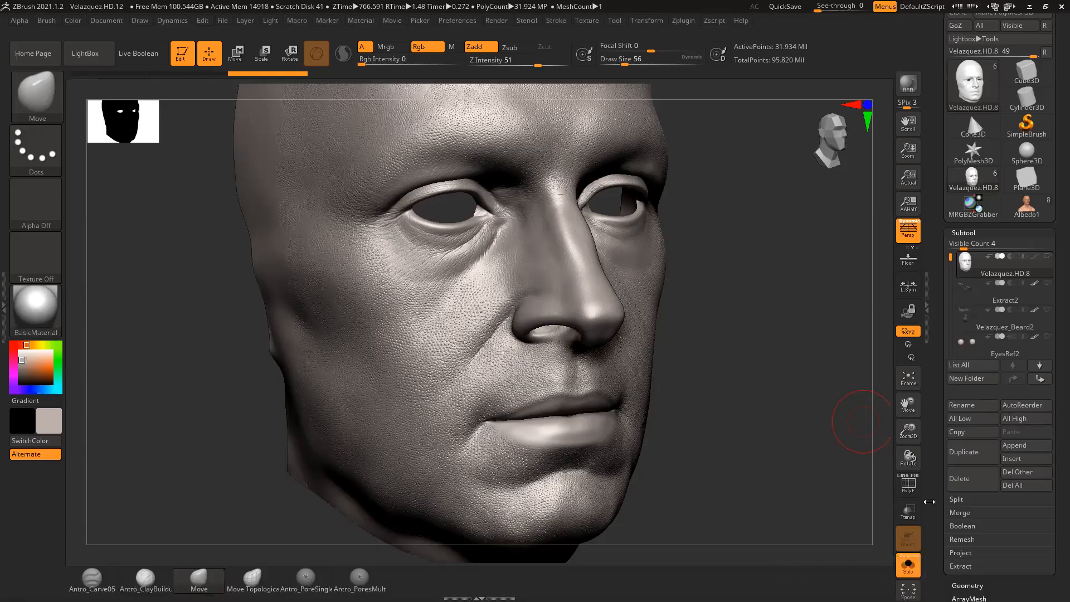
Step: Switch to the Albedo1 tool and examine the textured head from a three-quarter close-up
mouse_move(1018, 207)
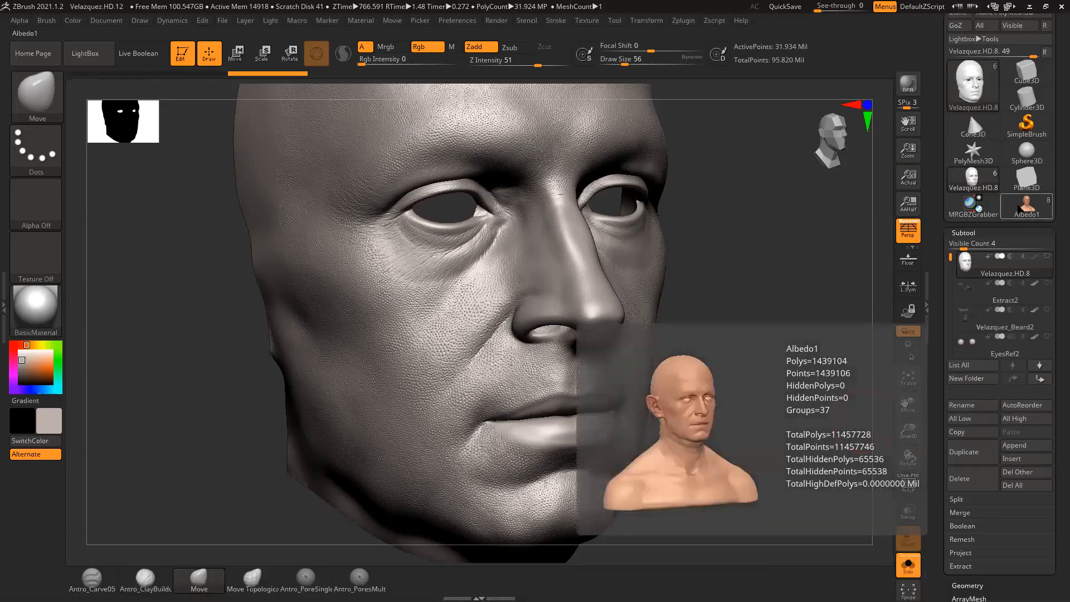
left_click(1018, 208)
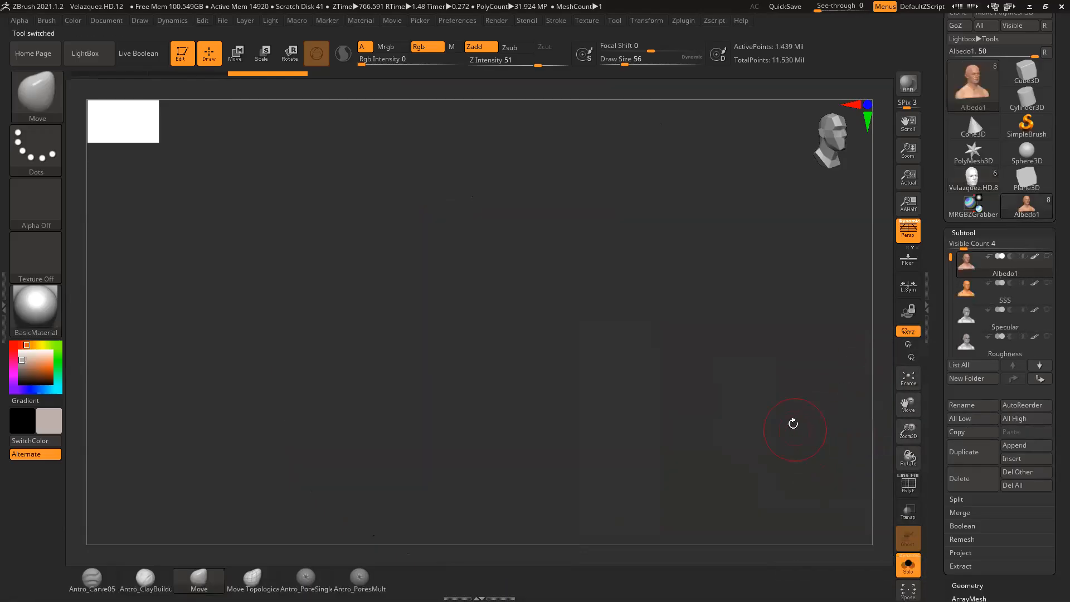
mouse_move(777, 370)
left_mouse_down()
mouse_move(804, 383)
mouse_move(729, 439)
mouse_move(768, 358)
mouse_move(733, 370)
left_mouse_up()
left_click_drag(712, 293, 731, 319)
left_click_drag(637, 423, 678, 387)
left_click_drag(647, 275, 743, 286)
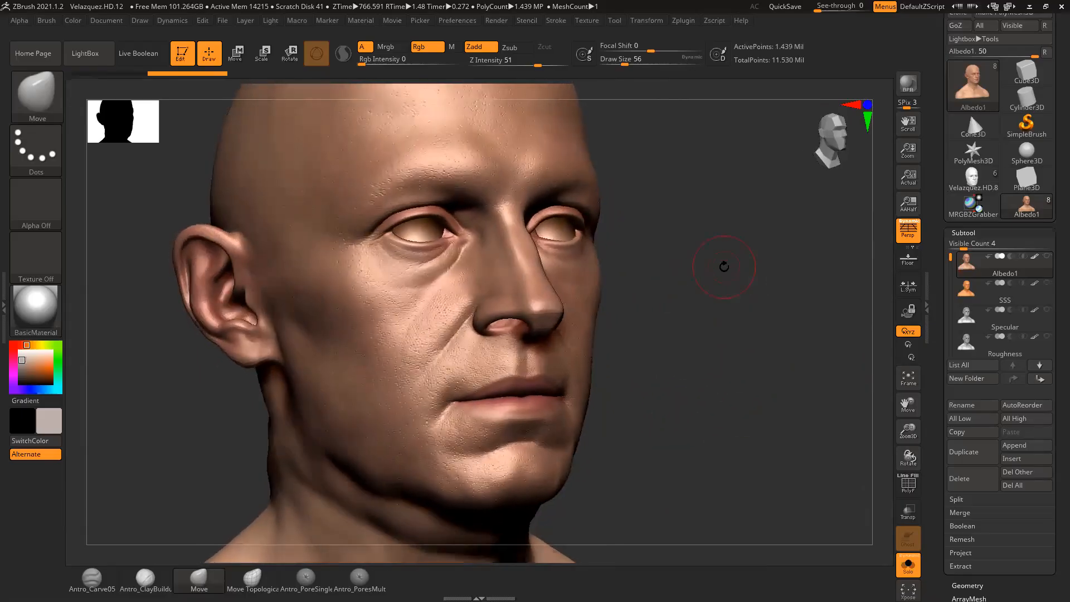
Step: View the SSS, Specular and Roughness subtools one after another on the head model
left_click(981, 291)
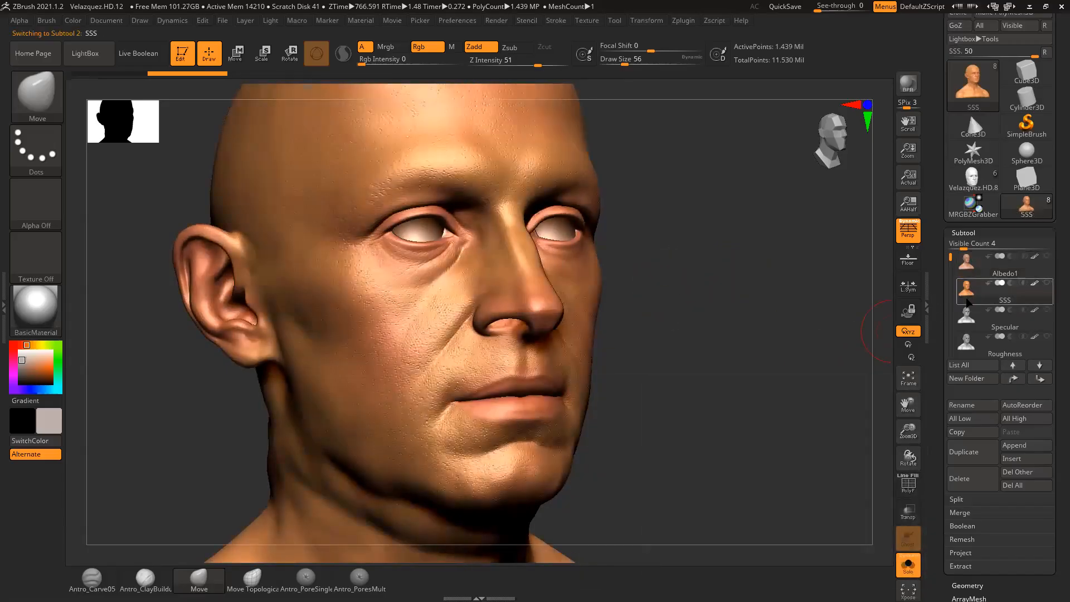
left_click(969, 322)
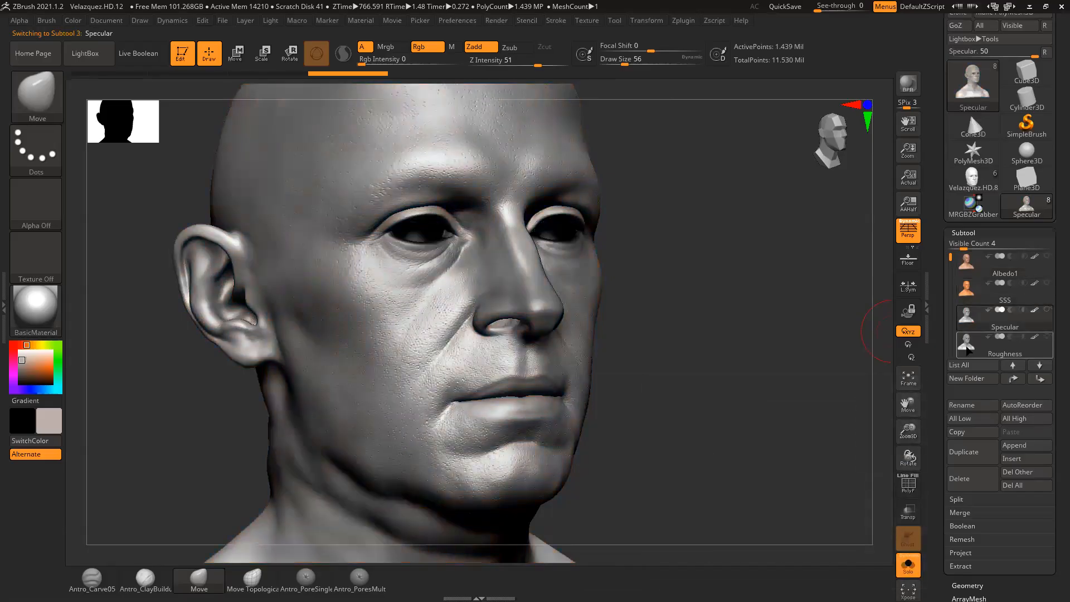
left_click(969, 345)
left_click_drag(948, 257, 950, 294)
left_click_drag(856, 293, 748, 301)
left_click_drag(951, 294, 950, 249)
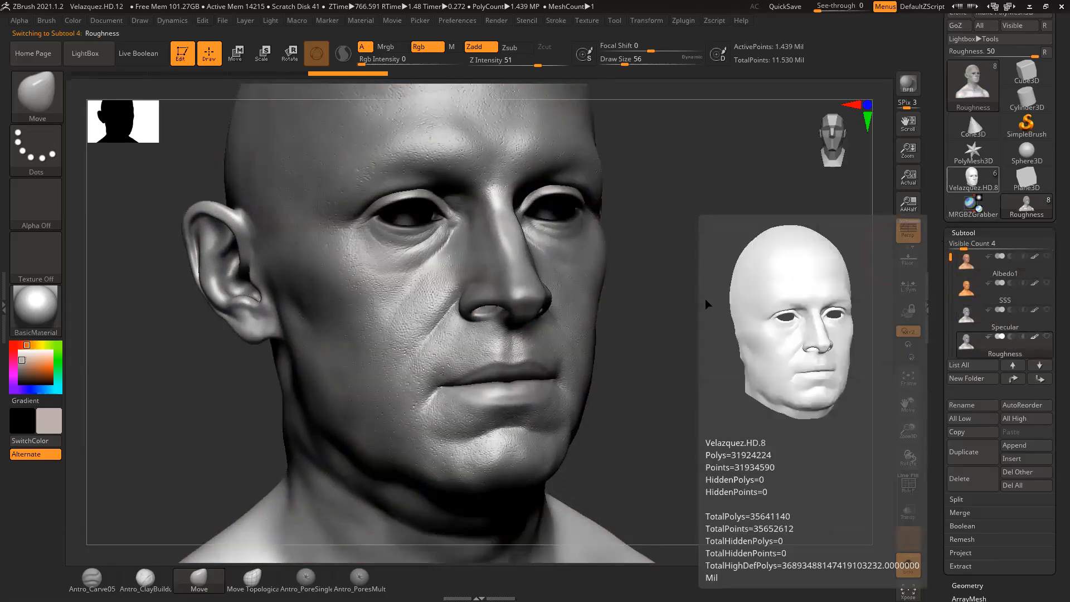
Step: Switch back to the Velazquez.HD.8 tool and examine the pore detail around the nose, cheek and mouth
left_click(974, 180)
key("shift")
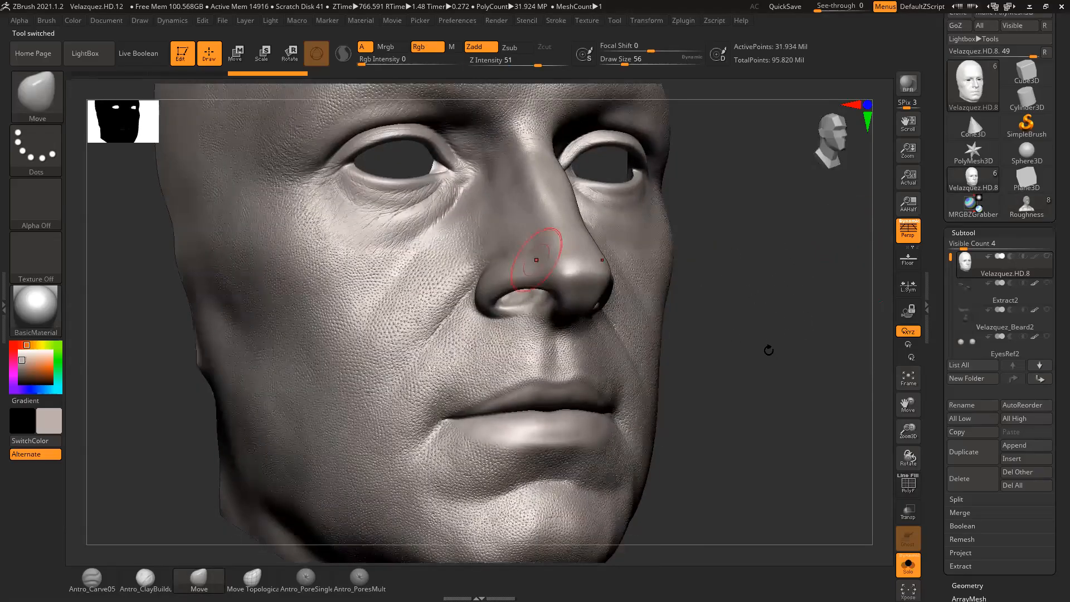
left_click_drag(752, 324, 744, 314)
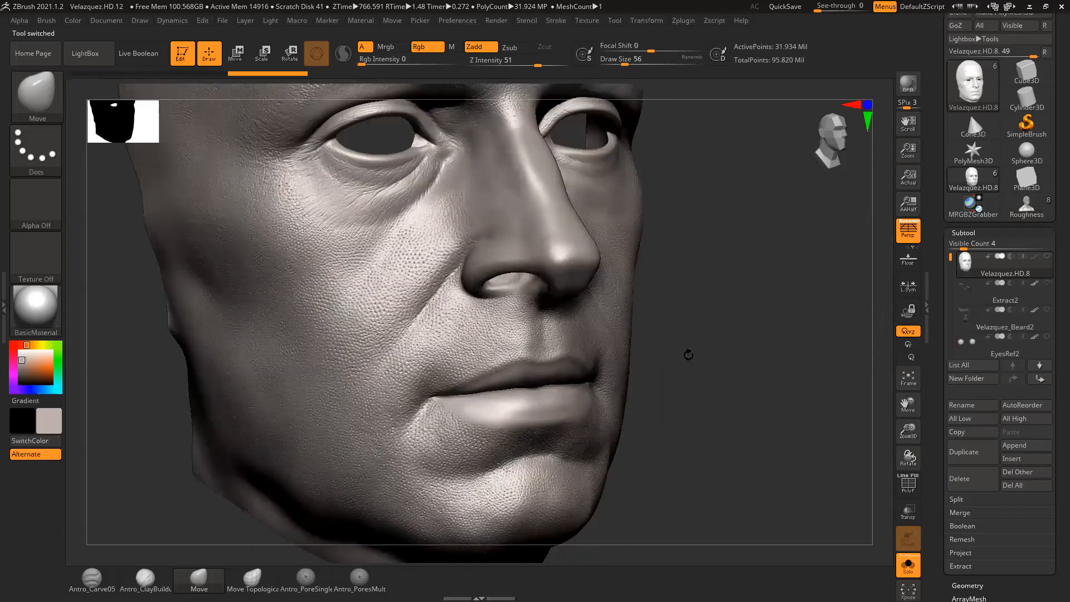
left_click_drag(703, 383, 685, 387)
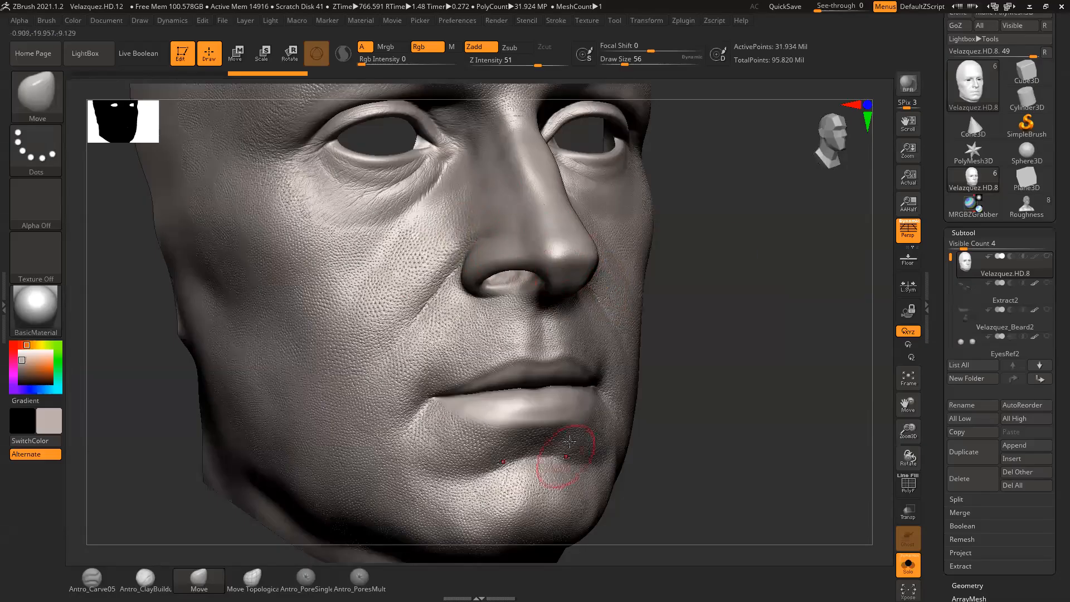
Step: Minimize ZBrush, switch to Maya and maximize the Hypershade window
left_click(1029, 7)
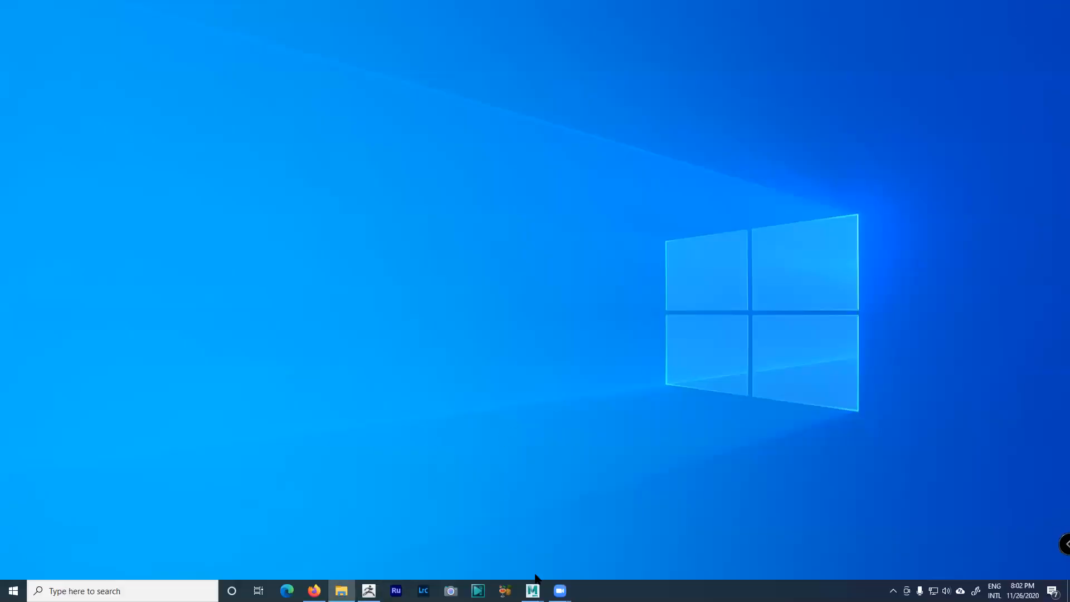
mouse_move(533, 591)
left_click(576, 536)
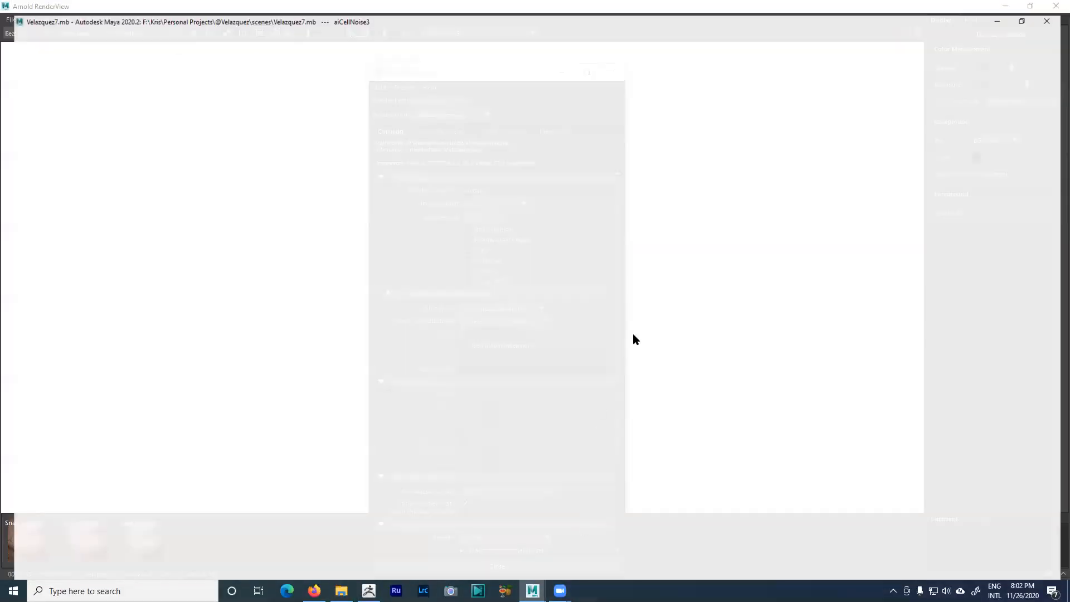
left_click(613, 72)
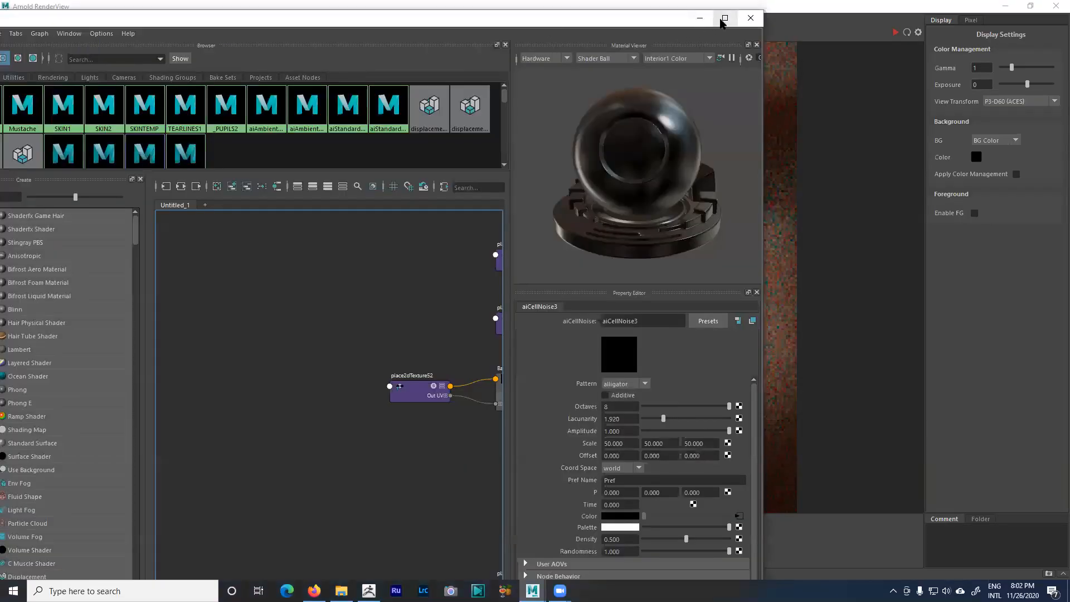
left_click(725, 20)
Step: Select the plusMinusAverage3 and luminance3 nodes in the Hypershade network, framed together with aiCellNoise3 and the Basemesh67-DM1005.exr file node
middle_click_drag(621, 363, 469, 239, "alt")
middle_click_drag(575, 377, 658, 271, "alt")
right_click_drag(512, 357, 601, 401, "alt")
middle_click_drag(554, 357, 510, 305, "alt")
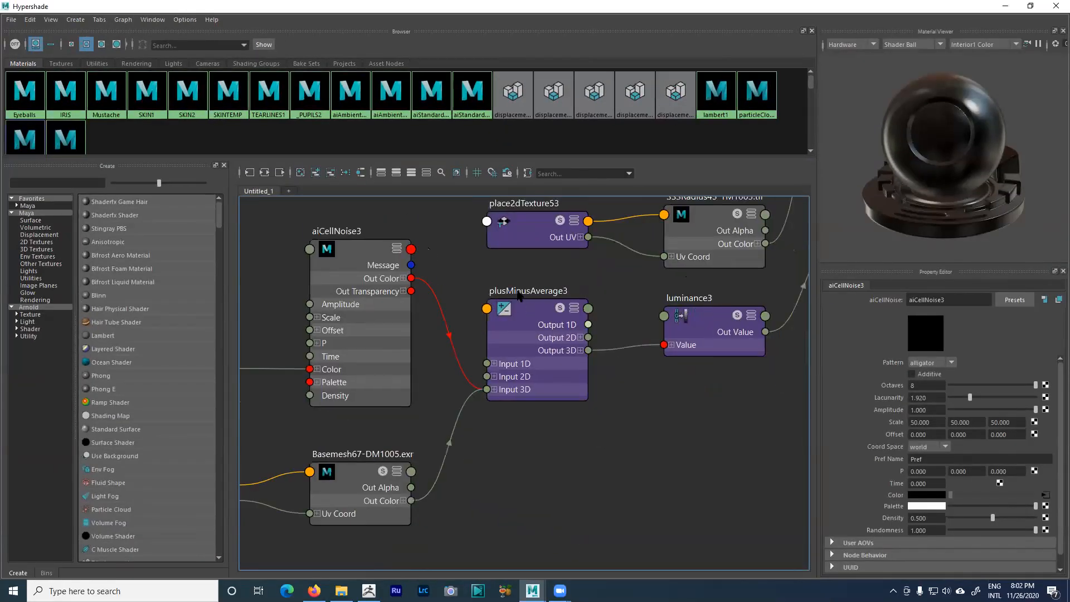
left_click(558, 289)
left_click_drag(533, 454, 693, 345)
middle_click_drag(566, 413, 629, 424, "alt")
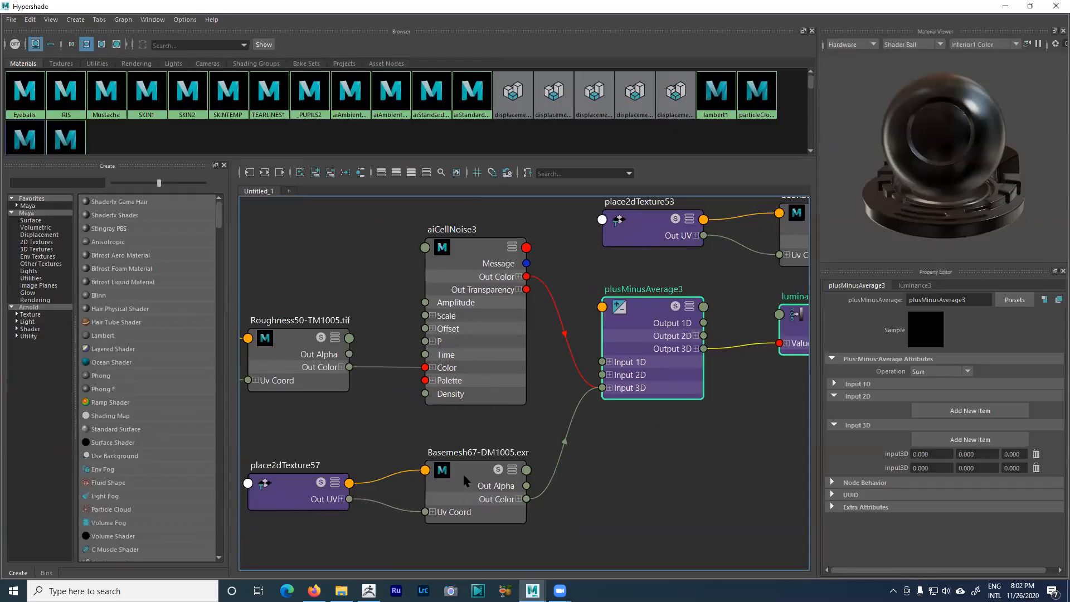
middle_click_drag(638, 425, 621, 427, "alt")
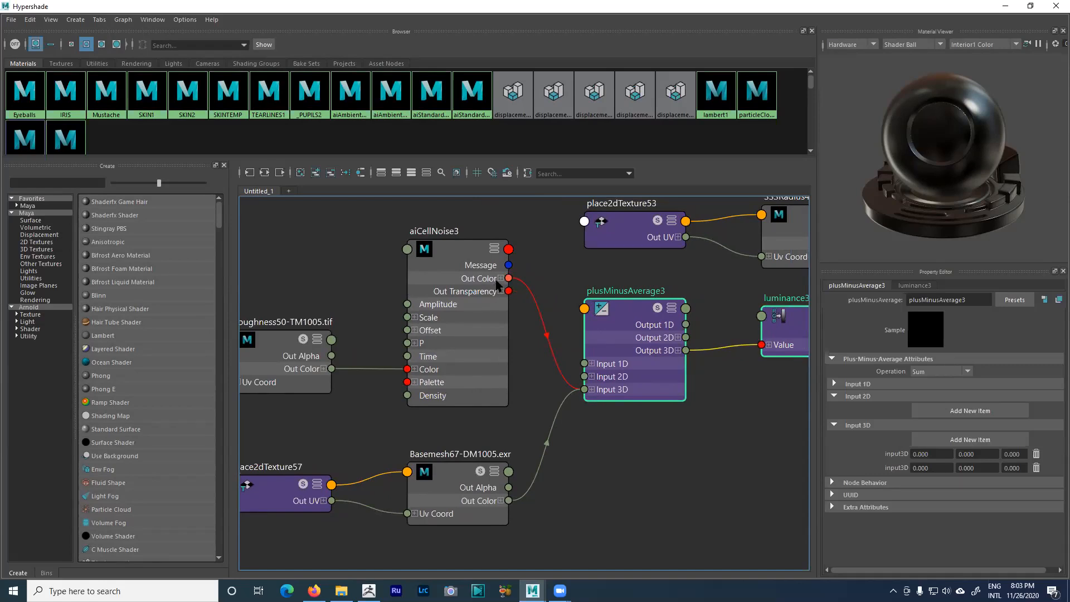
Step: Expand Input 3D and Output 3D on plusMinusAverage3 and Value on luminance3 to show their individual channels
left_click(591, 391)
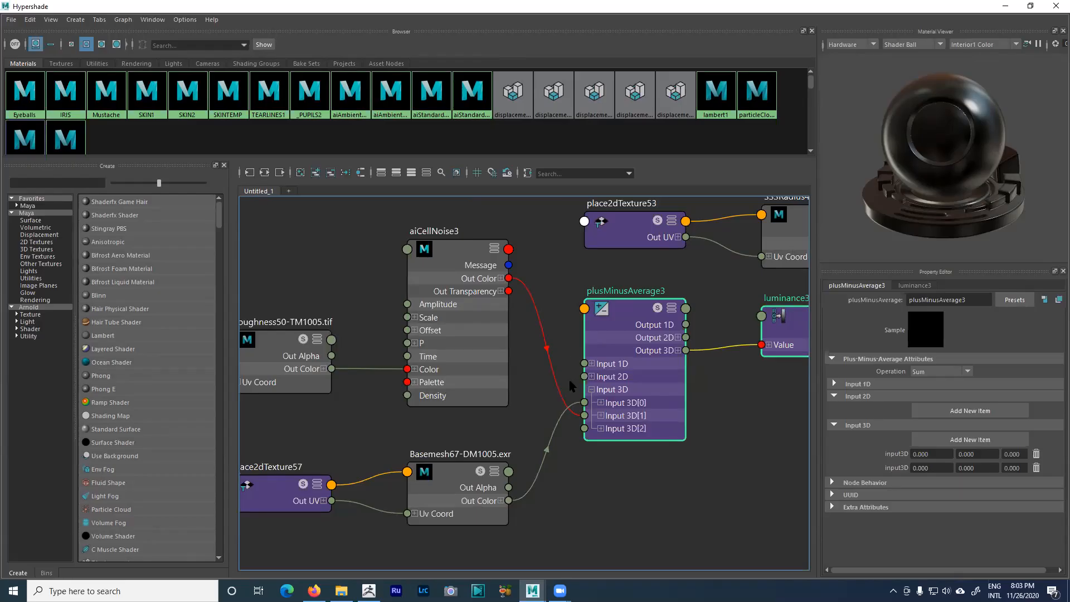
middle_click_drag(743, 425, 635, 417, "alt")
left_click(570, 343)
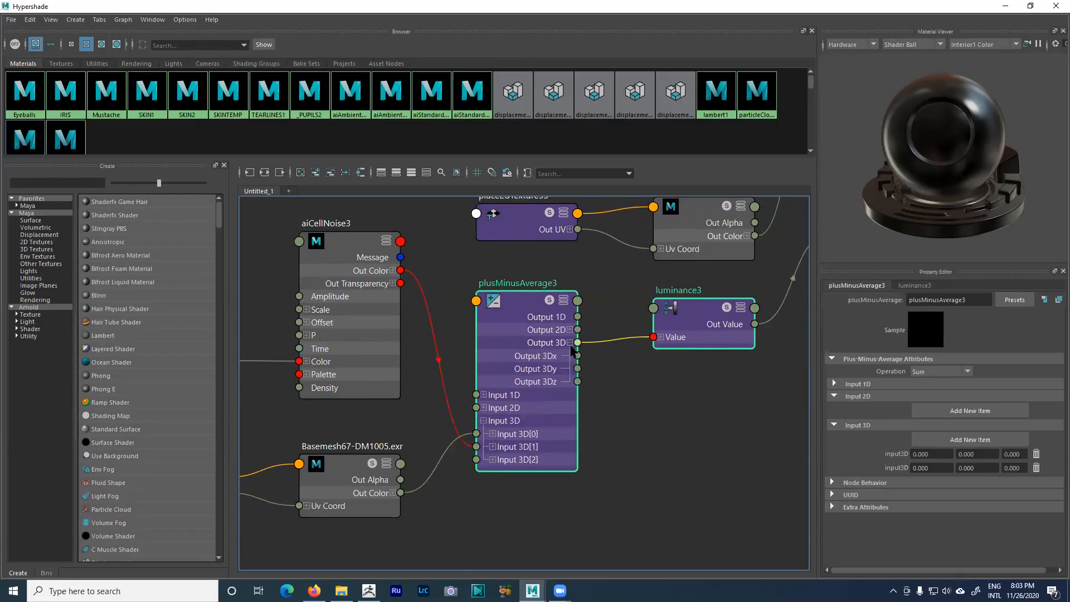
left_click(660, 337)
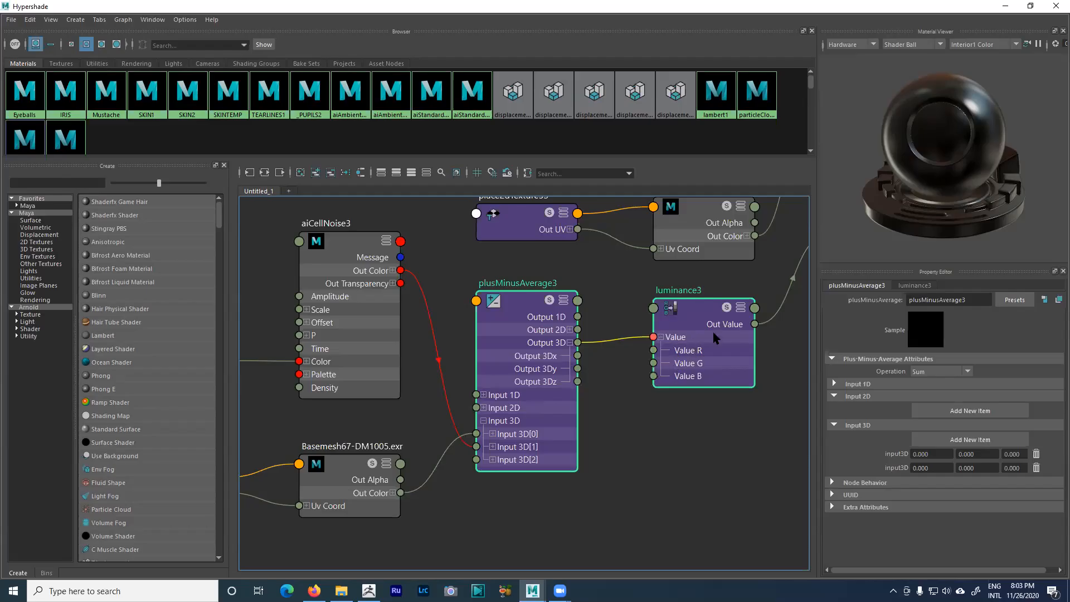
Step: Examine the displacement branch from the roughness and displacement file nodes through aiCellNoise3, plusMinusAverage3 and luminance3 to displacementShader7
middle_click_drag(717, 335, 553, 395, "alt")
middle_click_drag(622, 355, 677, 341, "alt")
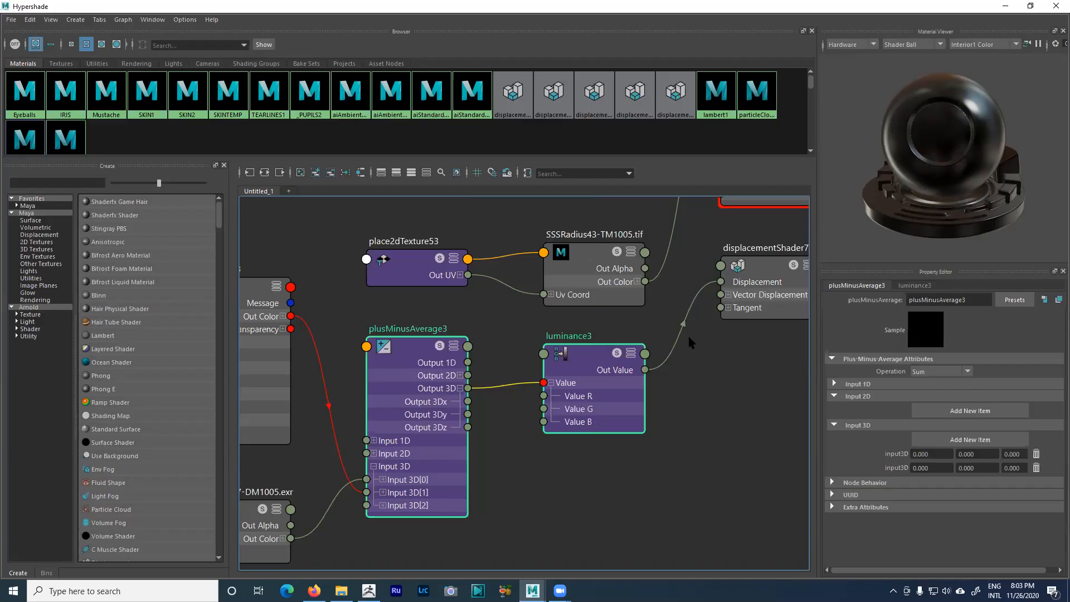
middle_click_drag(487, 367, 552, 338, "alt")
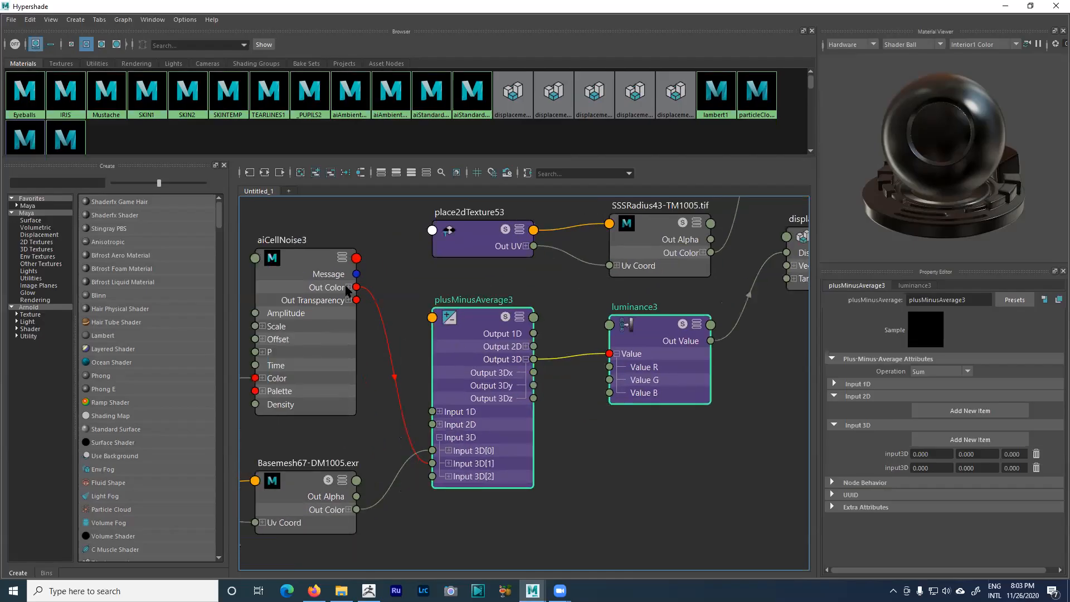
middle_click_drag(636, 341, 598, 355, "alt")
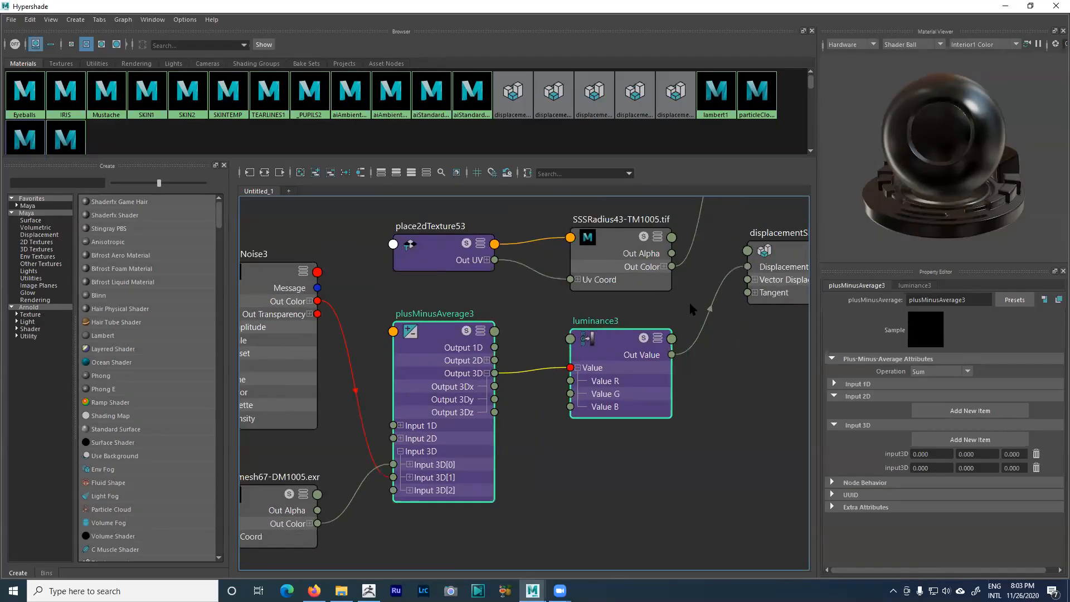
middle_click_drag(690, 305, 636, 321, "alt")
right_click_drag(537, 413, 516, 401, "alt")
scroll(527, 378, "down", 3)
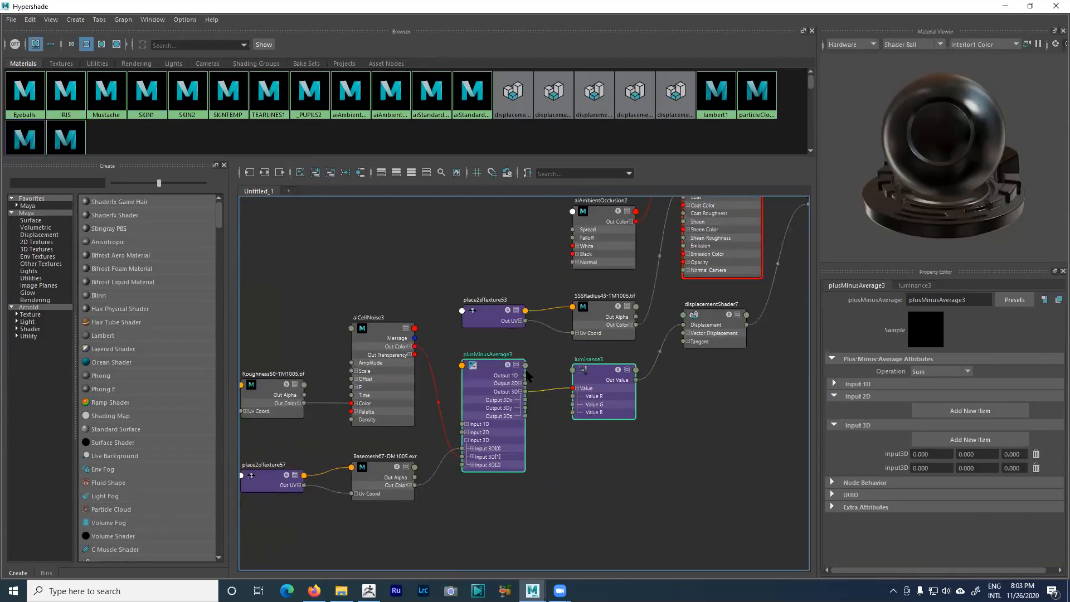
middle_click_drag(417, 425, 488, 417, "alt")
mouse_move(430, 388)
middle_mouse_down("alt")
mouse_move(459, 398)
mouse_move(418, 394)
middle_mouse_up("alt")
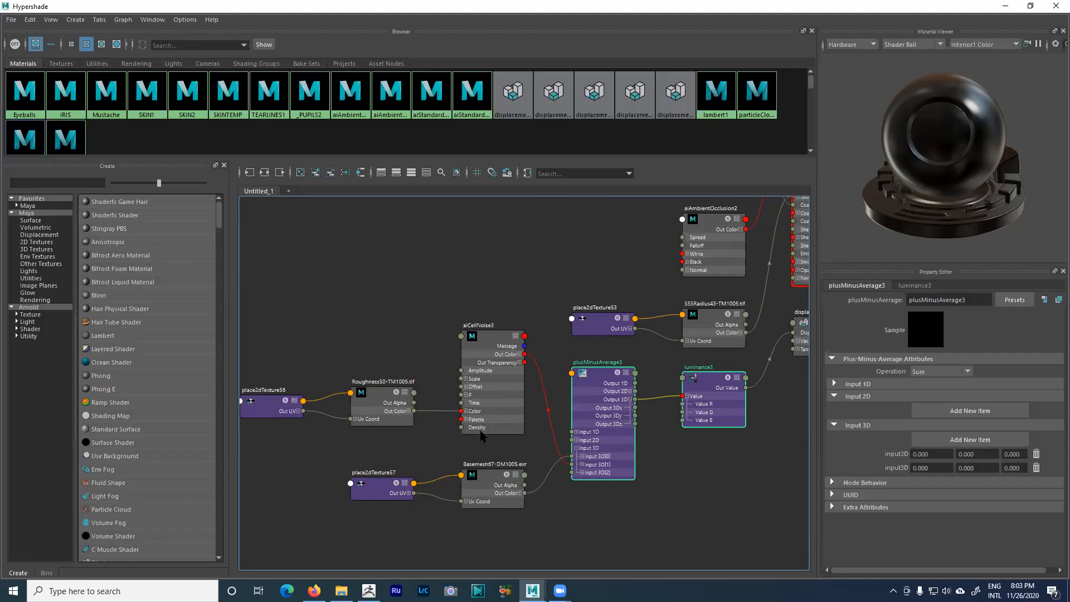
middle_click_drag(524, 416, 467, 421, "alt")
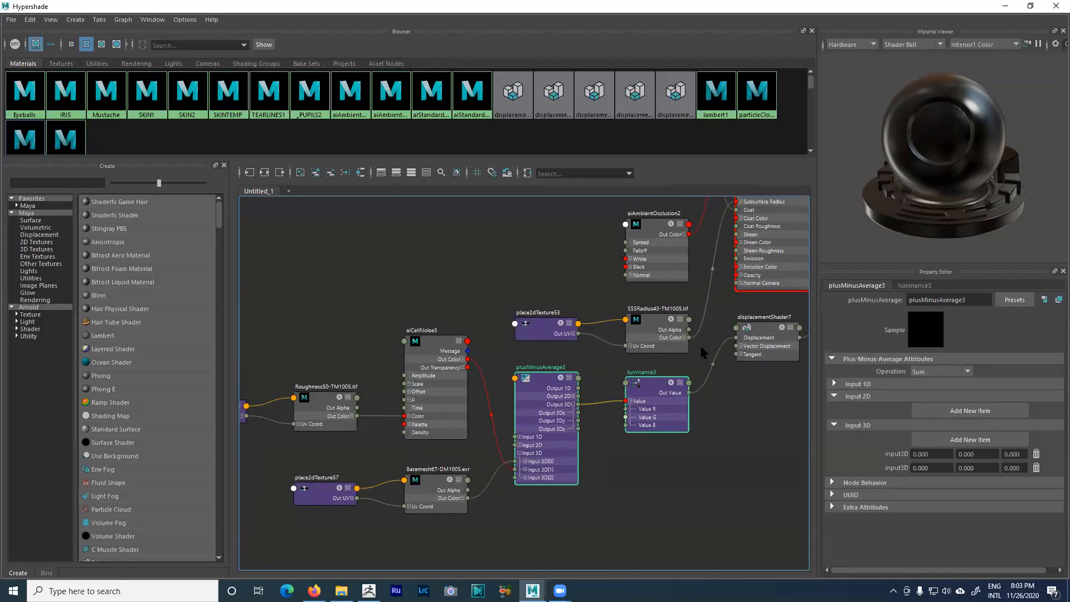
Step: Examine how the texture nodes feed the SKIN2 shader and its shading group, then return to the aiCellNoise3 displacement branch
middle_click_drag(666, 403, 562, 433, "alt")
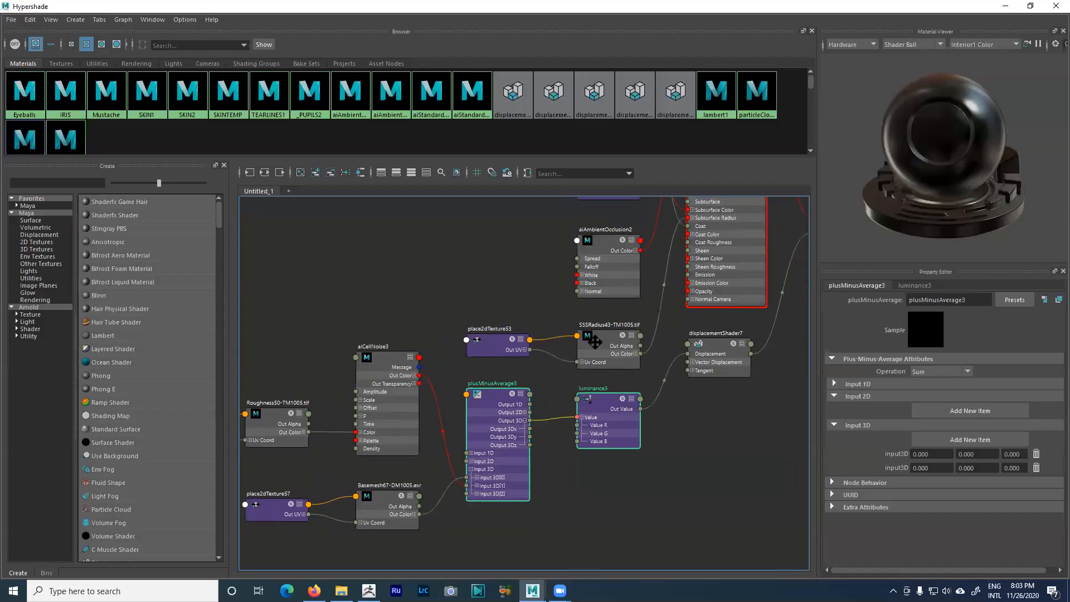
middle_click_drag(612, 285, 565, 439, "alt")
scroll(373, 245, "down", 3)
middle_click_drag(374, 246, 544, 320, "alt")
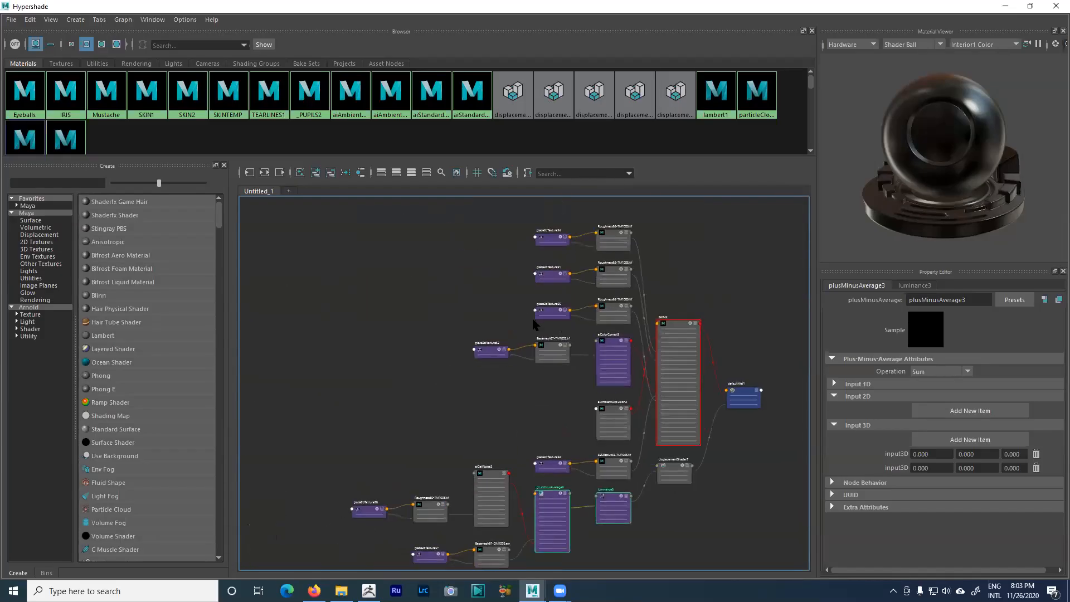
scroll(633, 396, "up", 2)
middle_click_drag(633, 397, 612, 398, "alt")
middle_click_drag(618, 287, 546, 271, "alt")
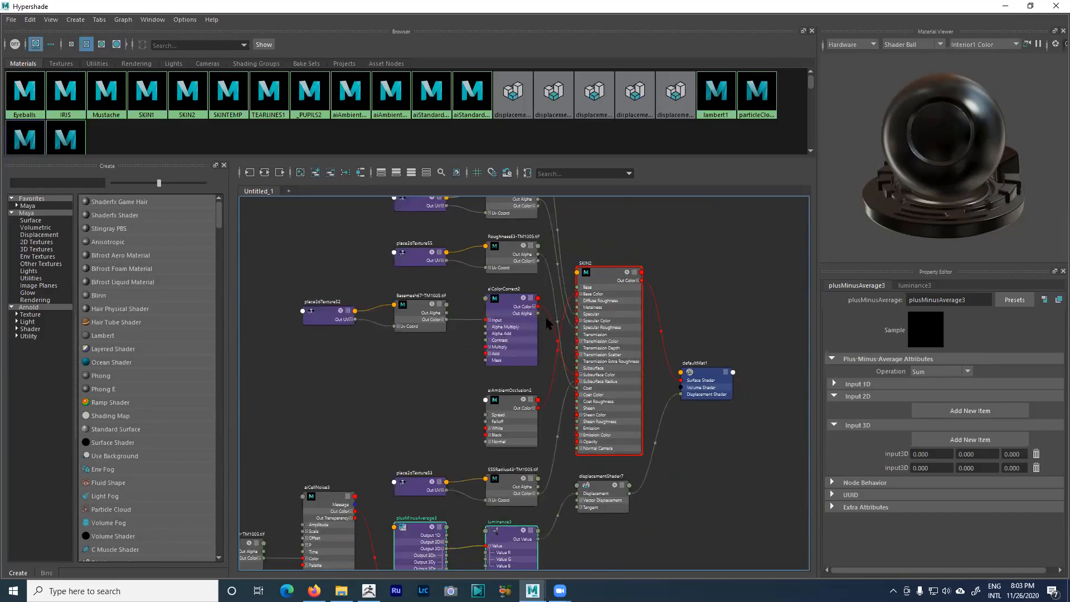
middle_click_drag(528, 340, 550, 352, "alt")
scroll(528, 338, "down", 2)
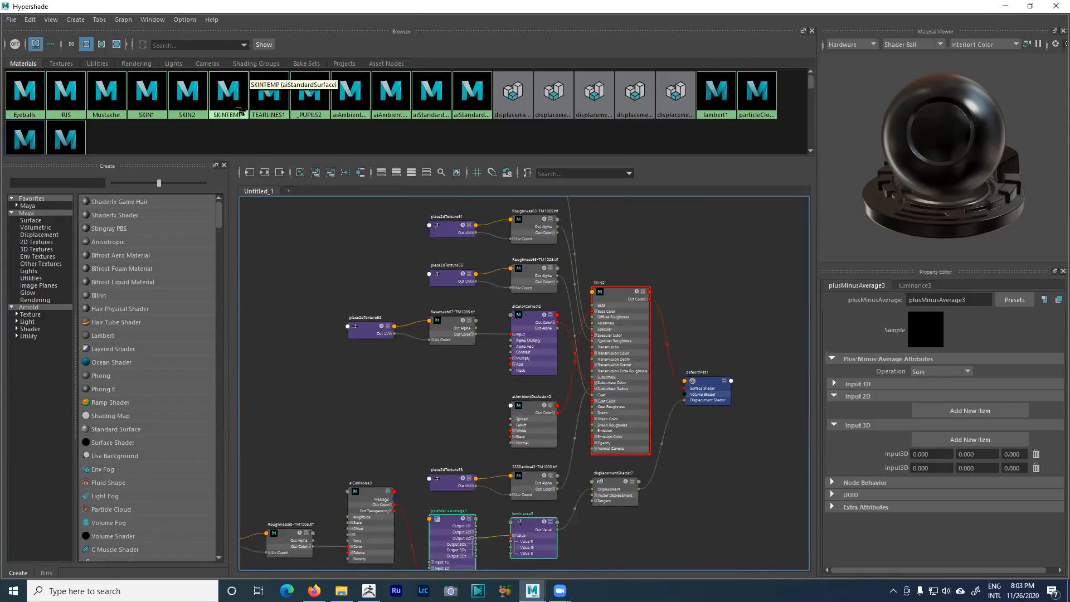
middle_click_drag(454, 310, 469, 273, "alt")
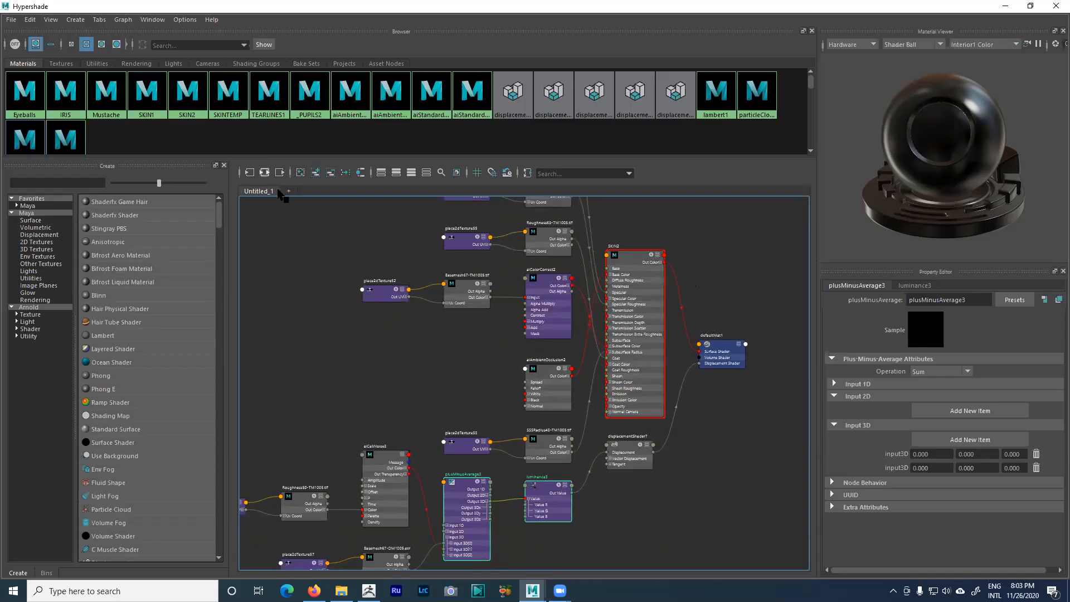
middle_click_drag(437, 395, 462, 360, "alt")
middle_click_drag(460, 432, 488, 394, "alt")
scroll(528, 429, "up", 2)
middle_click_drag(529, 430, 597, 422, "alt")
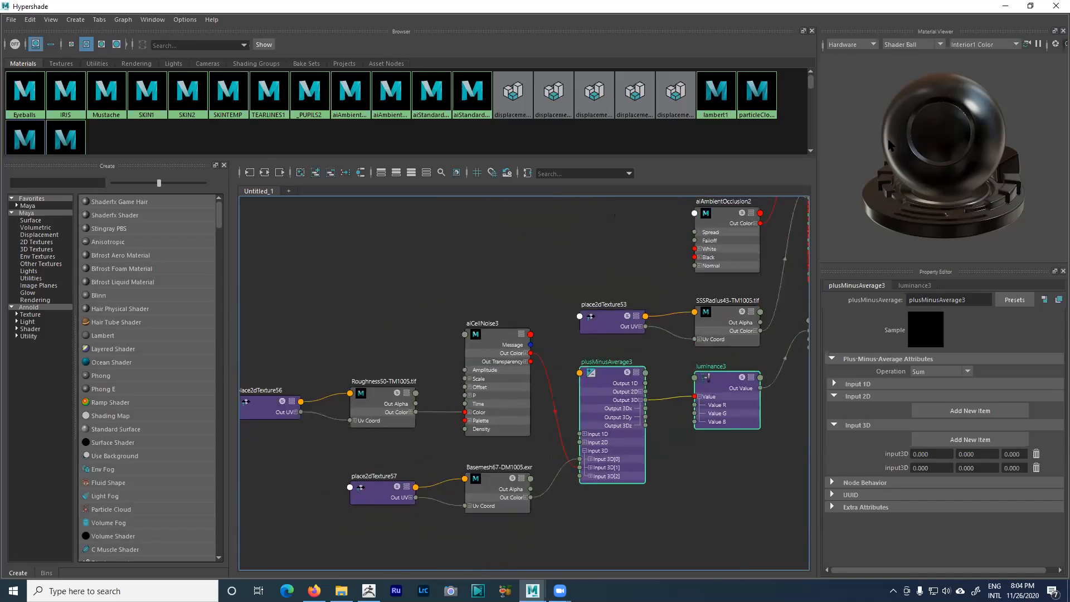
Step: Minimize the Hypershade and Arnold RenderView windows and switch from Maya to ZBrush
left_click(1005, 7)
left_click(1005, 8)
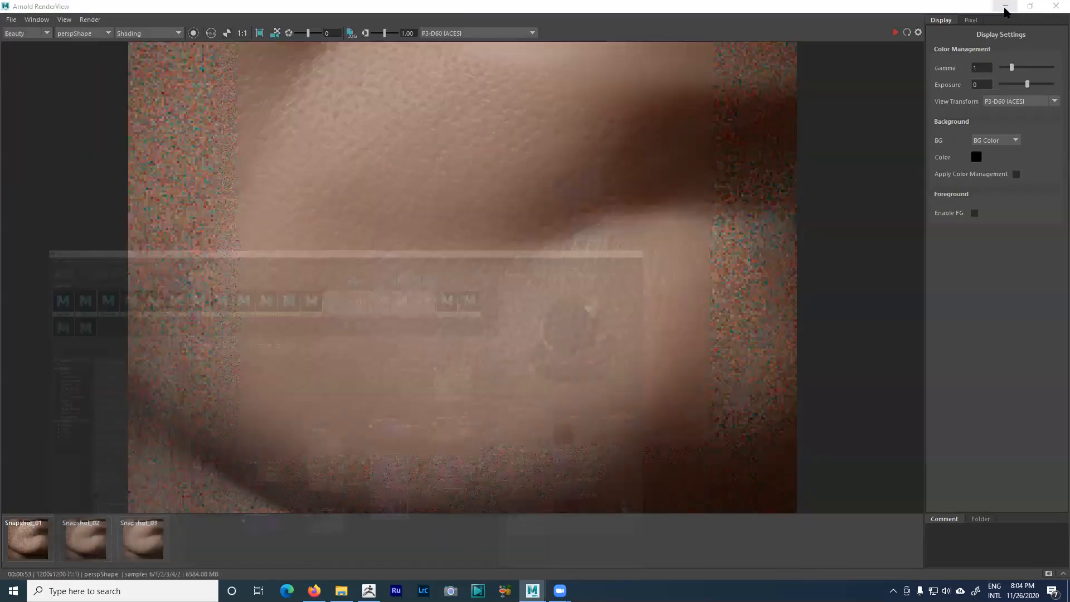
scroll(360, 304, "down", 2)
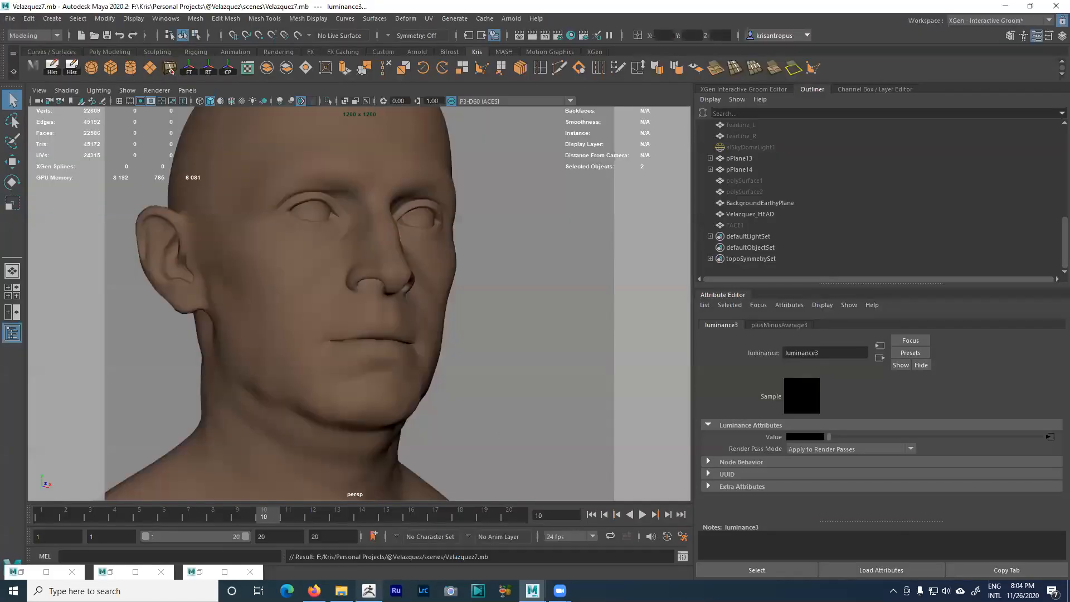
left_click(369, 591)
Step: Examine the sculpted pore detail from the mouth and nose up to the forehead of the Velazquez.HD.8 head
mouse_move(740, 309)
left_mouse_down()
mouse_move(753, 324)
mouse_move(748, 306)
mouse_move(764, 315)
mouse_move(717, 323)
mouse_move(764, 292)
left_mouse_up()
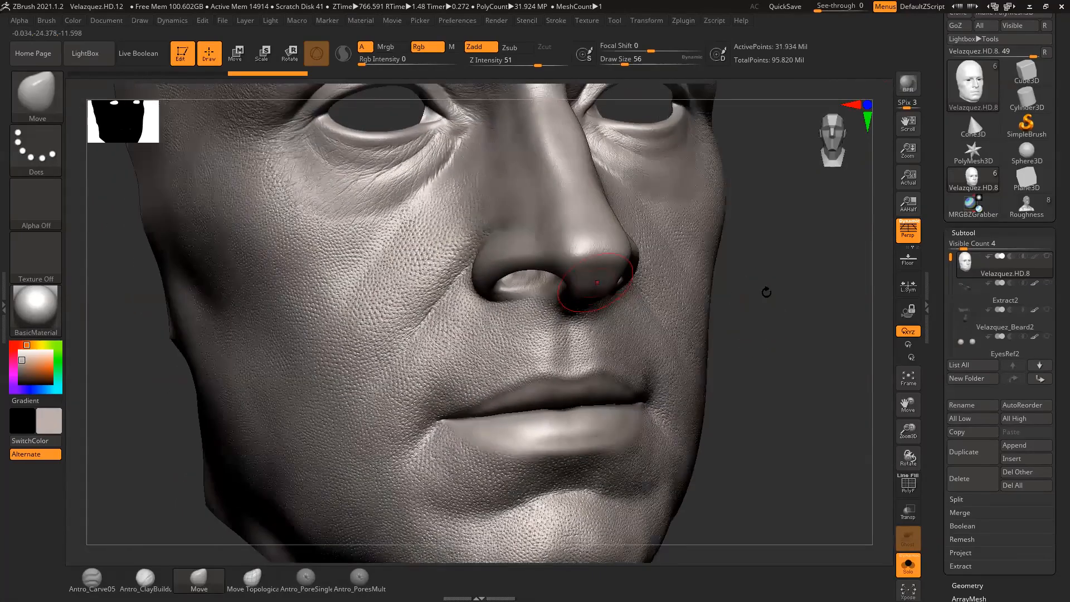
key("s")
left_click_drag(788, 255, 764, 239, "alt")
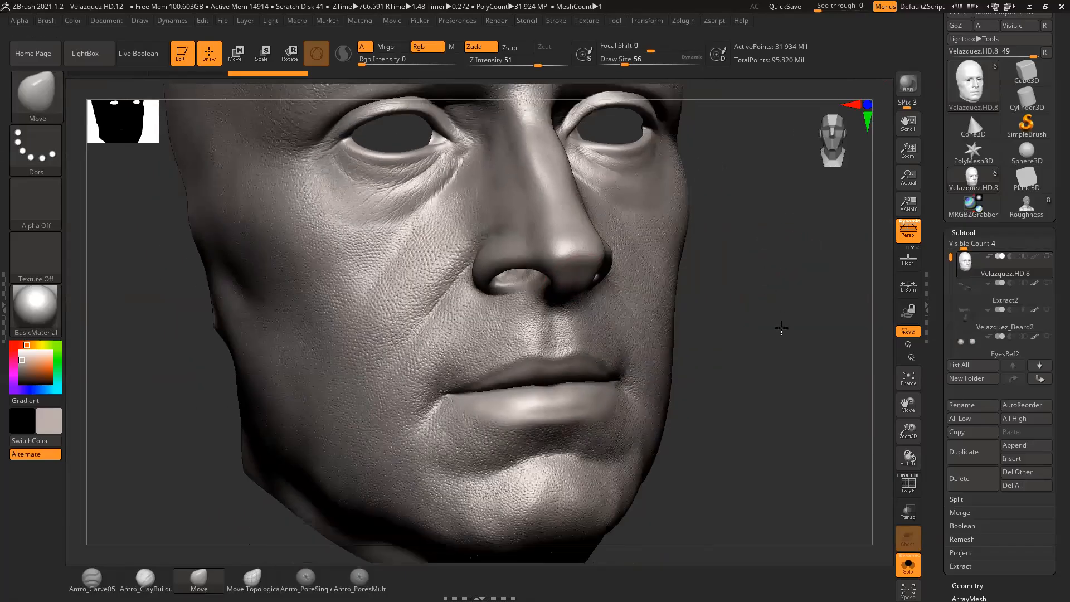
left_click_drag(781, 328, 802, 429, "alt")
left_click_drag(720, 214, 752, 259, "alt")
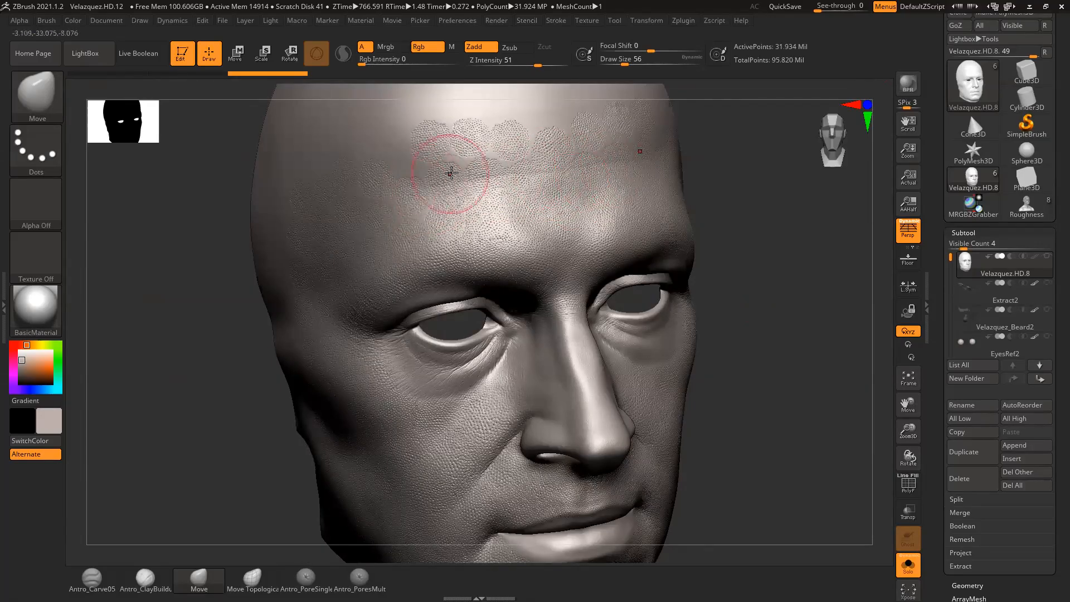
Step: Examine the sculpted pores around the nose, cheek, mouth and chin of the Velazquez.HD.8 head from two angles
left_click_drag(820, 279, 735, 399)
left_click_drag(789, 431, 769, 322, "alt")
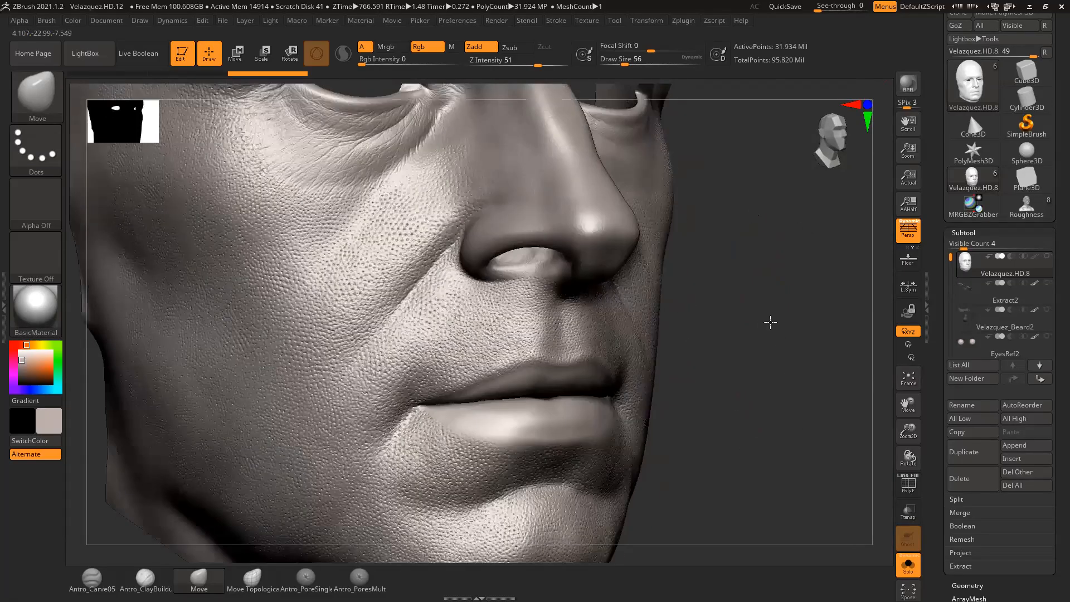
left_click_drag(877, 532, 889, 545, "shift")
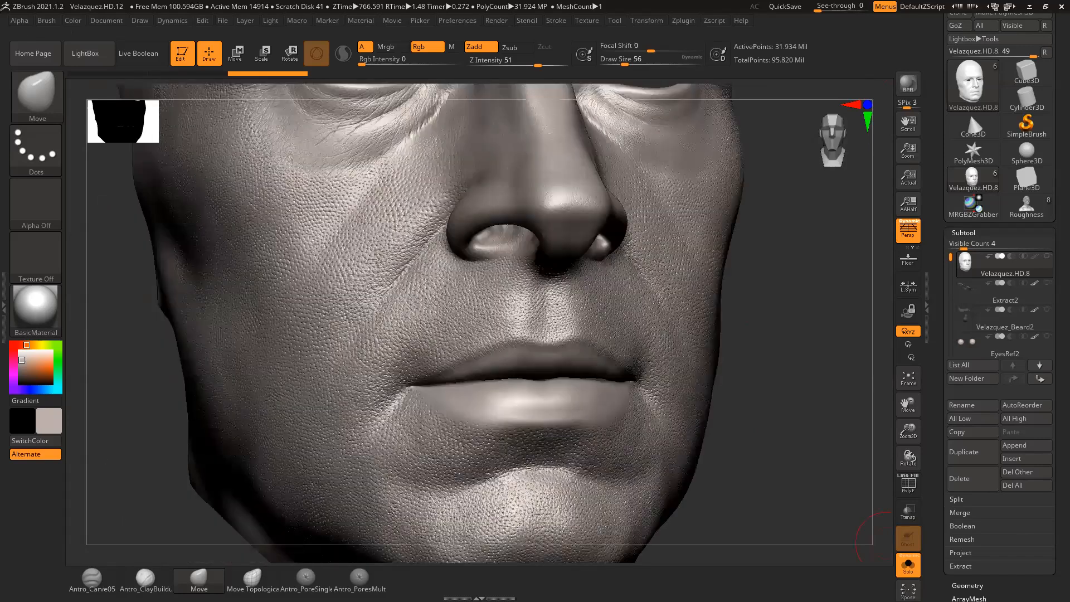
Step: Switch to Firefox and restore the bearded man's GigaPan portrait window, narrowing it to less than half the screen width
key("alt+Tab")
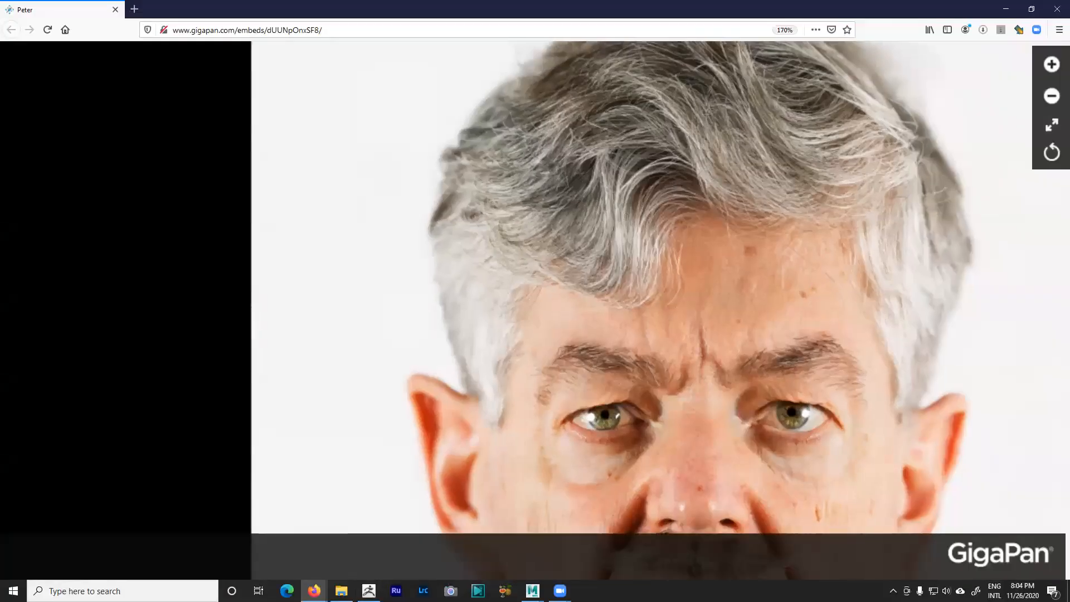
left_click_drag(832, 324, 822, 313)
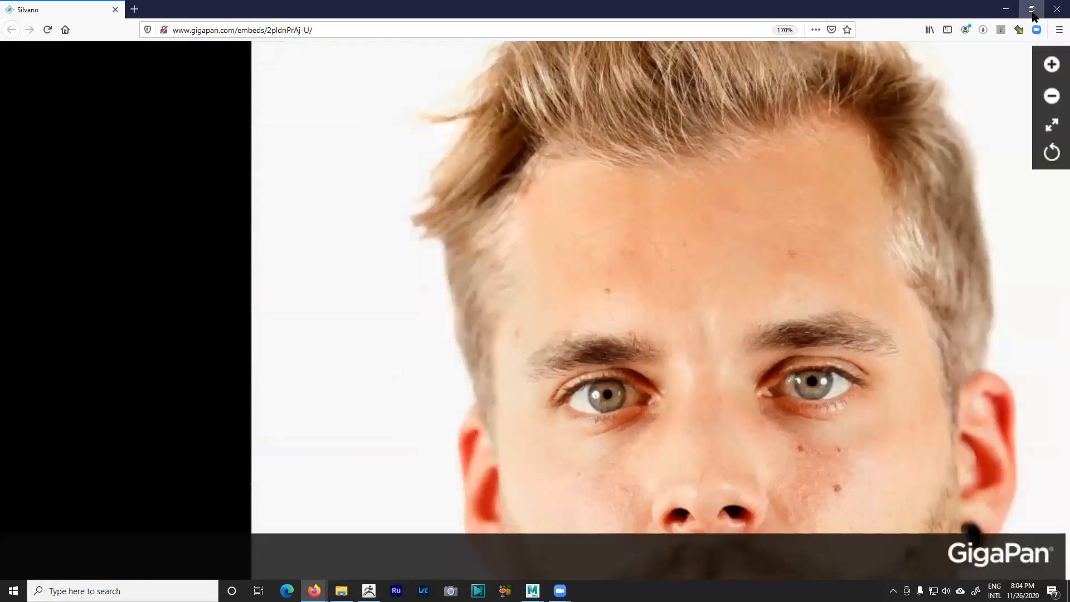
double_click(926, 7)
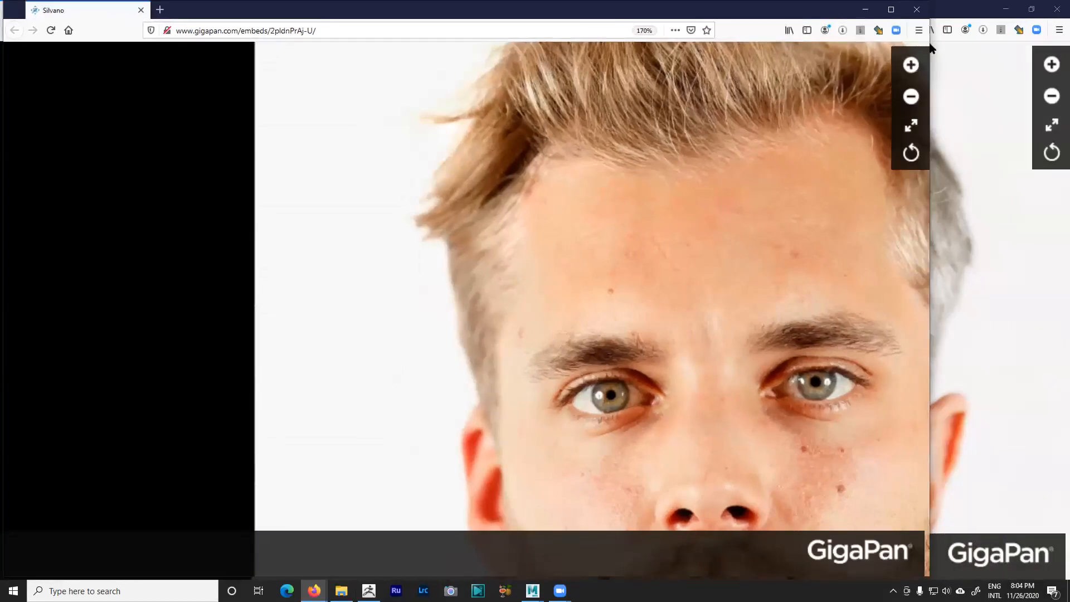
left_click_drag(930, 46, 458, 47)
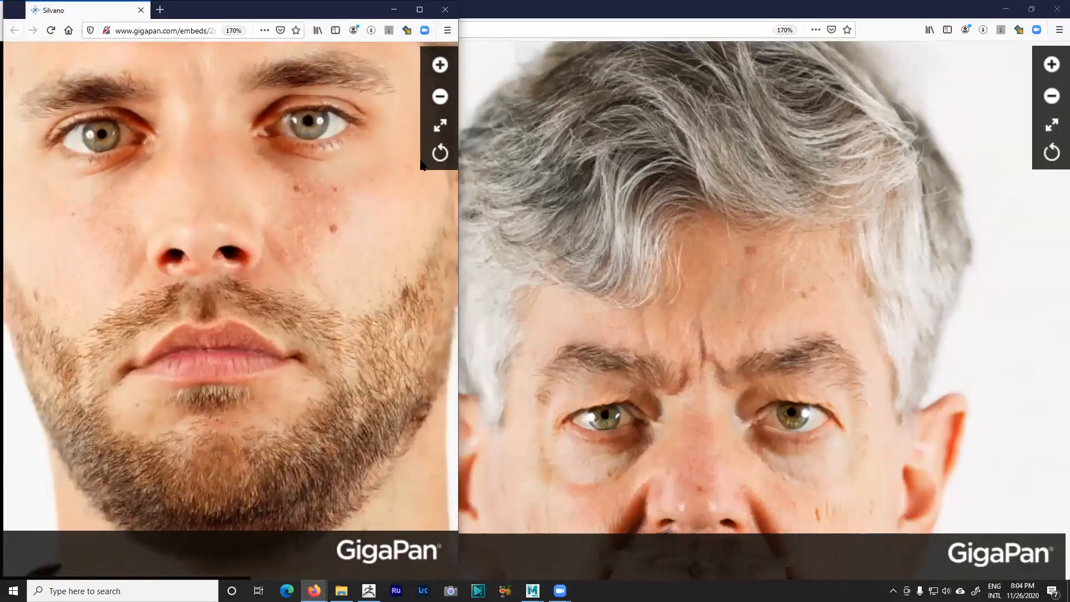
Step: Restore and narrow the grey-haired man's GigaPan window, then size both portrait windows to sit side by side
left_click(993, 10)
left_click(1032, 9)
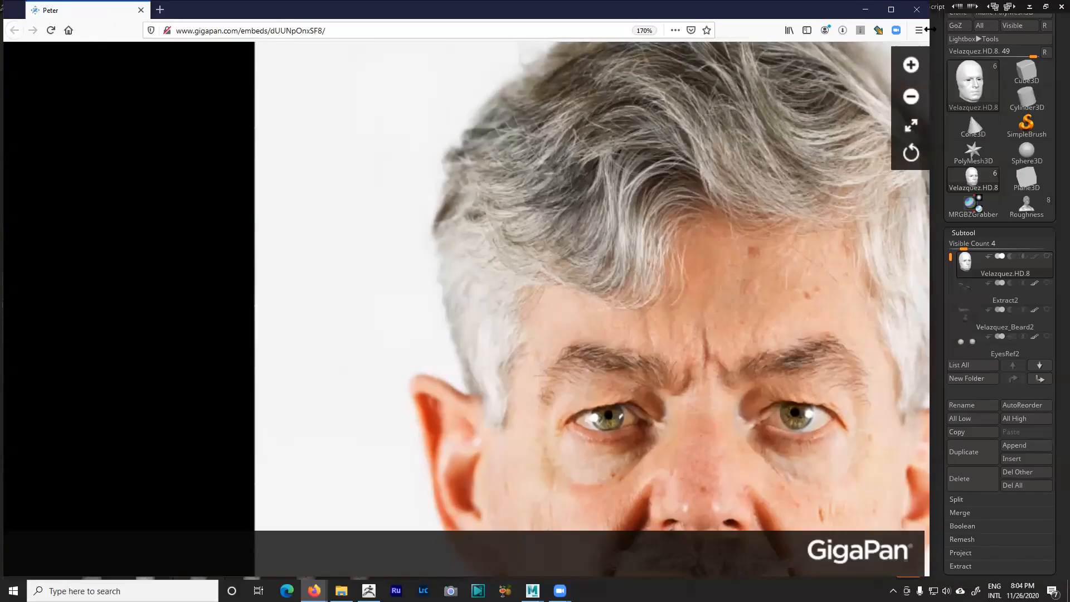
left_click_drag(927, 29, 458, 30)
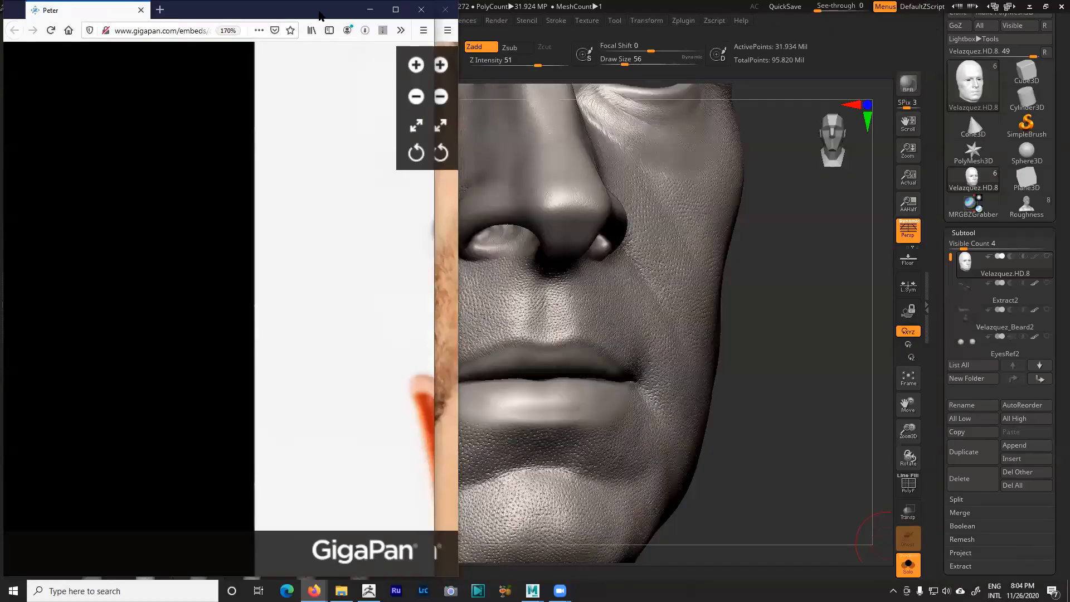
left_click_drag(321, 15, 946, 13)
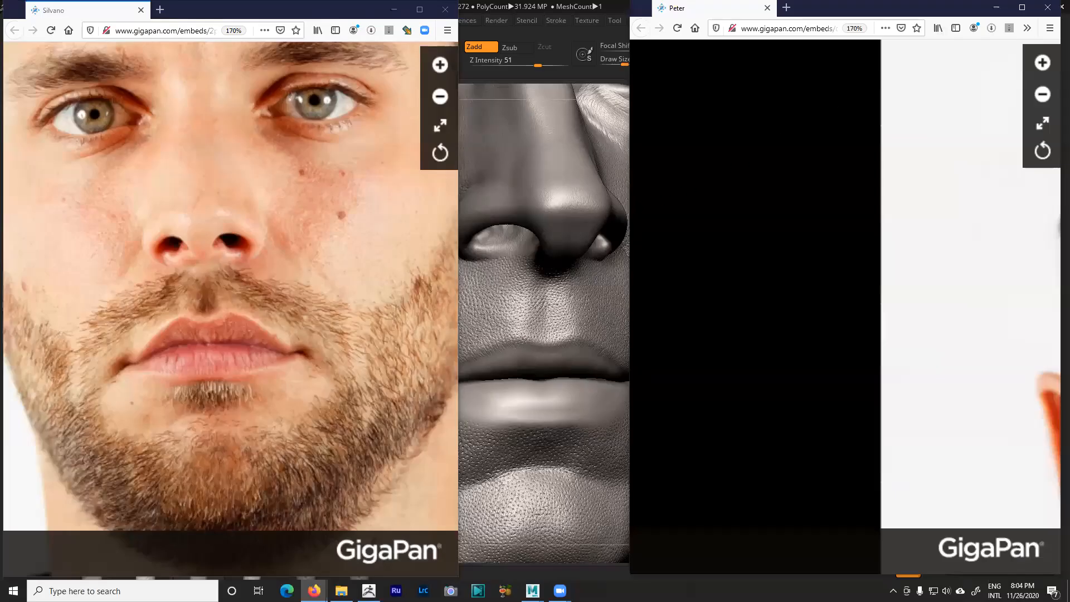
left_click_drag(627, 205, 571, 210)
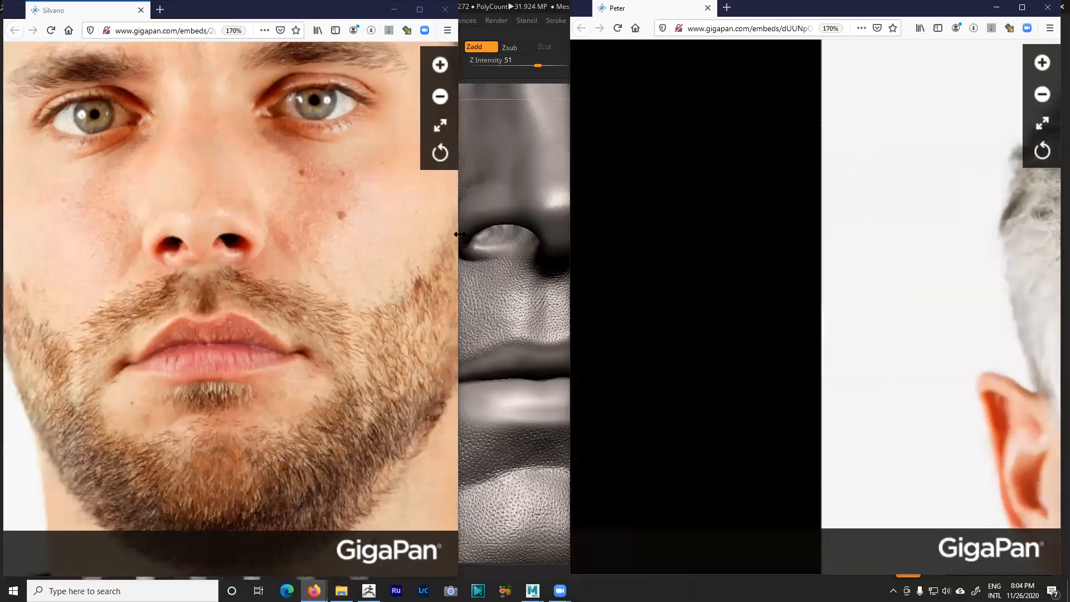
left_click_drag(459, 234, 557, 234)
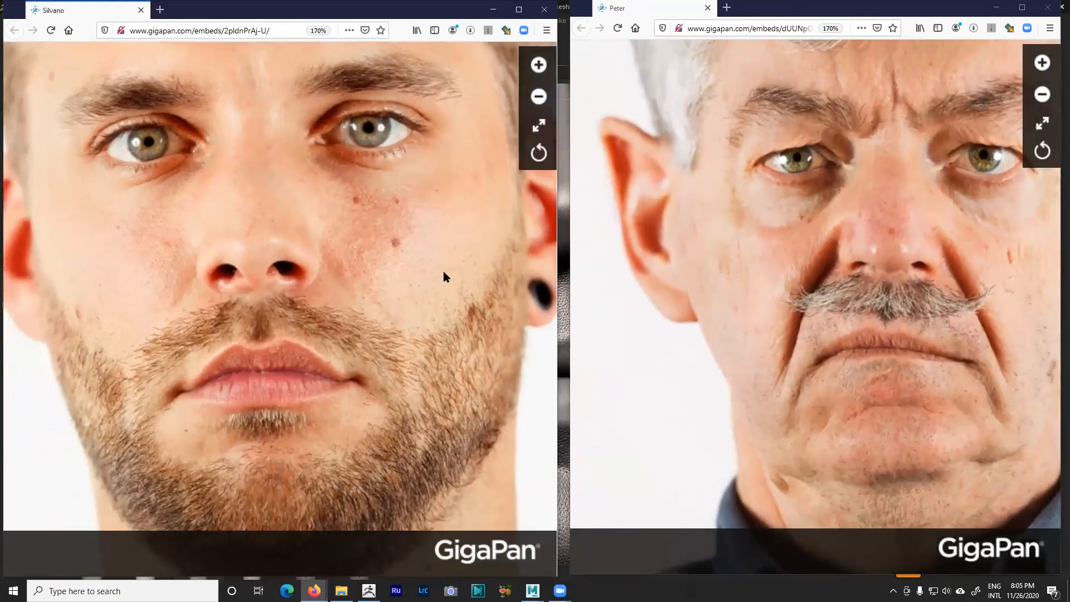
Step: Compare both GigaPan portraits as whole faces, then examine the bearded man's lips and surrounding skin up close
key("alt")
scroll(401, 257, "down", 1)
left_click_drag(412, 206, 393, 241)
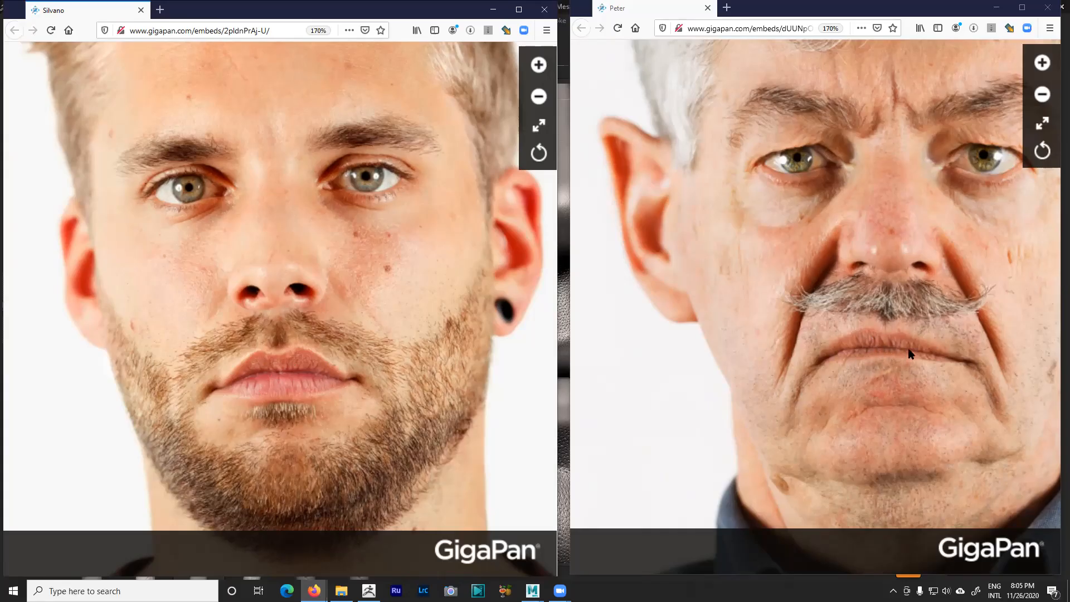
scroll(887, 353, "up", 1)
key("alt")
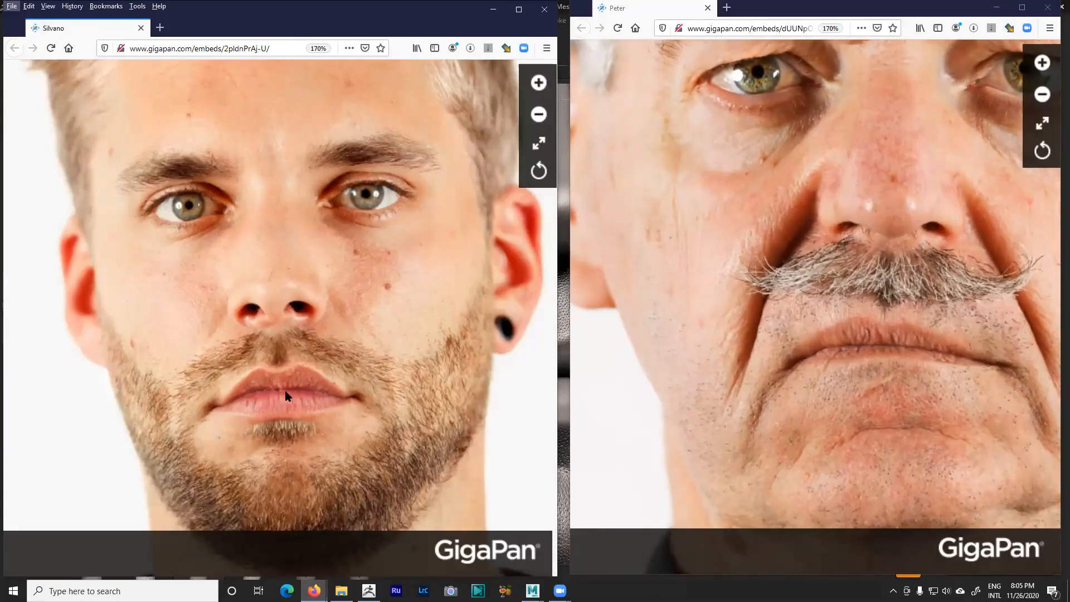
scroll(310, 386, "up", 2)
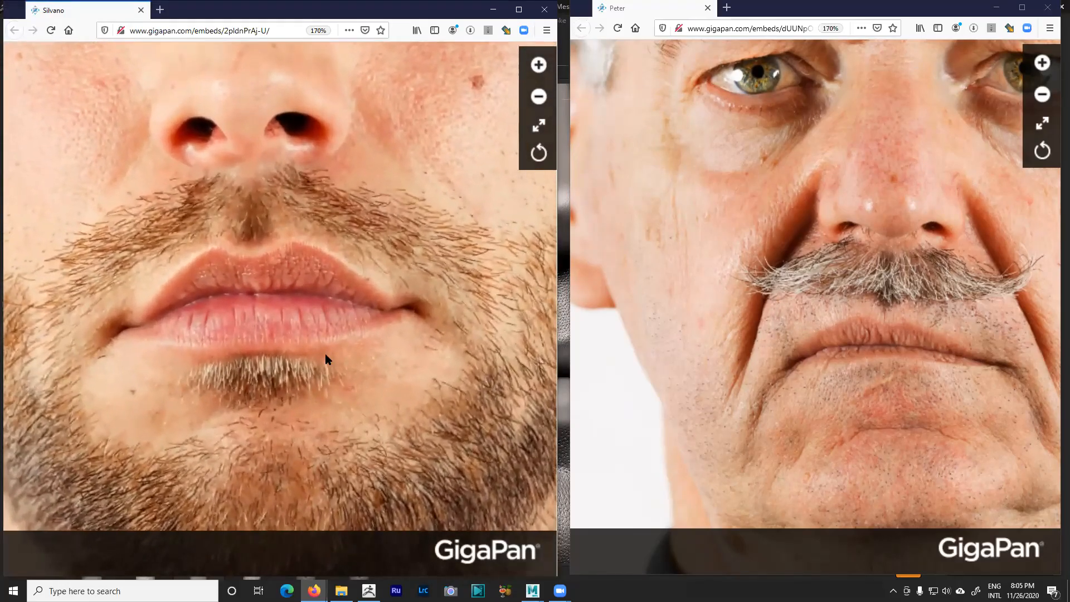
scroll(326, 336, "up", 1)
scroll(337, 337, "up", 1)
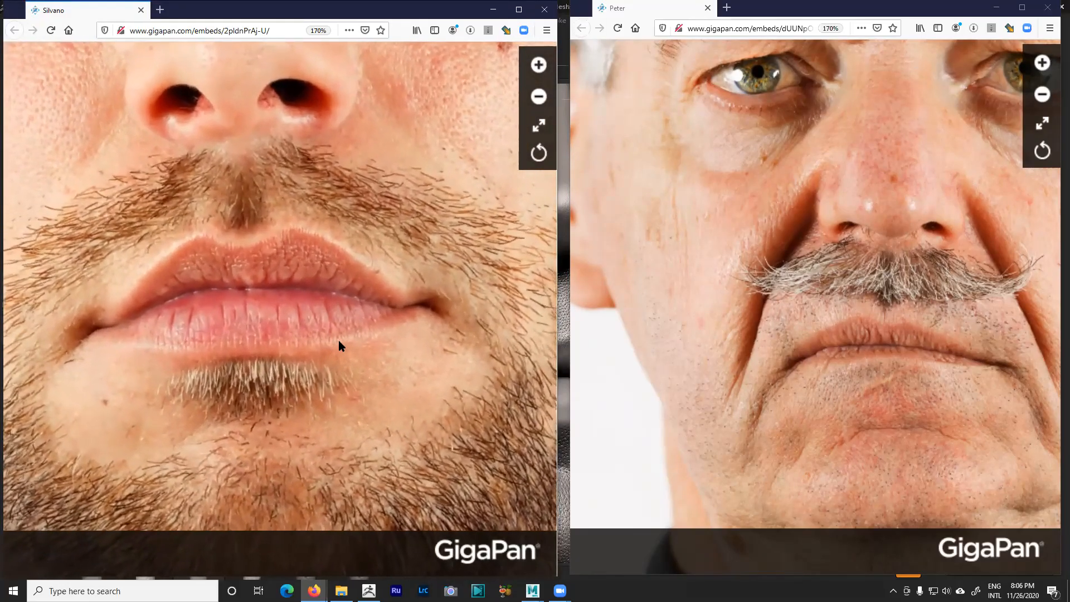
scroll(336, 342, "up", 1)
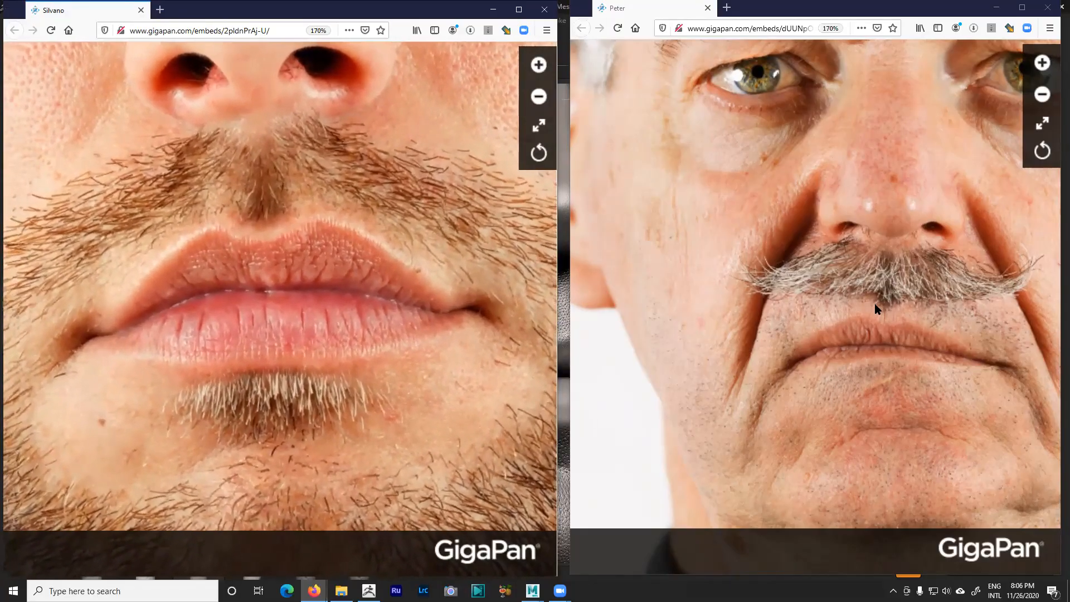
Step: Examine the lip wrinkles and surrounding skin of the man with the moustache in extreme close-up
scroll(878, 307, "up", 1)
left_click_drag(896, 355, 836, 212)
key("alt")
left_click_drag(861, 285, 791, 342)
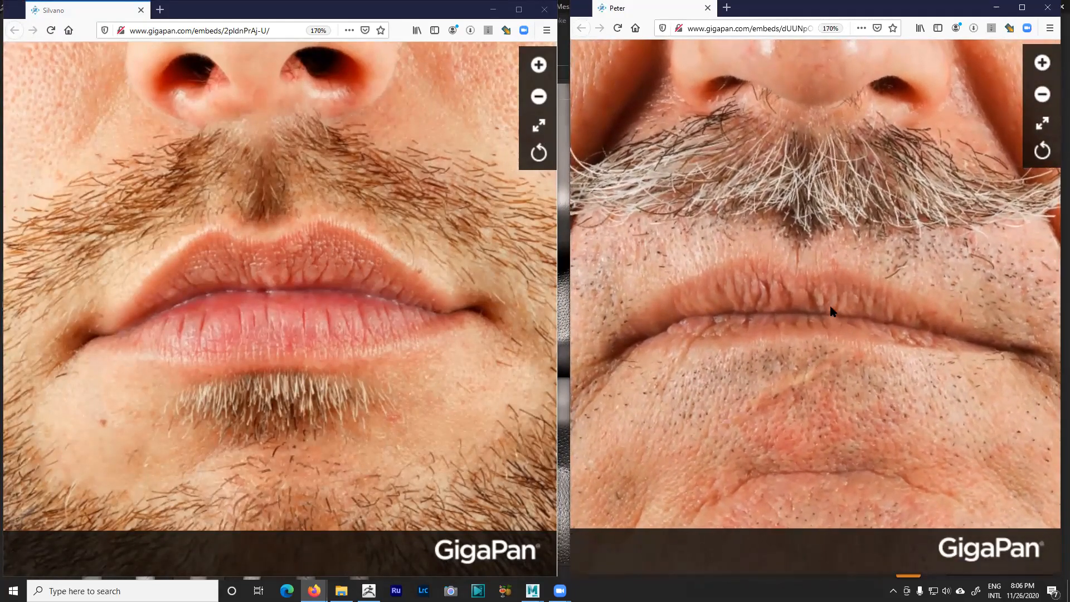
scroll(829, 316, "up", 2)
left_click_drag(797, 355, 769, 316)
scroll(820, 304, "up", 2)
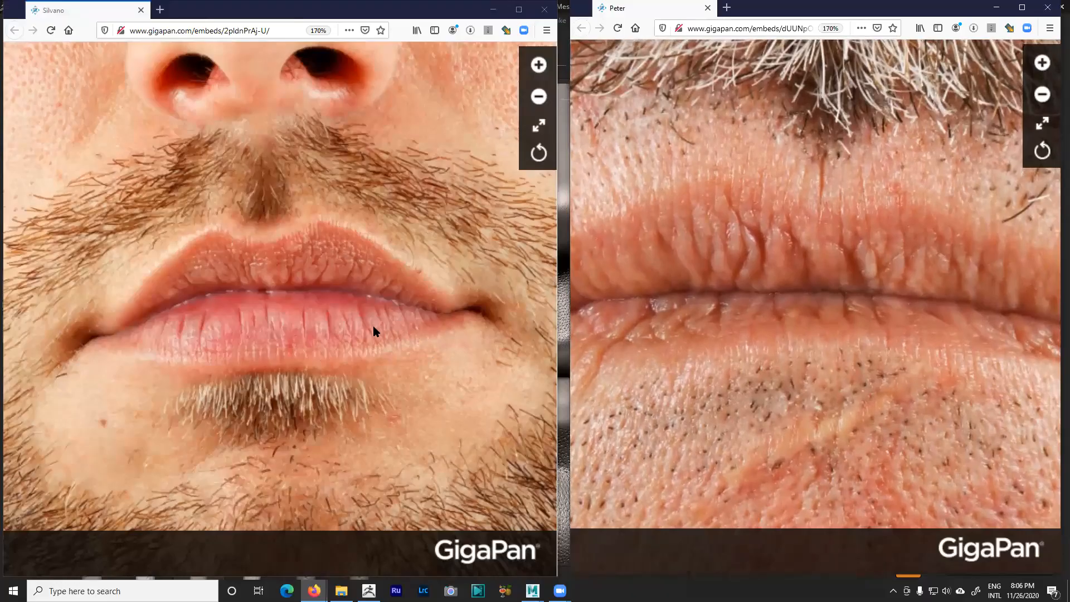
Step: Examine the bearded man's lip creases in close-up, view his whole face, and return to the mouth area
scroll(293, 328, "up", 2)
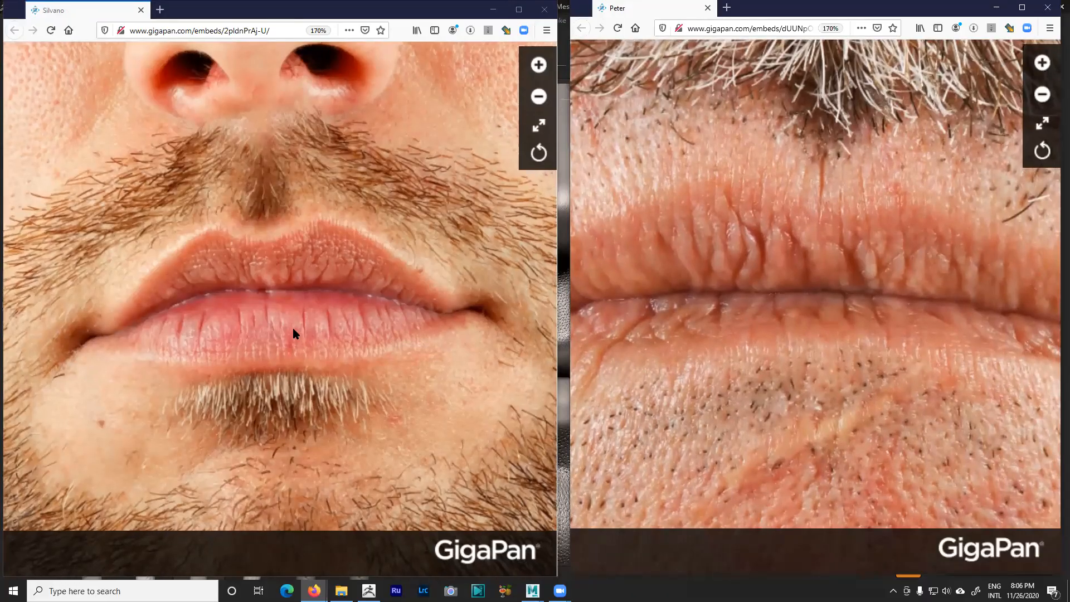
key("alt")
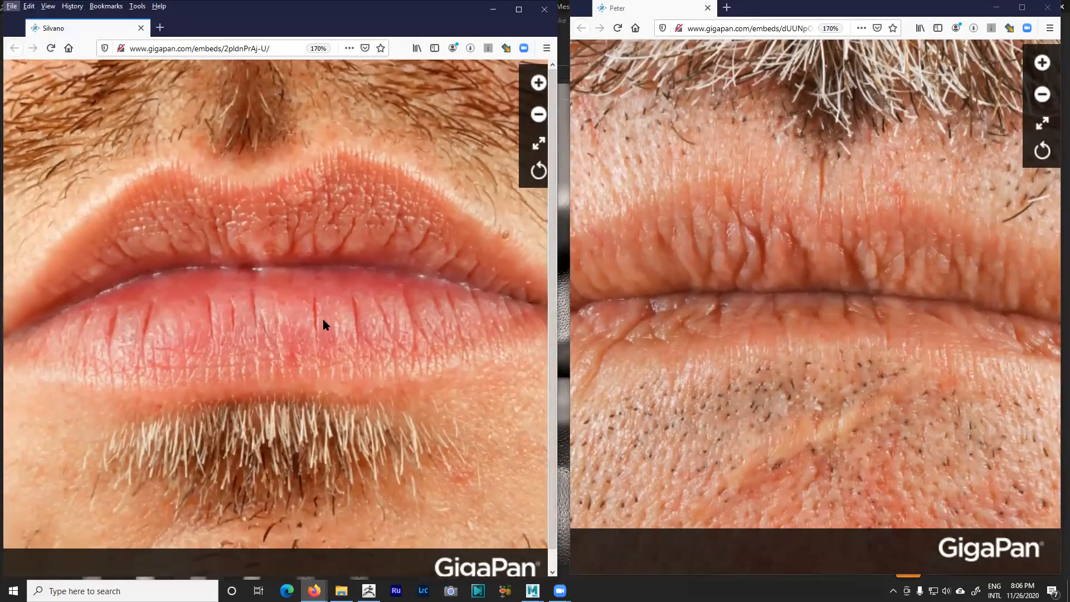
scroll(323, 317, "up", 1)
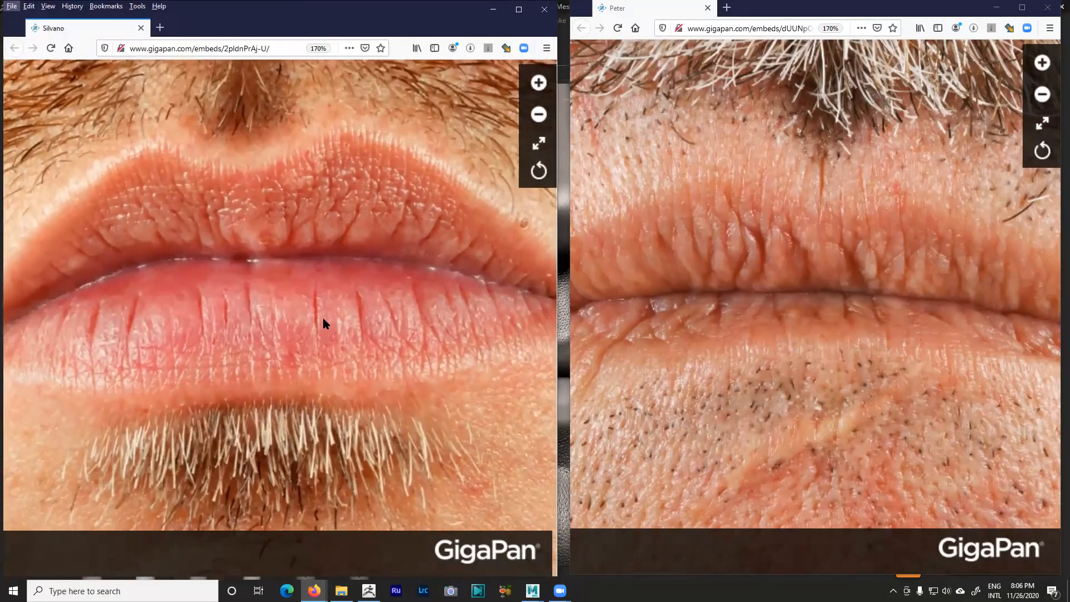
scroll(329, 315, "down", 5)
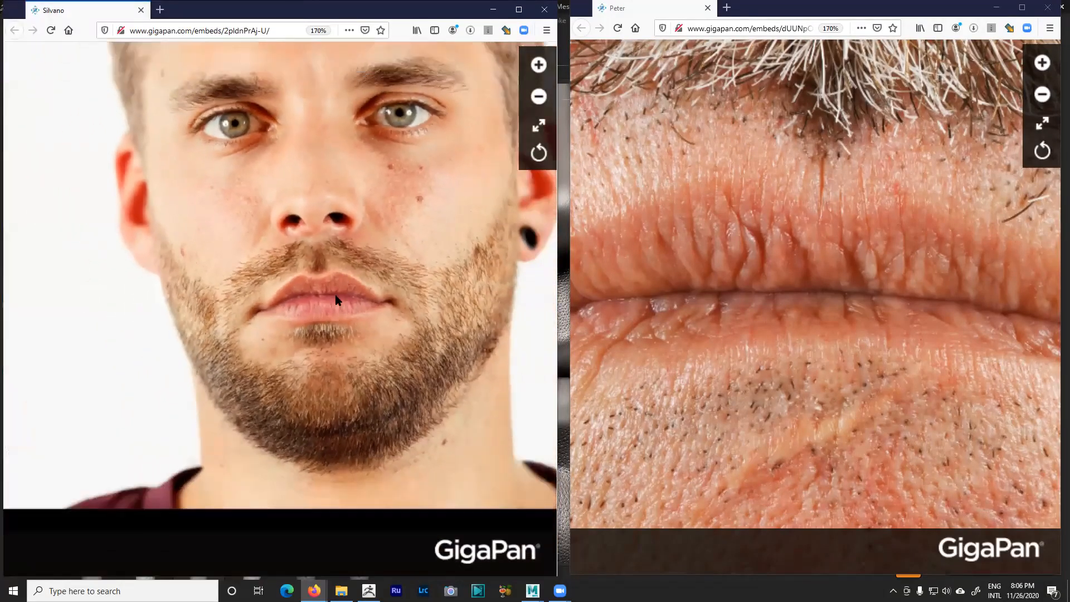
mouse_move(335, 296)
left_mouse_down()
mouse_move(313, 360)
mouse_move(329, 287)
left_mouse_up()
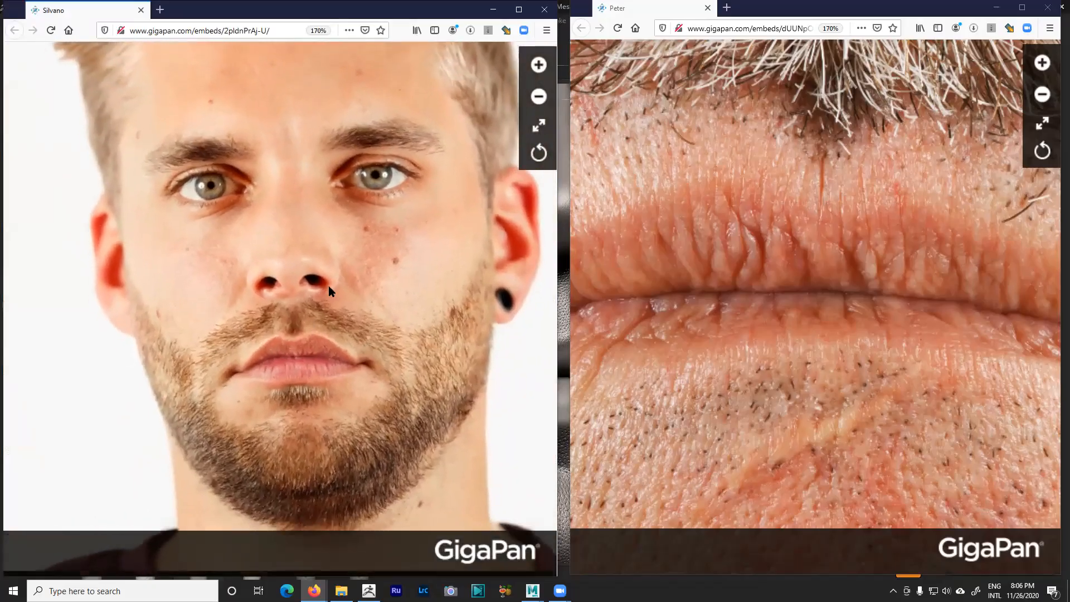
scroll(327, 340, "up", 2)
scroll(328, 341, "up", 3)
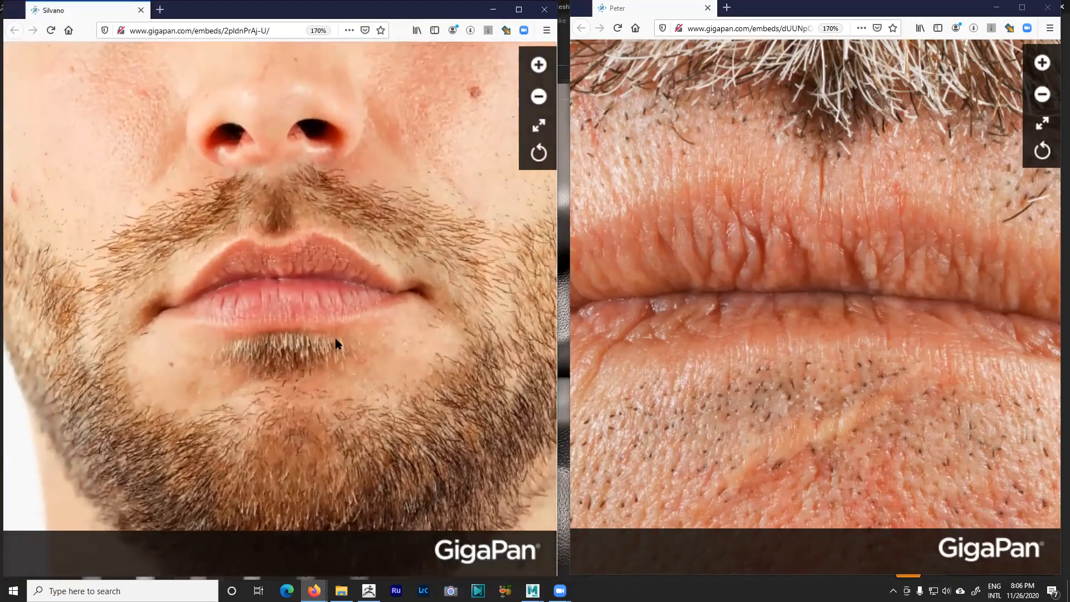
key("alt")
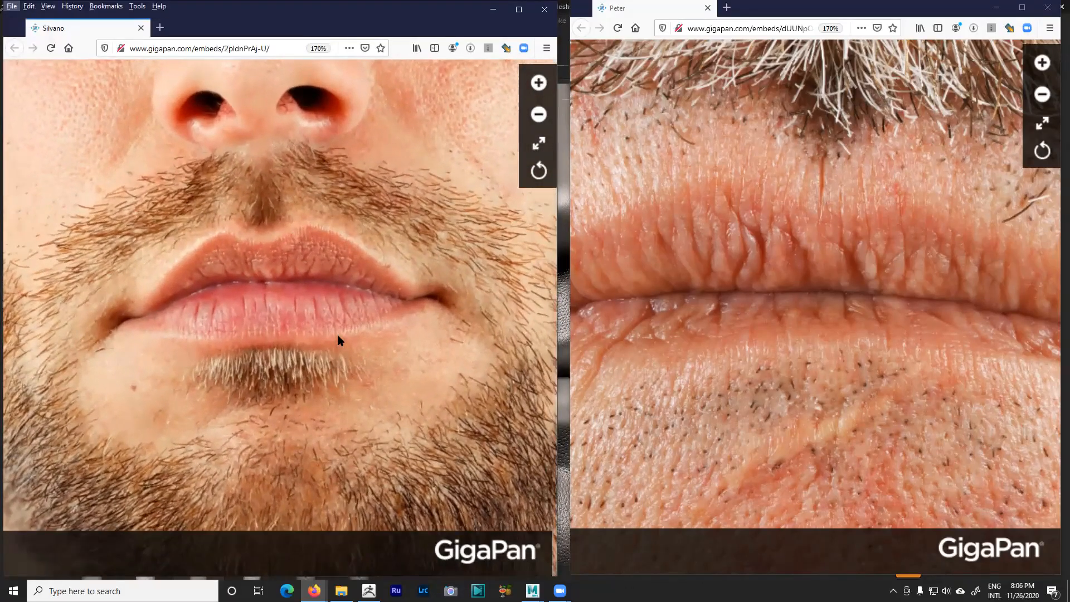
scroll(338, 340, "up", 2)
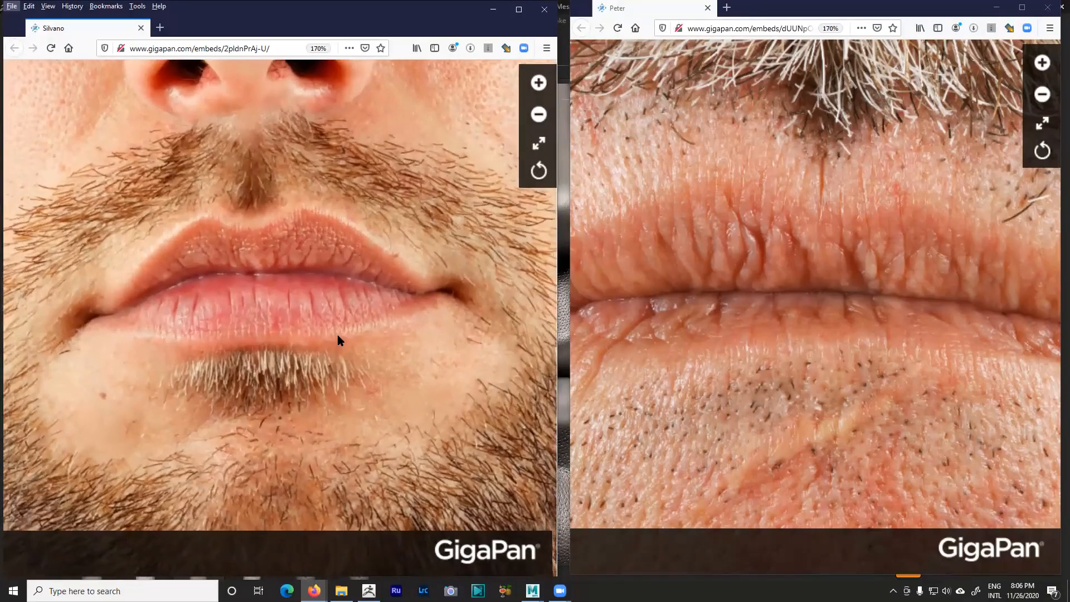
Step: Switch to File Explorer, maximize the 3D_SK_Photo_Stock folder window and show its full path as editable text
key("alt")
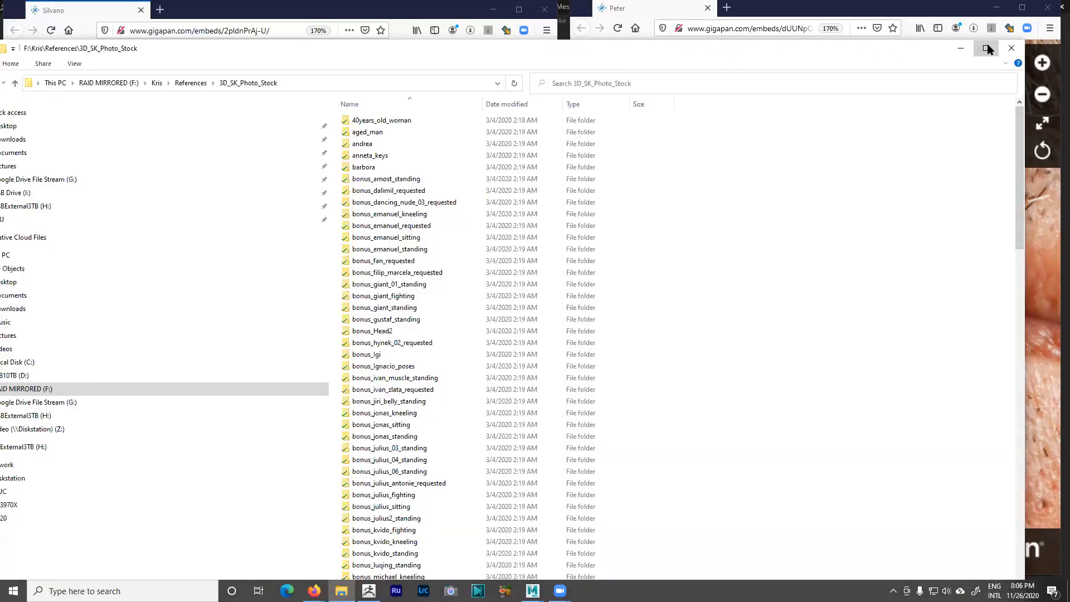
left_click(988, 49)
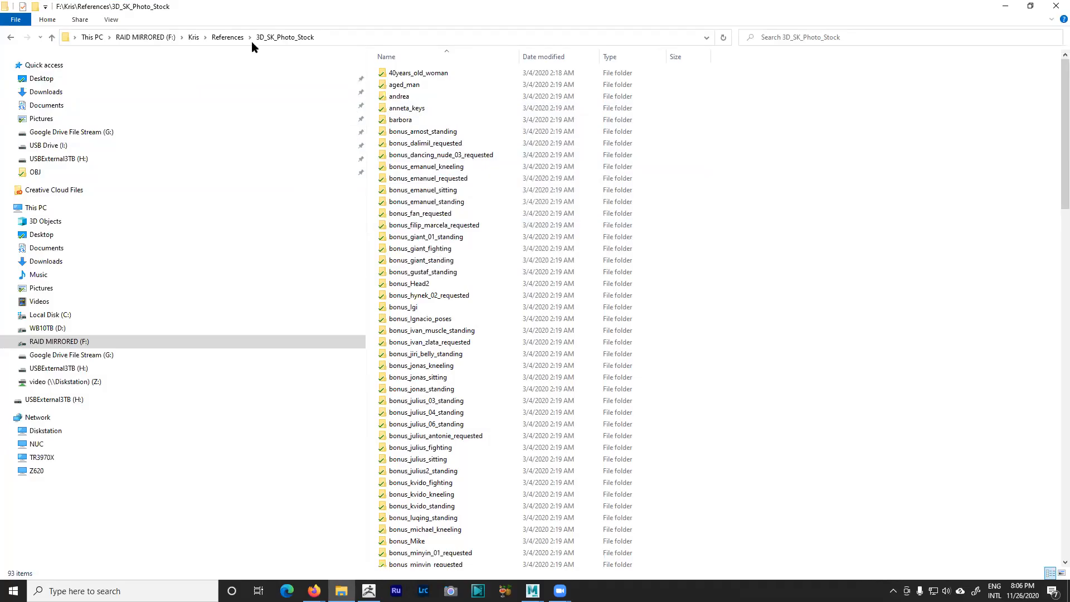
left_click(327, 38)
left_click(238, 39)
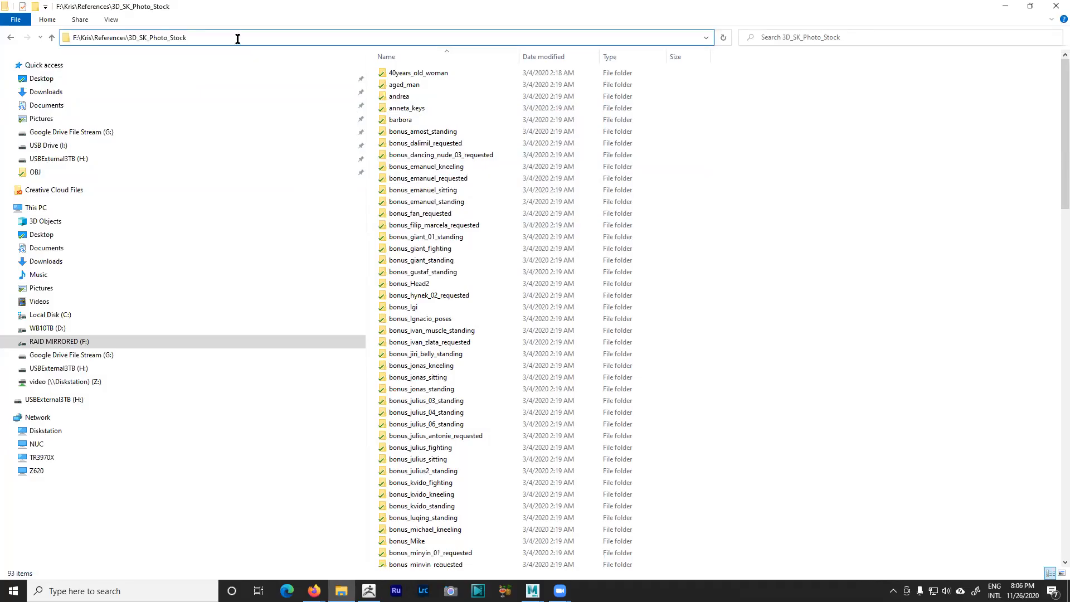
left_click_drag(130, 38, 200, 37)
left_click(157, 37)
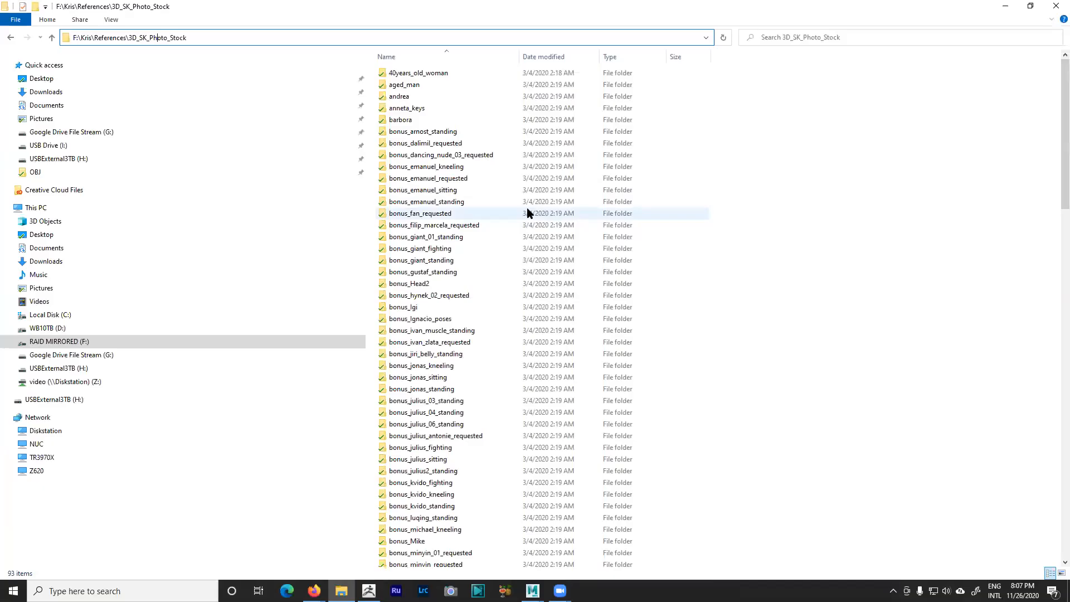
Step: Look through the bonus_giant_standing photos, return to 3D_SK_Photo_Stock, and browse the fifth listed model's photos down to the face shots
mouse_move(453, 155)
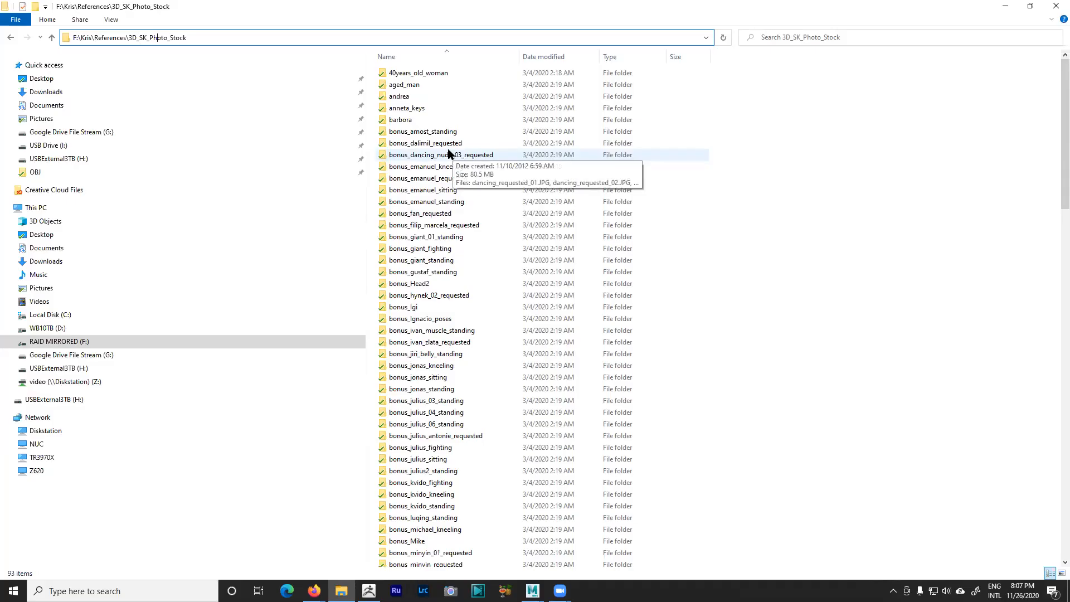
double_click(441, 260)
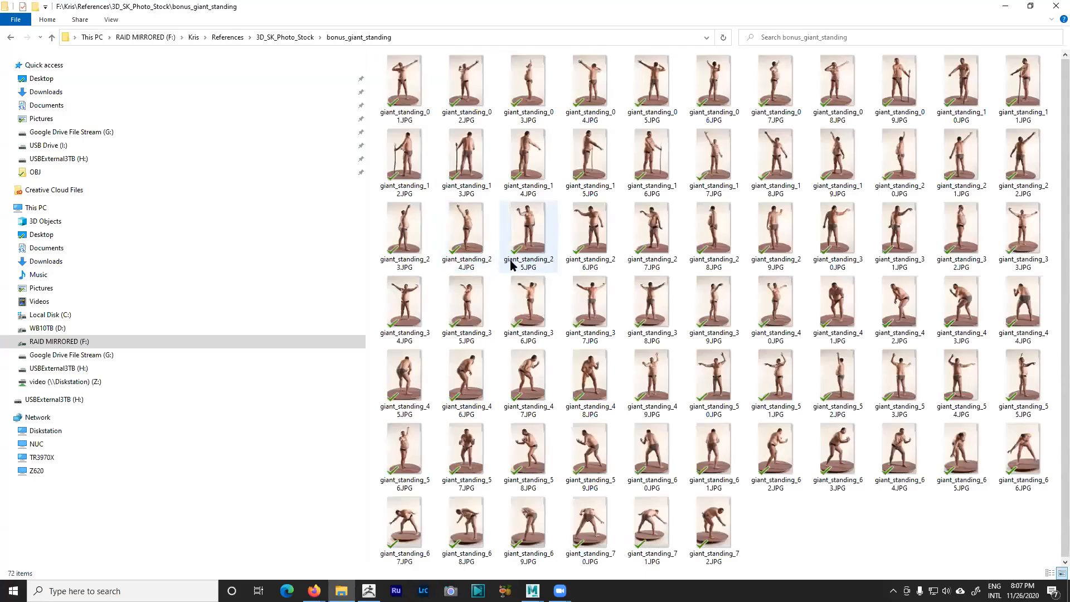
left_click(301, 37)
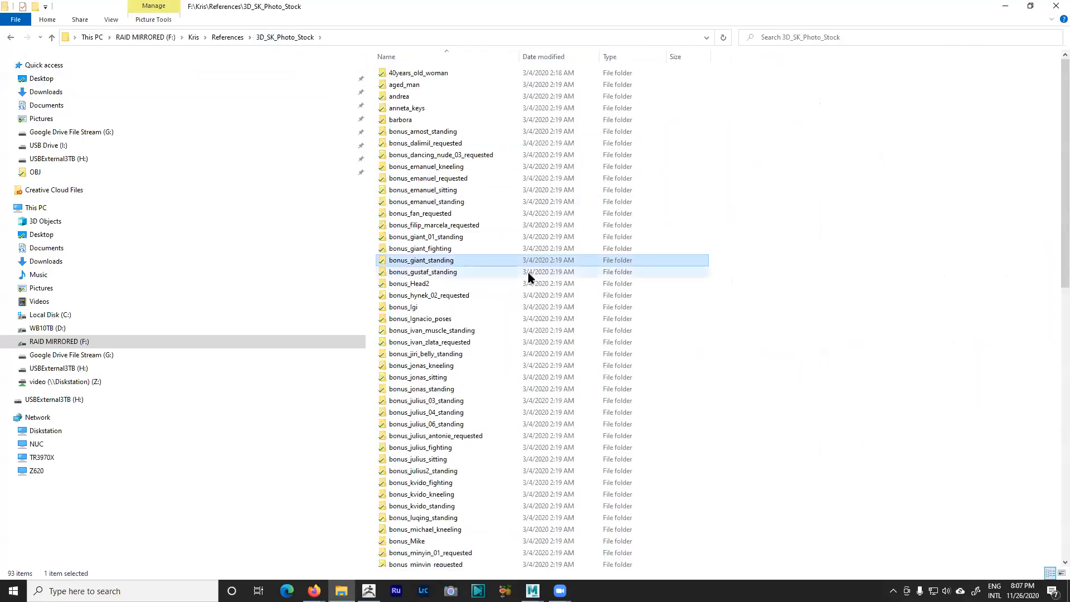
double_click(404, 119)
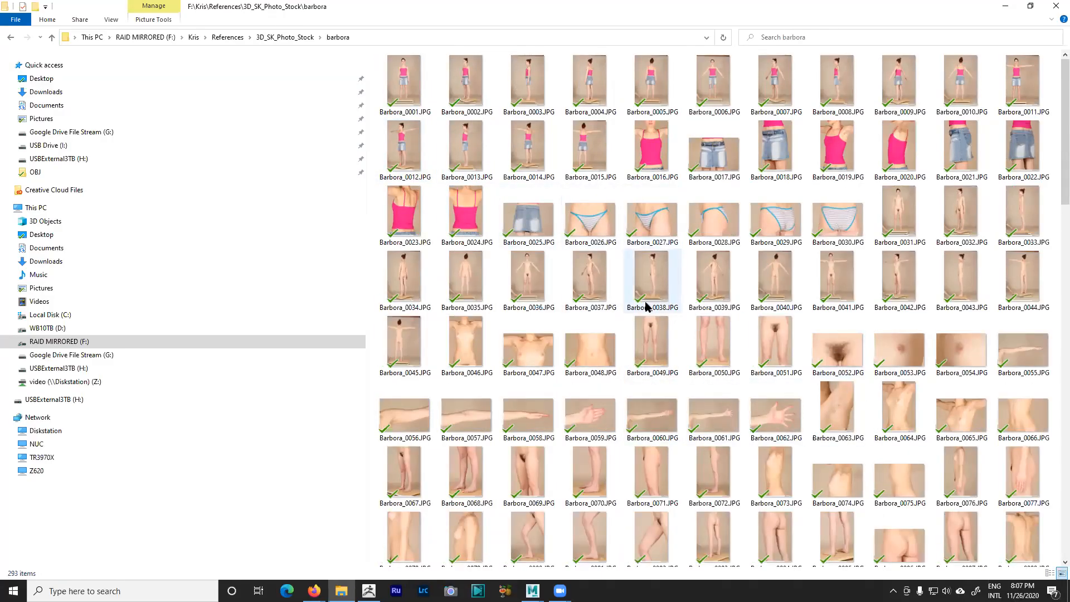
scroll(647, 307, "down", 10)
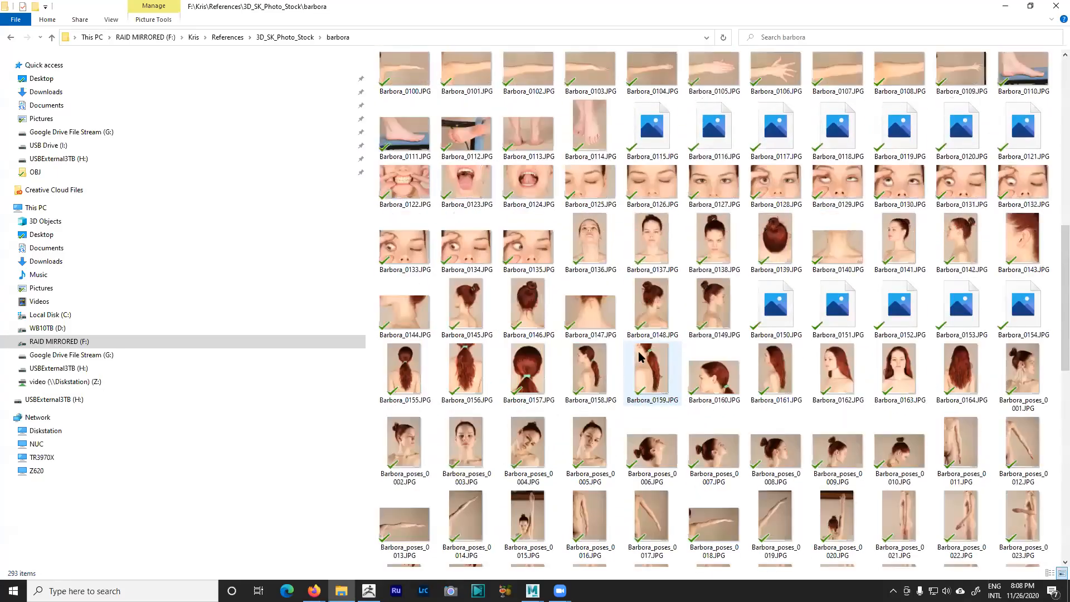
Step: Open the frontal face photo numbered 0137, examine the eyes, nose and lips up close, and close it
double_click(649, 240)
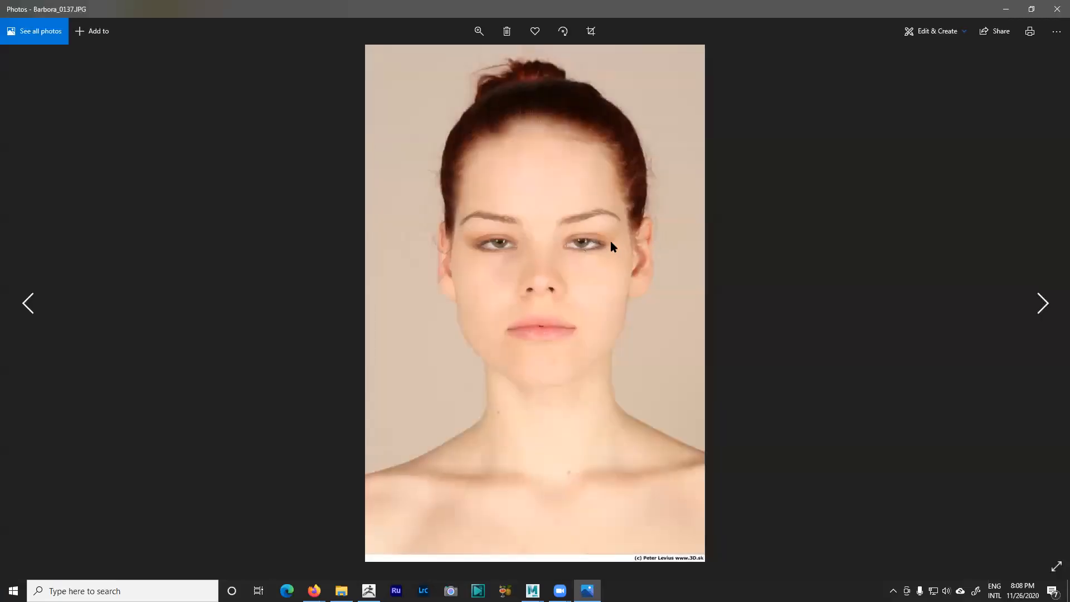
key("super")
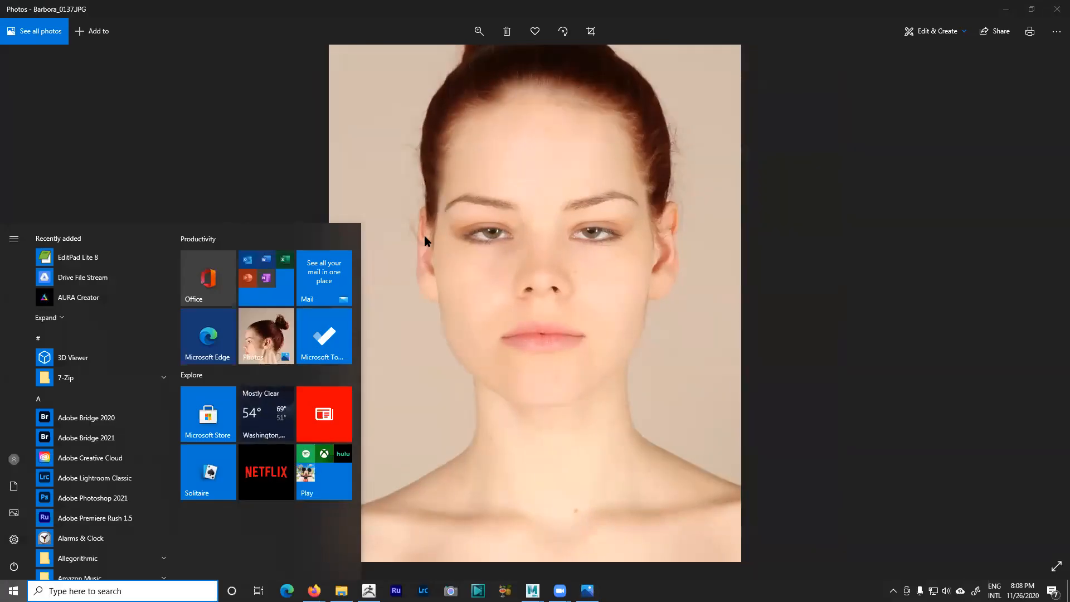
left_click(530, 246)
scroll(530, 247, "up", 5, "ctrl")
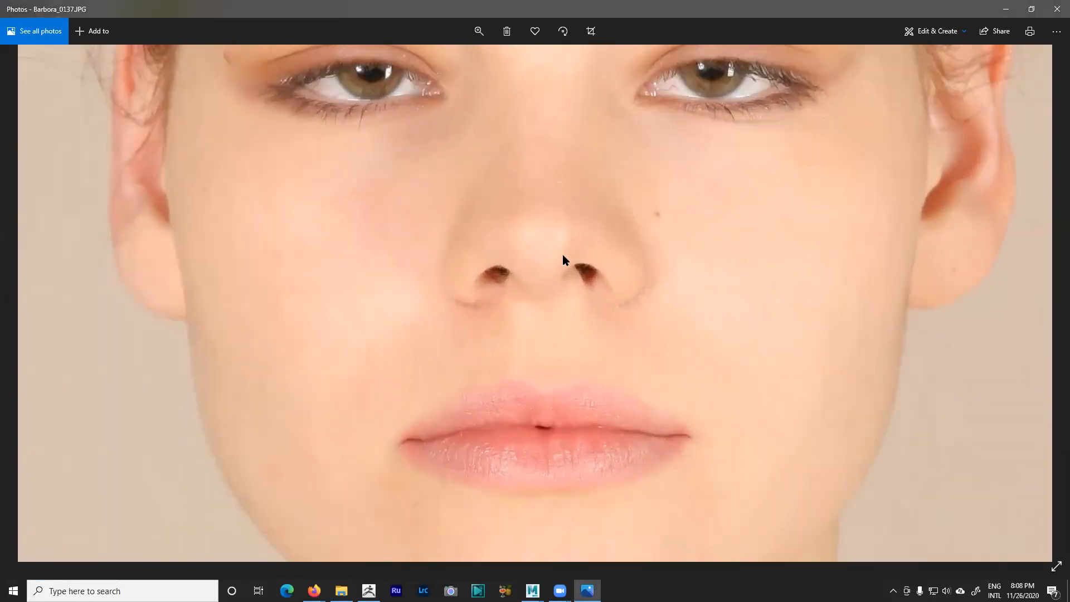
scroll(563, 254, "down", 3, "ctrl")
scroll(613, 203, "up", 2, "ctrl")
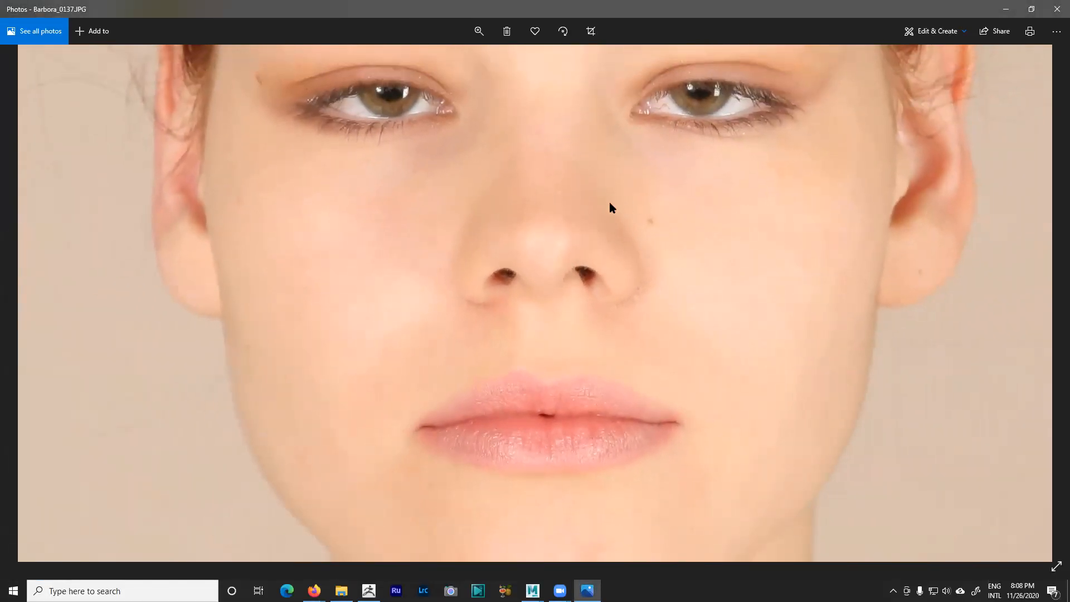
scroll(610, 202, "down", 2, "ctrl")
scroll(556, 206, "down", 2, "ctrl")
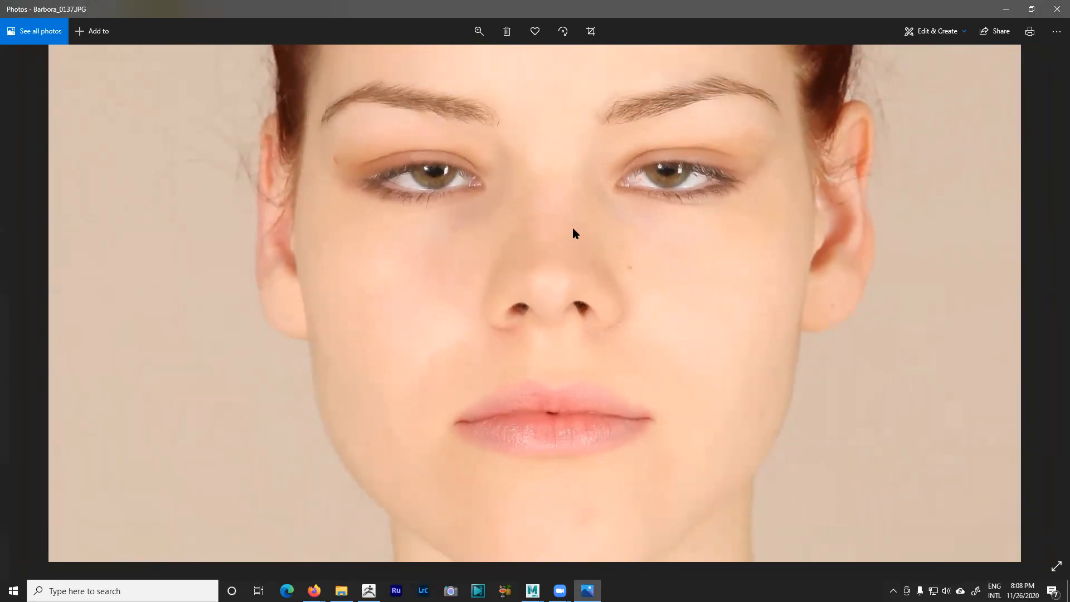
scroll(583, 239, "down", 4, "ctrl")
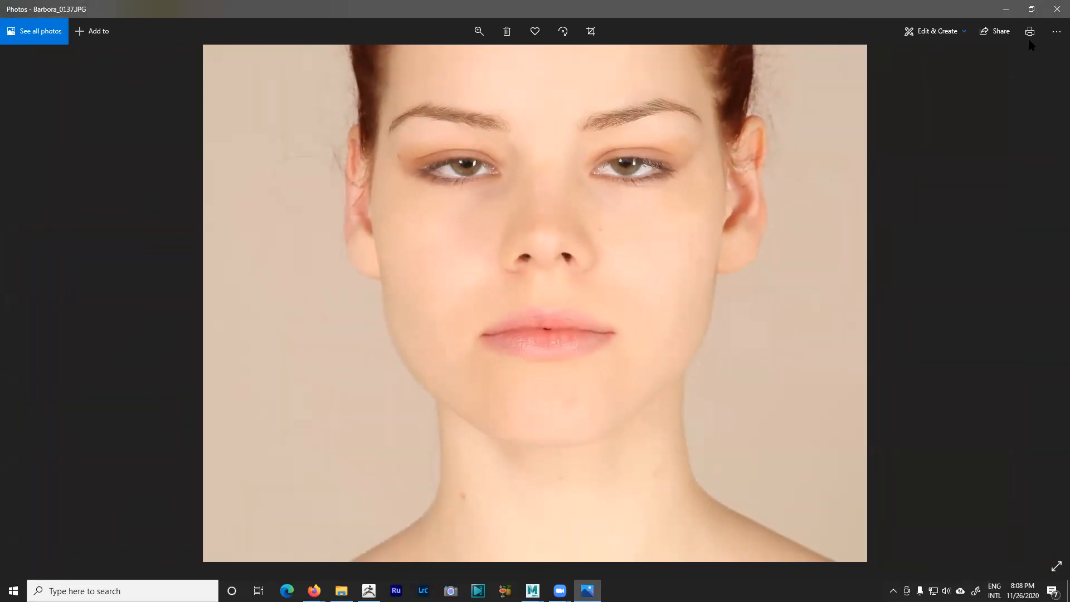
left_click(1057, 9)
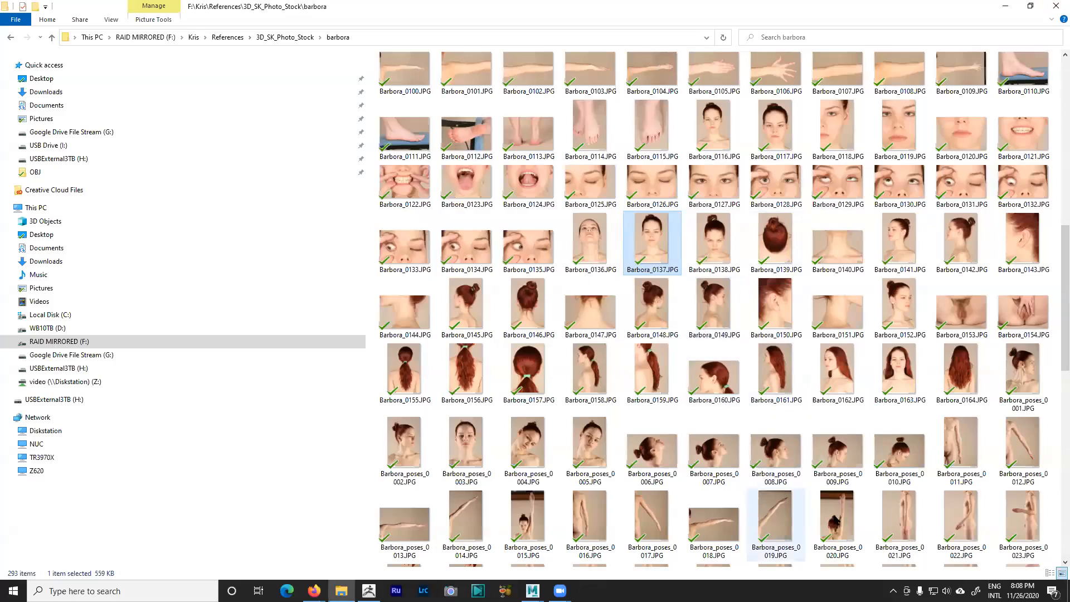
Step: Open the arm pose photo numbered 017, inspect the arm from elbow to shoulder in close-up, and close it
double_click(635, 517)
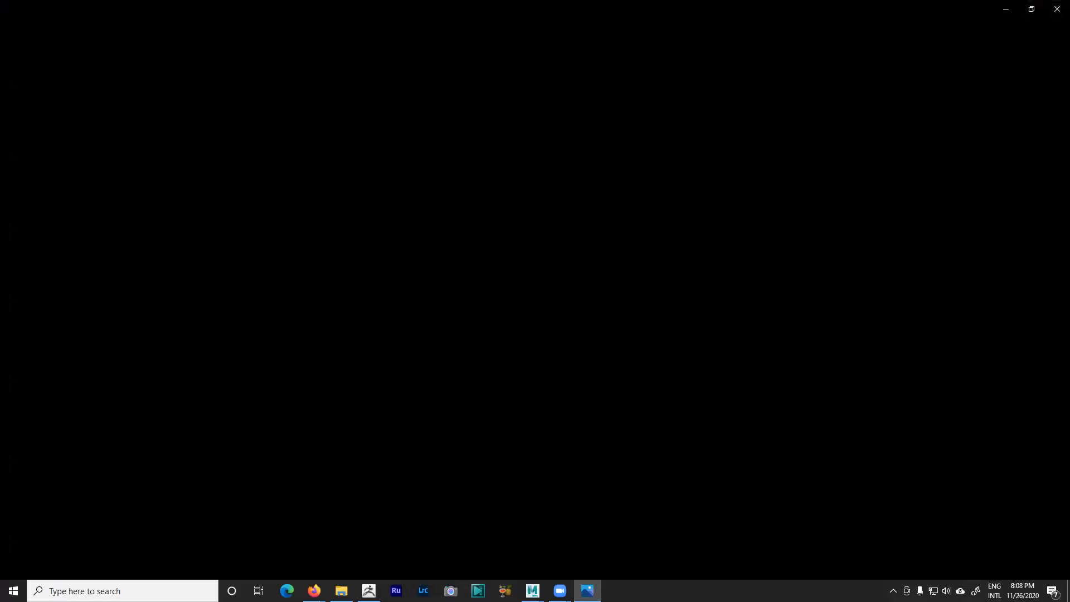
scroll(553, 285, "up", 3)
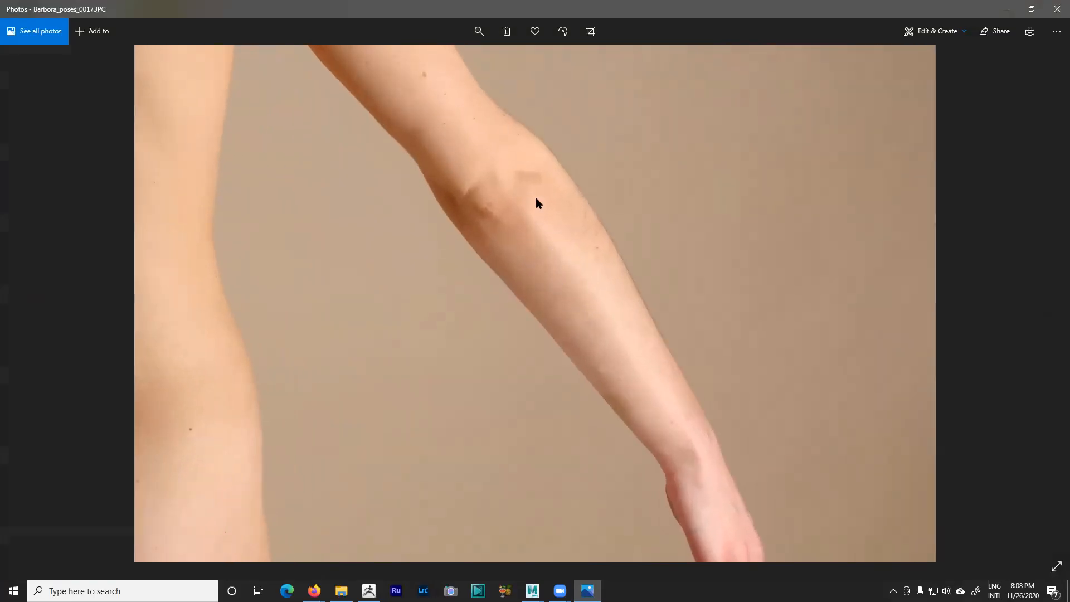
left_click_drag(574, 265, 660, 396)
left_click_drag(547, 245, 585, 361)
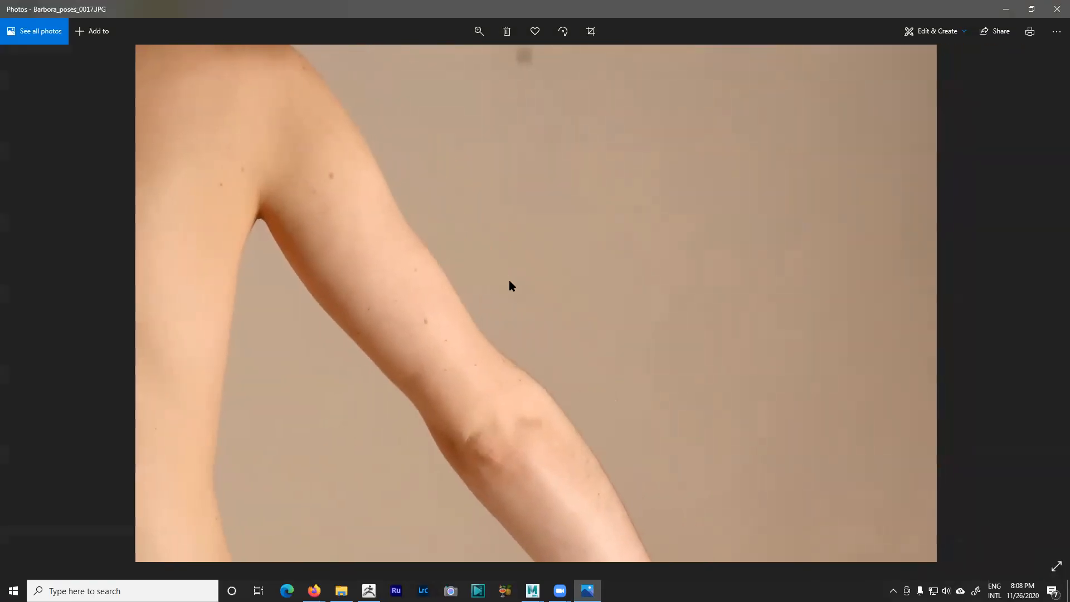
scroll(579, 259, "down", 3)
left_click(1057, 8)
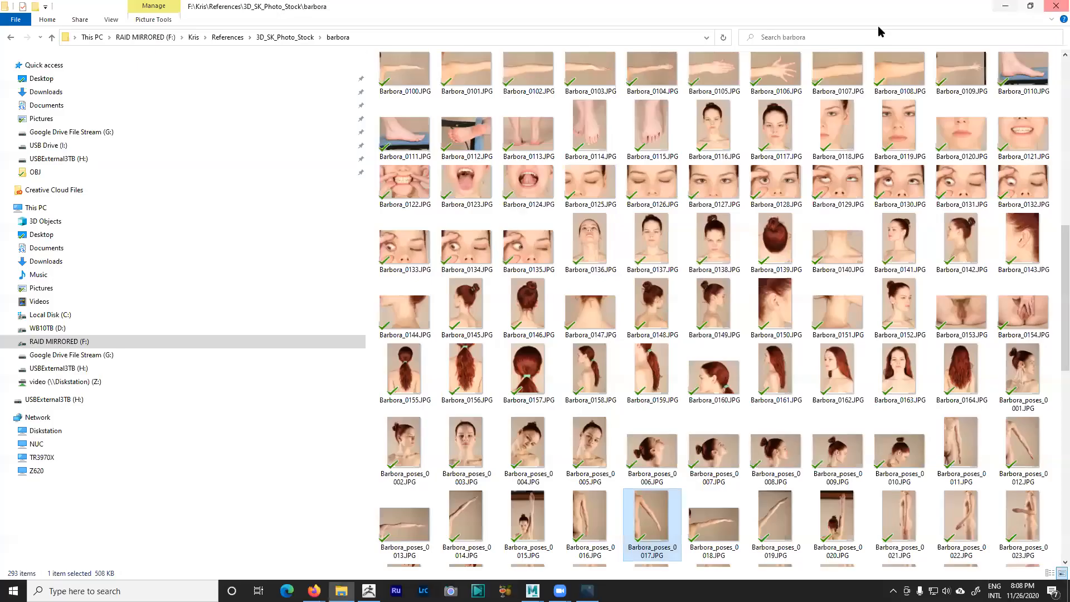
Step: Go back to 3D_SK_Photo_Stock, enter the bonus_giant_fighting folder and open giant_fighting_25.JPG
left_click(285, 37)
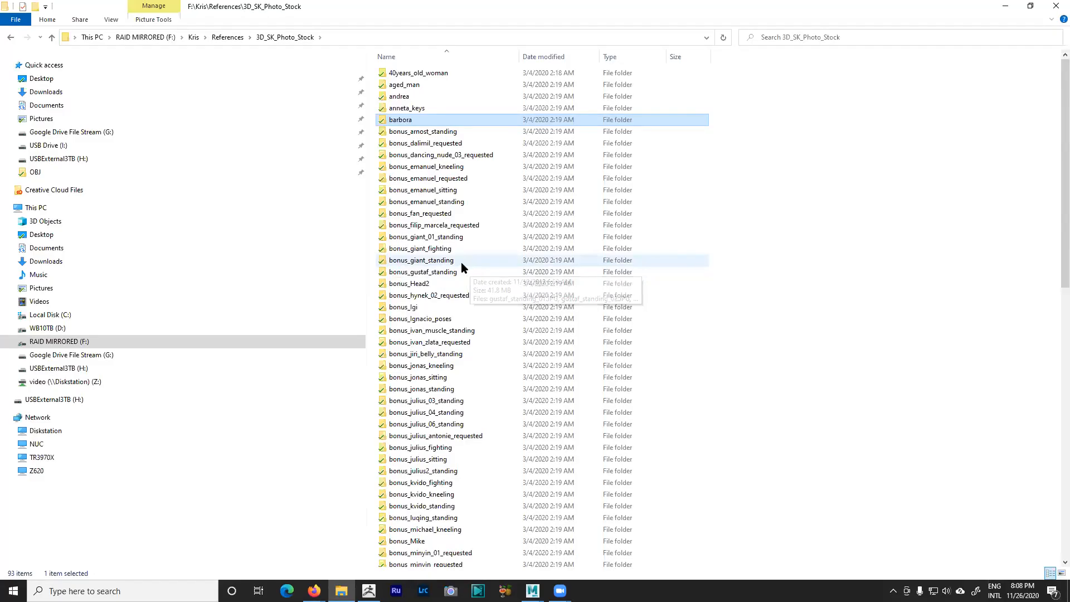
double_click(428, 249)
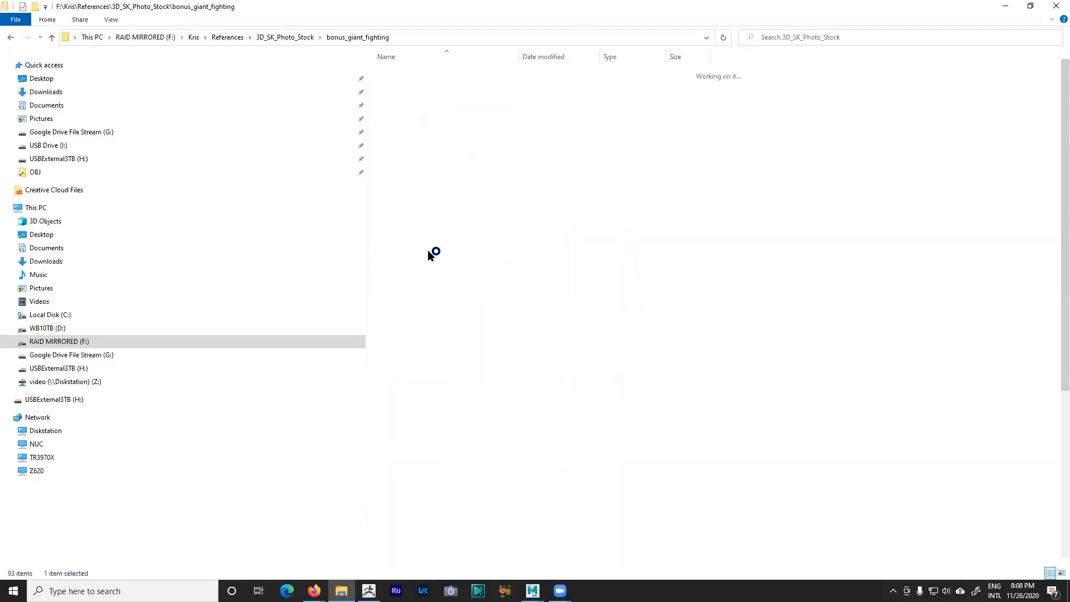
left_click(528, 217)
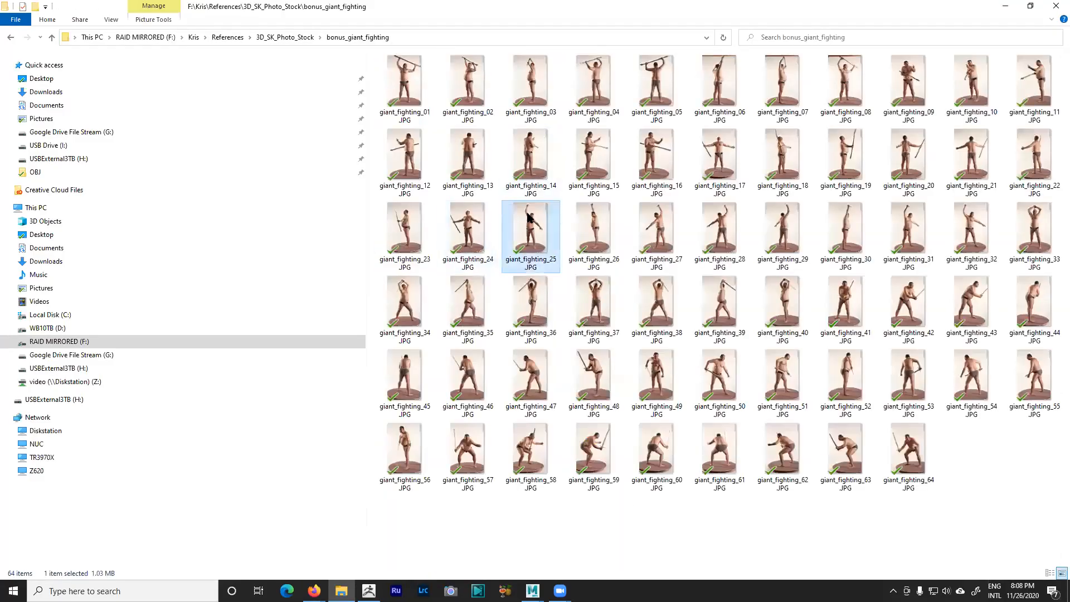
double_click(528, 218)
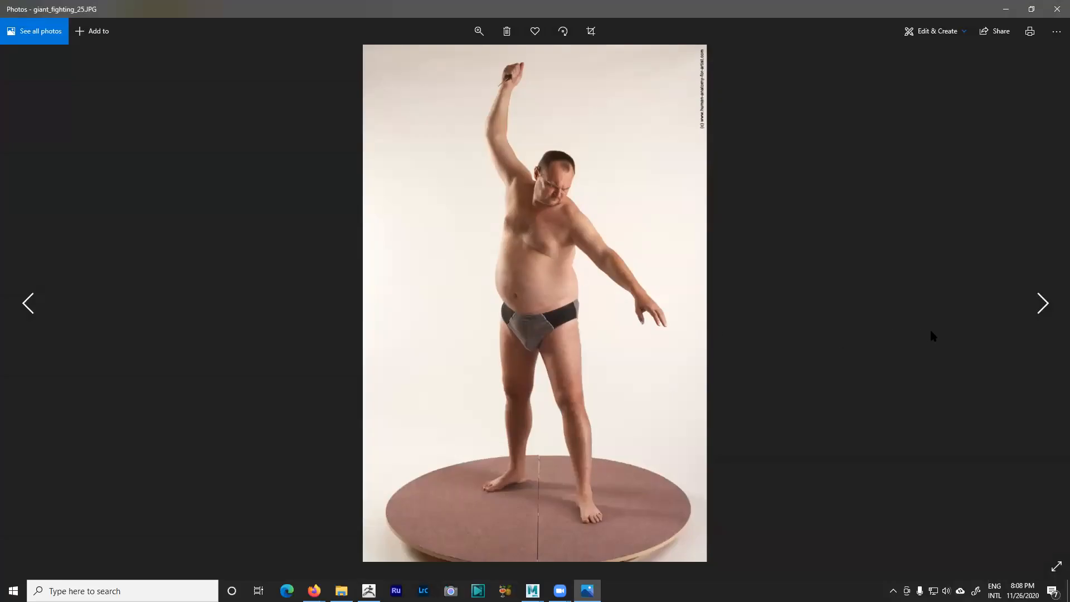
Step: Browse forward through the giant_fighting turntable poses one photo at a time, up to giant_fighting_41.JPG
left_click(1035, 302)
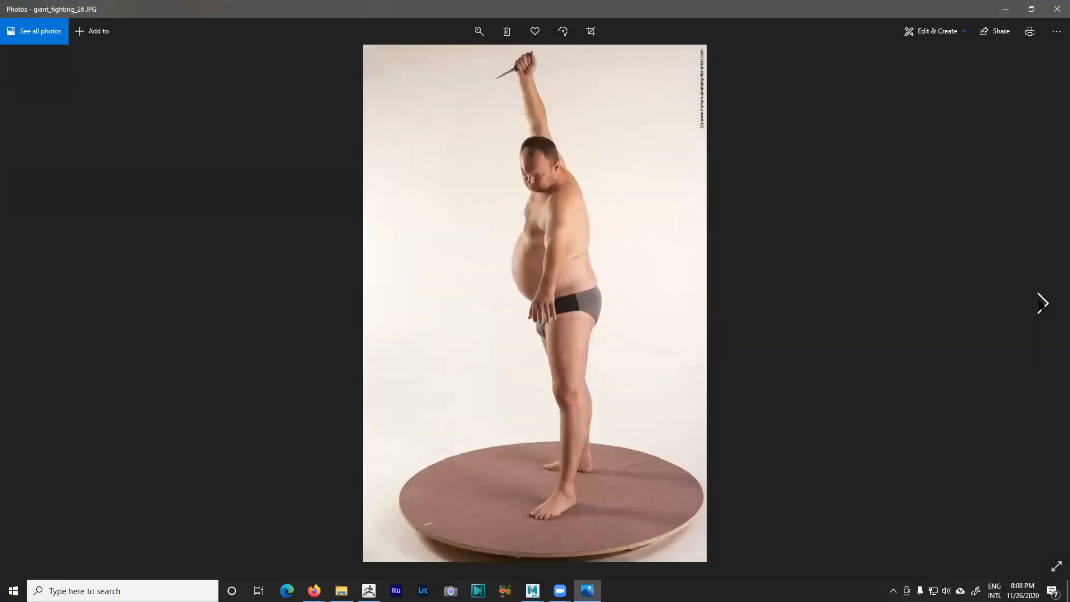
left_click(1040, 303)
left_click(1040, 303)
left_click(1040, 304)
left_click(1040, 303)
left_click(1040, 304)
left_click(1040, 304)
left_click(1041, 304)
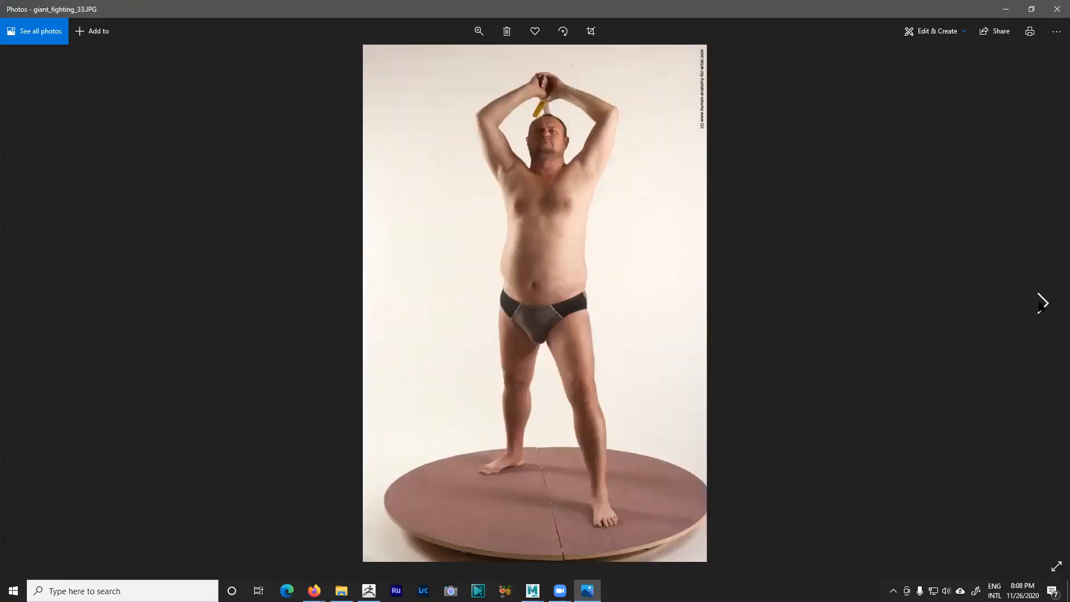
left_click(1041, 304)
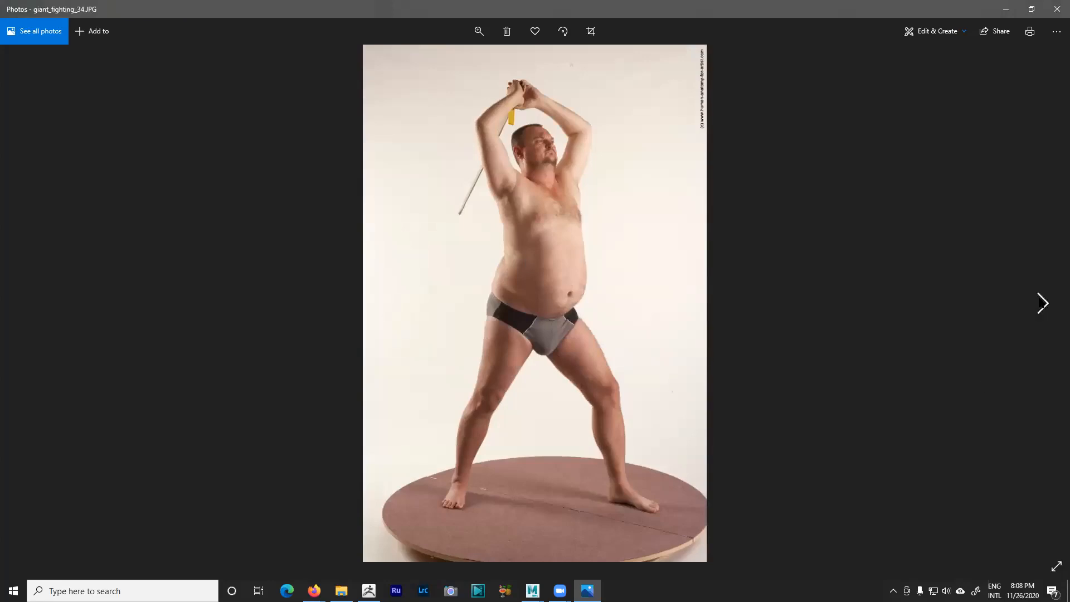
left_click(1041, 303)
left_click(1039, 303)
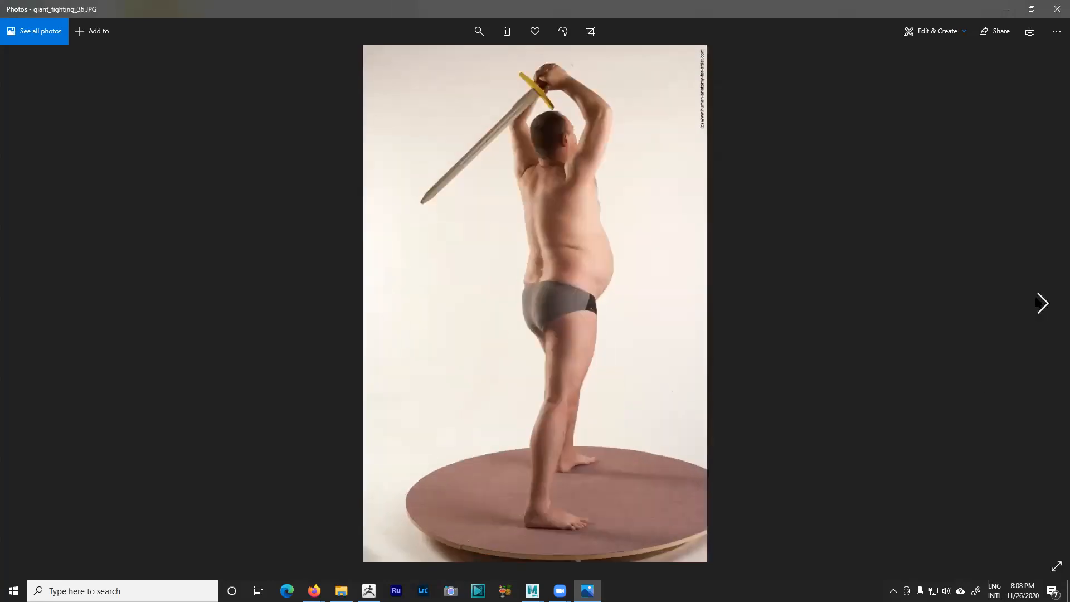
left_click(1039, 304)
left_click(1039, 303)
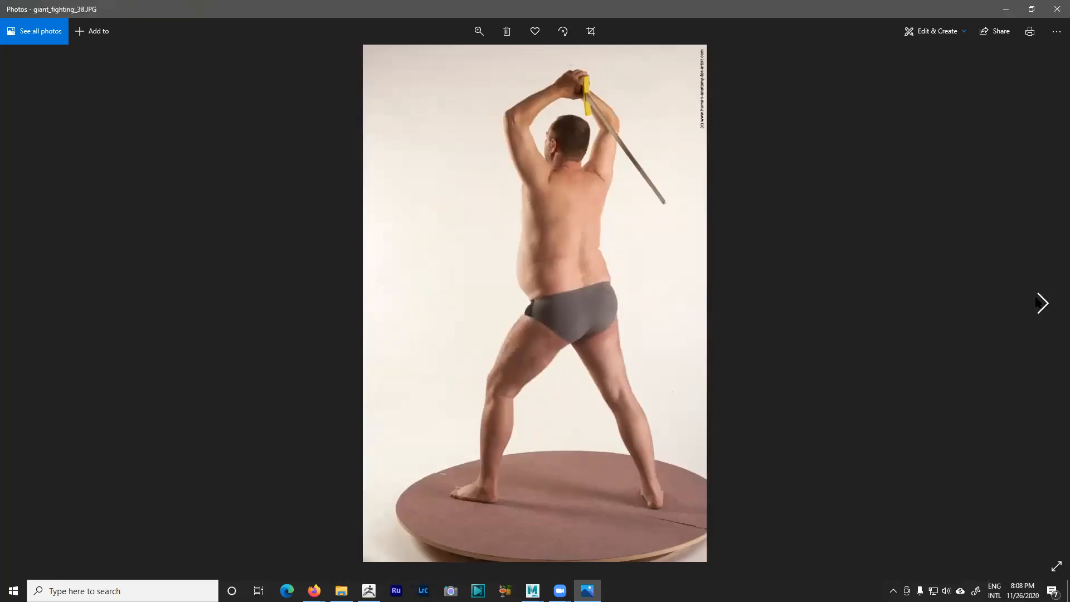
left_click(1038, 303)
left_click(1037, 303)
left_click(1038, 303)
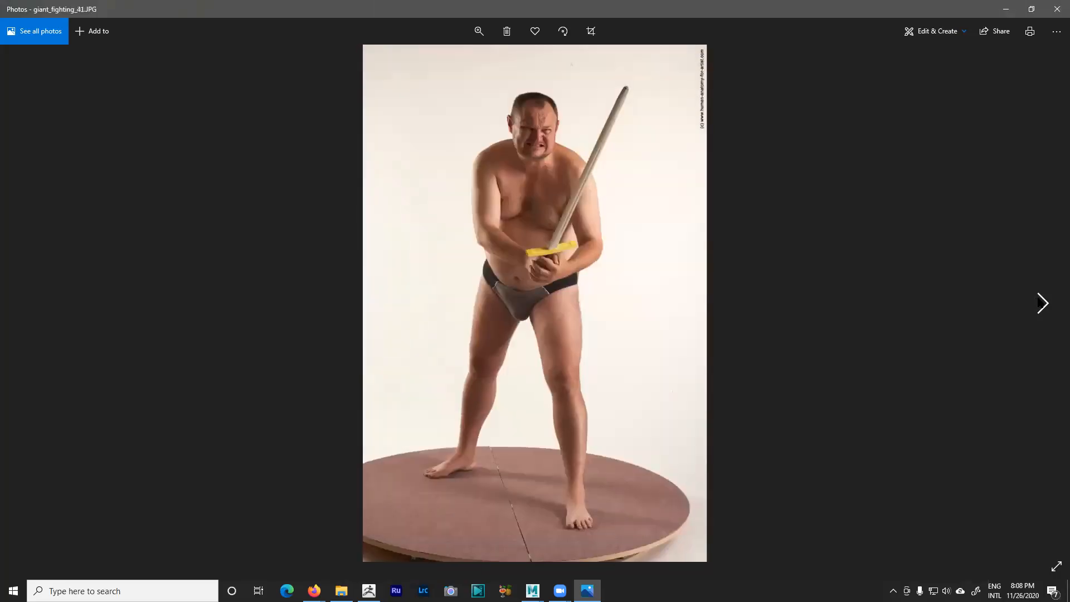
Step: Close the photo, return to the 3D_SK_Photo_Stock folder and minimize File Explorer to reveal the GigaPan portraits
left_click(1055, 10)
left_click(295, 37)
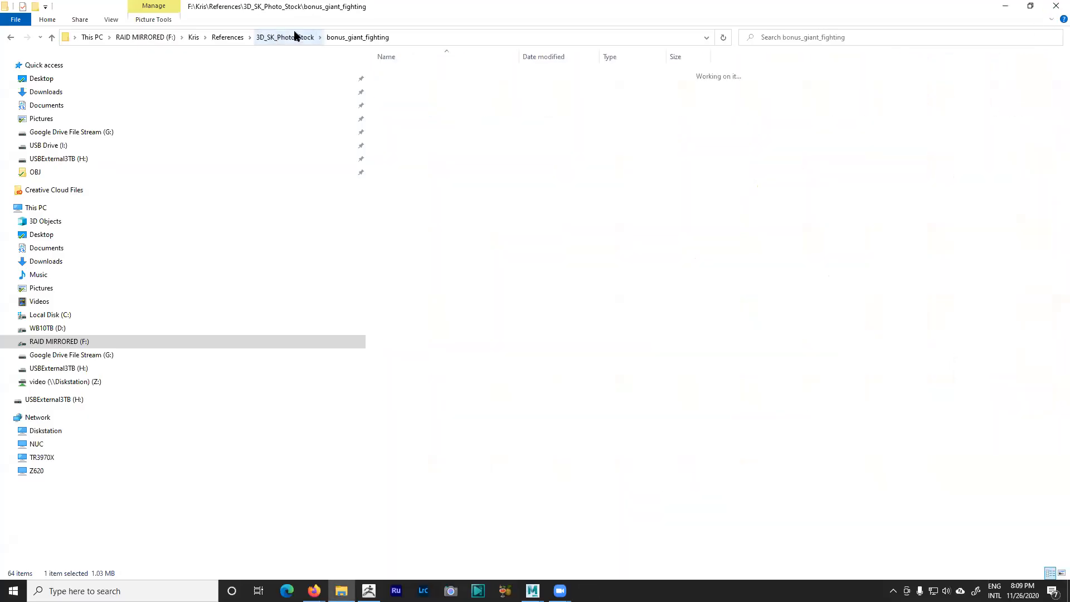
left_click(1005, 6)
Step: Examine the bearded man's upper and lower lip texture up close in his GigaPan portrait
scroll(318, 321, "up", 2)
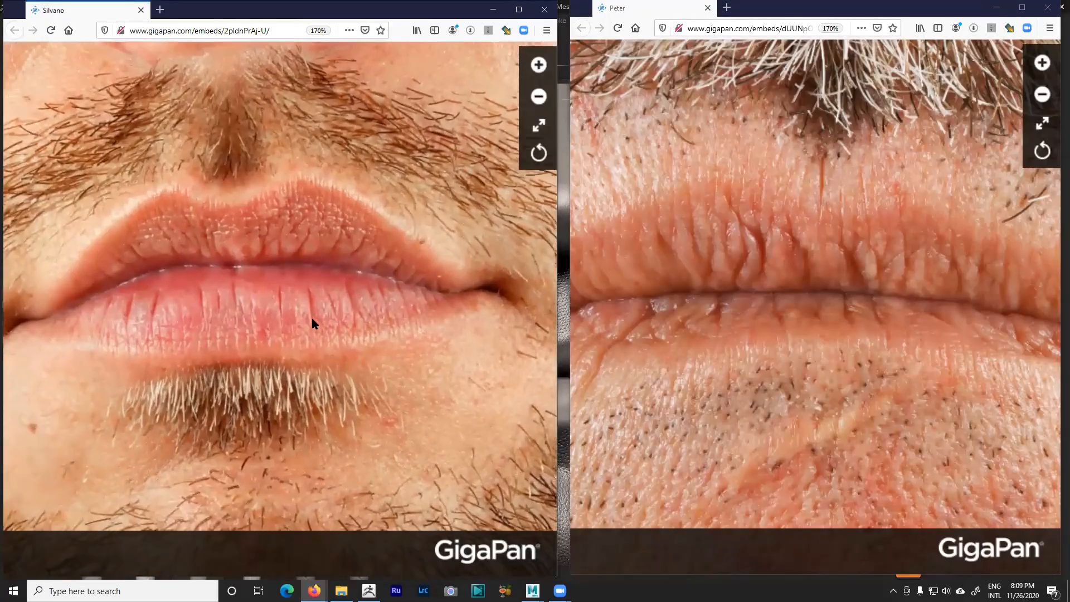
scroll(312, 322, "up", 2)
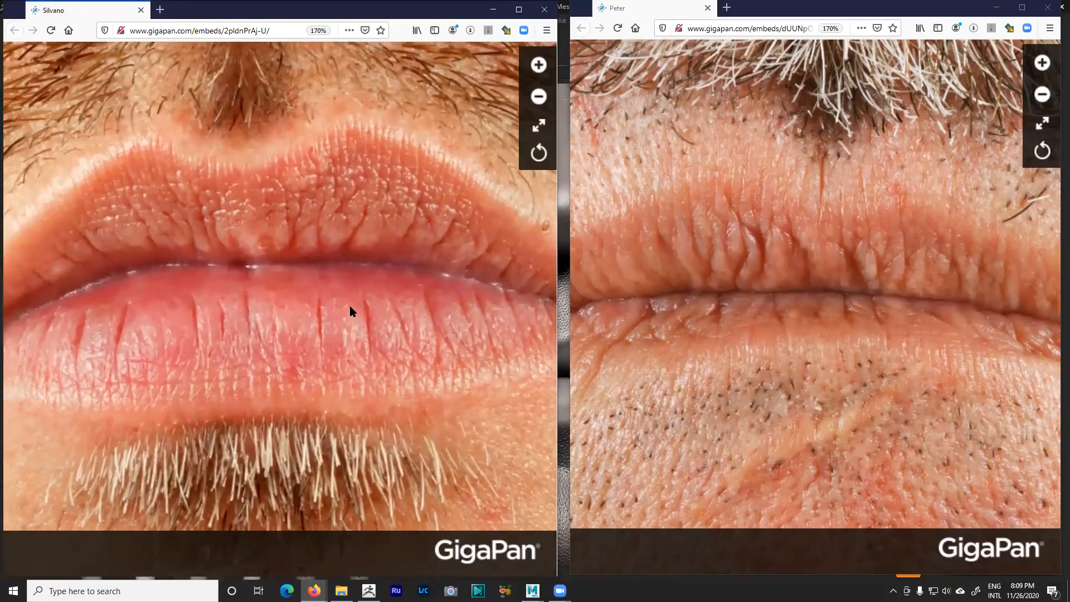
left_click_drag(350, 307, 394, 301)
left_click_drag(261, 316, 356, 306)
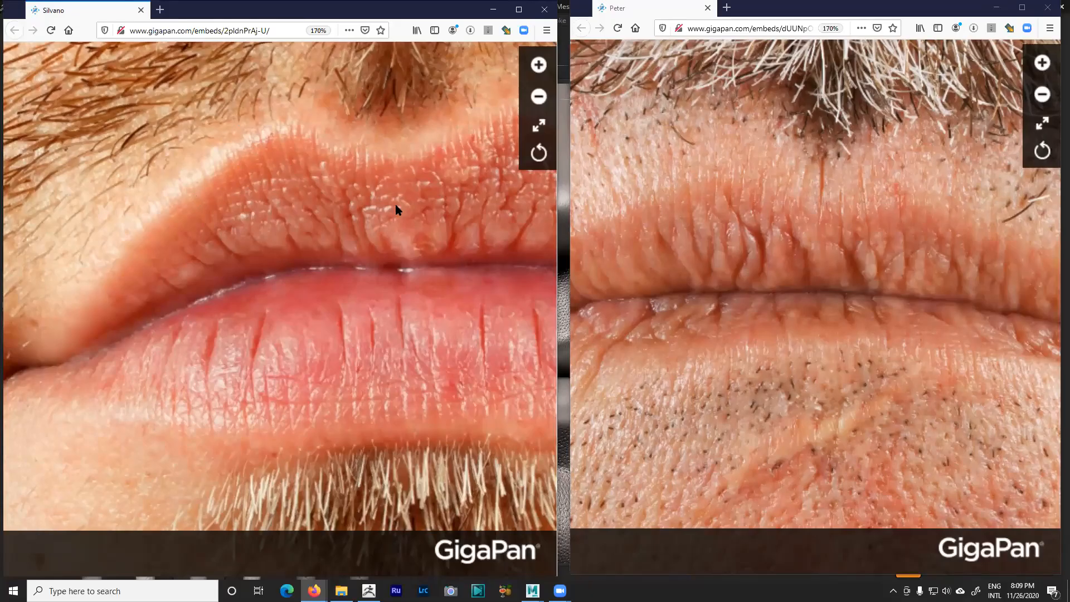
left_click_drag(282, 196, 142, 225)
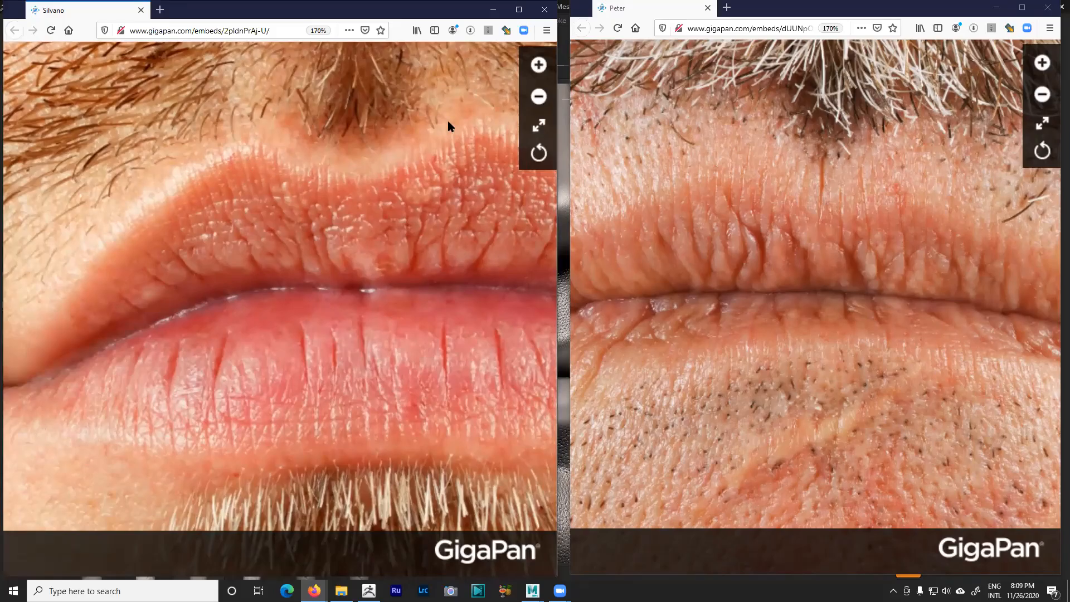
Step: Examine the lip wrinkles of the man with the grey moustache, and widen his browser window to meet the neighbouring one
left_click_drag(667, 228, 700, 239)
key("alt")
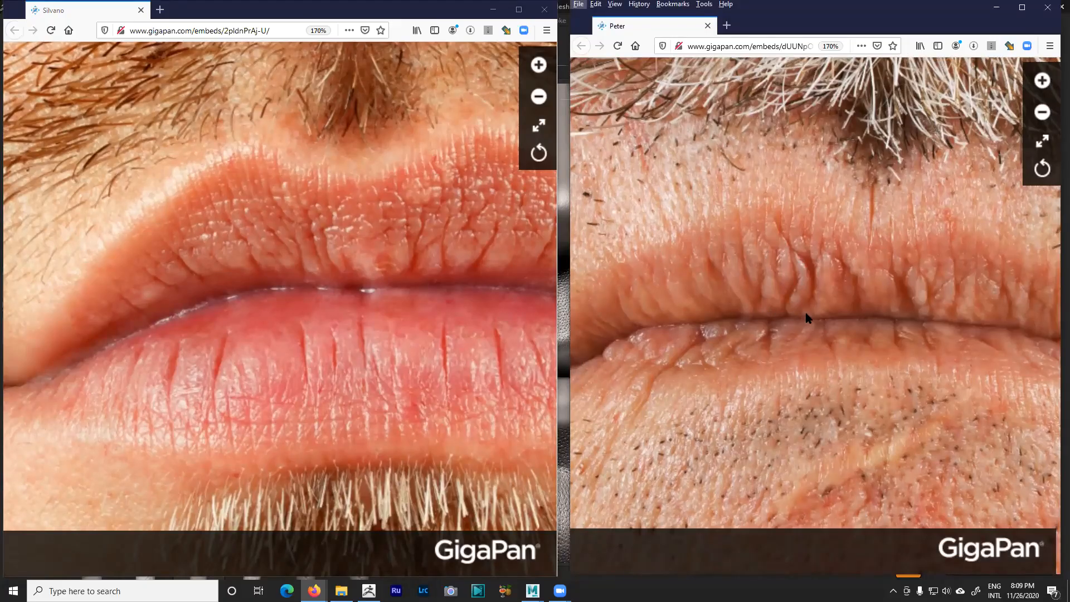
left_click_drag(805, 314, 735, 283)
left_click_drag(800, 245, 822, 283)
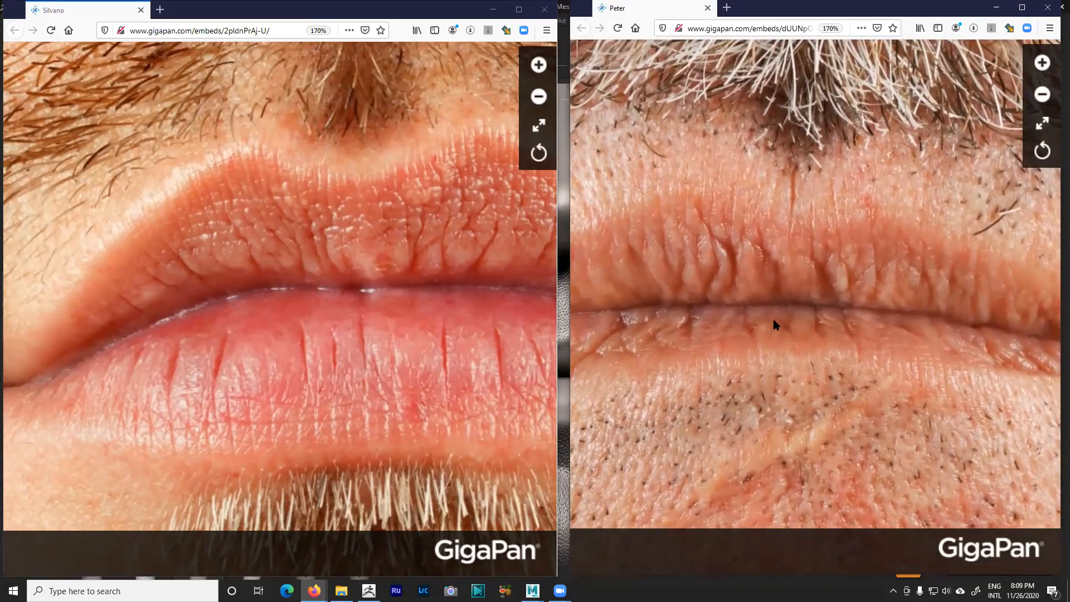
left_click_drag(774, 322, 800, 325)
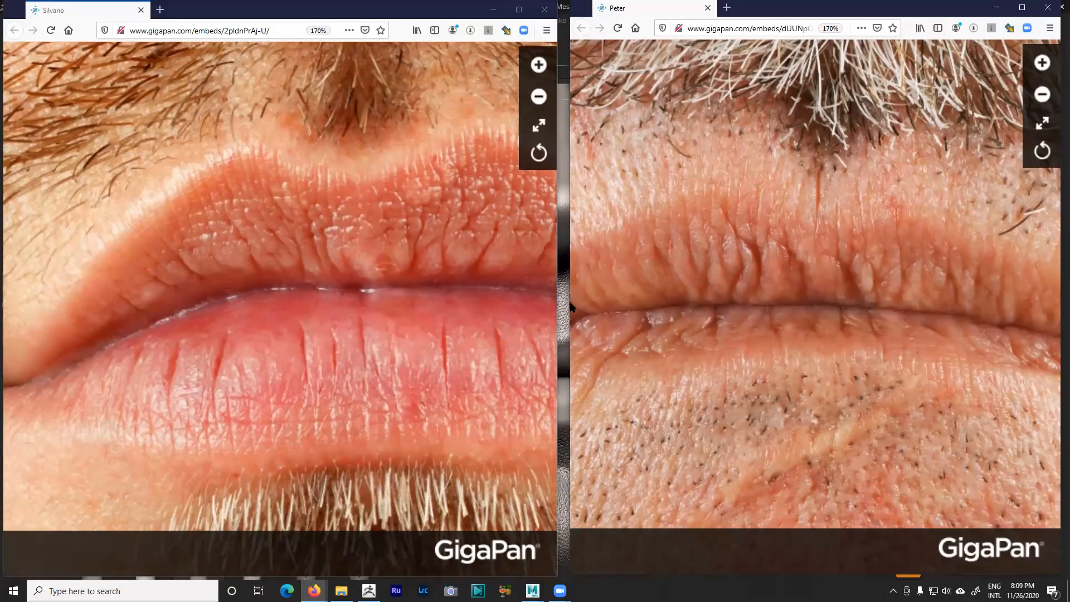
left_click_drag(568, 304, 556, 304)
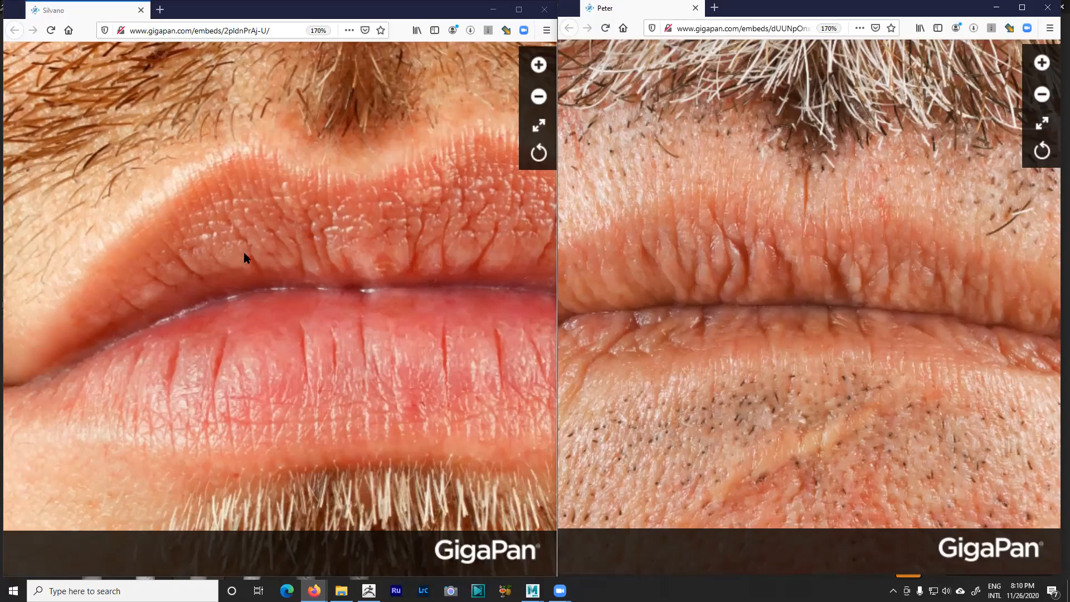
Step: Examine the vertical creases and fine crosshatched wrinkles of the bearded man's lower lip, following them towards the mouth corner
scroll(241, 329, "up", 3)
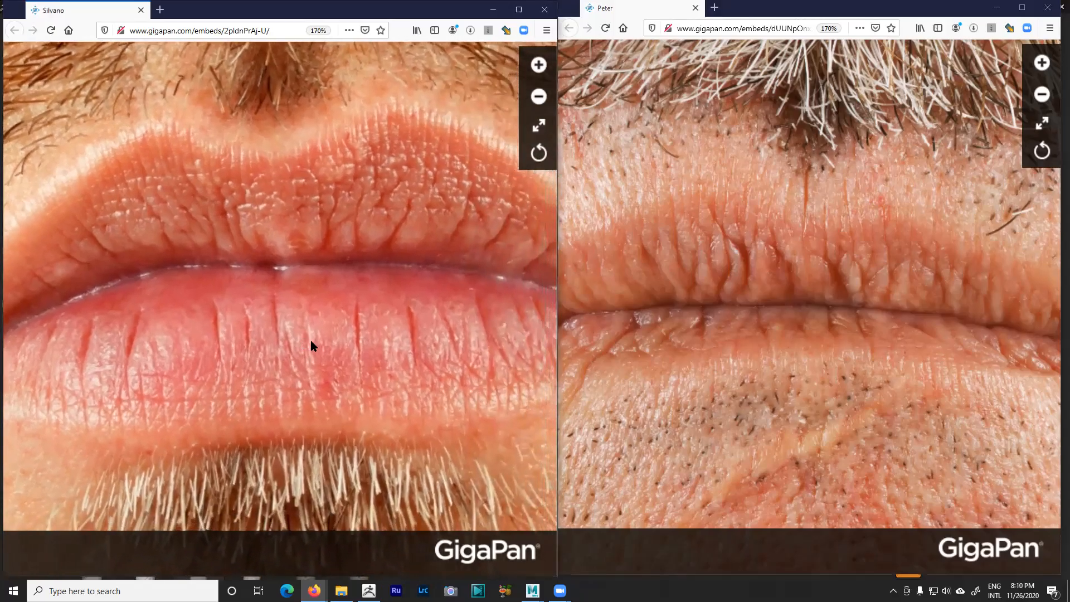
scroll(348, 348, "up", 3)
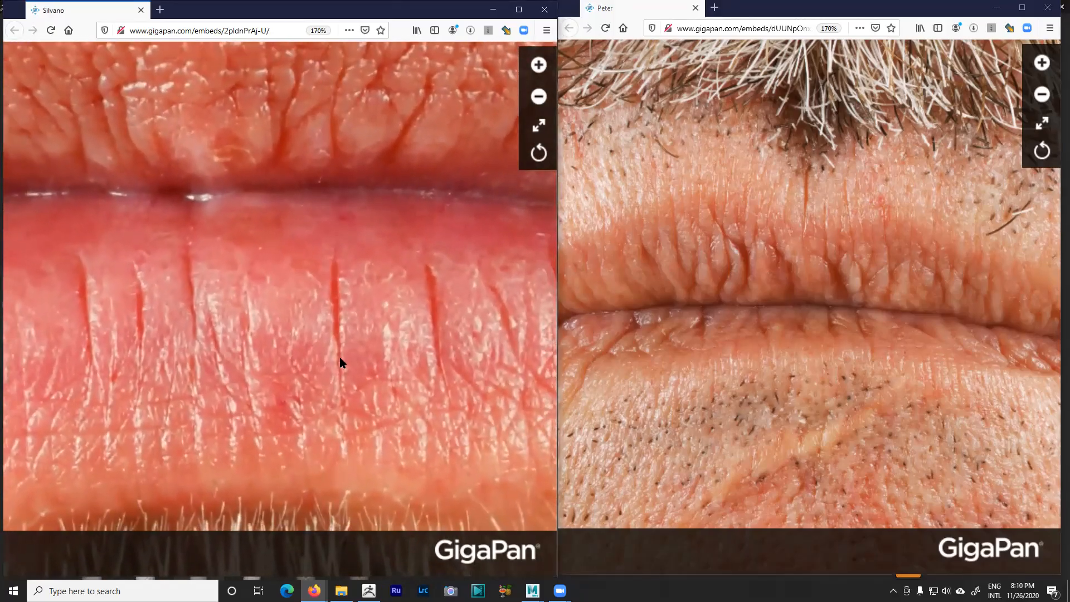
scroll(315, 368, "up", 3)
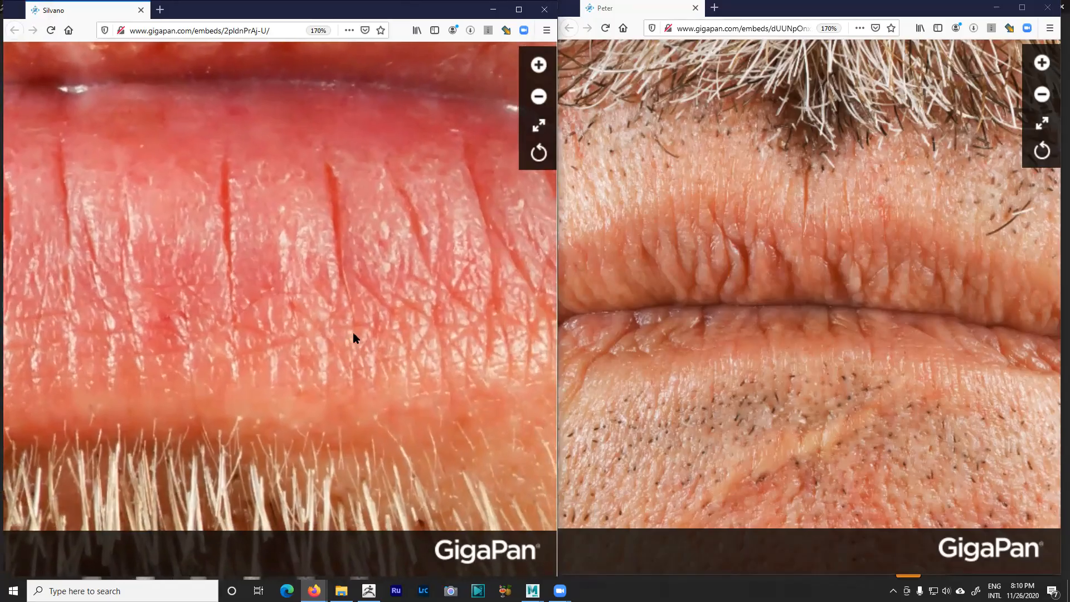
left_click_drag(340, 302, 257, 341)
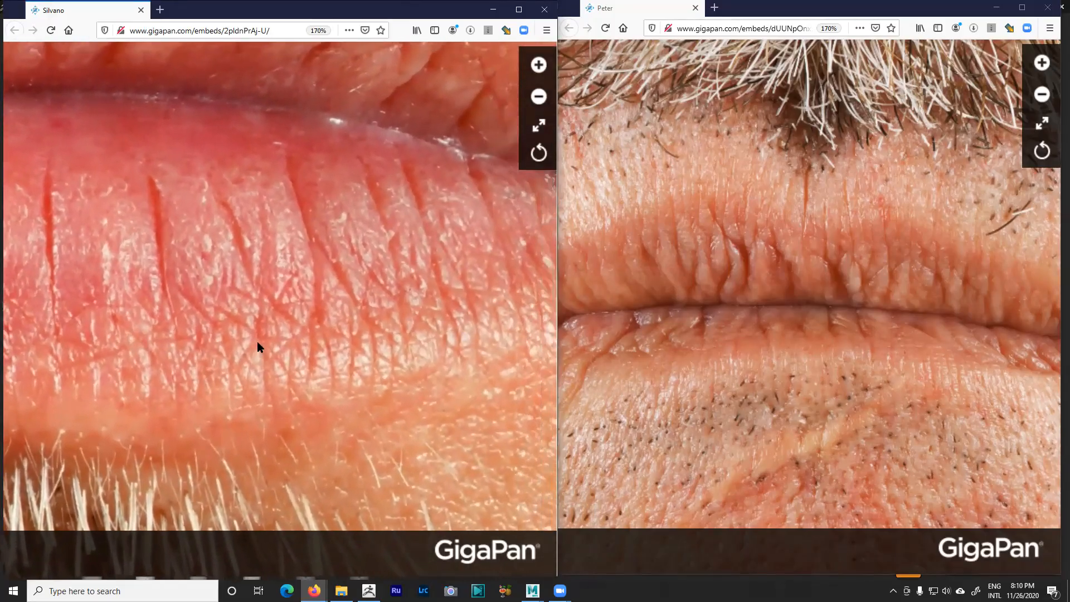
left_click_drag(317, 316, 279, 323)
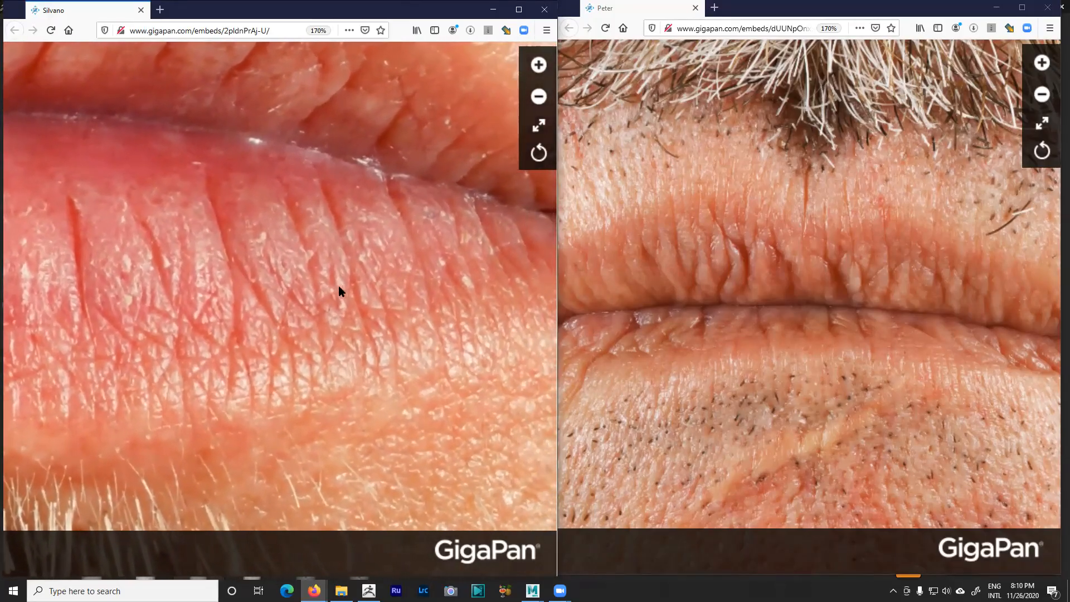
Step: Examine the bearded man's lower lip creases and crosshatched wrinkles up close, ending with a view of his whole mouth
left_click_drag(339, 286, 294, 305)
left_click_drag(392, 351, 386, 326)
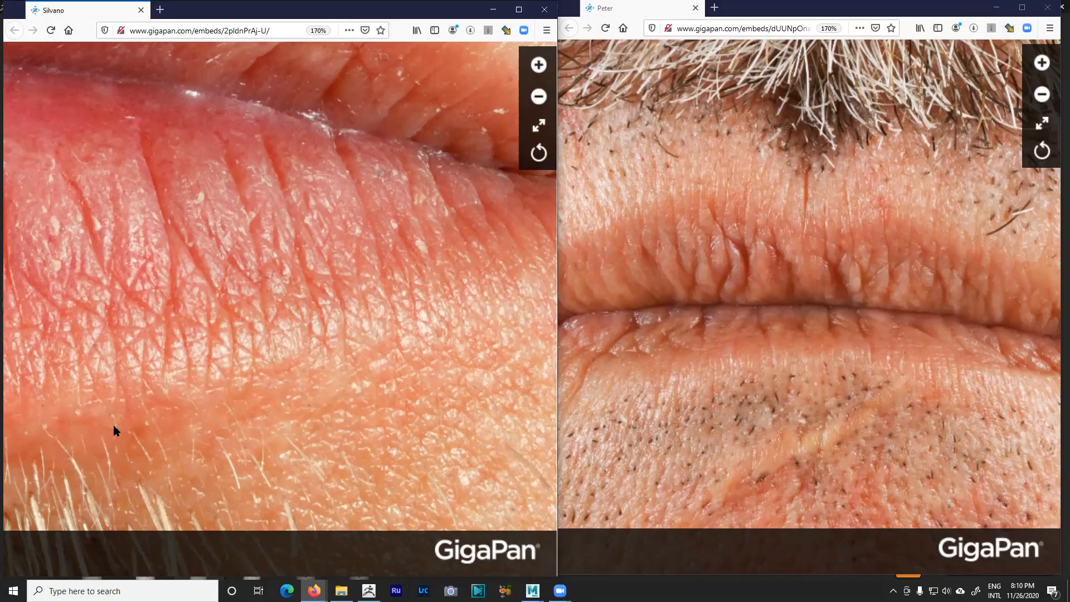
left_click_drag(336, 286, 406, 307)
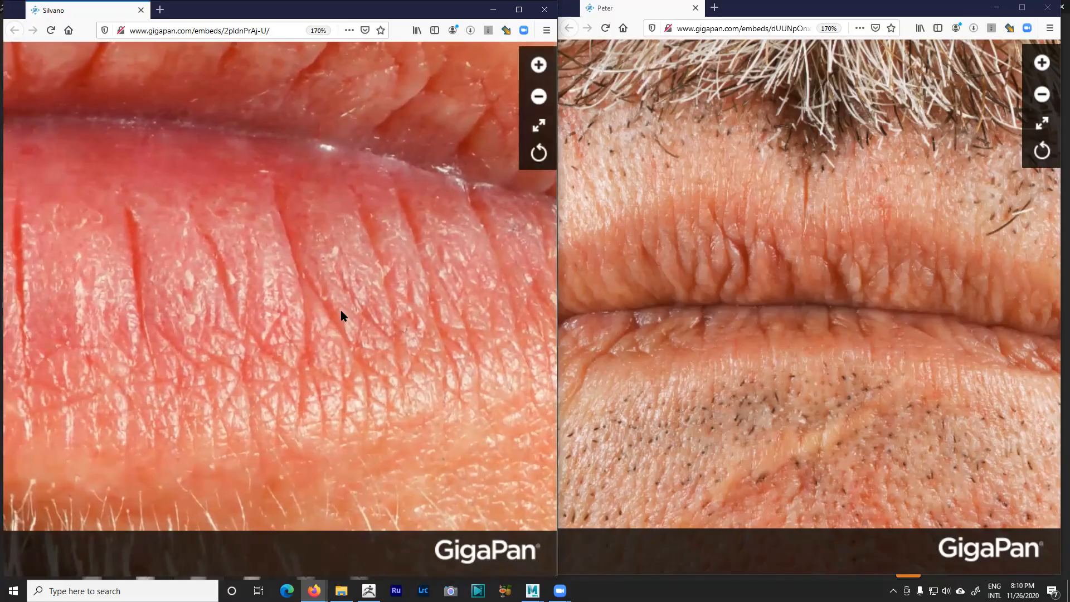
scroll(334, 300, "up", 1)
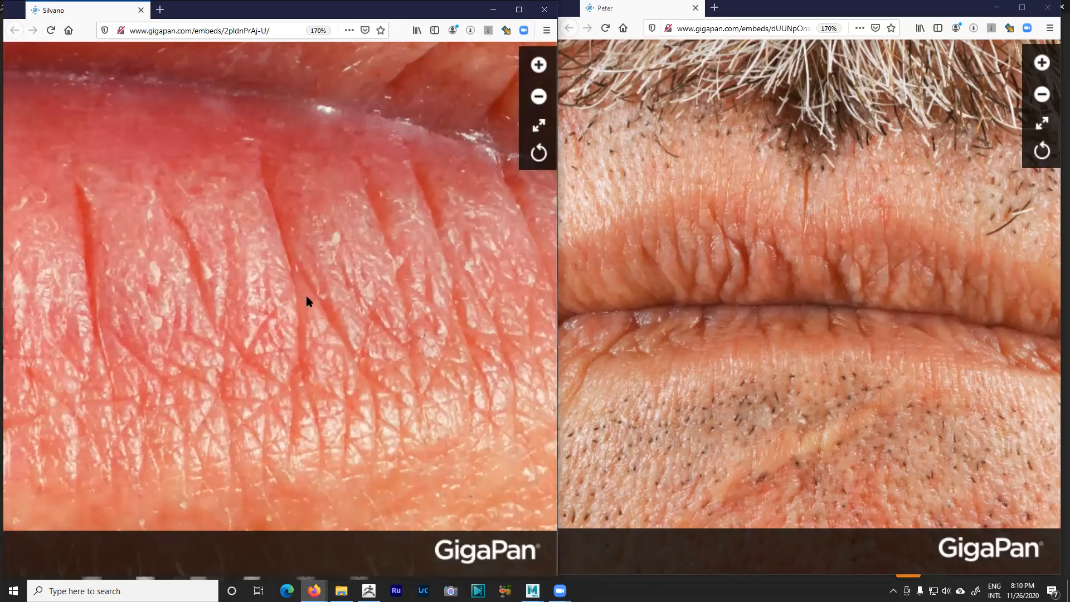
left_click_drag(199, 375, 464, 351)
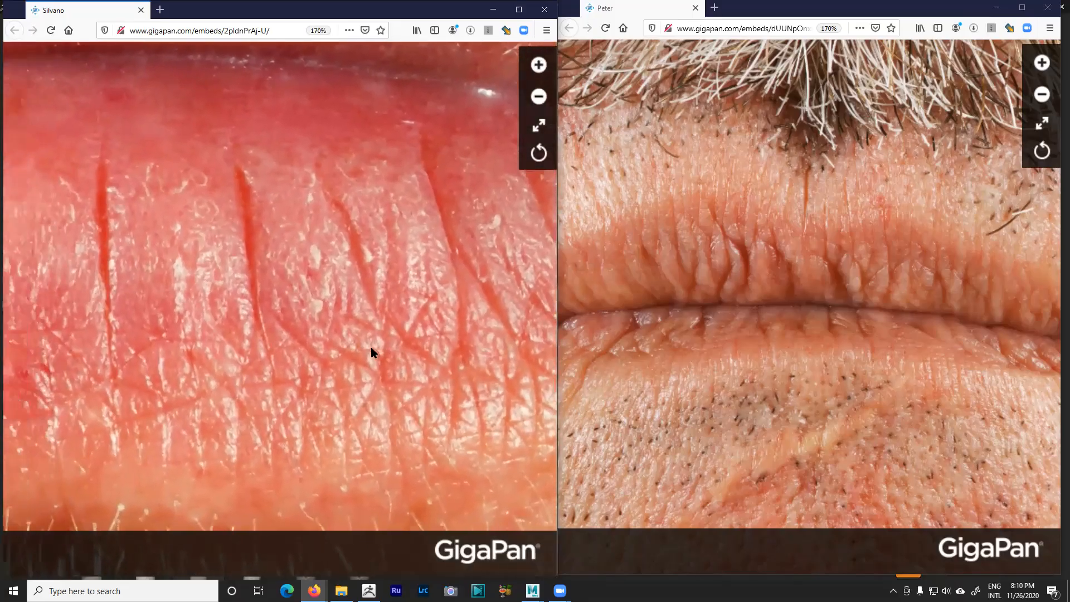
scroll(364, 338, "down", 1)
scroll(363, 336, "down", 2)
left_click_drag(363, 336, 433, 316)
scroll(269, 347, "down", 2)
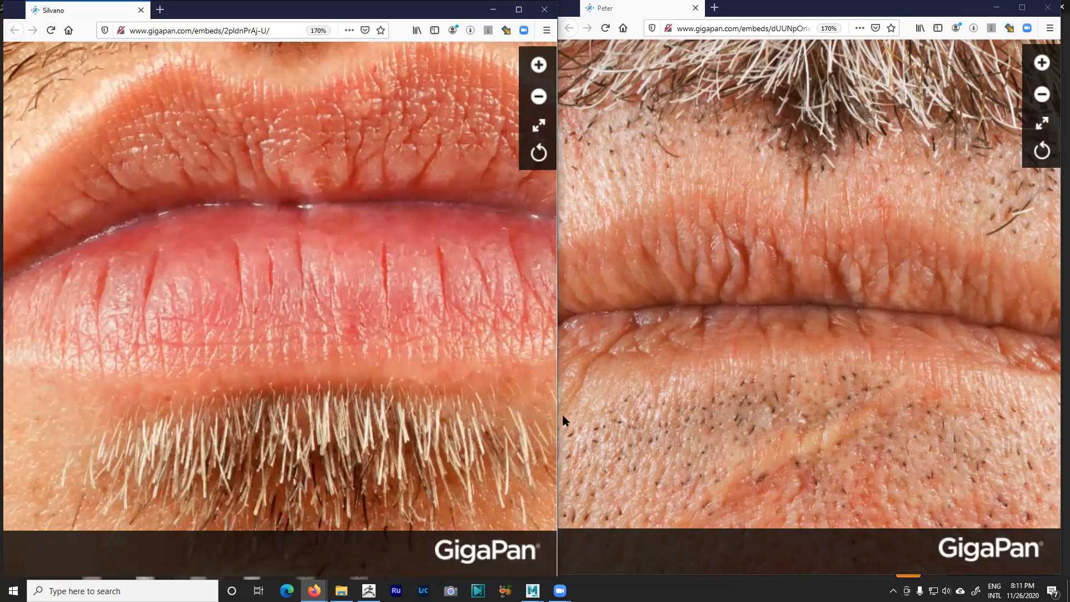
Step: Examine the grey-moustached man's lower lip, and compare it with the bearded man's upper lip border and skin texture
scroll(672, 395, "up", 3)
left_click_drag(671, 395, 698, 317)
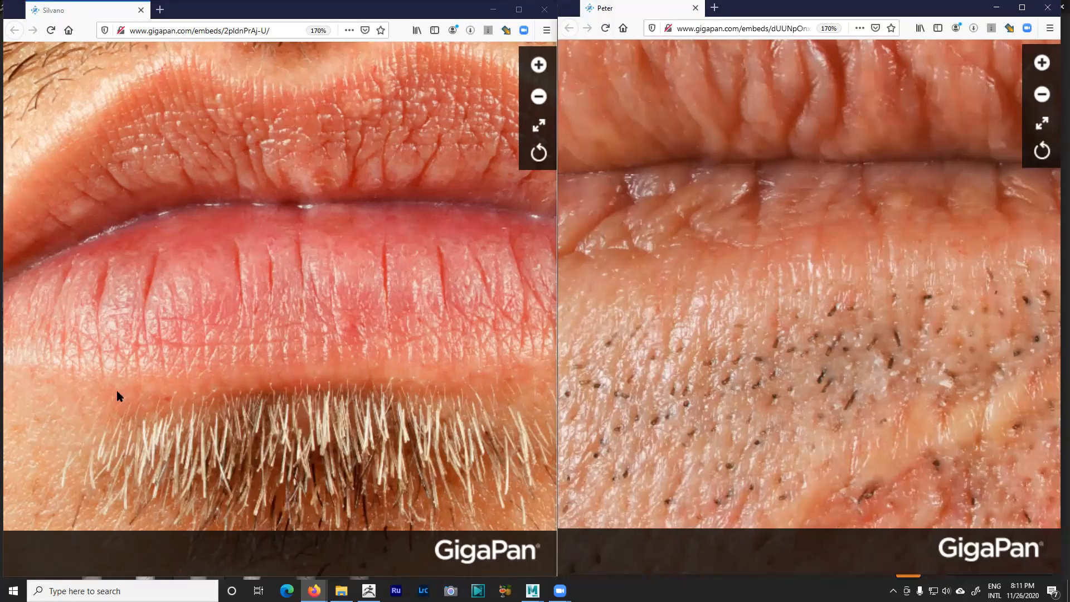
mouse_move(202, 199)
left_mouse_down()
mouse_move(201, 216)
mouse_move(173, 143)
mouse_move(214, 241)
mouse_move(216, 215)
left_mouse_up()
key("alt")
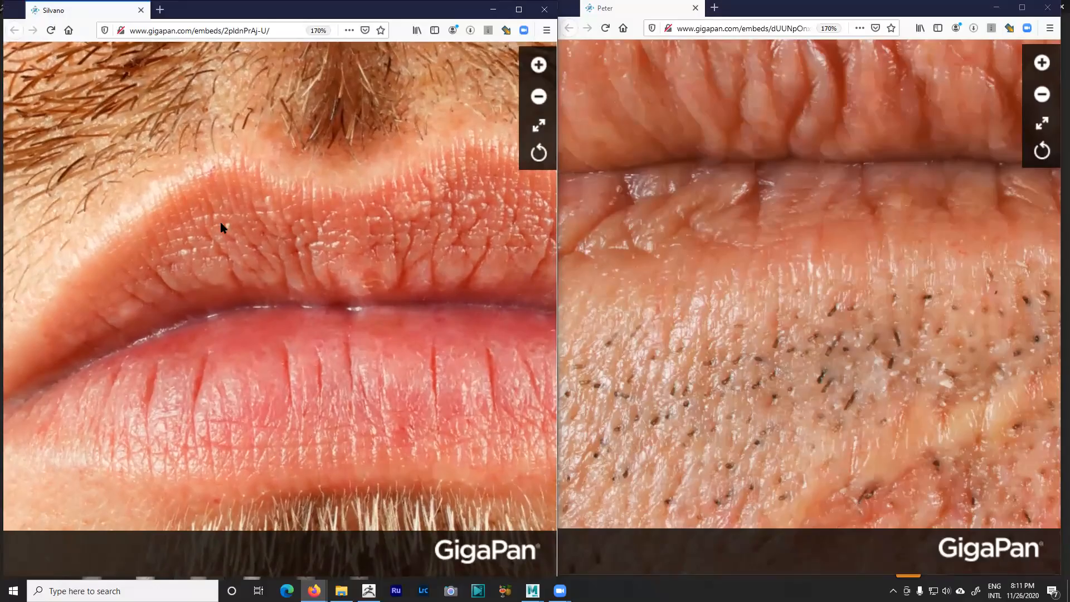
left_click_drag(468, 171, 341, 219)
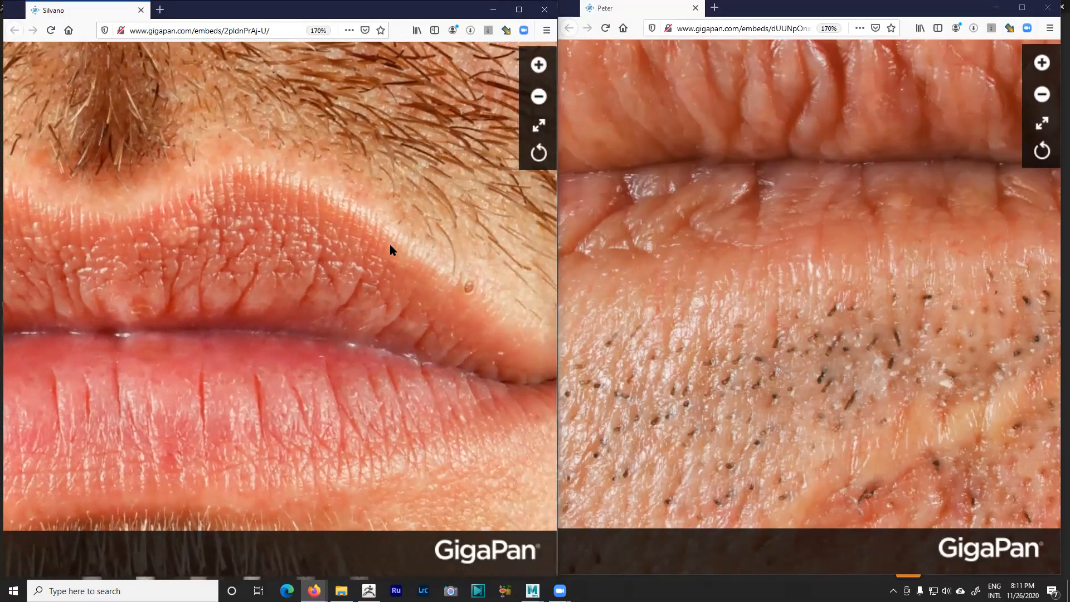
scroll(392, 243, "up", 2)
key("alt")
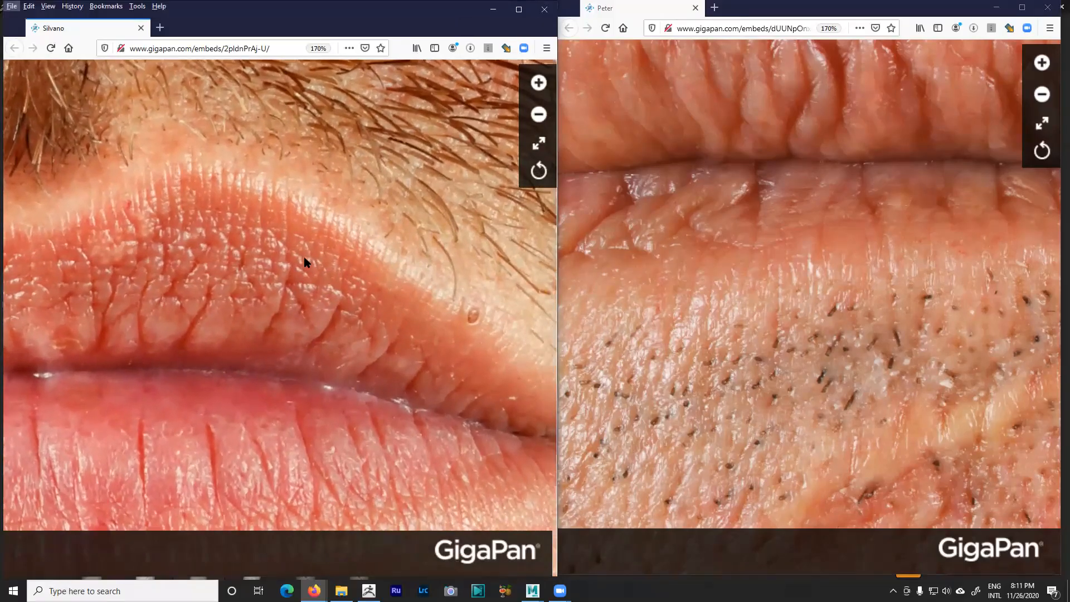
scroll(279, 285, "down", 3)
left_click_drag(272, 329, 371, 321)
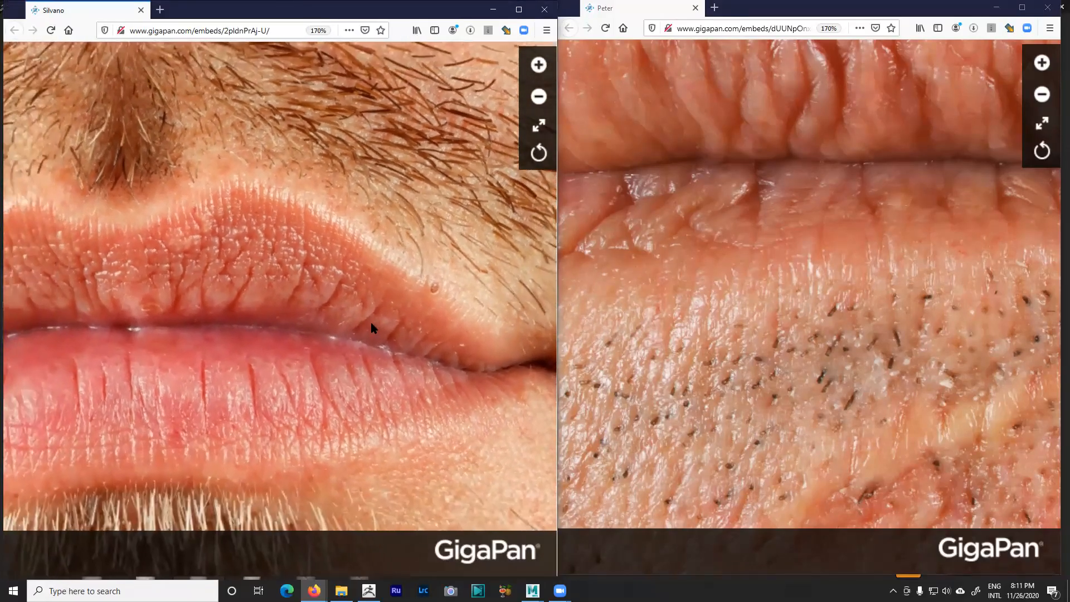
Step: Examine the vertical wrinkles running from the upper lip into the moustache area of the grey-moustached man
scroll(729, 232, "down", 2)
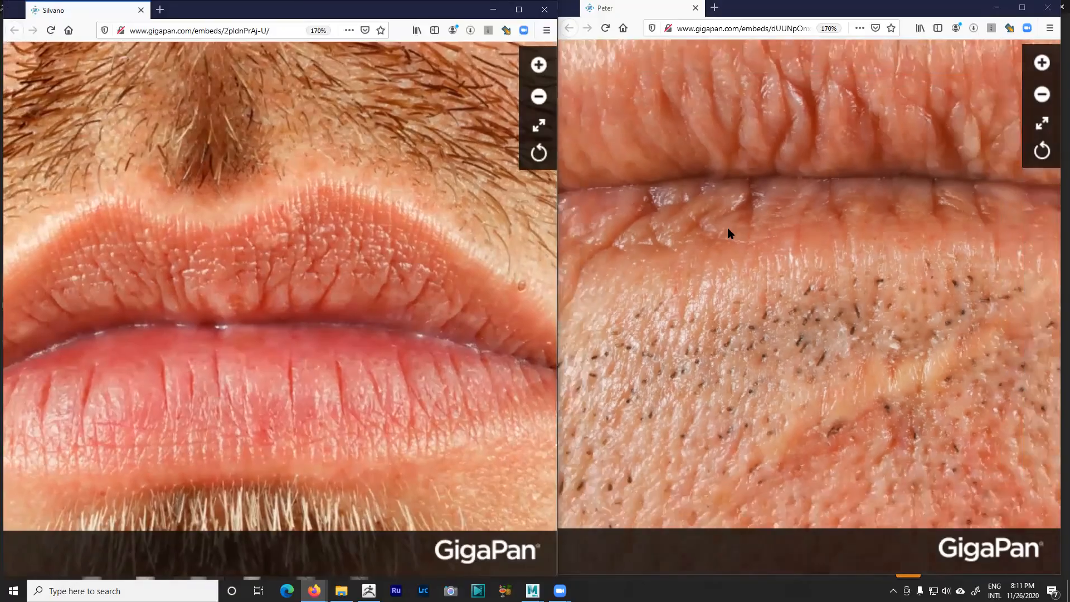
left_click_drag(794, 161, 734, 255)
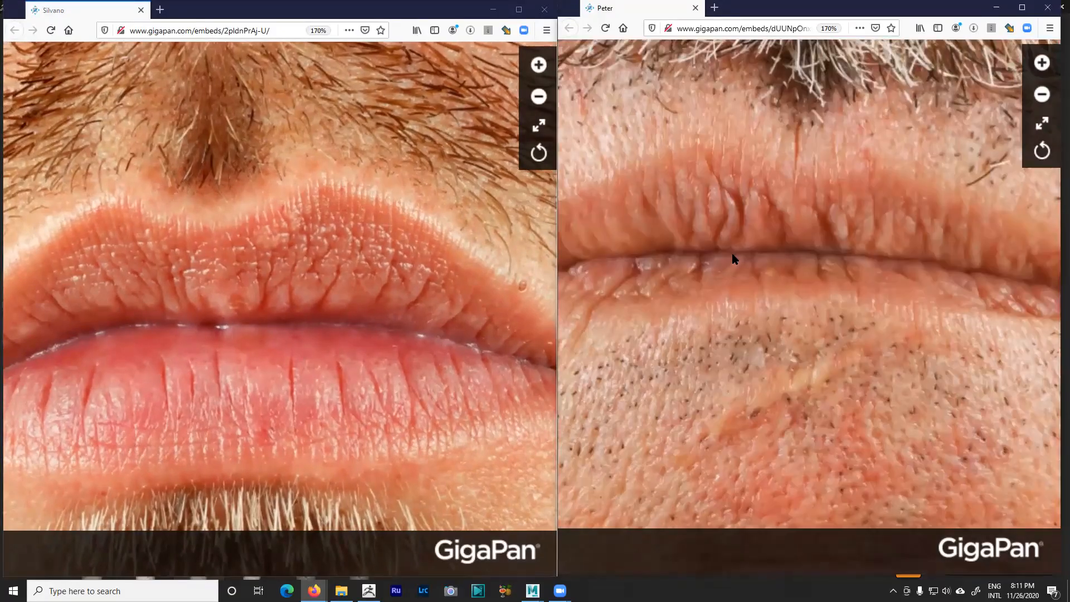
key("alt")
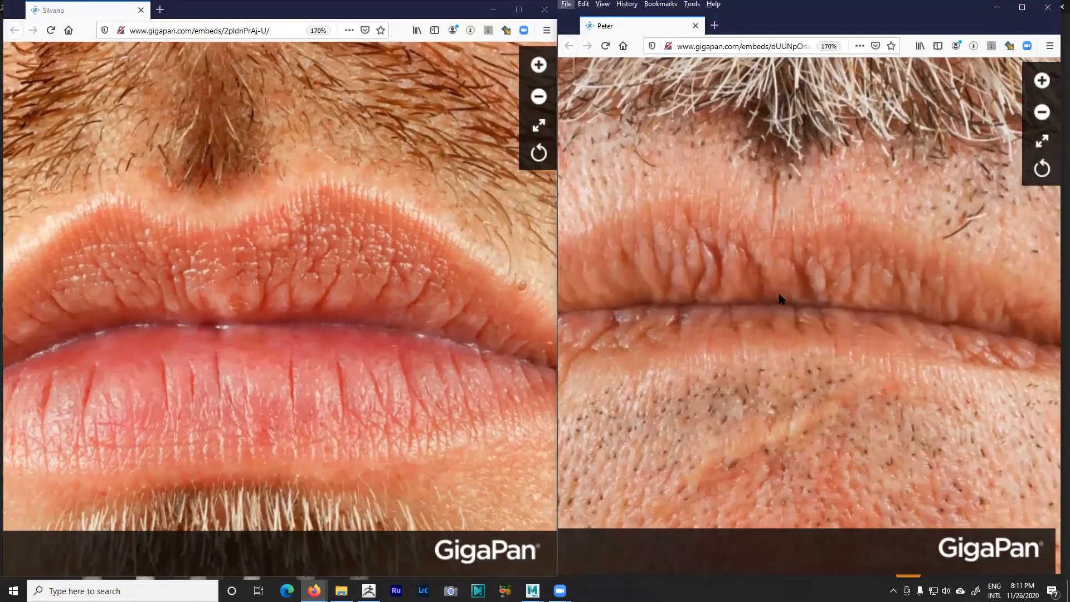
scroll(779, 294, "up", 1)
left_click_drag(767, 298, 819, 302)
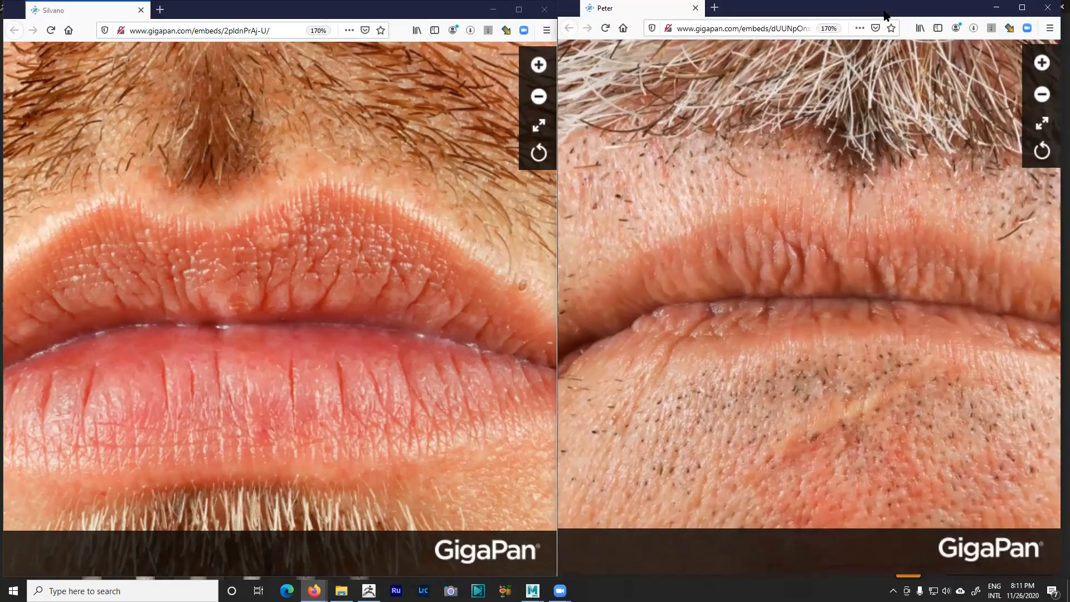
Step: Minimize the portrait windows, return to the Velazquez head in ZBrush and choose the Antro_Carve05 brush with a draw size of 41
left_click(997, 7)
left_click_drag(280, 7, 1069, 72)
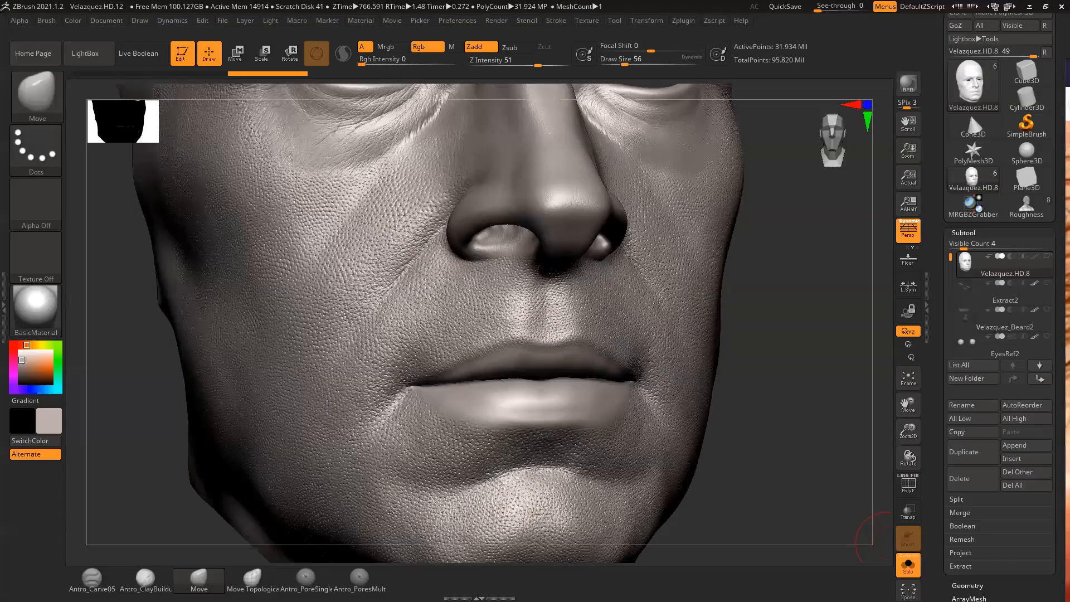
mouse_move(753, 422)
left_mouse_down("alt")
mouse_move(744, 369)
mouse_move(708, 343)
left_mouse_up("alt")
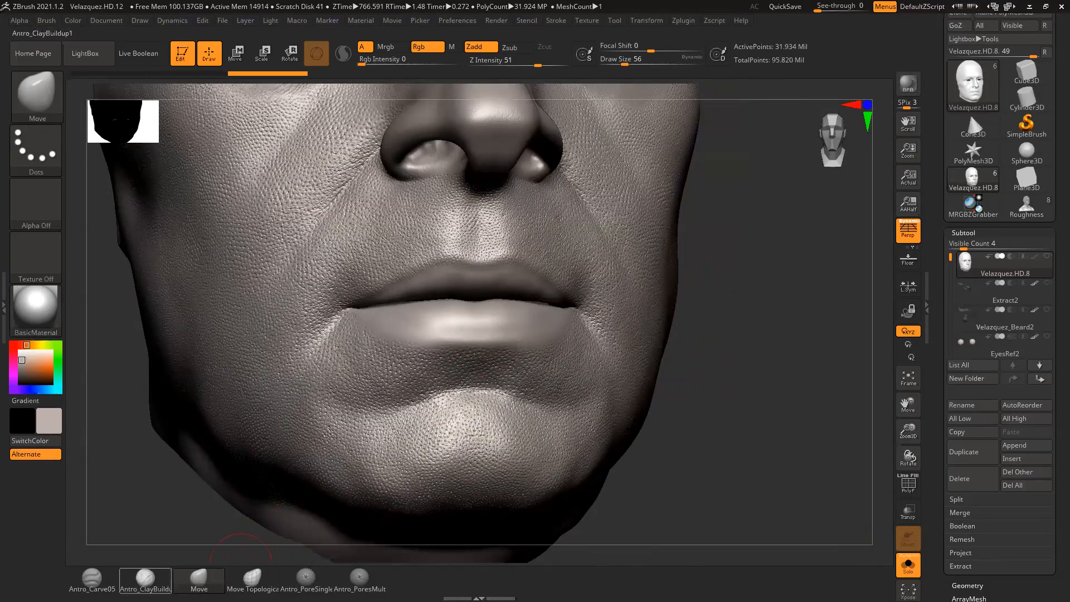
left_click(92, 580)
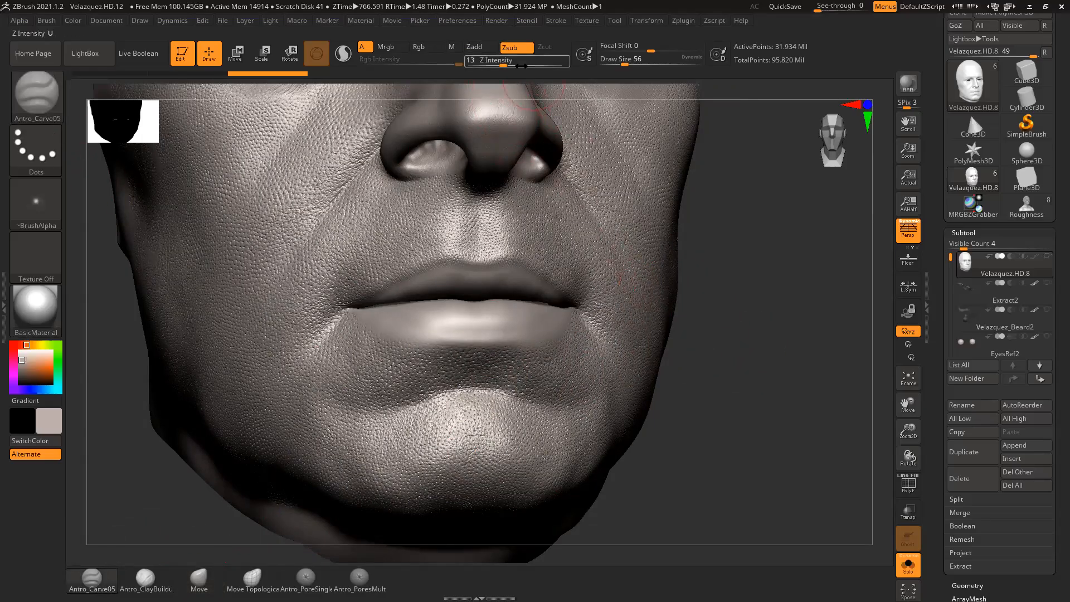
left_click_drag(771, 267, 888, 428, "alt")
left_click_drag(806, 301, 857, 370, "alt")
left_click_drag(804, 349, 849, 369)
key("space")
left_click_drag(593, 353, 590, 354)
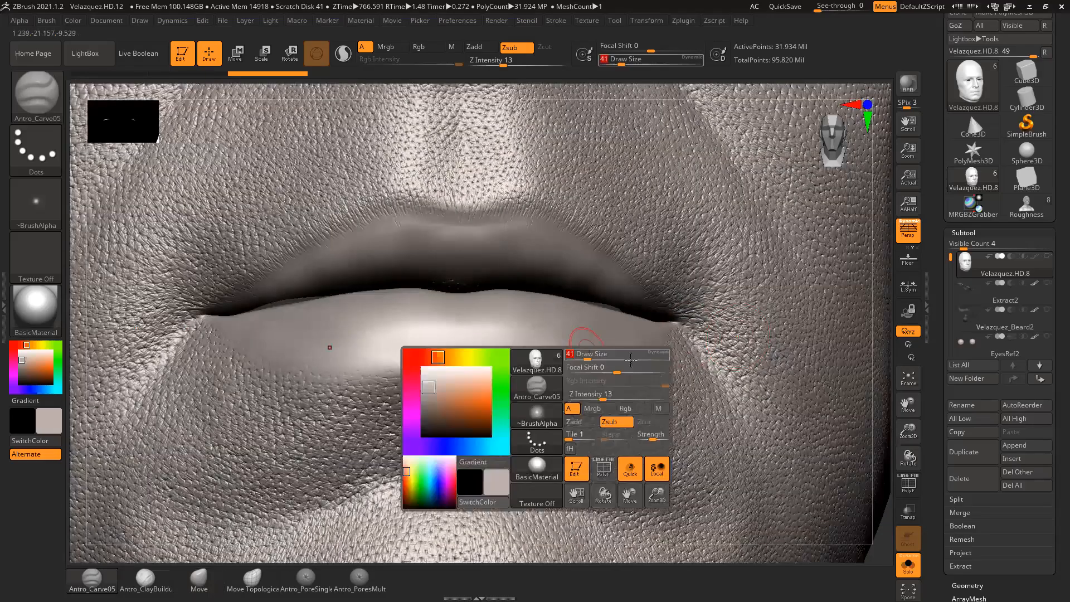
left_click_drag(878, 399, 780, 379)
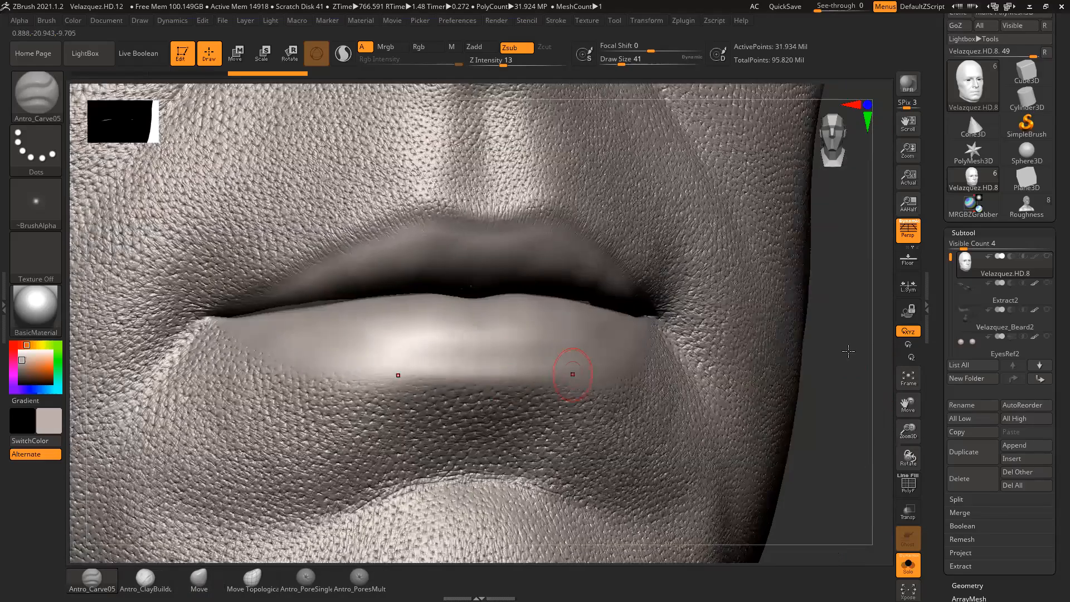
mouse_move(848, 351)
left_mouse_down()
mouse_move(842, 363)
mouse_move(846, 355)
mouse_move(866, 371)
mouse_move(862, 354)
left_mouse_up()
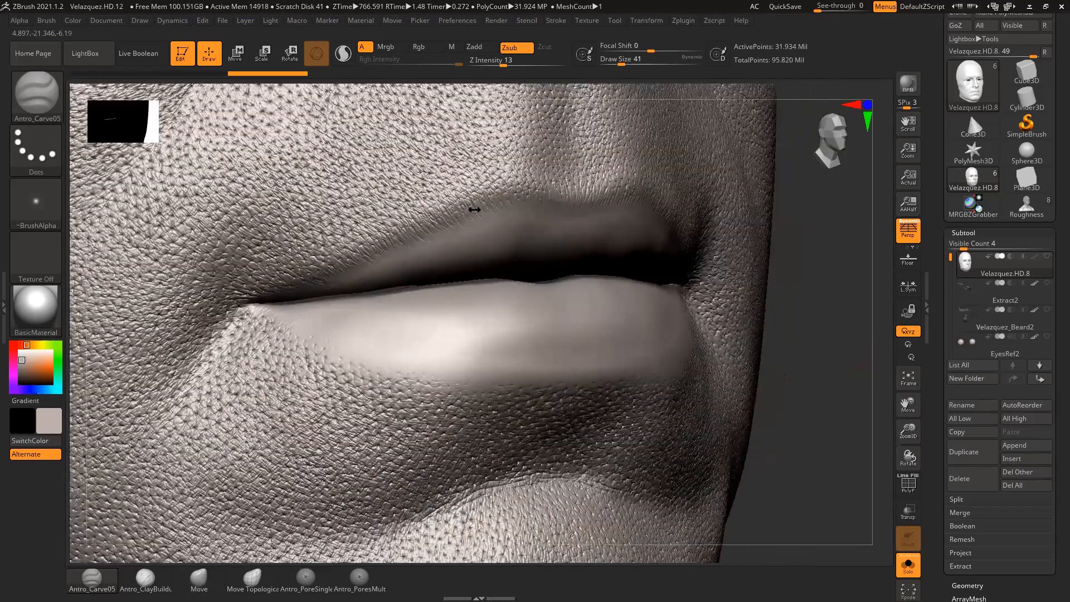
Step: Set the carving brush's draw size to 16 and carve short fine creases across the upper lip border beside the cupid's bow
key("space")
left_click_drag(854, 354, 765, 344)
key("space")
left_click_drag(522, 204, 515, 186)
left_click_drag(879, 311, 854, 308)
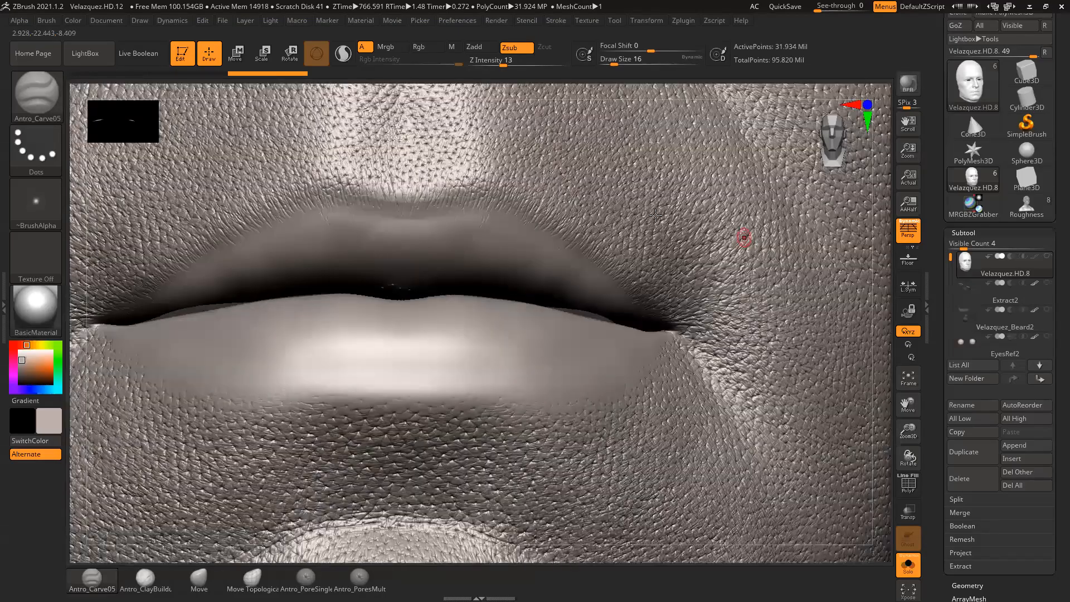
mouse_move(518, 194)
left_mouse_down()
mouse_move(516, 220)
mouse_move(552, 223)
mouse_move(544, 229)
mouse_move(569, 219)
left_mouse_up()
left_click_drag(879, 313, 853, 307)
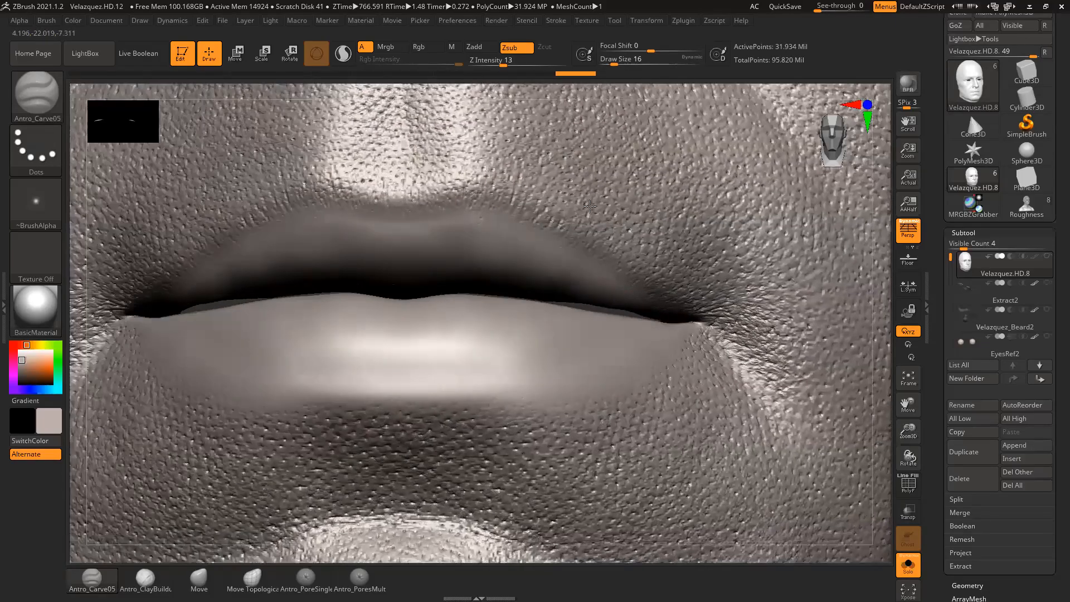
left_click_drag(563, 205, 555, 223)
left_click_drag(566, 202, 553, 224)
Step: Extend the fine carved creases along the upper lip border between the mouth corner and the cupid's bow
left_click_drag(883, 267, 861, 279)
mouse_move(572, 221)
left_mouse_down()
mouse_move(584, 225)
mouse_move(573, 242)
mouse_move(596, 243)
mouse_move(605, 222)
mouse_move(595, 243)
mouse_move(611, 239)
mouse_move(611, 265)
mouse_move(624, 249)
mouse_move(616, 271)
mouse_move(641, 250)
mouse_move(629, 261)
mouse_move(656, 291)
left_mouse_up()
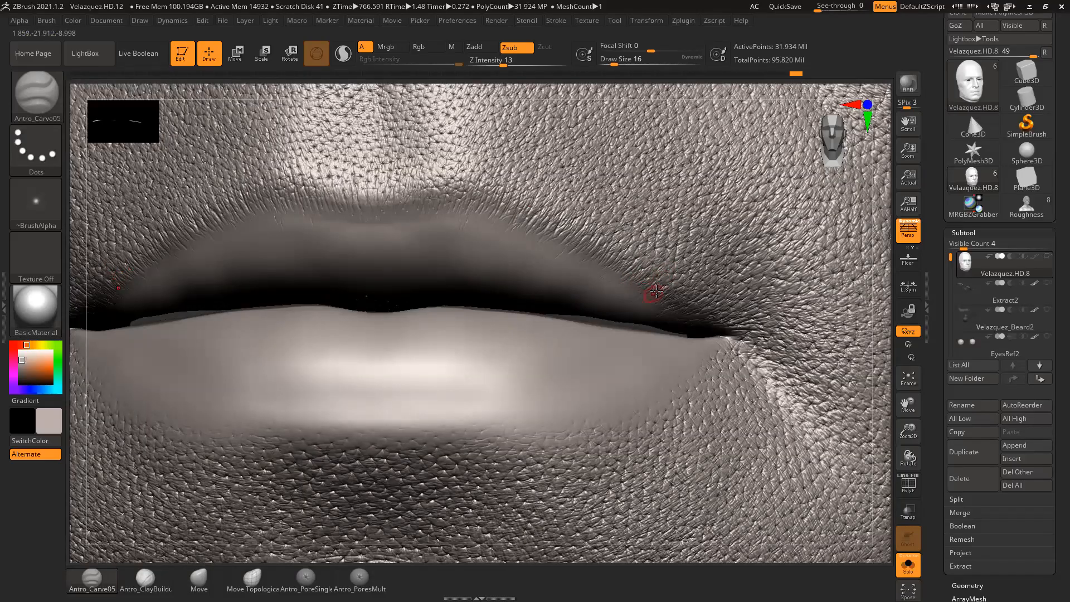
mouse_move(577, 223)
left_mouse_down()
mouse_move(569, 216)
mouse_move(534, 228)
left_mouse_up()
left_click_drag(533, 193, 505, 213)
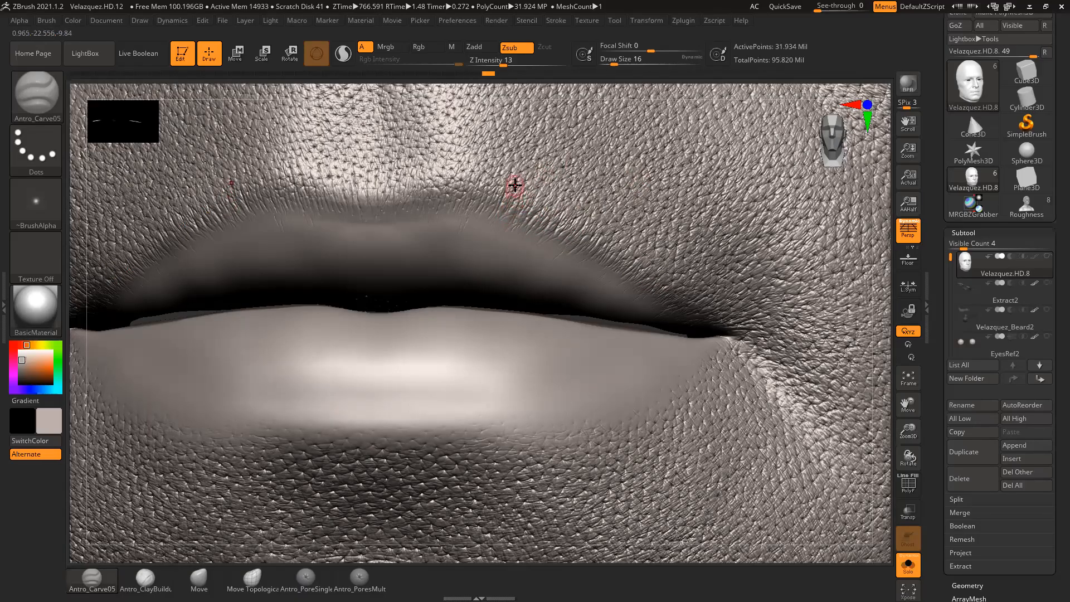
mouse_move(482, 208)
left_mouse_down()
mouse_move(493, 193)
mouse_move(460, 197)
left_mouse_up()
Step: Carve small creases into the outer end of the upper lip, close to the mouth corner
left_click_drag(881, 335, 781, 332)
mouse_move(633, 268)
left_mouse_down()
mouse_move(647, 246)
mouse_move(656, 279)
mouse_move(673, 277)
left_mouse_up()
left_click_drag(673, 277, 674, 294)
mouse_move(879, 334)
left_mouse_down()
mouse_move(881, 348)
mouse_move(914, 275)
mouse_move(913, 330)
left_mouse_up()
left_click_drag(884, 261, 888, 280)
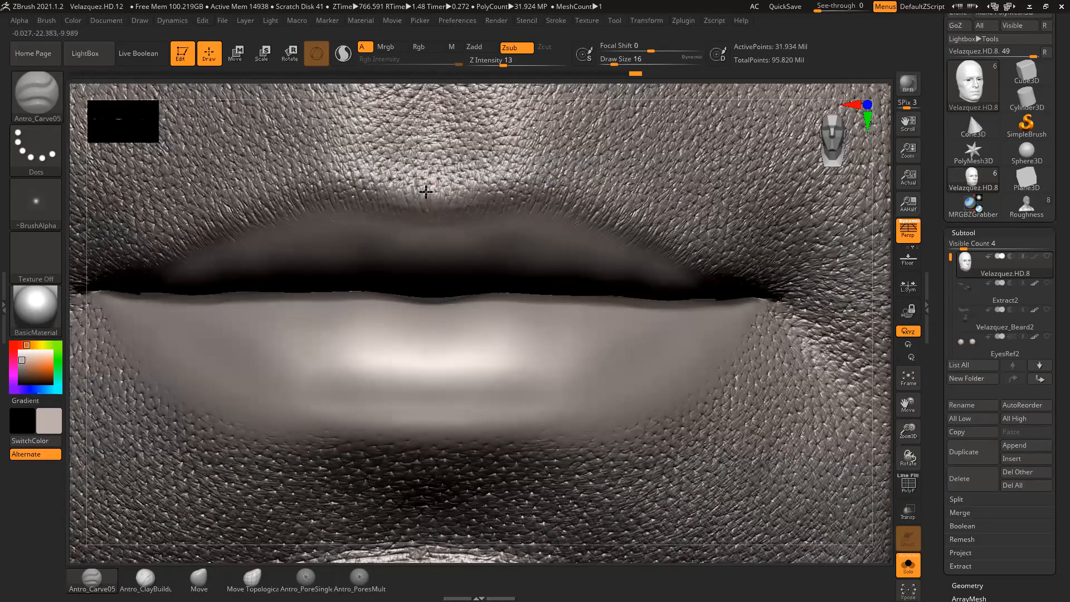
Step: Set the carving brush to Z Intensity 16 and draw size 17, and carve a crease at the centre of the upper lip border
left_click_drag(886, 283, 904, 234)
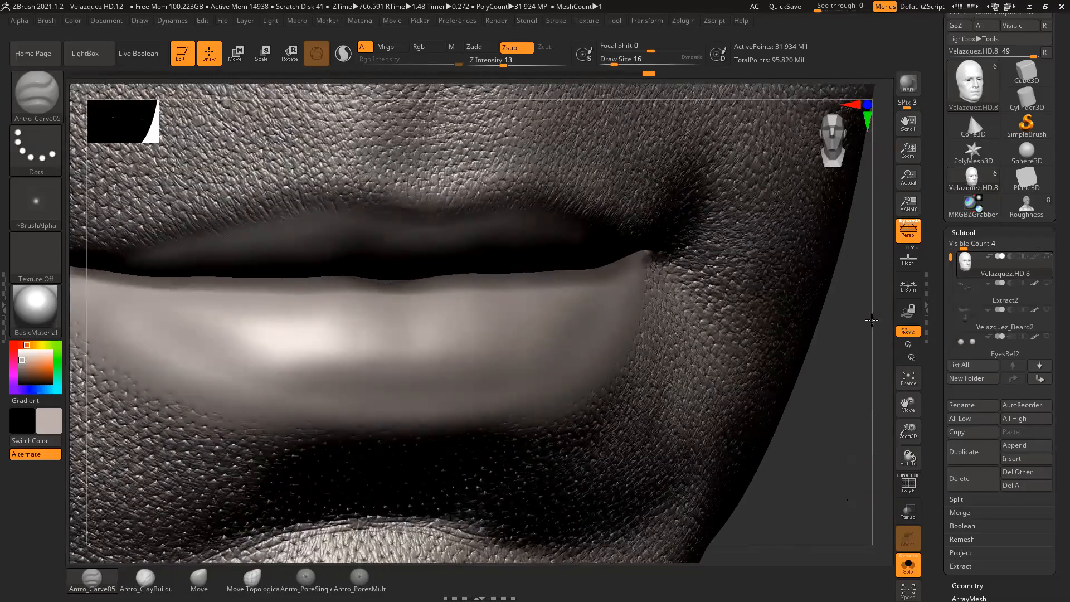
left_click_drag(870, 315, 883, 314)
right_click(447, 204)
mouse_move(806, 278)
left_mouse_down()
mouse_move(805, 205)
mouse_move(780, 190)
mouse_move(822, 323)
mouse_move(777, 237)
mouse_move(729, 303)
mouse_move(702, 134)
mouse_move(736, 253)
mouse_move(697, 249)
mouse_move(708, 342)
mouse_move(861, 282)
mouse_move(884, 308)
mouse_move(813, 280)
left_mouse_up()
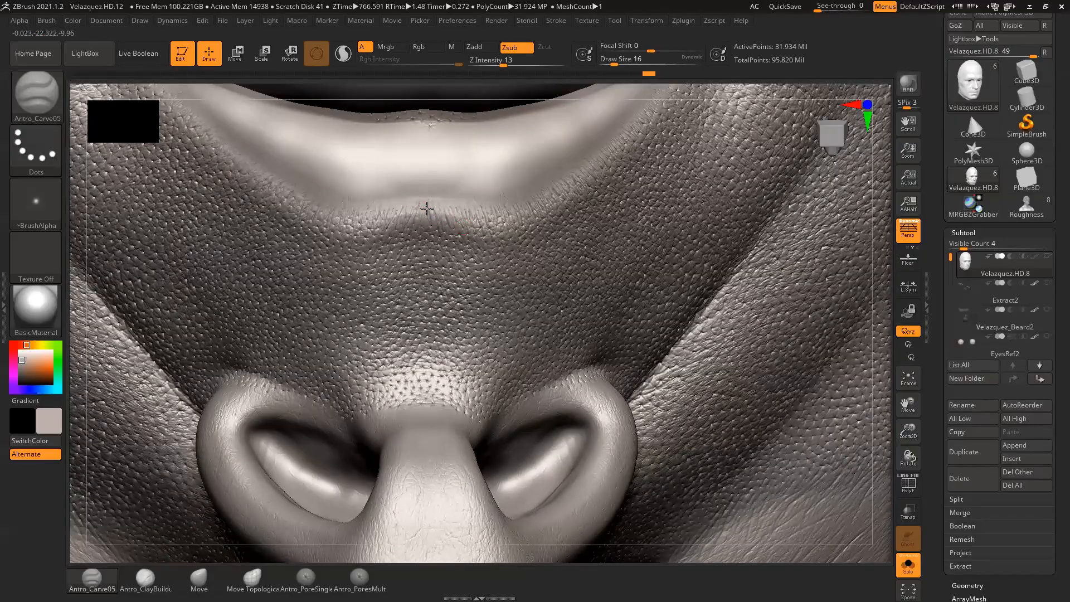
left_click(502, 63)
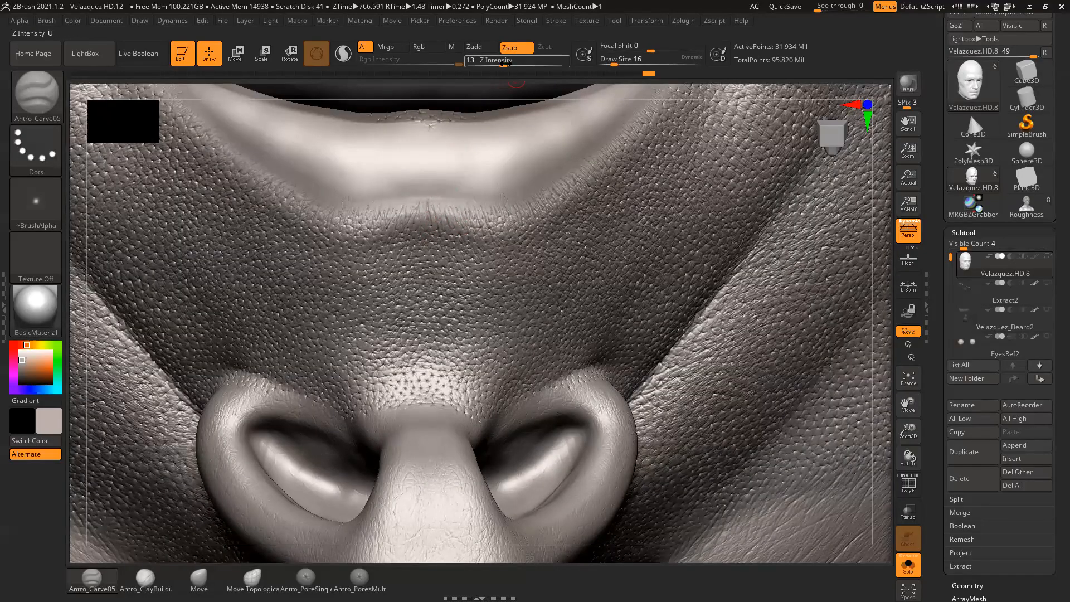
left_click(506, 64)
key("space")
left_click(445, 217)
left_click(504, 63)
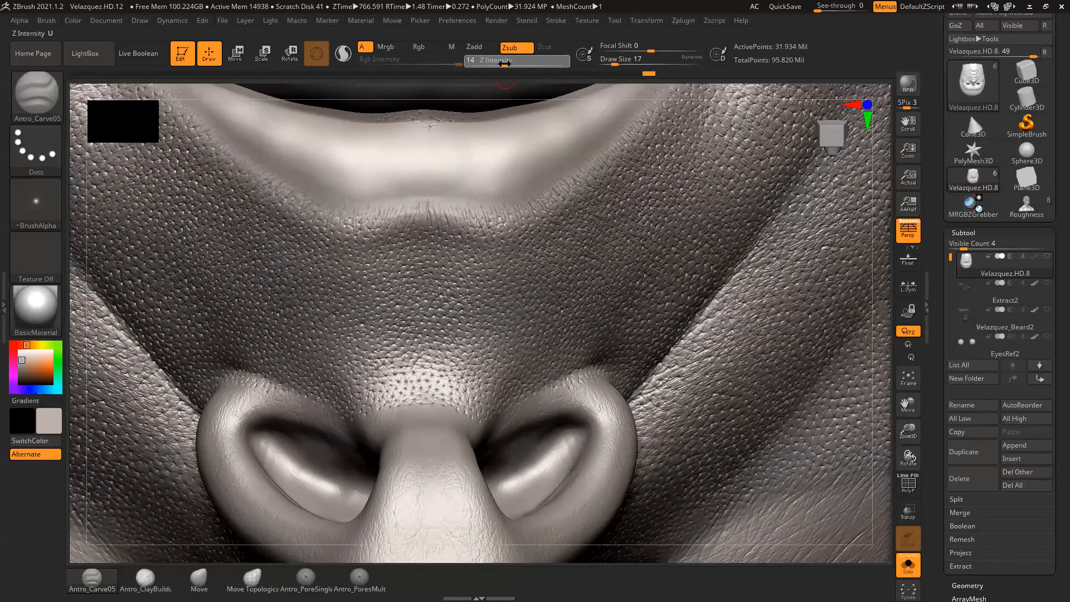
type("16")
key("Return")
left_click_drag(430, 209, 435, 224)
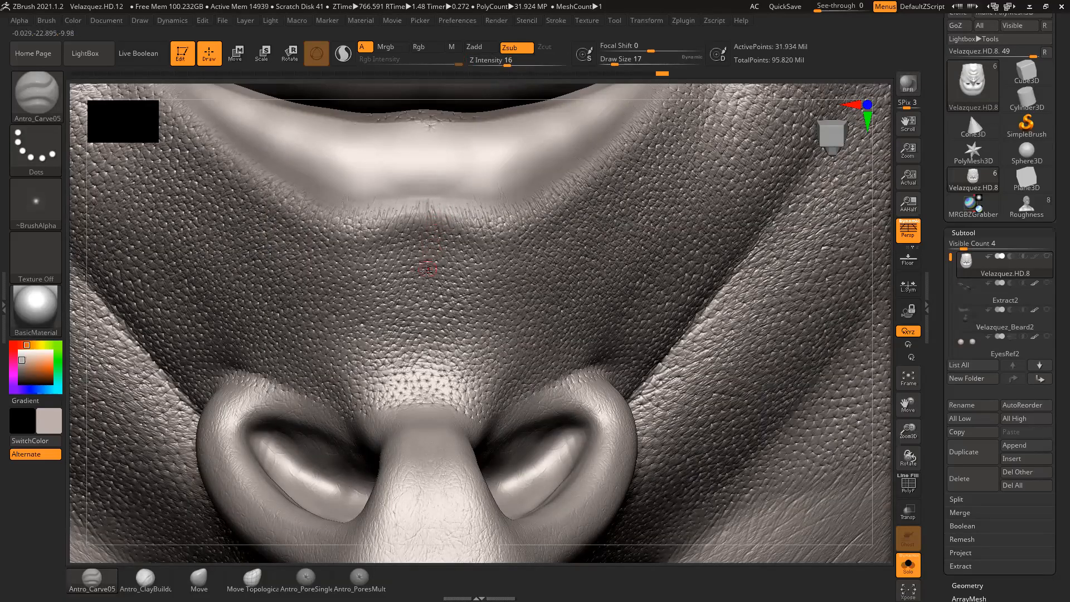
Step: Carve more vertical creases around the centre of the cupid's bow and smooth the upper lip on either side
mouse_move(429, 265)
left_mouse_down()
mouse_move(419, 301)
mouse_move(417, 287)
mouse_move(425, 310)
left_mouse_up()
mouse_move(439, 250)
left_mouse_down()
mouse_move(413, 225)
mouse_move(409, 252)
left_mouse_up()
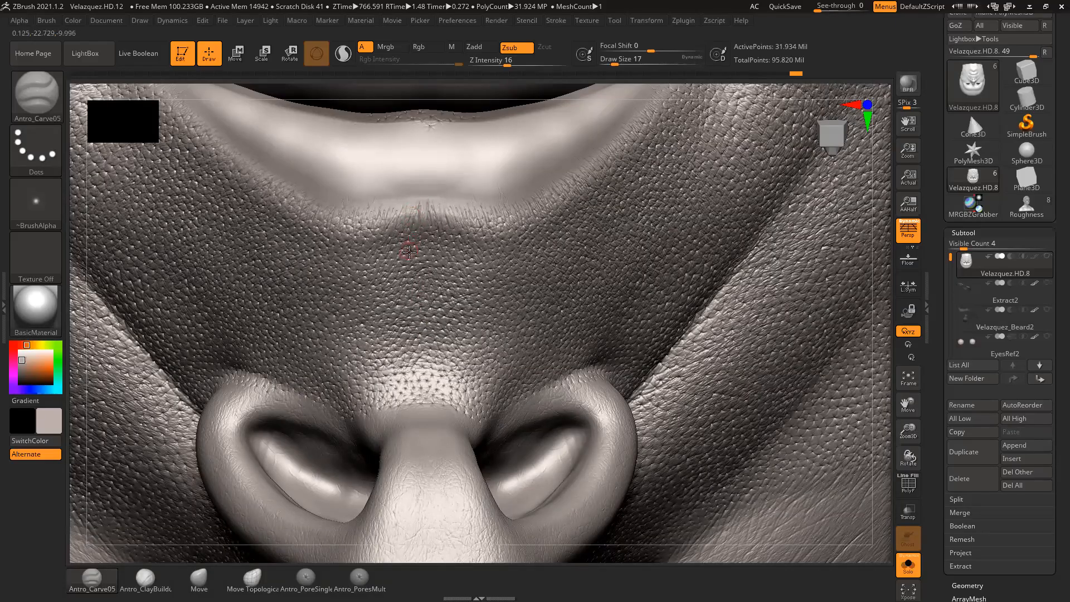
left_click_drag(407, 213, 404, 252)
left_click_drag(400, 215, 399, 238)
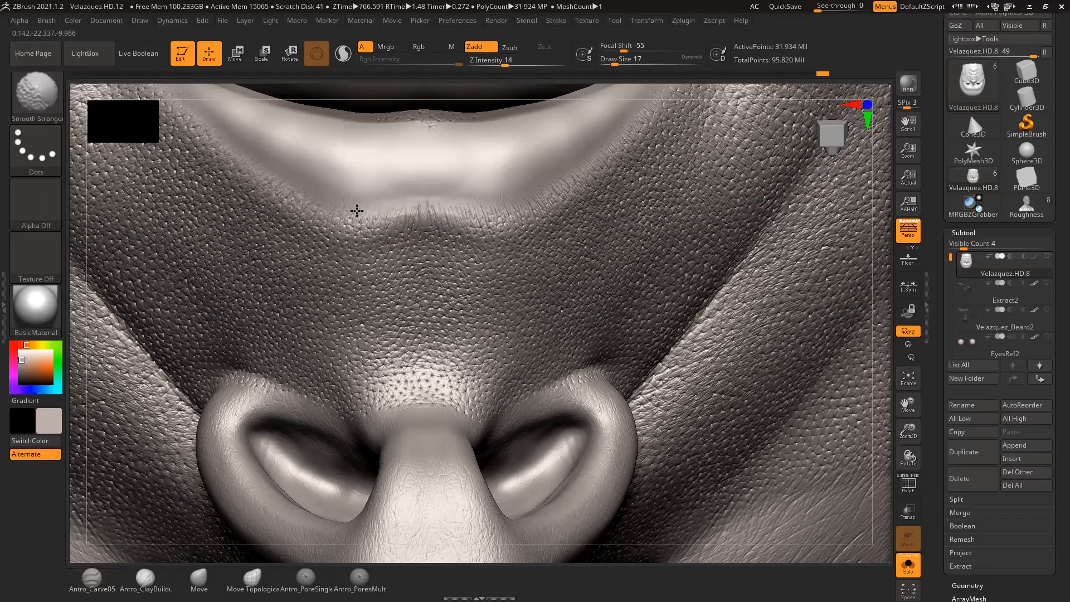
mouse_move(347, 186)
left_mouse_down("shift")
mouse_move(345, 210)
mouse_move(354, 207)
left_mouse_up("shift")
left_click_drag(488, 190, 466, 194, "shift")
Step: Enlarge the brush to draw size 27 and smooth the centre of the upper lip's inner edge along the mouth line
left_click_drag(873, 287, 842, 404, "alt")
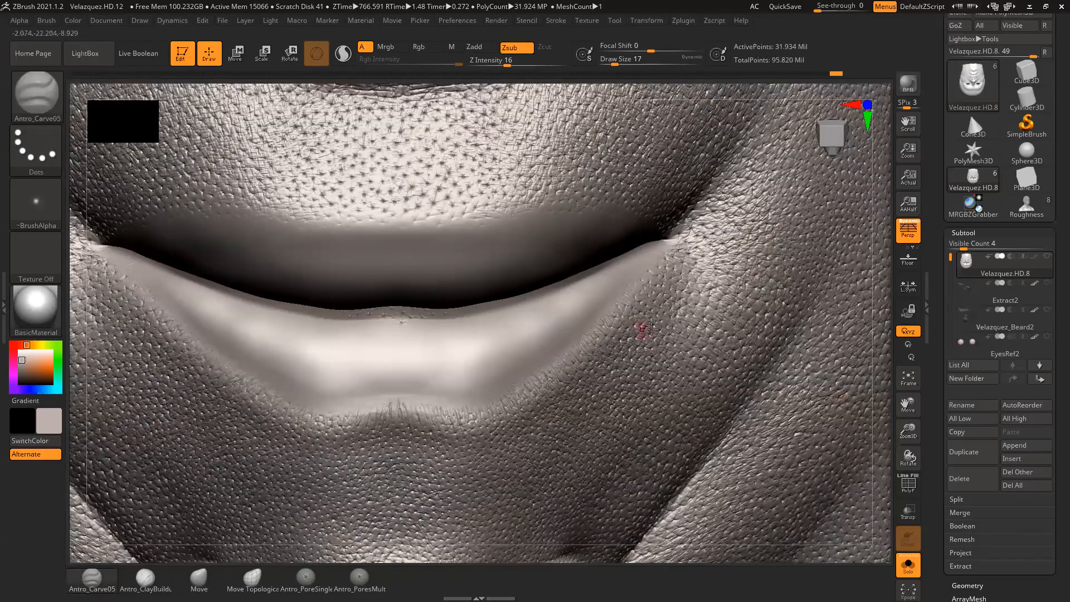
left_click_drag(882, 335, 877, 347)
key("space")
left_click_drag(465, 310, 468, 310)
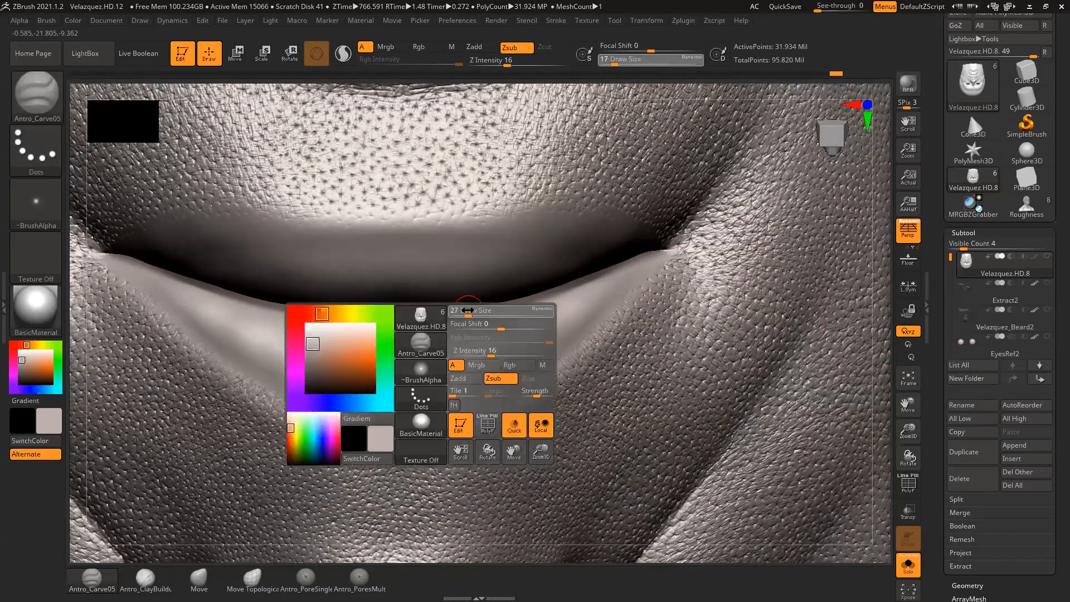
key("shift")
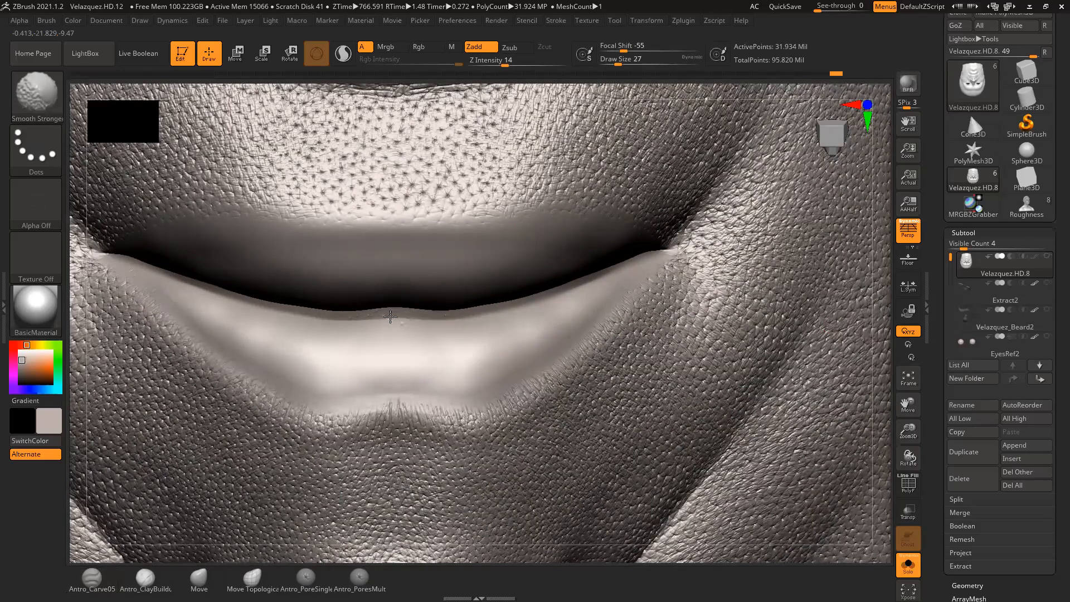
mouse_move(361, 313)
left_mouse_down("shift")
mouse_move(415, 321)
mouse_move(464, 308)
mouse_move(437, 321)
left_mouse_up("shift")
Step: Smooth the centre of the upper lip's inner edge two subdivision levels down with draw size 44, and return to the highest level
key("shift+d")
key("shift+d")
key("space")
key("shift")
key("d")
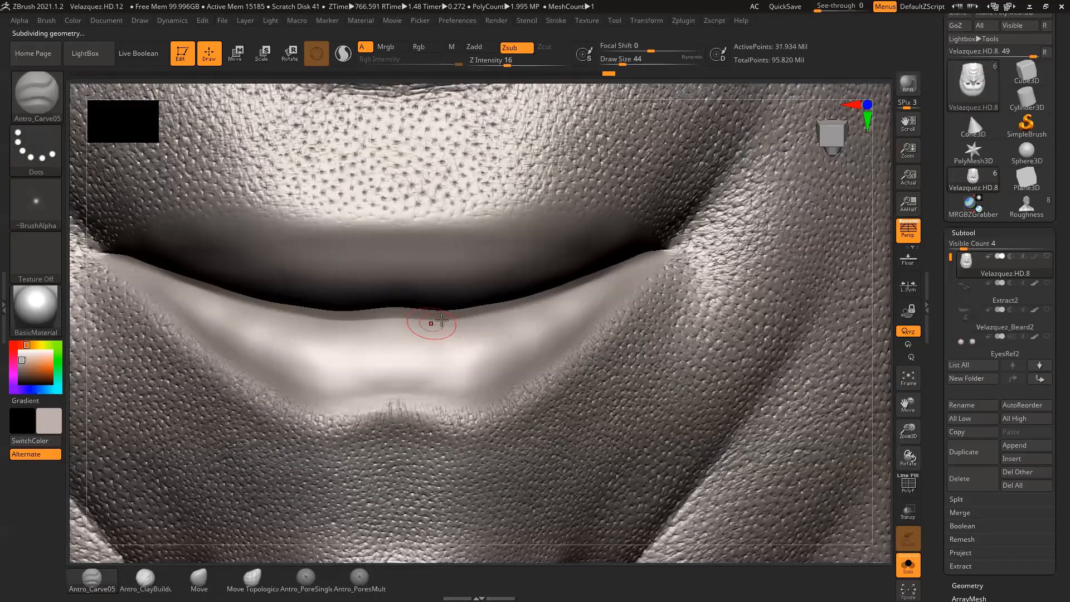
key("shift")
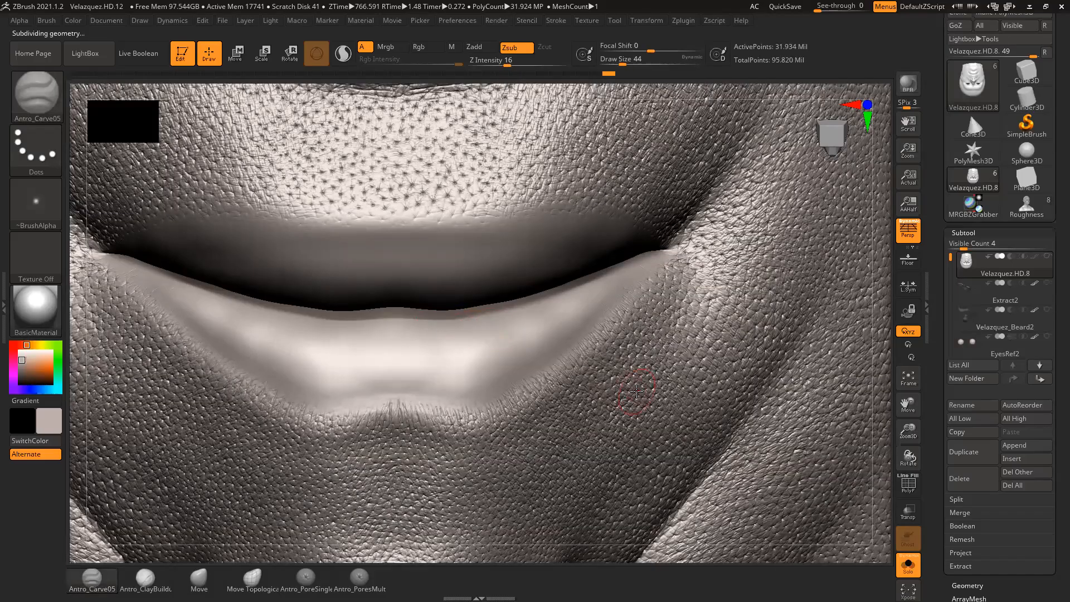
Step: Choose the Antro_Carve05 brush and reduce its draw size to 18 for work on the lower lip
left_click(92, 580)
key("space")
left_click_drag(767, 306, 763, 306)
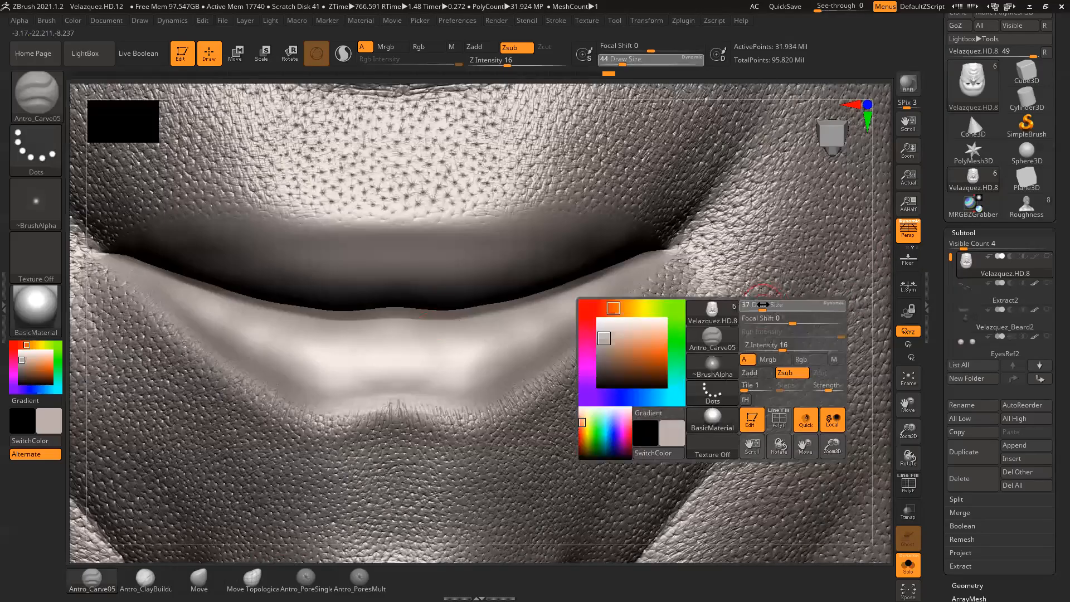
left_click_drag(878, 317, 886, 327, "alt")
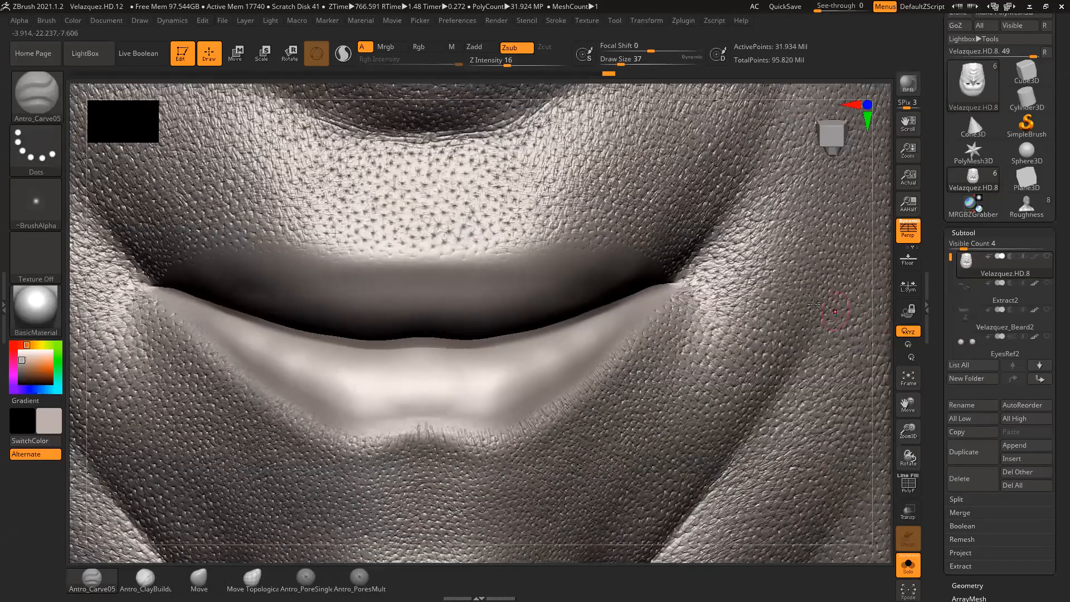
key("space")
left_click_drag(479, 251, 442, 270)
key("space")
mouse_move(865, 363)
right_mouse_down()
mouse_move(867, 335)
mouse_move(820, 289)
mouse_move(801, 188)
mouse_move(789, 330)
mouse_move(724, 256)
mouse_move(712, 390)
mouse_move(783, 279)
mouse_move(844, 317)
mouse_move(814, 298)
mouse_move(841, 388)
right_mouse_up()
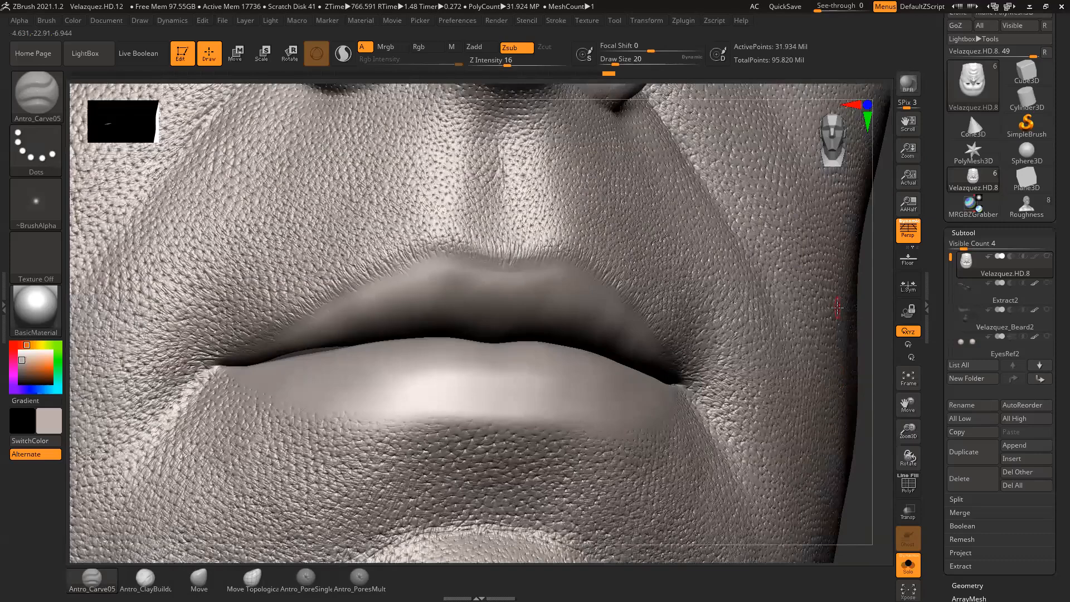
mouse_move(869, 334)
right_mouse_down("alt")
mouse_move(861, 289)
mouse_move(862, 339)
mouse_move(858, 304)
right_mouse_up("alt")
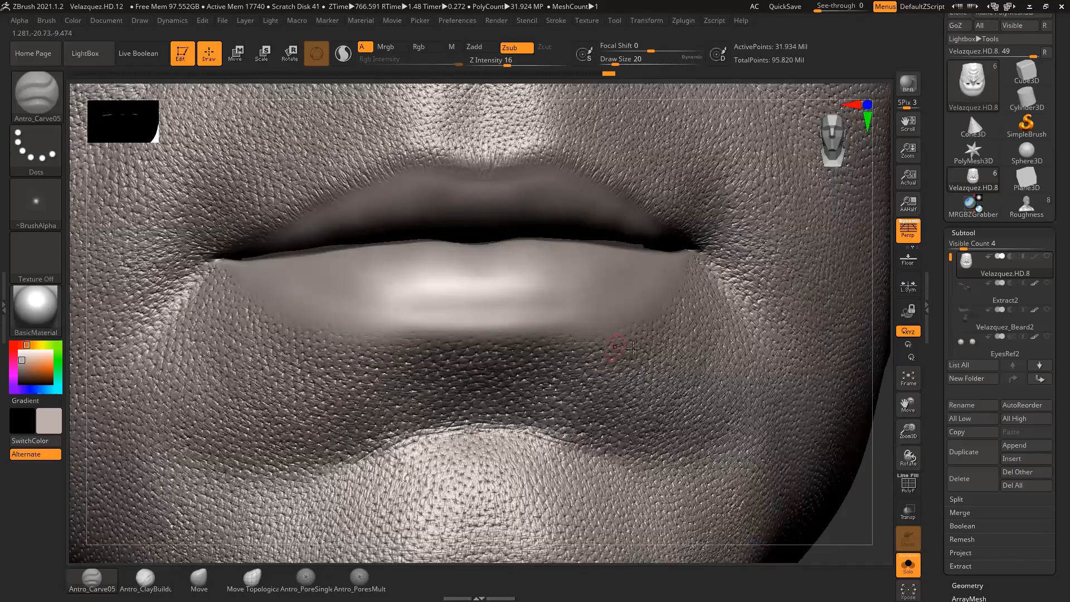
right_click_drag(886, 404, 863, 365)
key("space")
left_click_drag(486, 317, 484, 317)
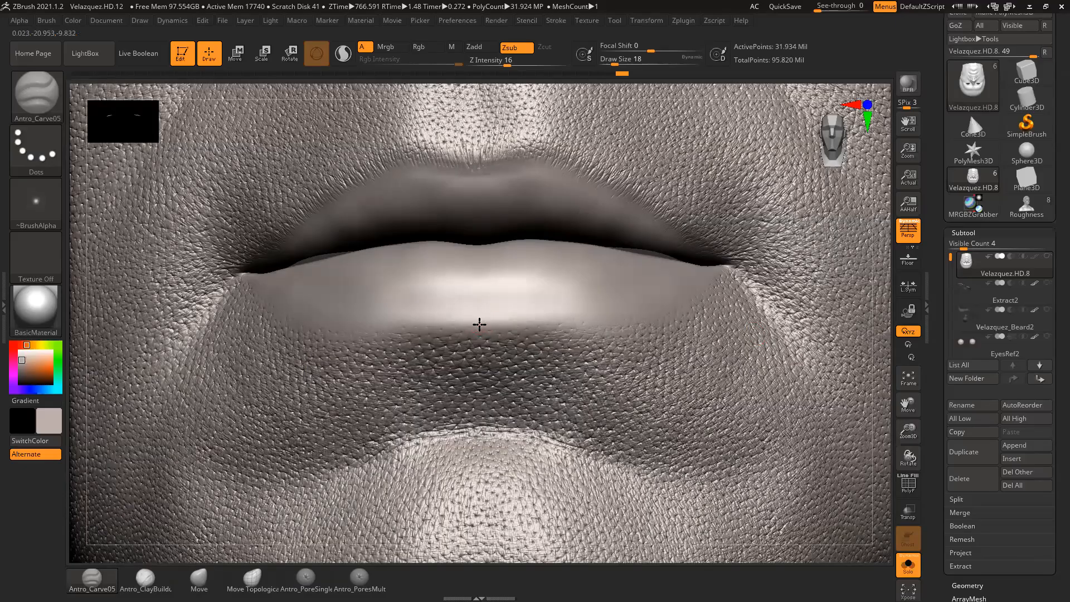
Step: Store a morph target for the Velazquez head
key("ctrl")
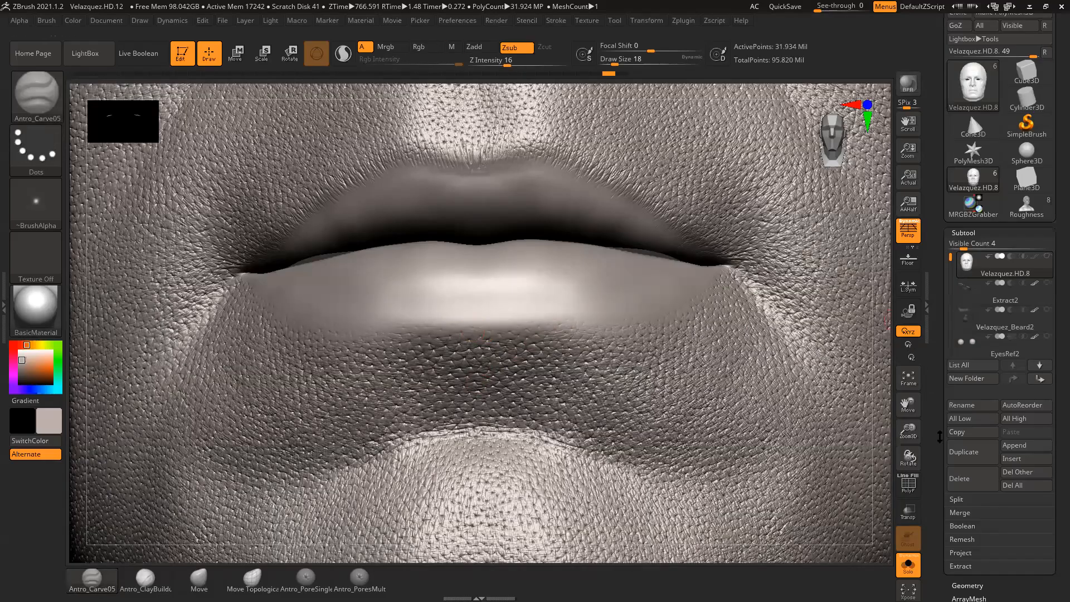
scroll(939, 427, "down", 5)
left_click_drag(937, 408, 940, 367)
left_click(974, 396)
left_click_drag(980, 401, 972, 468)
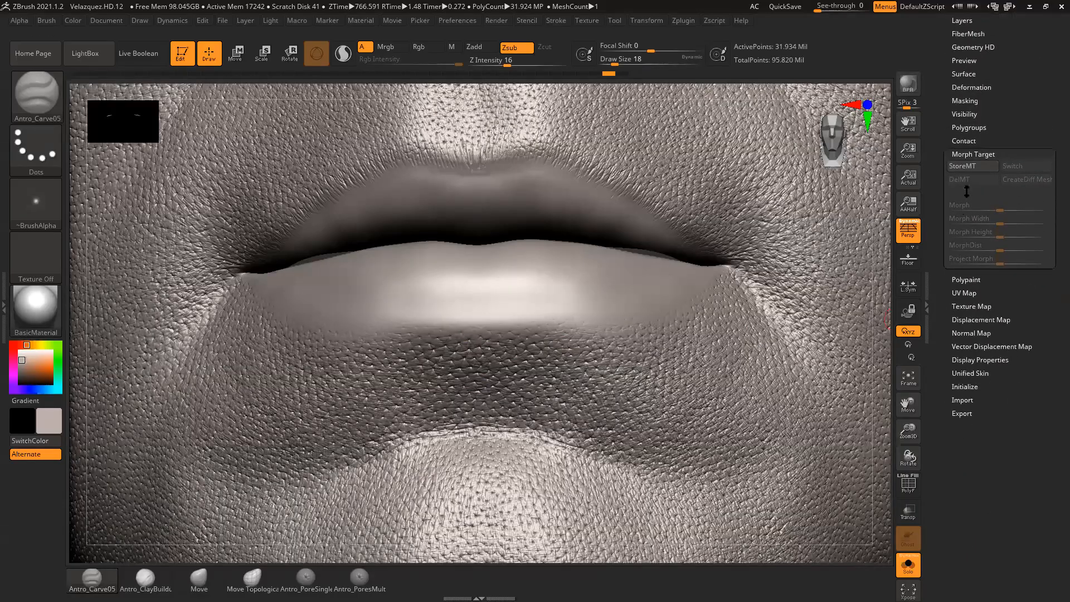
left_click(973, 166)
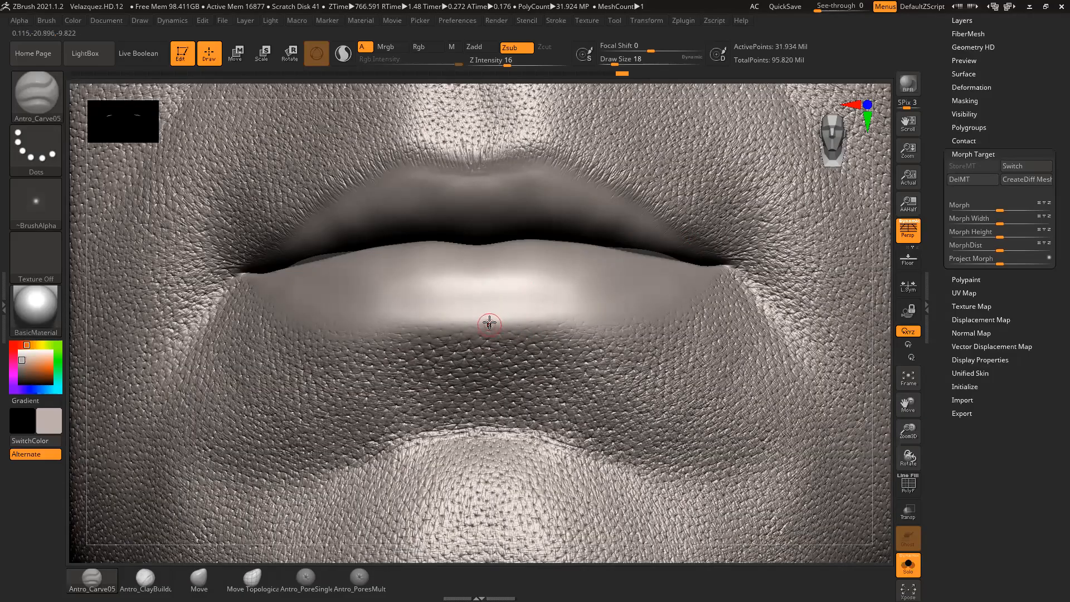
Step: Carve fine creases where the lower lip meets the mouth corner
left_click_drag(885, 325, 817, 275)
left_click_drag(773, 246, 766, 244)
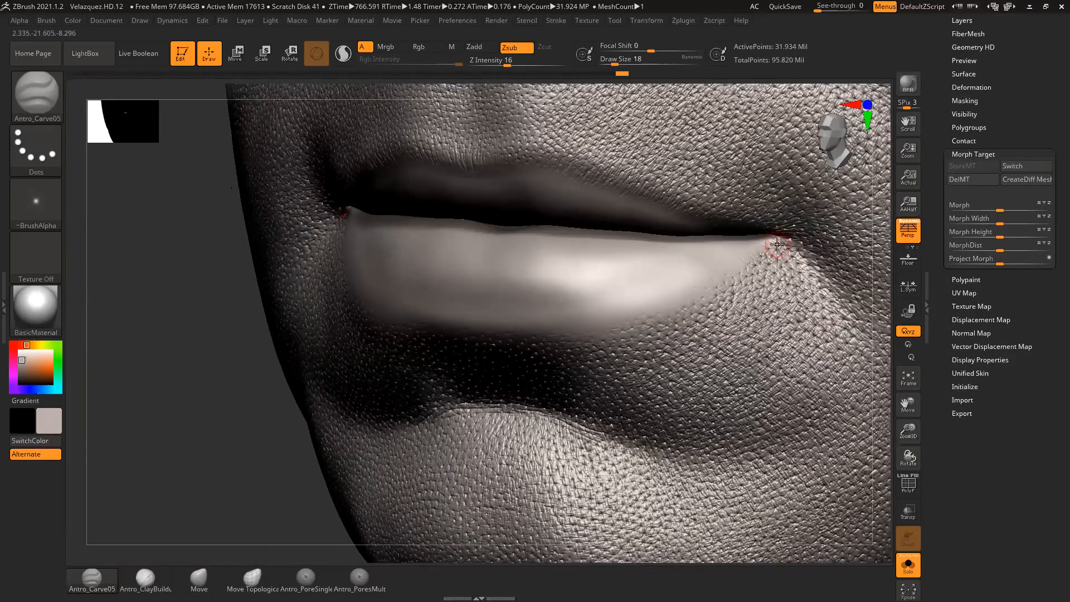
mouse_move(876, 261)
left_mouse_down("alt")
mouse_move(863, 293)
mouse_move(855, 286)
mouse_move(911, 280)
left_mouse_up("alt")
left_click_drag(78, 370, 107, 371)
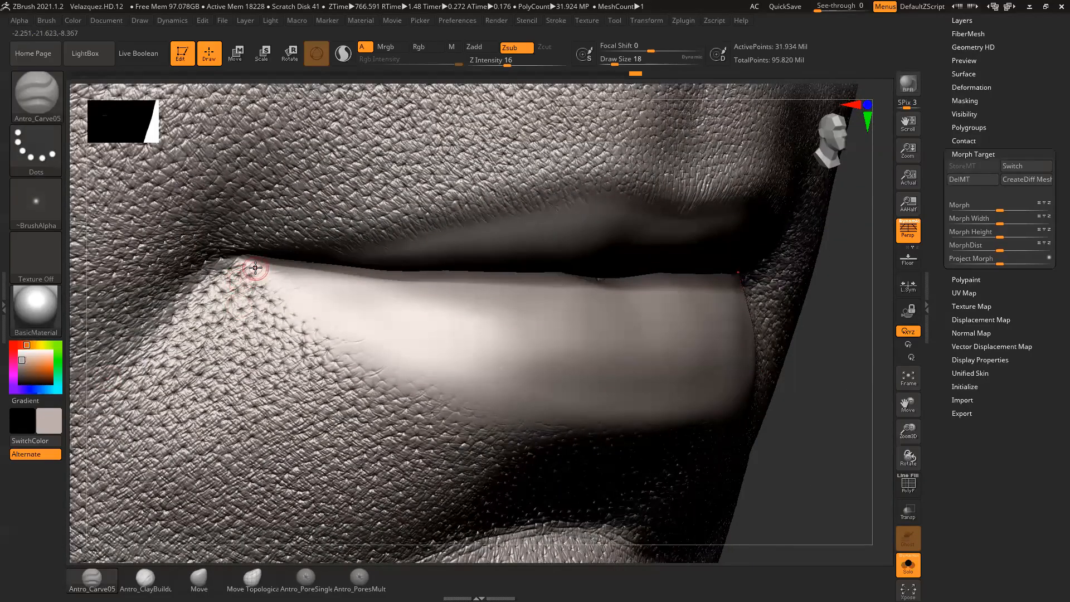
left_click_drag(838, 387, 848, 394)
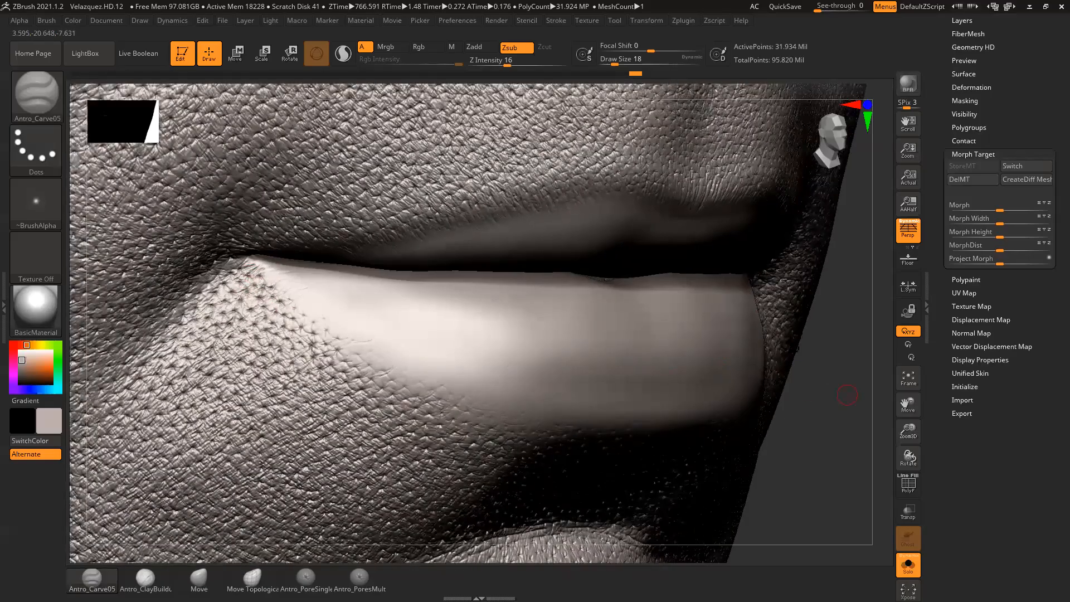
Step: Reduce the carving brush's Z Intensity to 13 and carve short creases on the lower lip beside the mouth corner
left_click_drag(506, 61, 501, 63)
left_click_drag(801, 315, 829, 342)
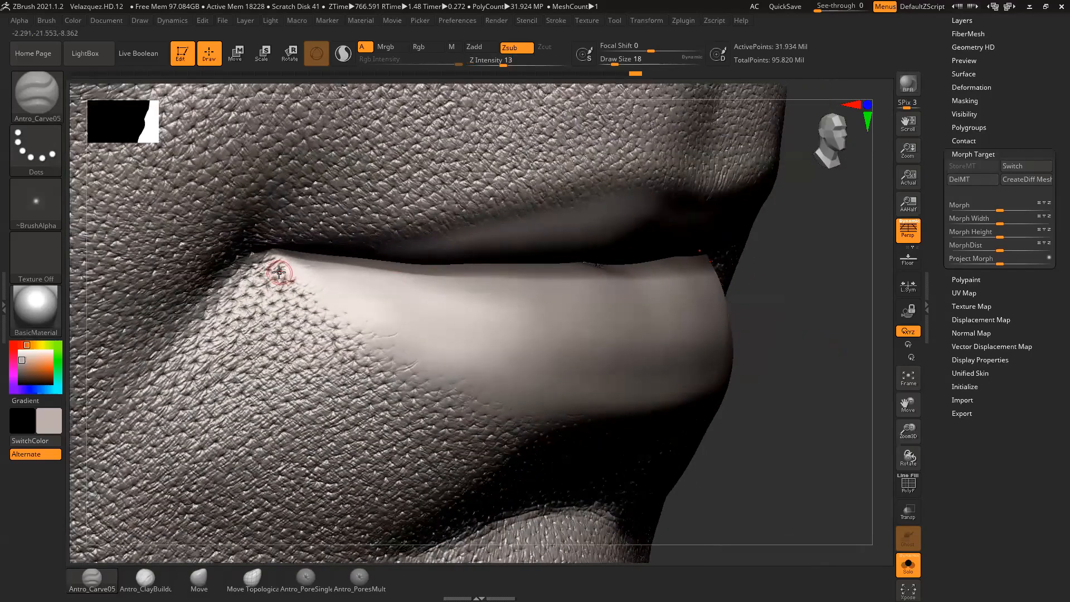
mouse_move(295, 263)
left_mouse_down()
mouse_move(291, 276)
mouse_move(313, 268)
left_mouse_up()
mouse_move(294, 273)
left_mouse_down()
mouse_move(282, 282)
mouse_move(292, 285)
left_mouse_up()
Step: Carve small creases along the lower lip's outer border just below the mouth corner, working from the side
left_click_drag(833, 359, 708, 335)
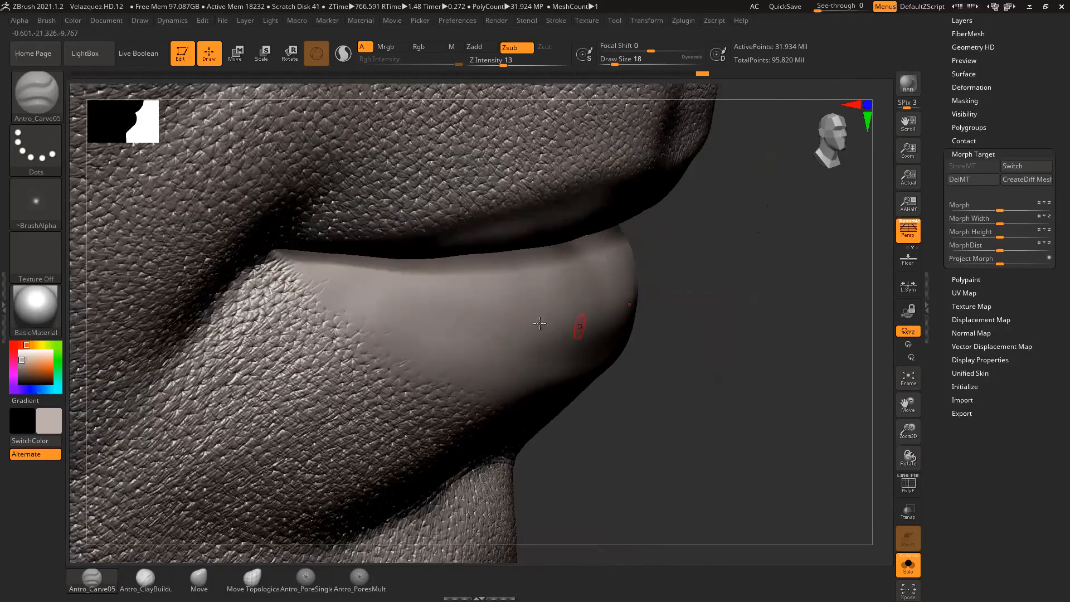
mouse_move(297, 283)
left_mouse_down()
mouse_move(310, 277)
mouse_move(304, 294)
mouse_move(322, 281)
left_mouse_up()
left_click_drag(306, 306, 305, 311)
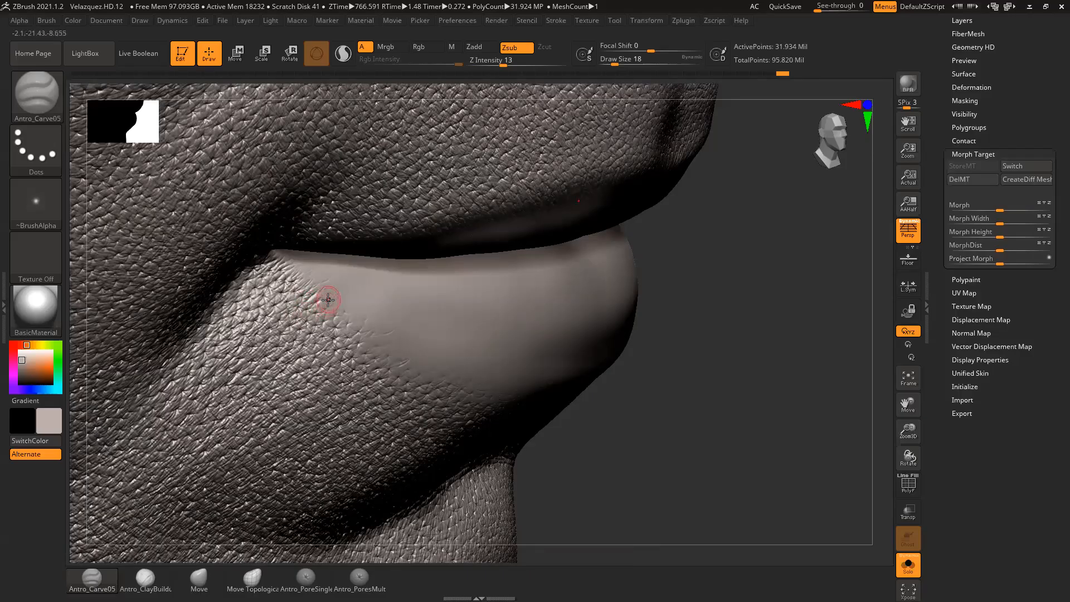
left_click_drag(331, 302, 321, 310)
Step: Extend the creases along the lower lip's outer border and smooth the lip surface near the mouth corner
left_click_drag(703, 375, 700, 366)
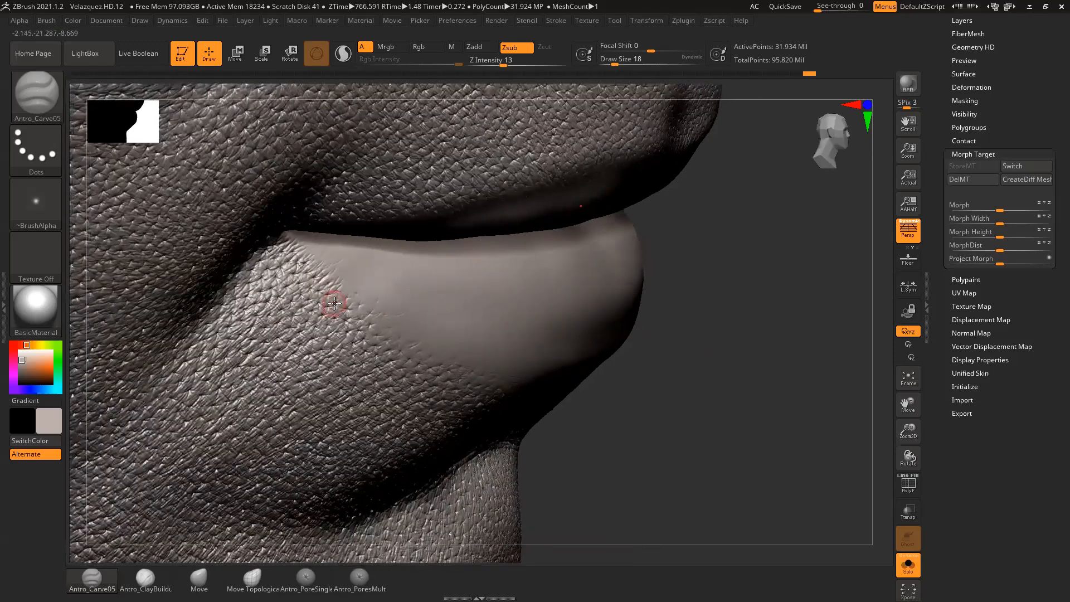
mouse_move(345, 295)
left_mouse_down()
mouse_move(333, 304)
mouse_move(358, 289)
left_mouse_up()
left_click_drag(649, 363, 661, 367)
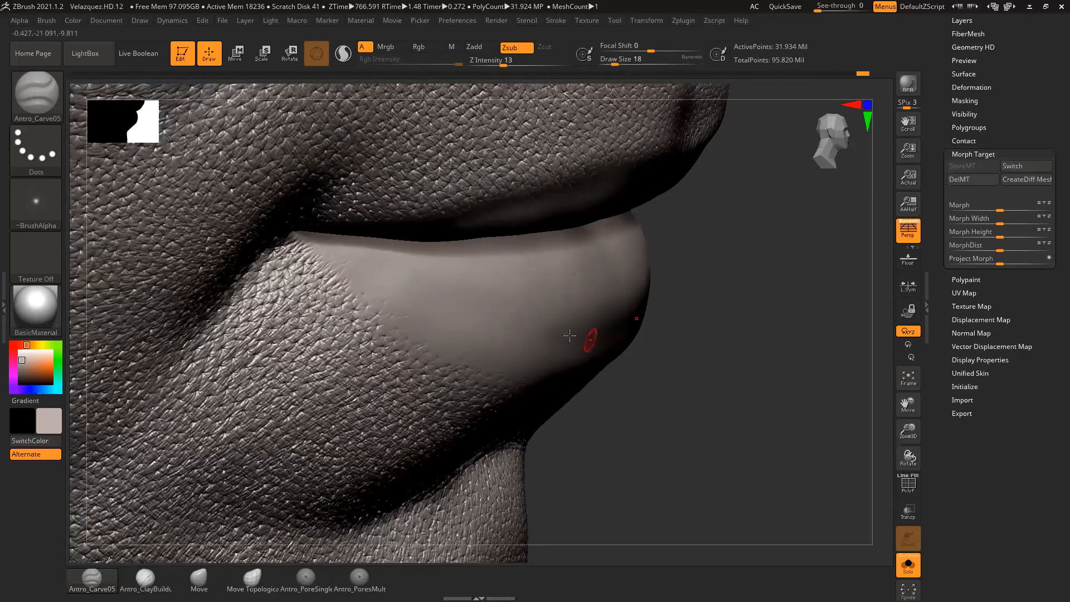
left_click_drag(350, 290, 343, 300)
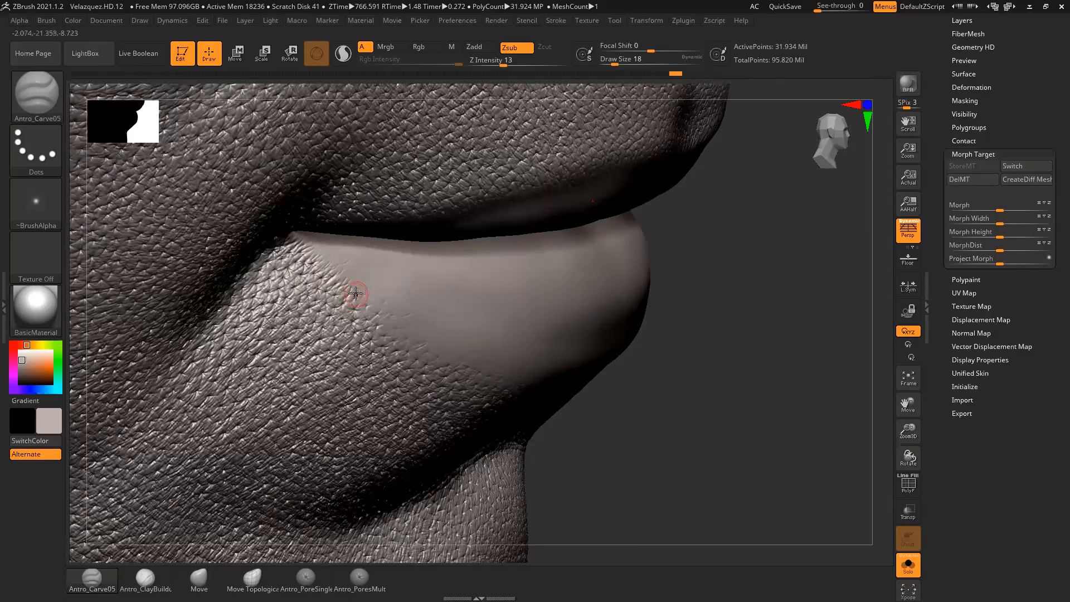
key("shift")
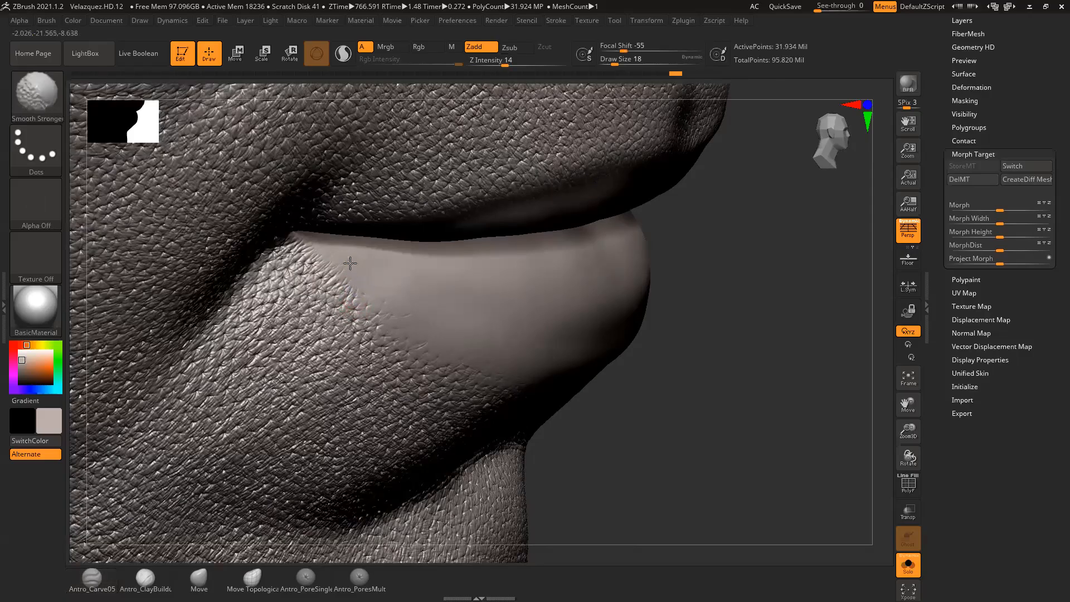
left_click_drag(327, 240, 346, 245, "shift")
Step: Carve slanted creases across the lower lip border between the mouth corner and the lip's middle
mouse_move(657, 373)
left_mouse_down("alt")
mouse_move(660, 356)
mouse_move(727, 361)
mouse_move(708, 354)
left_mouse_up("alt")
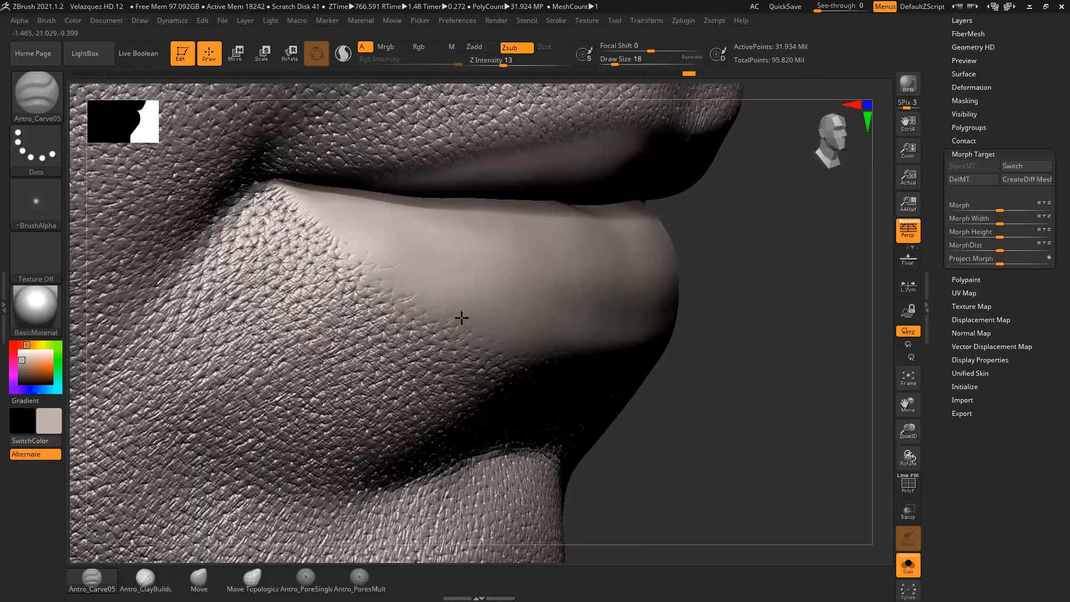
left_click_drag(447, 326, 437, 334)
mouse_move(440, 308)
left_mouse_down()
mouse_move(435, 331)
mouse_move(449, 332)
mouse_move(417, 332)
left_mouse_up()
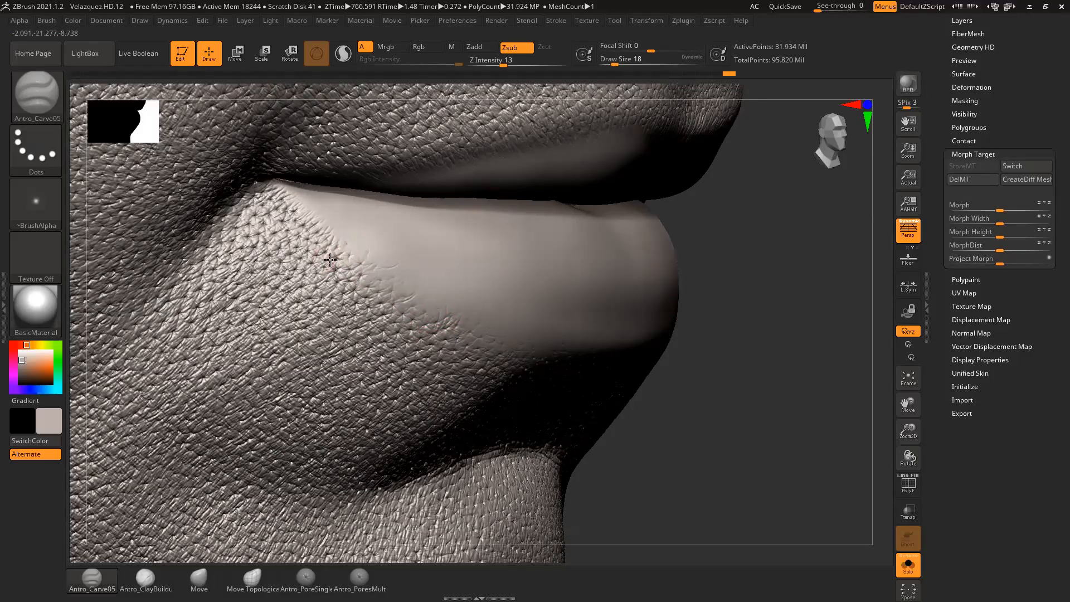
mouse_move(330, 256)
left_mouse_down()
mouse_move(320, 270)
mouse_move(341, 249)
mouse_move(353, 258)
mouse_move(330, 270)
left_mouse_up()
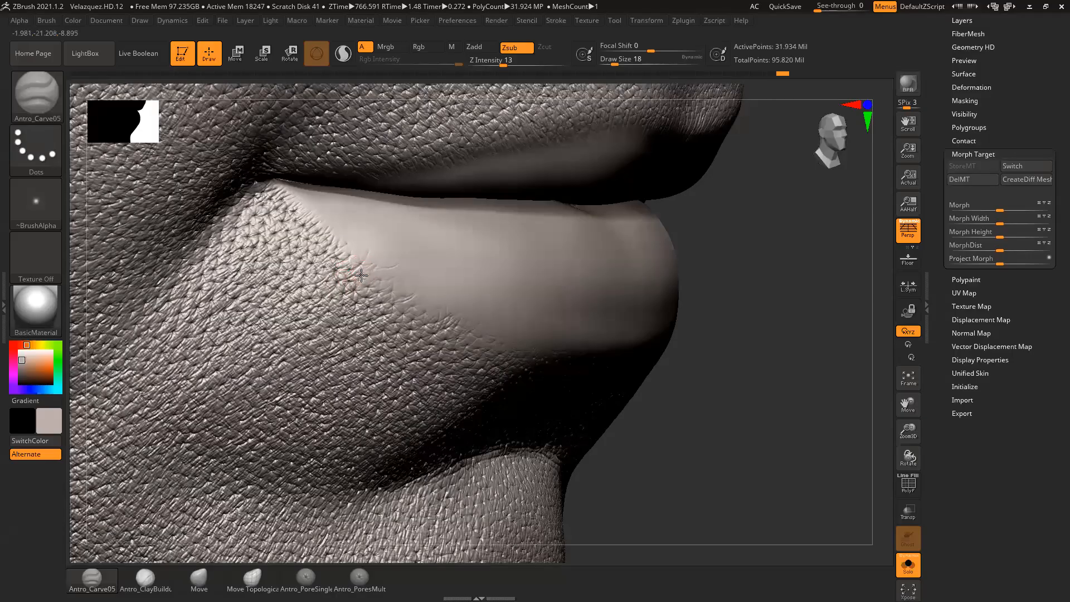
left_click_drag(366, 275, 385, 263)
mouse_move(369, 298)
left_mouse_down()
mouse_move(377, 283)
mouse_move(405, 274)
left_mouse_up()
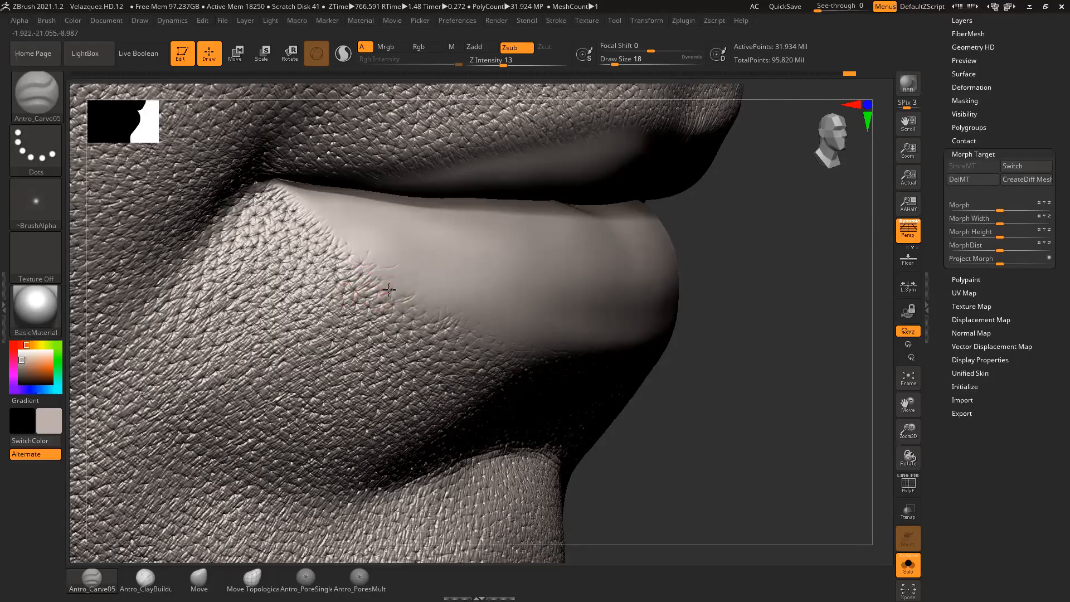
Step: Add more fine creases further along the lower lip border and soften them into the smooth lip surface
key("shift")
left_click_drag(401, 291, 404, 287)
left_click_drag(709, 356, 706, 361)
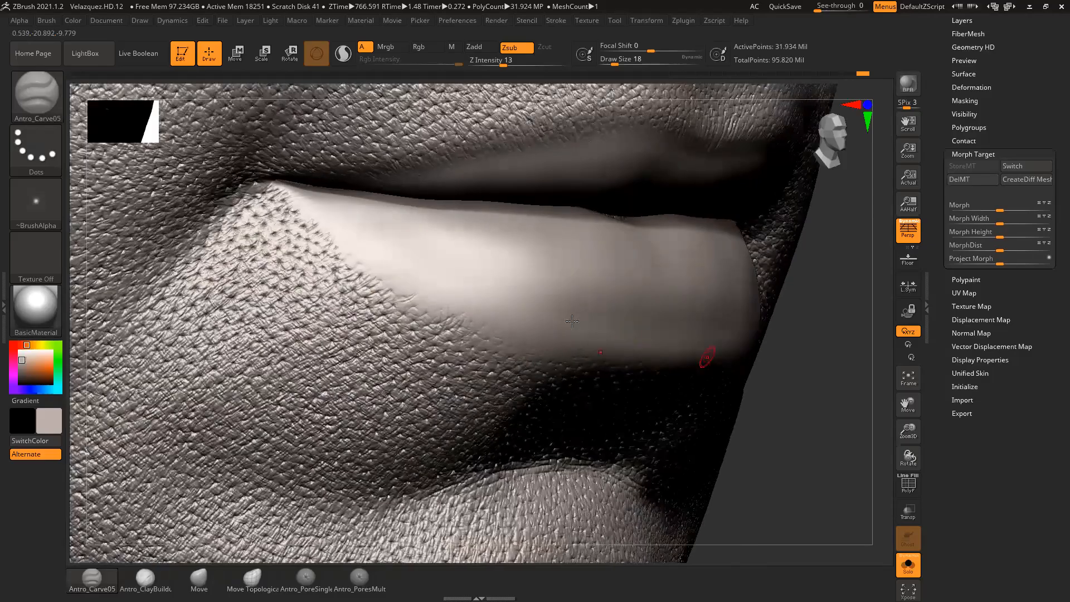
mouse_move(398, 322)
left_mouse_down()
mouse_move(413, 302)
mouse_move(437, 318)
left_mouse_up()
key("shift")
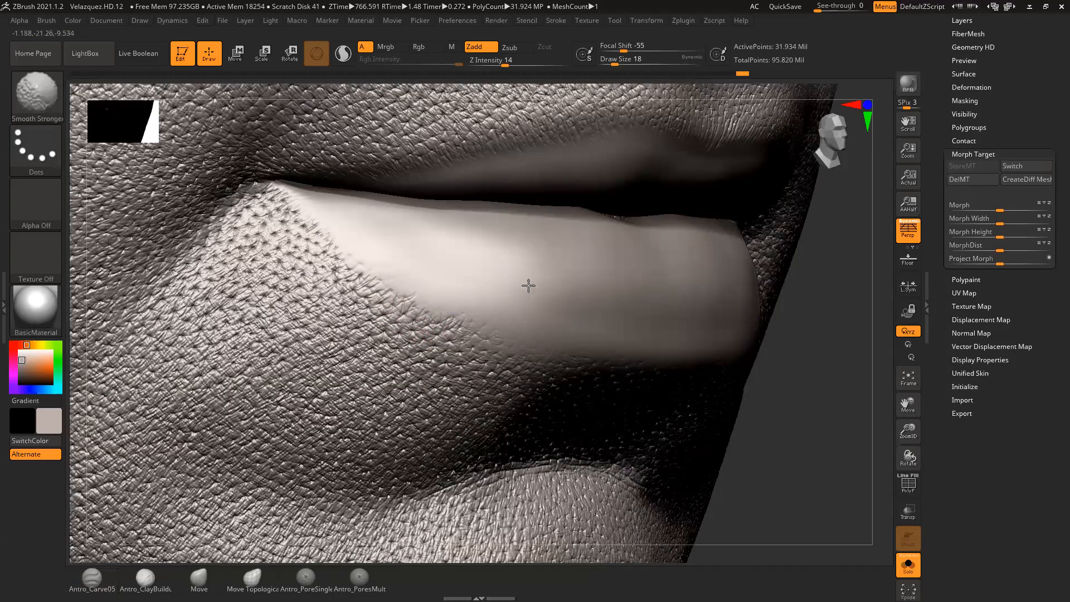
Step: Refine the lower lip border near the mouth corner with another small carved crease
left_click_drag(728, 370, 797, 403)
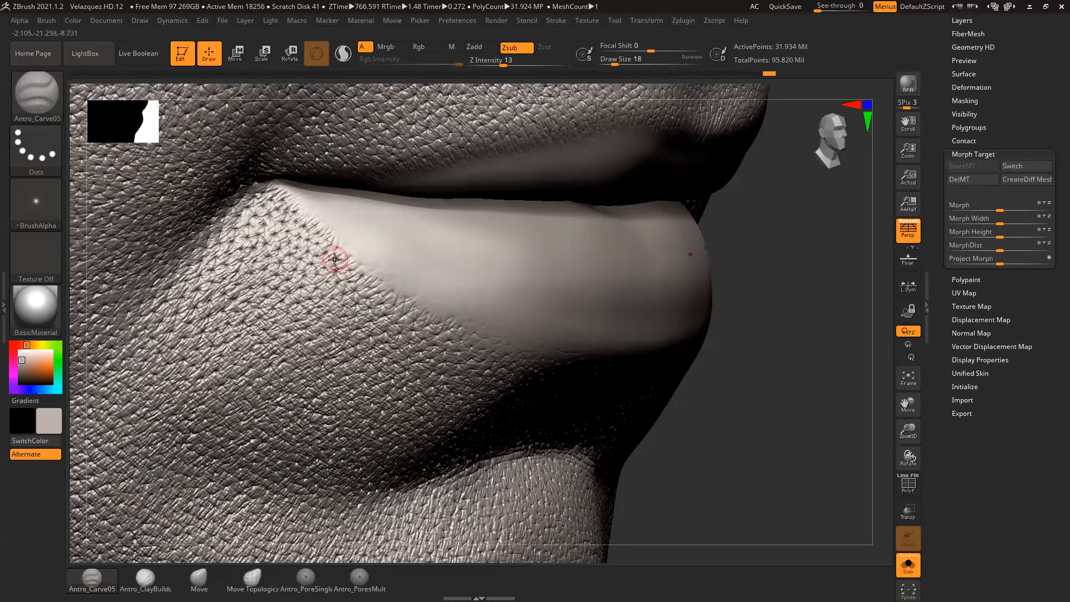
left_click_drag(784, 407, 703, 384)
left_click_drag(365, 268, 369, 266)
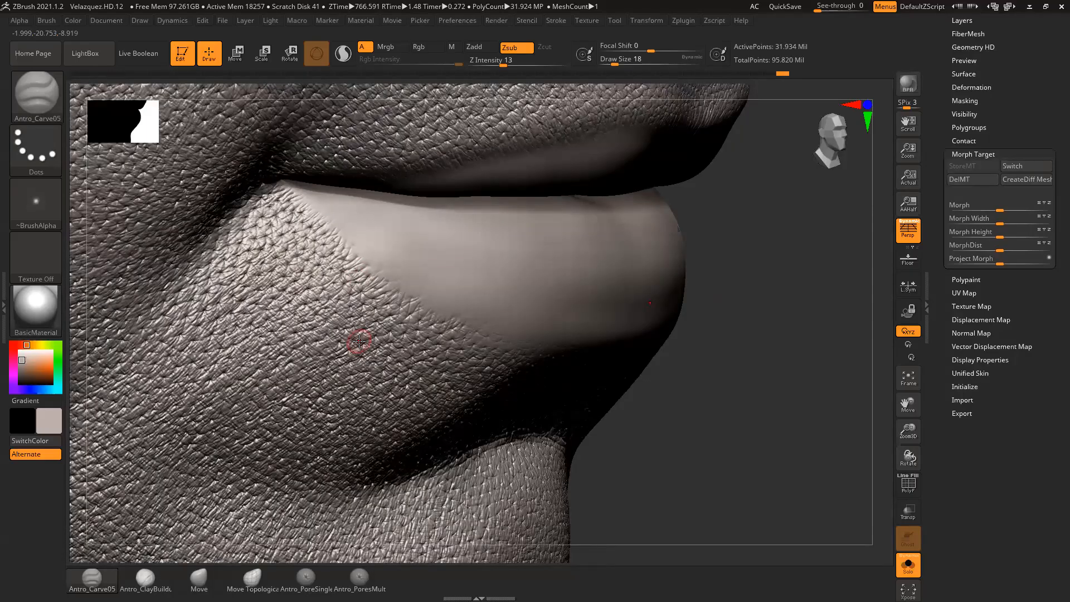
Step: Carve short vertical creases along the central part of the lower lip's bottom border, and raise Z Intensity to 15
mouse_move(723, 404)
left_mouse_down()
mouse_move(726, 392)
mouse_move(716, 410)
mouse_move(729, 404)
mouse_move(786, 443)
mouse_move(825, 449)
mouse_move(839, 431)
mouse_move(848, 437)
mouse_move(505, 308)
left_mouse_up()
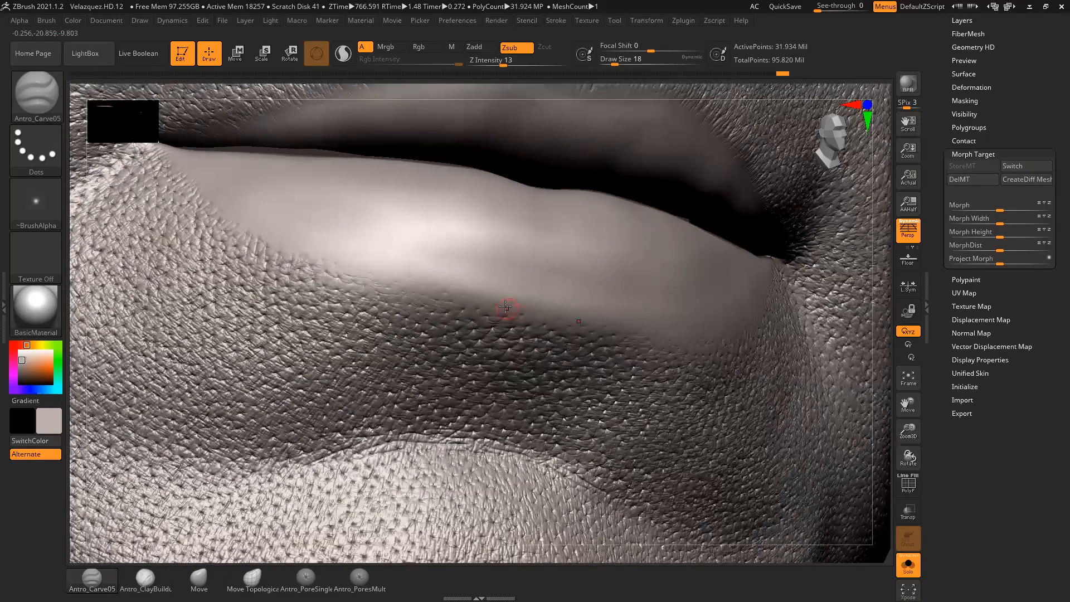
left_click_drag(878, 410, 830, 398)
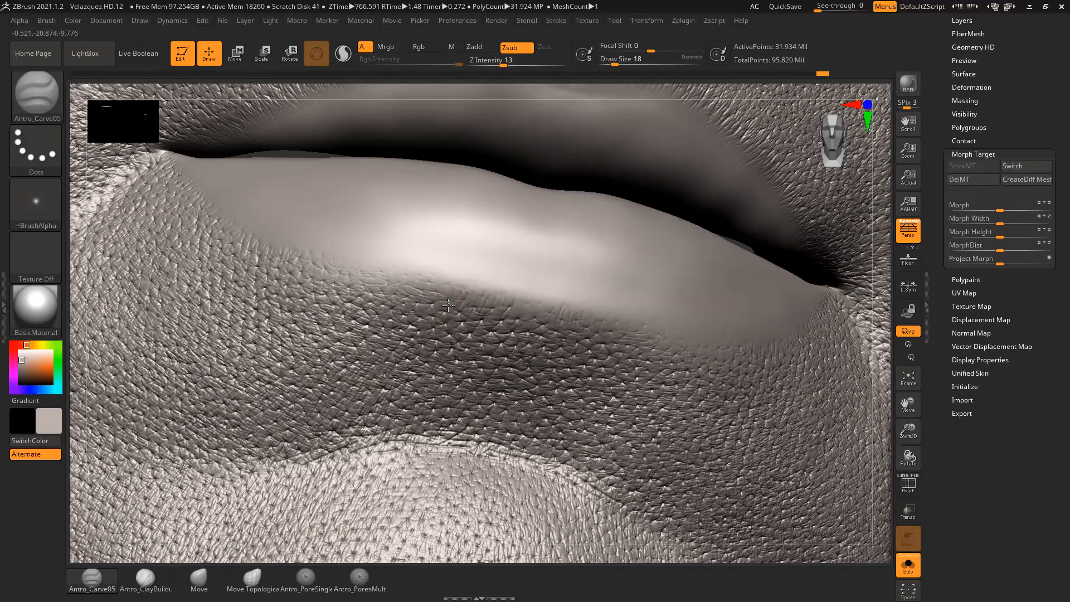
left_click_drag(438, 307, 435, 314)
left_click_drag(883, 404, 908, 419)
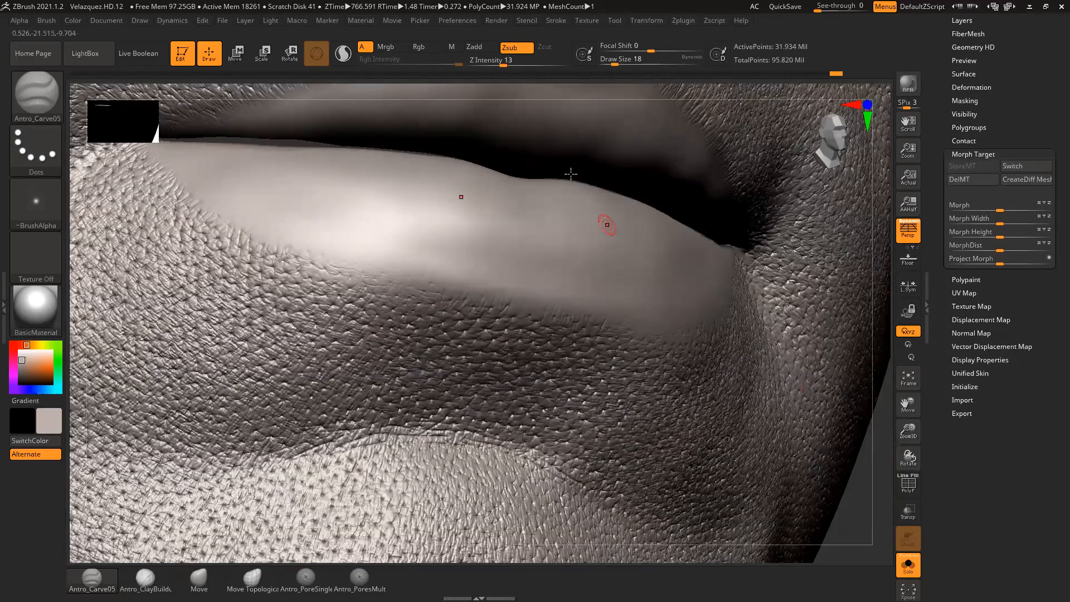
left_click_drag(503, 63, 505, 64)
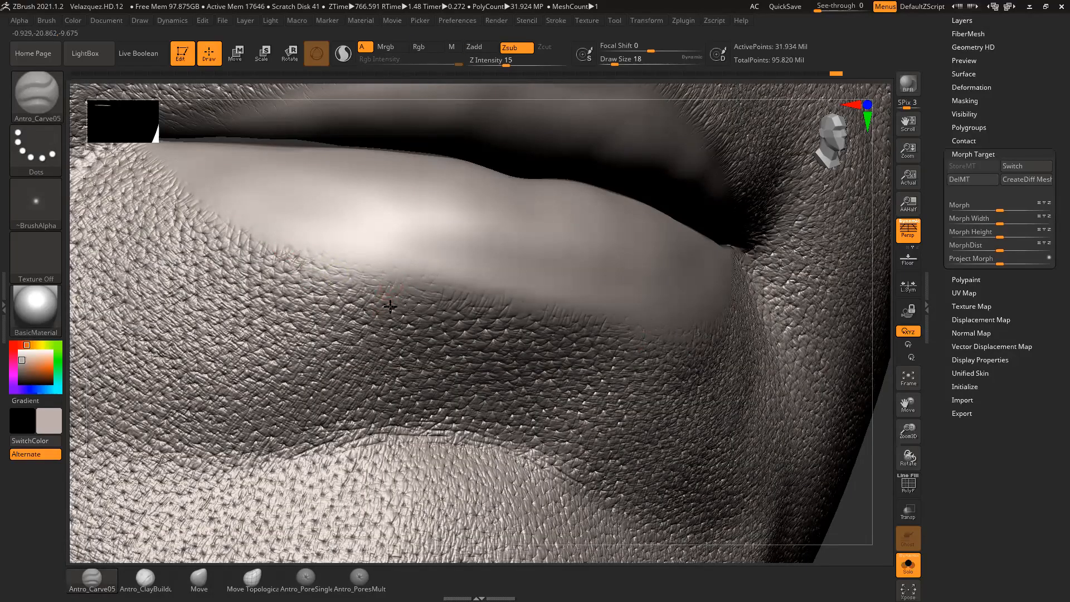
Step: Carve more fine slanted creases along the lower lip's bottom border, from its middle toward the far side
left_click_drag(397, 289, 404, 283)
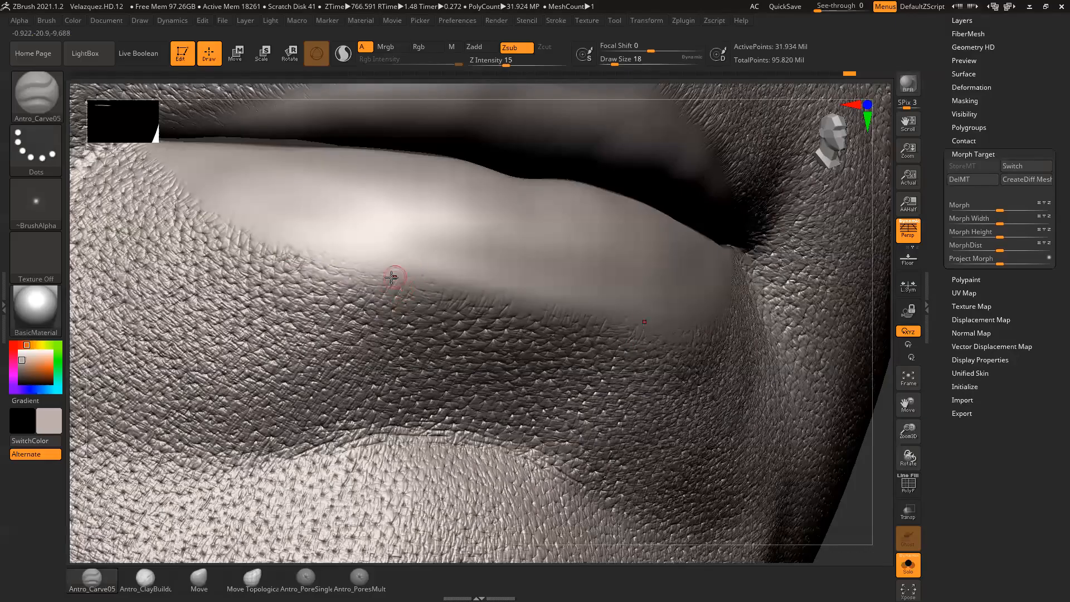
left_click_drag(370, 295, 373, 298)
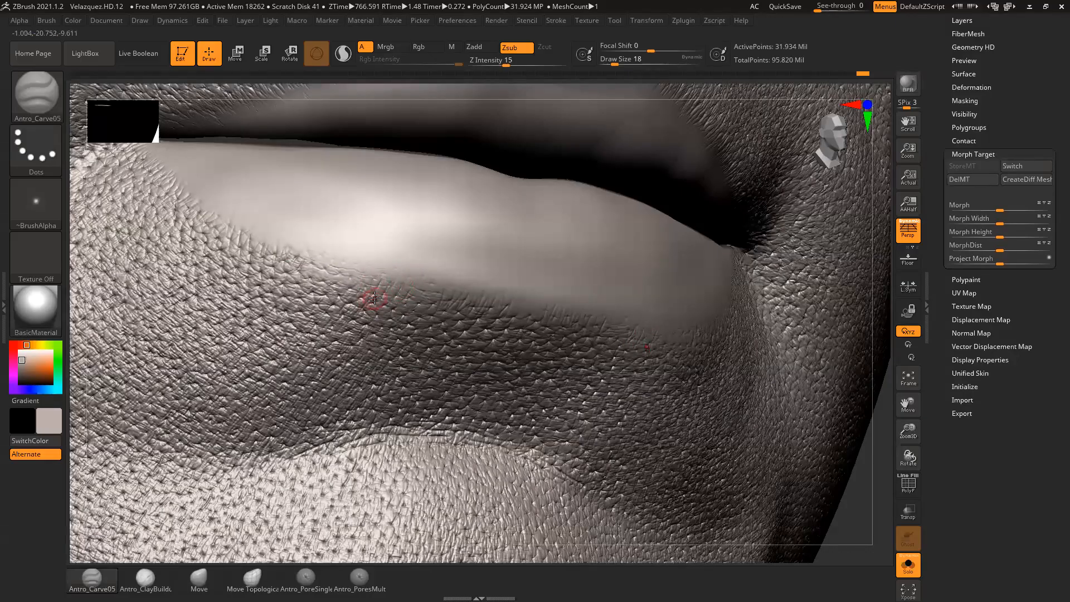
left_click_drag(333, 265, 319, 286)
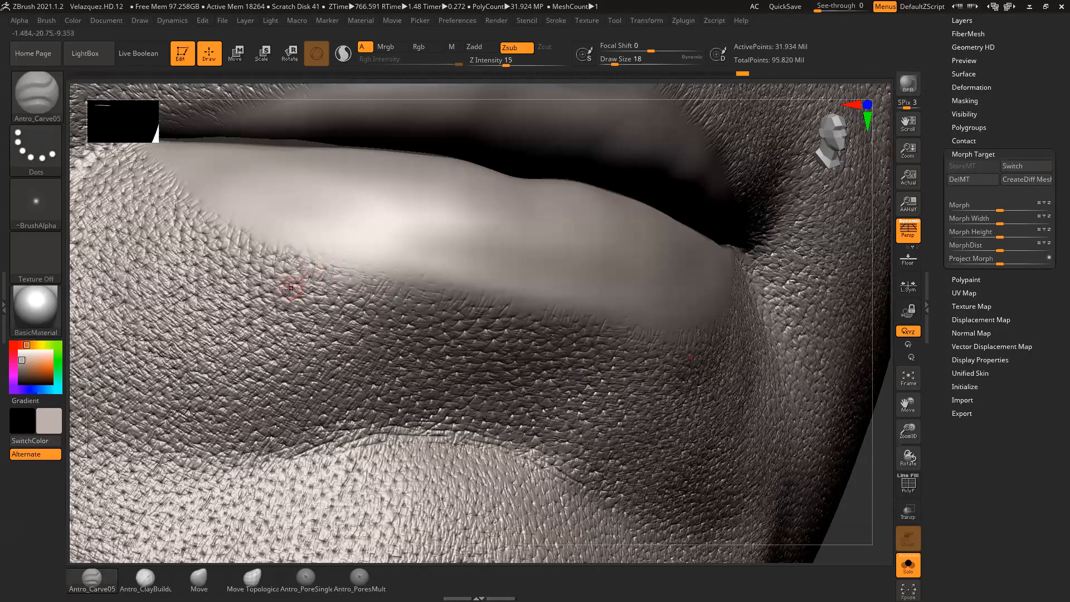
left_click_drag(301, 272, 287, 282)
left_click_drag(346, 268, 335, 303)
left_click_drag(396, 306, 414, 274)
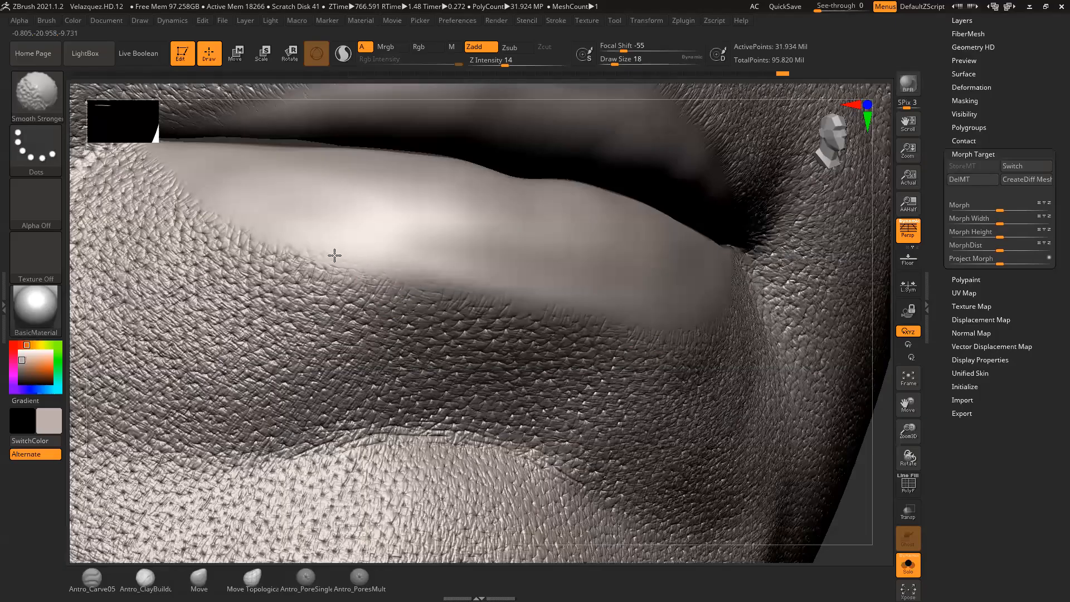
Step: Soften the lower lip's bottom border and add a few more short creases along its middle and near side
left_click_drag(245, 219, 207, 200, "shift")
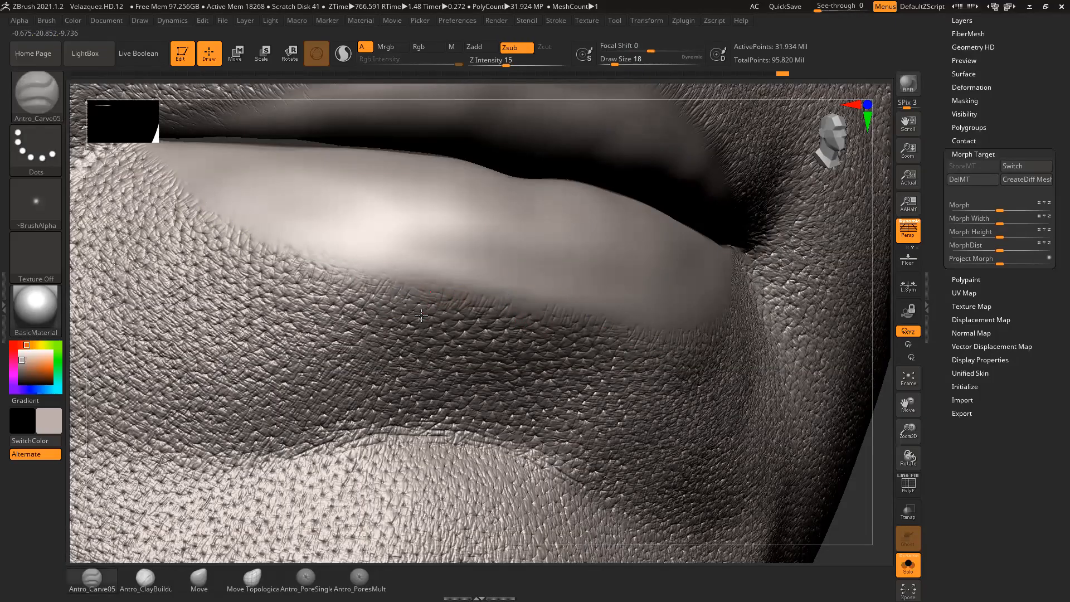
left_click_drag(418, 292, 419, 282)
mouse_move(534, 300)
left_mouse_down()
mouse_move(533, 320)
mouse_move(515, 309)
left_mouse_up()
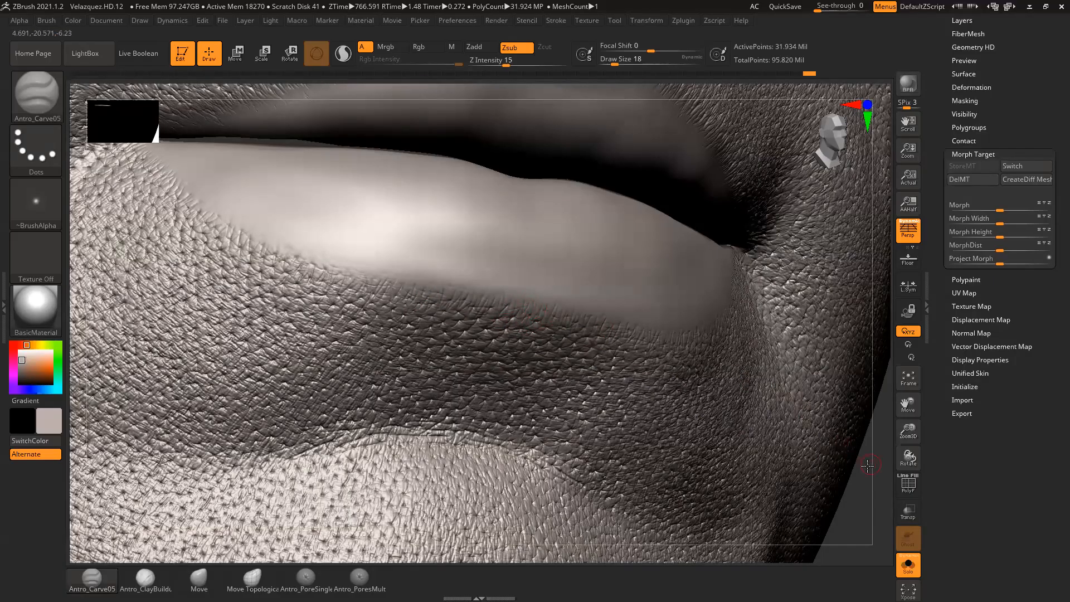
right_click_drag(868, 465, 551, 313)
left_click_drag(555, 320, 581, 326)
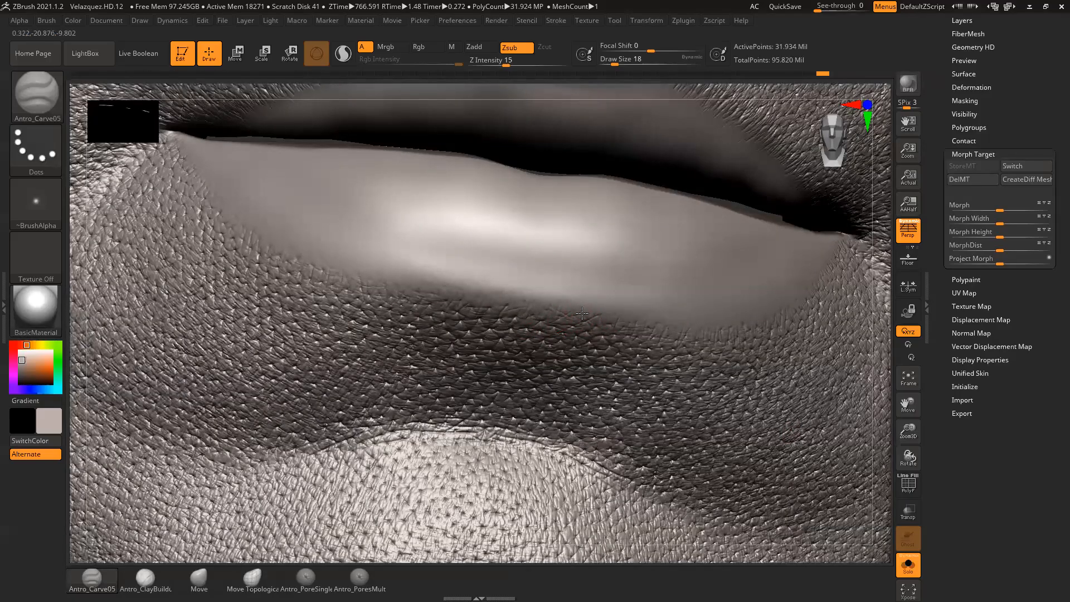
left_click_drag(614, 315, 611, 329)
left_click_drag(552, 307, 570, 296, "shift")
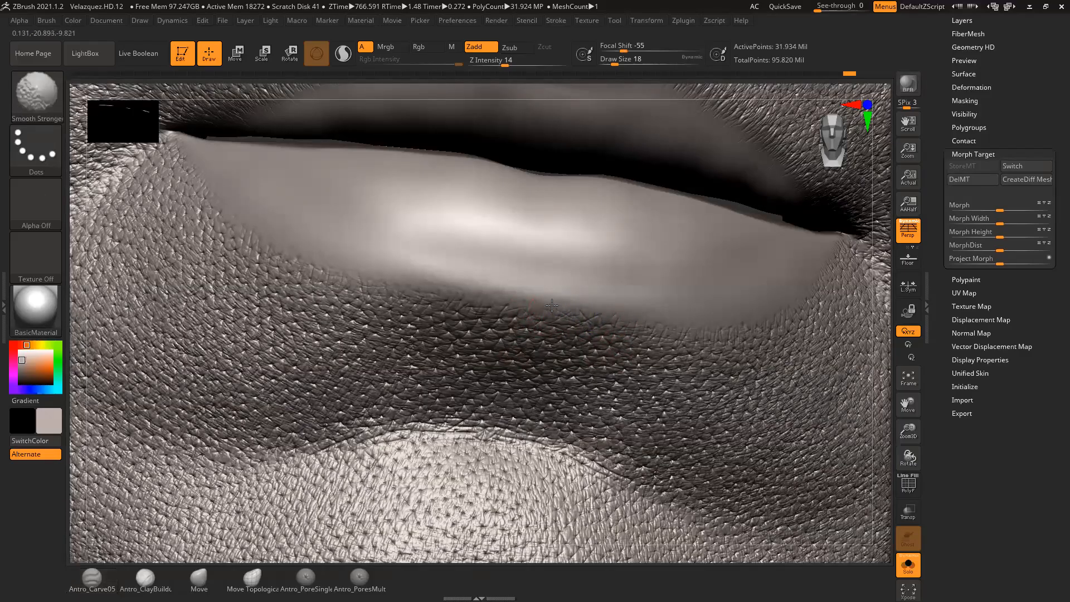
Step: Lower the head mesh by three subdivision levels
left_click_drag(888, 408, 877, 480, "alt")
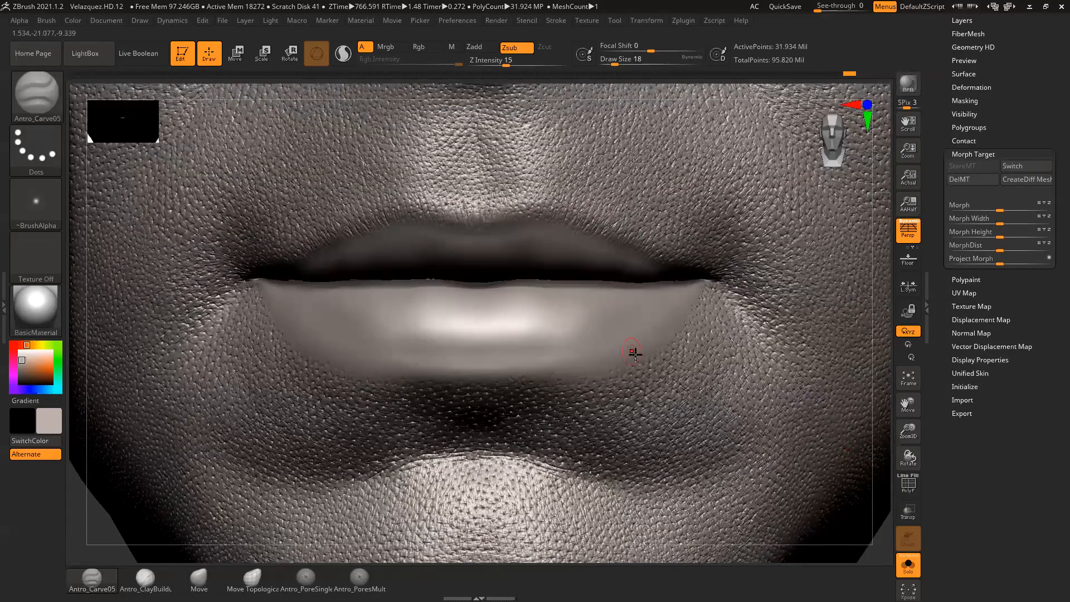
left_click_drag(871, 412, 801, 477)
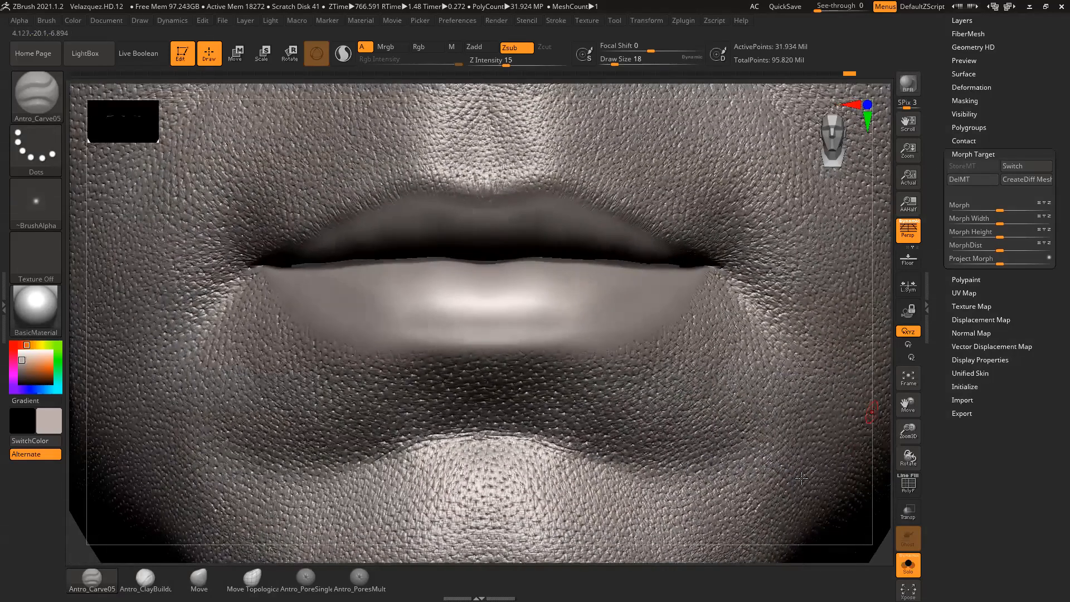
left_click_drag(873, 399, 849, 416, "alt")
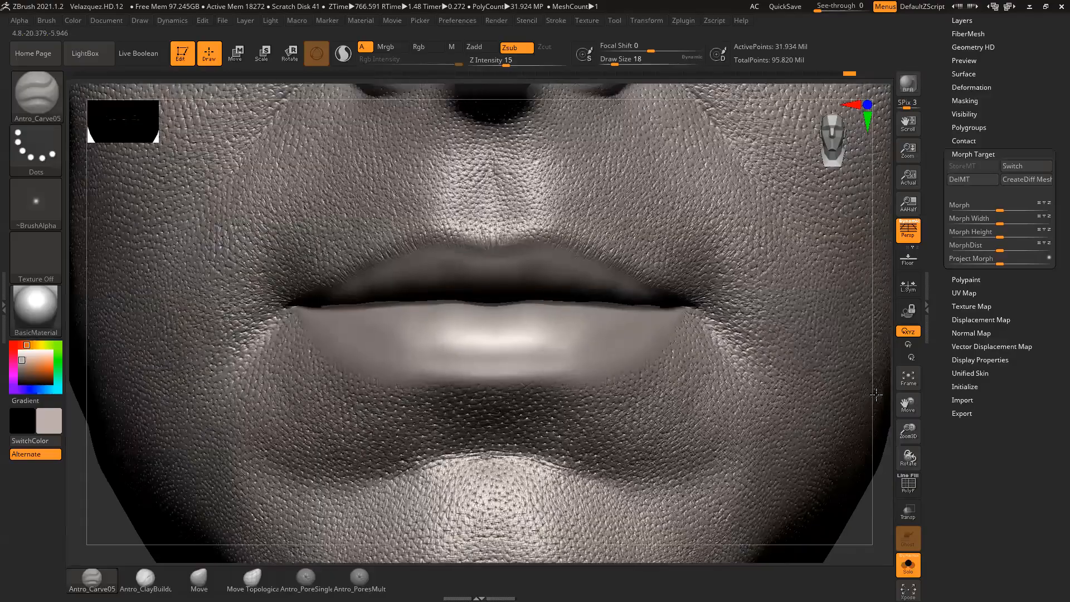
left_click_drag(880, 464, 866, 422, "alt")
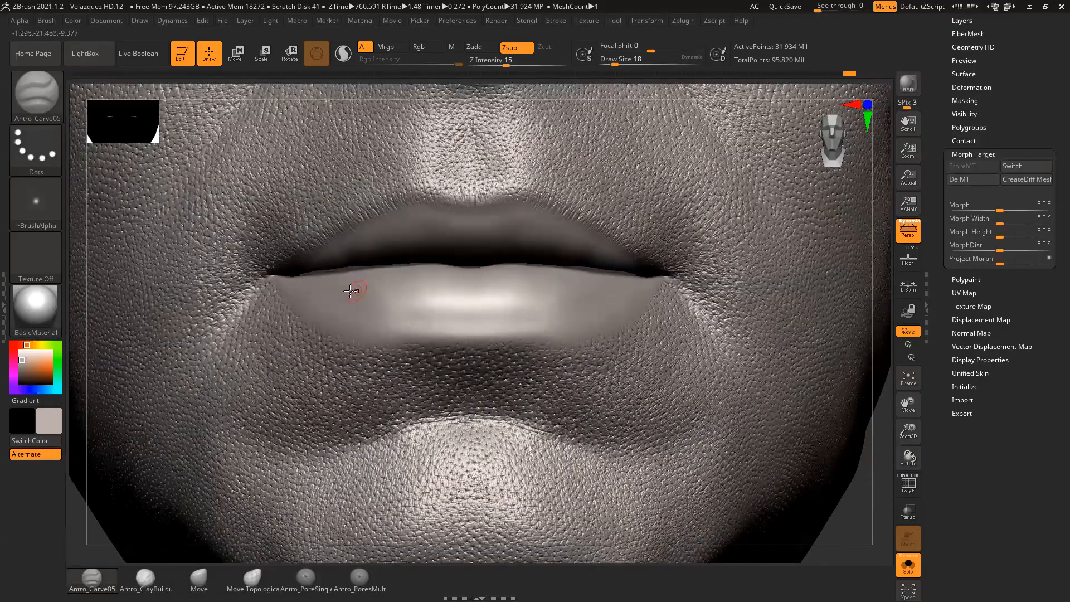
left_click_drag(871, 494, 813, 478)
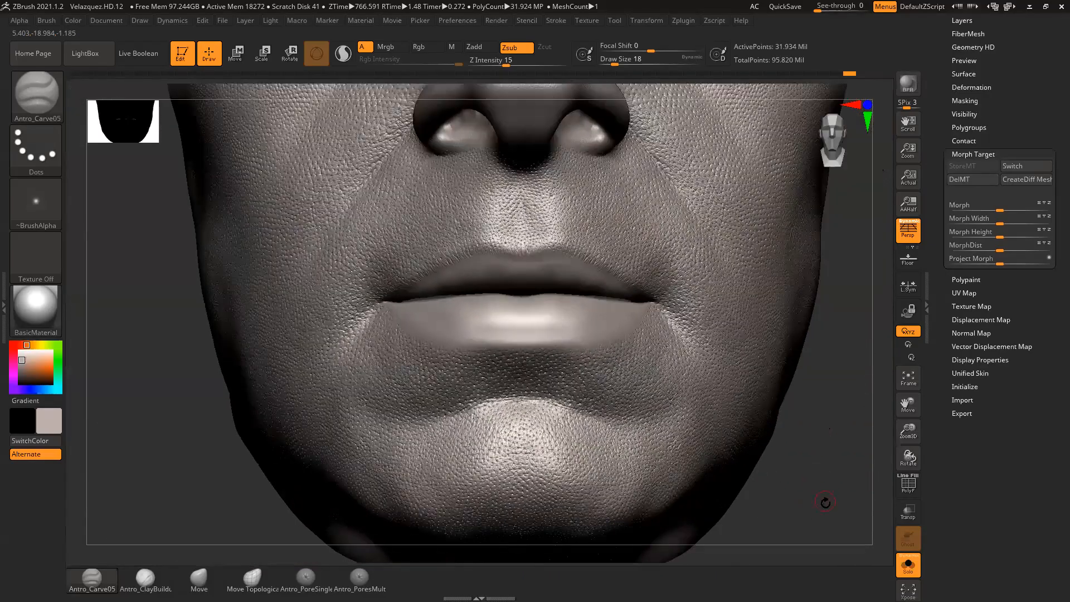
key("shift")
key("shift+d")
key("shift+d")
key("shift+d")
Step: Isolate the lower lip and chin by masking the face at the mouth line, inverting the mask and hiding the unmasked part
key("r")
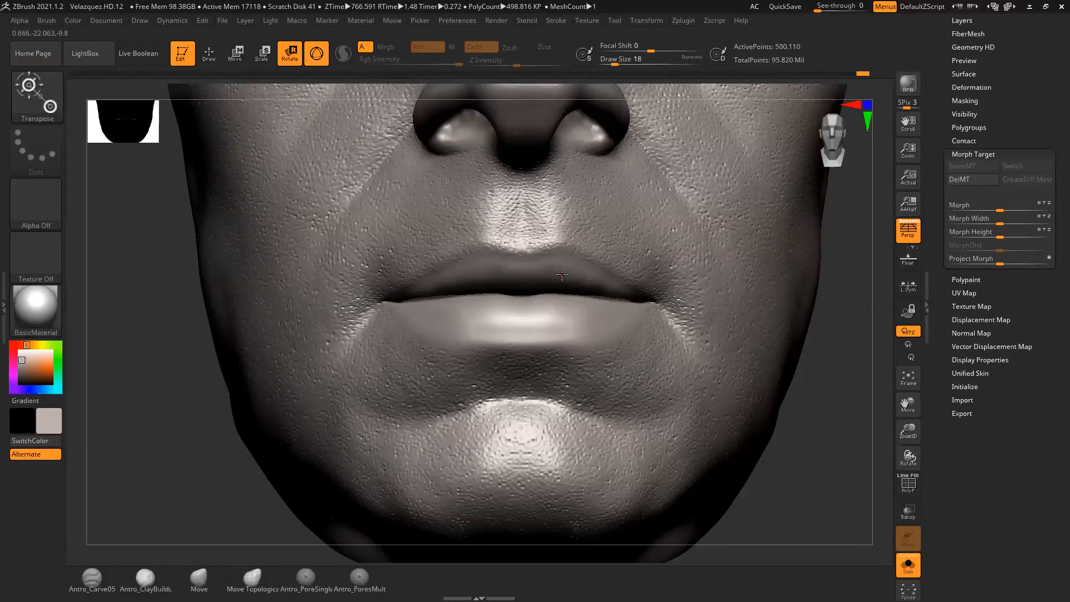
left_click_drag(569, 272, 563, 311, "ctrl")
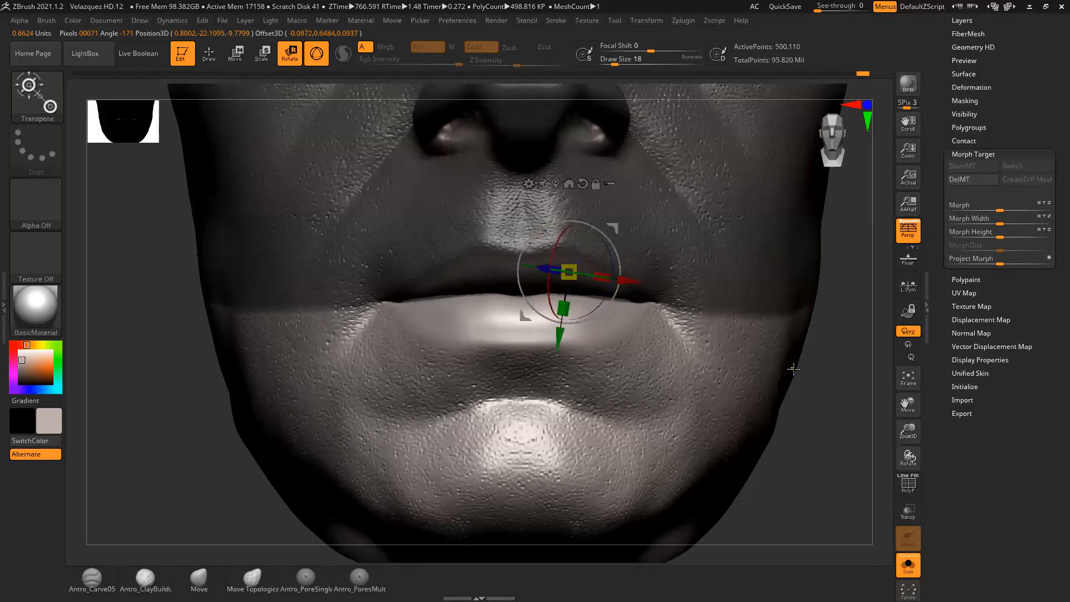
left_click(820, 377, "ctrl")
key("q")
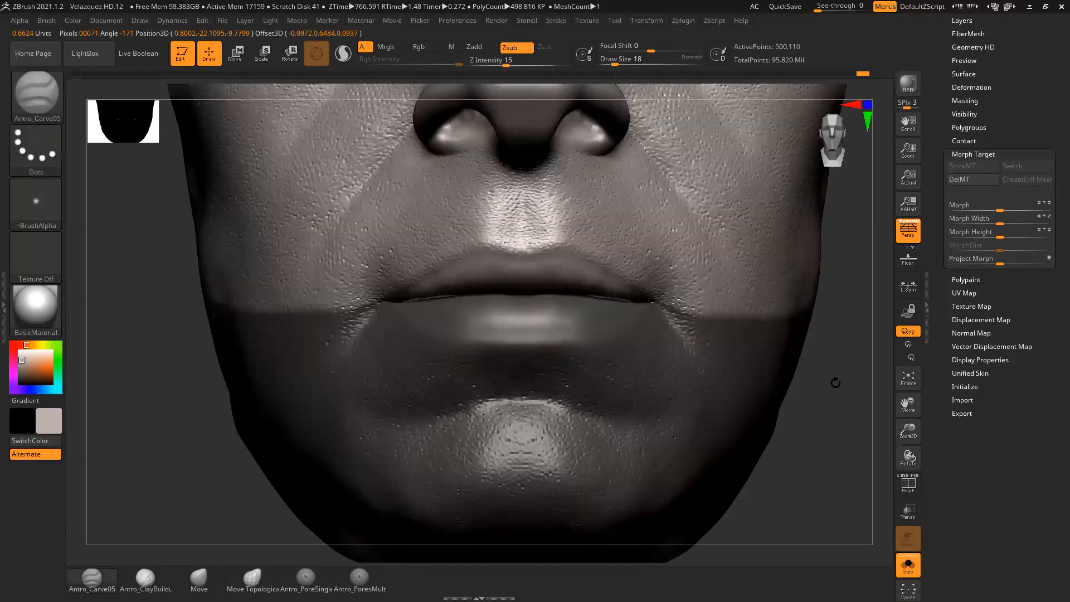
left_click(965, 115)
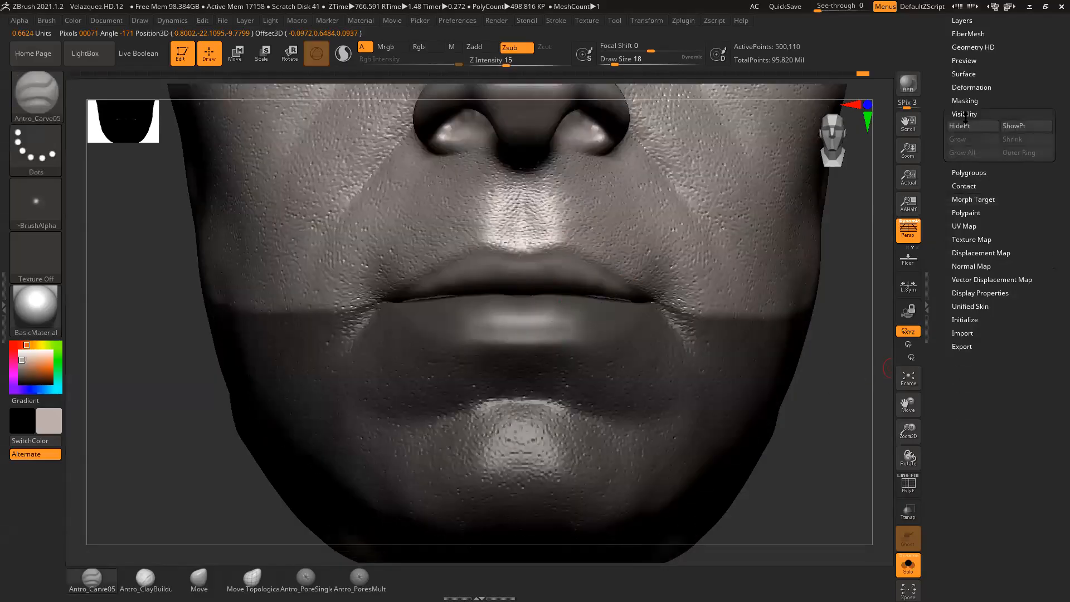
left_click(960, 126)
Step: Smooth away the stray pore texture on the lower lip's inner surface and even it out toward the mouth corner
left_click_drag(849, 445, 767, 411)
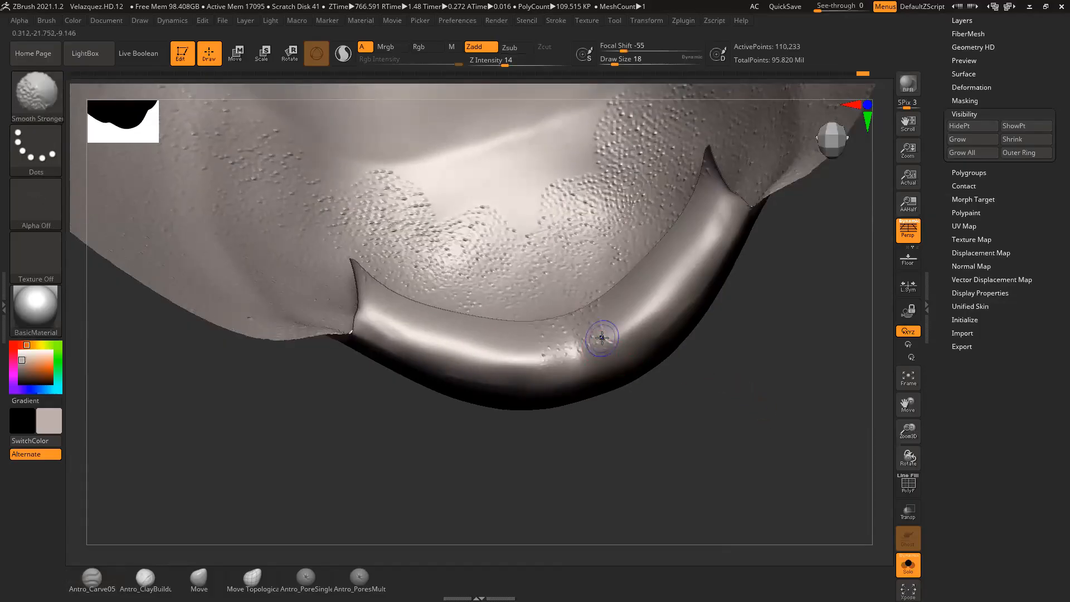
left_click_drag(596, 348, 596, 342, "shift")
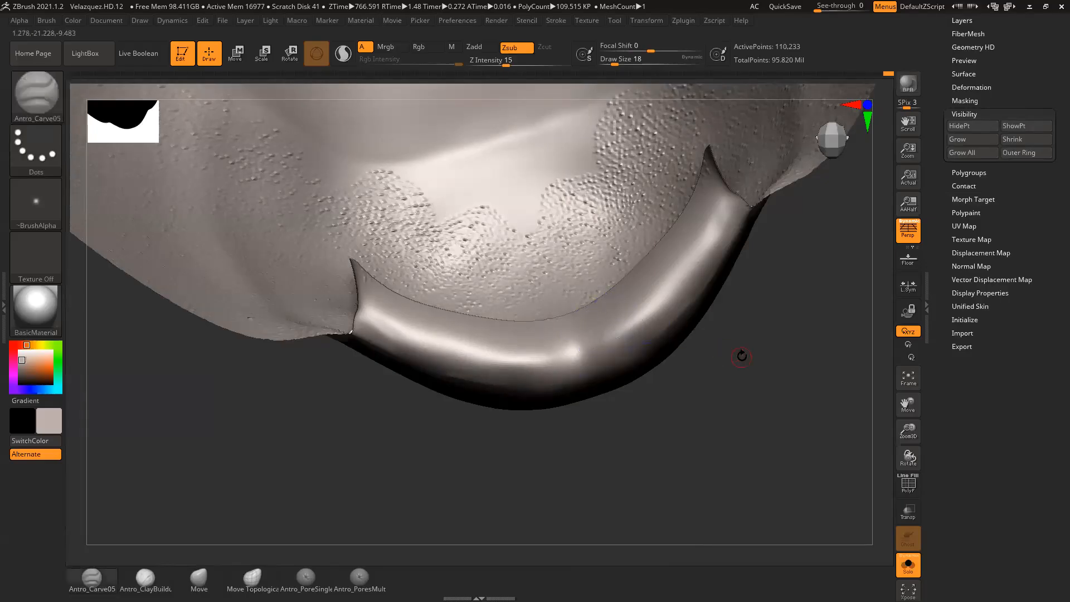
left_click_drag(741, 354, 686, 303)
mouse_move(635, 371)
left_mouse_down()
mouse_move(756, 318)
mouse_move(698, 277)
left_mouse_up()
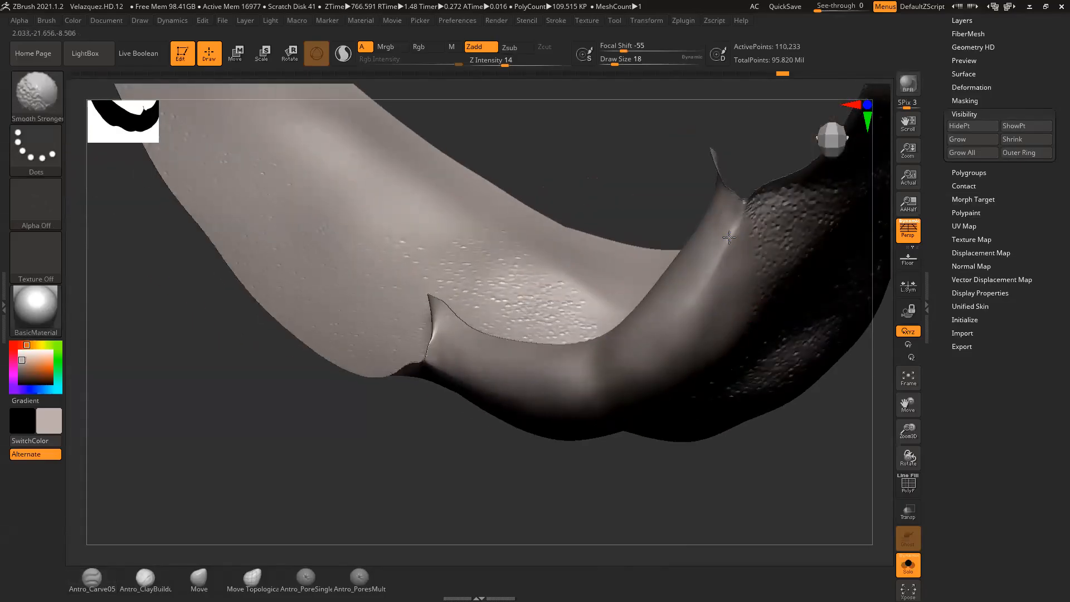
mouse_move(719, 234)
left_mouse_down("shift")
mouse_move(717, 278)
mouse_move(720, 252)
left_mouse_up("shift")
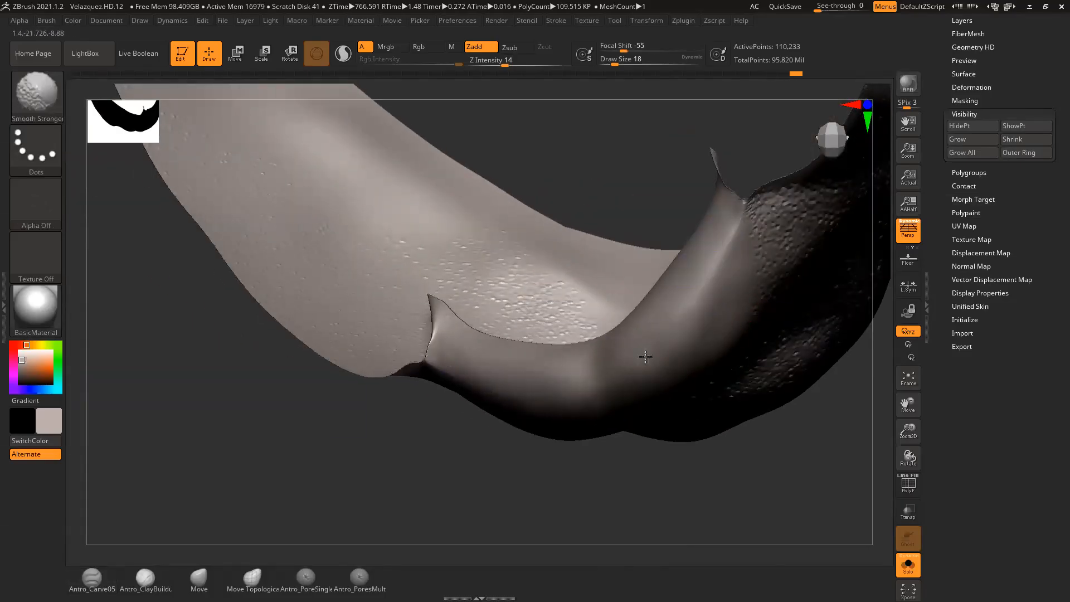
left_click_drag(794, 466, 690, 336)
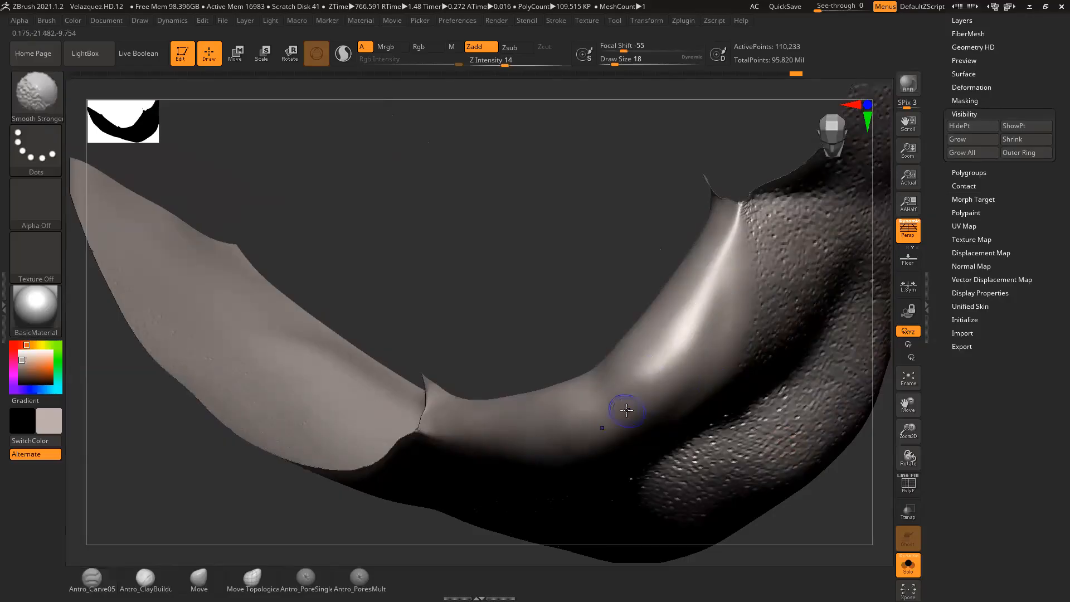
Step: Smooth the front of the lower lip with Draw Size 31
mouse_move(808, 496)
left_mouse_down()
mouse_move(841, 406)
mouse_move(775, 387)
mouse_move(786, 372)
mouse_move(772, 413)
mouse_move(626, 301)
left_mouse_up()
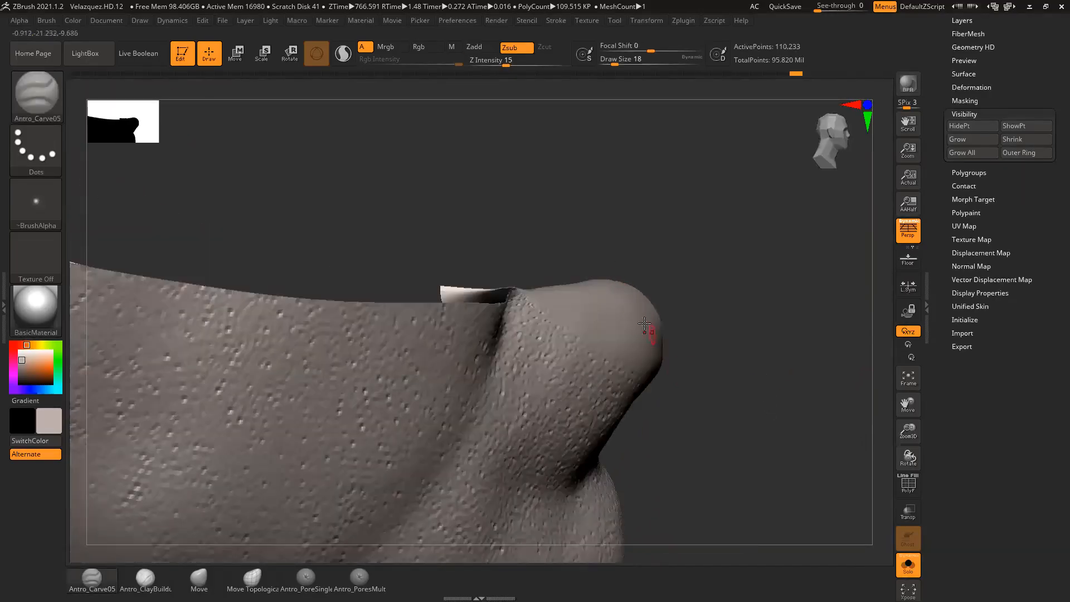
mouse_move(736, 356)
left_mouse_down()
mouse_move(729, 370)
mouse_move(772, 330)
mouse_move(692, 317)
left_mouse_up()
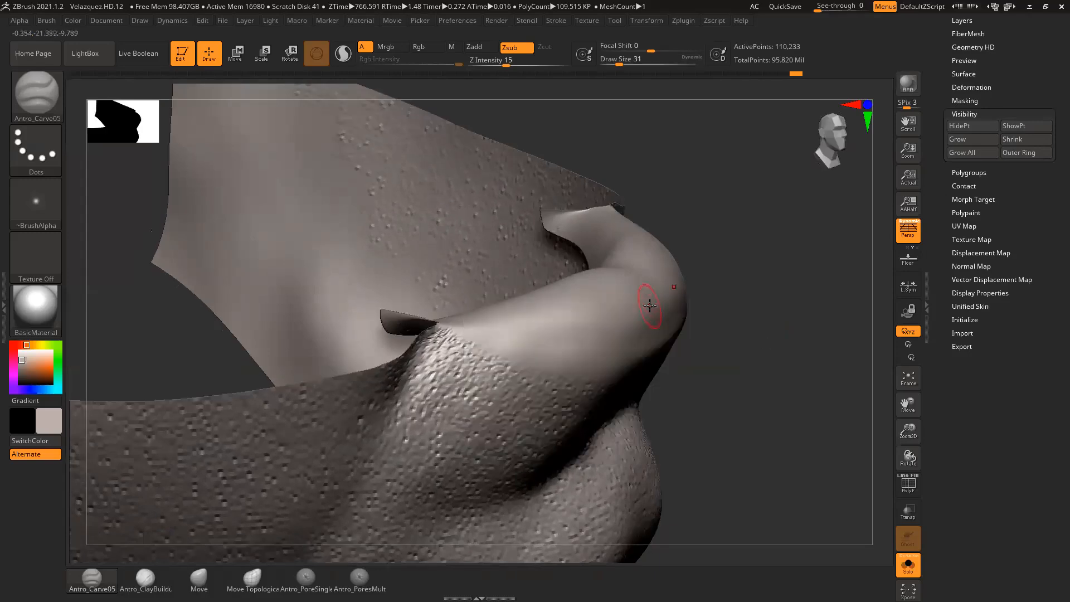
key("shift")
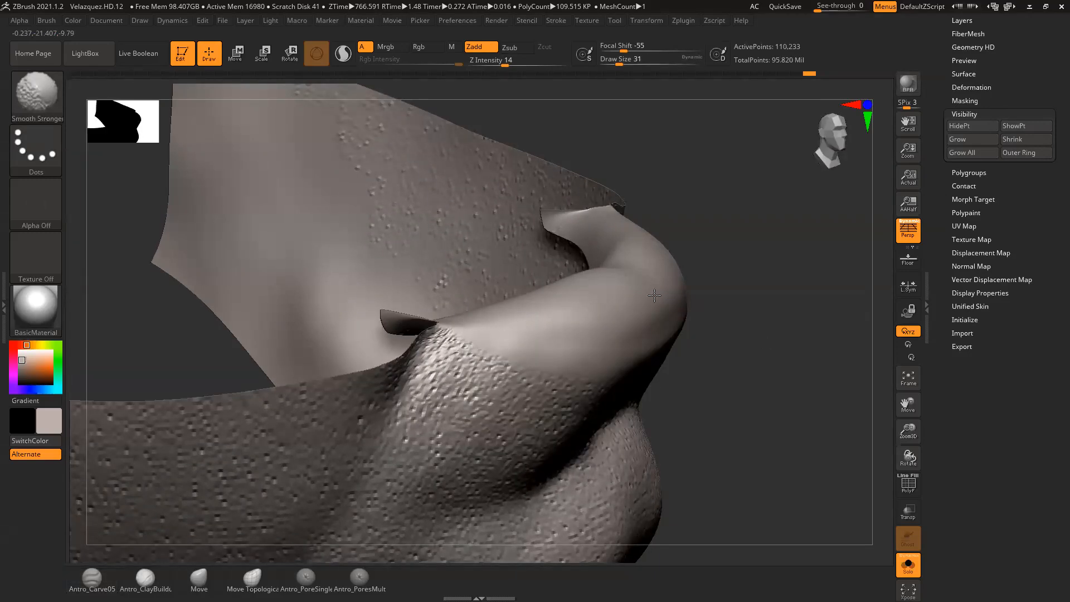
Step: Adjust the lower lip's profile slightly with the Move brush at Draw Size 90
left_click_drag(740, 311, 650, 356)
key("alt")
left_click_drag(765, 348, 695, 227)
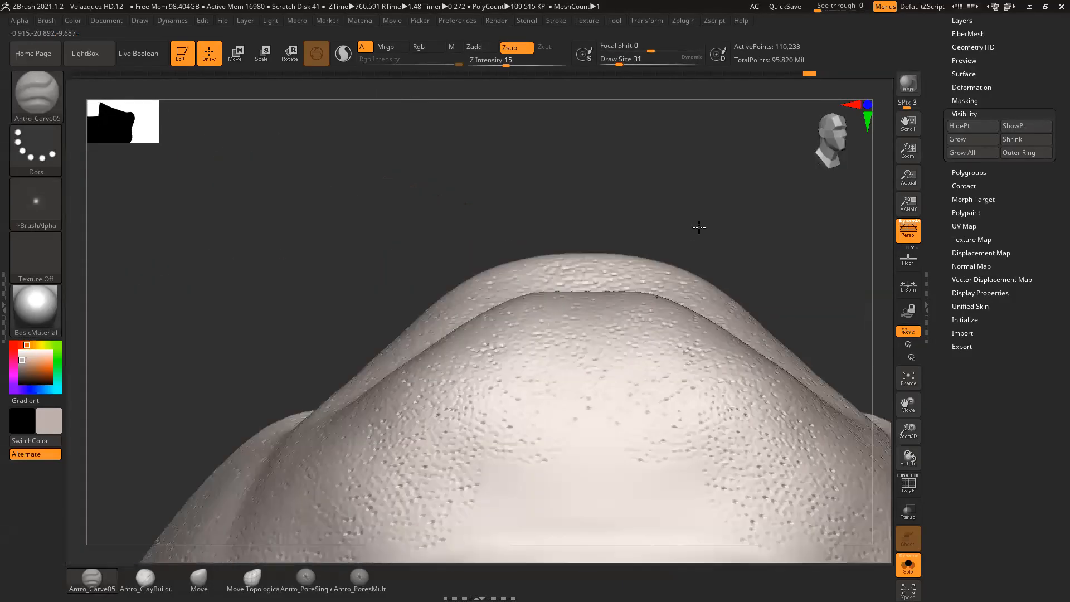
mouse_move(762, 246)
left_mouse_down()
mouse_move(760, 268)
mouse_move(750, 263)
left_mouse_up()
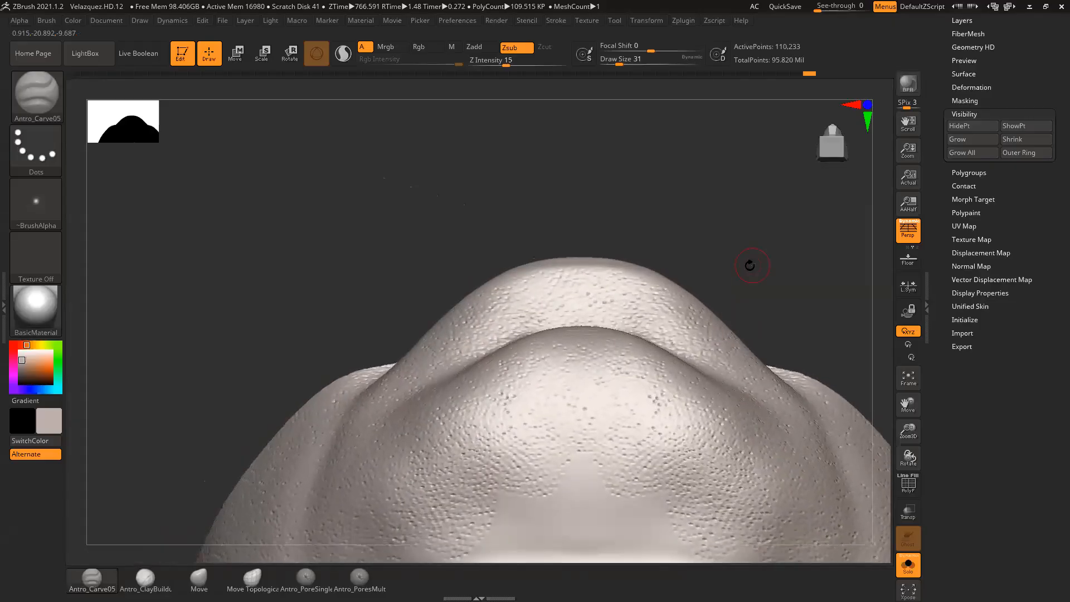
left_click(199, 579)
key("space")
mouse_move(568, 268)
left_mouse_down()
mouse_move(522, 274)
mouse_move(556, 271)
left_mouse_up()
key("space")
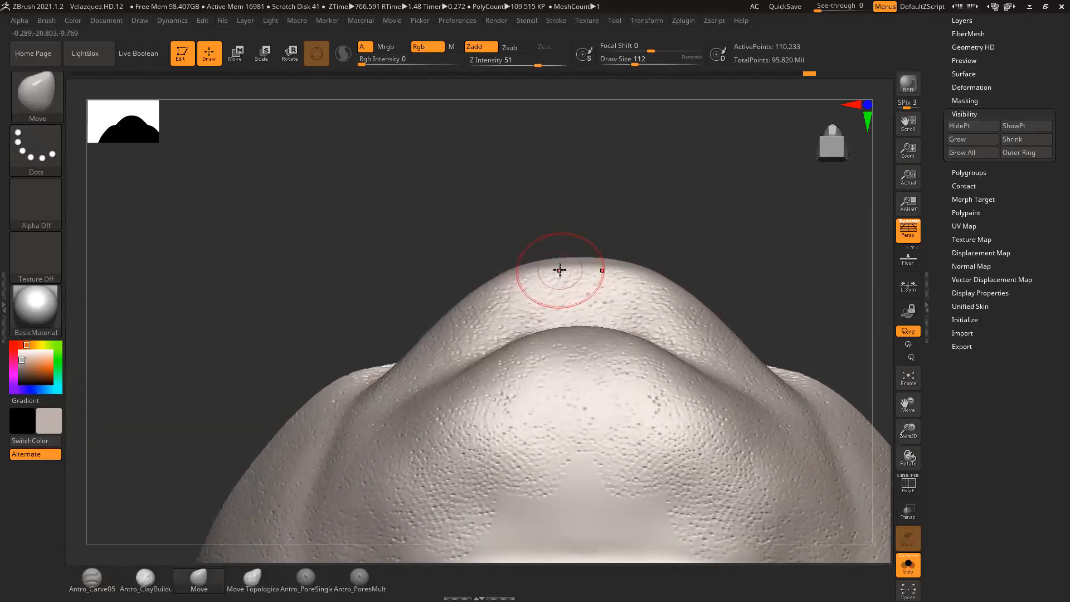
mouse_move(664, 232)
left_mouse_down()
mouse_move(684, 352)
mouse_move(805, 332)
mouse_move(776, 336)
mouse_move(758, 382)
mouse_move(563, 262)
left_mouse_up()
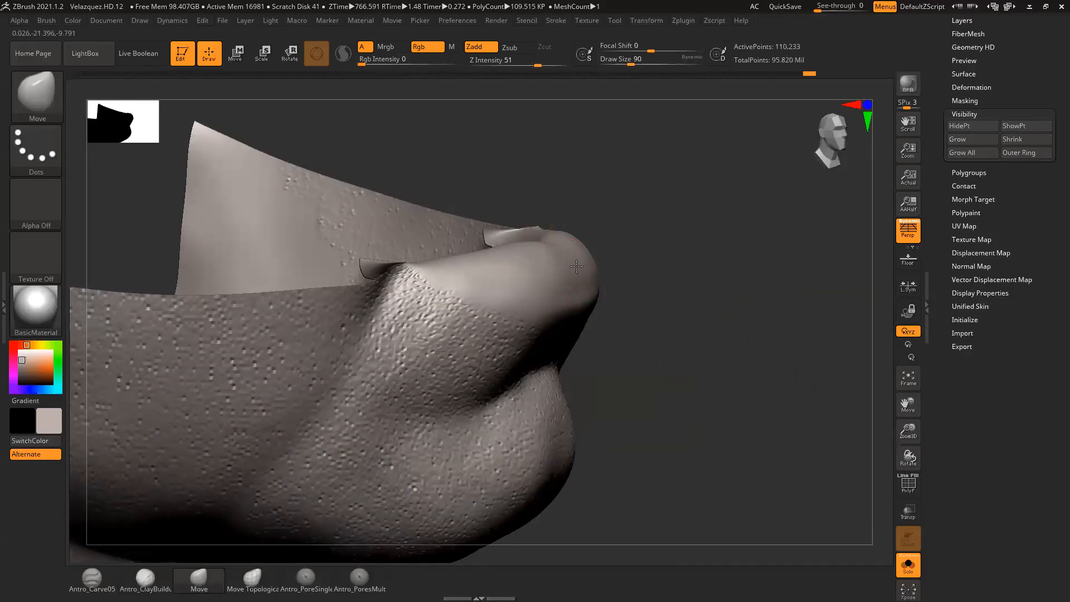
left_click_drag(649, 234, 529, 272)
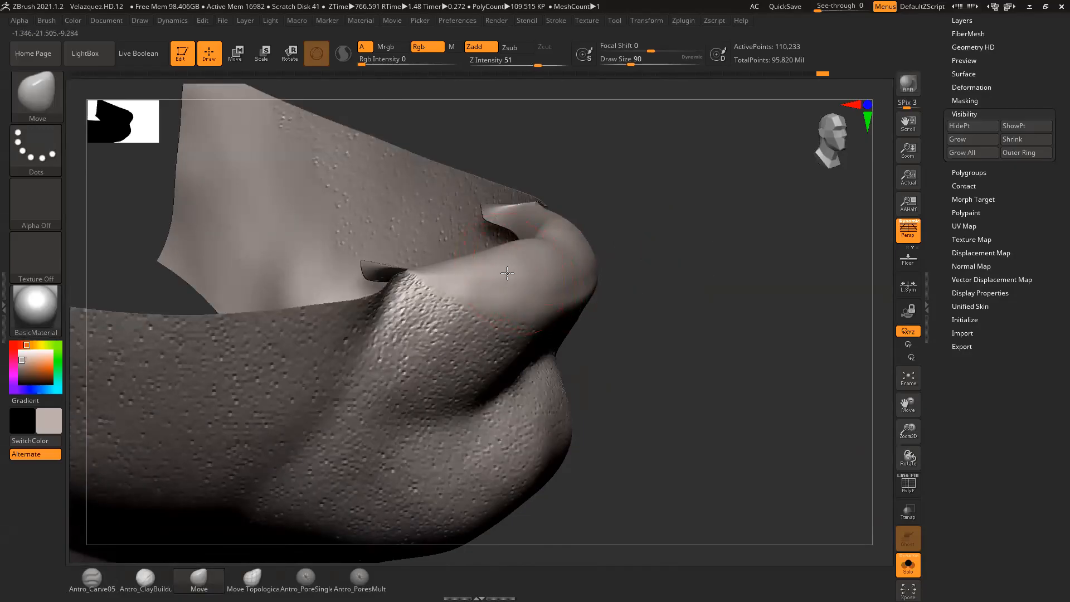
mouse_move(672, 267)
left_mouse_down()
mouse_move(686, 253)
mouse_move(605, 262)
left_mouse_up()
key("s")
left_click(601, 263)
Step: Build up subtle volume on the side of the lower lip with the ClayBuildup brush at Z Intensity 3 and Draw Size 22
mouse_move(666, 280)
left_mouse_down()
mouse_move(719, 312)
mouse_move(685, 496)
mouse_move(749, 509)
left_mouse_up()
left_click_drag(685, 228, 717, 375)
left_click_drag(740, 489, 773, 397, "alt")
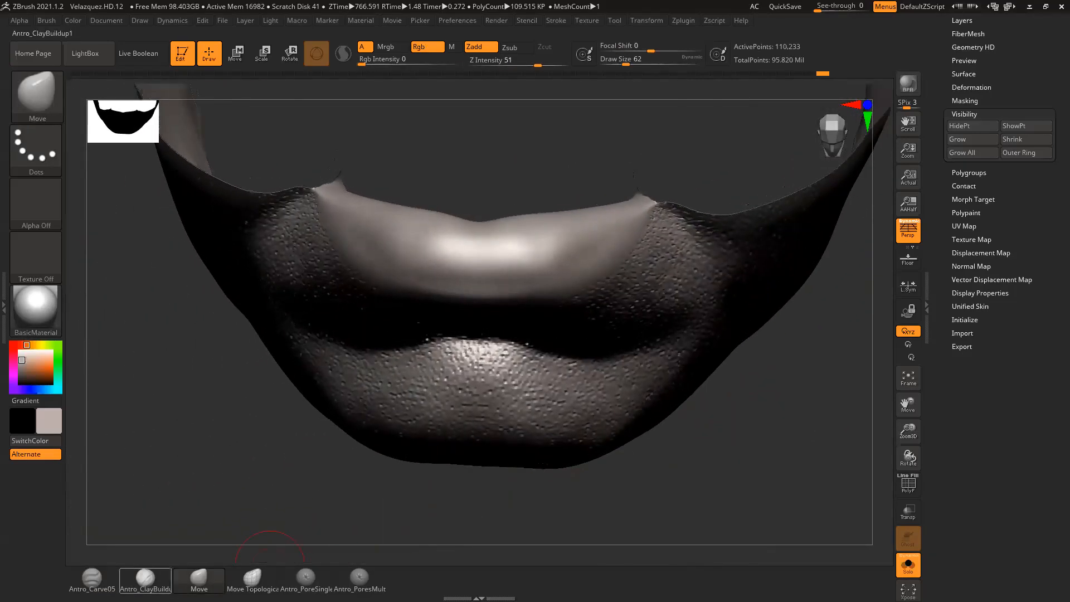
left_click(148, 573)
key("space")
left_click(550, 267)
key("space")
left_click(583, 256)
mouse_move(588, 216)
left_mouse_down()
mouse_move(590, 244)
mouse_move(550, 268)
left_mouse_up()
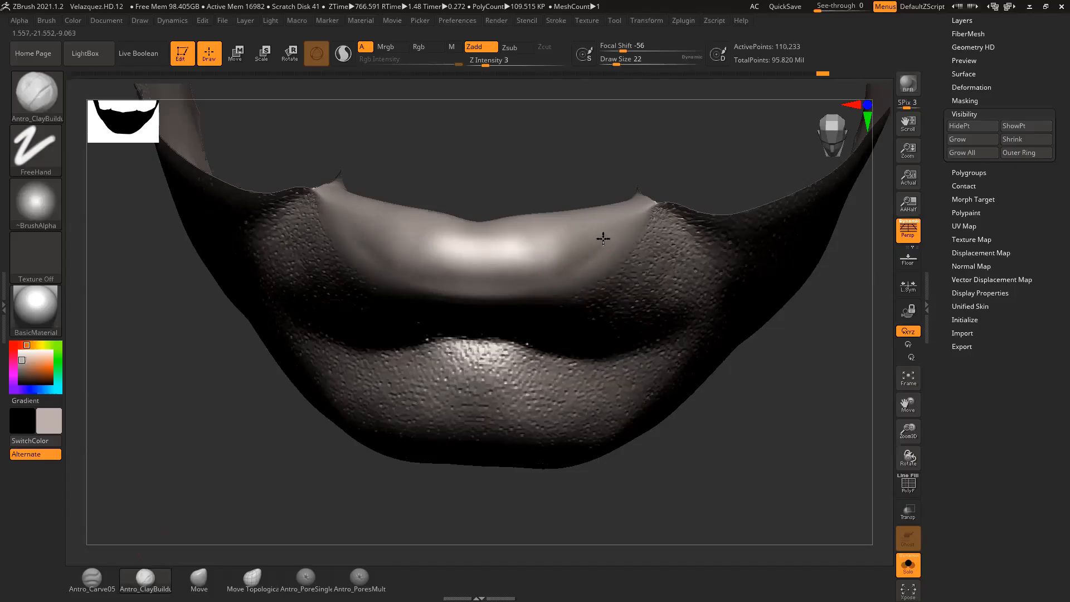
left_click_drag(619, 162, 555, 253)
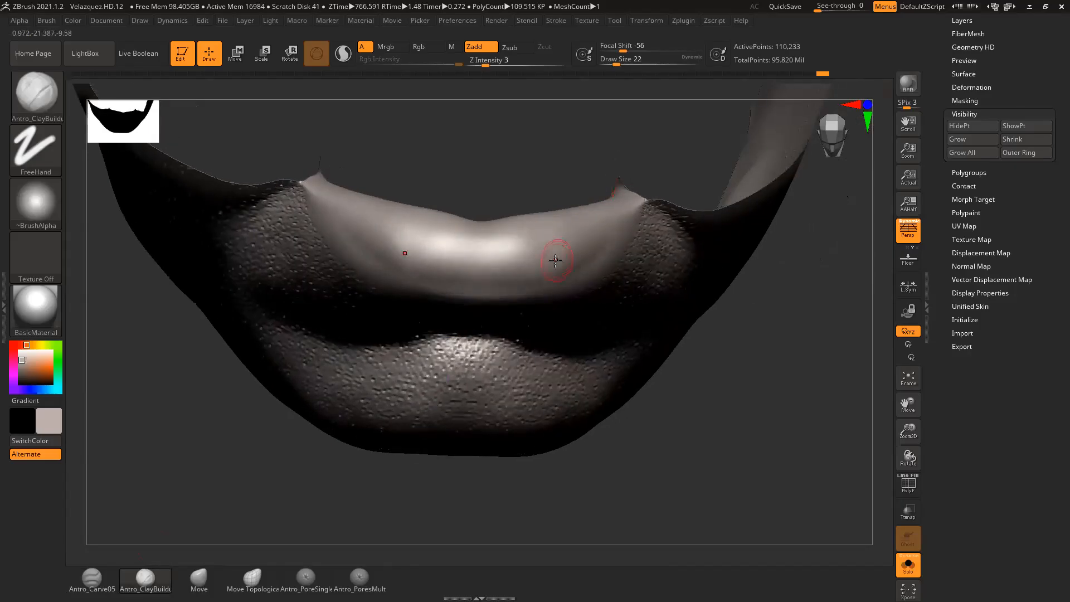
Step: Shape the centre of the lower lip with ClayBuildup at Draw Size 12 and smooth the strokes
left_click_drag(549, 164, 483, 229)
left_click_drag(508, 184, 520, 173)
mouse_move(483, 232)
left_mouse_down()
mouse_move(482, 246)
mouse_move(484, 232)
left_mouse_up()
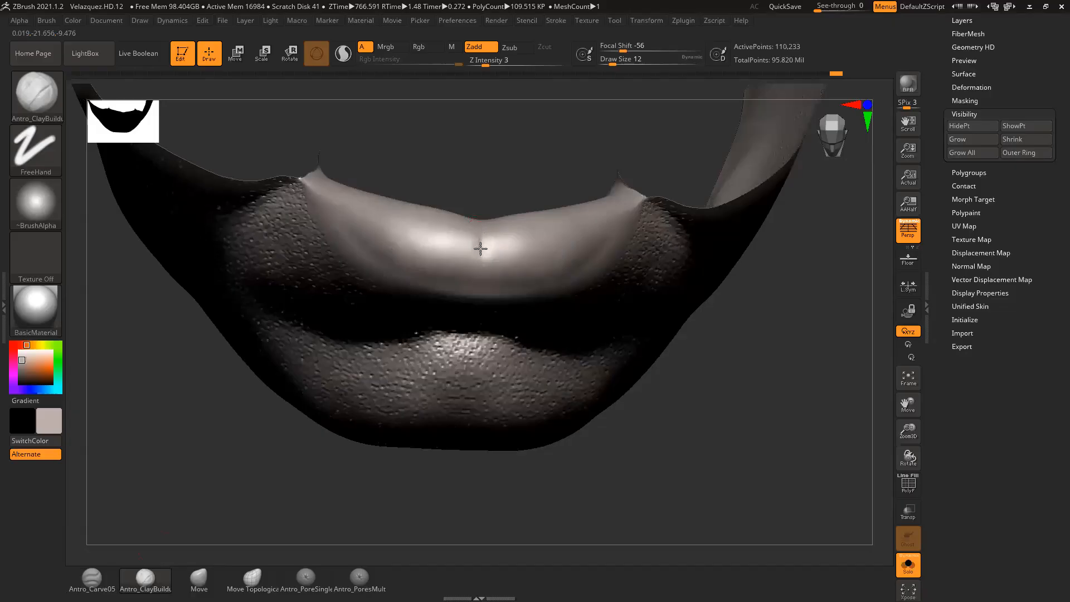
key("shift")
left_click_drag(489, 256, 490, 251, "shift")
Step: Set Draw Size back to 22 and add more soft volume beside the lower lip's centre
mouse_move(516, 185)
left_mouse_down()
mouse_move(520, 162)
mouse_move(547, 160)
mouse_move(552, 187)
left_mouse_up()
key("space")
left_click_drag(531, 263, 533, 260)
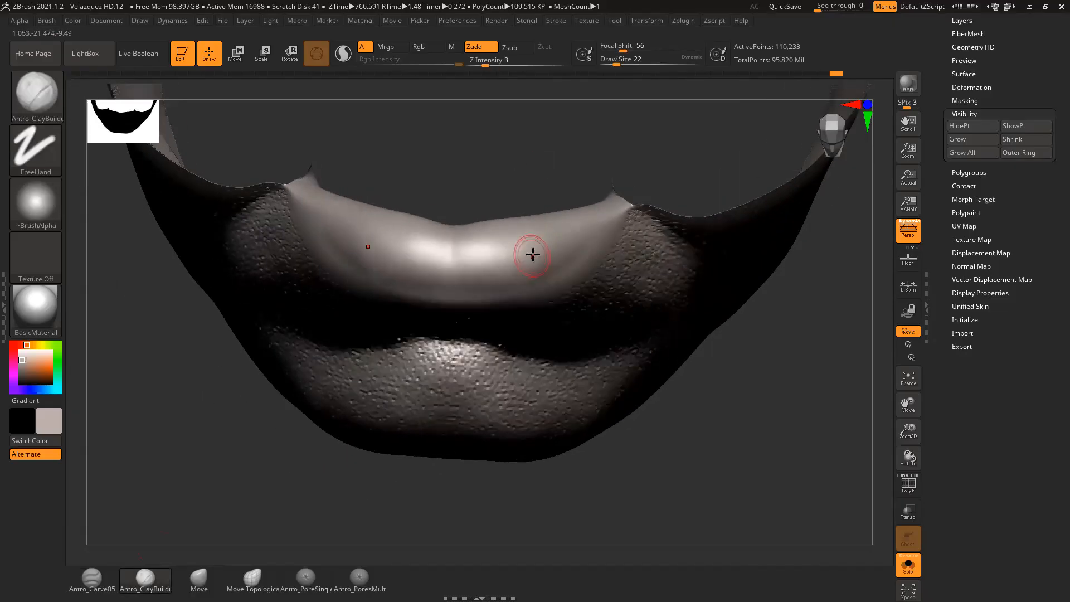
Step: Smooth the lower lip and refine the volume near its lower edge with ClayBuildup at Draw Size 18
key("shift")
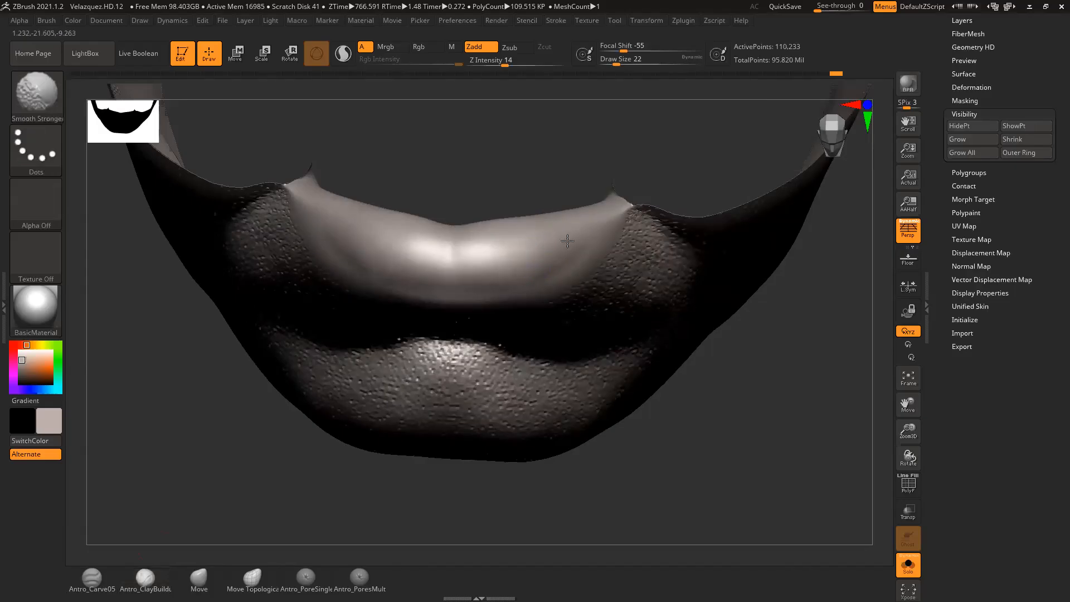
left_click_drag(708, 415, 725, 370)
key("space")
left_click_drag(530, 260, 525, 258)
mouse_move(572, 139)
left_mouse_down()
mouse_move(502, 258)
mouse_move(516, 255)
mouse_move(501, 254)
mouse_move(528, 250)
left_mouse_up()
key("space")
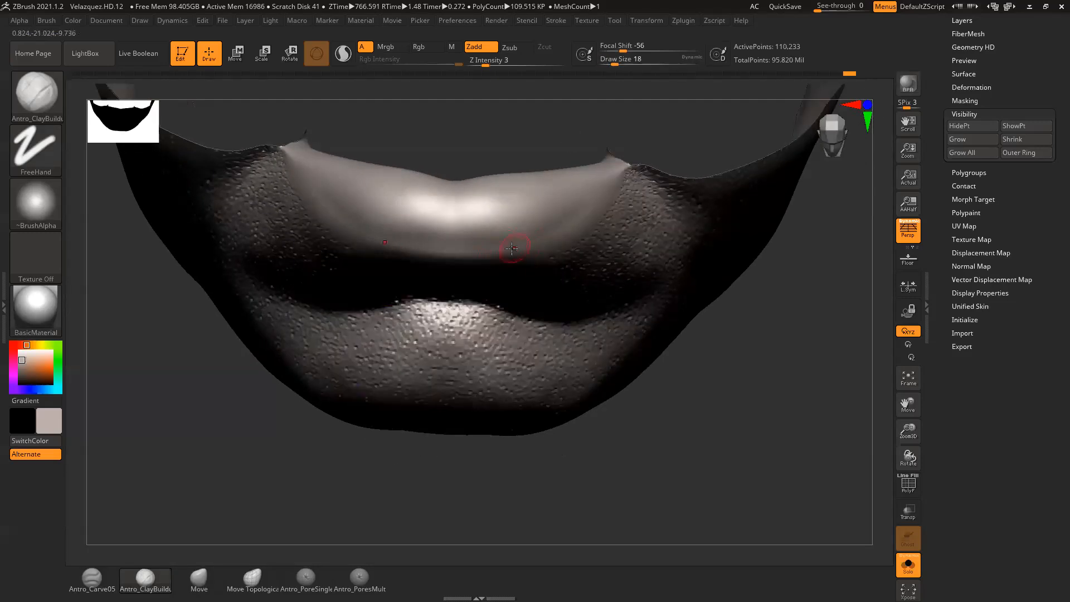
left_click_drag(572, 155, 568, 129)
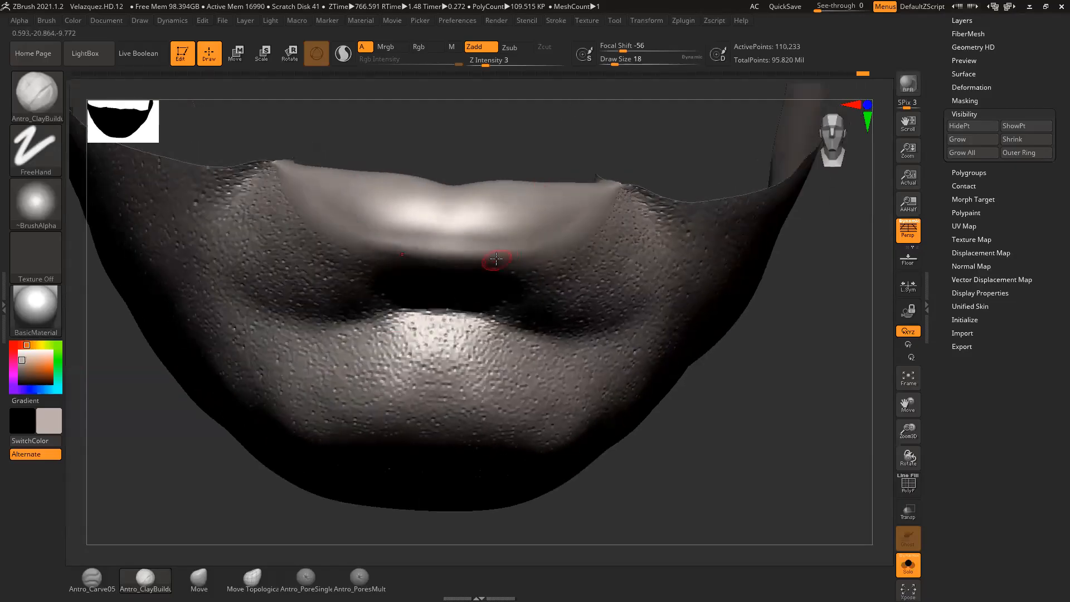
Step: Define the lower border of the lower lip with ClayBuildup strokes at Draw Sizes 8 and 14, and smooth them
key("space")
left_click_drag(508, 256, 494, 255)
left_click_drag(602, 152, 488, 255)
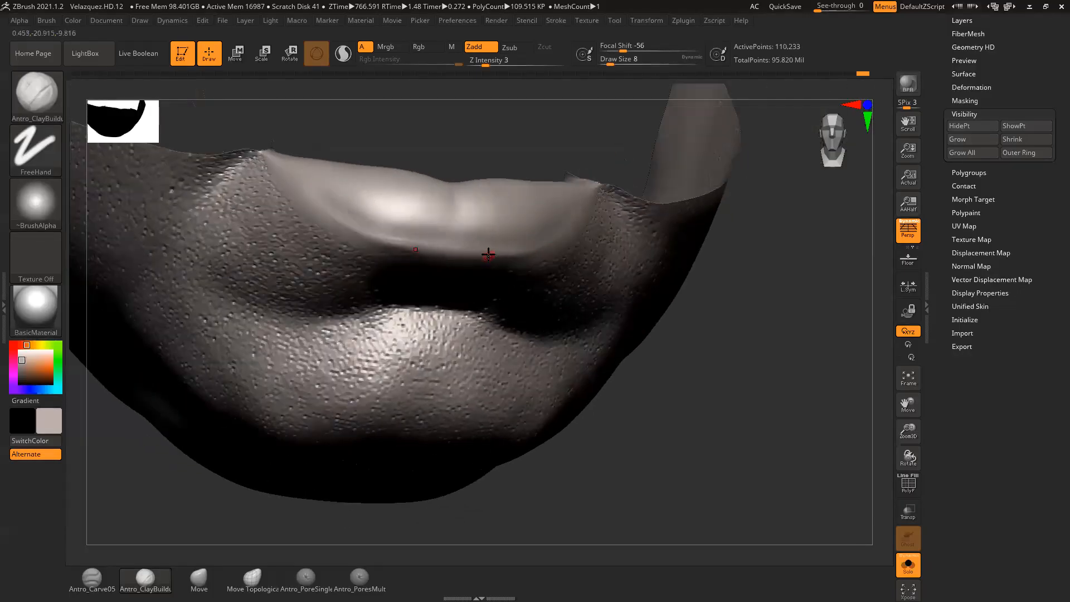
right_click_drag(489, 248, 534, 201)
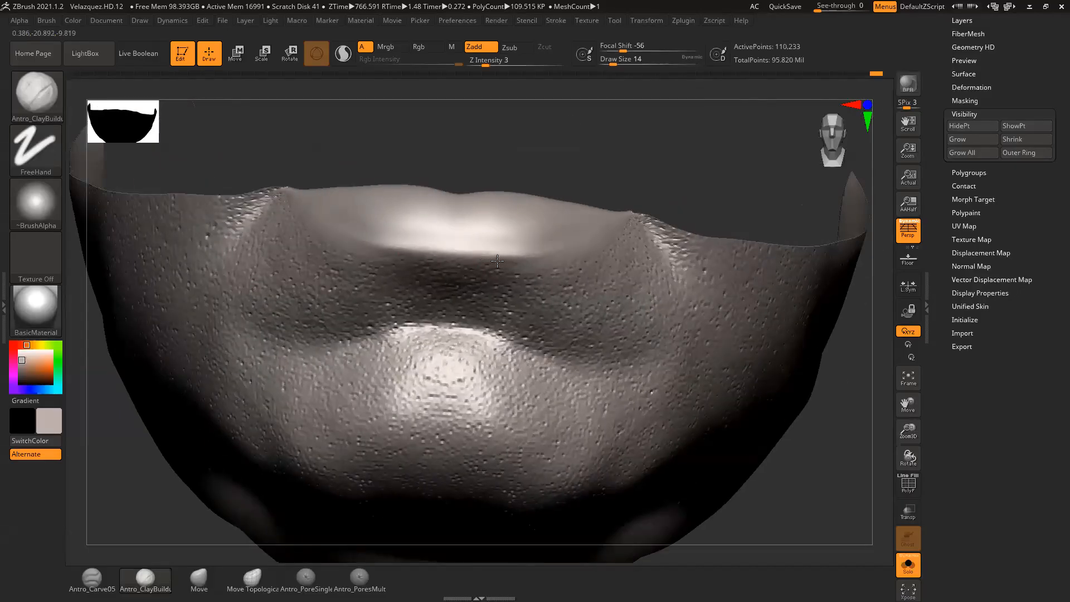
key("shift")
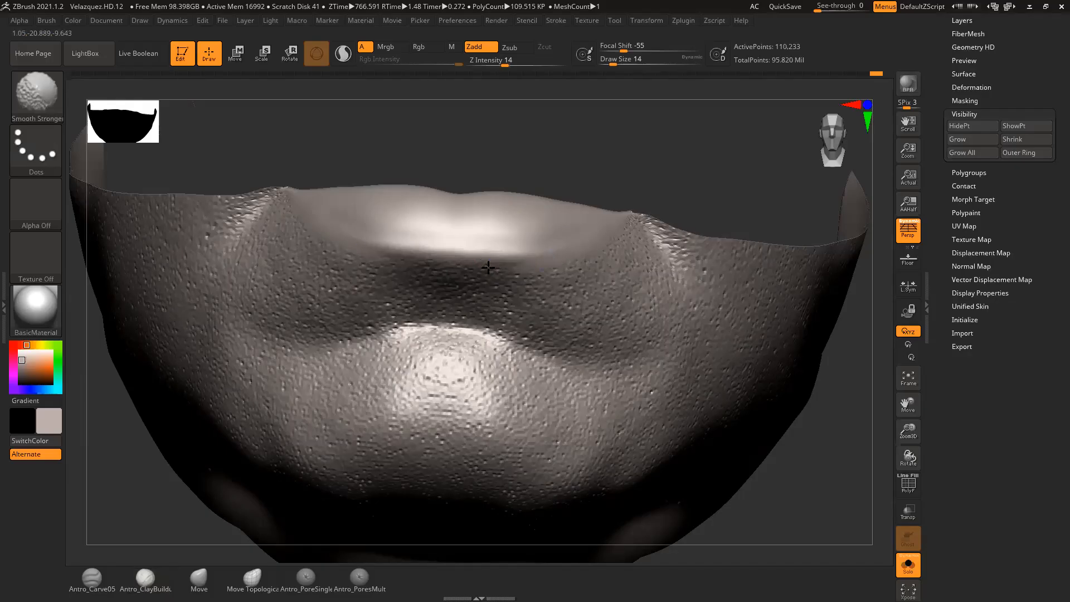
right_click_drag(480, 256, 510, 312)
mouse_move(746, 346)
right_mouse_down()
mouse_move(729, 370)
mouse_move(744, 368)
right_mouse_up()
key("shift")
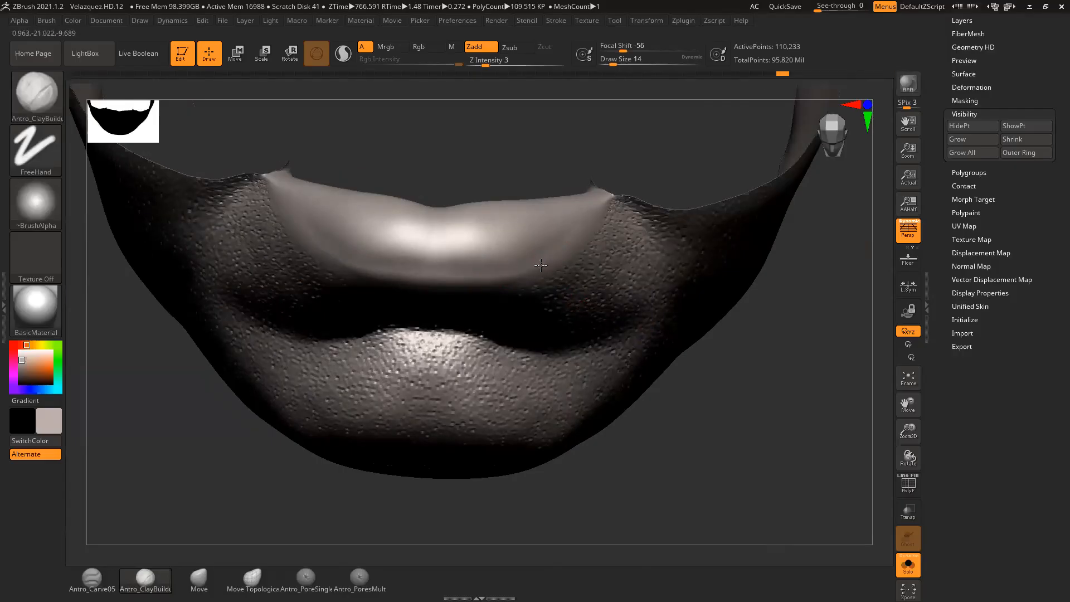
Step: Smooth the centre and both sides of the lower lip's surface with the Smooth Stronger brush at Draw Size 14
key("shift")
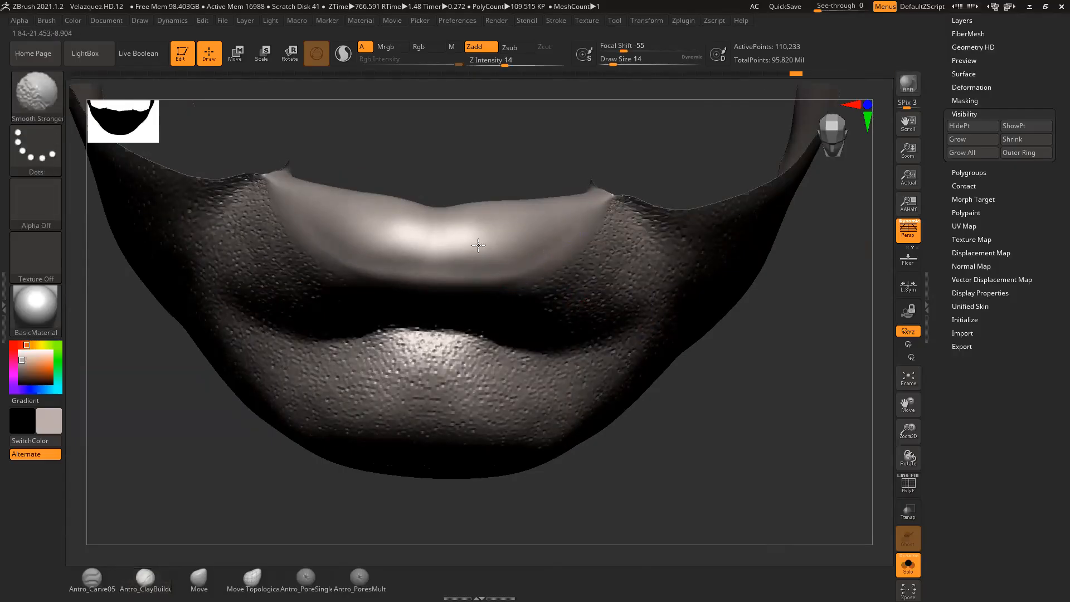
mouse_move(669, 390)
left_mouse_down()
mouse_move(691, 386)
mouse_move(658, 423)
mouse_move(700, 415)
mouse_move(689, 407)
left_mouse_up()
key("shift")
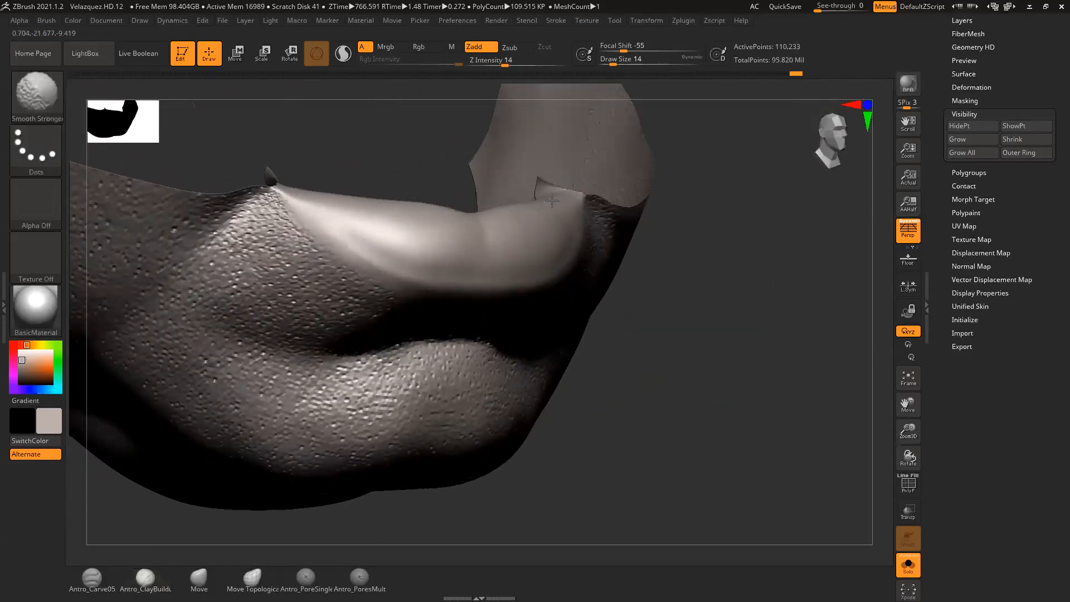
left_click_drag(676, 282, 769, 478)
key("shift")
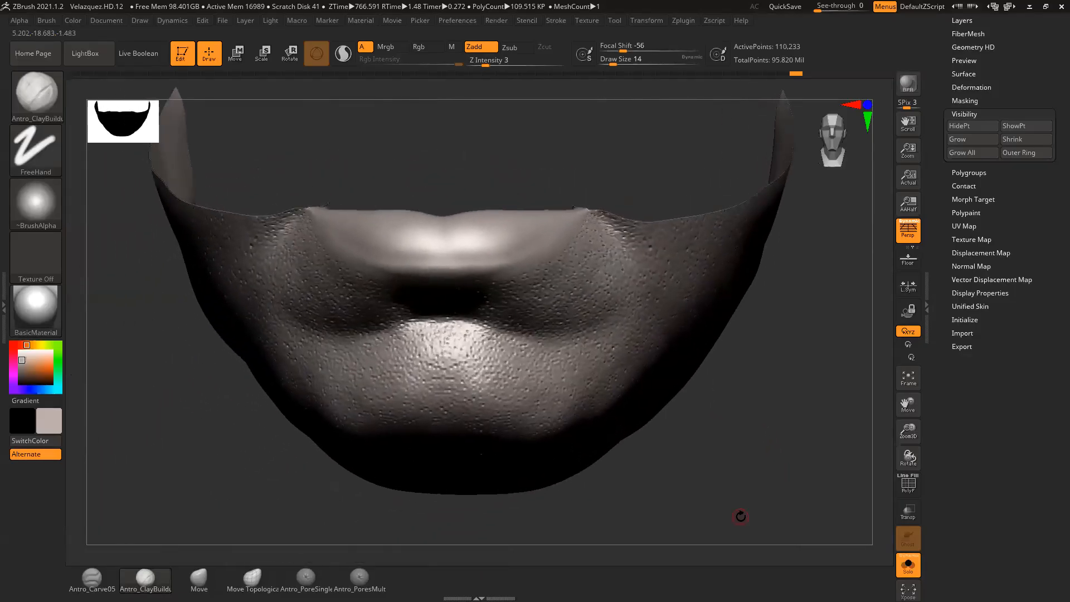
mouse_move(740, 516)
left_mouse_down()
mouse_move(523, 174)
mouse_move(504, 213)
mouse_move(540, 201)
left_mouse_up()
key("shift")
left_click_drag(508, 250, 513, 258, "shift")
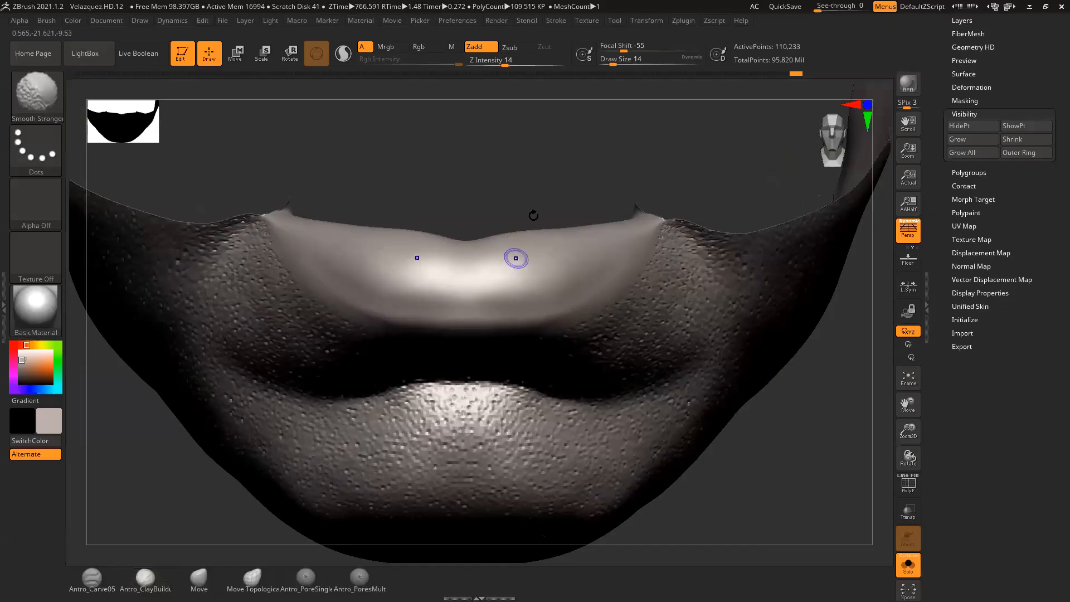
left_click_drag(533, 215, 502, 239)
left_click_drag(433, 259, 369, 252, "shift")
left_click_drag(495, 170, 507, 201)
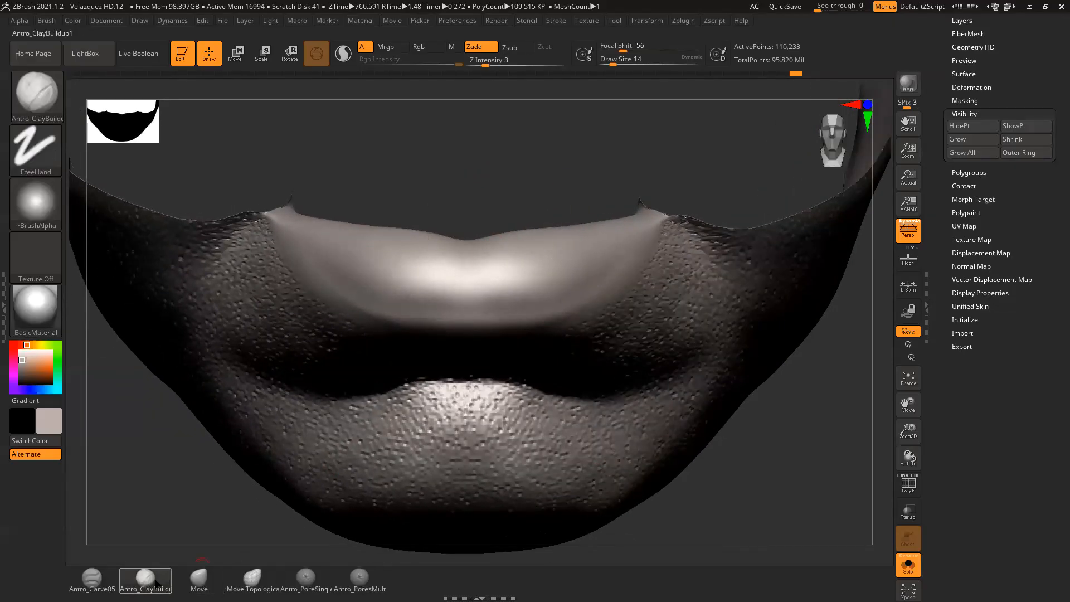
Step: Switch to the Antro_Carve05 brush and set Draw Size to 17 and Z Intensity to 10
left_click(92, 578)
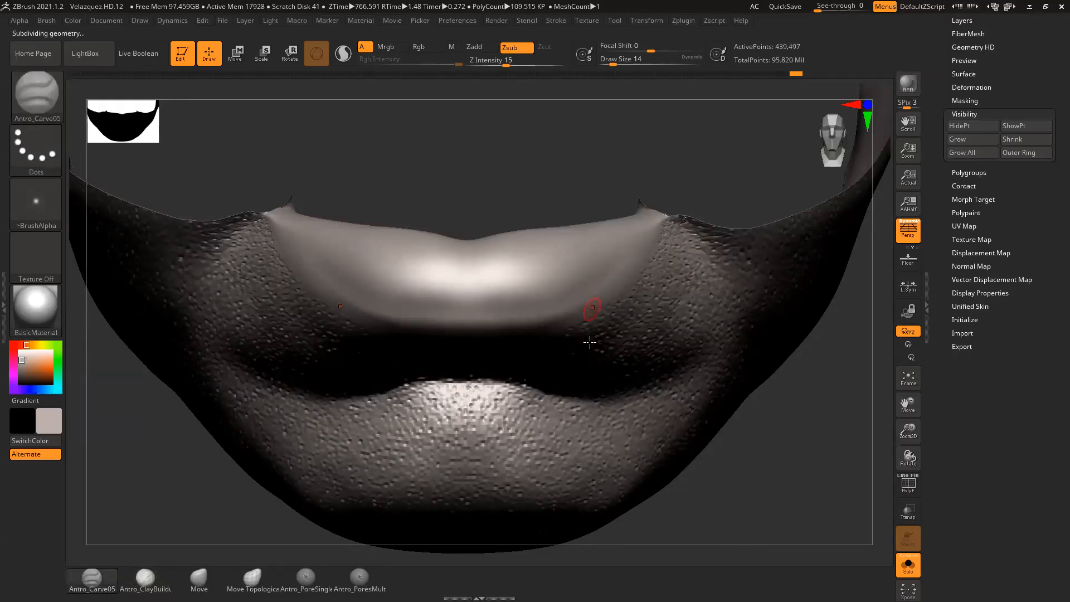
key("d")
key("shift+d")
key("shift+d")
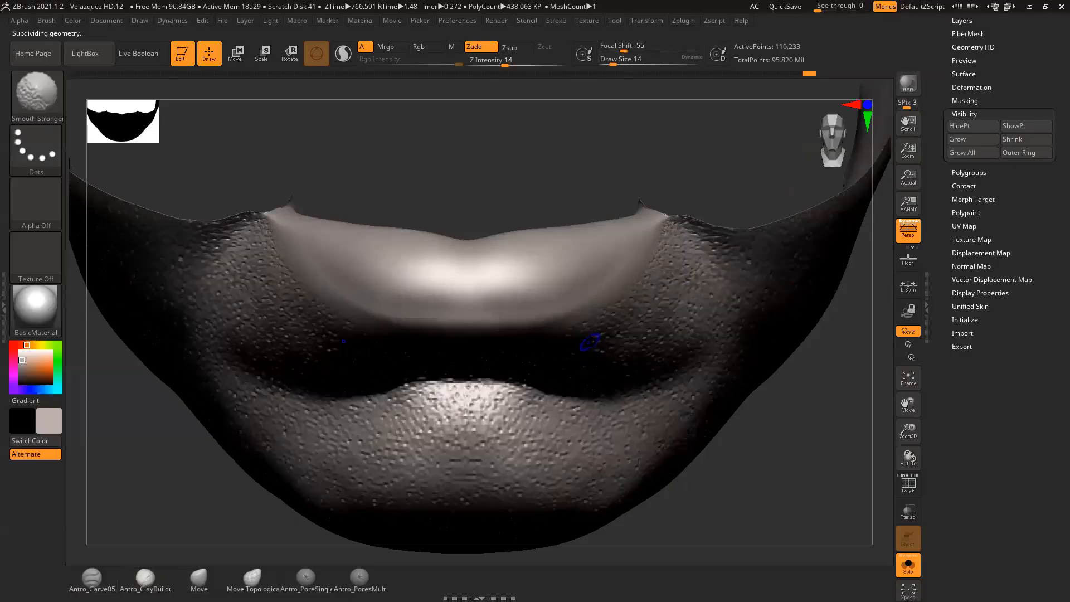
mouse_move(566, 184)
left_mouse_down("alt")
mouse_move(604, 177)
mouse_move(602, 198)
left_mouse_up("alt")
key("space")
left_click_drag(554, 229, 541, 233)
key("space")
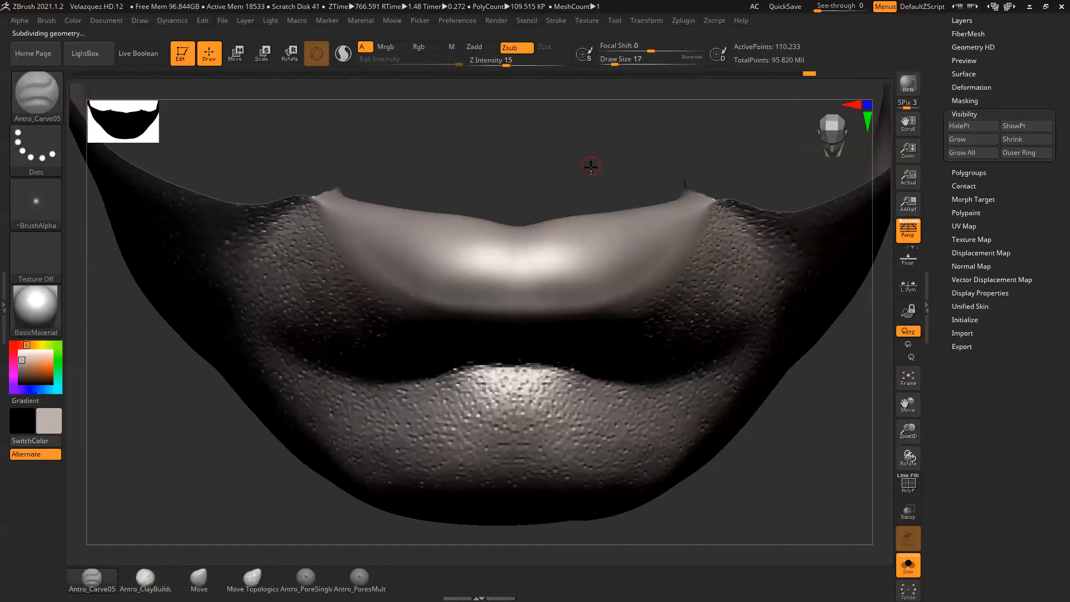
left_click_drag(590, 166, 587, 183)
key("space")
left_click_drag(526, 239, 527, 239)
left_click_drag(506, 64, 502, 64)
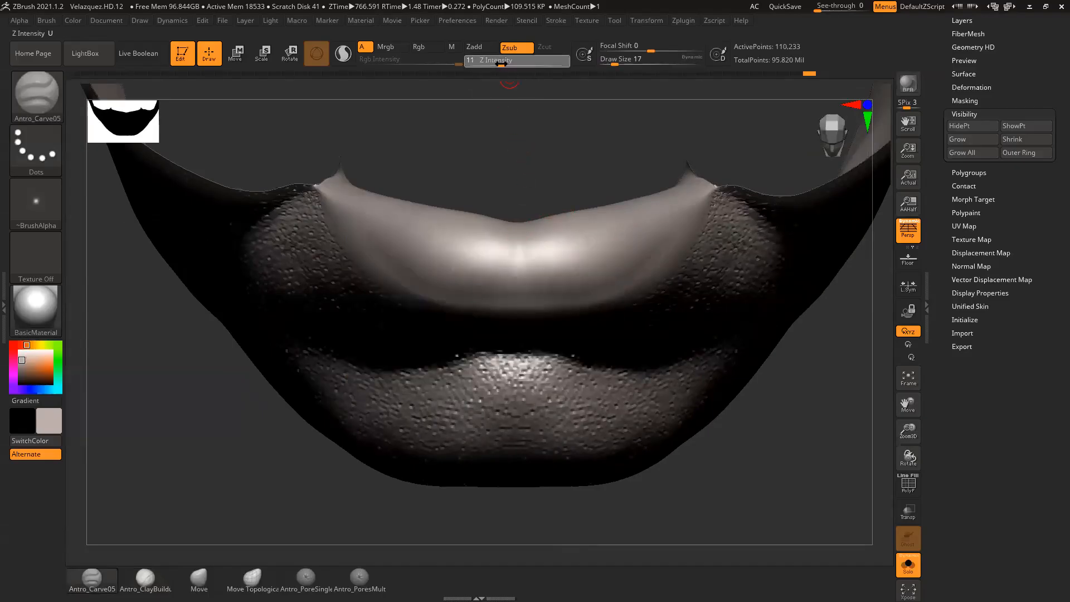
left_click_drag(527, 115, 569, 139)
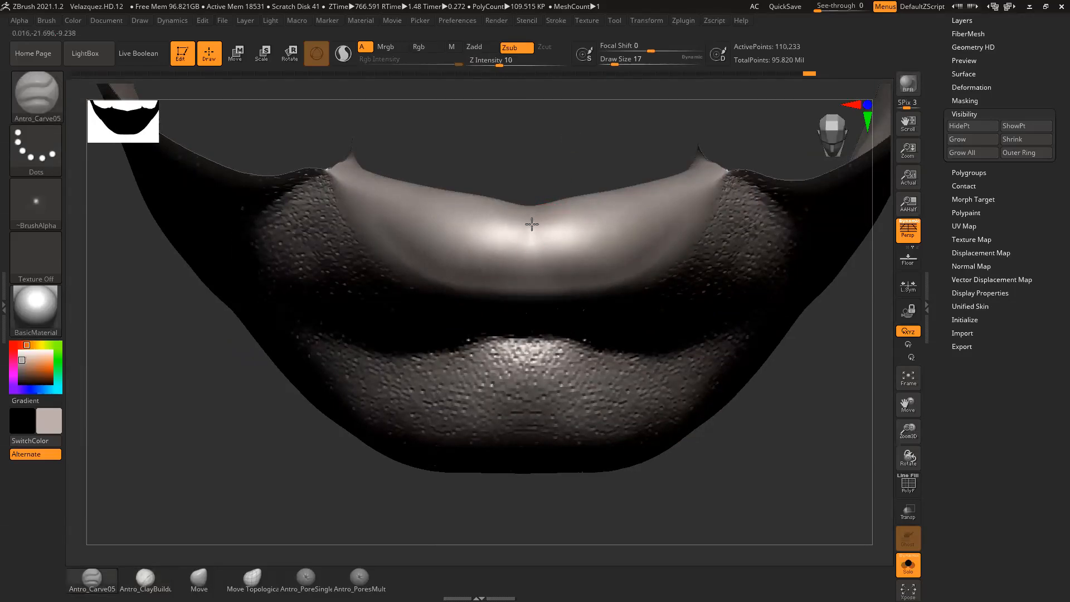
left_click_drag(559, 128, 545, 201)
left_click_drag(566, 143, 533, 193)
mouse_move(589, 162)
left_mouse_down()
mouse_move(575, 212)
mouse_move(542, 176)
left_mouse_up()
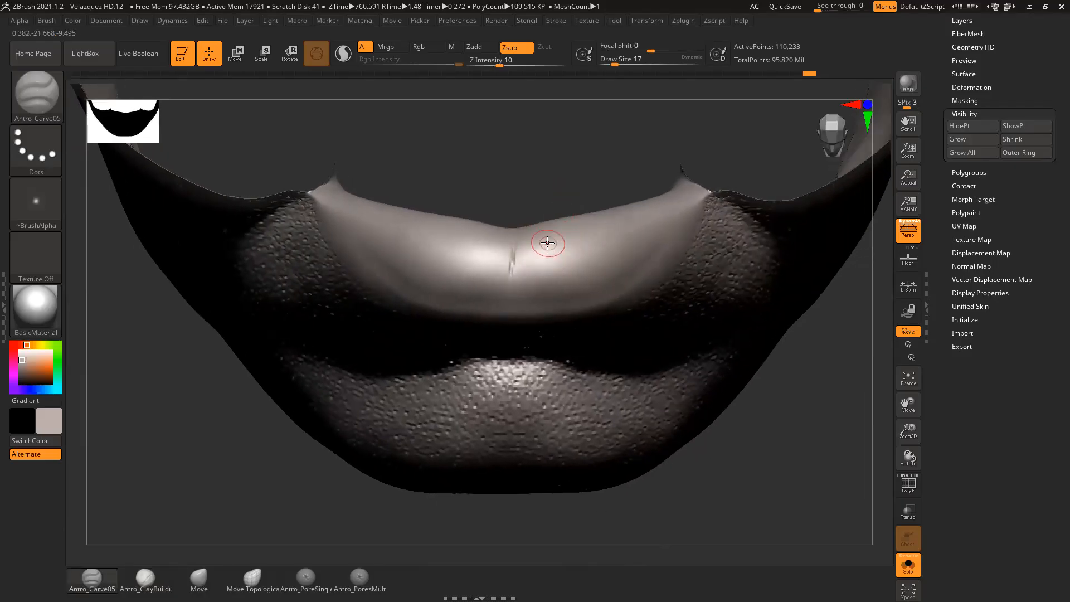
key("ctrl+z")
Step: Carve thin vertical creases with Antro_Carve05 at the lower lip's centre and across the half to its right
left_click_drag(573, 169, 528, 145, "alt")
left_click_drag(544, 146, 539, 121)
left_click_drag(499, 217, 509, 234)
left_click_drag(534, 157, 500, 286)
mouse_move(513, 187)
left_mouse_down()
mouse_move(516, 139)
mouse_move(506, 178)
mouse_move(522, 186)
left_mouse_up()
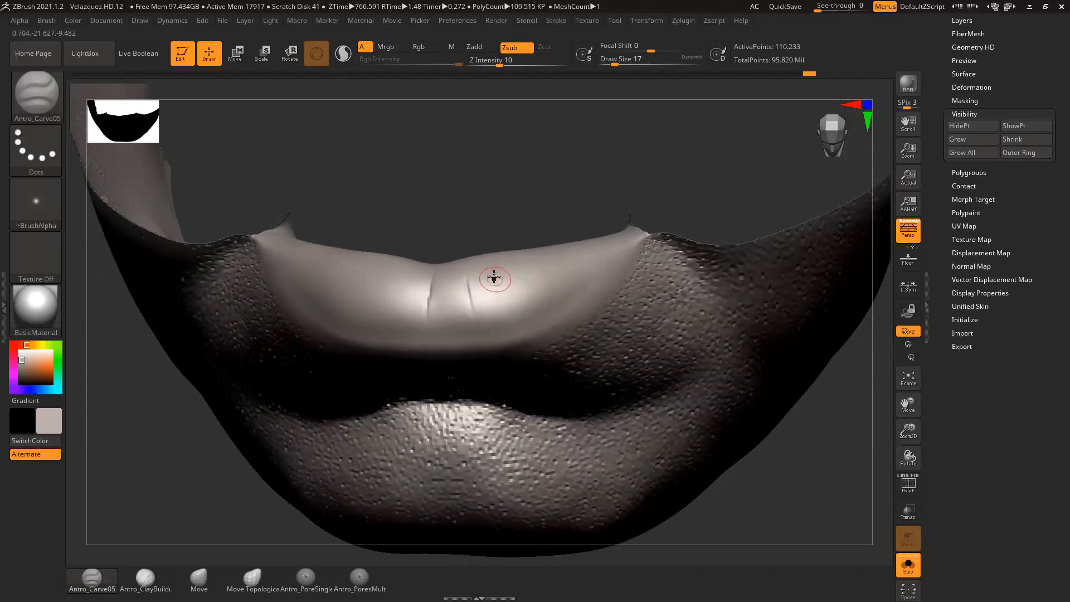
left_click_drag(499, 295, 501, 305)
mouse_move(513, 196)
left_mouse_down()
mouse_move(547, 160)
mouse_move(528, 134)
mouse_move(509, 220)
mouse_move(514, 160)
mouse_move(494, 179)
left_mouse_up()
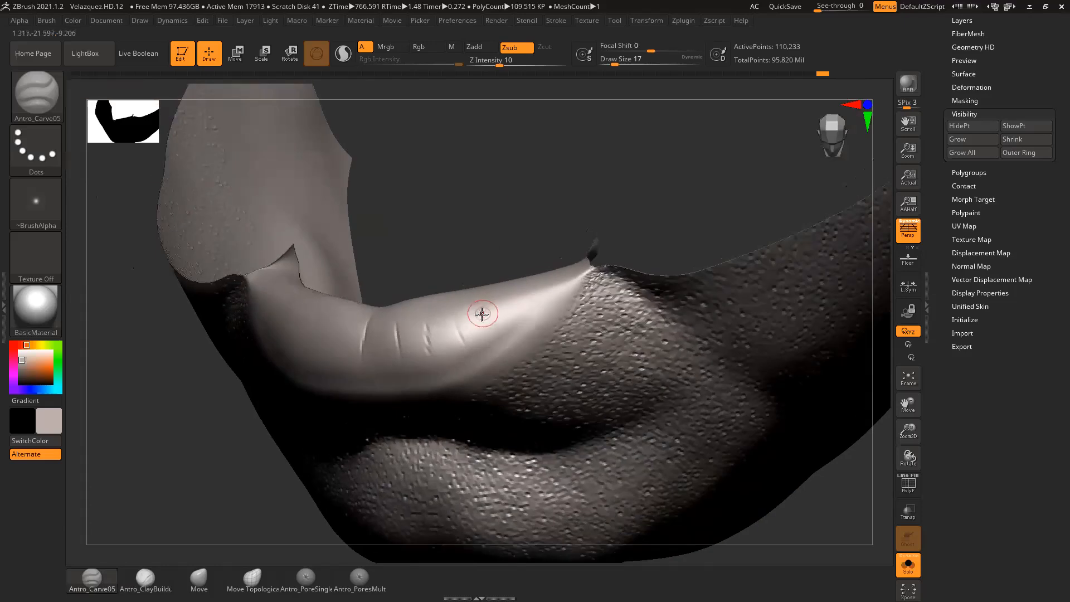
Step: Continue the row of short, slanted creases outward to the right corner of the lower lip
left_click_drag(501, 222, 513, 303)
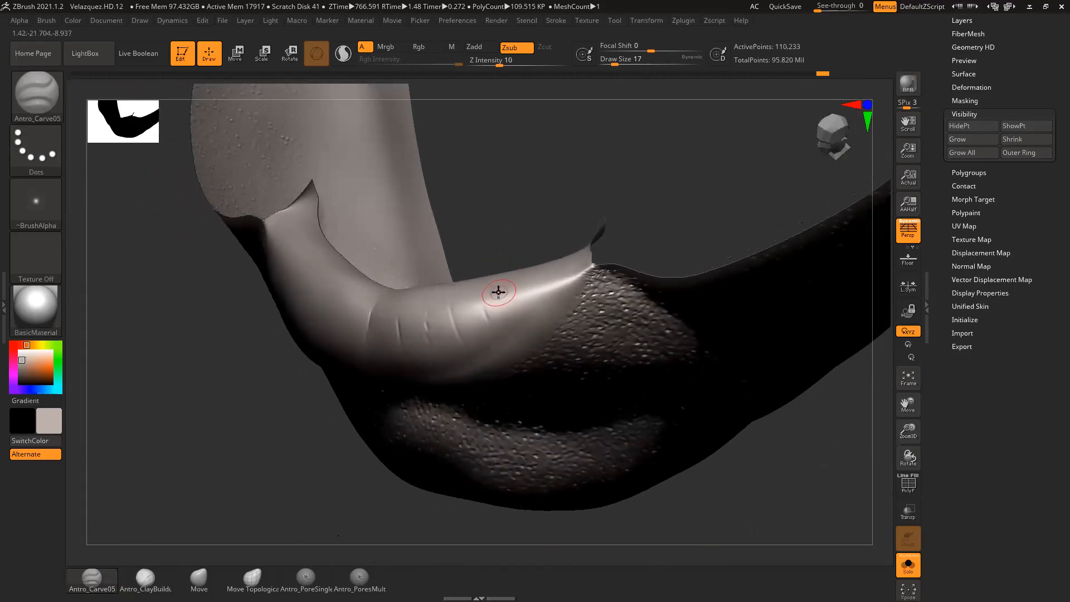
mouse_move(516, 226)
left_mouse_down()
mouse_move(521, 203)
mouse_move(528, 208)
left_mouse_up()
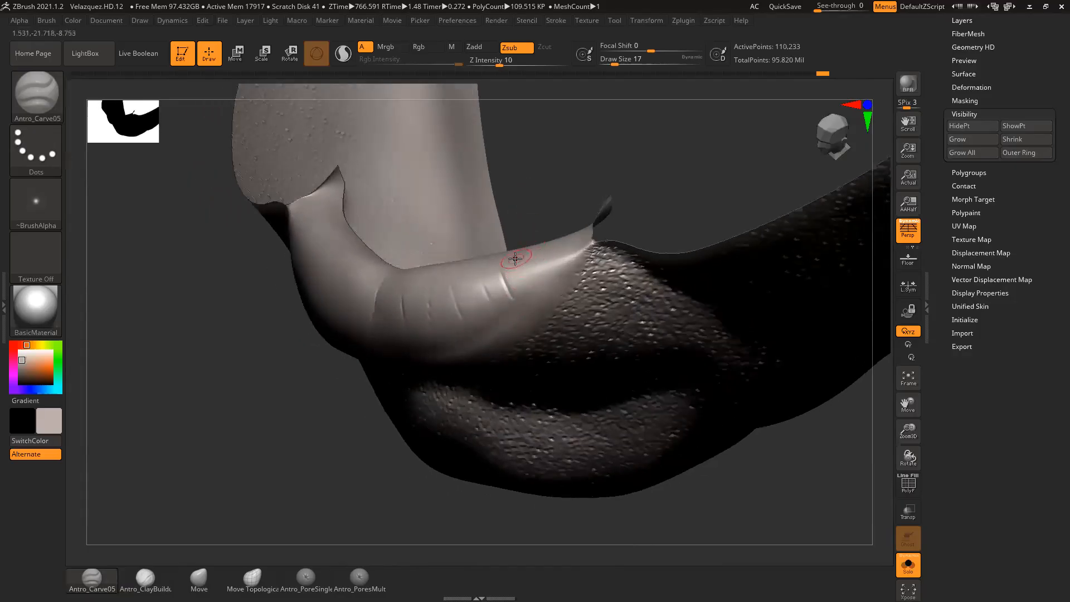
left_click_drag(530, 207, 528, 266)
mouse_move(544, 214)
left_mouse_down()
mouse_move(560, 214)
mouse_move(536, 257)
left_mouse_up()
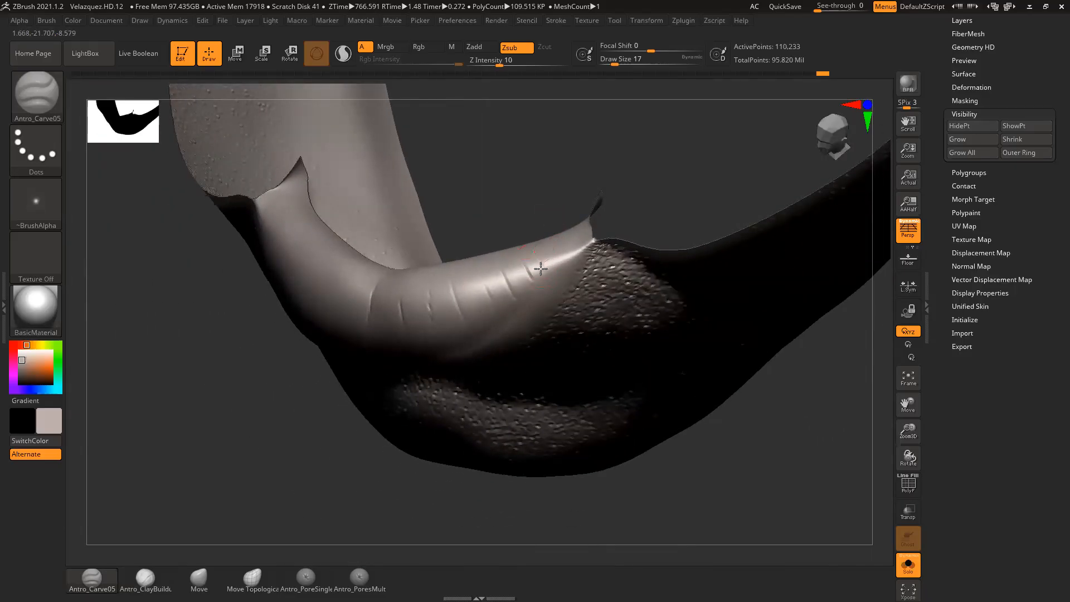
mouse_move(575, 189)
left_mouse_down()
mouse_move(583, 146)
mouse_move(628, 141)
mouse_move(600, 149)
mouse_move(623, 153)
mouse_move(565, 250)
left_mouse_up()
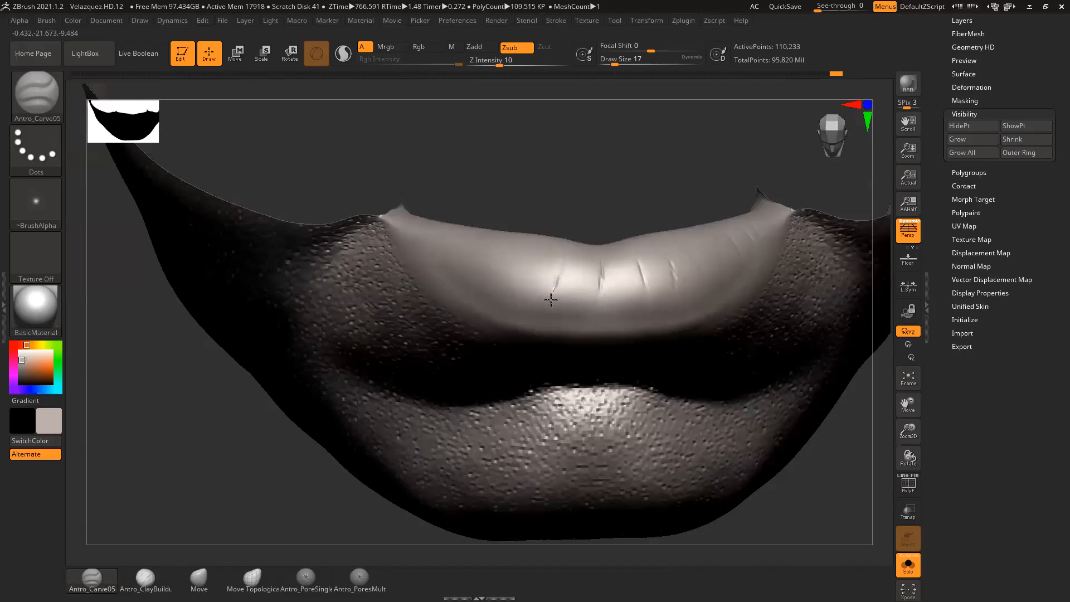
Step: Carve vertical creases on the lower lip just left of its centre and soften the outermost one
mouse_move(630, 191)
left_mouse_down()
mouse_move(630, 169)
mouse_move(652, 149)
mouse_move(626, 146)
mouse_move(612, 203)
left_mouse_up()
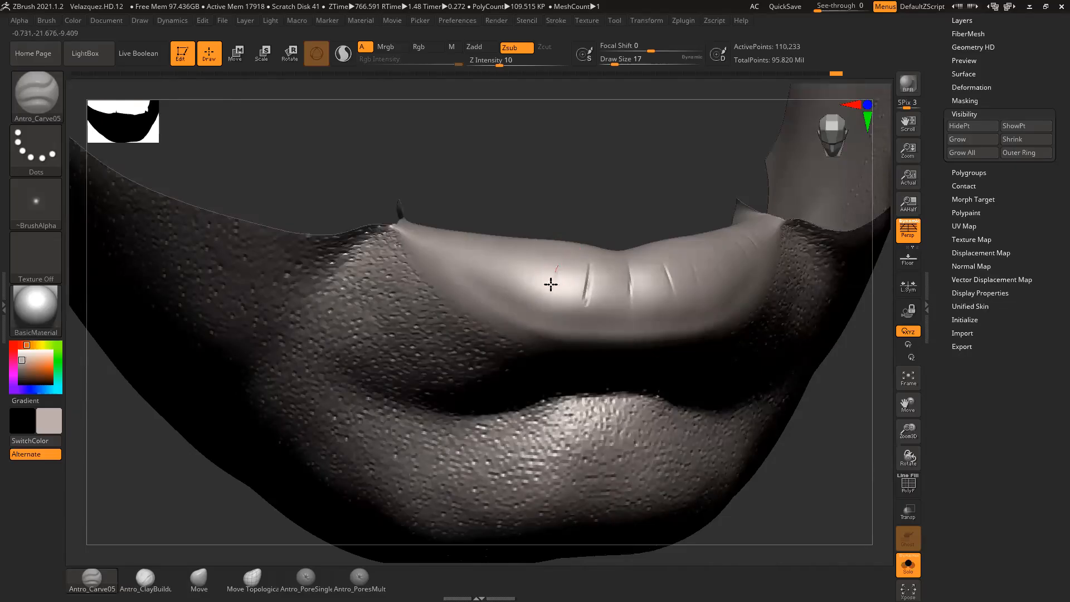
left_click_drag(530, 251, 527, 310)
mouse_move(629, 182)
left_mouse_down()
mouse_move(602, 184)
mouse_move(585, 211)
left_mouse_up()
left_click_drag(546, 268, 552, 296)
left_click_drag(551, 287, 551, 240, "shift")
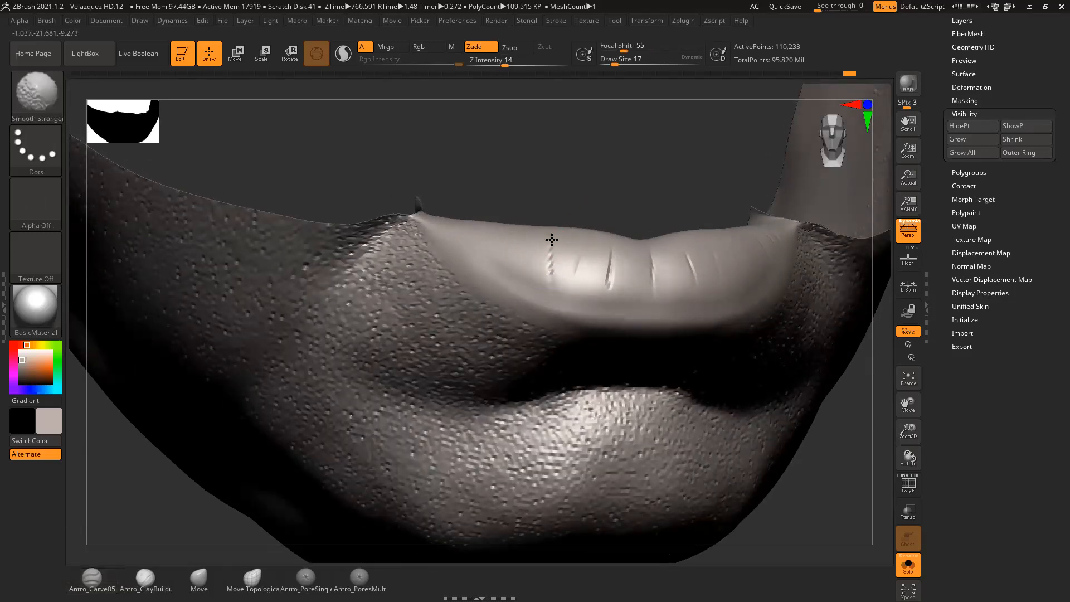
Step: Extend the slanted creases toward the left corner of the lower lip with the Antro_Carve05 brush
left_click_drag(595, 194, 590, 226)
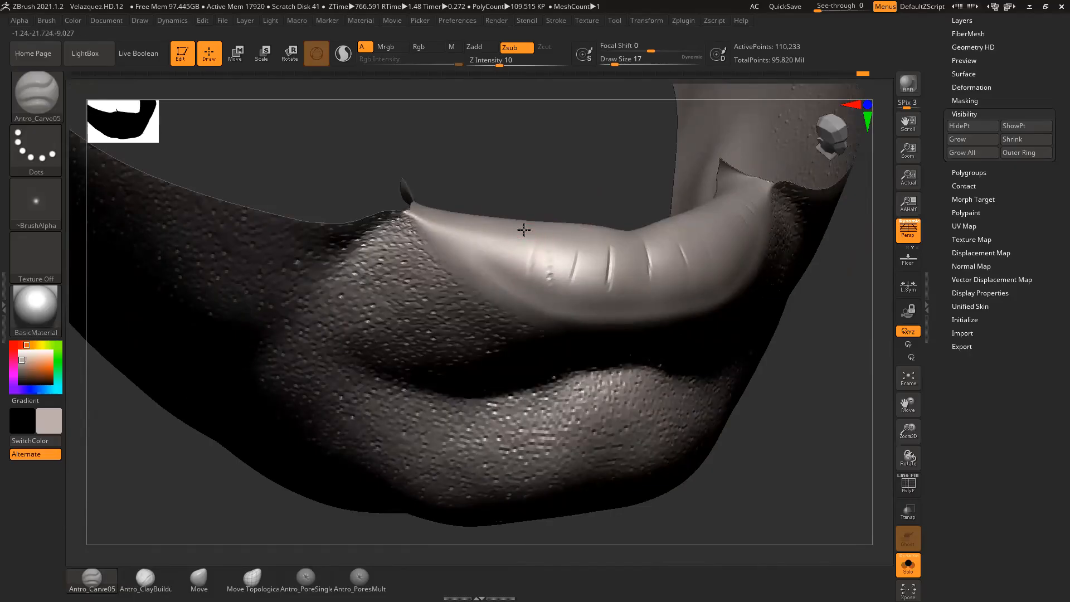
left_click_drag(501, 231, 481, 249)
left_click_drag(524, 186, 599, 182)
left_click_drag(512, 290, 506, 300)
mouse_move(577, 216)
left_mouse_down()
mouse_move(587, 203)
mouse_move(509, 262)
mouse_move(462, 273)
left_mouse_up()
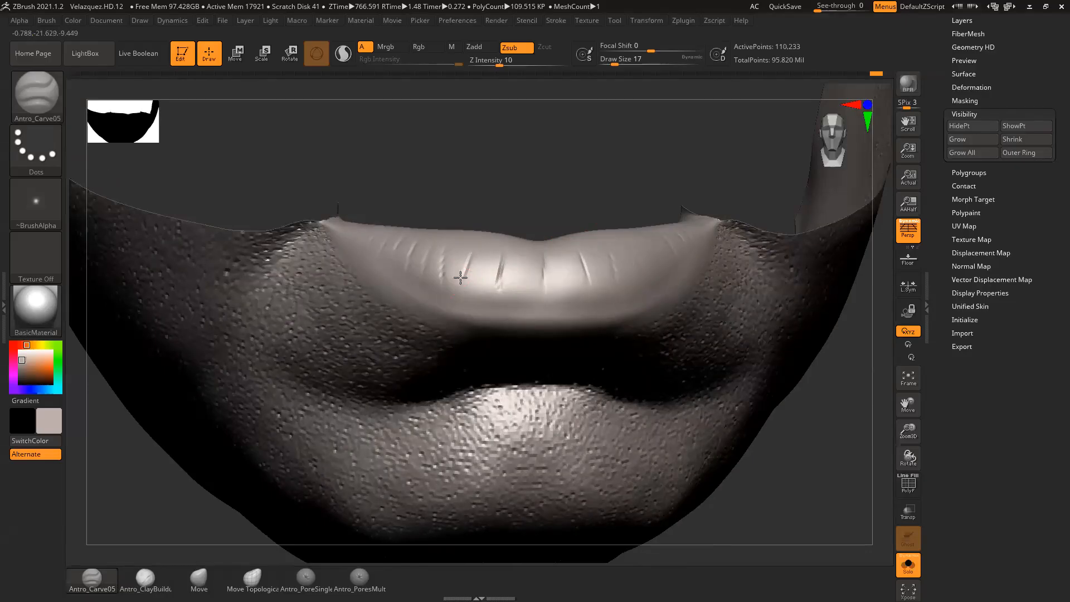
left_click_drag(606, 168, 577, 194)
Step: Switch to the ClayBuildup brush, assign Alpha 37 and set Z Intensity to 2
left_click(146, 577)
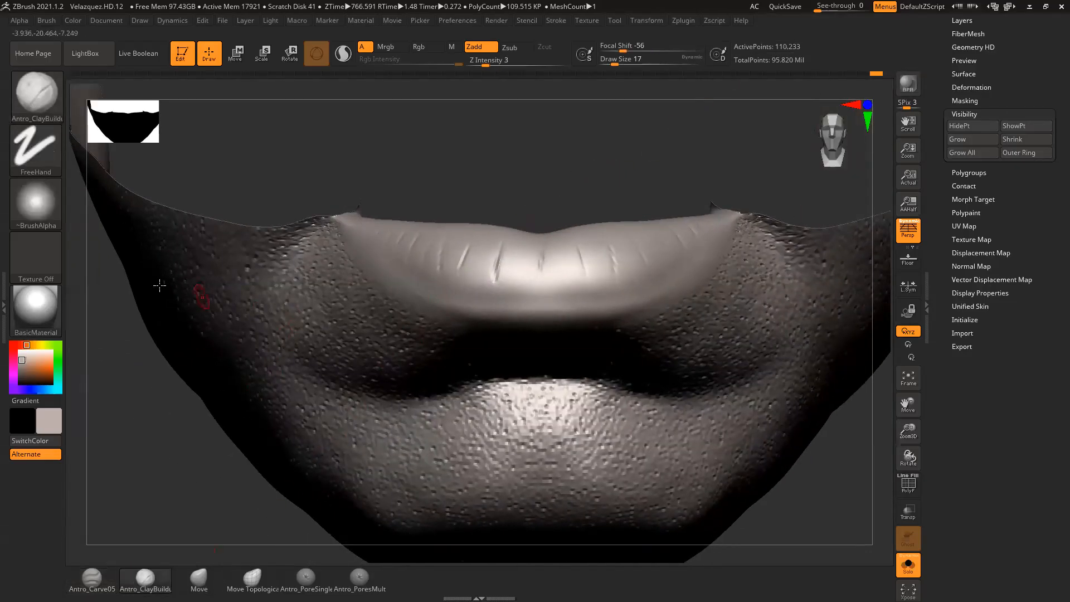
left_click(47, 215)
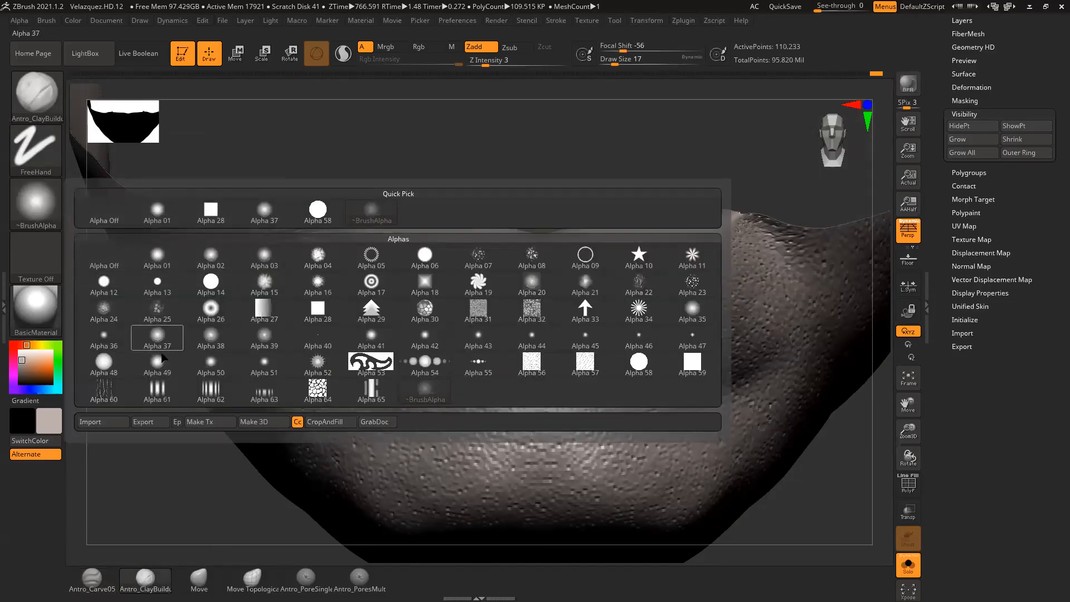
left_click(157, 337)
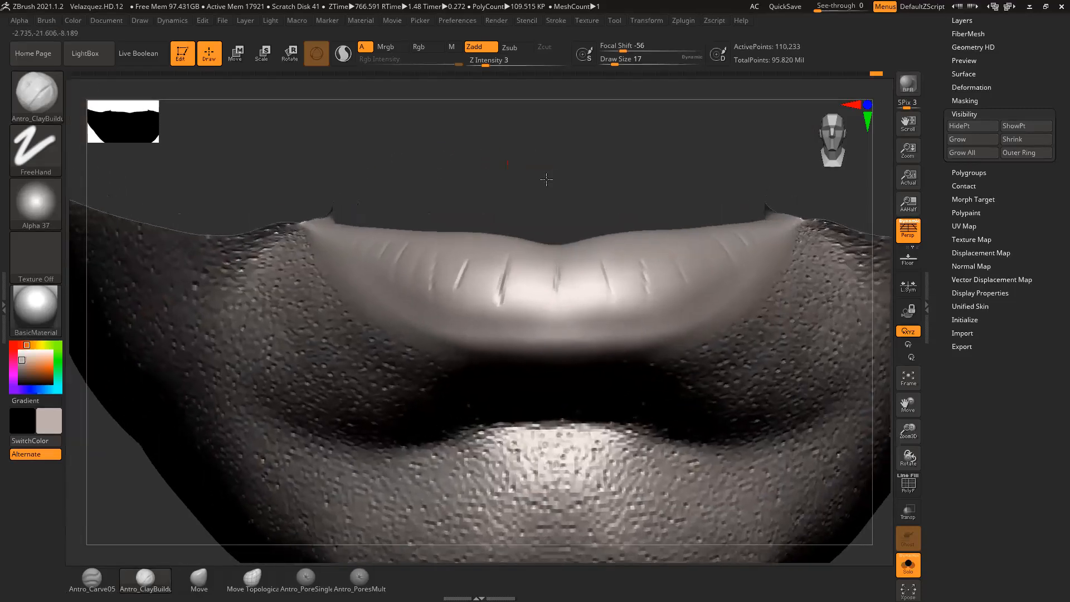
left_click_drag(546, 179, 573, 167)
left_click_drag(483, 63, 480, 63)
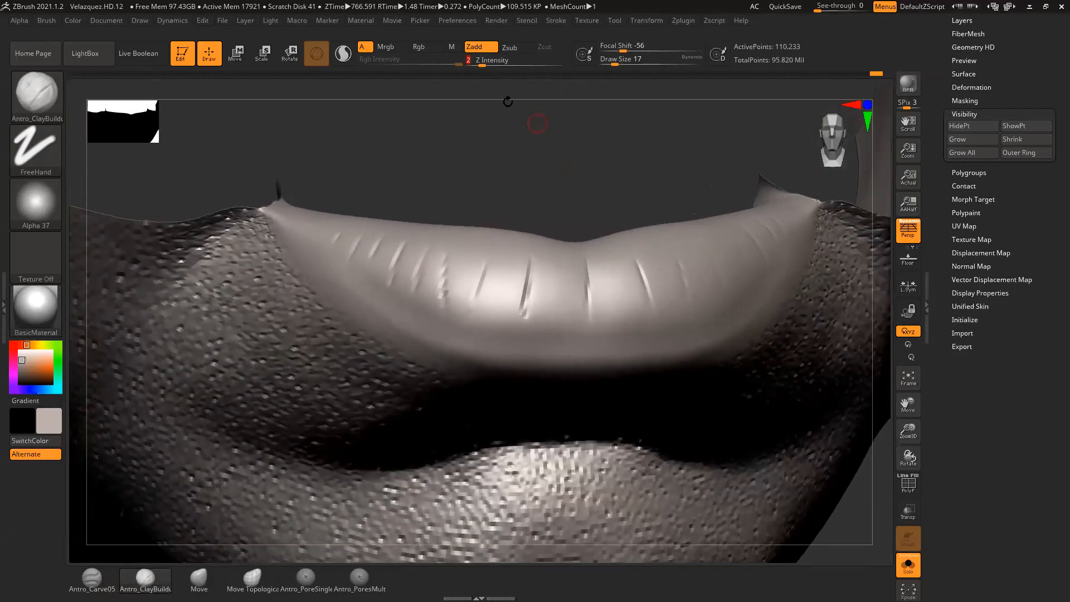
Step: Set Draw Size to 22 and build up soft volume between the creases left of the lower lip's centre
mouse_move(498, 131)
left_mouse_down()
mouse_move(540, 158)
mouse_move(539, 174)
left_mouse_up()
key("space")
left_click_drag(487, 270, 473, 275)
key("space")
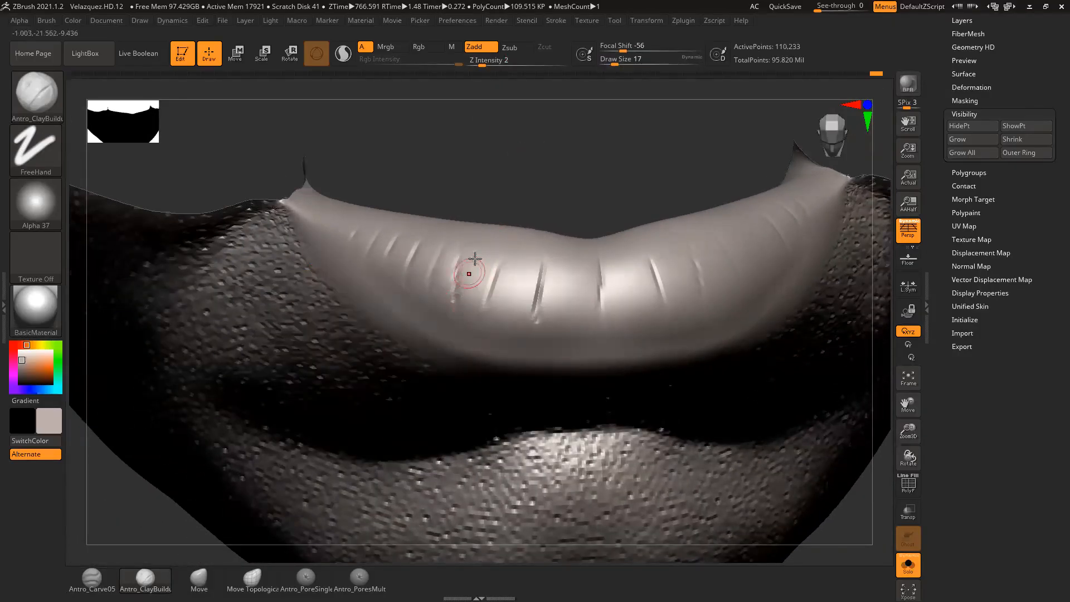
key("space")
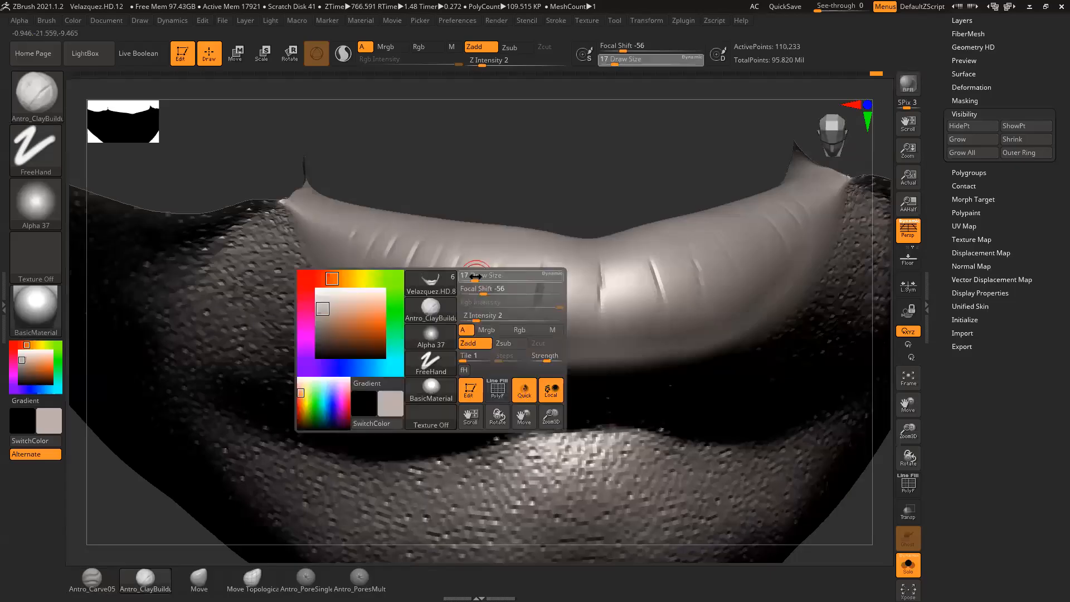
key("space")
left_click_drag(480, 268, 482, 268)
key("space")
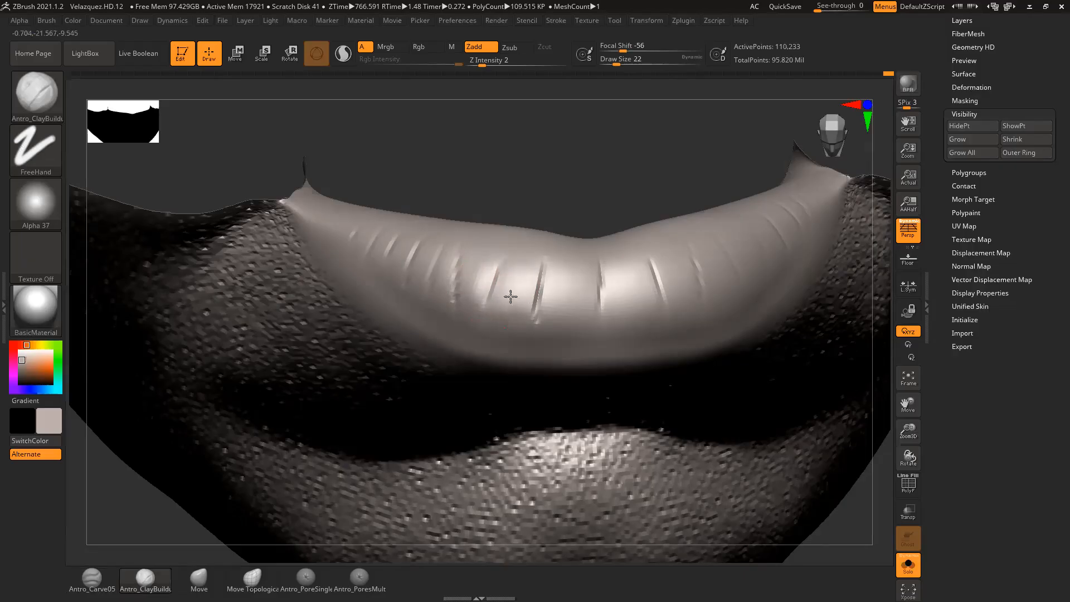
Step: Undo the last stroke and build soft volume between the creases around the lower lip's centre with the ClayBuildup brush
key("ctrl+z")
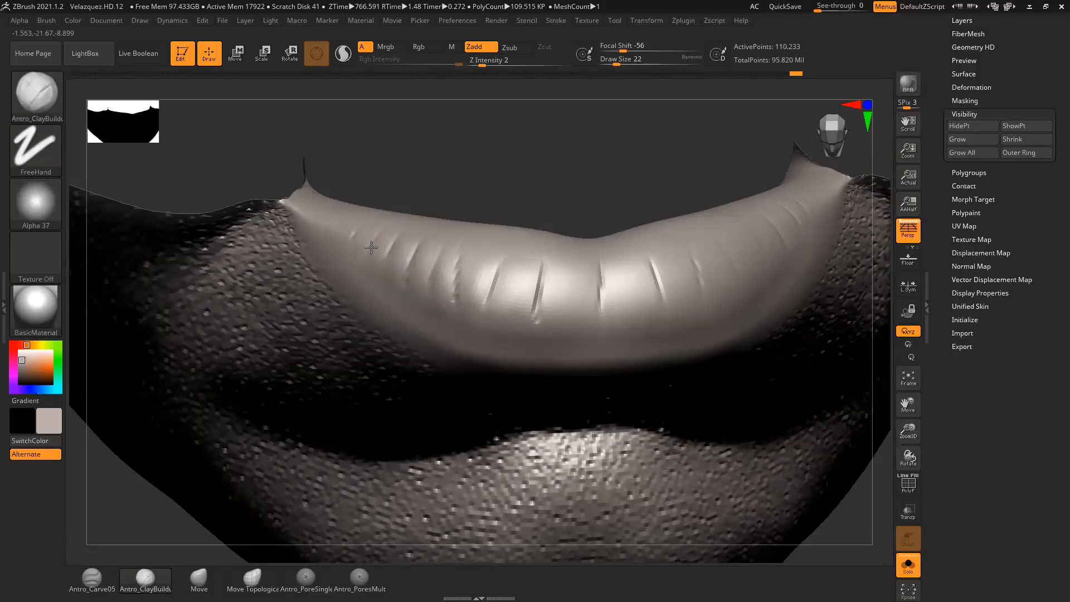
mouse_move(446, 162)
left_mouse_down()
mouse_move(497, 168)
mouse_move(454, 172)
left_mouse_up()
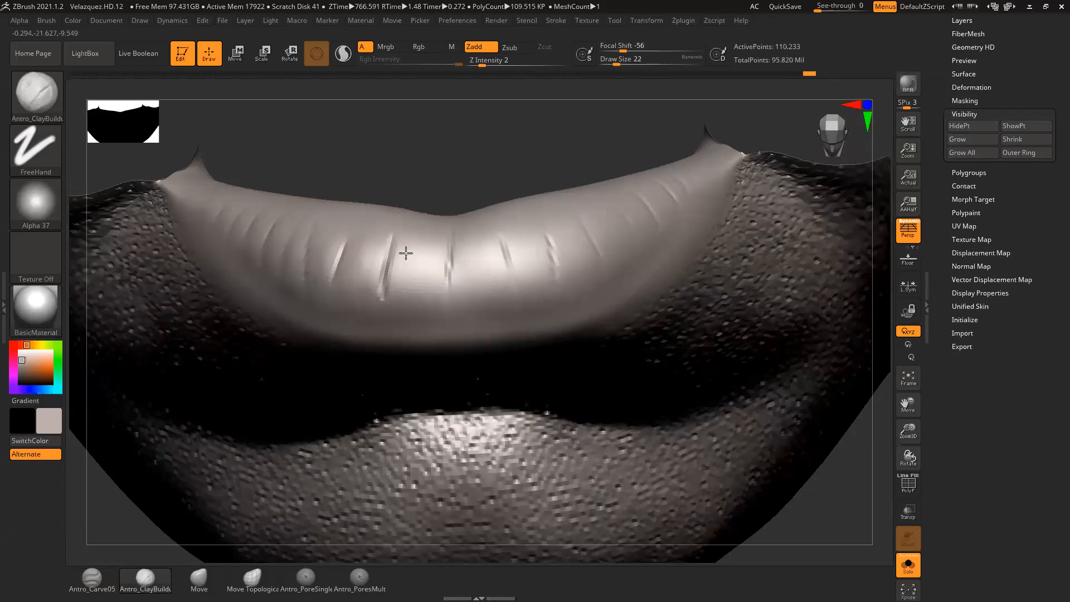
left_click_drag(471, 185, 446, 205)
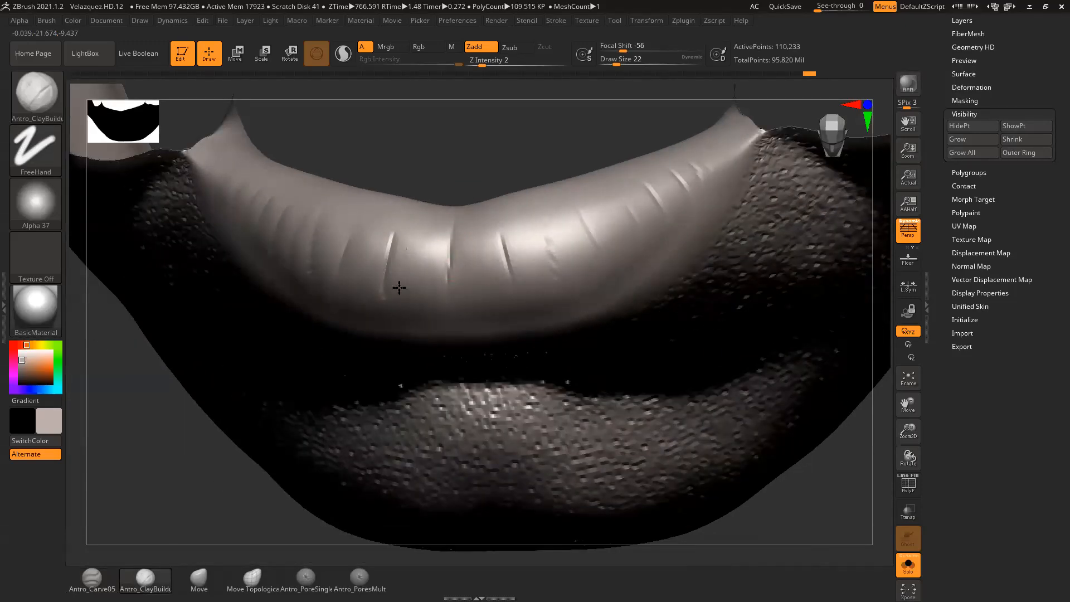
mouse_move(476, 175)
left_mouse_down()
mouse_move(470, 138)
mouse_move(440, 243)
left_mouse_up()
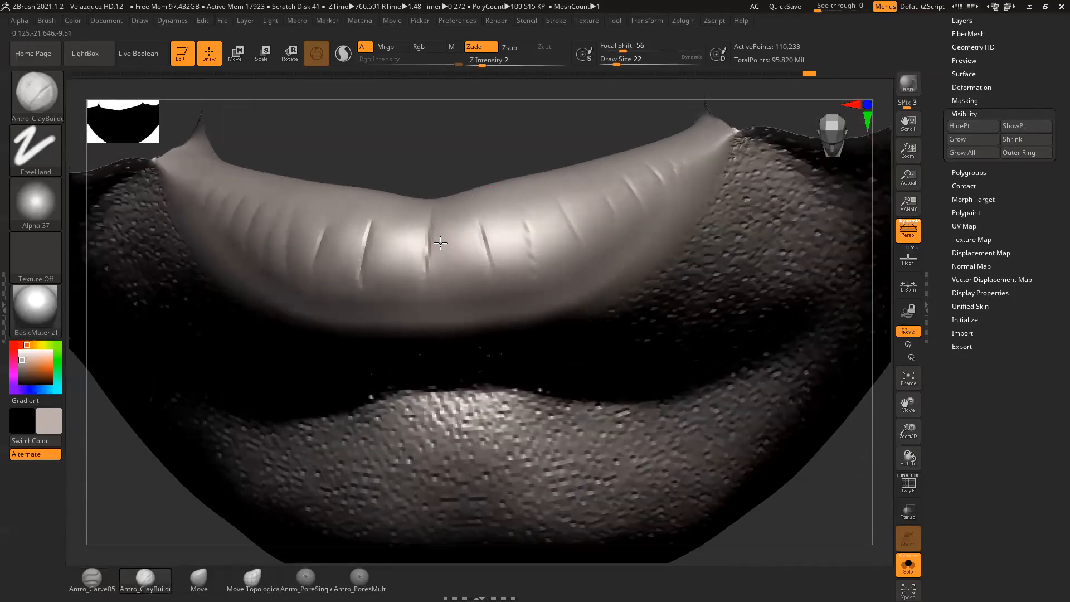
left_click_drag(480, 148, 435, 250)
mouse_move(469, 125)
left_mouse_down()
mouse_move(446, 168)
mouse_move(480, 225)
left_mouse_up()
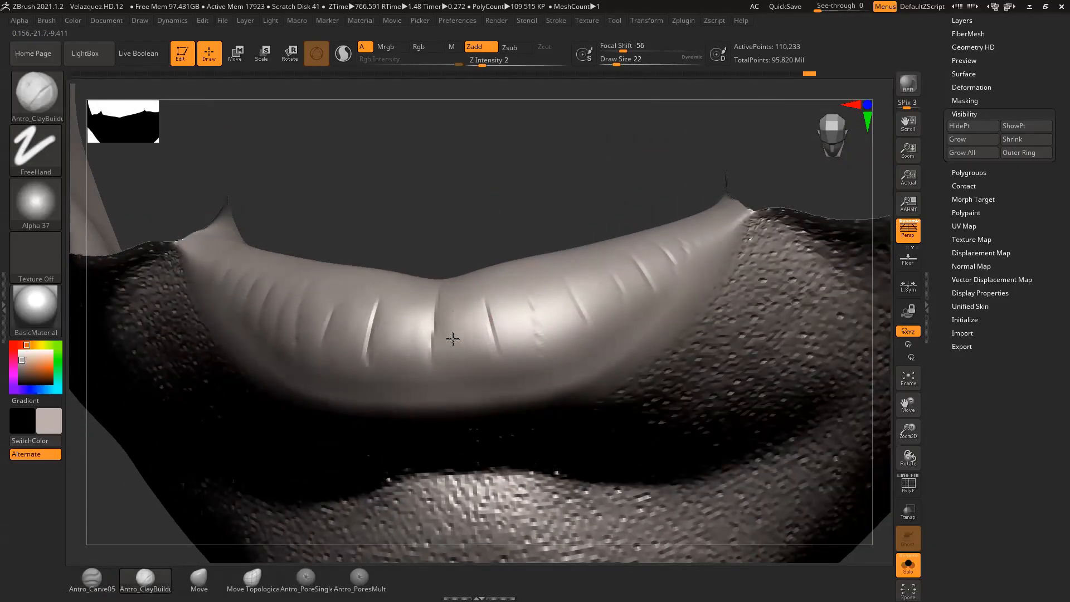
left_click_drag(458, 255, 466, 235)
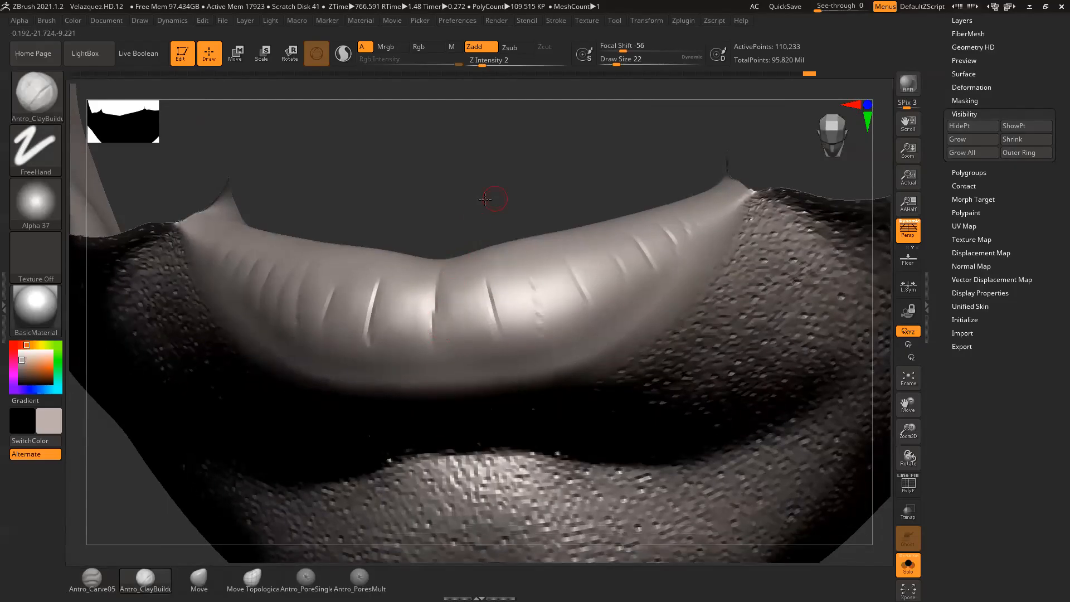
left_click_drag(487, 199, 475, 188)
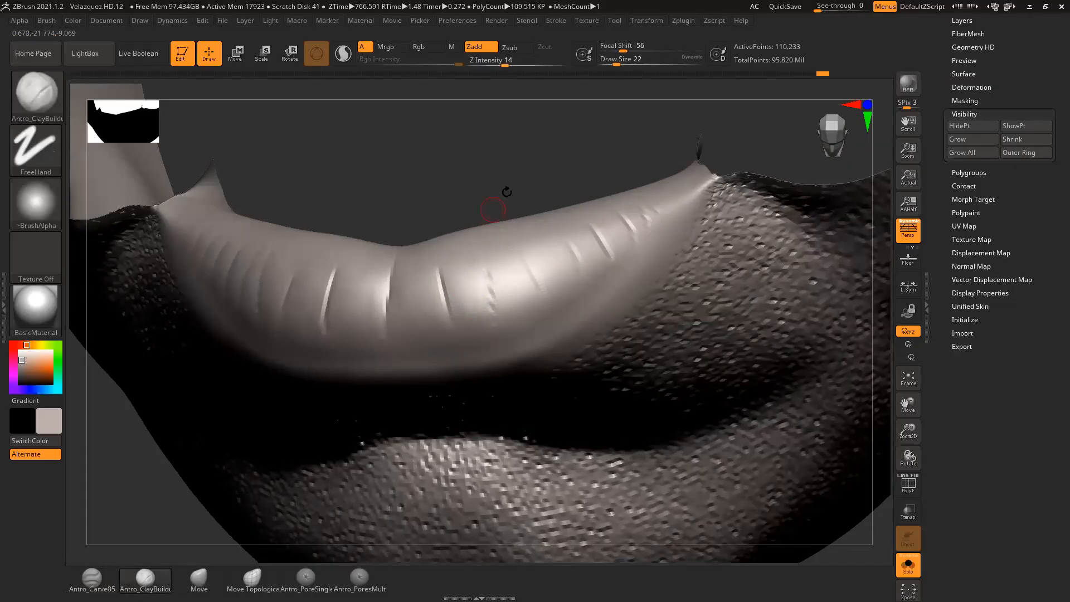
left_click_drag(502, 192, 420, 199)
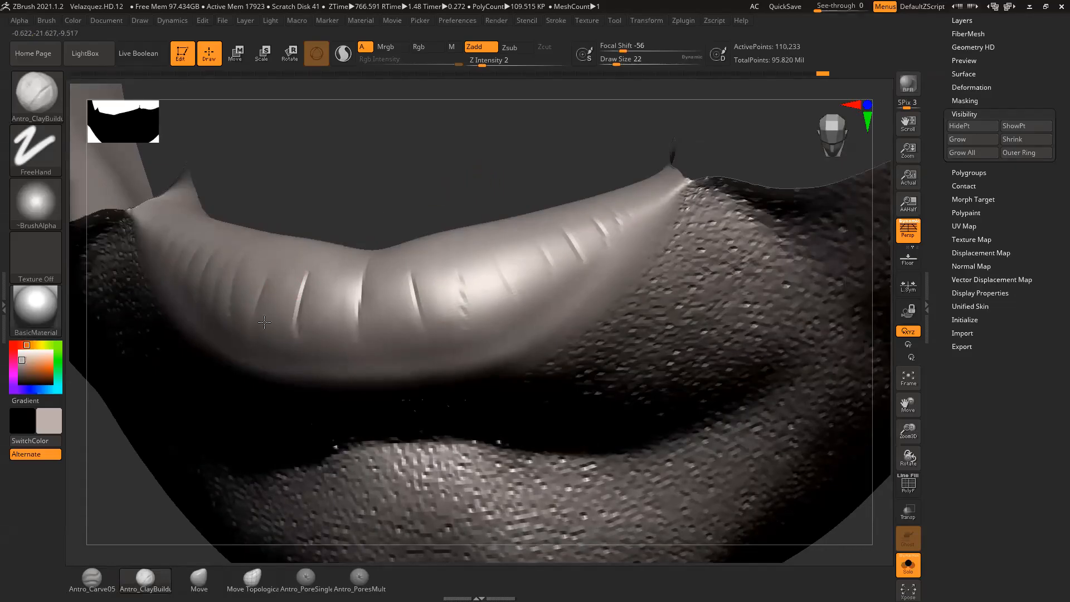
Step: Switch to the Move brush, set Draw Size to 44 and nudge the lower lip's surface left of centre
left_click_drag(383, 169, 400, 155, "alt")
left_click(209, 579)
key("space")
left_click(286, 265)
key("space")
left_click(280, 277)
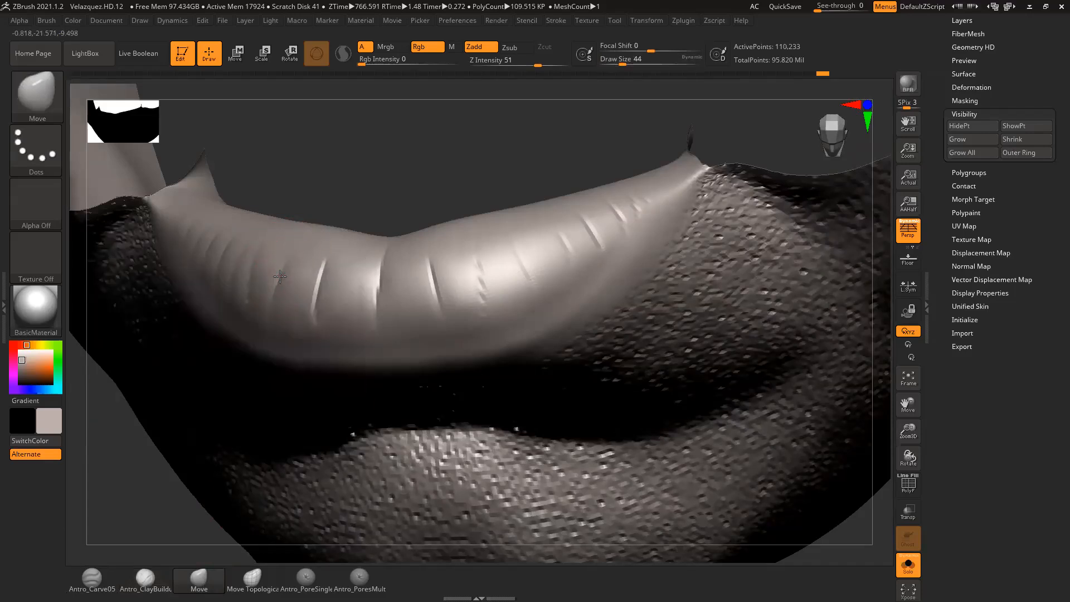
left_click_drag(449, 184, 433, 172, "alt")
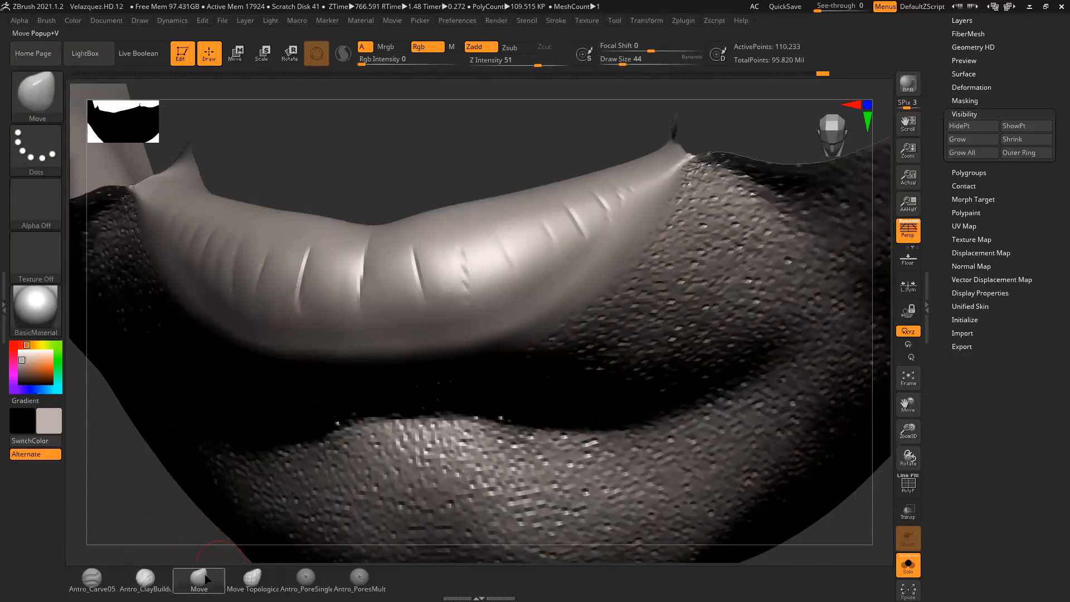
Step: Return to the ClayBuildup brush with Draw Size 33 and add volume between the creases on the right half of the lower lip
left_click(145, 579)
mouse_move(439, 188)
left_mouse_down("alt")
mouse_move(405, 183)
mouse_move(431, 162)
left_mouse_up("alt")
key("space")
left_click_drag(433, 251, 445, 243)
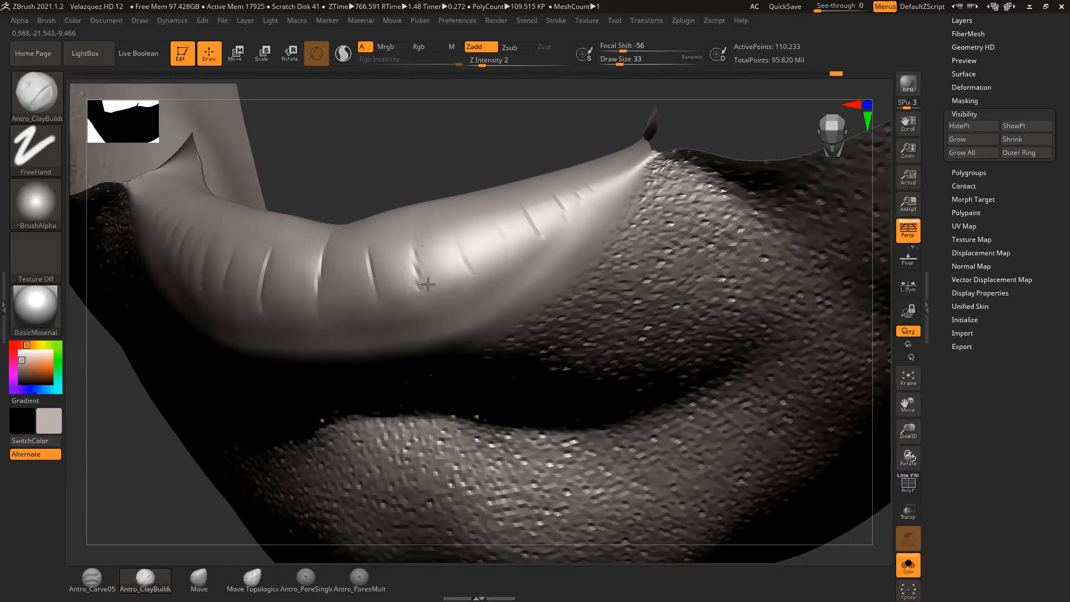
left_click_drag(459, 160, 466, 235)
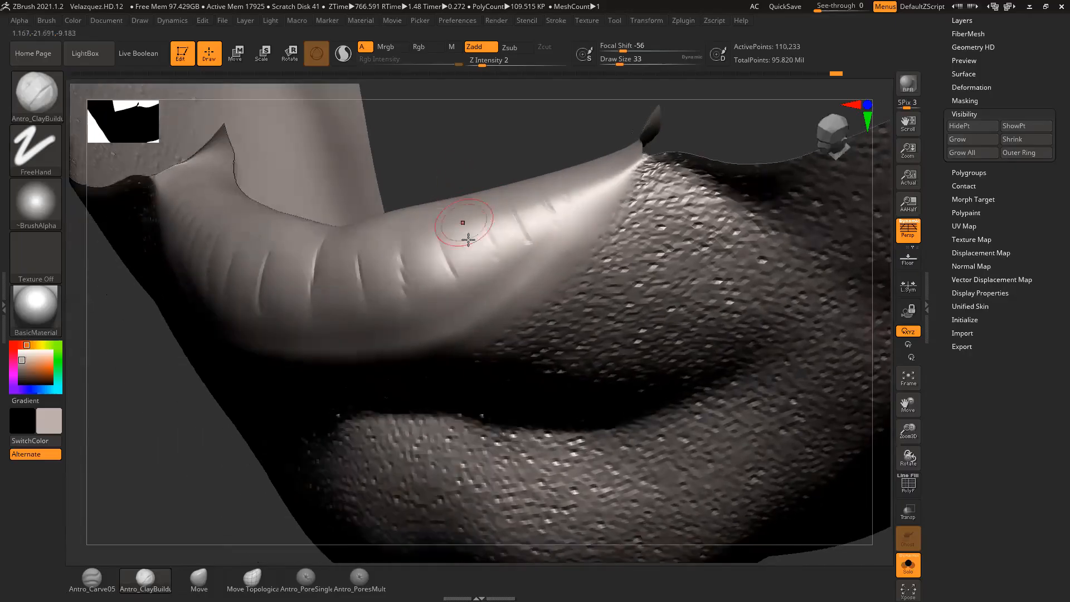
left_click_drag(405, 264, 415, 259)
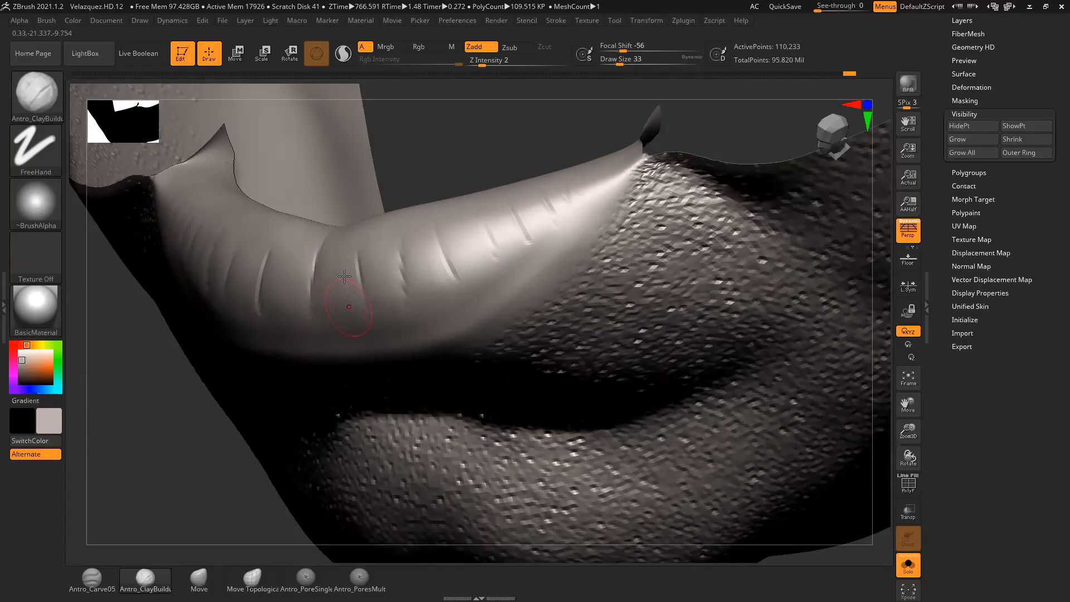
mouse_move(372, 222)
left_mouse_down()
mouse_move(453, 167)
mouse_move(435, 231)
left_mouse_up()
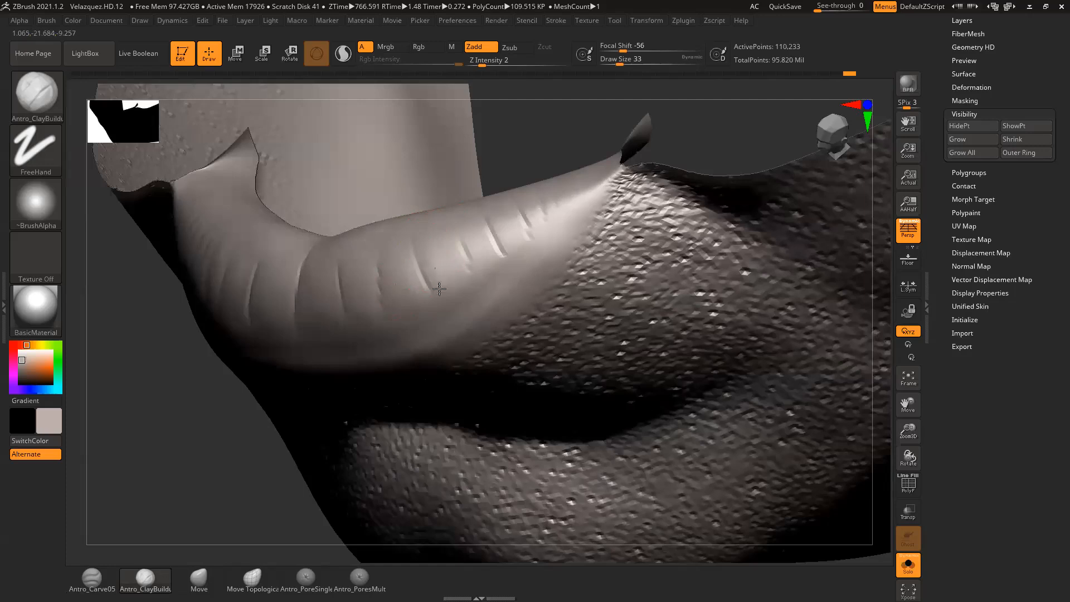
left_click_drag(453, 288, 447, 257)
left_click_drag(530, 146, 508, 175)
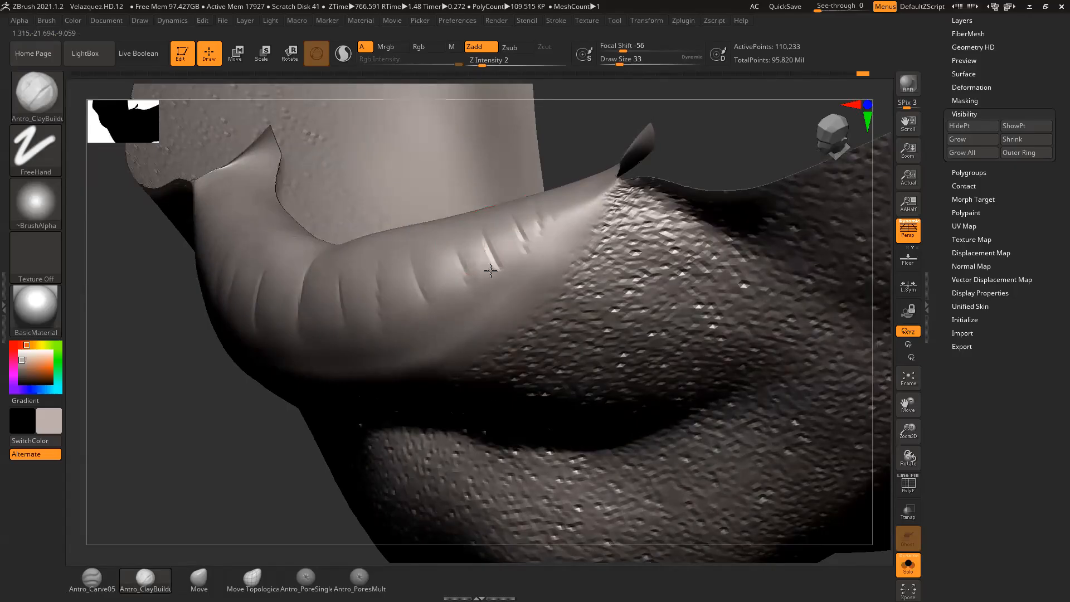
left_click_drag(461, 256, 481, 281)
mouse_move(494, 240)
left_mouse_down()
mouse_move(504, 247)
mouse_move(535, 235)
left_mouse_up()
Step: Soften the lower ends of the creases across the lower lip and step the mesh up to a higher subdivision level
mouse_move(594, 130)
left_mouse_down()
mouse_move(614, 101)
mouse_move(519, 114)
mouse_move(635, 191)
mouse_move(594, 186)
left_mouse_up()
key("space")
left_click_drag(540, 297, 534, 297)
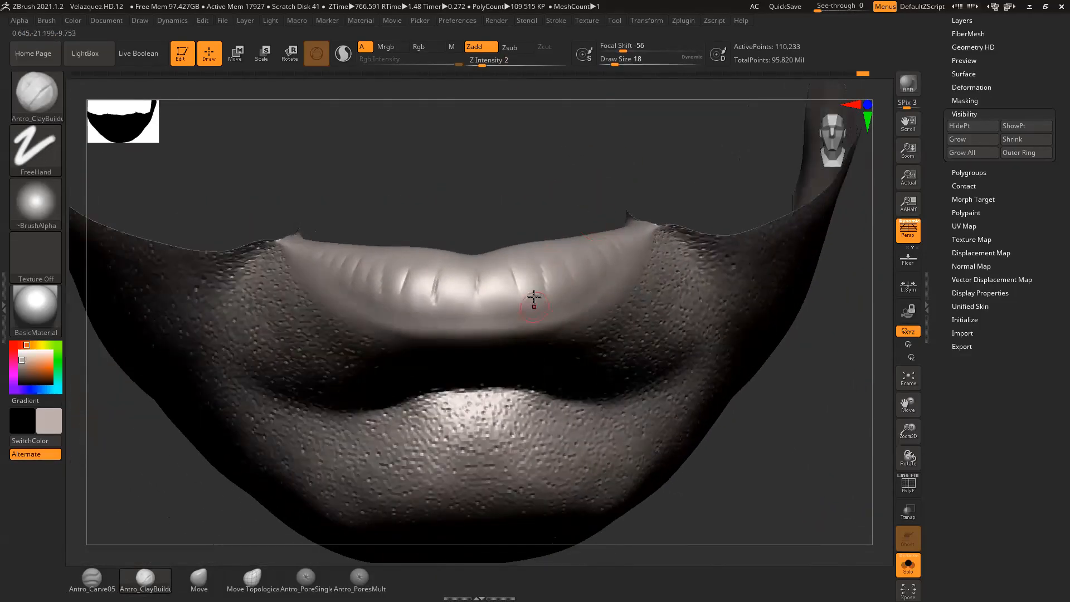
key("shift")
left_click_drag(433, 315, 401, 318, "shift")
left_click_drag(545, 208, 599, 209)
left_click_drag(632, 260, 635, 283)
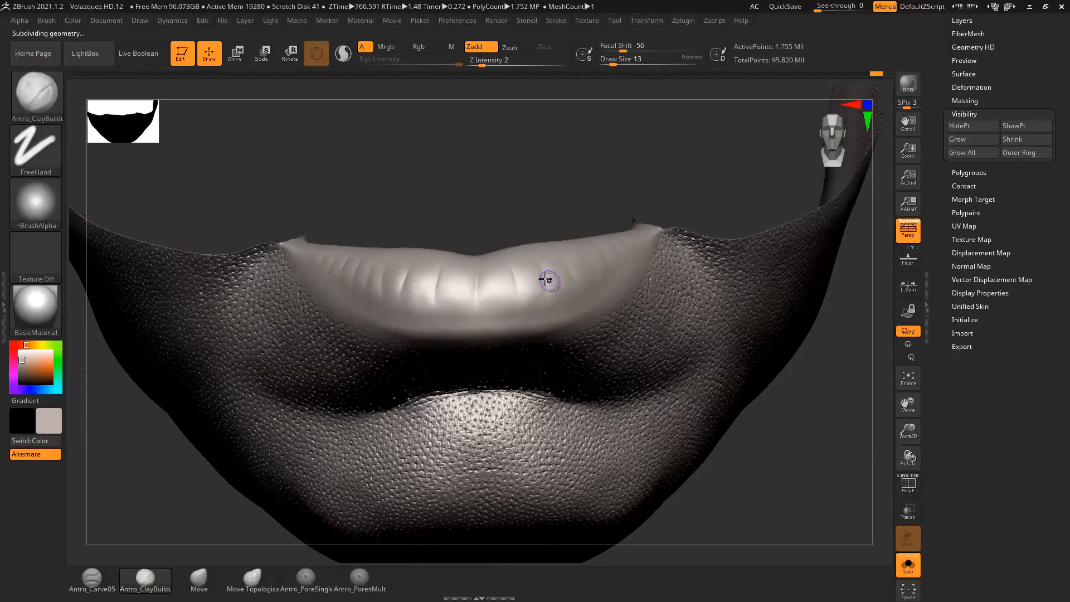
Step: Smooth the creases toward both corners of the lower lip with the Smooth Stronger brush
key("shift")
mouse_move(557, 214)
left_mouse_down()
mouse_move(580, 174)
mouse_move(625, 175)
mouse_move(481, 255)
left_mouse_up()
key("shift")
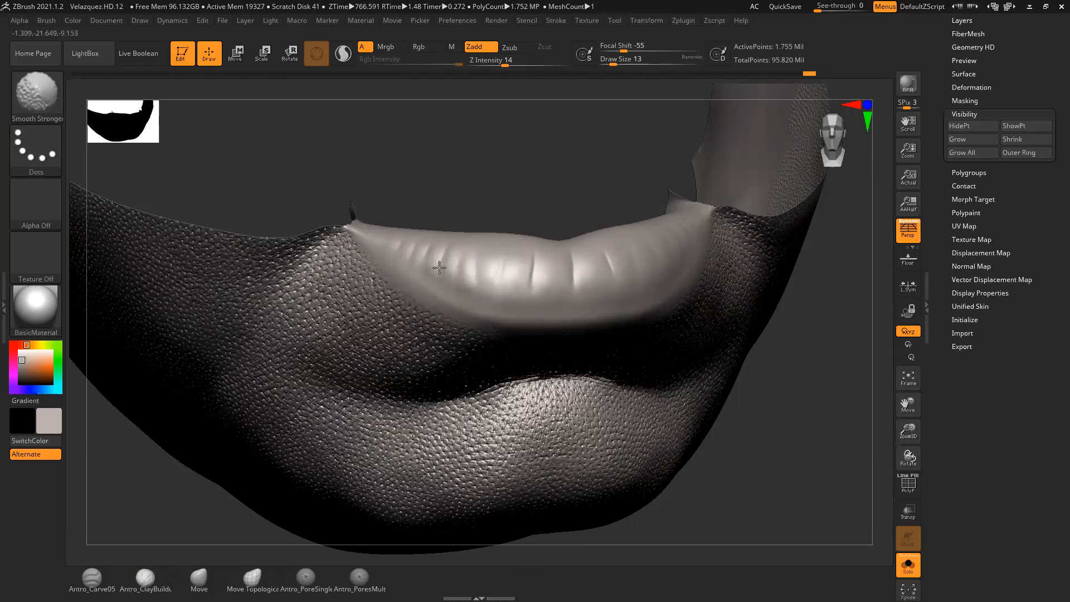
mouse_move(563, 200)
left_mouse_down("alt")
mouse_move(537, 199)
mouse_move(530, 185)
mouse_move(490, 197)
left_mouse_up("alt")
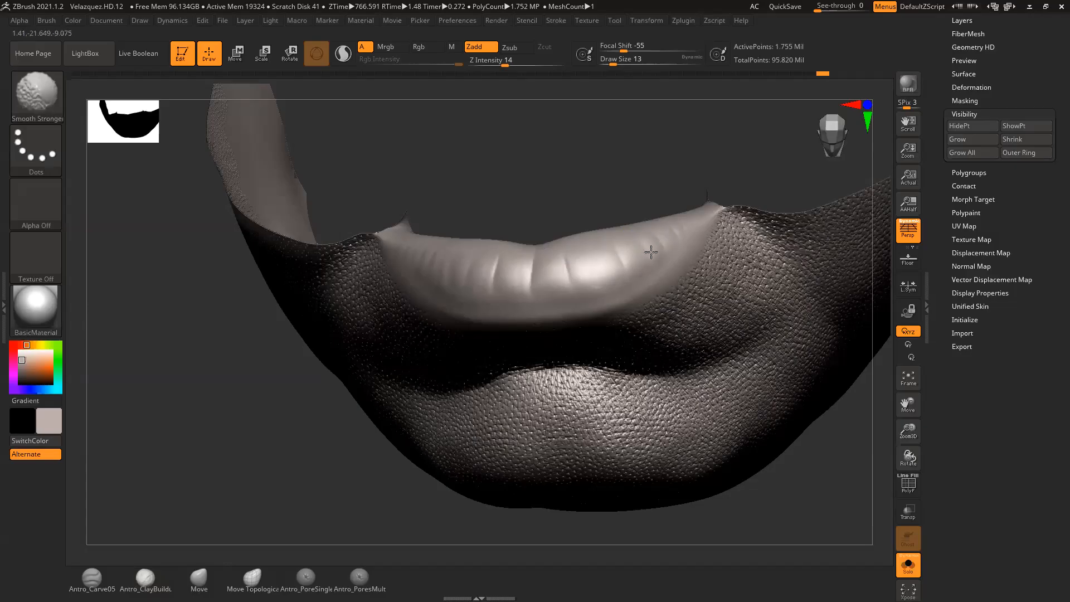
left_click_drag(697, 163, 783, 160)
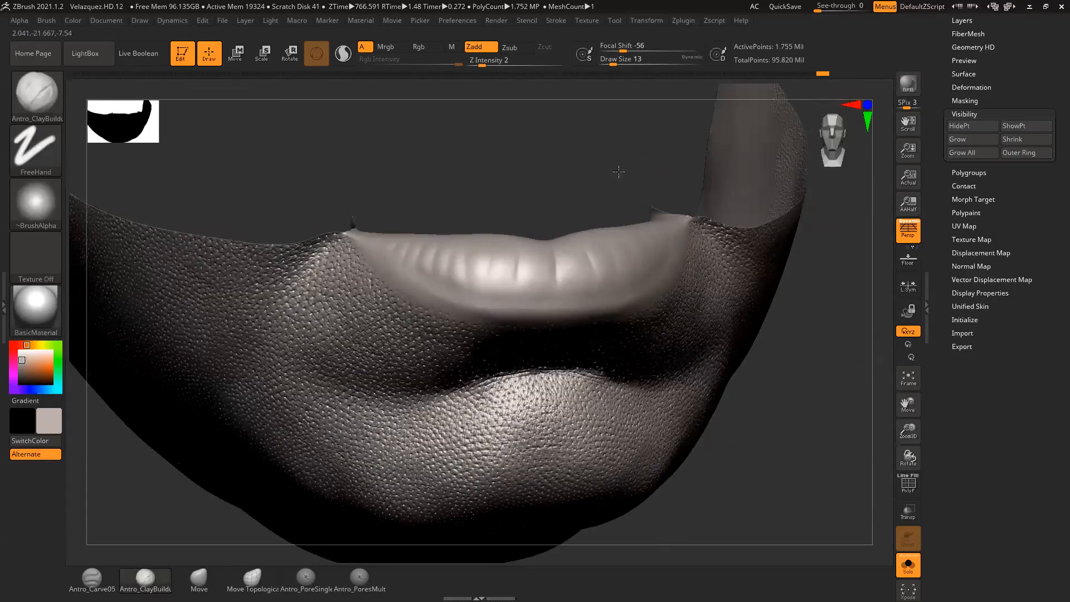
left_click_drag(619, 172, 625, 162, "alt")
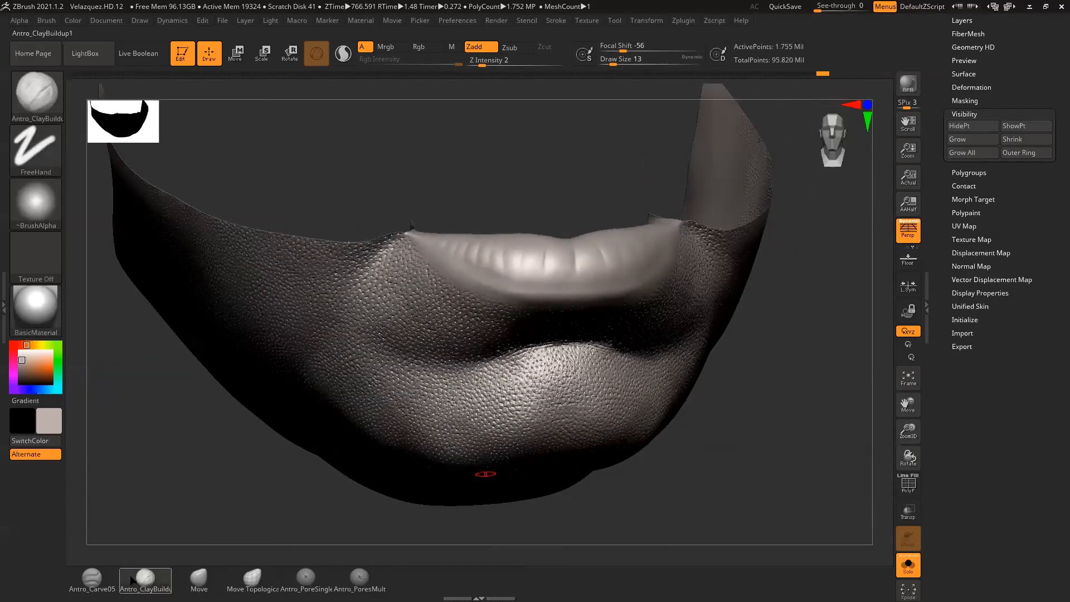
Step: Switch to the Antro_Carve05 brush with Z Intensity 12 and Draw Size 12 and sharpen the crease just left of the lip's centre
left_click(92, 579)
mouse_move(566, 192)
left_mouse_down("alt")
mouse_move(574, 208)
mouse_move(557, 184)
mouse_move(621, 195)
left_mouse_up("alt")
left_click_drag(549, 123, 530, 102)
left_click(500, 63)
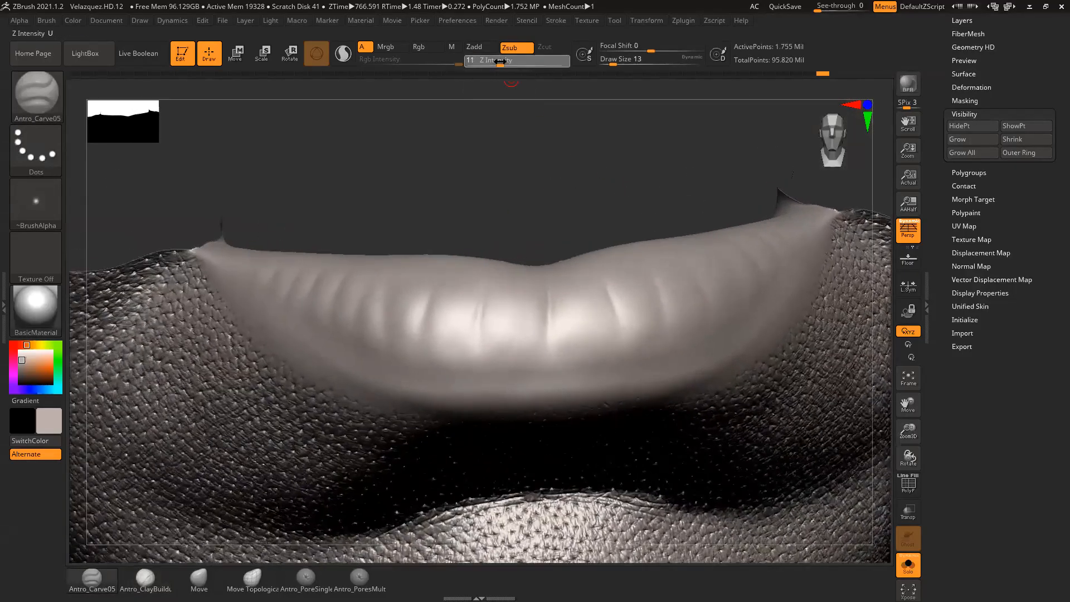
mouse_move(493, 189)
left_mouse_down("alt")
mouse_move(501, 175)
mouse_move(503, 196)
left_mouse_up("alt")
key("space")
left_click(501, 292)
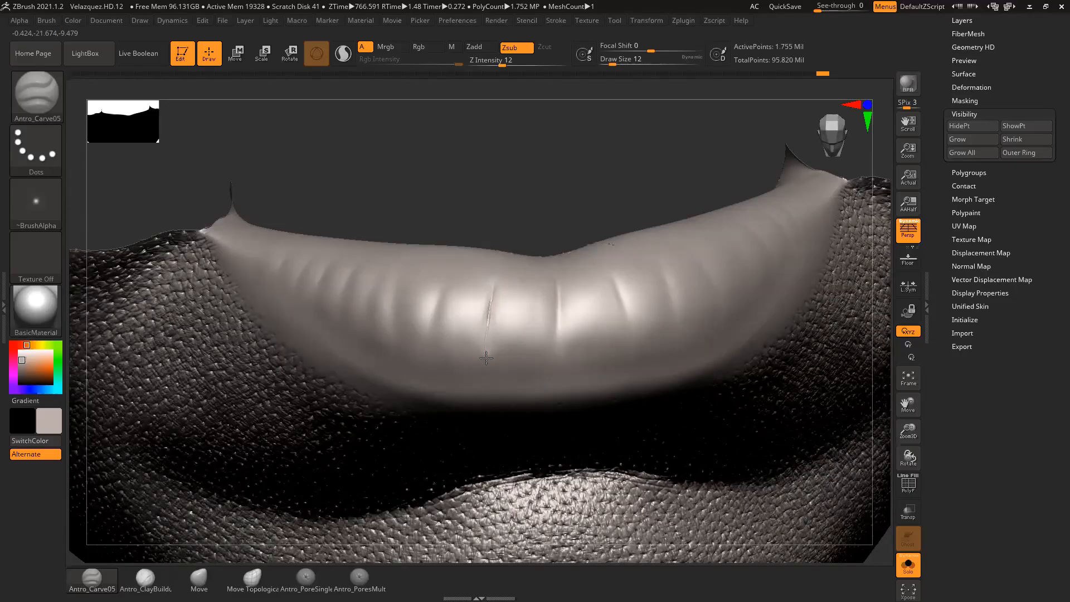
Step: Soften the sharpened crease left of centre and step the mesh up to the next subdivision level
key("shift")
left_click_drag(491, 294, 487, 349, "shift")
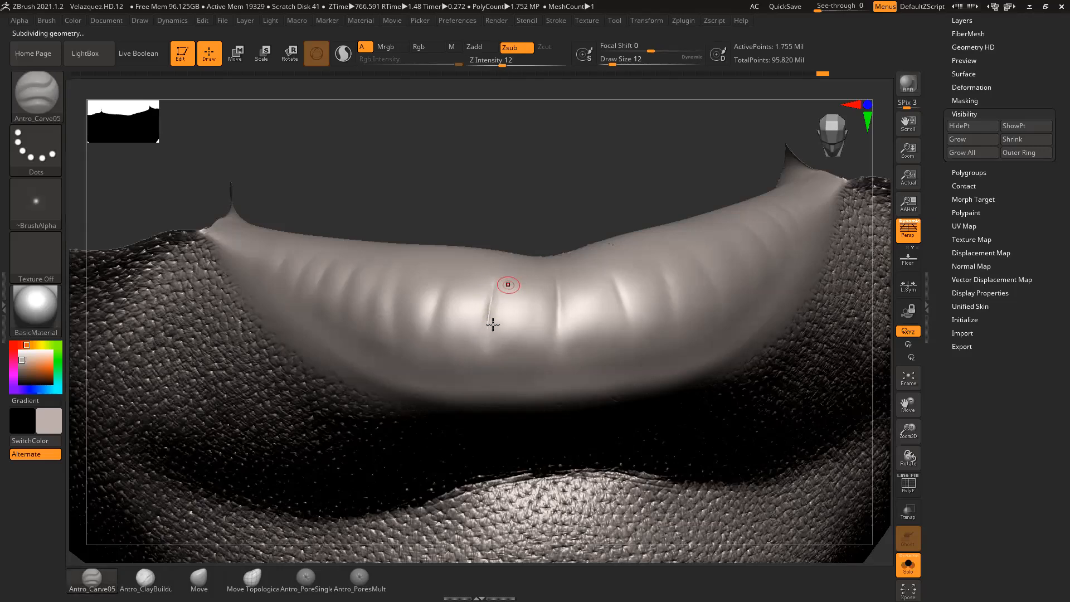
left_click_drag(550, 216, 478, 256)
mouse_move(535, 177)
left_mouse_down()
mouse_move(530, 161)
mouse_move(517, 177)
left_mouse_up()
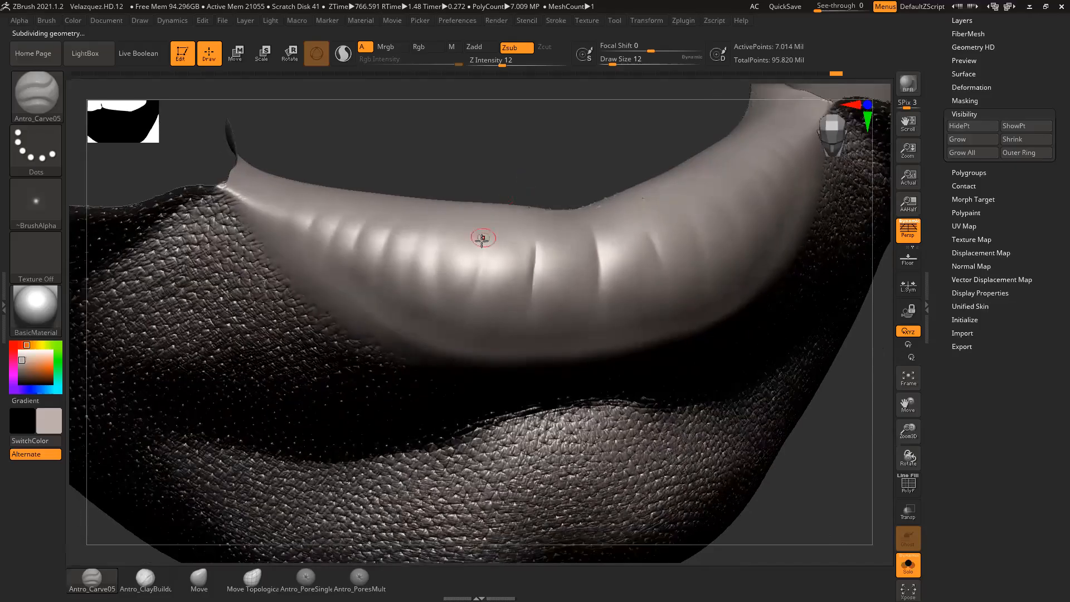
left_click_drag(585, 198, 592, 201)
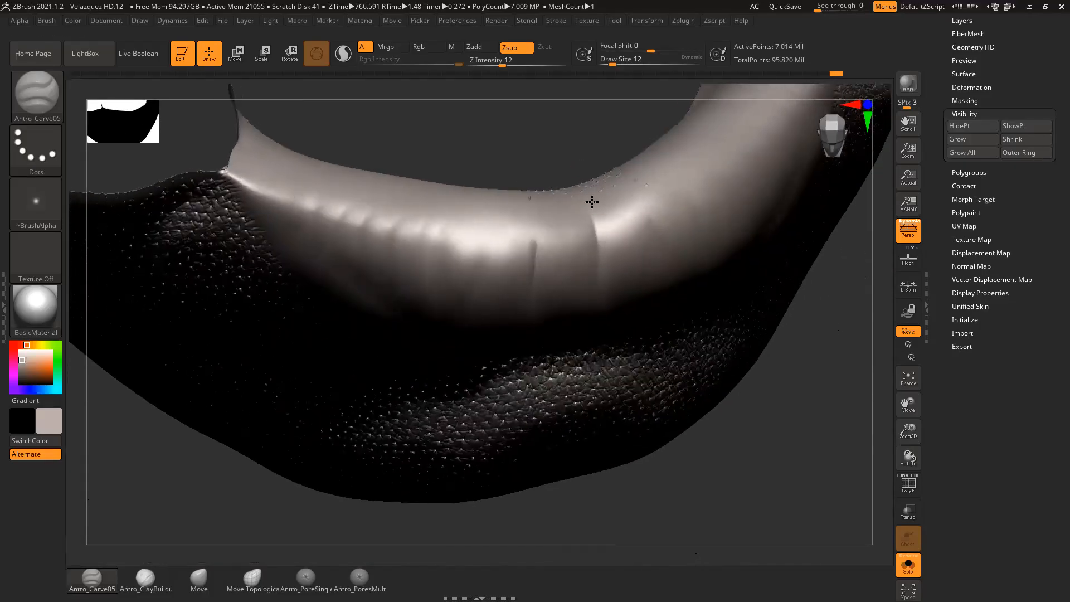
Step: Set Draw Size to 13, recarve the second crease left of the lower lip's centre and soften its lower end
right_click_drag(592, 201, 592, 196)
key("space")
mouse_move(592, 197)
left_mouse_down()
mouse_move(637, 184)
mouse_move(579, 192)
left_mouse_up()
left_click_drag(560, 110, 556, 143)
key("space")
left_click_drag(487, 251, 480, 251)
left_click_drag(542, 162, 570, 162)
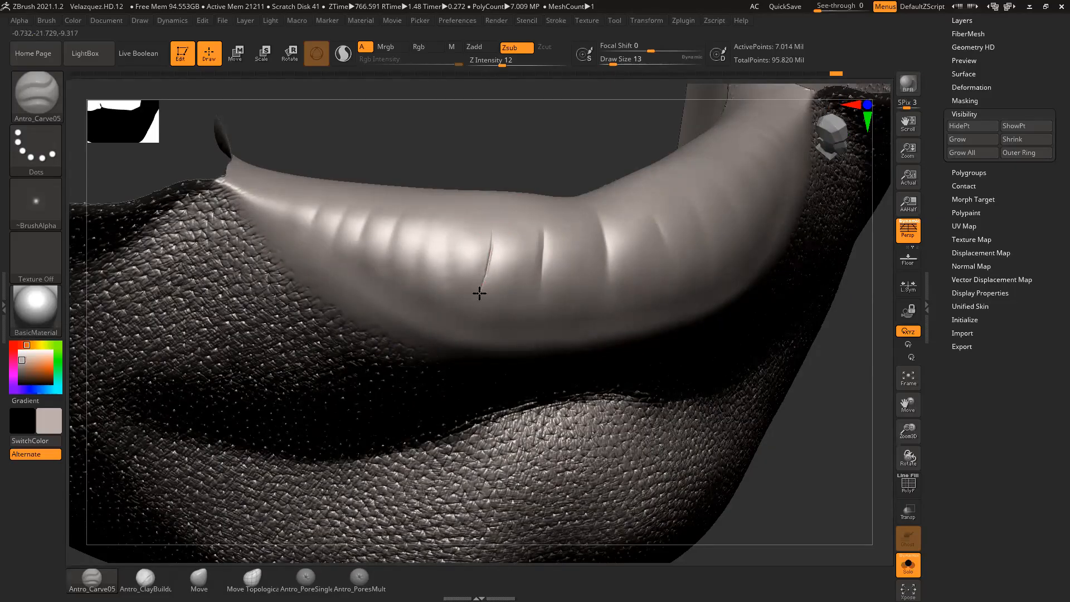
key("shift")
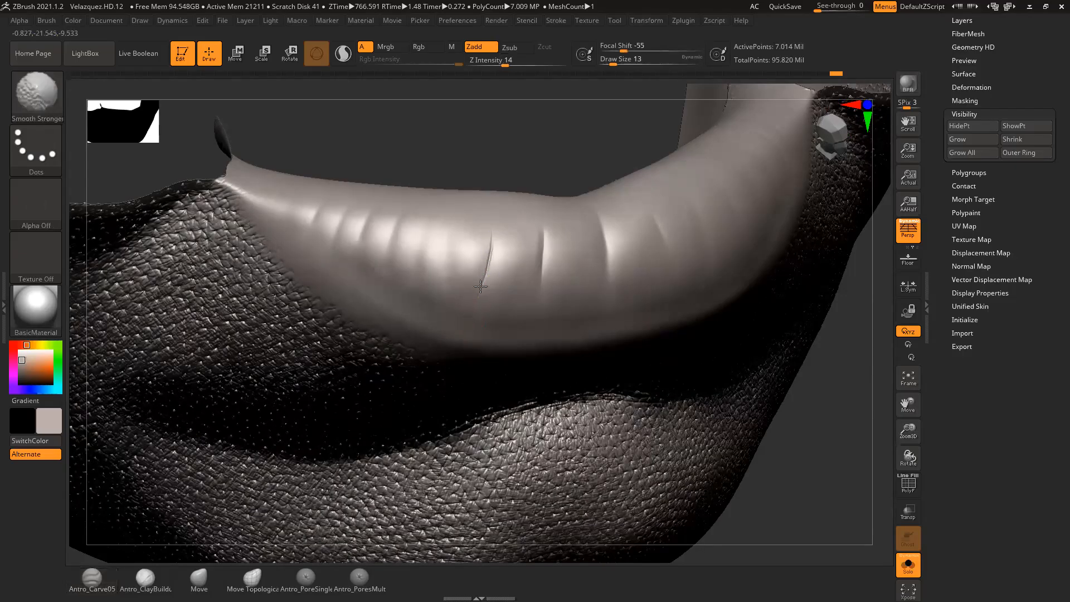
Step: Carve a thin line into the third crease left of the lower lip's centre and smooth its ends
mouse_move(549, 150)
left_mouse_down()
mouse_move(580, 145)
mouse_move(551, 165)
left_mouse_up()
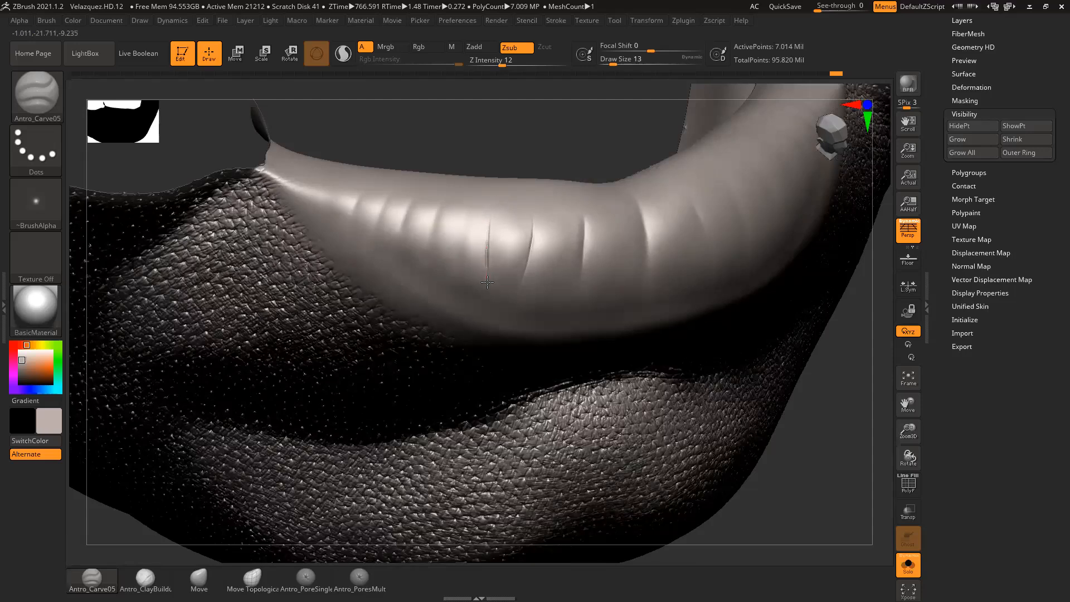
key("shift")
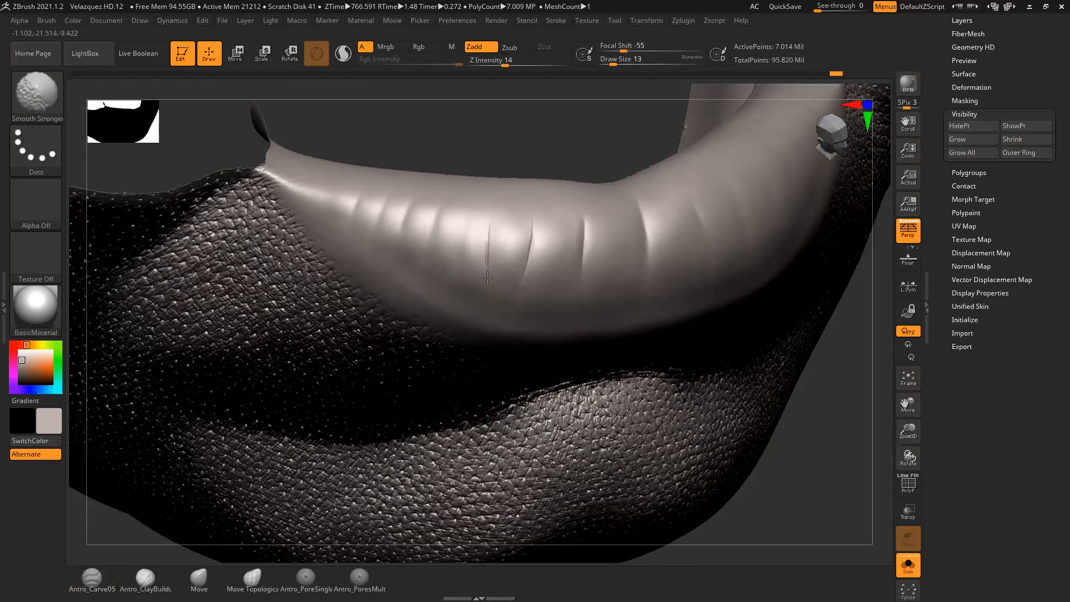
mouse_move(546, 177)
left_mouse_down()
mouse_move(566, 148)
mouse_move(432, 163)
left_mouse_up()
key("shift")
left_click_drag(520, 195, 552, 194)
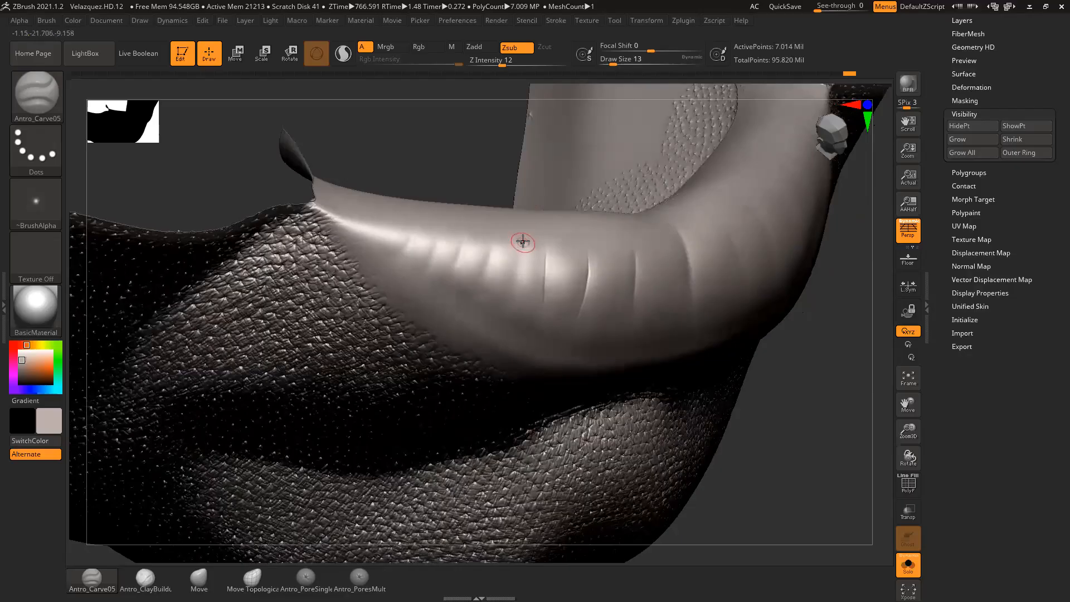
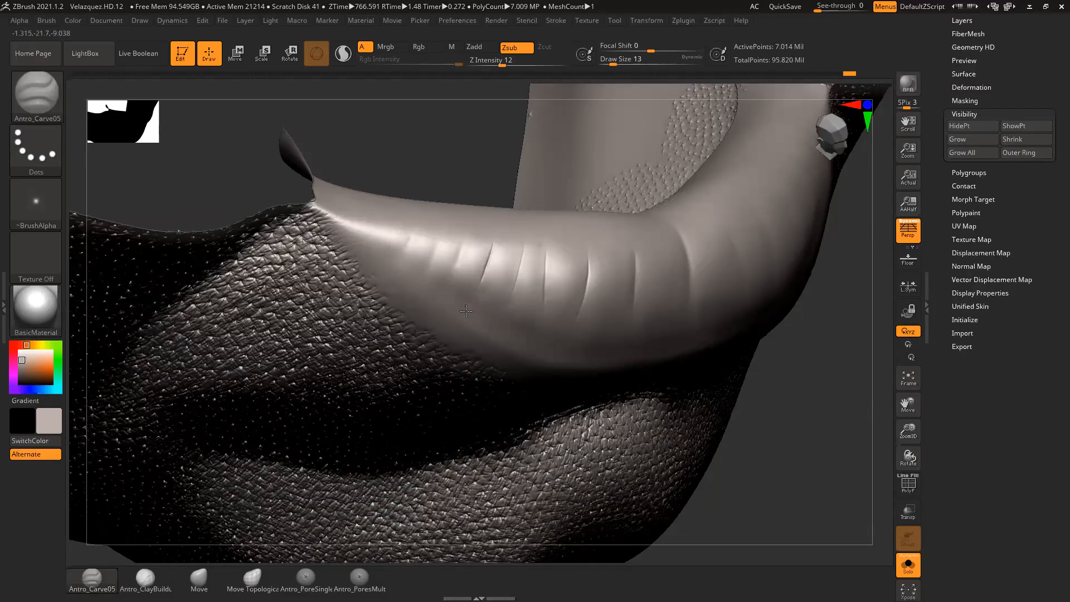
Step: Sharpen the remaining slanted creases toward the left corner of the lower lip and smooth their lower ends
key("shift")
left_click_drag(466, 237, 462, 246)
key("shift")
mouse_move(463, 251)
left_mouse_down("shift")
mouse_move(460, 235)
mouse_move(418, 288)
left_mouse_up("shift")
mouse_move(417, 228)
left_mouse_down()
mouse_move(401, 256)
mouse_move(422, 286)
left_mouse_up()
left_click_drag(471, 163, 641, 195)
left_click_drag(631, 237, 585, 269, "alt")
mouse_move(478, 329)
left_mouse_down("shift")
mouse_move(472, 348)
mouse_move(389, 333)
left_mouse_up("shift")
left_click_drag(536, 228, 503, 210, "alt")
left_click_drag(416, 322, 412, 334, "shift")
mouse_move(547, 207)
left_mouse_down("alt")
mouse_move(530, 201)
mouse_move(556, 203)
mouse_move(559, 185)
mouse_move(533, 233)
left_mouse_up("alt")
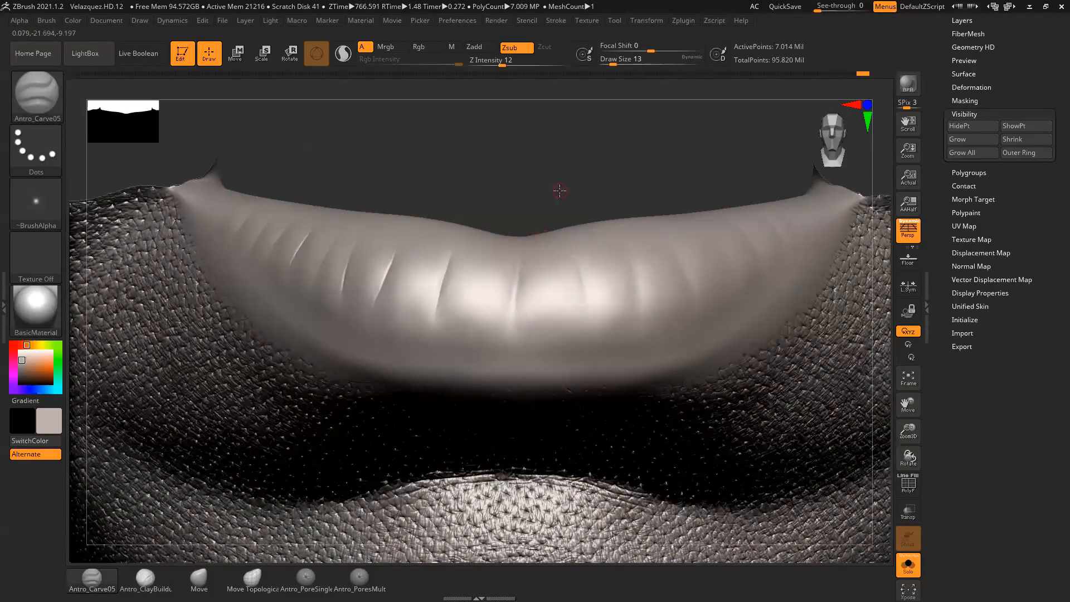
Step: Recarve the lower lip's central crease, soften both of its ends and set Draw Size to 18
left_click_drag(560, 190, 523, 247)
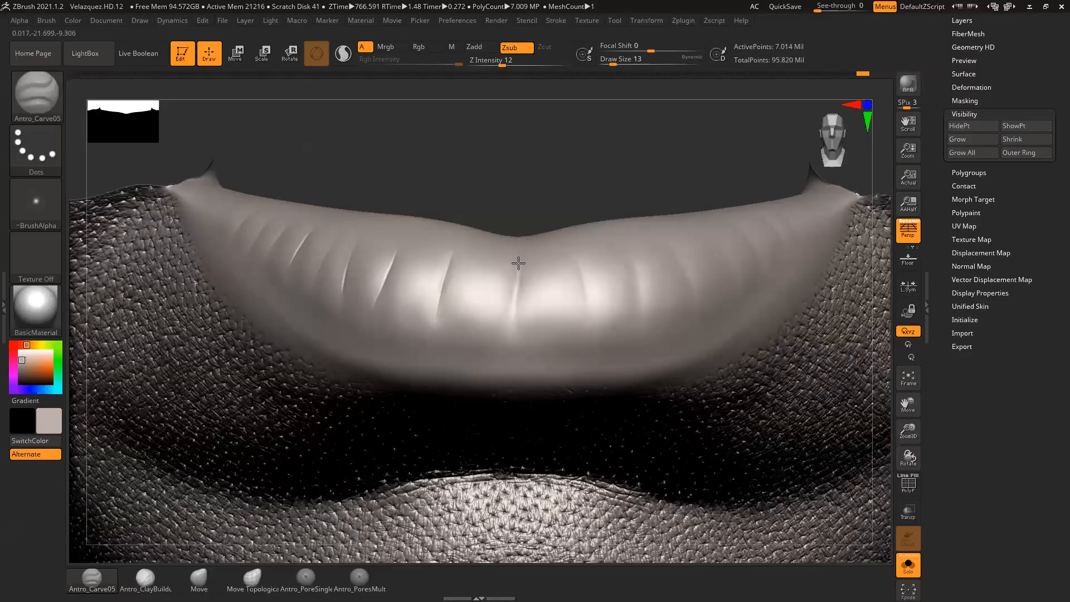
left_click_drag(513, 311, 512, 328)
key("space")
left_click_drag(518, 289, 523, 289)
left_click_drag(519, 251, 517, 259)
left_click_drag(510, 336, 511, 356)
left_click_drag(521, 258, 521, 252, "shift")
left_click_drag(514, 312, 510, 345, "shift")
left_click_drag(558, 175, 513, 154, "alt")
mouse_move(530, 159)
left_mouse_down()
mouse_move(549, 195)
mouse_move(539, 234)
mouse_move(520, 249)
left_mouse_up()
key("[")
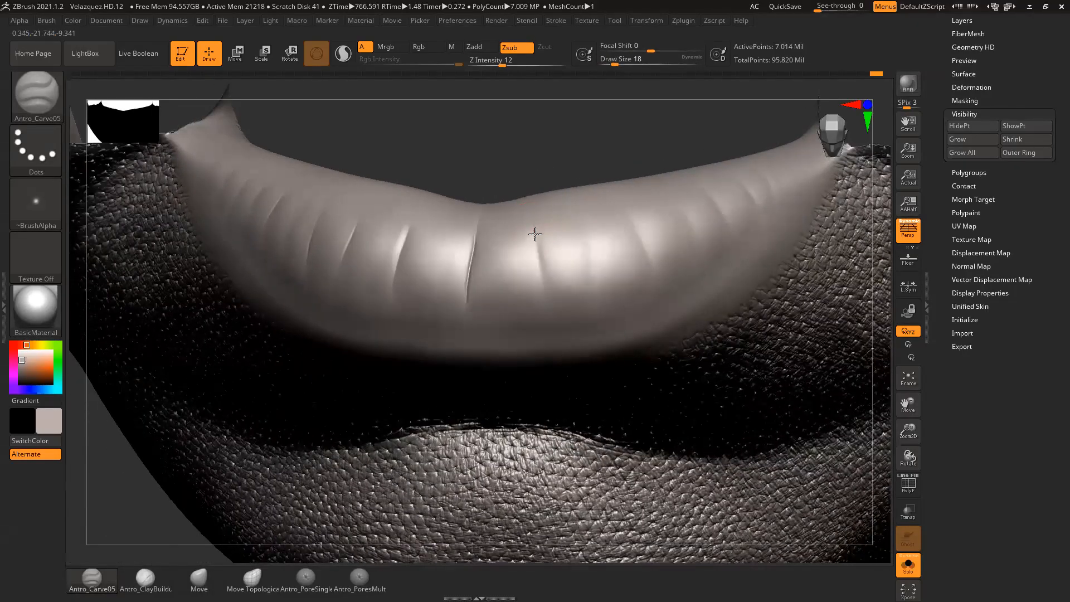
Step: Carve thin lines into the first three creases right of the lower lip's centre
left_click_drag(542, 271, 545, 295)
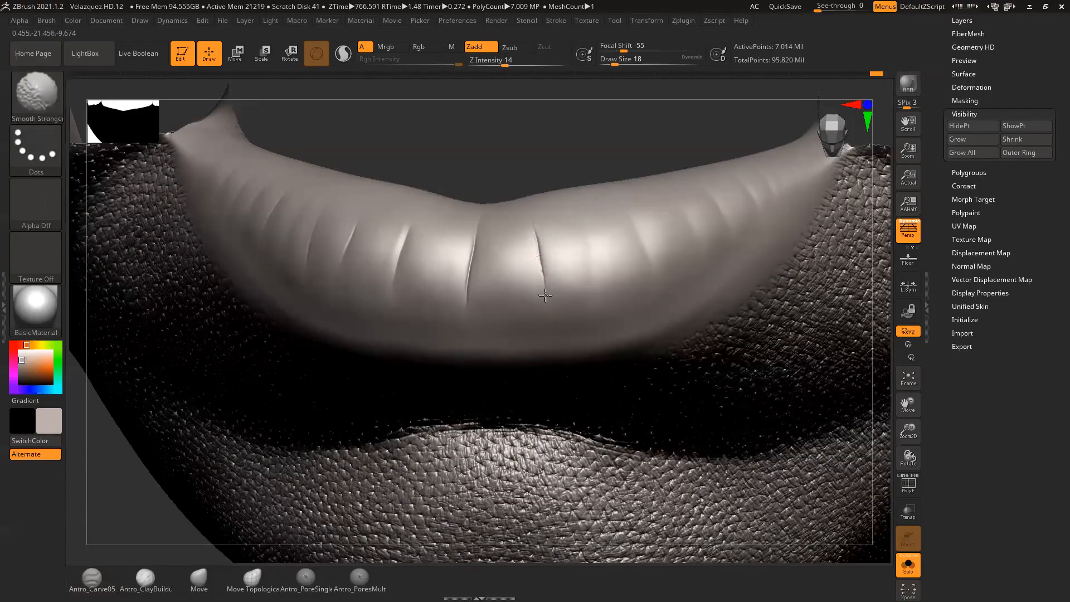
left_click_drag(539, 134, 494, 144)
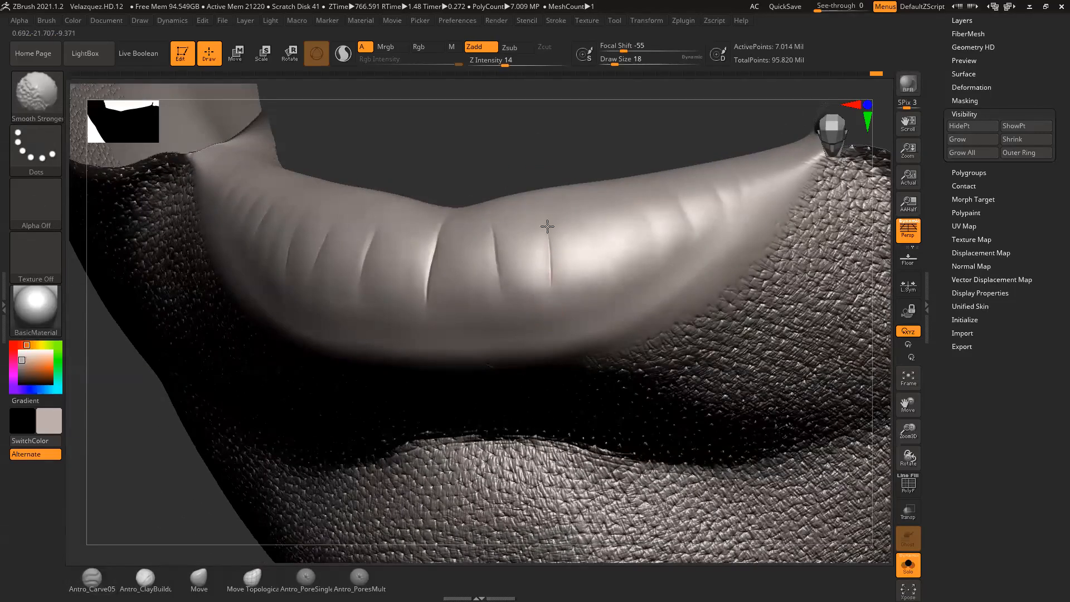
mouse_move(561, 184)
left_mouse_down()
mouse_move(587, 147)
mouse_move(566, 237)
left_mouse_up()
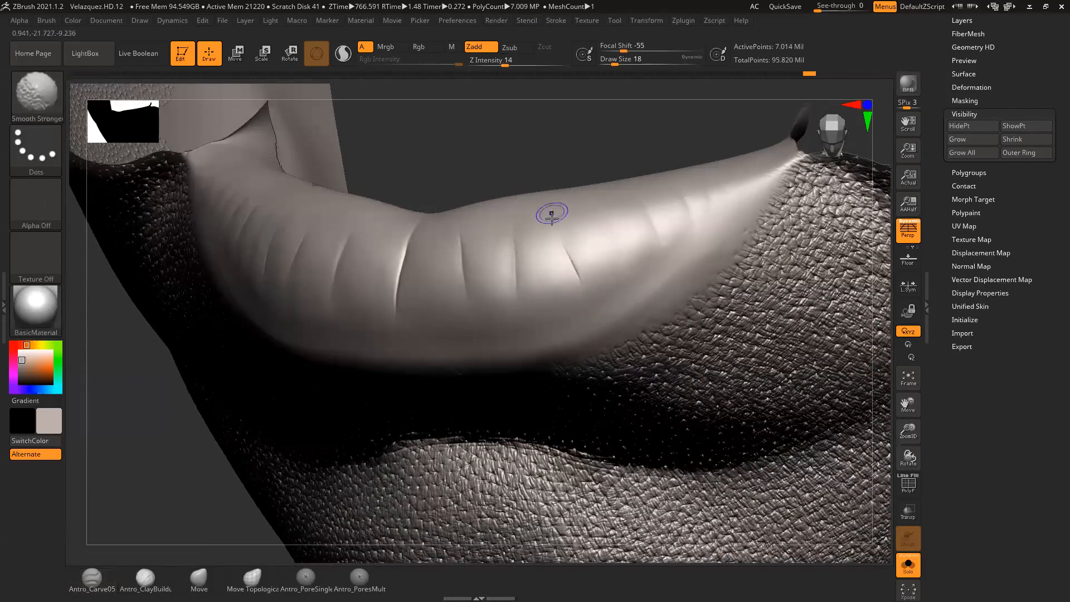
left_click_drag(591, 173, 567, 215)
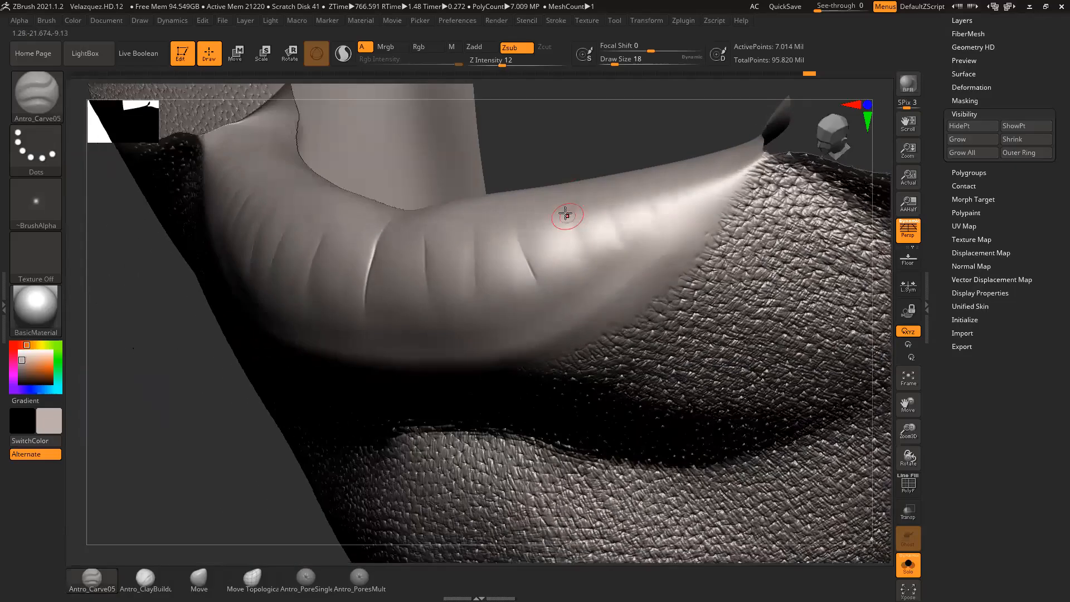
Step: Sharpen the remaining slanted creases toward the right corner of the lower lip and smooth their ends
left_click_drag(583, 256, 589, 268)
mouse_move(570, 222)
left_mouse_down("shift")
mouse_move(617, 233)
mouse_move(624, 247)
left_mouse_up("shift")
left_click_drag(643, 191, 656, 233)
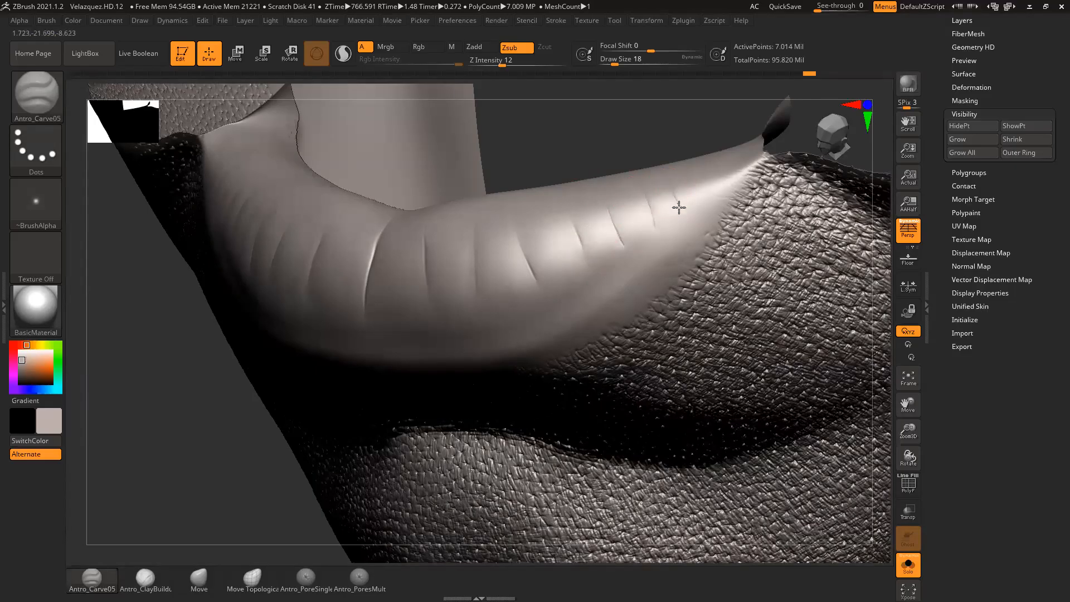
key("shift")
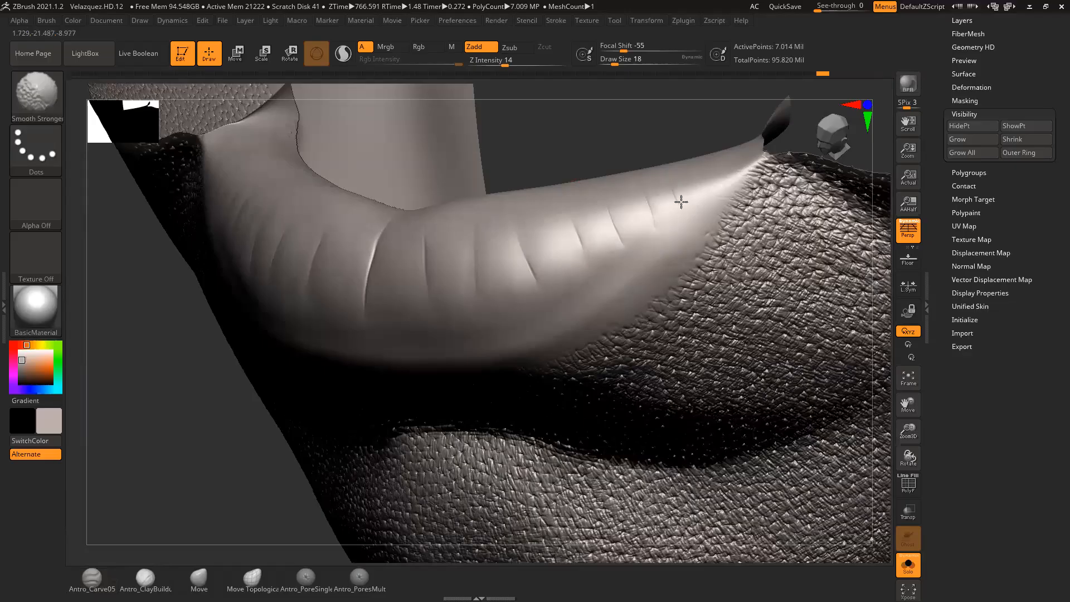
mouse_move(696, 132)
left_mouse_down("shift")
mouse_move(650, 117)
mouse_move(549, 246)
left_mouse_up("shift")
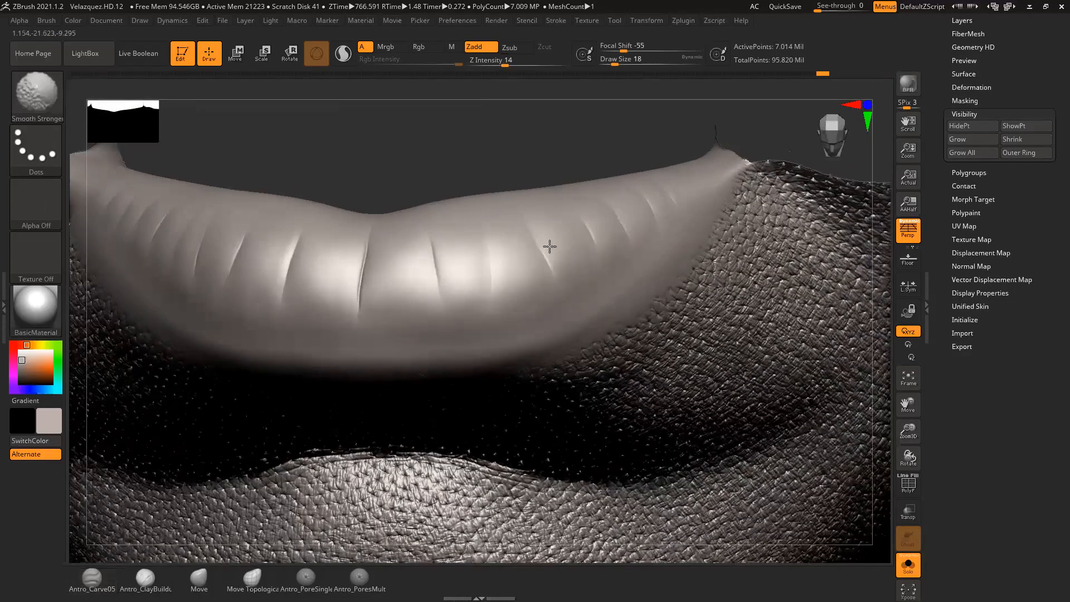
Step: Soften the second crease right of centre, the central crease and the slanted creases toward the right corner
left_click_drag(492, 276, 487, 229, "shift")
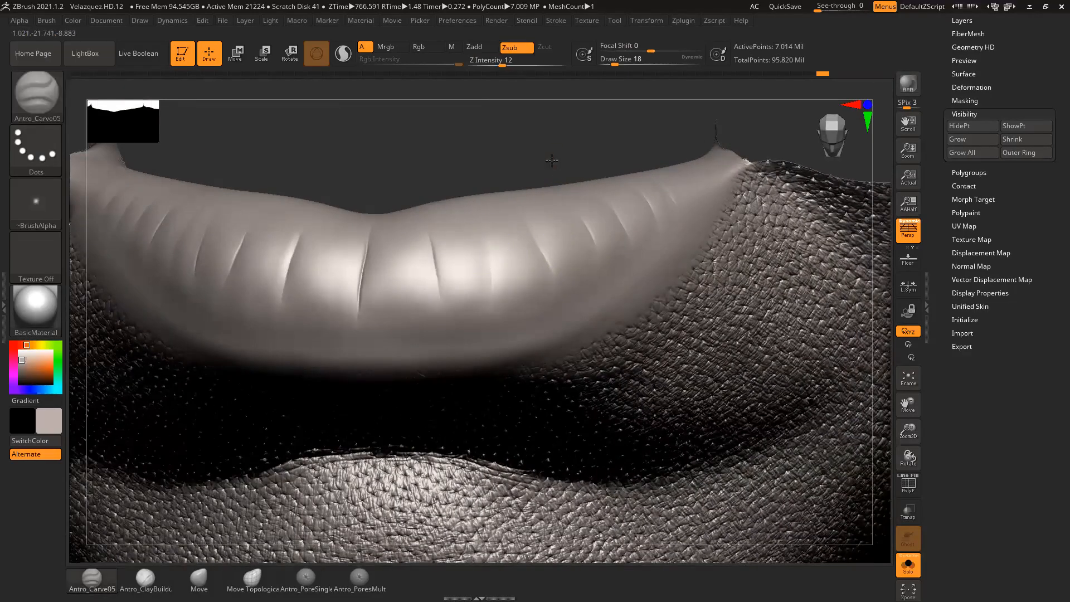
left_click_drag(554, 161, 545, 146, "alt")
left_click_drag(395, 257, 361, 287, "shift")
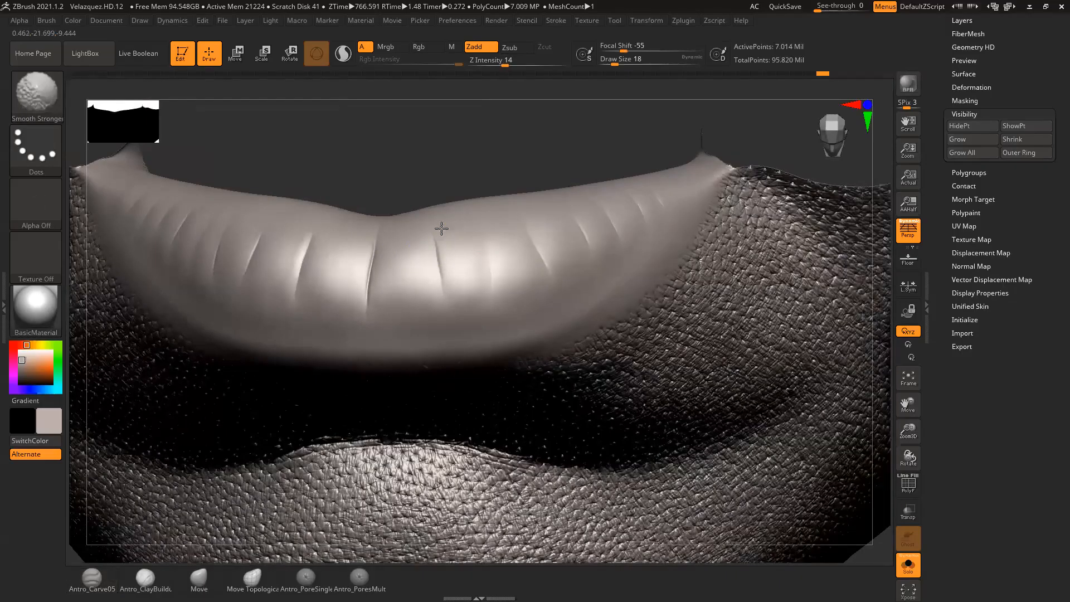
left_click_drag(543, 145, 576, 138, "alt")
mouse_move(526, 274)
left_mouse_down("shift")
mouse_move(524, 246)
mouse_move(565, 227)
mouse_move(647, 234)
mouse_move(679, 204)
left_mouse_up("shift")
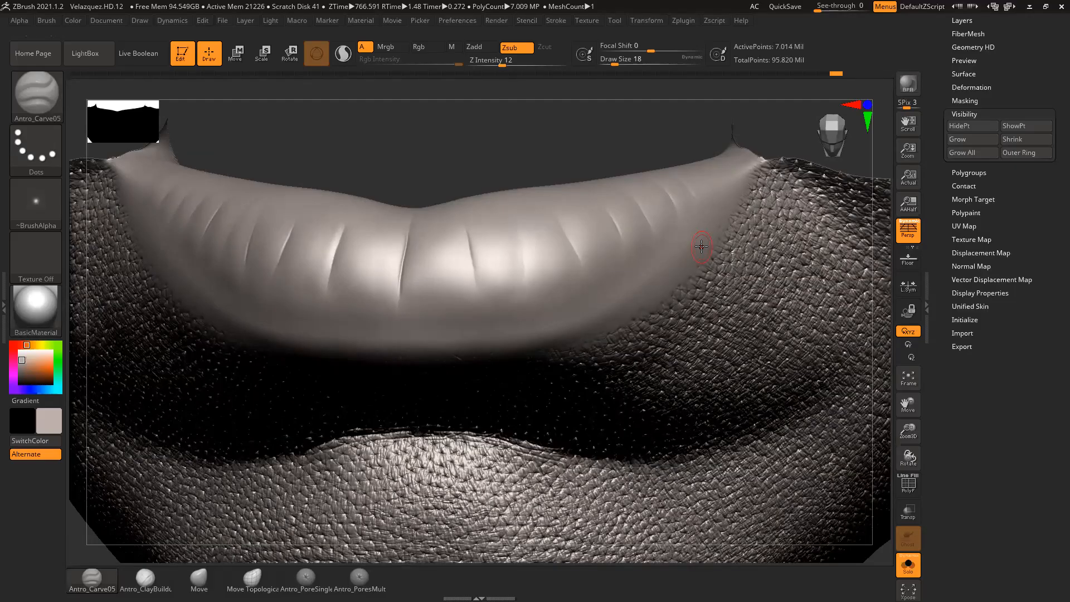
Step: Smooth the sharpened creases on the left half of the lower lip
left_click_drag(478, 159, 504, 186)
key("shift")
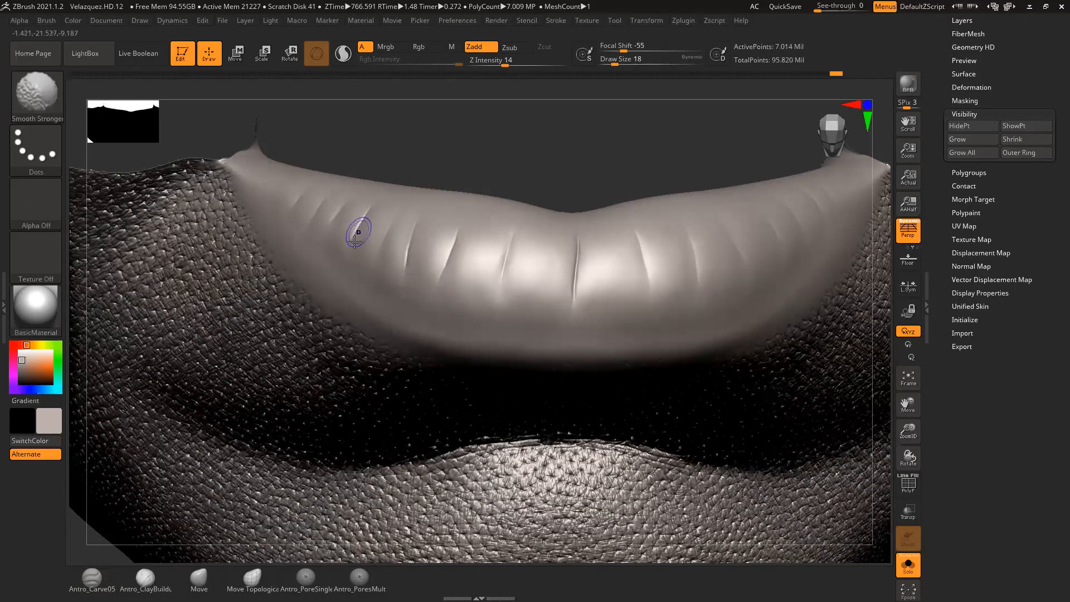
left_click_drag(528, 154, 563, 186)
key("shift")
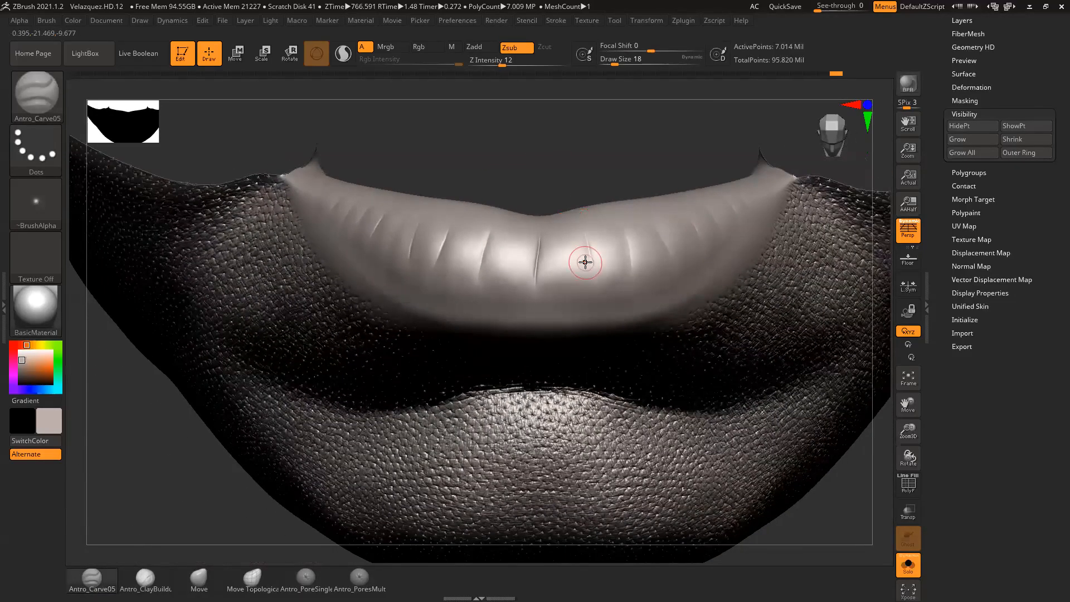
Step: Smooth the lower lip's inner rim near the centre one subdivision level down at Draw Size 41, and return to the higher level
left_click_drag(610, 131, 615, 168)
mouse_move(743, 431)
left_mouse_down()
mouse_move(800, 512)
mouse_move(666, 310)
left_mouse_up()
key("shift")
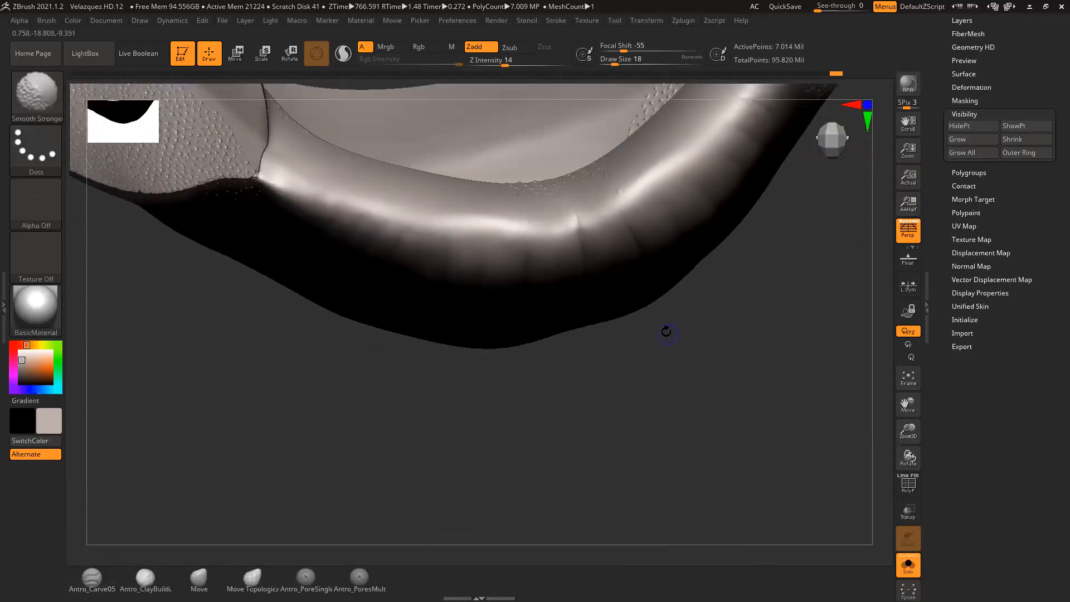
key("shift+d")
left_click_drag(693, 428, 679, 495)
key("space")
left_click_drag(570, 305, 574, 304)
key("shift")
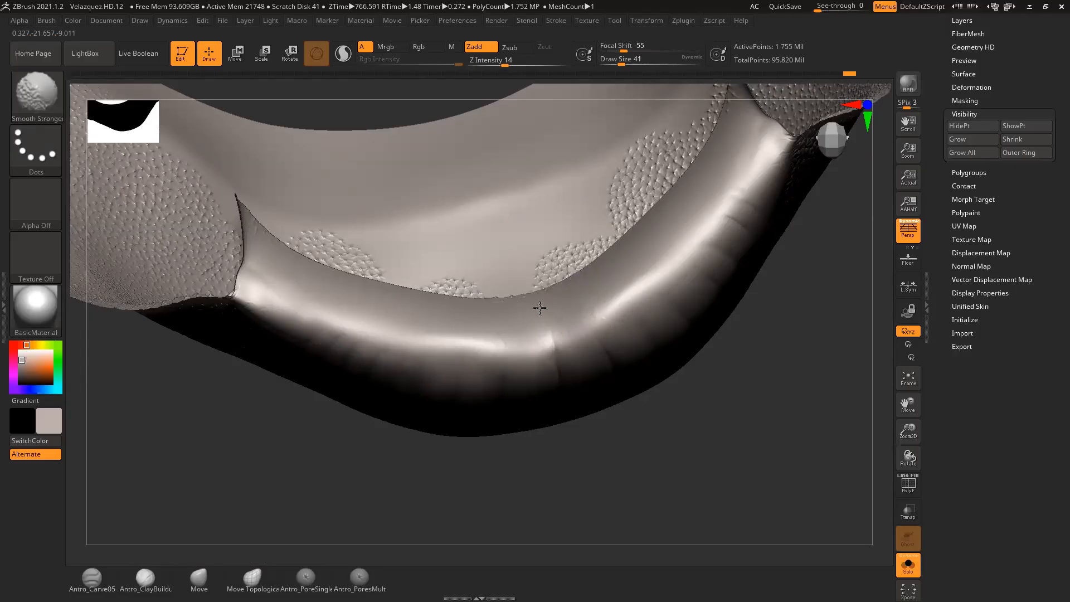
key("d")
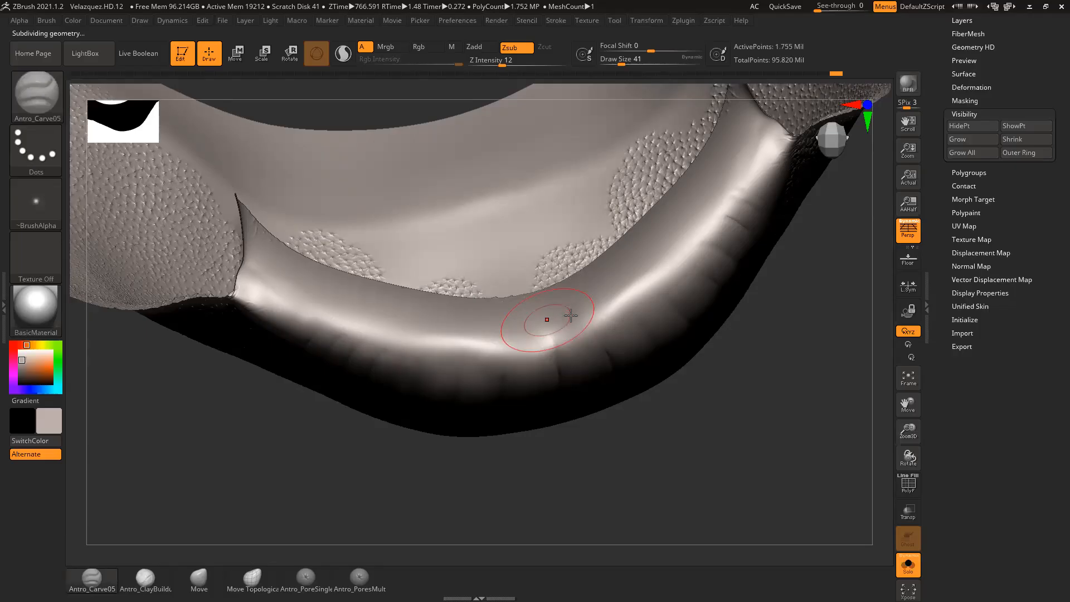
key("shift")
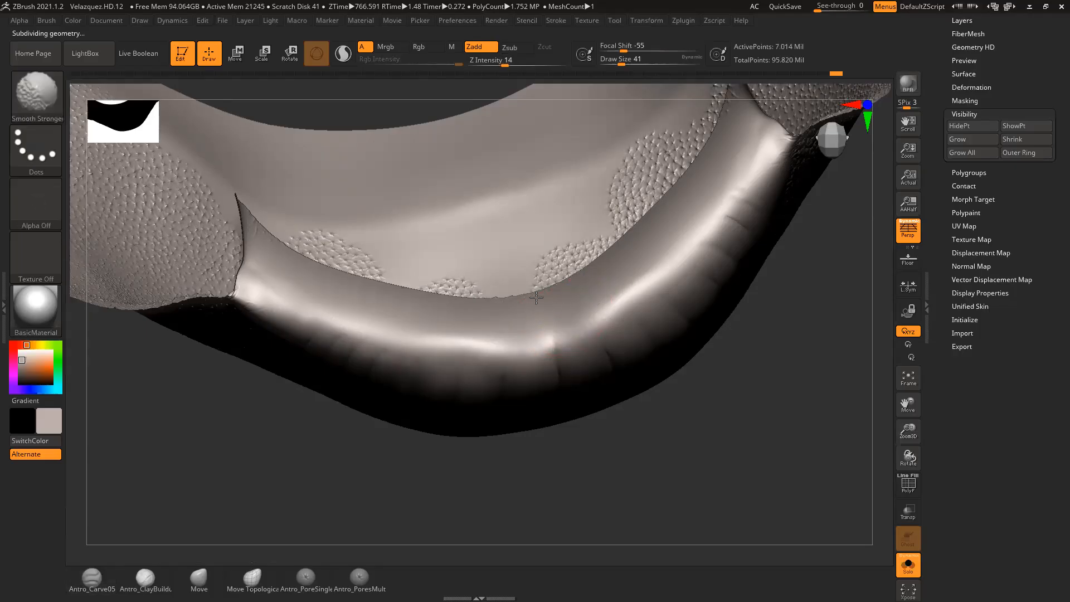
Step: Set the Antro_Carve05 brush's Draw Size to 25 and deepen the third crease right of the lower lip's centre
left_click_drag(681, 407, 599, 248)
left_click(92, 580)
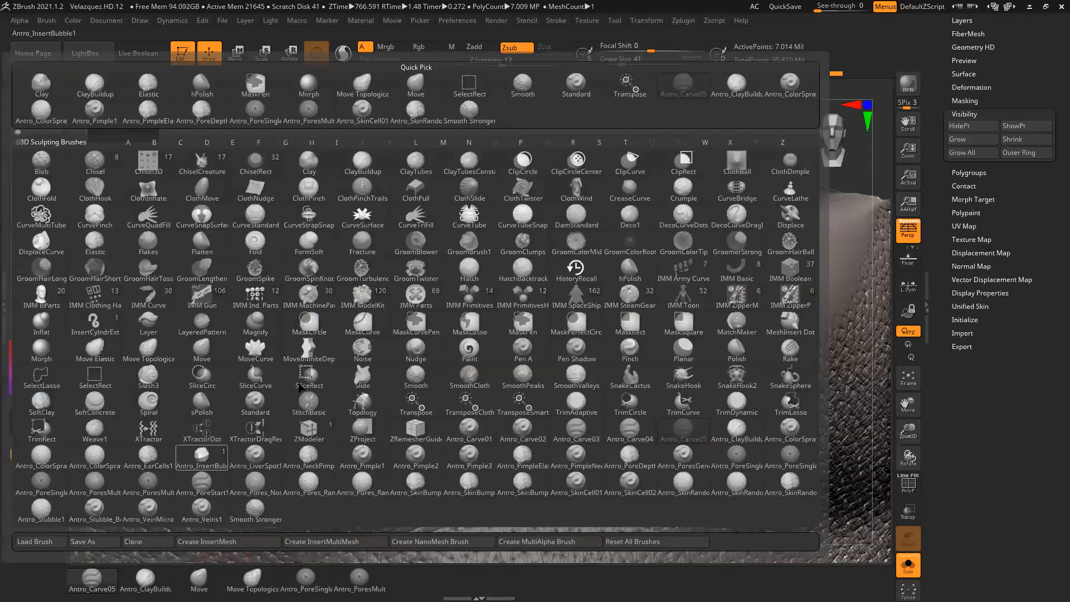
left_click_drag(670, 178, 625, 154)
key("space")
left_click_drag(597, 316, 592, 316)
left_click_drag(630, 173, 640, 195)
left_click_drag(576, 163, 532, 176)
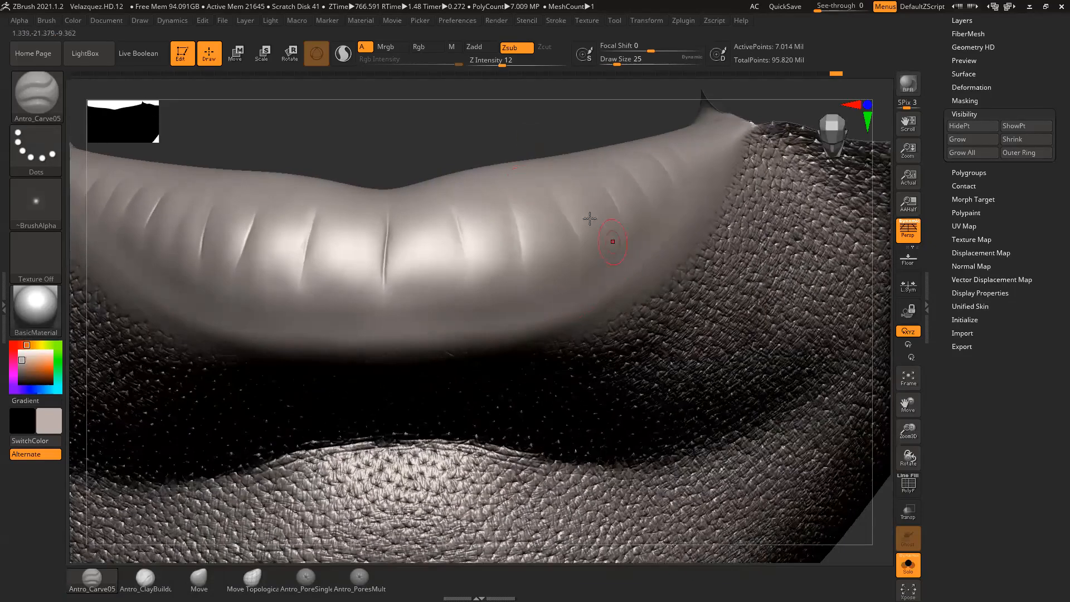
left_click_drag(548, 134, 529, 137)
left_click_drag(546, 195, 573, 249)
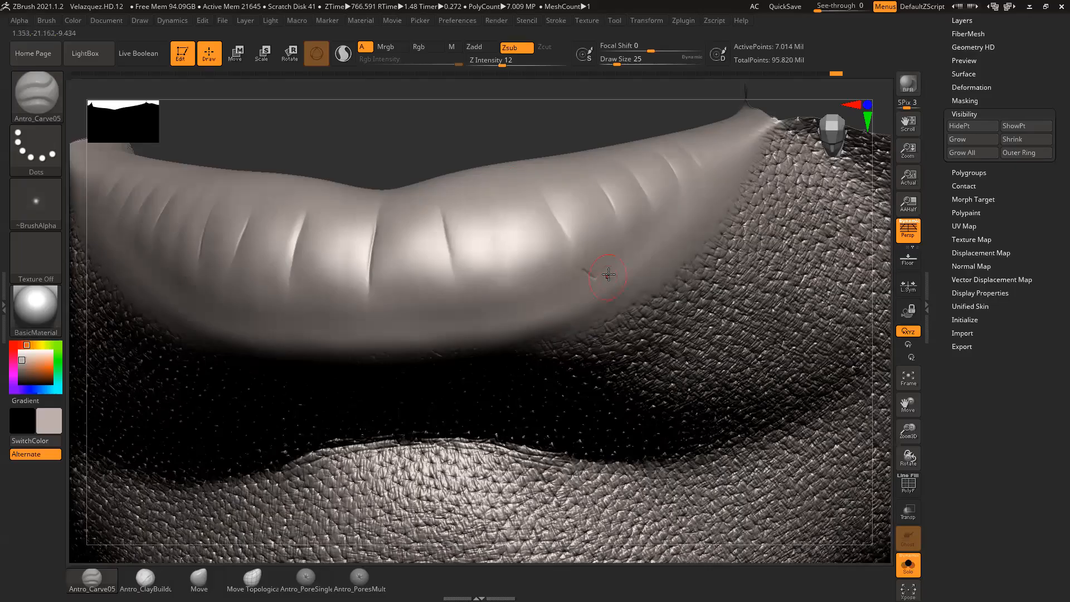
left_click_drag(532, 136, 516, 92)
Step: Set Z Intensity to 9 and Draw Size to 17, and carve fine crossing wrinkles along the lower lip's lower right edge
left_click(498, 64)
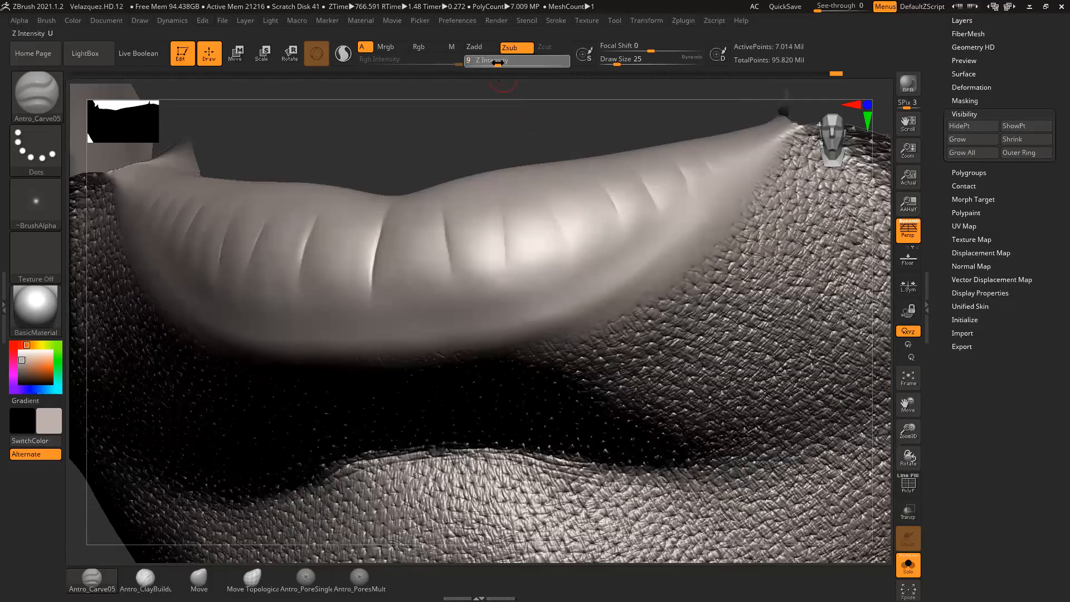
key("space")
left_click(569, 280)
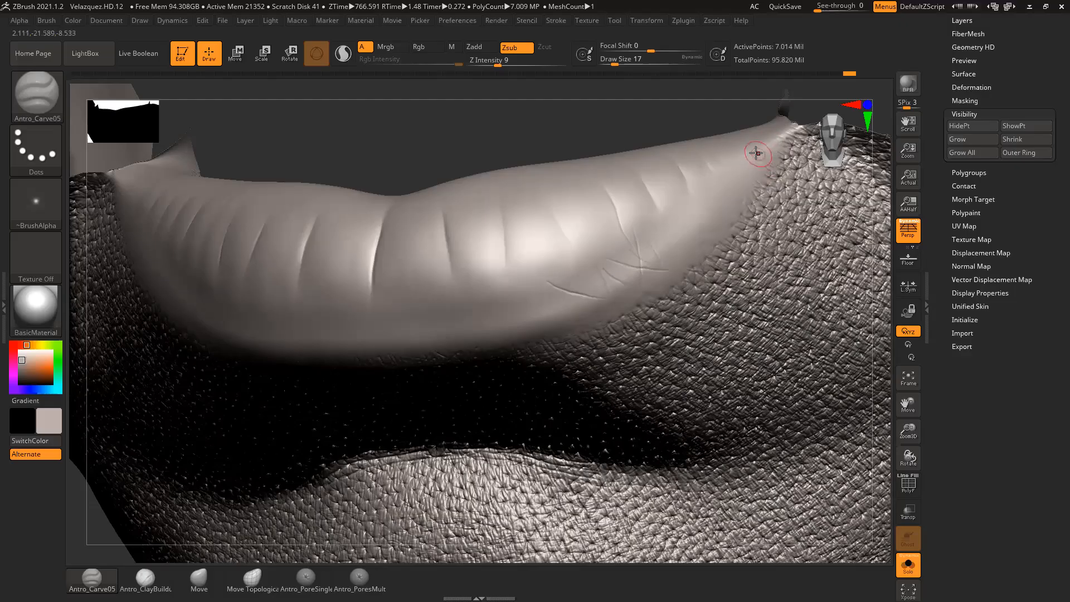
left_click_drag(654, 124, 618, 171)
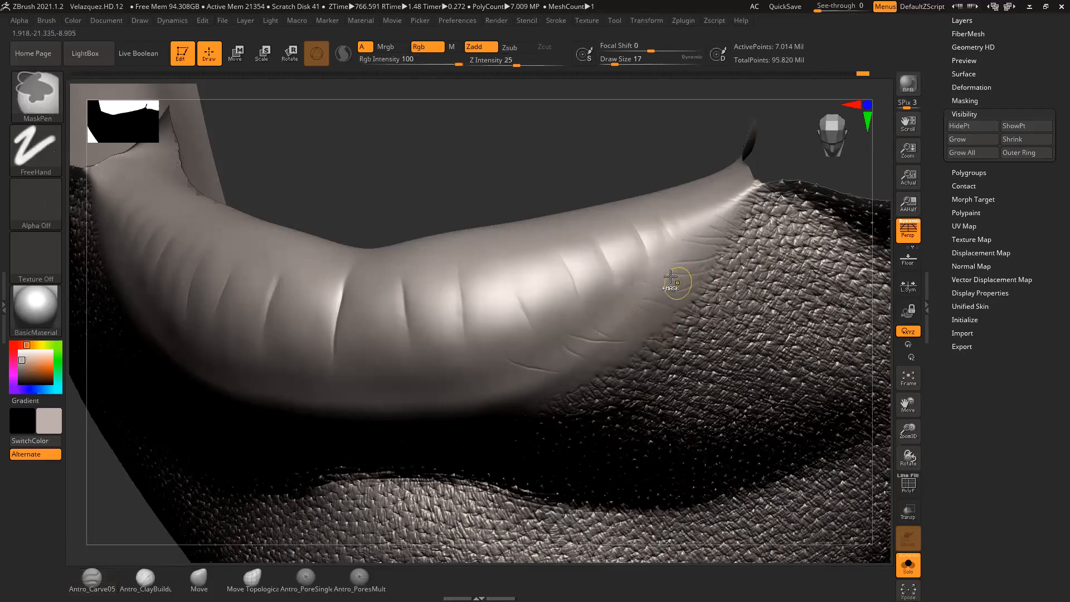
Step: Carve fine horizontal wrinkles across the lower part of the lower lip, from right of centre toward the left
left_click_drag(617, 171, 788, 86)
mouse_move(471, 333)
left_mouse_down()
mouse_move(608, 327)
mouse_move(567, 335)
left_mouse_up()
left_click_drag(594, 147, 663, 138)
left_click_drag(385, 306, 450, 319)
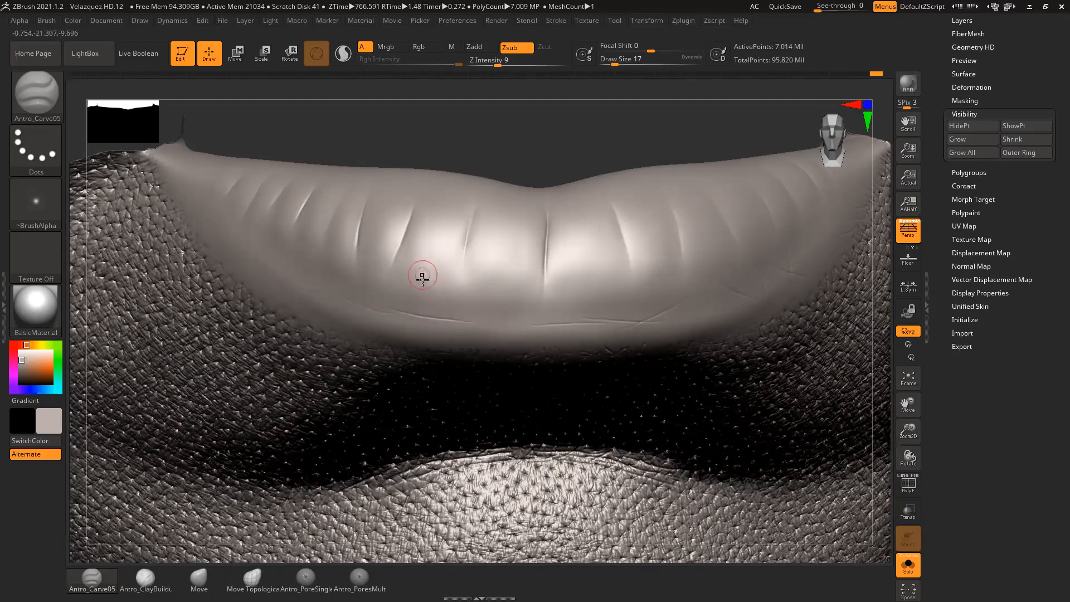
mouse_move(440, 297)
left_mouse_down()
mouse_move(564, 299)
mouse_move(488, 311)
left_mouse_up()
Step: Extend the central crease downward at Draw Size 16 and the first crease left of it at Draw Size 17
key("space")
left_click_drag(545, 275, 542, 275)
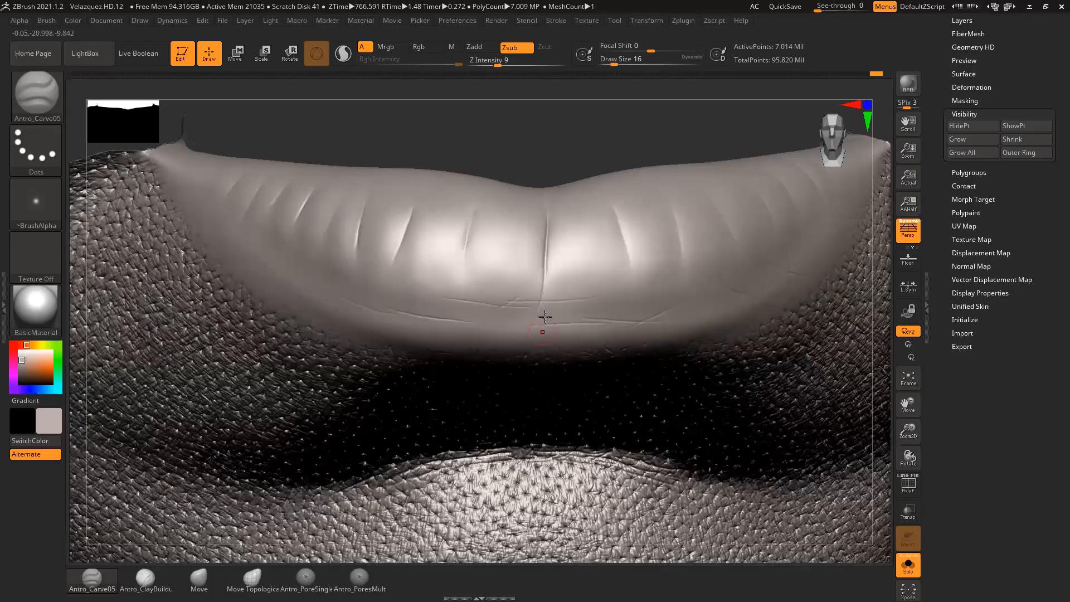
key("space")
left_click_drag(533, 301, 535, 301)
mouse_move(465, 250)
left_mouse_down()
mouse_move(447, 308)
mouse_move(459, 291)
mouse_move(455, 343)
left_mouse_up()
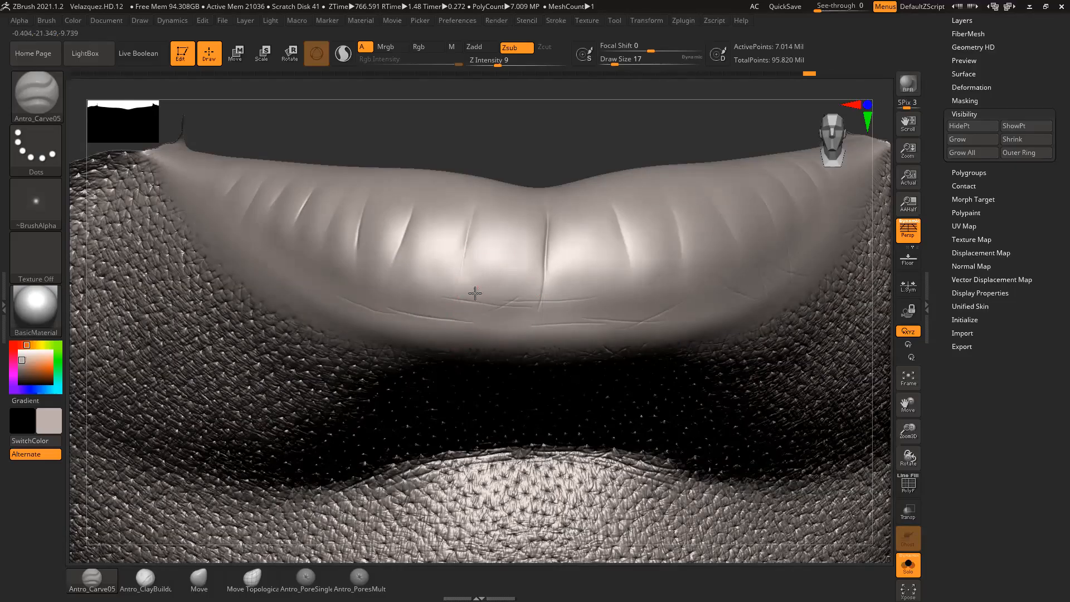
Step: Carve faint wrinkles along the lower lip's lower left edge and extend the second crease right of centre downward
left_click_drag(542, 168, 586, 168)
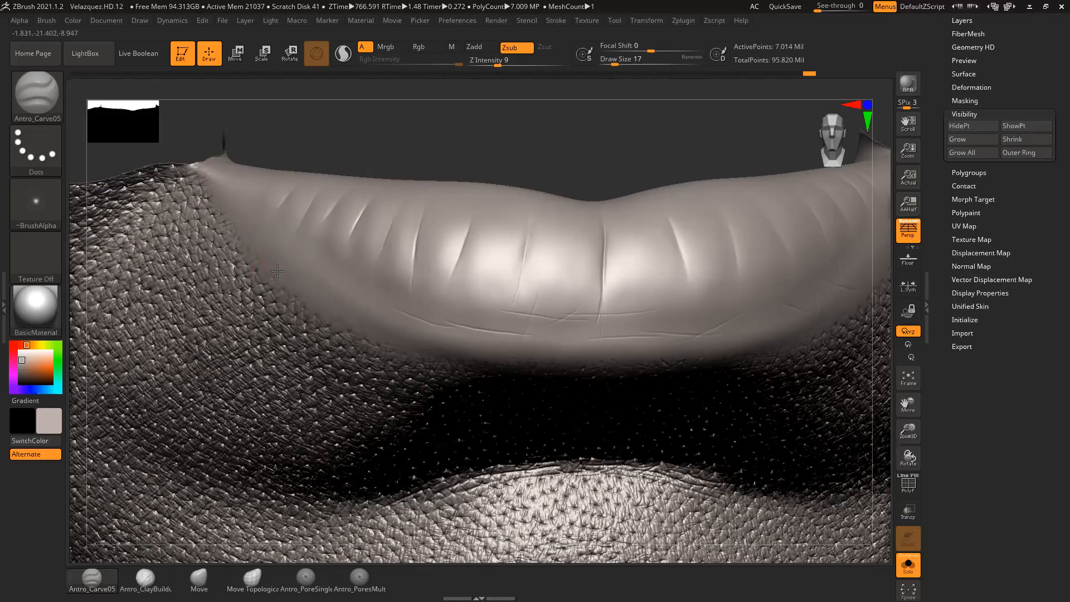
left_click_drag(421, 144, 387, 201)
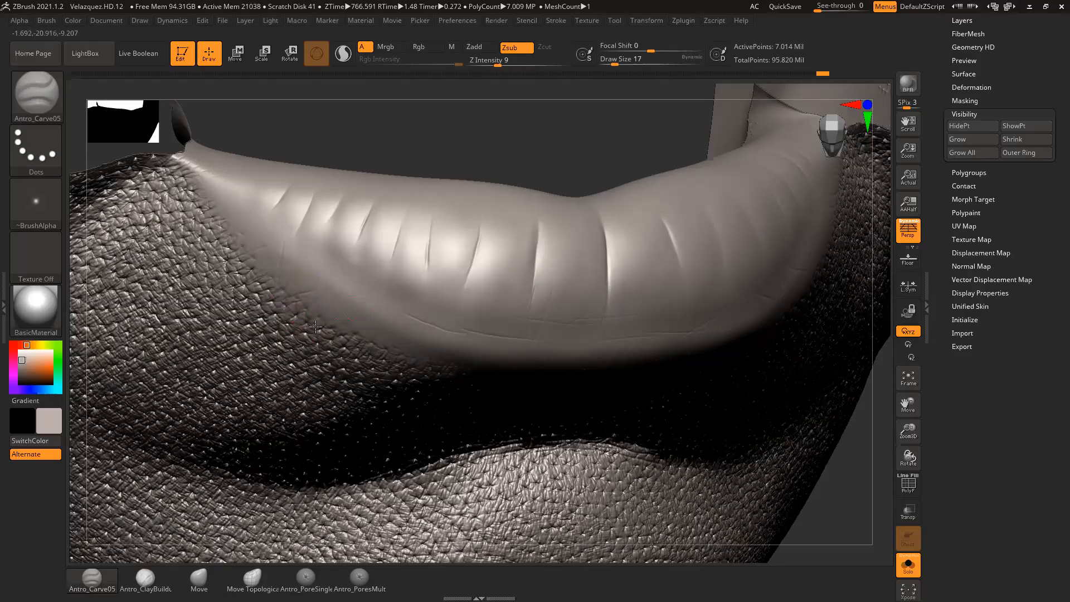
mouse_move(535, 114)
left_mouse_down()
mouse_move(523, 111)
mouse_move(536, 117)
left_mouse_up()
left_click_drag(613, 121, 555, 152)
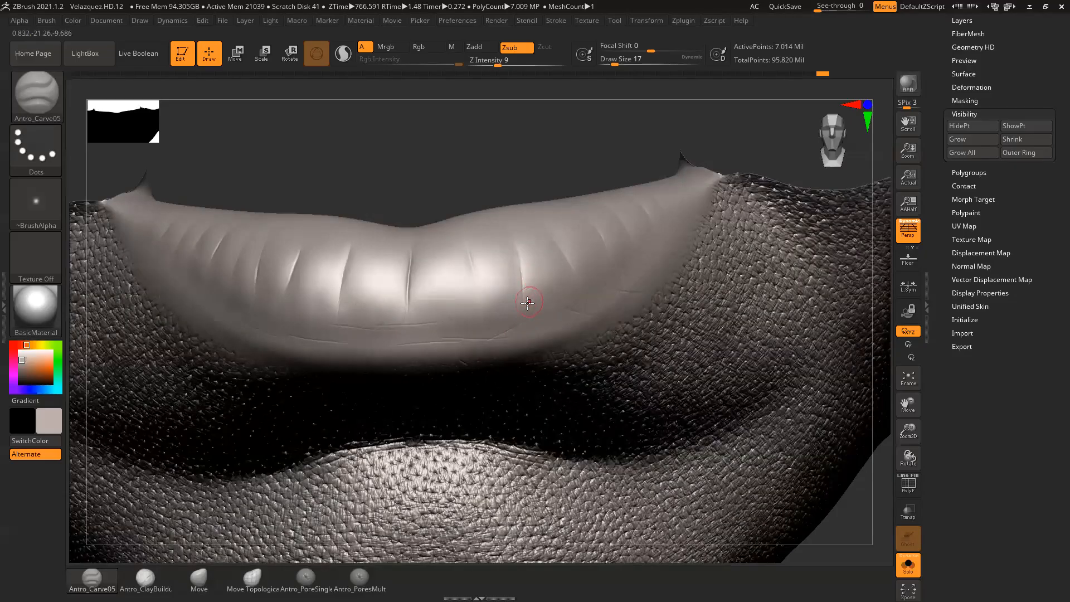
left_click_drag(521, 293, 533, 328)
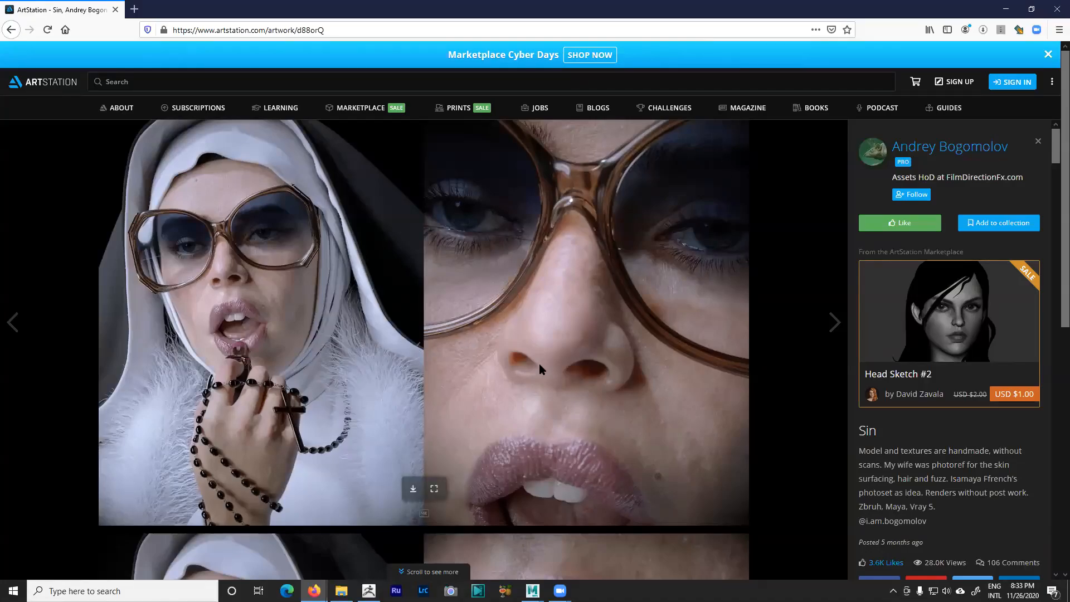
Step: Examine the lip and skin close-ups in the Sin artwork for surface detail reference
scroll(540, 363, "down", 5)
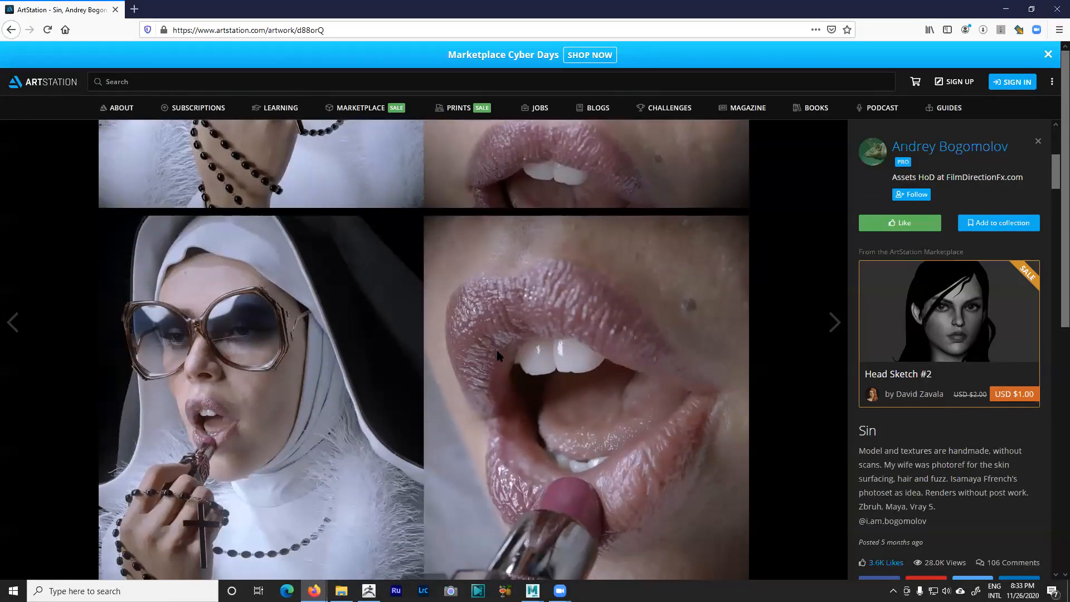
scroll(497, 351, "down", 1)
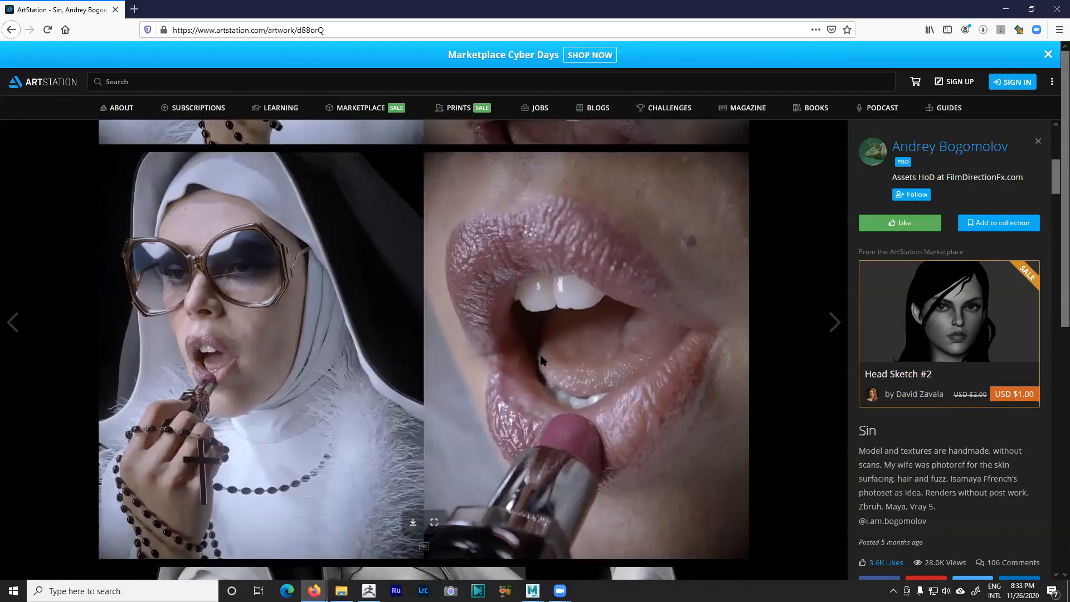
scroll(541, 359, "down", 4)
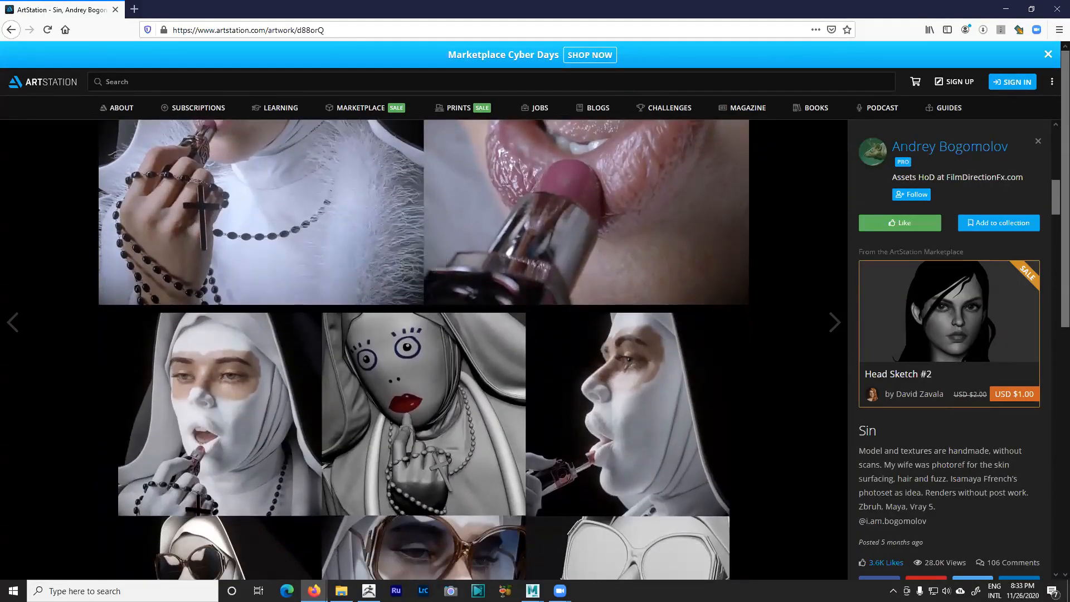
scroll(558, 381, "down", 3)
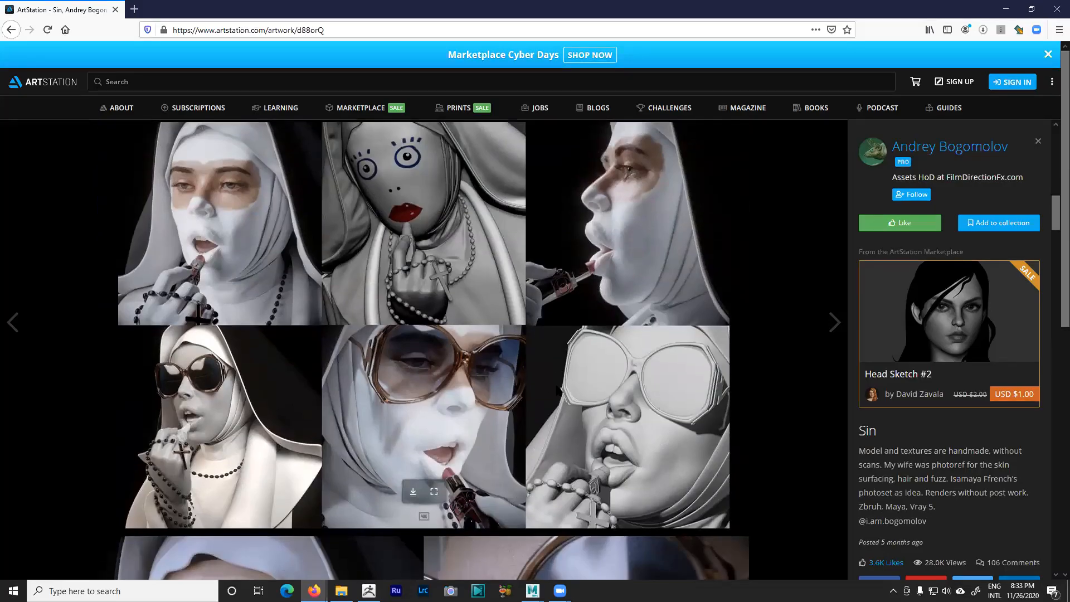
scroll(524, 379, "down", 4)
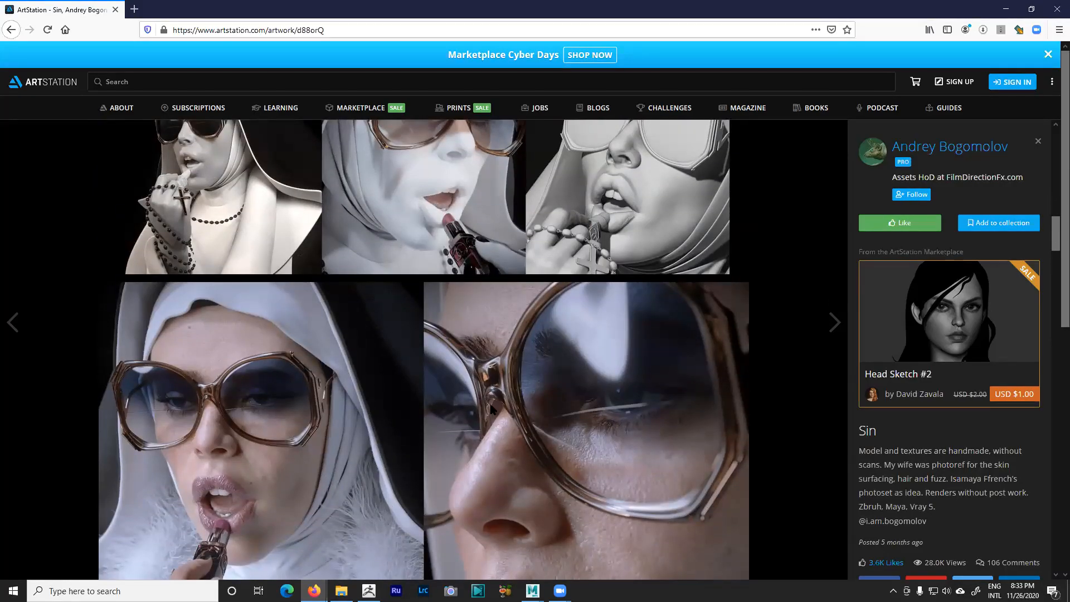
scroll(491, 415, "down", 3)
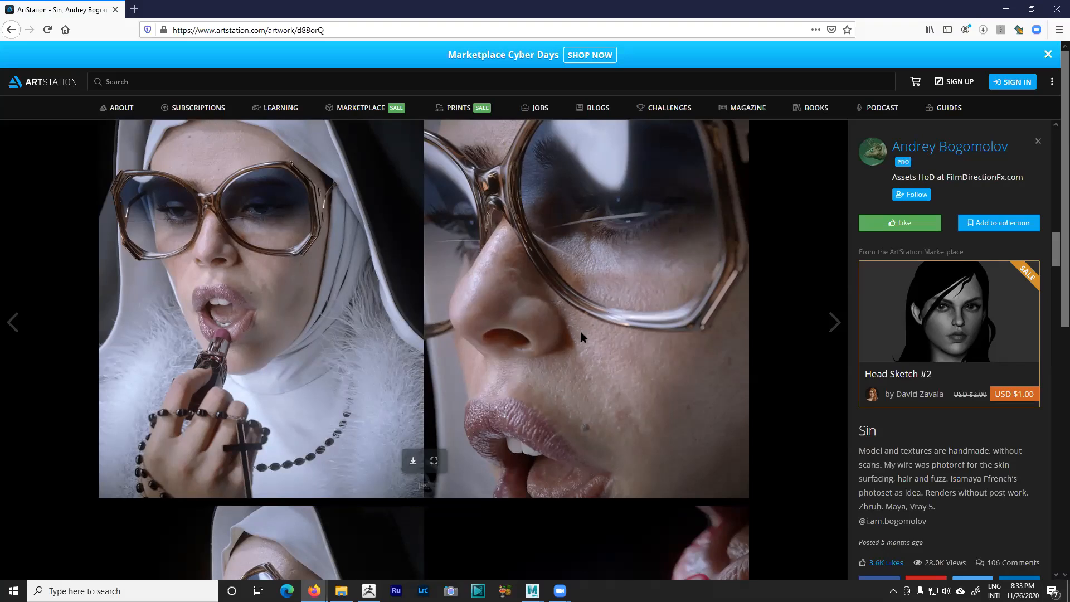
scroll(585, 350, "up", 10)
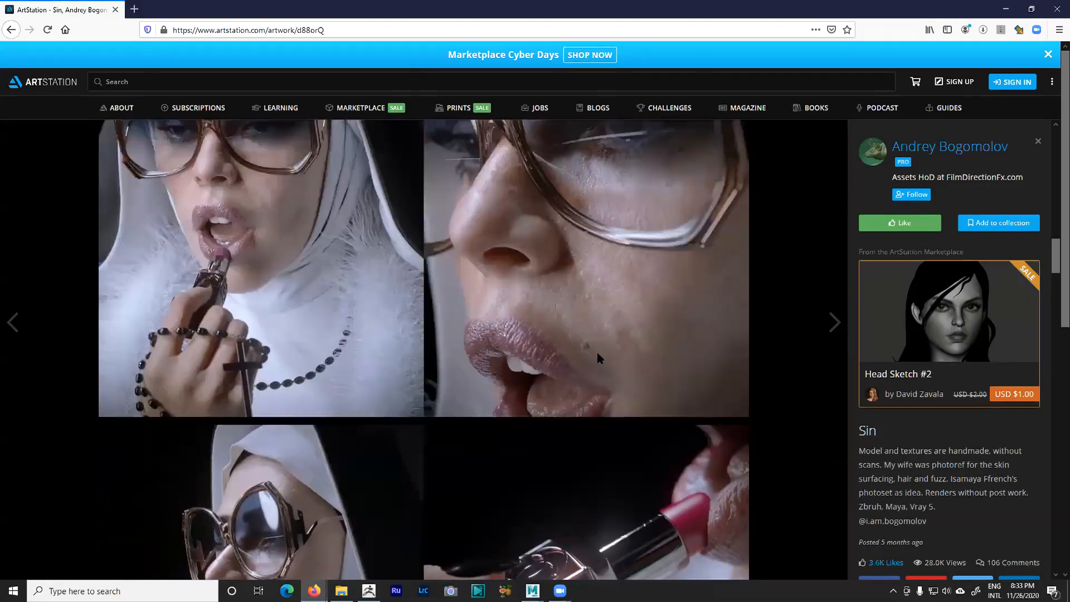
scroll(628, 312, "up", 6)
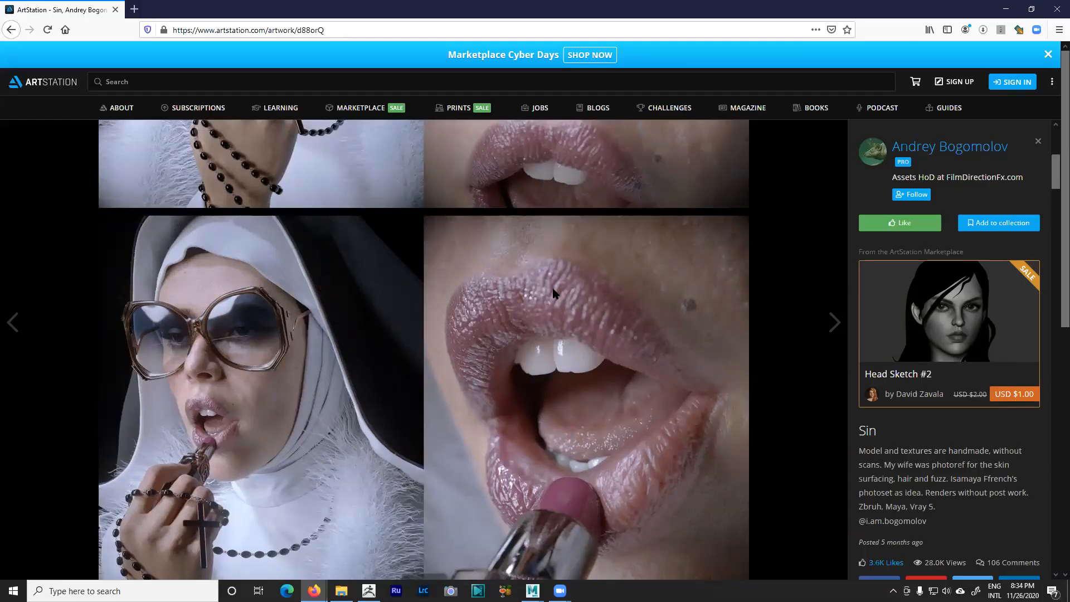
scroll(556, 289, "up", 5)
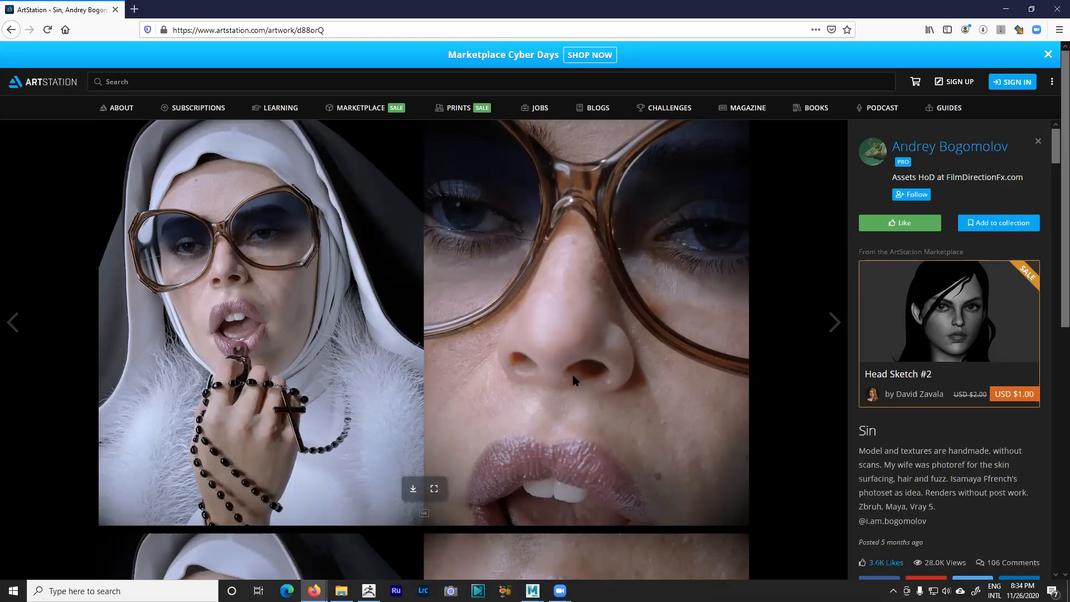
scroll(576, 383, "down", 4)
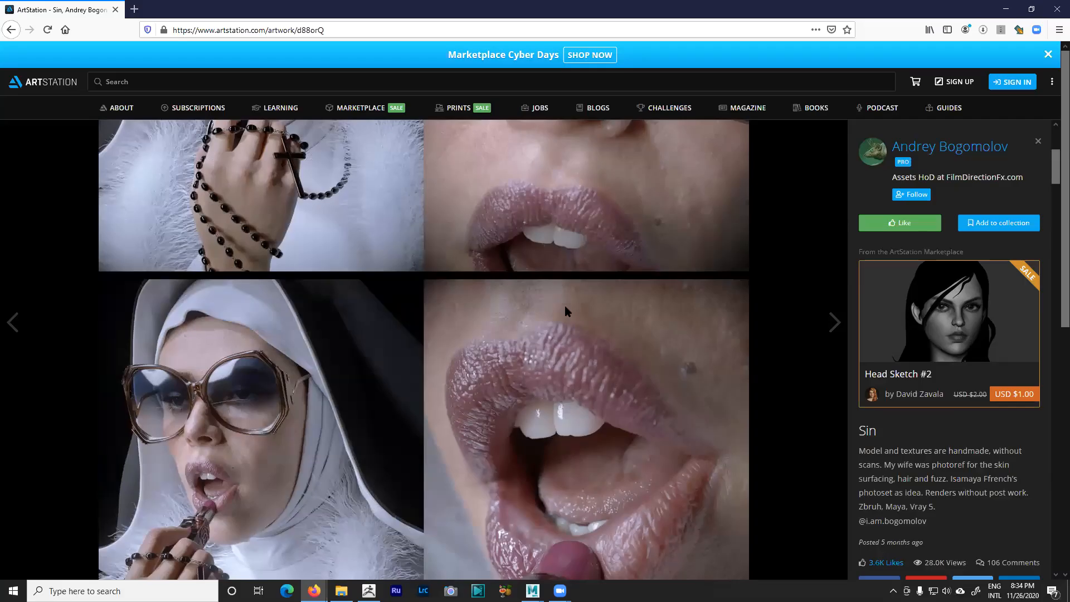
scroll(585, 388, "down", 2)
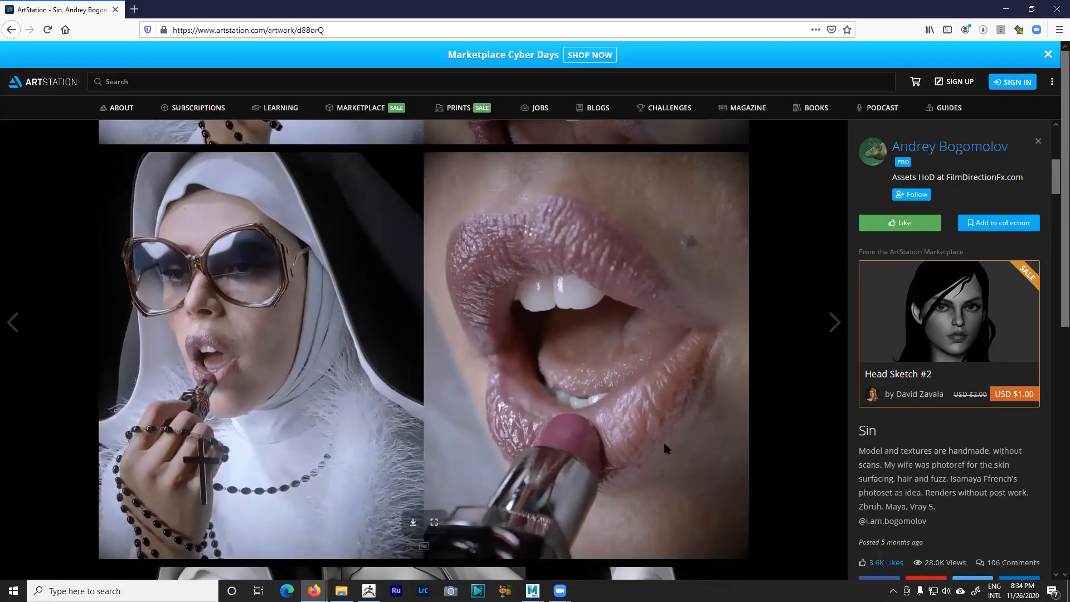
scroll(635, 394, "down", 3)
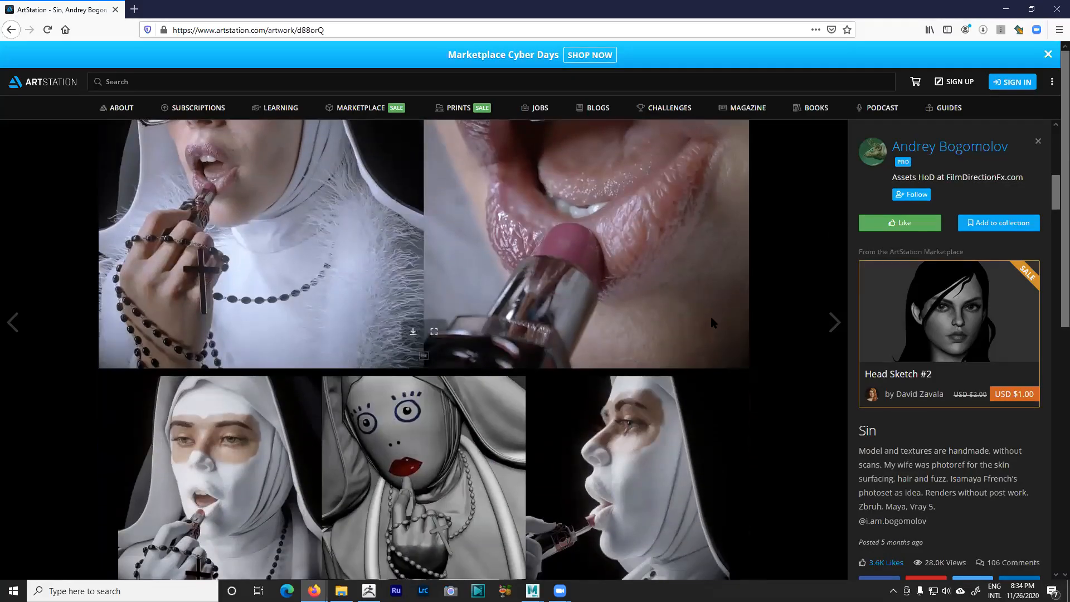
scroll(710, 316, "up", 5)
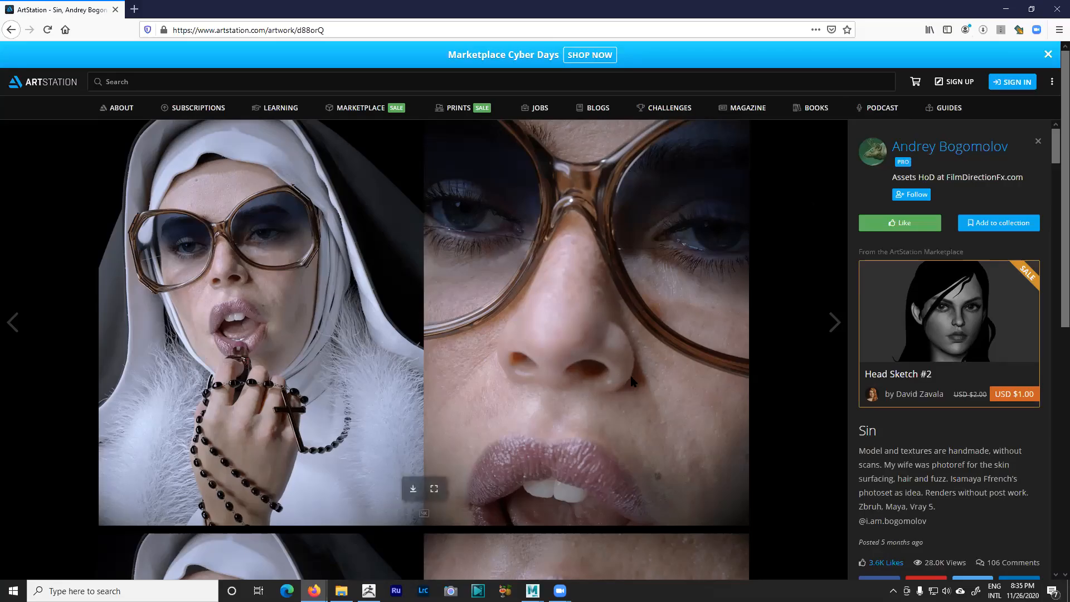
Step: Examine the artwork's remaining renders, comparing lip creases, skin pores and eye-area detail in the close-ups
scroll(630, 373, "down", 5)
scroll(631, 382, "down", 2)
scroll(629, 379, "up", 4)
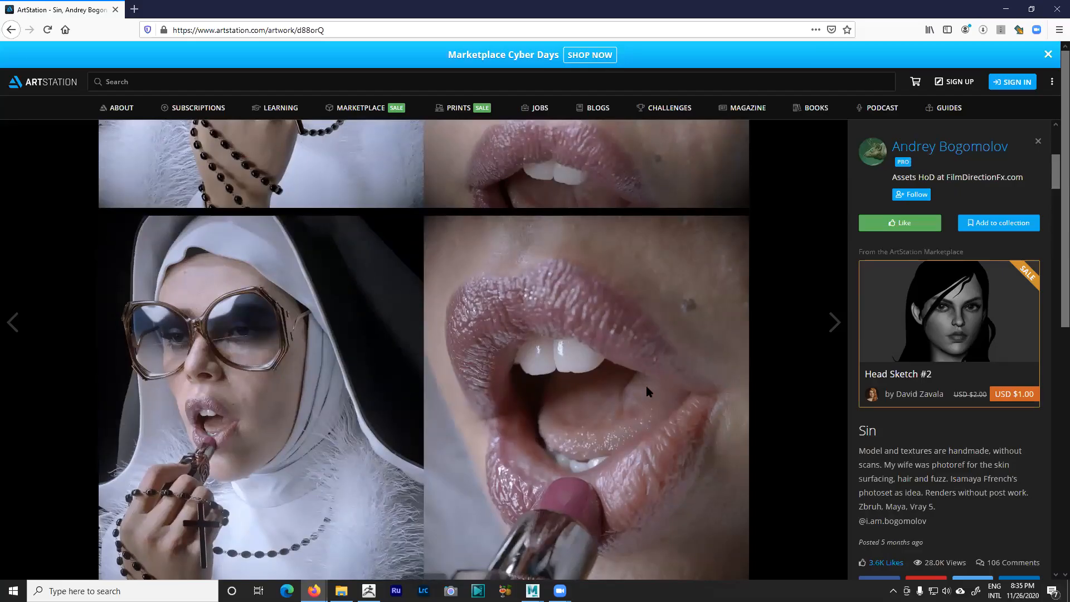
scroll(595, 378, "down", 1)
scroll(687, 435, "down", 12)
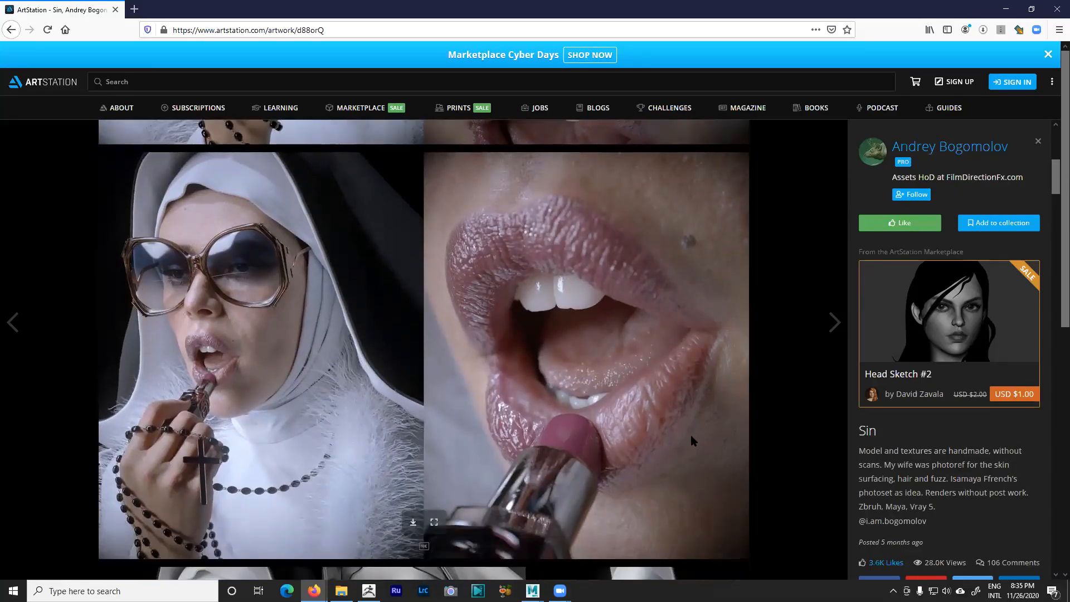
scroll(687, 435, "down", 5)
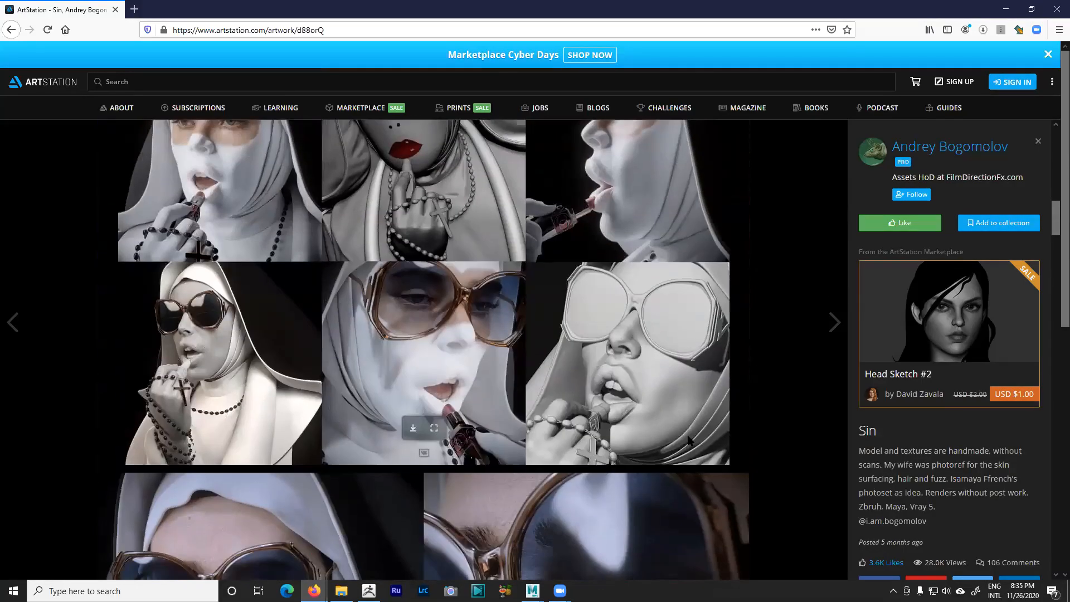
scroll(692, 284, "down", 3)
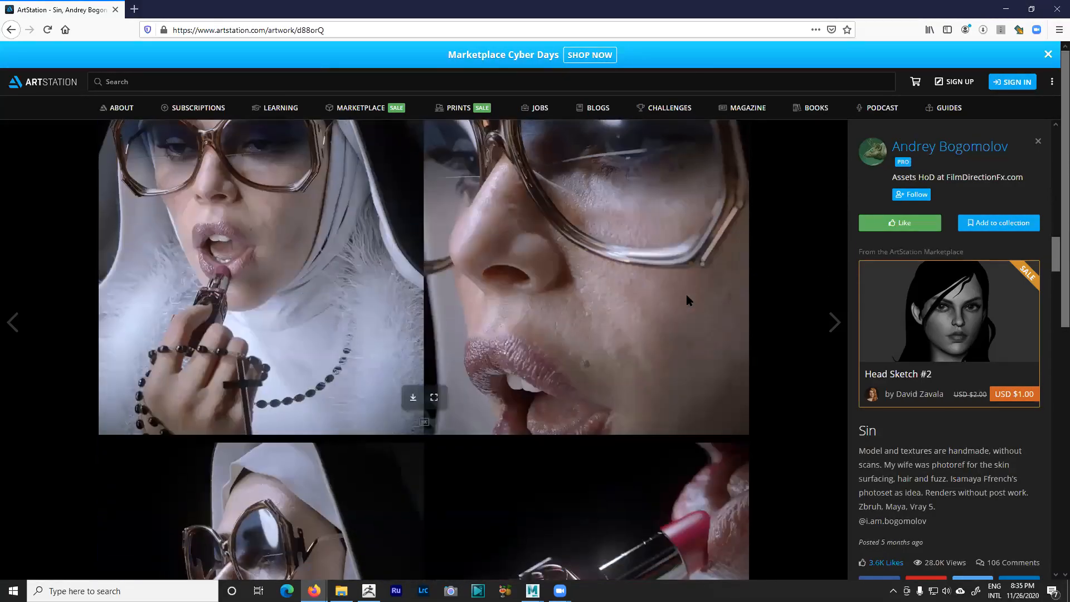
scroll(700, 299, "up", 2)
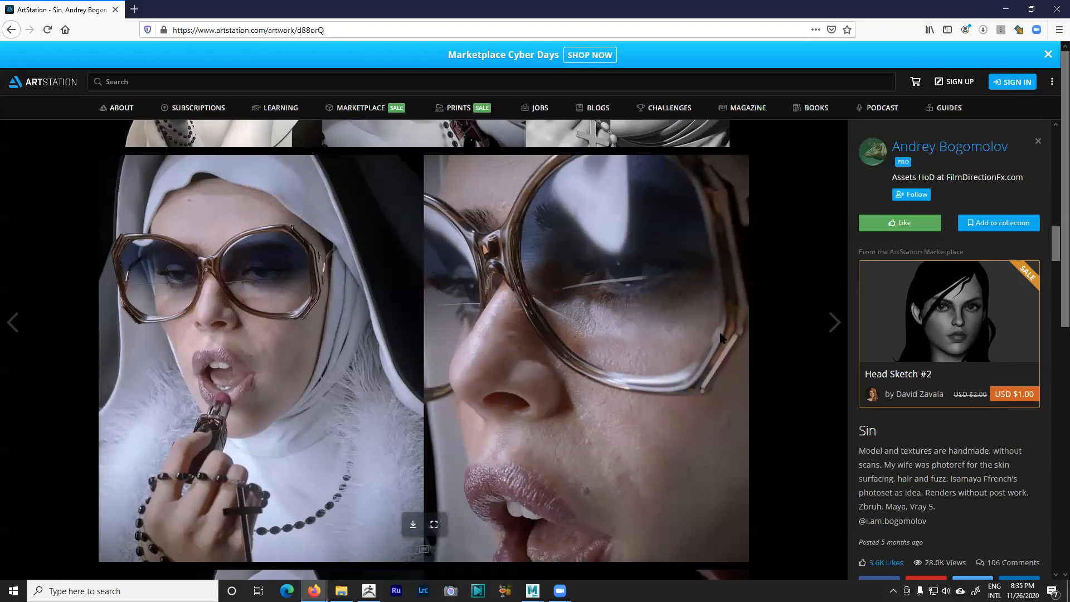
scroll(719, 337, "down", 6)
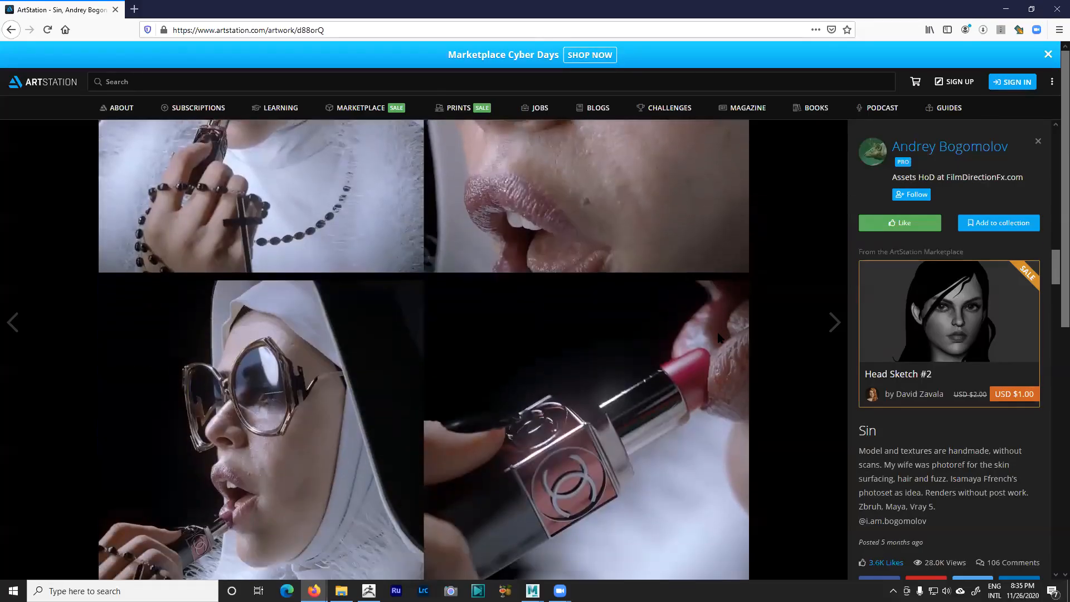
scroll(719, 337, "down", 8)
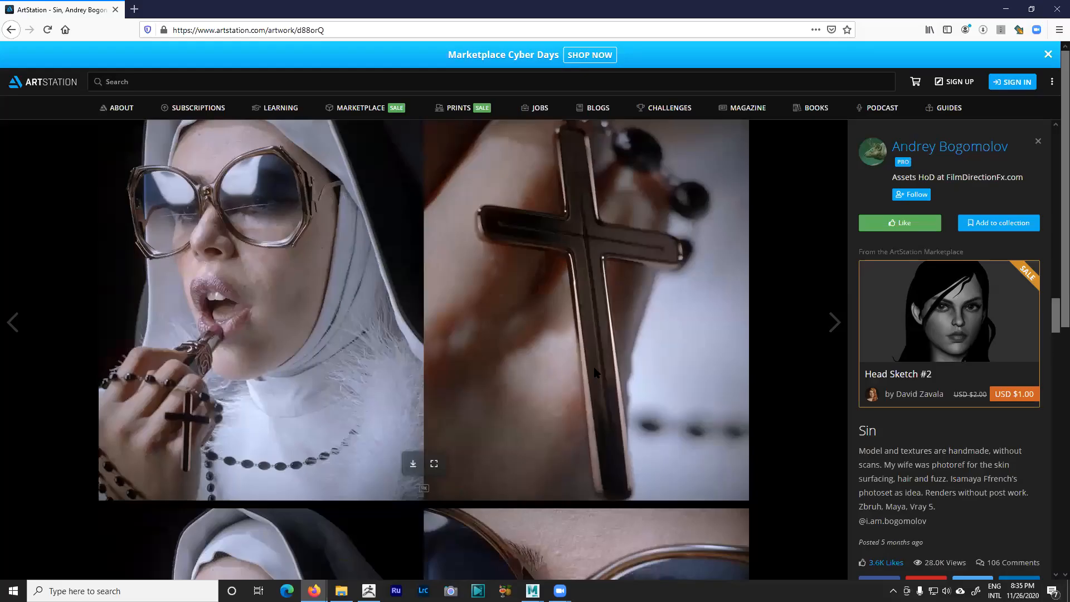
scroll(600, 414, "down", 5)
scroll(541, 362, "down", 7)
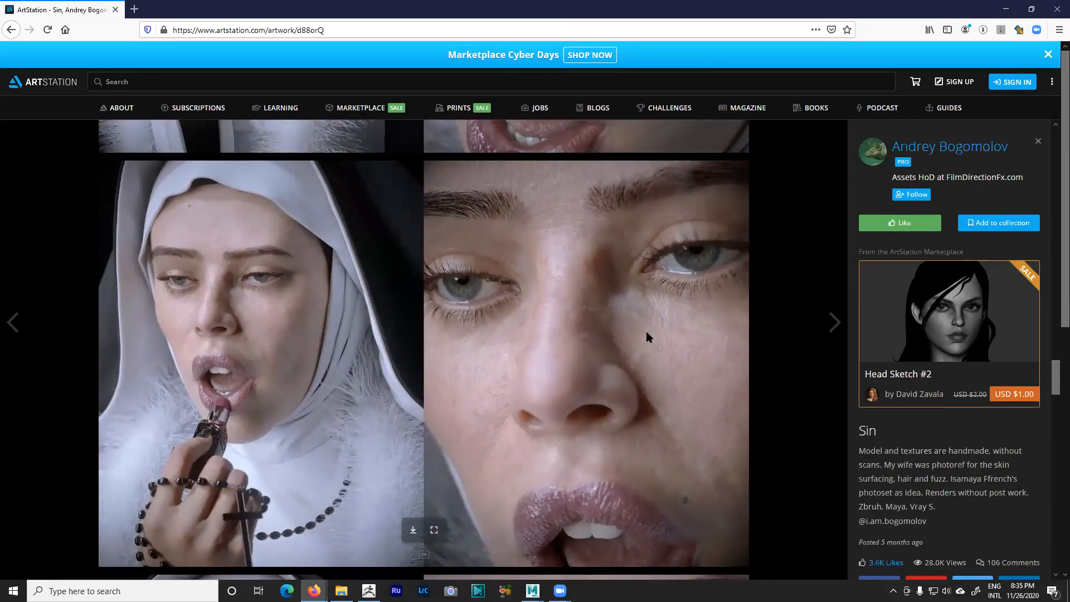
scroll(635, 359, "down", 2)
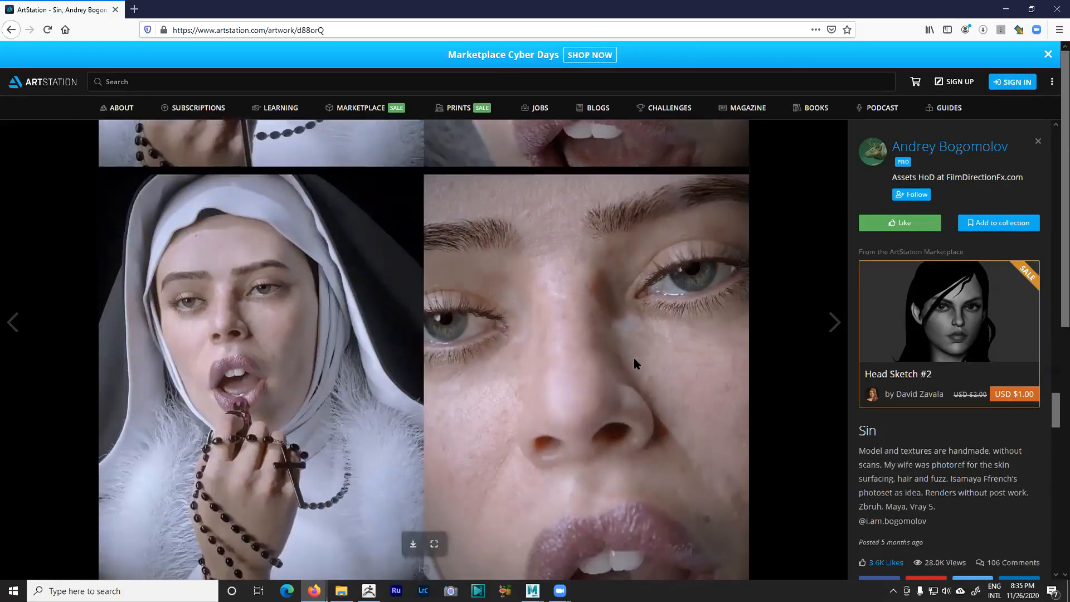
scroll(604, 360, "down", 3)
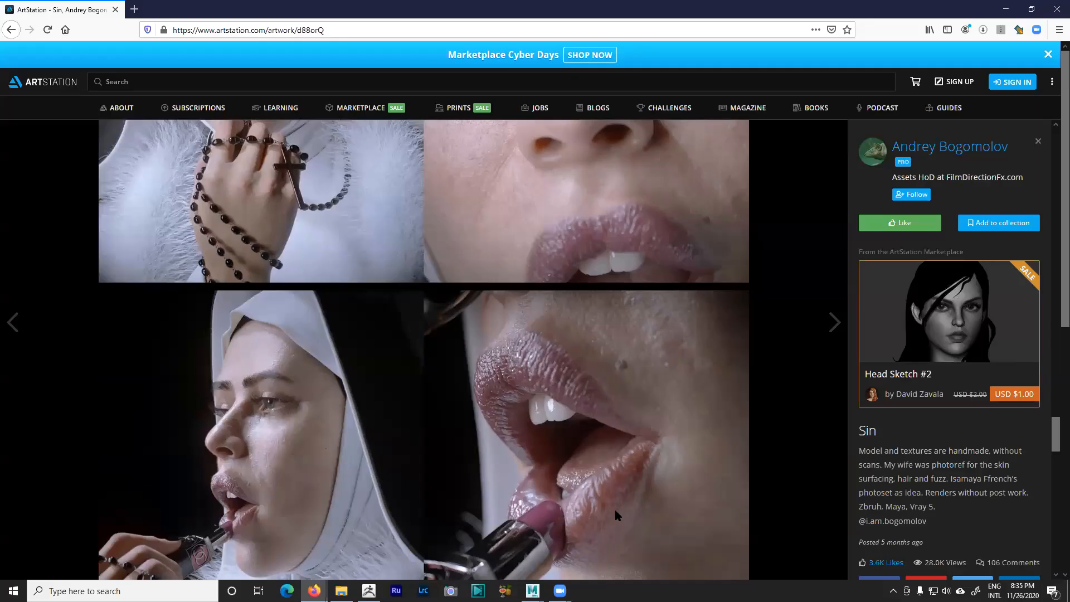
scroll(610, 457, "up", 2)
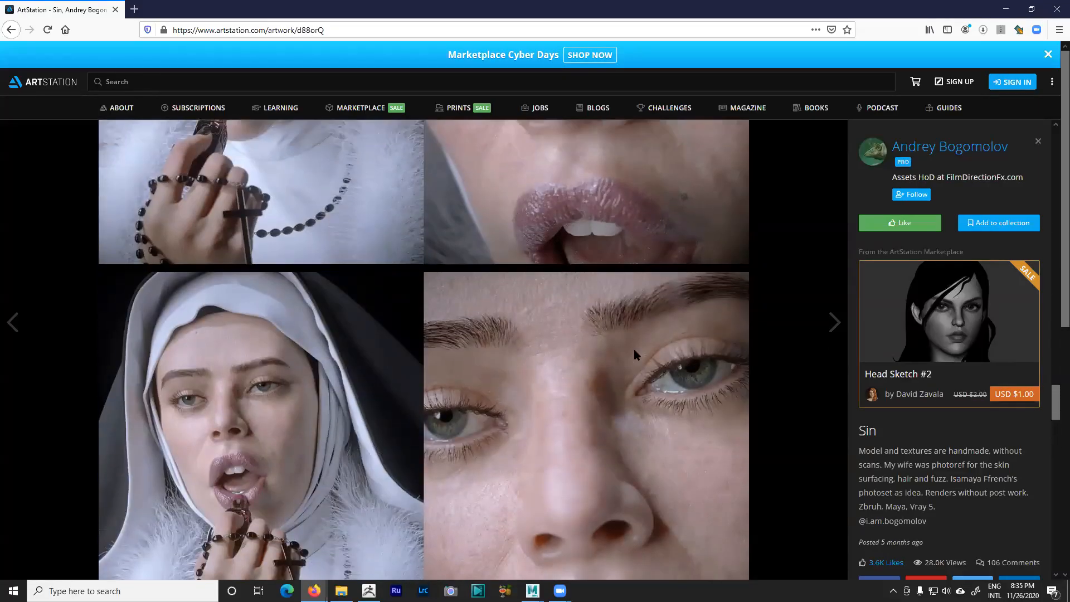
scroll(650, 373, "down", 10)
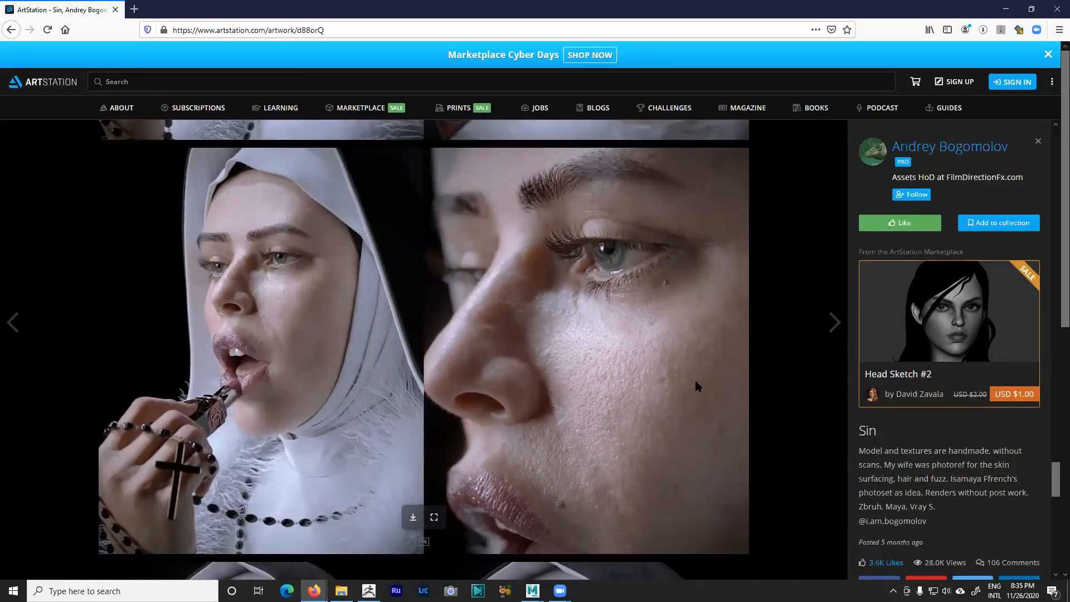
Step: Switch to ZBrush, frame the lower lip and set the Antro_Carve05 brush's draw size to 20
left_click(1006, 12)
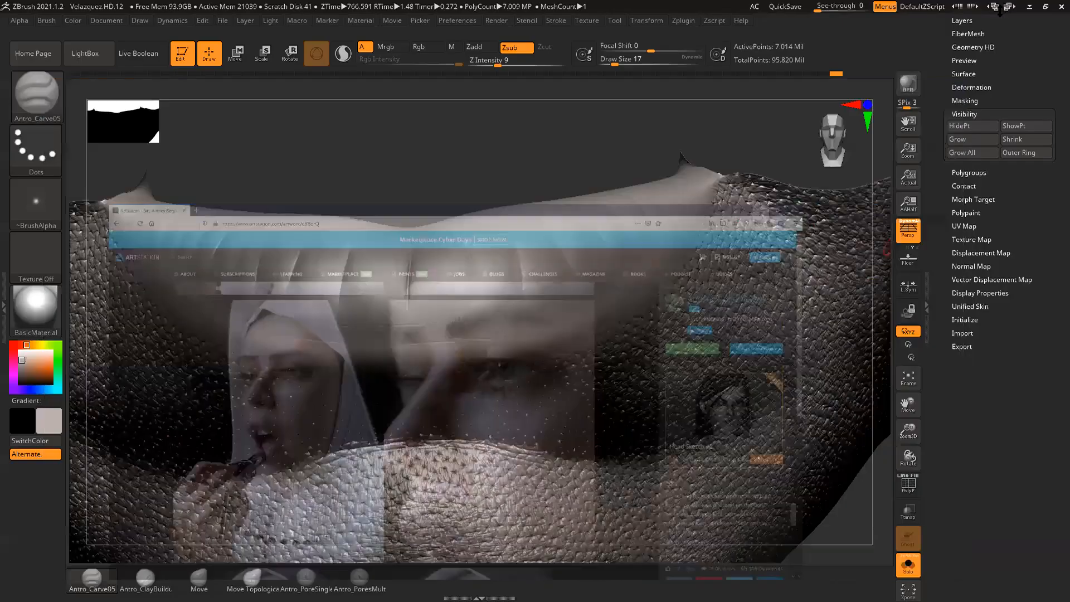
left_click_drag(481, 173, 498, 168)
left_click_drag(623, 192, 624, 206)
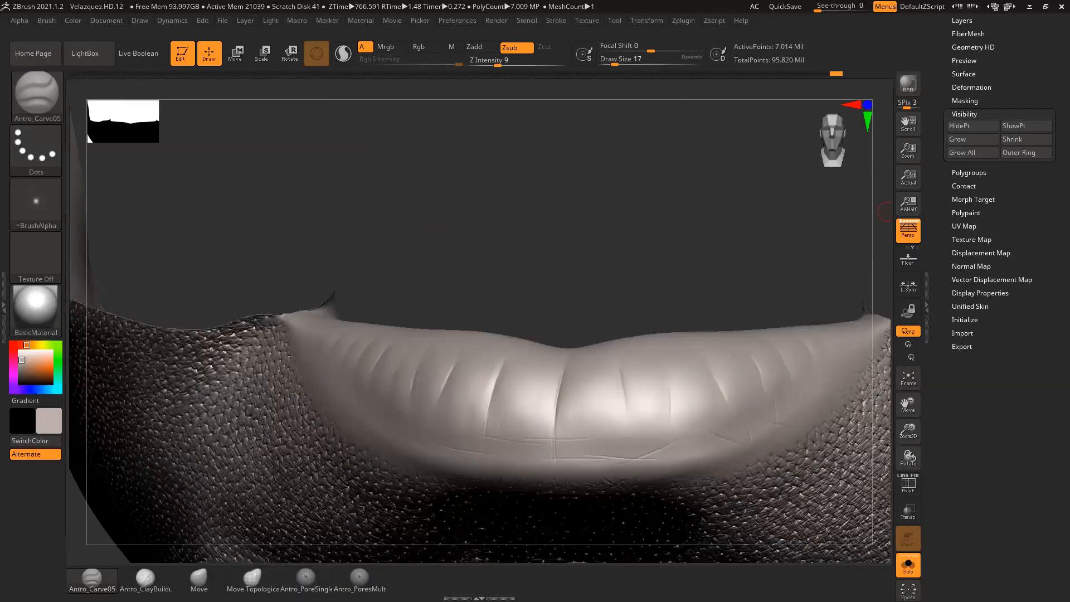
mouse_move(588, 263)
left_mouse_down()
mouse_move(561, 235)
mouse_move(633, 190)
left_mouse_up()
key("space")
left_click_drag(648, 339, 655, 343)
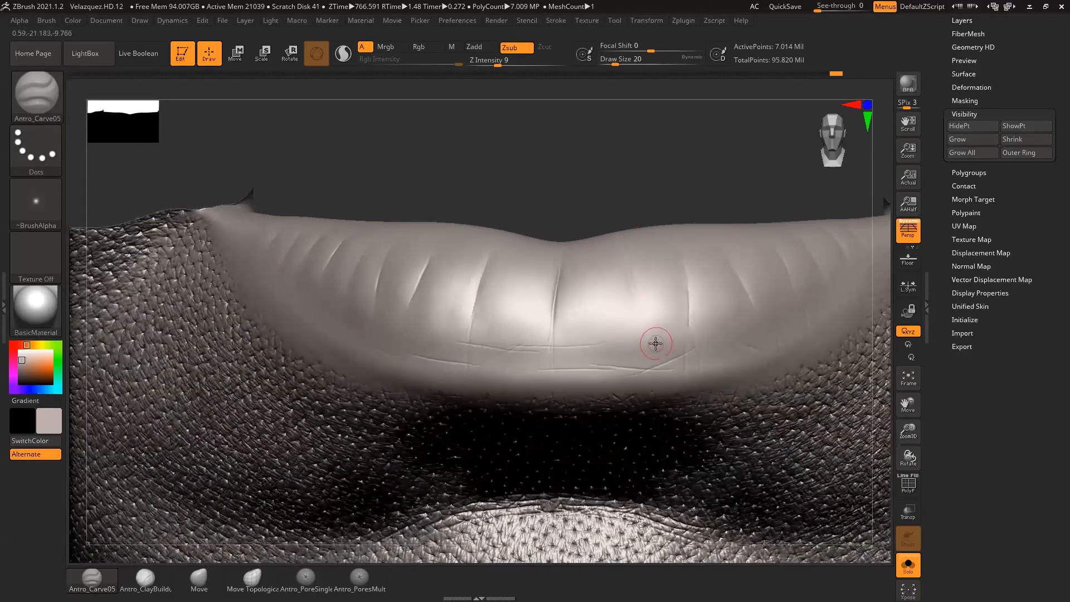
Step: Set the draw size to 18 and carve fine vertical creases around the middle of the lower lip
left_click_drag(705, 184, 669, 212)
key("space")
left_click_drag(606, 277, 610, 326)
left_click_drag(659, 186, 673, 172)
key("space")
mouse_move(587, 276)
left_mouse_down()
mouse_move(545, 311)
mouse_move(539, 345)
left_mouse_up()
left_click_drag(561, 268, 563, 343)
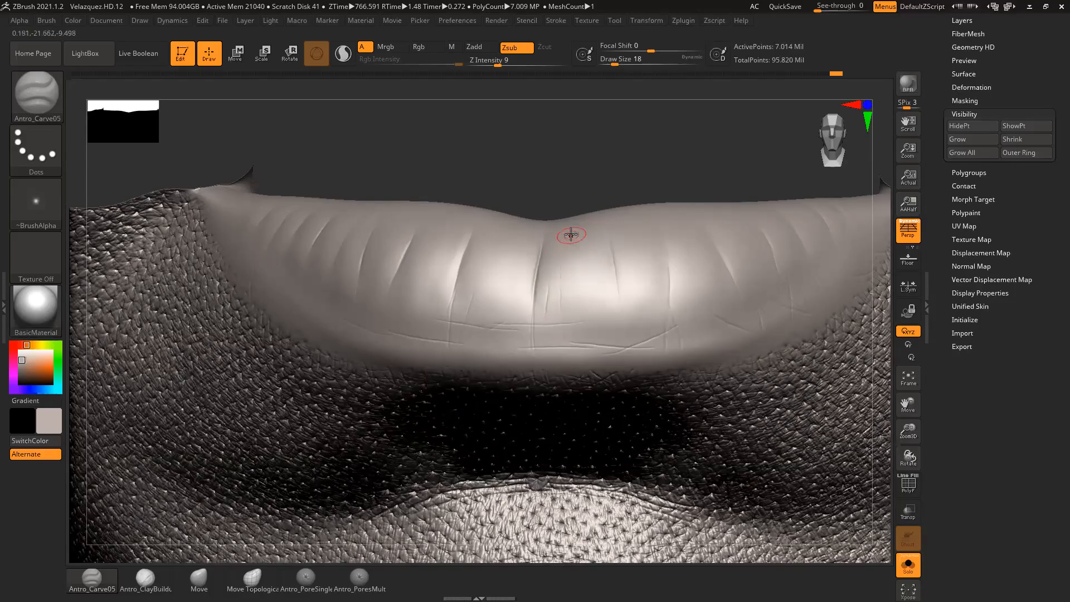
Step: Smooth the fresh crease beside the lower lip's centre line and carve a short vertical crease on its other side
key("shift")
left_click_drag(562, 259, 562, 258, "shift")
left_click_drag(597, 189, 571, 193)
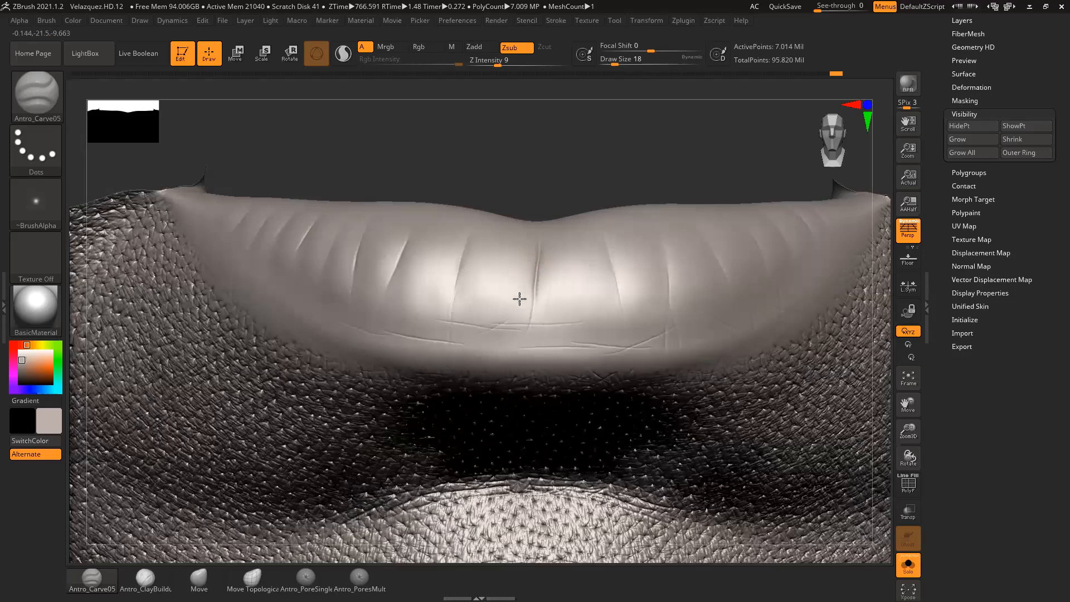
left_click_drag(520, 321, 521, 340)
left_click_drag(583, 184, 582, 207)
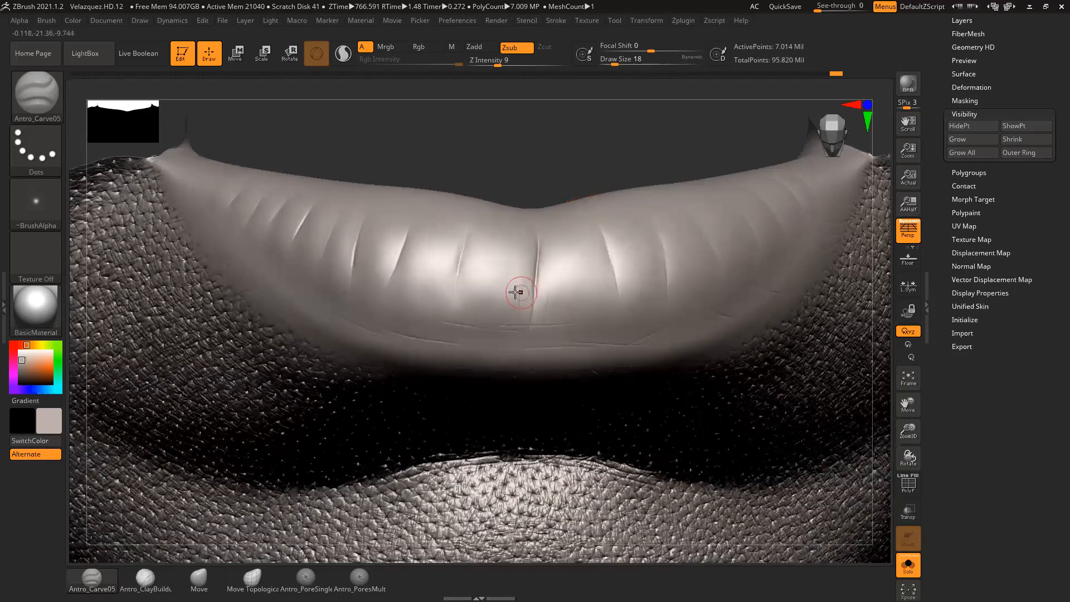
Step: Carve and soften more thin vertical creases between the centre groove and the neighbouring fold of the lower lip
left_click_drag(511, 281, 506, 333)
left_click_drag(510, 285, 516, 250, "shift")
left_click_drag(466, 284, 450, 334)
left_click_drag(540, 172, 587, 292, "shift")
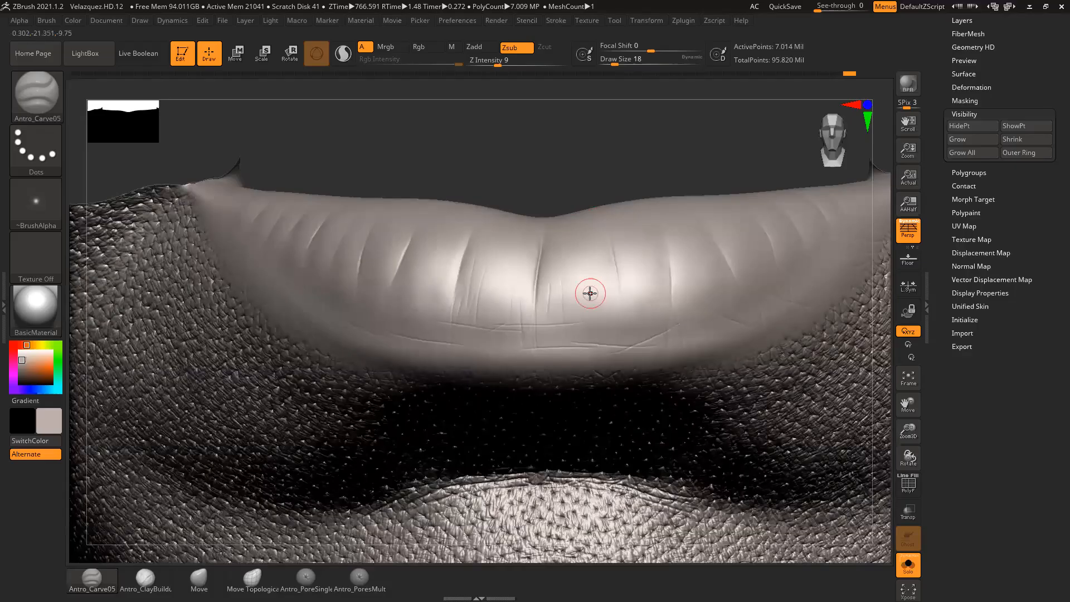
left_click_drag(635, 157, 625, 159)
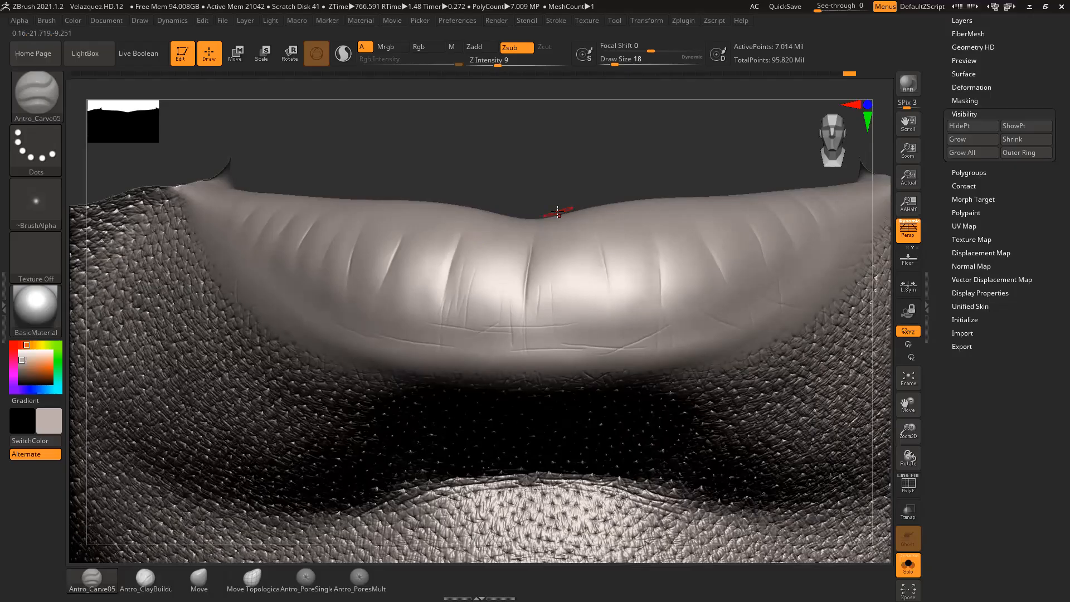
mouse_move(604, 167)
left_mouse_down()
mouse_move(573, 160)
mouse_move(569, 186)
left_mouse_up()
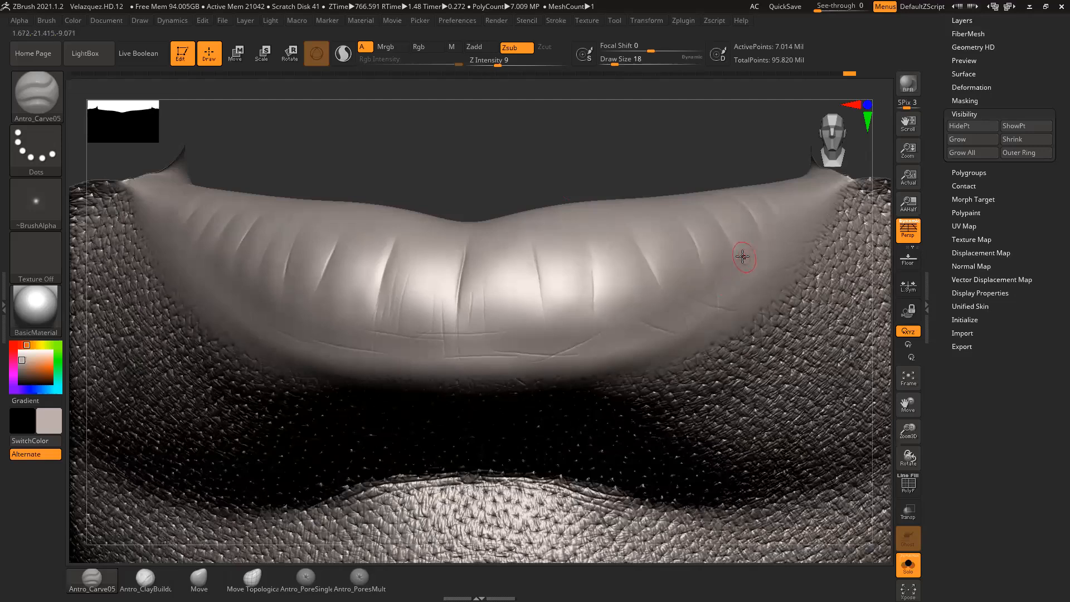
mouse_move(710, 167)
left_mouse_down("alt")
mouse_move(669, 144)
mouse_move(683, 151)
left_mouse_up("alt")
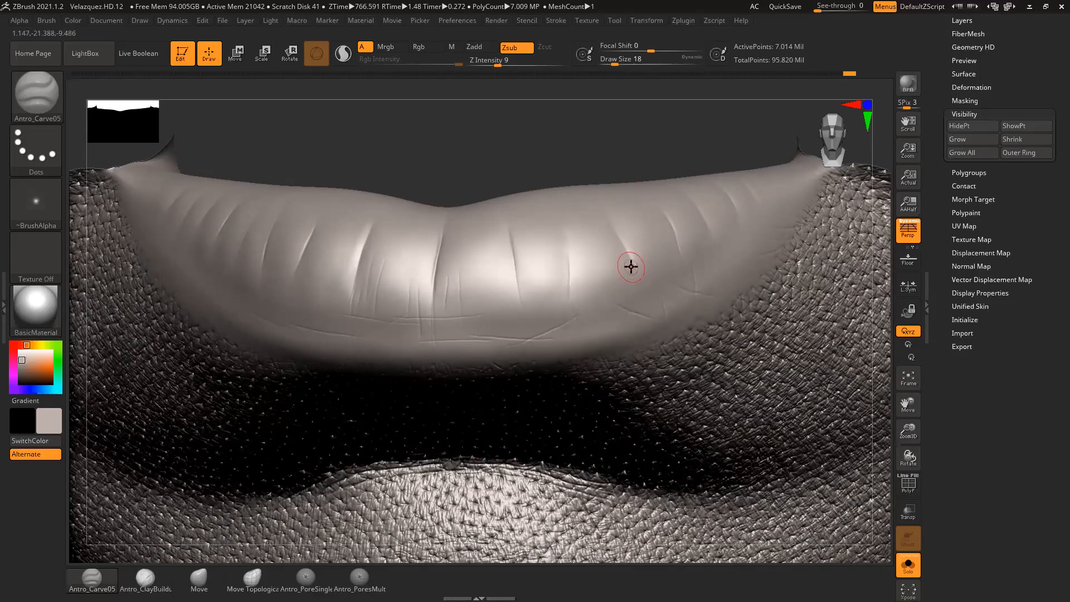
Step: Carve and soften fine short creases between the vertical folds on the character's right half of the lower lip
mouse_move(615, 155)
left_mouse_down()
mouse_move(632, 150)
mouse_move(616, 153)
left_mouse_up()
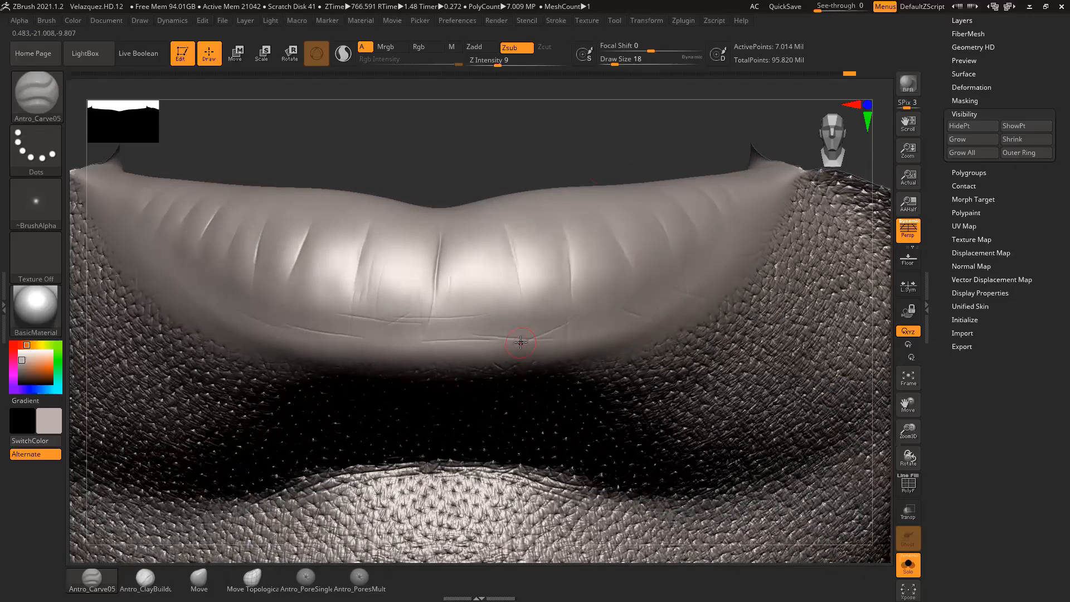
mouse_move(597, 153)
left_mouse_down()
mouse_move(588, 144)
mouse_move(557, 165)
mouse_move(650, 191)
mouse_move(635, 178)
mouse_move(661, 169)
mouse_move(639, 186)
left_mouse_up()
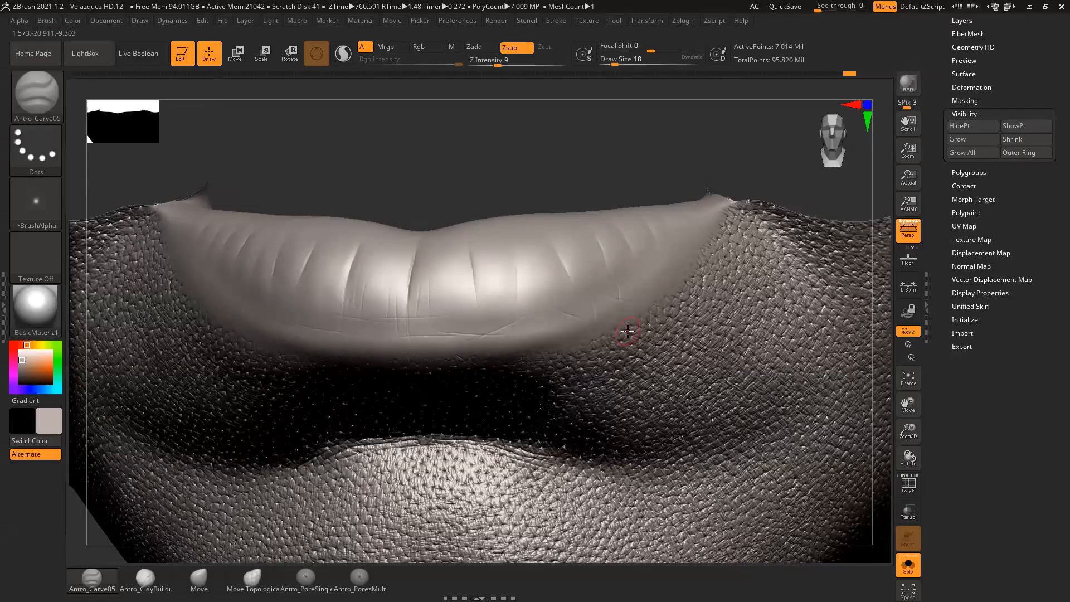
left_click_drag(563, 172, 608, 200)
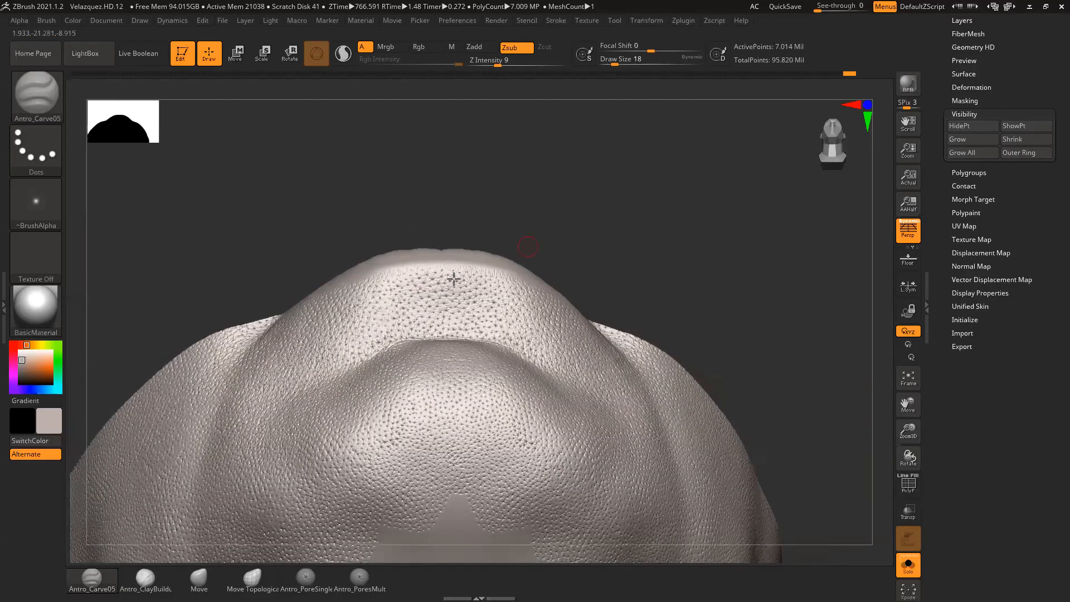
mouse_move(664, 220)
left_mouse_down()
mouse_move(667, 296)
mouse_move(400, 274)
left_mouse_up()
mouse_move(634, 213)
left_mouse_down()
mouse_move(700, 292)
mouse_move(496, 256)
mouse_move(557, 259)
mouse_move(521, 258)
mouse_move(529, 285)
mouse_move(548, 244)
mouse_move(510, 321)
left_mouse_up()
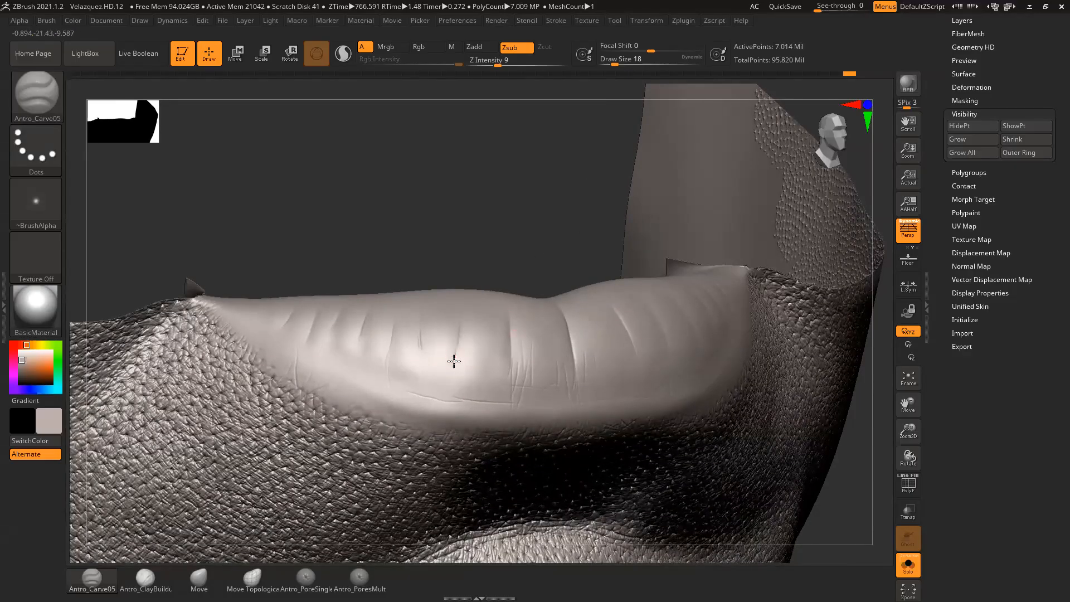
mouse_move(469, 352)
left_mouse_down()
mouse_move(528, 239)
mouse_move(482, 335)
left_mouse_up()
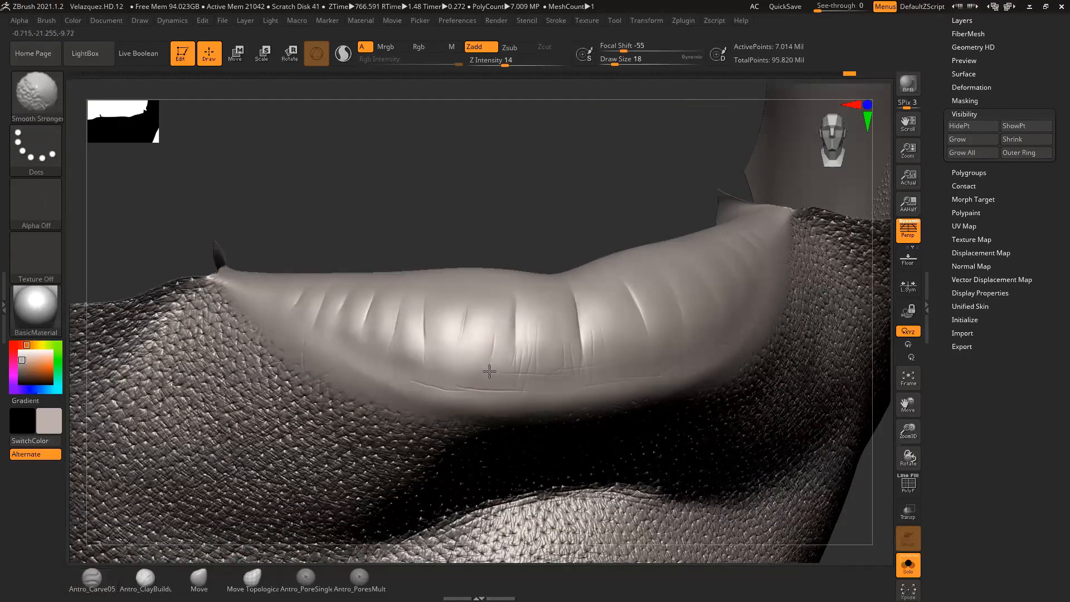
mouse_move(521, 236)
left_mouse_down()
mouse_move(545, 232)
mouse_move(554, 208)
mouse_move(550, 225)
left_mouse_up()
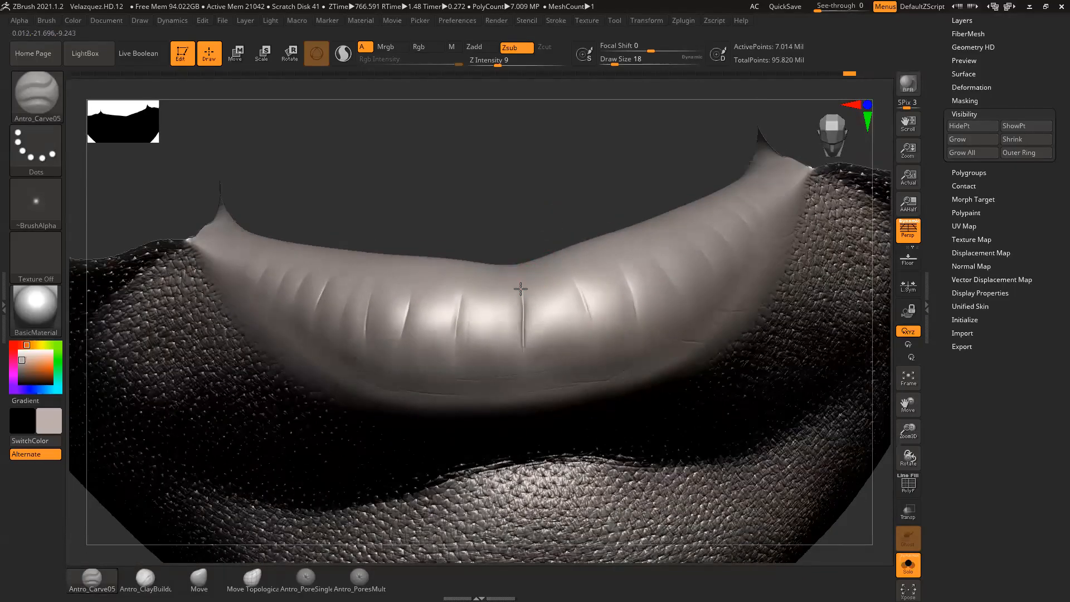
Step: Work the centre groove and its neighbouring fold up toward the lower lip's upper edge
left_click_drag(539, 212, 521, 284)
mouse_move(544, 223)
left_mouse_down()
mouse_move(544, 262)
mouse_move(547, 205)
mouse_move(435, 298)
left_mouse_up()
key("shift")
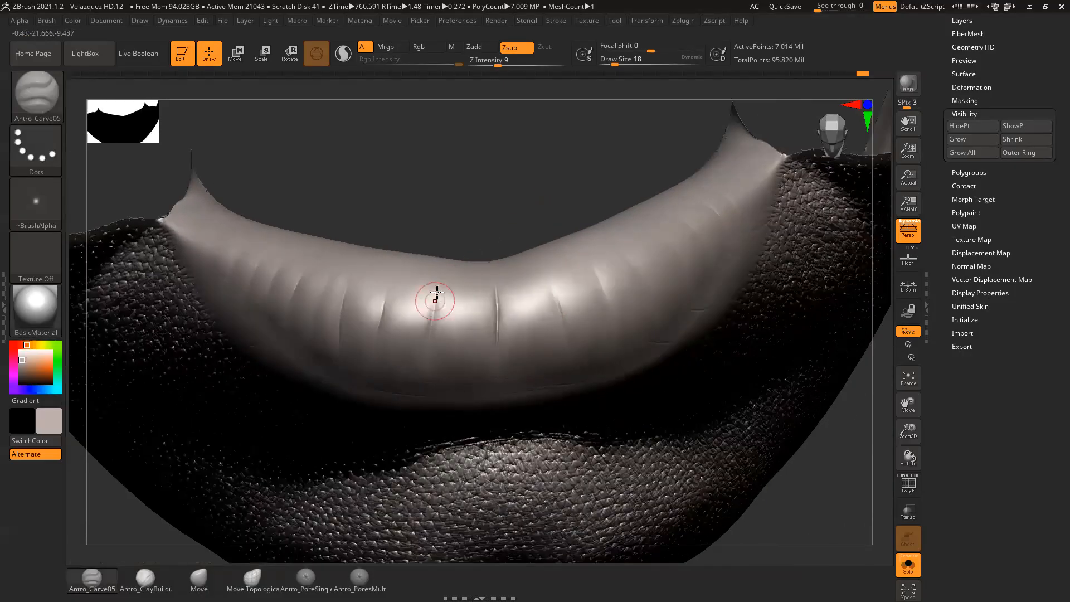
left_click_drag(470, 238, 475, 308)
left_click_drag(509, 274, 554, 230)
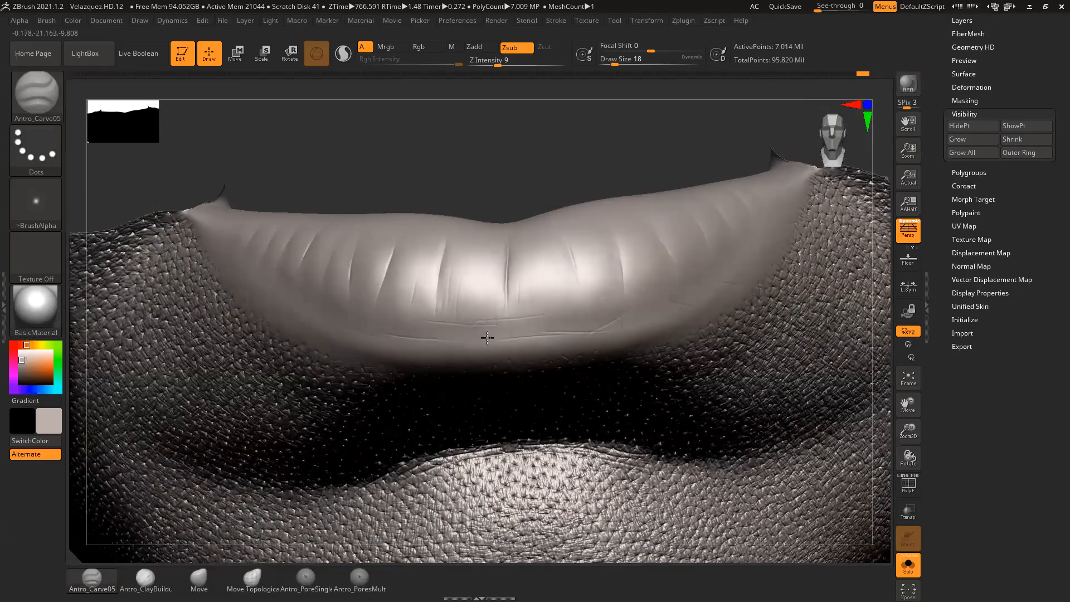
Step: Smooth the thin creases beside the centre groove near the lip's lower edge
left_click_drag(553, 191, 559, 168)
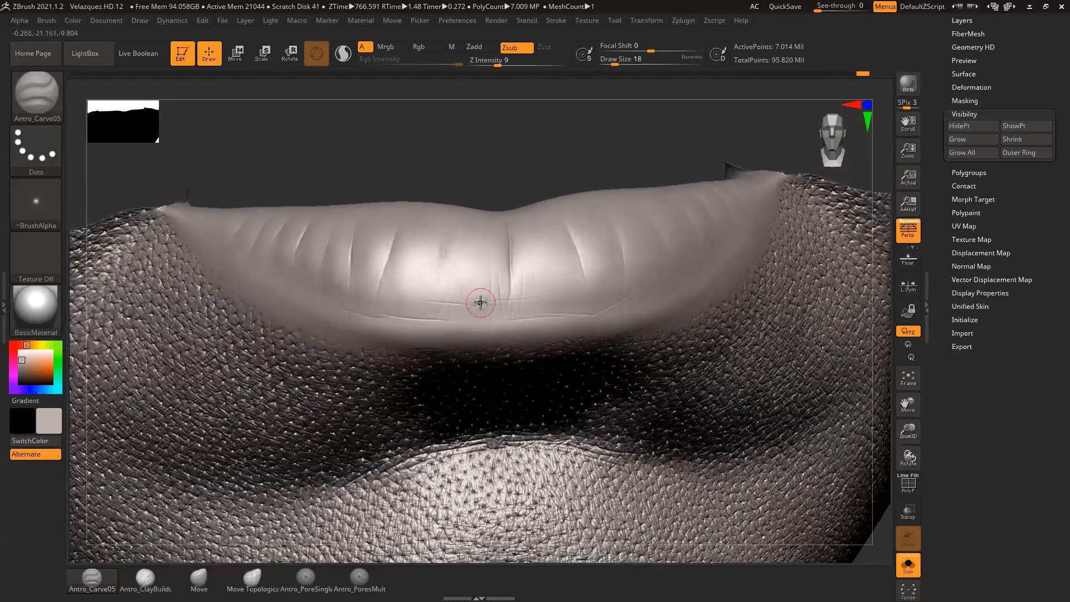
left_click_drag(481, 301, 497, 266, "shift")
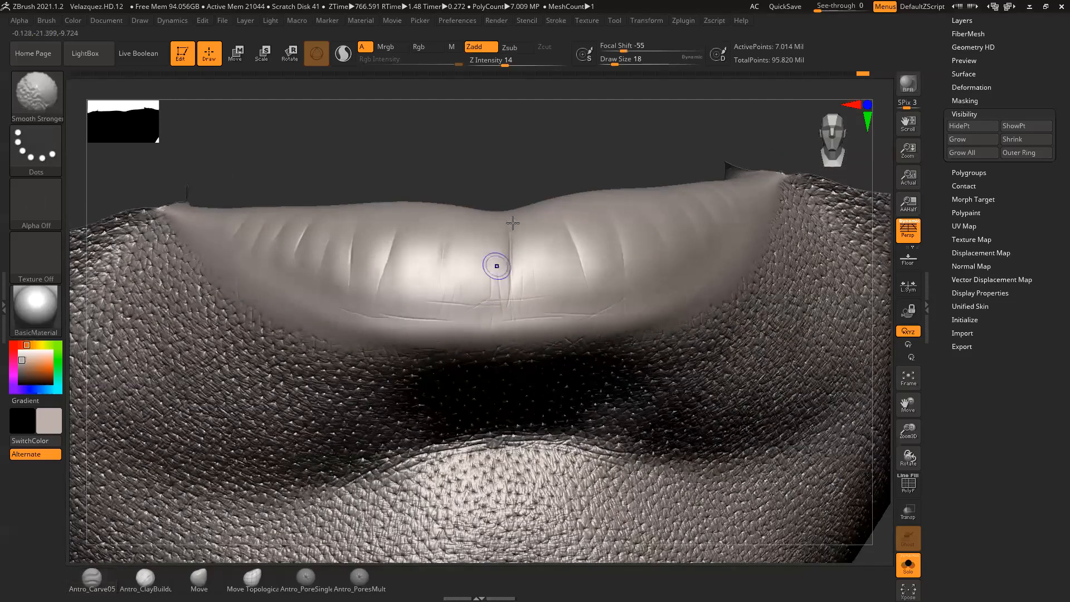
left_click_drag(529, 192, 544, 186, "alt")
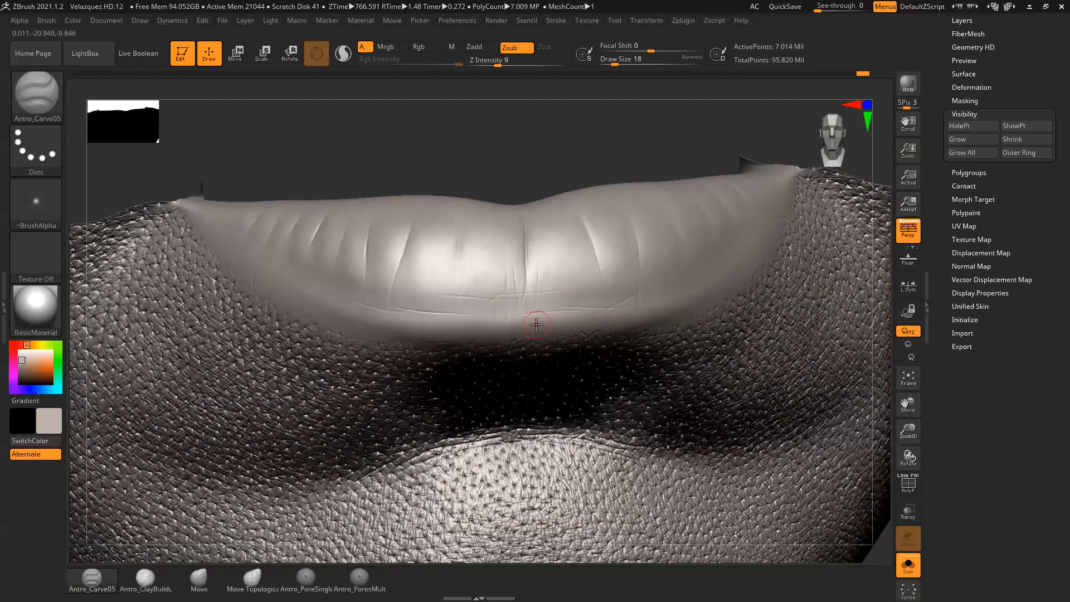
left_click_drag(573, 155, 485, 256)
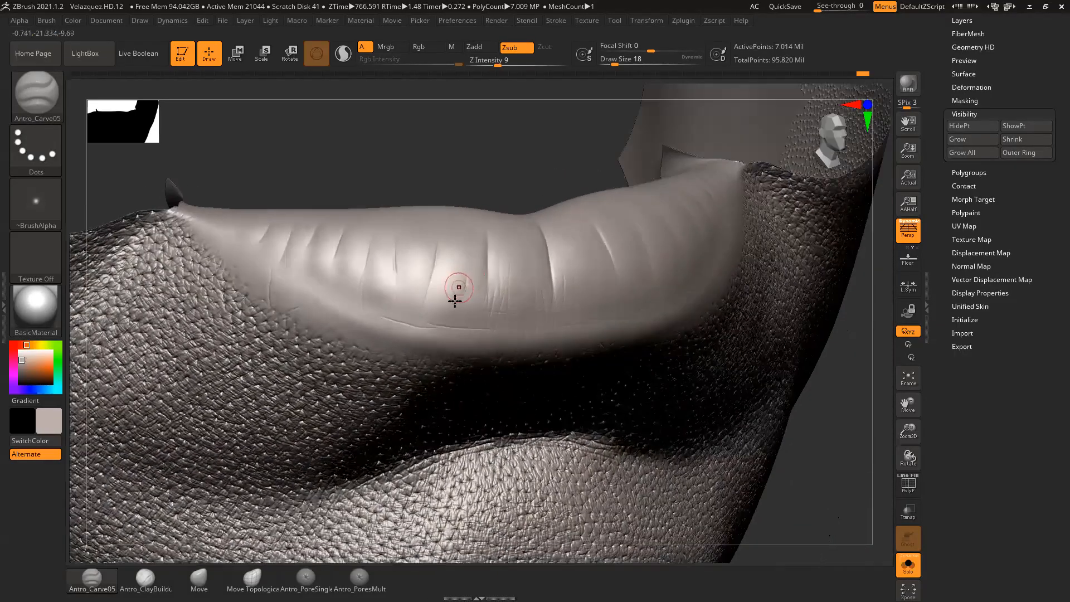
Step: Carve fine slanted creases between the outermost fold and the mouth corner on the character's right side
left_click_drag(521, 169, 480, 193)
left_click_drag(368, 190, 424, 170)
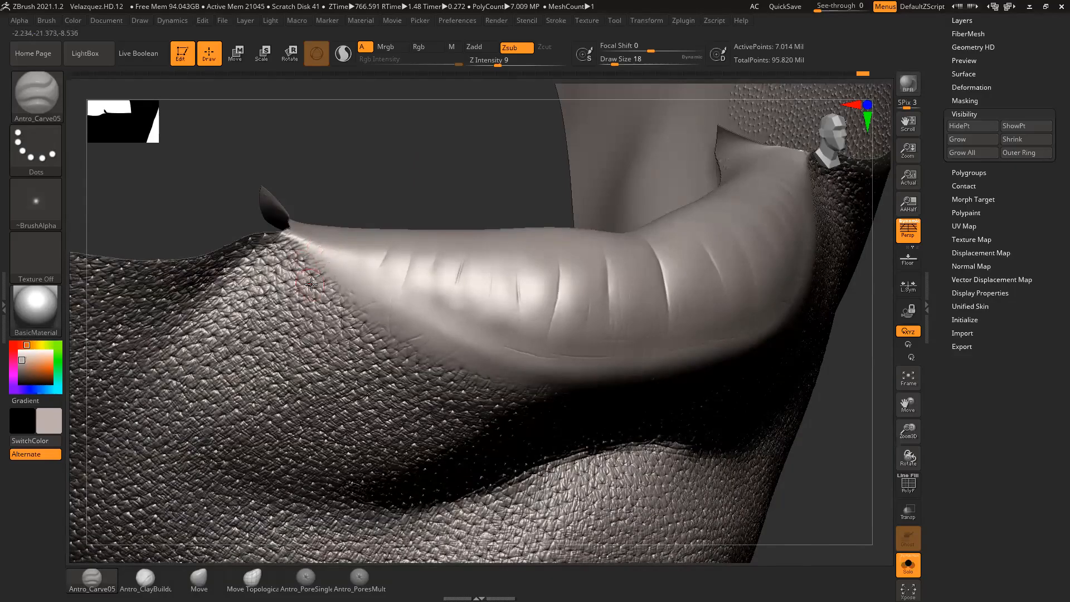
left_click_drag(399, 194, 334, 251)
key("shift")
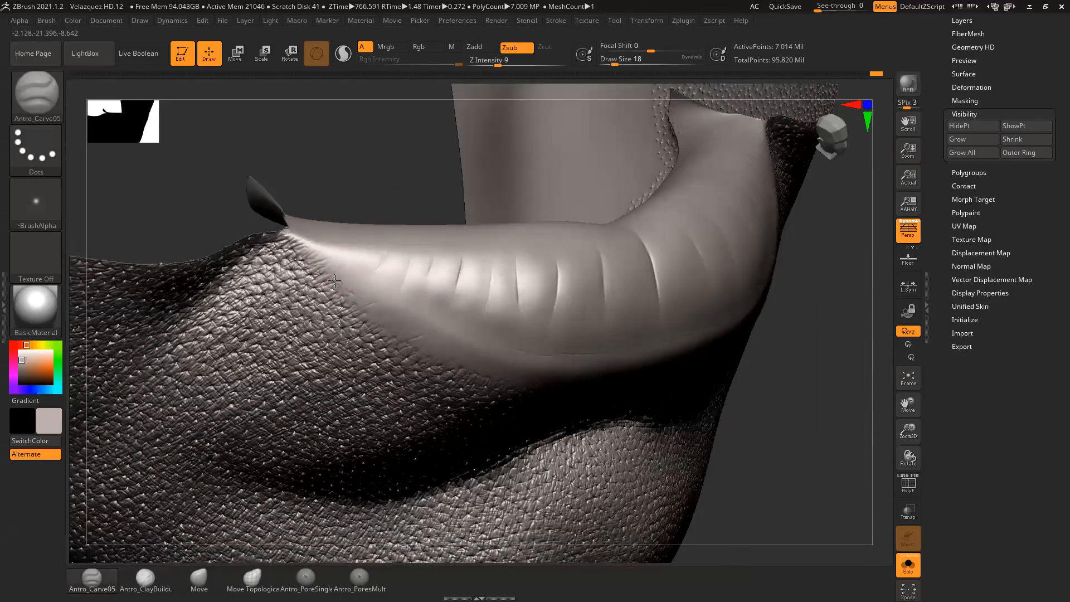
mouse_move(346, 285)
left_mouse_down()
mouse_move(326, 301)
mouse_move(358, 270)
mouse_move(337, 299)
mouse_move(348, 293)
mouse_move(319, 309)
left_mouse_up()
mouse_move(354, 304)
left_mouse_down()
mouse_move(356, 316)
mouse_move(380, 310)
left_mouse_up()
left_click_drag(401, 206, 362, 285)
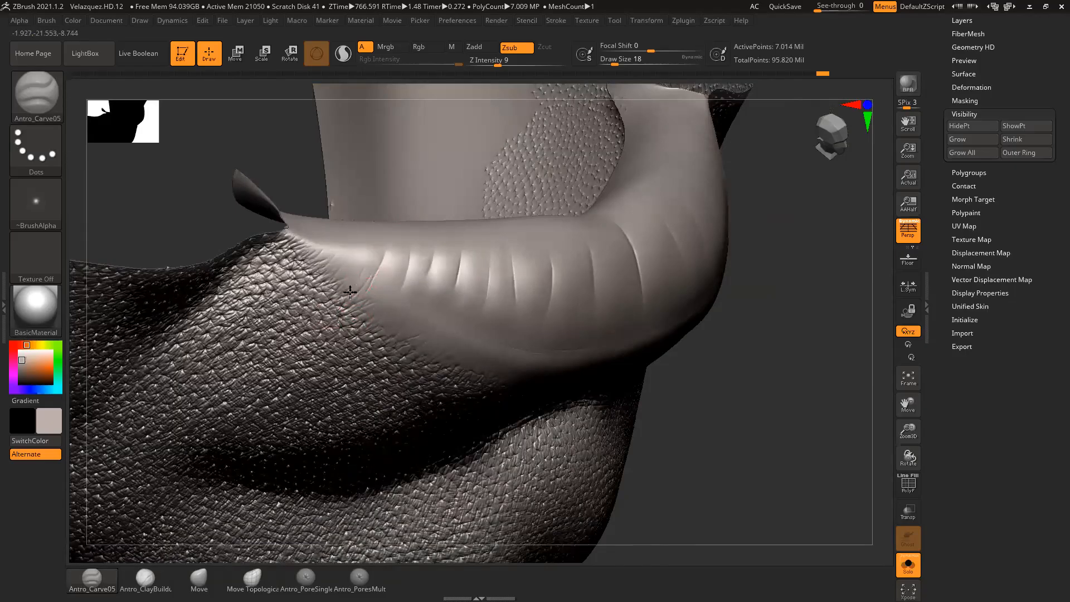
Step: Carve small creases across the lip-to-skin border near that mouth corner and soften the harsh ones
left_click_drag(718, 427, 722, 424)
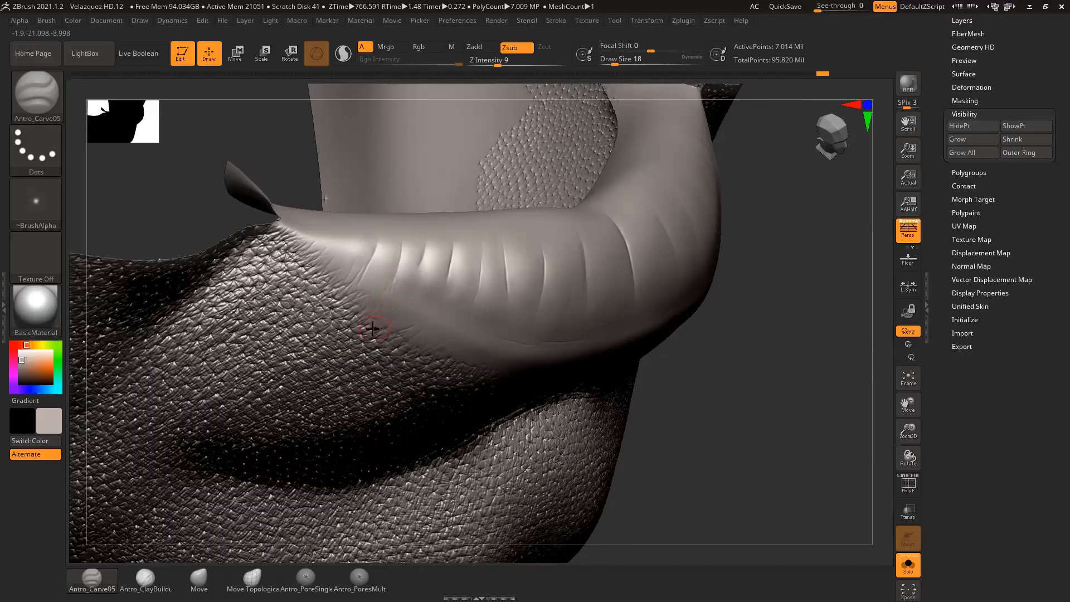
left_click_drag(375, 329, 380, 304)
left_click_drag(723, 422, 720, 422)
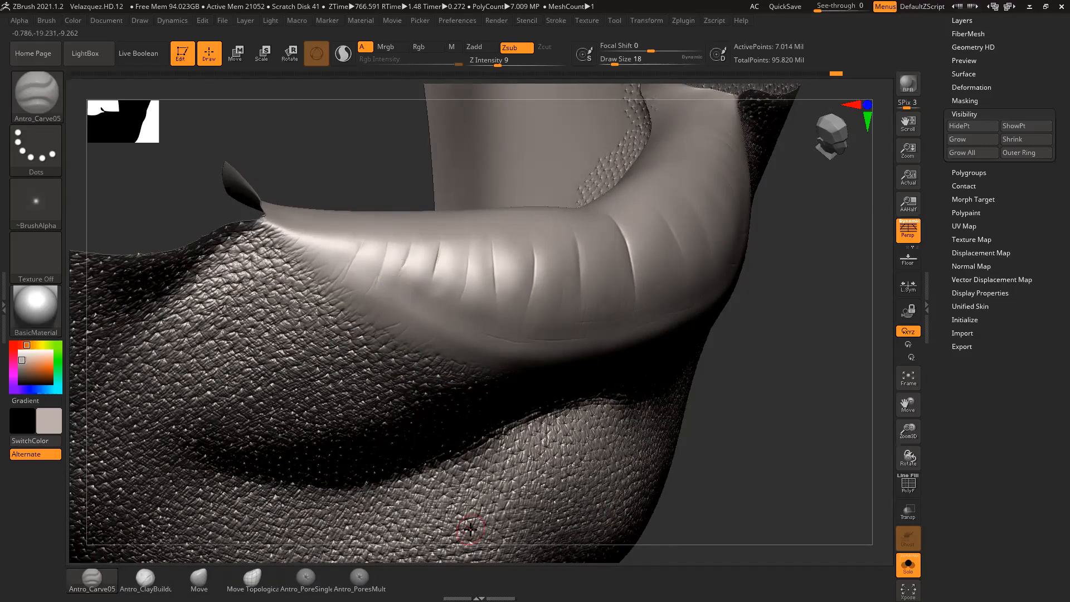
key("shift")
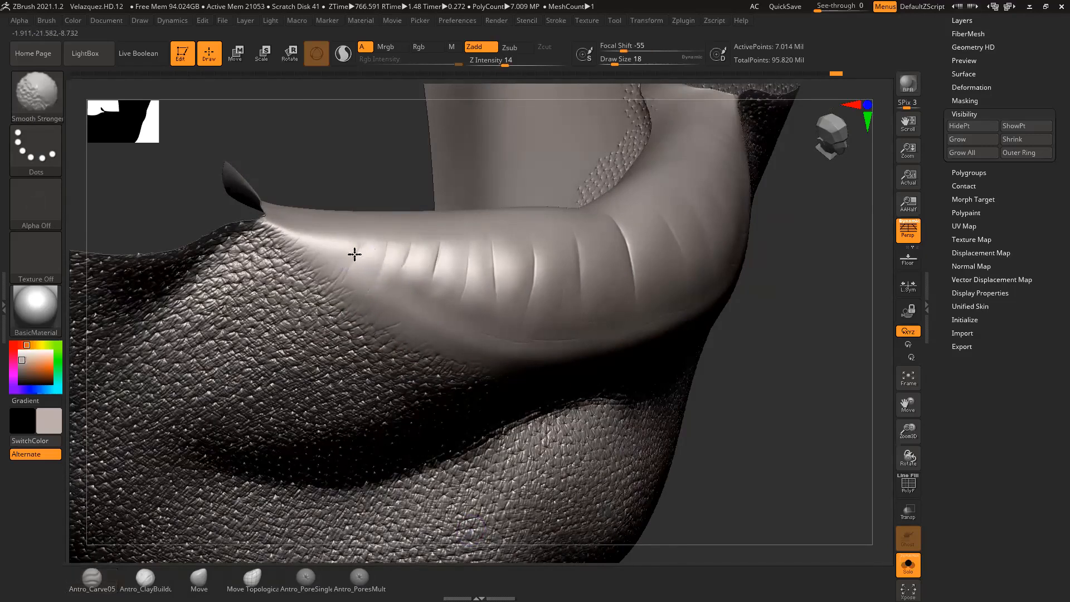
left_click_drag(760, 434, 735, 432)
key("shift")
left_click_drag(483, 317, 490, 312, "shift")
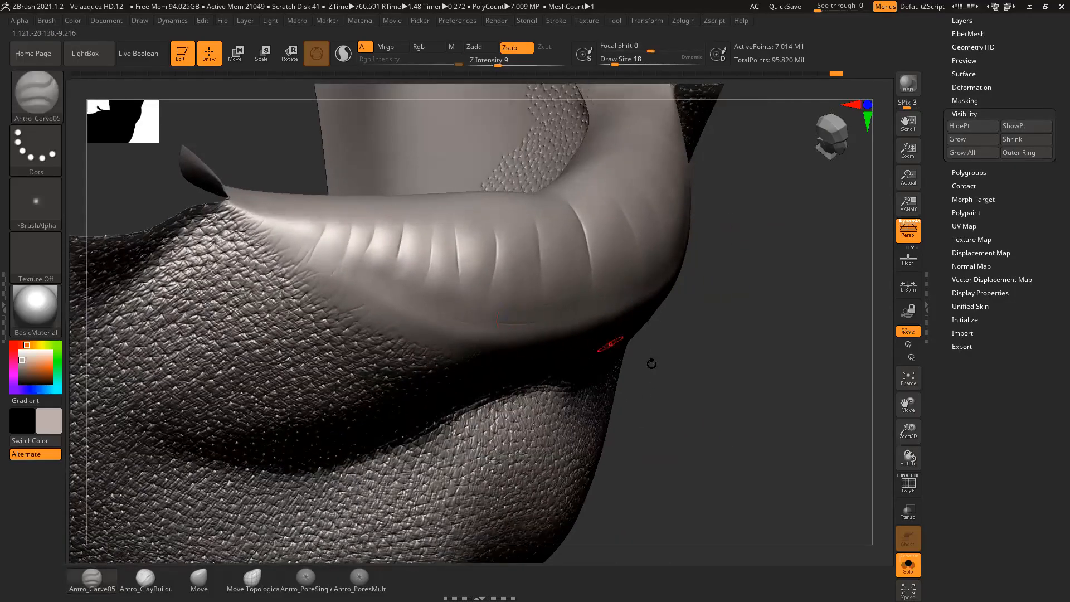
left_click_drag(720, 430, 714, 428)
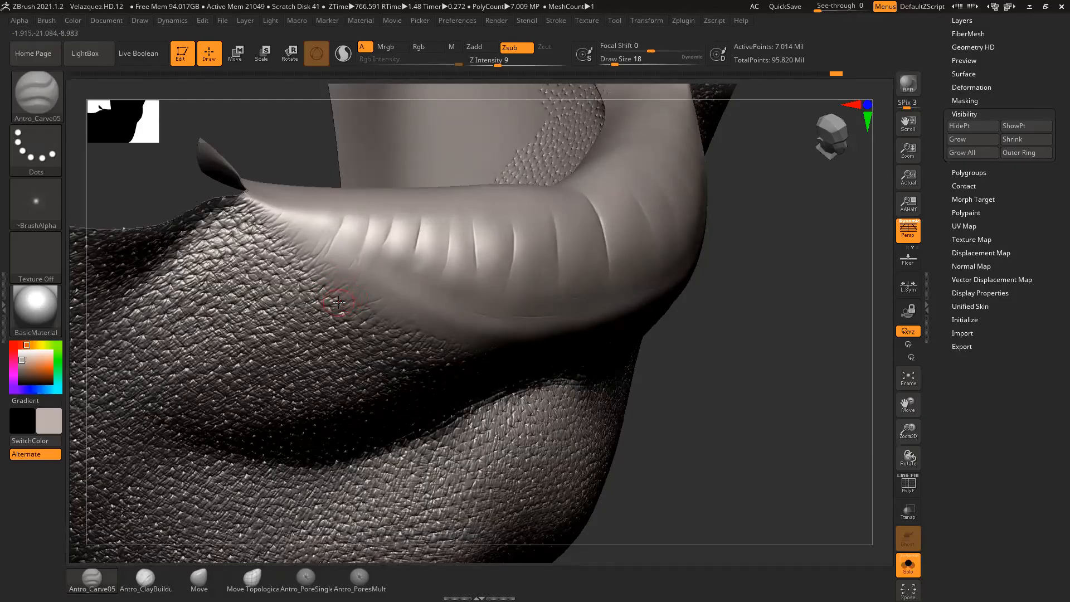
left_click_drag(346, 301, 339, 308)
Step: Carve thin vertical creases below the centre groove down to the lower lip's bottom border
right_click_drag(554, 350, 460, 290)
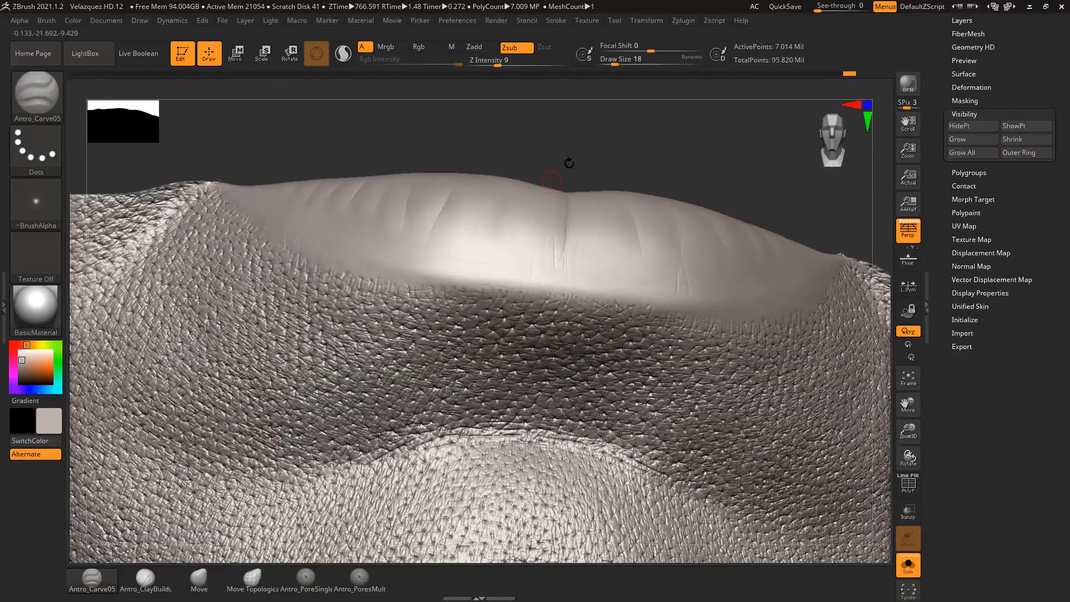
left_click_drag(569, 163, 562, 133)
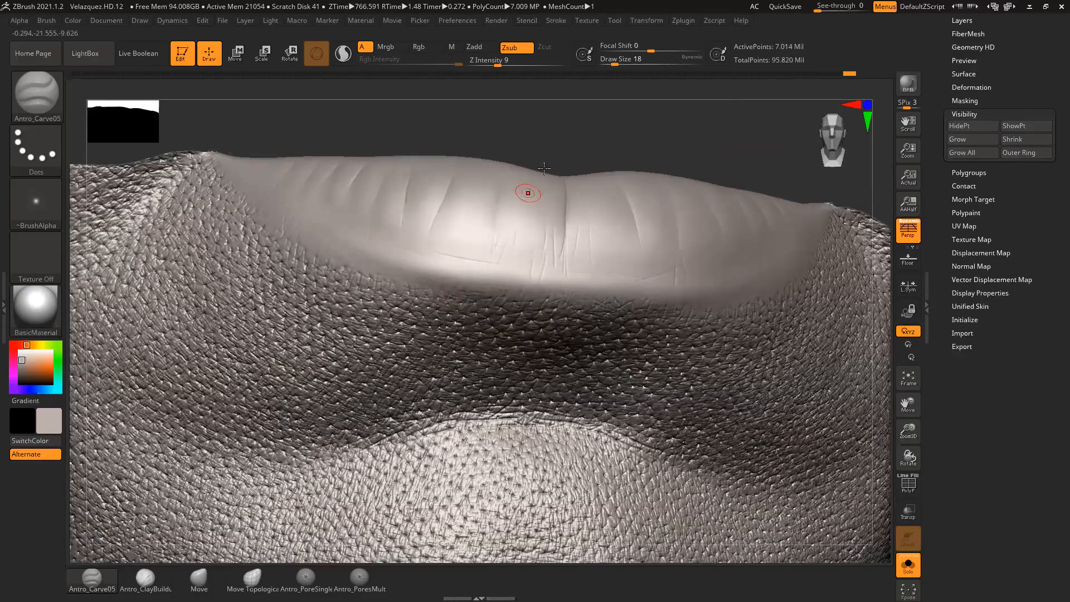
right_click_drag(544, 168, 583, 191)
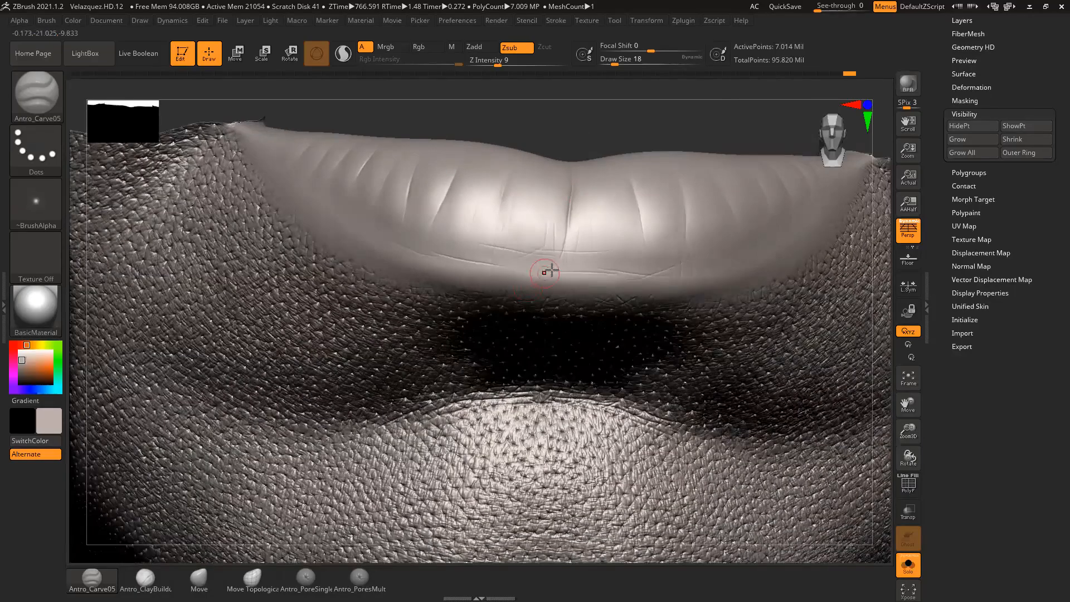
right_click_drag(551, 298, 561, 279)
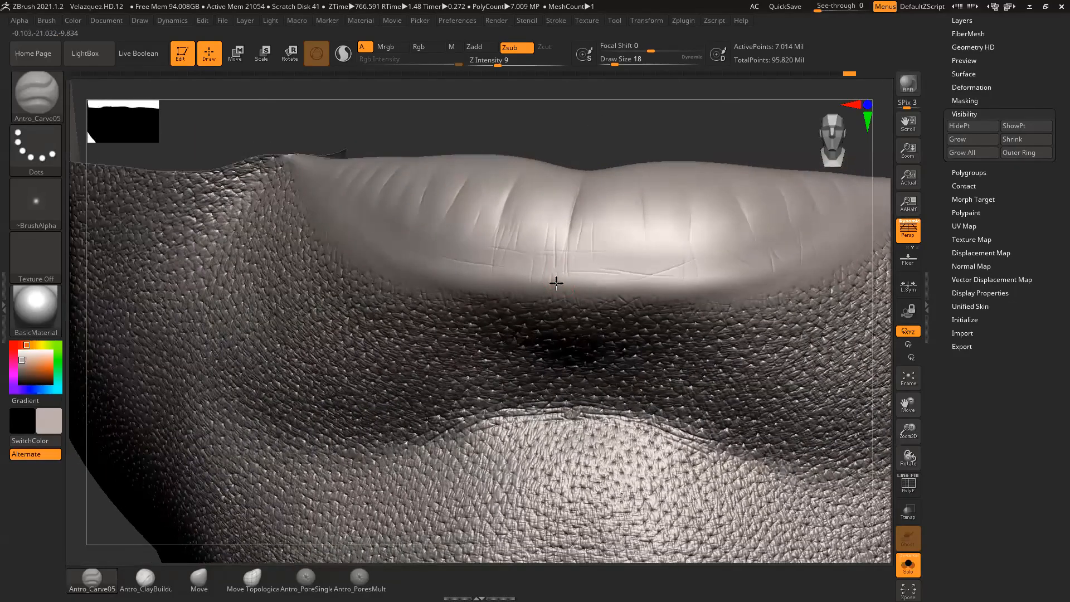
key("shift")
left_click_drag(568, 303, 569, 306)
Step: Refine the creases on the broad fold of the character's left half of the lower lip
mouse_move(647, 149)
left_mouse_down()
mouse_move(637, 154)
mouse_move(735, 131)
mouse_move(748, 138)
mouse_move(713, 188)
left_mouse_up()
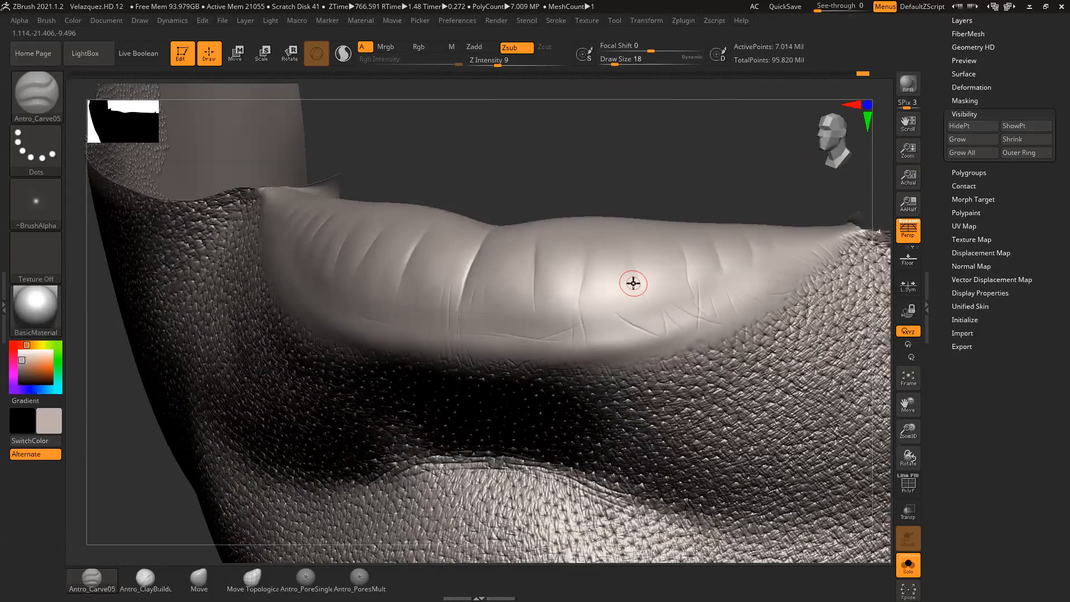
left_click_drag(638, 174, 588, 267)
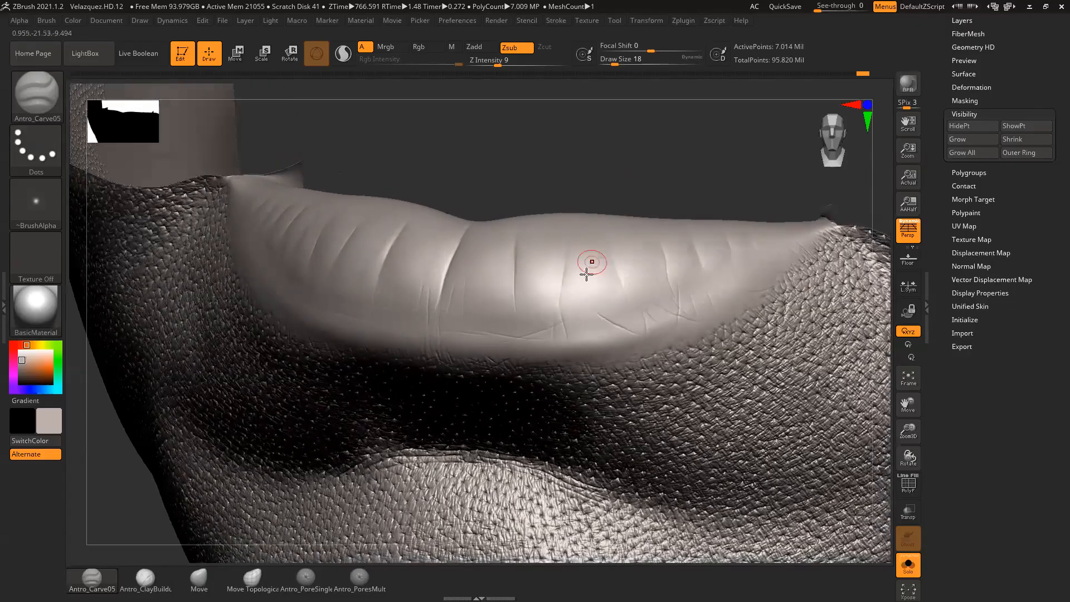
mouse_move(618, 188)
left_mouse_down()
mouse_move(624, 202)
mouse_move(613, 167)
mouse_move(608, 178)
left_mouse_up()
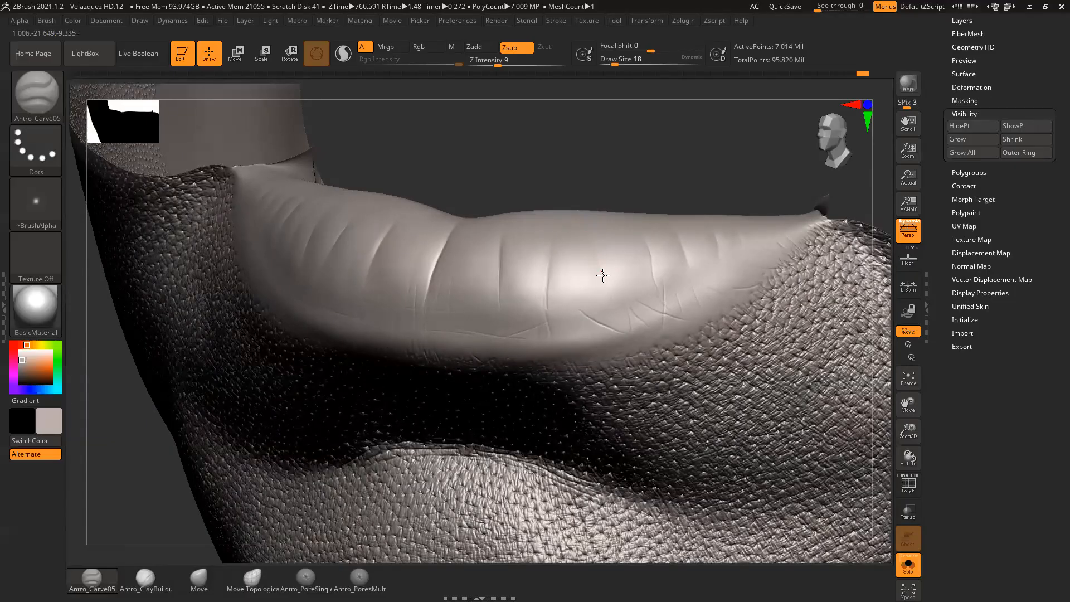
left_click_drag(625, 189, 613, 234)
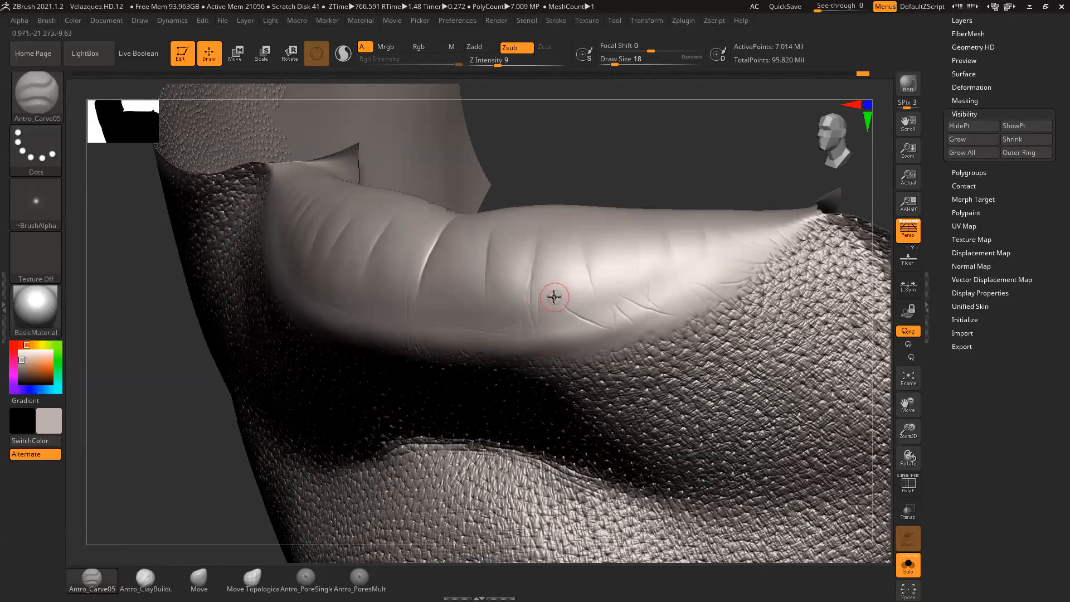
Step: Carve short vertical creases beside the diagonal crease near the lip's lower edge on the character's left side
left_click_drag(482, 168, 532, 145)
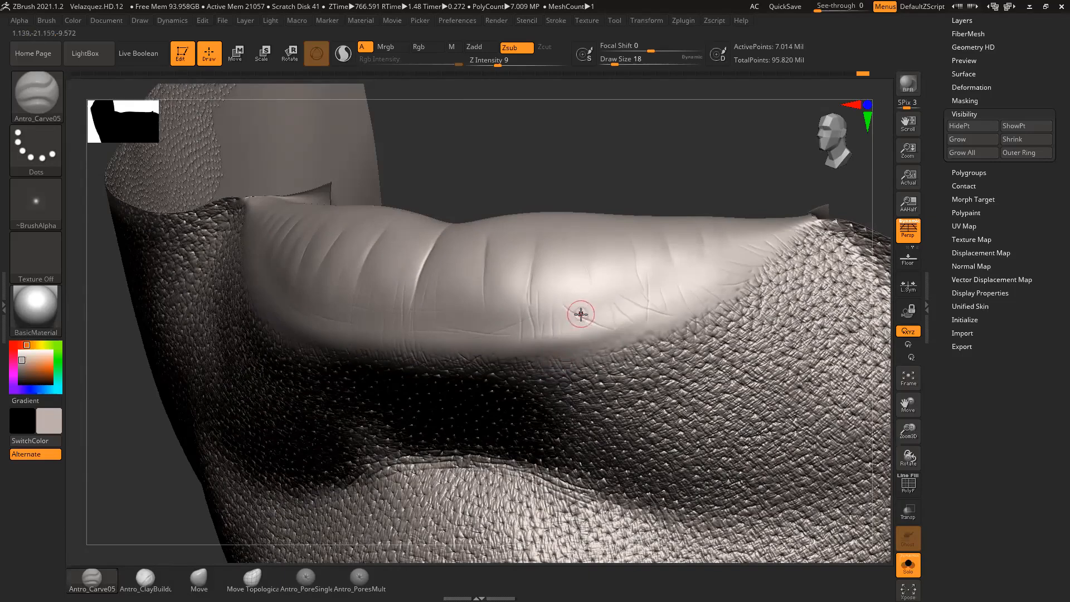
left_click_drag(576, 335, 579, 366)
left_click_drag(629, 209, 580, 318)
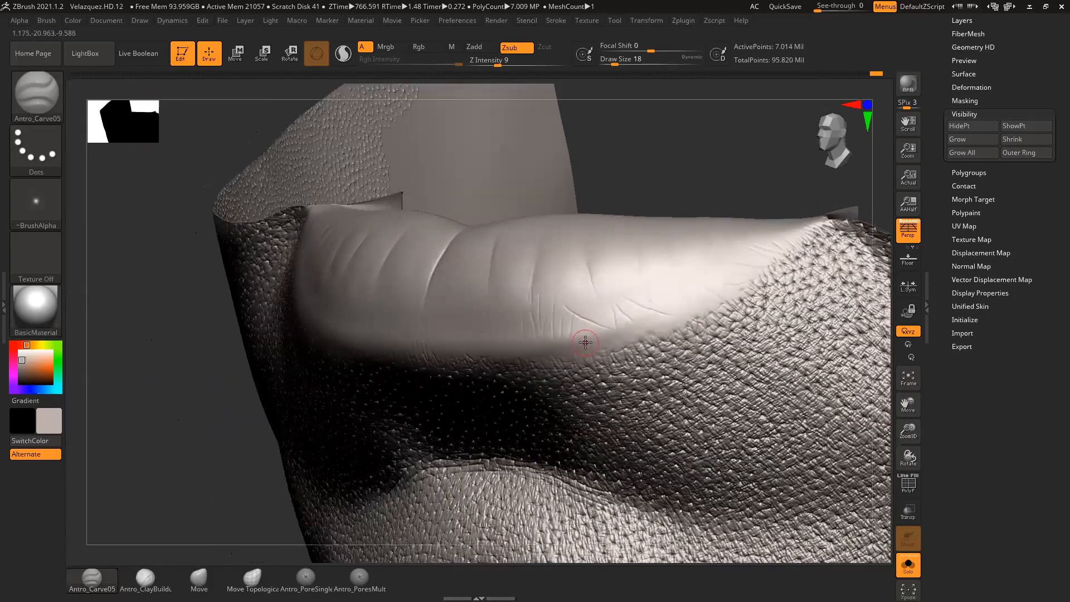
left_click_drag(617, 253, 724, 372)
left_click_drag(556, 189, 772, 528)
mouse_move(619, 196)
left_mouse_down()
mouse_move(628, 195)
mouse_move(612, 181)
left_mouse_up()
Step: Soften the lip border on the character's right side and carve fine creases into that mouth corner
left_click_drag(530, 177, 562, 135, "alt")
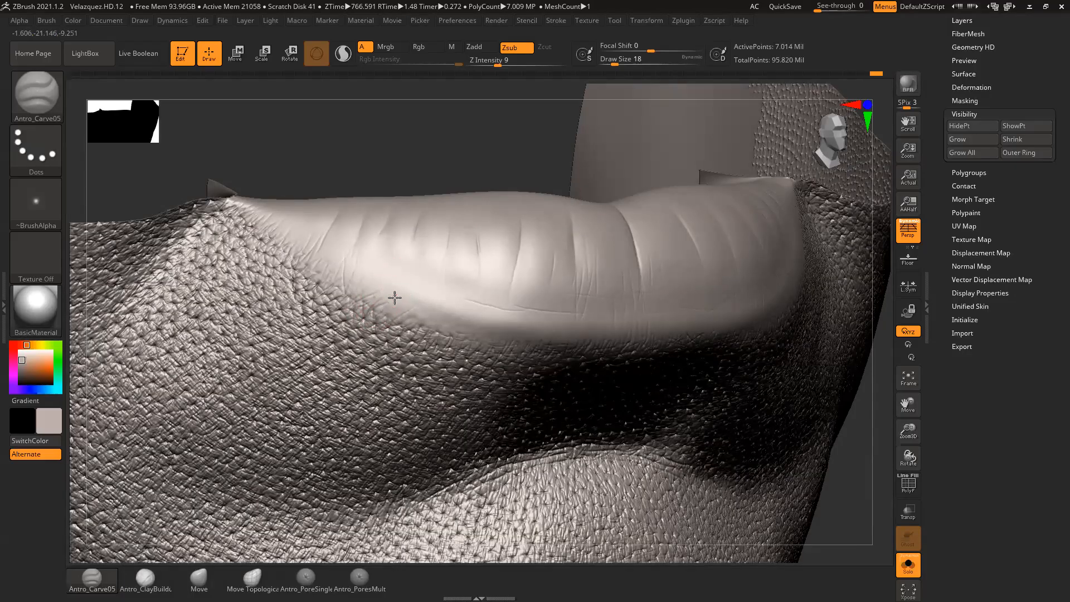
left_click_drag(445, 173, 428, 246)
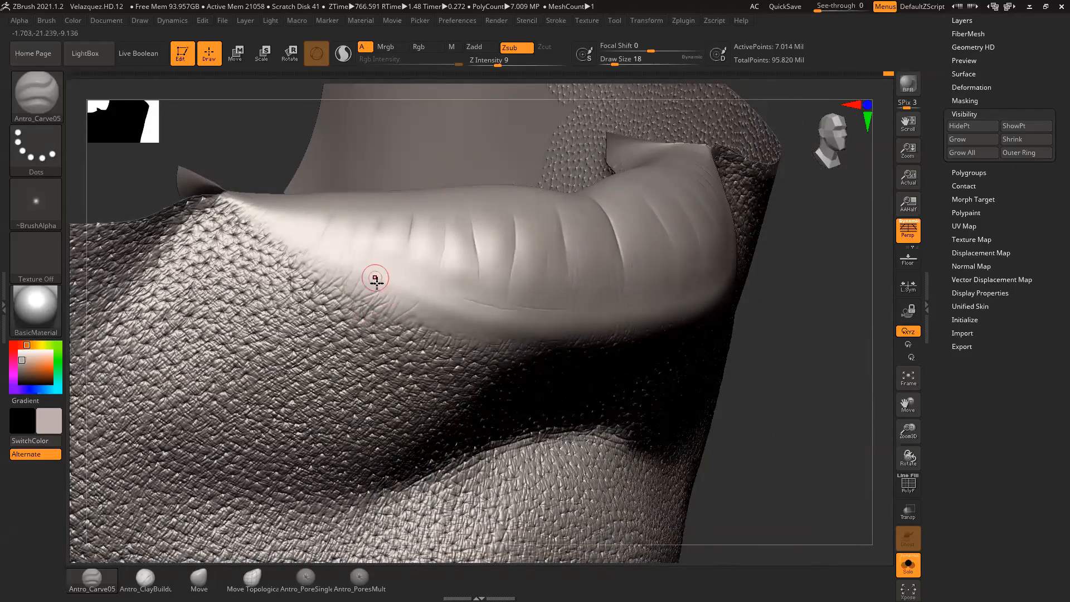
key("shift")
left_click_drag(258, 140, 291, 173, "alt")
left_click_drag(296, 180, 248, 233)
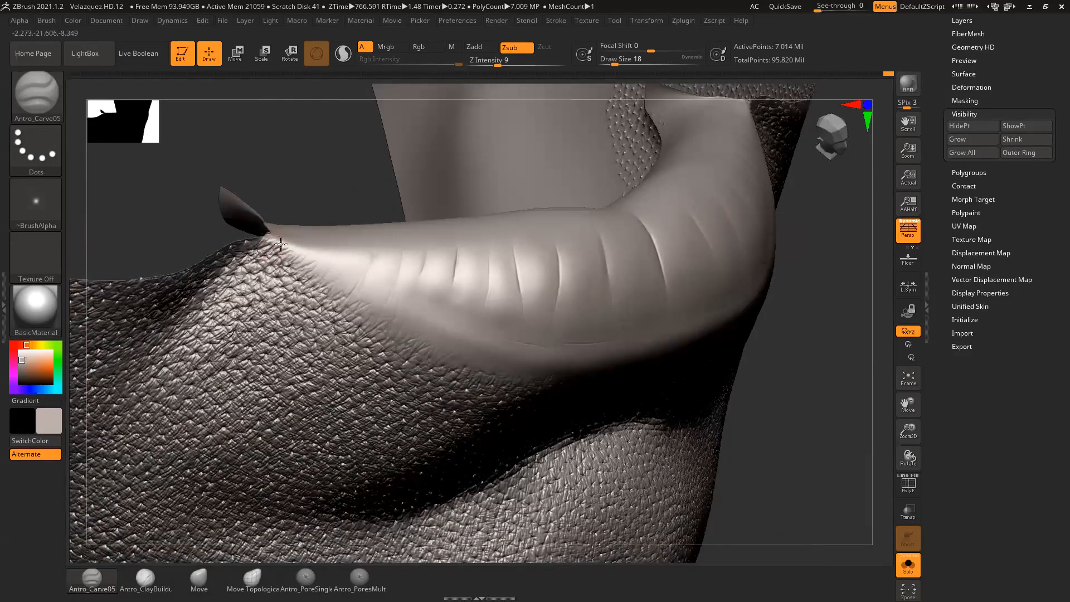
left_click_drag(306, 198, 290, 242)
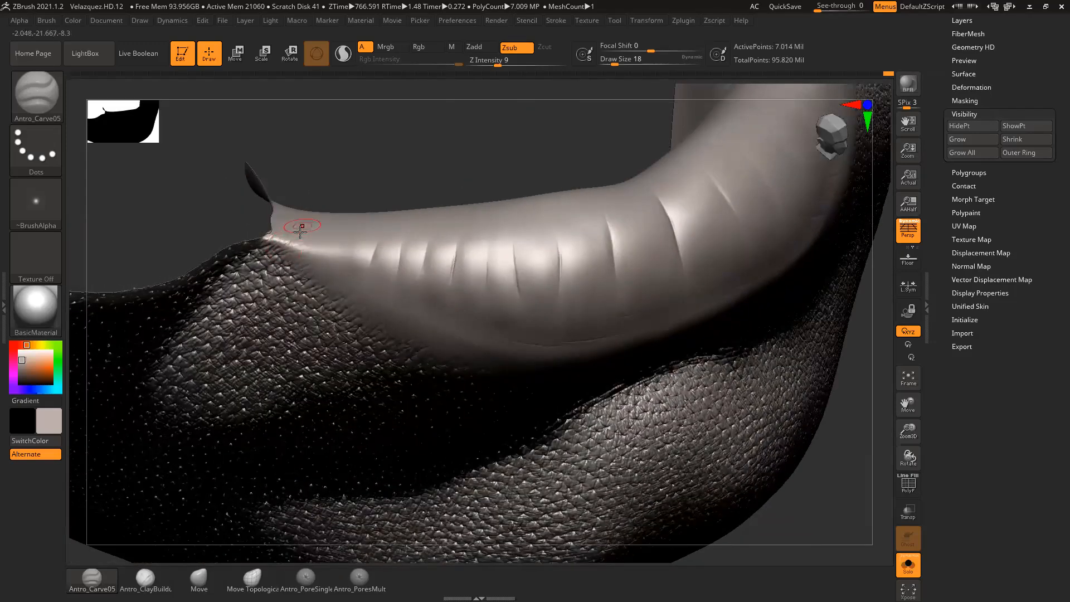
left_click_drag(357, 192, 307, 251)
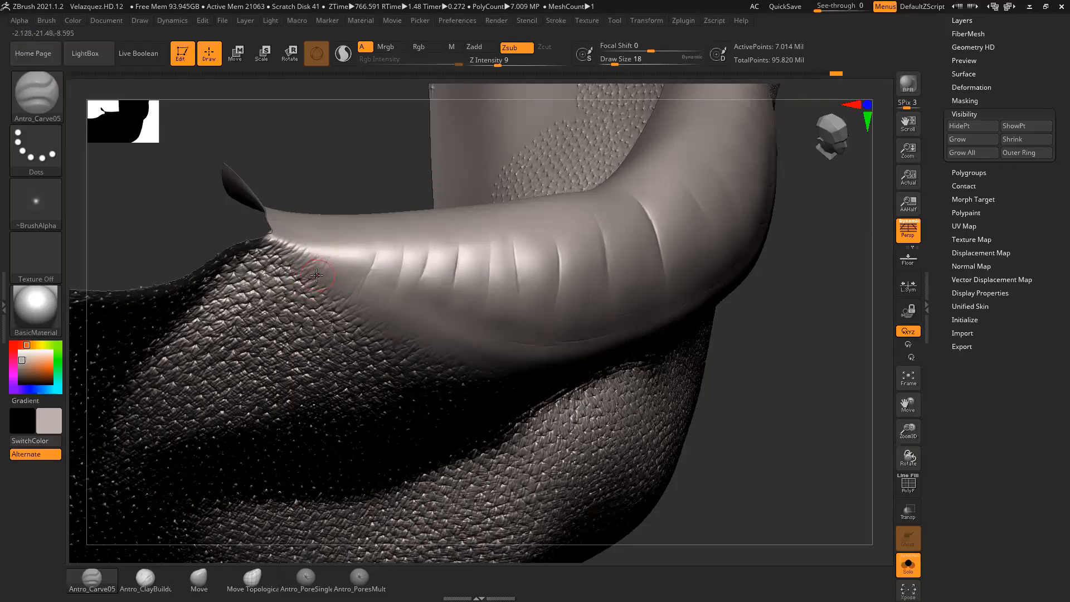
Step: Carve and lightly soften fine diagonal creases along the lower lip's border near the character's right mouth corner
left_click_drag(357, 174, 363, 150)
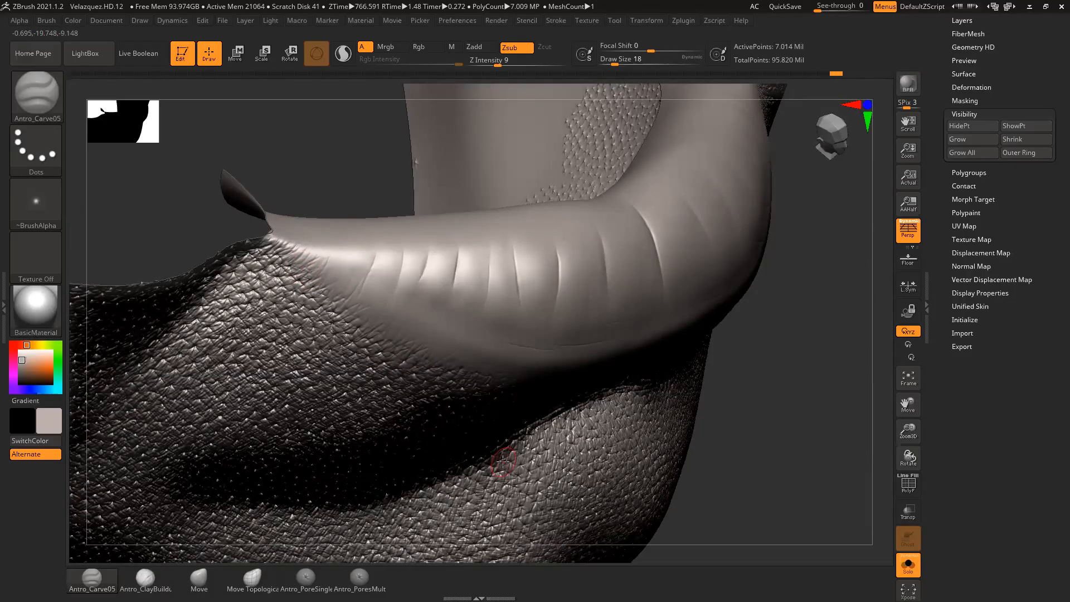
left_click(336, 294)
key("shift")
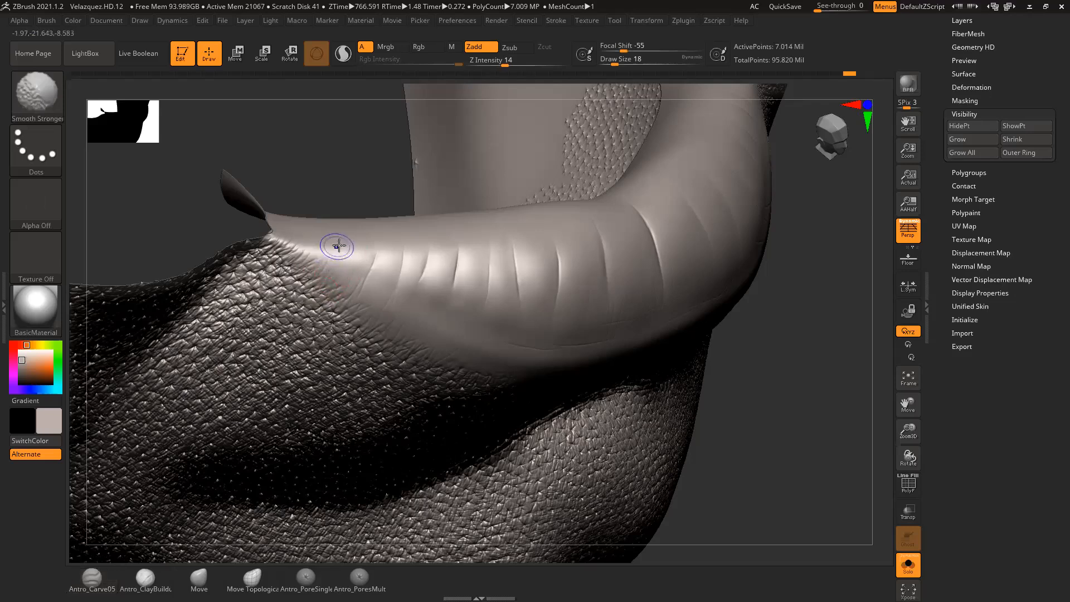
mouse_move(346, 179)
left_mouse_down()
mouse_move(333, 170)
mouse_move(330, 255)
left_mouse_up()
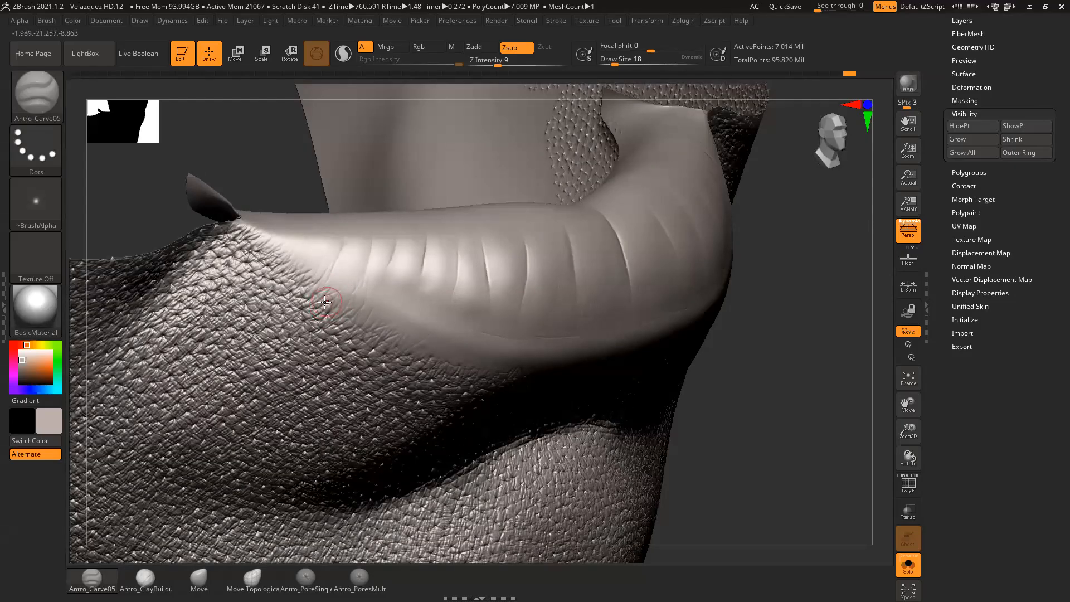
left_click_drag(298, 253, 339, 297)
mouse_move(290, 260)
left_mouse_down()
mouse_move(320, 297)
mouse_move(283, 268)
mouse_move(311, 294)
mouse_move(324, 287)
mouse_move(334, 307)
mouse_move(318, 283)
left_mouse_up()
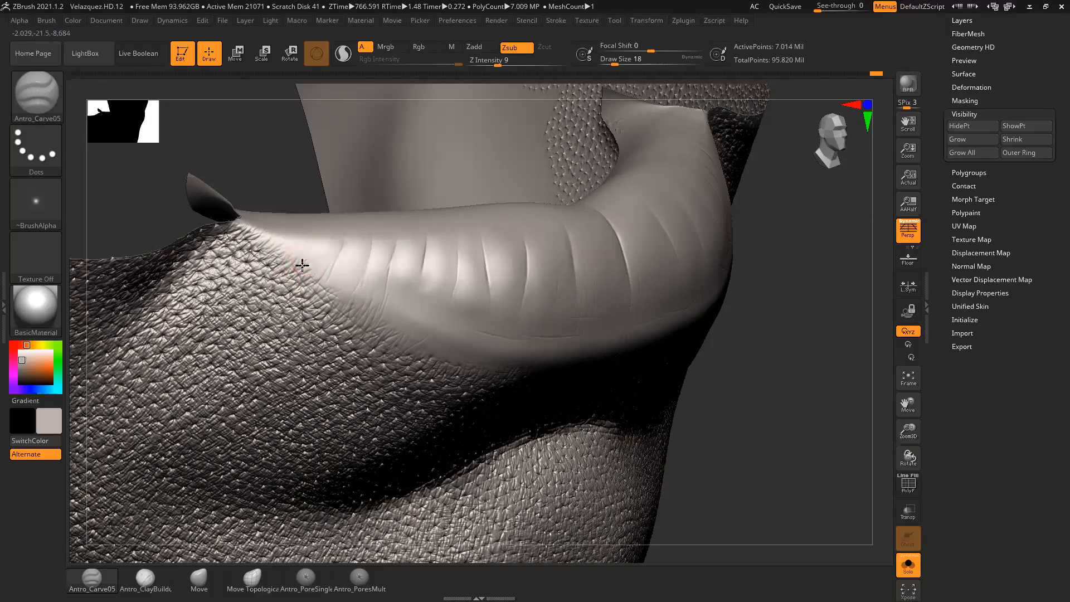
Step: Carve thin slanted creases on the lower part of the character's right half of the lip, down to the skin border
left_click_drag(774, 381, 742, 369)
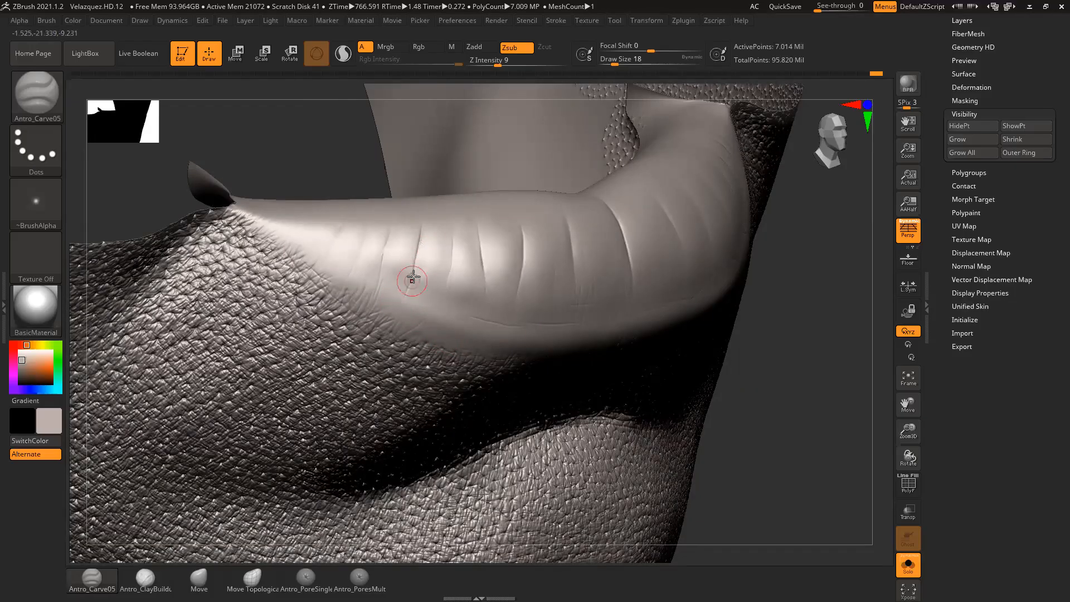
left_click_drag(414, 291, 408, 327)
left_click_drag(409, 277, 381, 325)
left_click_drag(406, 290, 399, 316)
left_click_drag(755, 342, 434, 245)
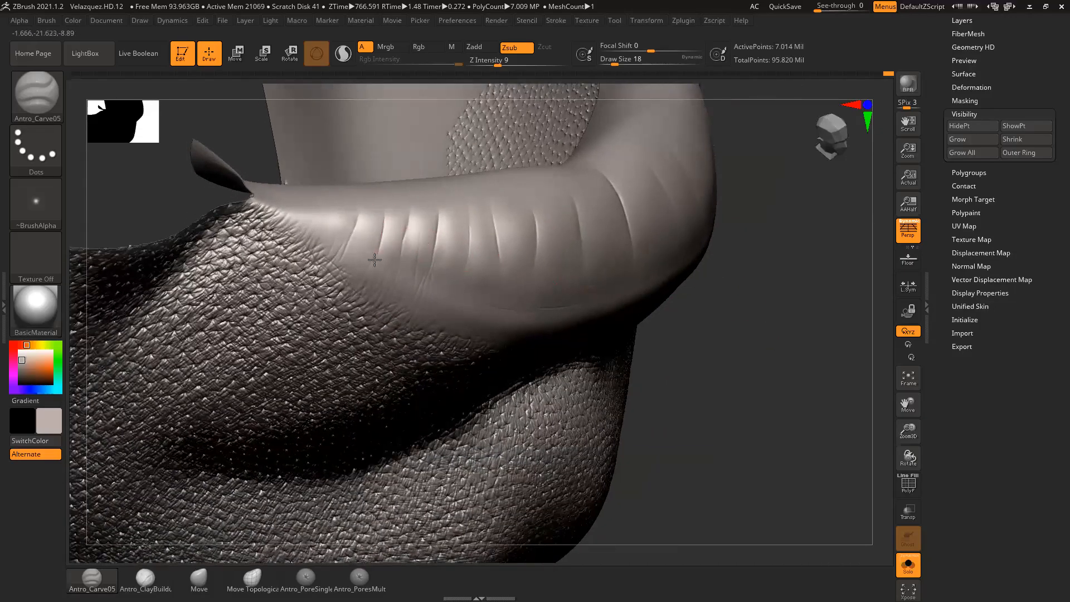
Step: Carve short, closely spaced creases between the larger folds toward the character's right mouth corner and soften them
left_click_drag(366, 277, 363, 284)
mouse_move(373, 224)
left_mouse_down()
mouse_move(355, 284)
mouse_move(360, 258)
mouse_move(349, 269)
left_mouse_up()
left_click_drag(363, 216, 340, 262)
mouse_move(352, 214)
left_mouse_down()
mouse_move(334, 258)
mouse_move(337, 224)
left_mouse_up()
left_click_drag(319, 213, 309, 233)
mouse_move(729, 370)
left_mouse_down()
mouse_move(721, 363)
mouse_move(815, 377)
left_mouse_up()
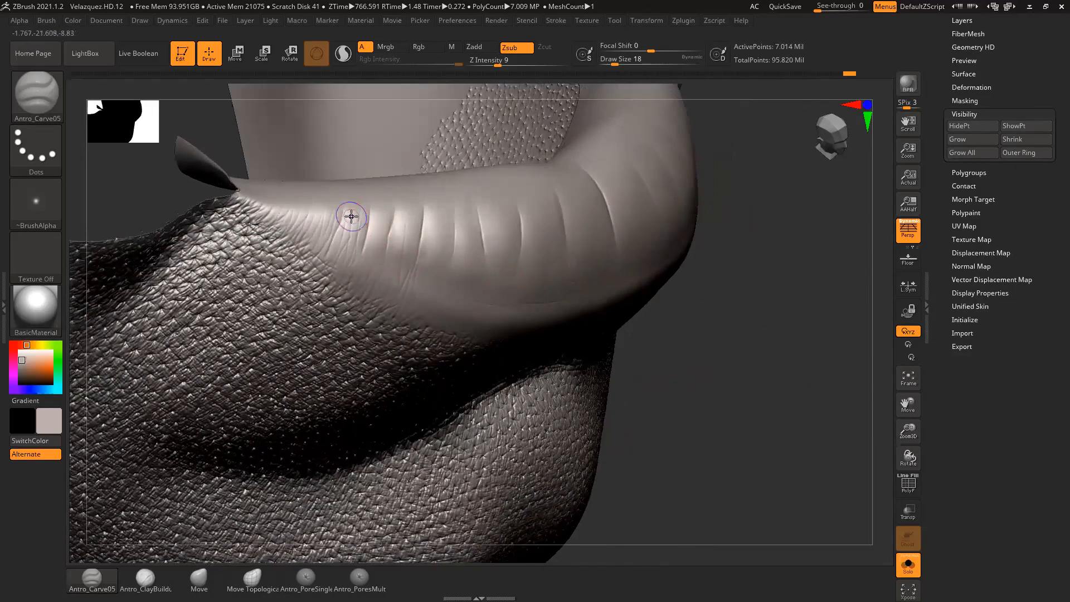
left_click_drag(361, 218, 387, 237)
Step: Reduce the carving brush to Draw Size 12 and run fine creases across the lip border on the character's right side
mouse_move(671, 374)
left_mouse_down()
mouse_move(736, 406)
mouse_move(386, 254)
left_mouse_up()
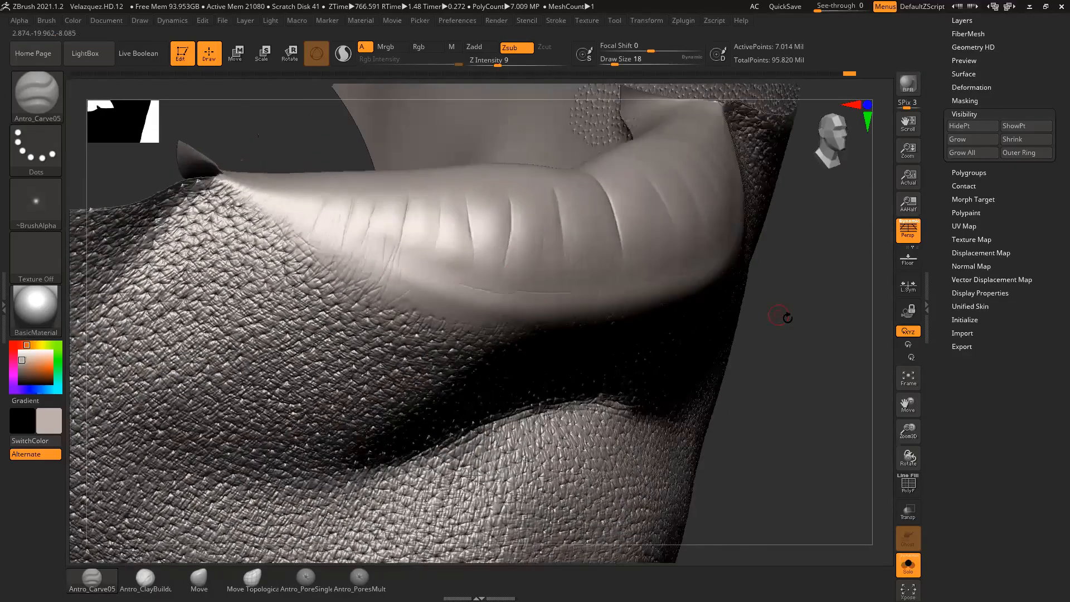
left_click_drag(781, 316, 425, 255)
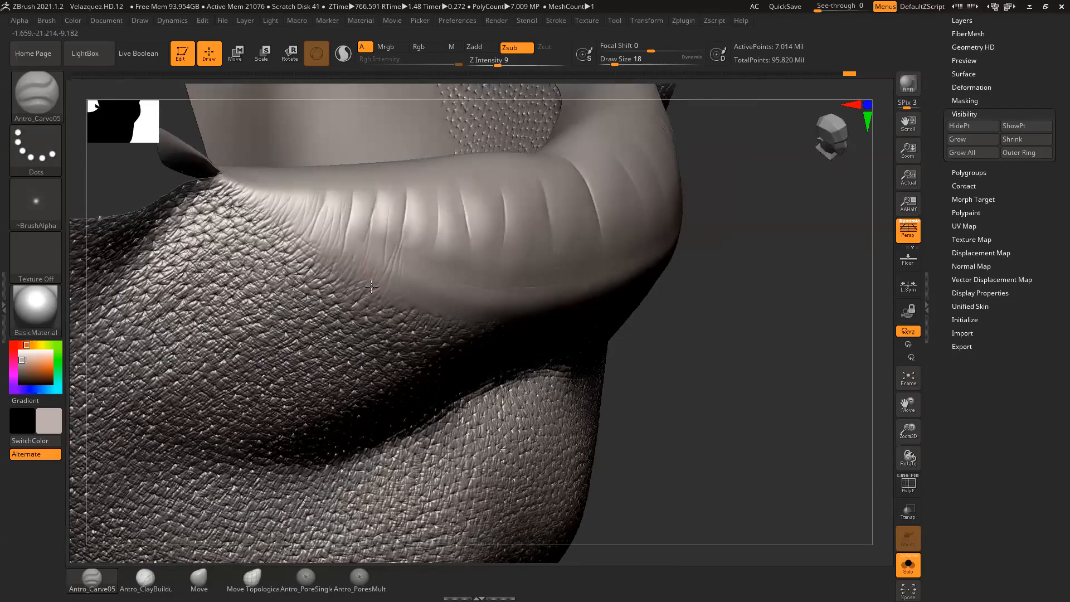
mouse_move(694, 348)
left_mouse_down()
mouse_move(728, 344)
mouse_move(649, 298)
left_mouse_up()
key("space")
left_click_drag(366, 260, 360, 261)
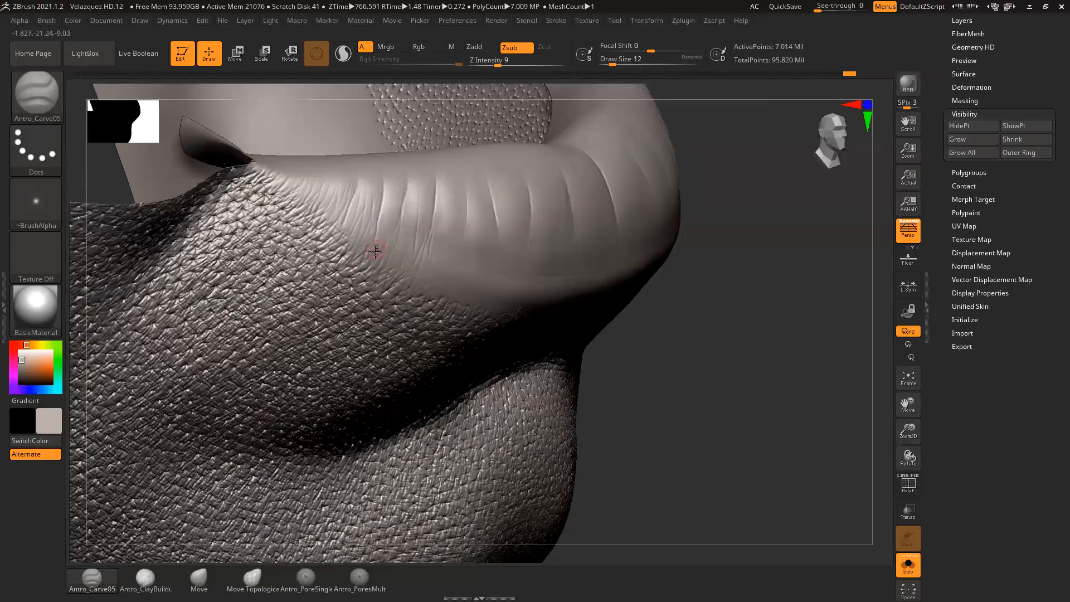
left_click_drag(361, 262, 365, 274)
mouse_move(664, 352)
left_mouse_down()
mouse_move(680, 366)
mouse_move(662, 372)
left_mouse_up()
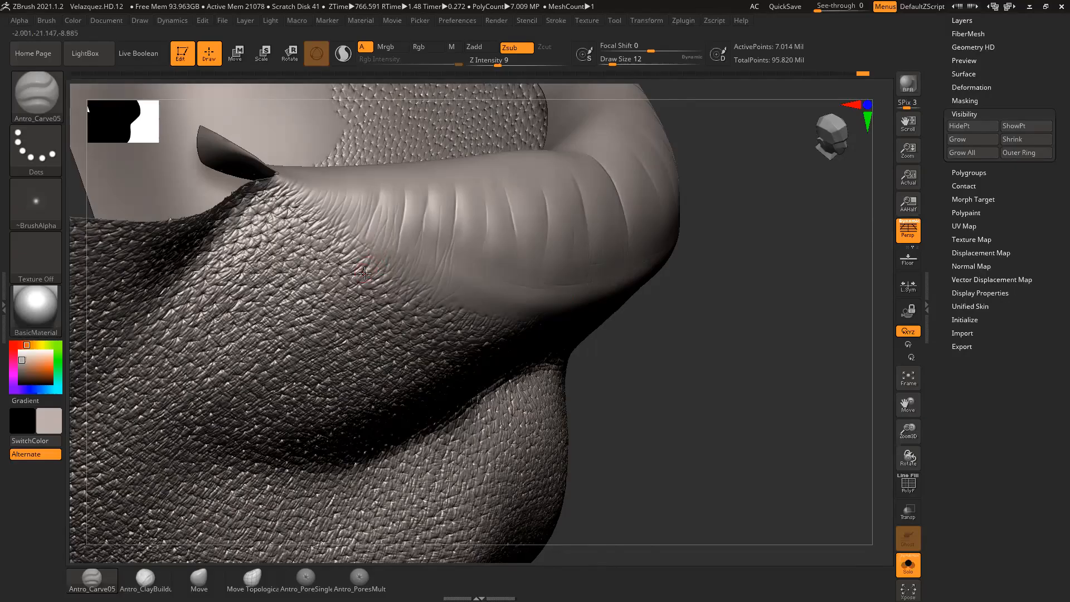
Step: Set the carving brush's Z Intensity to 12 and deepen the fine creases running into the skin at the character's right mouth corner
left_click(500, 62)
mouse_move(708, 255)
left_mouse_down()
mouse_move(742, 263)
mouse_move(726, 255)
left_mouse_up()
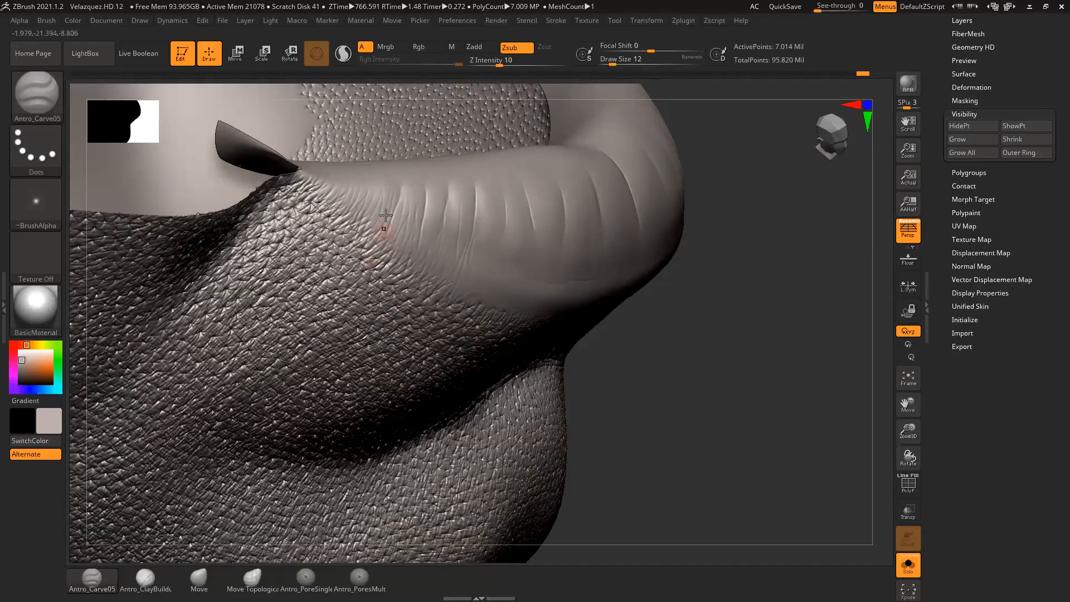
left_click(491, 60)
type("12")
key("Return")
left_click_drag(680, 363, 694, 372, "alt")
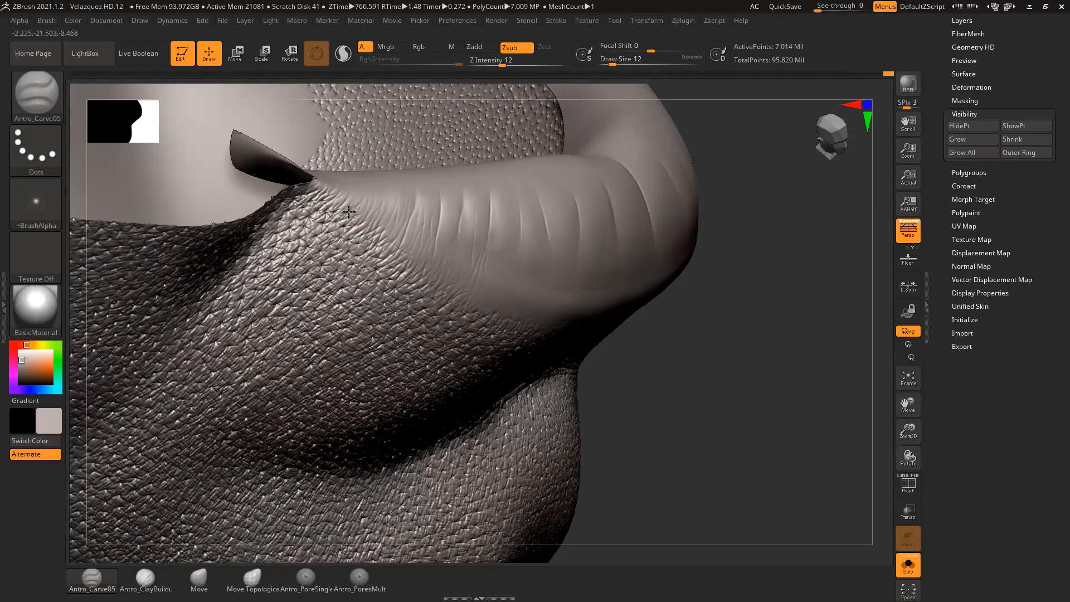
left_click_drag(358, 209, 329, 224)
mouse_move(660, 369)
left_mouse_down()
mouse_move(678, 358)
mouse_move(421, 235)
left_mouse_up()
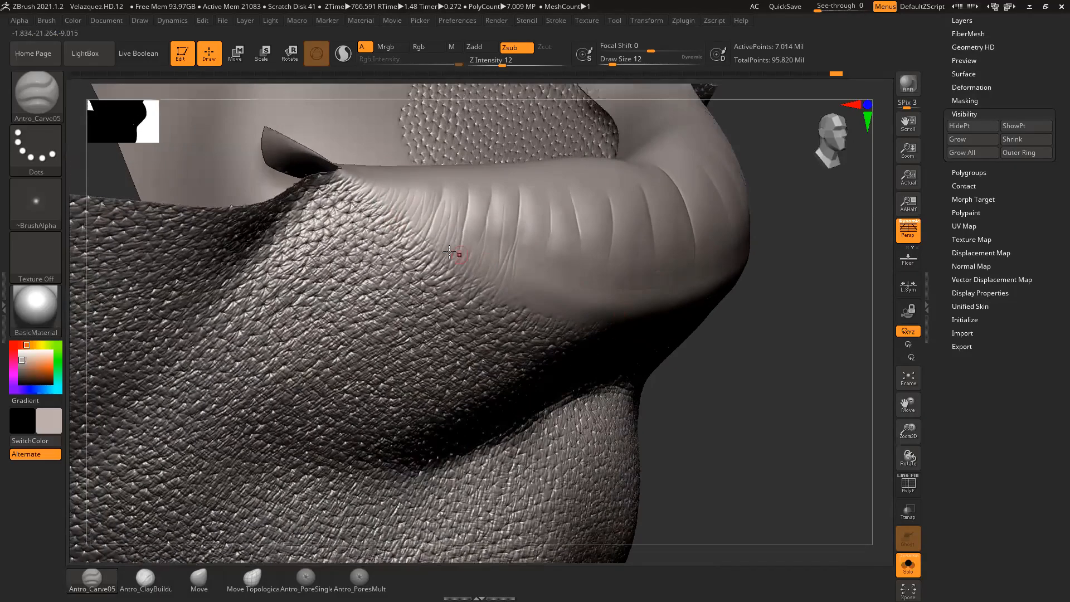
Step: Enlarge the carving brush to Draw Size 14 and add creases blending the character's right lip edge into the skin
left_click_drag(714, 375, 693, 350)
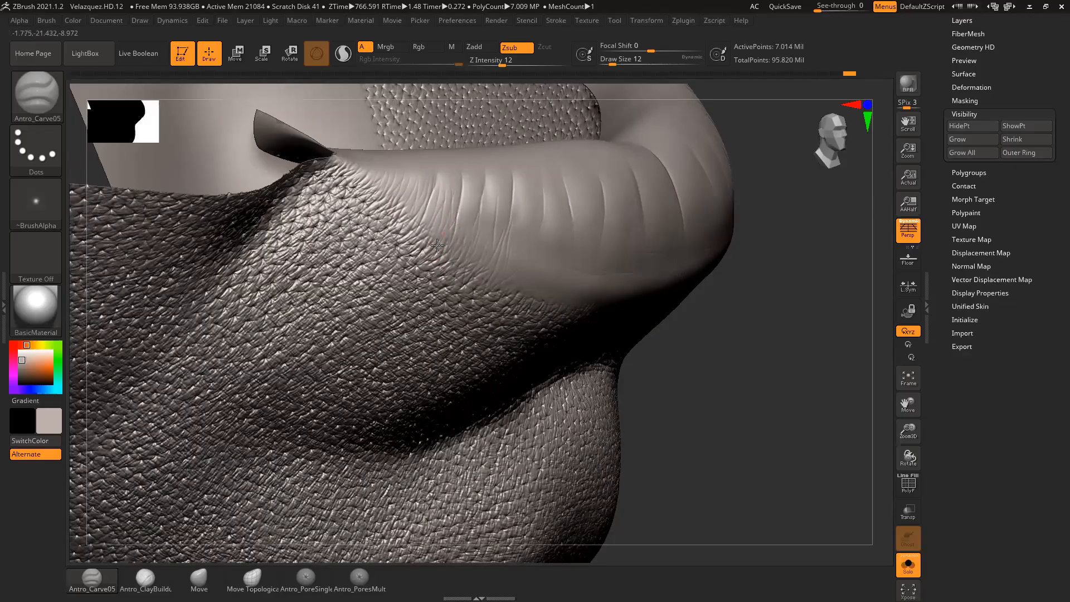
key("bracketright")
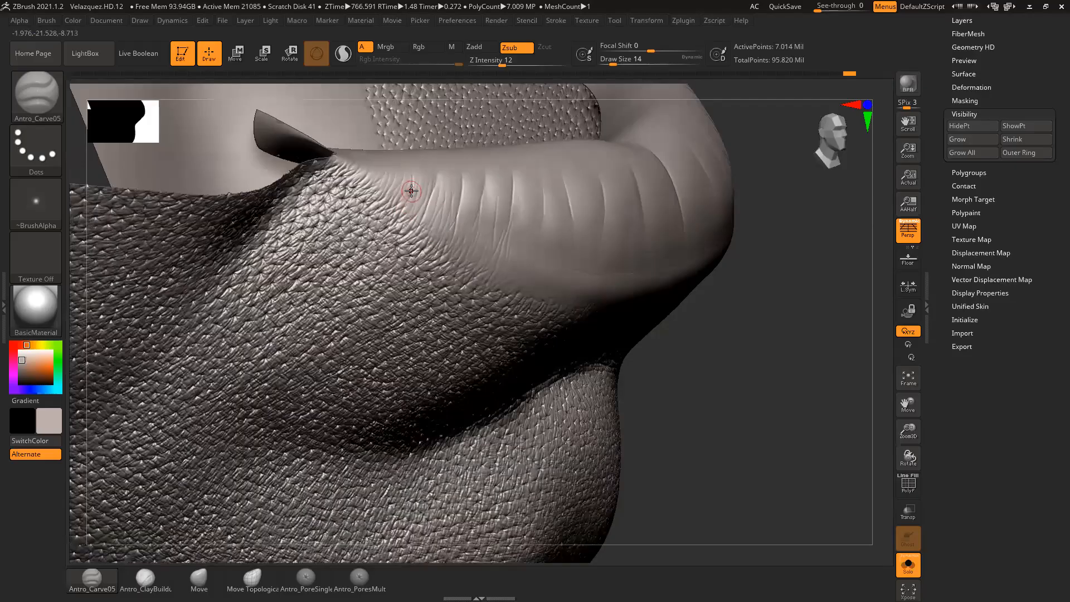
mouse_move(685, 351)
left_mouse_down()
mouse_move(704, 383)
mouse_move(776, 375)
mouse_move(749, 392)
mouse_move(743, 370)
mouse_move(487, 263)
left_mouse_up()
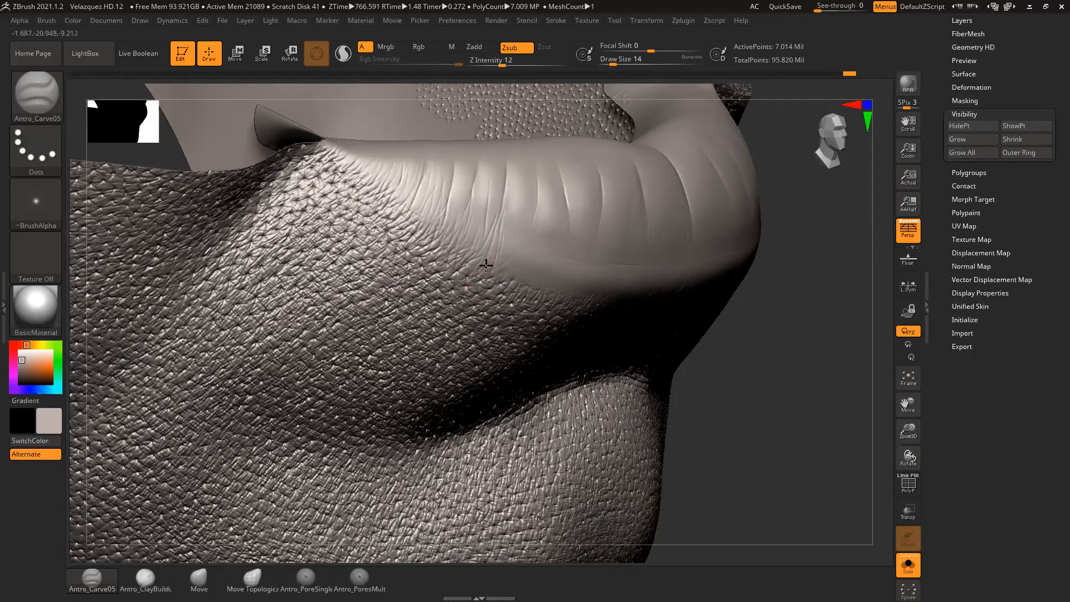
left_click_drag(486, 265, 484, 279)
Step: Carve fine creases across the lip border near the character's left mouth corner with Draw Size 13
mouse_move(772, 374)
left_mouse_down()
mouse_move(812, 375)
mouse_move(768, 355)
mouse_move(781, 341)
mouse_move(840, 386)
mouse_move(763, 390)
mouse_move(765, 374)
mouse_move(475, 166)
mouse_move(440, 110)
mouse_move(461, 184)
mouse_move(496, 139)
mouse_move(487, 132)
mouse_move(494, 139)
left_mouse_up()
key("space")
left_click_drag(639, 311, 647, 310)
mouse_move(649, 174)
left_mouse_down()
mouse_move(604, 165)
mouse_move(618, 179)
left_mouse_up()
left_click_drag(668, 282, 647, 292)
left_click_drag(645, 182, 664, 205)
key("space")
mouse_move(641, 311)
left_mouse_down()
mouse_move(621, 311)
mouse_move(645, 316)
left_mouse_up()
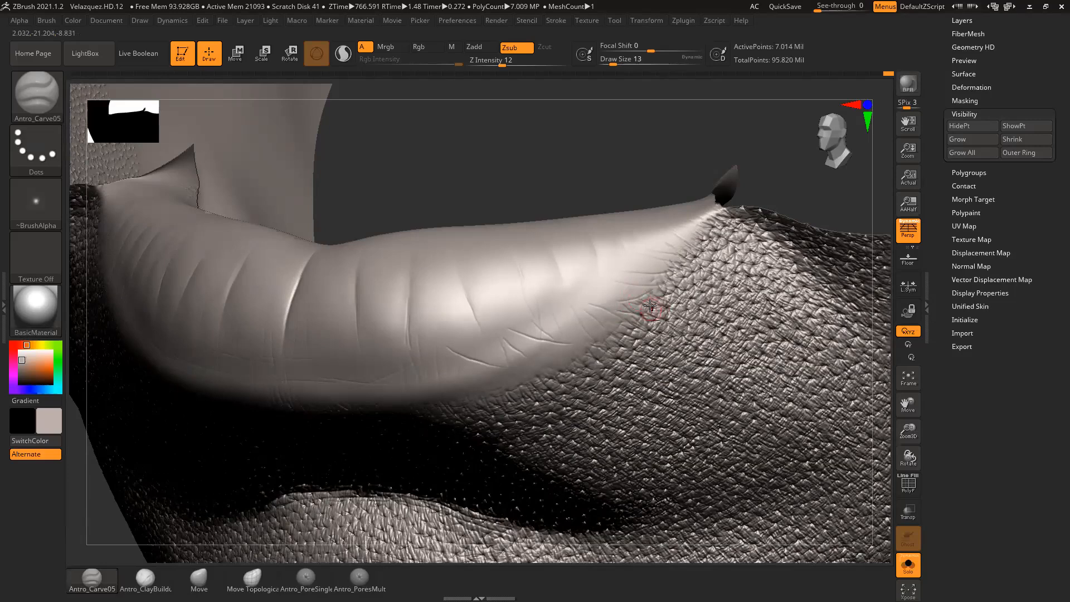
left_click_drag(667, 273, 651, 285)
Step: Enlarge the carving brush to Draw Size 22 and carve a diagonal crease along the lip border on the character's left side
key("space")
left_click_drag(667, 281, 671, 278)
left_click_drag(667, 156, 671, 134, "alt")
key("space")
left_click_drag(621, 305, 623, 304)
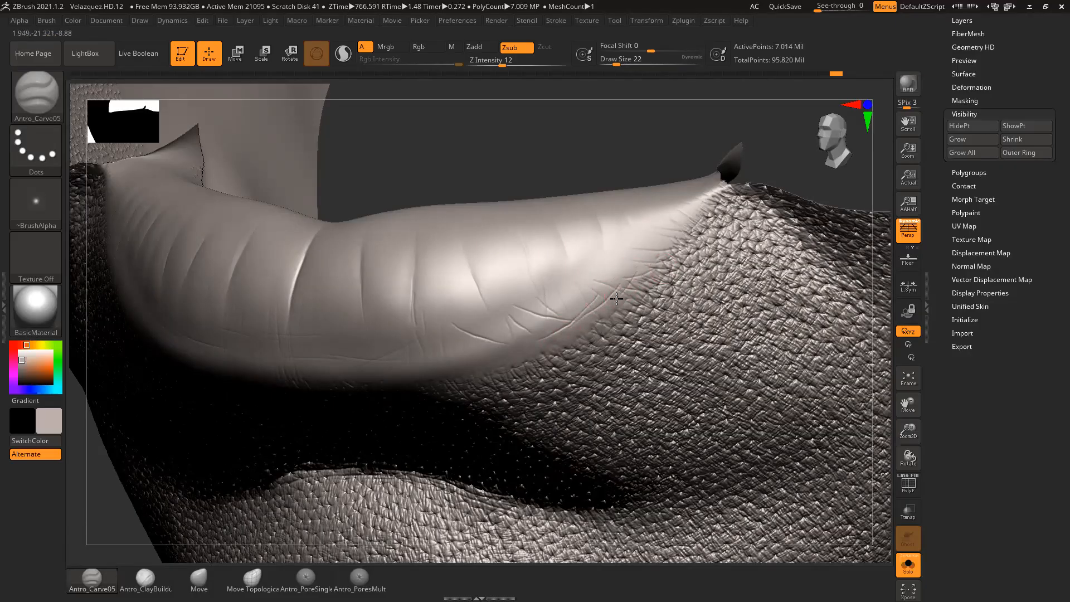
left_click_drag(601, 314, 637, 282)
Step: Carve and soften thin vertical creases around the lower lip's centre groove, finishing with Draw Size 17
mouse_move(626, 160)
left_mouse_down()
mouse_move(600, 131)
mouse_move(614, 173)
mouse_move(568, 149)
mouse_move(629, 138)
mouse_move(619, 145)
left_mouse_up()
key("space")
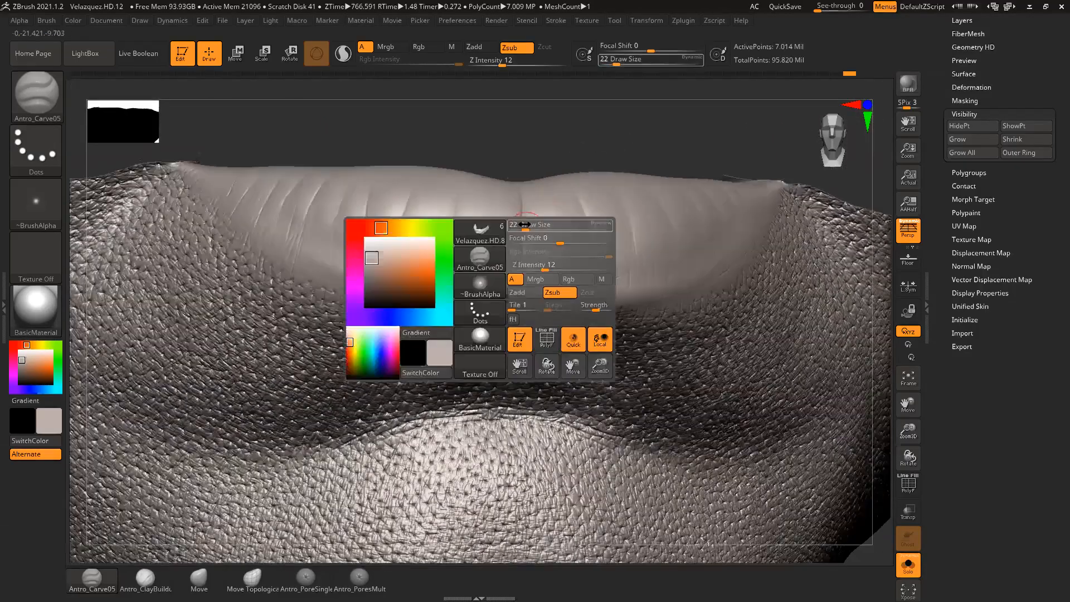
left_click_drag(525, 224, 523, 239)
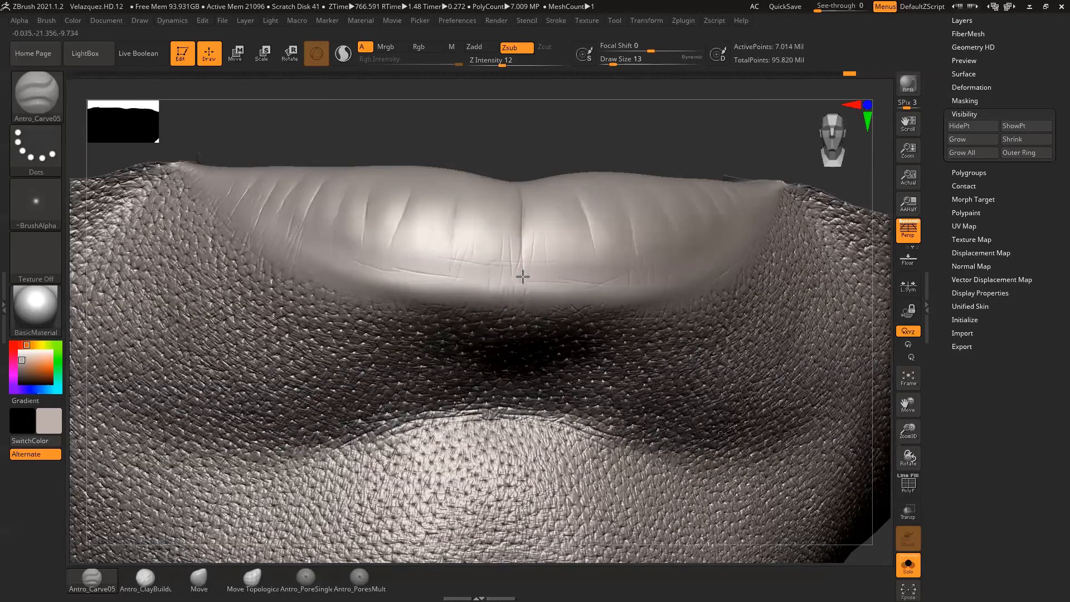
mouse_move(574, 153)
left_mouse_down()
mouse_move(583, 141)
mouse_move(561, 151)
left_mouse_up()
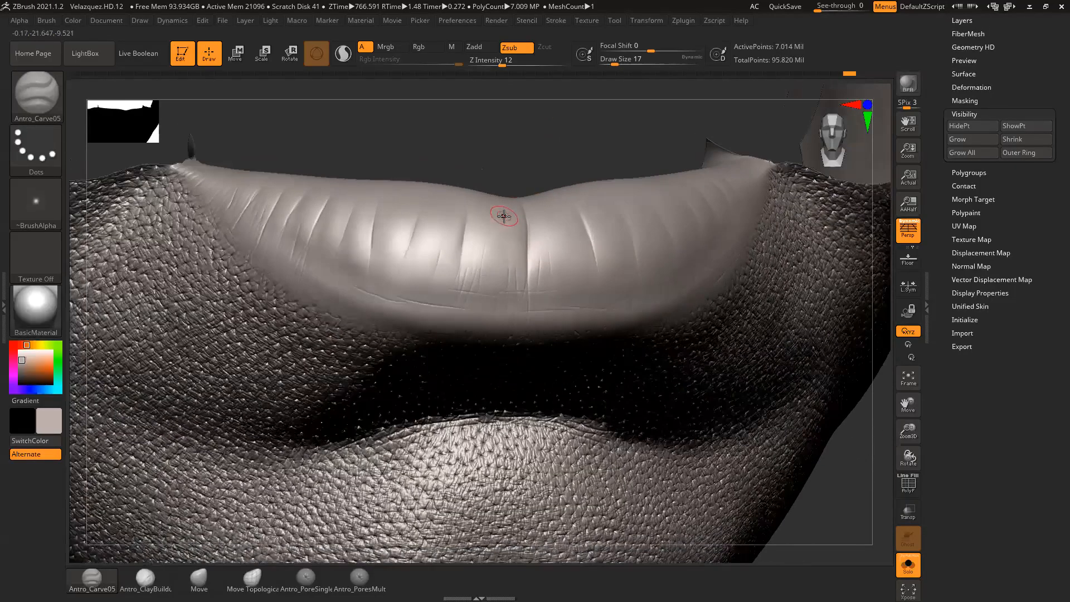
left_click_drag(549, 162, 550, 157)
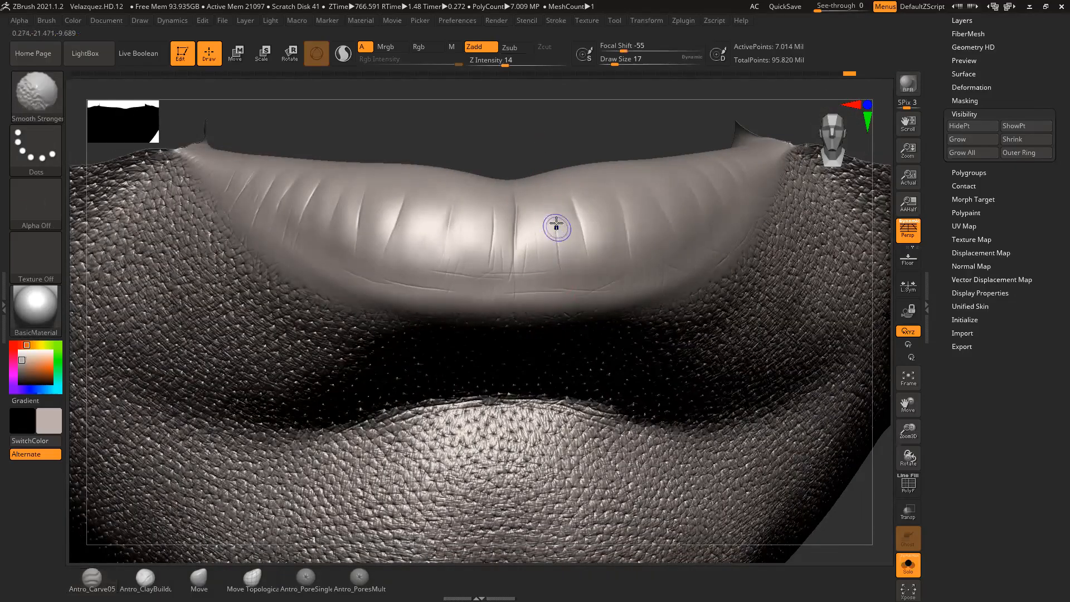
mouse_move(552, 134)
left_mouse_down()
mouse_move(581, 125)
mouse_move(569, 122)
mouse_move(569, 136)
mouse_move(553, 142)
left_mouse_up()
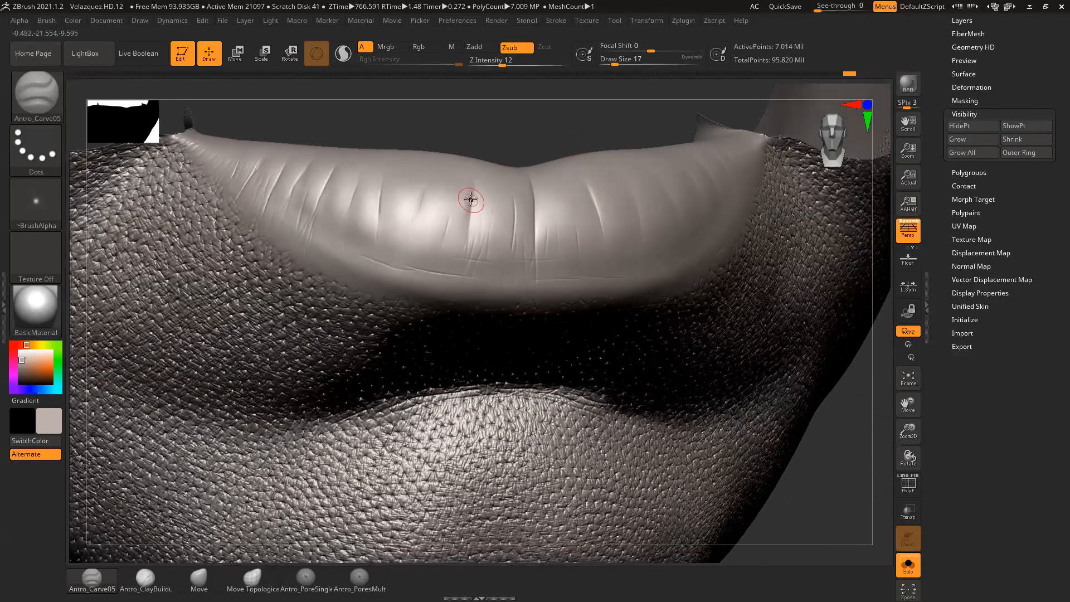
Step: Carve slim vertical creases between the centre folds on the character's right half of the lip and soften them
mouse_move(513, 124)
left_mouse_down()
mouse_move(535, 132)
mouse_move(473, 210)
mouse_move(451, 218)
mouse_move(459, 196)
left_mouse_up()
key("shift")
left_click_drag(499, 144, 521, 138)
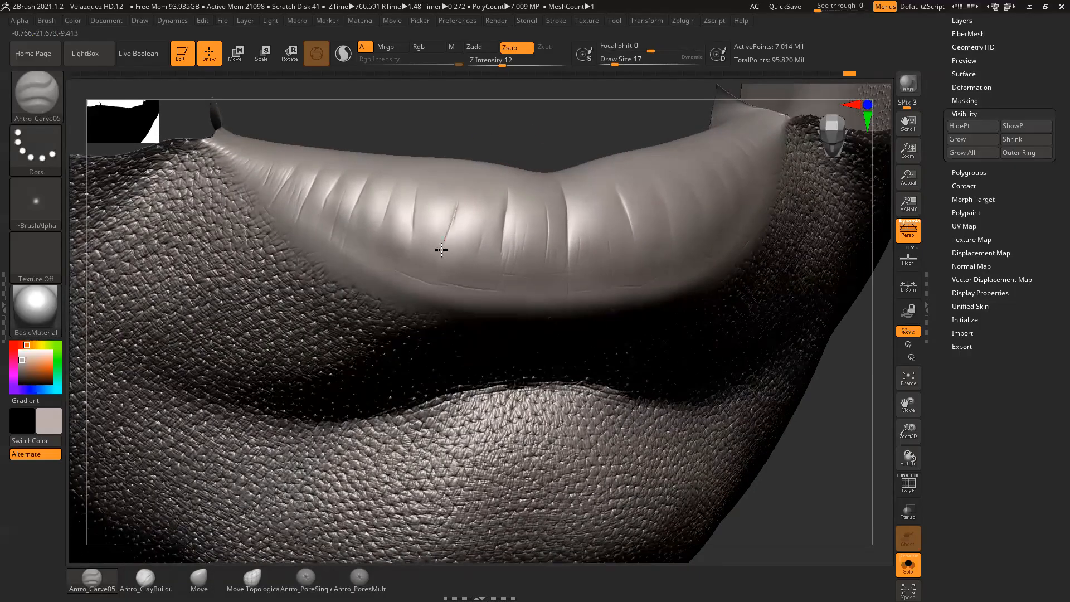
left_click_drag(461, 186, 445, 232, "shift")
Step: Refine and soften the vertical crease in the middle of the character's left half of the lip
mouse_move(511, 149)
left_mouse_down()
mouse_move(573, 129)
mouse_move(591, 146)
mouse_move(526, 132)
mouse_move(537, 129)
mouse_move(518, 191)
left_mouse_up()
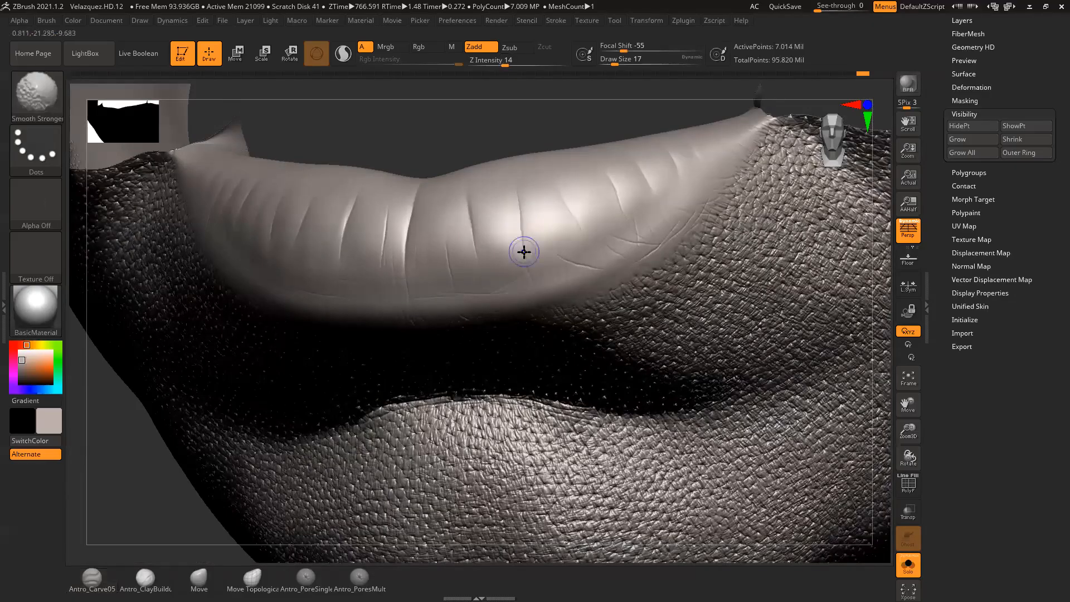
mouse_move(520, 220)
left_mouse_down()
mouse_move(527, 266)
mouse_move(524, 256)
left_mouse_up()
mouse_move(513, 121)
left_mouse_down()
mouse_move(521, 139)
mouse_move(509, 137)
mouse_move(518, 119)
mouse_move(508, 143)
left_mouse_up()
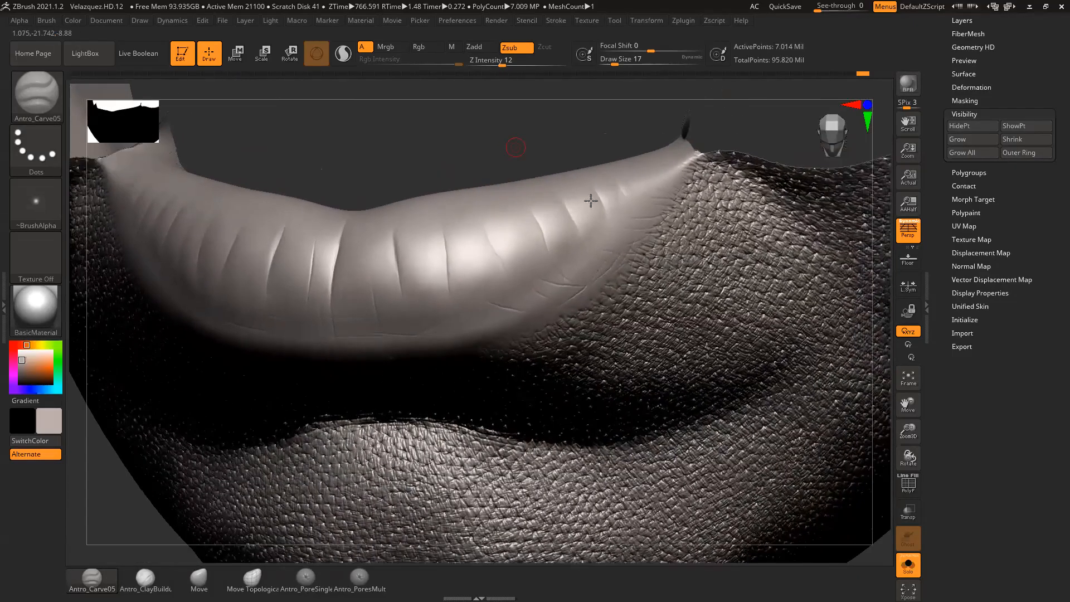
Step: Set the carving brush to Draw Size 17 and Z Intensity 11 and carve thin diagonal creases near the lip's left-side border
key("space")
left_click_drag(596, 229, 602, 229)
left_click_drag(587, 121, 560, 200)
key("space")
left_click_drag(573, 149, 554, 231)
key("space")
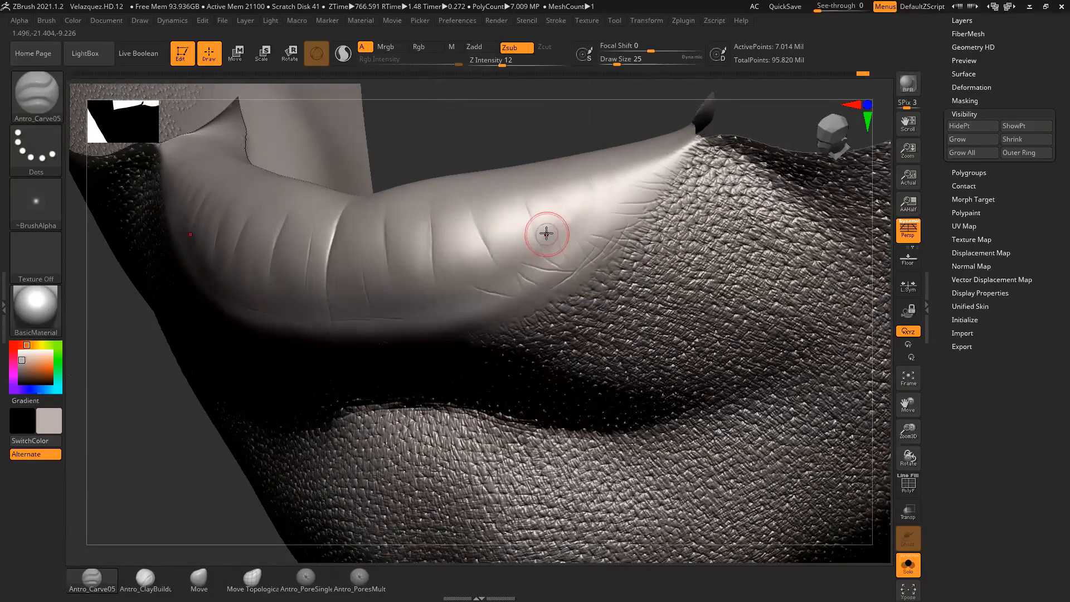
left_click(511, 59)
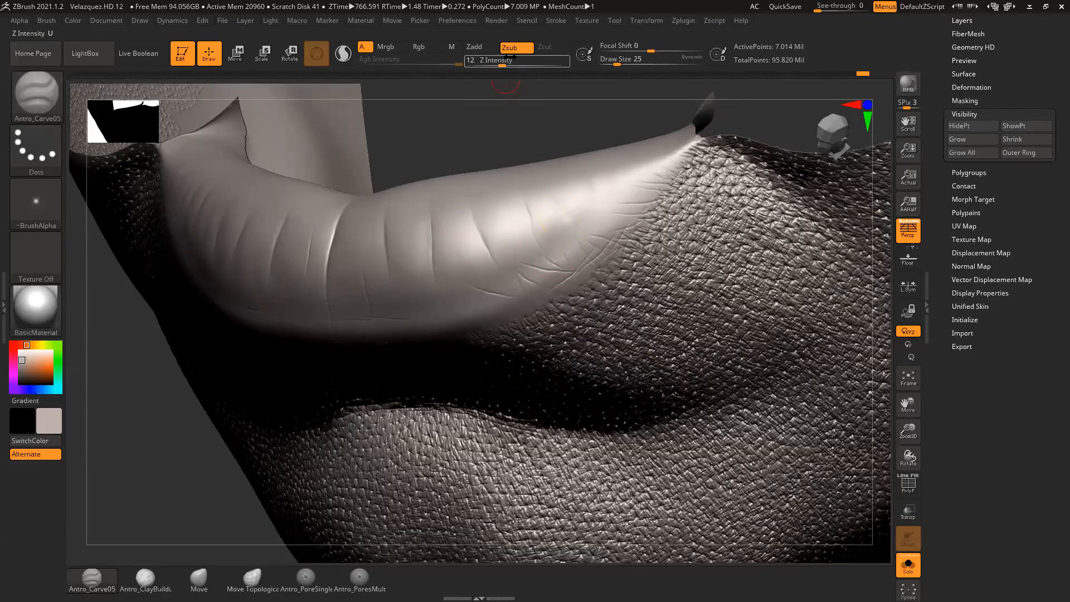
left_click_drag(503, 63, 501, 63)
key("space")
mouse_move(561, 232)
left_mouse_down()
mouse_move(548, 258)
mouse_move(574, 225)
mouse_move(564, 271)
left_mouse_up()
key("ctrl+z")
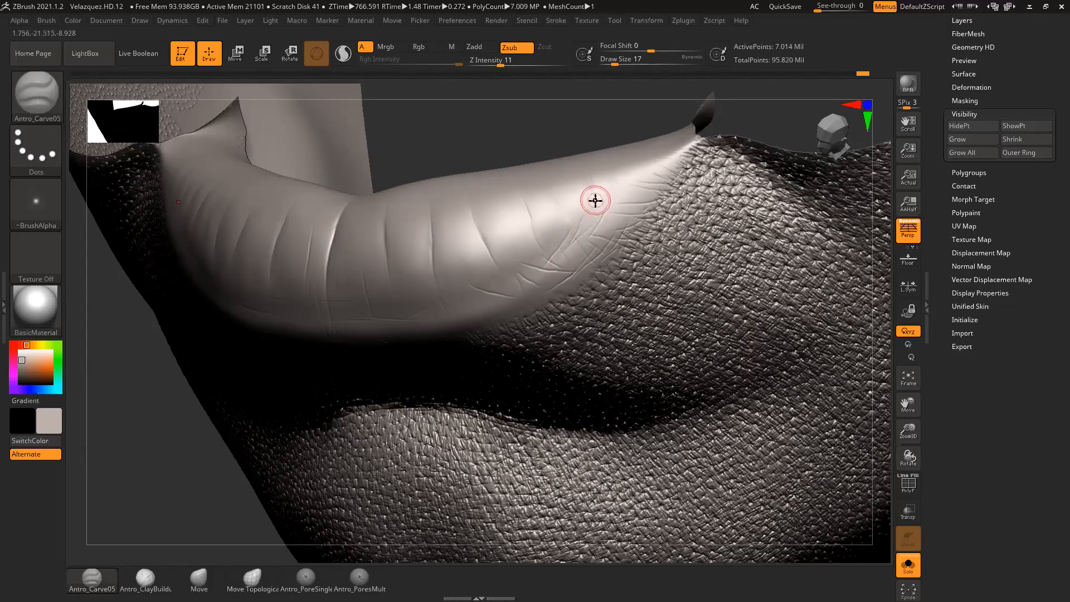
Step: Soften the new diagonal creases near the character's left mouth corner
key("shift")
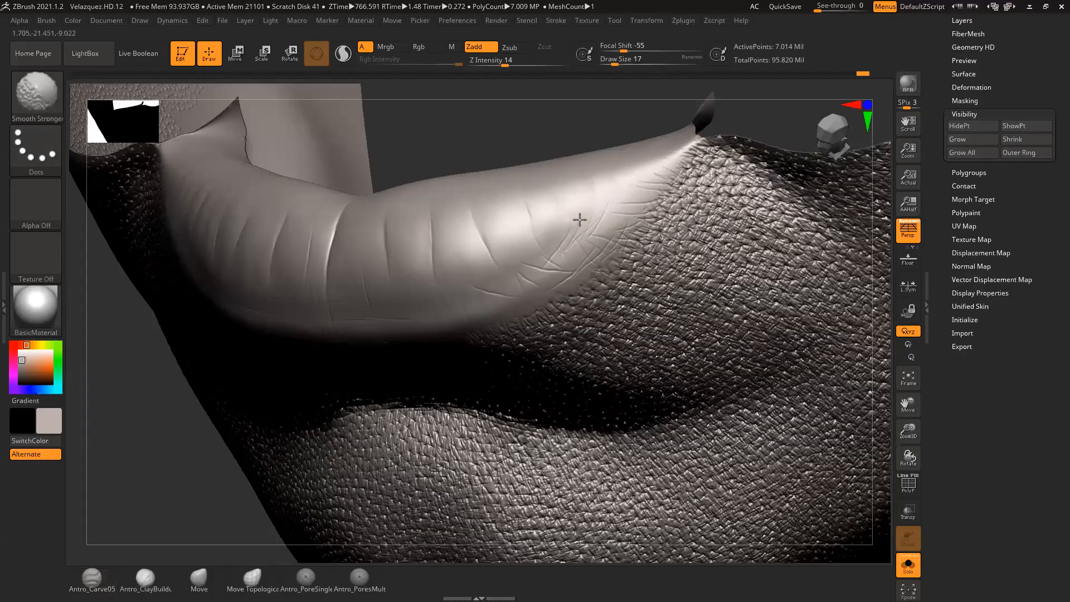
left_click_drag(595, 213, 606, 204, "shift")
mouse_move(555, 261)
left_mouse_down("shift")
mouse_move(543, 264)
mouse_move(552, 258)
left_mouse_up("shift")
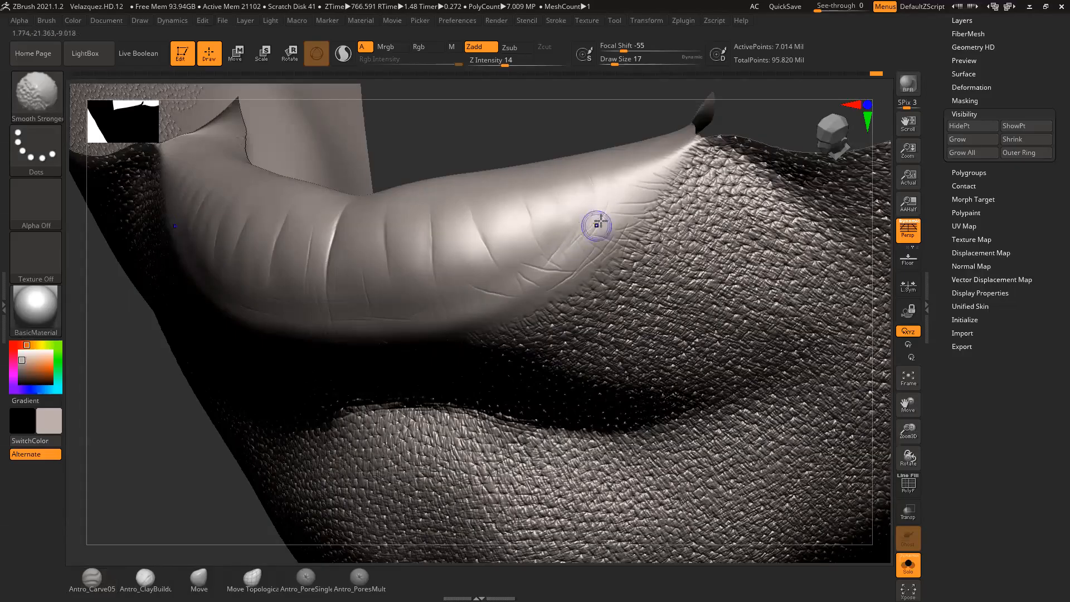
Step: Carve thin short creases into both mouth corners, where the lower lip tapers into the surrounding skin
mouse_move(600, 144)
left_mouse_down()
mouse_move(552, 136)
mouse_move(572, 145)
mouse_move(551, 137)
mouse_move(557, 173)
left_mouse_up()
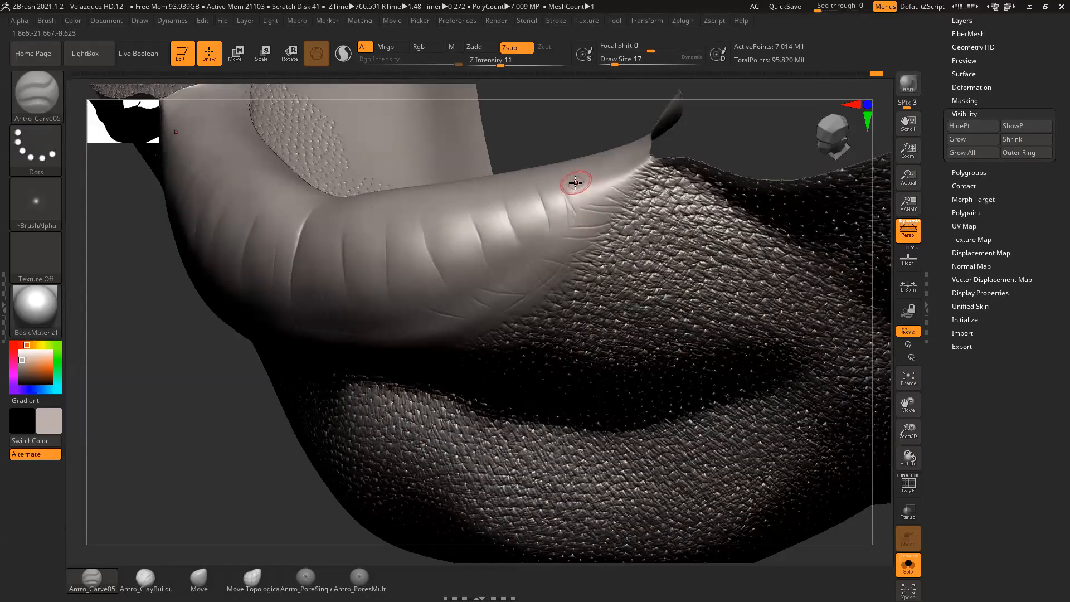
key("shift")
mouse_move(601, 126)
left_mouse_down()
mouse_move(575, 130)
mouse_move(616, 124)
mouse_move(637, 100)
mouse_move(597, 188)
left_mouse_up()
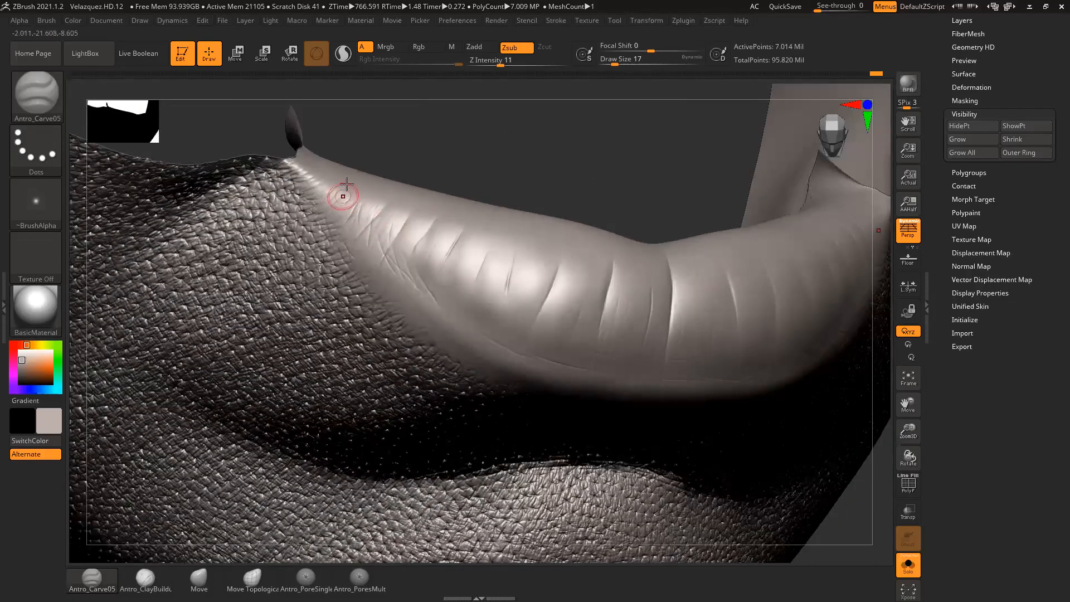
left_click_drag(388, 150, 358, 165)
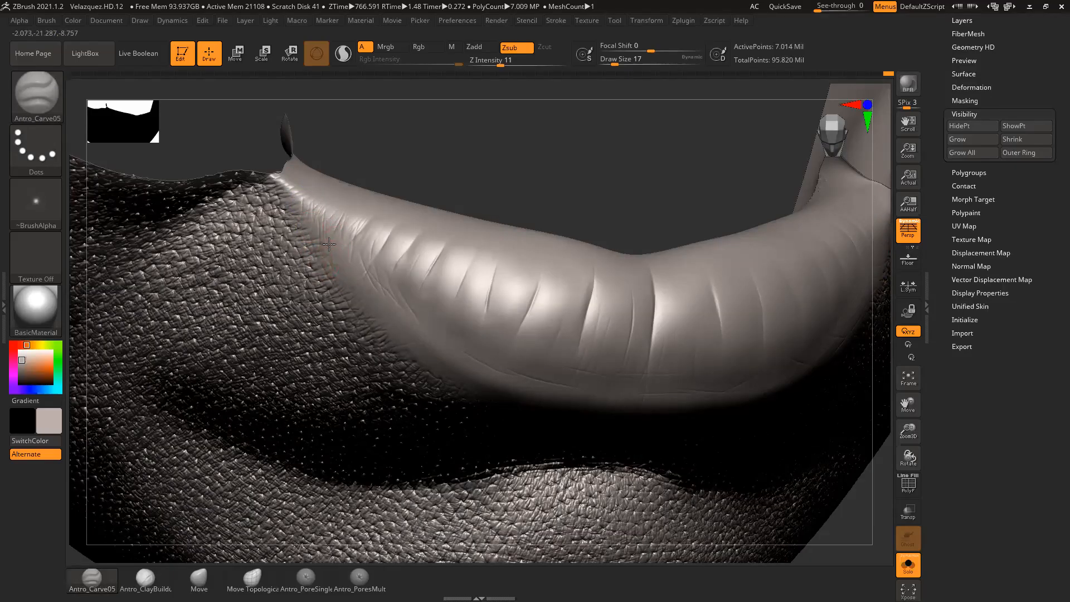
Step: Carve thin creases along the lip border near the character's right mouth corner and soften them
mouse_move(342, 227)
right_mouse_down()
mouse_move(425, 163)
mouse_move(371, 221)
right_mouse_up()
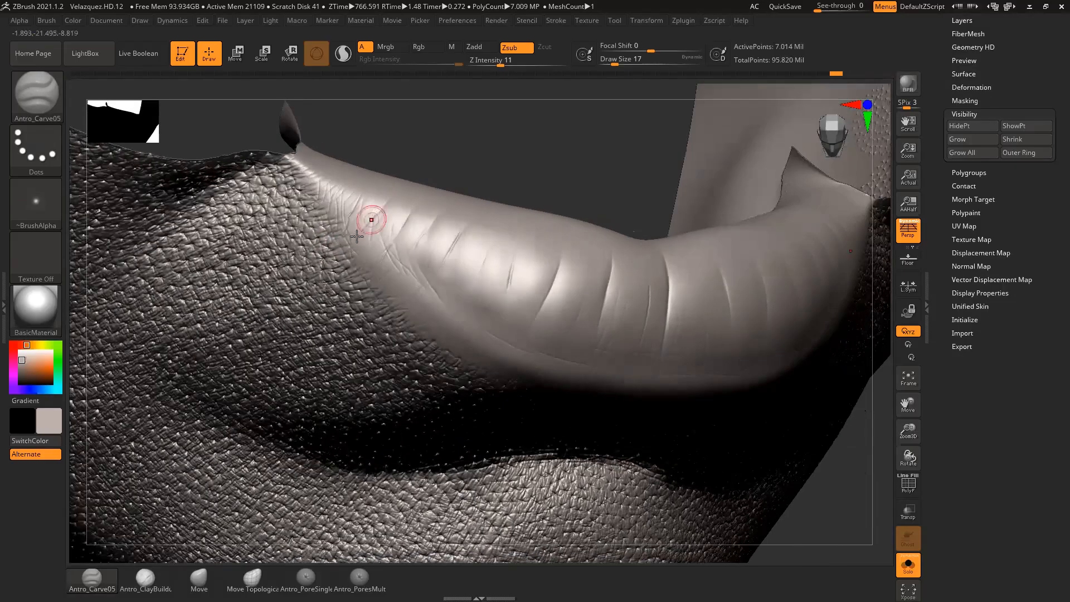
right_click_drag(442, 162, 370, 246)
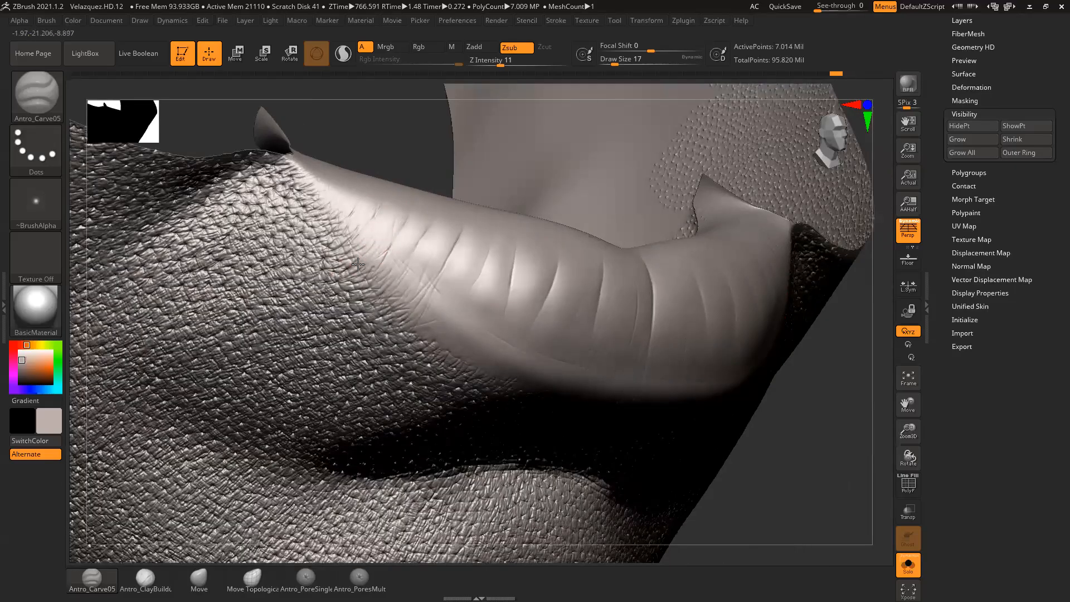
right_click_drag(432, 163, 403, 224)
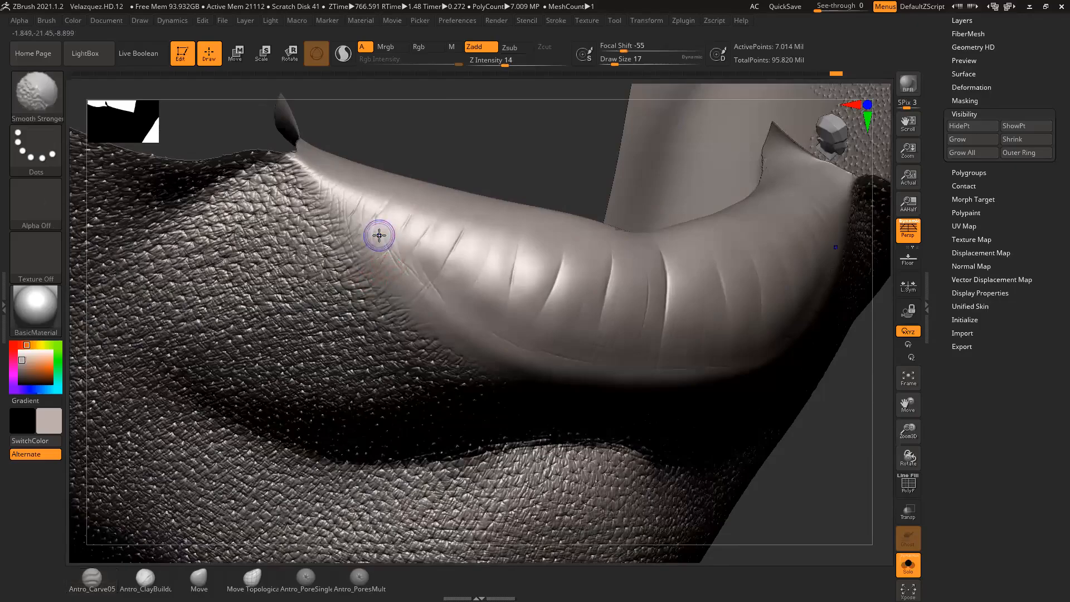
mouse_move(418, 174)
right_mouse_down()
mouse_move(457, 135)
mouse_move(384, 256)
right_mouse_up()
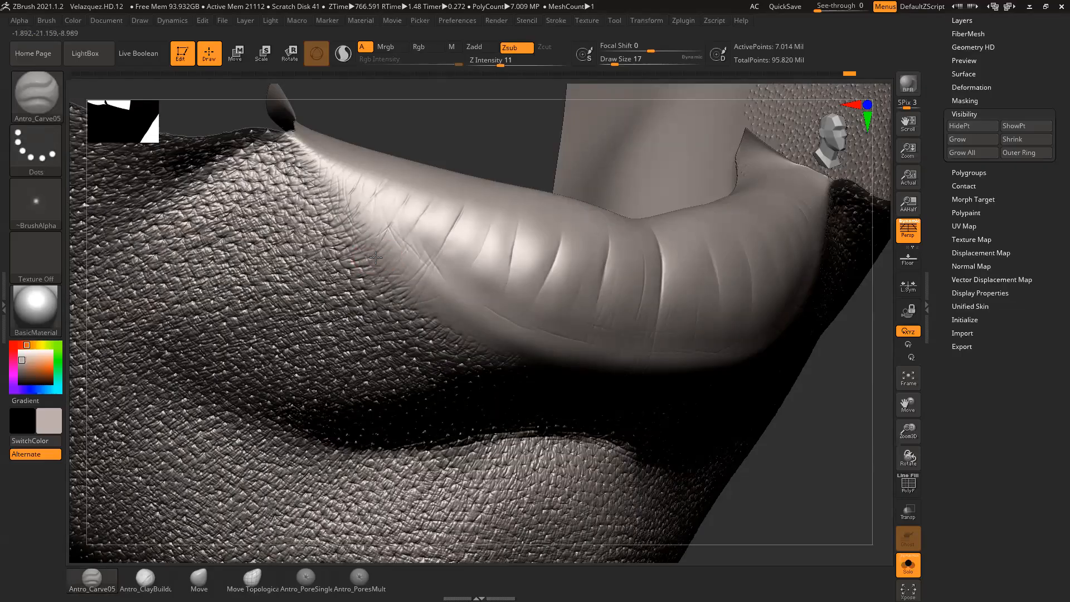
left_click_drag(485, 142, 488, 128)
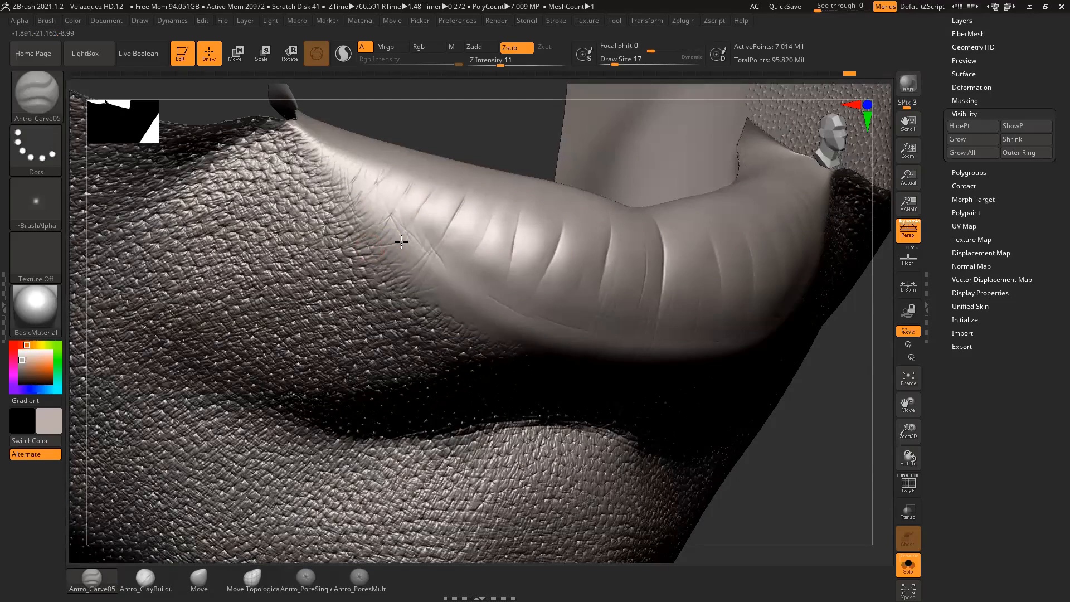
left_click_drag(407, 240, 412, 224, "shift")
mouse_move(471, 132)
left_mouse_down()
mouse_move(472, 106)
mouse_move(482, 129)
left_mouse_up()
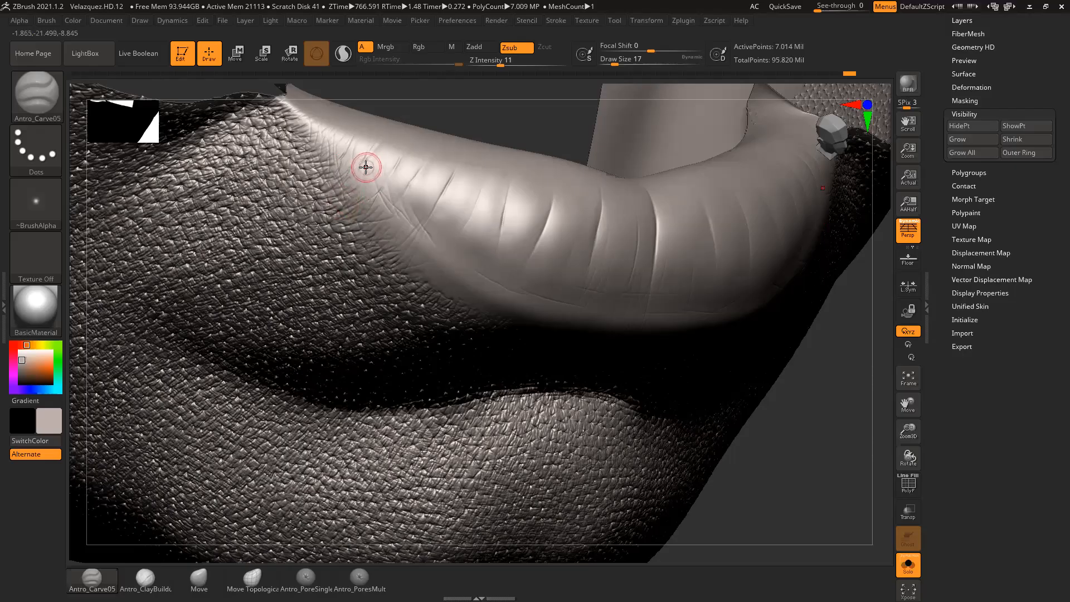
Step: Carve short diagonal creases across the lip border just below the character's right mouth corner, running into the skin texture
left_click_drag(450, 119, 500, 127)
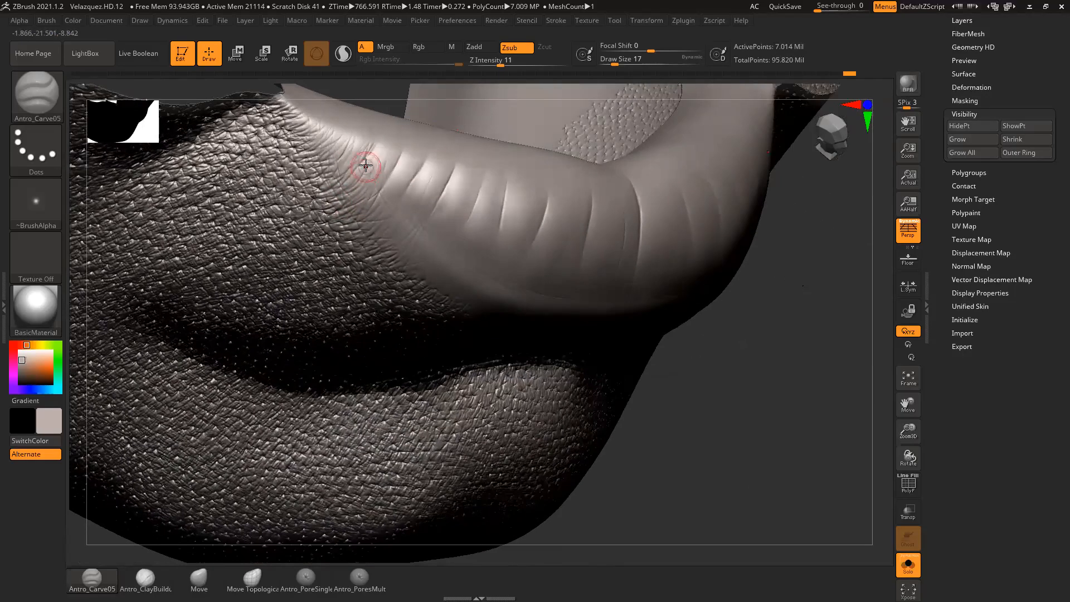
left_click_drag(365, 152, 353, 173)
left_click_drag(376, 109, 386, 185, "alt")
mouse_move(366, 230)
left_mouse_down()
mouse_move(353, 250)
mouse_move(386, 223)
mouse_move(350, 248)
left_mouse_up()
left_click_drag(370, 210, 339, 244)
left_click_drag(389, 169, 376, 154)
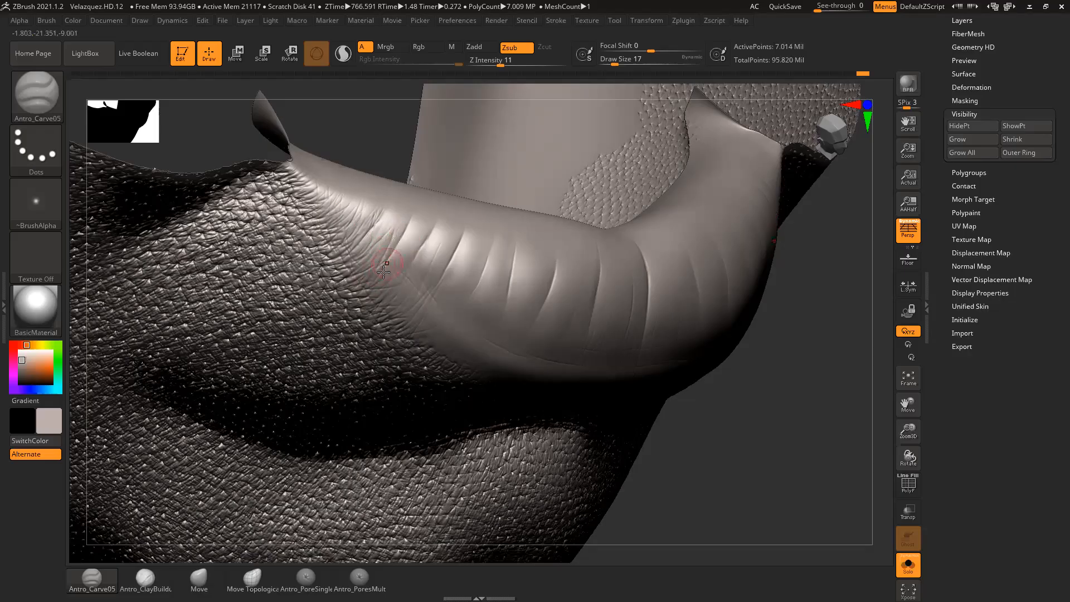
Step: Extend the fine creases farther down the lip border on the character's right side, linking the lip folds to the skin
mouse_move(389, 271)
left_mouse_down()
mouse_move(405, 251)
mouse_move(415, 257)
left_mouse_up()
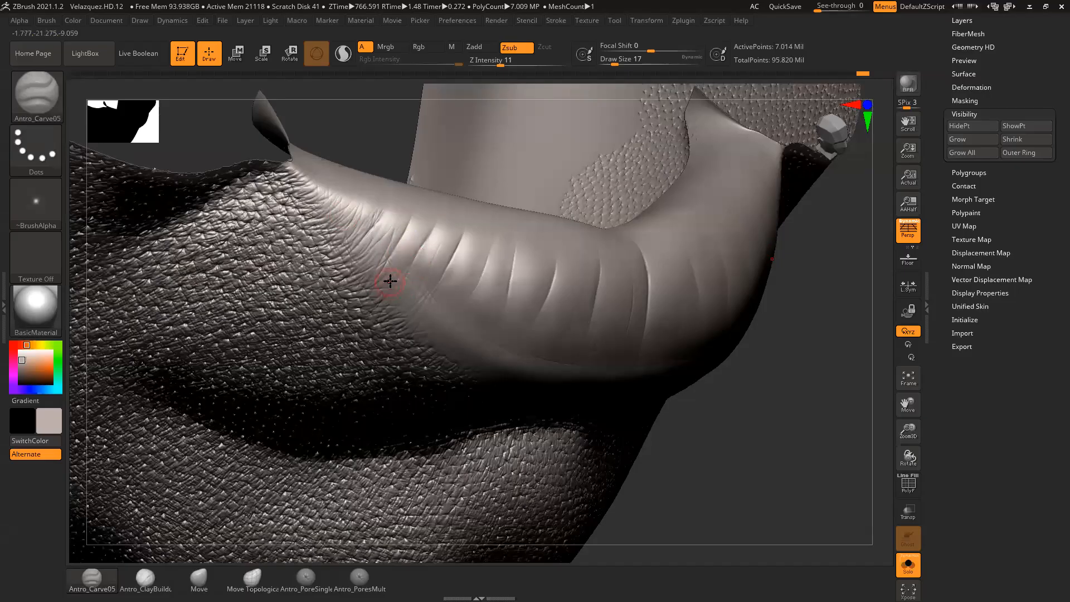
mouse_move(752, 403)
left_mouse_down()
mouse_move(763, 385)
mouse_move(633, 293)
left_mouse_up()
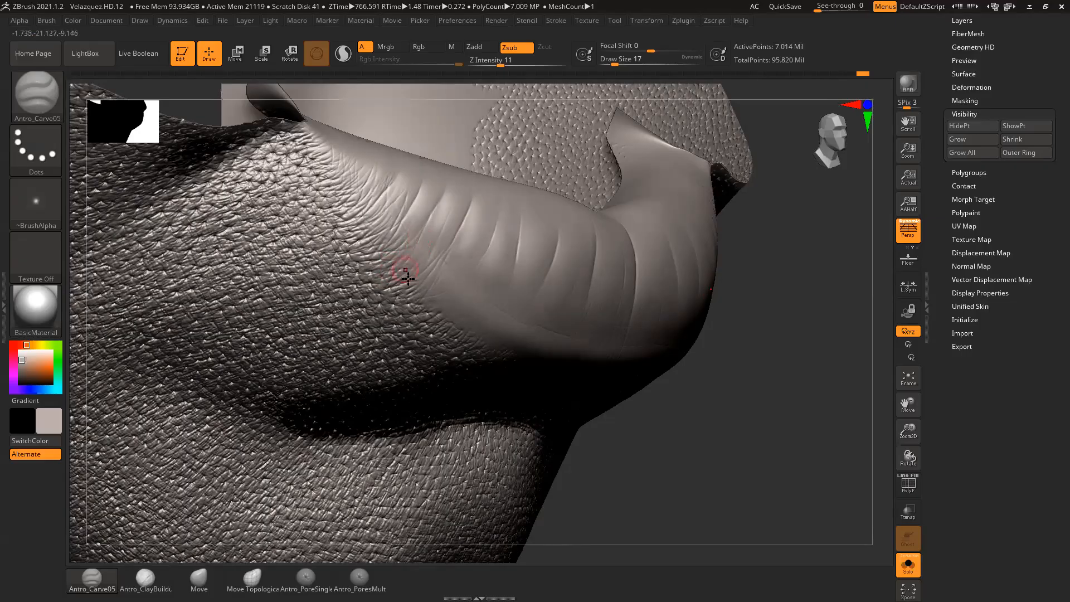
left_click_drag(734, 346, 709, 330)
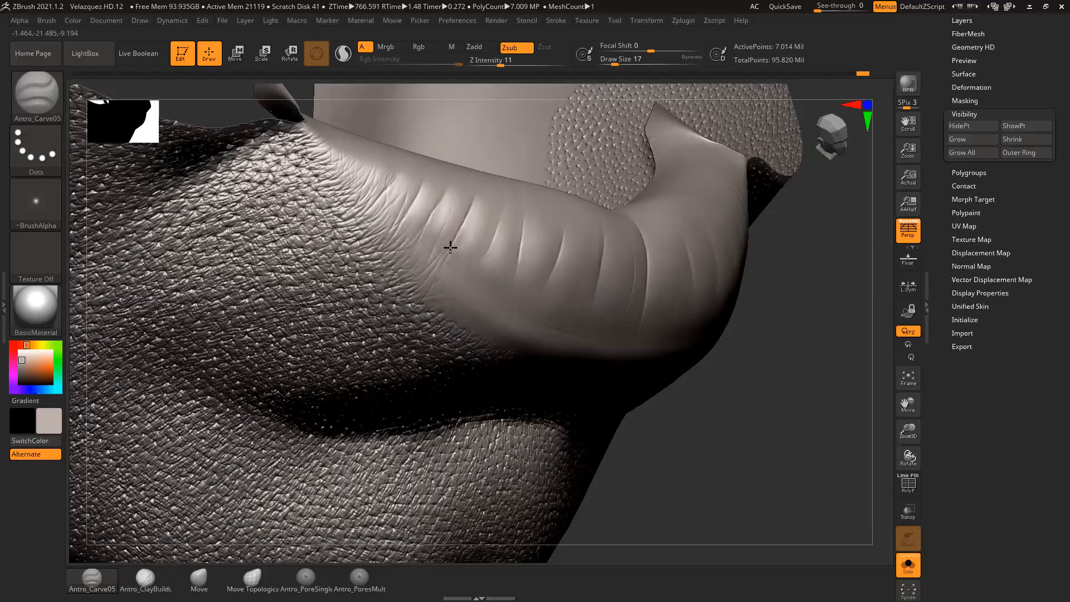
left_click_drag(443, 226, 439, 236)
mouse_move(621, 466)
left_mouse_down()
mouse_move(641, 470)
mouse_move(610, 416)
left_mouse_up()
mouse_move(710, 431)
left_mouse_down()
mouse_move(701, 420)
mouse_move(741, 458)
mouse_move(717, 446)
mouse_move(719, 466)
mouse_move(717, 430)
mouse_move(727, 445)
mouse_move(753, 425)
left_mouse_up()
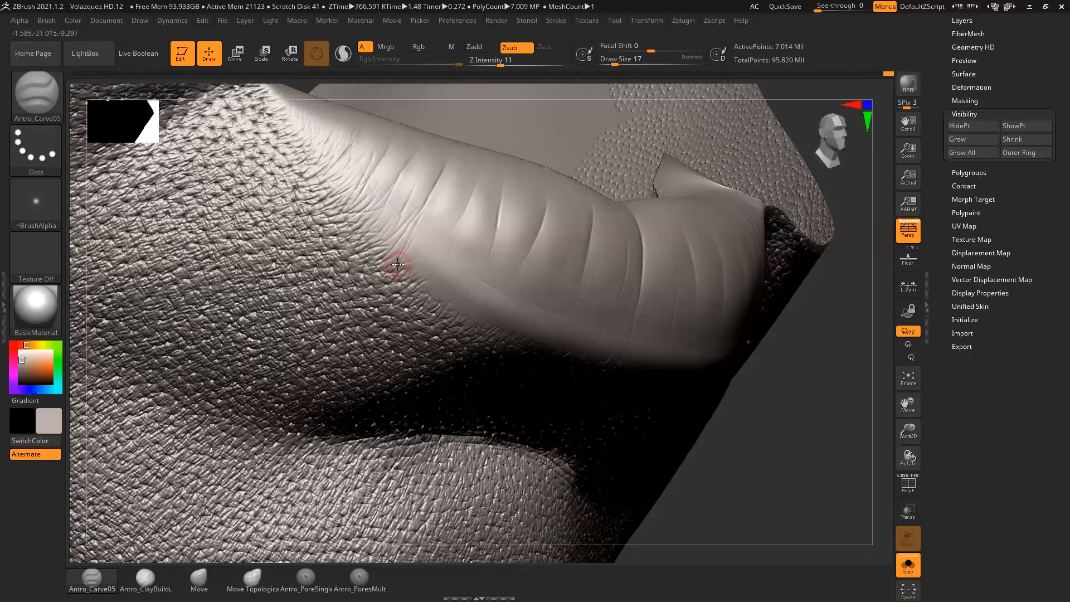
Step: Refine the creases along the character's right lower lip border and soften the lip surface above them
left_click_drag(742, 465, 705, 446)
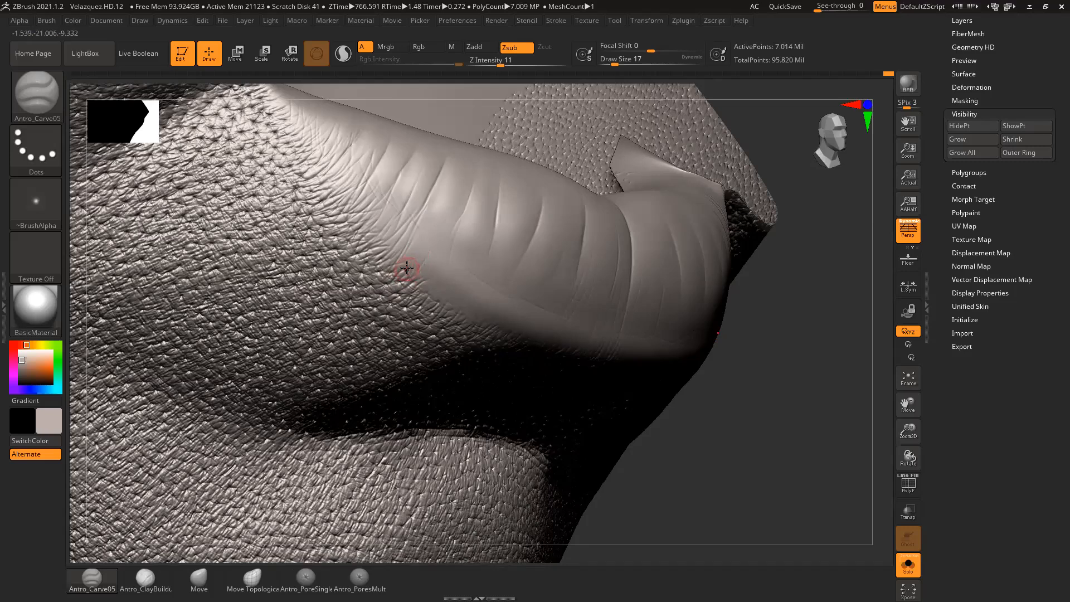
mouse_move(733, 447)
left_mouse_down()
mouse_move(717, 432)
mouse_move(716, 449)
left_mouse_up()
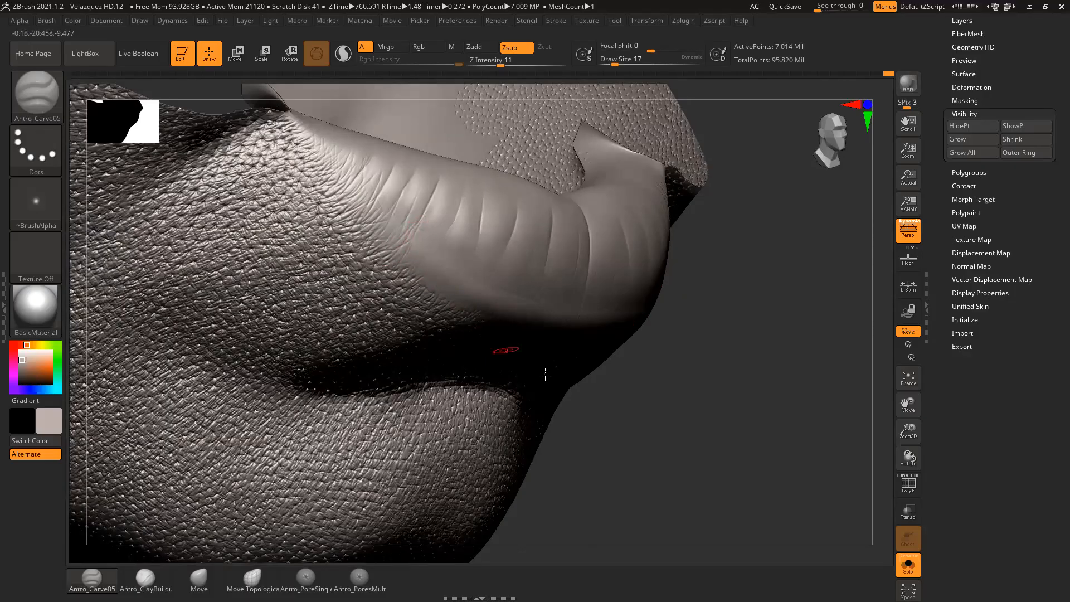
left_click_drag(672, 430, 680, 433, "alt")
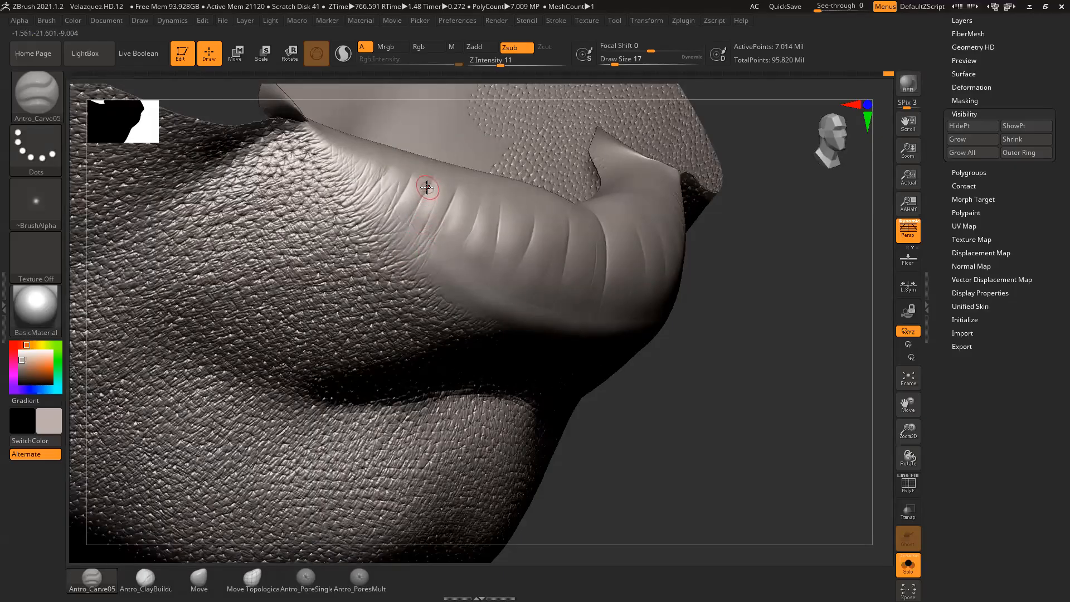
mouse_move(427, 195)
left_mouse_down("shift")
mouse_move(420, 220)
mouse_move(429, 188)
left_mouse_up("shift")
mouse_move(653, 405)
left_mouse_down()
mouse_move(669, 420)
mouse_move(633, 397)
left_mouse_up()
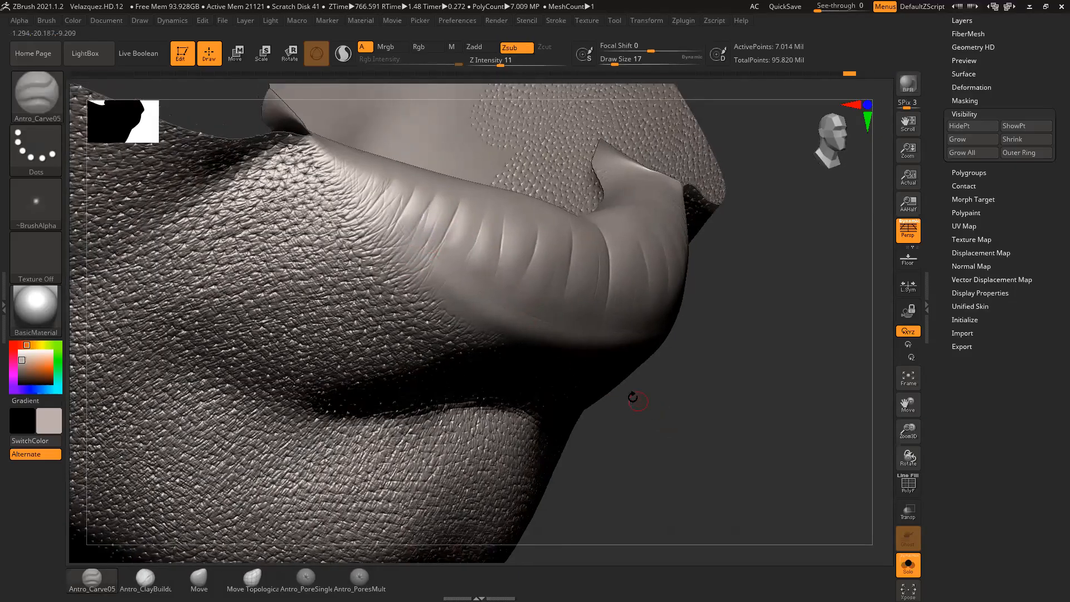
left_click_drag(642, 447, 616, 393)
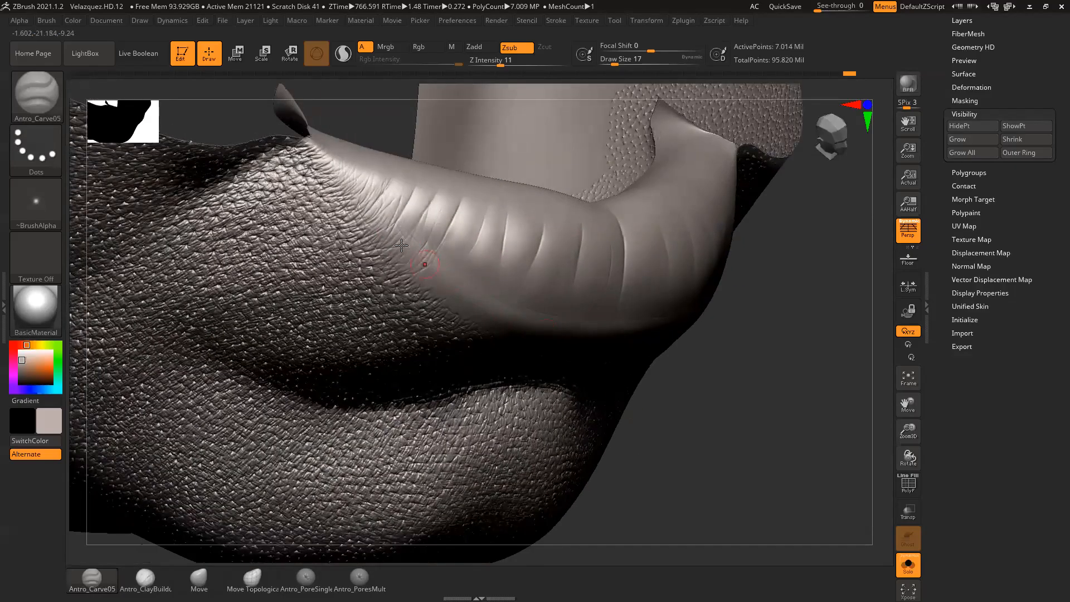
Step: Carve additional fine lines between the deeper folds on the character's right side of the lip and soften one fold
left_click_drag(391, 186, 369, 227)
left_click_drag(701, 422, 683, 399)
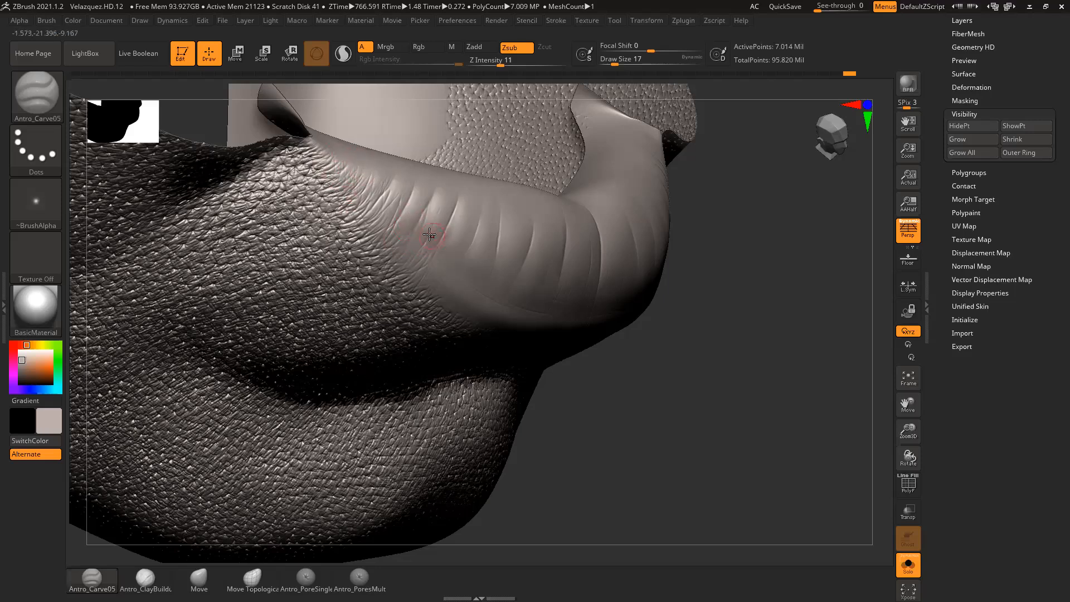
mouse_move(580, 436)
left_mouse_down()
mouse_move(635, 450)
mouse_move(678, 443)
mouse_move(666, 431)
left_mouse_up()
left_click_drag(450, 198, 442, 239)
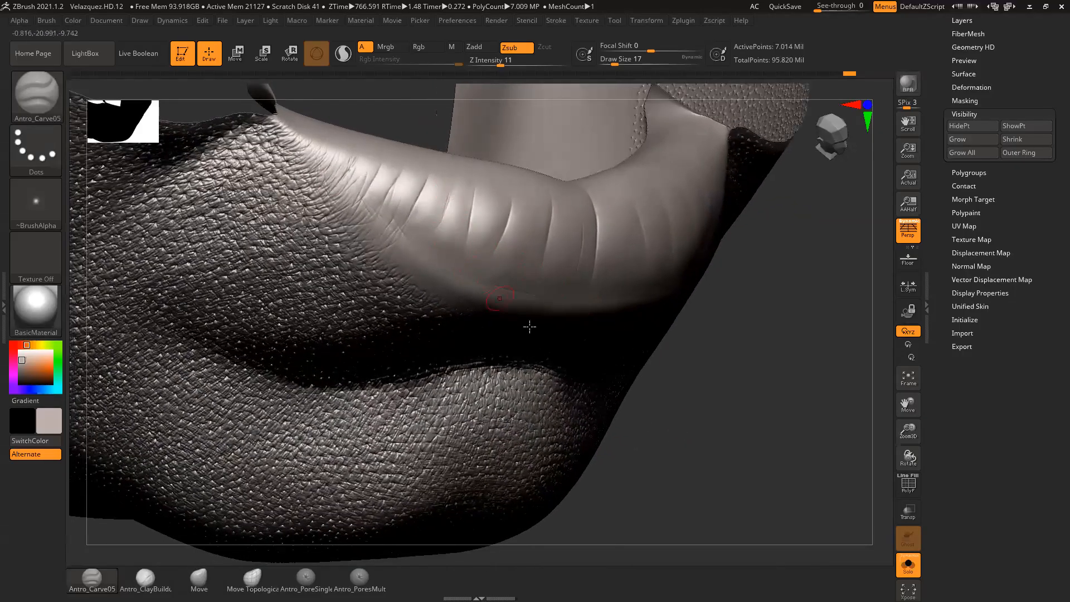
left_click_drag(450, 196, 445, 221, "shift")
Step: Reduce the brush to Draw Size 14 and carve and soften fine creases near the character's left mouth corner
mouse_move(687, 407)
left_mouse_down()
mouse_move(761, 431)
mouse_move(757, 420)
mouse_move(733, 446)
mouse_move(610, 210)
mouse_move(494, 154)
mouse_move(514, 167)
mouse_move(437, 246)
mouse_move(483, 179)
mouse_move(490, 189)
left_mouse_up()
key("space")
left_click_drag(420, 278, 422, 278)
left_click_drag(475, 170, 491, 184)
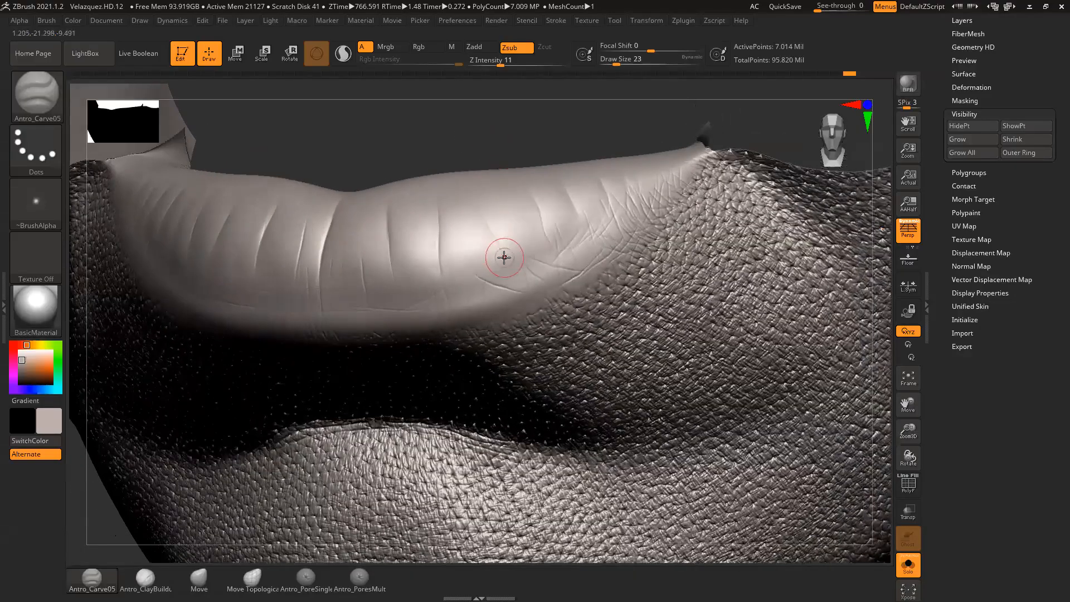
key("shift")
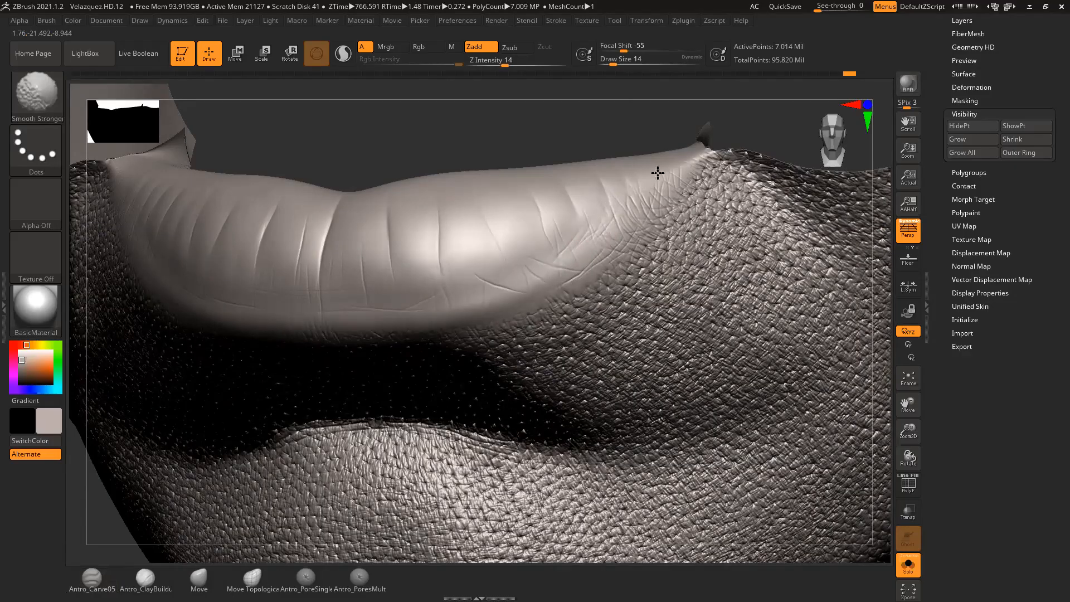
mouse_move(515, 126)
left_mouse_down()
mouse_move(542, 127)
mouse_move(593, 186)
left_mouse_up()
key("space")
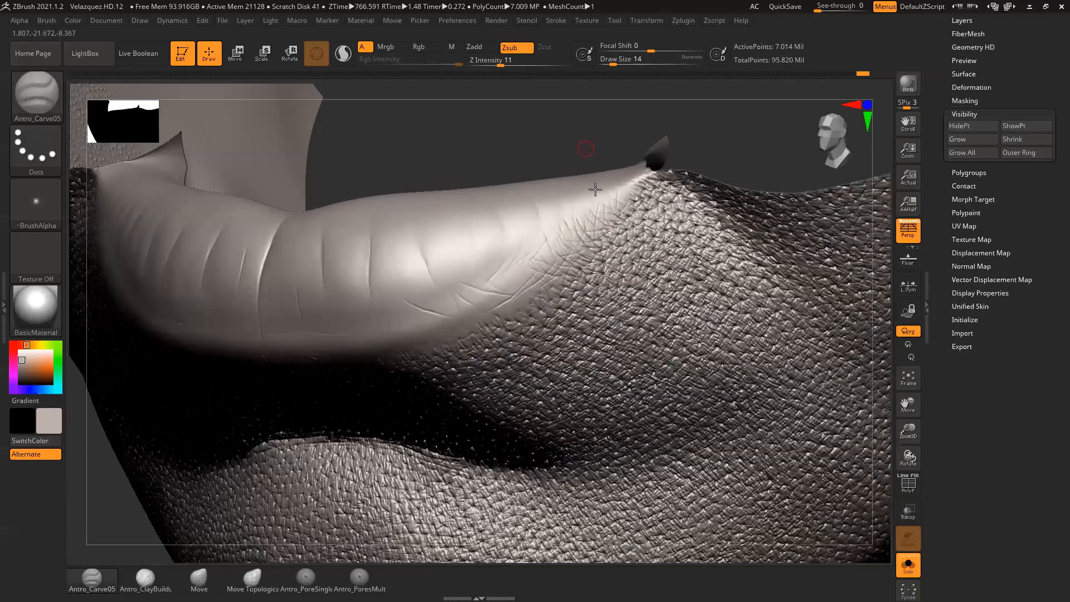
key("shift")
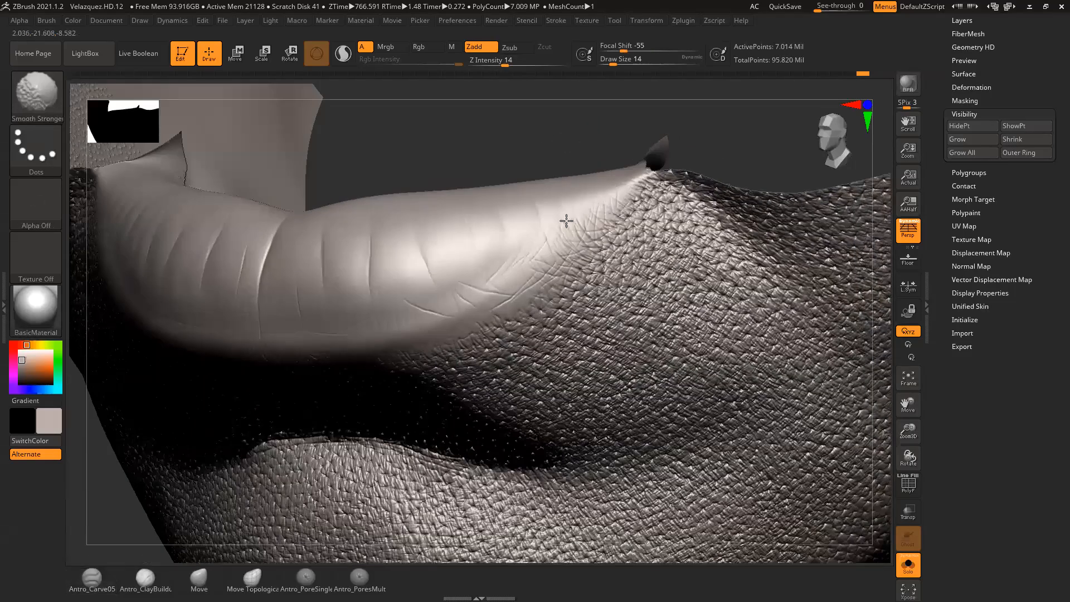
Step: Carve tiny creases at Draw Size 12 into the character's left mouth corner, and soften the adjoining lip border at Draw Size 16
left_click_drag(595, 148, 629, 196)
key("space")
key("space")
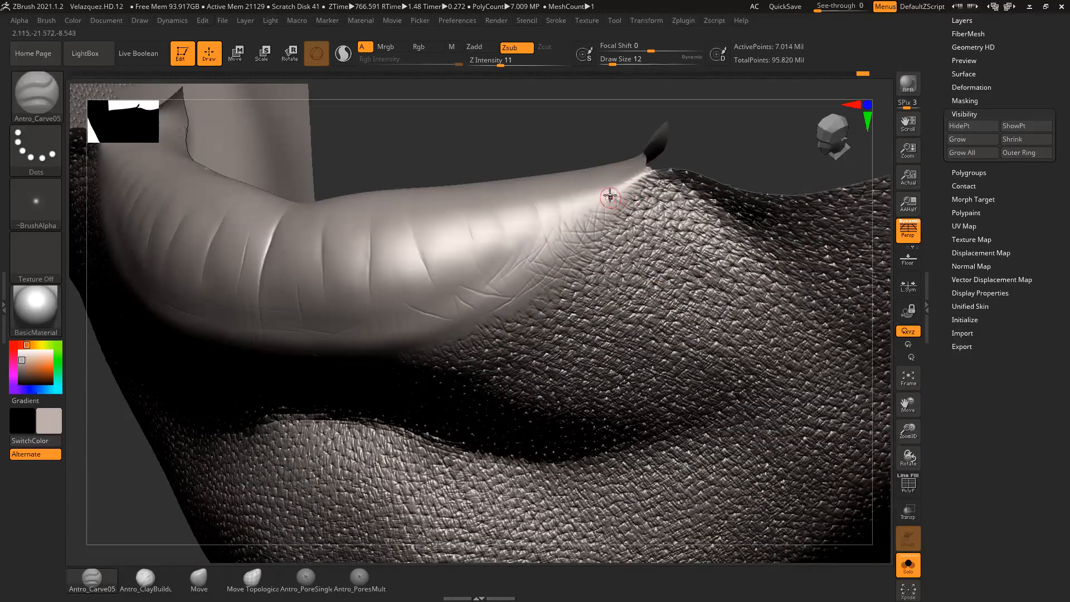
left_click_drag(542, 130, 584, 223)
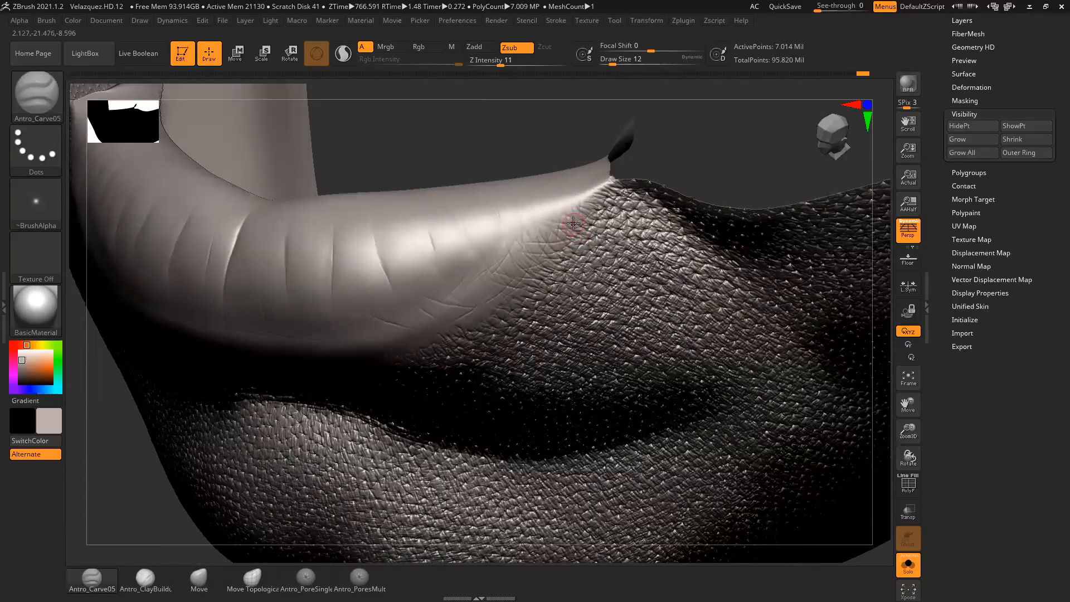
left_click_drag(545, 134, 561, 231)
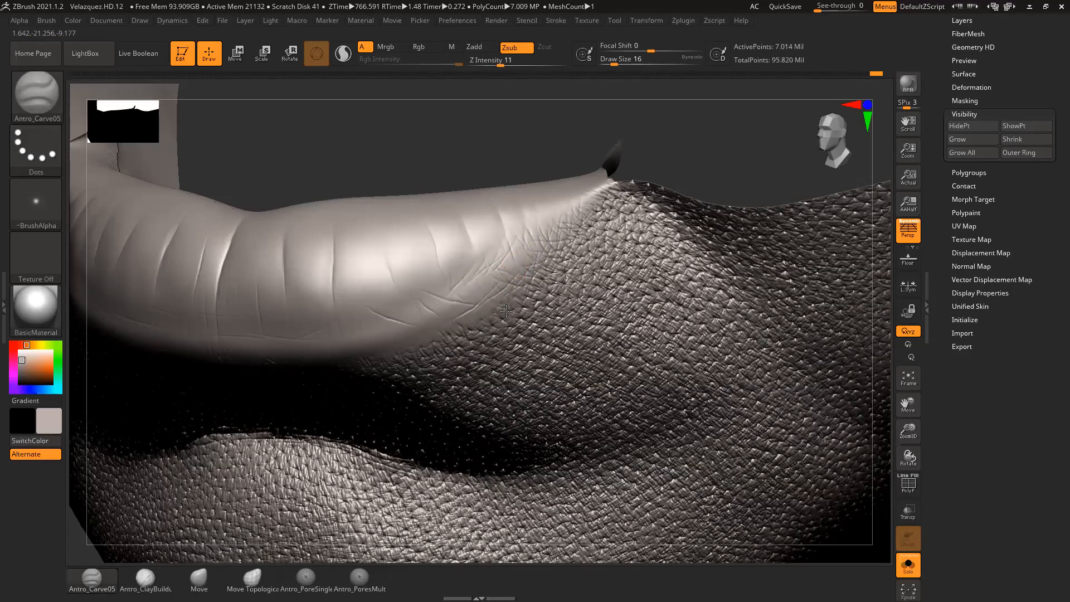
key("shift")
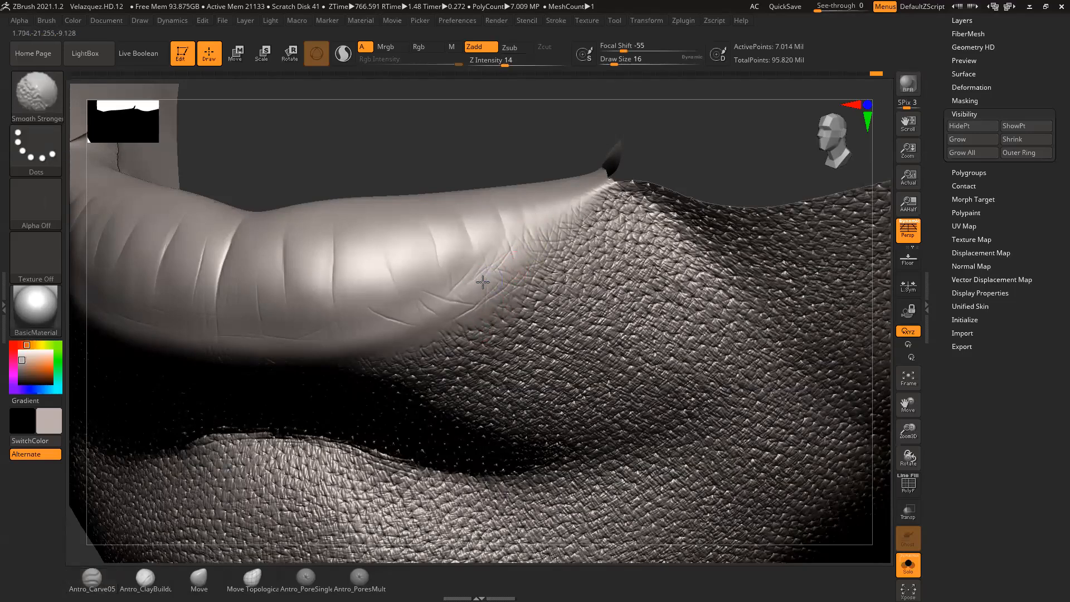
mouse_move(573, 131)
left_mouse_down()
mouse_move(521, 120)
mouse_move(618, 144)
mouse_move(607, 149)
mouse_move(612, 199)
left_mouse_up()
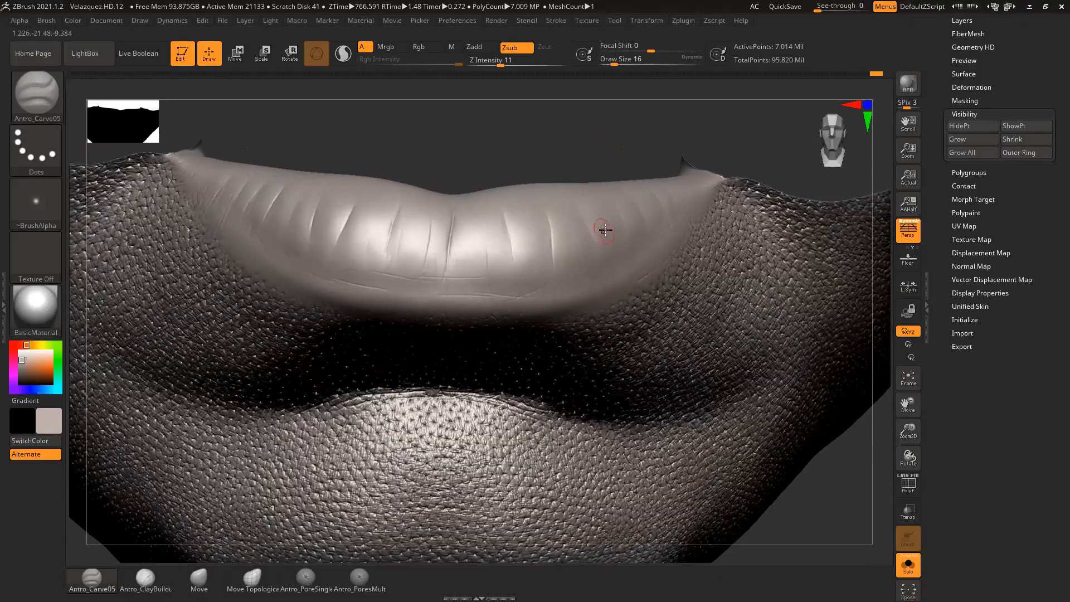
Step: Set the carving brush to Draw Size 22 and carve creases across the middle and lower border of the character's left lip half
key("space")
key("space")
left_click(622, 261)
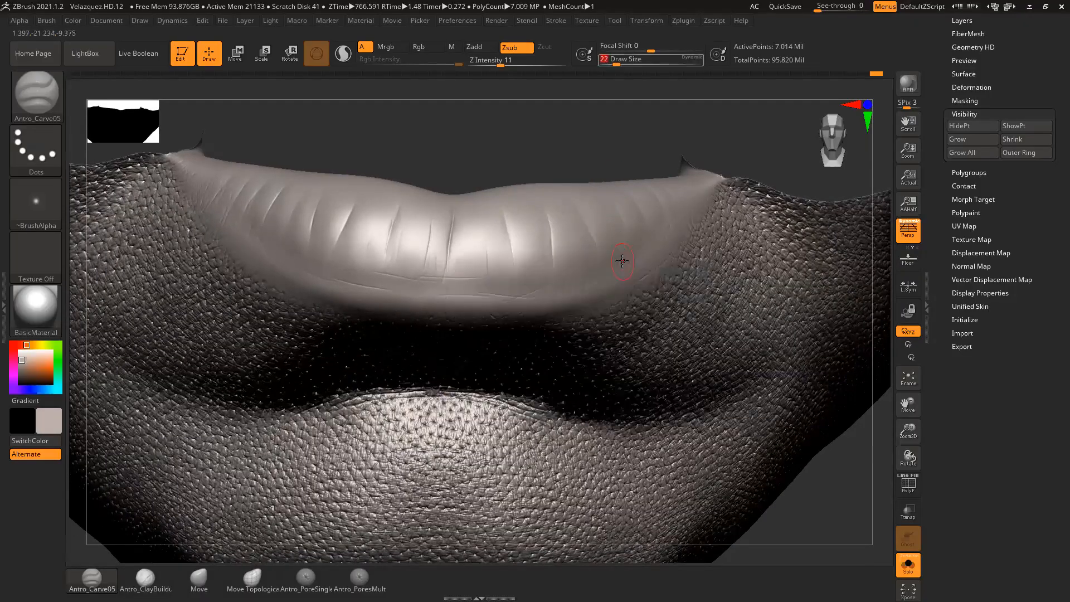
left_click_drag(622, 151, 610, 153)
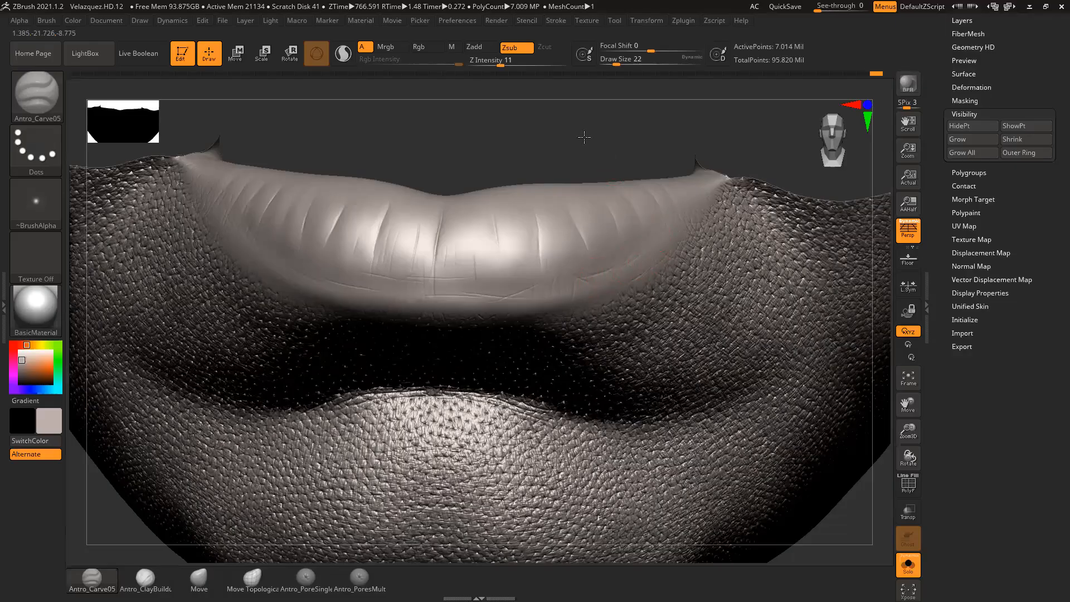
left_click_drag(586, 138, 575, 138)
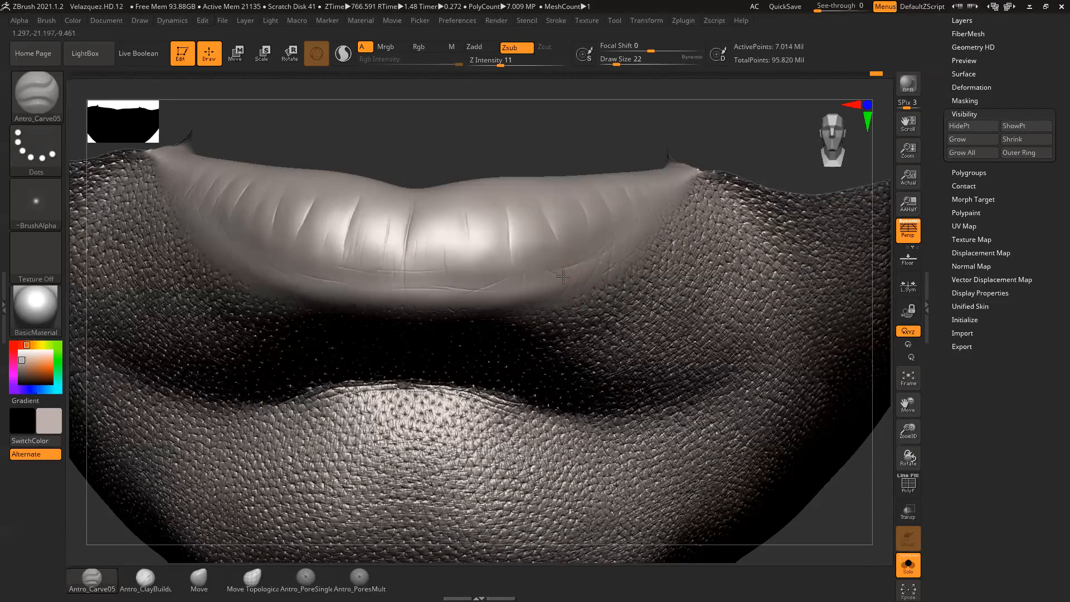
left_click_drag(596, 173, 623, 140)
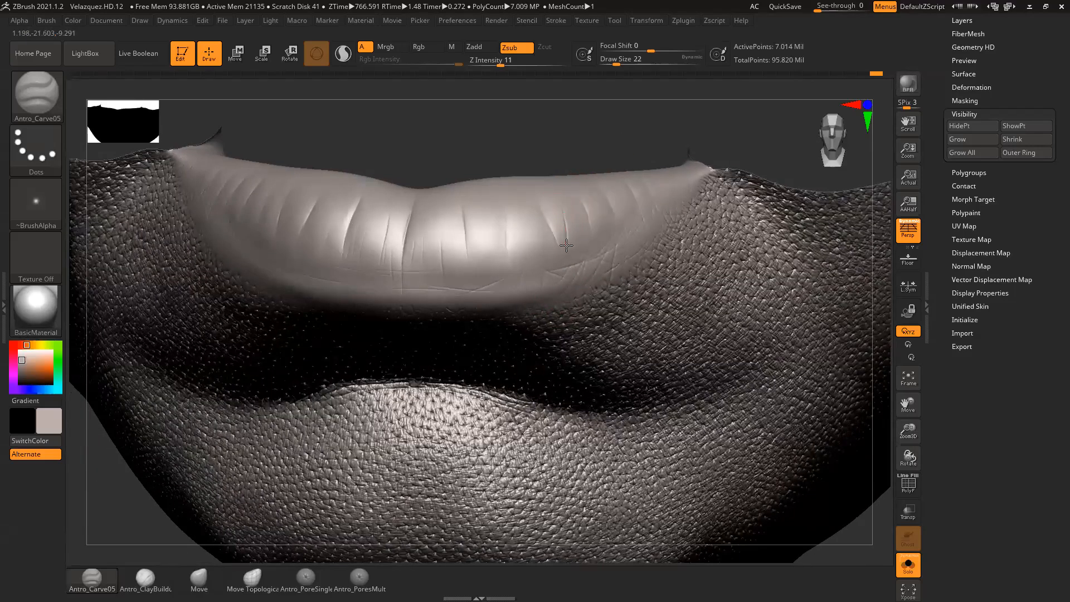
Step: Carve and soften a vertical crease beside the lip's centre on the character's left half
left_click_drag(572, 155, 578, 156)
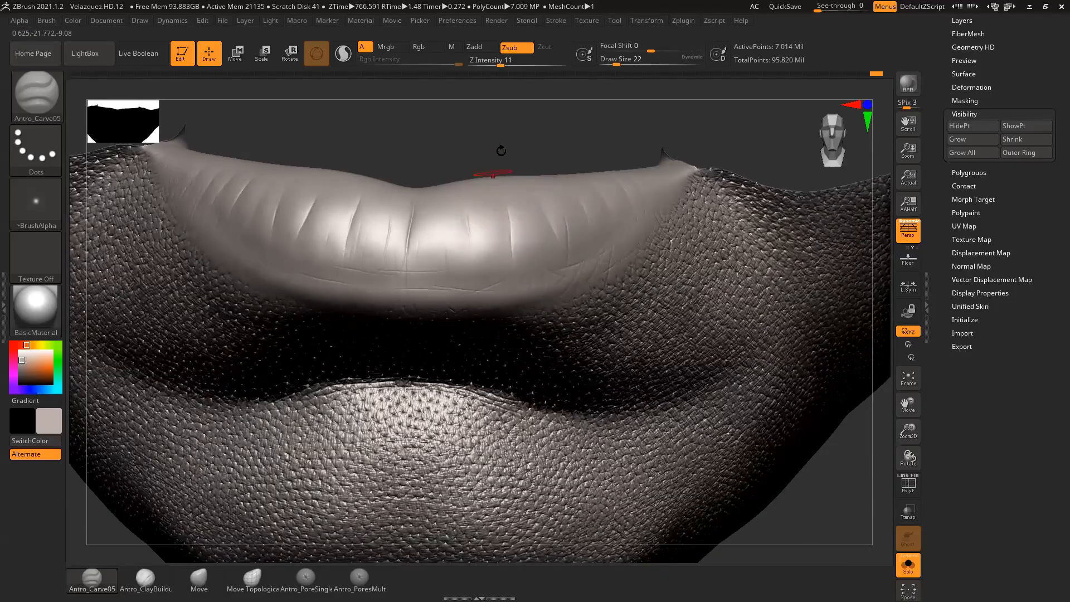
left_click_drag(502, 149, 510, 146)
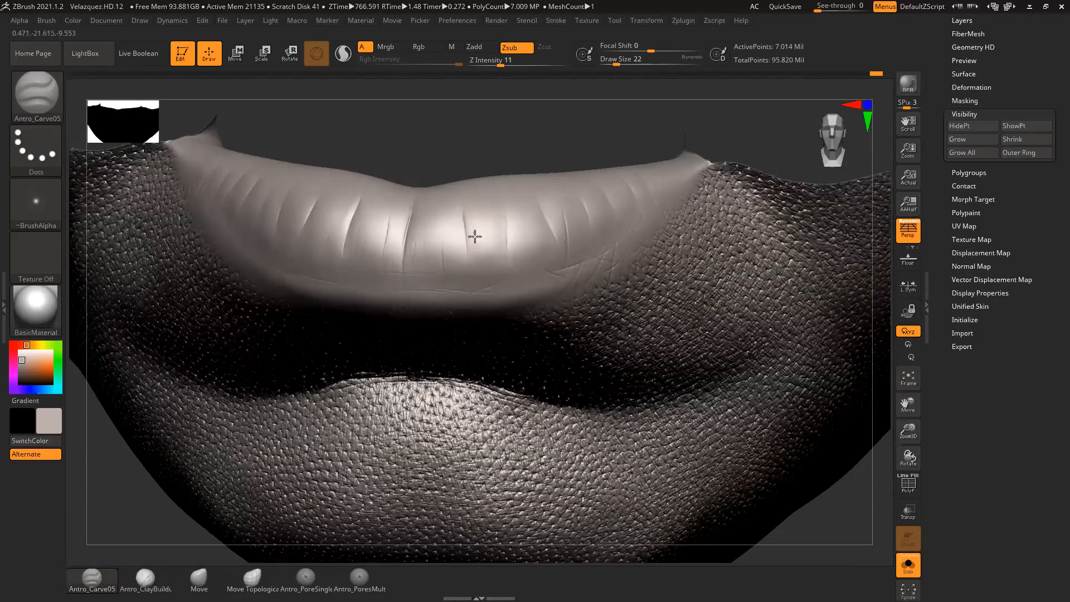
left_click_drag(478, 254, 481, 265)
left_click_drag(472, 221, 482, 266, "shift")
mouse_move(511, 153)
left_mouse_down()
mouse_move(510, 140)
mouse_move(532, 185)
left_mouse_up()
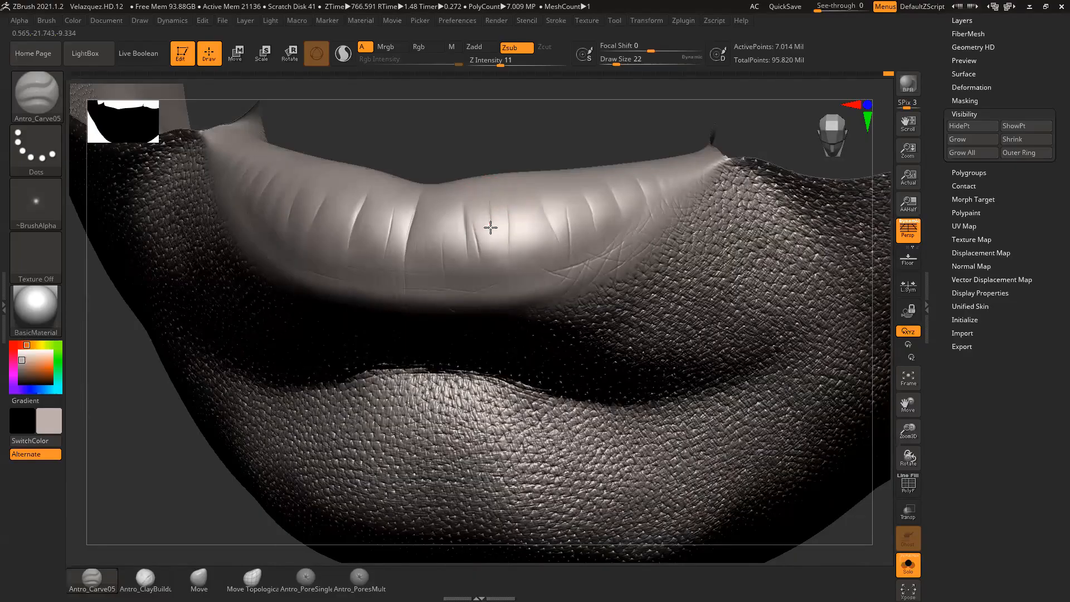
Step: Carve and soften fine vertical creases across the upper middle of the character's left lower lip half
left_click_drag(554, 143, 532, 212)
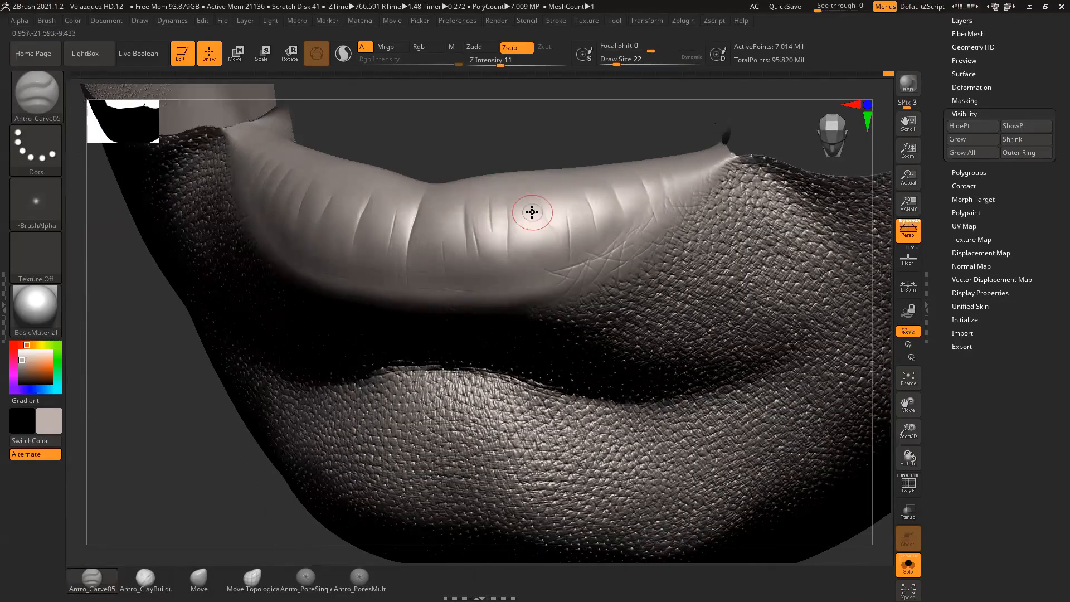
left_click_drag(543, 153, 530, 208)
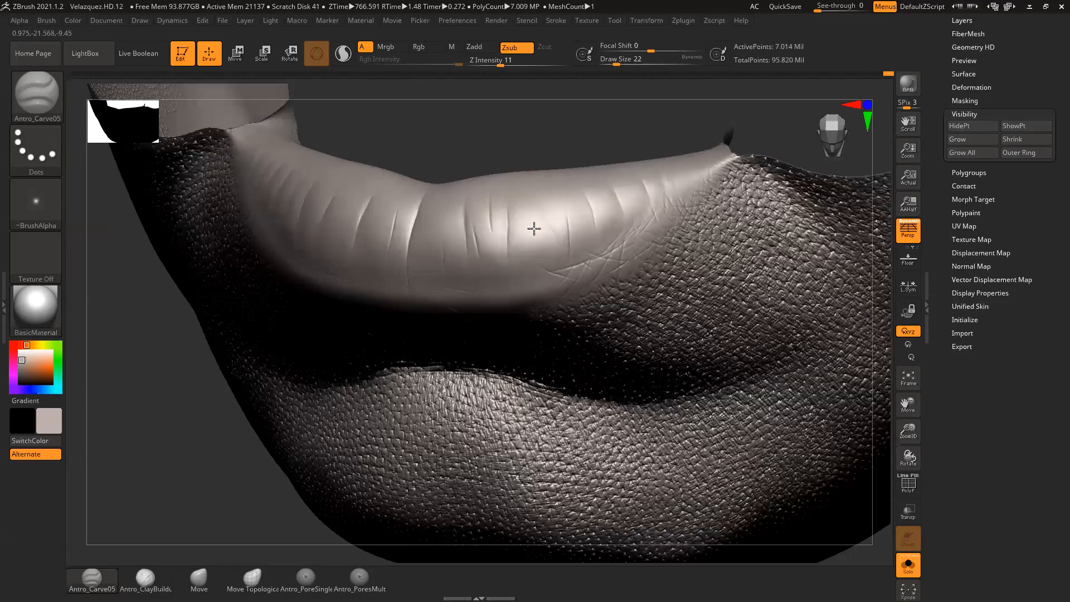
mouse_move(558, 145)
left_mouse_down()
mouse_move(557, 132)
mouse_move(543, 194)
left_mouse_up()
key("shift")
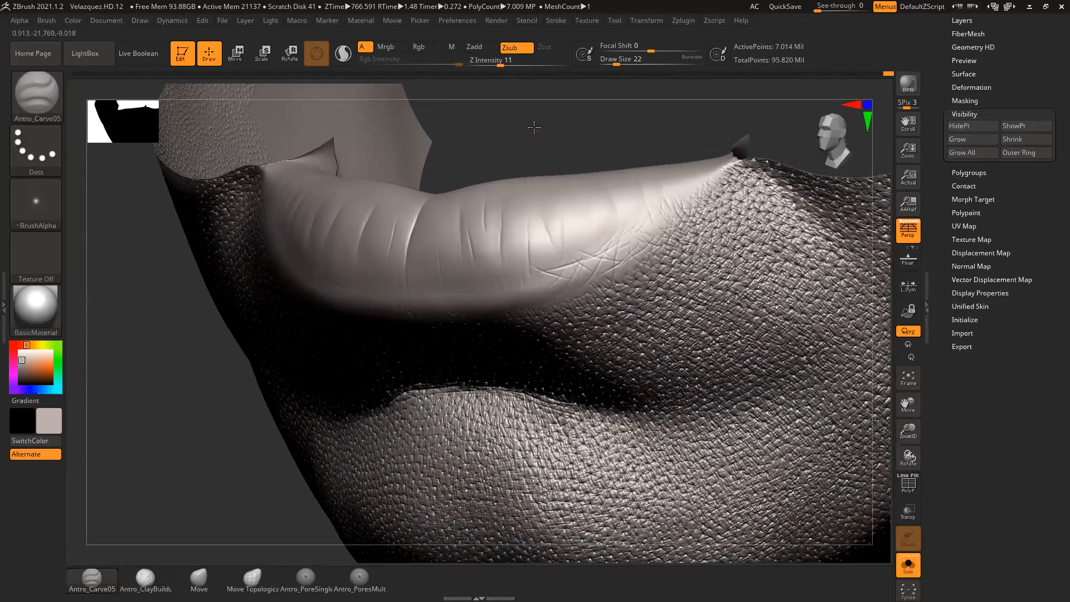
left_click_drag(530, 125, 556, 155)
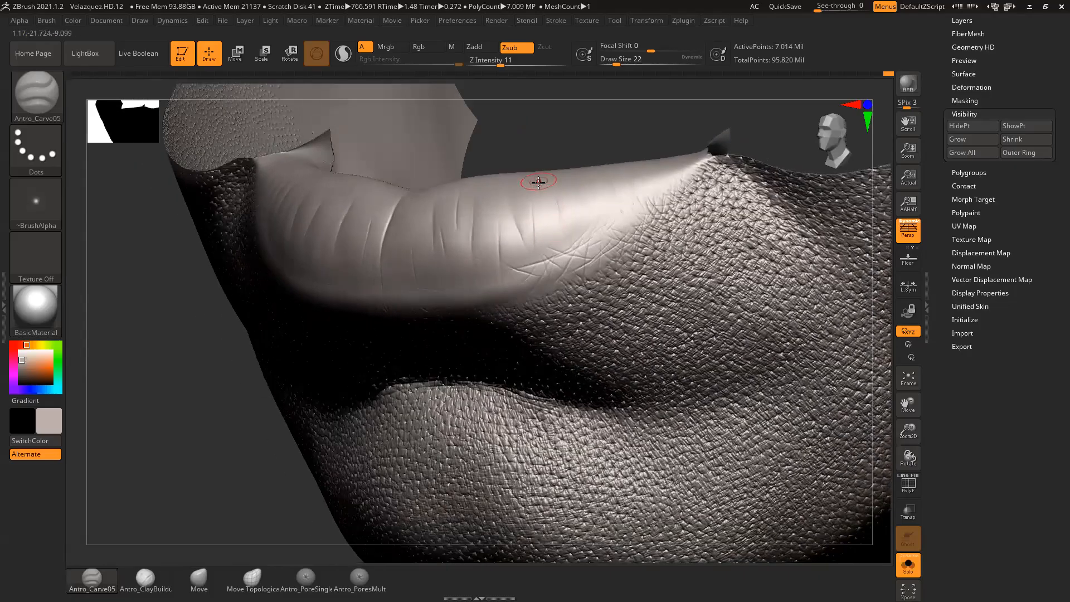
left_click_drag(550, 135, 573, 203)
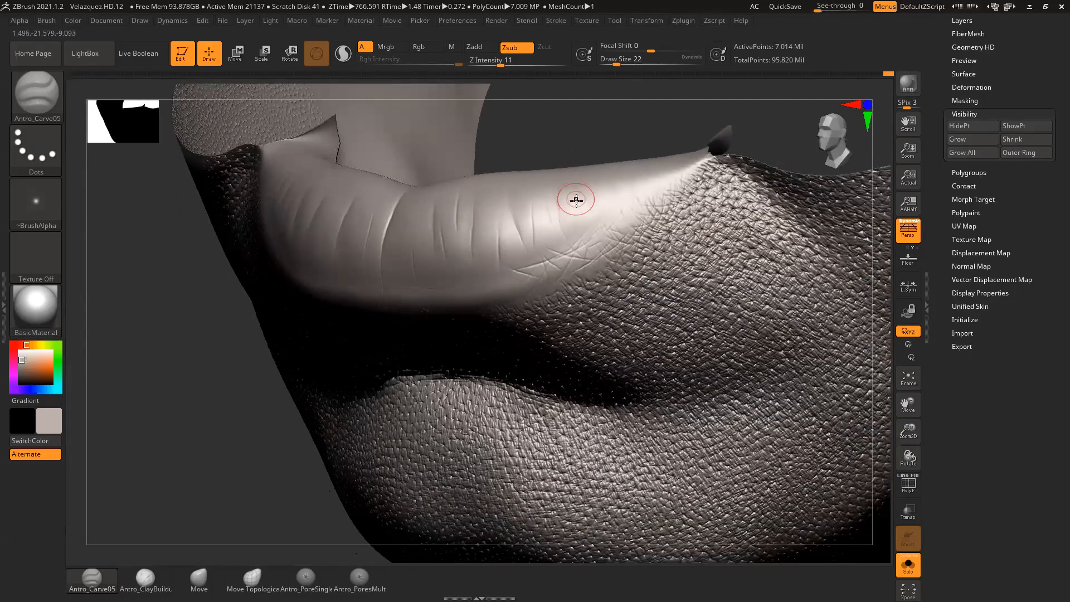
key("shift")
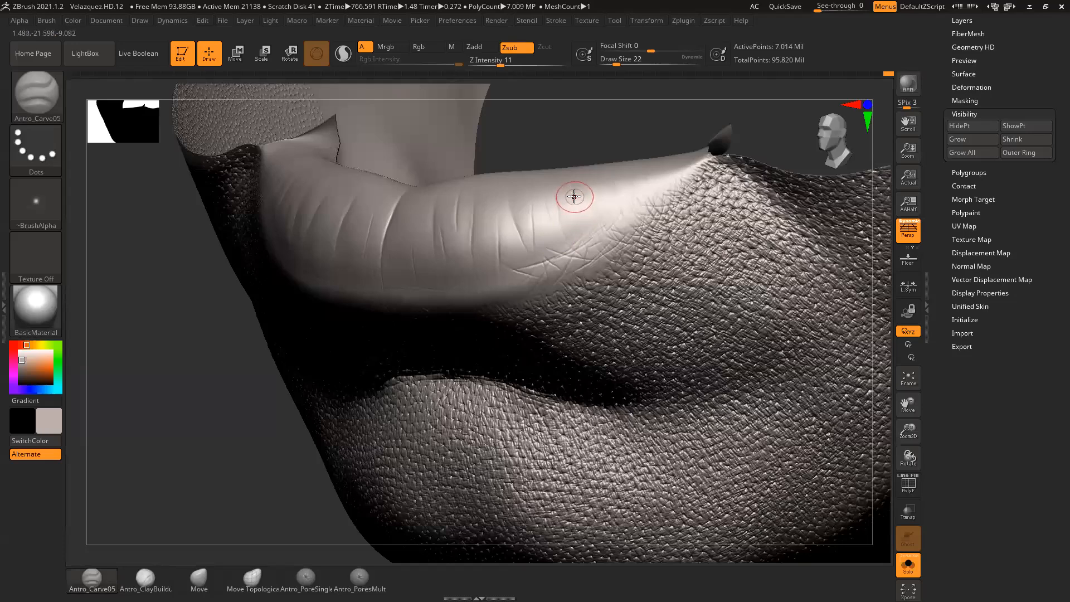
Step: Carve and soften short creases on the outer part of the character's left lip half, towards the mouth corner
left_click_drag(599, 143, 566, 204)
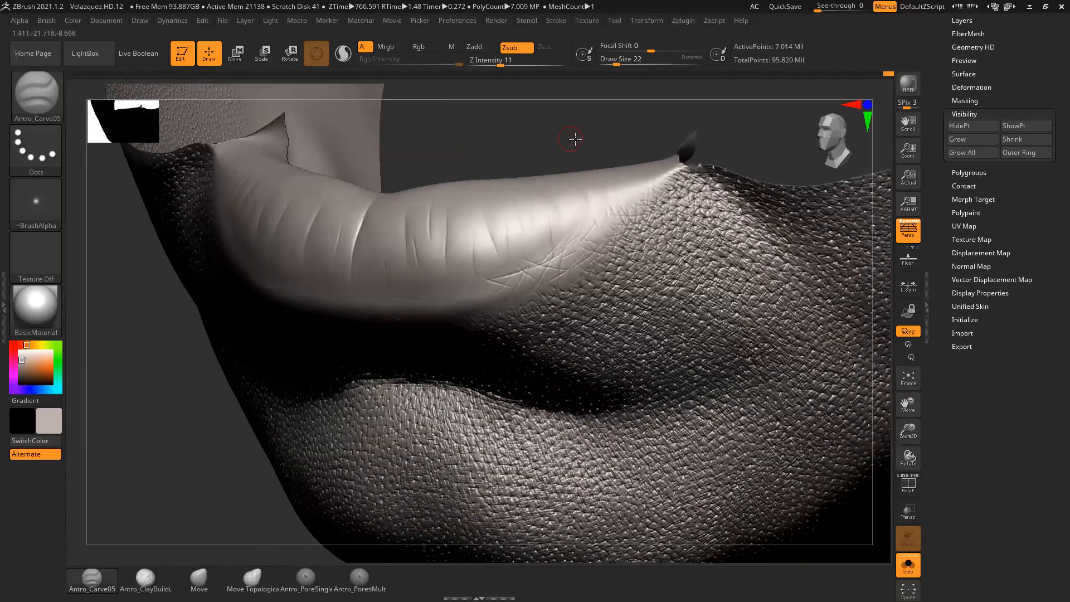
left_click_drag(575, 139, 557, 197)
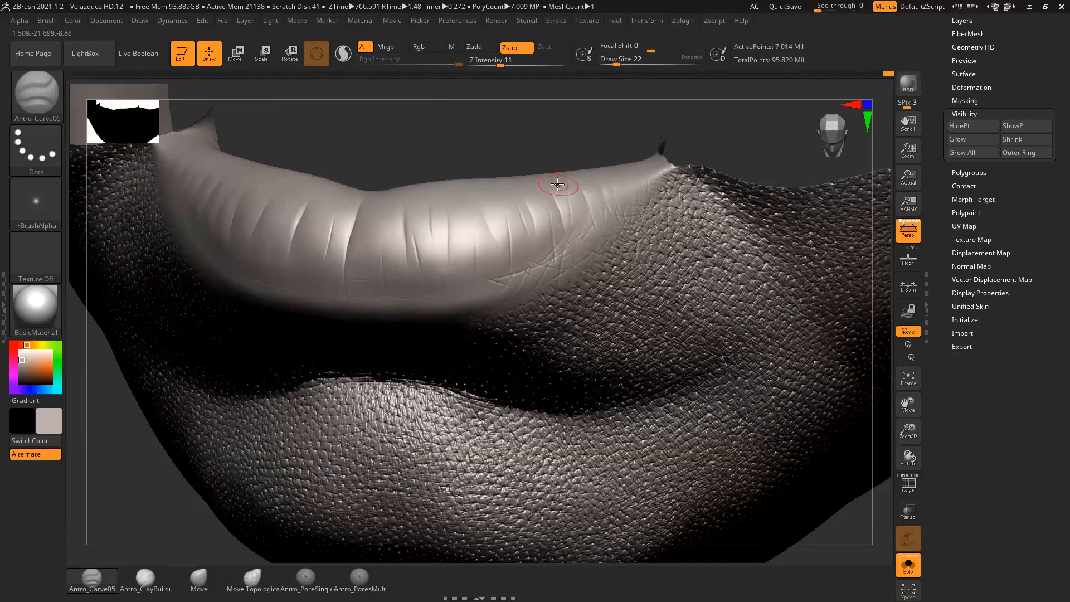
key("shift")
left_click_drag(566, 139, 552, 216)
left_click_drag(555, 136, 565, 137)
left_click_drag(537, 205, 531, 186, "shift")
mouse_move(534, 139)
left_mouse_down()
mouse_move(558, 139)
mouse_move(533, 149)
mouse_move(564, 158)
mouse_move(588, 151)
mouse_move(550, 239)
mouse_move(588, 148)
mouse_move(579, 138)
mouse_move(641, 147)
mouse_move(650, 133)
left_mouse_up()
key("shift")
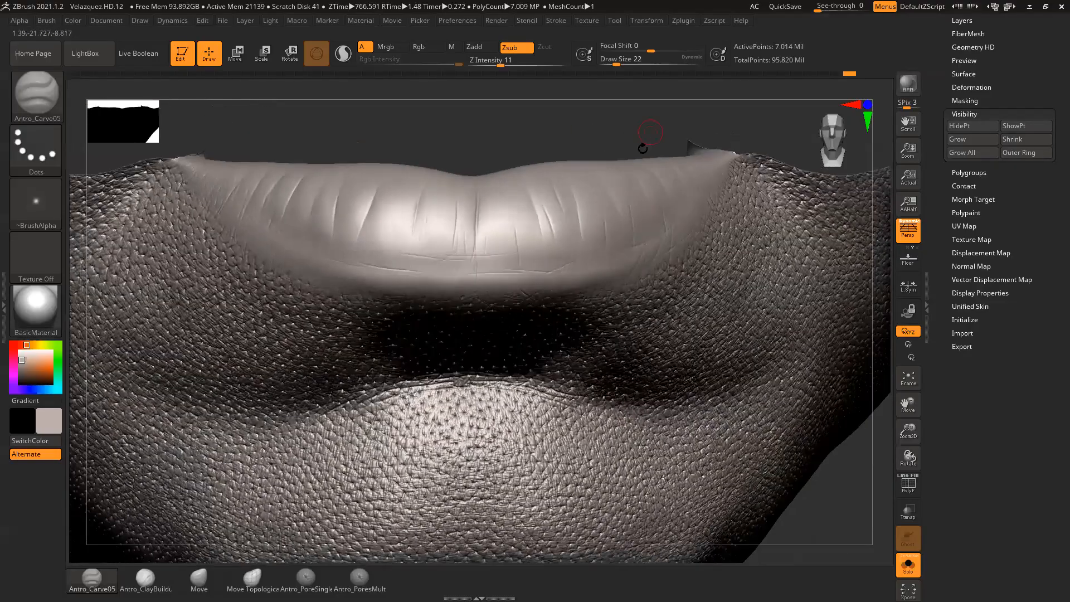
Step: Set the carving brush to Draw Size 20 and carve long horizontal creases along the lower lip border on both sides and the centre
key("space")
left_click(606, 262)
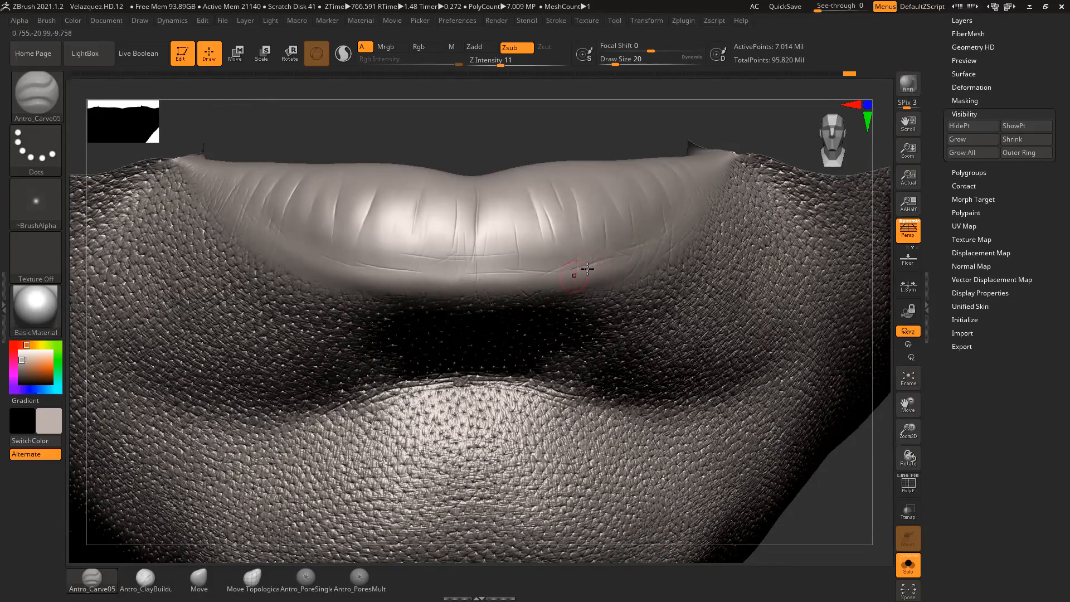
left_click_drag(630, 129, 641, 127)
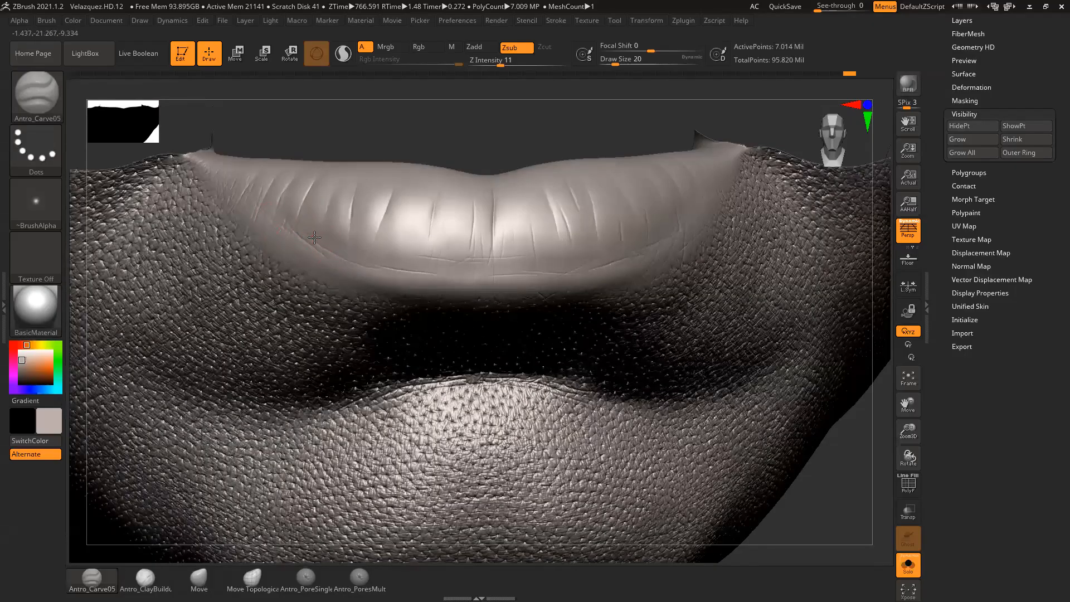
mouse_move(482, 142)
left_mouse_down()
mouse_move(503, 132)
mouse_move(518, 141)
mouse_move(553, 113)
mouse_move(592, 182)
left_mouse_up()
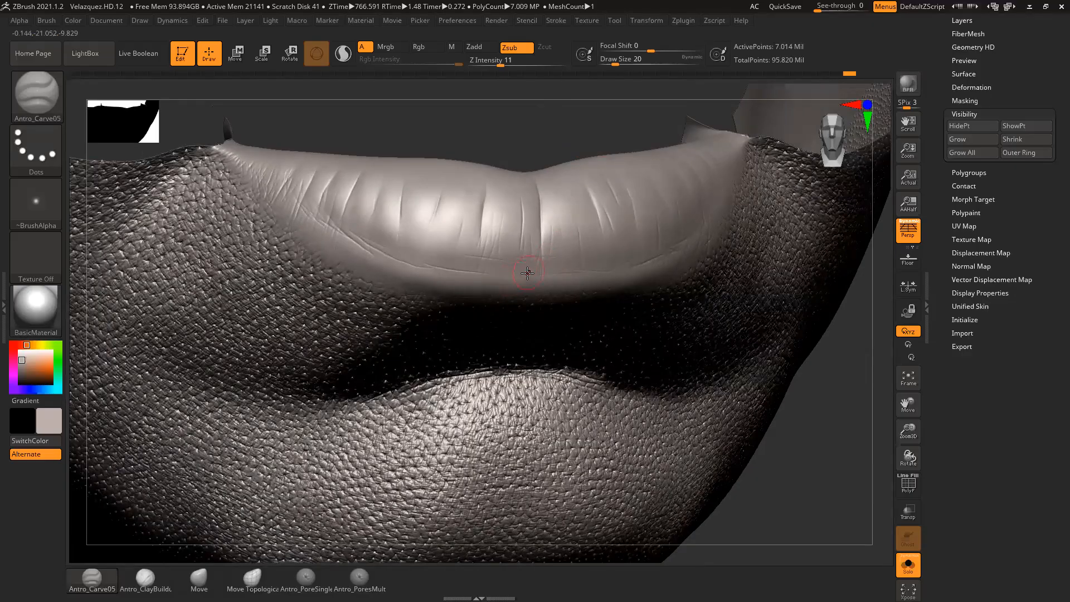
mouse_move(527, 270)
left_mouse_down()
mouse_move(557, 268)
mouse_move(503, 273)
mouse_move(572, 268)
left_mouse_up()
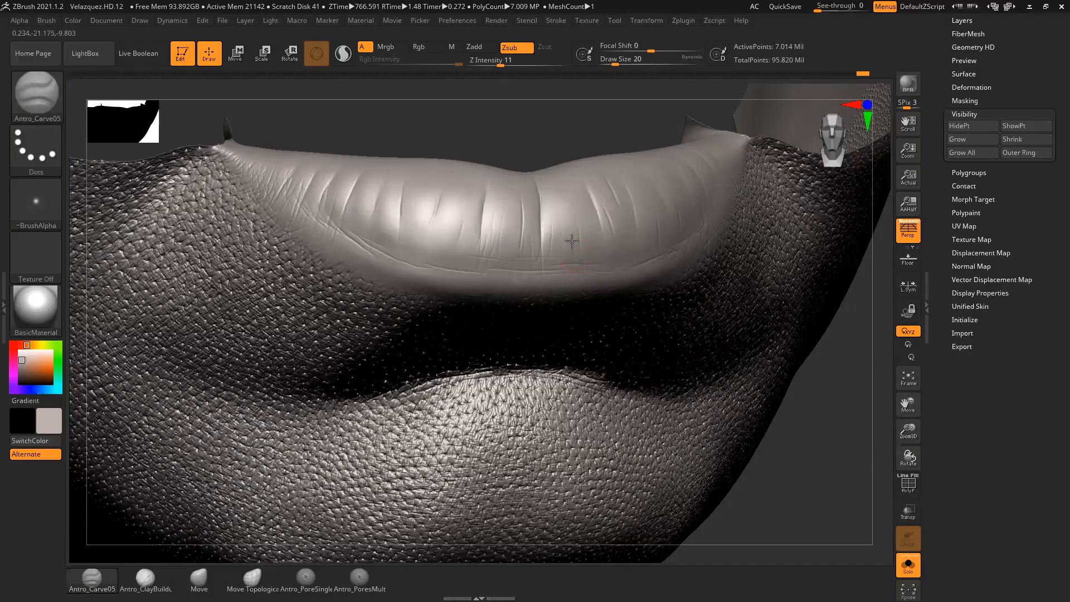
left_click_drag(508, 239, 505, 265)
Step: Carve tiny creases over the character's left lip half and its lower border, and refine the lip's central groove
left_click_drag(561, 134, 576, 153)
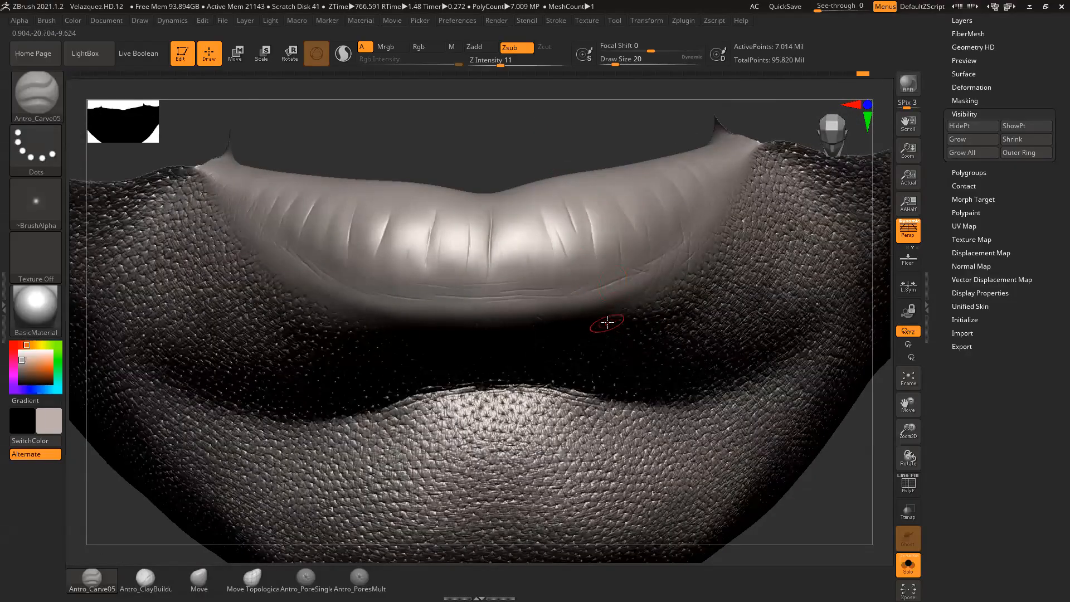
left_click_drag(586, 144, 505, 192)
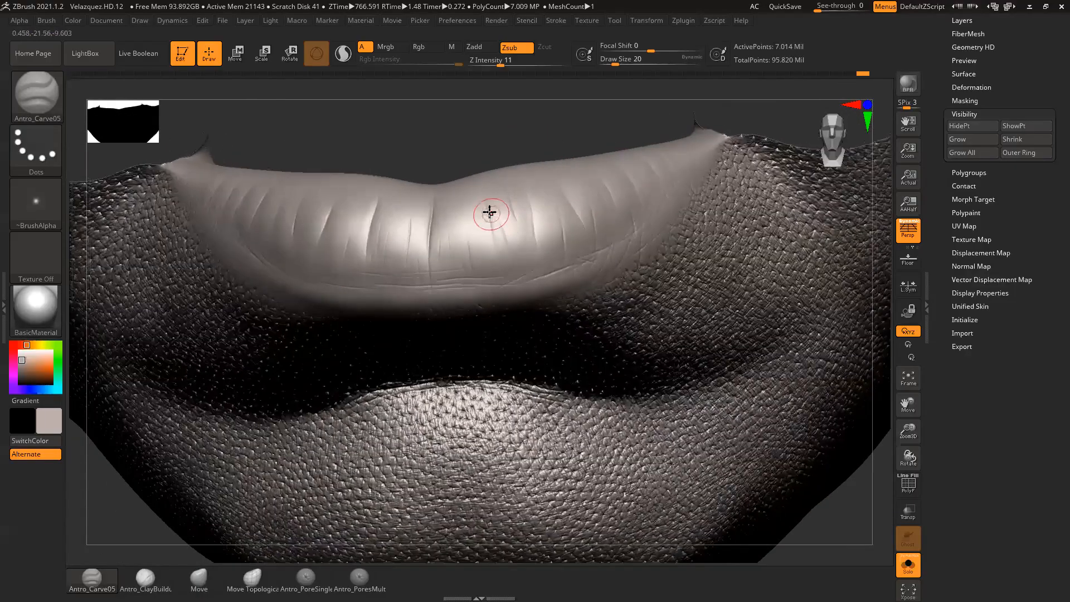
left_click_drag(516, 143, 550, 243)
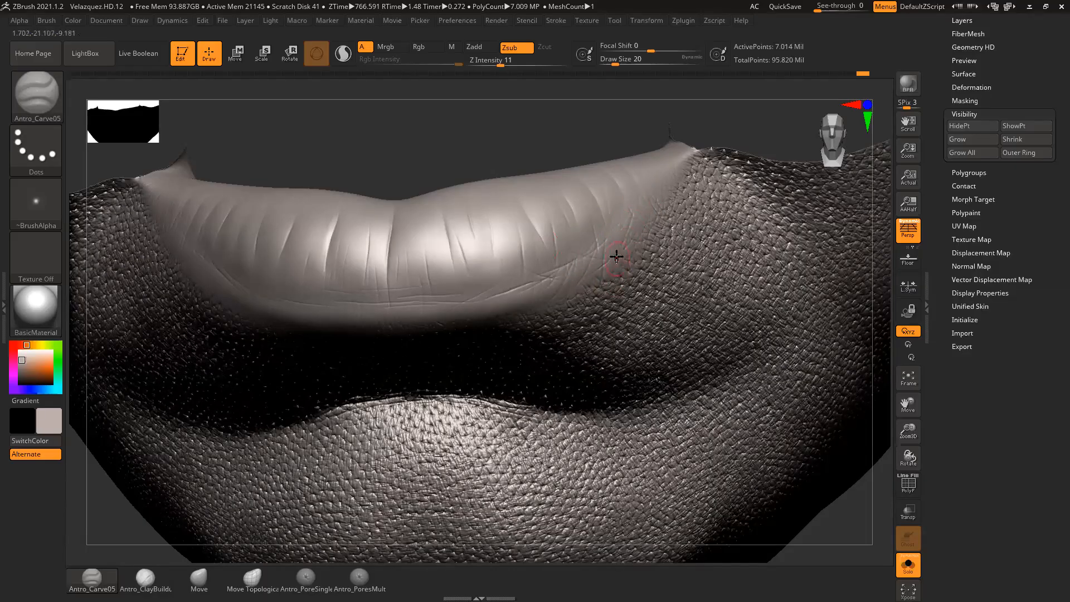
mouse_move(579, 300)
right_mouse_down()
mouse_move(554, 112)
mouse_move(575, 148)
mouse_move(495, 159)
mouse_move(526, 145)
mouse_move(516, 224)
right_mouse_up()
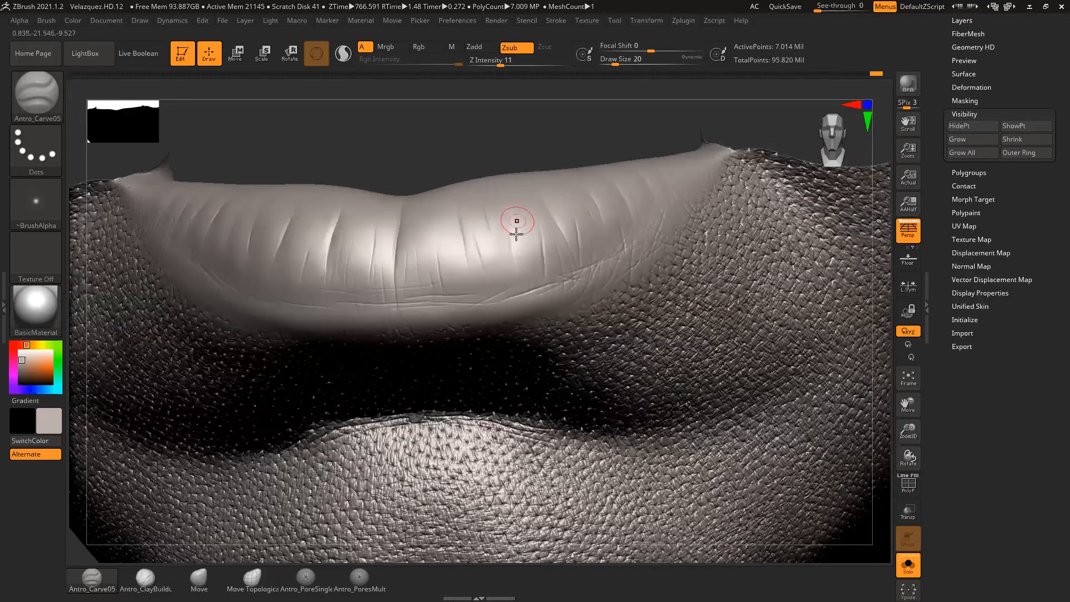
left_click_drag(510, 248, 506, 268)
left_click_drag(532, 155, 524, 165)
left_click_drag(477, 267, 480, 285)
mouse_move(468, 230)
right_mouse_down()
mouse_move(476, 216)
mouse_move(407, 220)
right_mouse_up()
left_click_drag(407, 219, 405, 254)
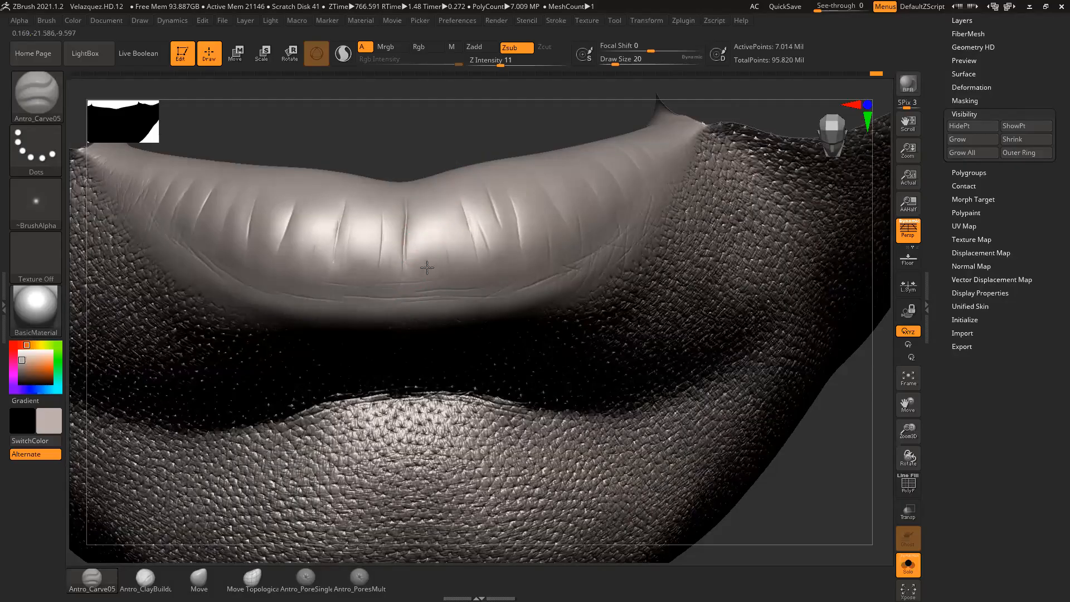
Step: Carve a vertical crease in the middle of the character's right lip half, redo it and soften it into the surface
mouse_move(446, 195)
right_mouse_down()
mouse_move(495, 192)
mouse_move(452, 207)
mouse_move(426, 189)
right_mouse_up()
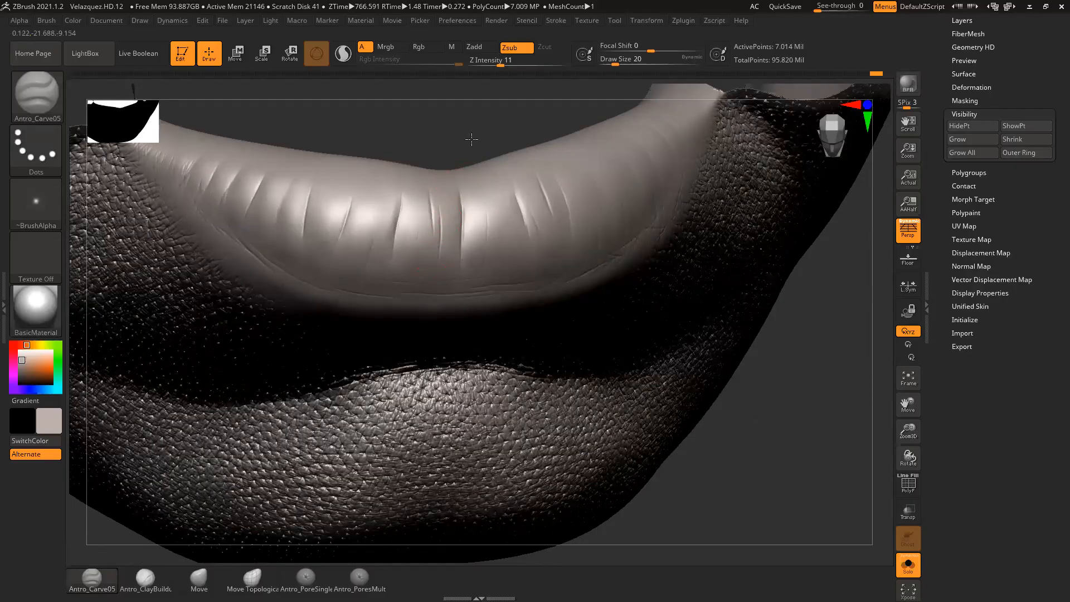
right_click_drag(466, 173, 370, 181)
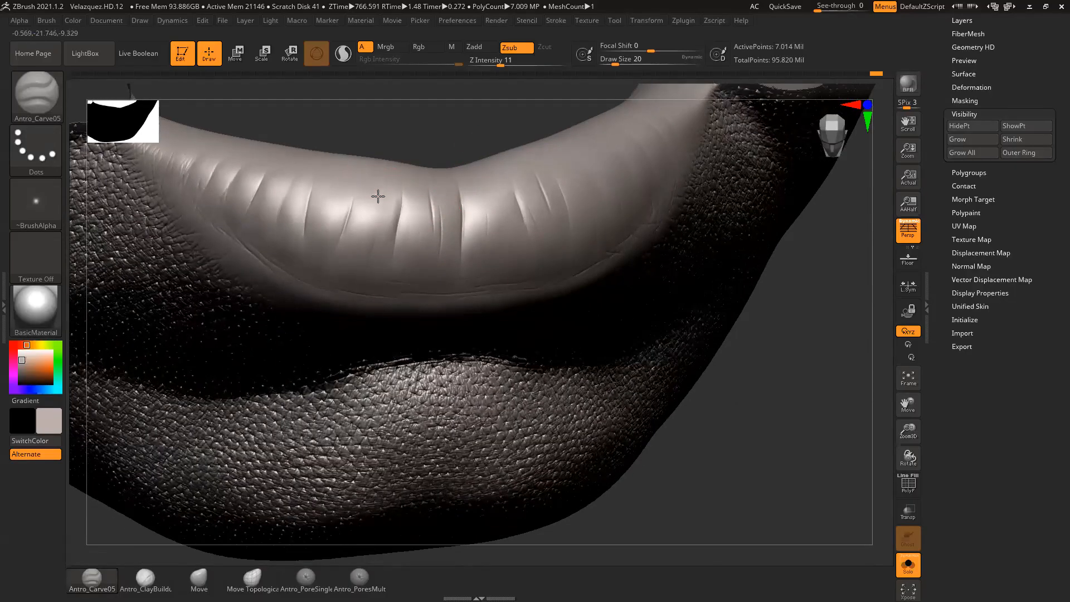
mouse_move(378, 214)
left_mouse_down()
mouse_move(375, 254)
mouse_move(380, 190)
left_mouse_up()
key("ctrl+z")
mouse_move(433, 115)
left_mouse_down()
mouse_move(487, 133)
mouse_move(480, 179)
mouse_move(456, 215)
mouse_move(467, 190)
mouse_move(423, 208)
mouse_move(417, 230)
left_mouse_up()
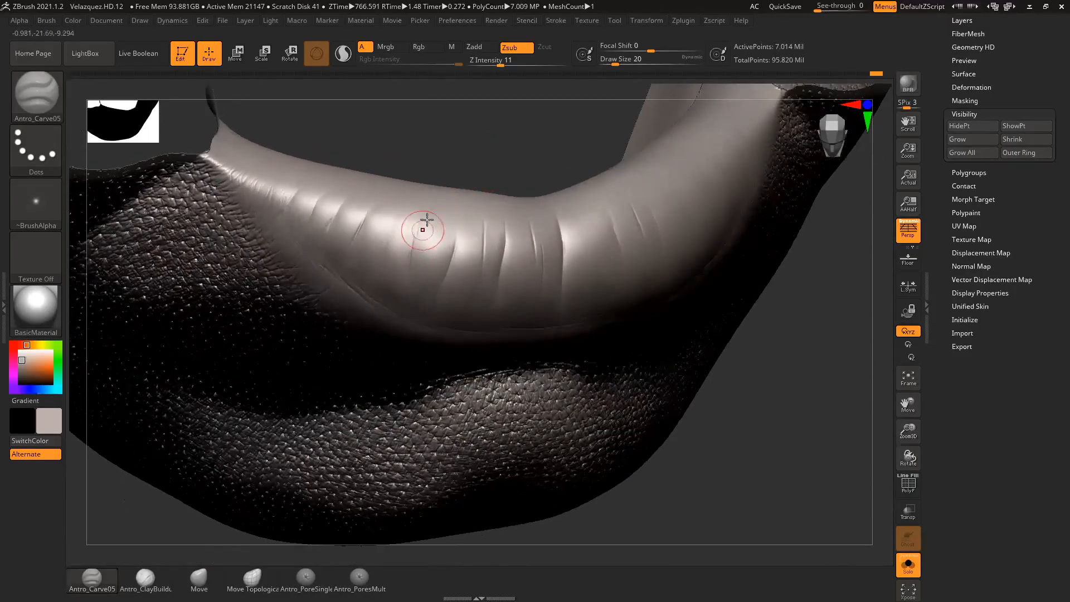
right_click_drag(397, 203, 416, 207)
left_click_drag(416, 238, 422, 215, "shift")
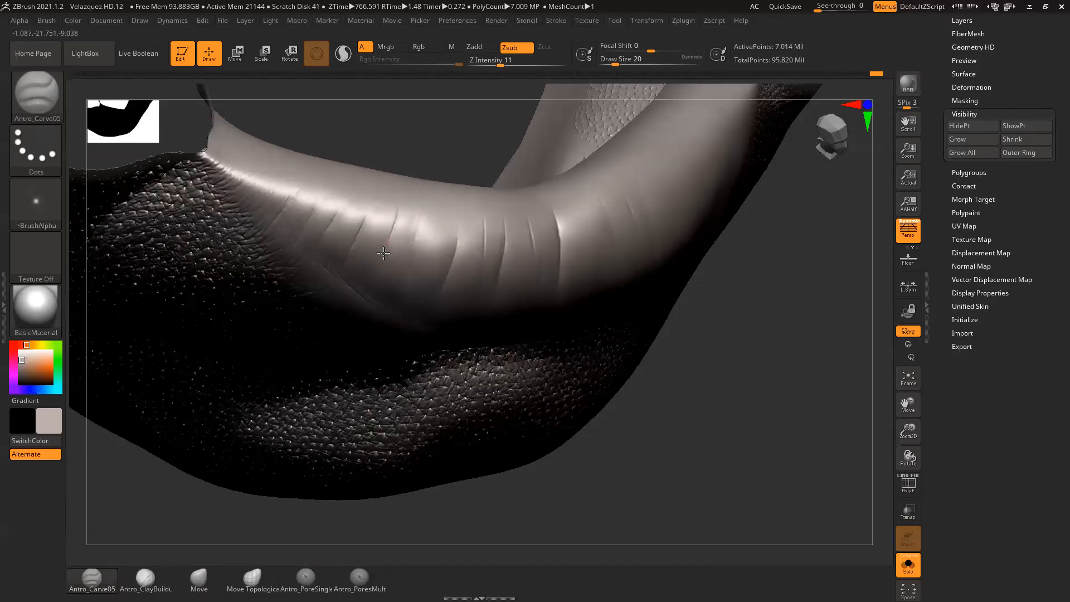
key("shift")
mouse_move(428, 151)
left_mouse_down("shift")
mouse_move(461, 138)
mouse_move(470, 112)
mouse_move(457, 119)
mouse_move(476, 147)
left_mouse_up("shift")
left_click_drag(482, 188, 457, 208)
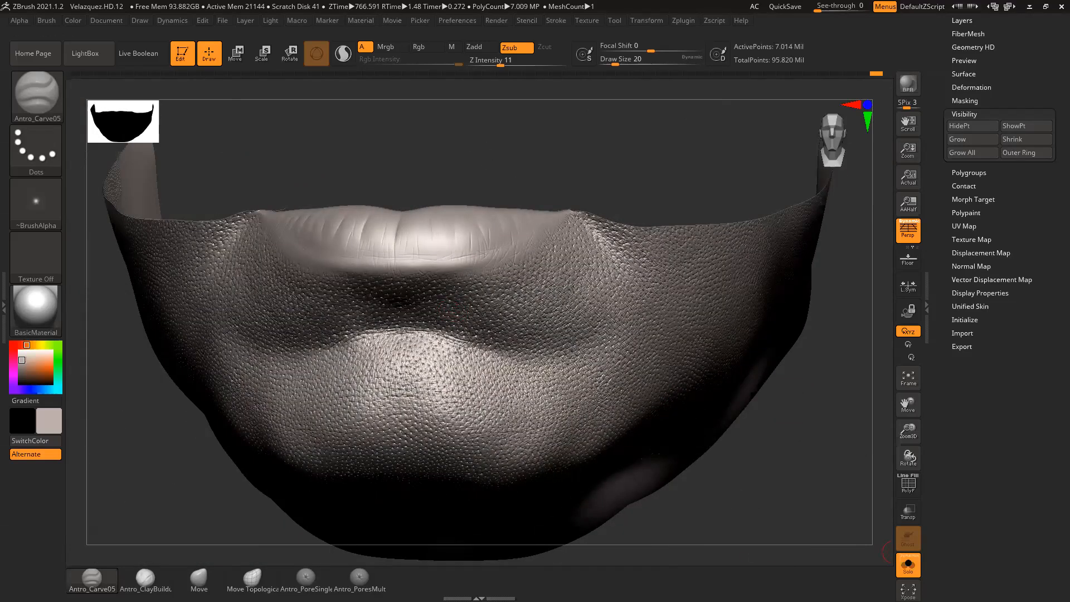
Step: Switch to File Explorer and open the Mirror_Backup folder on the RAID MIRRORED (F:) drive
key("alt+Tab")
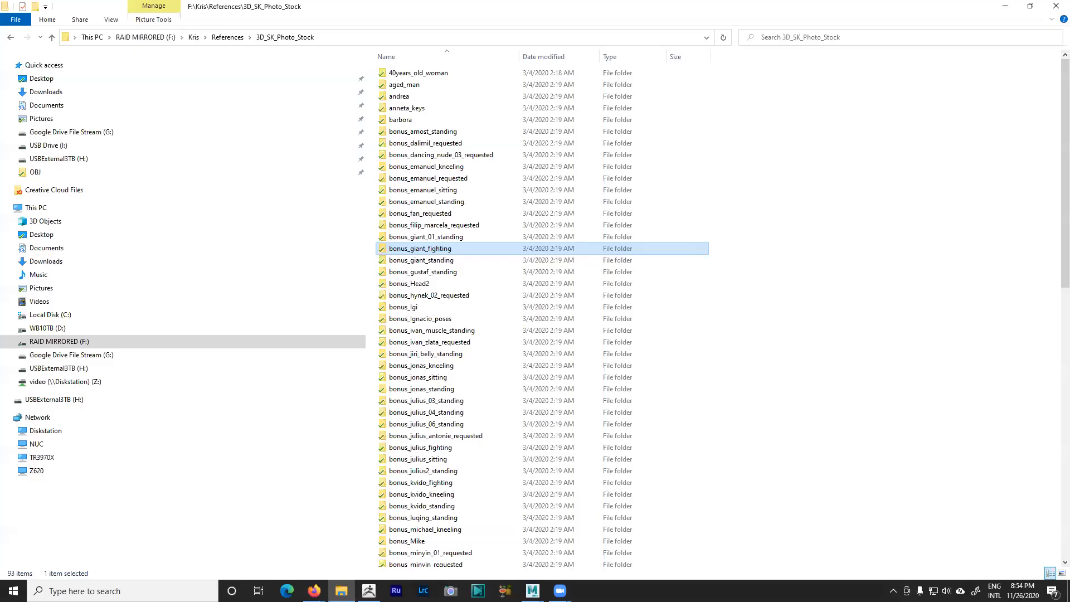
left_click(231, 37)
left_click(194, 38)
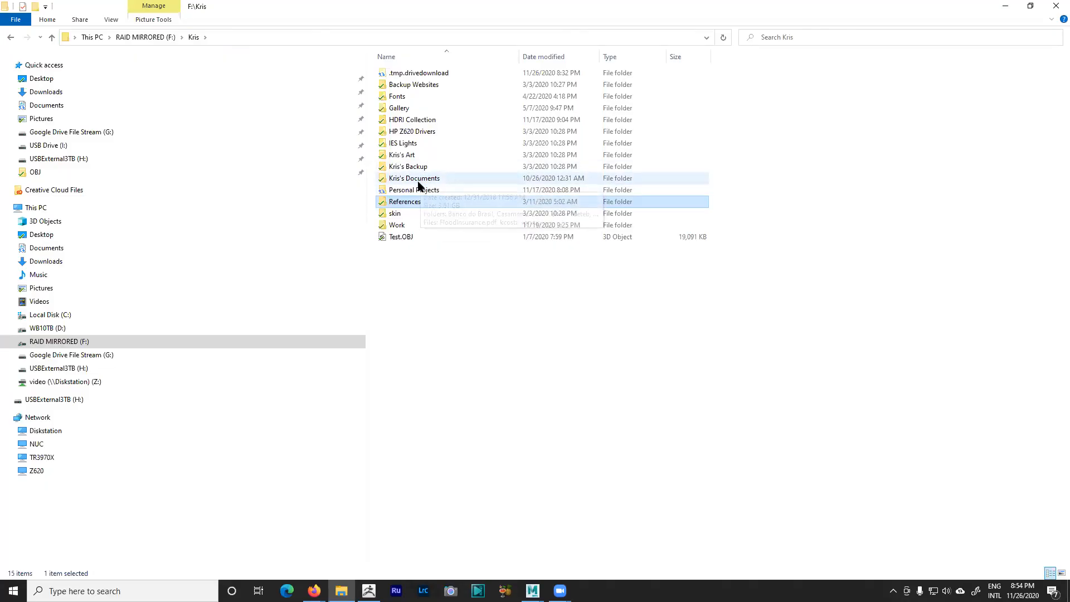
left_click(97, 342)
double_click(419, 245)
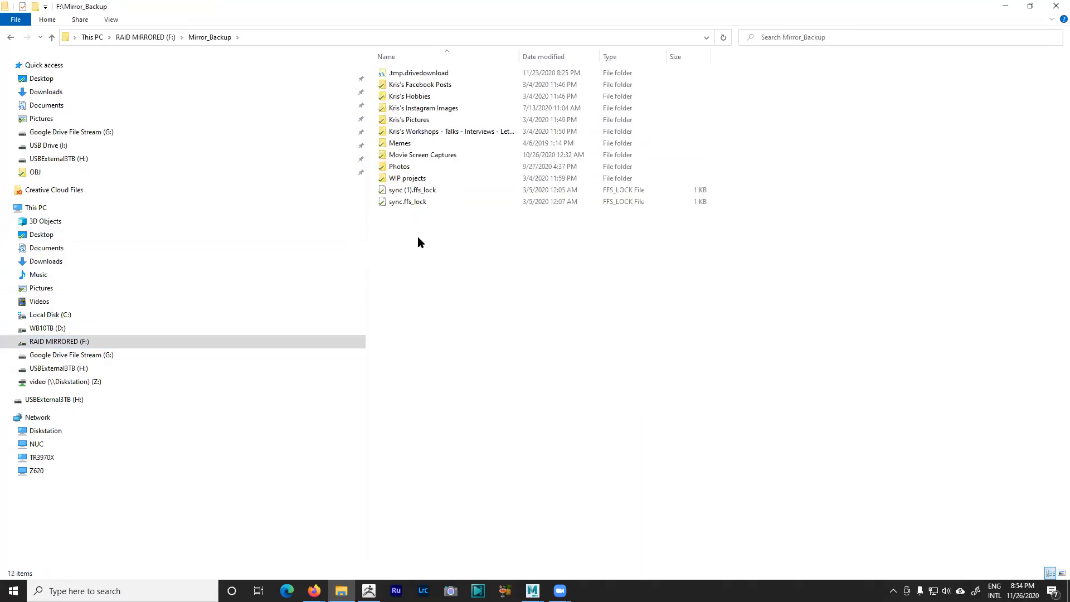
Step: In the workshops, talks and interviews folder, open Workshops, Unhide, 2. Portfolio and its Trabalho Pessoal subfolder
left_click(422, 132)
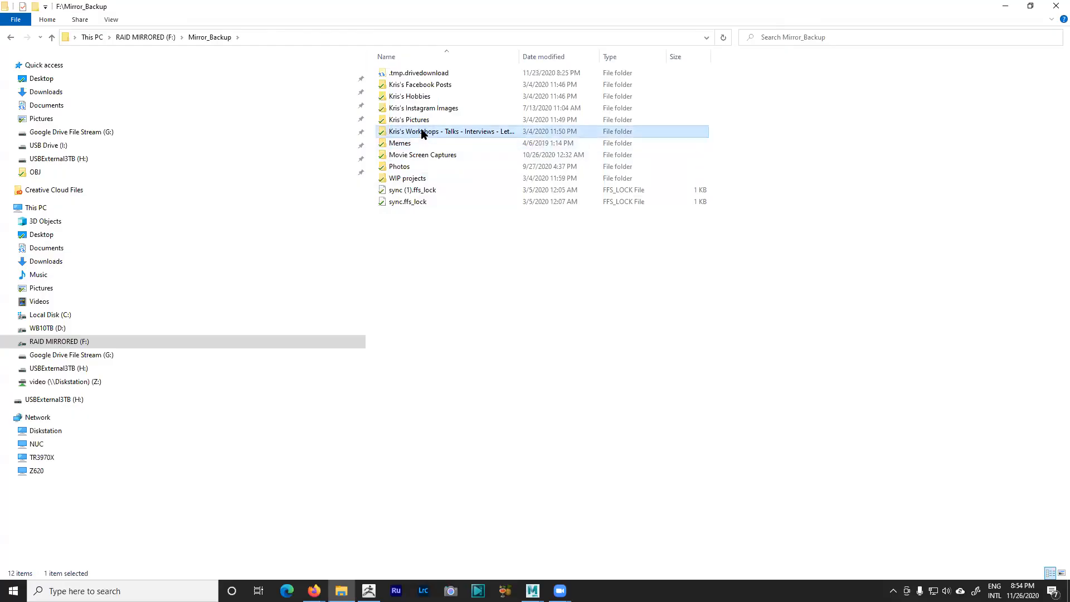
double_click(421, 132)
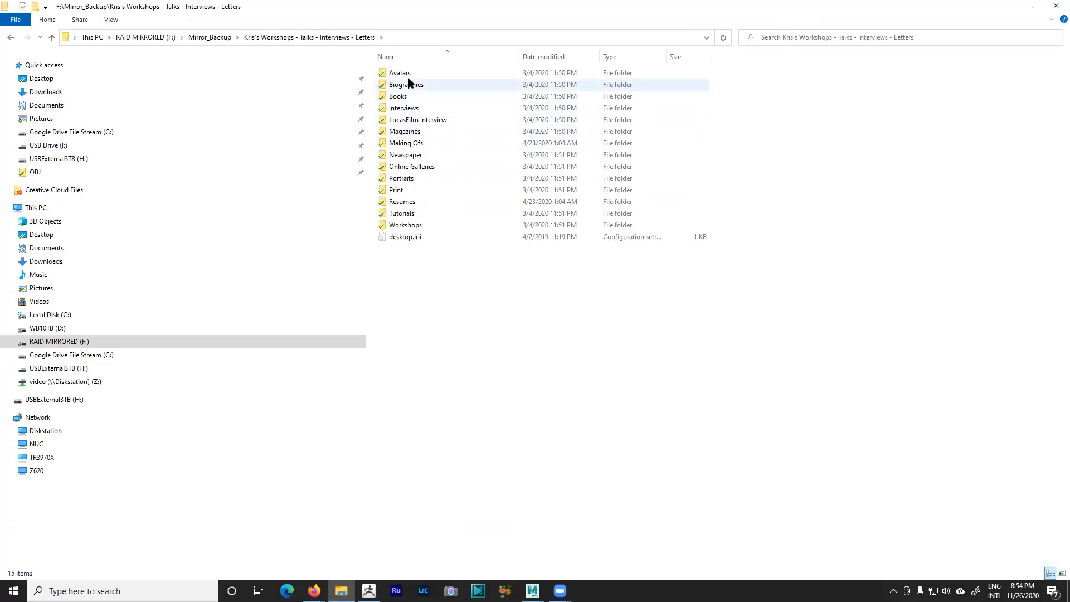
left_click(409, 224)
double_click(408, 225)
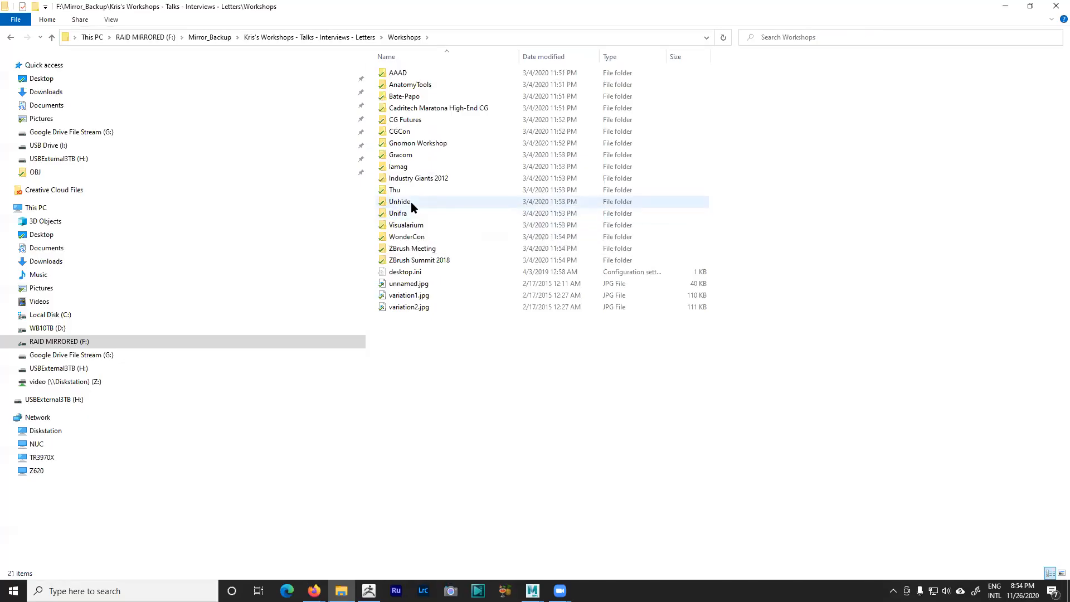
double_click(410, 202)
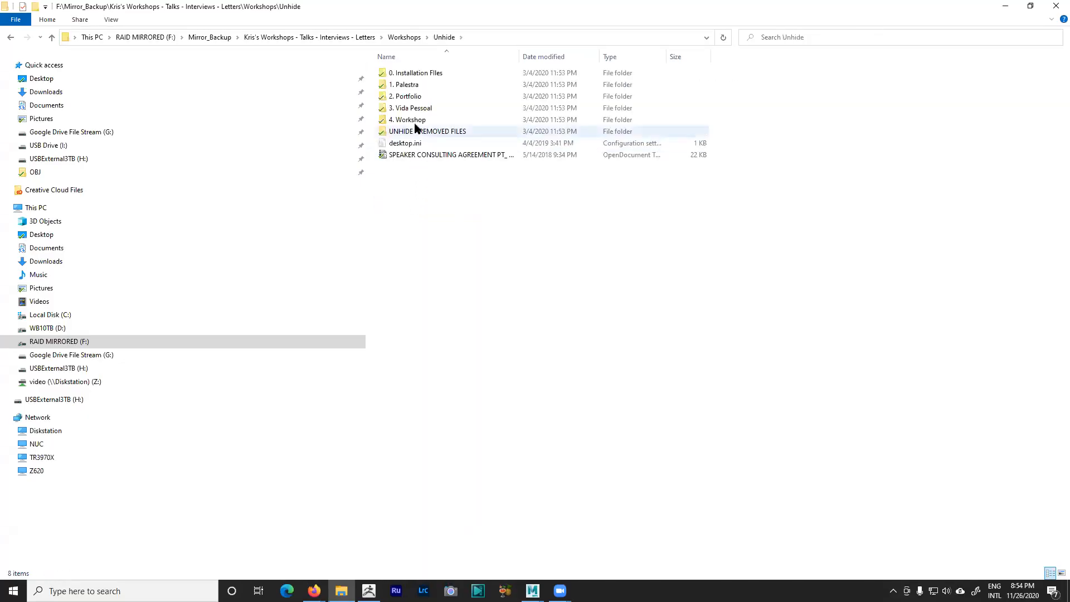
double_click(411, 96)
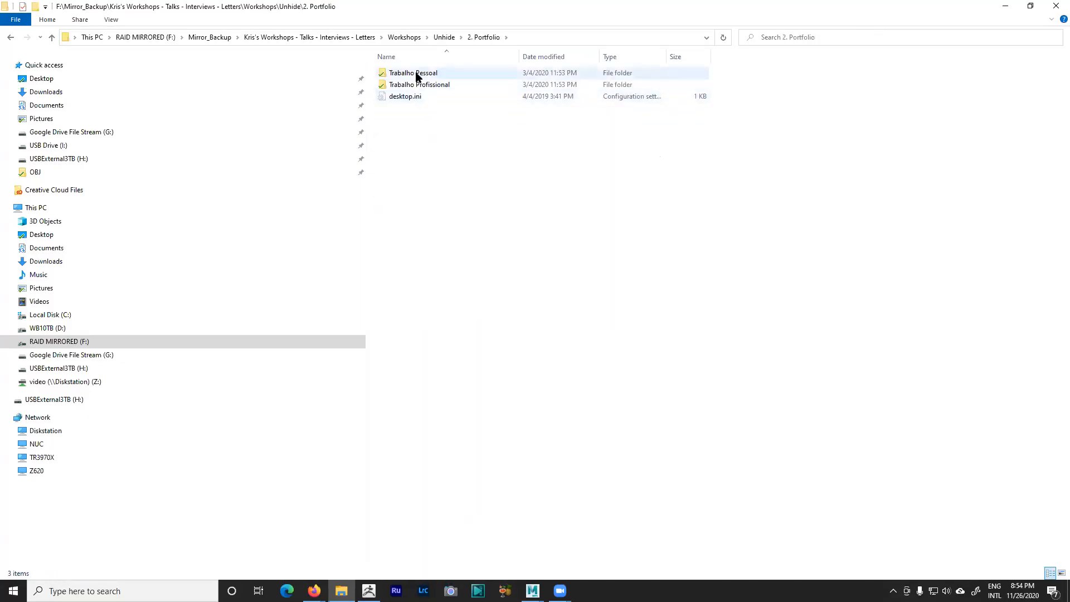
double_click(414, 73)
Step: Look through the portfolio image thumbnails in Trabalho Pessoal and return to the Workshops folder
scroll(574, 239, "down", 3)
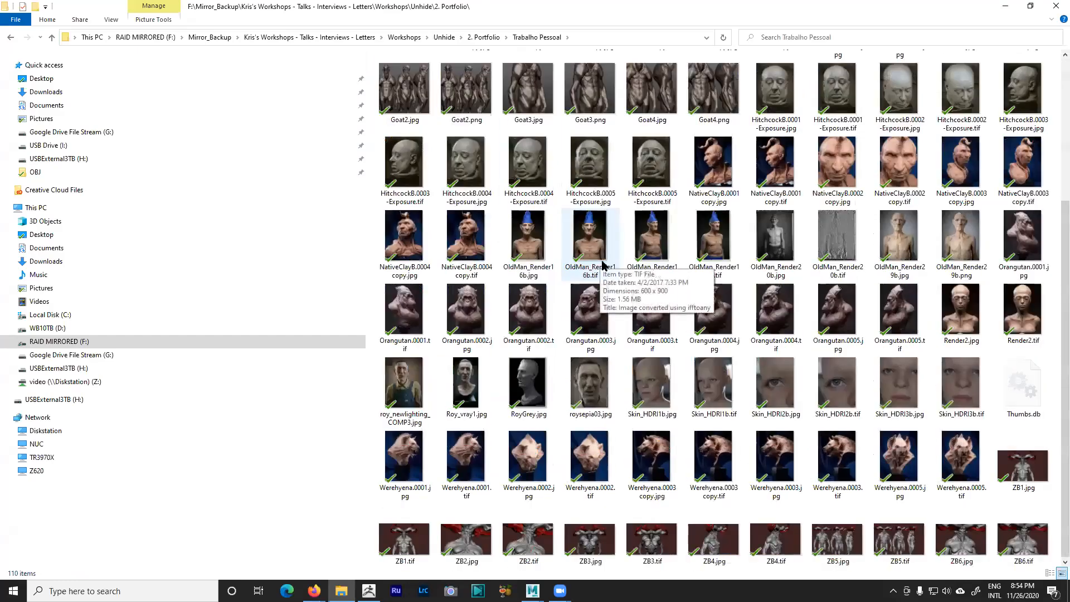
scroll(672, 333, "up", 3)
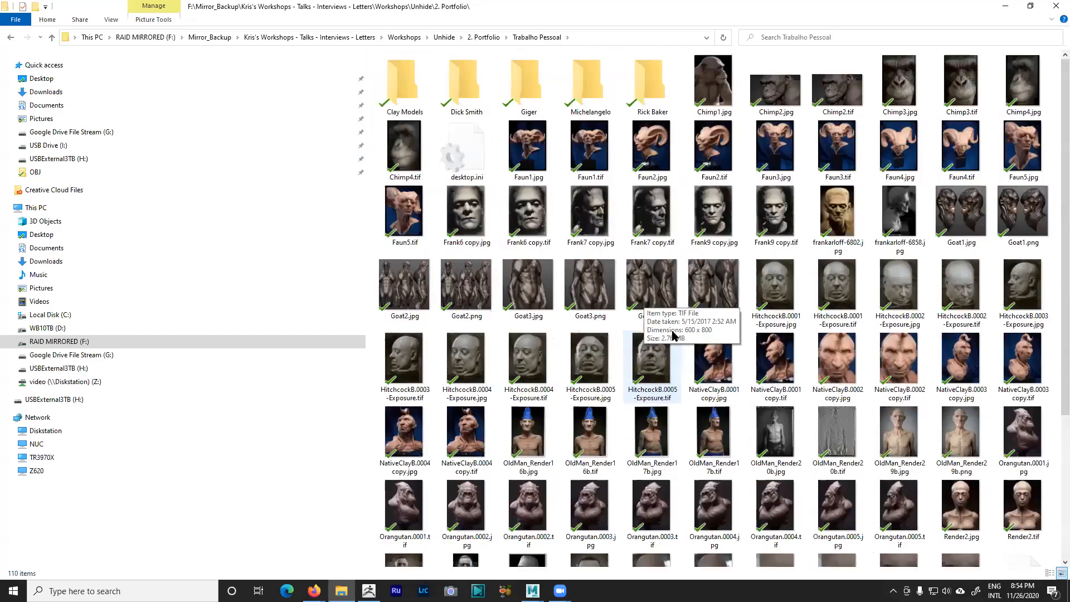
scroll(672, 334, "down", 2)
scroll(650, 312, "up", 2)
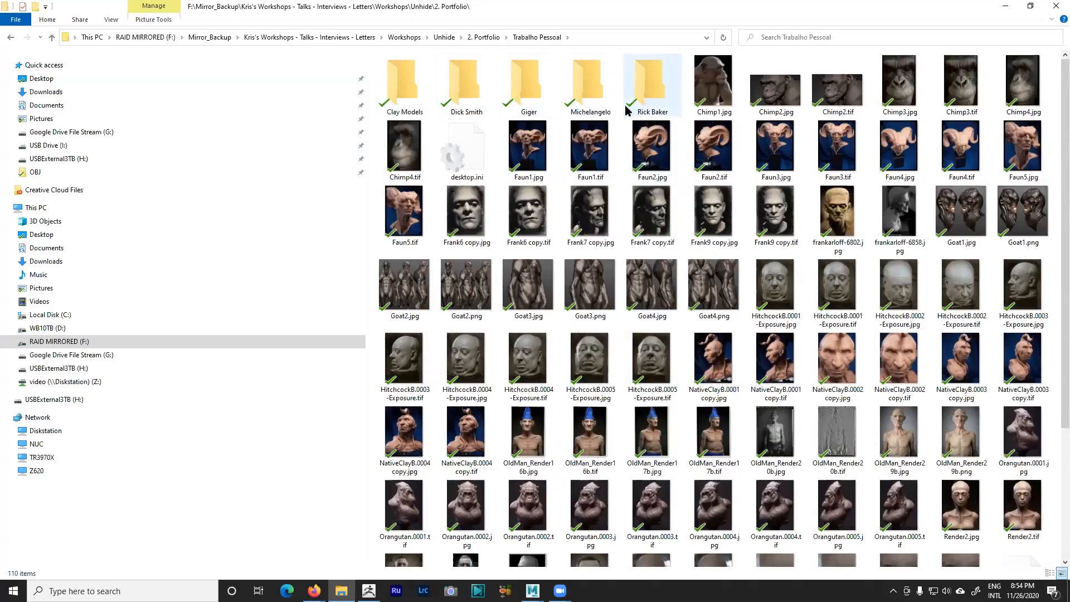
left_click(405, 37)
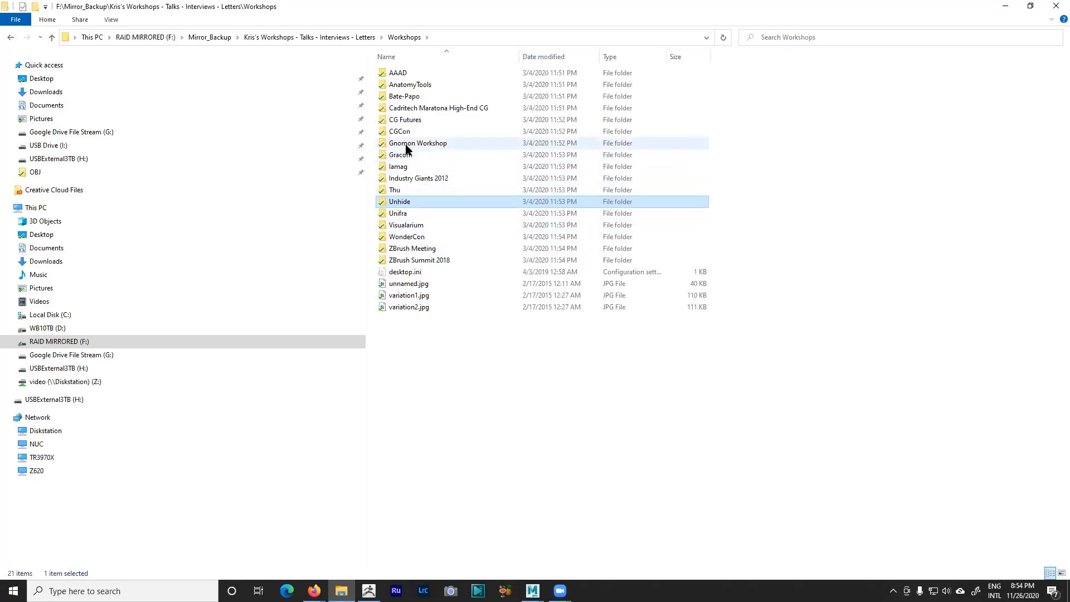
Step: Browse the CG Futures folder through 3. Portfolio, Personal Work and Clay Models for sculpture images, and return to the Workshops folder
double_click(412, 119)
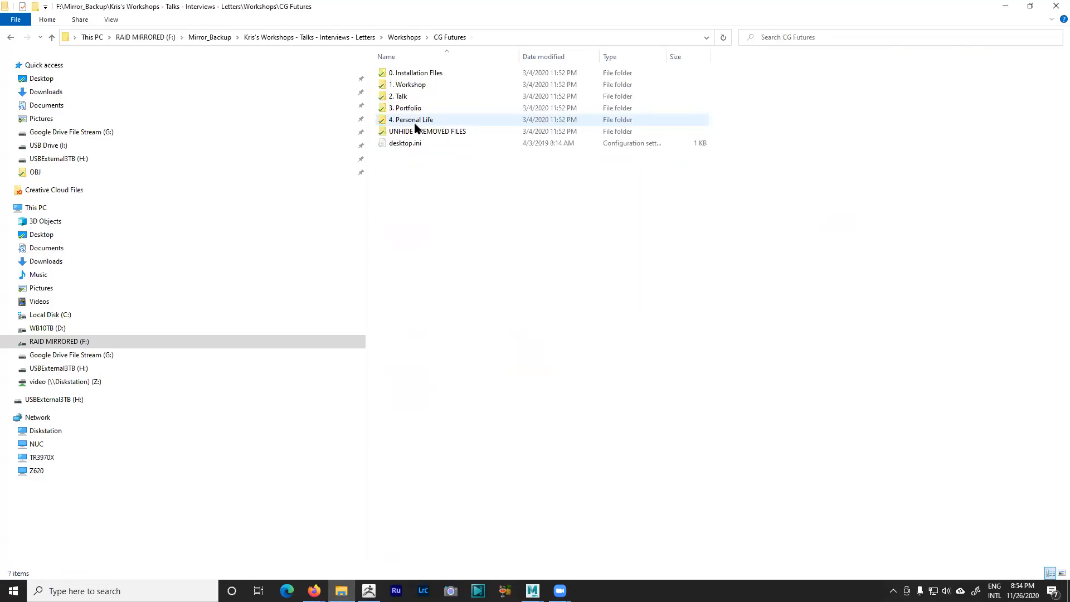
double_click(417, 108)
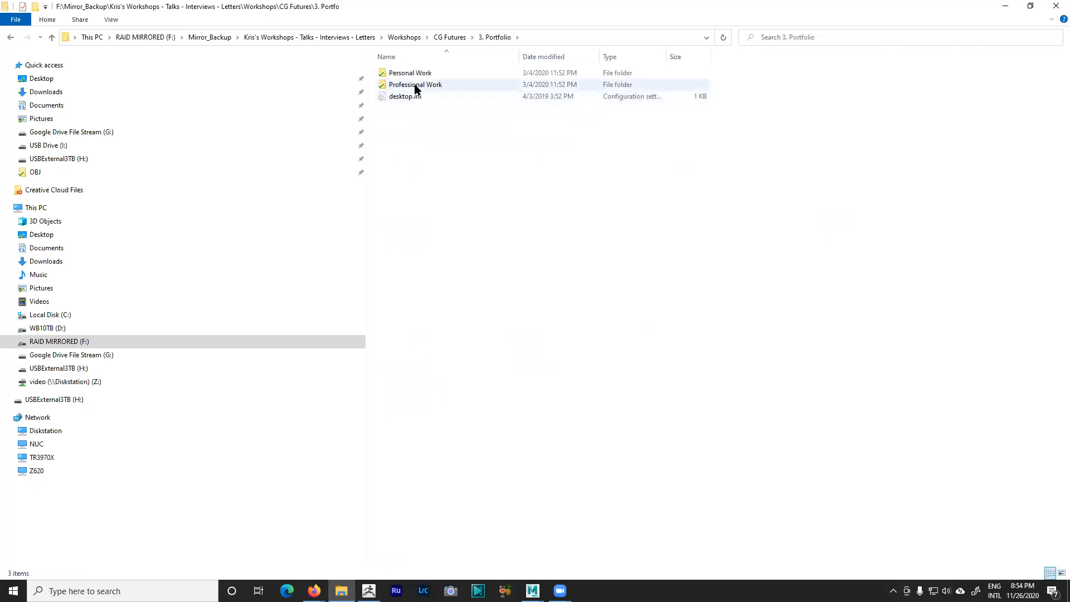
double_click(412, 72)
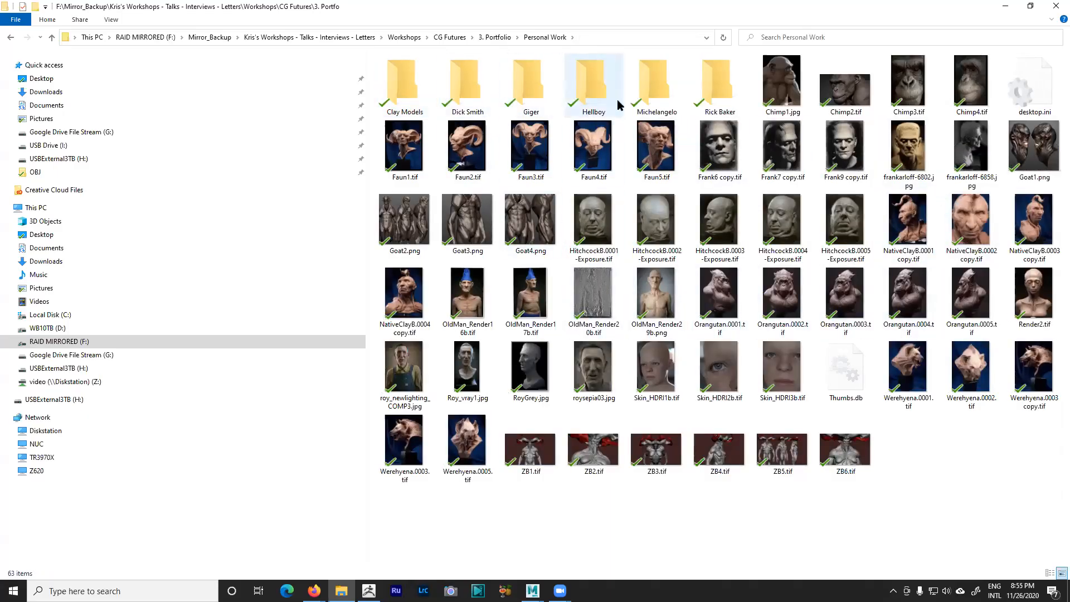
double_click(420, 101)
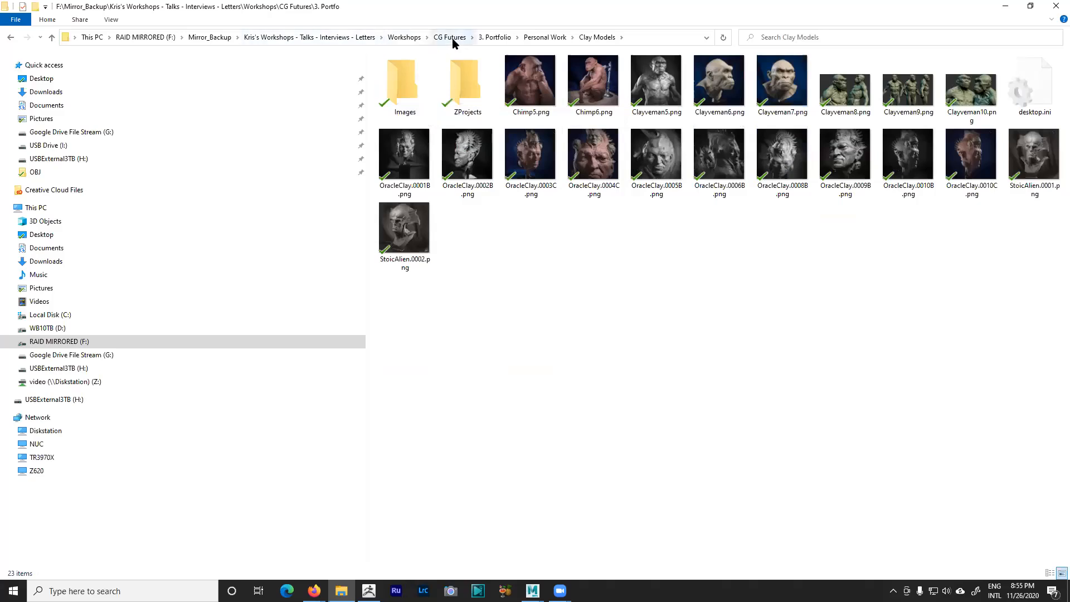
left_click(410, 39)
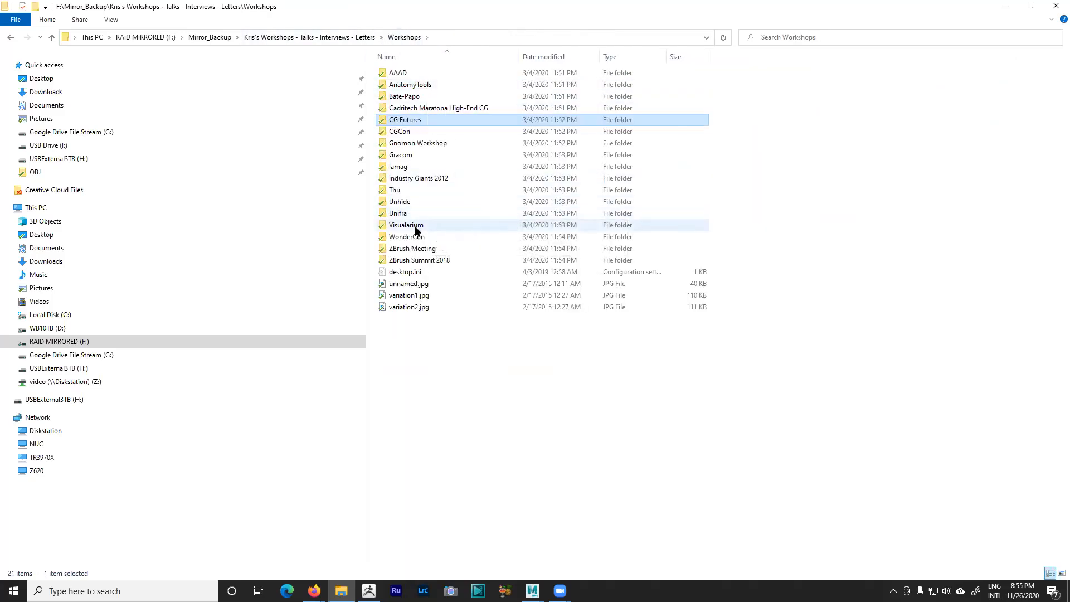
Step: Open the Portfolio folder inside Industry Giants 2012 and view the image theTwoLeaves01.jpg
double_click(410, 178)
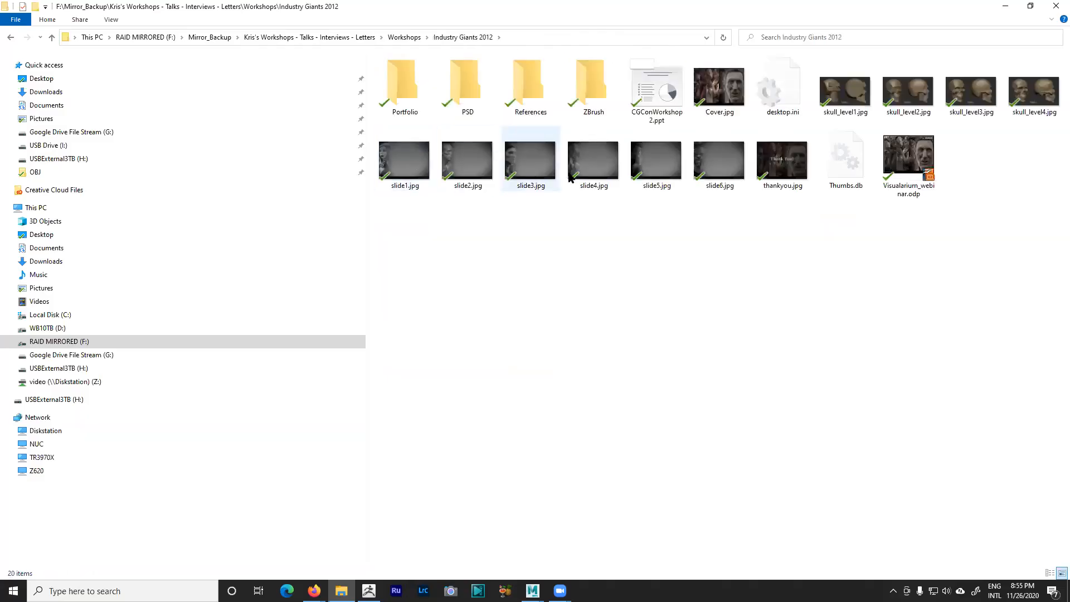
left_click(409, 103)
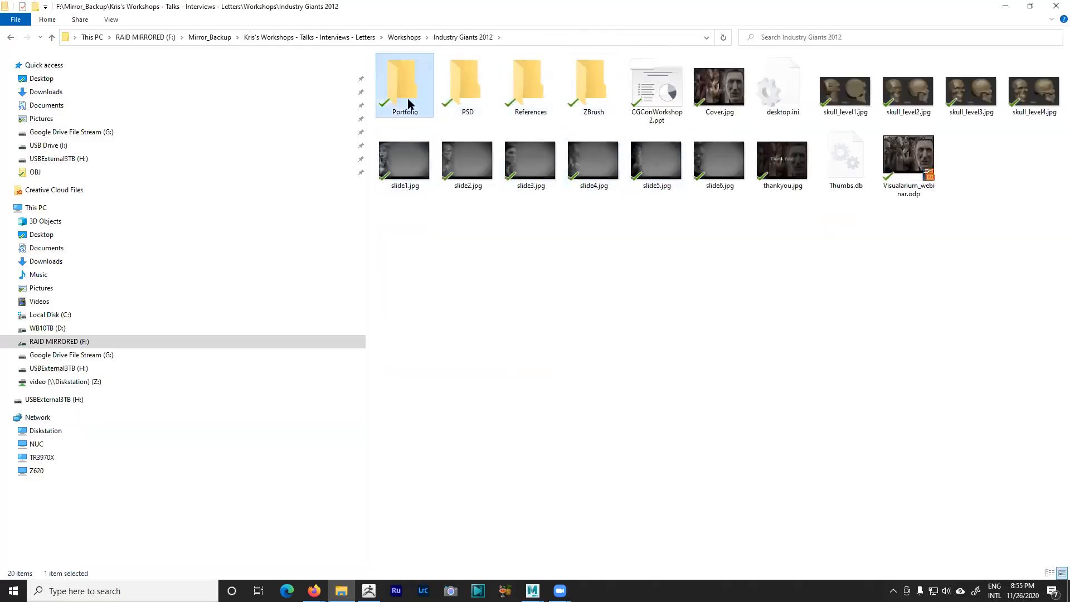
double_click(409, 104)
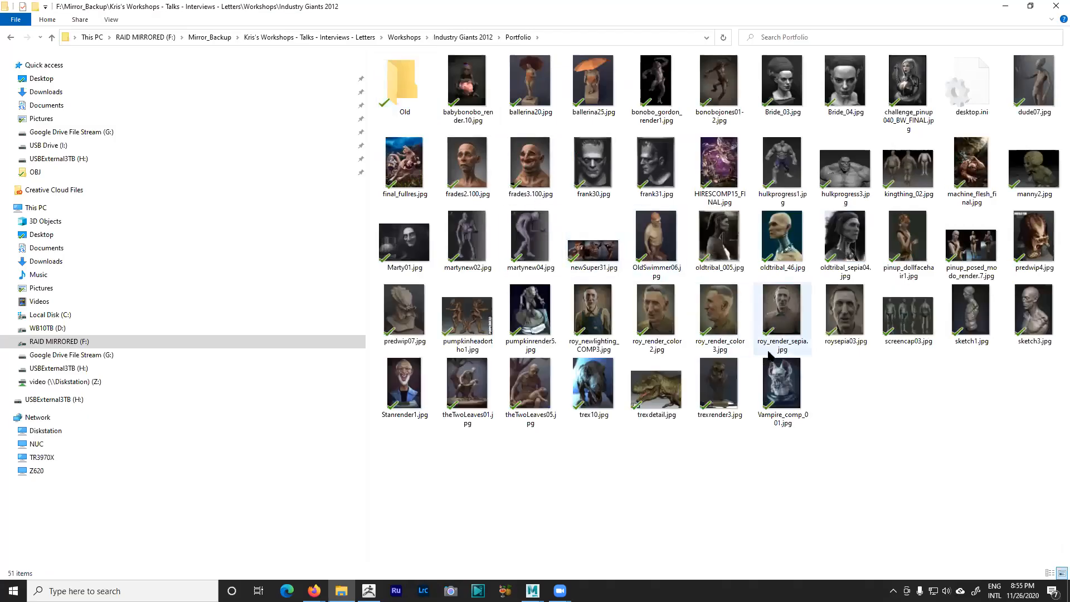
double_click(490, 377)
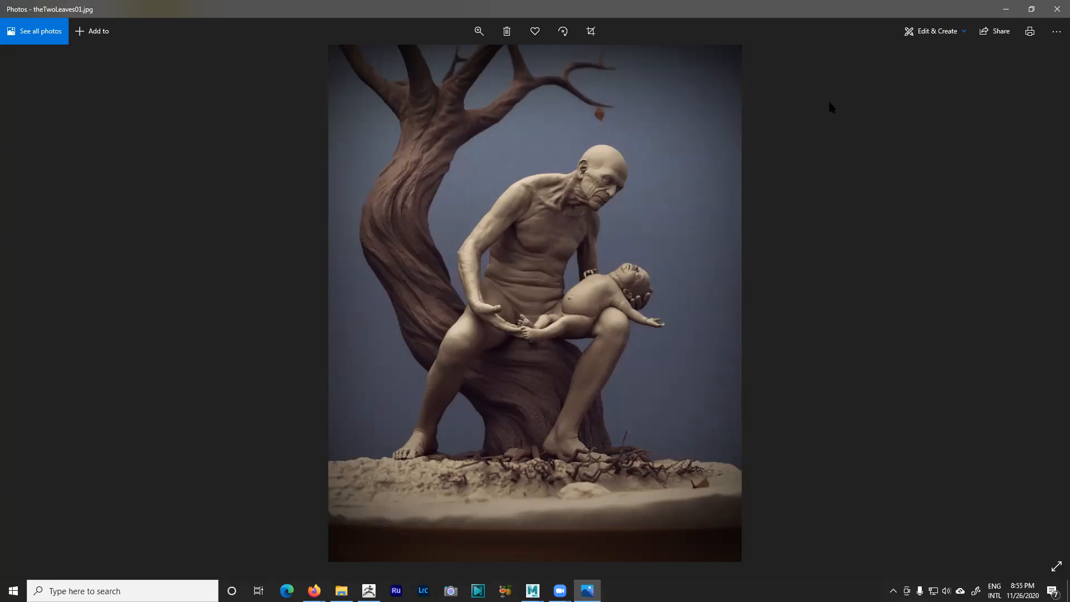
left_click(1007, 9)
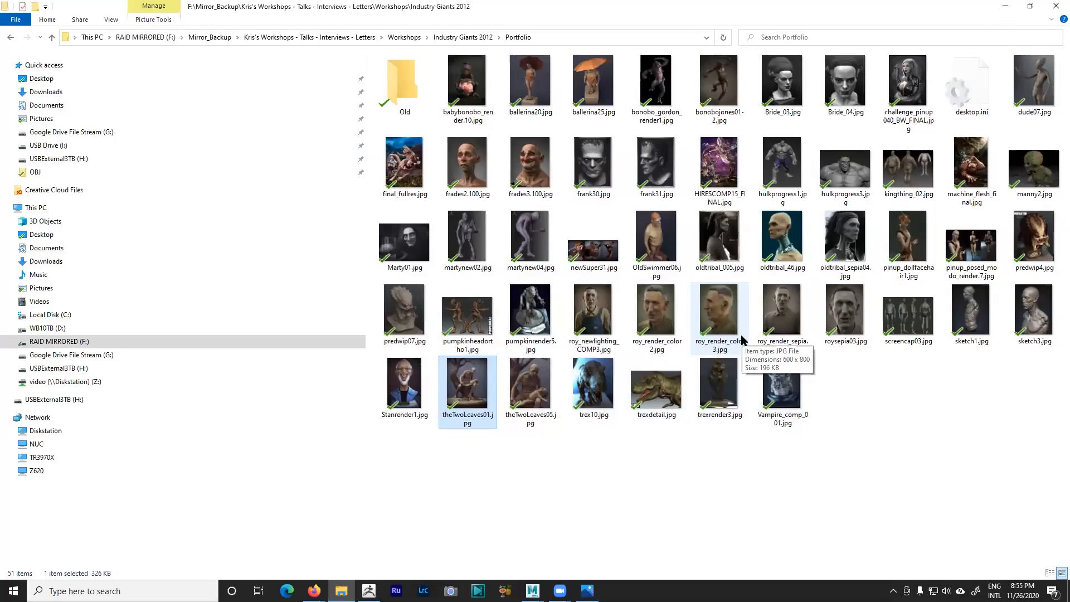
Step: View oldtribal_sepia04.jpg, compare it with the neighbouring oldtribal_46.jpg and oldtribal_005.jpg renders, and return to the Portfolio folder
double_click(845, 237)
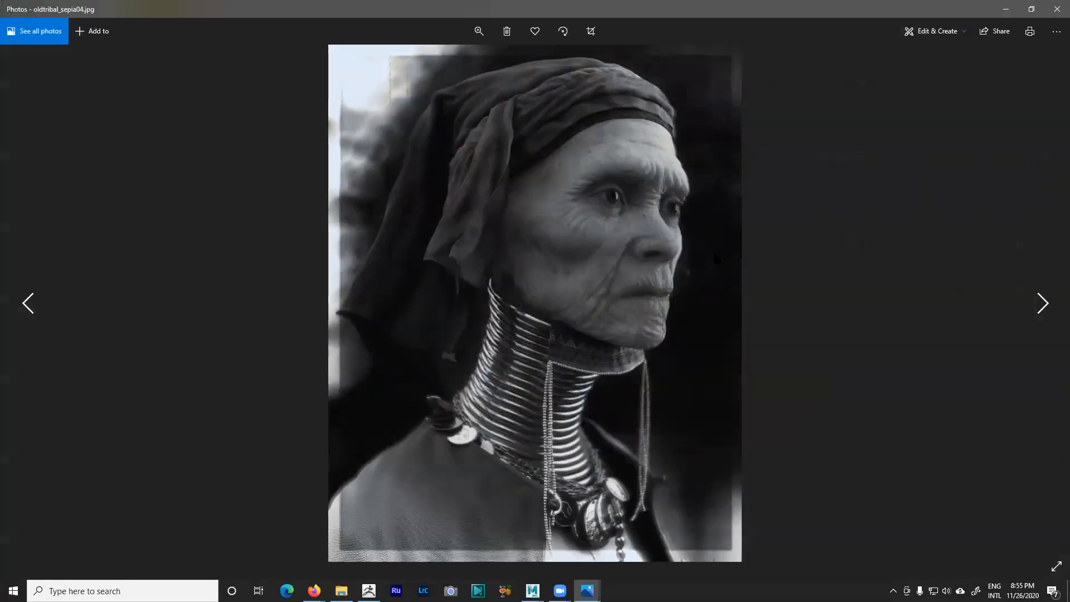
left_click(28, 304)
left_click(28, 304)
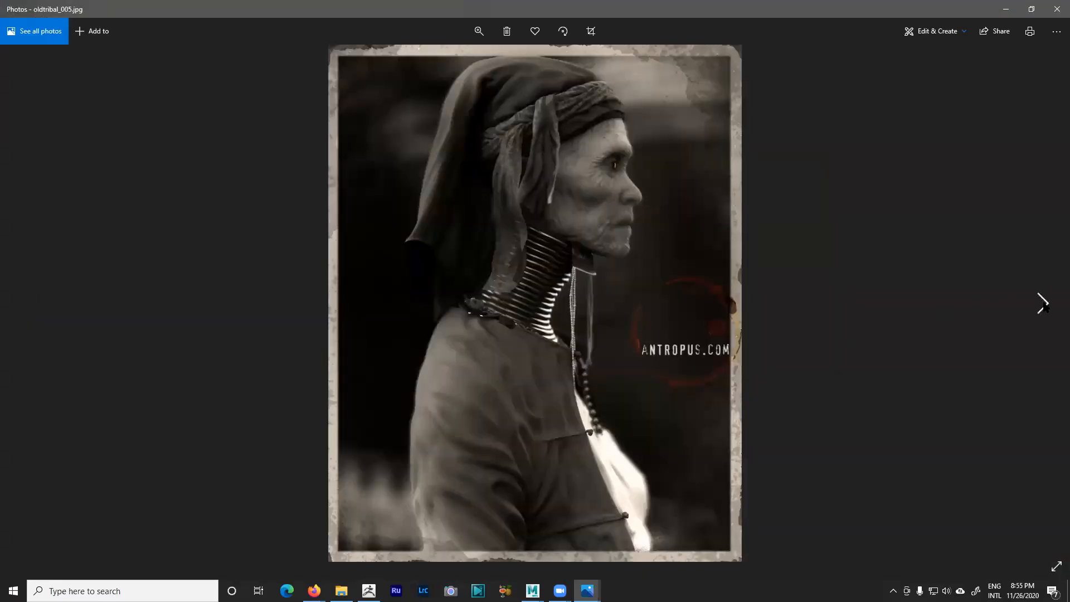
left_click(1043, 304)
left_click(1044, 303)
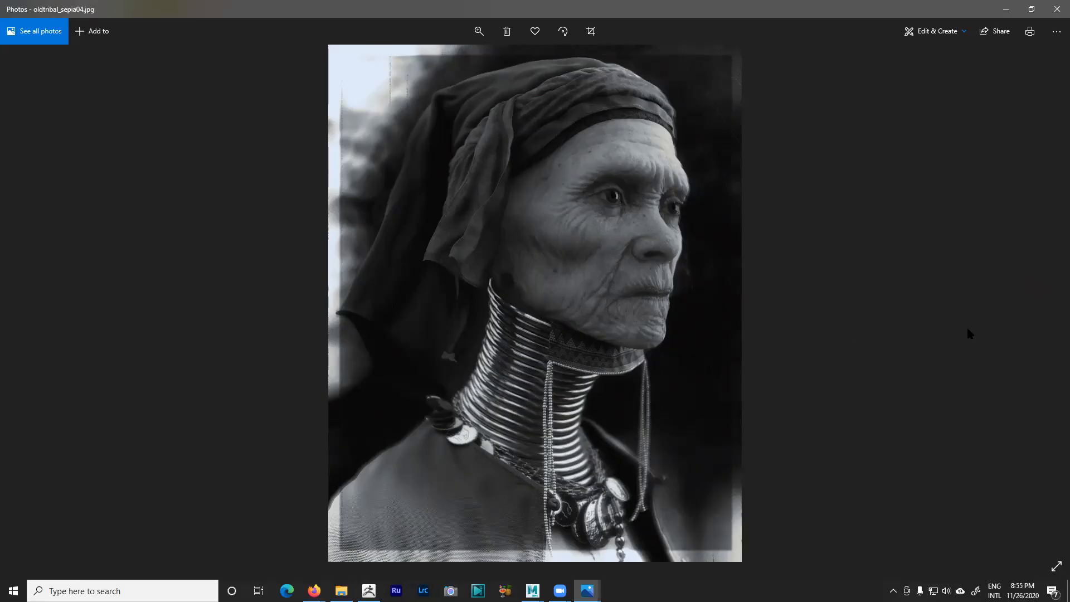
left_click(1041, 308)
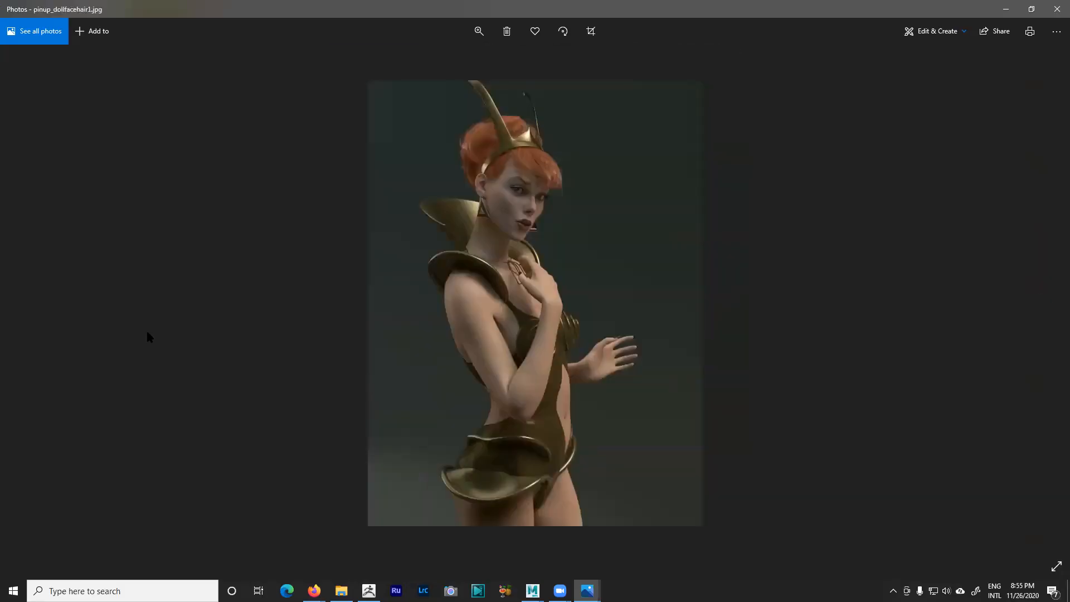
left_click(29, 304)
left_click(29, 304)
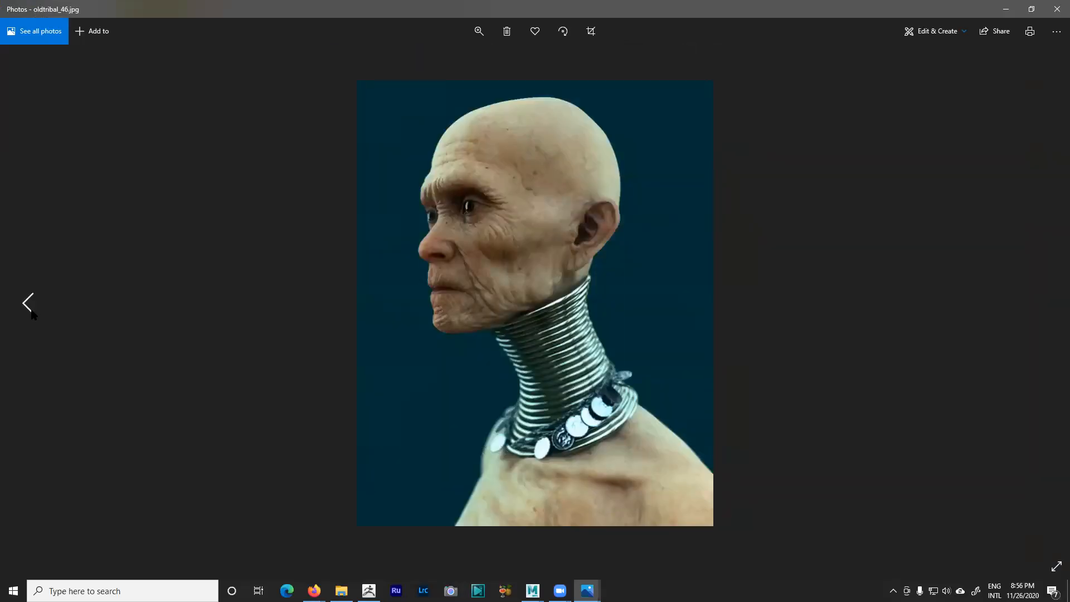
left_click(32, 315)
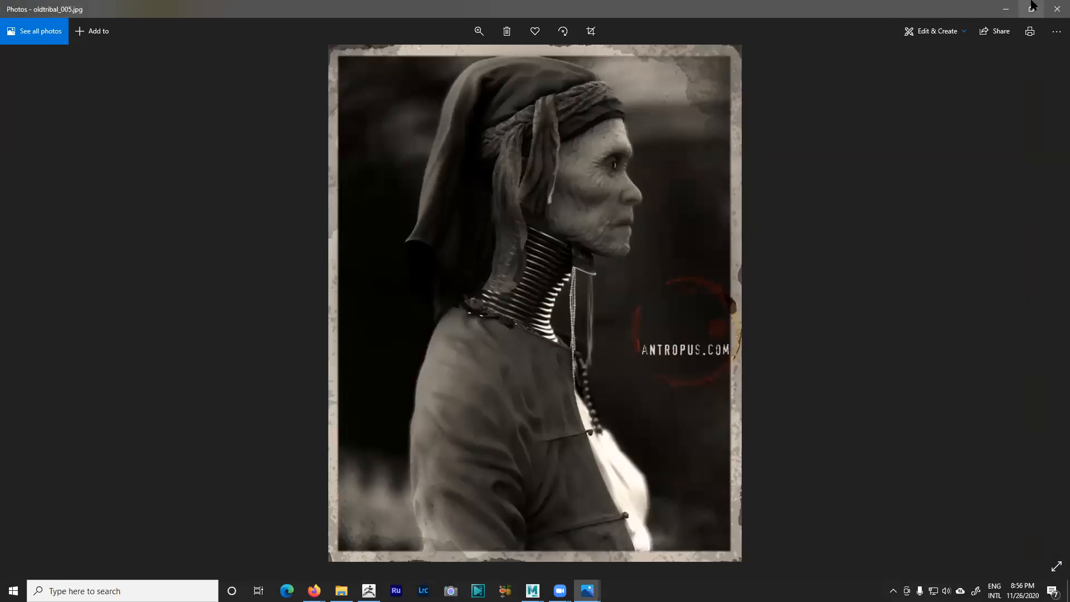
left_click(1006, 9)
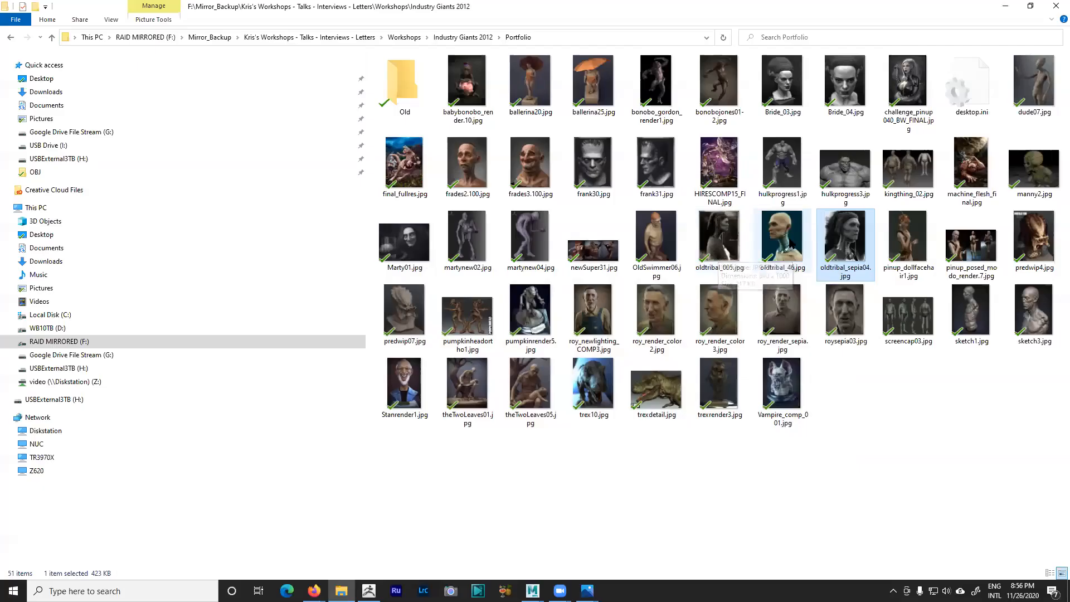
Step: View OldSwimmer06.jpg and theTwoLeaves01.jpg from the Portfolio folder, returning to the folder after each image
double_click(656, 240)
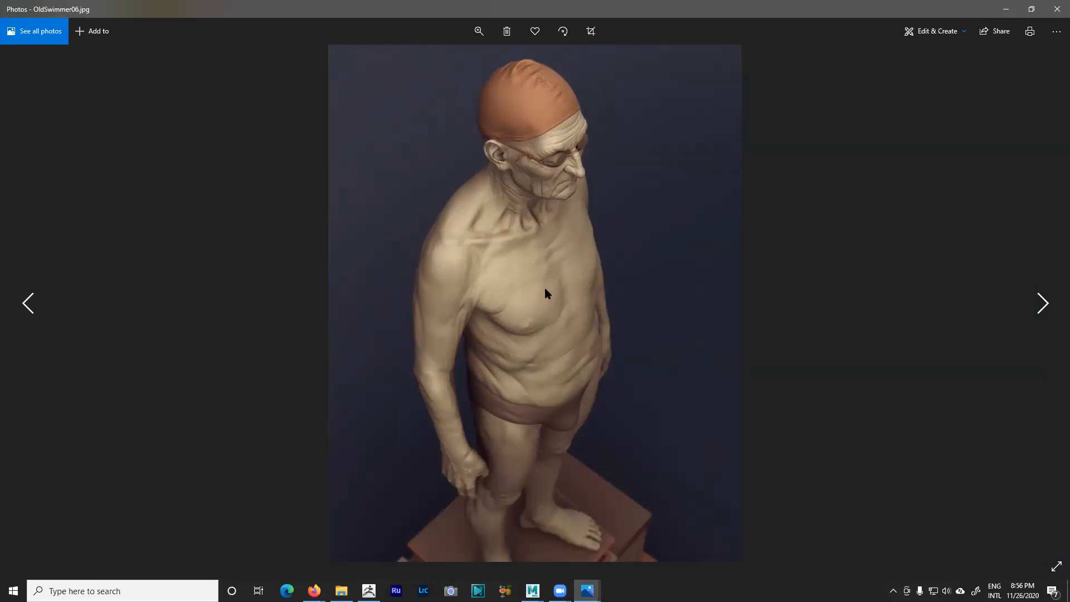
left_click(1005, 10)
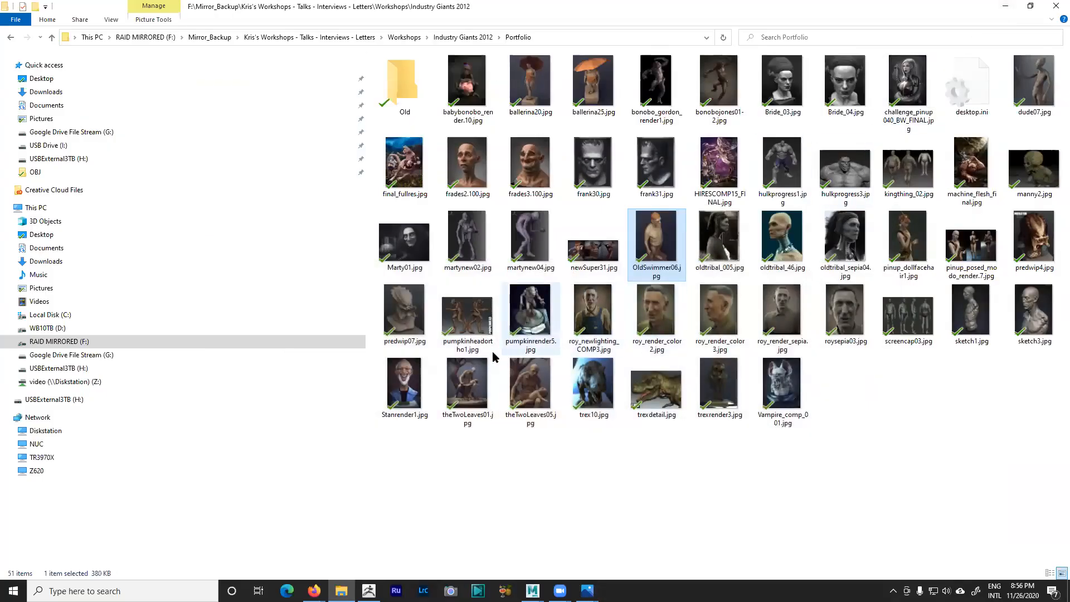
double_click(467, 390)
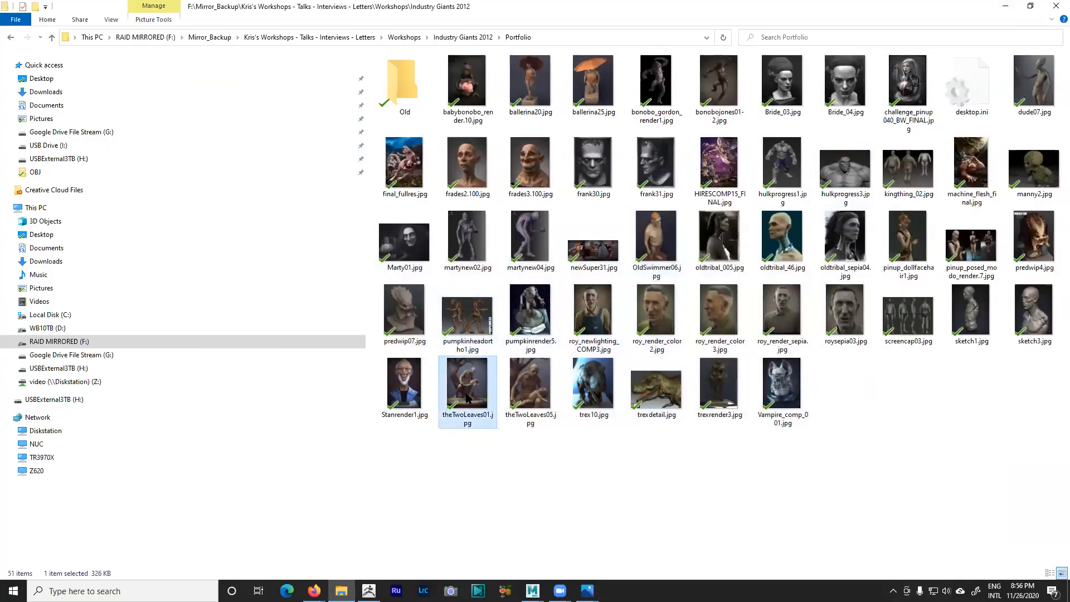
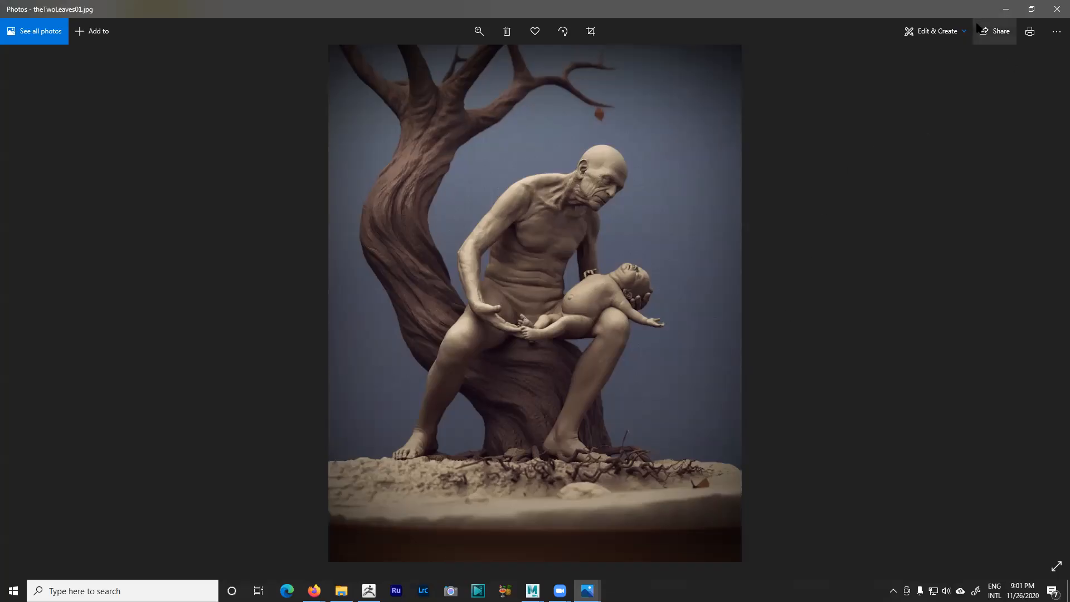
left_click(1006, 9)
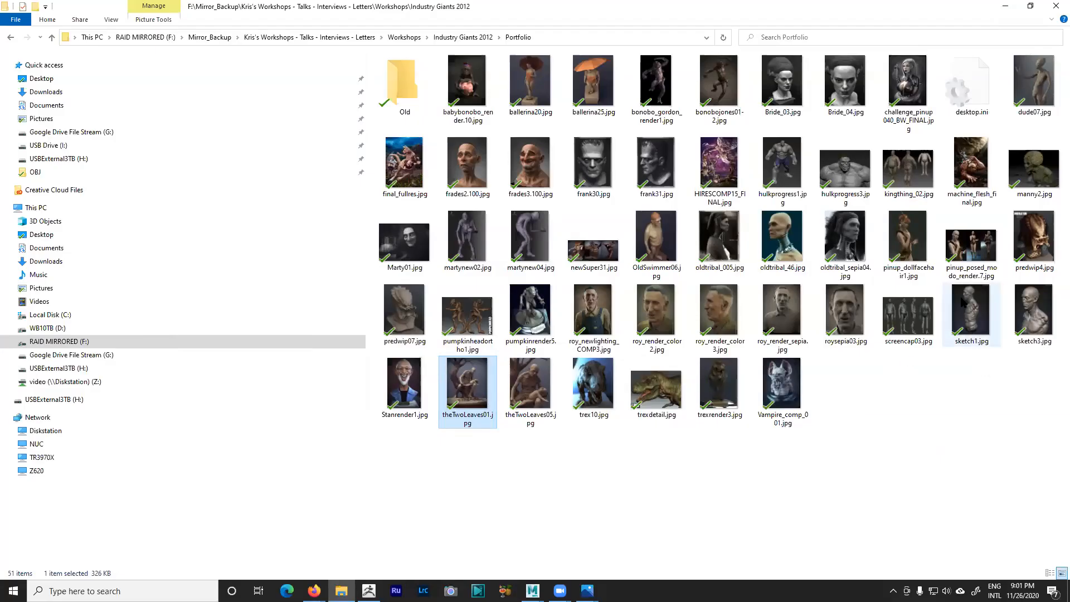
Step: Open machine_flesh_final.jpg and examine the robot, the giant's raised arm and the overall composition
left_click(969, 176)
double_click(952, 198)
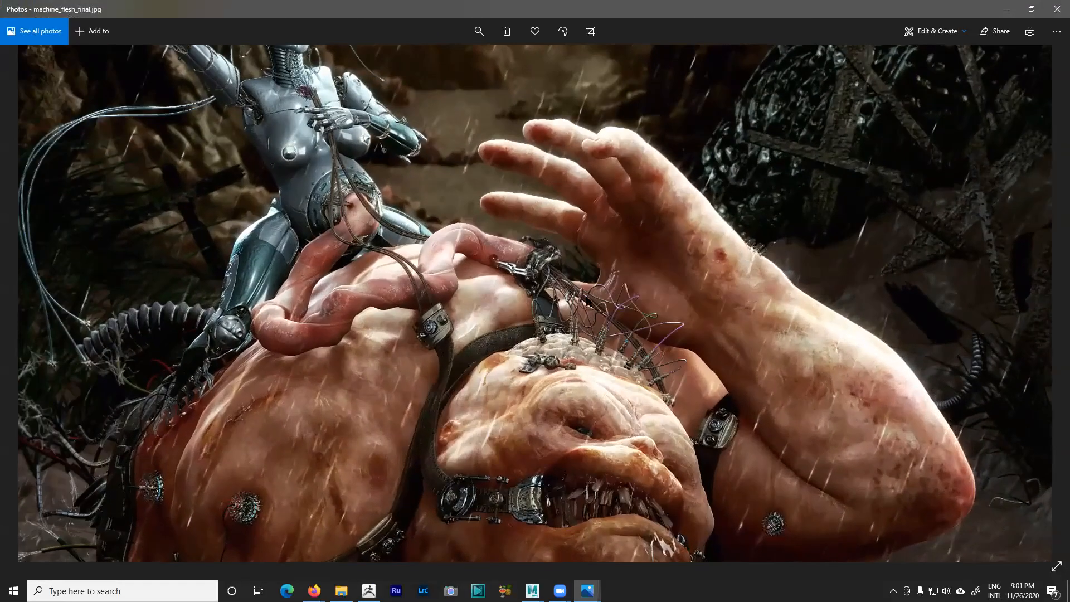
left_click_drag(581, 187, 629, 310)
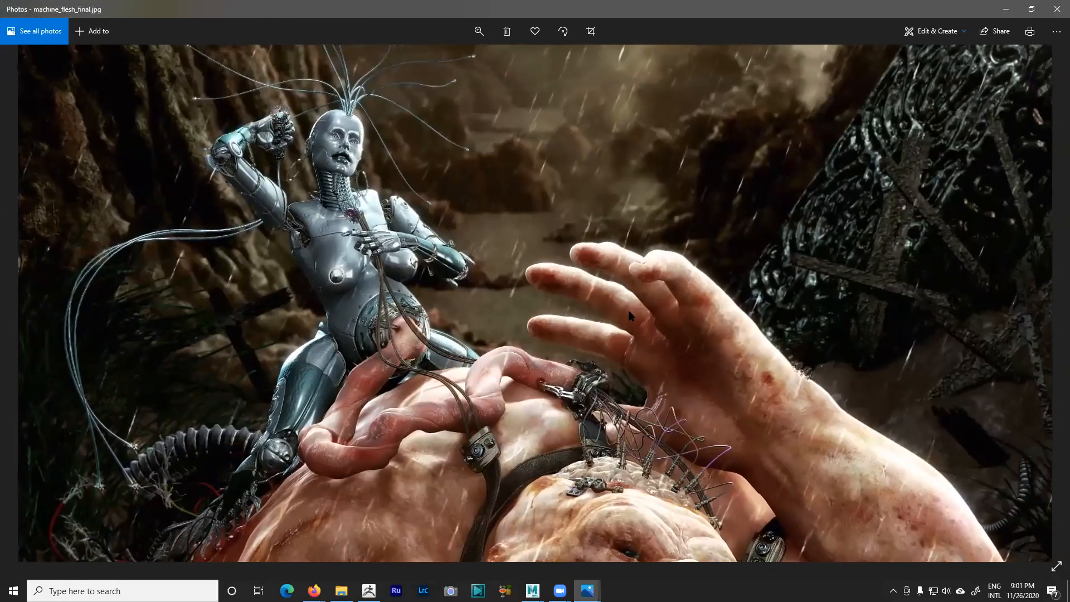
scroll(602, 390, "down", 5)
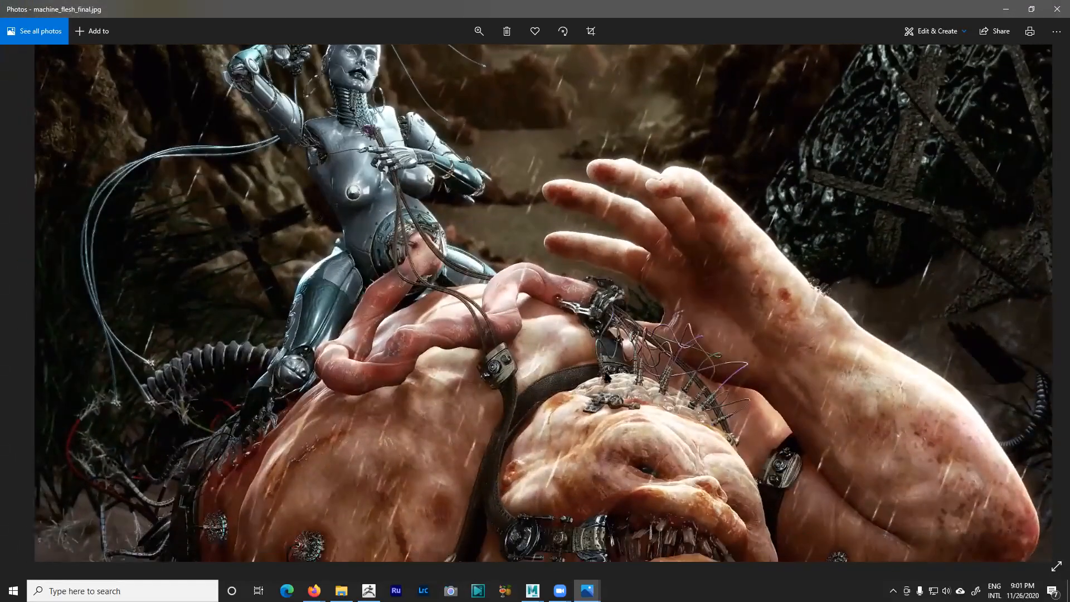
left_click_drag(625, 397, 617, 357)
left_click_drag(586, 264, 626, 243)
scroll(553, 263, "down", 3, "ctrl")
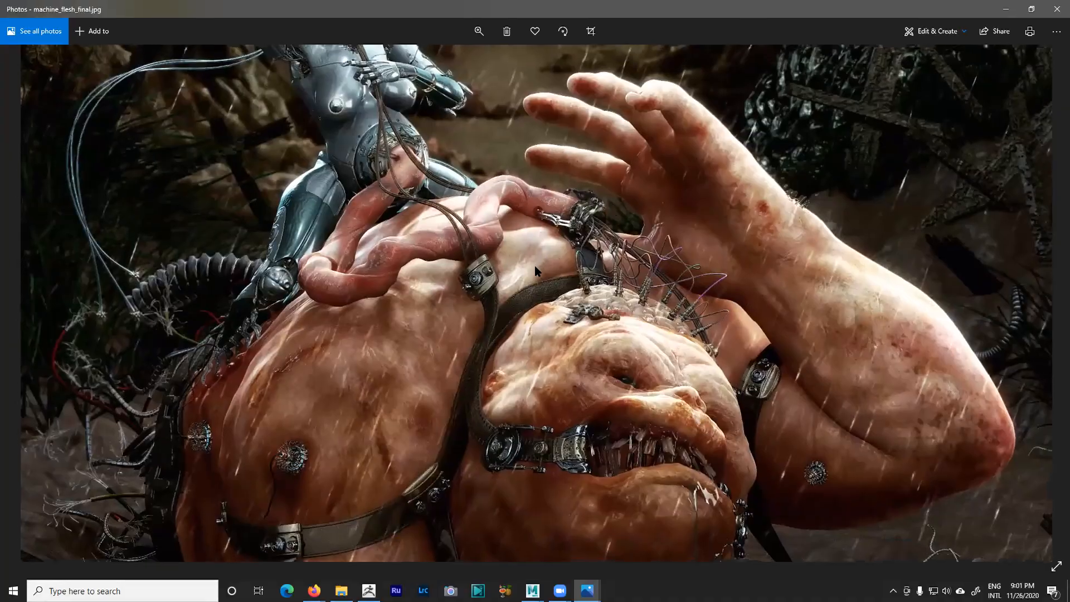
left_click_drag(637, 207, 647, 181)
scroll(646, 182, "down", 4, "ctrl")
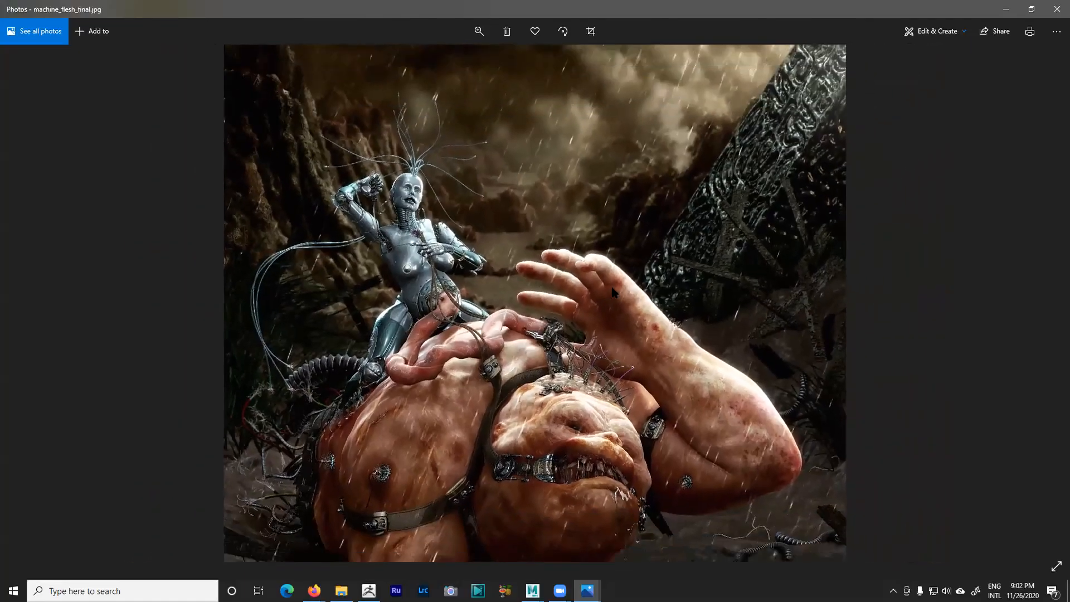
left_click_drag(611, 278, 549, 139)
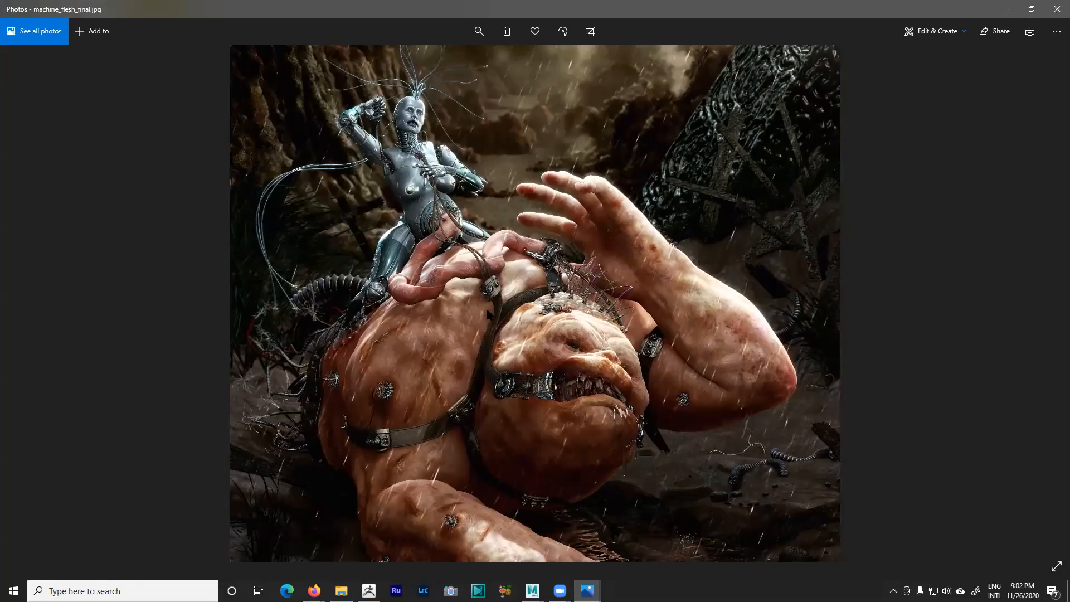
Step: Examine the android's body, the intestines and the giant's face in machine_flesh_final.jpg, alternating between close-up and wider views
scroll(602, 392, "up", 1, "ctrl")
scroll(601, 388, "up", 1)
left_click_drag(568, 246, 638, 320)
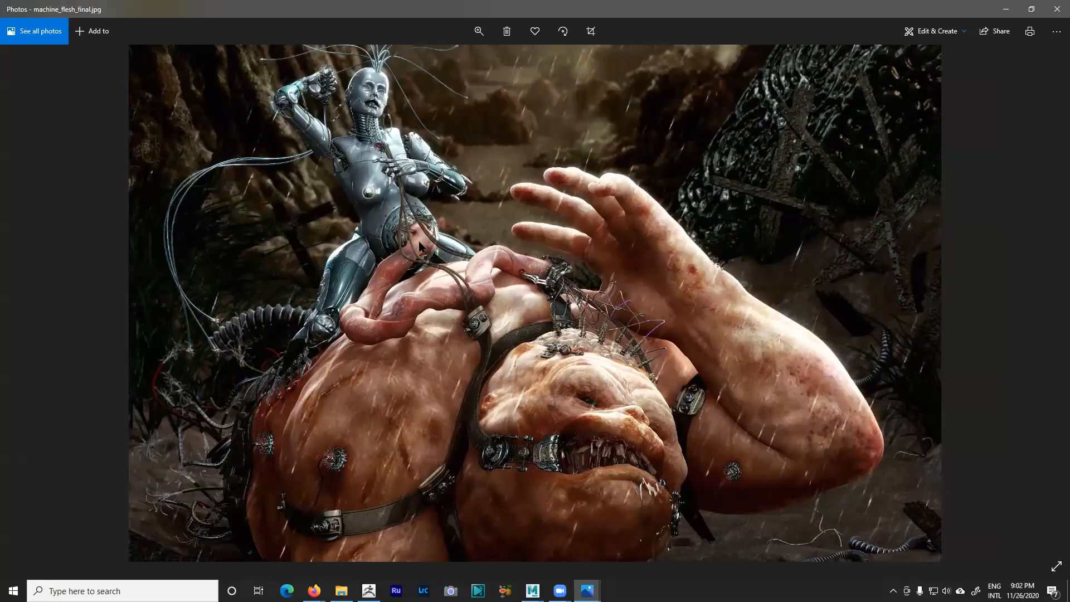
scroll(389, 213, "up", 1)
left_click_drag(419, 263, 419, 325)
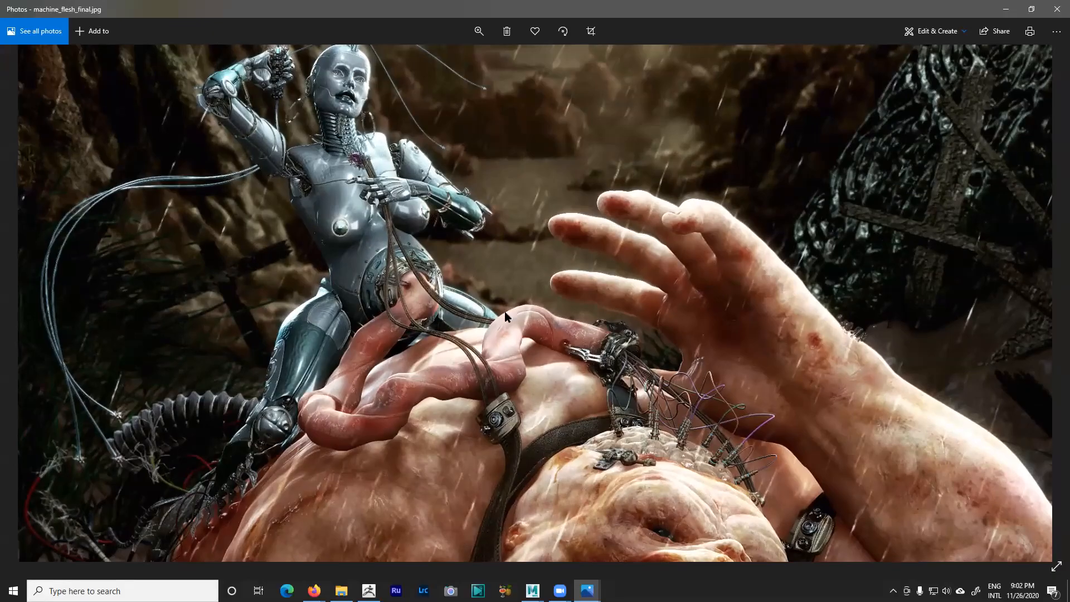
scroll(642, 393, "down", 1)
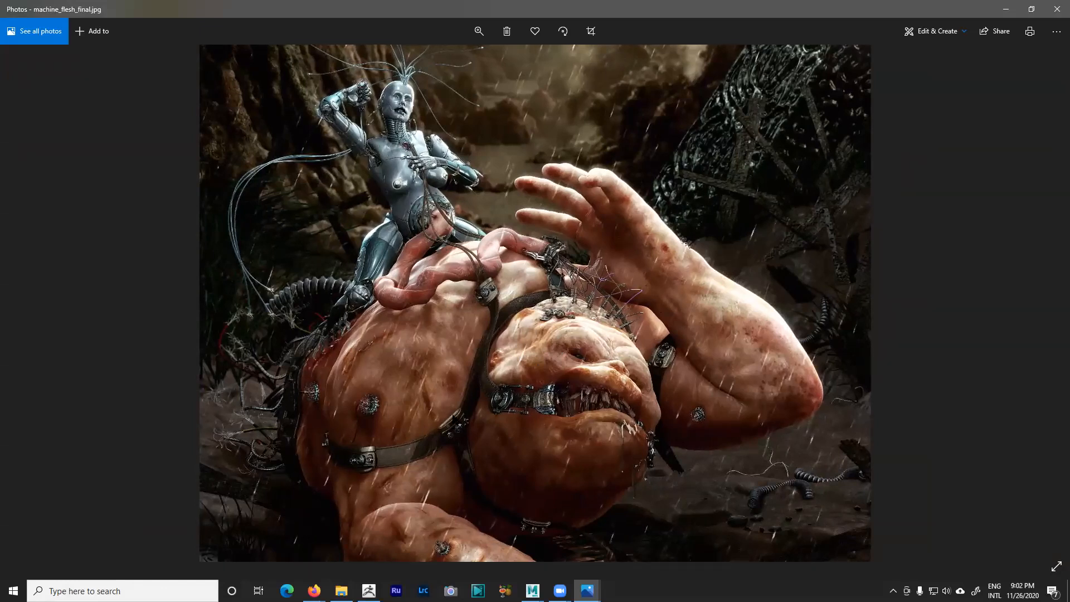
scroll(467, 436, "down", 1)
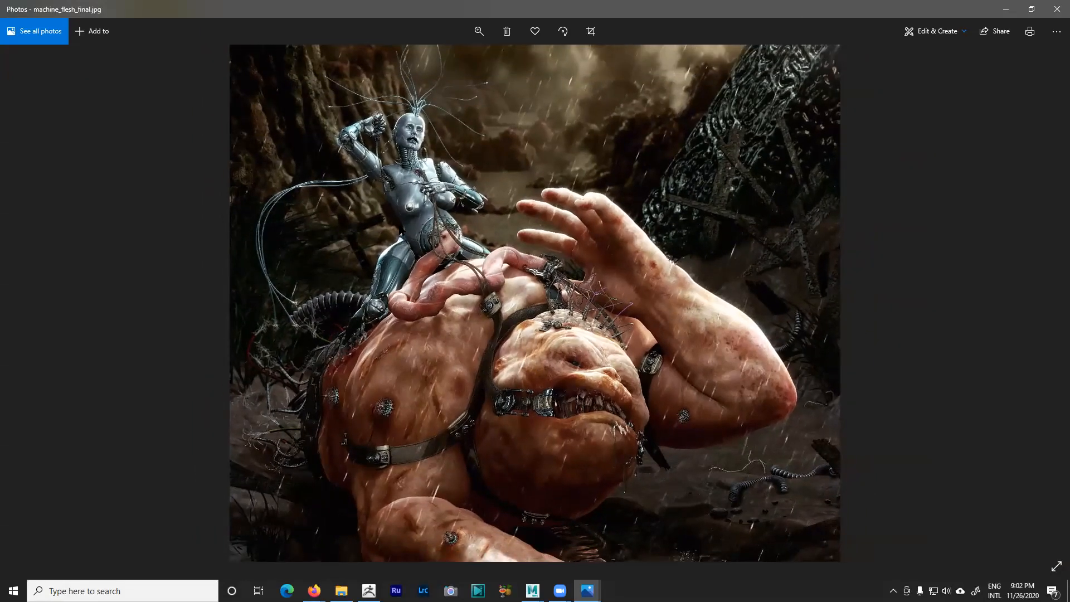
scroll(387, 339, "up", 2)
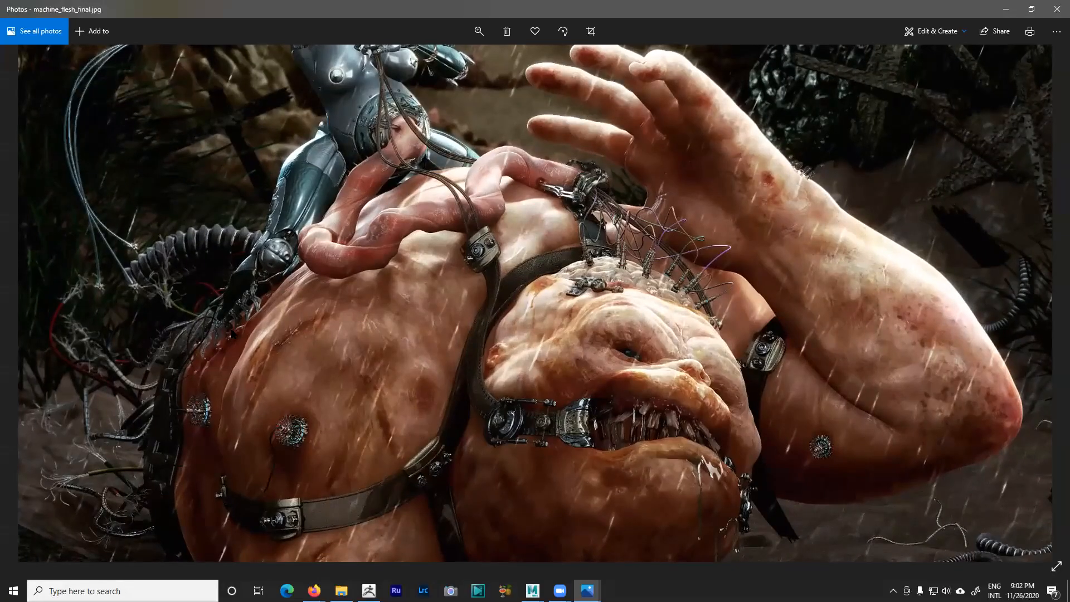
scroll(458, 287, "down", 3)
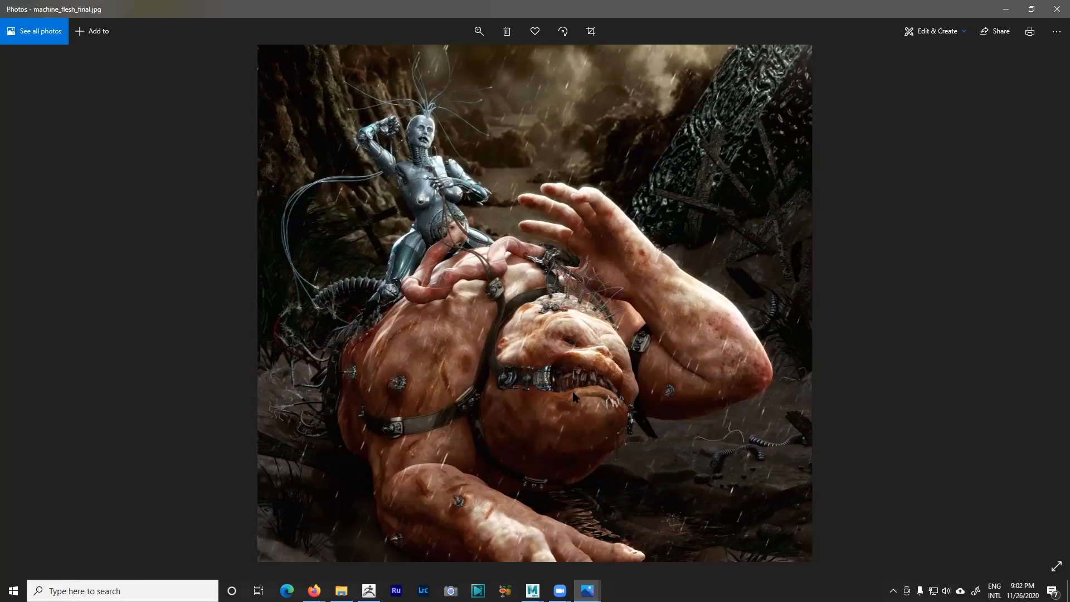
scroll(523, 350, "up", 1, "ctrl")
left_click_drag(518, 341, 518, 411)
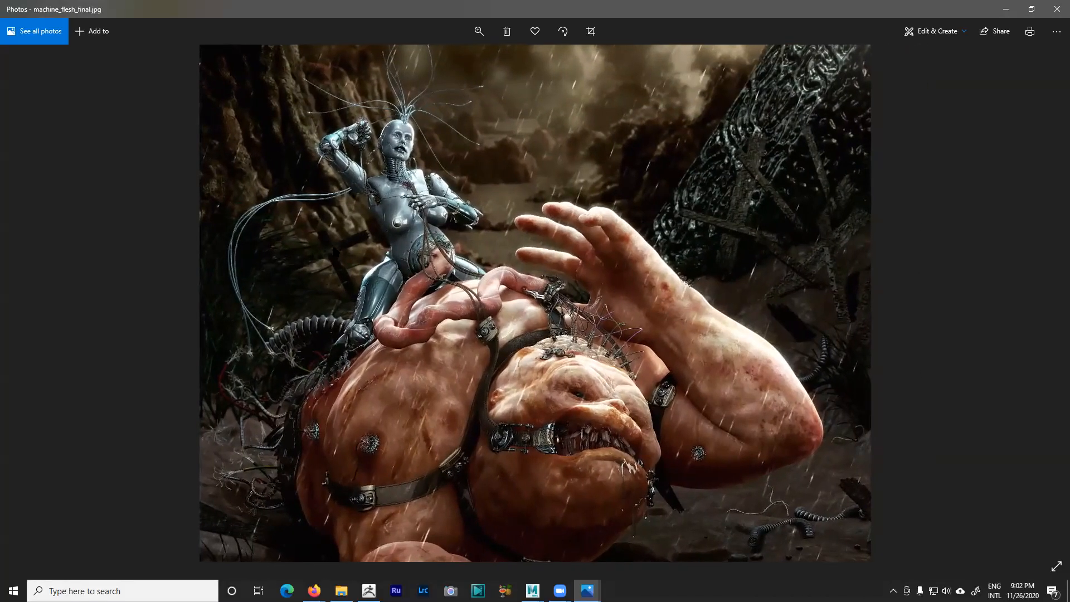
Step: Examine the robot, the giant's face and the full composition of machine_flesh_final.jpg, and return to the lip sculpt in ZBrush
left_click_drag(574, 373, 576, 335)
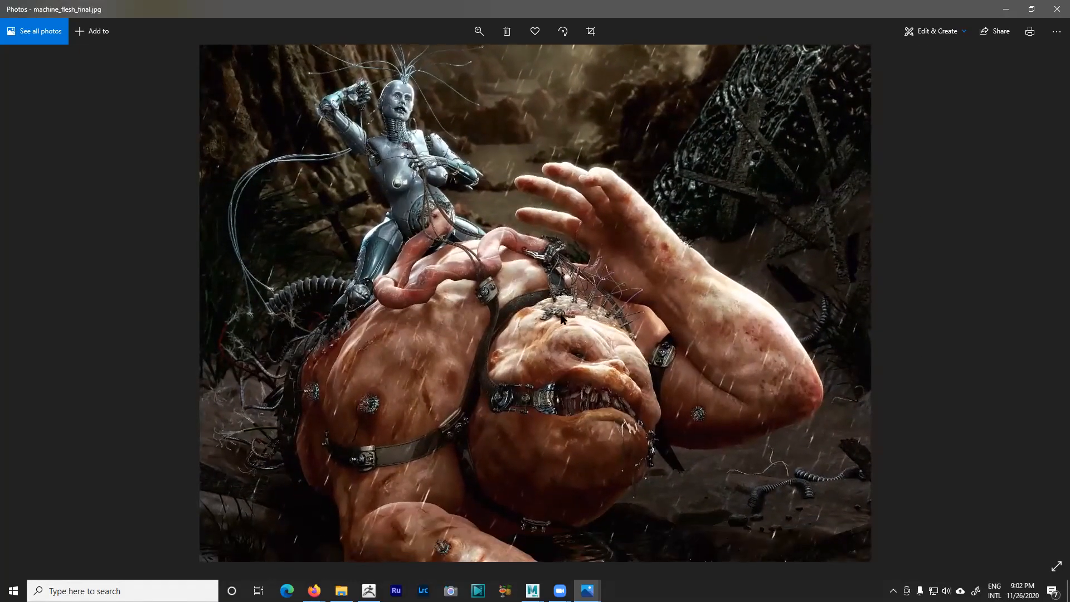
scroll(563, 316, "down", 1, "ctrl")
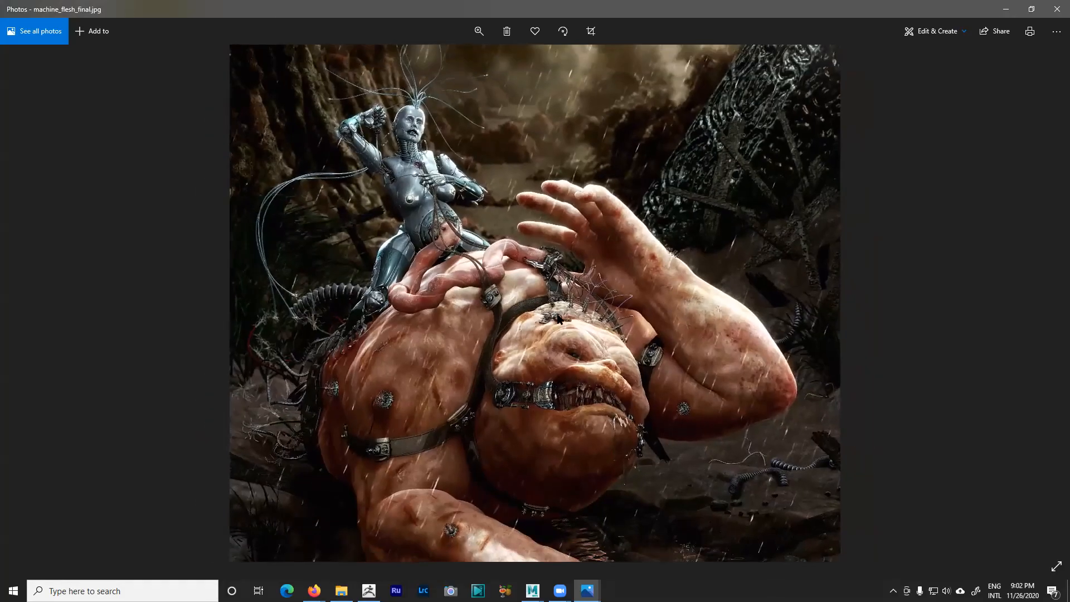
scroll(556, 308, "down", 1, "ctrl")
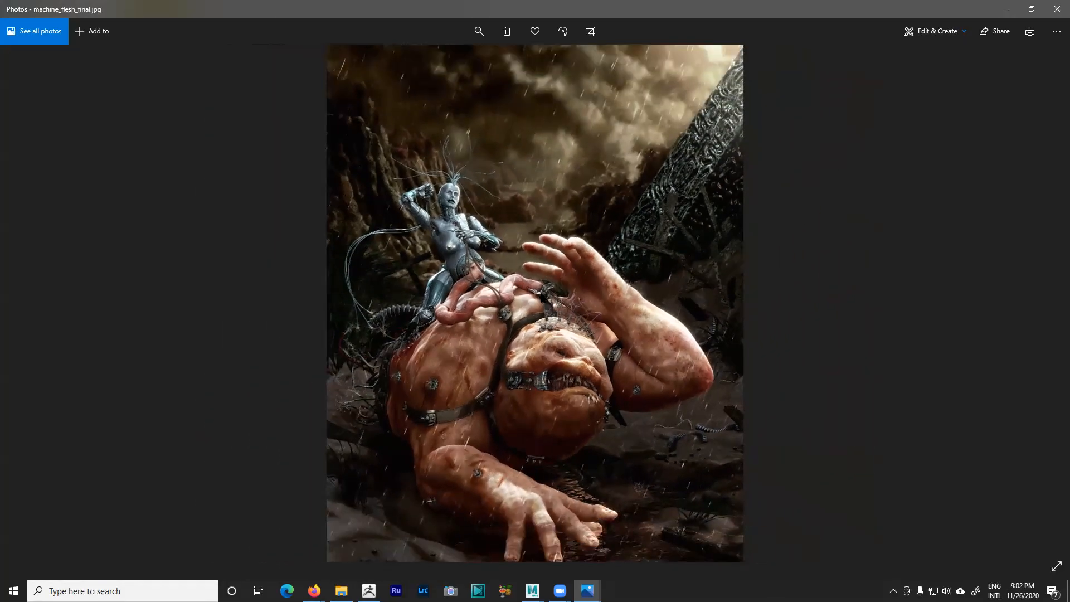
scroll(540, 320, "up", 1, "ctrl")
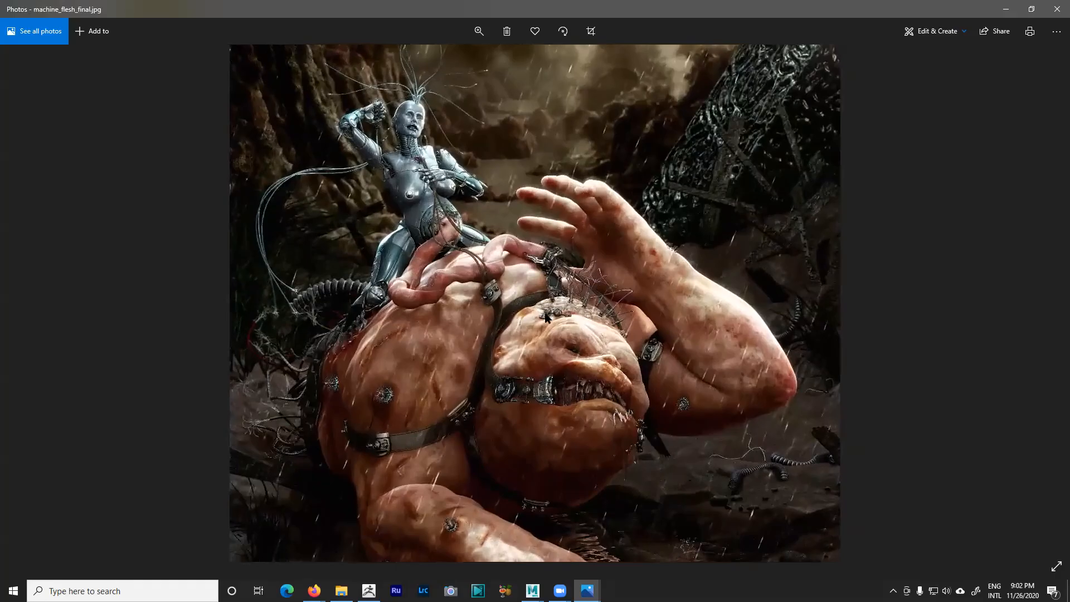
scroll(548, 310, "up", 1, "ctrl")
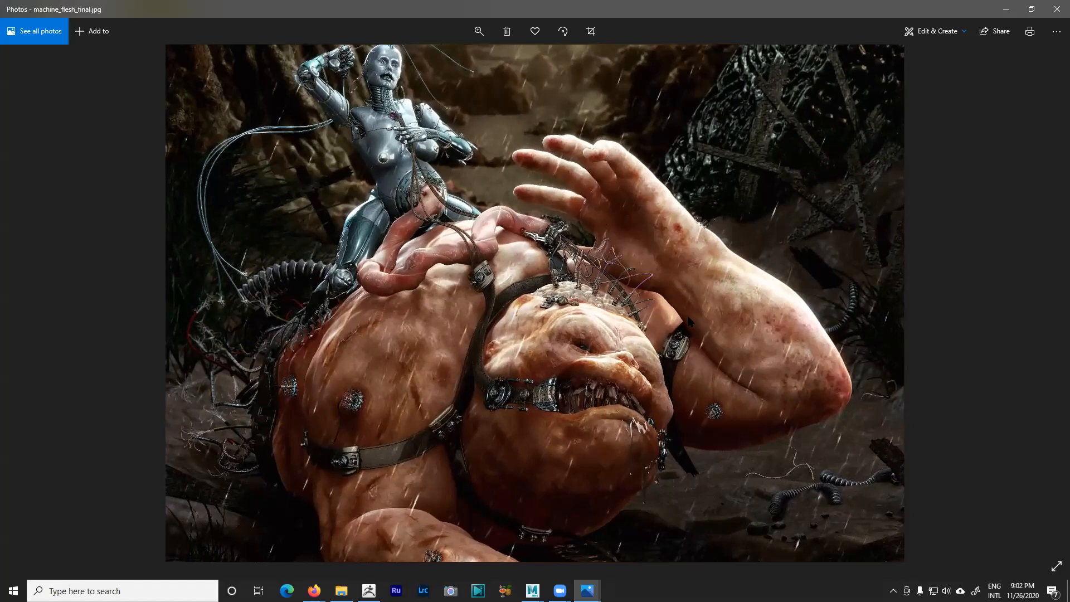
scroll(666, 333, "down", 2, "ctrl")
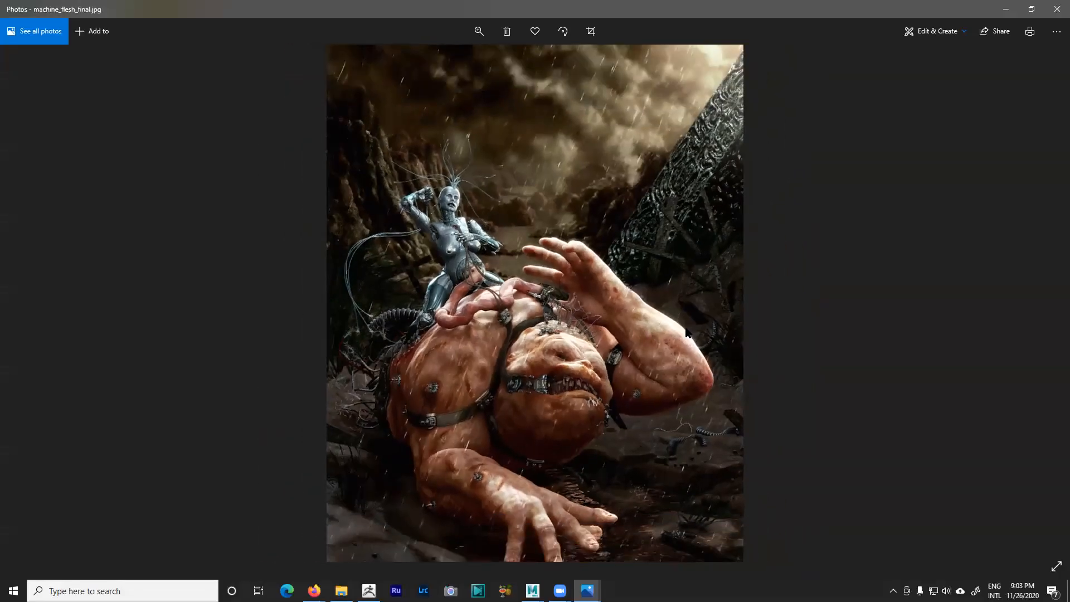
left_click(1006, 9)
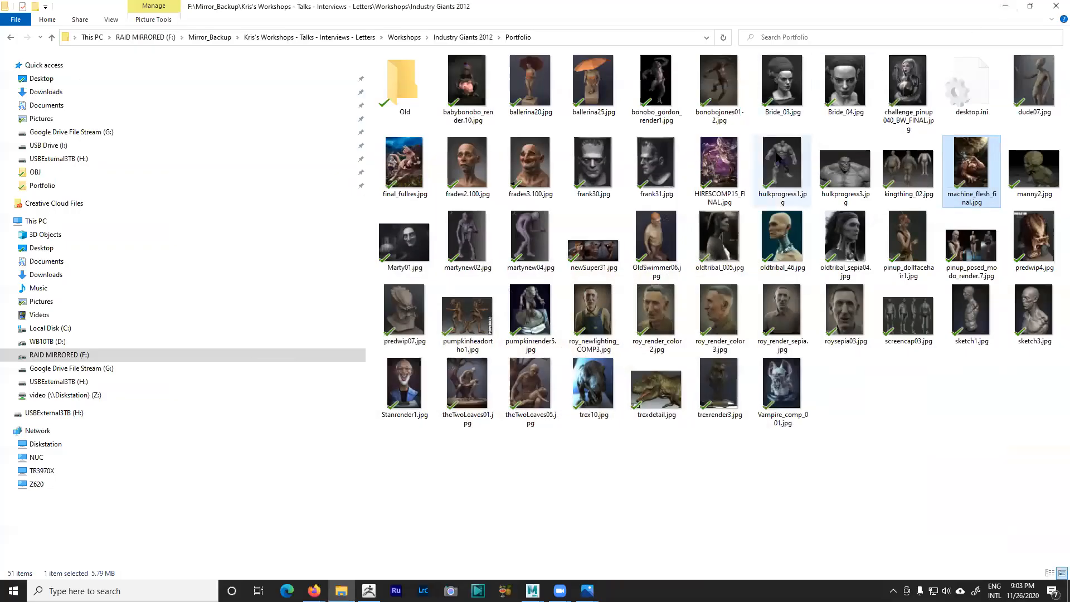
left_click(1005, 6)
Step: Carve fine vertical creases at the middle of the lower lip with the Antro_Carve05 brush, undoing and redoing one stroke
mouse_move(763, 480)
left_mouse_down()
mouse_move(839, 456)
mouse_move(779, 451)
mouse_move(786, 458)
left_mouse_up()
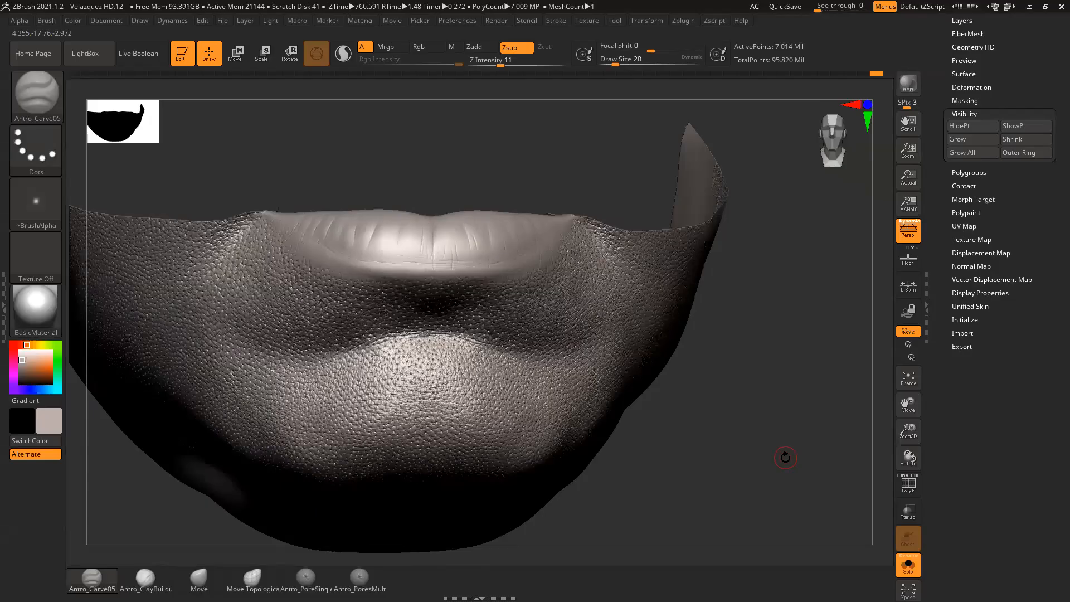
mouse_move(757, 407)
left_mouse_down("shift")
mouse_move(797, 421)
mouse_move(780, 446)
left_mouse_up("shift")
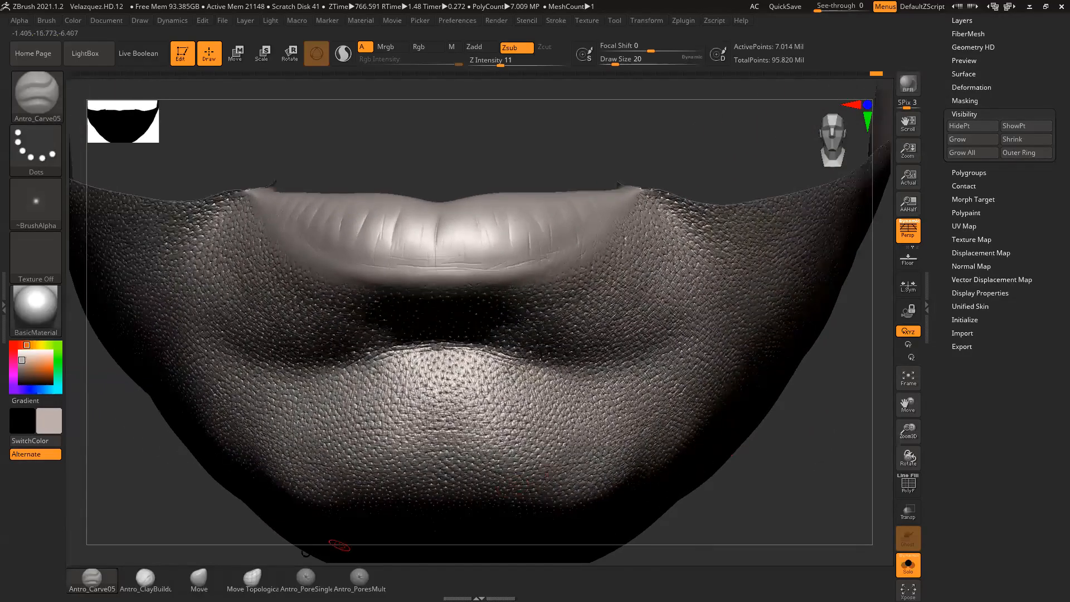
mouse_move(561, 139)
left_mouse_down()
mouse_move(573, 145)
mouse_move(563, 164)
mouse_move(546, 140)
mouse_move(516, 167)
left_mouse_up()
key("space")
left_click_drag(461, 225, 457, 225)
key("space")
key("space")
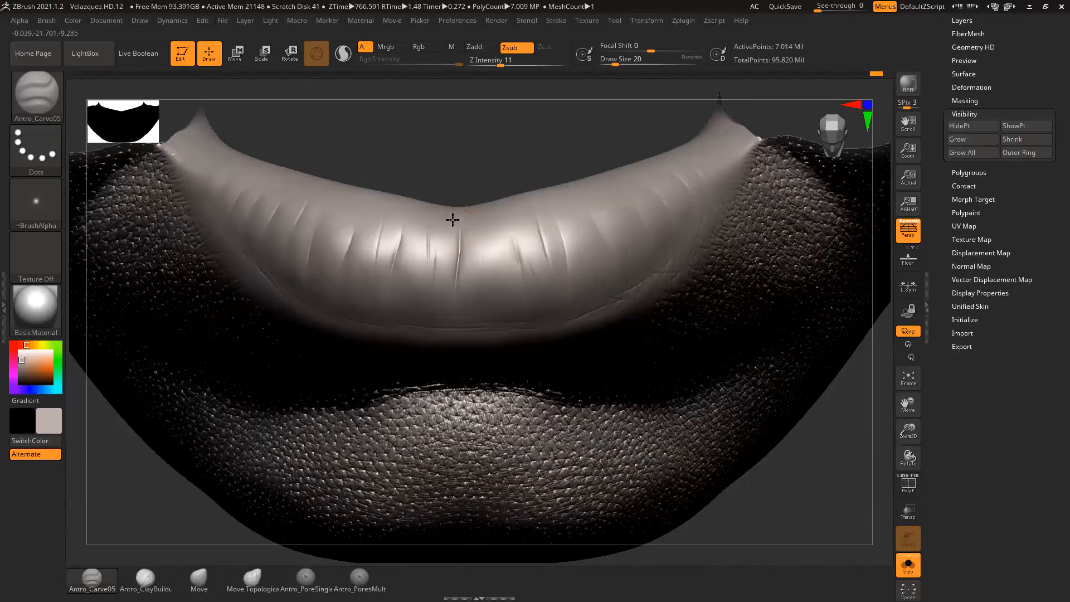
left_click_drag(451, 231, 452, 239)
key("ctrl+z")
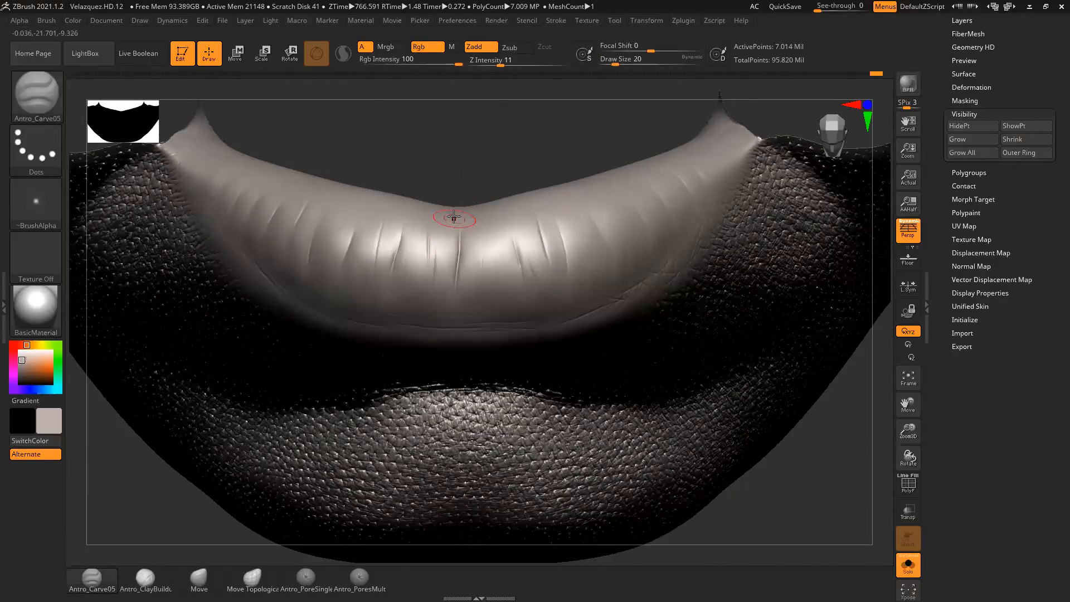
left_click_drag(451, 243, 447, 272)
mouse_move(488, 158)
left_mouse_down()
mouse_move(492, 138)
mouse_move(445, 196)
left_mouse_up()
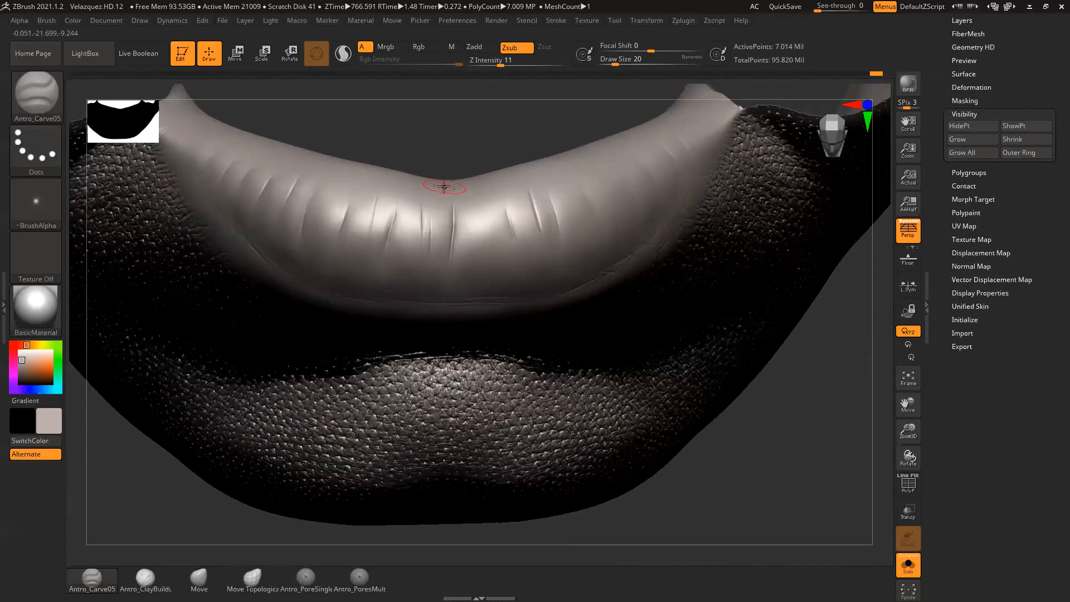
Step: Reduce the carve brush's draw size to 18 and 13, and cut thin creases into the right half of the lower lip
mouse_move(485, 136)
left_mouse_down()
mouse_move(499, 136)
mouse_move(499, 106)
mouse_move(505, 145)
mouse_move(522, 127)
mouse_move(524, 145)
mouse_move(497, 125)
mouse_move(497, 138)
mouse_move(525, 219)
left_mouse_up()
key("shift")
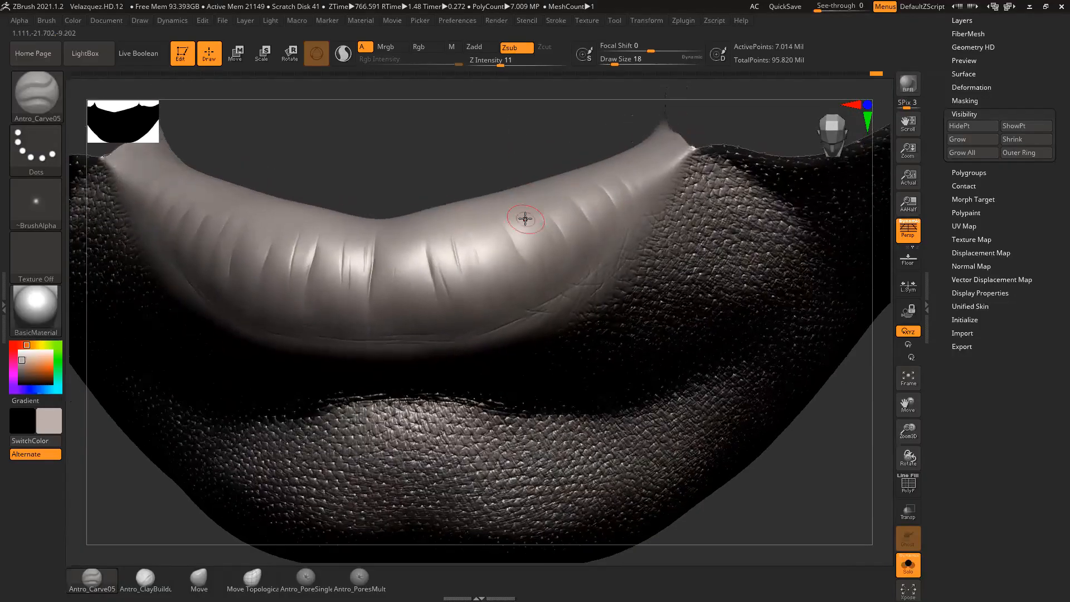
mouse_move(477, 174)
left_mouse_down()
mouse_move(522, 148)
mouse_move(511, 149)
left_mouse_up()
key("space")
left_click_drag(487, 207, 484, 204)
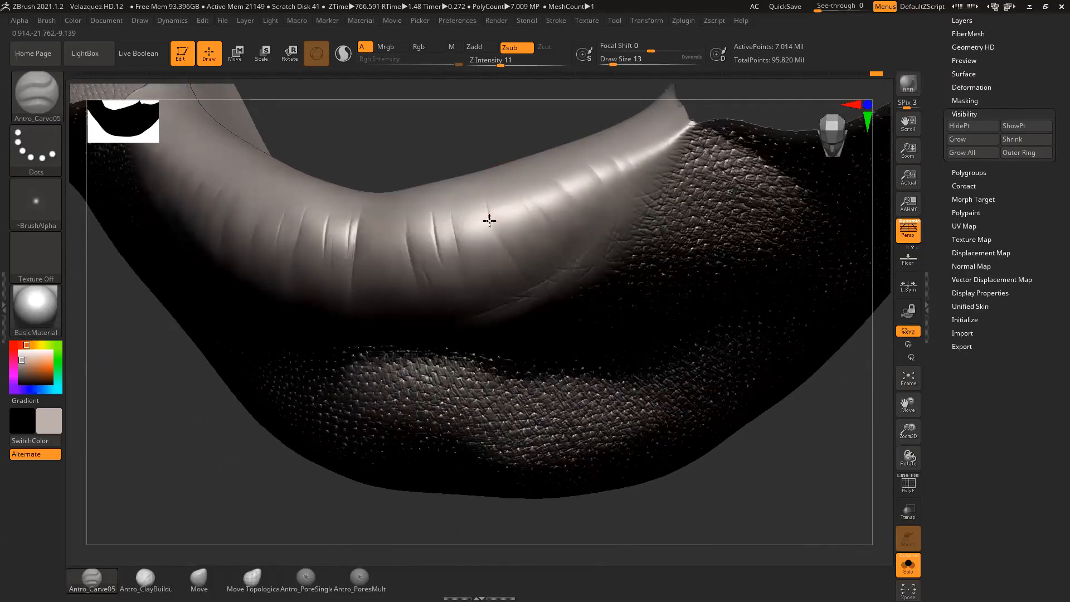
left_click_drag(490, 179, 481, 208)
mouse_move(485, 155)
left_mouse_down()
mouse_move(474, 201)
mouse_move(483, 171)
left_mouse_up()
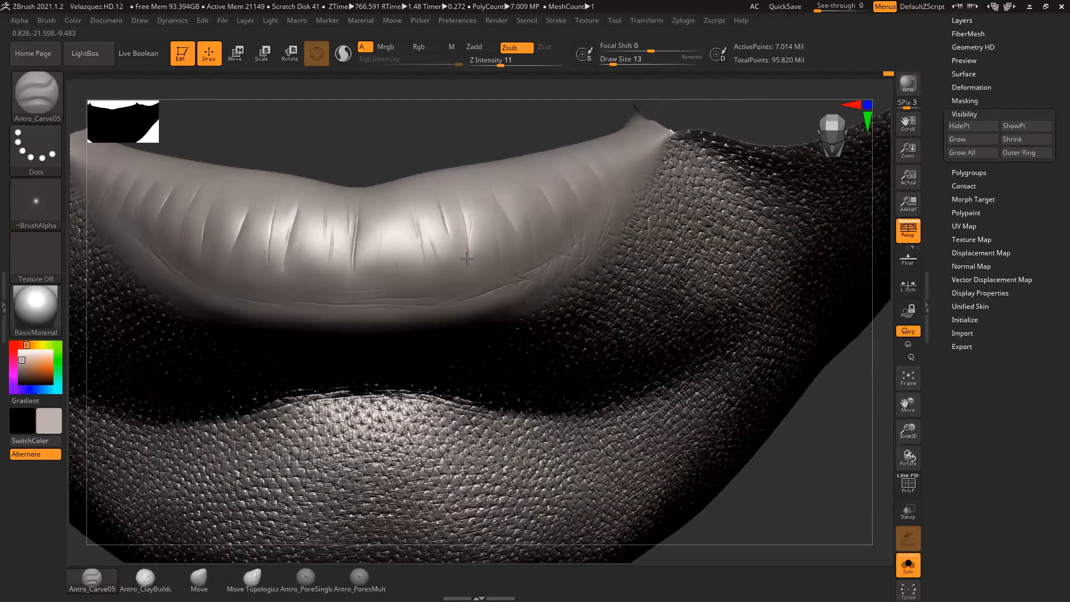
Step: Carve hairline creases across the centre and right half of the lower lip at draw sizes 12 and 13
left_click_drag(486, 135, 493, 106, "alt")
left_click_drag(478, 151, 560, 167)
key("space")
left_click_drag(502, 258, 490, 264)
mouse_move(541, 182)
left_mouse_down("alt")
mouse_move(559, 143)
mouse_move(568, 148)
mouse_move(520, 159)
mouse_move(509, 136)
mouse_move(569, 151)
mouse_move(556, 139)
mouse_move(580, 143)
left_mouse_up("alt")
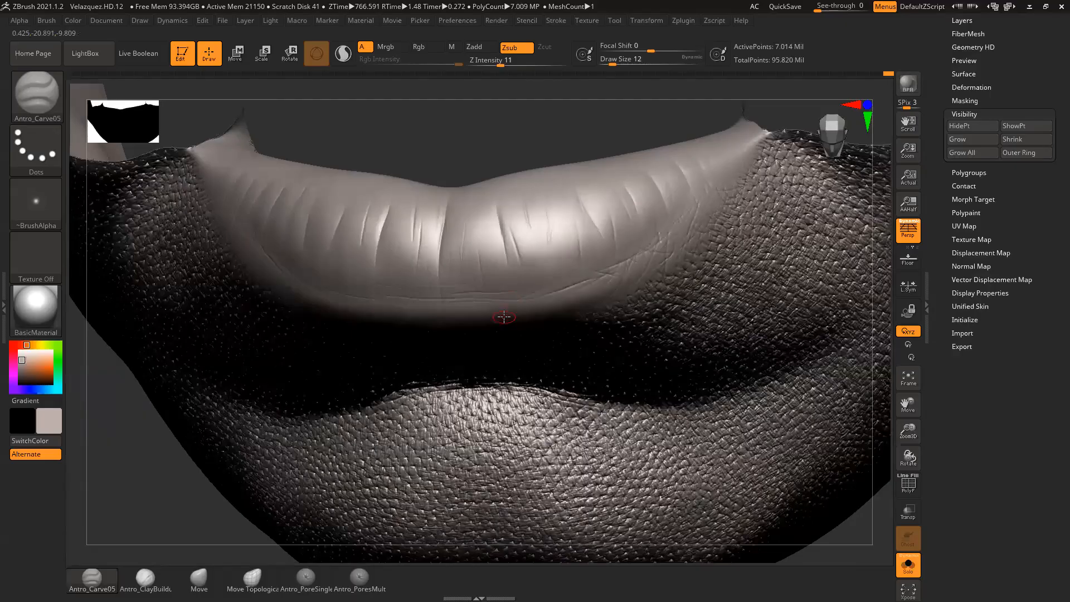
key("space")
left_click_drag(560, 210, 562, 209)
left_click_drag(567, 136, 557, 139)
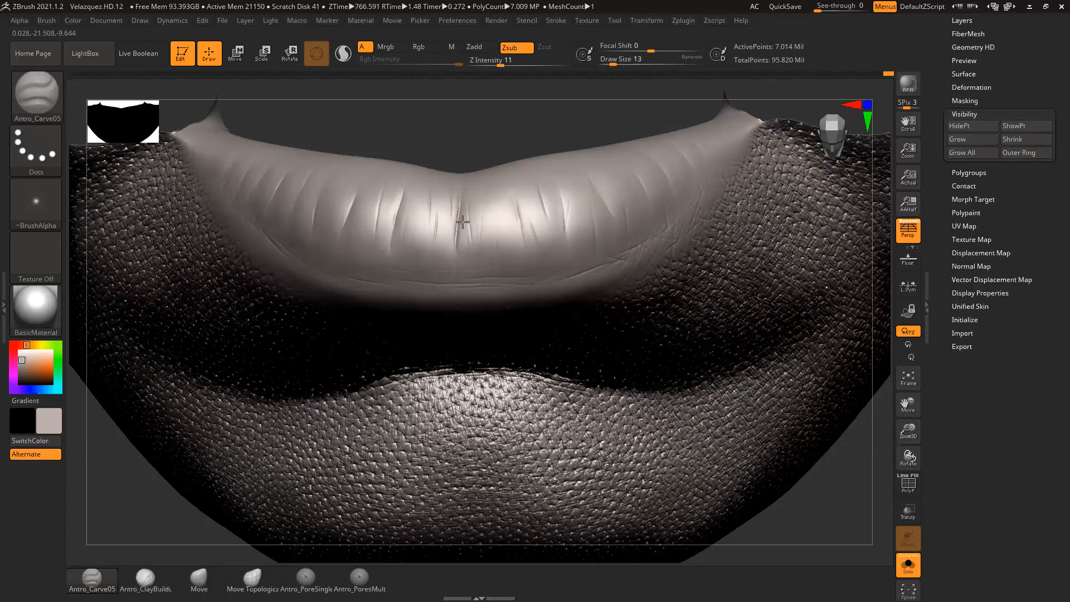
Step: Set the carve brush's draw size to 18 and add creases along the left half of the lower lip
mouse_move(499, 136)
left_mouse_down()
mouse_move(526, 114)
mouse_move(567, 125)
mouse_move(533, 143)
mouse_move(551, 157)
left_mouse_up()
key("space")
left_click_drag(430, 208, 432, 208)
mouse_move(497, 168)
left_mouse_down("alt")
mouse_move(509, 139)
mouse_move(517, 148)
left_mouse_up("alt")
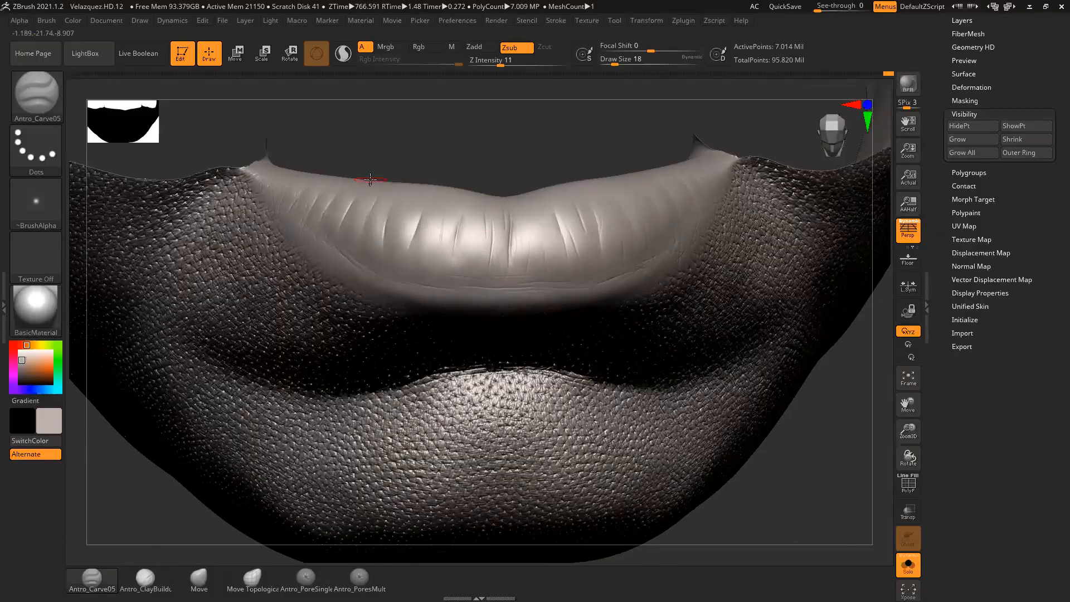
Step: Switch to an Antro_SkinRandom brush and spray fine wrinkles on the left part of the lower lip at draw size 23
left_click(29, 106)
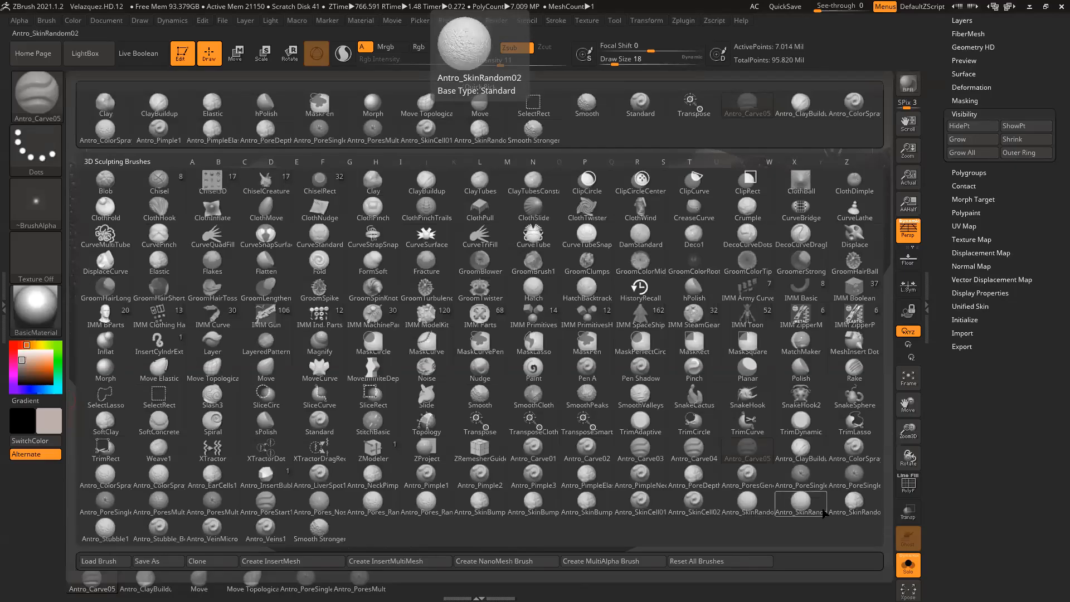
left_click(845, 509)
mouse_move(490, 144)
right_mouse_down("ctrl")
mouse_move(509, 129)
mouse_move(591, 145)
right_mouse_up("ctrl")
right_click_drag(487, 212, 485, 220)
key("space")
left_click(392, 224)
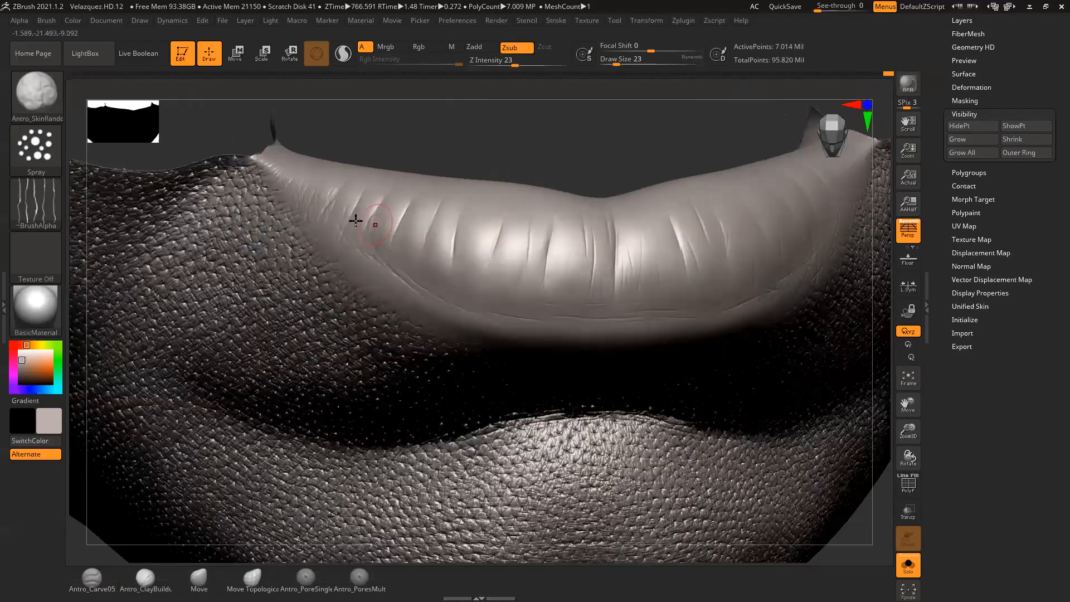
Step: Raise the draw size to 29 and spray random wrinkles around the lower lip's left corner
right_click_drag(318, 196, 313, 187)
left_click_drag(310, 219, 319, 187)
key("space")
left_click(337, 200)
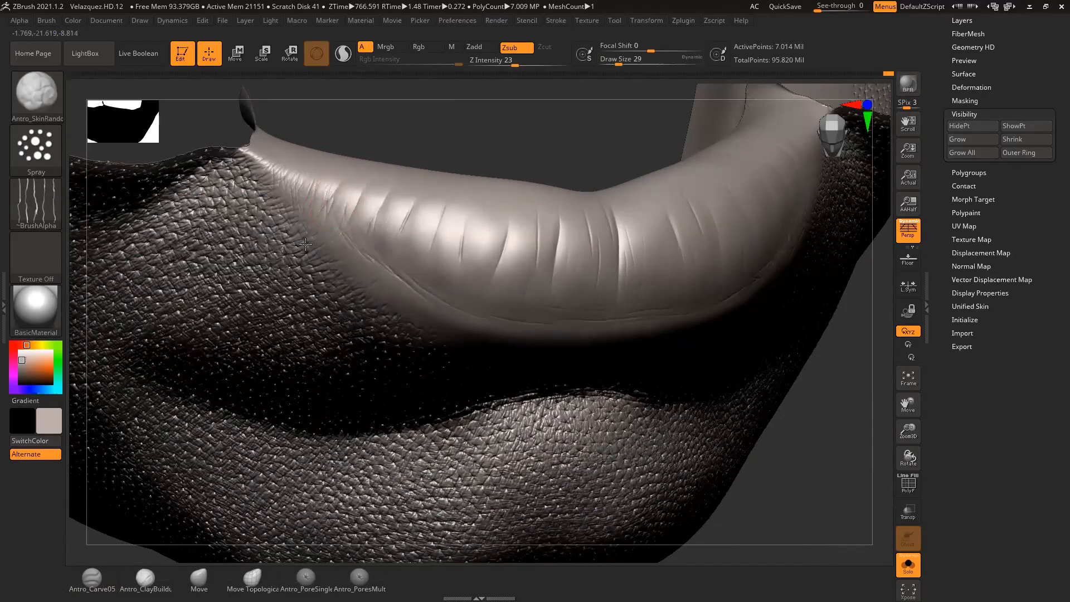
left_click_drag(345, 225, 368, 208)
right_click_drag(420, 192, 394, 246)
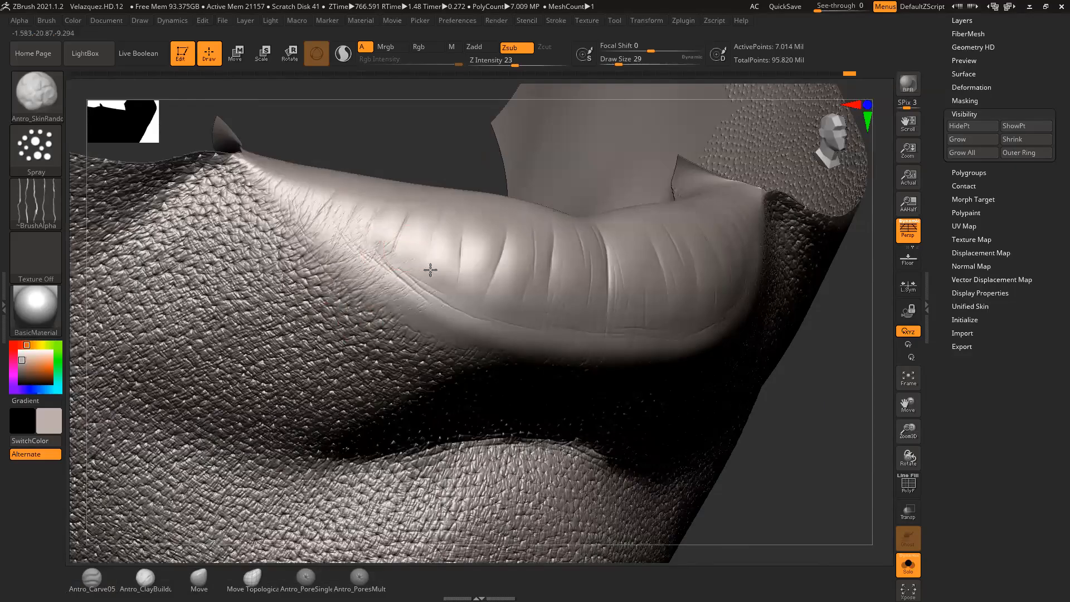
Step: Set the draw size to 23 and soften the sprayed wrinkles along the lip's lower left border with the smoothing brush
right_click_drag(467, 189, 422, 215)
key("space")
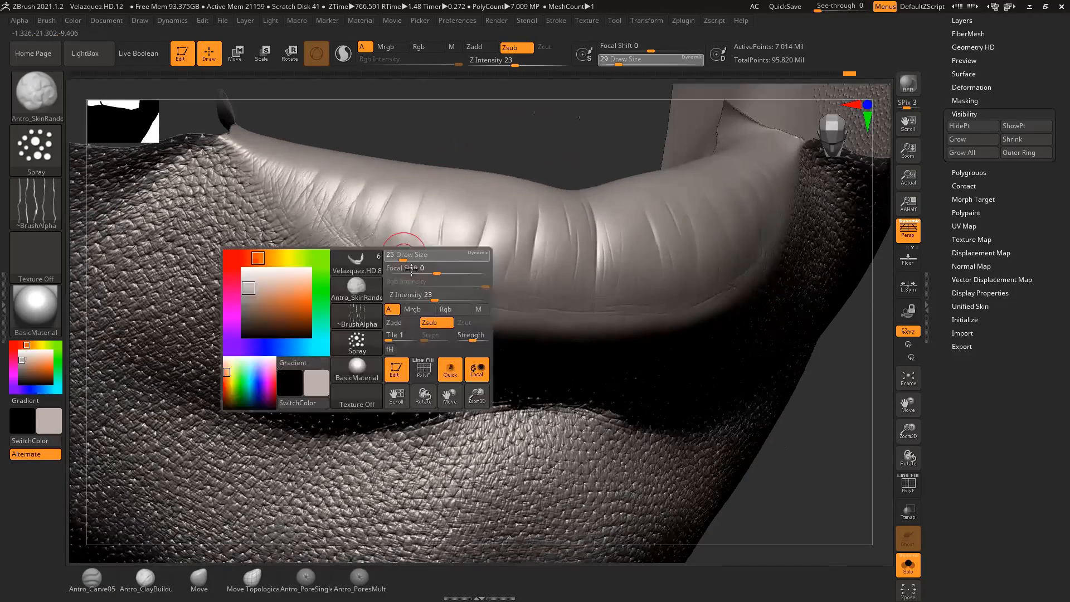
key("shift")
mouse_move(375, 279)
left_mouse_down("shift")
mouse_move(363, 262)
mouse_move(365, 214)
mouse_move(333, 228)
mouse_move(326, 220)
mouse_move(367, 245)
left_mouse_up("shift")
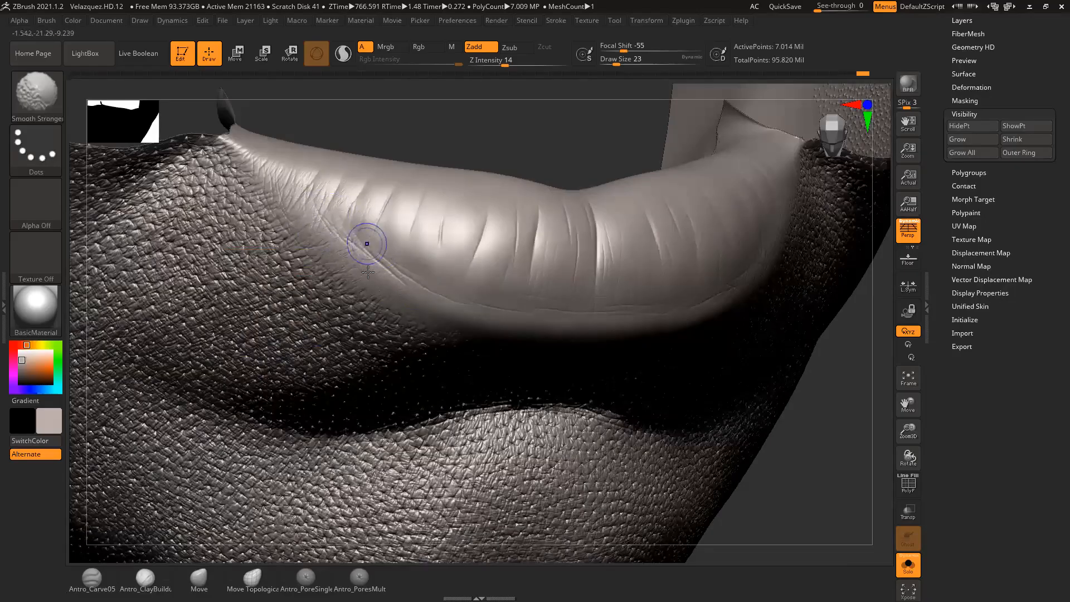
mouse_move(426, 139)
left_mouse_down()
mouse_move(539, 160)
mouse_move(483, 139)
mouse_move(356, 165)
left_mouse_up()
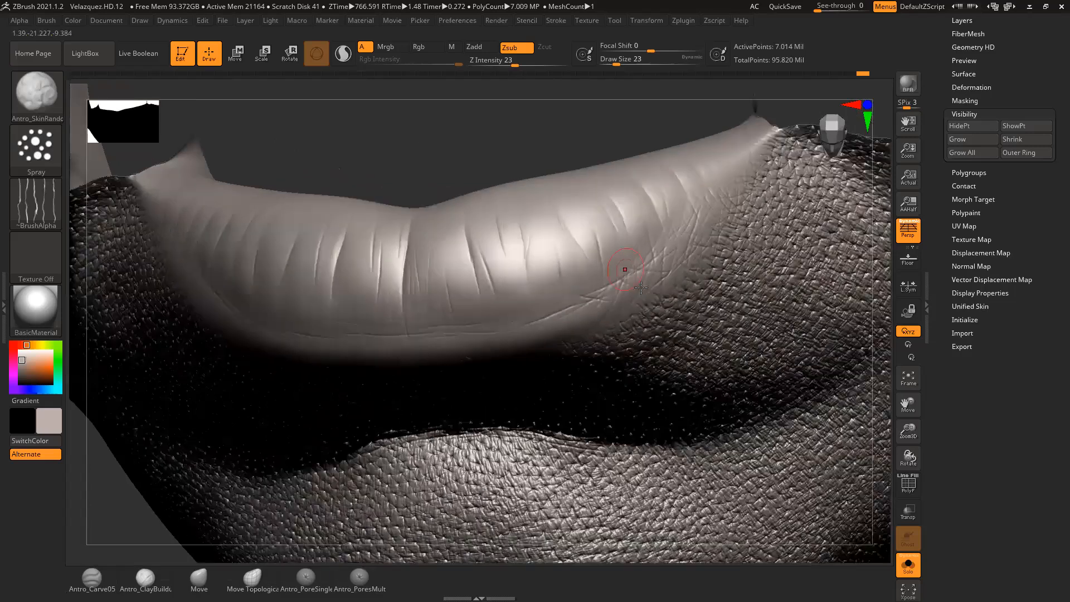
Step: Switch to the Antro_ClayBuildup1 brush, set its draw size to 11, and build up skin between the creases near the lip's right corner
left_click(145, 580)
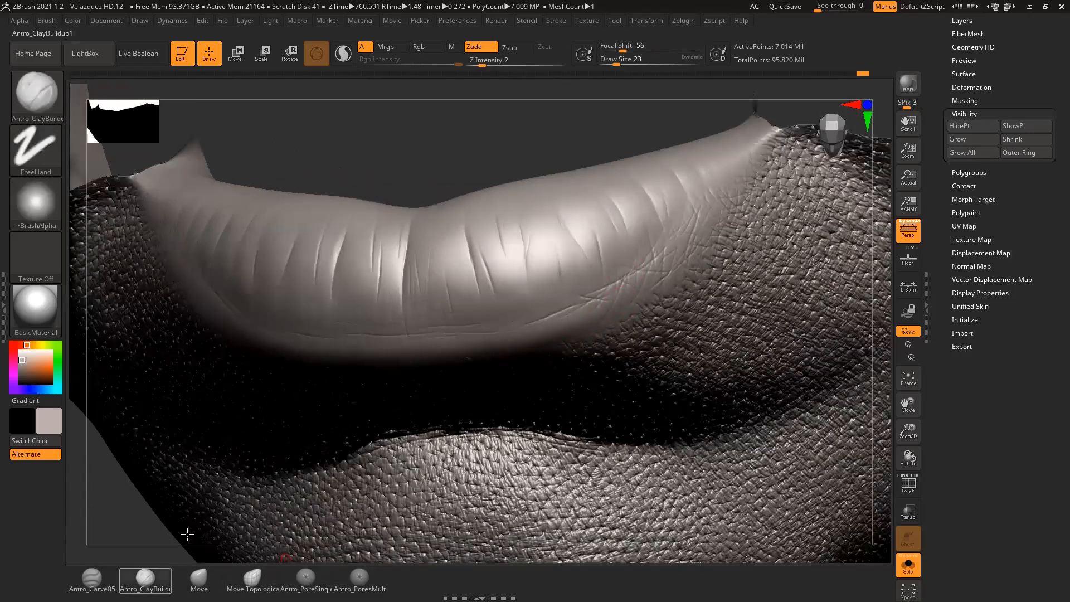
left_click_drag(591, 137, 502, 150, "alt")
key("space")
left_click_drag(592, 265, 589, 265)
left_click_drag(576, 131, 602, 138, "alt")
key("space")
left_click(626, 274)
key("space")
left_click_drag(625, 272, 623, 273)
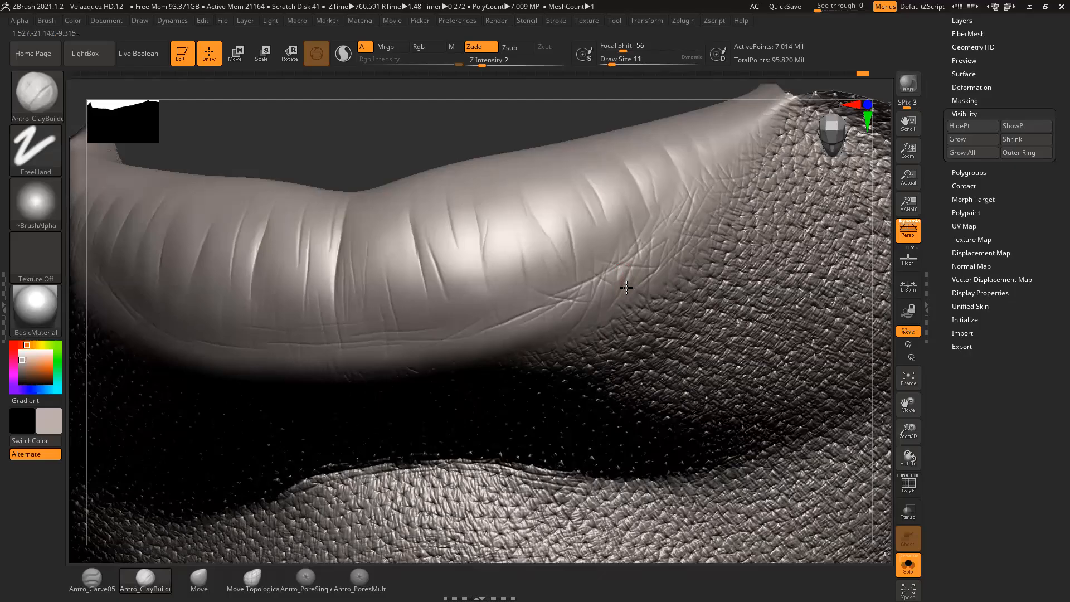
Step: Raise small folds along the lip's lower right border with the clay brush at draw size 12, undoing one stroke
left_click_drag(645, 252, 657, 253)
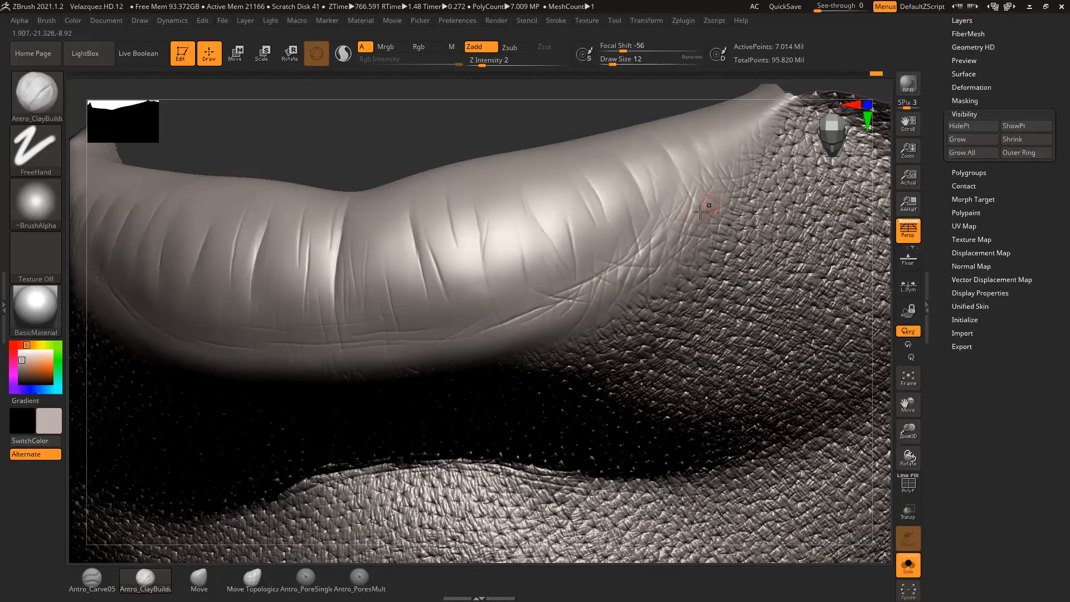
left_click_drag(688, 202, 681, 206)
key("ctrl+z")
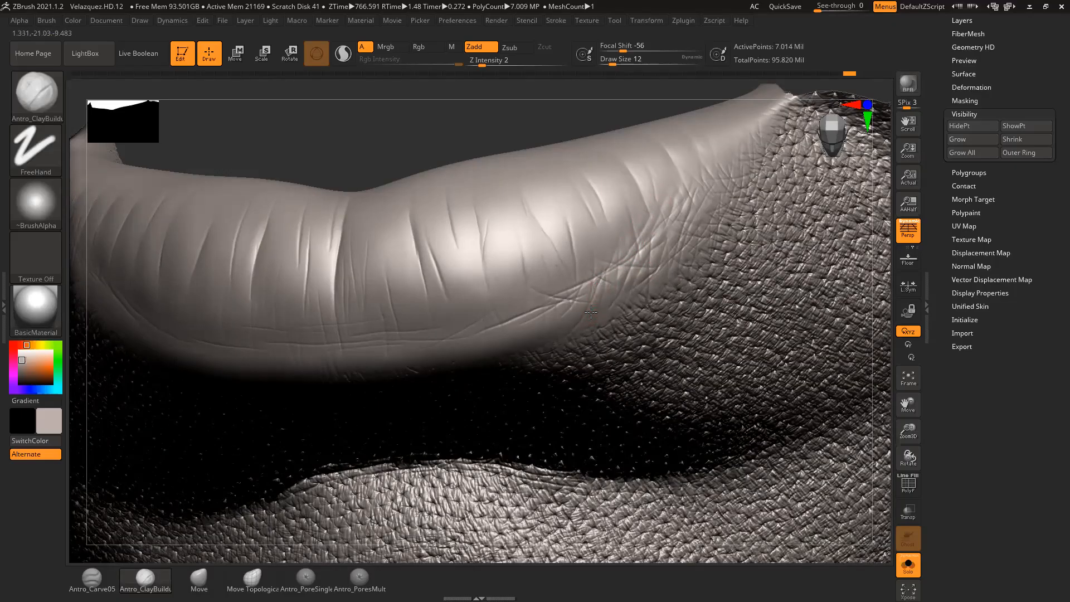
left_click_drag(609, 287, 609, 281)
Step: Select the Magnify brush and set its draw size to 44 for working on the lower lip's right corner
left_click(58, 115)
key("m")
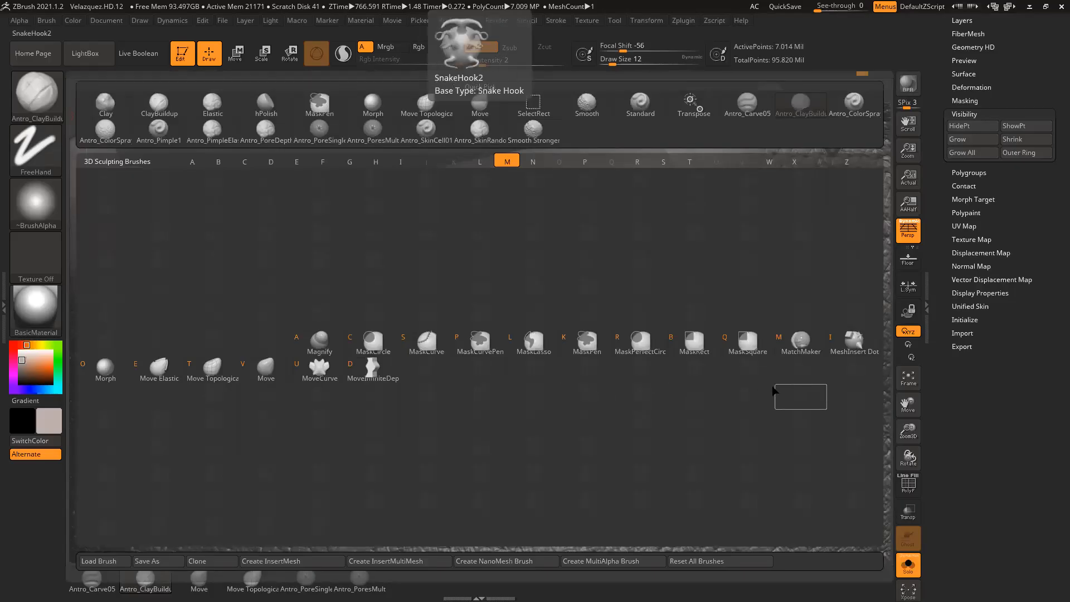
left_click(320, 342)
key("space")
left_click_drag(628, 276, 637, 276)
key("space")
mouse_move(726, 257)
left_mouse_down()
mouse_move(717, 287)
mouse_move(700, 254)
left_mouse_up()
mouse_move(595, 110)
left_mouse_down()
mouse_move(646, 160)
mouse_move(655, 184)
mouse_move(635, 206)
mouse_move(778, 246)
mouse_move(763, 280)
mouse_move(687, 226)
mouse_move(663, 335)
left_mouse_up()
mouse_move(470, 257)
left_mouse_down()
mouse_move(407, 210)
mouse_move(468, 256)
left_mouse_up()
mouse_move(501, 139)
left_mouse_down()
mouse_move(580, 234)
mouse_move(593, 274)
mouse_move(601, 253)
left_mouse_up()
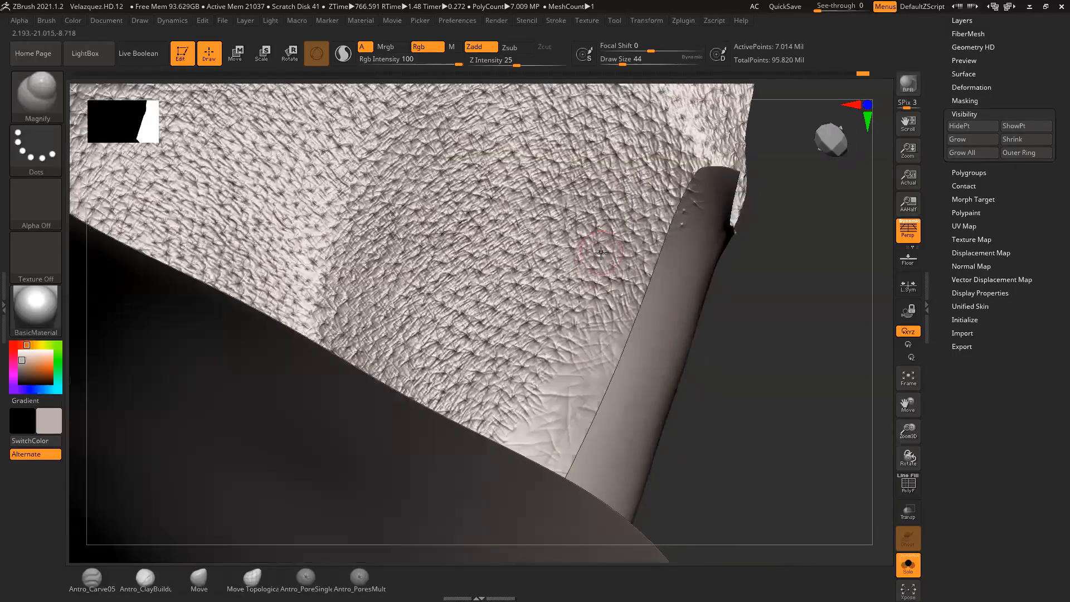
mouse_move(755, 338)
left_mouse_down()
mouse_move(708, 335)
mouse_move(677, 287)
mouse_move(663, 362)
mouse_move(671, 432)
mouse_move(420, 186)
mouse_move(430, 170)
left_mouse_up()
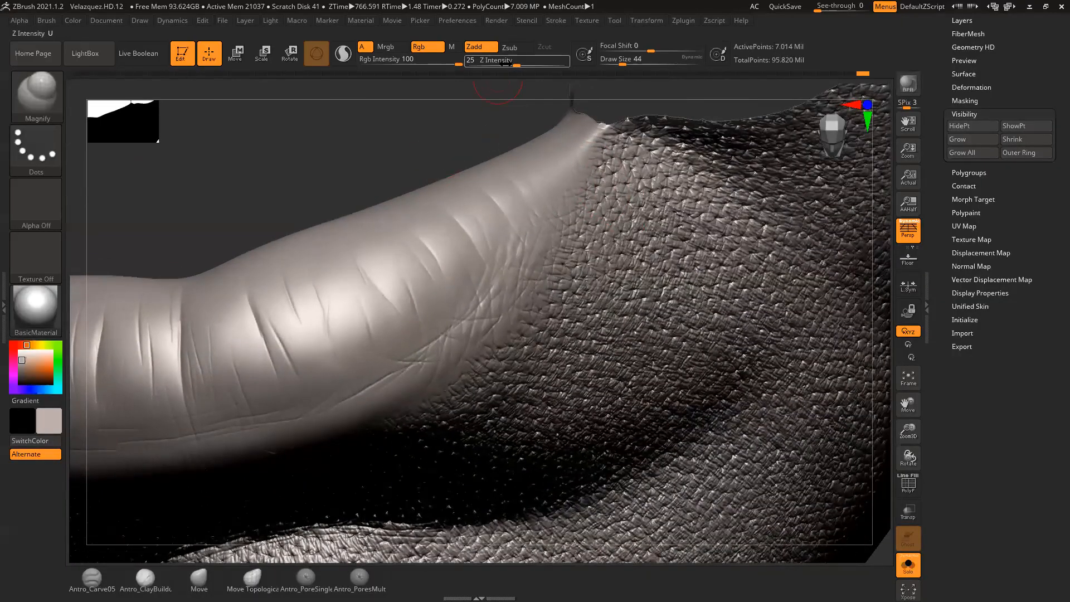
Step: Set Magnify to Z Intensity 3 with Rgb off and draw size 49, and swell the creased skin at the lip's right corner
left_click_drag(506, 62, 484, 65)
left_click(426, 47)
left_click_drag(365, 164, 363, 138)
key("space")
left_click_drag(545, 269, 547, 268)
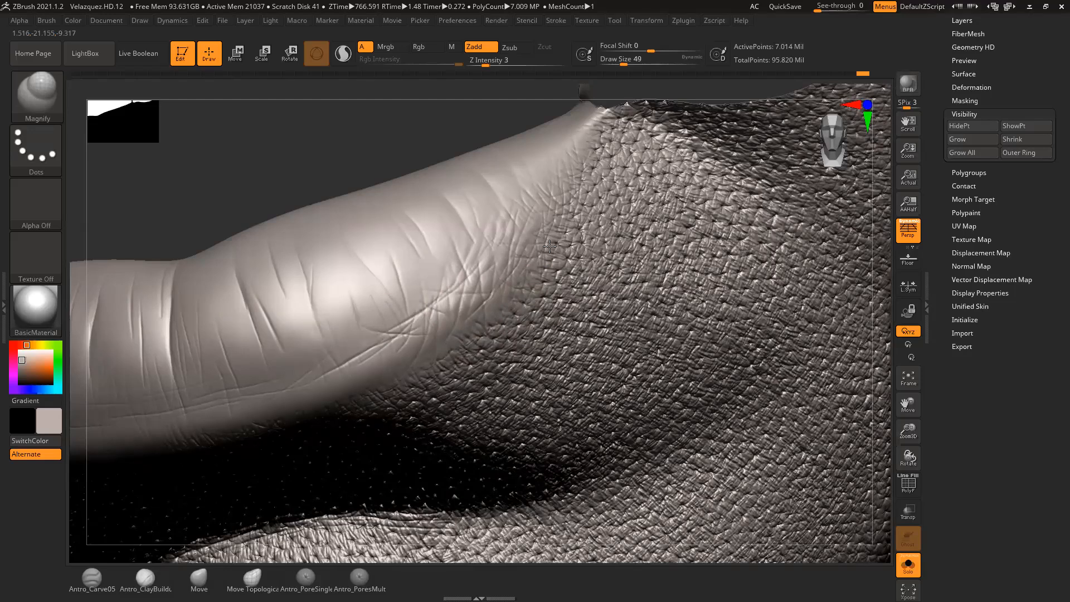
mouse_move(490, 126)
left_mouse_down()
mouse_move(563, 175)
mouse_move(576, 215)
mouse_move(619, 200)
mouse_move(632, 183)
mouse_move(582, 180)
mouse_move(383, 268)
left_mouse_up()
left_click_drag(368, 167, 681, 437, "alt")
mouse_move(734, 461)
left_mouse_down("alt")
mouse_move(766, 454)
mouse_move(735, 472)
left_mouse_up("alt")
left_click_drag(636, 200, 654, 231)
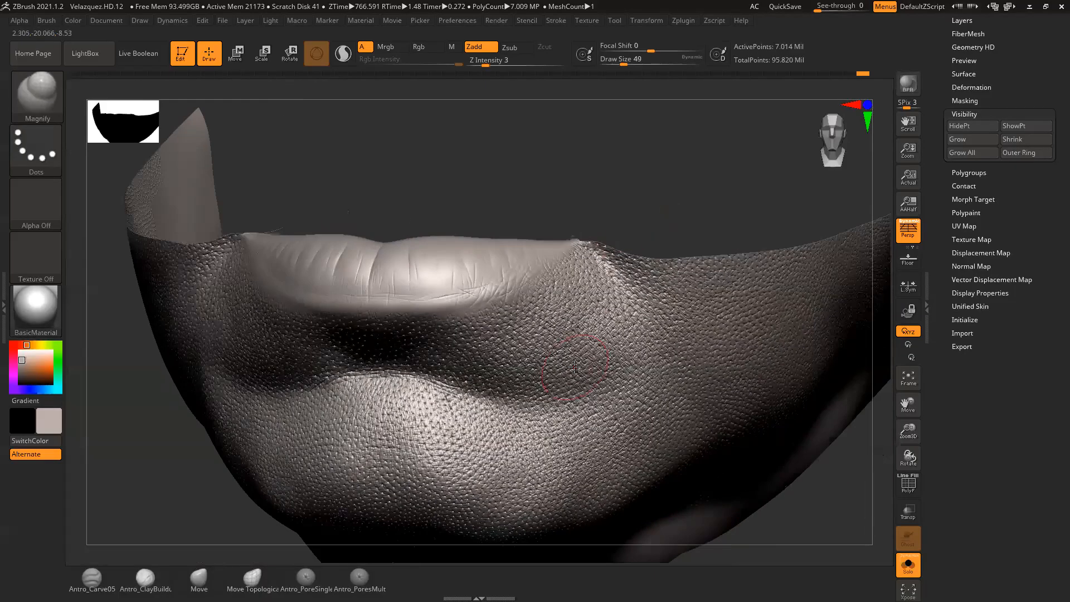
left_click_drag(583, 195, 625, 160, "alt")
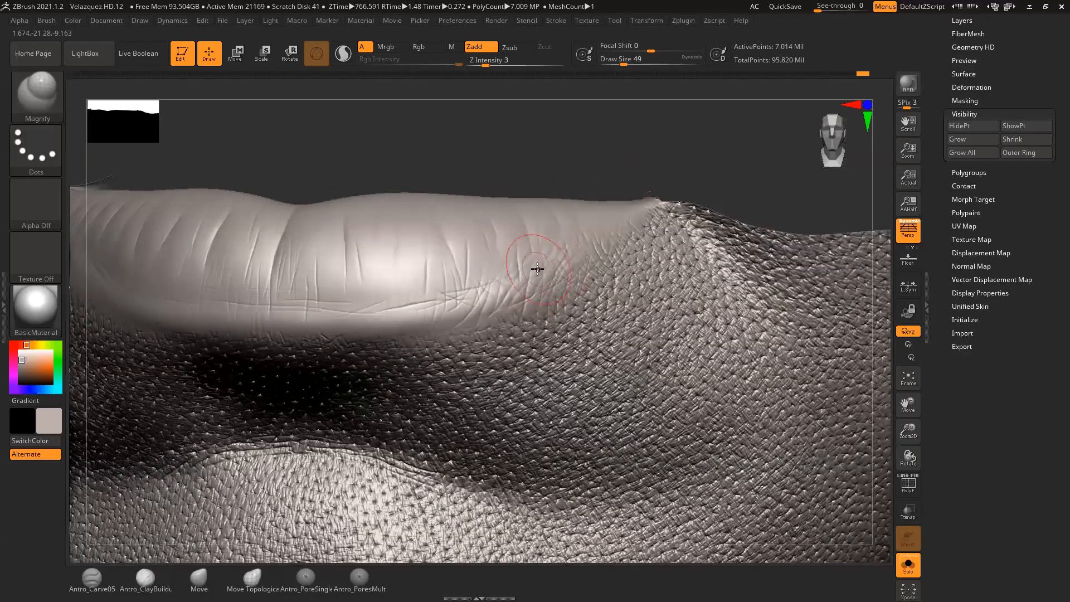
Step: Carve fine creases across the lower lip's right side and centre with Antro_Carve05 at draw size 22, undoing one stroke
left_click(92, 579)
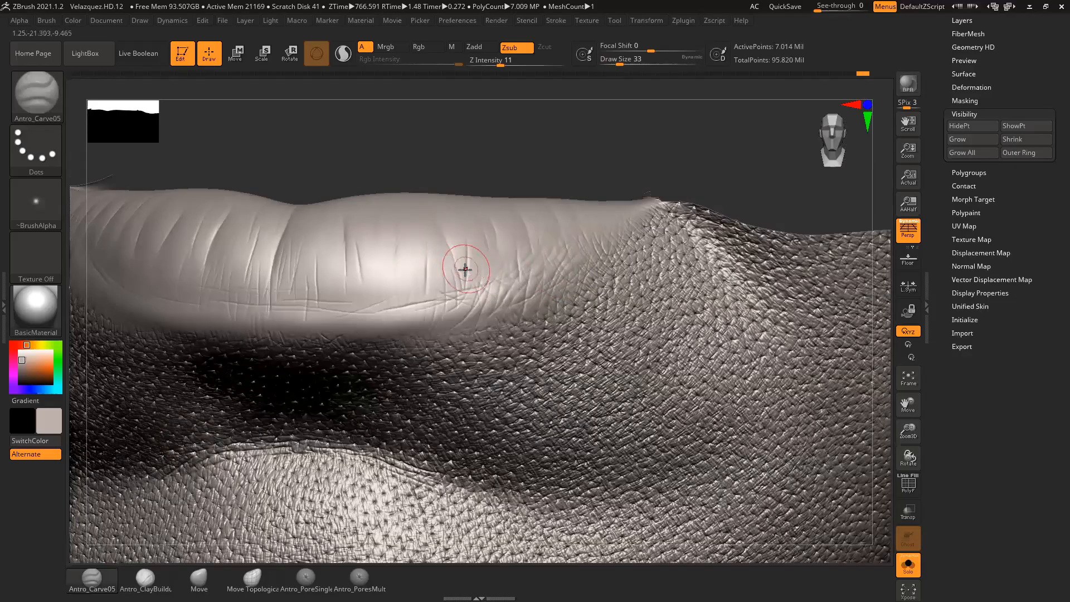
key("bracketleft")
left_click_drag(554, 156, 552, 168)
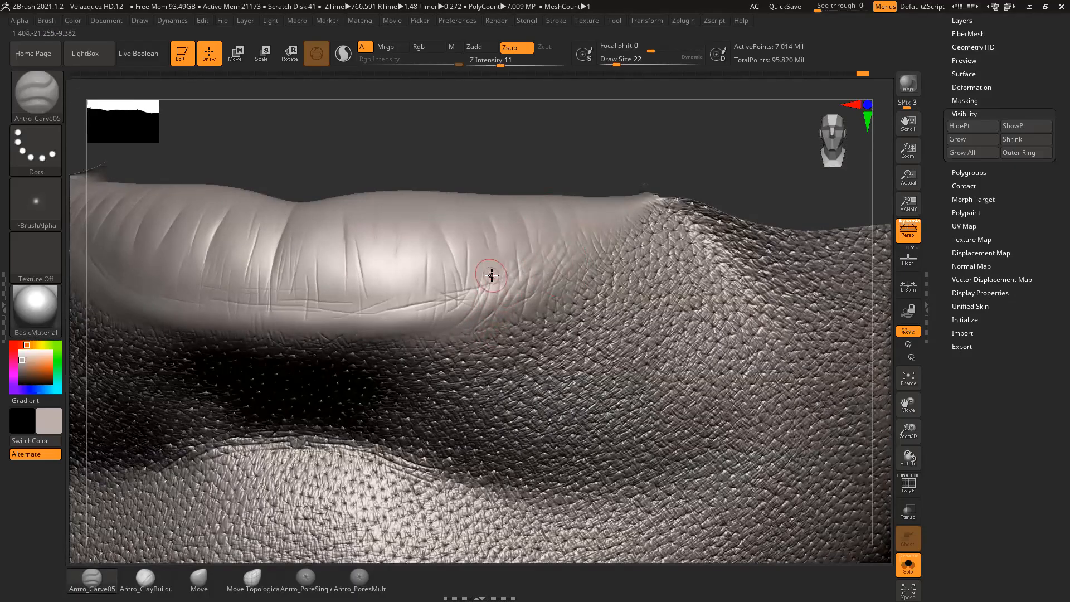
mouse_move(485, 158)
left_mouse_down("alt")
mouse_move(542, 193)
mouse_move(527, 196)
left_mouse_up("alt")
left_click_drag(377, 186, 418, 192)
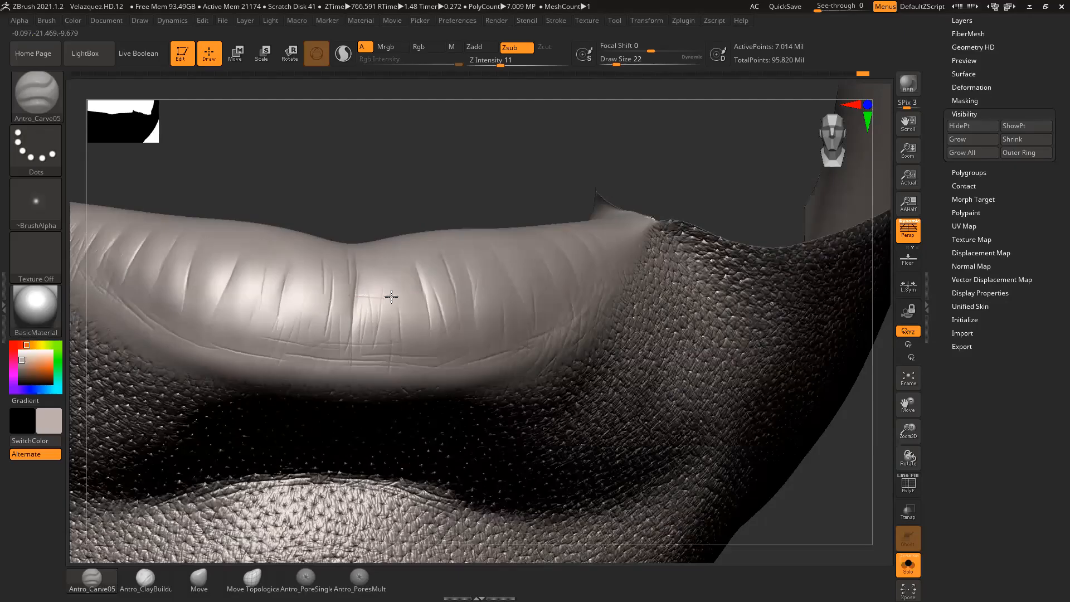
left_click_drag(486, 203, 471, 209)
left_click_drag(306, 285, 430, 285)
key("ctrl+z")
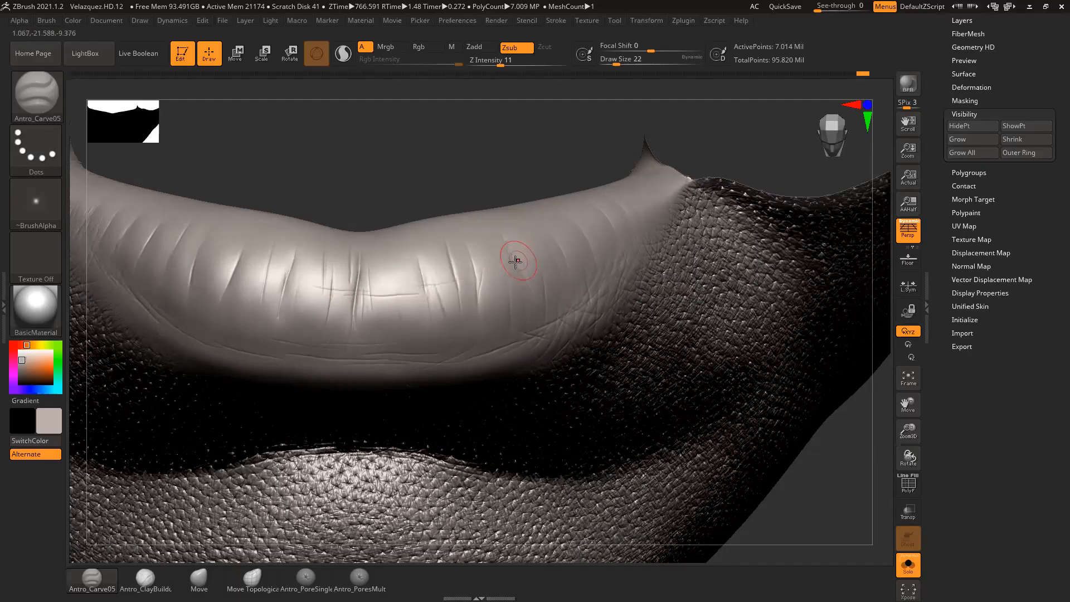
Step: Carve thin creases through the lower lip's middle and along its lower edge with the carve brush
mouse_move(477, 175)
left_mouse_down()
mouse_move(464, 178)
mouse_move(473, 152)
left_mouse_up()
left_click_drag(413, 308, 354, 361)
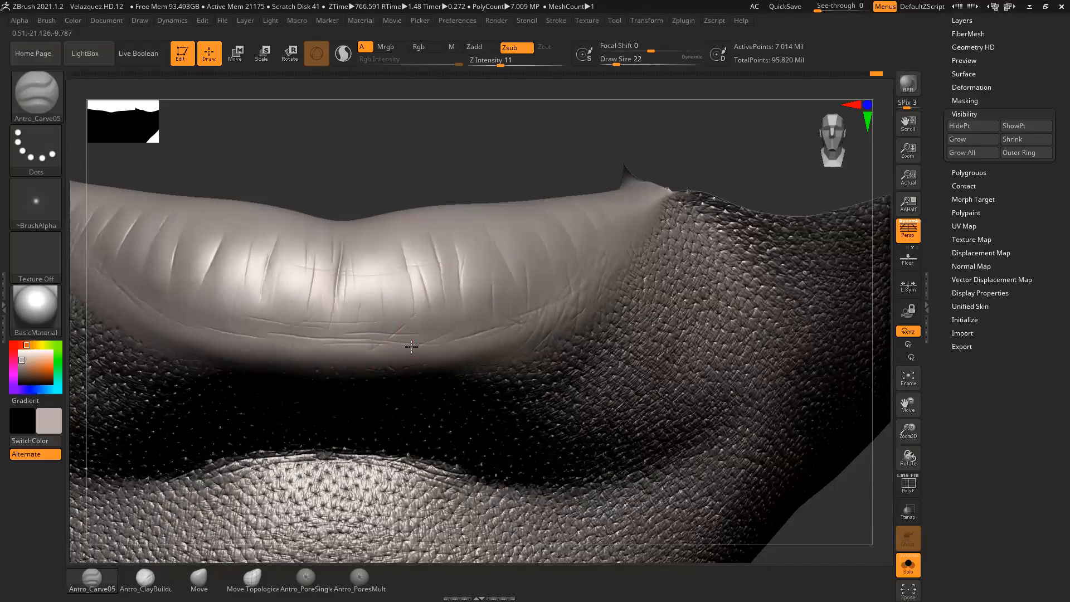
left_click_drag(434, 353, 436, 337)
left_click_drag(444, 206, 543, 185)
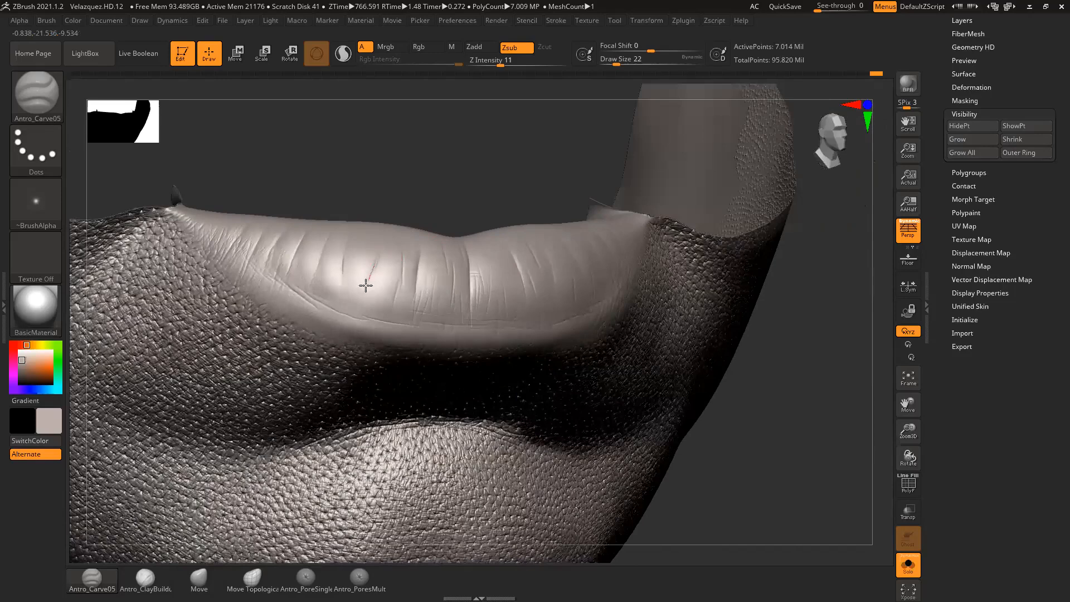
left_click_drag(444, 200, 415, 247)
mouse_move(475, 188)
left_mouse_down()
mouse_move(469, 182)
mouse_move(504, 189)
mouse_move(499, 220)
left_mouse_up()
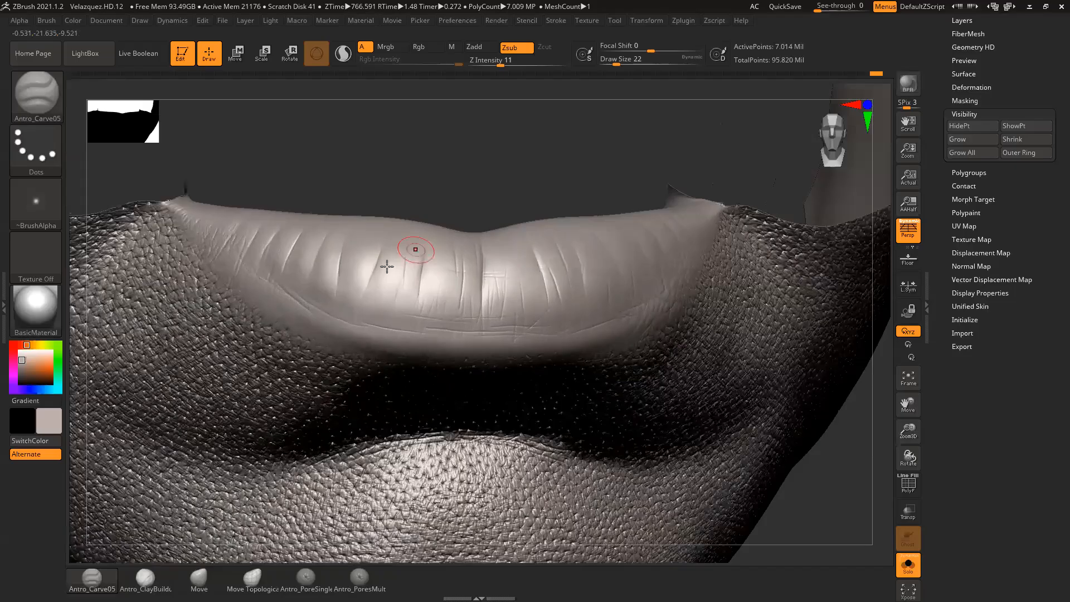
Step: Set the carve brush's draw size to 16 and deepen the vertical creases just left of the lip's centre
left_click_drag(374, 196, 413, 216)
key("space")
left_click_drag(339, 261, 336, 261)
left_click_drag(385, 201, 398, 182)
left_click_drag(380, 247, 368, 276)
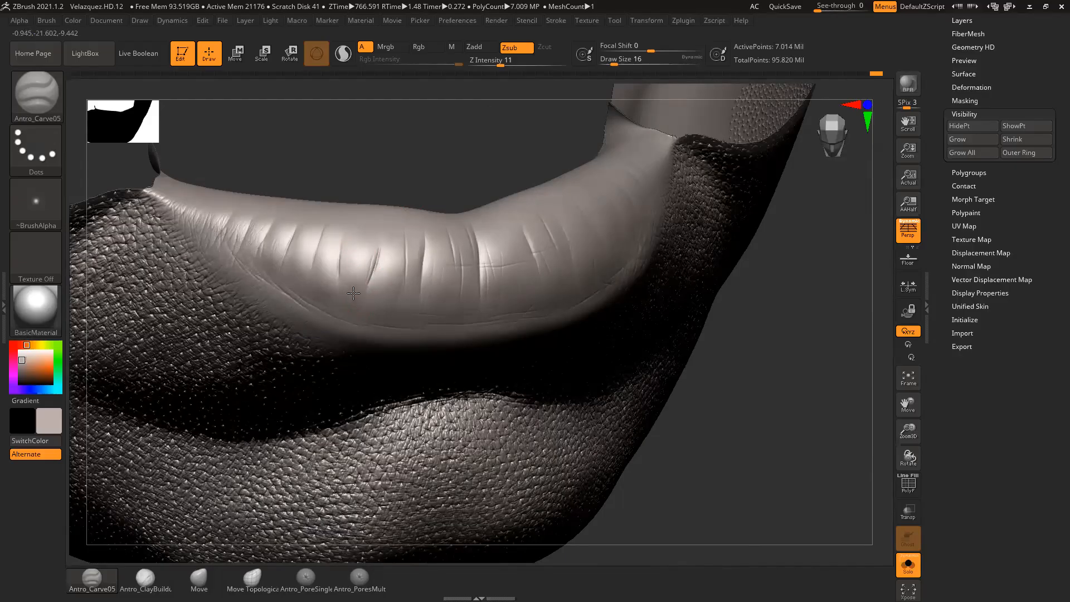
left_click_drag(381, 254, 370, 283)
left_click_drag(418, 167, 370, 275)
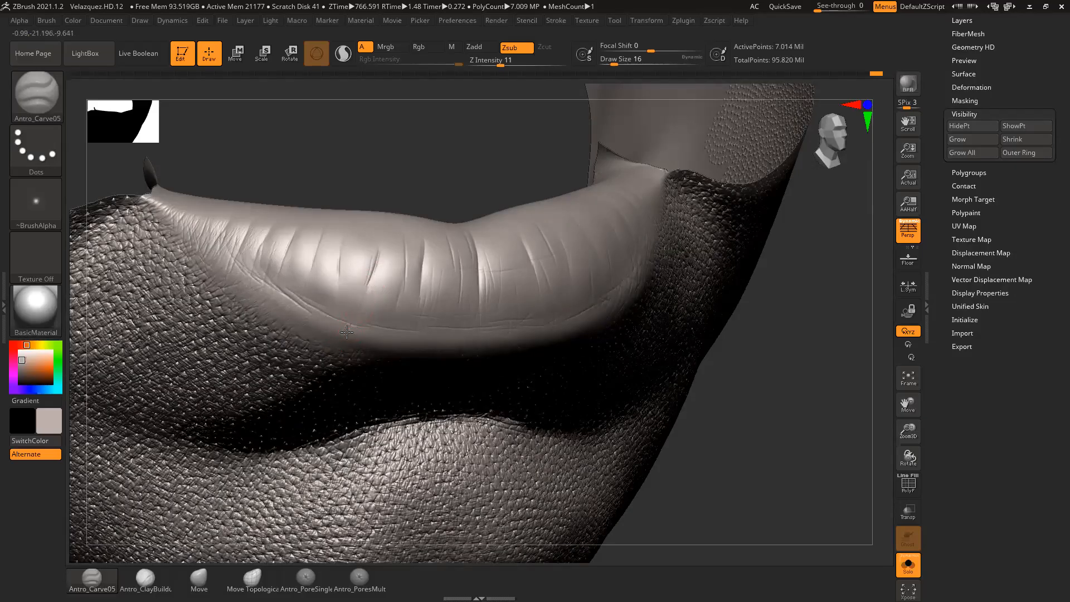
Step: Carve short diagonal creases across the lip's lower left border, crossing the long contour wrinkle
left_click_drag(412, 202, 340, 318)
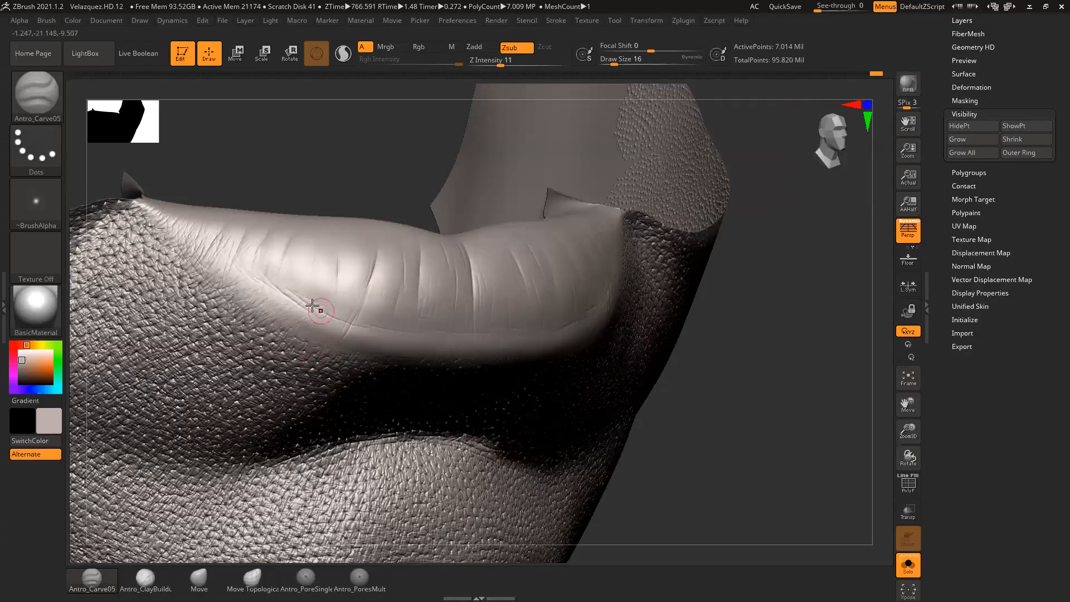
left_click_drag(320, 335, 316, 331)
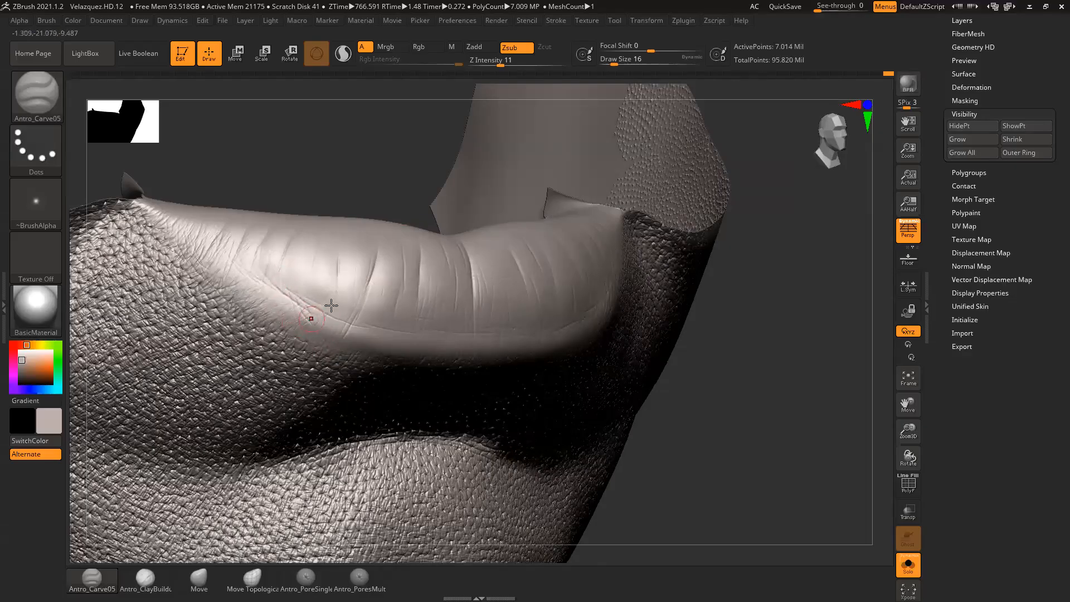
left_click_drag(375, 203, 410, 193)
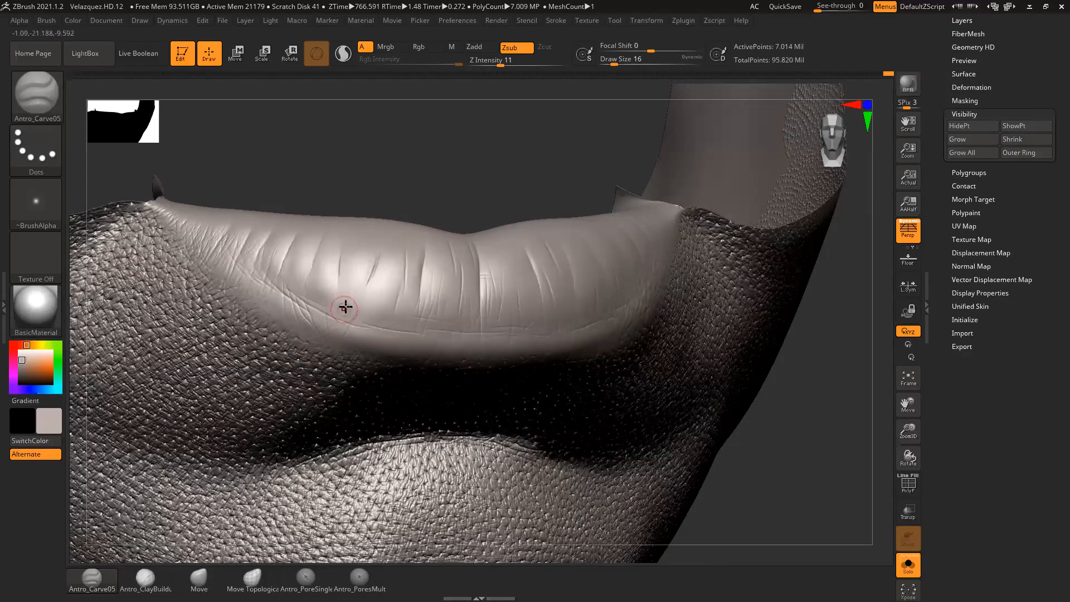
mouse_move(368, 207)
left_mouse_down()
mouse_move(387, 210)
mouse_move(335, 286)
left_mouse_up()
key("shift")
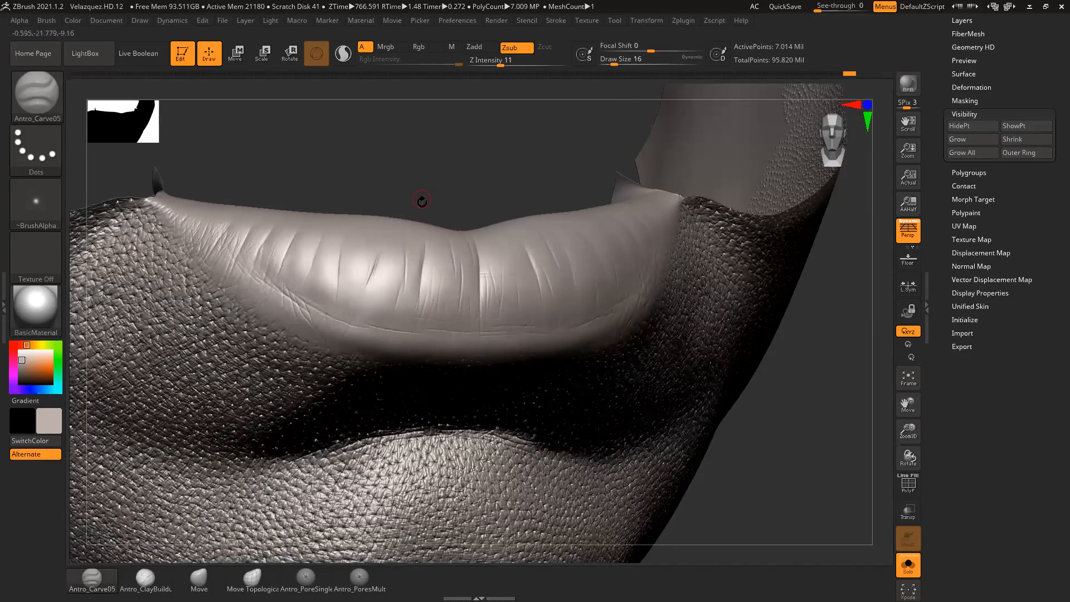
left_click_drag(422, 201, 335, 291)
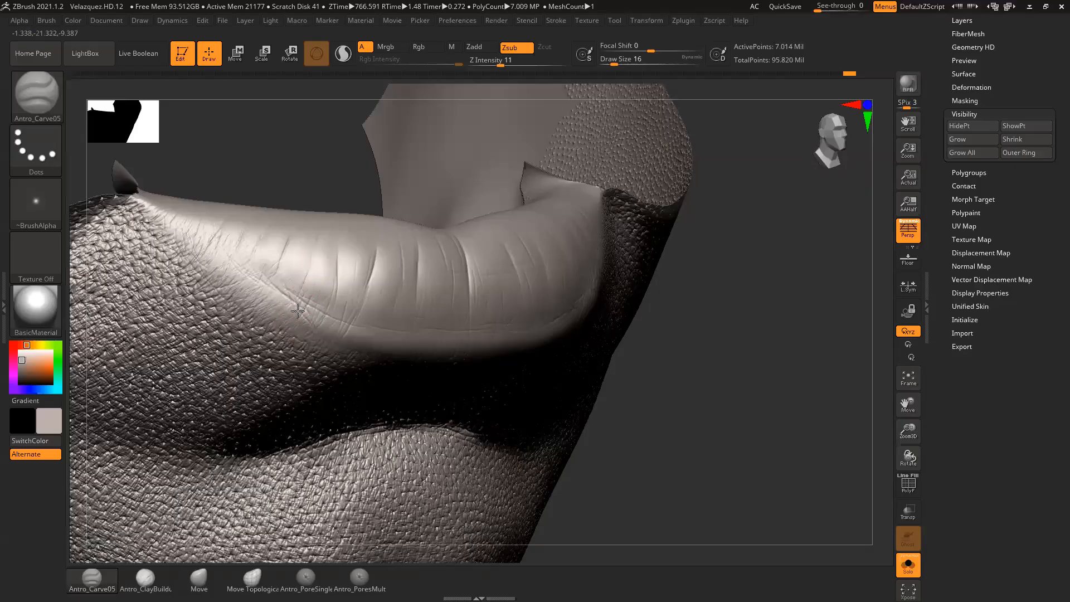
Step: Refine the vertical creases on the left half of the lower lip with further carve strokes
mouse_move(345, 190)
left_mouse_down()
mouse_move(375, 162)
mouse_move(446, 206)
mouse_move(426, 184)
mouse_move(401, 182)
mouse_move(387, 262)
left_mouse_up()
left_click_drag(404, 203, 411, 197)
left_click_drag(370, 271, 366, 286)
left_click_drag(426, 198, 390, 248)
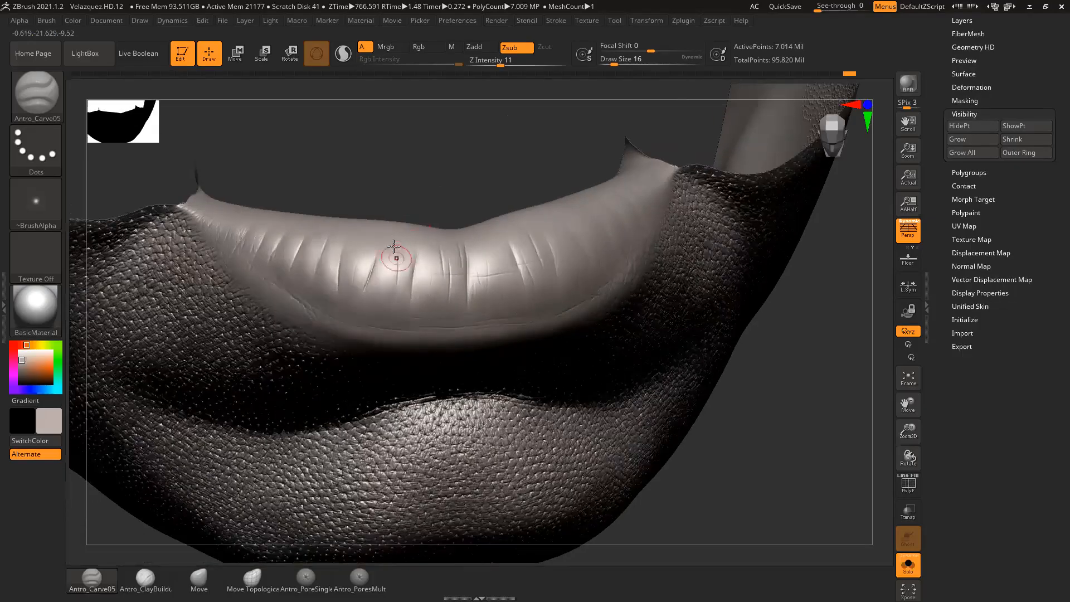
mouse_move(406, 197)
left_mouse_down()
mouse_move(365, 249)
mouse_move(427, 162)
mouse_move(423, 174)
left_mouse_up()
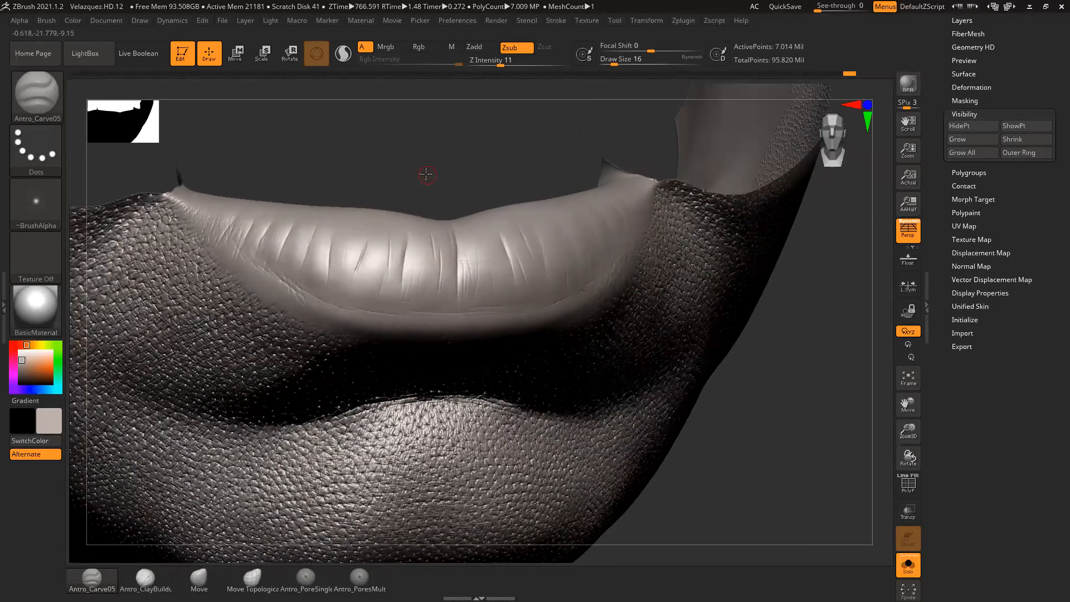
Step: Set the draw size to 11 and carve finer creases toward the lip's left corner
key("shift")
mouse_move(365, 192)
left_mouse_down()
mouse_move(326, 215)
mouse_move(289, 261)
left_mouse_up()
key("space")
mouse_move(379, 186)
left_mouse_down()
mouse_move(397, 179)
mouse_move(304, 249)
left_mouse_up()
key("shift")
left_click_drag(349, 182, 271, 242)
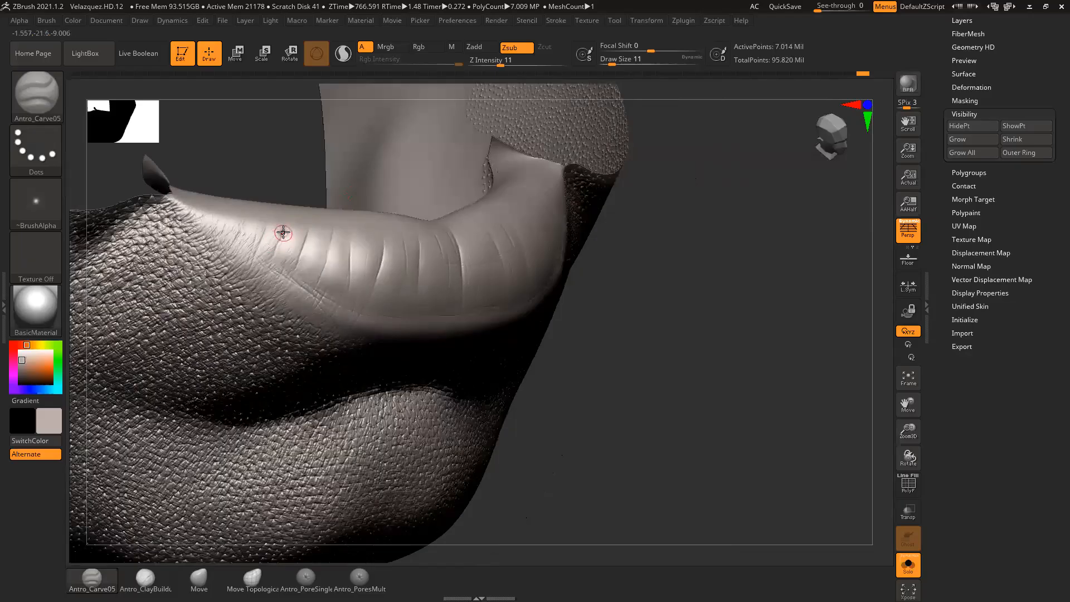
left_click_drag(298, 192, 274, 251)
Step: Set the draw size to 14 and carve creases that blend the lip's left corner into the pored skin
key("space")
mouse_move(295, 176)
left_mouse_down("alt")
mouse_move(296, 206)
mouse_move(277, 243)
left_mouse_up("alt")
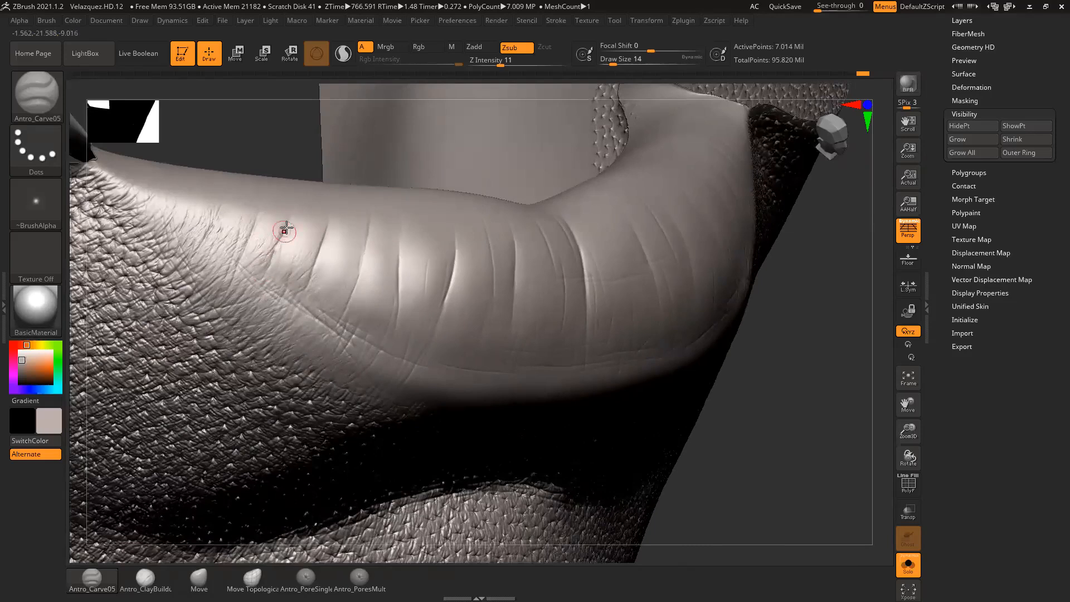
left_click_drag(289, 148, 279, 232)
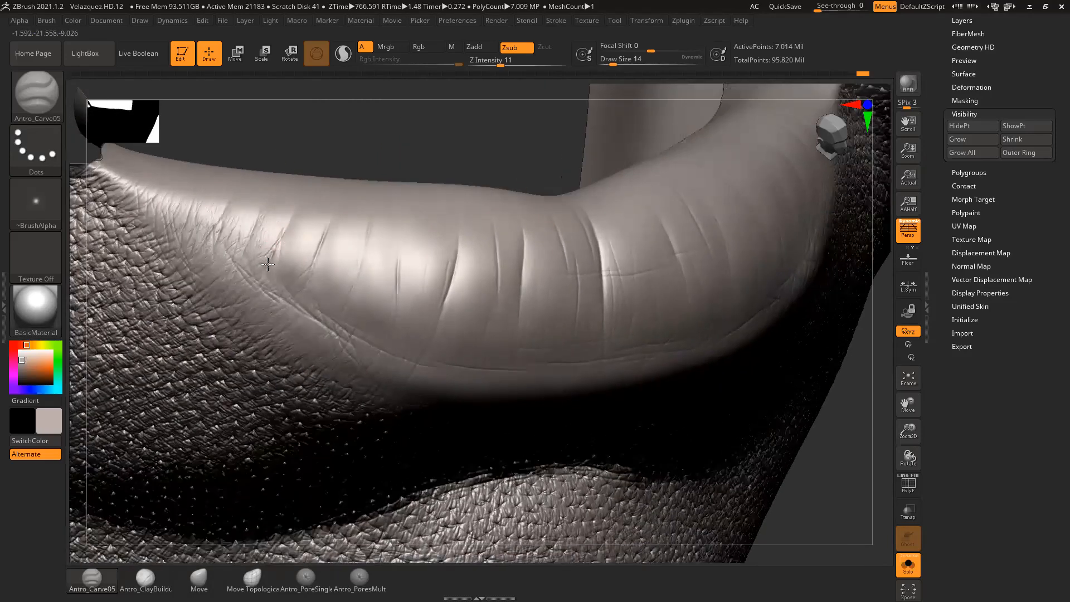
left_click_drag(346, 153, 268, 256)
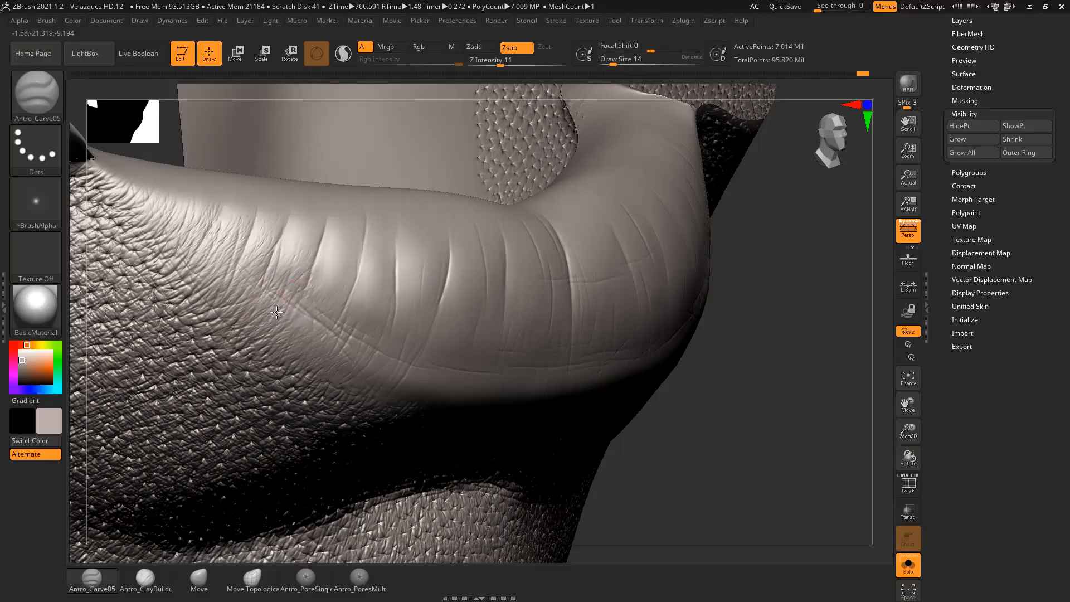
left_click_drag(256, 330, 381, 286)
Step: Examine the lower lip and chin from the front at a distance to judge the carved creases
left_click_drag(730, 328, 696, 252, "alt")
mouse_move(646, 280)
left_mouse_down()
mouse_move(712, 291)
mouse_move(703, 318)
mouse_move(784, 301)
mouse_move(726, 275)
mouse_move(696, 245)
left_mouse_up()
left_click_drag(697, 245, 674, 243, "shift")
left_click_drag(702, 293, 710, 291, "alt")
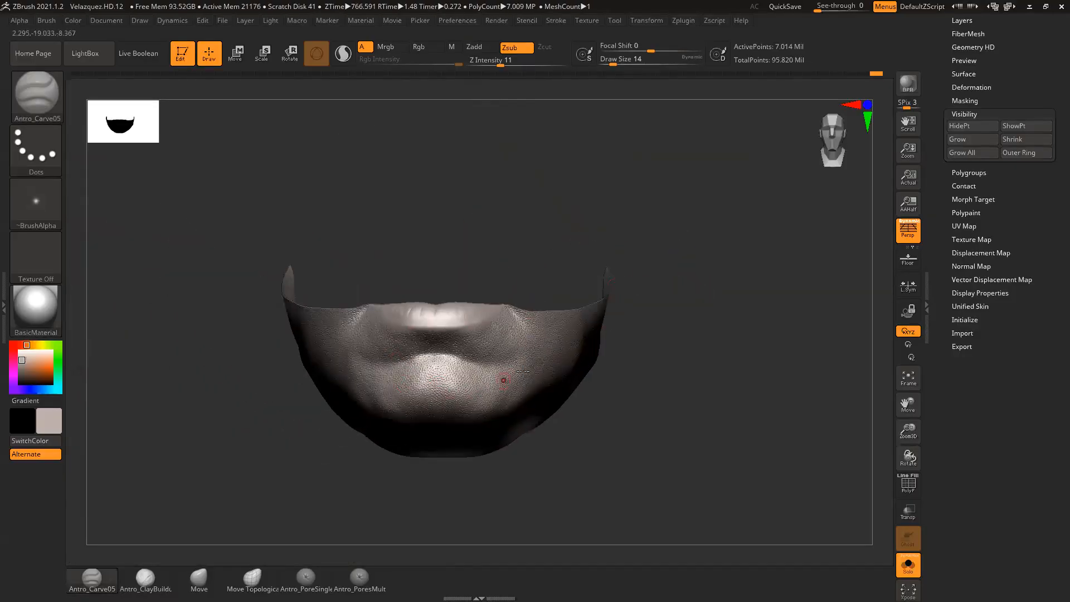
mouse_move(656, 312)
left_mouse_down()
mouse_move(612, 319)
mouse_move(642, 399)
left_mouse_up()
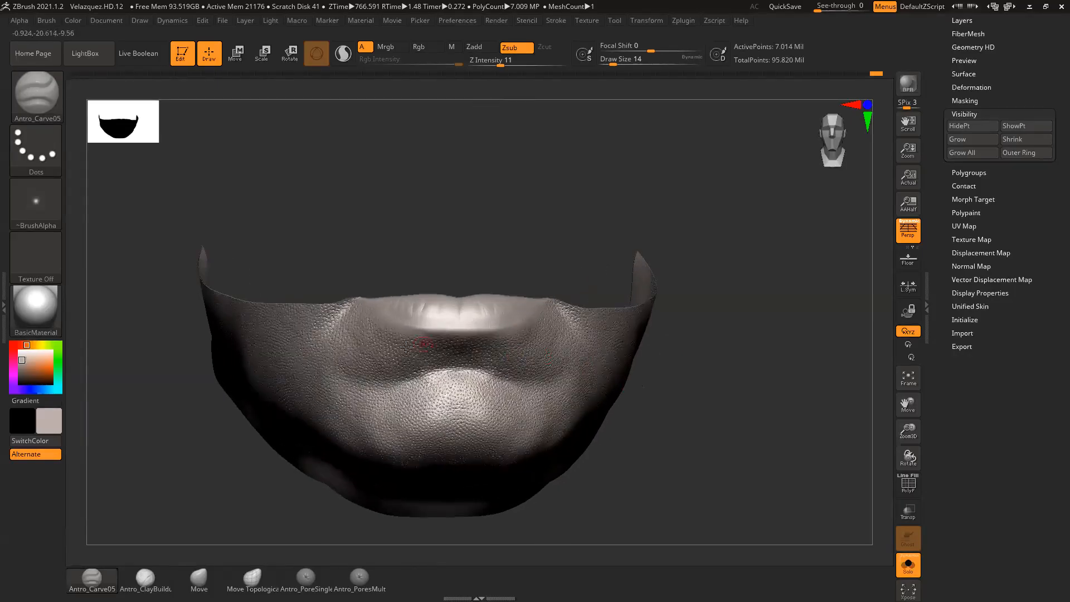
left_click_drag(580, 237, 446, 303)
mouse_move(639, 327)
left_mouse_down()
mouse_move(474, 249)
mouse_move(427, 347)
left_mouse_up()
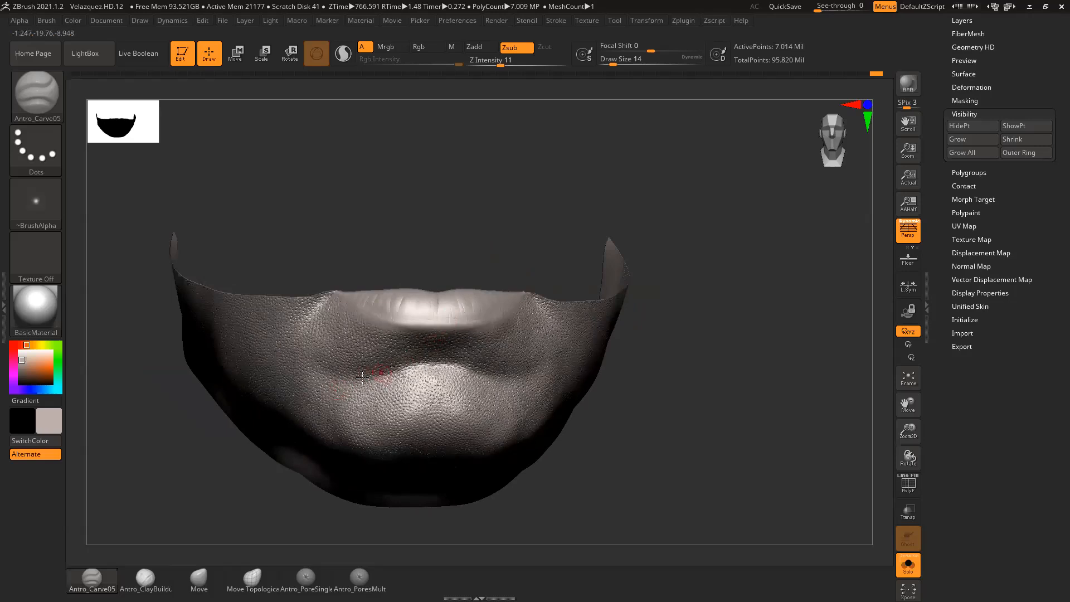
left_click_drag(667, 340, 473, 211)
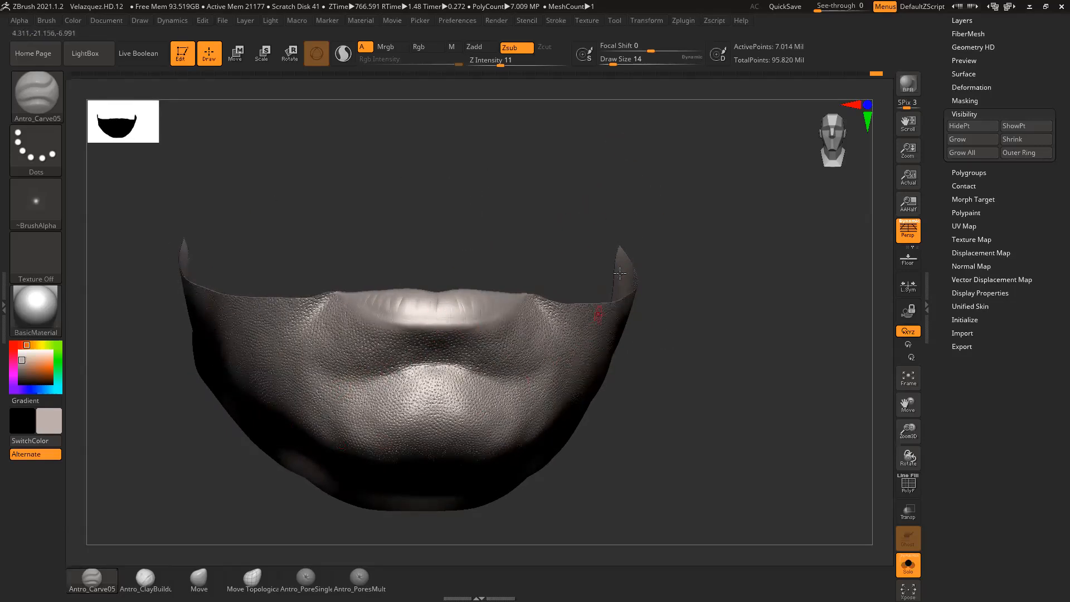
Step: Unhide the rest of the head and check the lip detail against the whole face
key("ctrl+shift")
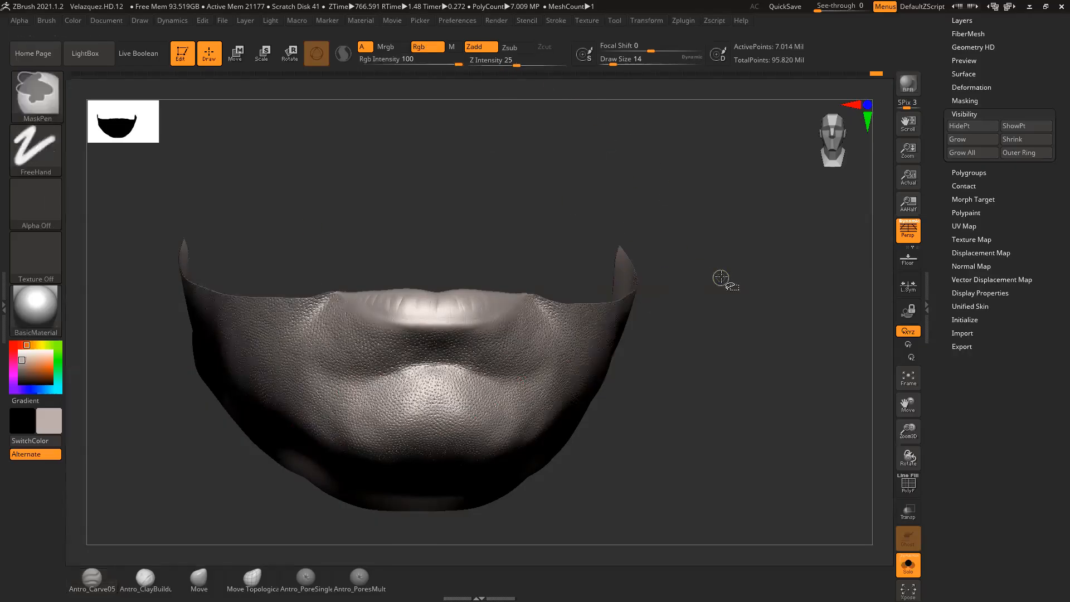
left_click(466, 310, "ctrl+shift")
mouse_move(680, 295)
left_mouse_down()
mouse_move(653, 290)
mouse_move(700, 306)
mouse_move(714, 349)
mouse_move(674, 306)
mouse_move(699, 359)
left_mouse_up()
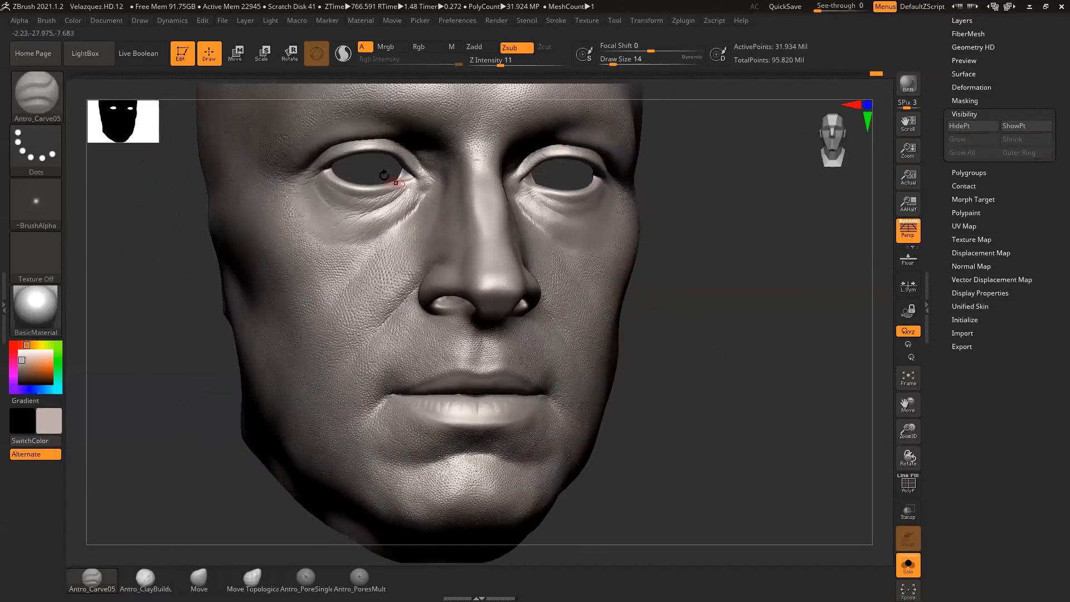
left_click_drag(686, 255, 803, 356)
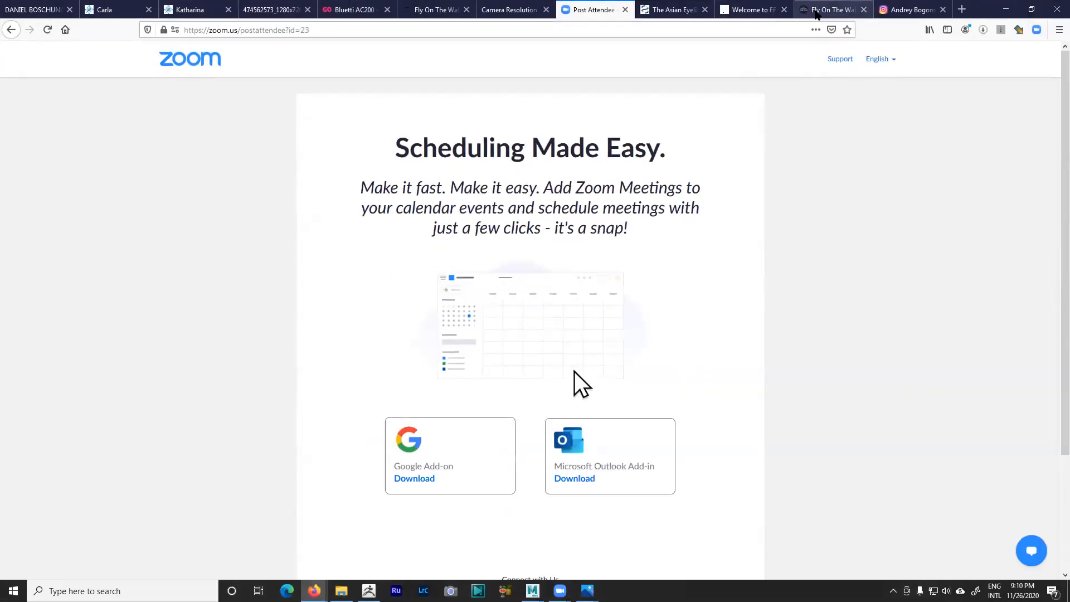
Step: View the Fly On The Wall Studio website in the browser, then return to ZBrush
left_click(835, 9)
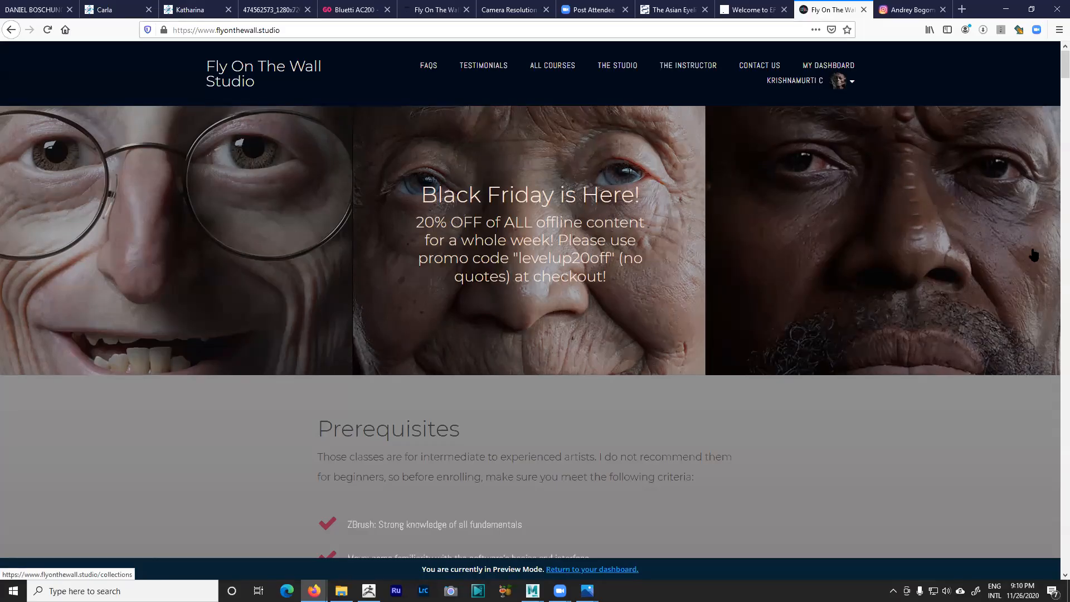
left_click(1005, 13)
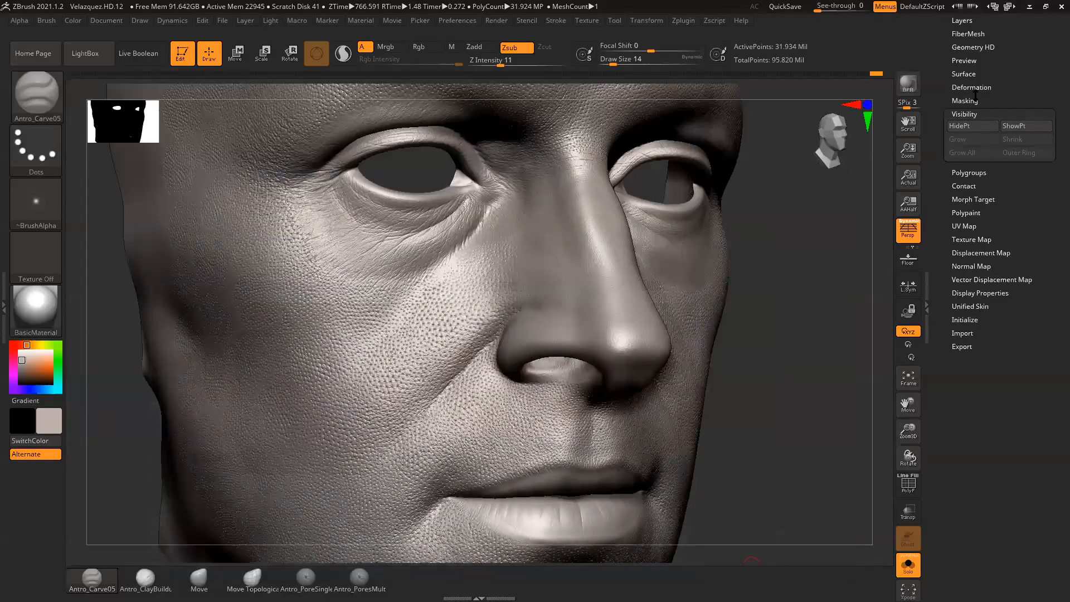
Step: Choose the Antro_SkinBumpsElastic3 brush, set its draw size to 22 and spray fine skin bumps over the nose tip and bridge
mouse_move(784, 303)
left_mouse_down()
mouse_move(786, 315)
mouse_move(745, 288)
mouse_move(736, 301)
mouse_move(723, 359)
mouse_move(738, 346)
mouse_move(803, 349)
mouse_move(762, 375)
left_mouse_up()
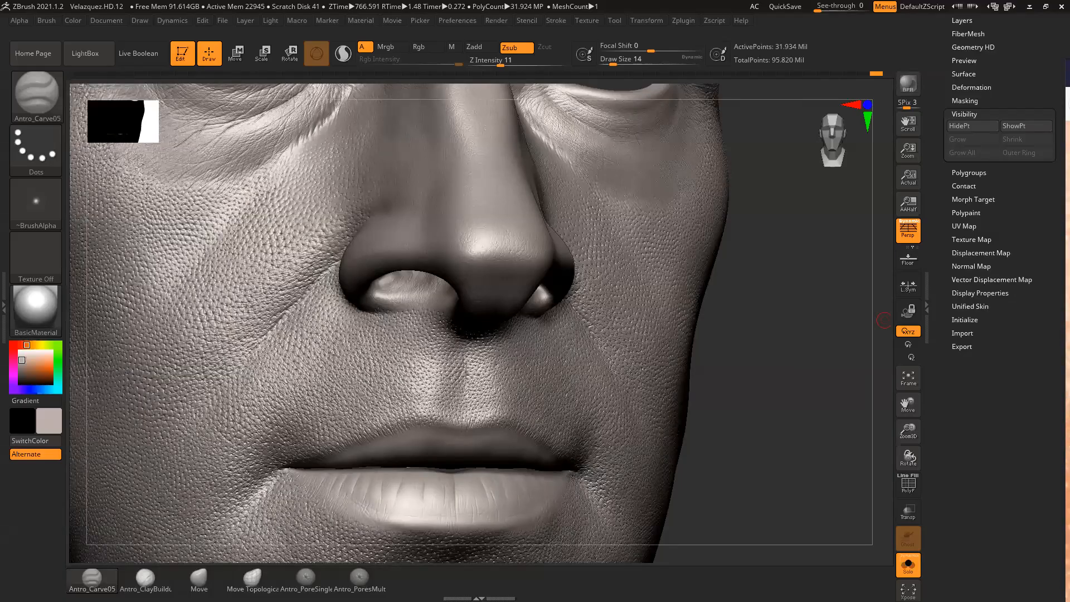
left_click_drag(766, 329, 772, 346)
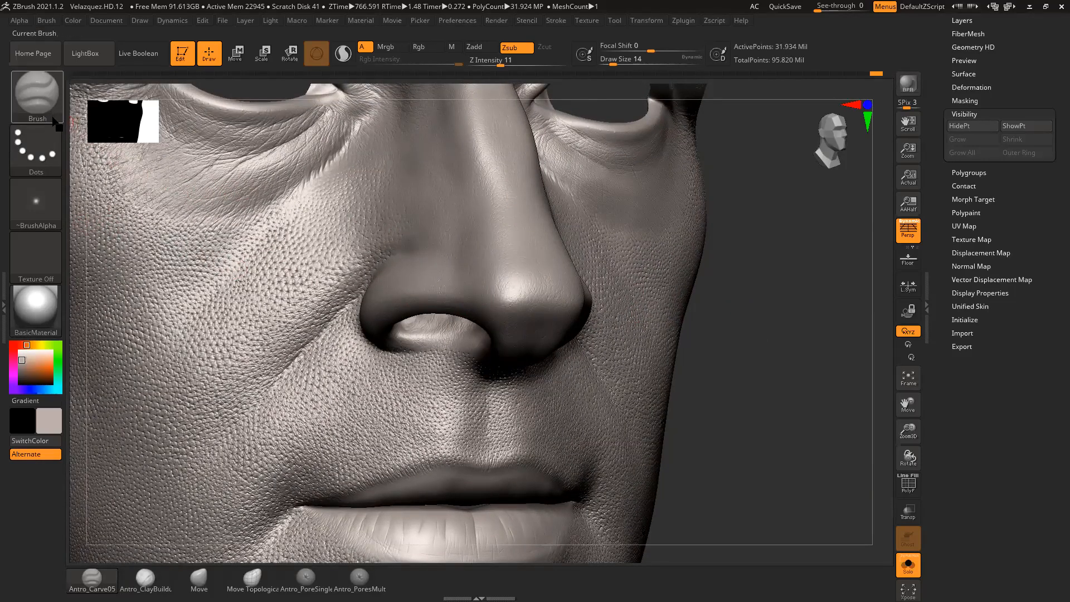
left_click(37, 95)
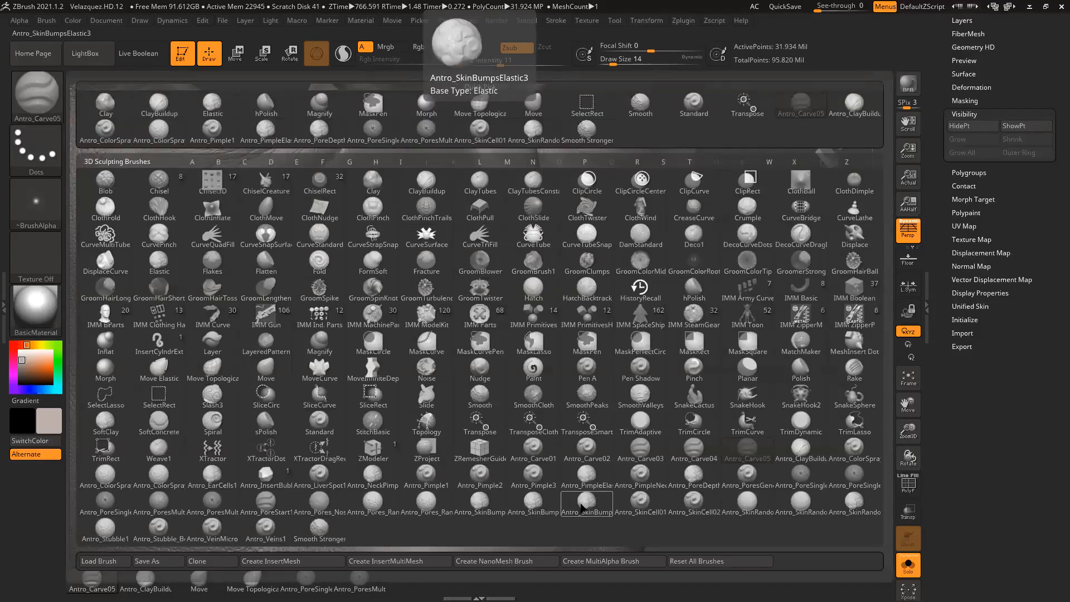
left_click(558, 512)
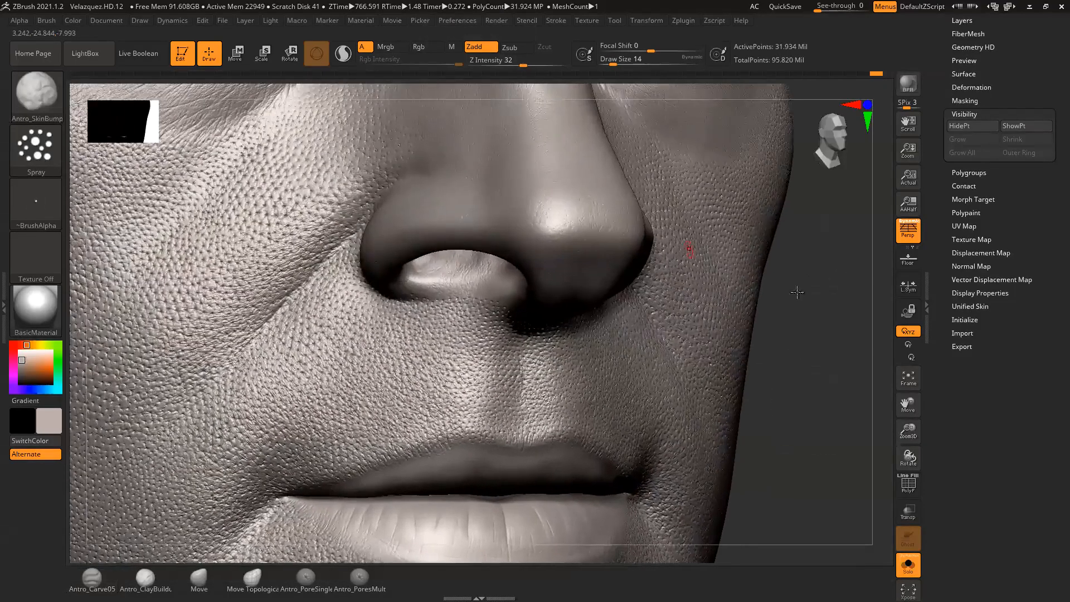
right_click_drag(562, 220, 484, 312, "alt")
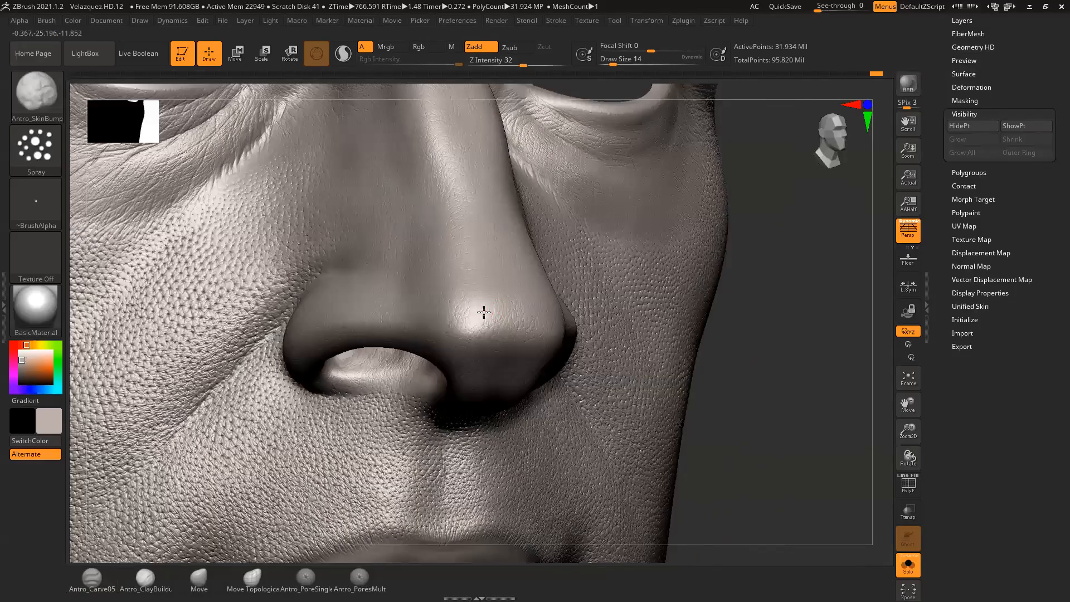
left_click_drag(743, 309, 658, 337)
key("space")
left_click(494, 306)
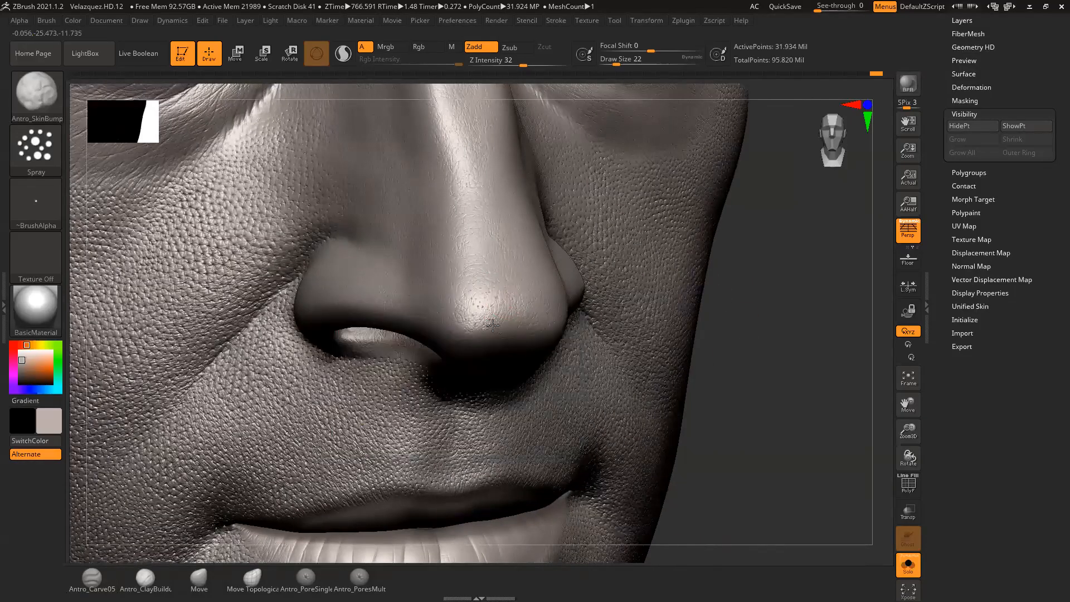
right_click_drag(745, 306, 795, 361, "ctrl")
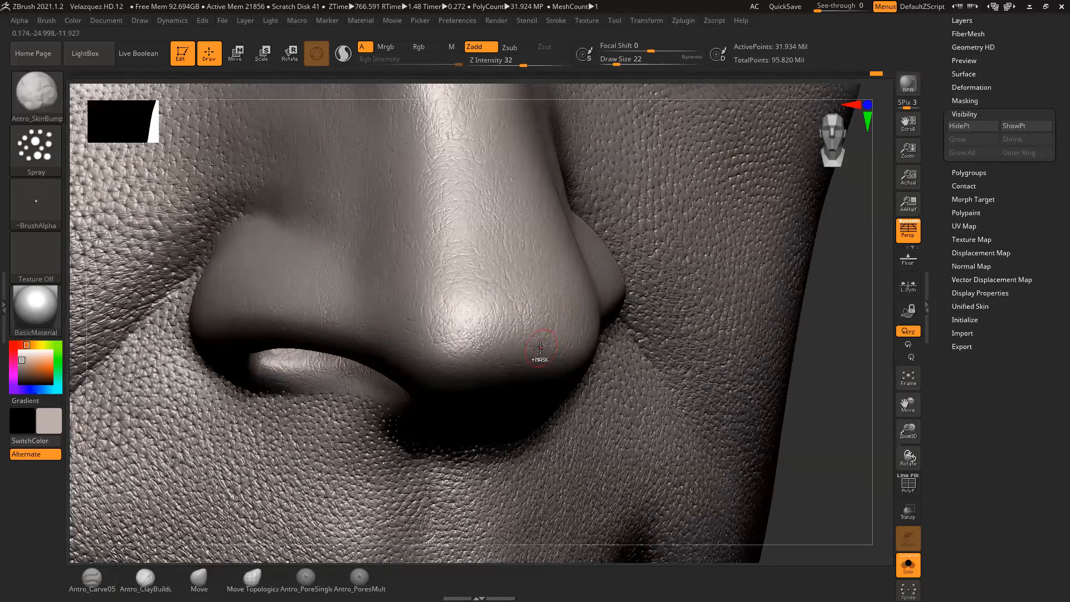
left_click(51, 219)
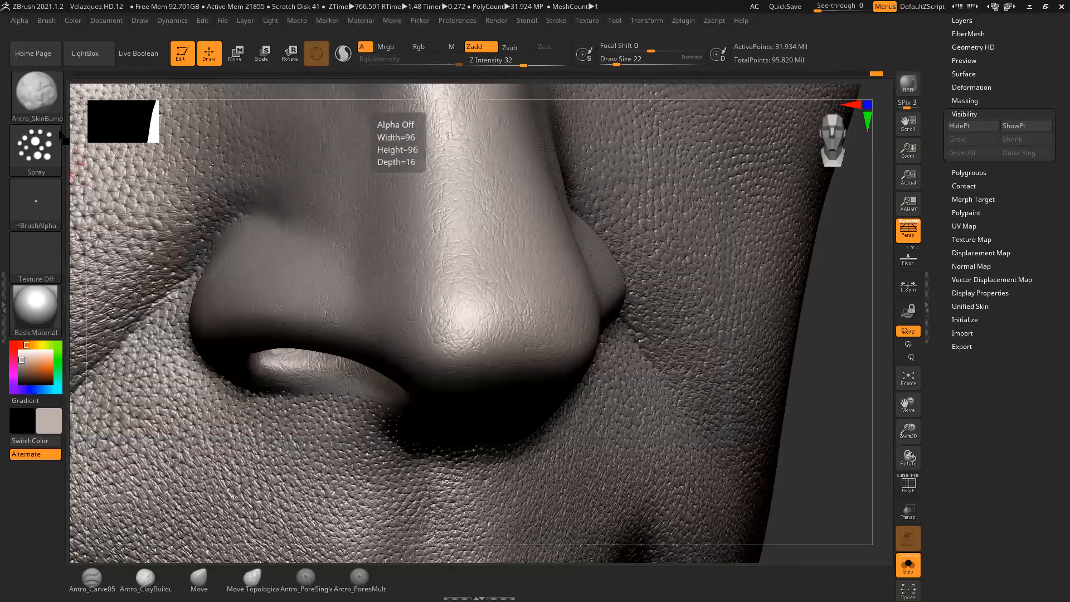
left_click(20, 21)
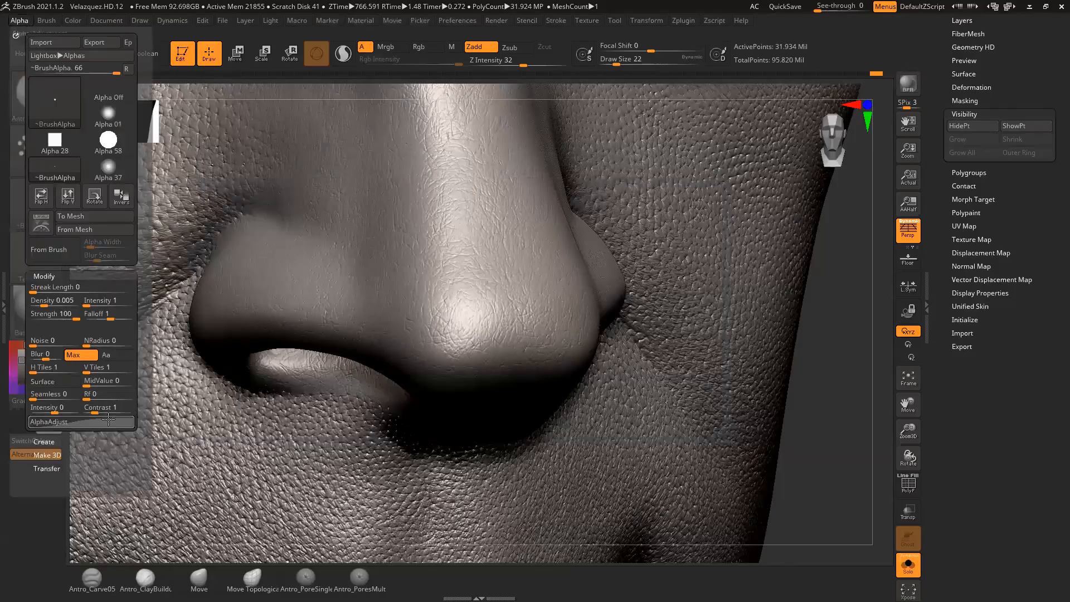
left_click(83, 422)
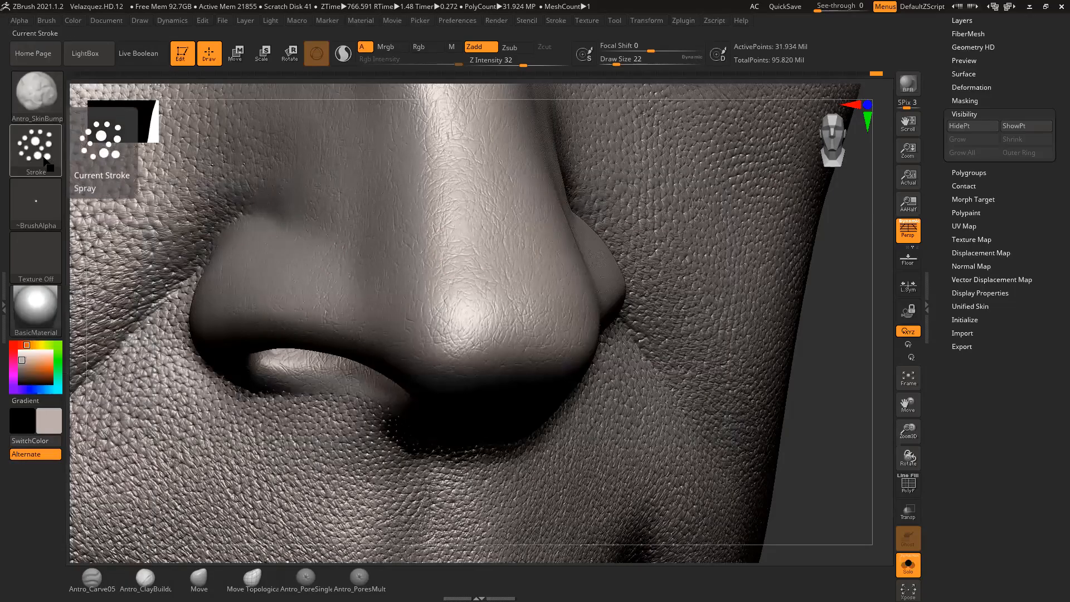
left_click(46, 158)
left_click_drag(252, 193, 244, 193)
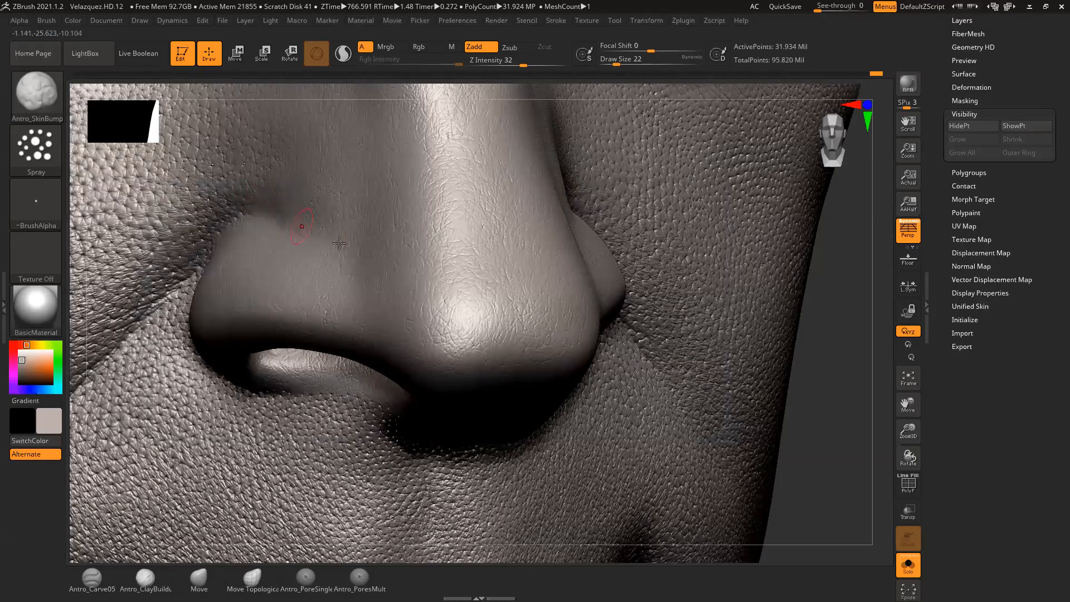
Step: Set the draw size to 33 and spray larger skin bumps across the nose tip and the adjacent nostril wing
key("space")
left_click_drag(467, 289, 470, 290)
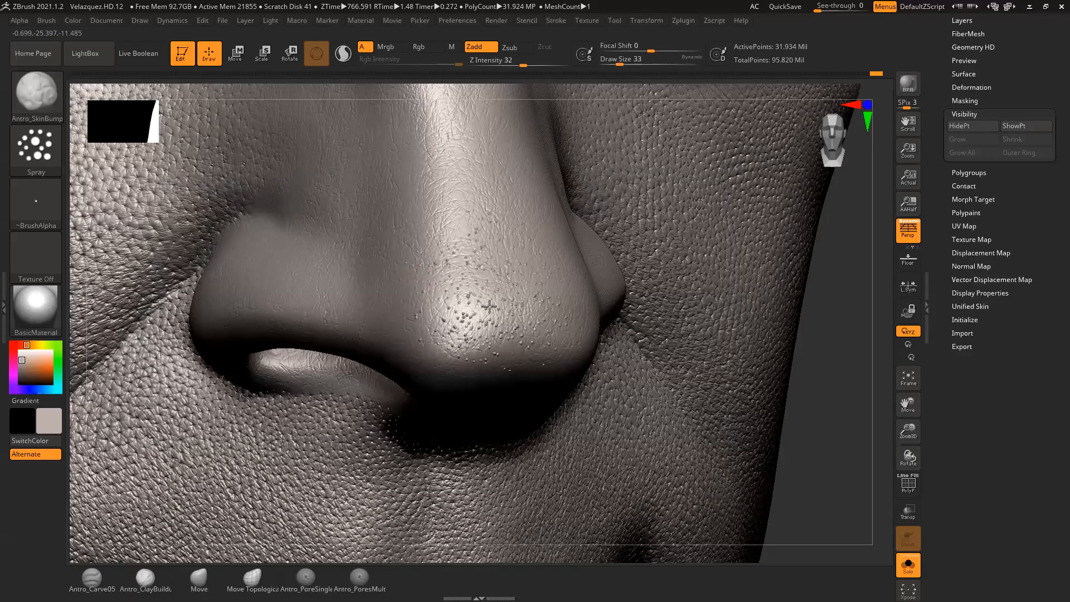
left_click_drag(823, 362, 656, 342)
key("ctrl")
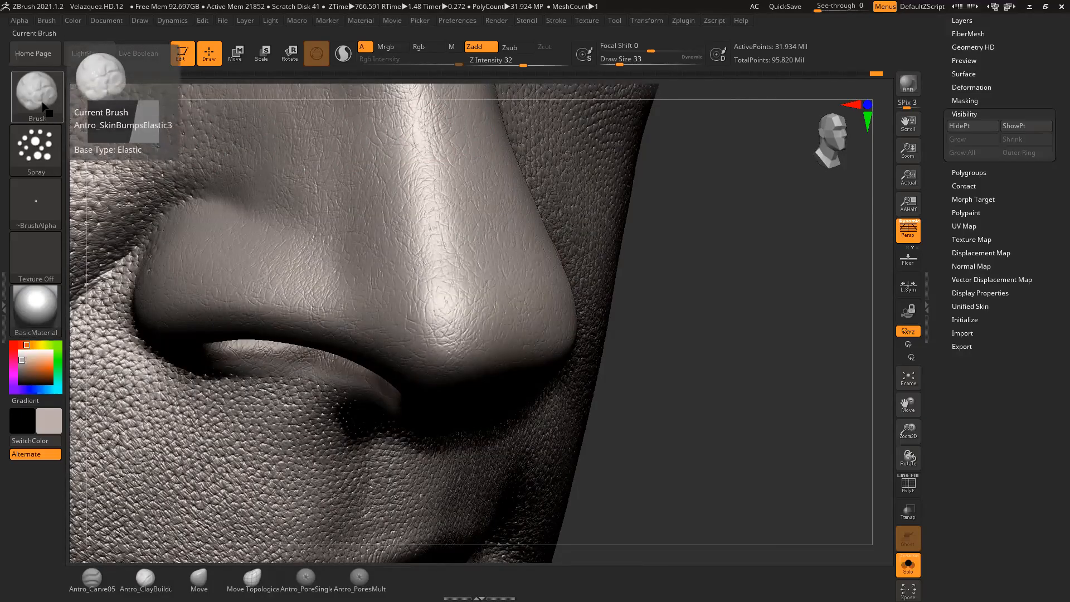
Step: Set the brush to draw size 51 and Z Intensity 17, undoing the trial bumps sprayed on the side of the nose
left_click_drag(523, 63, 519, 63)
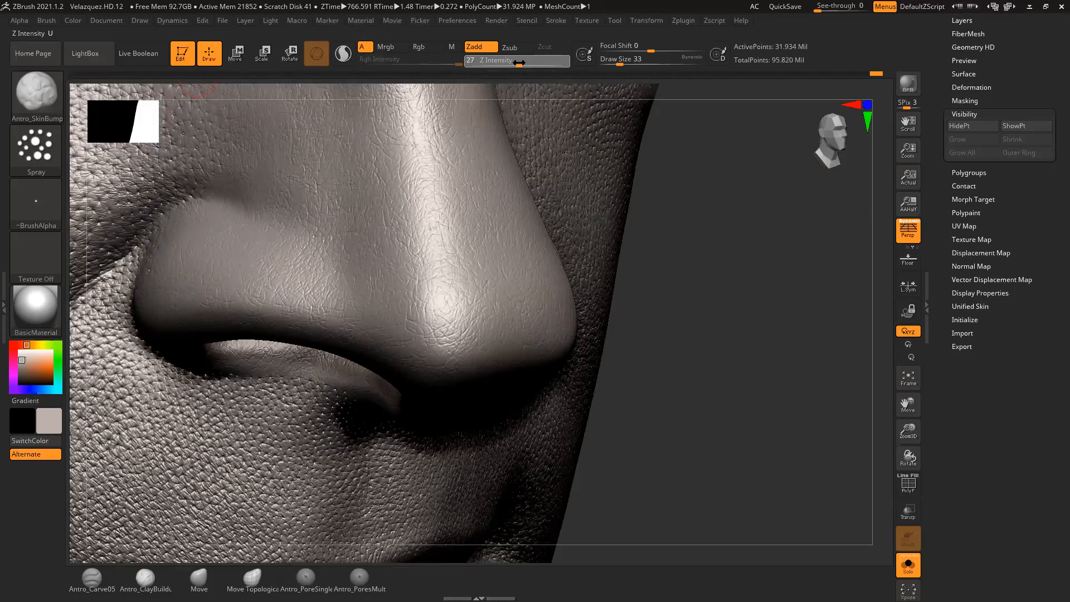
key("space")
left_click_drag(441, 243, 447, 243)
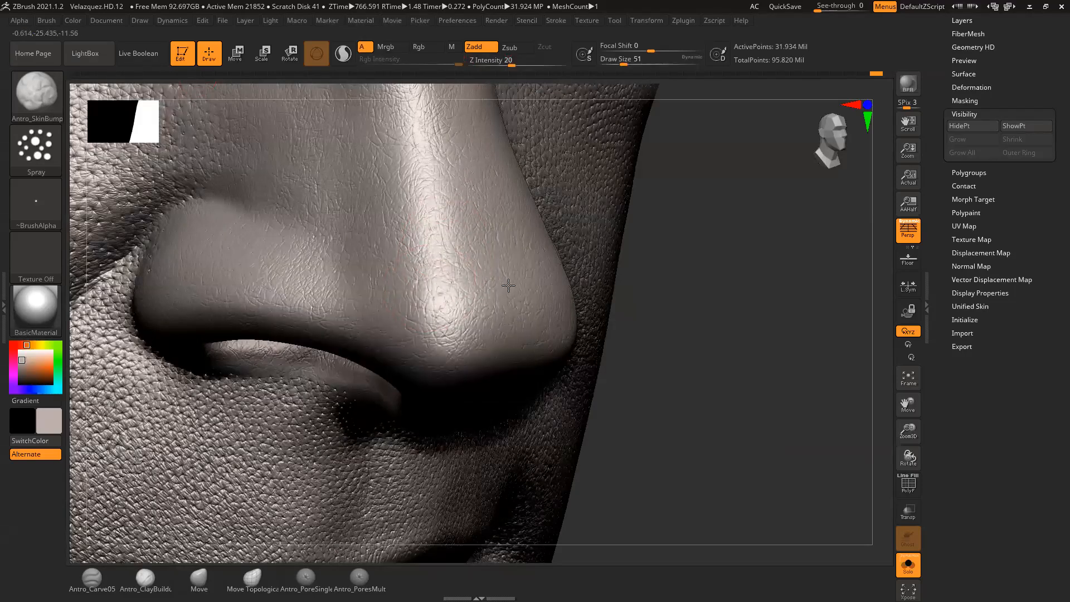
key("ctrl")
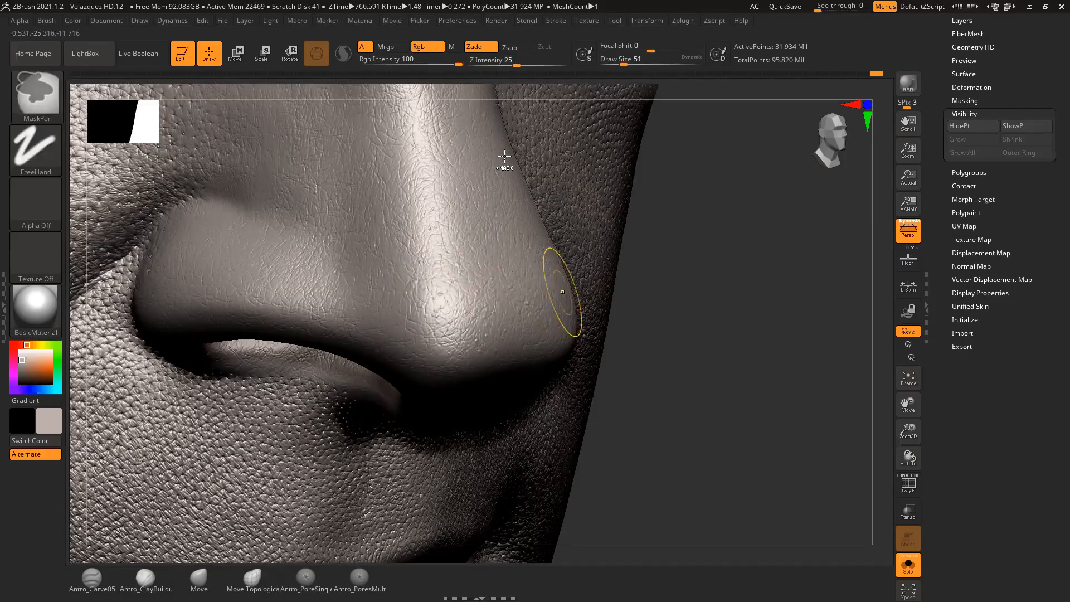
key("ctrl+z")
left_click_drag(517, 63, 508, 63)
Step: Spray soft skin bumps over the front of the nose tip and both nostril wings
left_click_drag(690, 268, 624, 276, "alt")
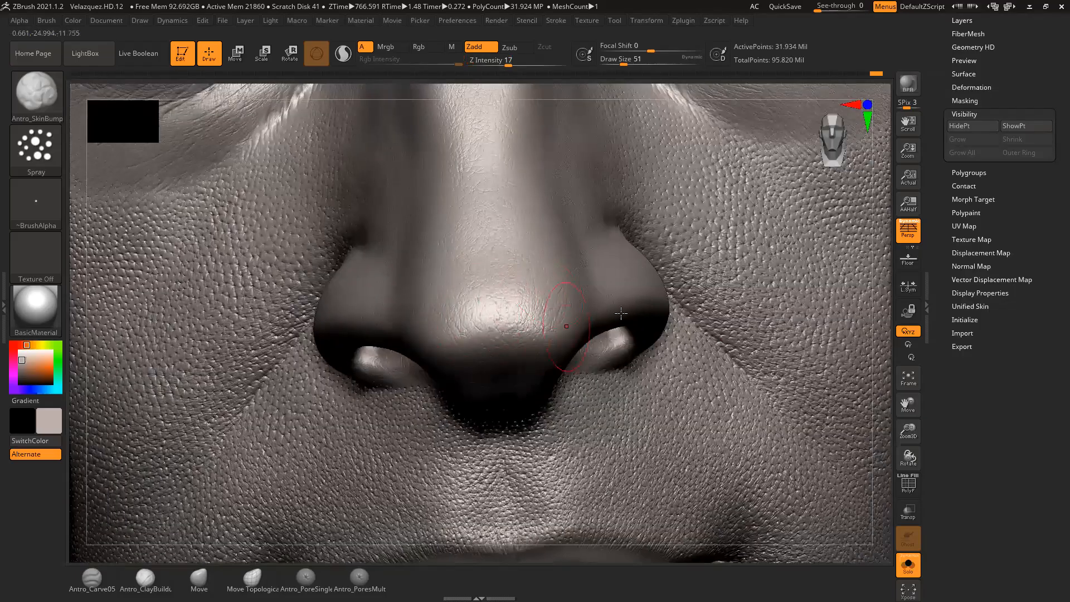
left_click_drag(882, 354, 900, 357)
left_click_drag(532, 324, 424, 312)
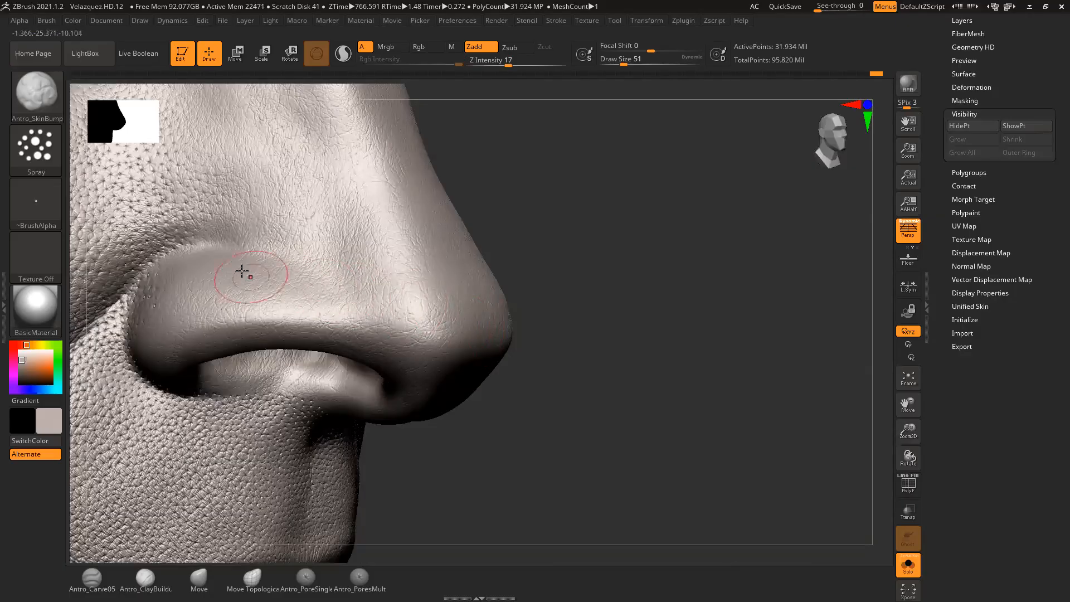
left_click_drag(556, 315, 541, 344)
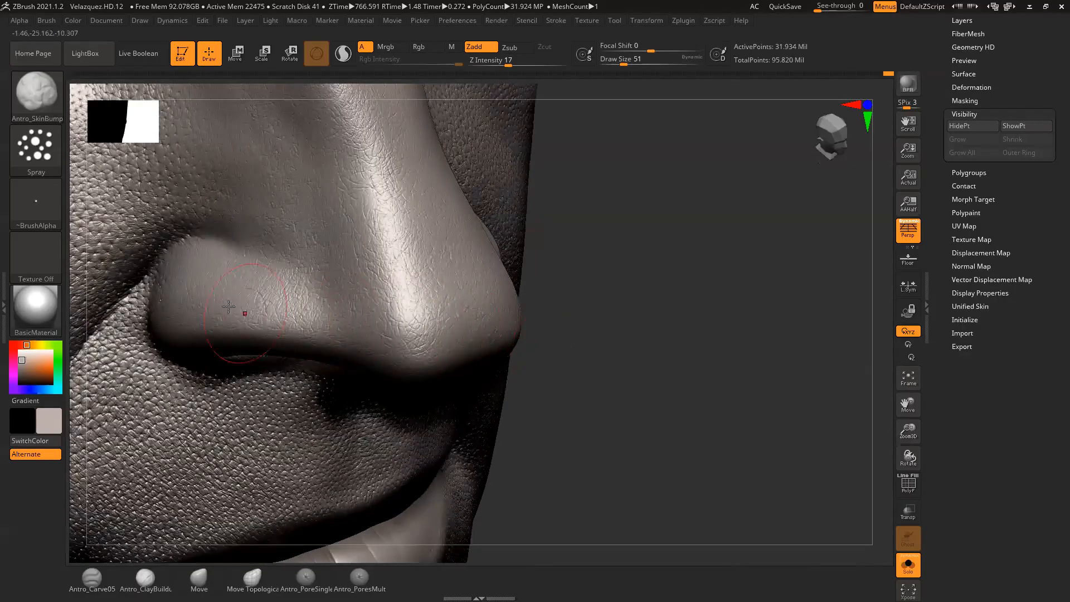
left_click_drag(683, 329, 510, 326)
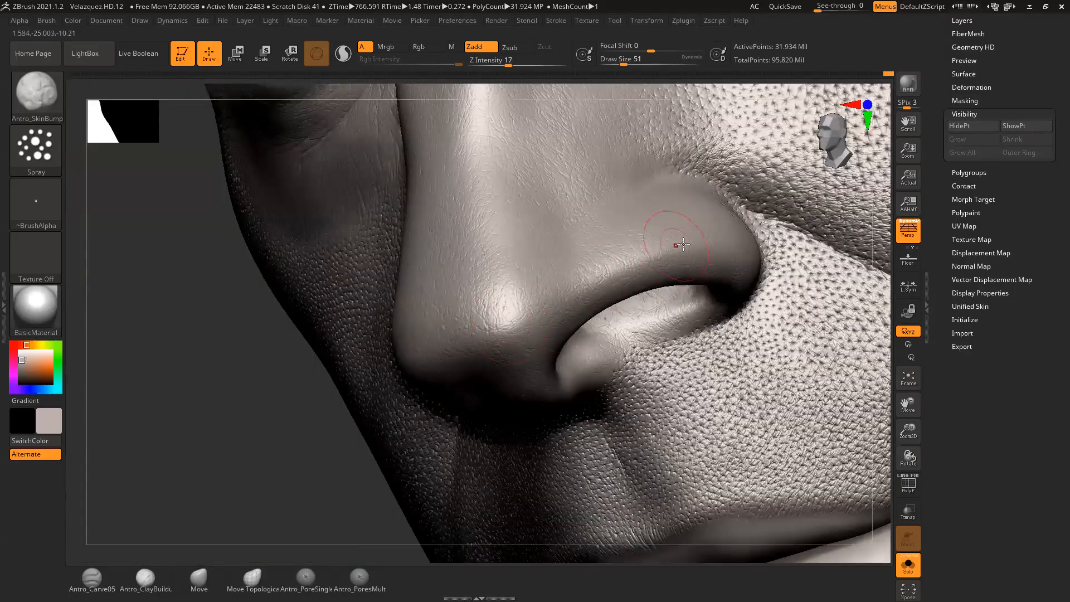
Step: Continue the skin bumps onto the underside of the nose tip and around the nostrils
left_click_drag(294, 454, 503, 396)
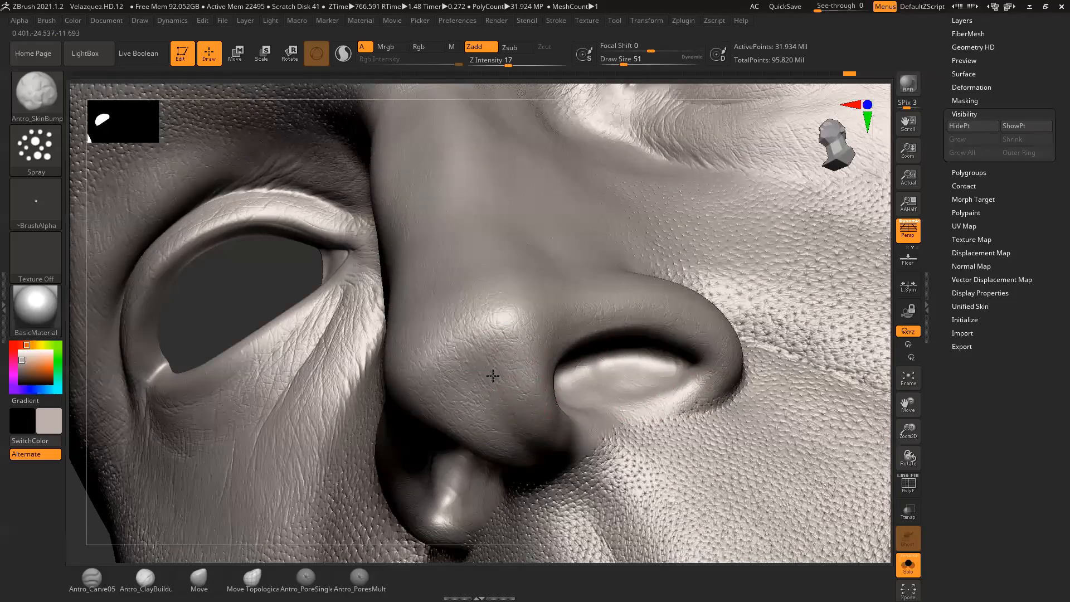
left_click_drag(884, 435, 478, 383)
left_click_drag(612, 349, 646, 309, "alt")
left_click_drag(652, 379, 557, 383)
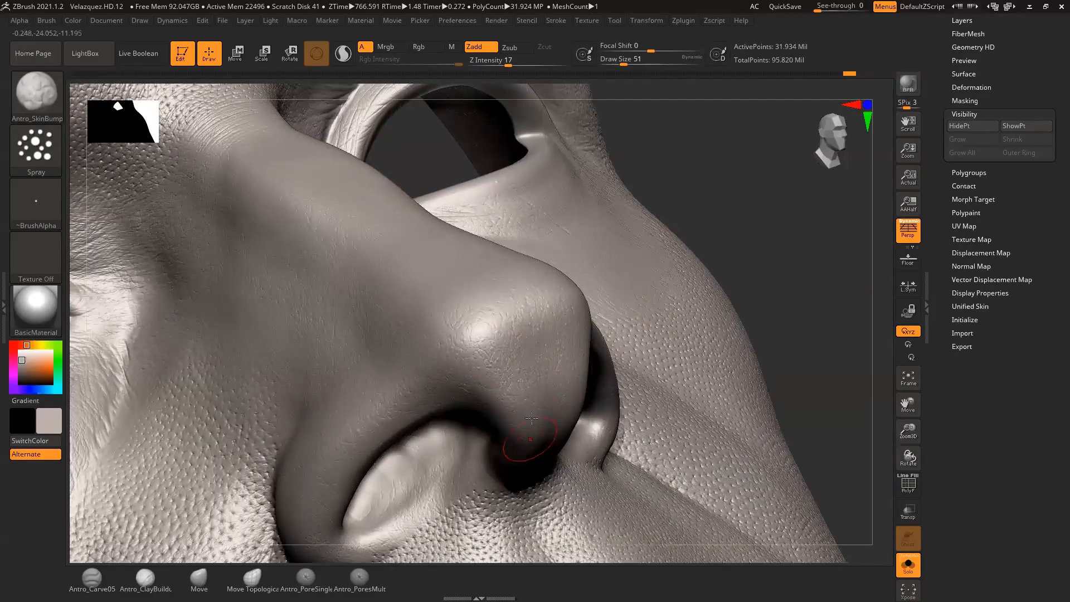
left_click_drag(793, 303, 858, 312)
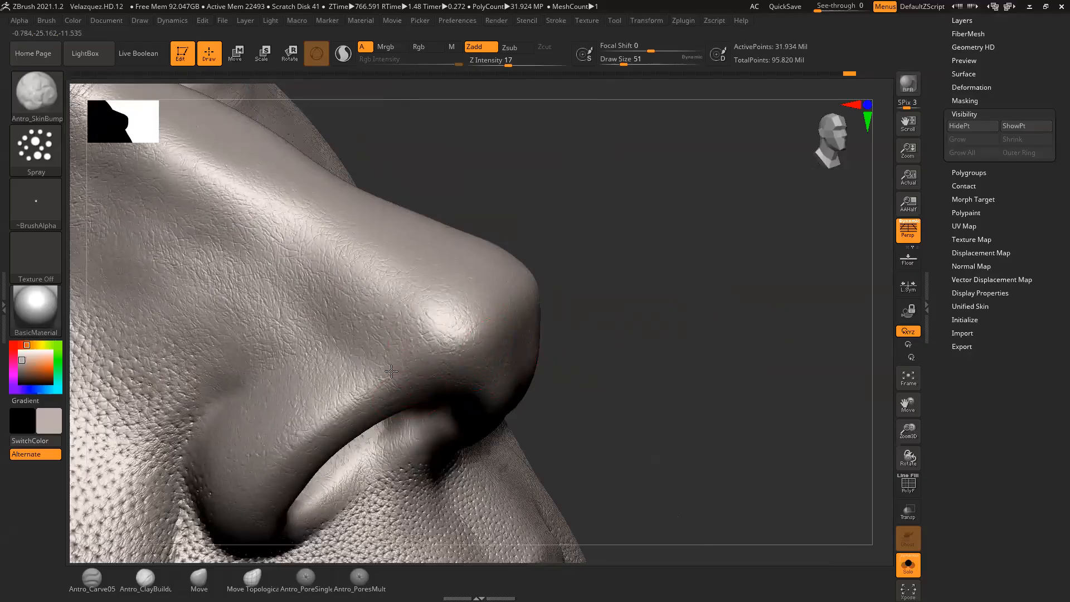
Step: Spray skin bumps along the nose bridge and down its sides to cover the remaining smooth areas
left_click_drag(641, 265, 572, 275)
left_click_drag(645, 251, 765, 401, "alt")
mouse_move(747, 326)
left_mouse_down()
mouse_move(648, 350)
mouse_move(549, 306)
mouse_move(587, 346)
left_mouse_up()
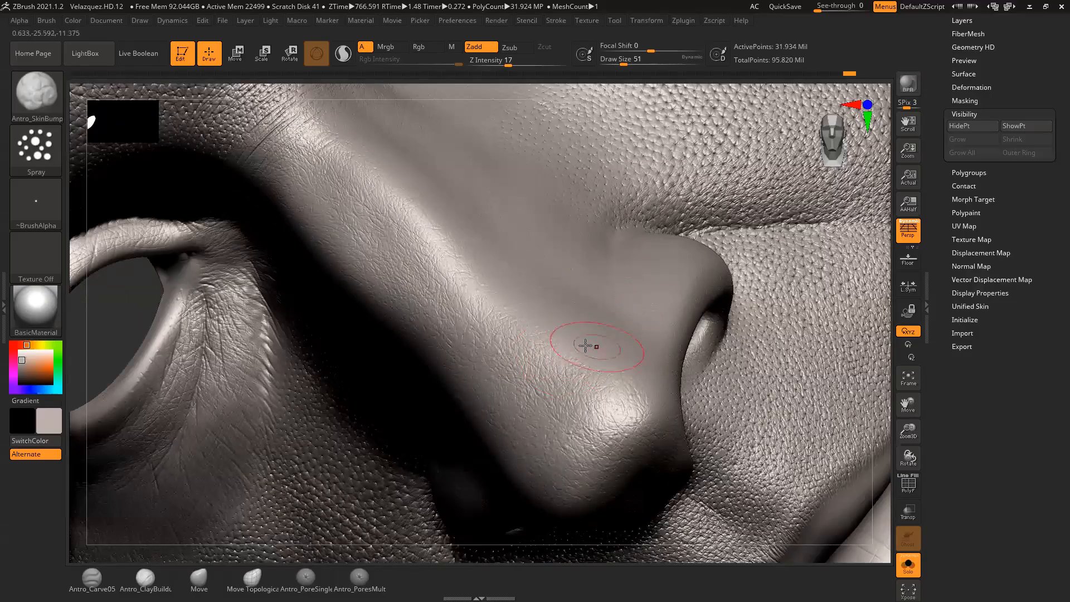
left_click_drag(876, 395, 708, 337)
left_click_drag(675, 378, 635, 289, "alt")
mouse_move(637, 310)
left_mouse_down("alt")
mouse_move(704, 375)
mouse_move(696, 404)
mouse_move(777, 382)
mouse_move(733, 340)
left_mouse_up("alt")
Step: Switch to the Antro_PoreSingle brush, step the mesh down two subdivision levels, and set draw size 33 and Z Intensity 30
left_click(35, 92)
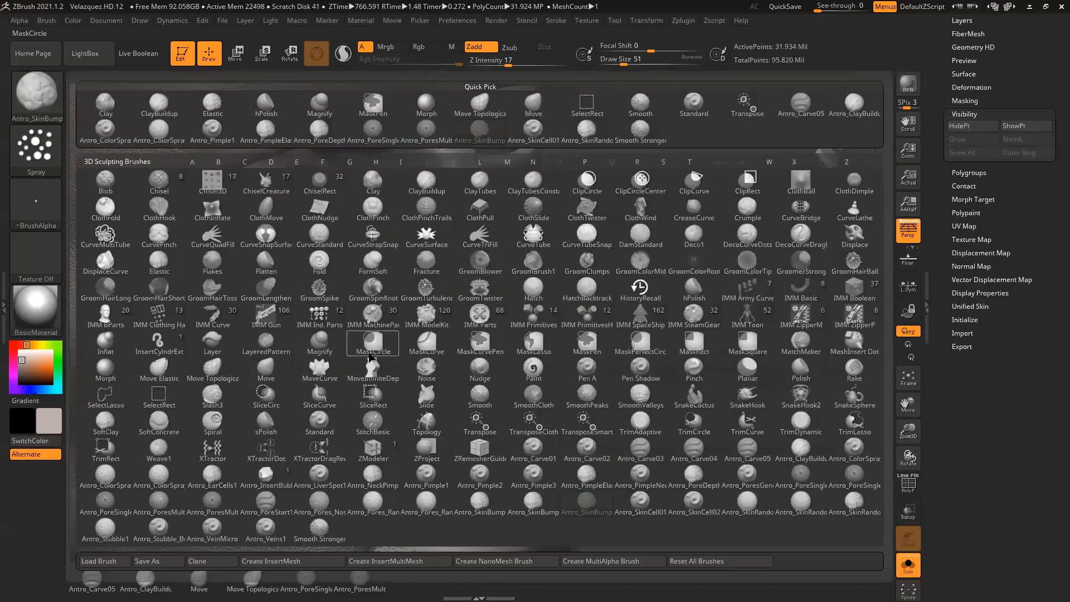
left_click(317, 582)
mouse_move(663, 391)
left_mouse_down()
mouse_move(688, 318)
mouse_move(680, 335)
mouse_move(720, 368)
mouse_move(690, 306)
left_mouse_up()
key("shift")
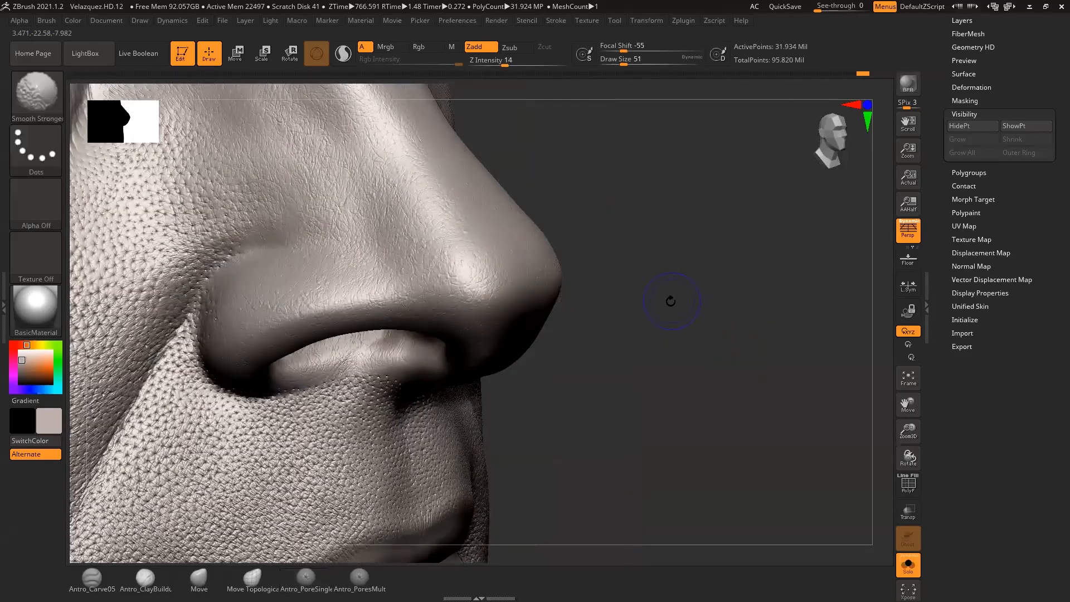
key("shift+d")
mouse_move(641, 320)
left_mouse_down("alt")
mouse_move(724, 338)
mouse_move(688, 325)
left_mouse_up("alt")
key("space")
left_click_drag(690, 320, 768, 334, "alt")
left_click_drag(527, 63, 523, 64)
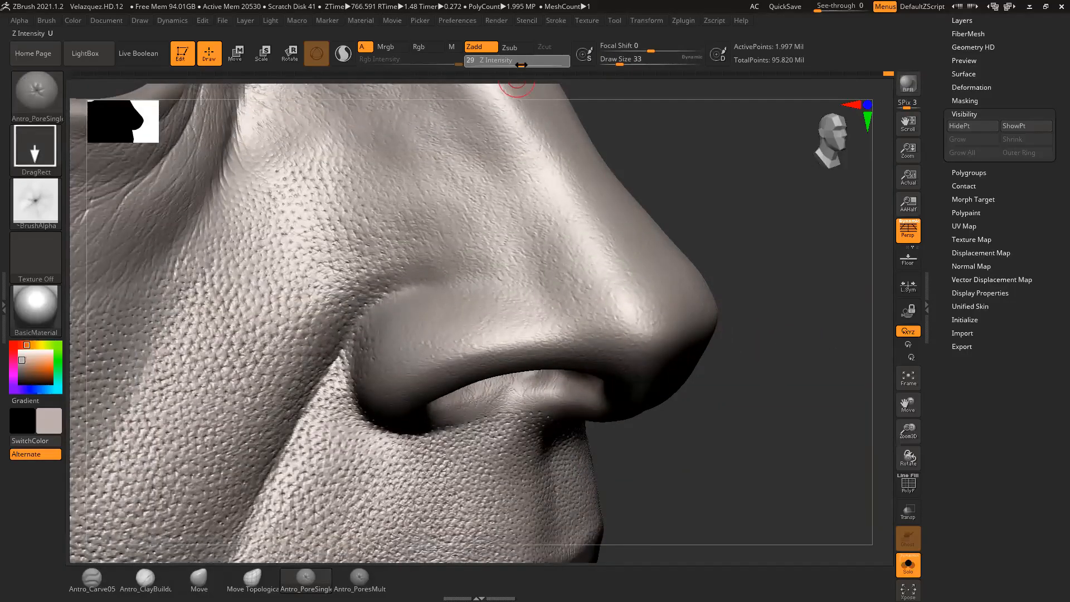
left_click_drag(523, 64, 522, 65)
Step: Raise the mesh one subdivision level, set Z Intensity to 22 and stamp individual pores around the rear of the nostril wing
left_click_drag(752, 287, 592, 277)
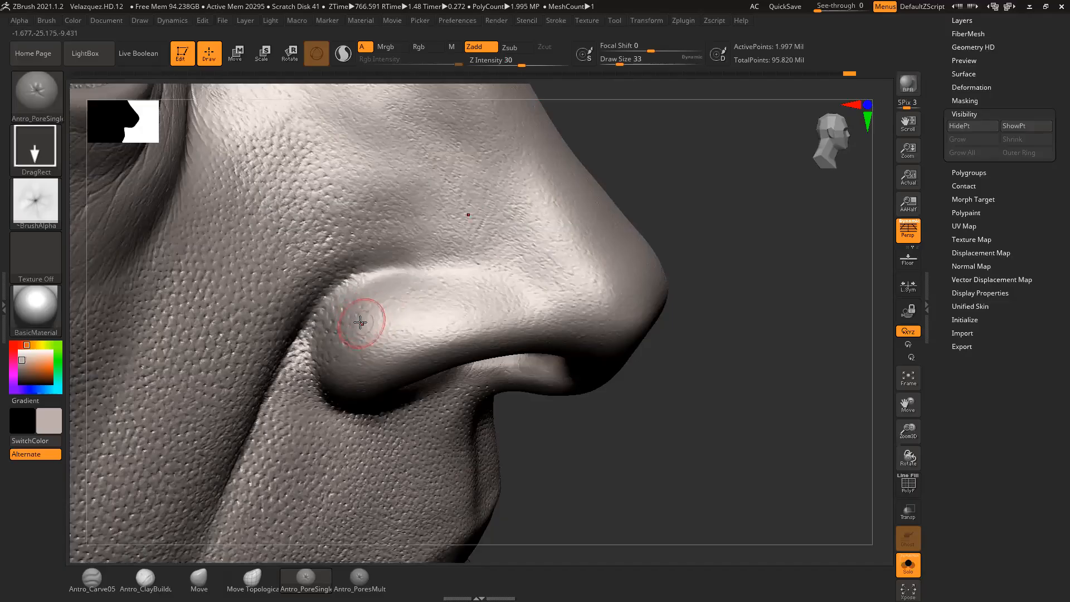
key("ctrl+d")
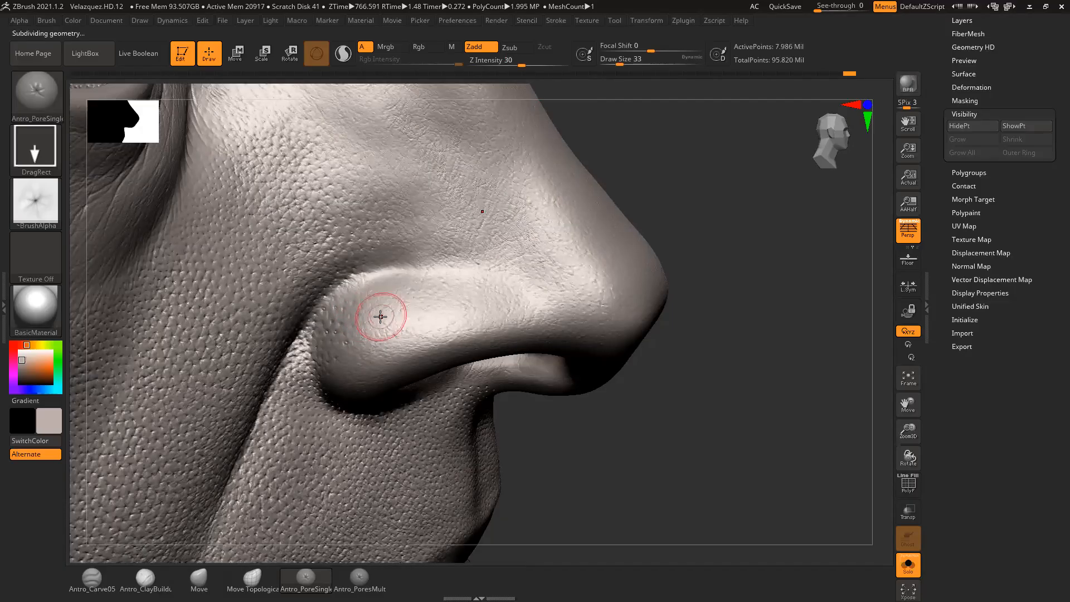
left_click_drag(522, 63, 513, 65)
mouse_move(361, 296)
left_mouse_down()
mouse_move(371, 324)
mouse_move(388, 309)
mouse_move(387, 337)
mouse_move(362, 345)
left_mouse_up()
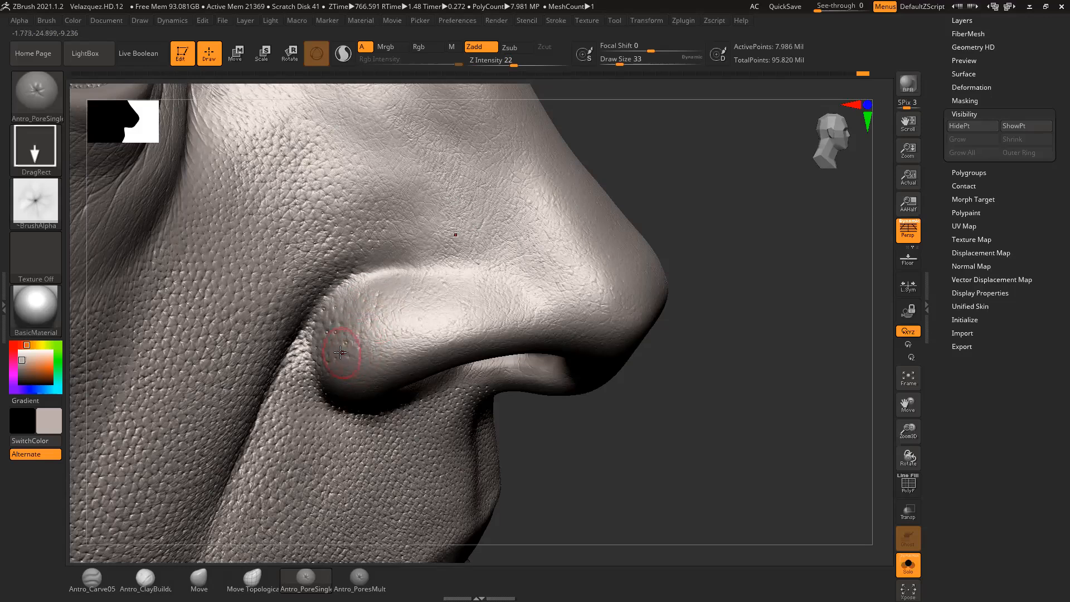
left_click_drag(640, 430, 640, 313)
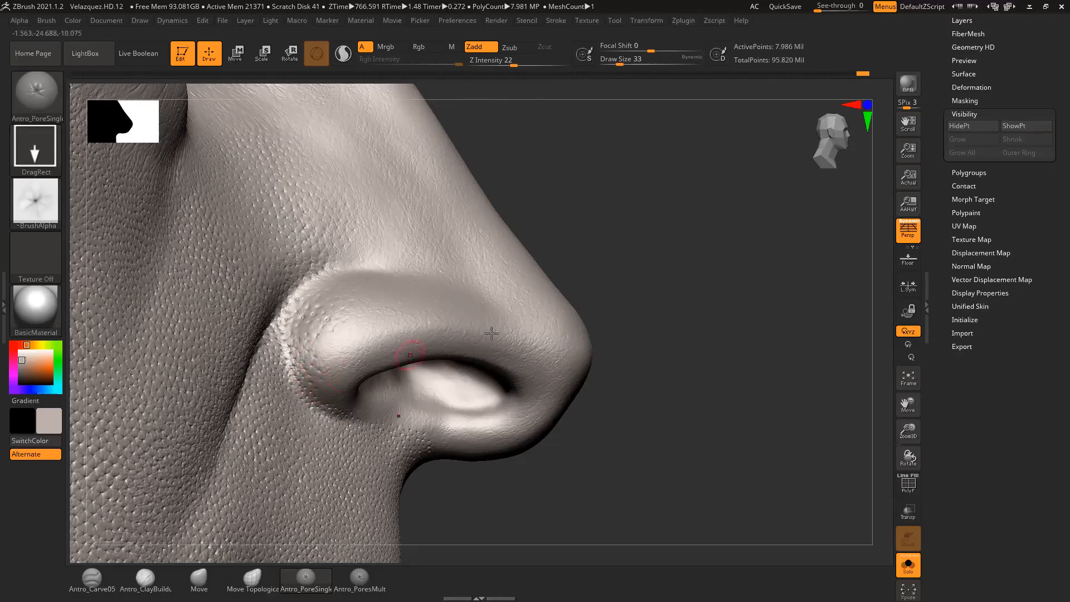
Step: Stamp single pores with the Antro_PoreSingle brush along the lower back edge of the nostril wing
left_click_drag(657, 330, 568, 310)
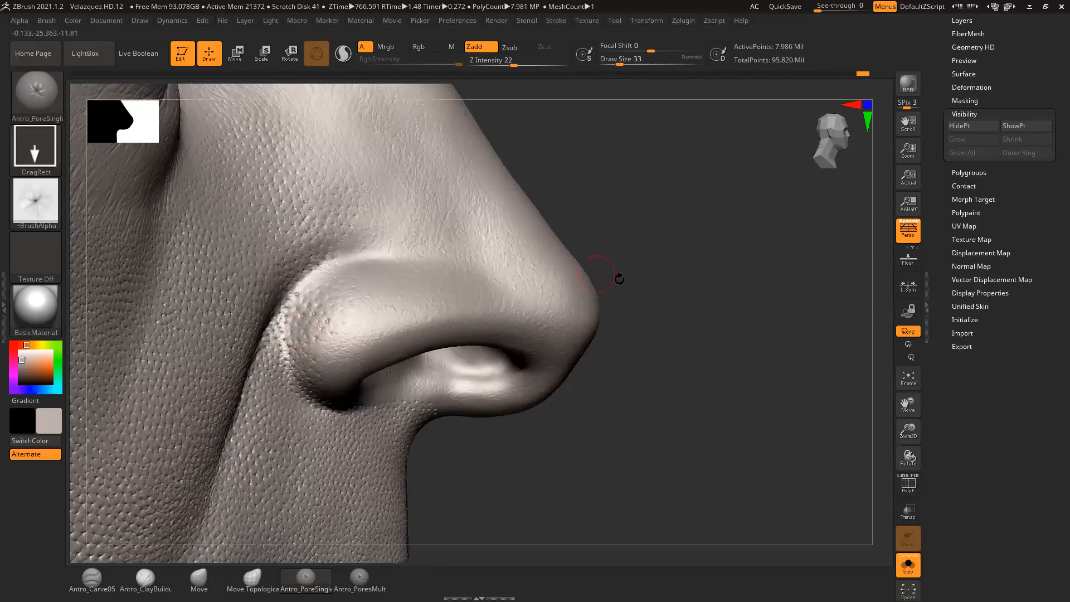
left_click_drag(627, 281, 601, 303)
mouse_move(613, 383)
left_mouse_down()
mouse_move(615, 299)
mouse_move(580, 288)
left_mouse_up()
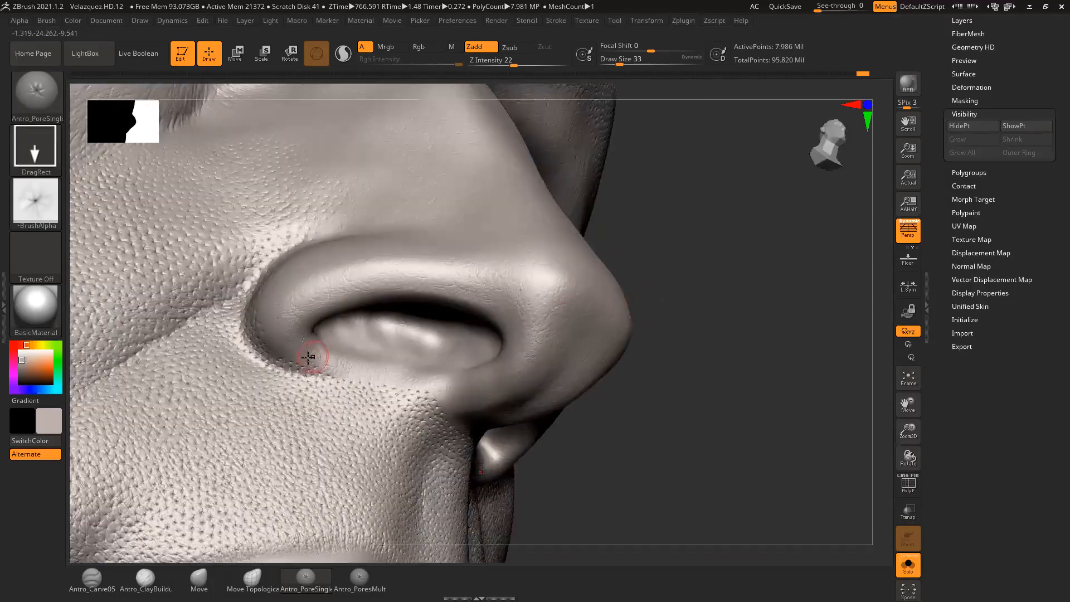
left_click_drag(311, 370, 316, 362)
right_click_drag(537, 293, 591, 329)
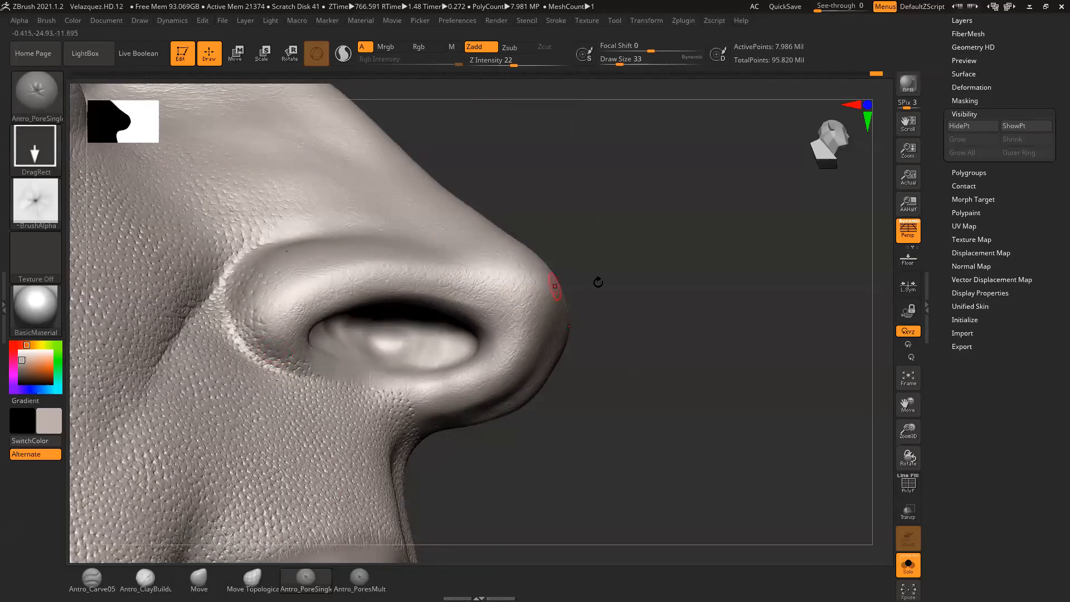
Step: Stamp single pores along the nostril rim above the opening and around its back corner
left_click_drag(598, 282, 625, 289)
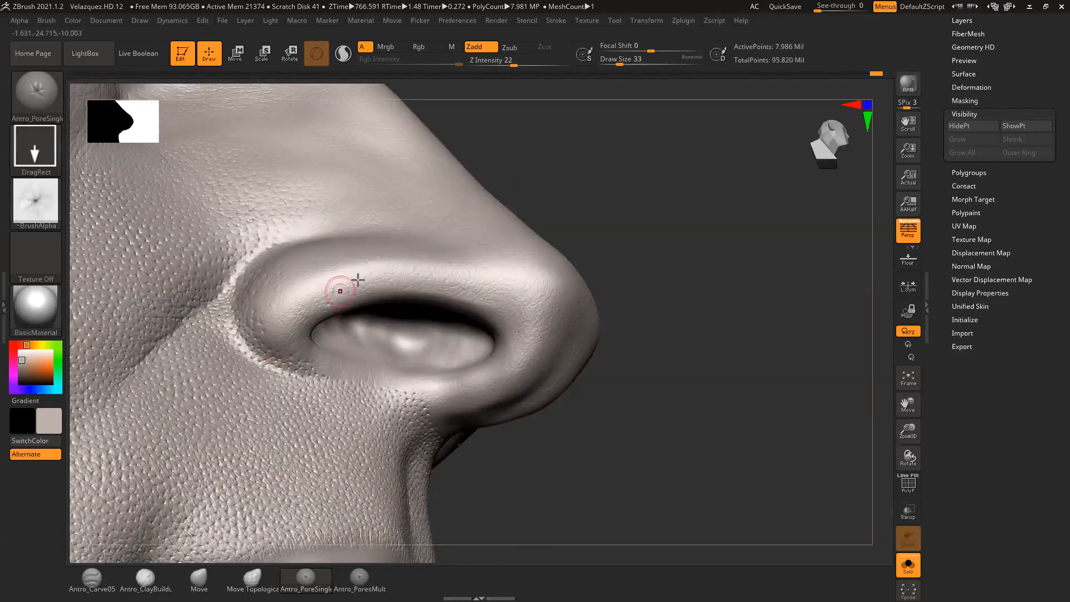
left_click_drag(617, 244, 567, 249)
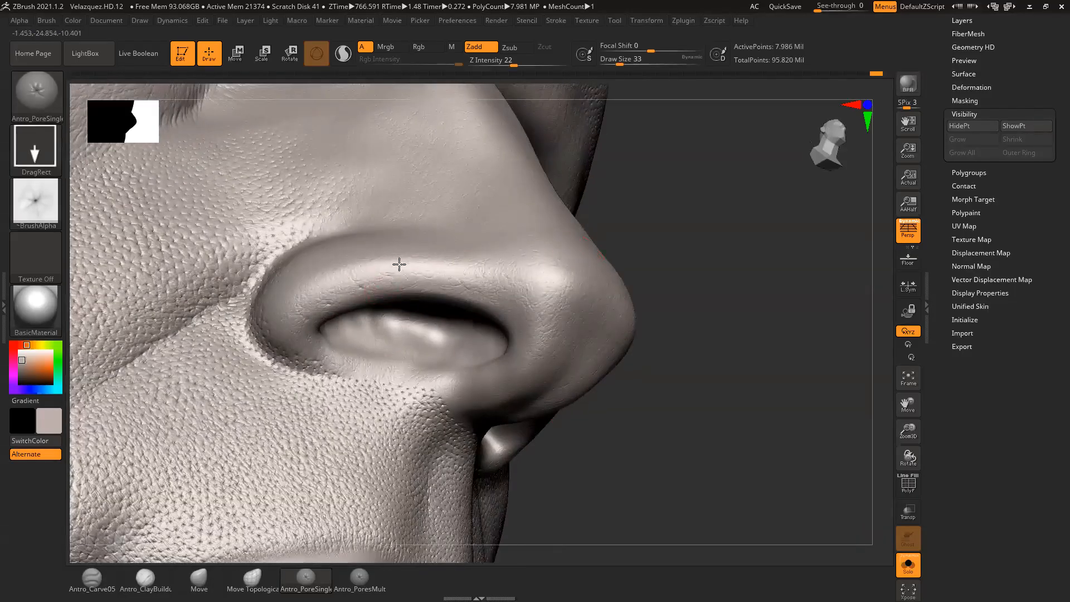
left_click_drag(660, 271, 581, 375)
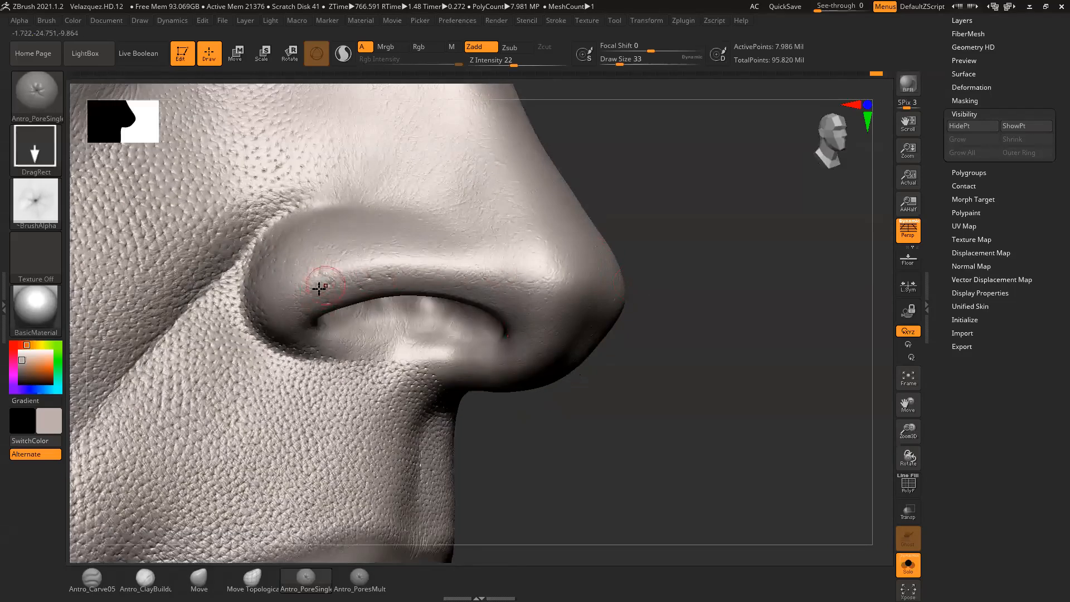
left_click_drag(604, 246, 526, 253)
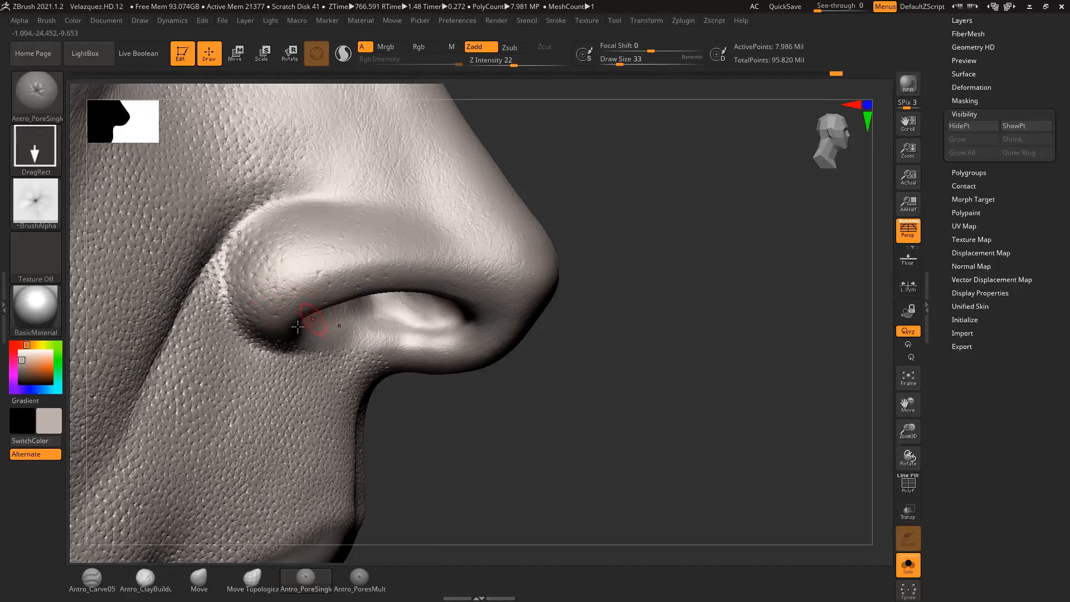
left_click_drag(594, 296, 608, 313)
left_click_drag(322, 326, 325, 330)
left_click_drag(612, 337, 600, 354)
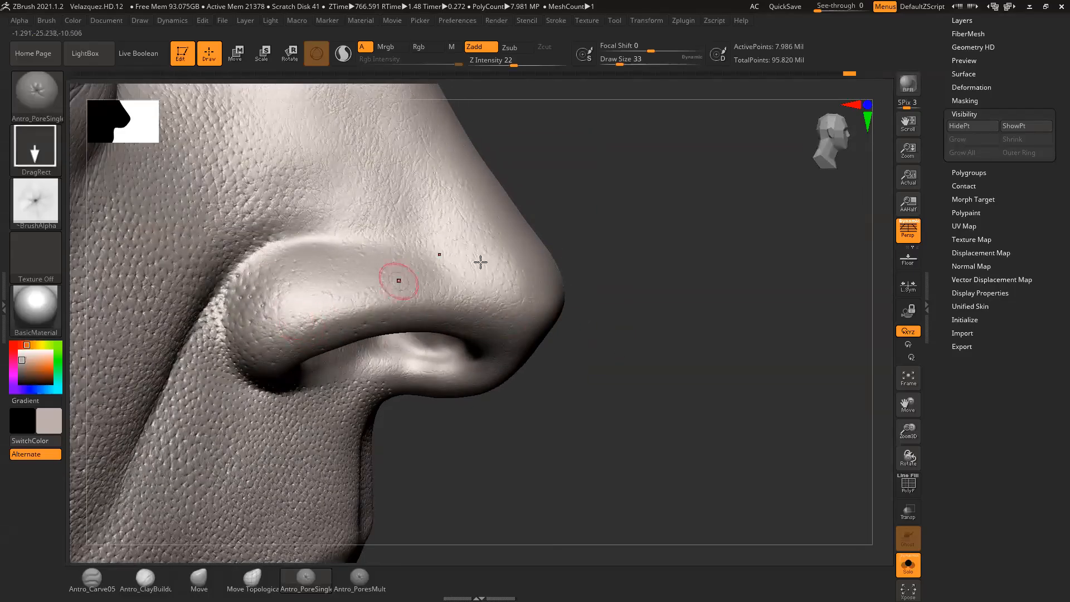
Step: Stamp pores across the side of the nostril wing and along the crease above it
left_click_drag(598, 262, 594, 282)
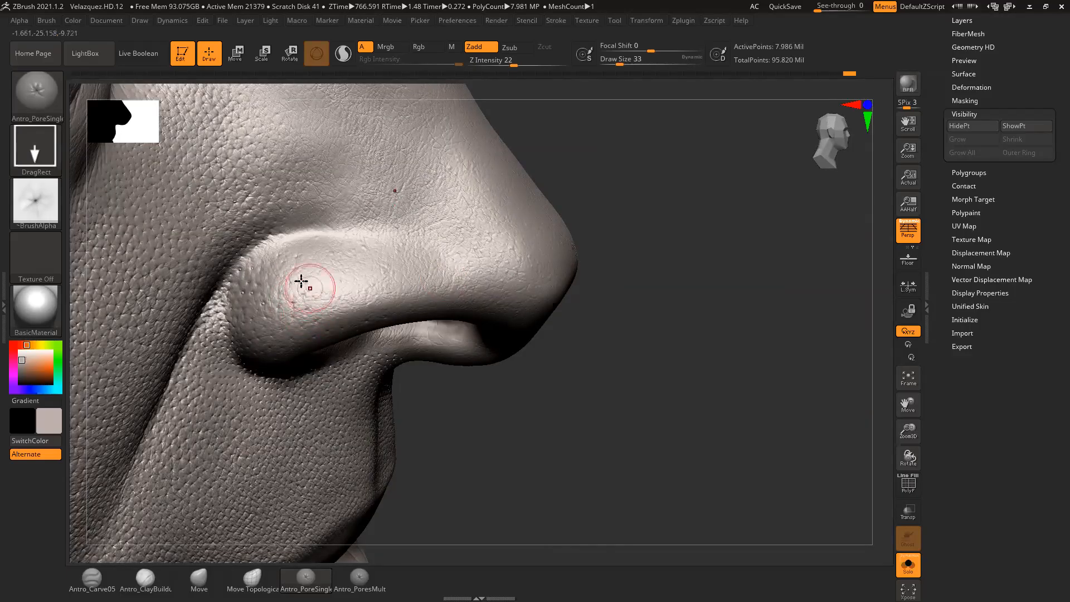
left_click_drag(634, 290, 592, 311)
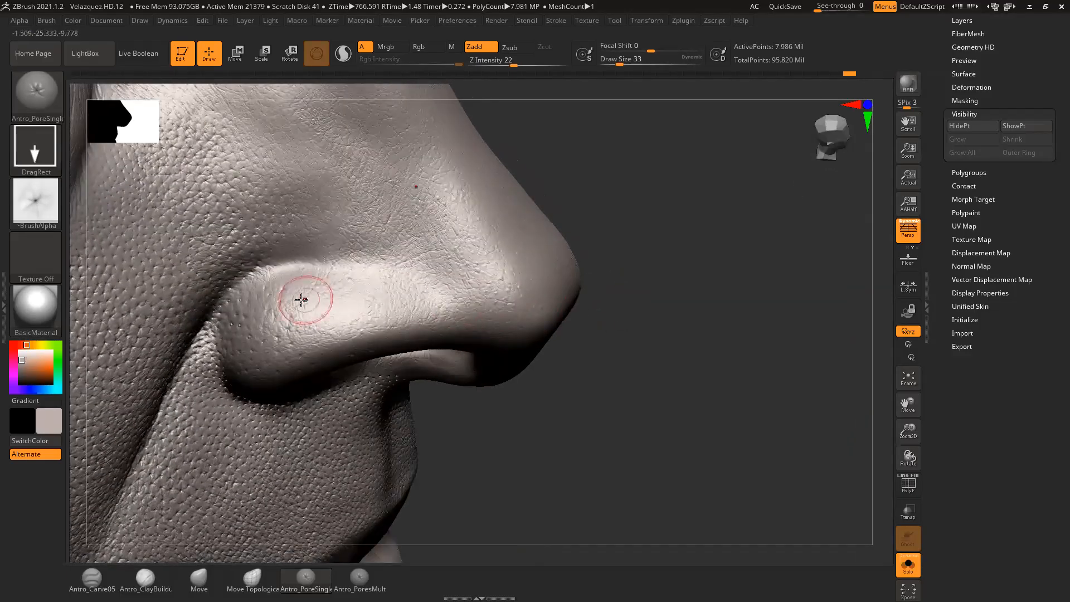
left_click_drag(293, 283, 304, 292)
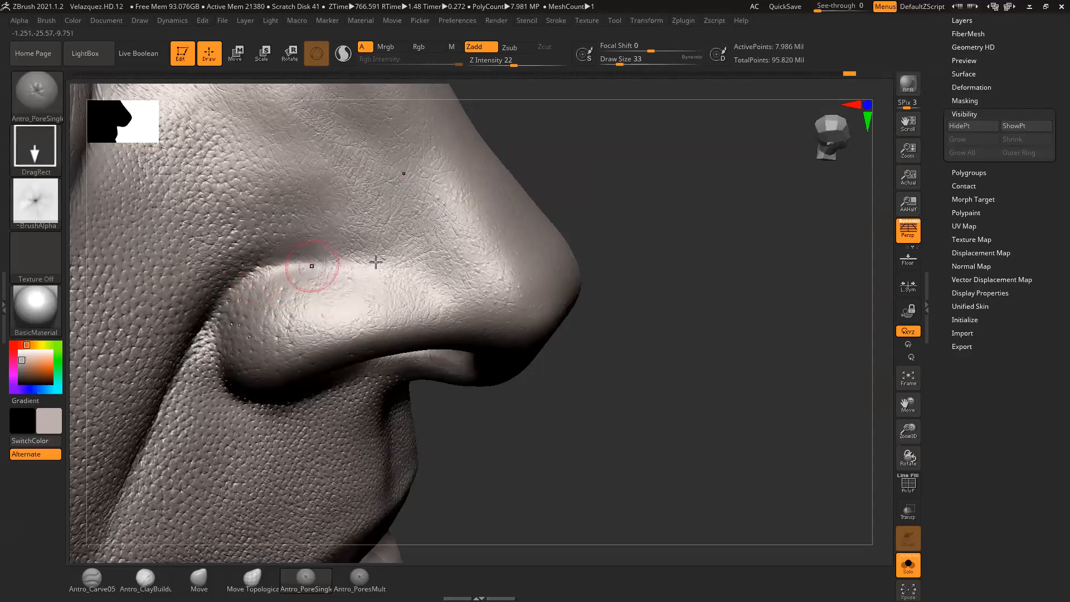
left_click_drag(605, 250, 543, 243)
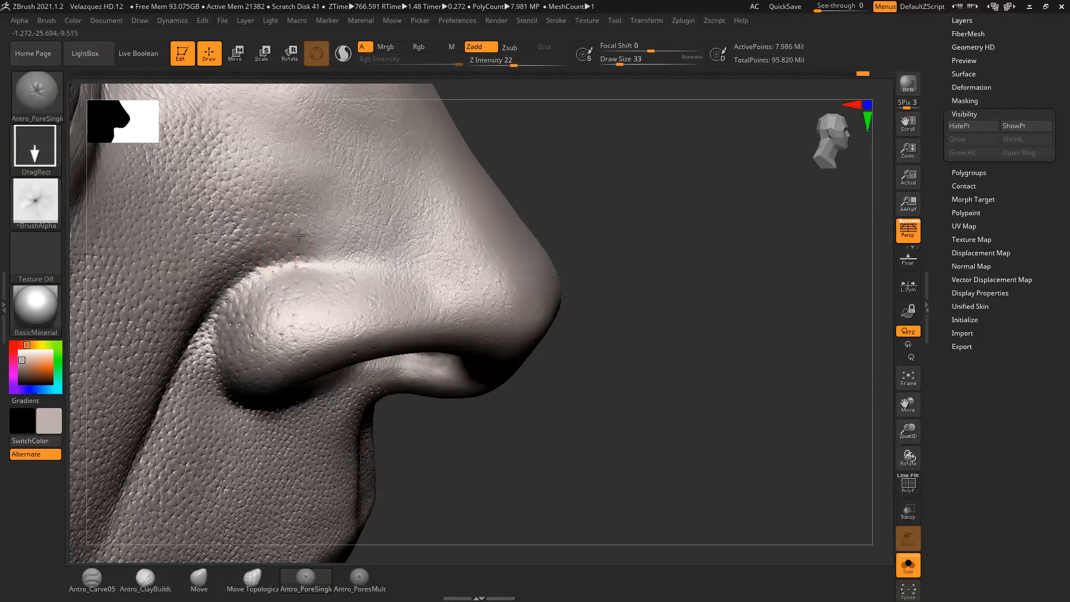
left_click_drag(299, 246, 301, 252)
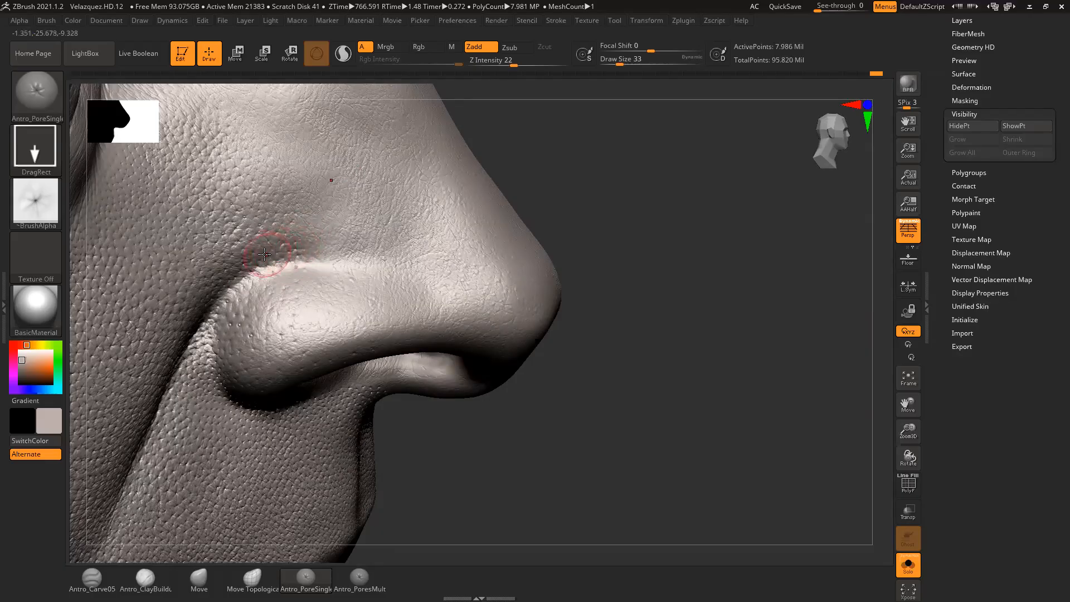
Step: Stamp scattered single pores on the nose tip and the lower end of the bridge
left_click_drag(637, 275, 490, 282)
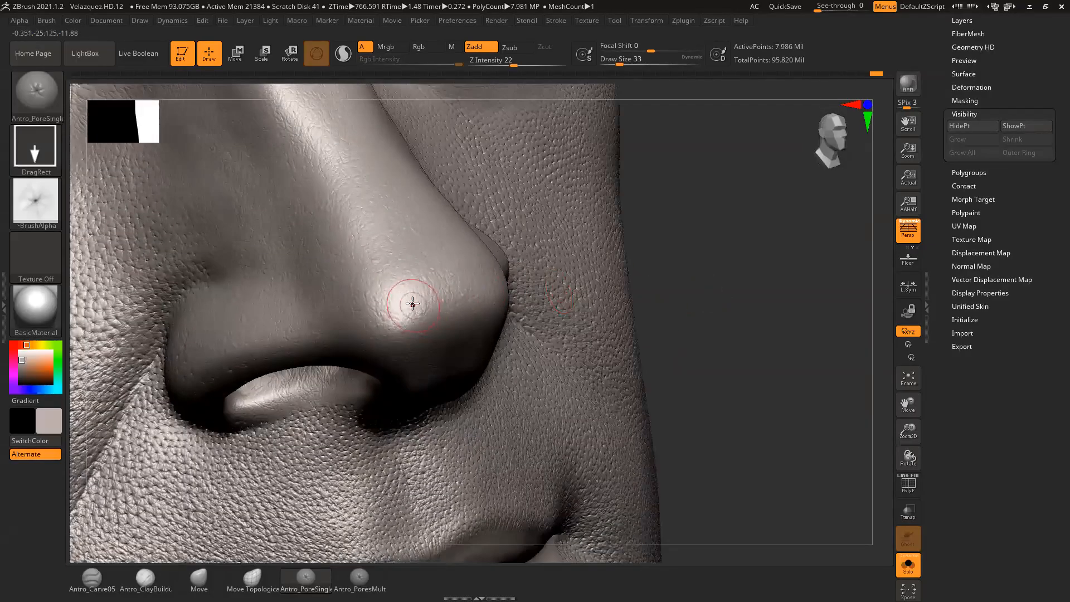
left_click_drag(403, 298, 412, 313)
left_click_drag(672, 282, 696, 277, "shift")
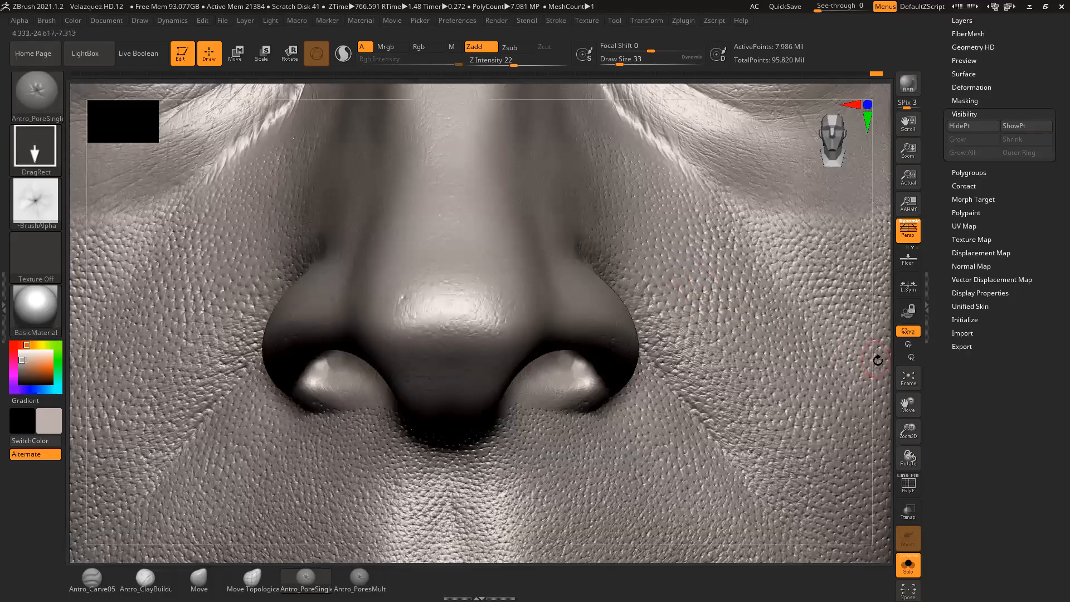
left_click_drag(878, 360, 823, 345)
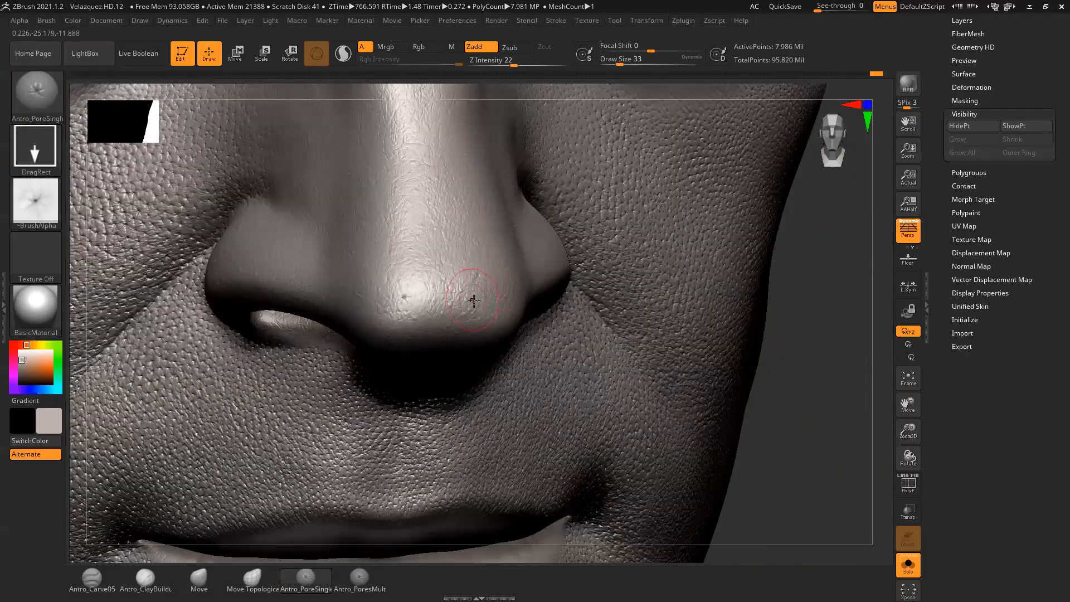
left_click_drag(451, 255, 466, 266)
mouse_move(407, 242)
left_mouse_down()
mouse_move(419, 259)
mouse_move(407, 272)
mouse_move(422, 265)
left_mouse_up()
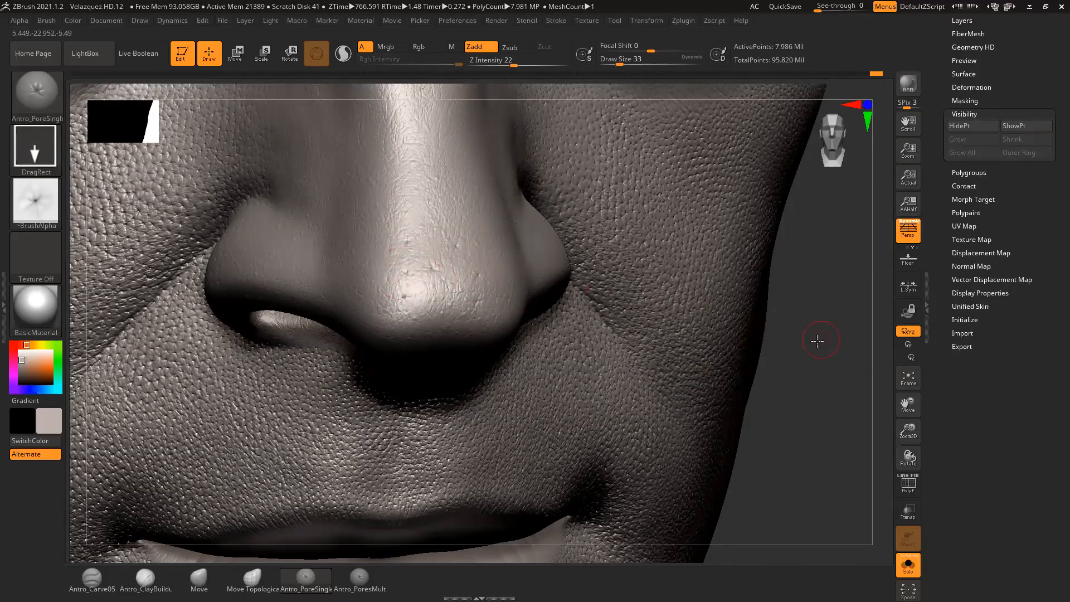
Step: Spread more single pores over the nose bridge and both flanks of the tip
left_click_drag(817, 341, 517, 270)
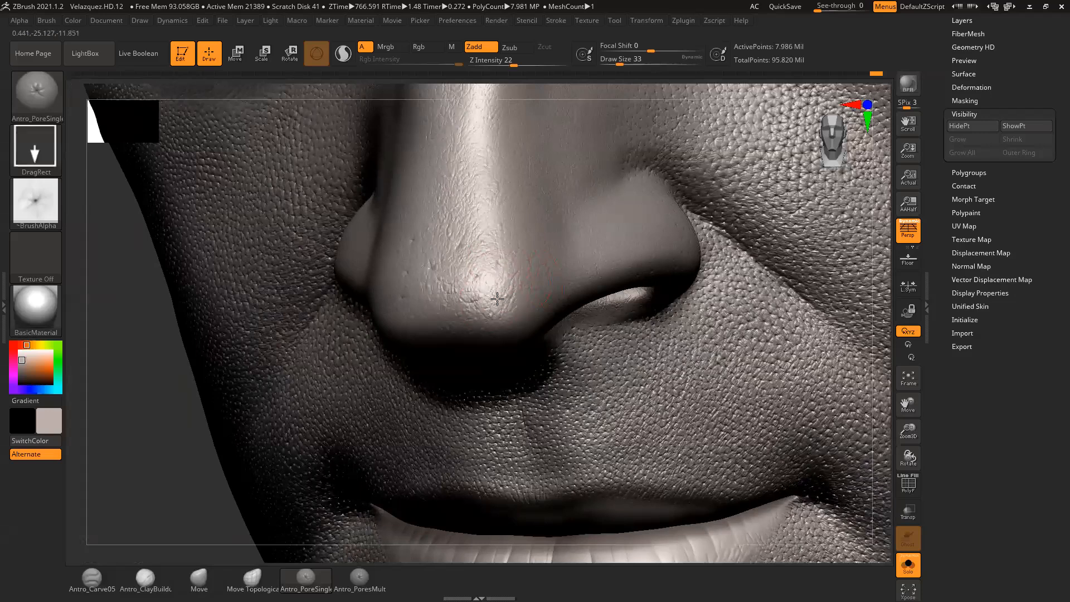
left_click_drag(152, 440, 438, 326)
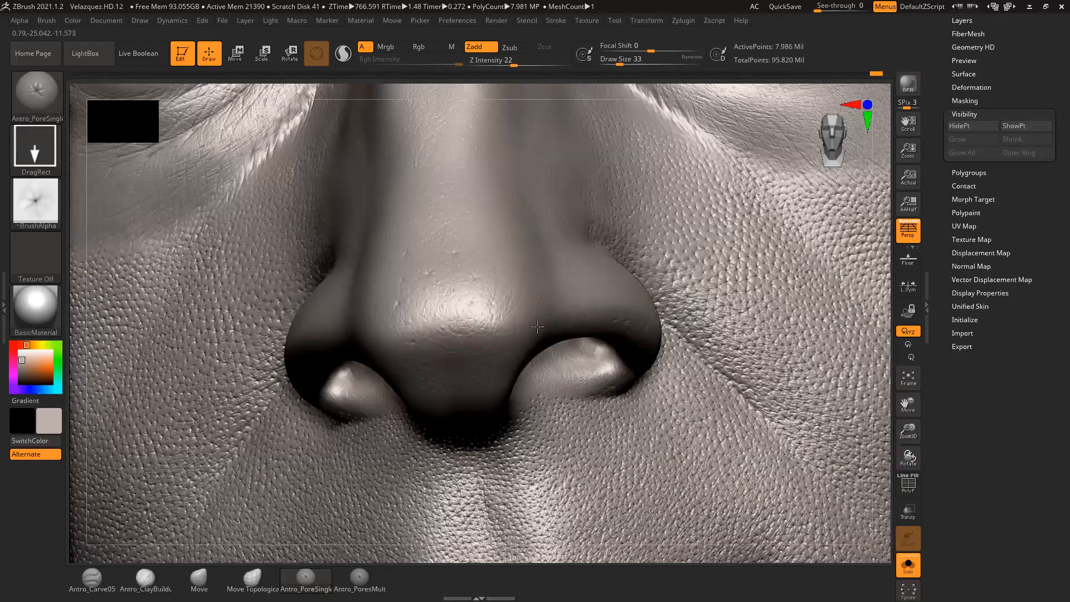
left_click_drag(883, 350, 430, 232)
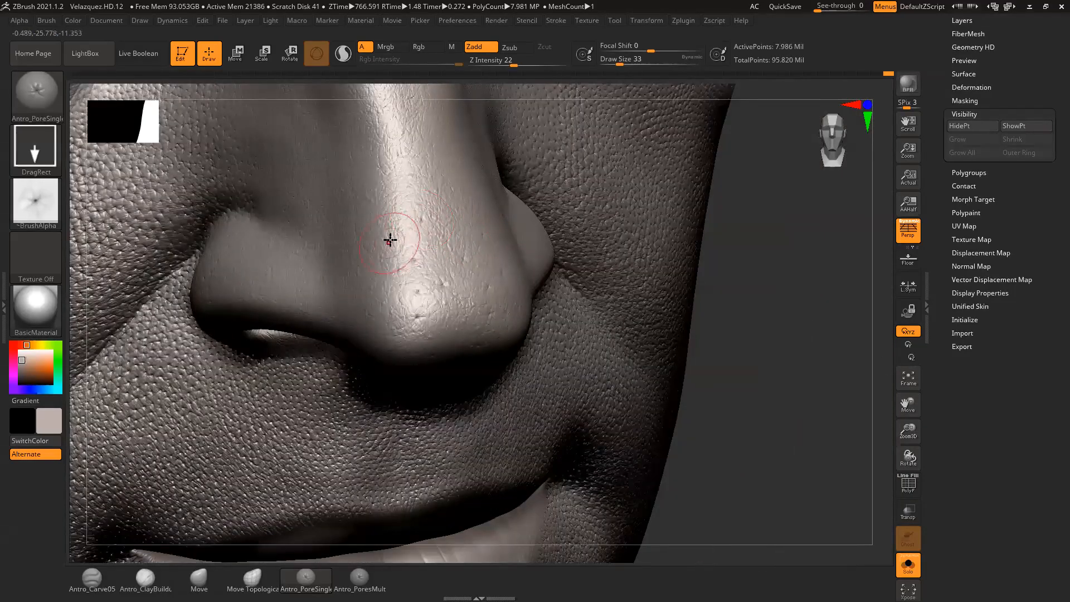
left_click_drag(719, 255, 859, 279)
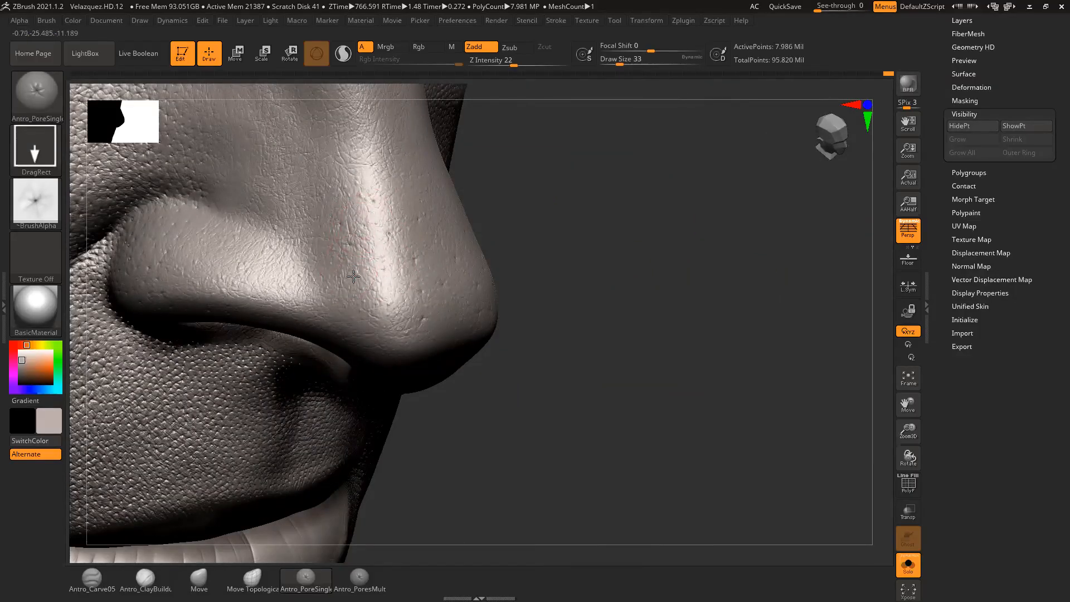
left_click_drag(763, 267, 536, 266)
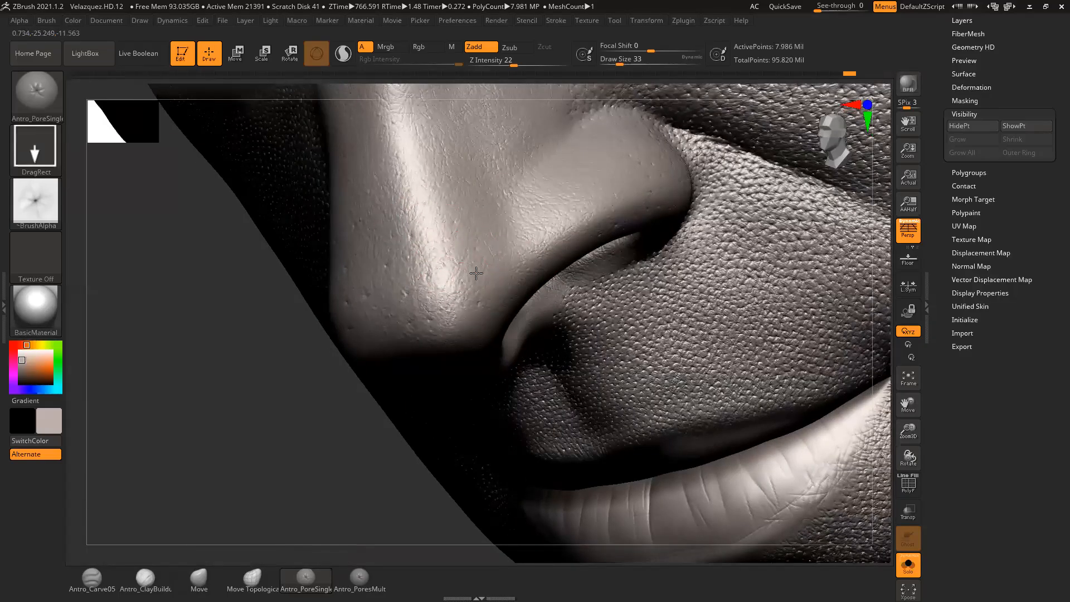
left_click_drag(306, 410, 357, 406)
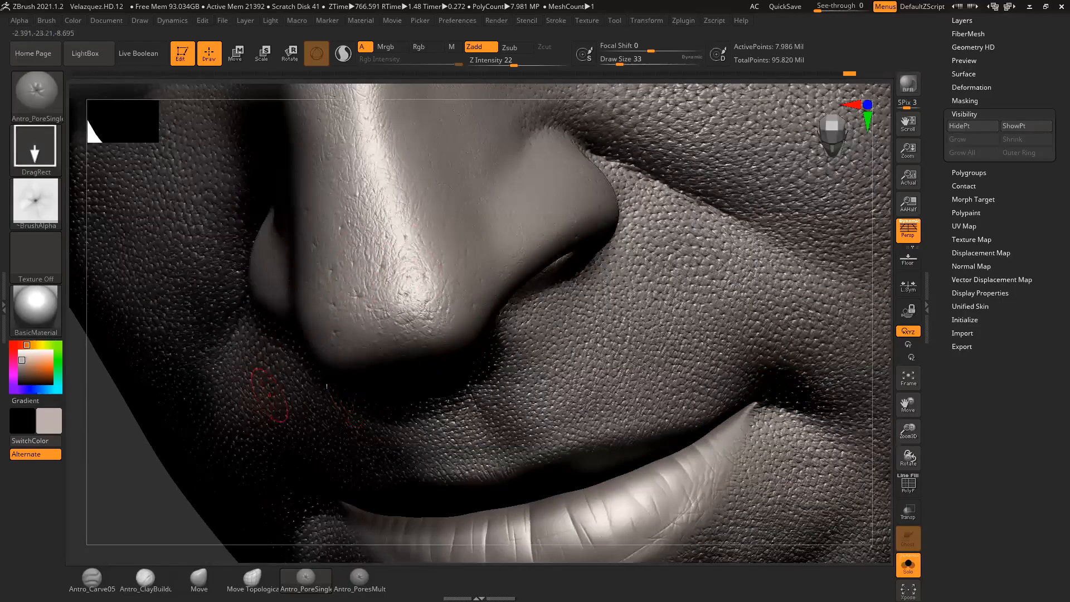
Step: Add further pores to the front and lower edge of the nose tip
left_click_drag(891, 421, 936, 406)
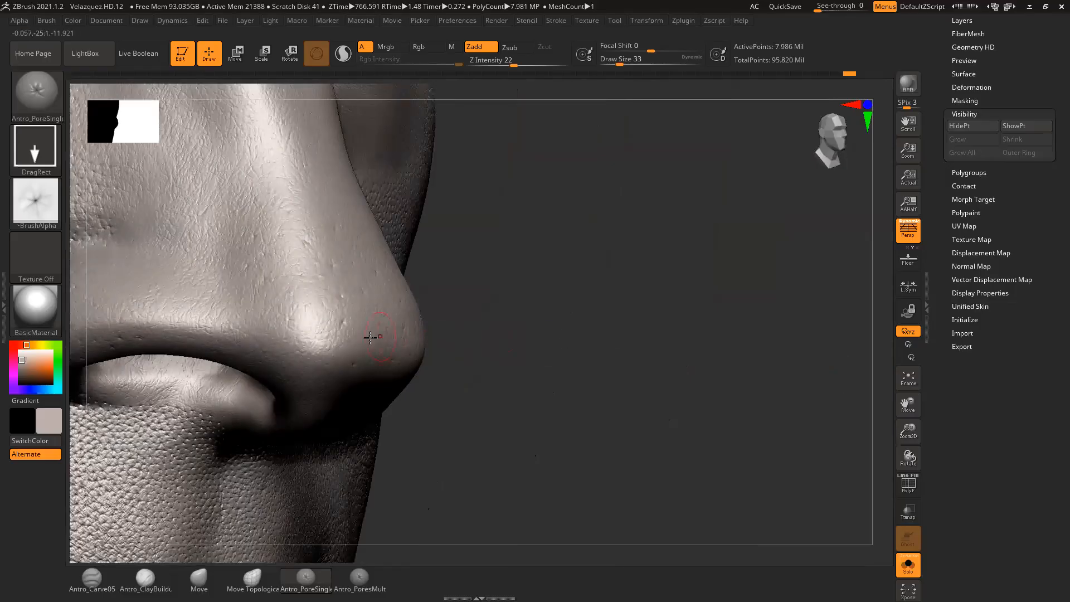
mouse_move(328, 335)
left_mouse_down()
mouse_move(329, 344)
mouse_move(304, 340)
mouse_move(317, 357)
left_mouse_up()
mouse_move(288, 323)
left_mouse_down()
mouse_move(291, 355)
mouse_move(330, 371)
left_mouse_up()
mouse_move(504, 323)
left_mouse_down()
mouse_move(599, 353)
mouse_move(663, 320)
mouse_move(674, 338)
mouse_move(640, 332)
left_mouse_up()
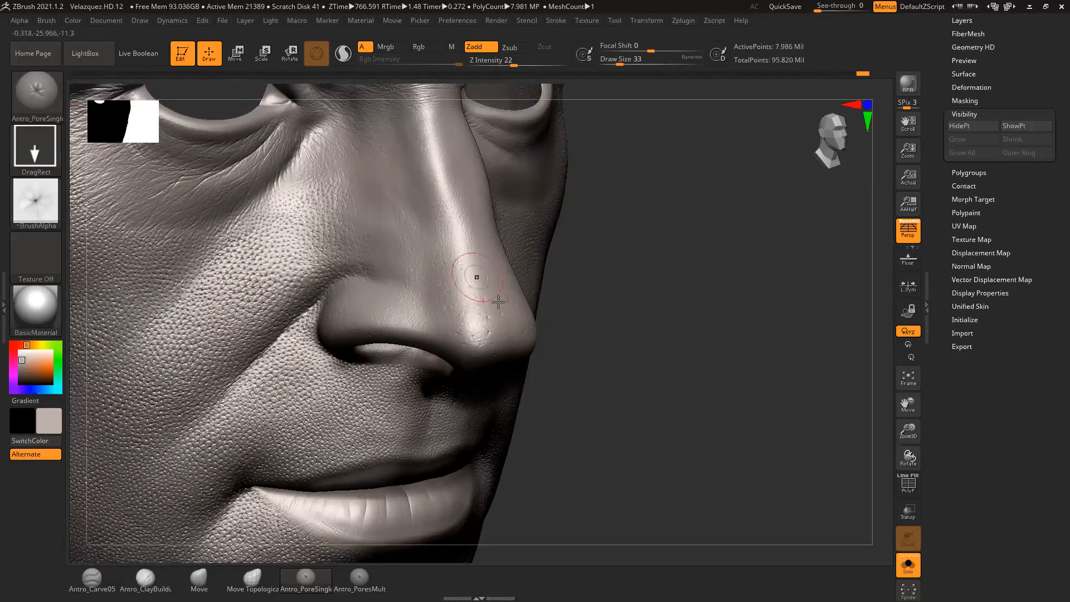
Step: Switch to the Antro_Pimple1 brush and set its Z Intensity to 17
left_click(36, 92)
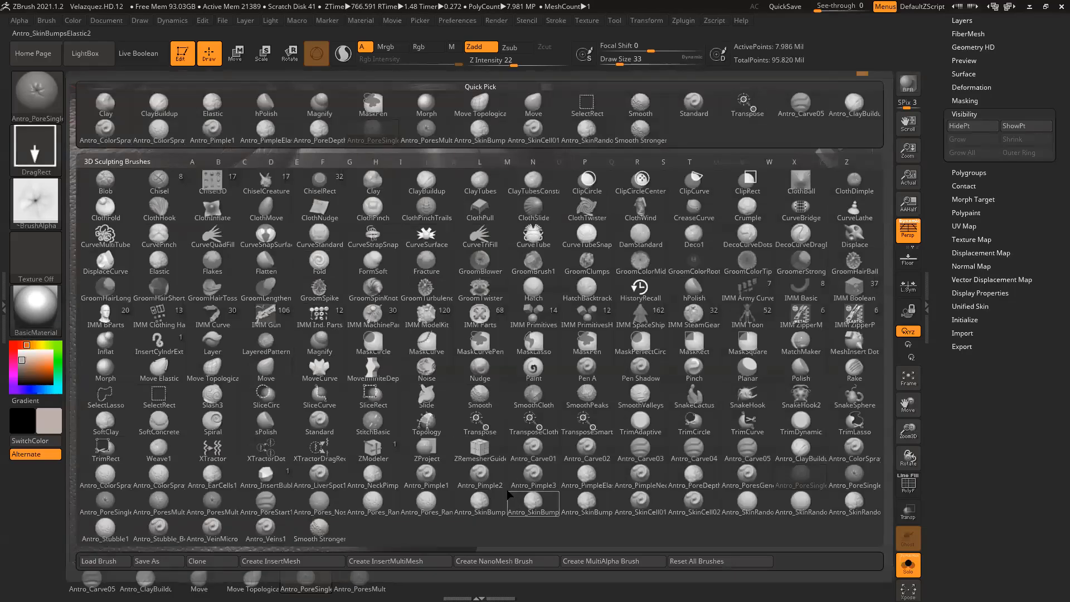
left_click(427, 489)
mouse_move(490, 446)
left_mouse_down()
mouse_move(675, 455)
mouse_move(664, 422)
left_mouse_up()
left_click_drag(511, 63, 509, 64)
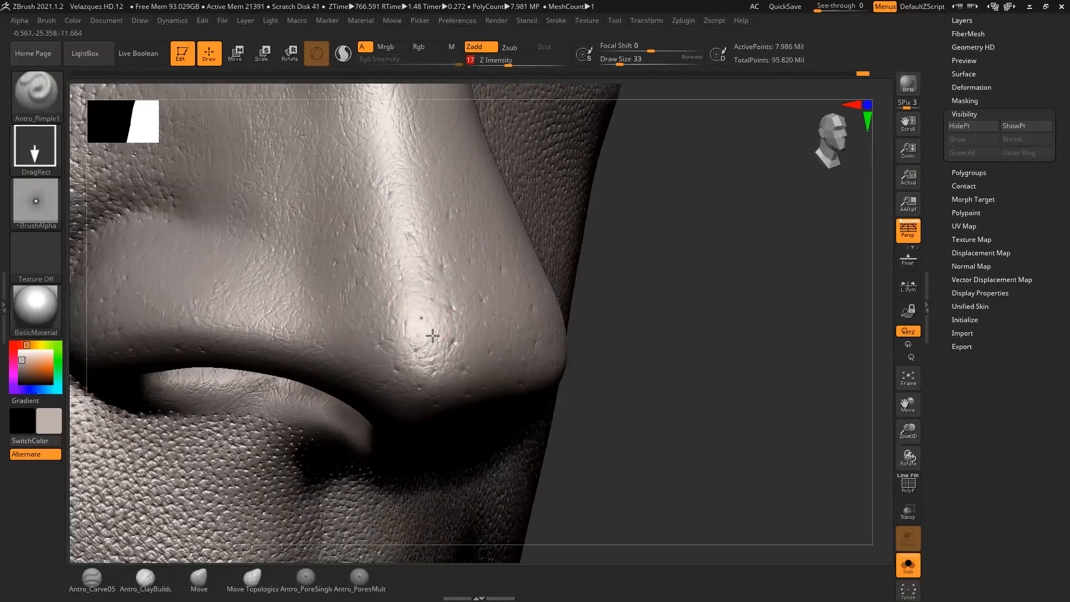
Step: Stamp a small pimple on the front of the nose tip at Z Intensity 11, and raise the intensity to 14
mouse_move(768, 301)
left_mouse_down()
mouse_move(640, 312)
mouse_move(649, 284)
left_mouse_up()
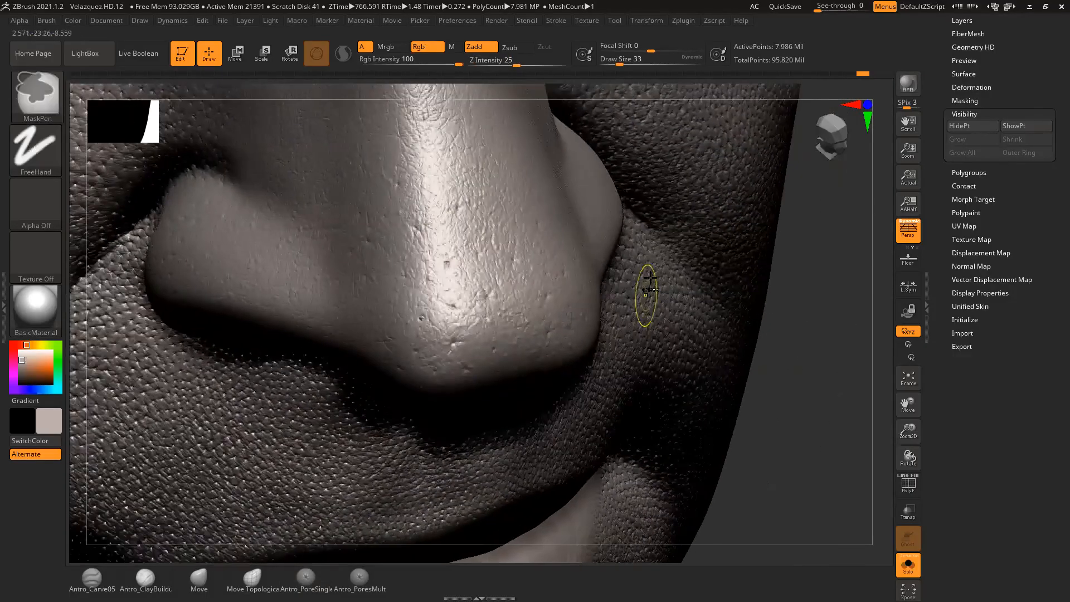
left_click_drag(505, 63, 501, 63)
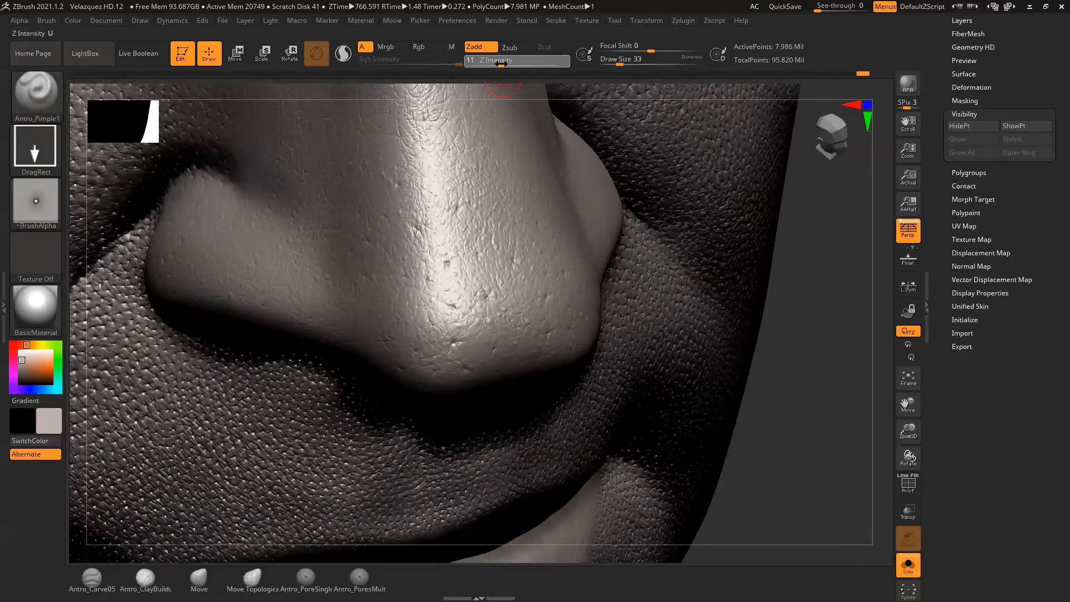
left_click_drag(446, 296, 453, 310)
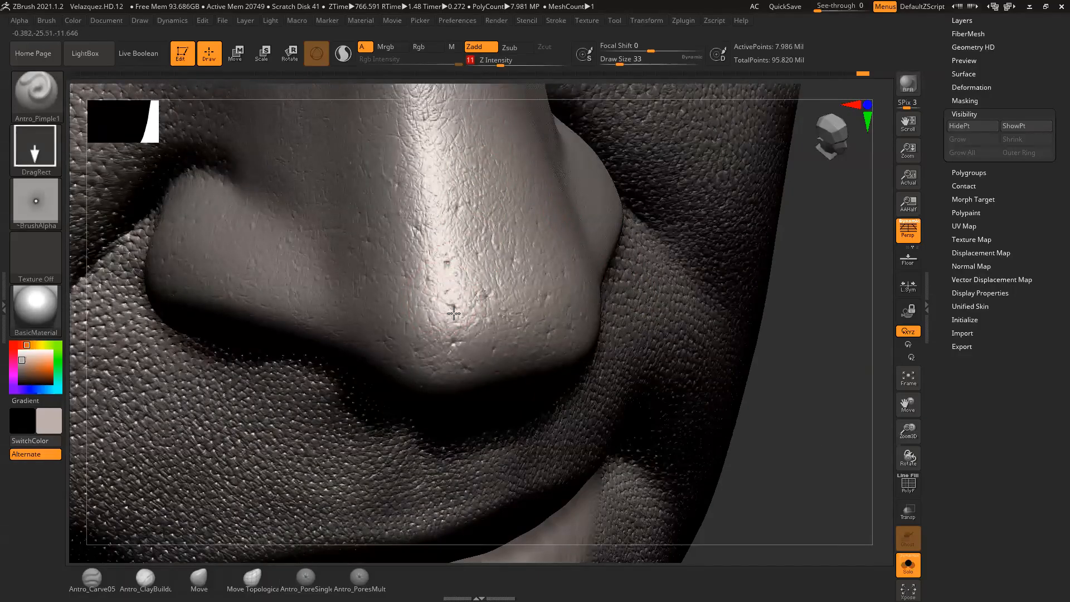
left_click_drag(501, 63, 506, 63)
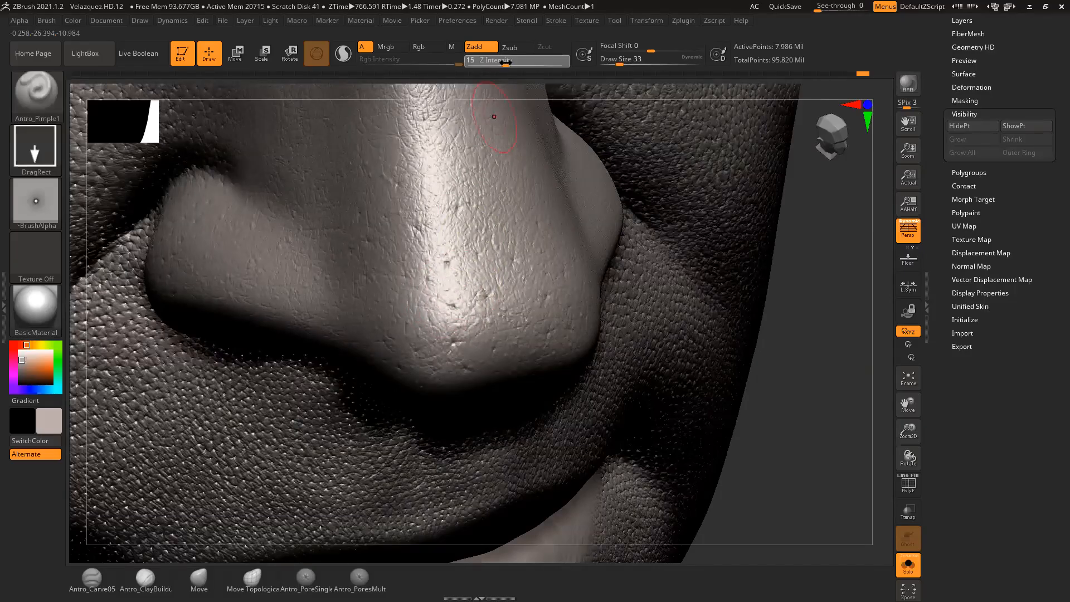
mouse_move(793, 314)
left_mouse_down()
mouse_move(805, 313)
mouse_move(787, 317)
left_mouse_up()
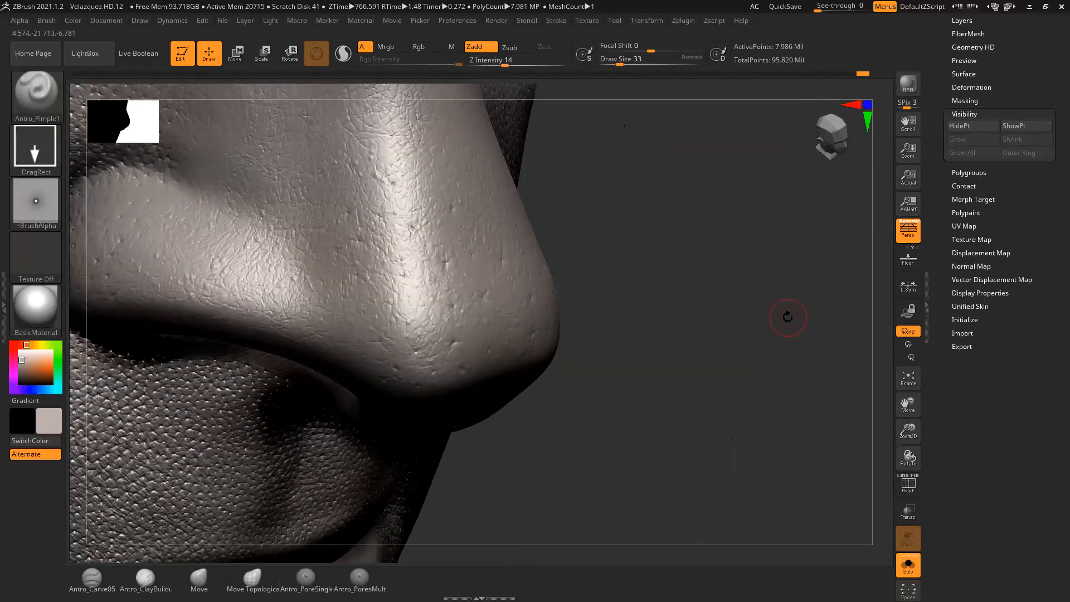
Step: Subdivide the head mesh once more and return to the previous, lower subdivision level
key("ctrl+d")
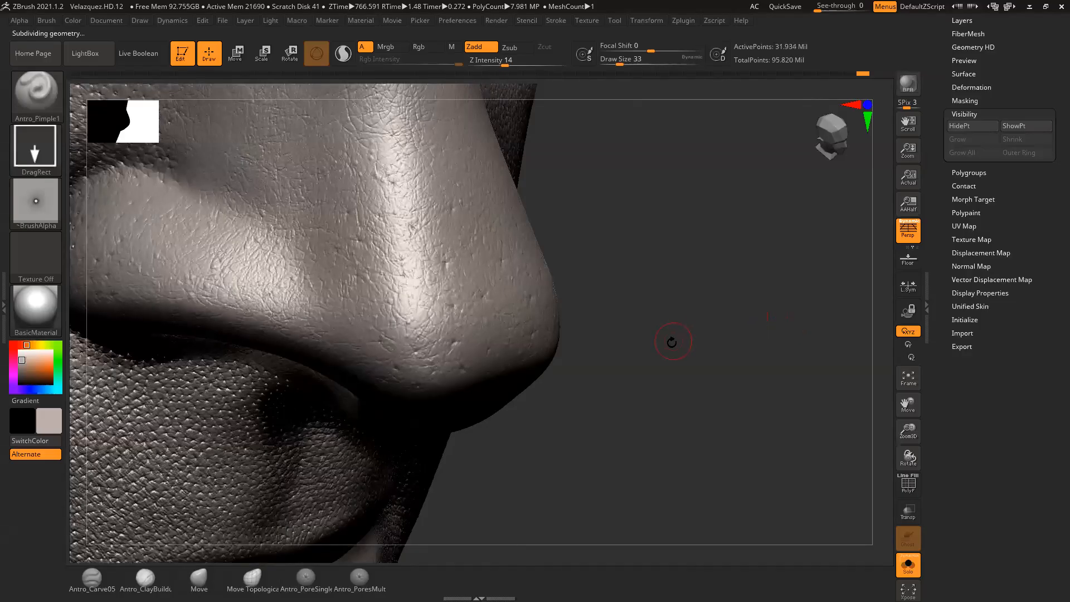
left_click_drag(667, 327, 474, 312)
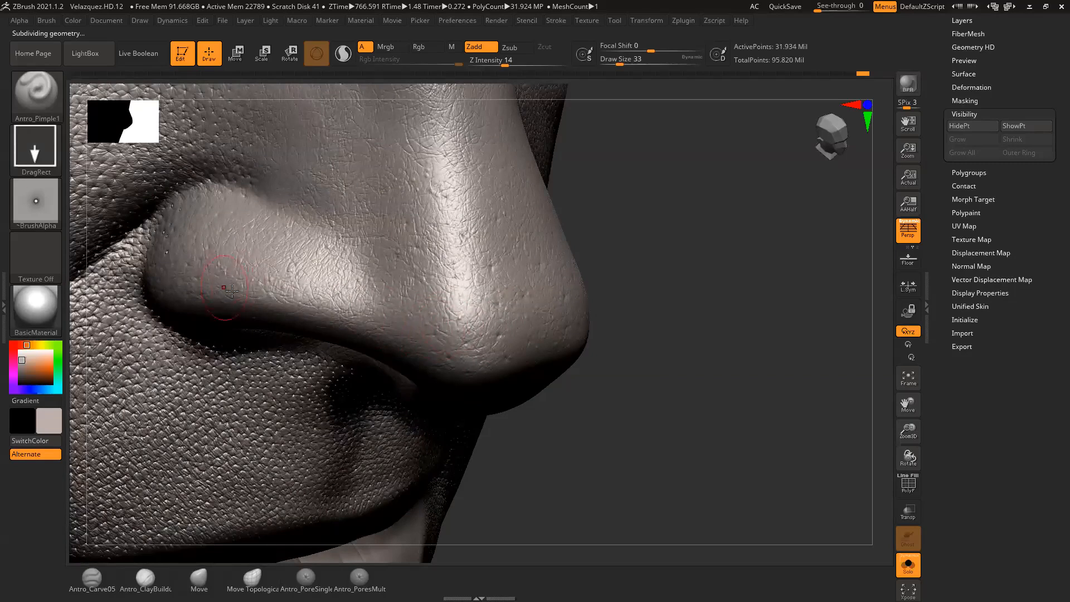
key("shift")
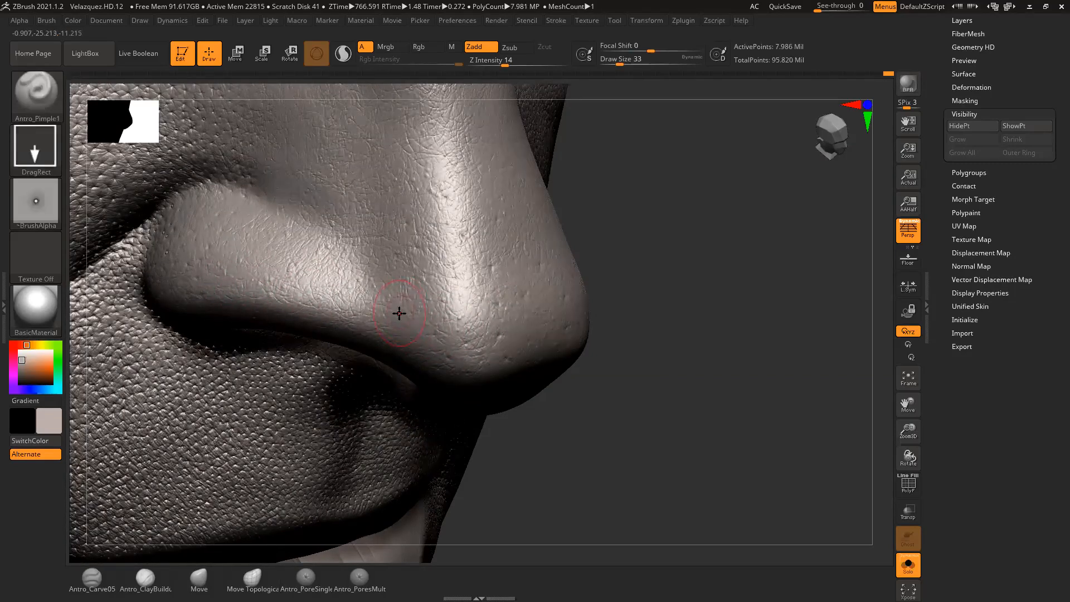
Step: Set the Smooth Stronger brush's Z Intensity to 2
key("shift+d")
key("d")
key("shift")
key("ctrl+z")
left_click_drag(504, 62, 496, 62, "shift")
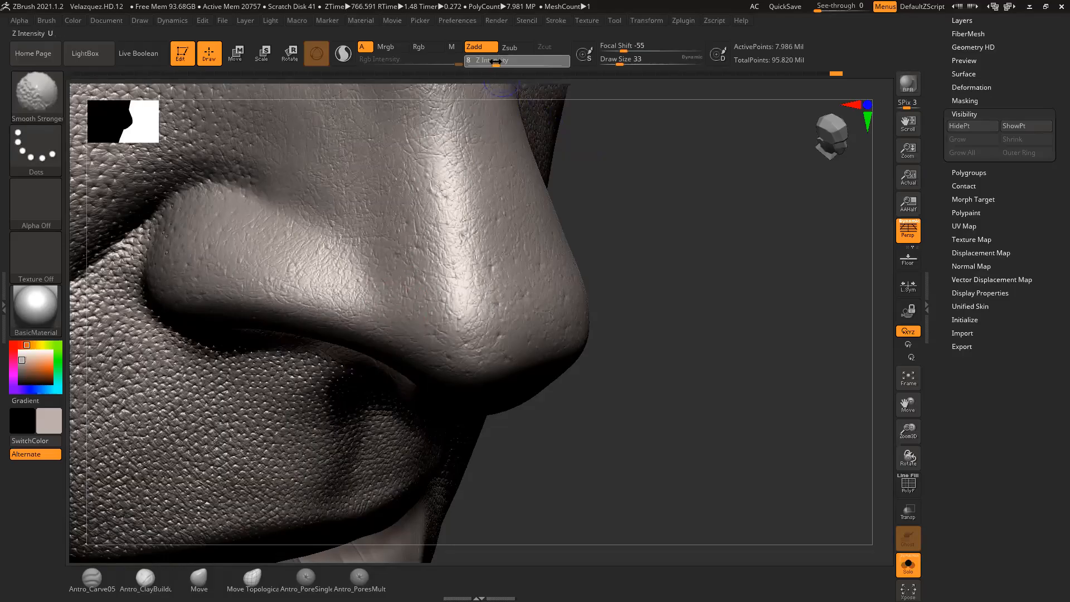
key("ctrl")
key("ctrl+z")
key("shift")
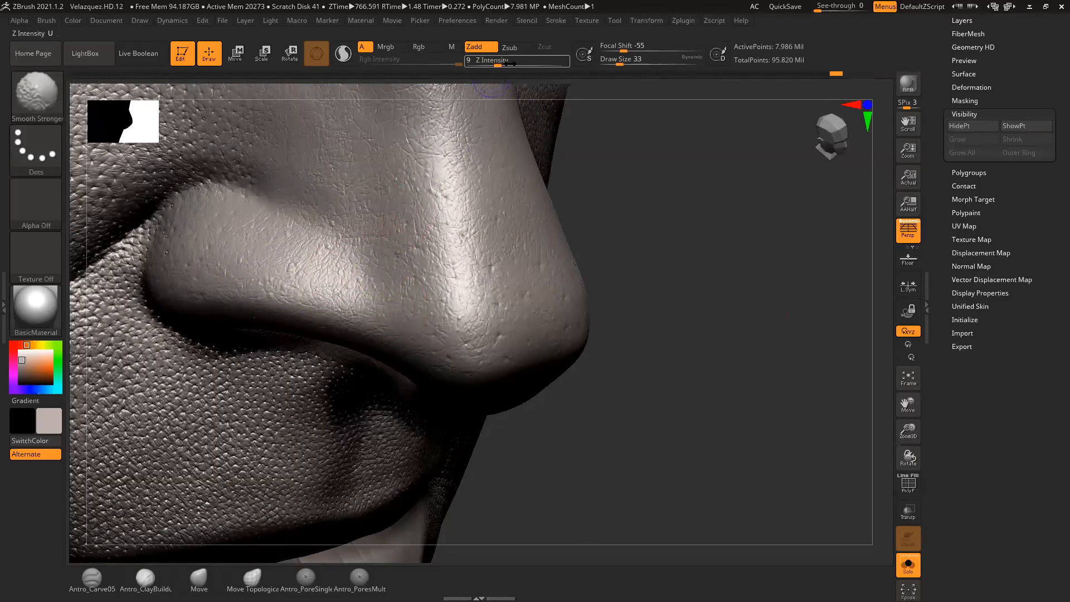
key("shift")
left_click_drag(498, 63, 487, 63)
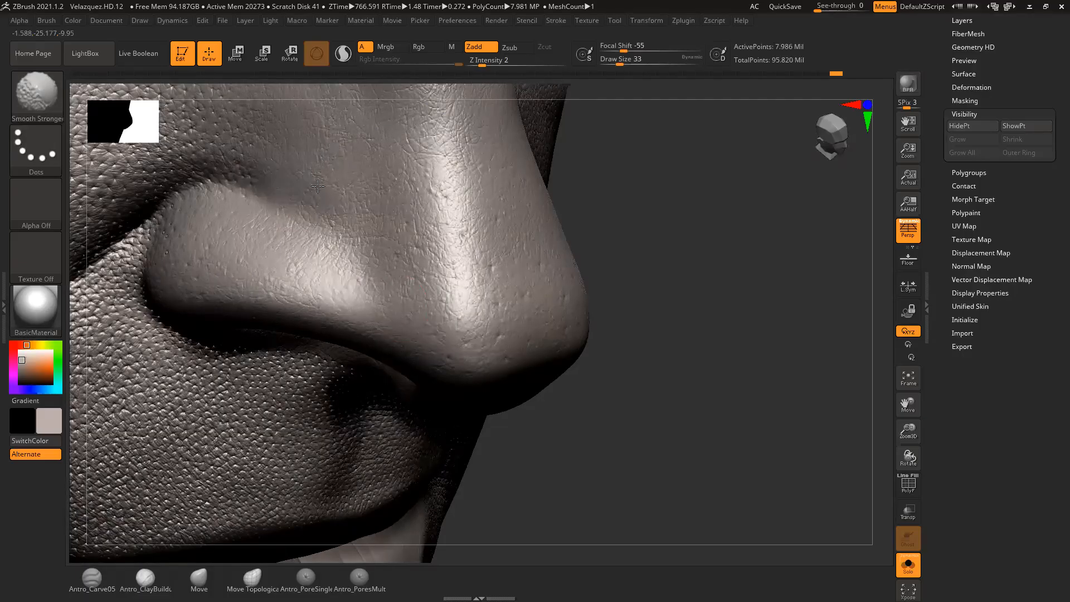
Step: Lightly smooth the skin detail along the side of the nose and the lower edge of the nostril wing
left_click_drag(641, 256, 447, 309)
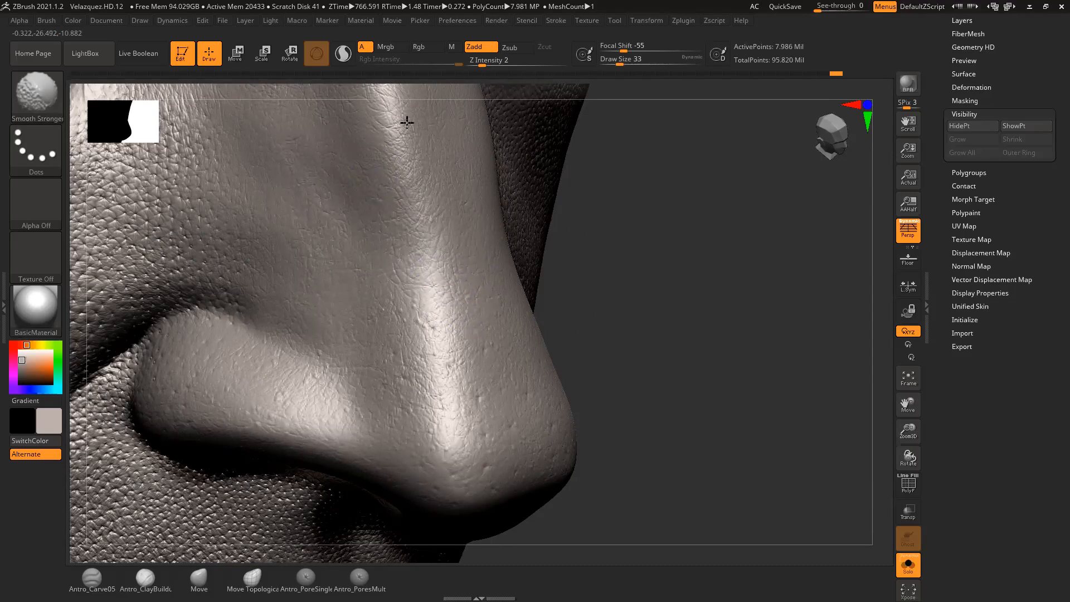
left_click_drag(625, 206, 703, 343, "alt")
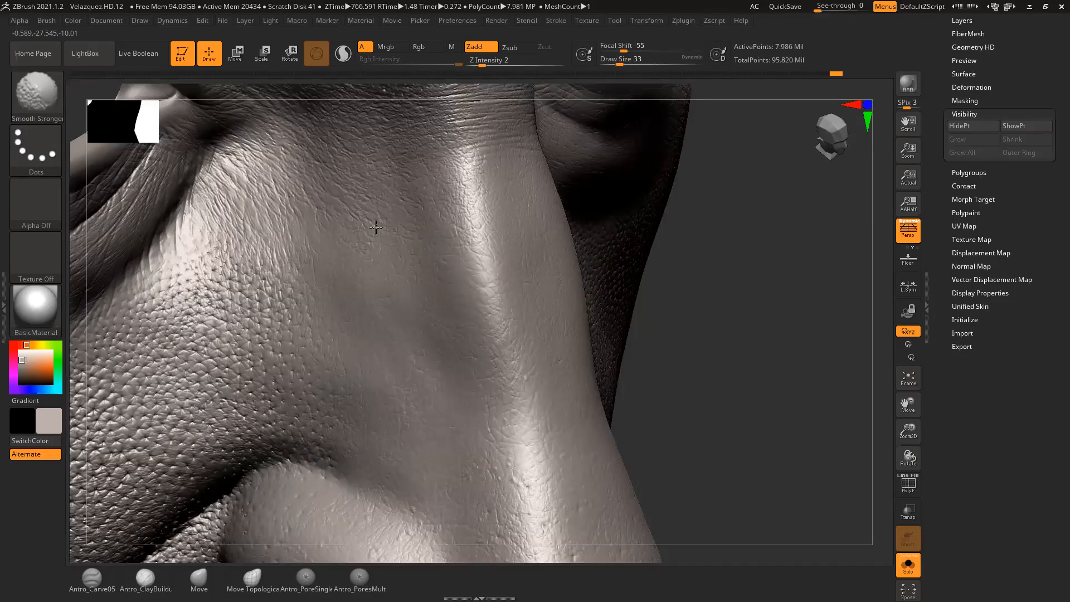
left_click_drag(701, 385, 685, 184, "alt")
left_click_drag(702, 246, 688, 259)
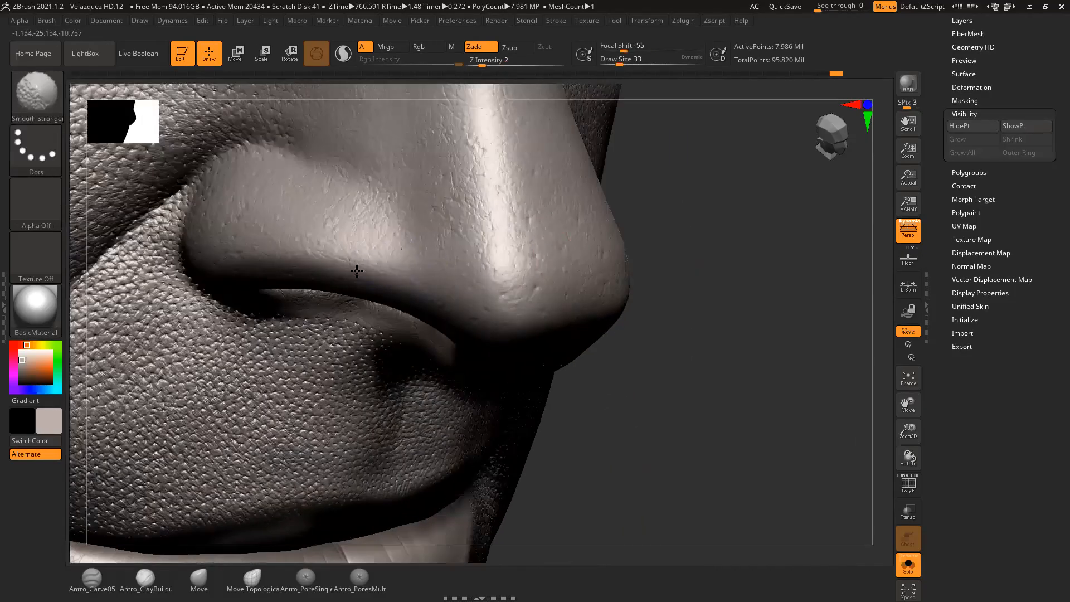
left_click_drag(264, 252, 232, 260, "shift")
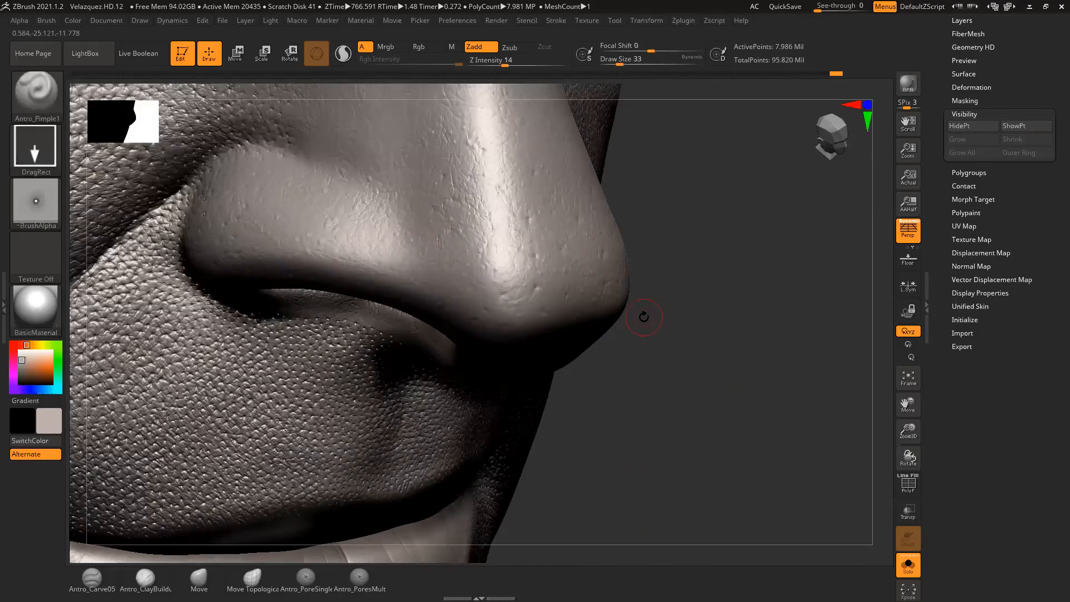
Step: Return the head to its highest subdivision level and stamp a few Antro_Pimple1 pimples on the front of the nose tip
key("a")
left_click_drag(690, 357, 718, 354)
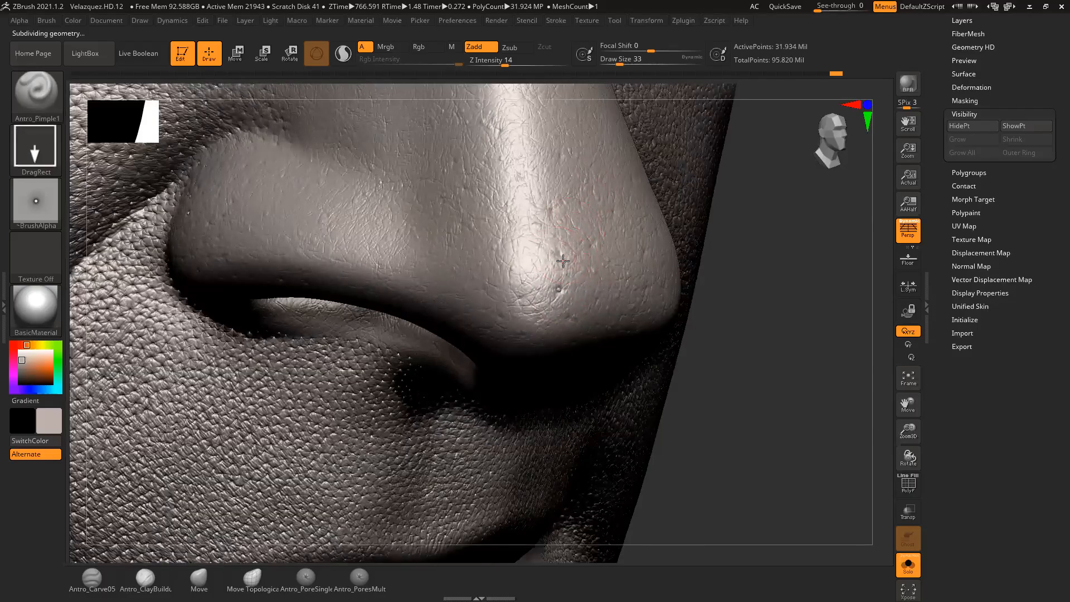
left_click_drag(768, 257, 791, 266)
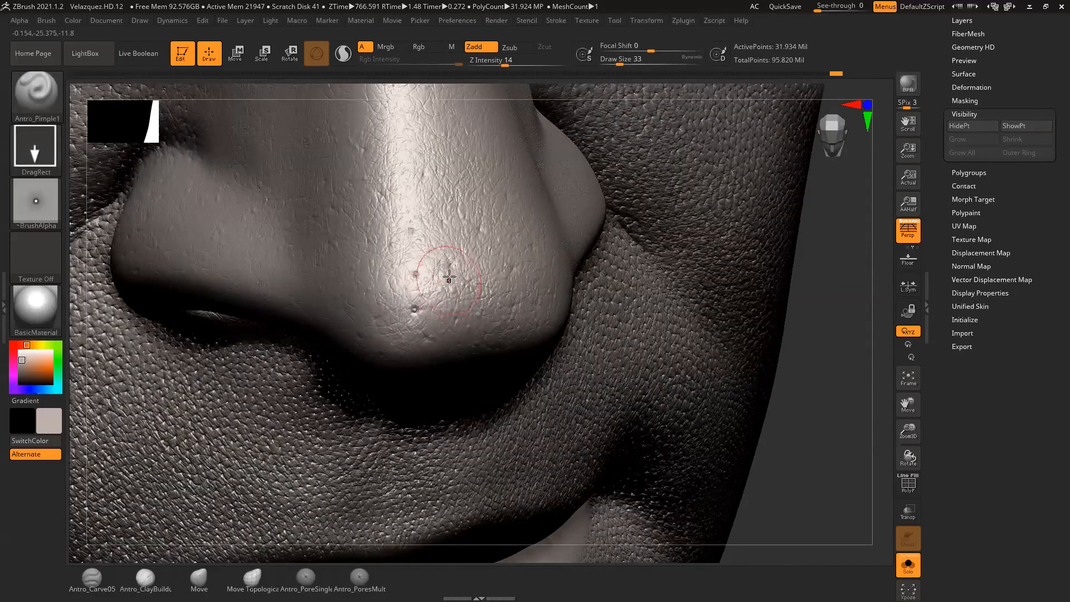
Step: Try enabling Rgb on the pimple brush with a dark brown and a light grey paint colour
left_click(426, 49)
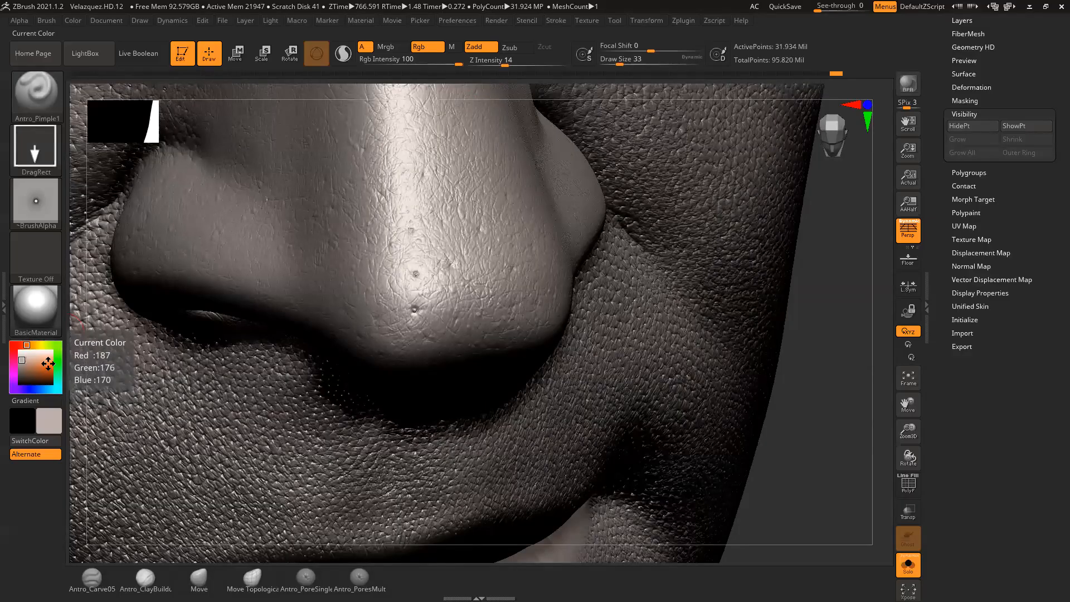
left_click(23, 372)
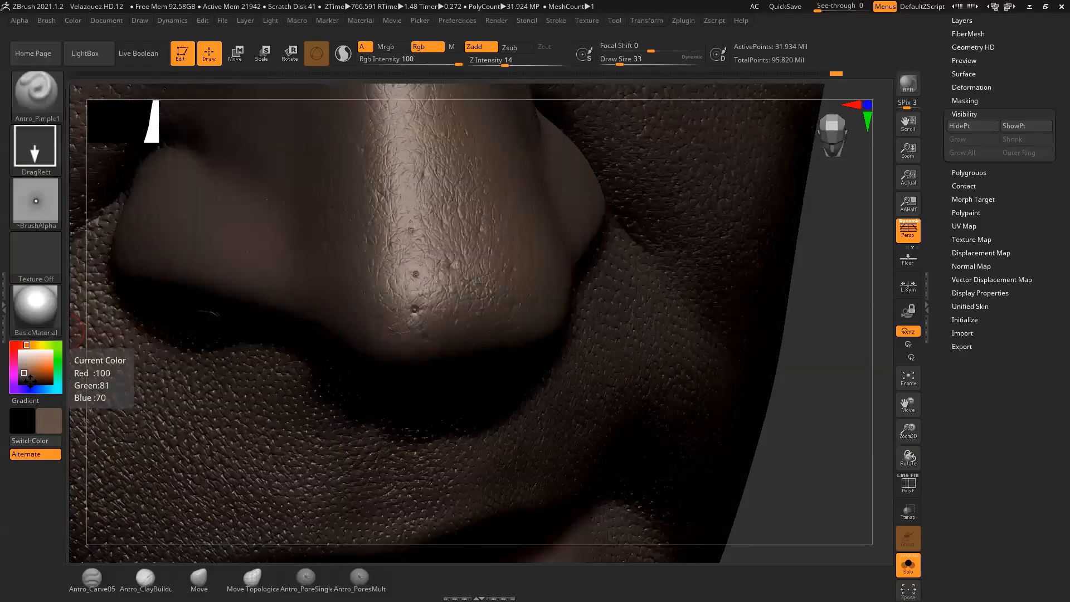
left_click(24, 360)
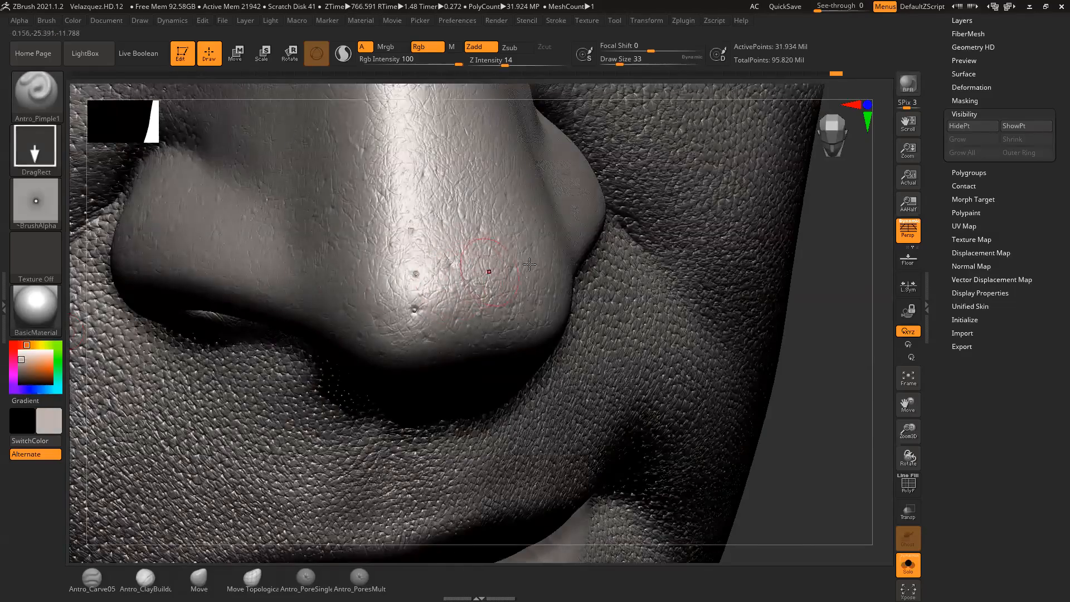
Step: Scatter more small pimples across the front and side of the nose tip with Rgb off
left_click_drag(828, 339, 641, 332)
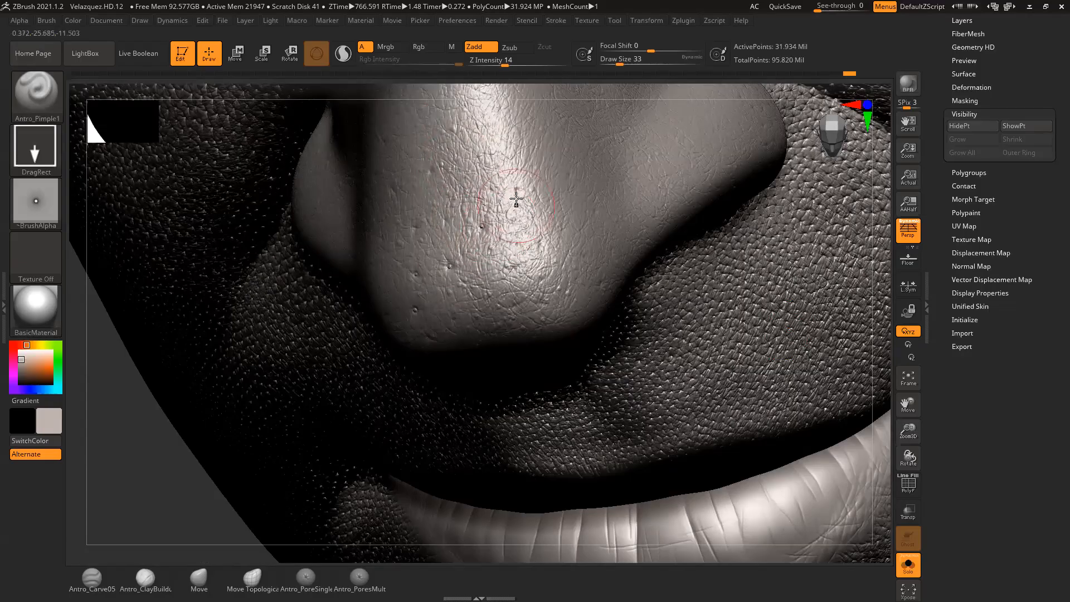
left_click_drag(516, 189, 522, 205)
left_click_drag(513, 267, 543, 281)
left_click_drag(872, 301, 810, 296)
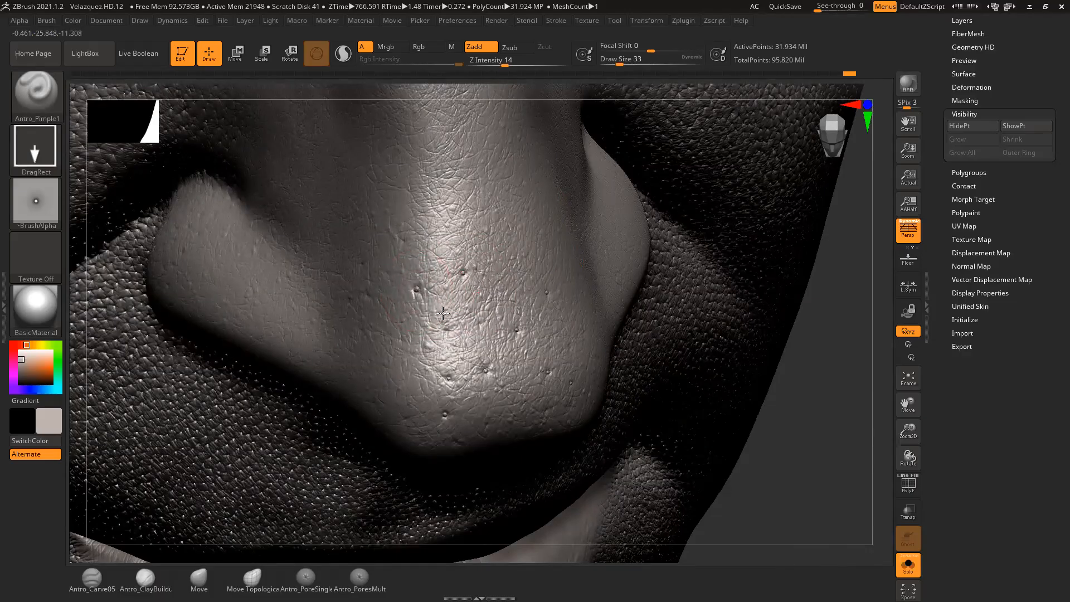
mouse_move(796, 353)
left_mouse_down()
mouse_move(812, 351)
mouse_move(725, 312)
left_mouse_up()
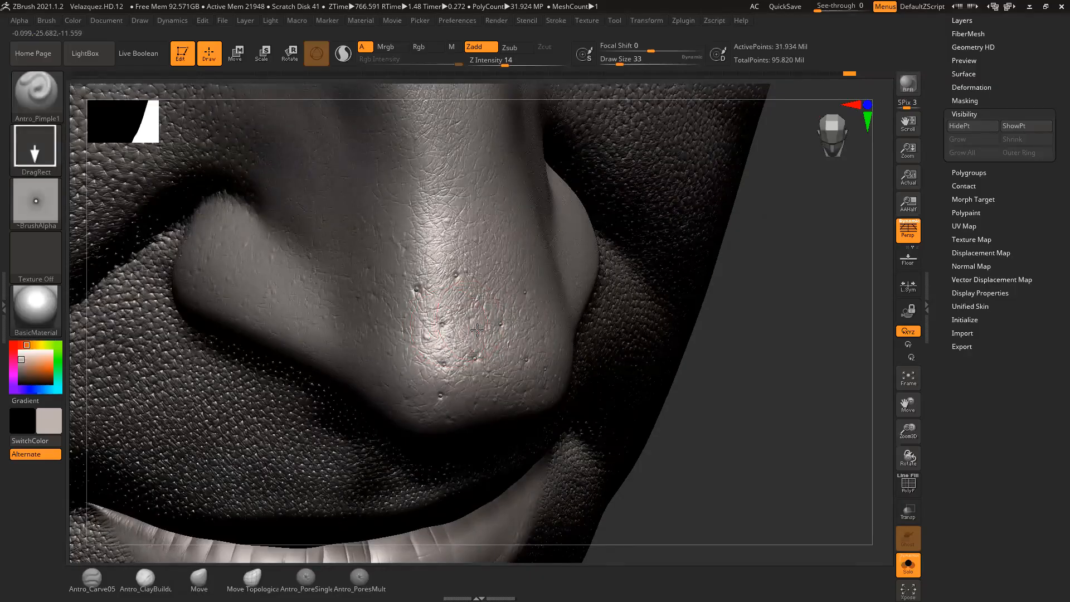
left_click_drag(718, 312, 759, 312)
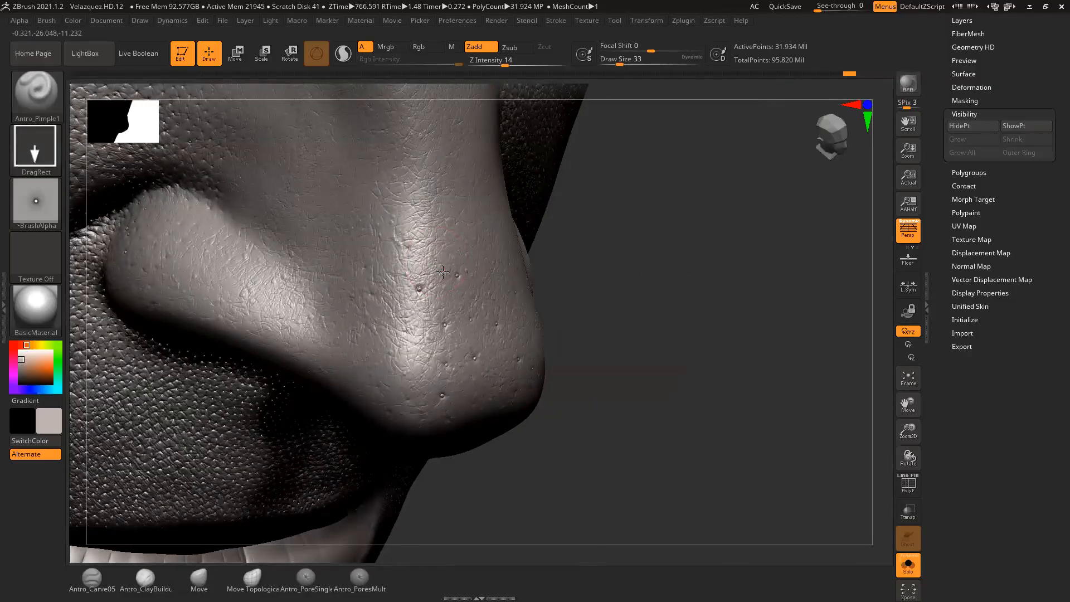
Step: Stamp small pimples on the rear of the nostril wing and on the skin just above its crease
left_click_drag(632, 304, 691, 295)
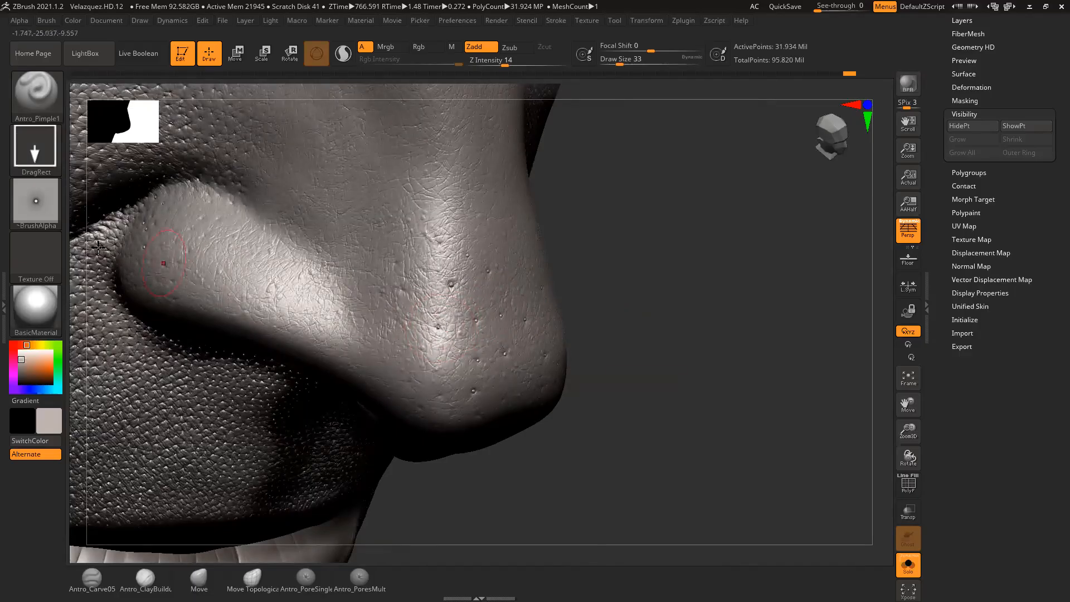
left_click_drag(668, 298, 535, 301)
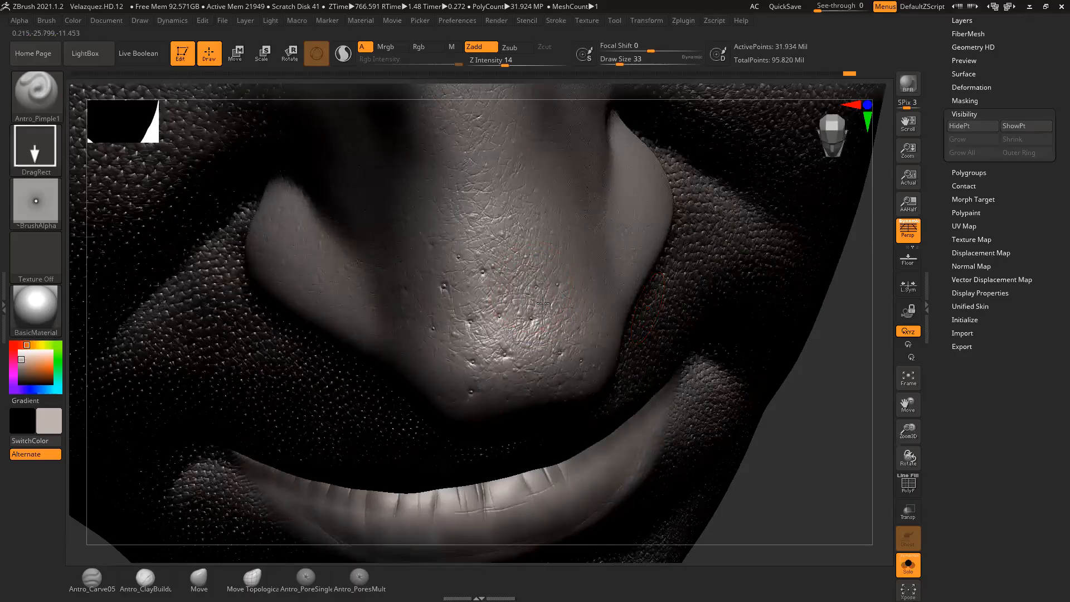
left_click_drag(798, 390, 802, 368)
left_click_drag(773, 296, 887, 348)
left_click_drag(861, 304, 878, 296)
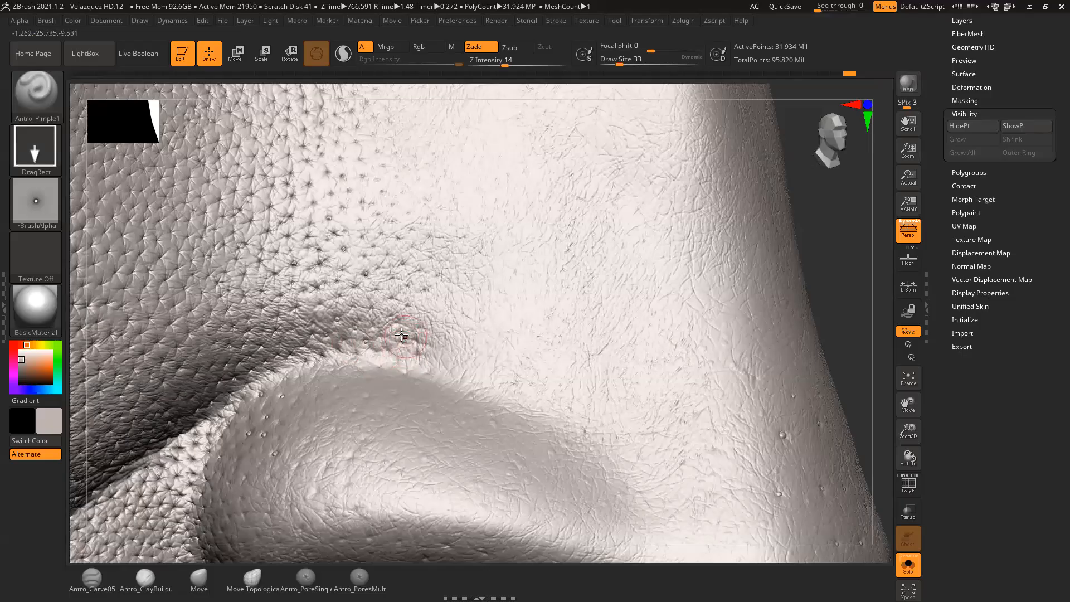
left_click_drag(325, 307, 330, 304)
Step: Cluster further pimples over the rounded outer surface of the nostril wing
mouse_move(832, 275)
left_mouse_down()
mouse_move(796, 310)
mouse_move(758, 303)
mouse_move(744, 344)
left_mouse_up()
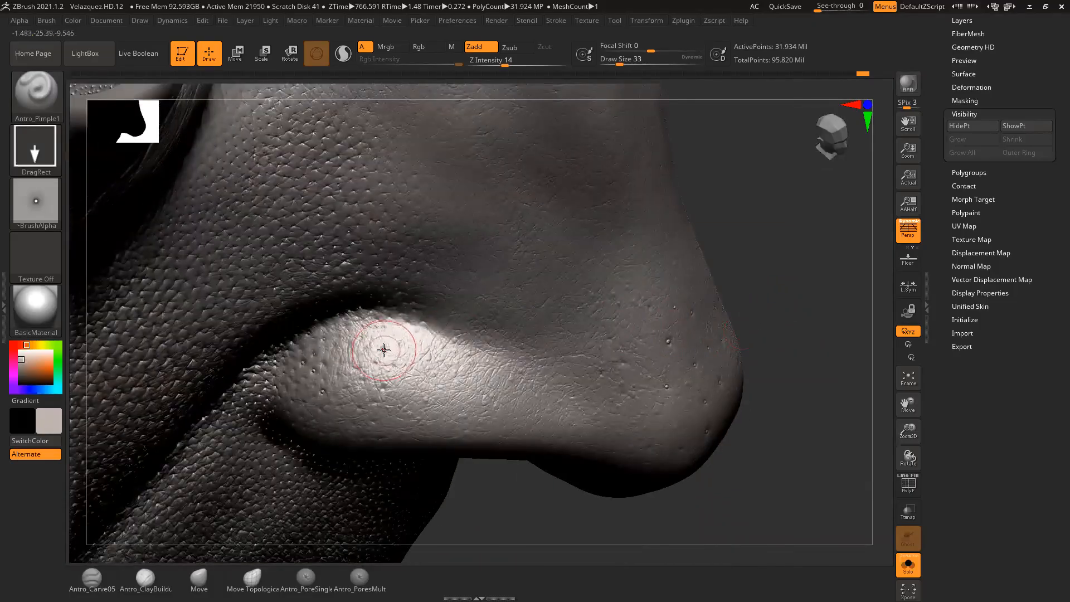
left_click_drag(771, 299, 543, 318)
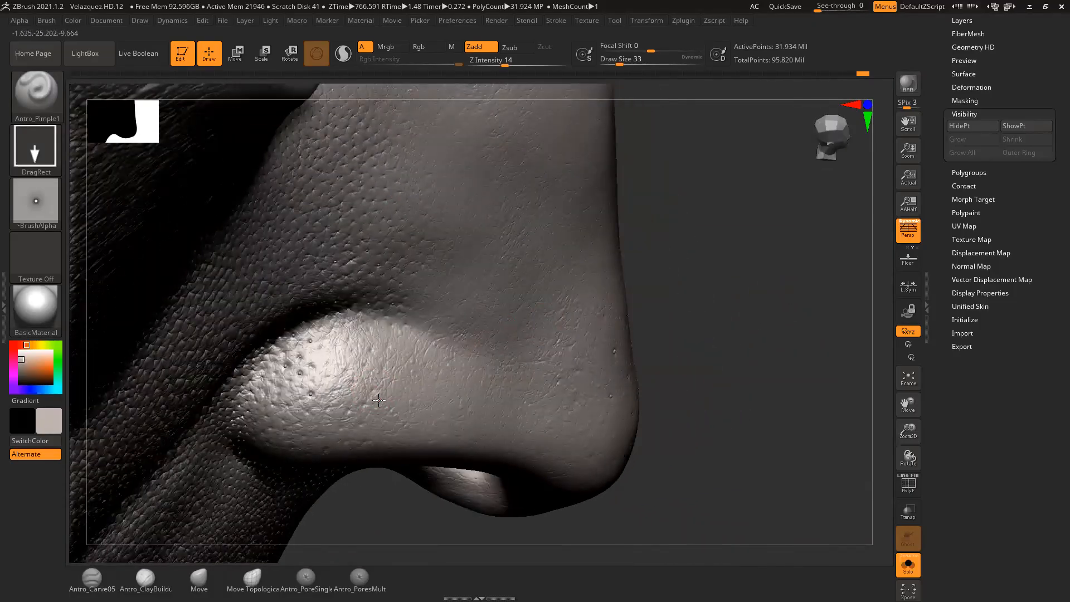
left_click_drag(663, 303, 720, 348)
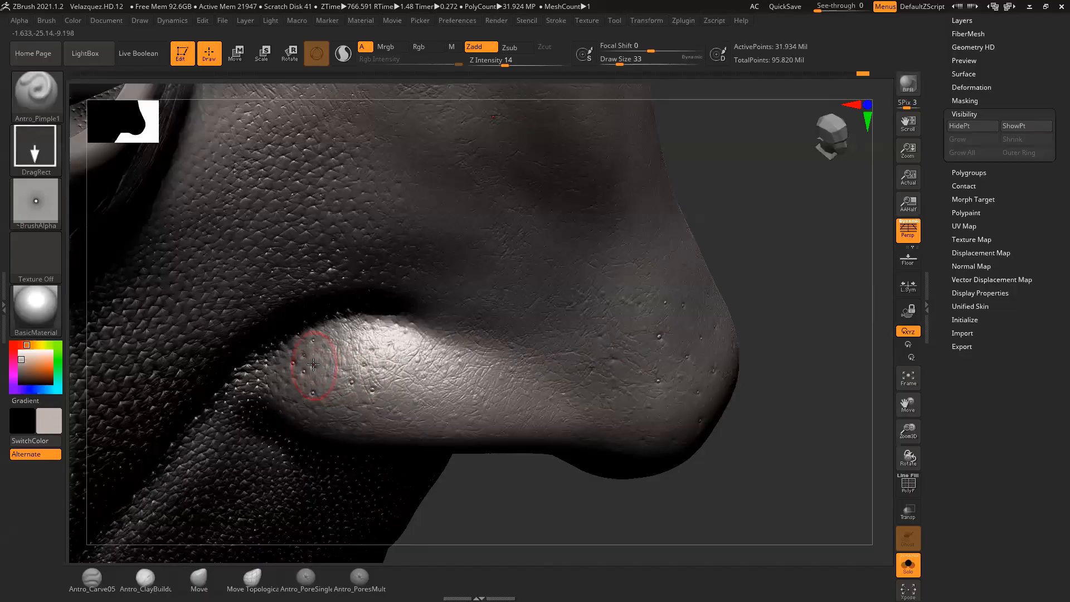
left_click_drag(496, 486, 541, 382)
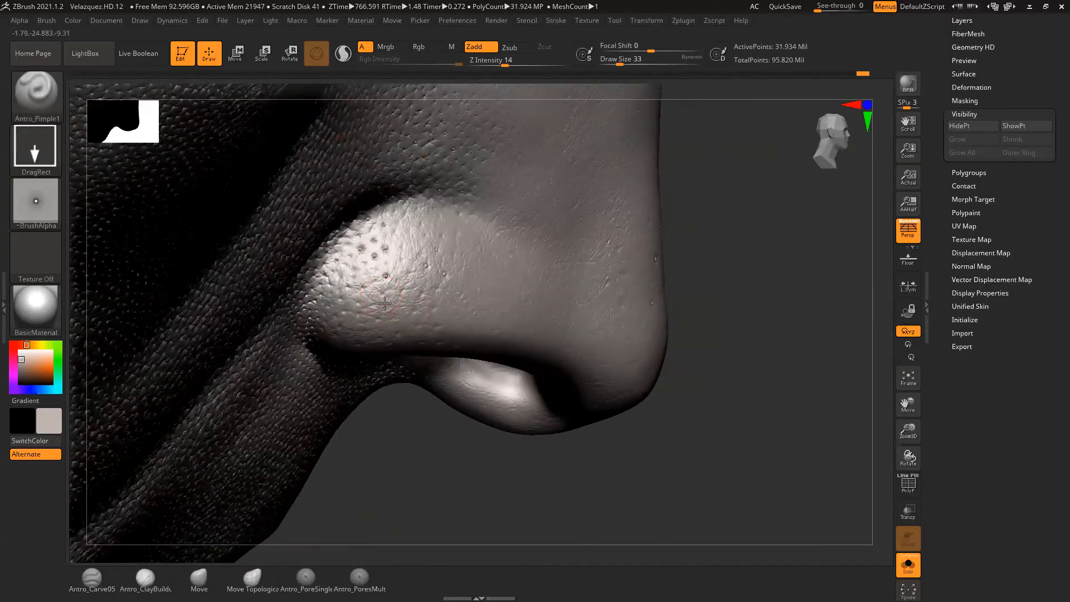
left_click_drag(413, 419, 405, 359)
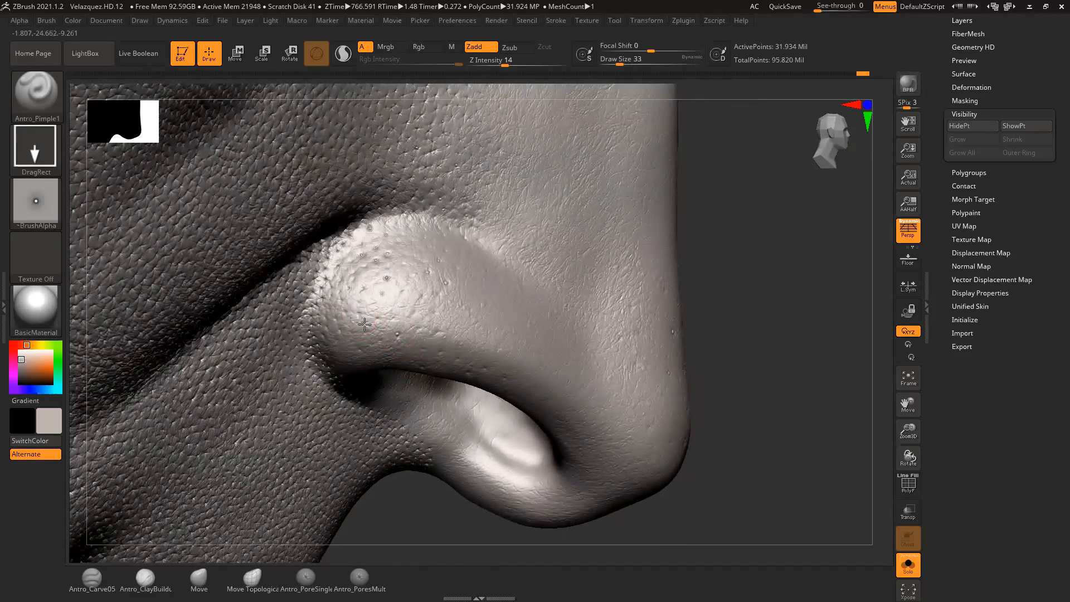
Step: Fill the gaps on the nostril wing with extra pimples towards its lower edge and middle
key("ctrl")
left_click_drag(694, 301, 710, 286)
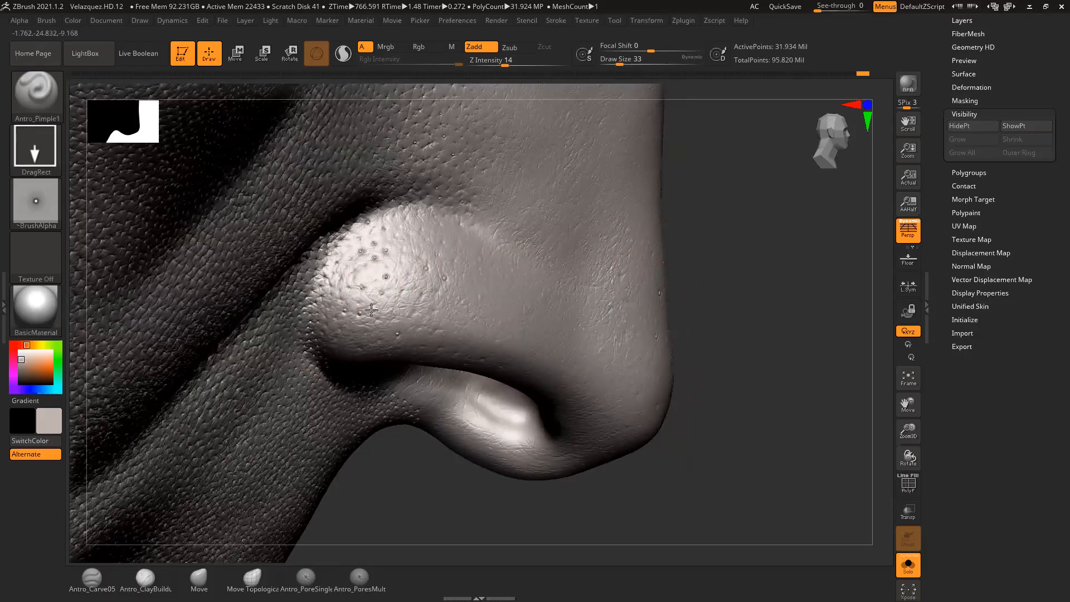
left_click_drag(672, 256, 636, 251)
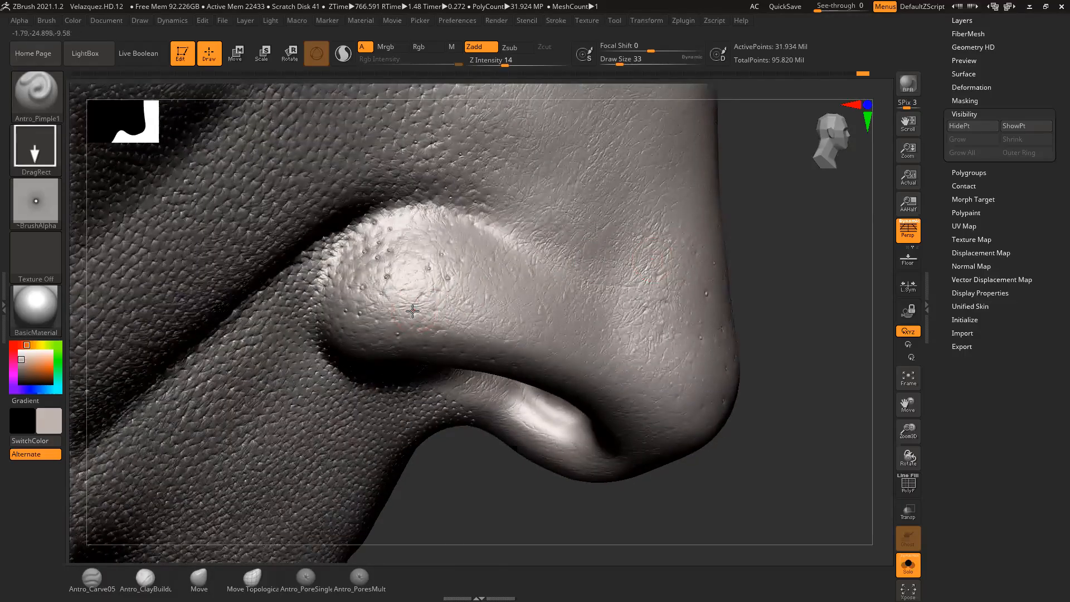
left_click_drag(741, 285, 767, 281)
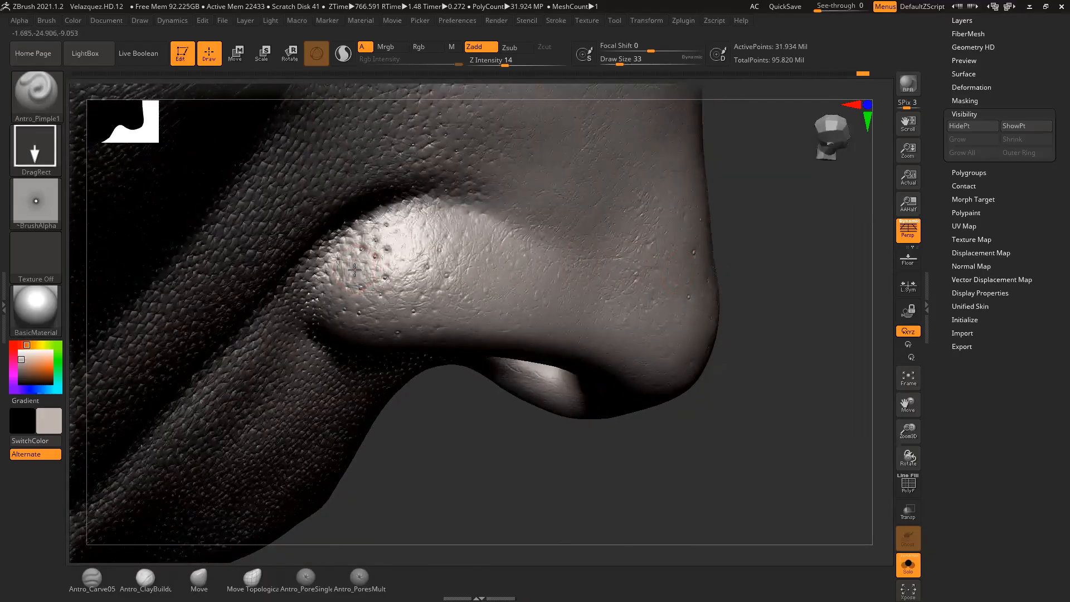
mouse_move(470, 434)
left_mouse_down("alt")
mouse_move(446, 409)
mouse_move(459, 405)
mouse_move(448, 441)
left_mouse_up("alt")
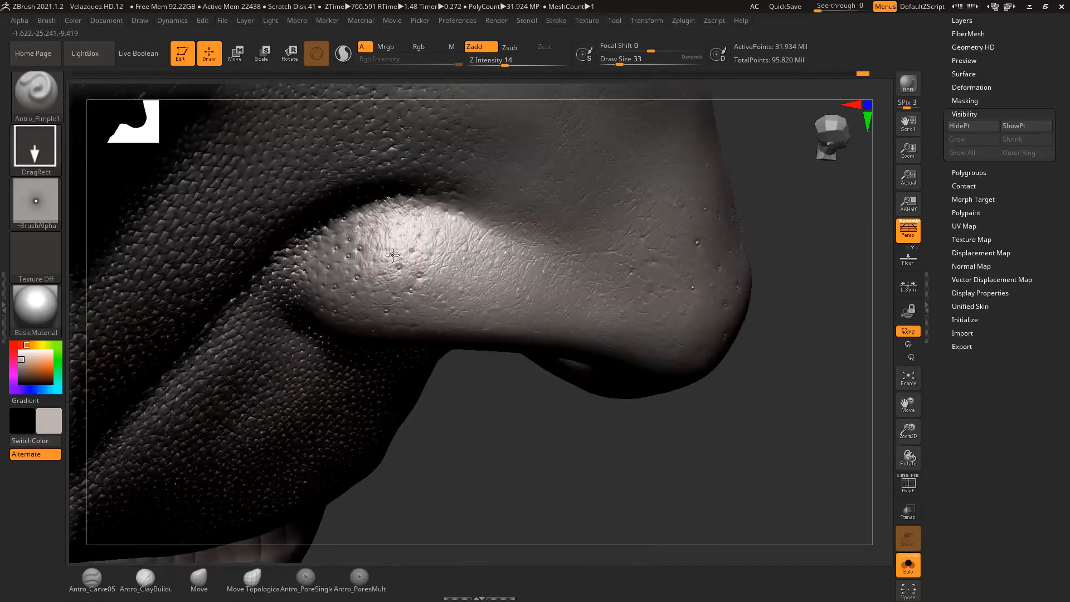
mouse_move(495, 413)
left_mouse_down("alt")
mouse_move(480, 433)
mouse_move(490, 440)
mouse_move(524, 410)
left_mouse_up("alt")
left_click_drag(755, 250, 682, 238)
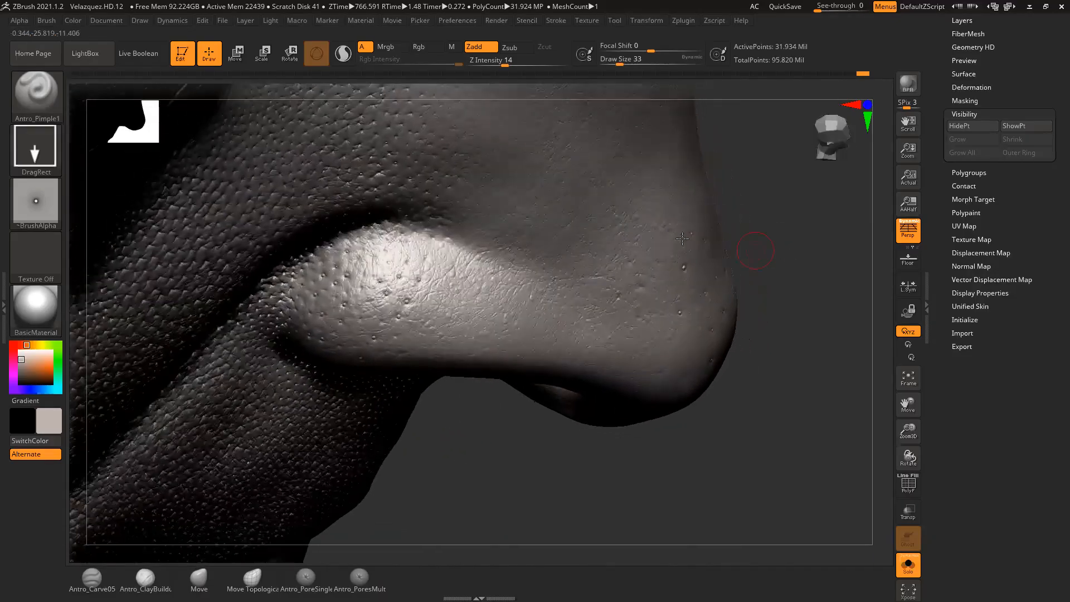
Step: Stamp tiny pimples along the upper edge of the nostril wing and in the crease where it meets the cheek
mouse_move(468, 413)
left_mouse_down()
mouse_move(496, 429)
mouse_move(448, 344)
left_mouse_up()
left_click_drag(382, 254, 388, 259)
mouse_move(462, 433)
left_mouse_down()
mouse_move(475, 416)
mouse_move(480, 444)
left_mouse_up()
left_click_drag(427, 234, 427, 238)
mouse_move(798, 250)
left_mouse_down()
mouse_move(789, 215)
mouse_move(750, 202)
mouse_move(703, 223)
mouse_move(690, 215)
left_mouse_up()
left_click_drag(414, 221, 415, 222)
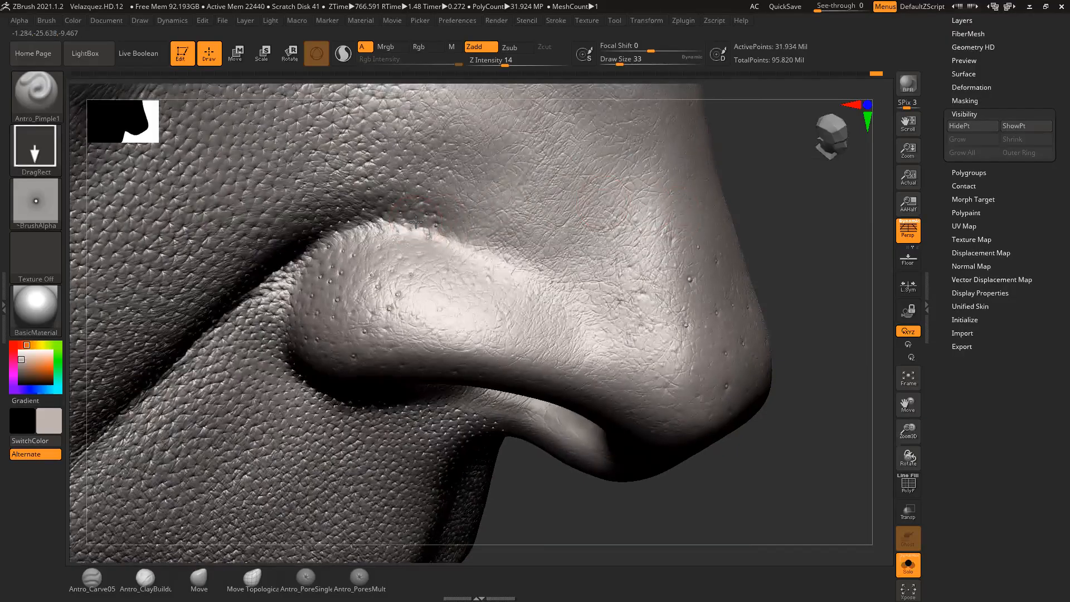
mouse_move(752, 208)
left_mouse_down()
mouse_move(777, 217)
mouse_move(755, 227)
mouse_move(704, 209)
left_mouse_up()
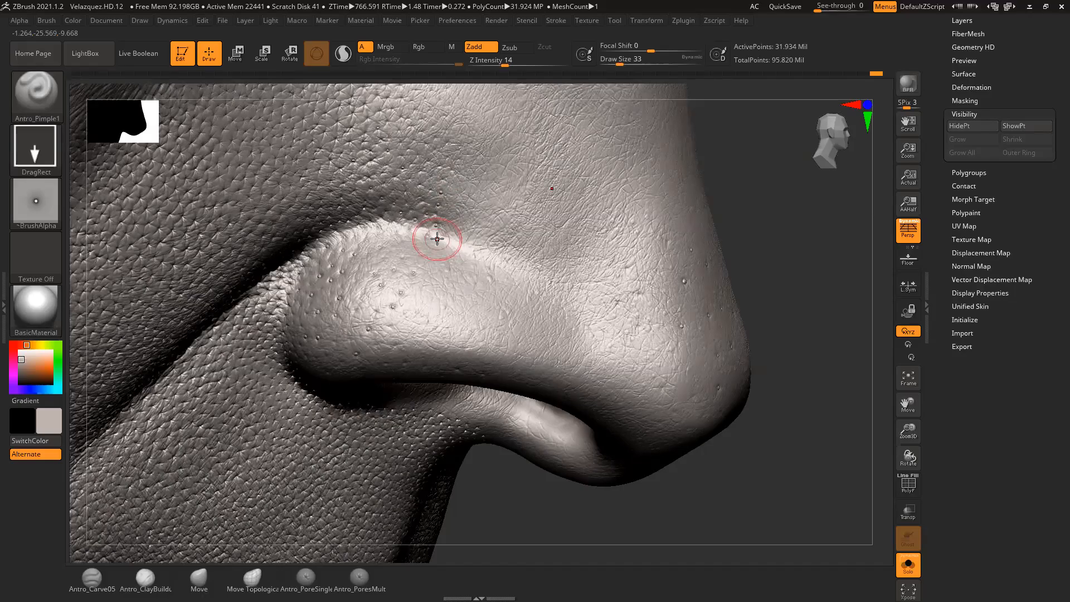
left_click_drag(772, 218, 700, 239)
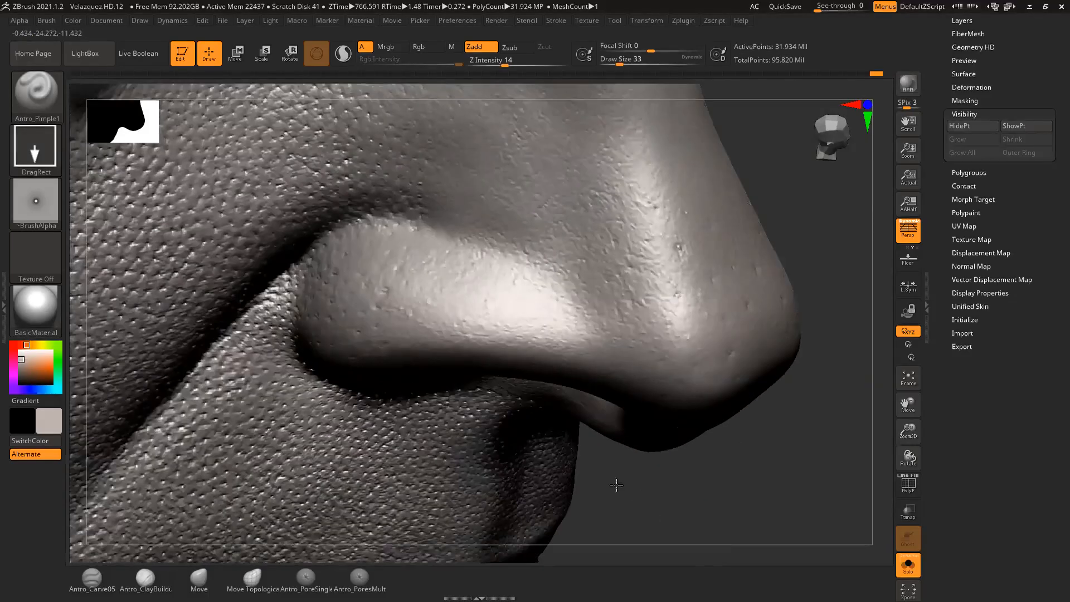
left_click_drag(630, 499, 616, 490)
mouse_move(688, 495)
left_mouse_down()
mouse_move(701, 494)
mouse_move(660, 520)
left_mouse_up()
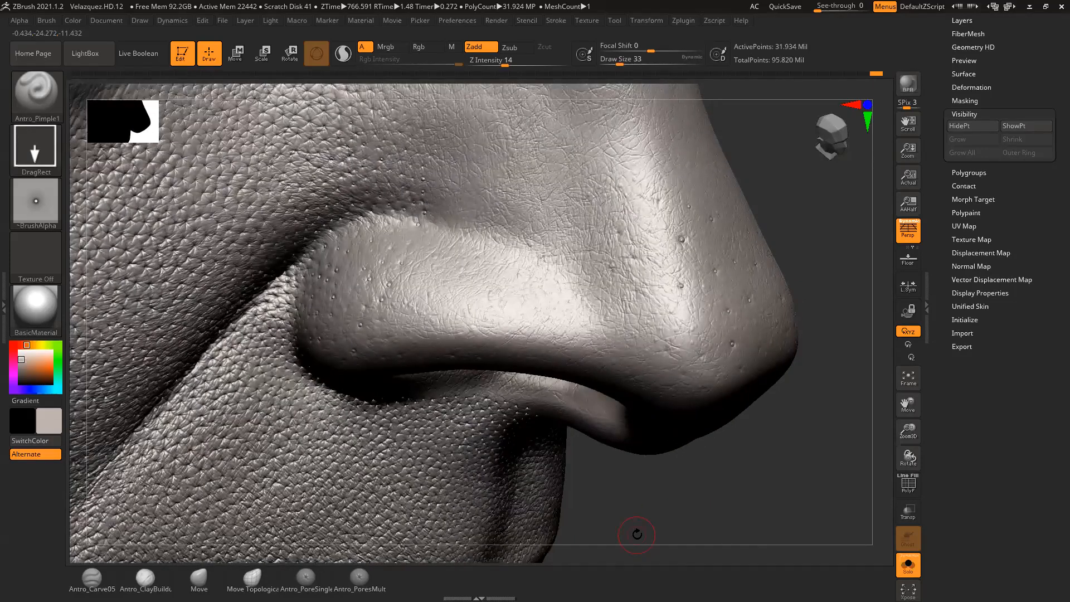
mouse_move(637, 535)
left_mouse_down()
mouse_move(695, 487)
mouse_move(640, 478)
left_mouse_up()
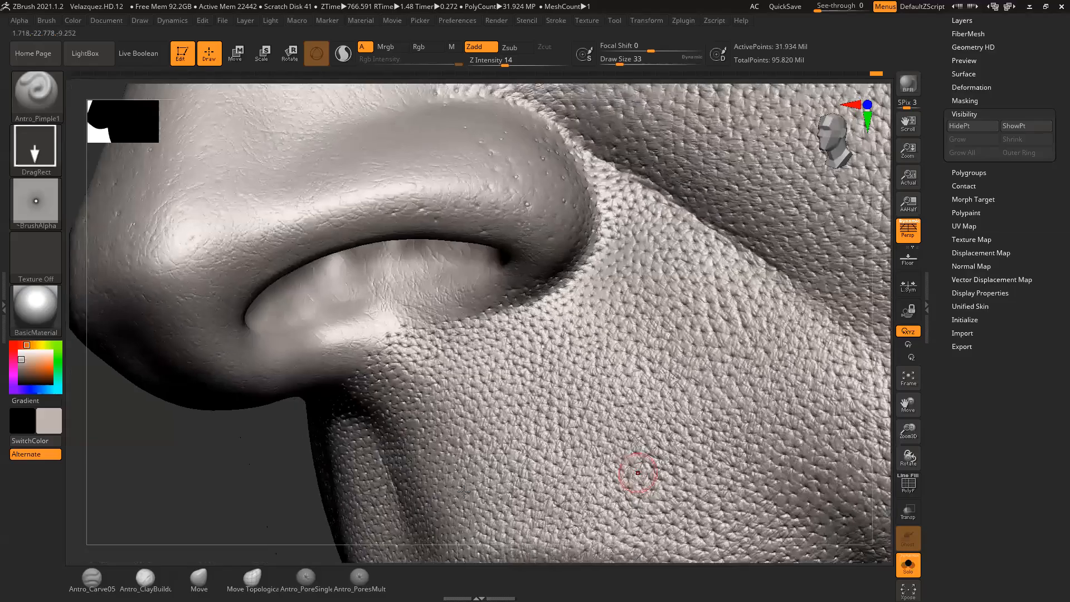
left_click_drag(314, 493, 346, 493)
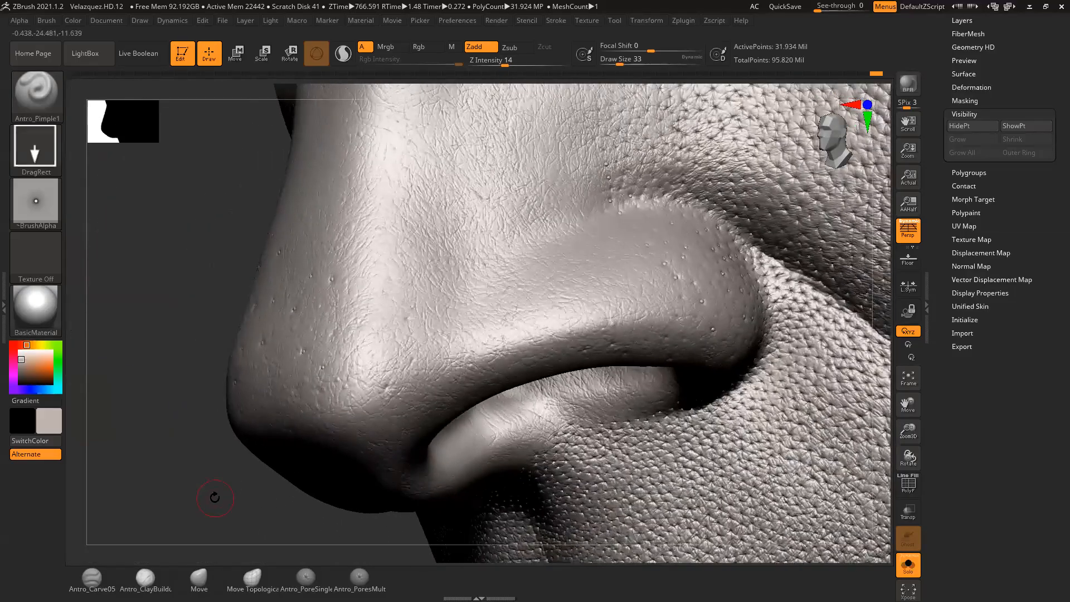
Step: Stamp more small pimples across the middle and front of the nostril wing's outer surface
left_click_drag(215, 499, 248, 431)
left_click_drag(377, 339, 382, 356)
left_click_drag(282, 507, 356, 412)
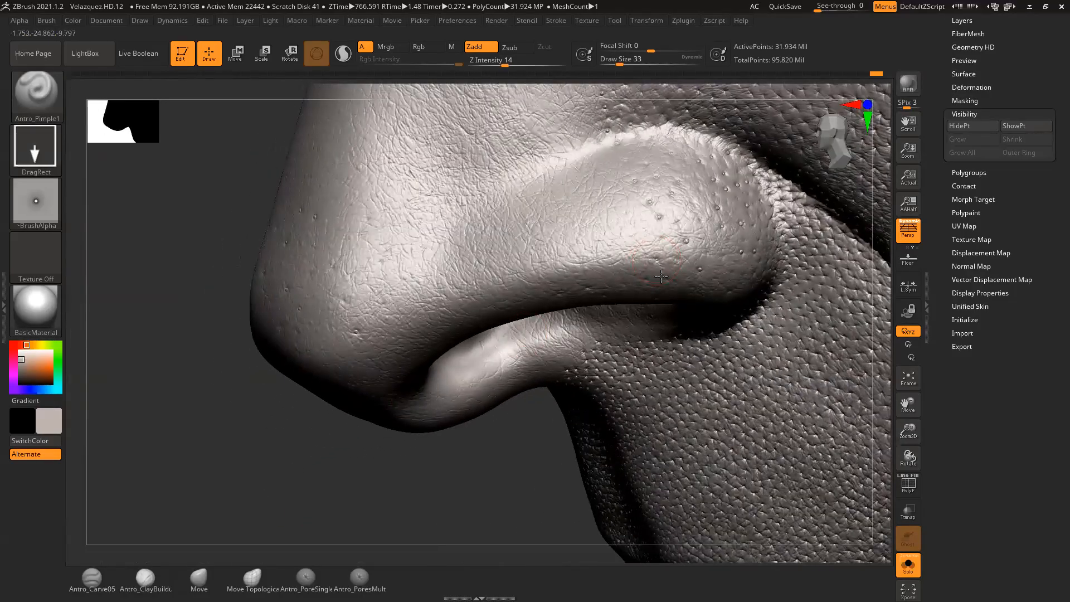
left_click_drag(455, 484, 457, 541)
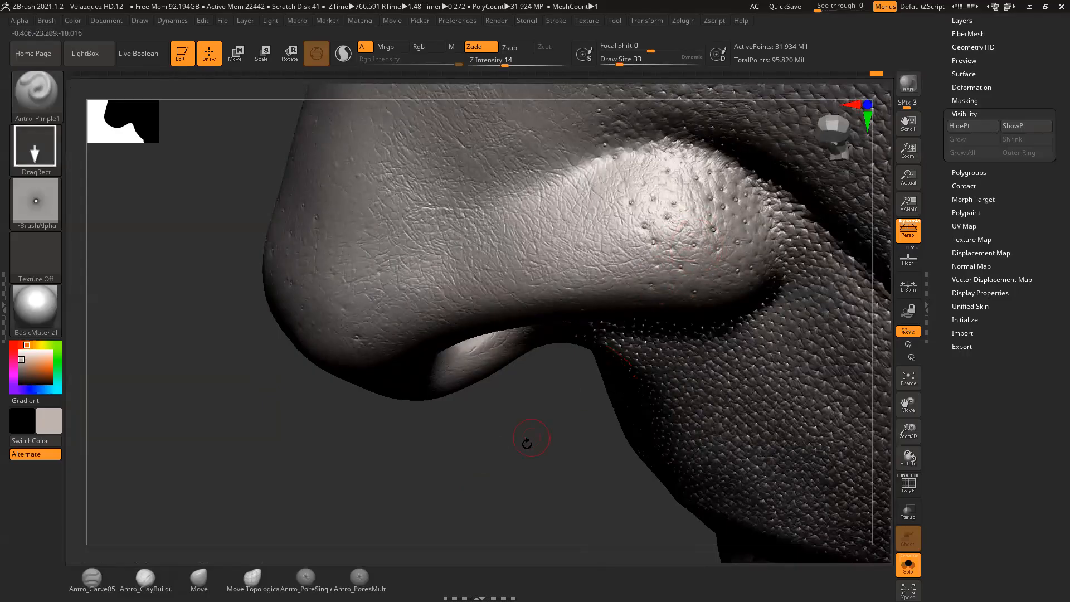
left_click_drag(527, 440, 542, 411)
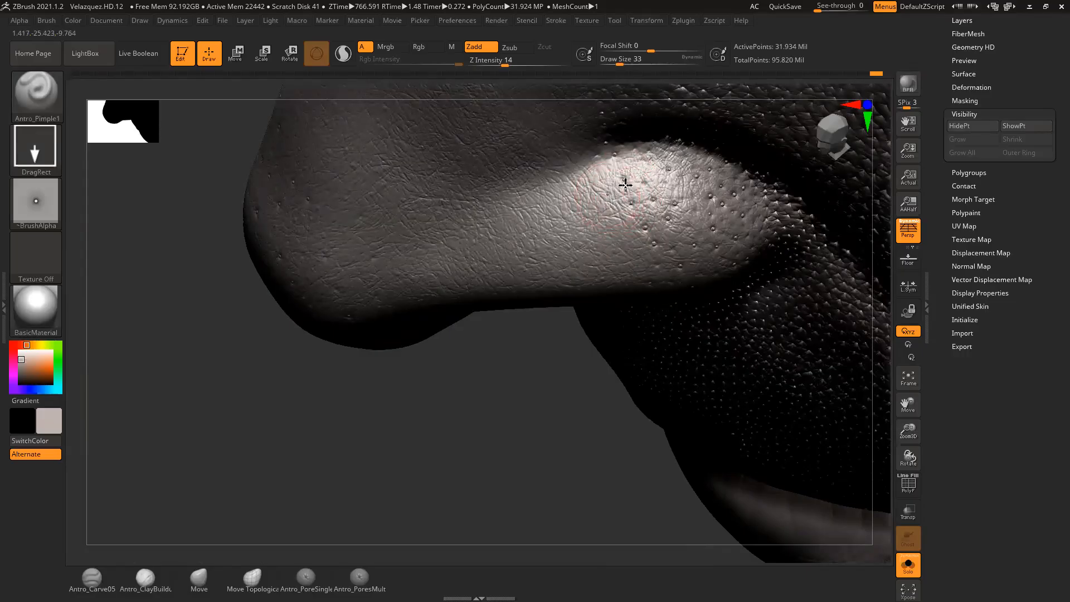
left_click_drag(561, 426, 574, 404)
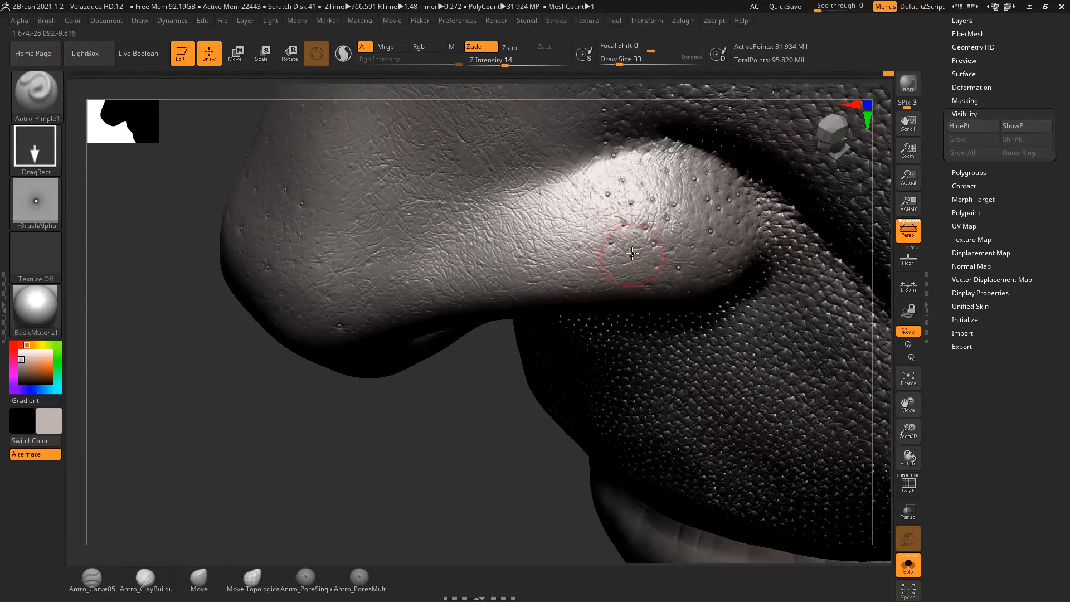
left_click_drag(493, 442, 478, 423)
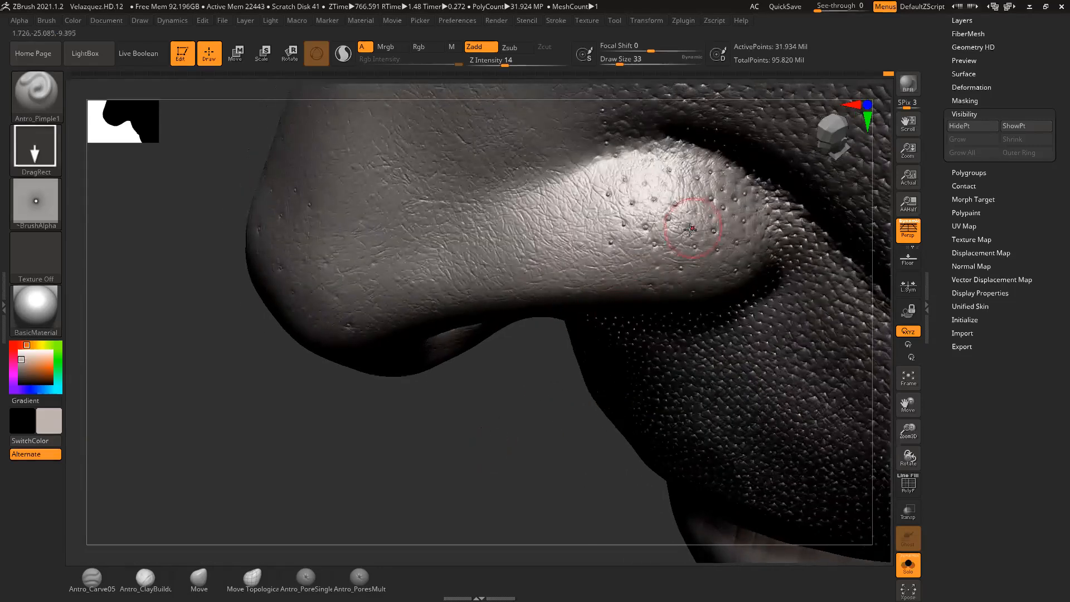
left_click_drag(499, 465, 478, 450)
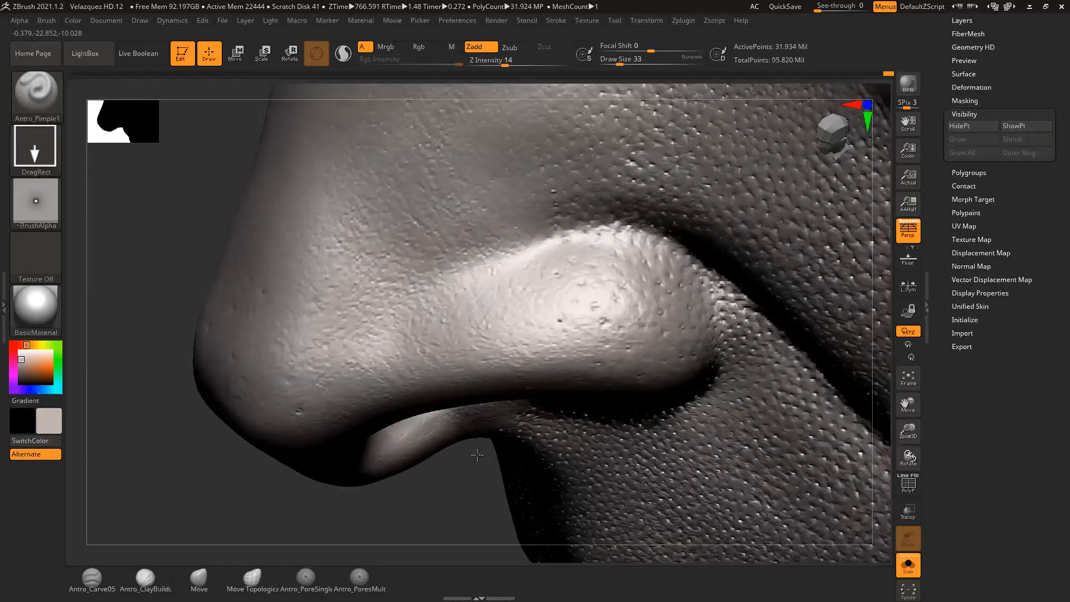
Step: Add tiny pimples along the front part of the crease above the nostril wing and on the wing's upper edge
left_click_drag(581, 252, 597, 224)
left_click_drag(163, 267, 186, 290)
left_click_drag(550, 244, 574, 225)
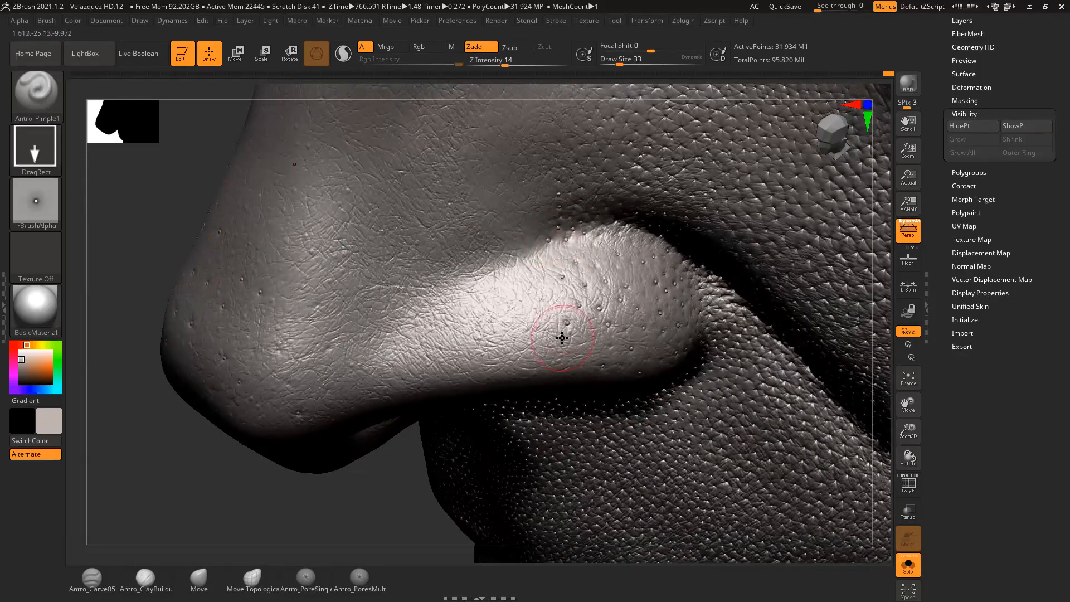
left_click_drag(335, 505, 379, 412)
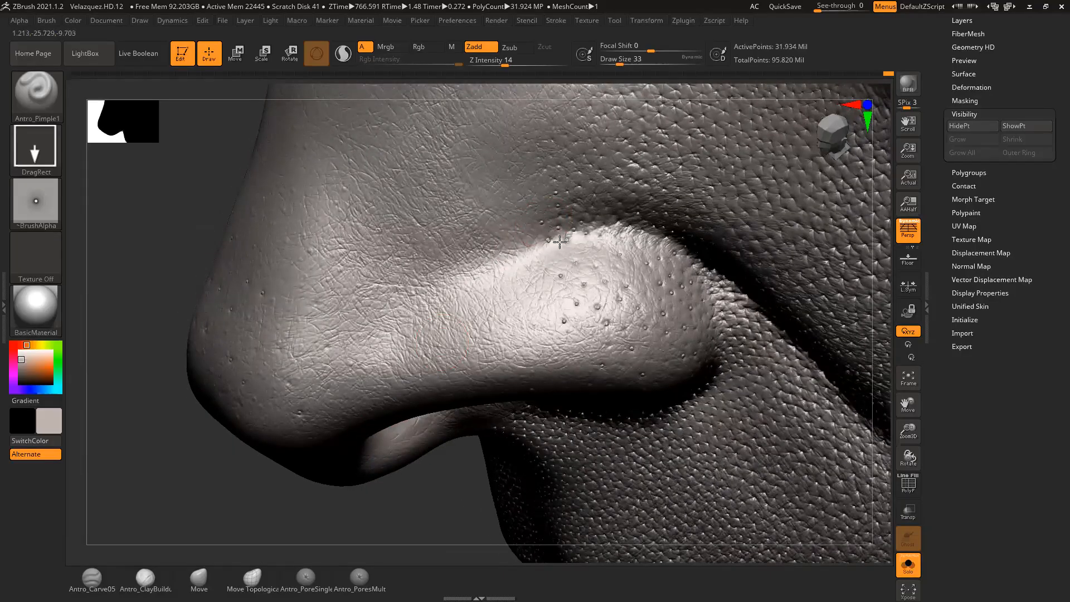
left_click_drag(530, 246, 542, 236)
left_click_drag(417, 506, 424, 487)
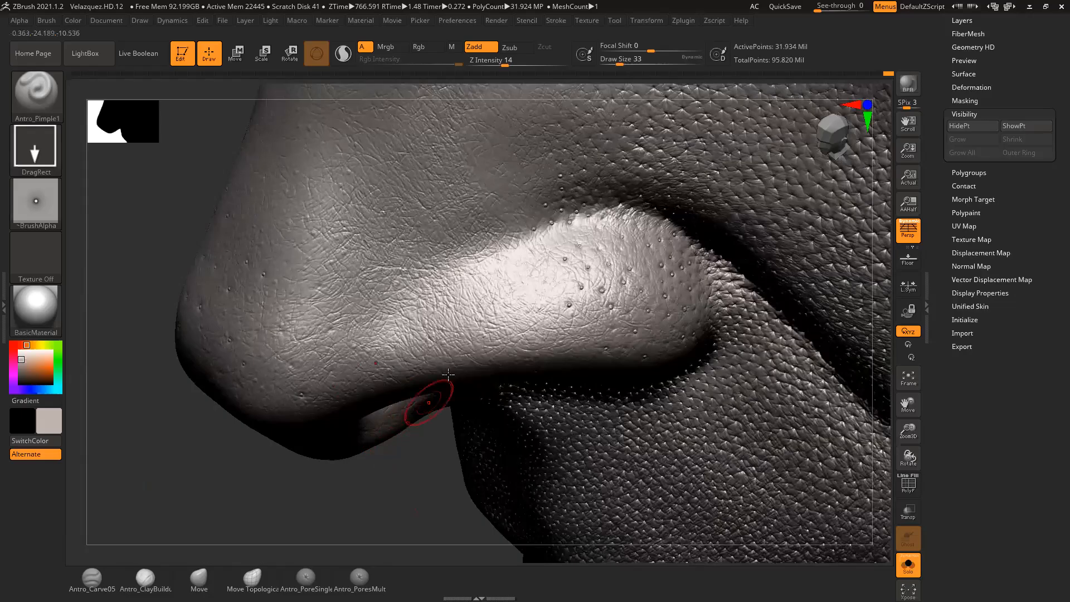
left_click_drag(426, 475, 428, 471)
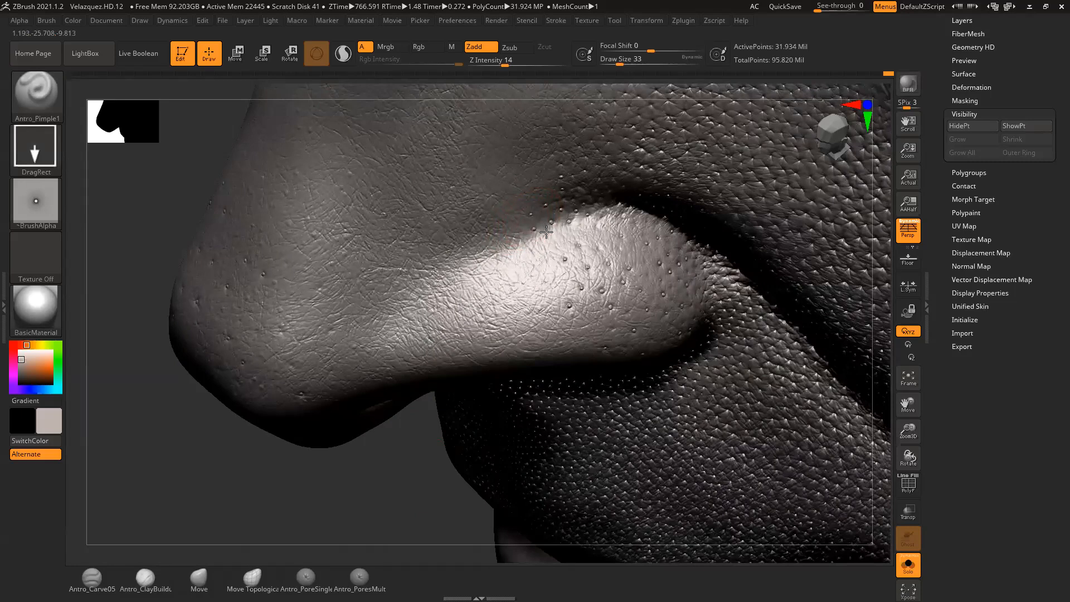
left_click_drag(403, 462, 379, 527)
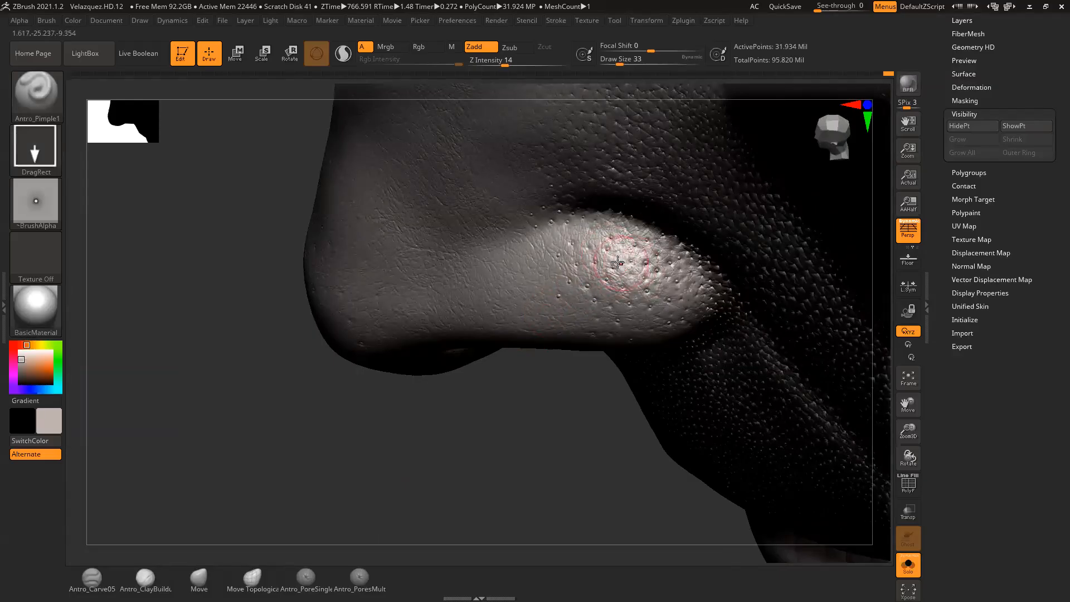
Step: Stamp extra pimples on the outer surface of the nostril wing on the other side of the nose
mouse_move(407, 426)
left_mouse_down()
mouse_move(768, 416)
mouse_move(770, 435)
mouse_move(691, 417)
mouse_move(778, 437)
mouse_move(781, 474)
left_mouse_up()
left_click_drag(820, 380, 838, 383)
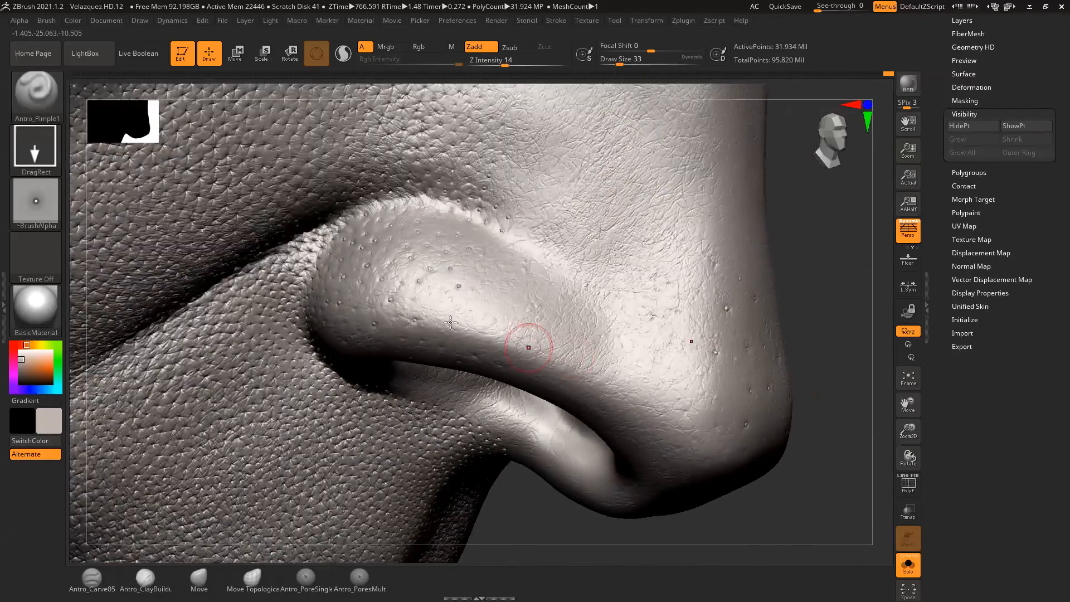
left_click_drag(414, 299, 422, 313)
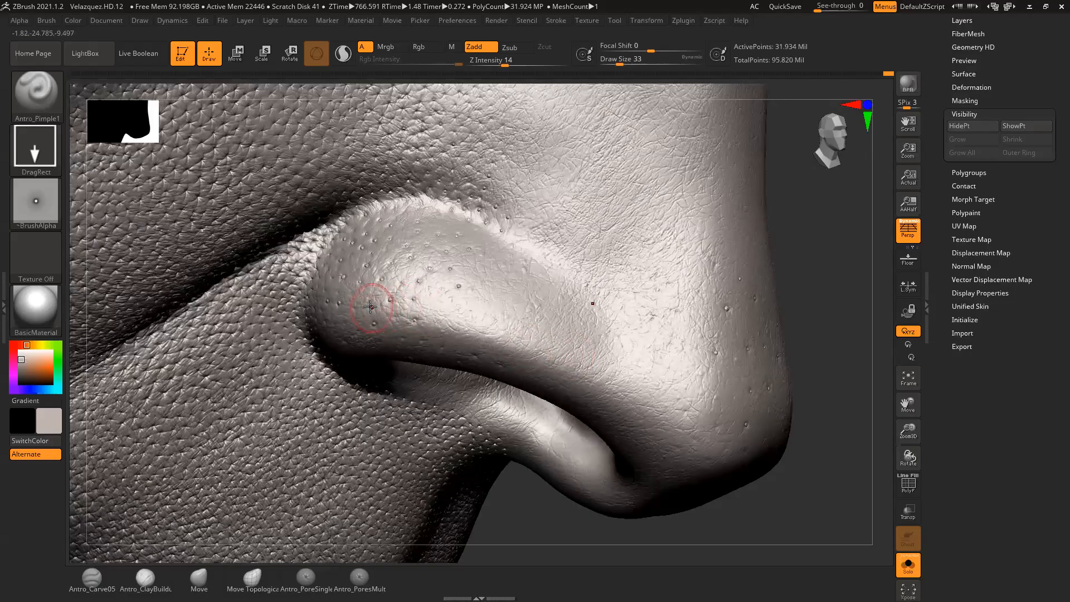
left_click_drag(808, 294, 741, 297)
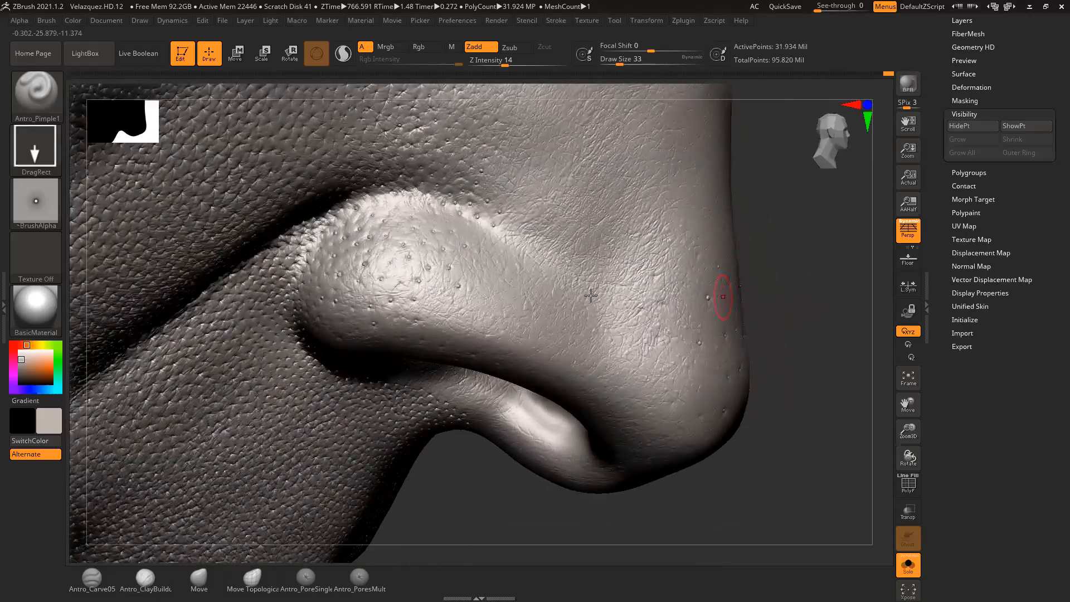
Step: Scatter individual pimples over the nose tip and up onto the lower nose bridge
left_click_drag(515, 491, 729, 466, "alt")
mouse_move(771, 382)
left_mouse_down()
mouse_move(803, 411)
mouse_move(779, 408)
mouse_move(805, 399)
mouse_move(726, 340)
left_mouse_up()
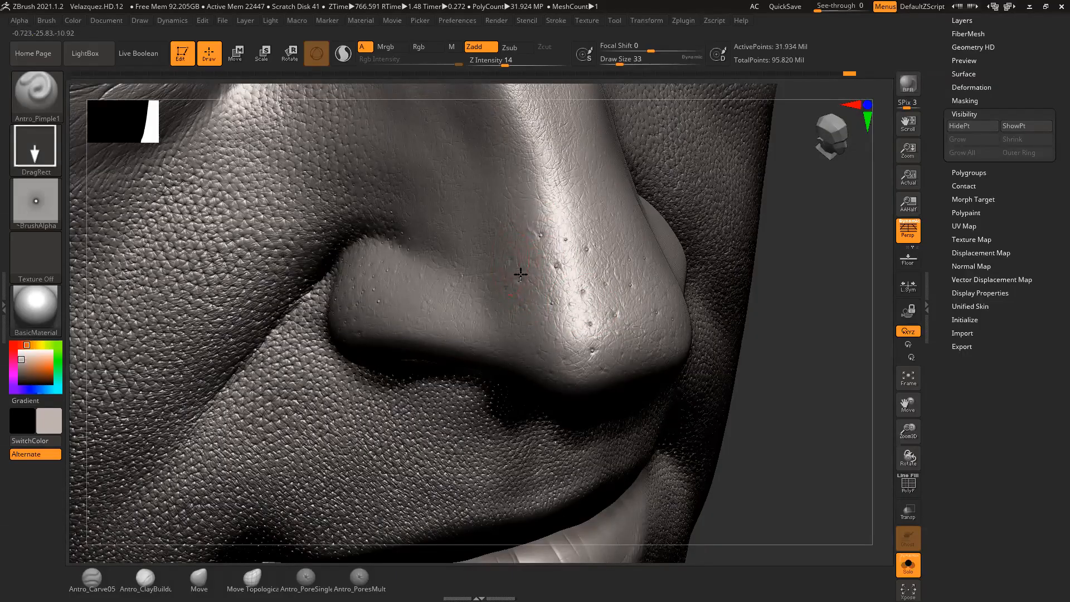
left_click_drag(814, 397, 815, 335, "alt")
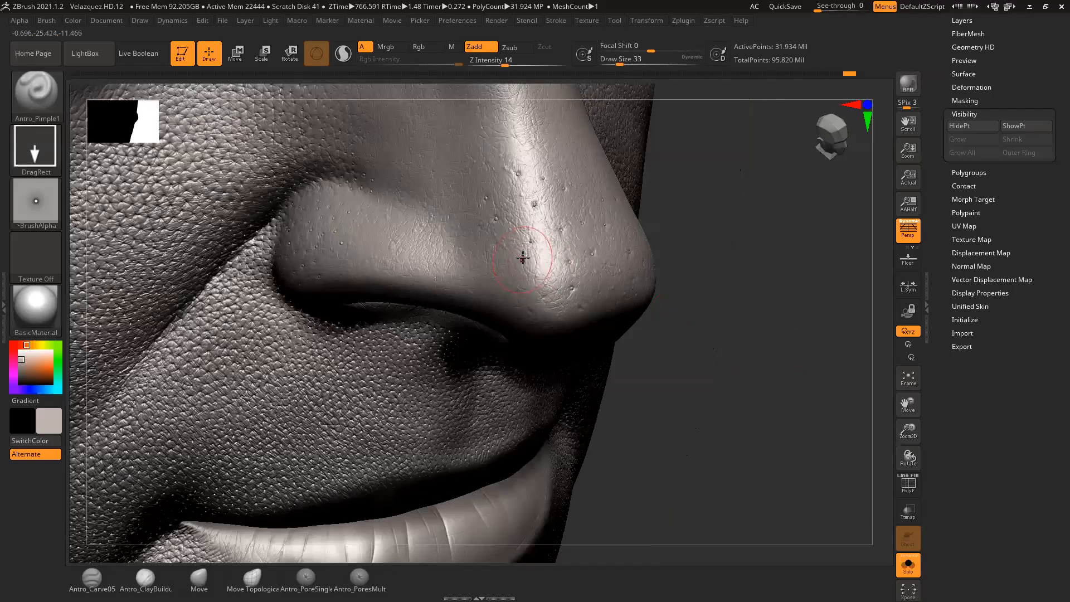
mouse_move(745, 327)
left_mouse_down()
mouse_move(505, 447)
mouse_move(597, 255)
left_mouse_up()
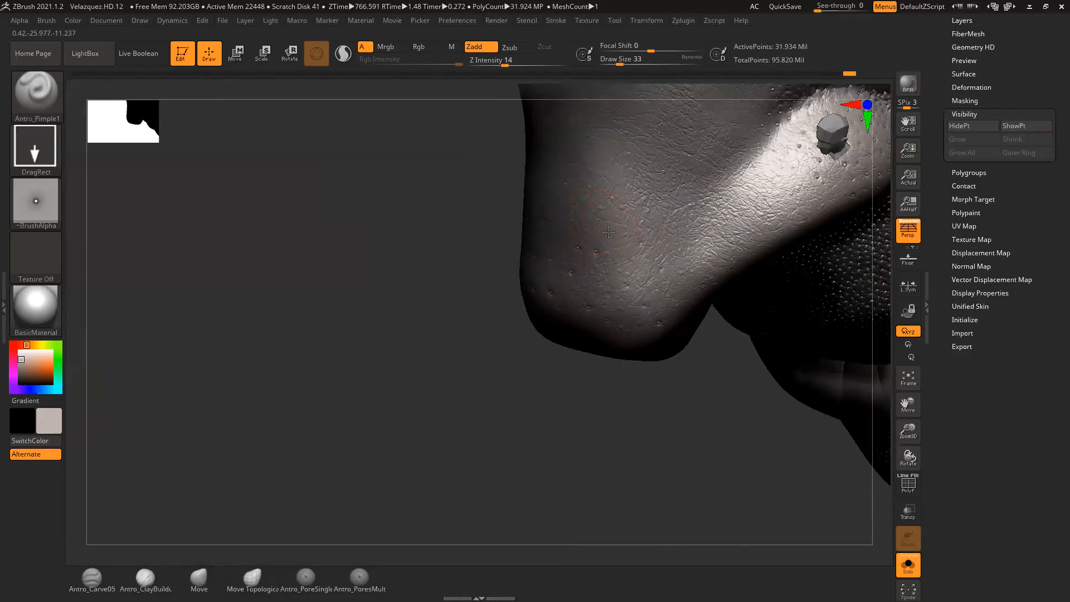
left_click_drag(516, 400, 549, 385)
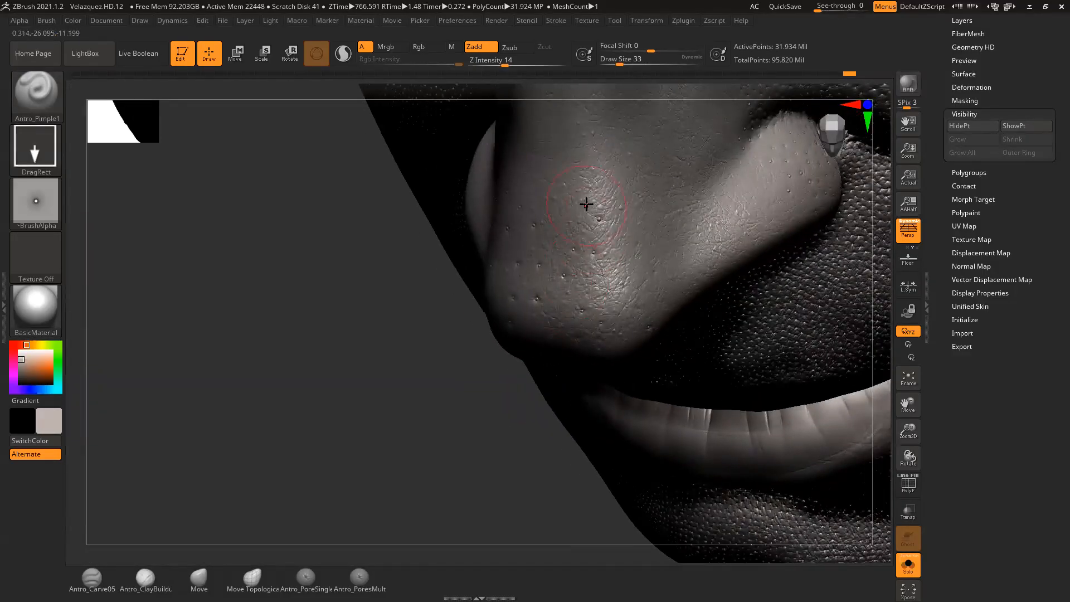
left_click_drag(548, 272, 510, 237)
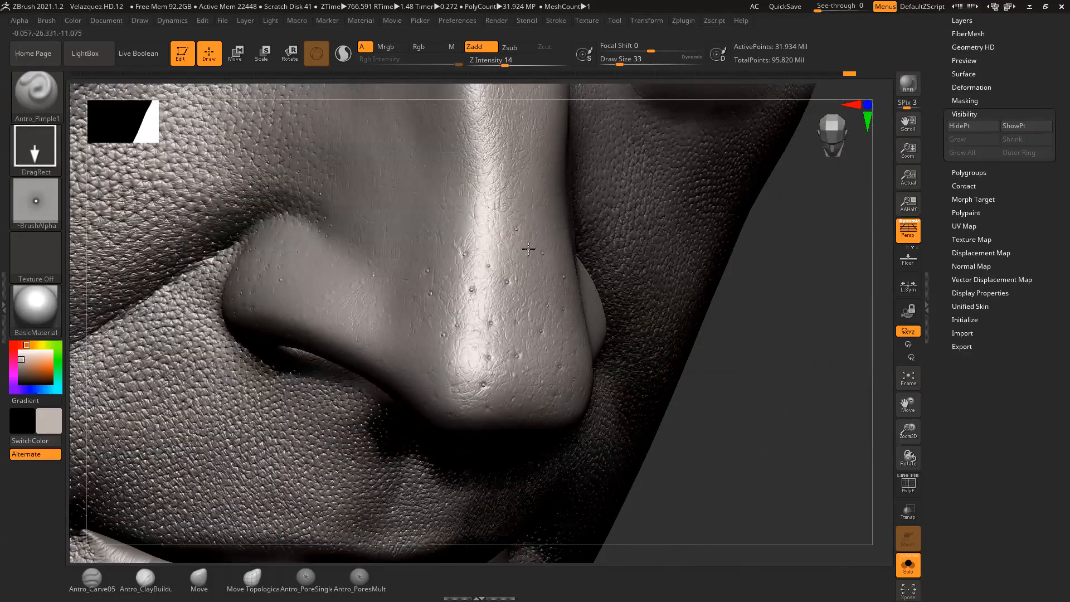
left_click_drag(770, 415, 796, 411)
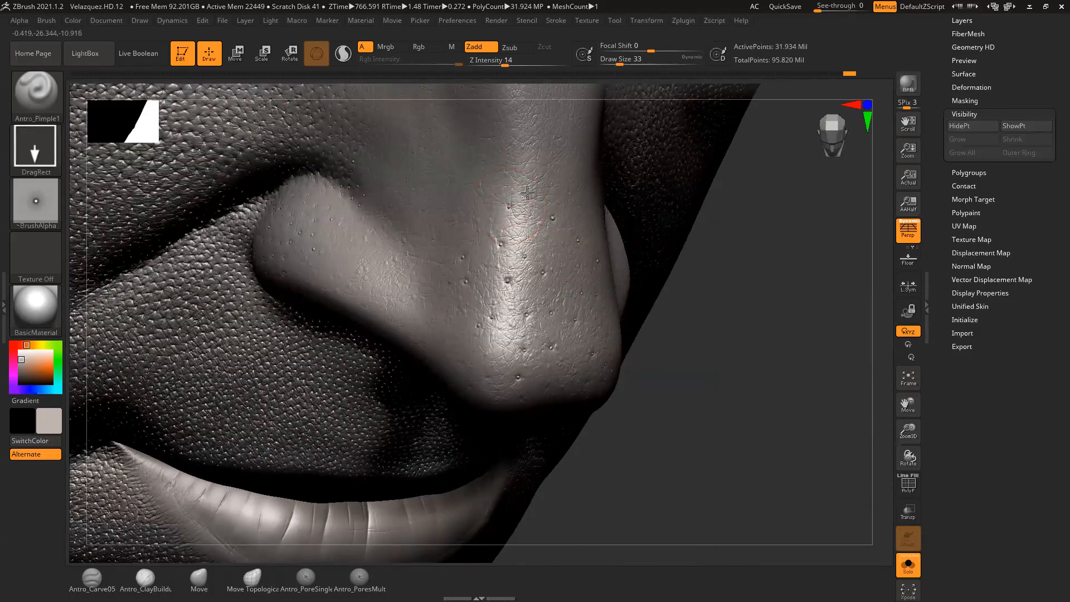
Step: Stamp small pimples on the side of the nose just above the rear of the nostril wing's crease
mouse_move(755, 376)
left_mouse_down()
mouse_move(760, 401)
mouse_move(723, 388)
mouse_move(761, 372)
left_mouse_up()
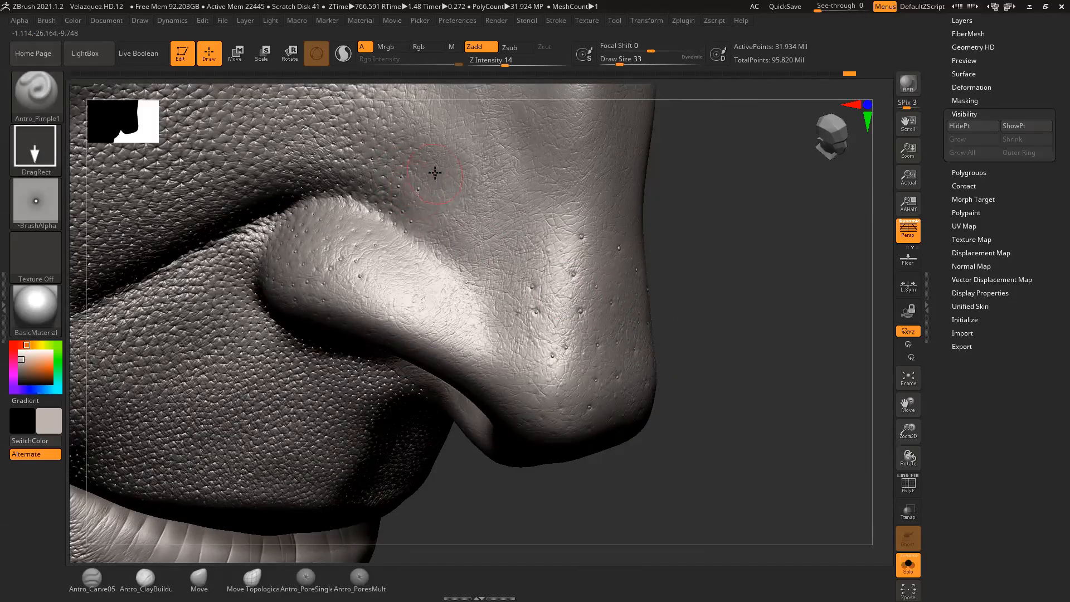
left_click_drag(740, 303, 601, 277)
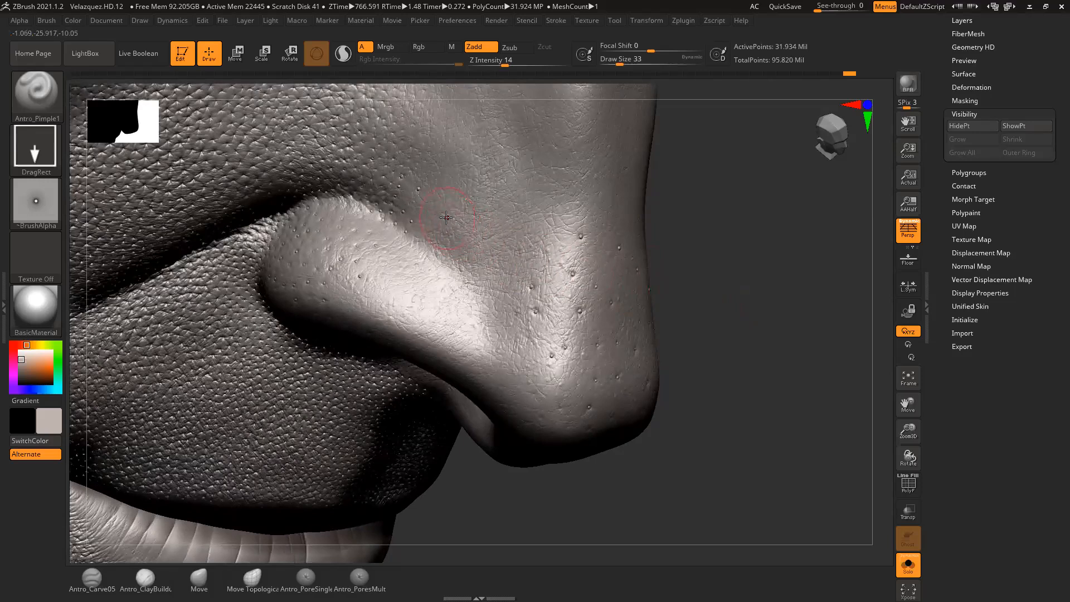
left_click_drag(741, 291, 681, 292)
left_click_drag(355, 414, 385, 390)
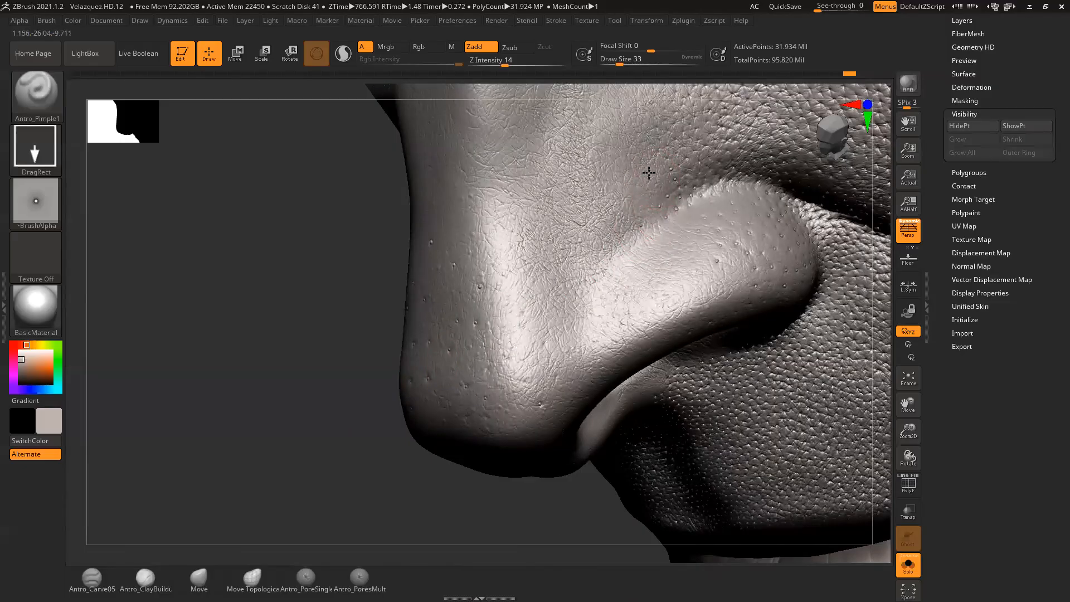
left_click_drag(330, 394, 342, 341)
Step: Add pimples low on the front and side of the nose tip, near the nostril opening
mouse_move(884, 388)
left_mouse_down()
mouse_move(802, 426)
mouse_move(861, 421)
mouse_move(851, 405)
mouse_move(743, 530)
mouse_move(772, 401)
mouse_move(800, 401)
mouse_move(810, 370)
mouse_move(806, 381)
mouse_move(792, 365)
left_mouse_up()
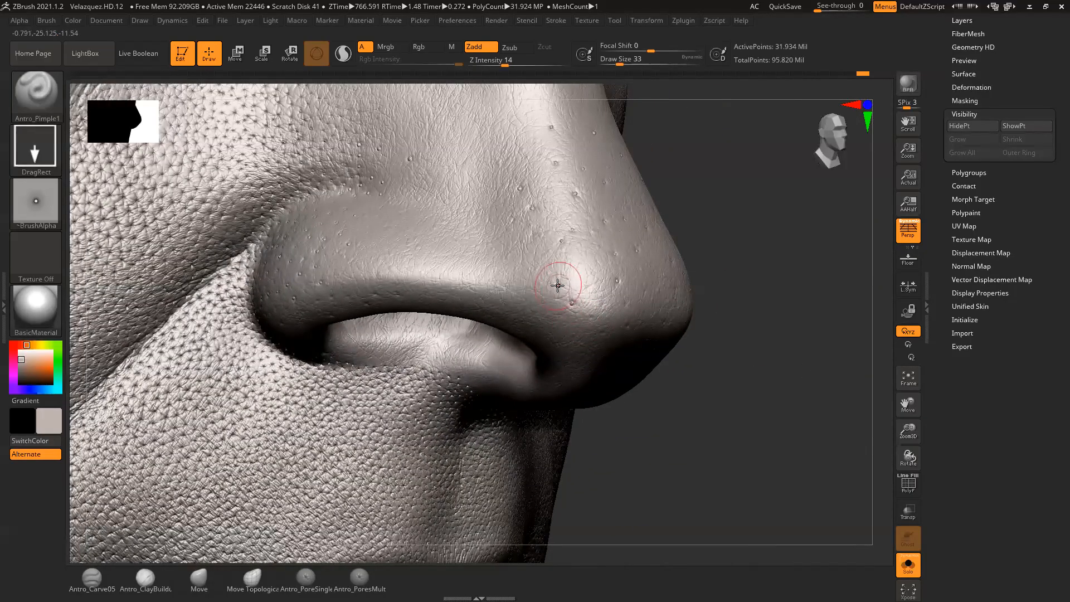
mouse_move(769, 394)
left_mouse_down()
mouse_move(803, 411)
mouse_move(619, 301)
mouse_move(620, 314)
left_mouse_up()
left_click_drag(844, 409, 753, 486)
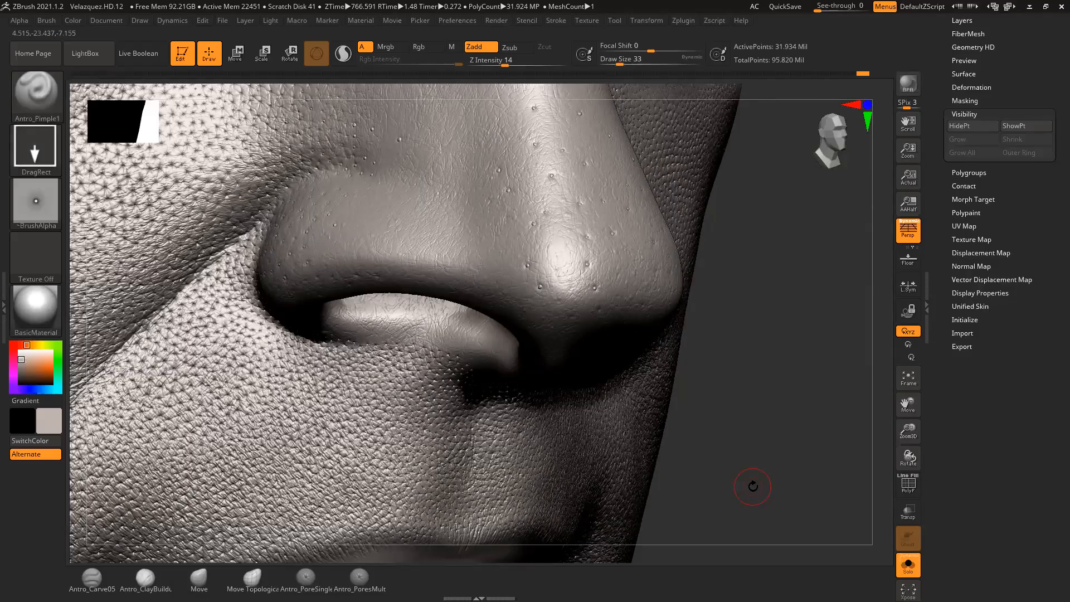
left_click_drag(783, 404, 803, 471)
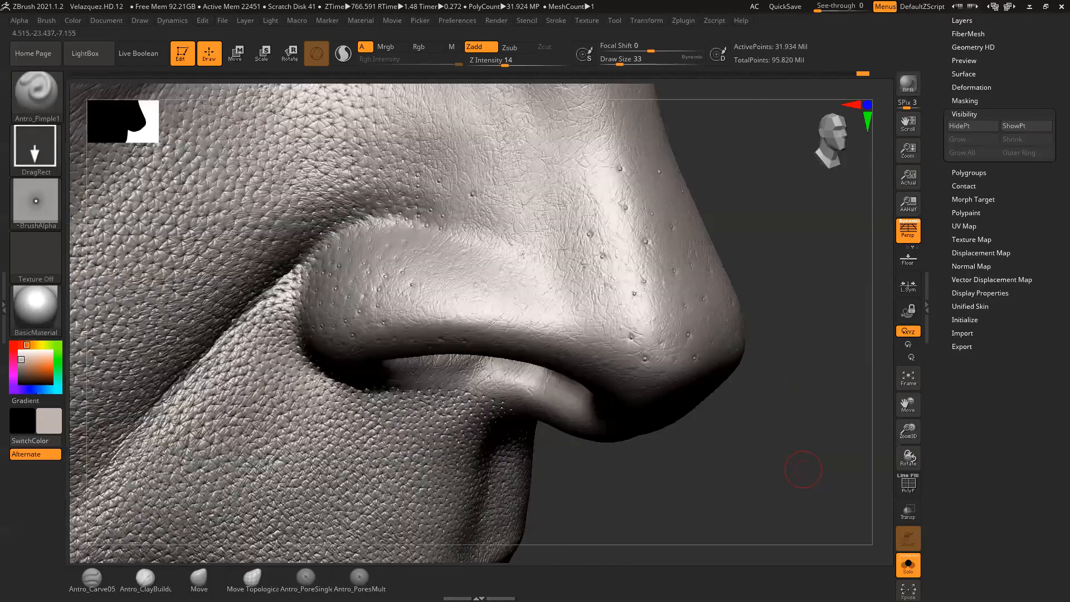
Step: Stamp pimples on the nostril wing's upper edge, in the front of its crease and on the skin above
left_click_drag(372, 222, 370, 229)
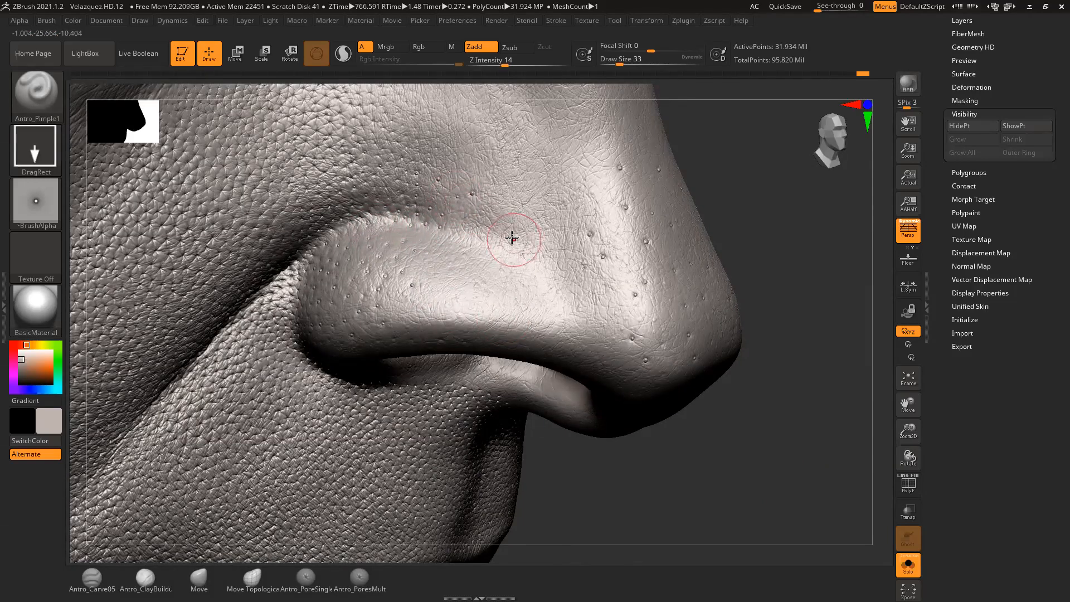
left_click_drag(760, 206, 759, 282, "alt")
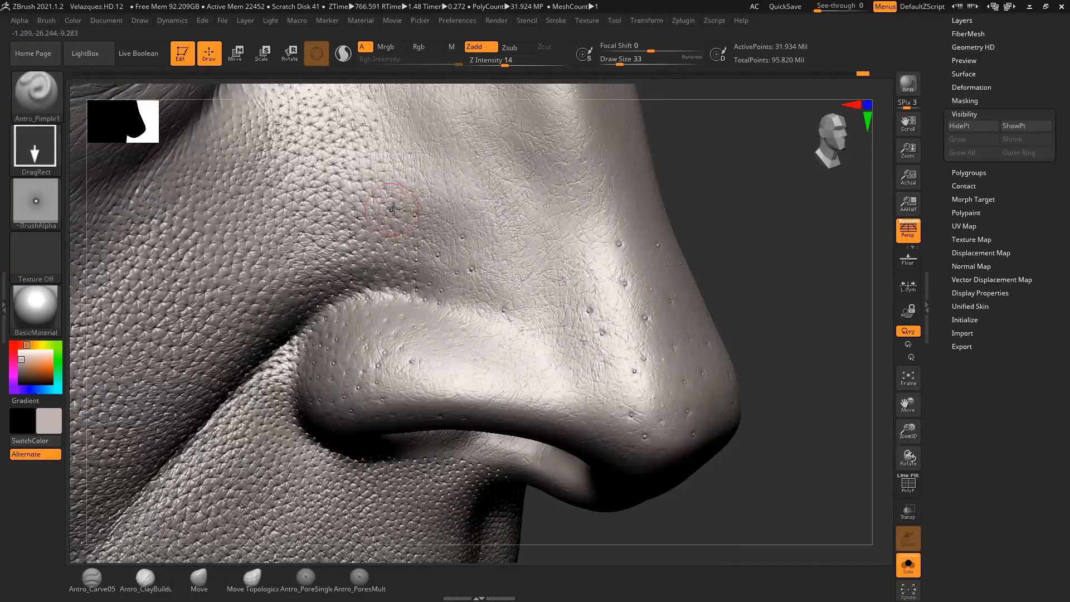
left_click_drag(749, 252, 516, 259)
mouse_move(808, 453)
left_mouse_down()
mouse_move(680, 460)
mouse_move(446, 290)
left_mouse_up()
left_click_drag(320, 385, 347, 501)
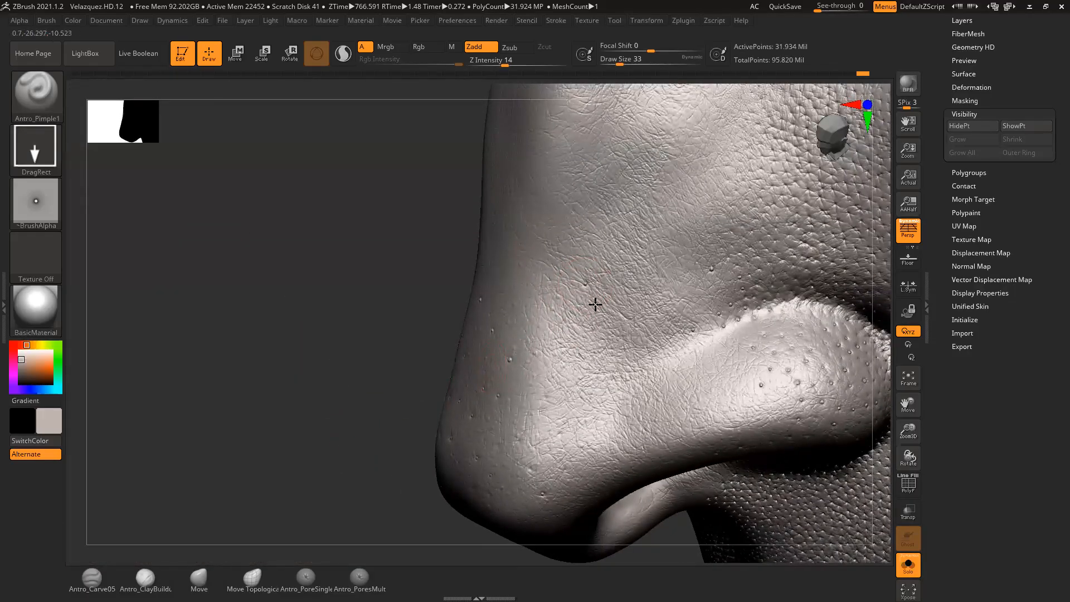
Step: Scatter more pimples over the side of the nose between the nostril wing's crease, the bridge and the cheek
mouse_move(325, 419)
left_mouse_down("alt")
mouse_move(291, 376)
mouse_move(334, 395)
left_mouse_up("alt")
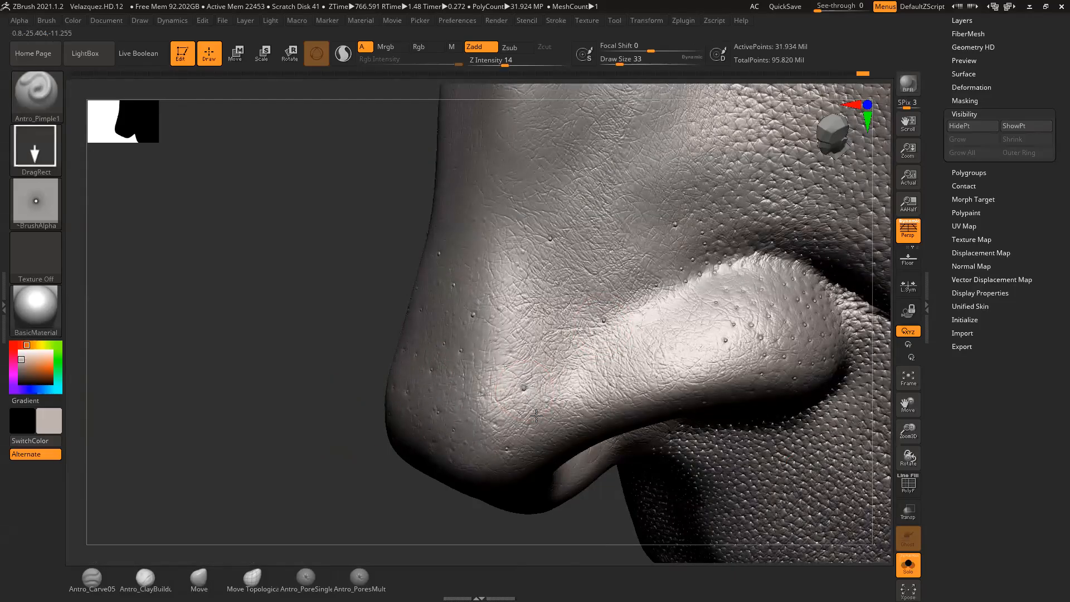
mouse_move(333, 507)
left_mouse_down()
mouse_move(294, 478)
mouse_move(351, 425)
left_mouse_up()
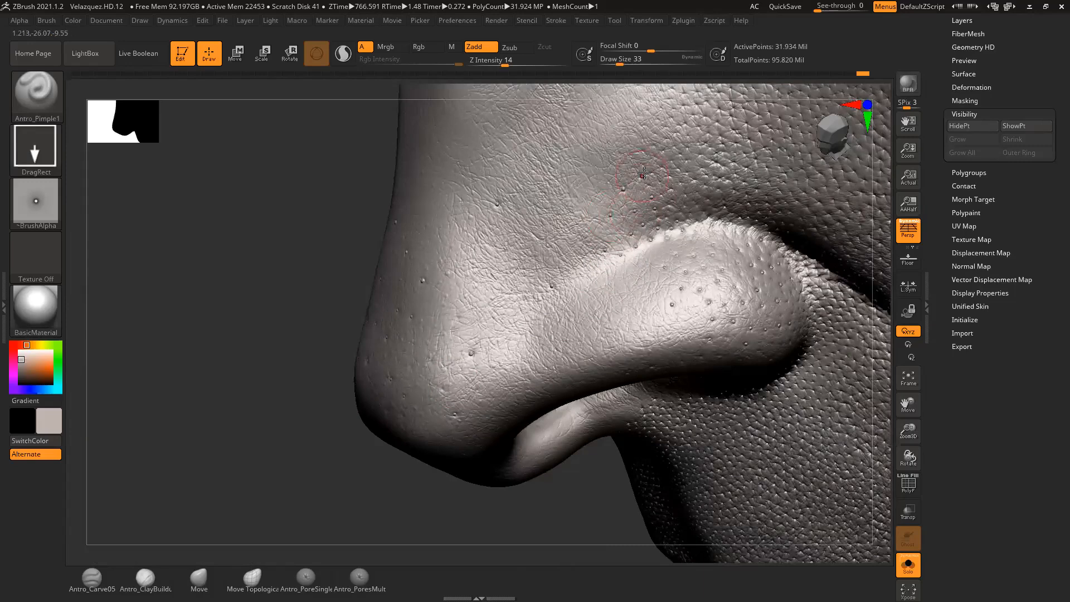
mouse_move(335, 313)
left_mouse_down()
mouse_move(816, 384)
mouse_move(783, 403)
left_mouse_up()
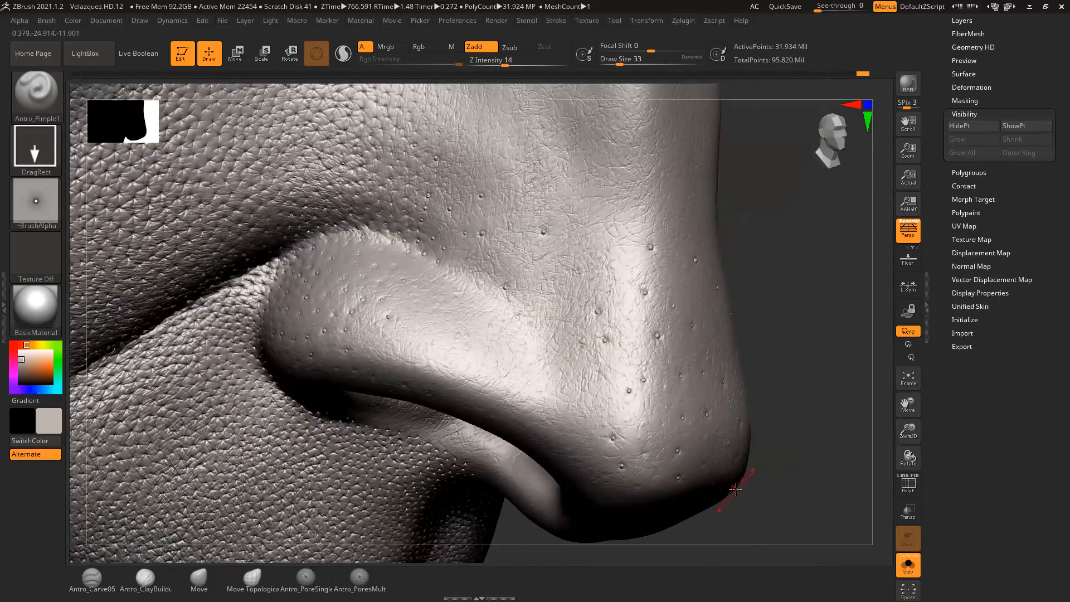
left_click_drag(452, 198, 453, 192)
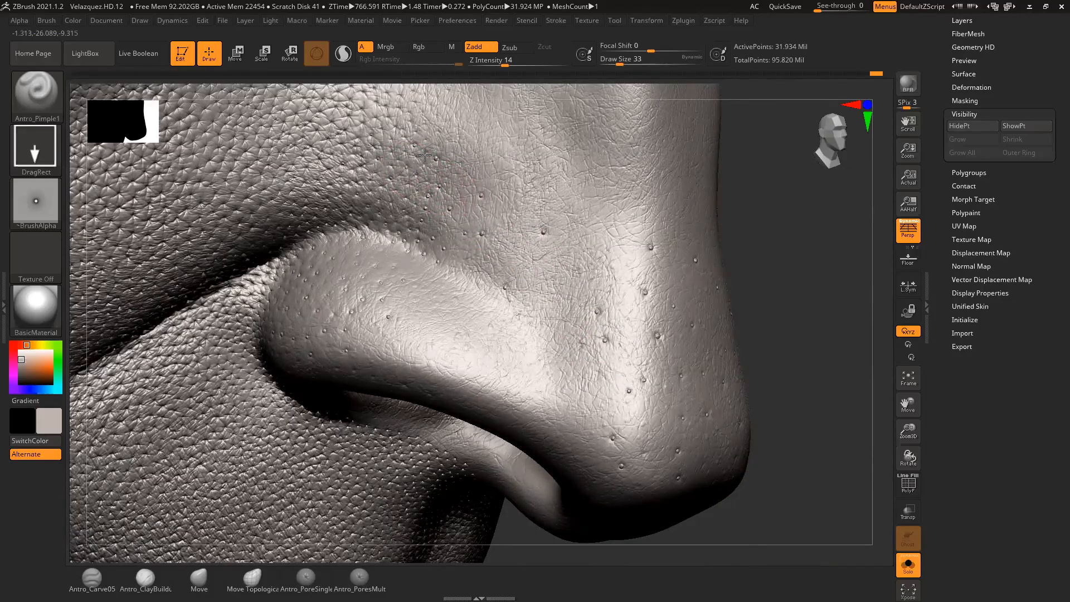
left_click_drag(801, 301, 824, 331, "alt")
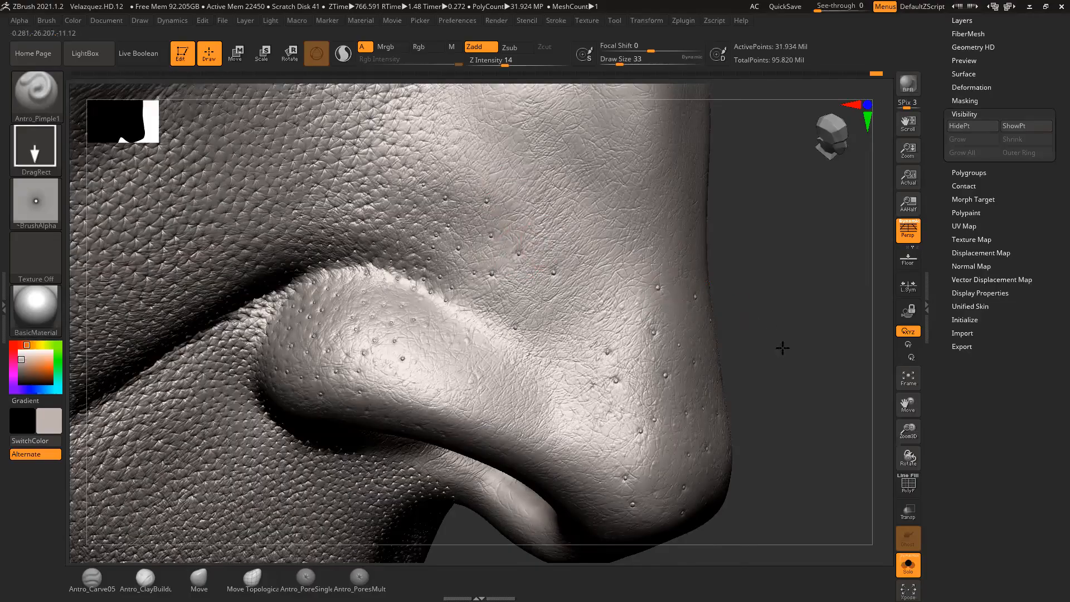
left_click_drag(780, 346, 766, 357)
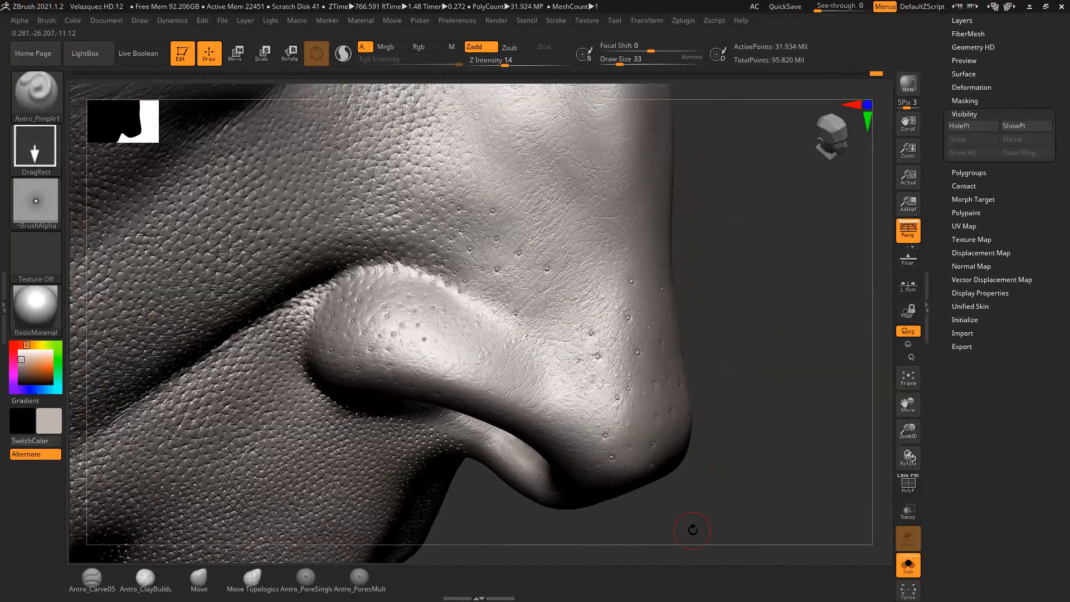
Step: Stamp a few more small pimples on the head's right side, between the nose tip, lower bridge and the nostril wing's crease
mouse_move(692, 529)
left_mouse_down()
mouse_move(784, 363)
mouse_move(798, 363)
mouse_move(805, 311)
mouse_move(669, 307)
left_mouse_up()
left_click_drag(772, 254, 775, 304)
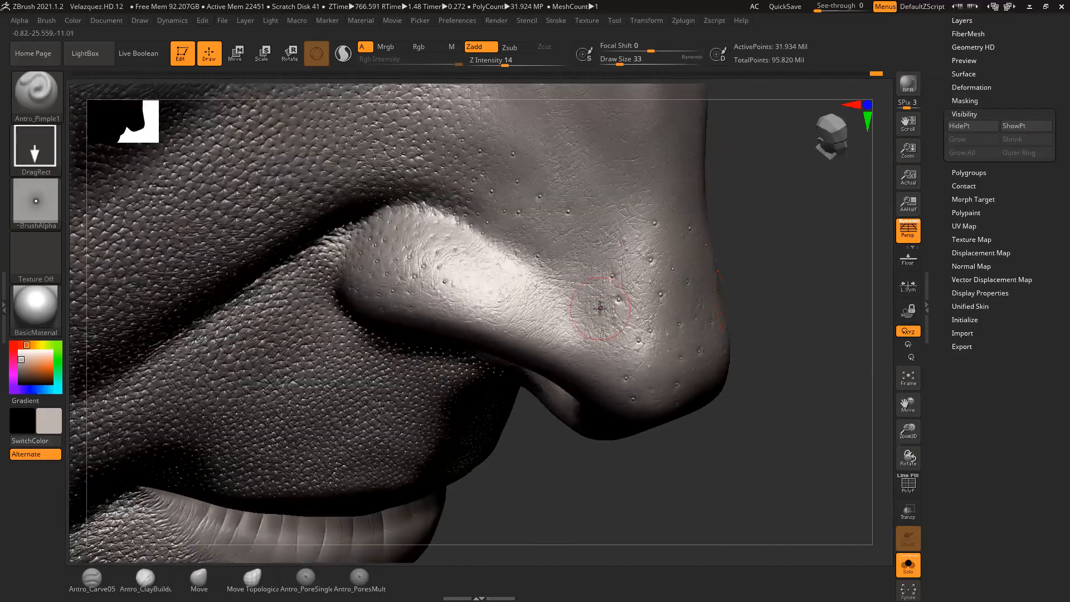
mouse_move(769, 399)
left_mouse_down()
mouse_move(759, 363)
mouse_move(767, 386)
mouse_move(748, 417)
mouse_move(758, 473)
left_mouse_up()
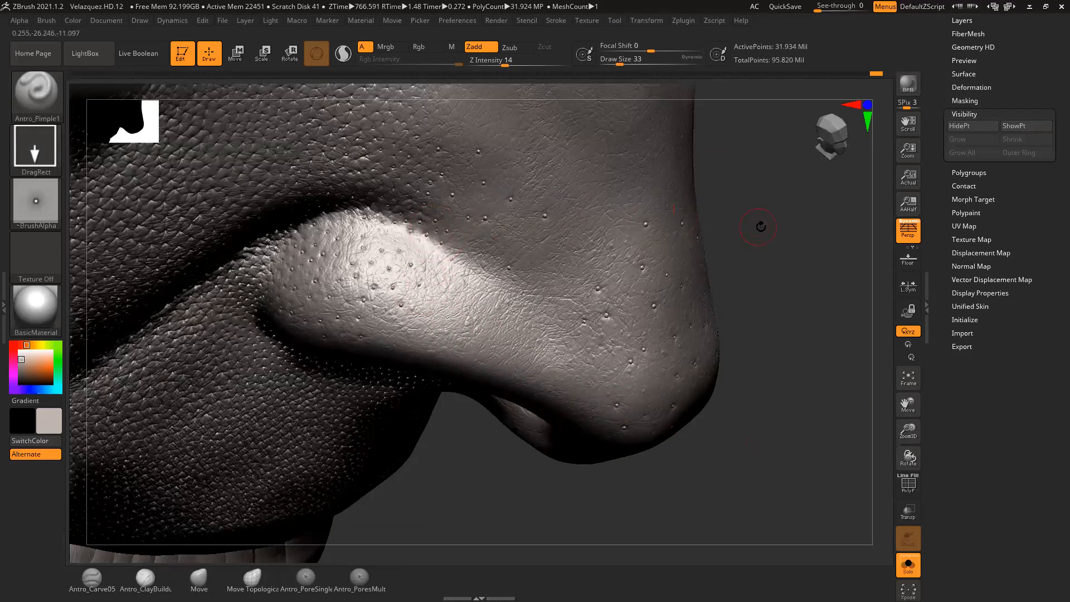
left_click_drag(760, 227, 493, 214)
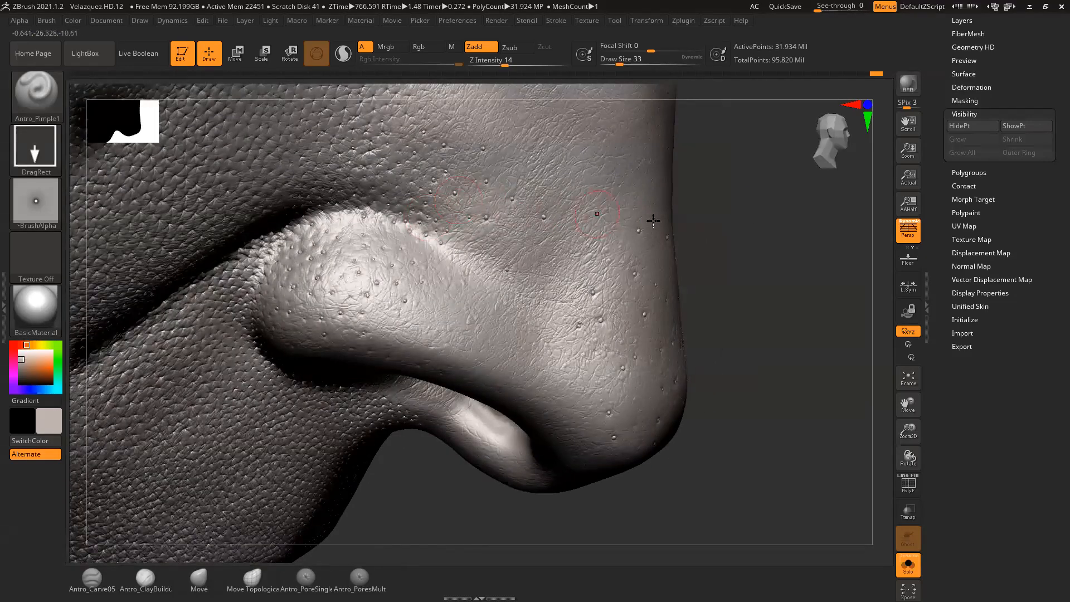
left_click_drag(731, 234, 719, 217)
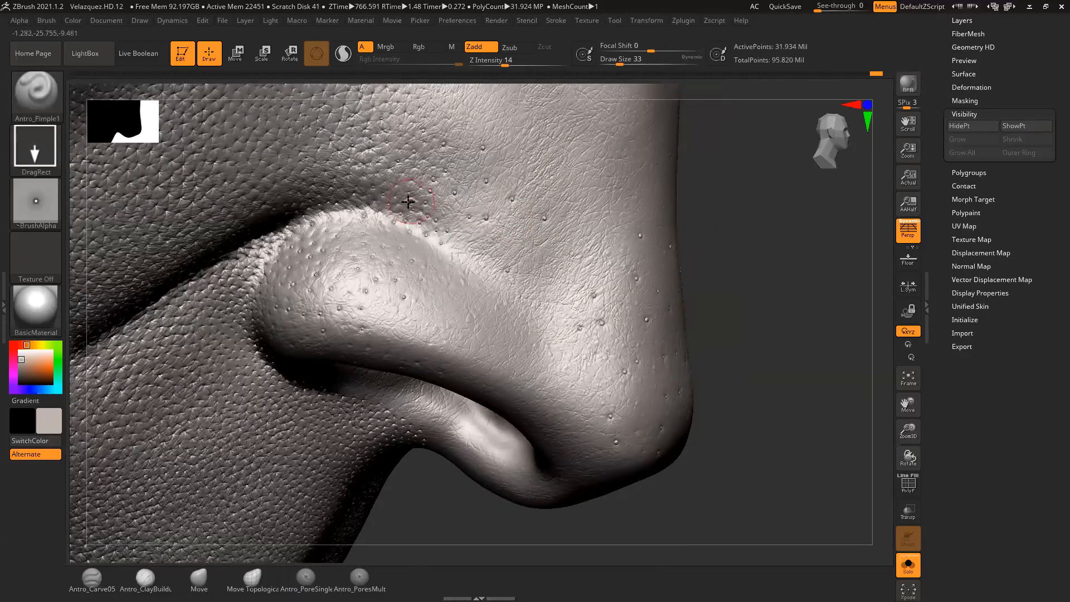
left_click_drag(728, 244, 741, 266, "alt")
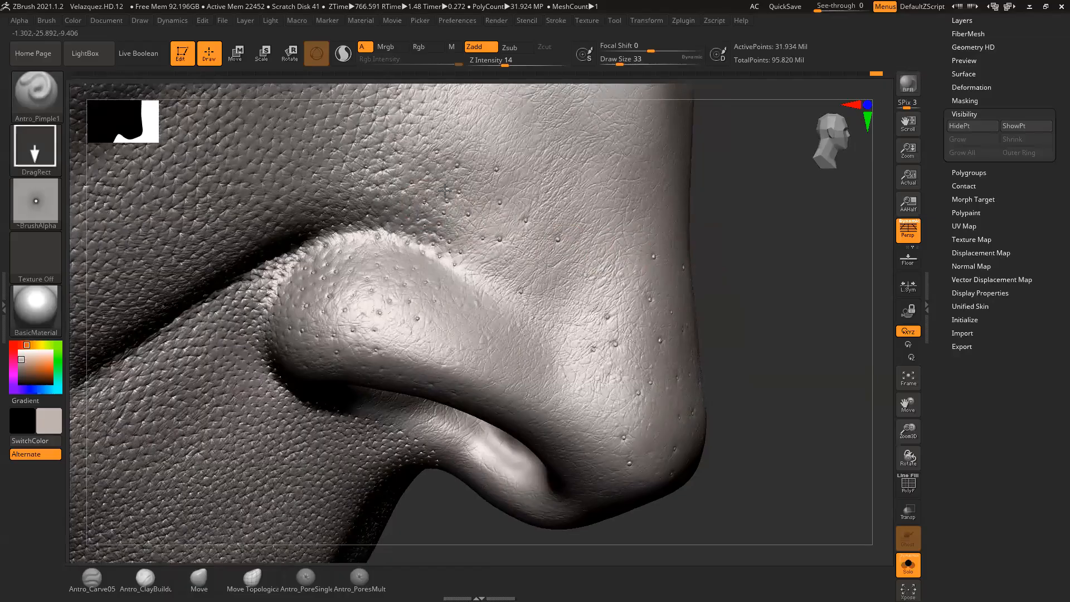
left_click_drag(725, 268, 635, 403)
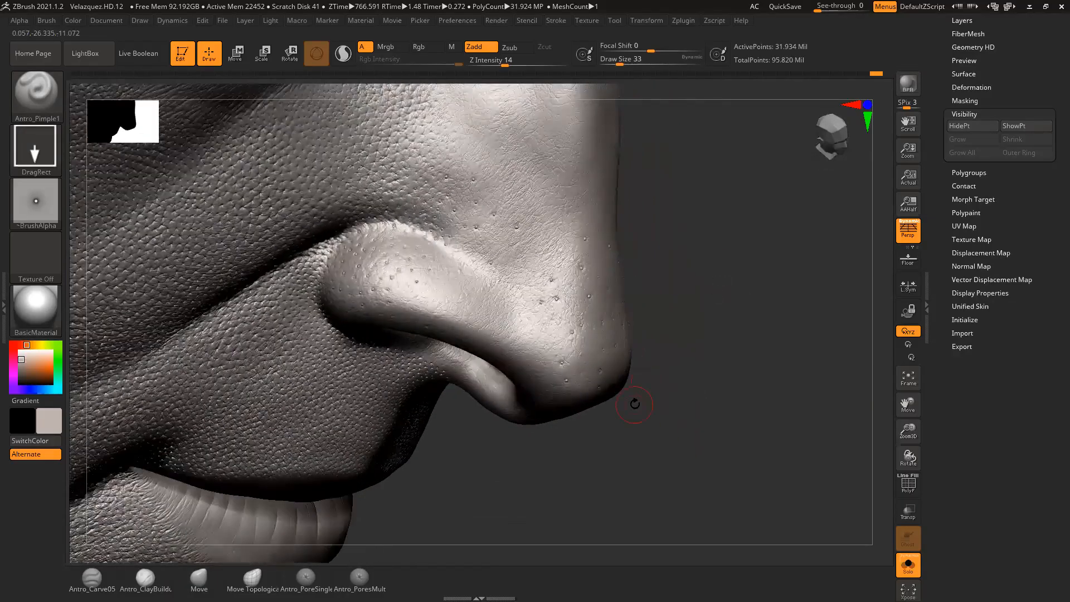
Step: Stamp pimples on the head's left nostril wing and along the left side of the nose tip
left_click_drag(716, 390, 250, 475)
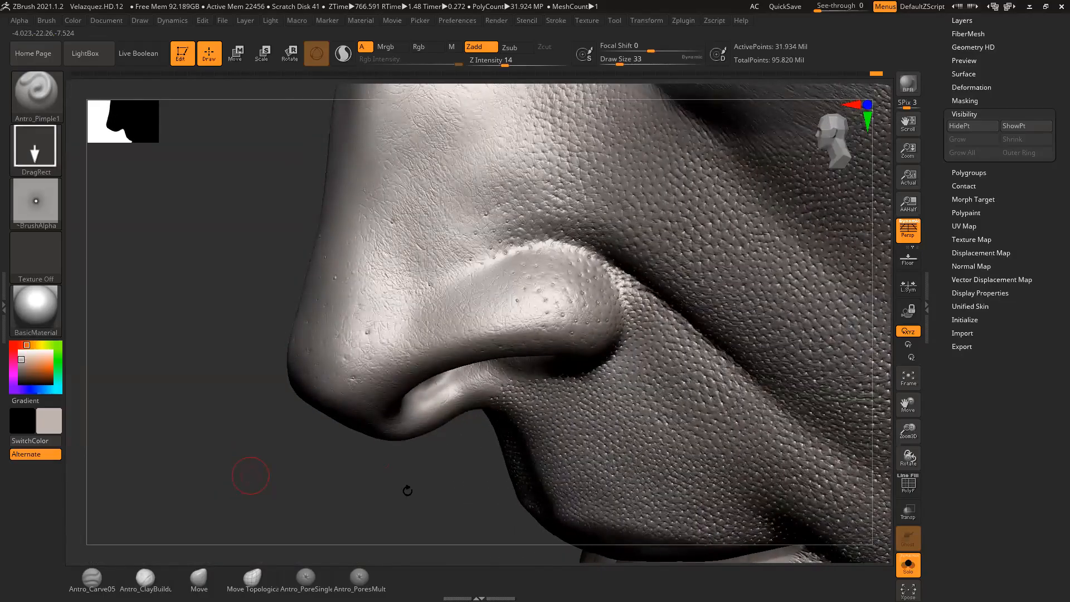
left_click_drag(419, 483, 440, 513, "alt")
left_click_drag(576, 367, 585, 383)
left_click_drag(208, 353, 227, 324)
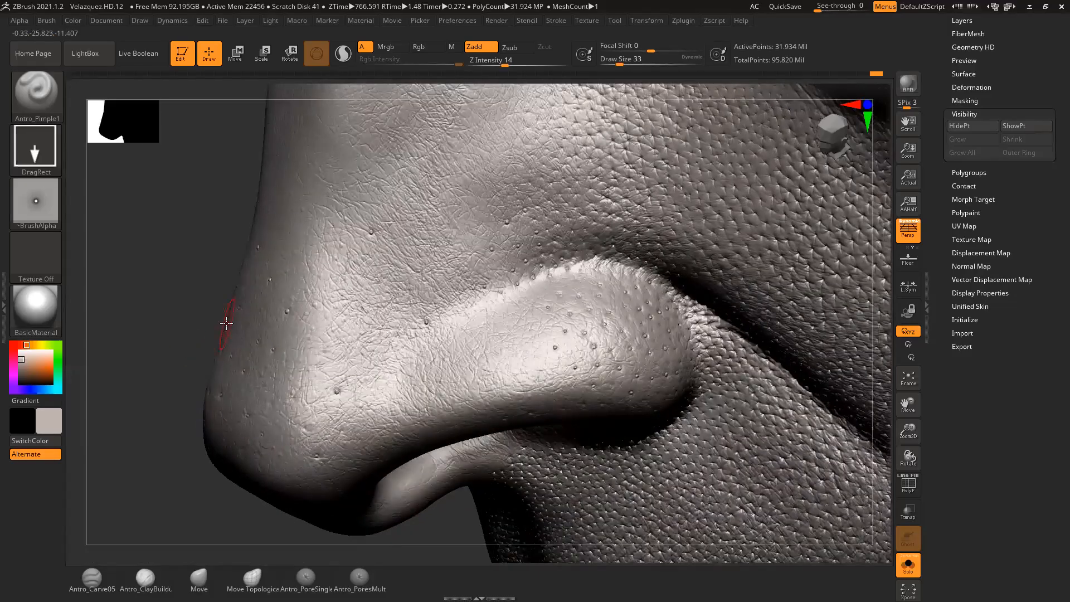
left_click_drag(153, 296, 158, 308)
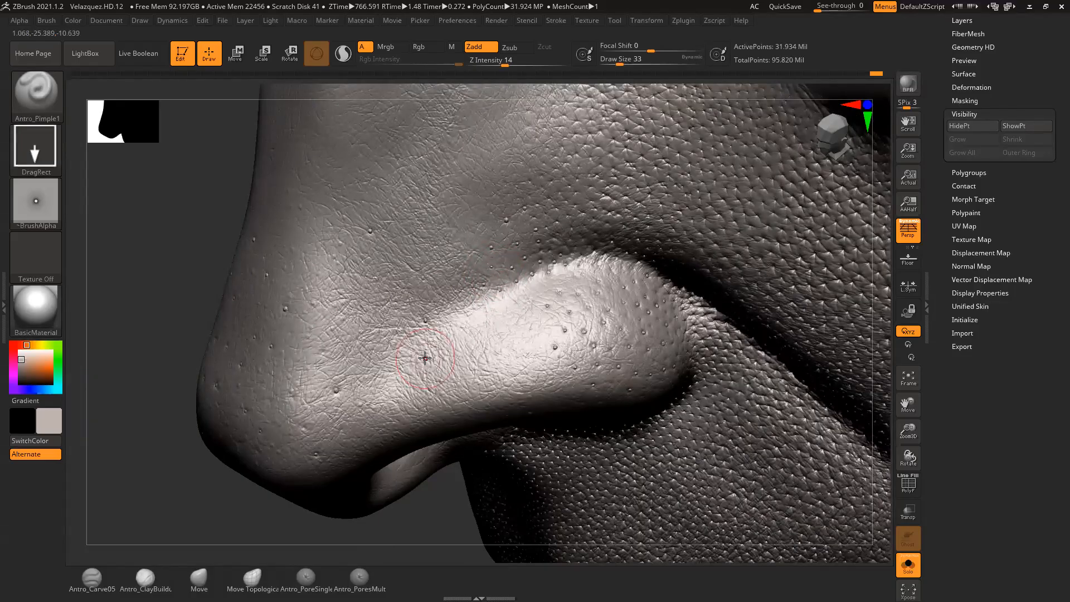
left_click_drag(346, 530, 502, 521)
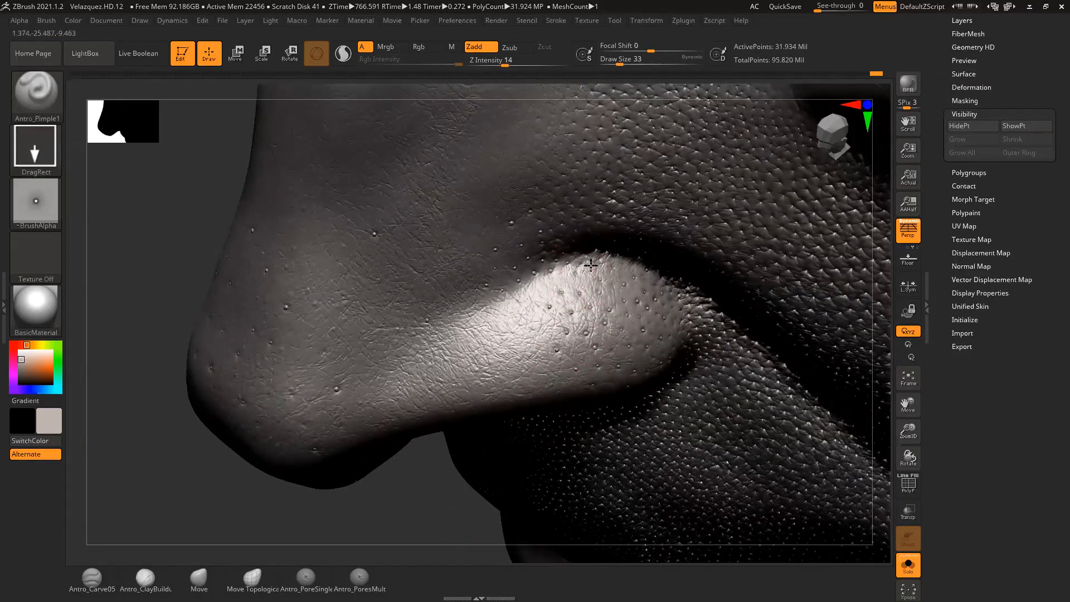
Step: Scatter pimples over the left side of the nose, from the nostril wing's crease up toward the bridge
left_click_drag(442, 506, 482, 504)
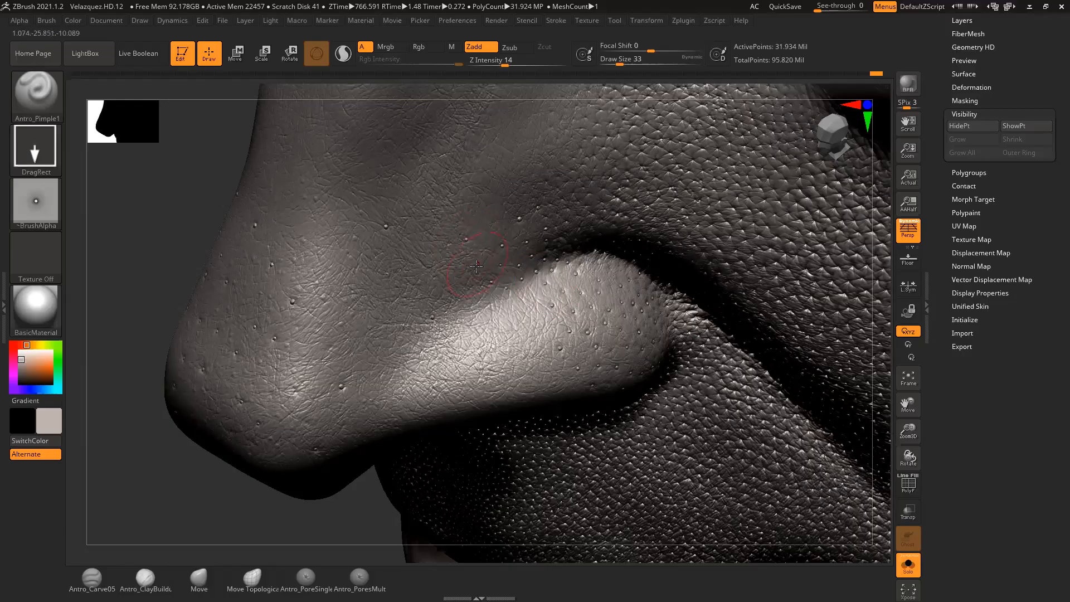
left_click_drag(472, 306, 472, 306)
mouse_move(364, 530)
left_mouse_down()
mouse_move(350, 509)
mouse_move(351, 544)
left_mouse_up()
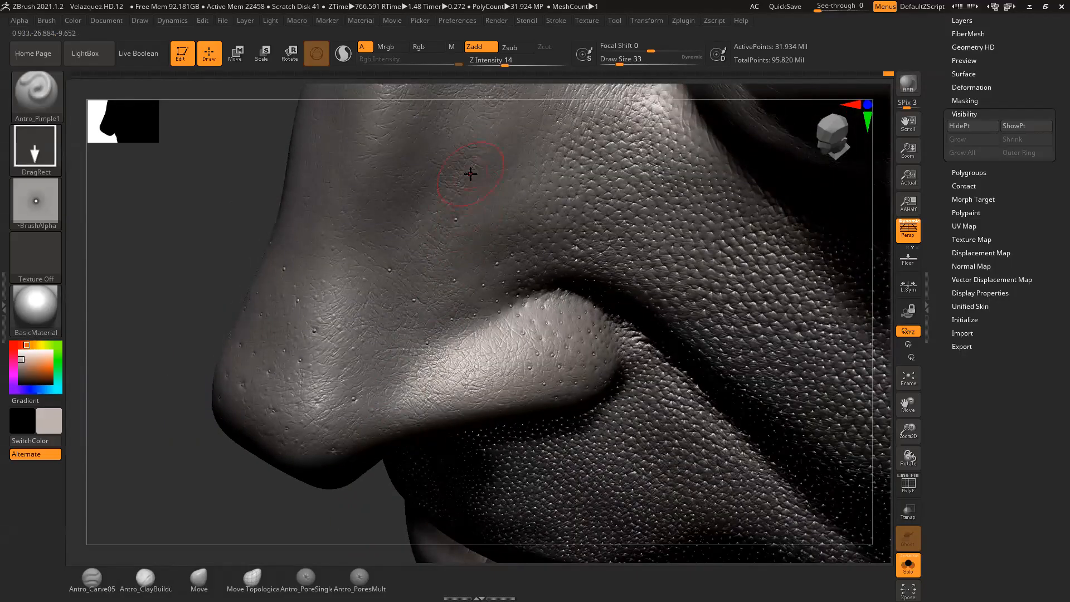
mouse_move(332, 517)
left_mouse_down()
mouse_move(363, 501)
mouse_move(362, 490)
mouse_move(319, 480)
left_mouse_up()
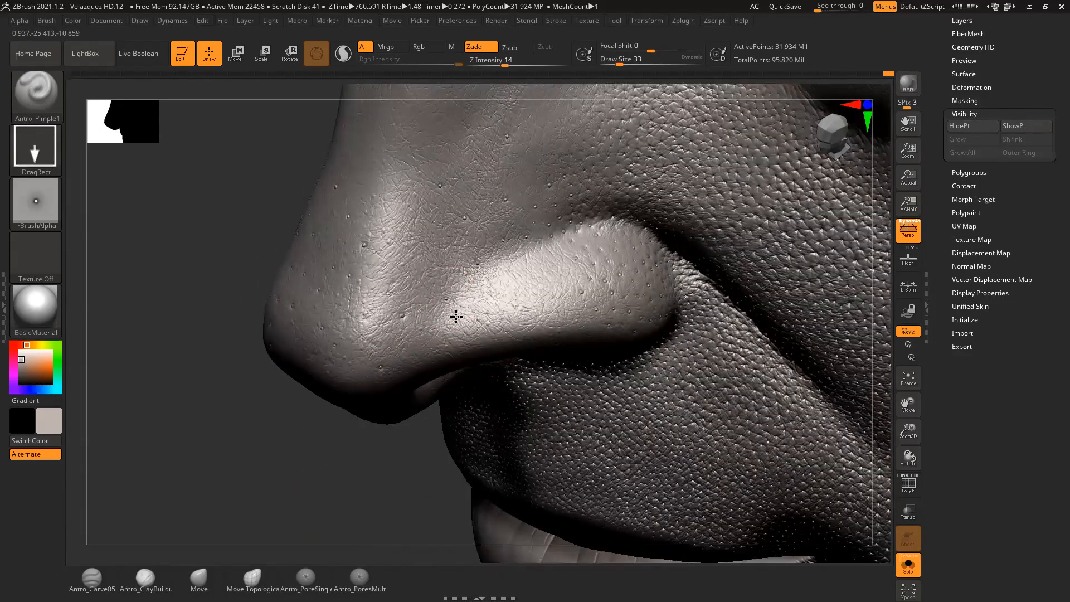
Step: Add pimples along the front of the left nostril rim and over the front and underside of the nose tip
mouse_move(401, 468)
left_mouse_down()
mouse_move(382, 495)
mouse_move(358, 475)
mouse_move(365, 467)
left_mouse_up()
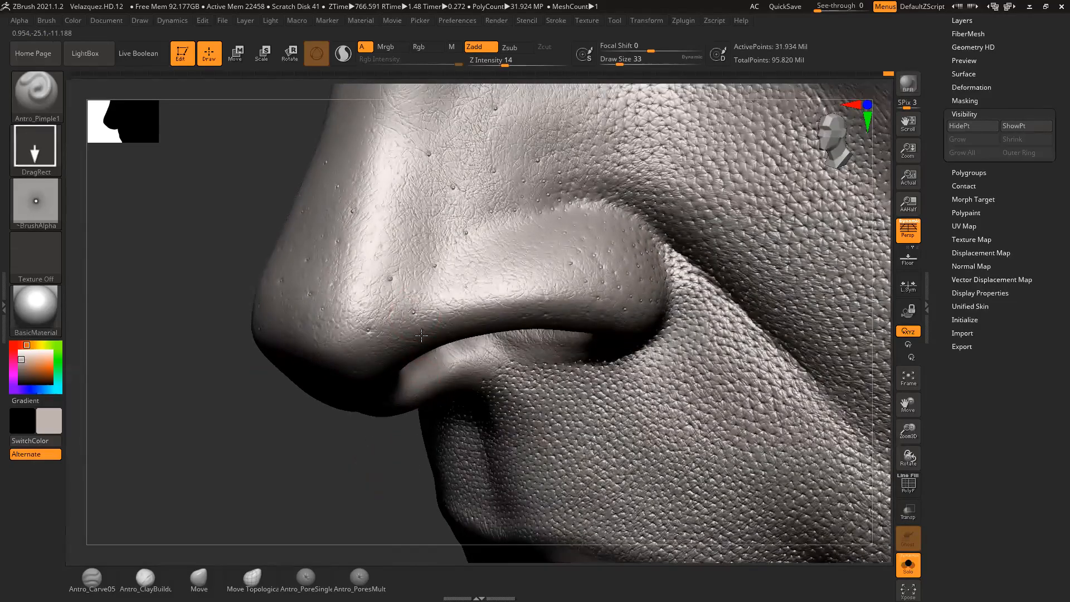
mouse_move(373, 465)
left_mouse_down()
mouse_move(359, 418)
mouse_move(322, 443)
mouse_move(381, 350)
left_mouse_up()
left_click_drag(223, 335, 775, 328)
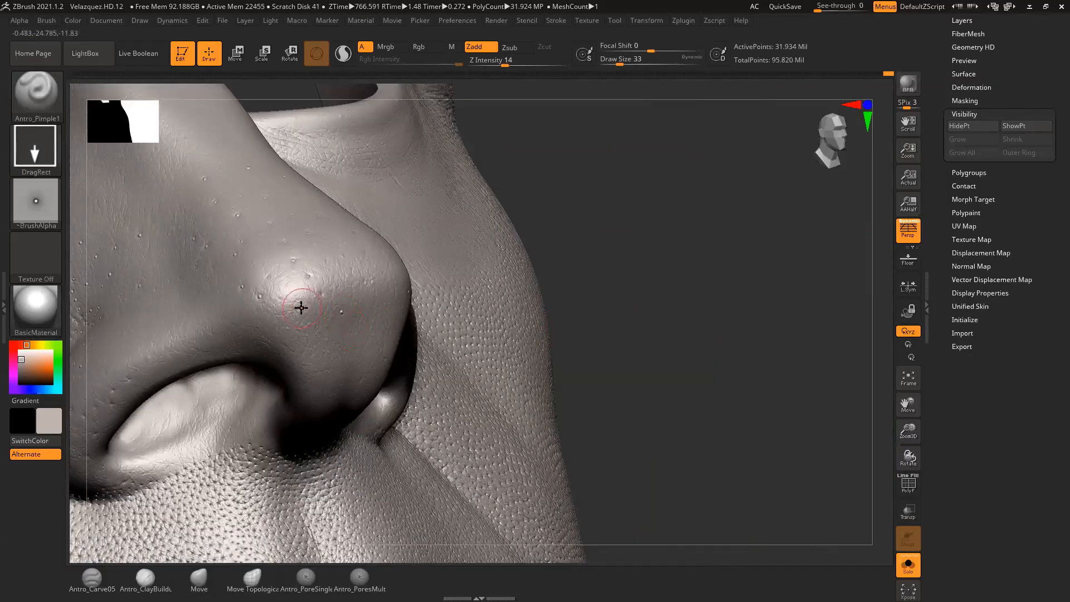
left_click_drag(583, 310, 627, 306)
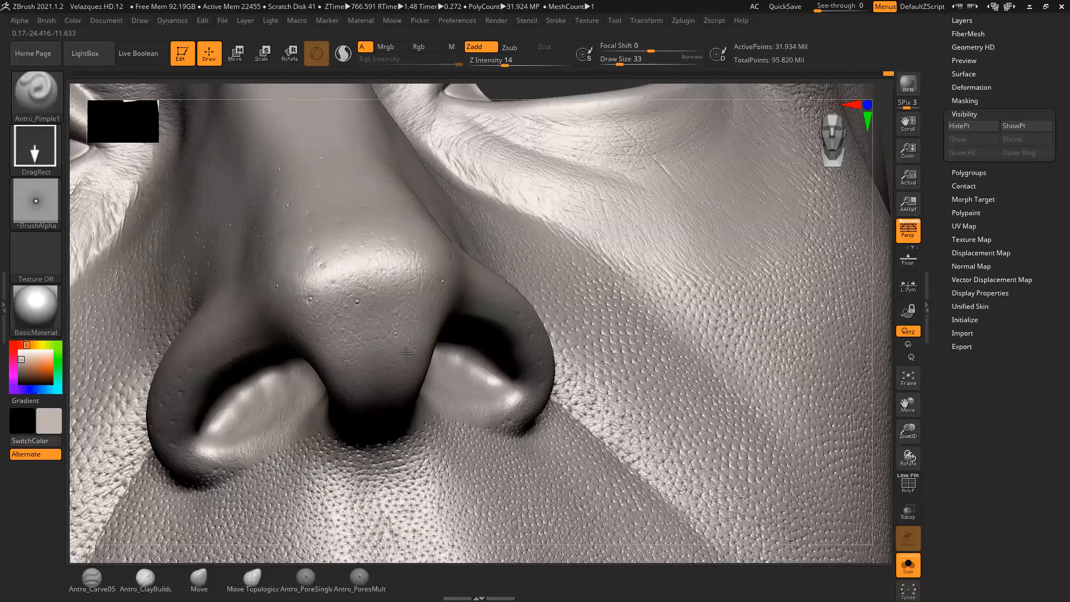
left_click_drag(886, 342, 869, 394)
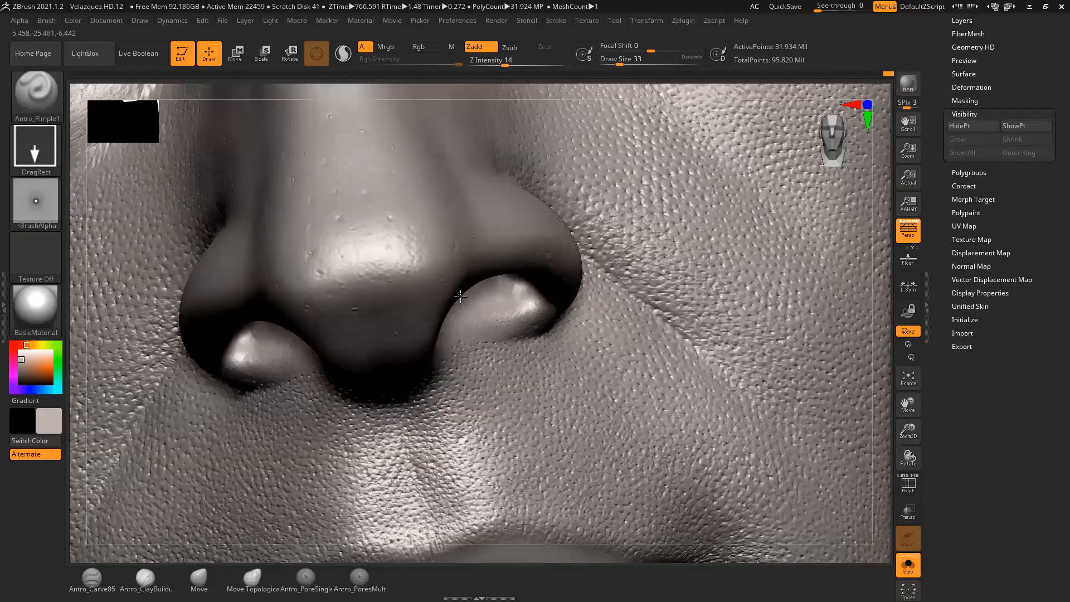
left_click_drag(75, 415, 72, 430)
Step: Stamp pimples on the right nostril wing's outer face, its lower front edge and the adjoining side of the nose tip
mouse_move(877, 405)
left_mouse_down()
mouse_move(796, 425)
mouse_move(762, 406)
mouse_move(779, 424)
mouse_move(677, 383)
left_mouse_up()
mouse_move(575, 283)
left_mouse_down()
mouse_move(690, 327)
mouse_move(736, 399)
mouse_move(697, 379)
left_mouse_up()
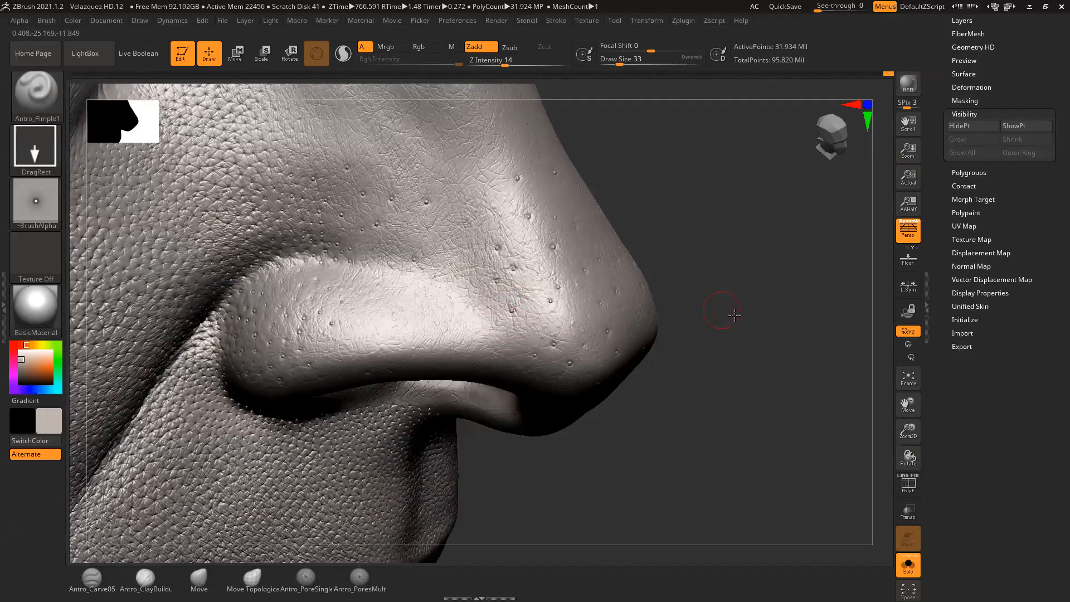
left_click_drag(734, 316, 710, 316)
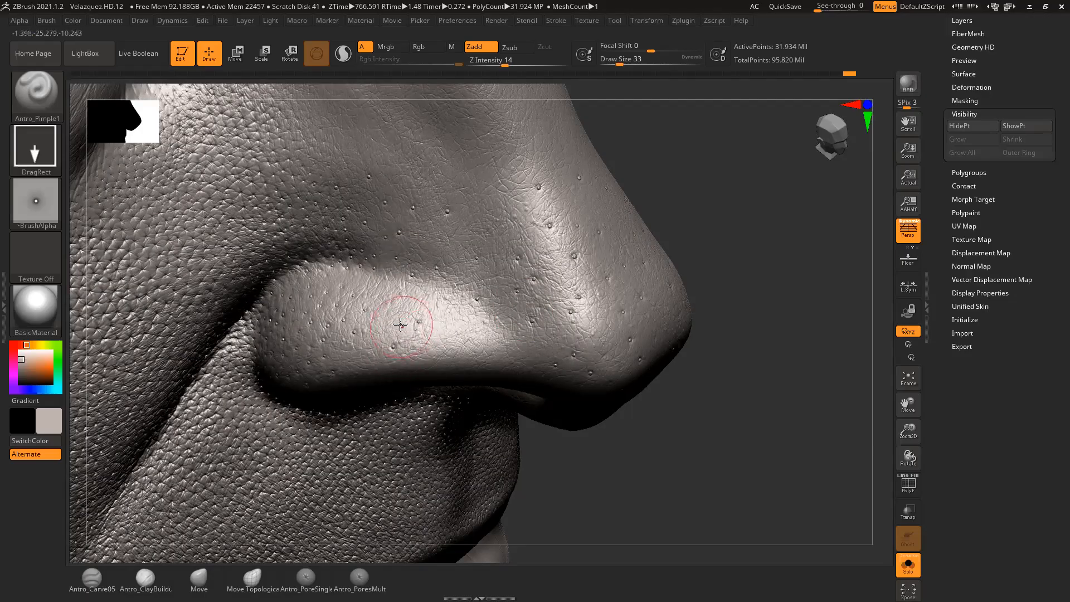
left_click_drag(619, 448, 538, 365)
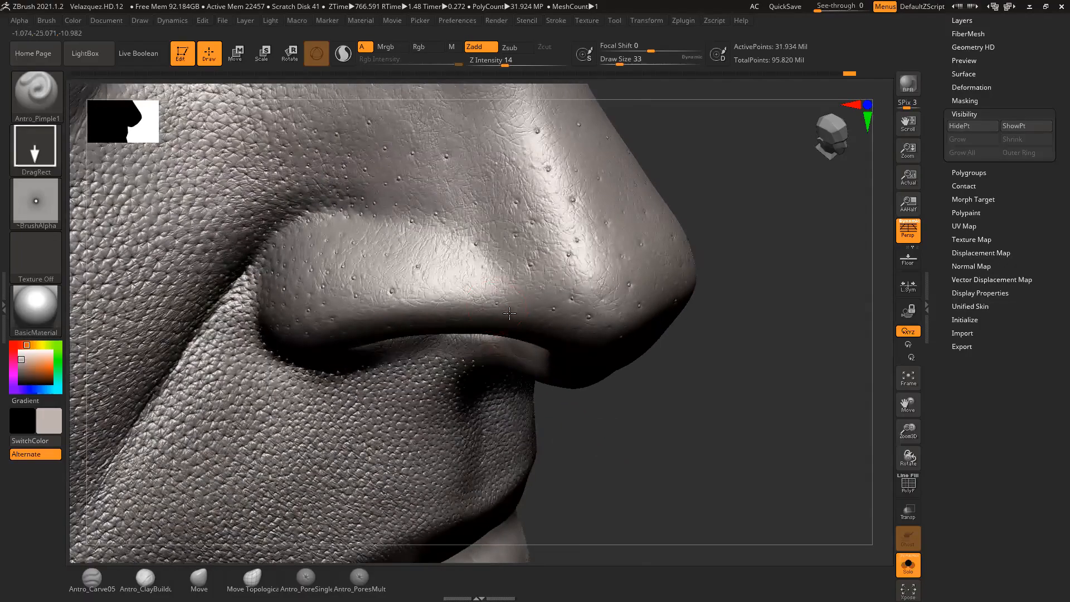
left_click_drag(645, 383, 649, 381)
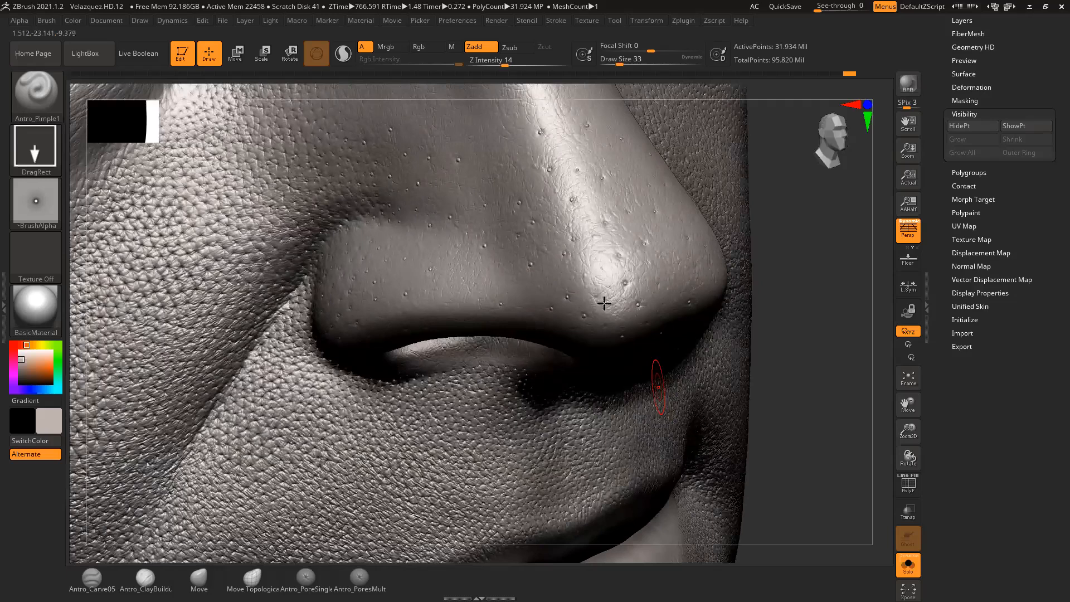
mouse_move(604, 273)
left_mouse_down()
mouse_move(612, 289)
mouse_move(582, 284)
left_mouse_up()
right_click_drag(595, 283, 545, 275)
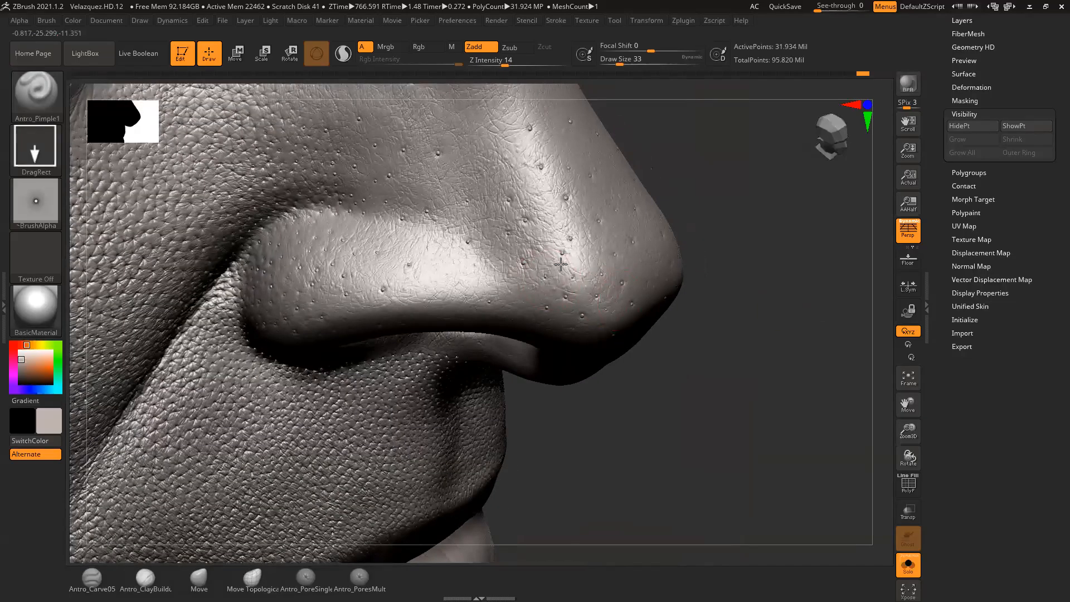
Step: Add pimples to the front and left side of the nose tip
mouse_move(693, 363)
left_mouse_down()
mouse_move(677, 362)
mouse_move(735, 399)
mouse_move(798, 407)
mouse_move(489, 323)
left_mouse_up()
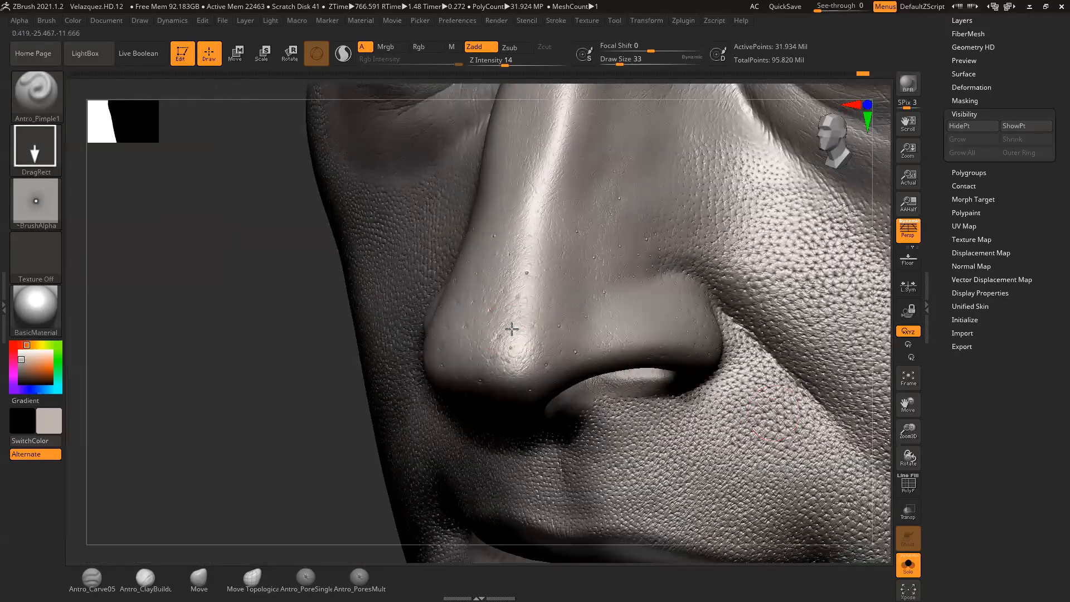
left_click_drag(313, 430, 234, 415)
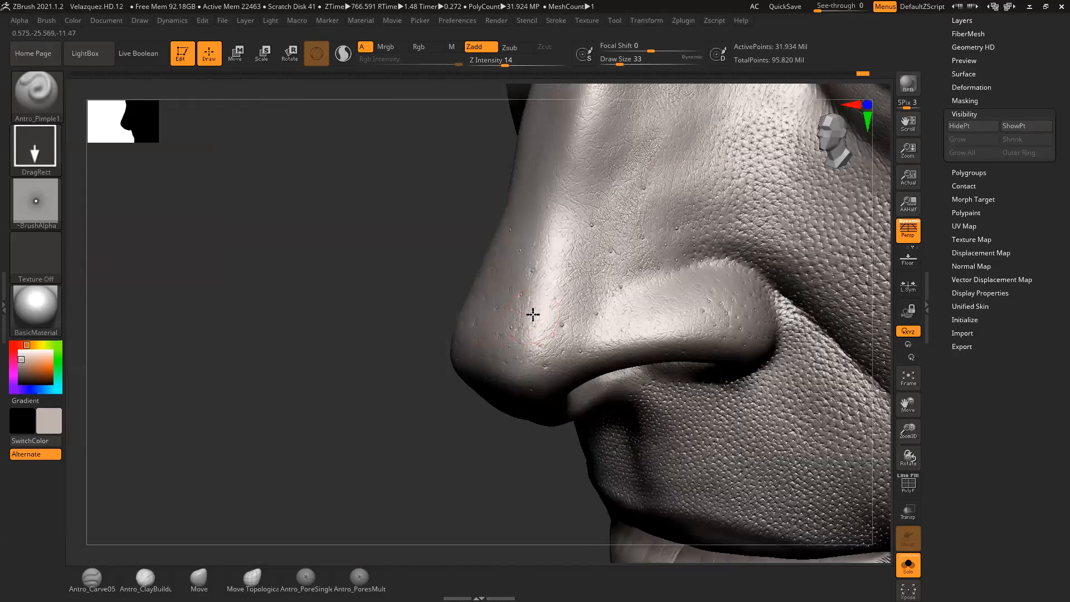
left_click_drag(412, 417, 420, 438, "alt")
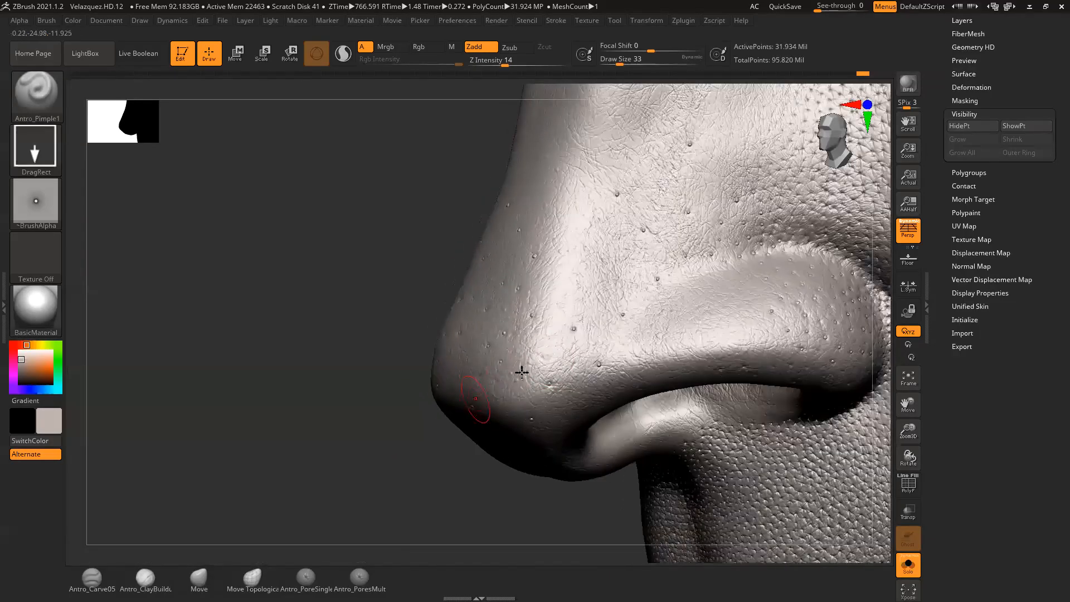
left_click_drag(390, 501, 398, 457)
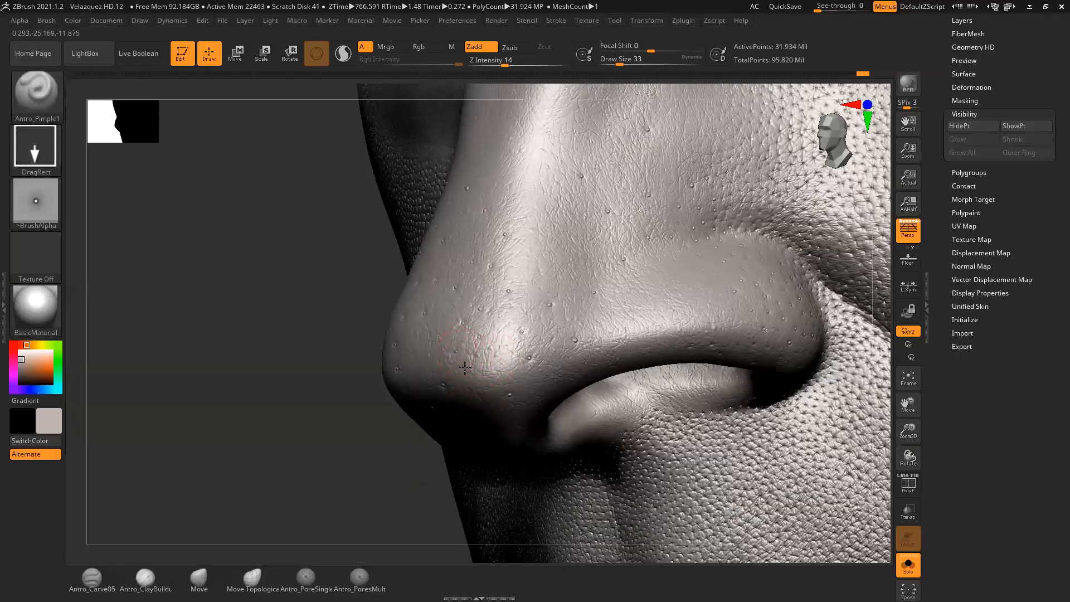
Step: Stamp pimples on the left side where the nose tip meets the front of the nostril wing
left_click_drag(339, 473, 440, 376)
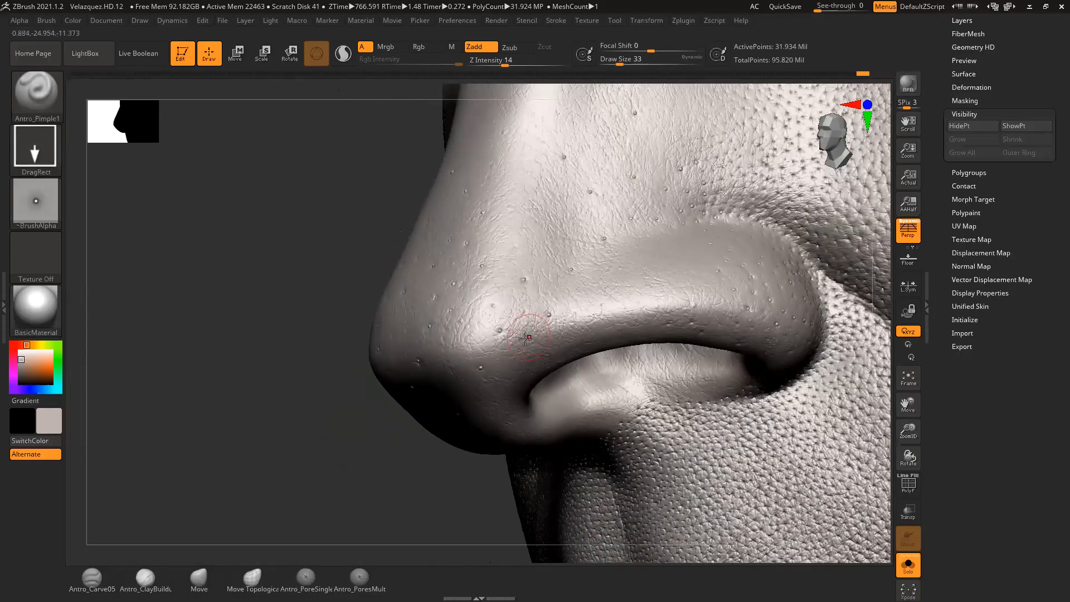
left_click_drag(359, 453, 435, 368)
left_click_drag(523, 271, 531, 282)
mouse_move(410, 465)
left_mouse_down()
mouse_move(409, 485)
mouse_move(415, 467)
left_mouse_up()
left_click_drag(498, 301, 506, 314)
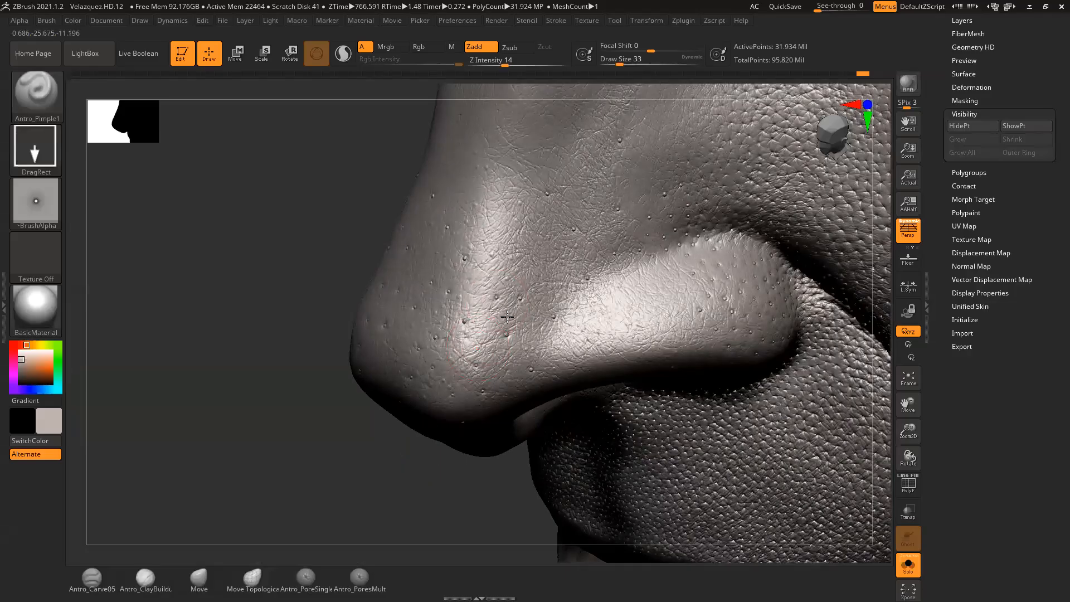
Step: Add pimples where the nose tip meets the bridge and on the left side above the nostril wing's crease
left_click_drag(390, 485, 349, 514)
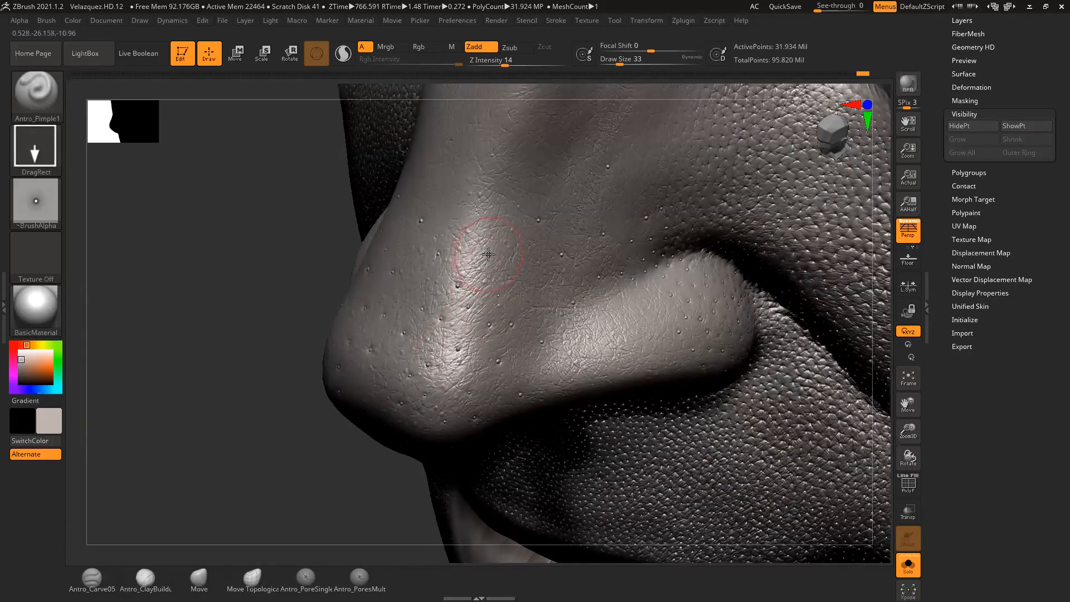
left_click_drag(269, 476, 308, 420)
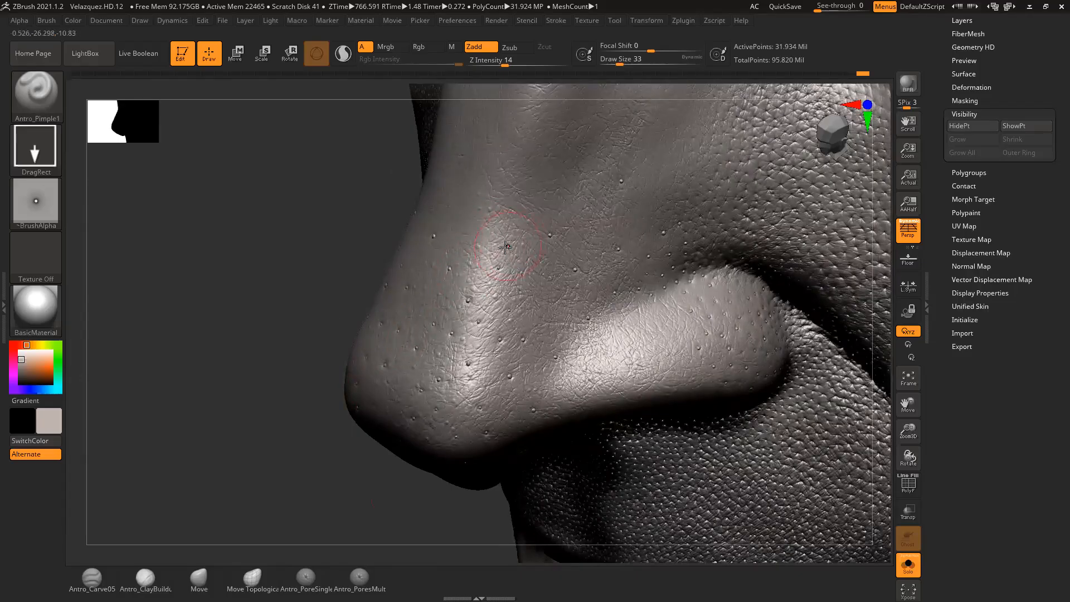
left_click_drag(264, 366, 354, 329)
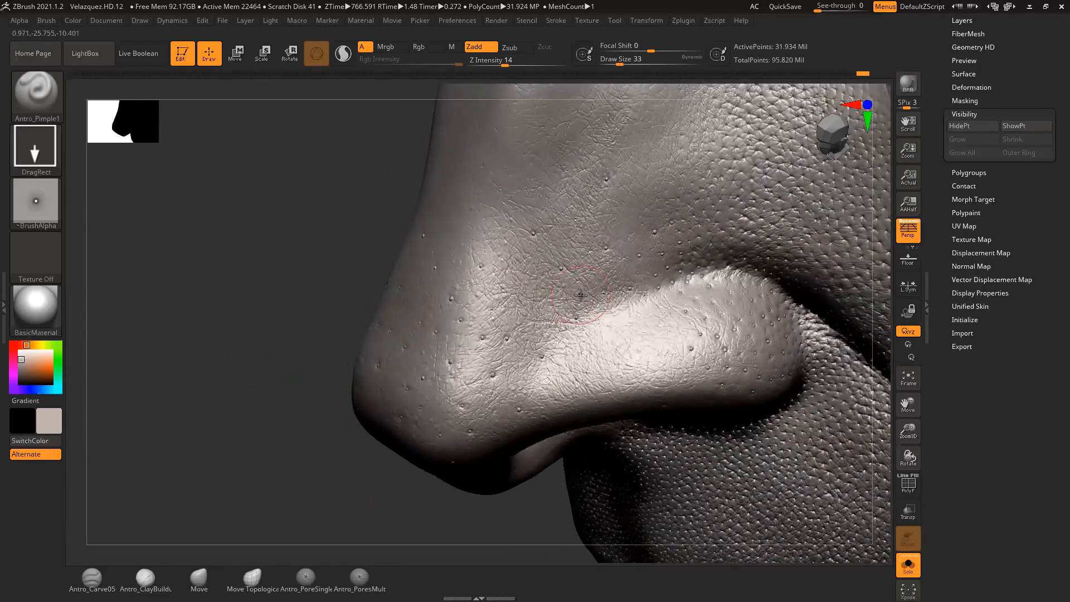
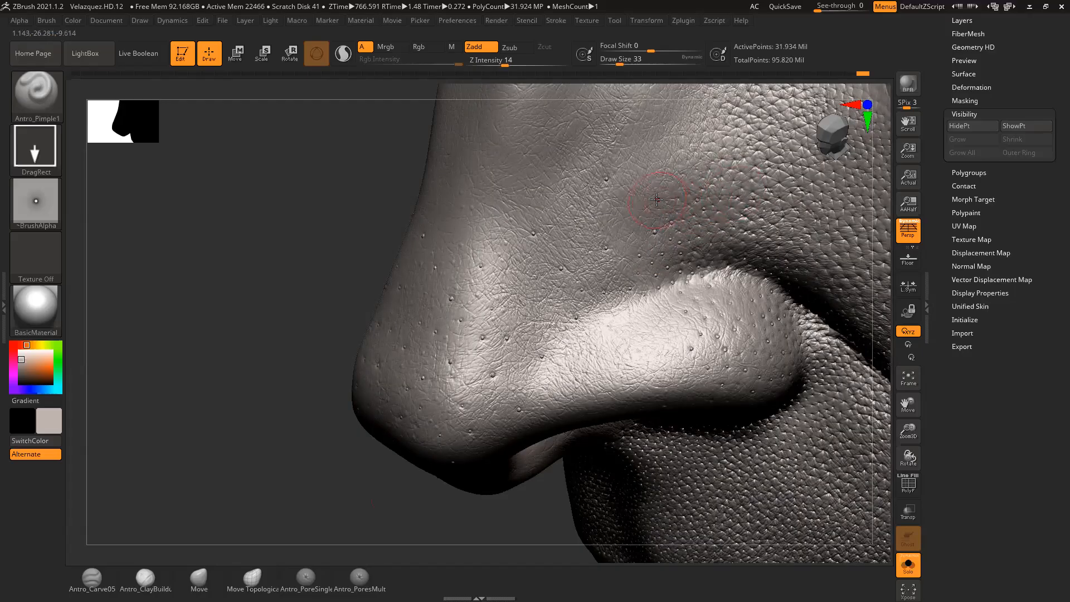
left_click_drag(676, 186, 670, 185)
left_click_drag(641, 252, 641, 242)
Step: Stamp pimples across the top and front of the nose tip, working from above on the head's right side
left_click_drag(298, 289, 442, 273)
left_click_drag(836, 473, 753, 449)
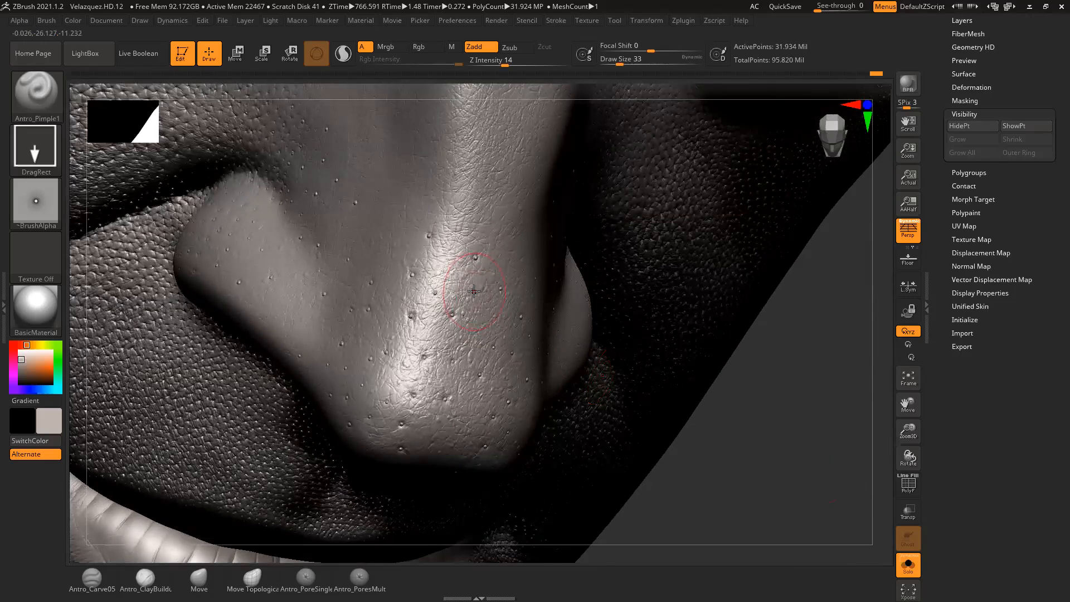
mouse_move(790, 437)
left_mouse_down()
mouse_move(780, 421)
mouse_move(721, 411)
mouse_move(809, 477)
mouse_move(663, 396)
mouse_move(710, 423)
left_mouse_up()
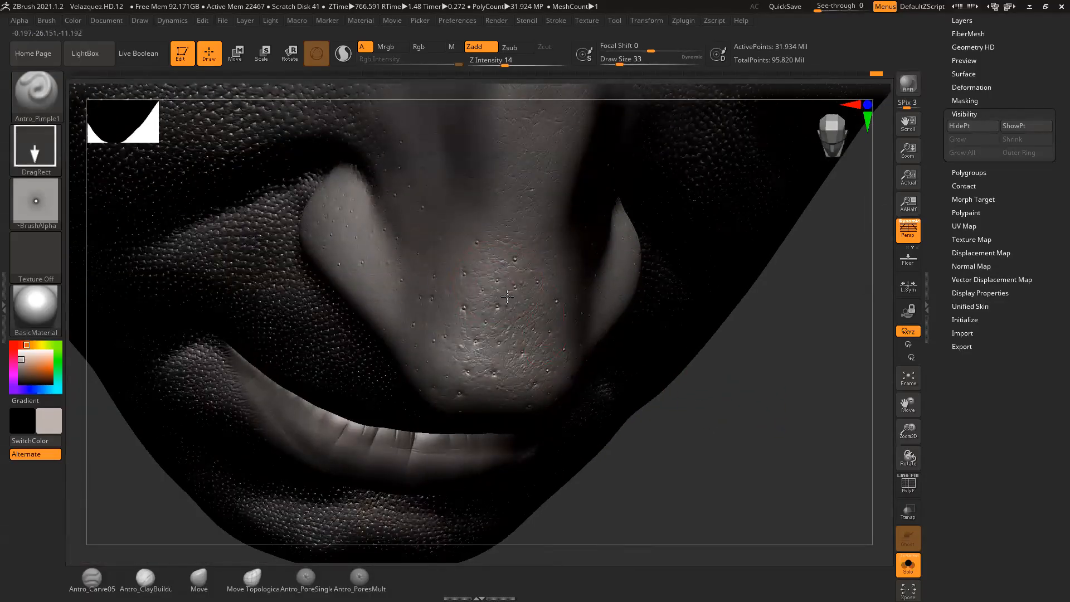
left_click_drag(730, 429, 565, 330)
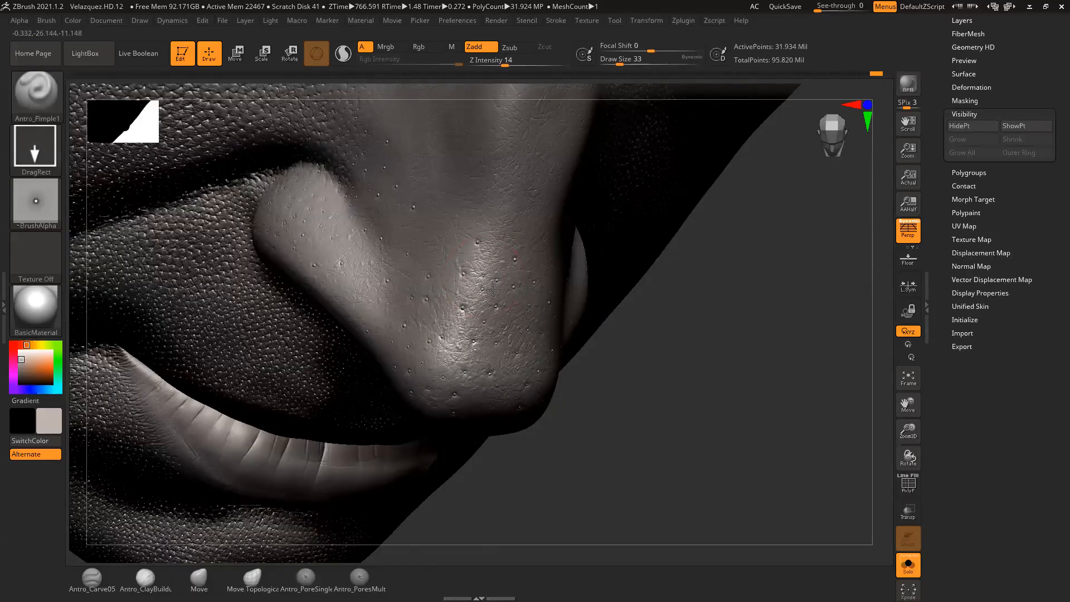
Step: Stamp a few more pimples on the side of the nose tip and the nostril wing
left_click_drag(689, 378, 454, 351)
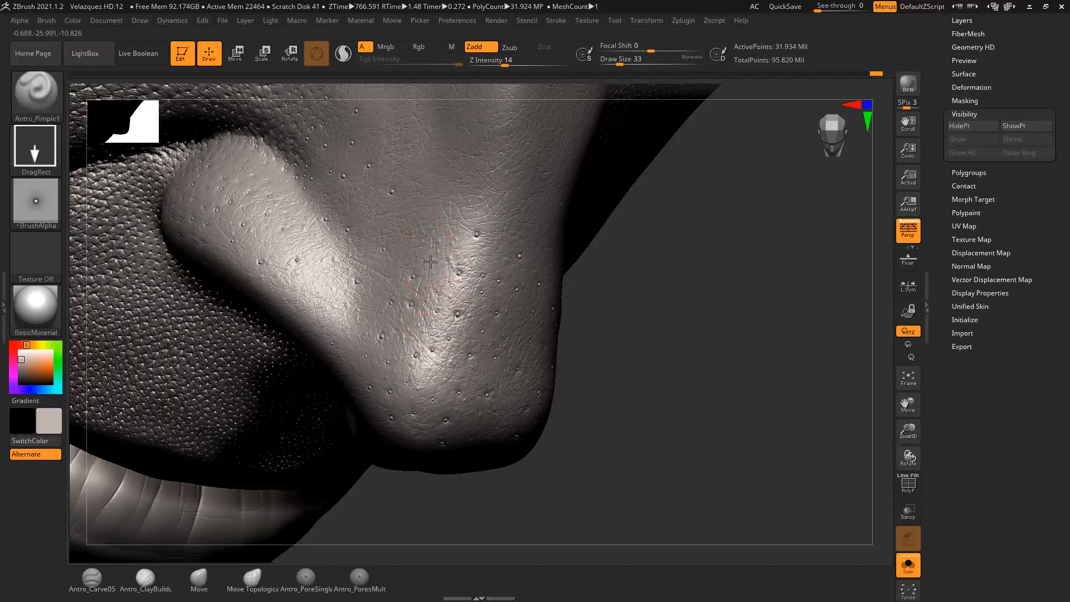
left_click_drag(686, 336, 738, 352)
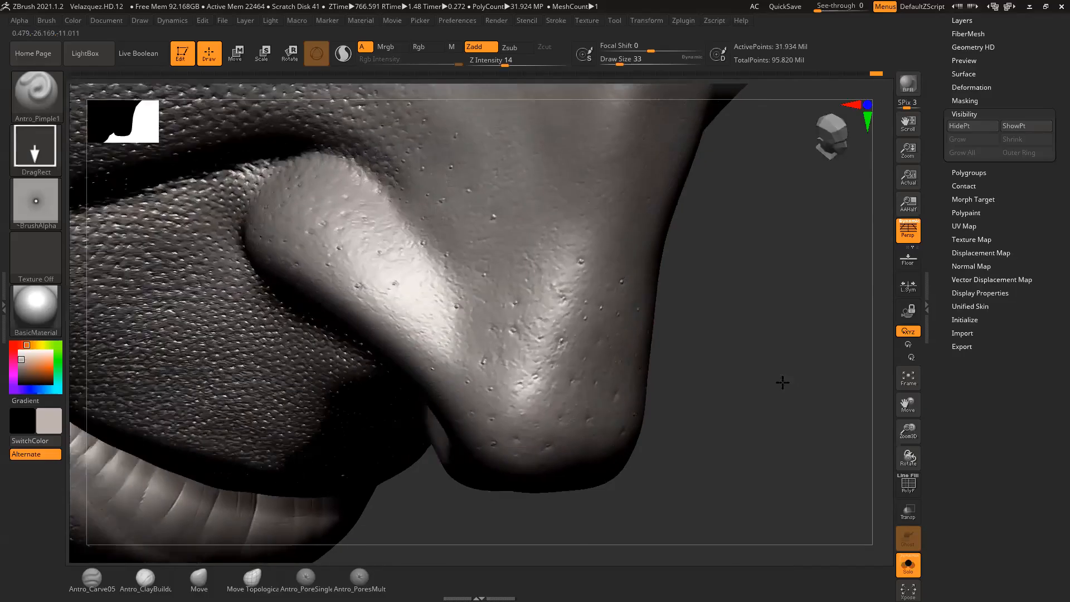
left_click_drag(780, 383, 707, 437)
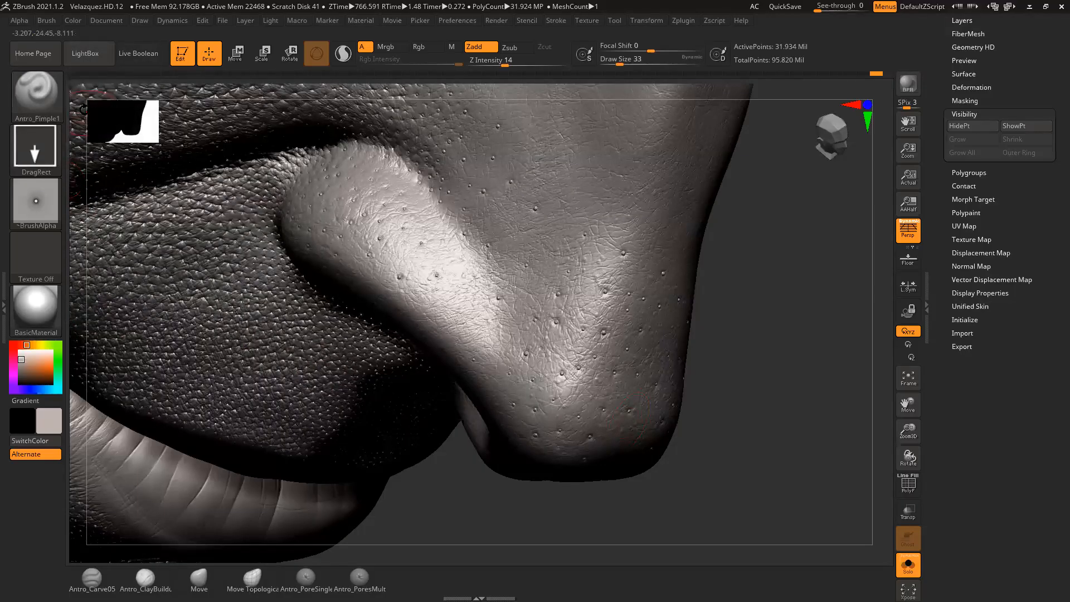
Step: With the Antro_SkinRandom spray brush at draw size 35, break up the skin on the upper back of the nostril wing
left_click(55, 104)
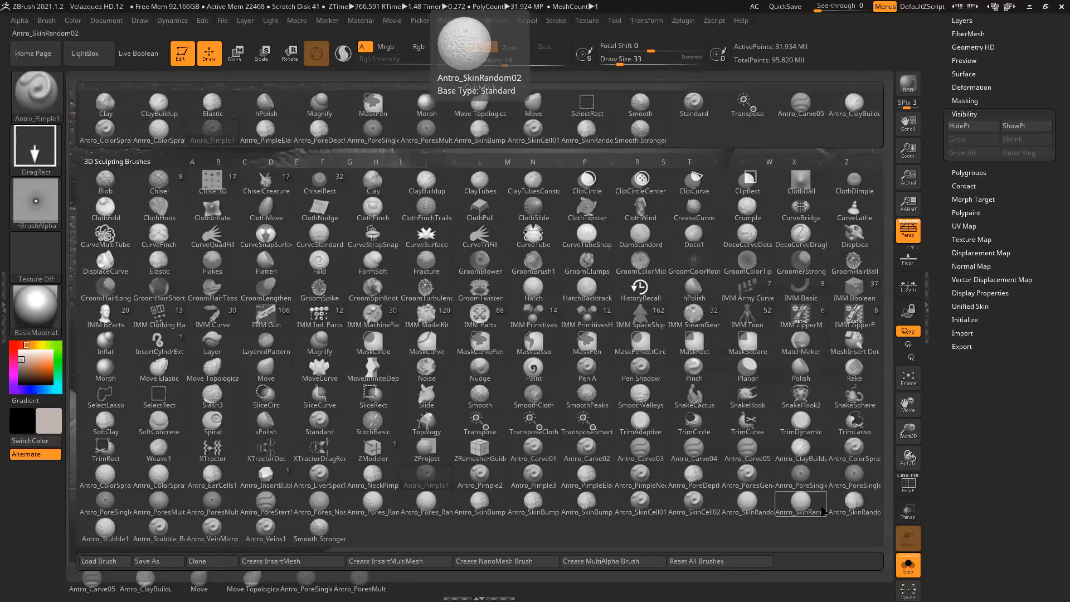
left_click(849, 509)
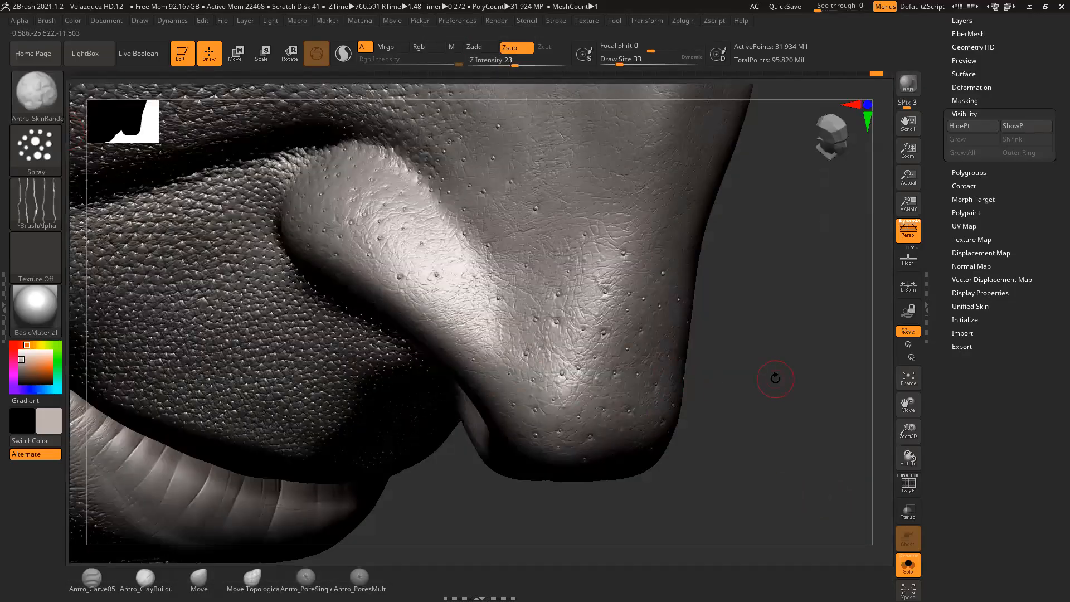
left_click_drag(731, 350, 767, 390)
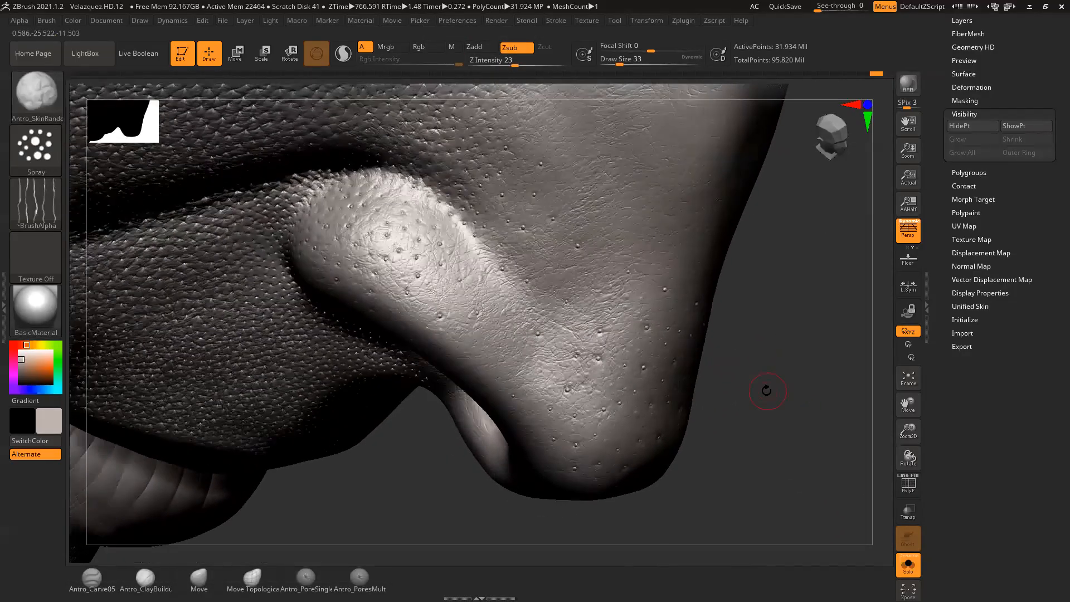
key("space")
left_click_drag(468, 241, 465, 240)
left_click_drag(757, 330, 771, 364, "alt")
left_click_drag(401, 233, 388, 230)
left_click_drag(773, 285, 809, 333)
key("space")
left_click_drag(389, 270, 393, 270)
left_click_drag(790, 345, 748, 313)
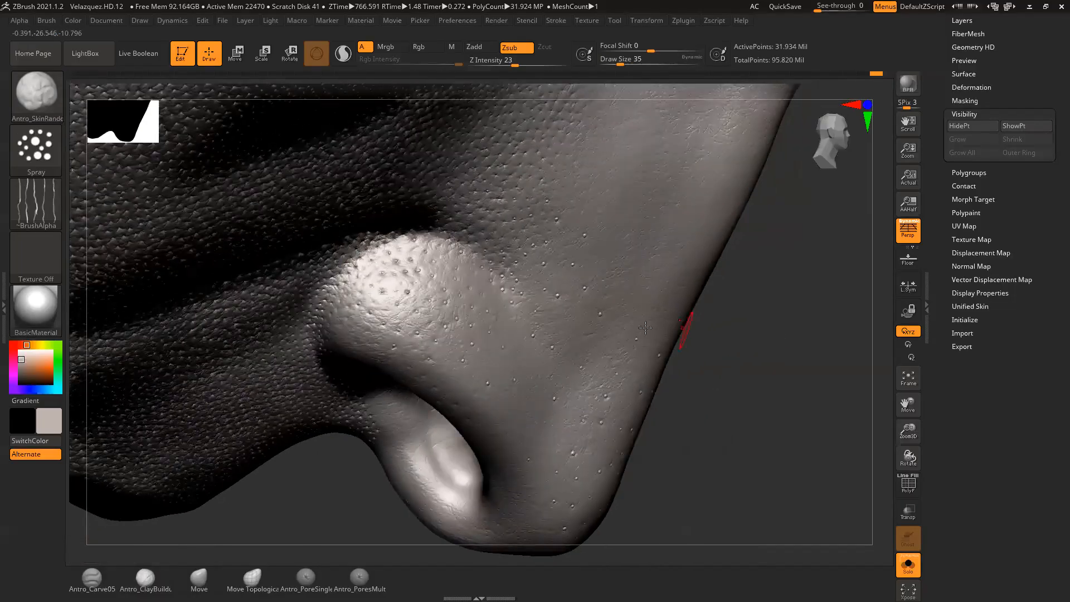
Step: Spray random skin texture over the nostril wing and along its crease and lower edge at draw sizes 49 and 44
key("space")
mouse_move(358, 289)
left_mouse_down()
mouse_move(411, 313)
mouse_move(401, 322)
left_mouse_up()
mouse_move(697, 363)
left_mouse_down()
mouse_move(418, 312)
mouse_move(425, 379)
left_mouse_up()
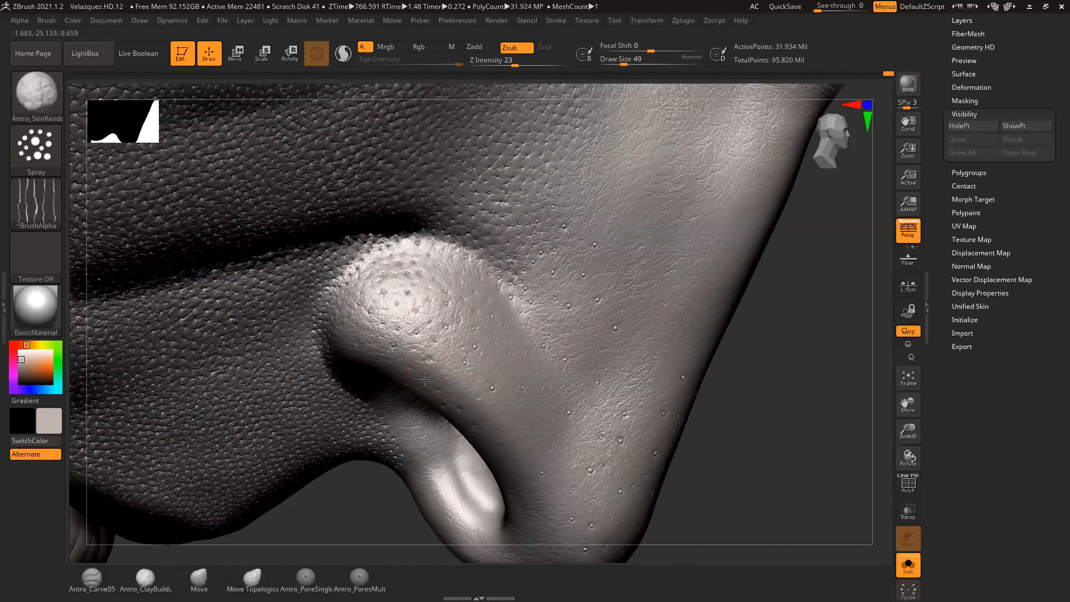
mouse_move(689, 397)
left_mouse_down()
mouse_move(557, 383)
mouse_move(513, 400)
left_mouse_up()
mouse_move(521, 342)
left_mouse_down()
mouse_move(496, 290)
mouse_move(507, 295)
left_mouse_up()
key("space")
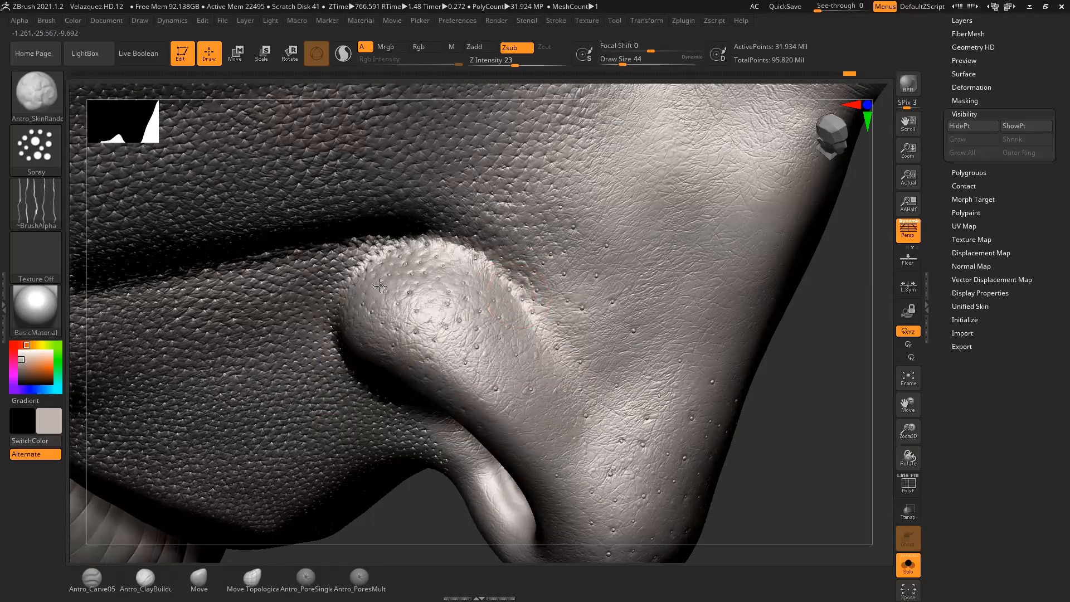
left_click_drag(768, 400, 735, 373)
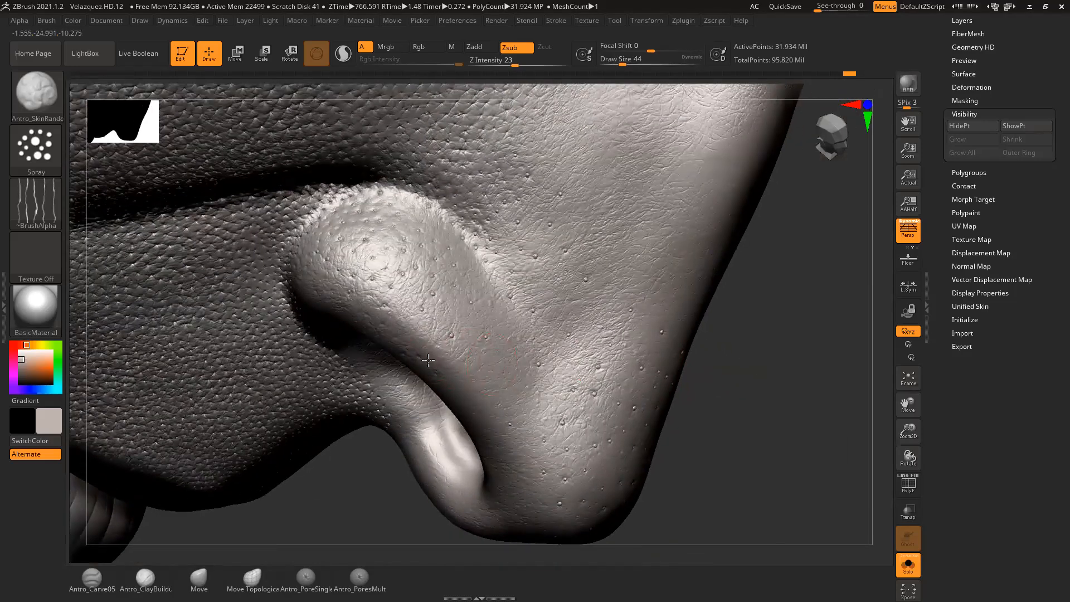
left_click_drag(681, 445, 646, 410)
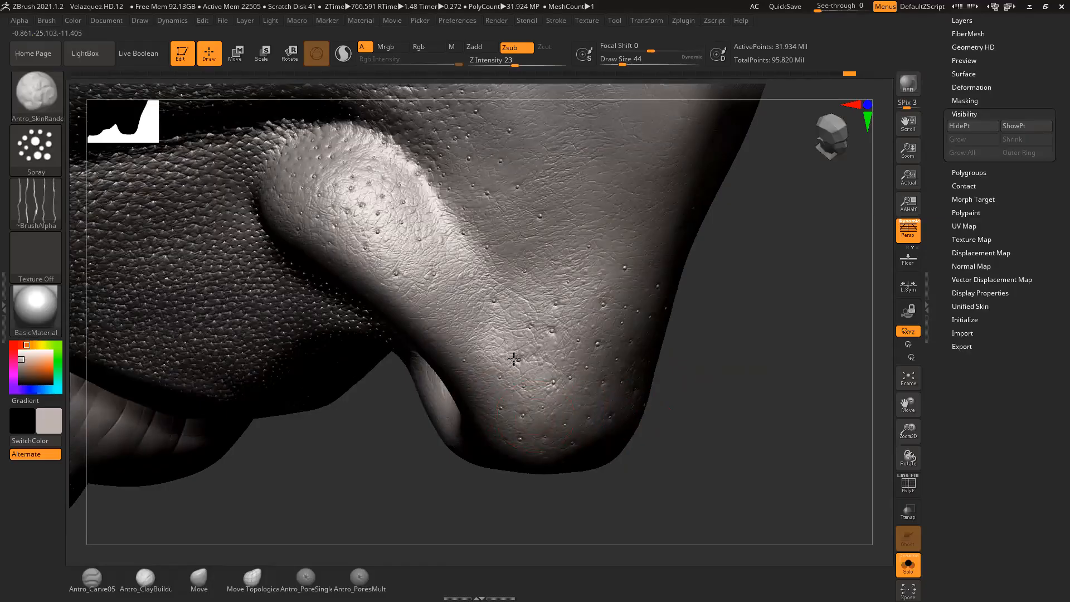
Step: Texture the side of the nose between the tip and the nostril wing with random skin at draw size 44
left_click_drag(660, 328, 689, 384)
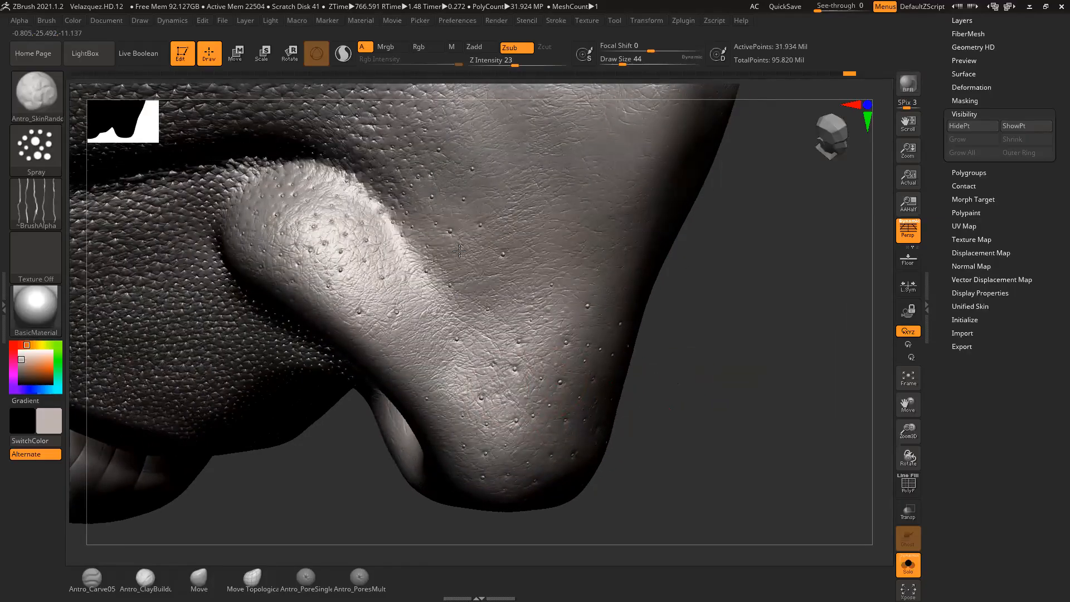
left_click_drag(681, 269, 684, 303)
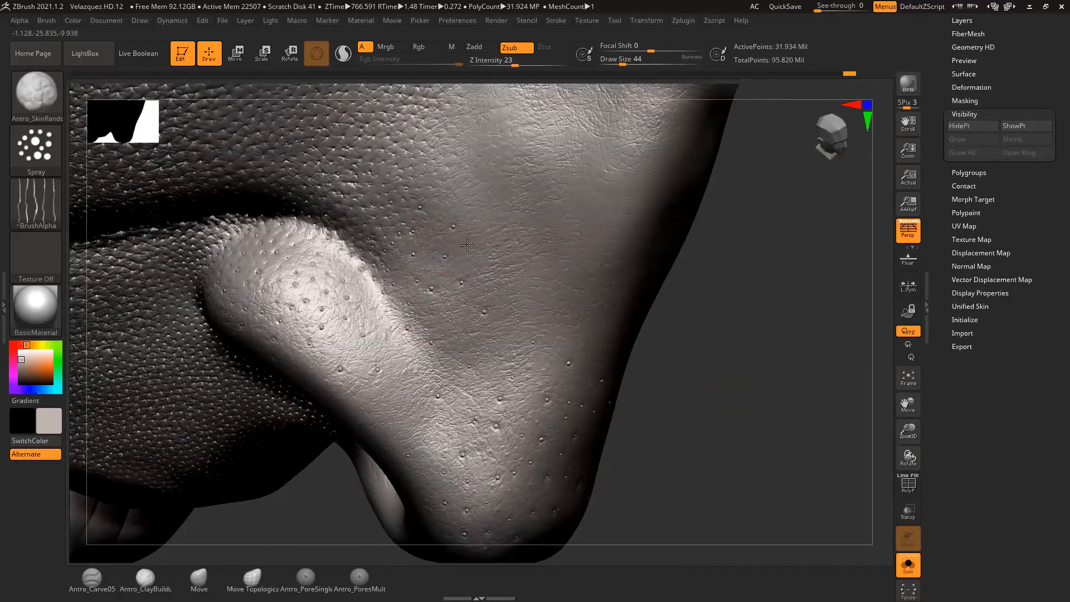
left_click_drag(641, 362, 655, 381)
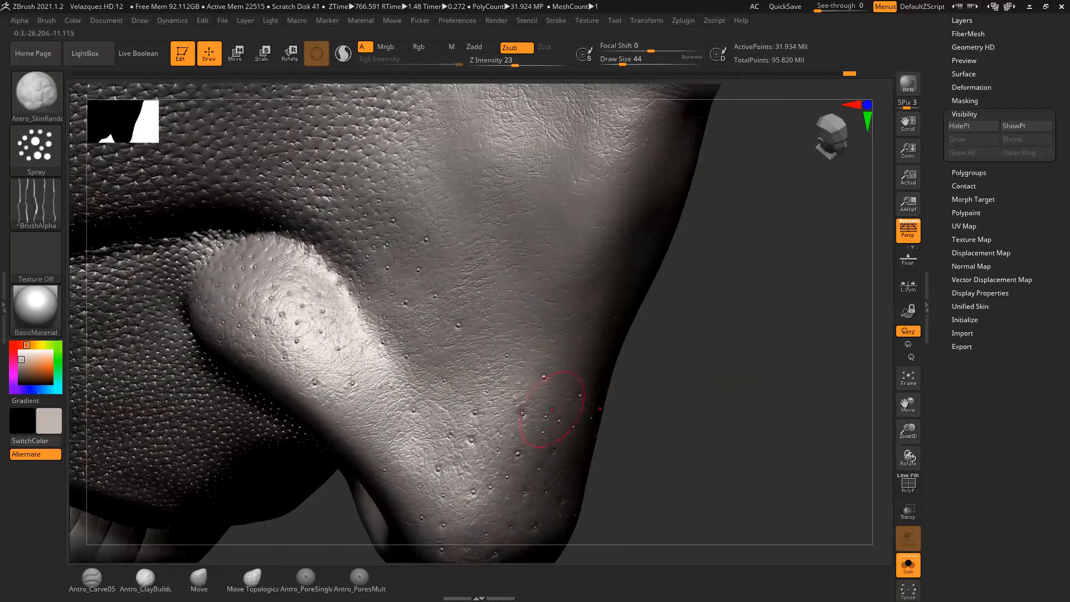
left_click_drag(655, 321, 586, 326)
Step: Spray random skin texture above the nostril wing at draw size 31 and over the adjoining cheek at size 41
key("space")
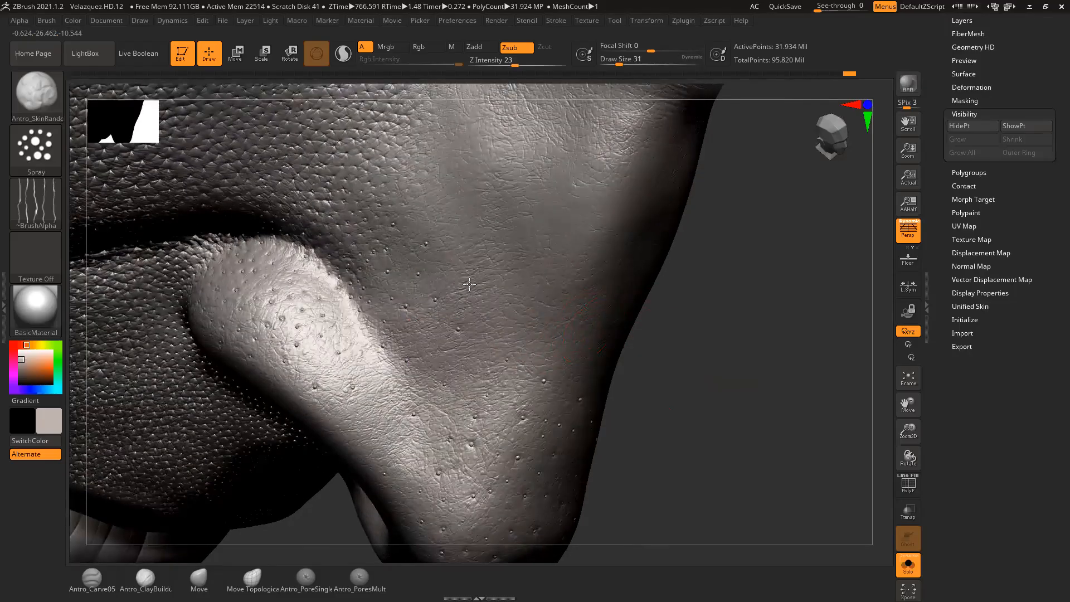
left_click_drag(636, 310, 642, 325)
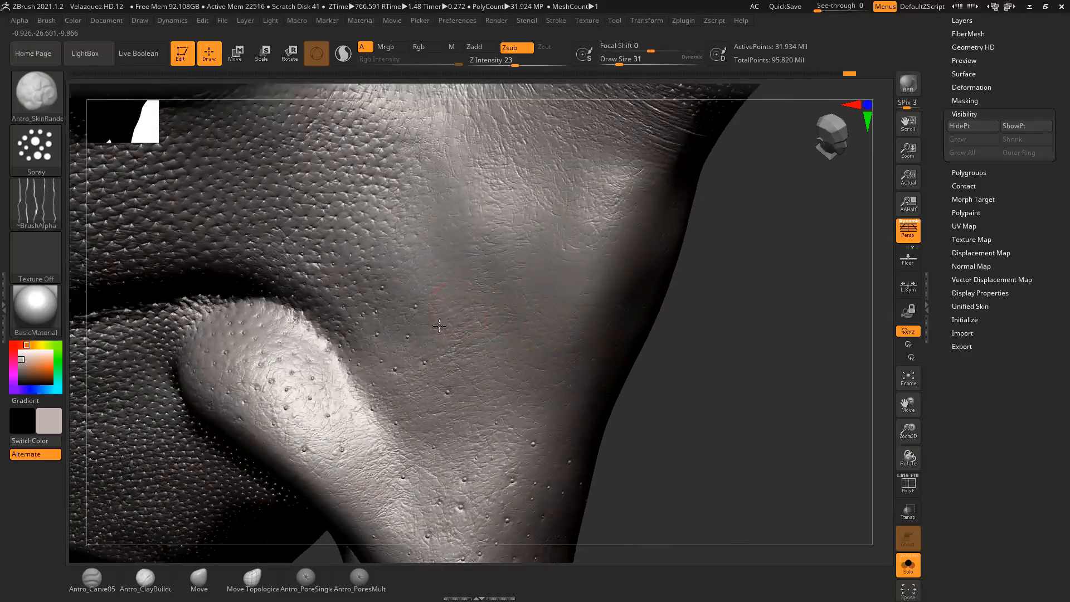
key("space")
left_click(348, 237)
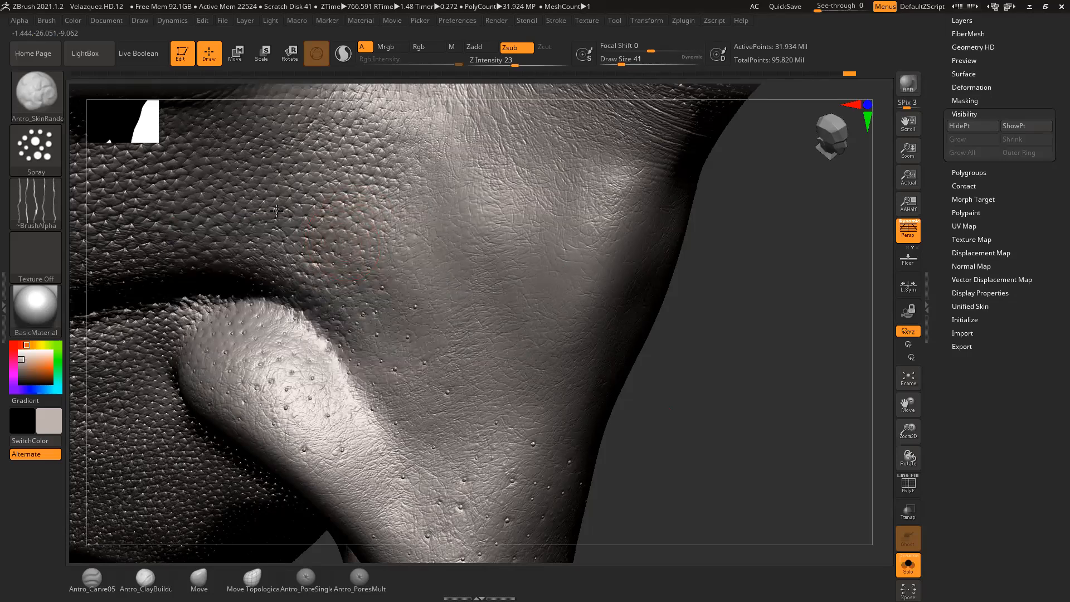
left_click_drag(685, 299, 656, 350, "alt")
mouse_move(275, 204)
left_mouse_down()
mouse_move(373, 269)
mouse_move(422, 270)
left_mouse_up()
Step: Work random skin texture up the side of the nose bridge toward the inner eye at draw size 31
key("space")
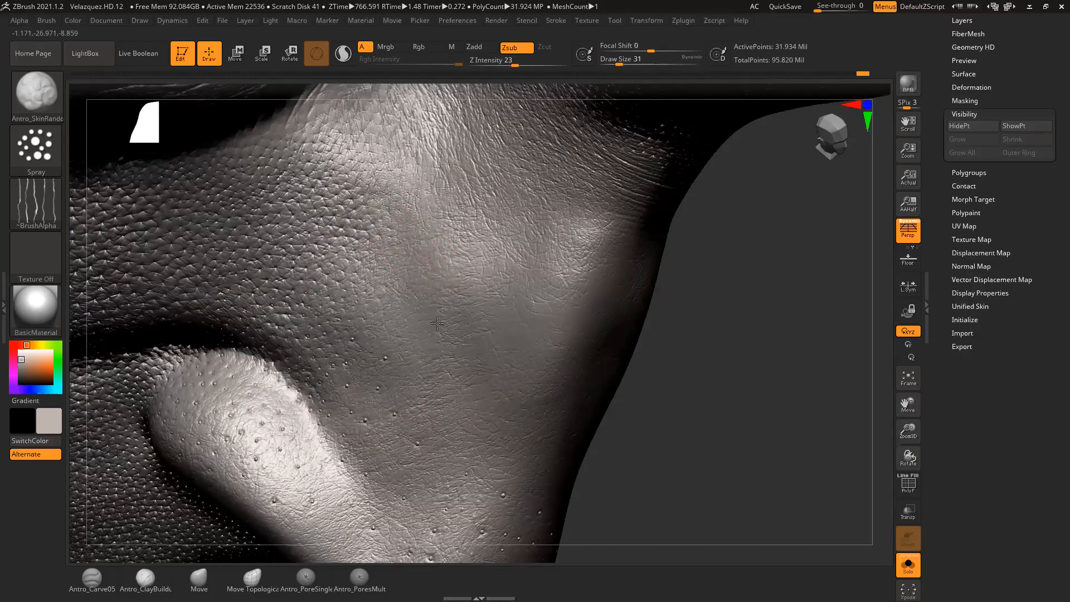
key("space")
left_click_drag(476, 291, 480, 291)
left_click_drag(676, 274, 697, 336, "alt")
key("space")
left_click_drag(383, 243, 324, 248)
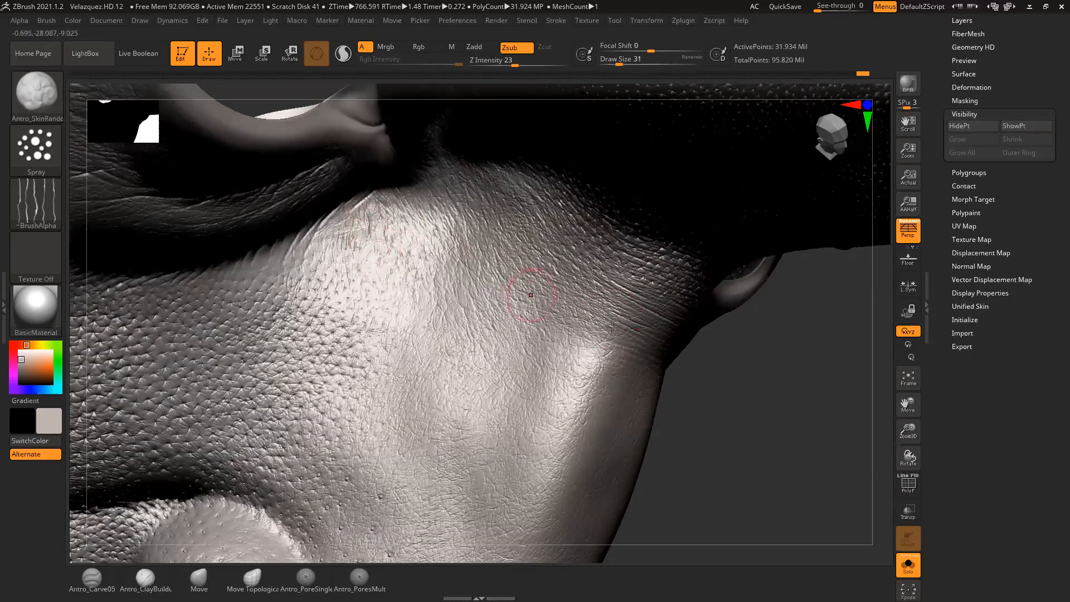
Step: Blend the skin between the nose bridge and the cheek below the inner eye corner with random texture at draw size 41
left_click_drag(803, 407, 746, 411)
left_click_drag(841, 524, 820, 501)
mouse_move(352, 224)
left_mouse_down()
mouse_move(349, 212)
mouse_move(312, 247)
mouse_move(301, 287)
left_mouse_up()
key("space")
left_click_drag(312, 238, 263, 266)
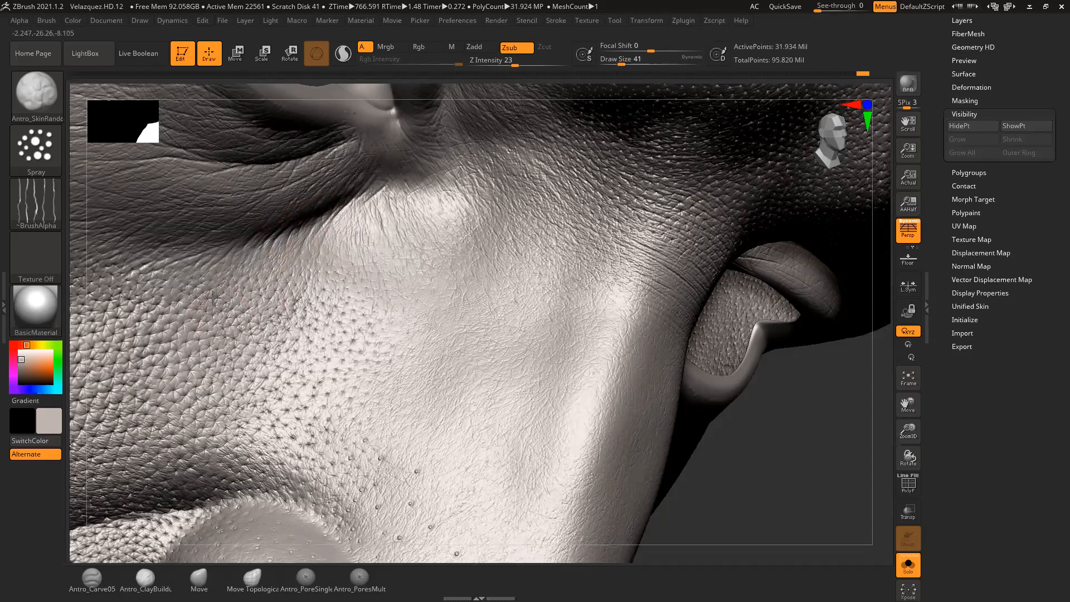
mouse_move(262, 231)
left_mouse_down()
mouse_move(197, 291)
mouse_move(188, 275)
left_mouse_up()
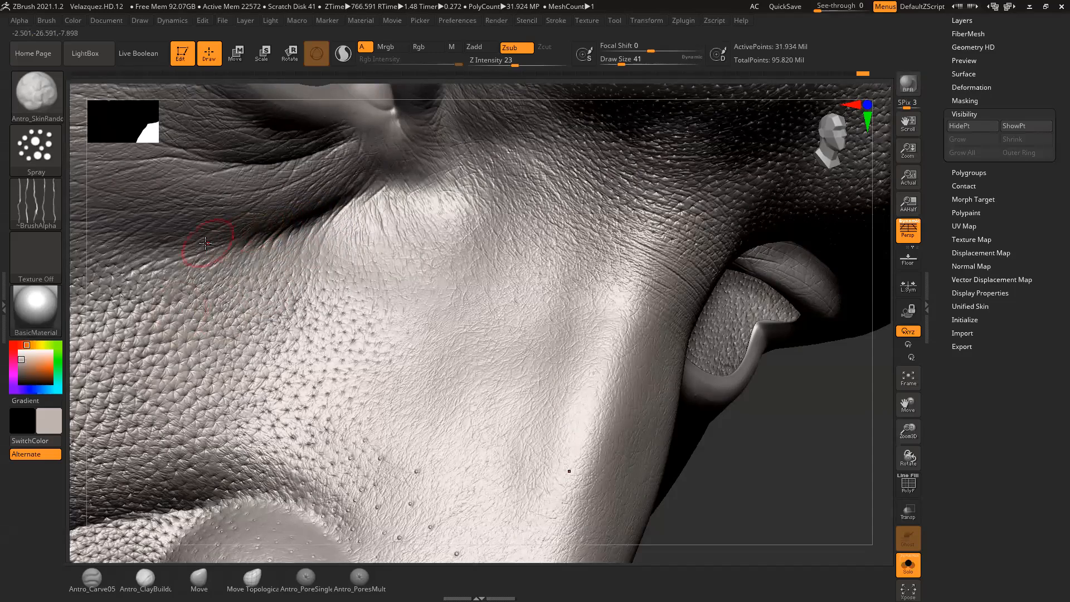
Step: Spray random skin texture across the cheek pores below the eye bag
mouse_move(724, 444)
left_mouse_down()
mouse_move(754, 442)
mouse_move(723, 446)
mouse_move(697, 411)
mouse_move(775, 341)
mouse_move(755, 289)
mouse_move(841, 280)
mouse_move(886, 289)
left_mouse_up()
left_click_drag(308, 277, 269, 351)
mouse_move(271, 314)
left_mouse_down()
mouse_move(243, 356)
mouse_move(254, 308)
mouse_move(190, 376)
mouse_move(182, 361)
mouse_move(174, 377)
left_mouse_up()
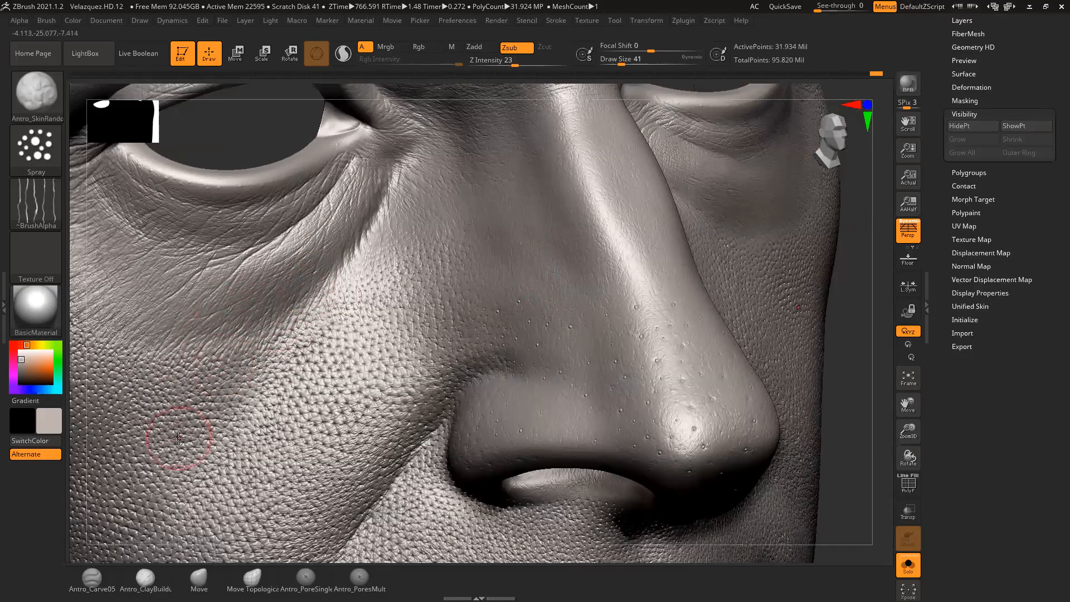
Step: Stamp single pores with the Antro_PoreSingle brush where the upper lip meets the lower edge of the nostril
mouse_move(845, 430)
left_mouse_down("alt")
mouse_move(805, 407)
mouse_move(819, 437)
left_mouse_up("alt")
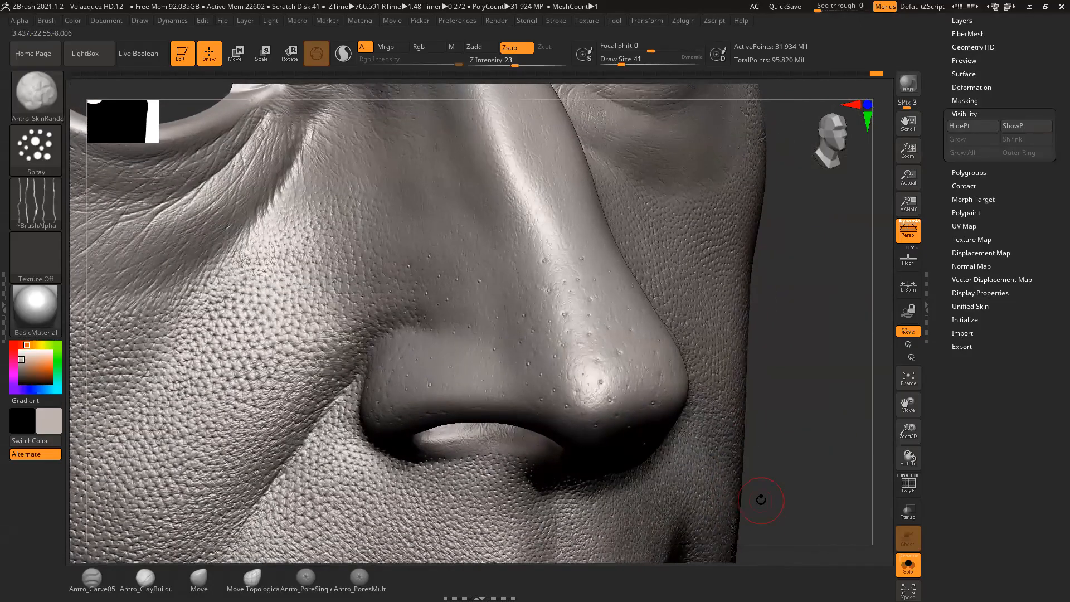
mouse_move(804, 441)
left_mouse_down()
mouse_move(824, 440)
mouse_move(776, 440)
mouse_move(809, 454)
mouse_move(739, 526)
left_mouse_up()
left_click_drag(763, 461, 803, 434, "alt")
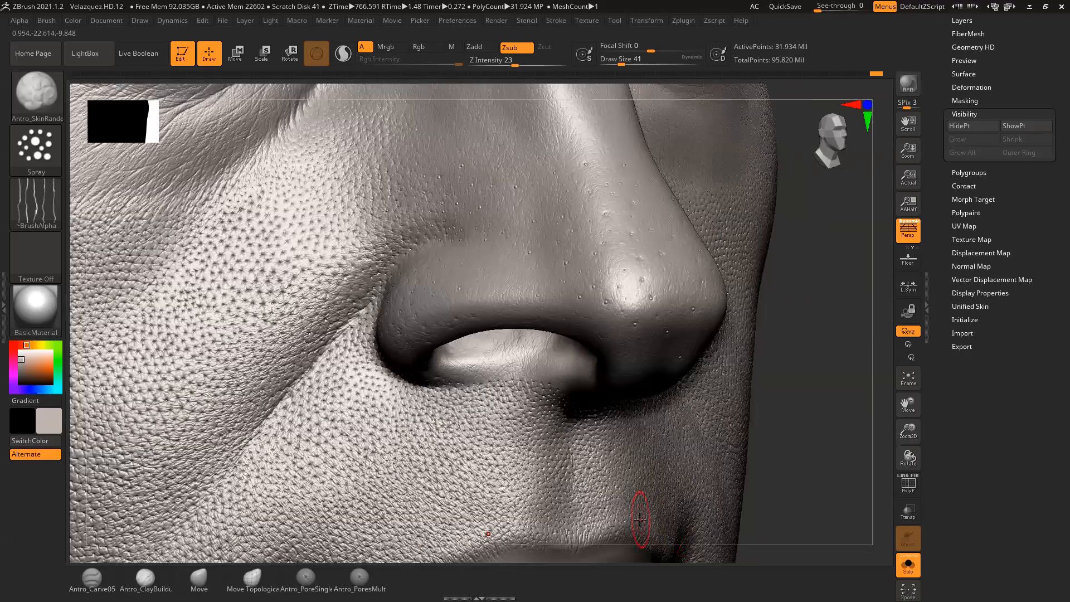
left_click(306, 579)
left_click_drag(349, 288, 356, 298)
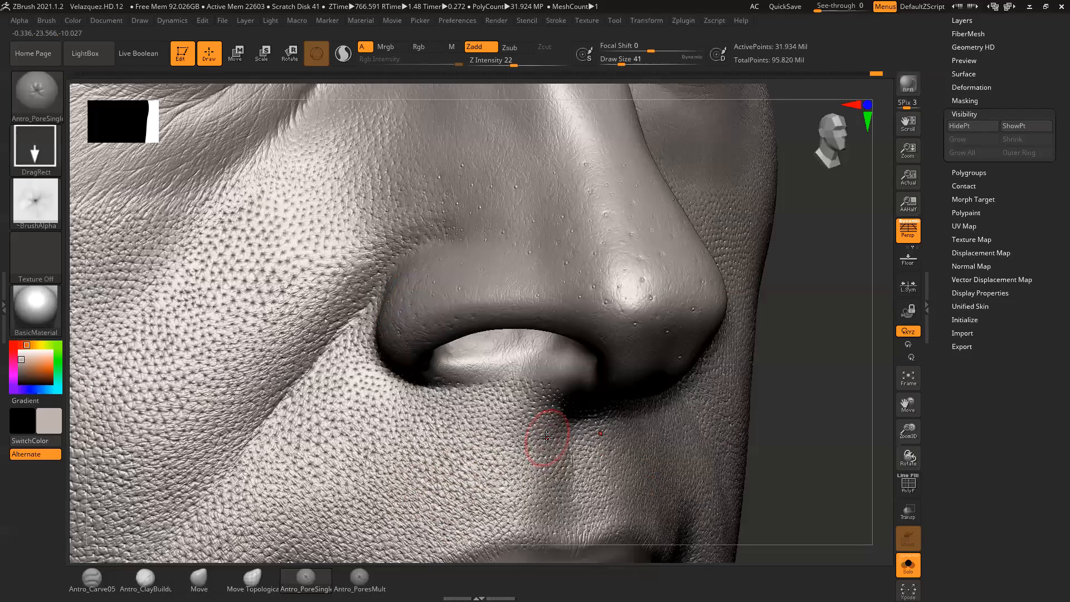
left_click_drag(818, 391, 817, 340)
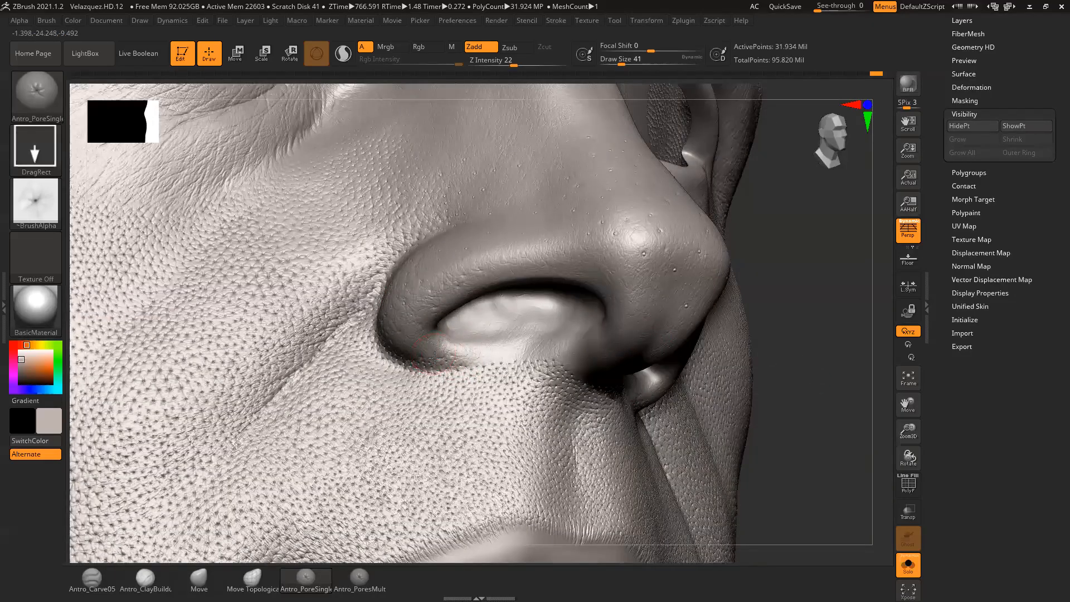
left_click_drag(819, 365, 819, 407)
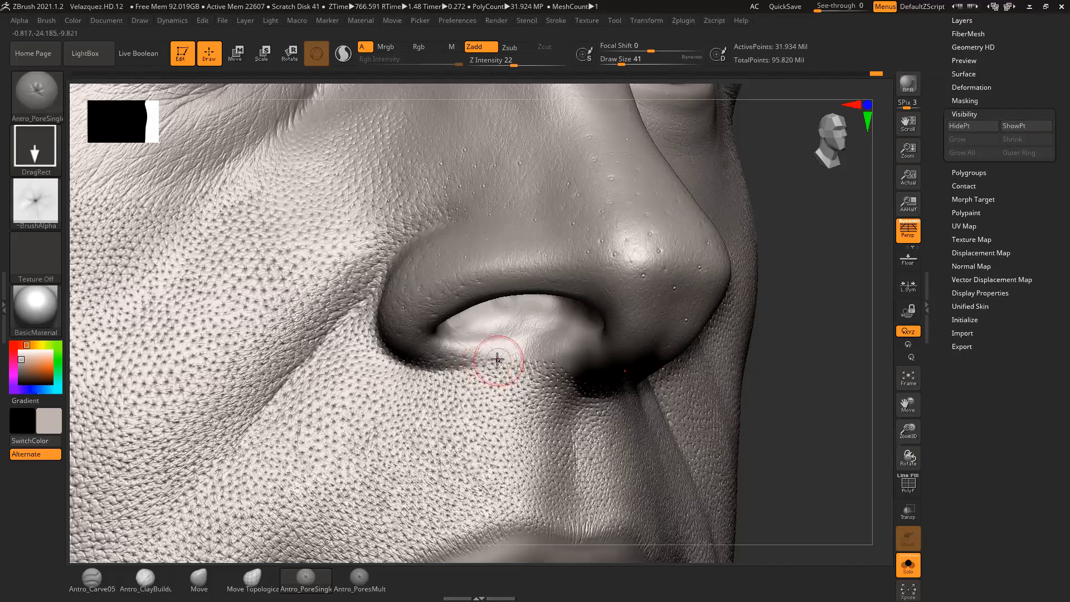
left_click_drag(813, 406, 839, 428)
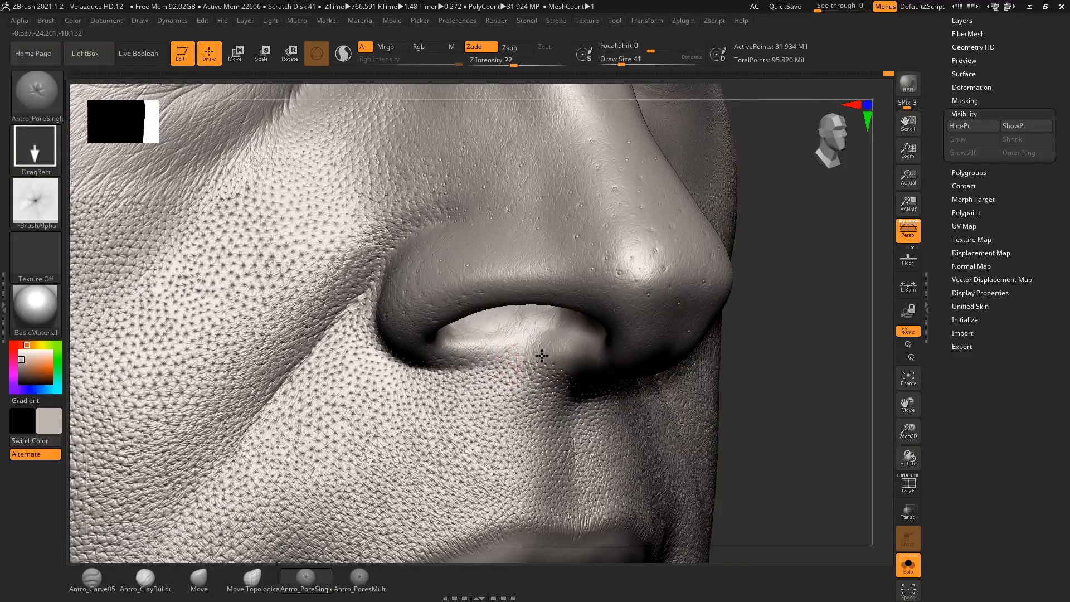
left_click_drag(770, 379, 780, 367)
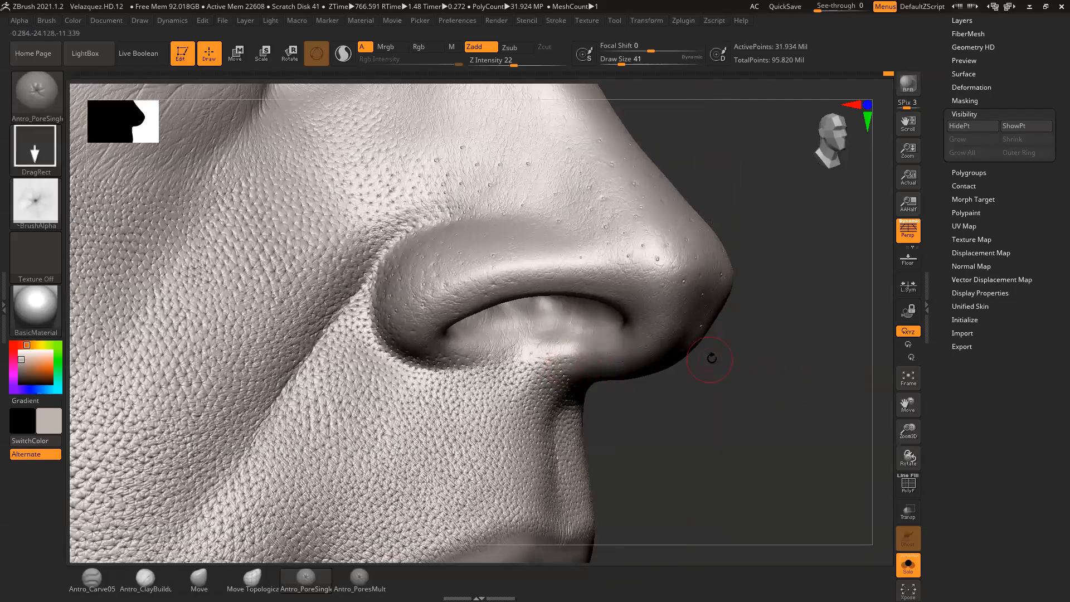
Step: Add pores where the upper lip meets the base of the columella and the nostril wing
left_click_drag(712, 358, 709, 351)
left_click_drag(572, 370, 577, 374)
left_click_drag(693, 401, 672, 392)
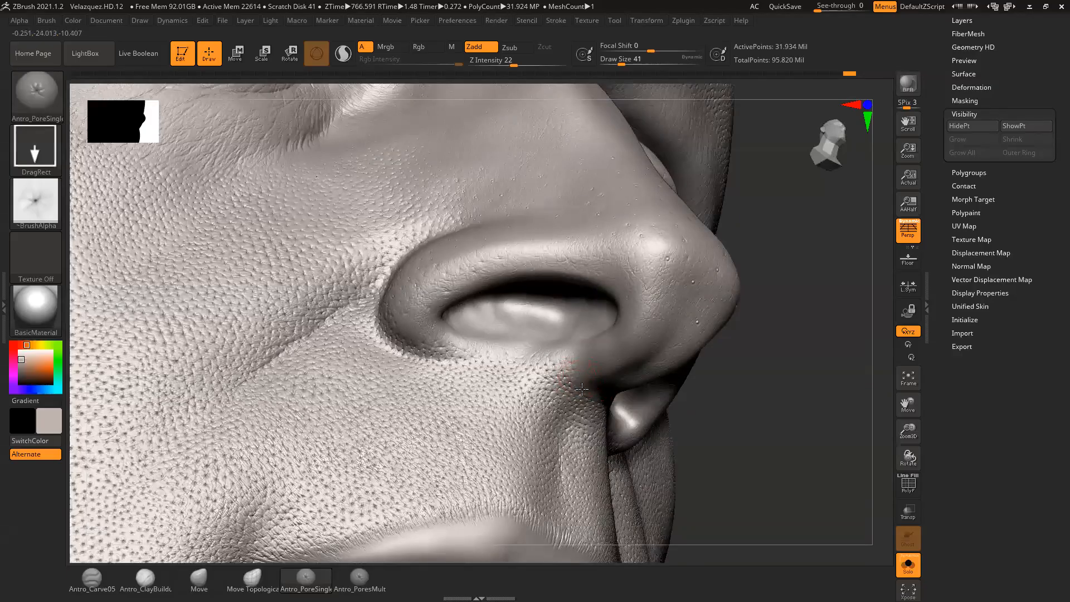
mouse_move(783, 392)
left_mouse_down()
mouse_move(775, 427)
mouse_move(751, 423)
mouse_move(751, 392)
left_mouse_up()
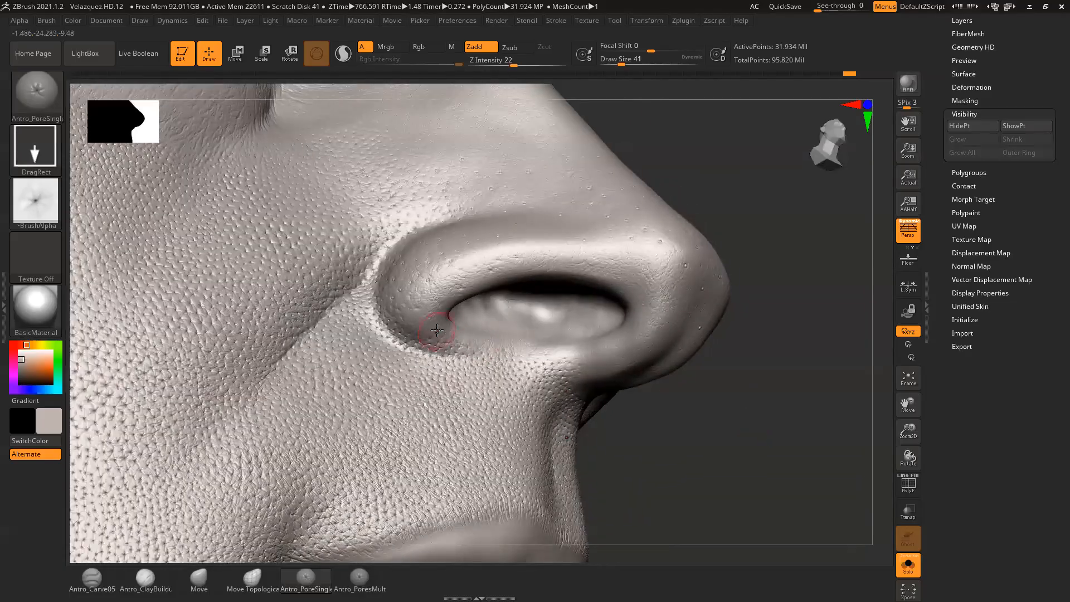
left_click_drag(762, 335, 776, 329)
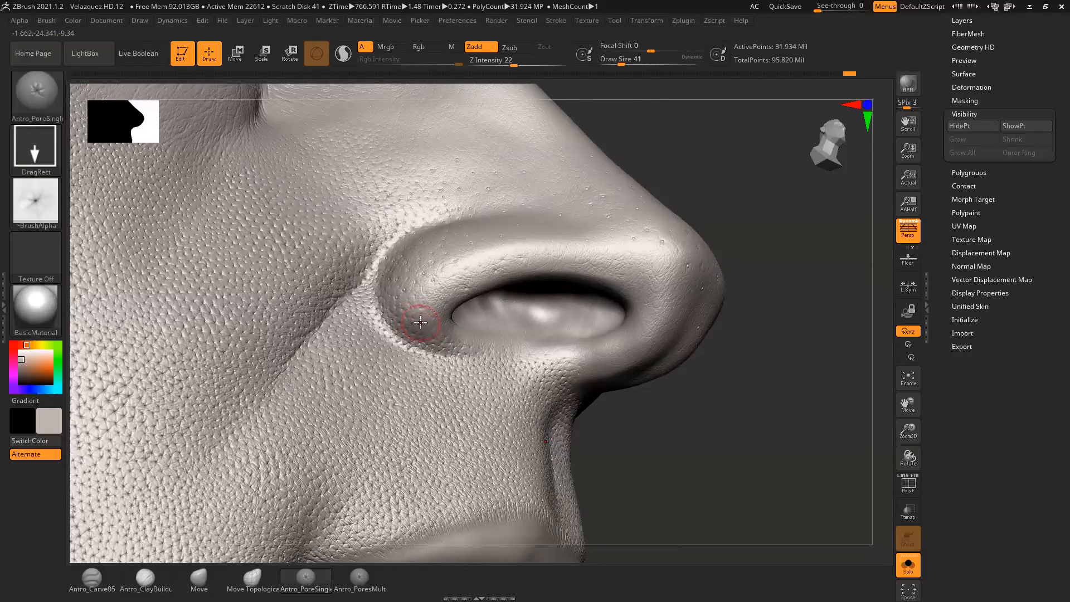
Step: Stamp pores on the lower back of the nostril wing and around the nostril's rear corner
left_click_drag(429, 314, 434, 324)
left_click_drag(417, 300, 424, 306)
left_click_drag(716, 202, 723, 275)
left_click_drag(406, 297, 410, 304)
mouse_move(674, 408)
left_mouse_down()
mouse_move(663, 409)
mouse_move(719, 402)
mouse_move(752, 416)
left_mouse_up()
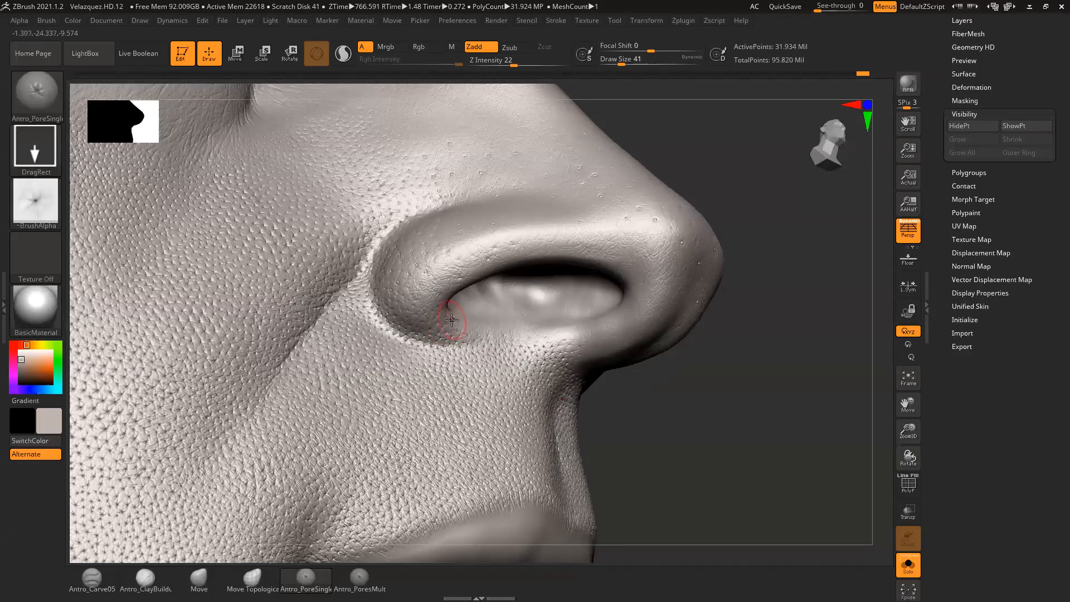
left_click_drag(691, 421, 720, 425)
left_click_drag(459, 330, 458, 338)
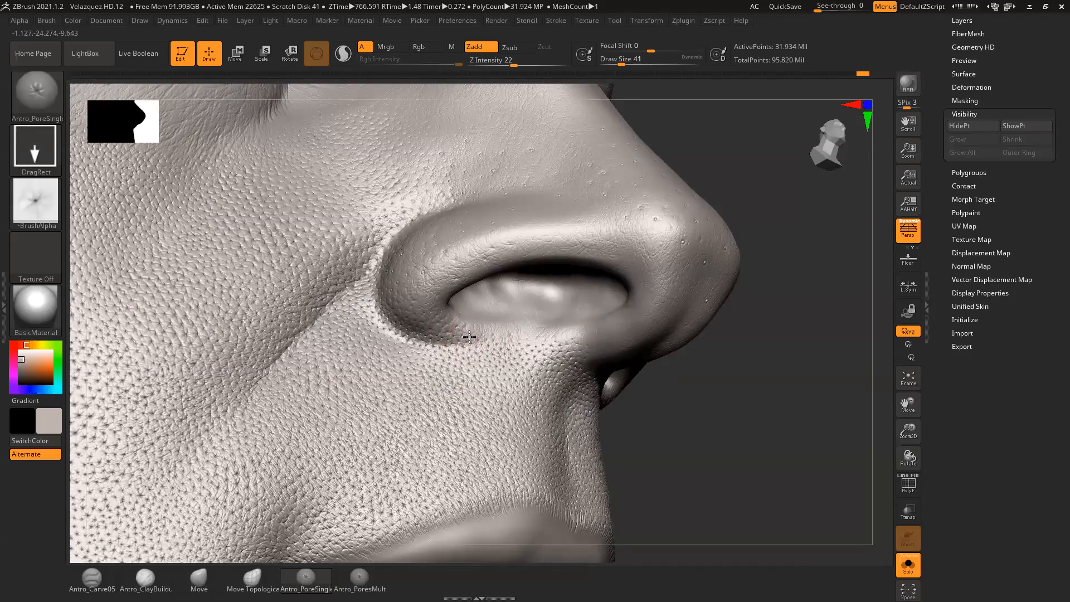
left_click_drag(722, 408, 746, 404)
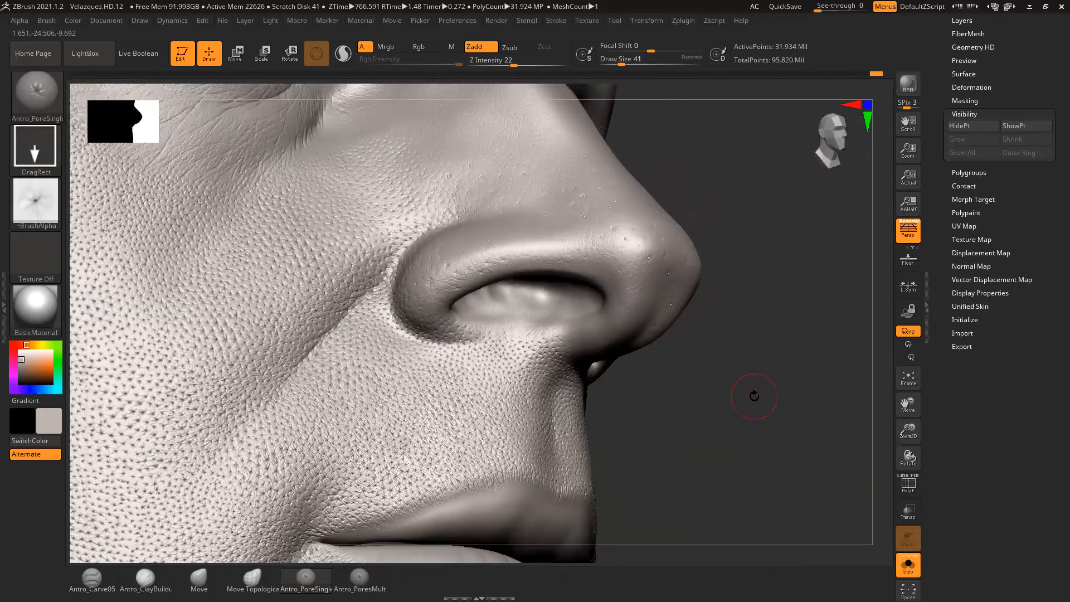
Step: Stamp single pores along the nostril sill where it meets the side of the columella base
left_click_drag(725, 361, 738, 382)
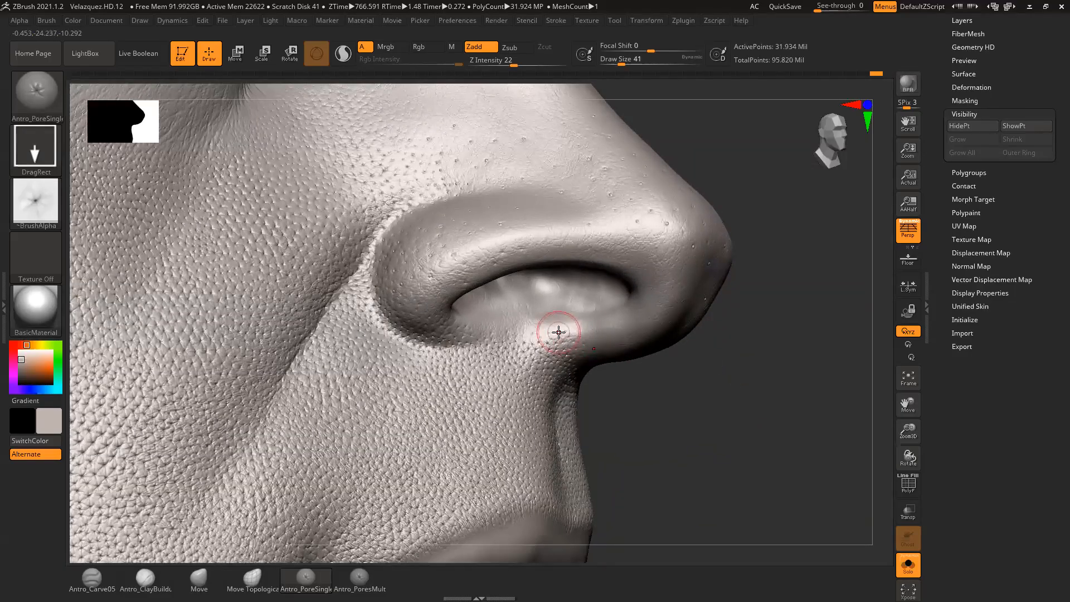
left_click_drag(576, 334, 583, 348)
mouse_move(710, 348)
left_mouse_down()
mouse_move(689, 334)
mouse_move(665, 348)
left_mouse_up()
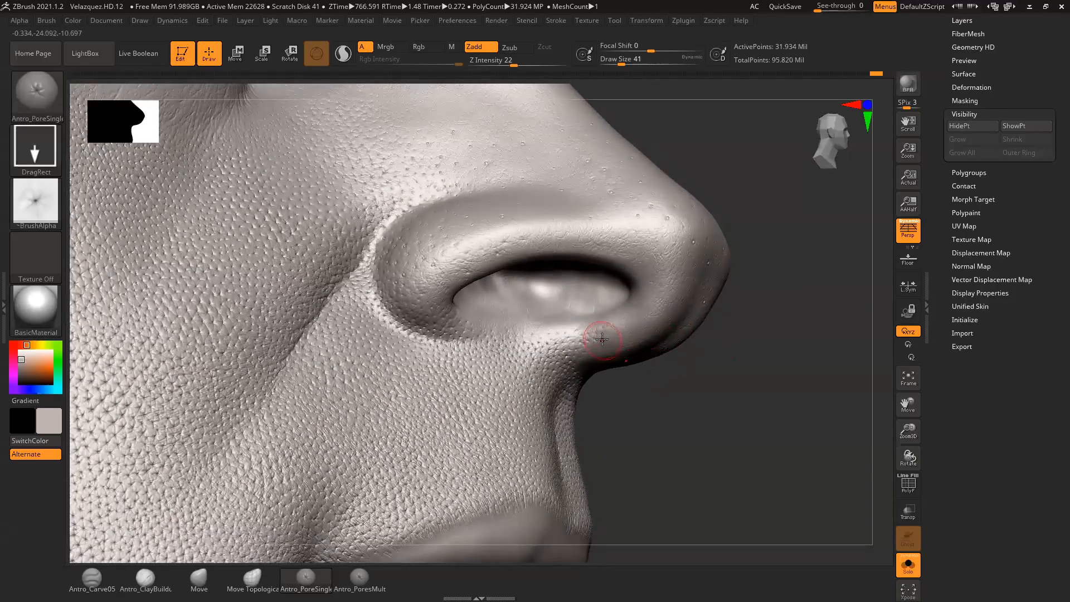
left_click_drag(592, 334, 593, 336)
left_click_drag(697, 343, 589, 348)
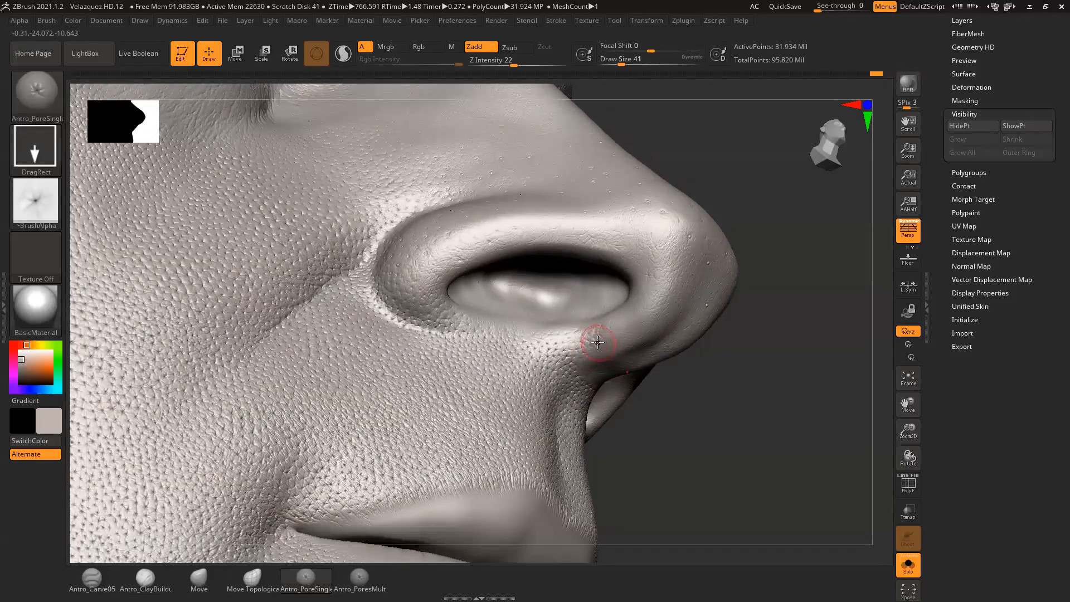
Step: Fill the base of the columella above the philtrum with single pores
left_click_drag(746, 370, 582, 360)
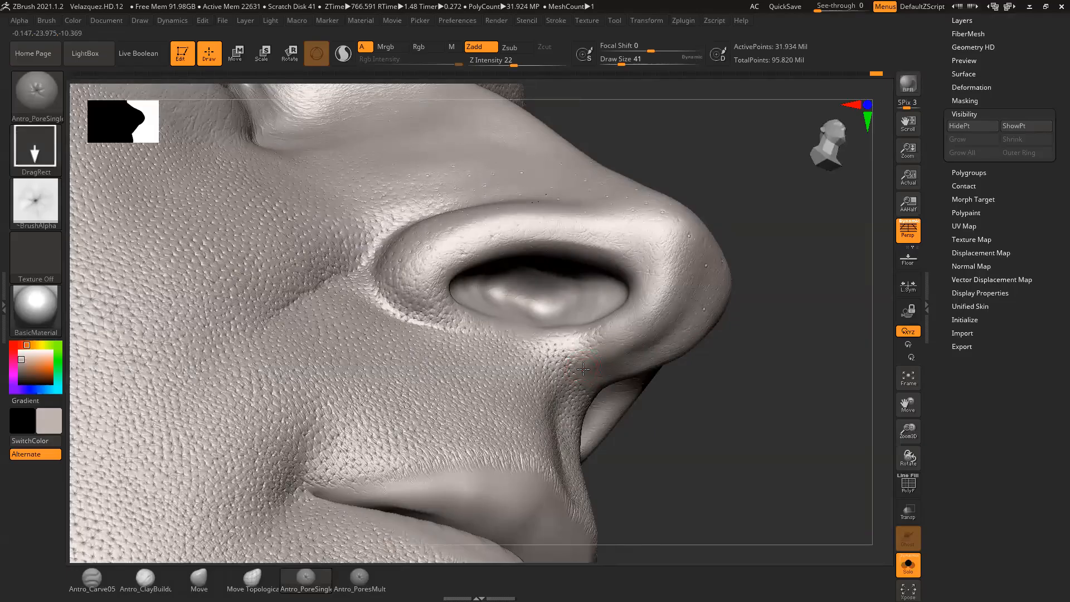
left_click_drag(718, 362, 585, 379)
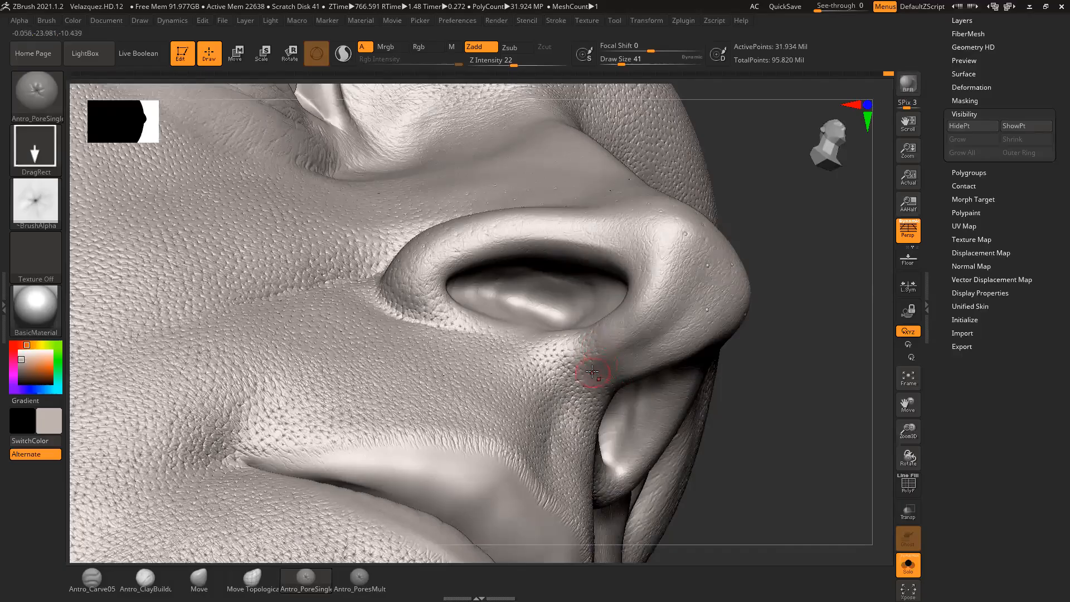
left_click_drag(773, 365, 585, 379)
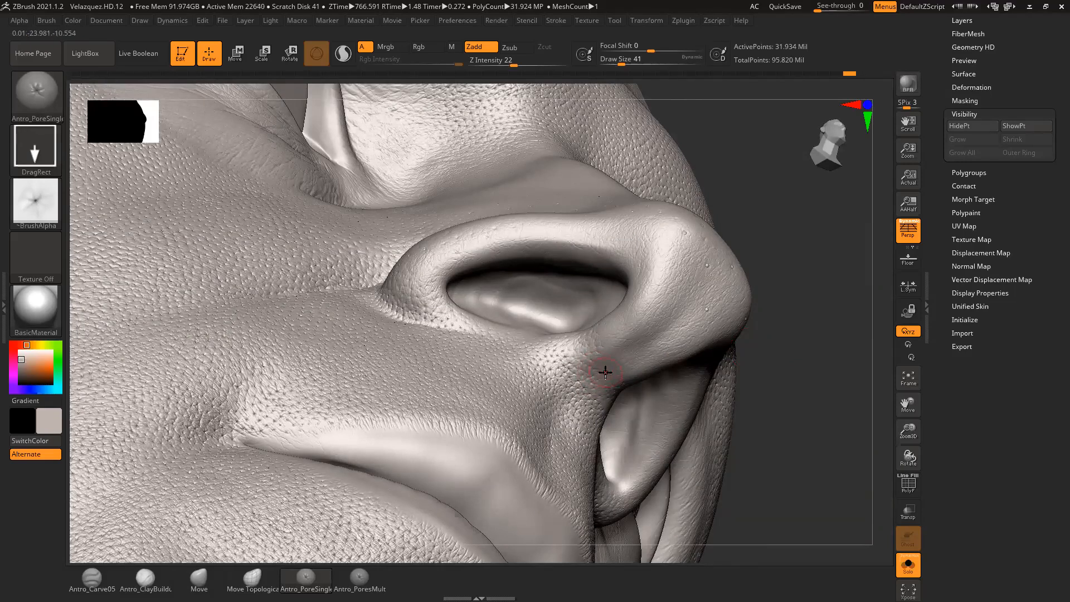
left_click_drag(815, 360, 778, 360)
mouse_move(865, 308)
left_mouse_down()
mouse_move(829, 268)
mouse_move(848, 258)
mouse_move(836, 235)
left_mouse_up()
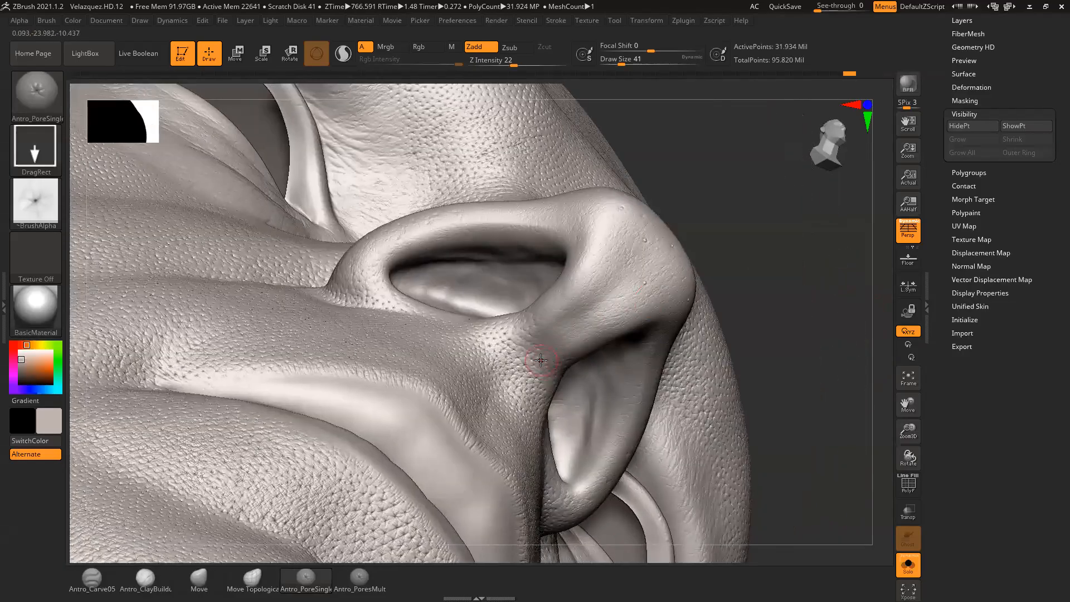
left_click_drag(545, 353, 547, 359)
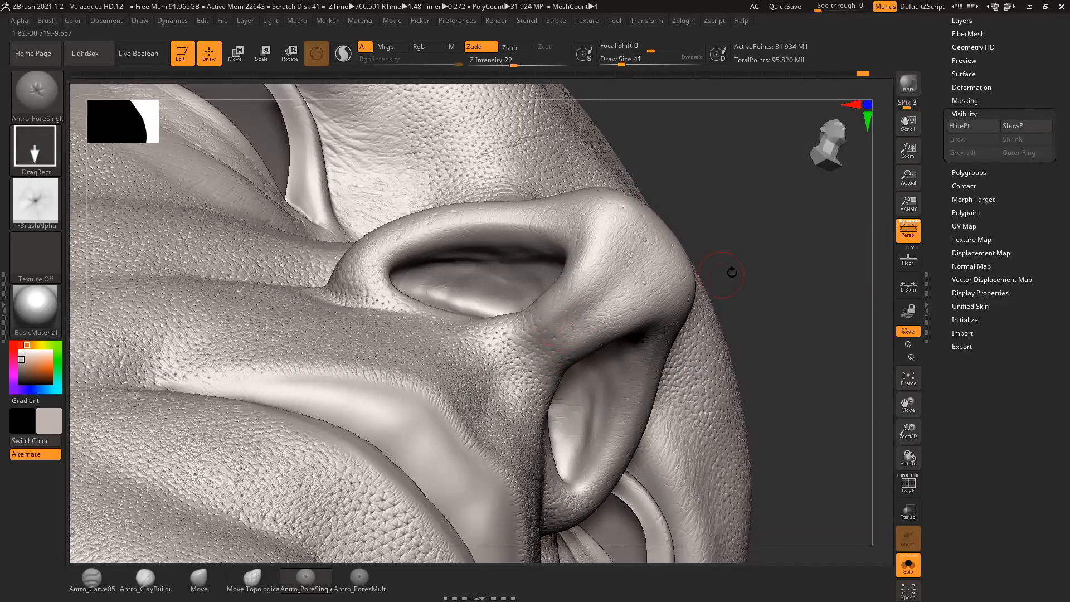
Step: Extend the single pores from the columella base up between the two nostrils
left_click_drag(721, 274, 719, 254)
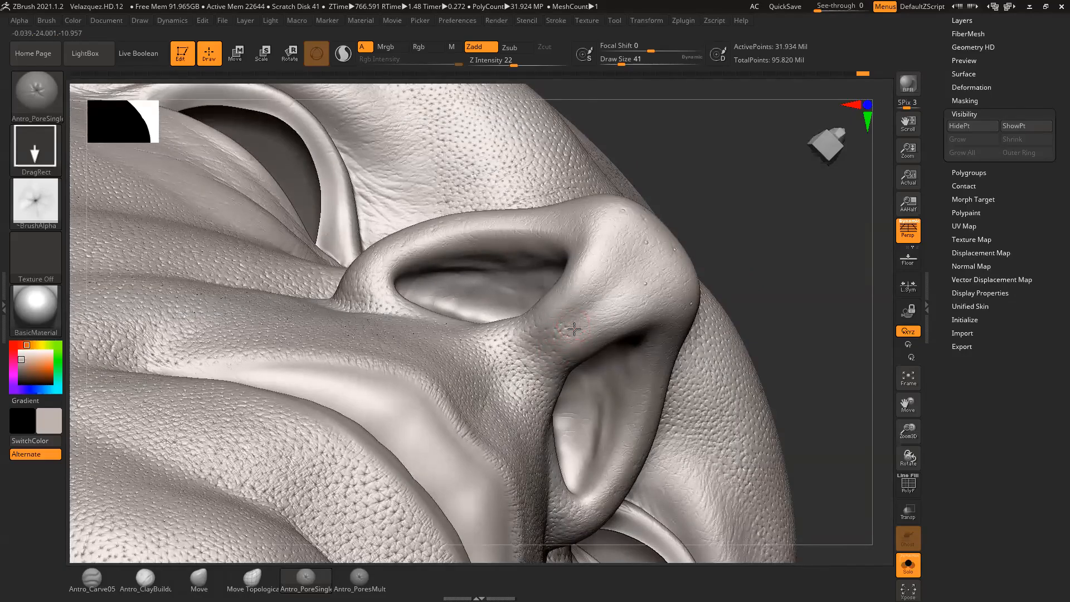
mouse_move(583, 313)
left_mouse_down()
mouse_move(591, 320)
mouse_move(575, 329)
mouse_move(595, 310)
left_mouse_up()
left_click_drag(745, 248, 572, 337)
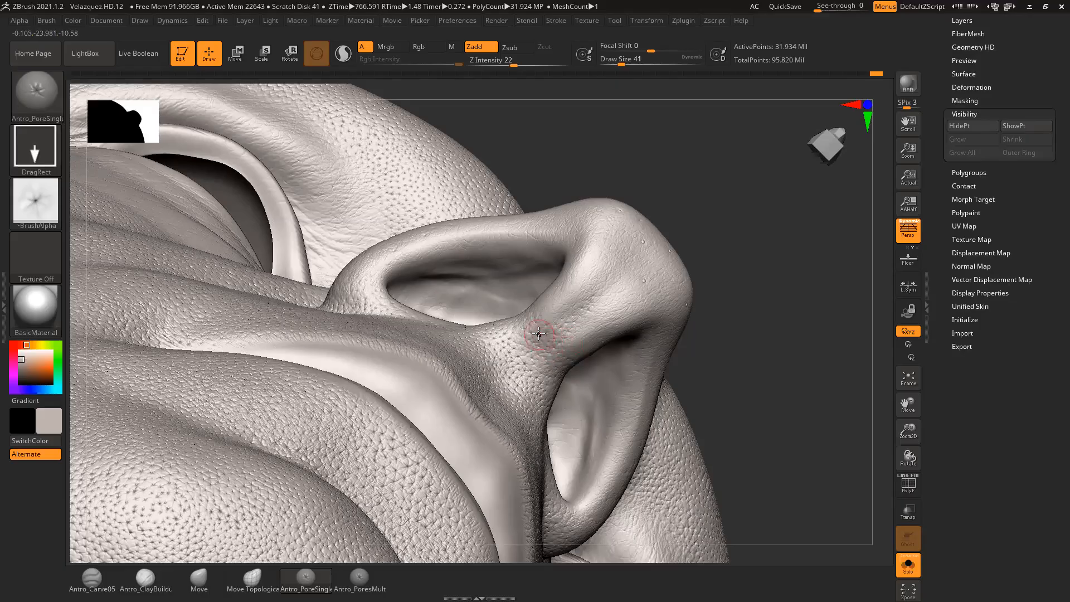
left_click_drag(686, 278, 616, 306)
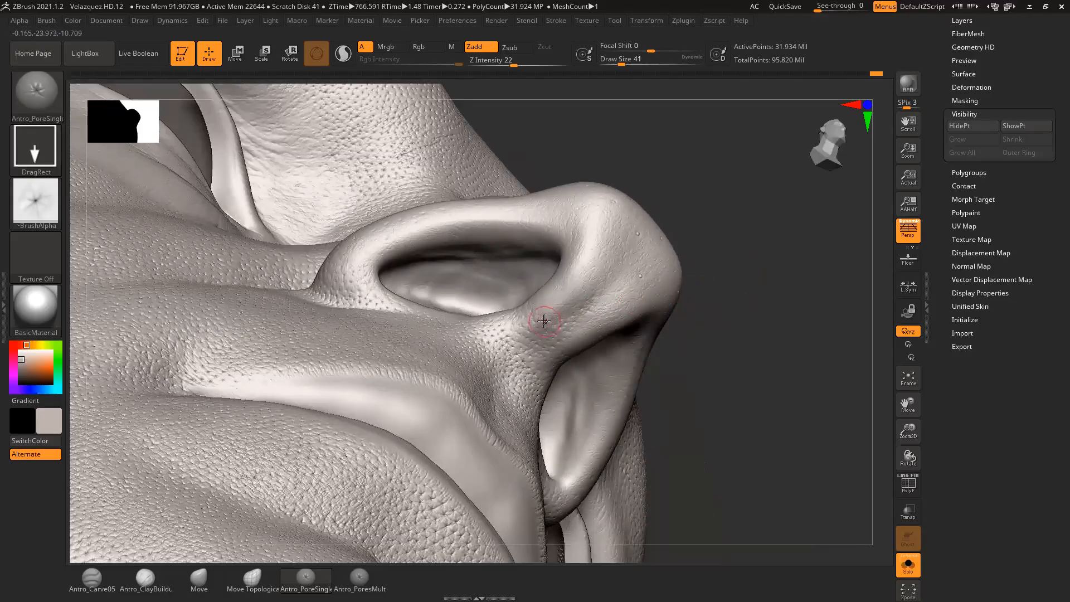
left_click_drag(726, 277, 587, 334)
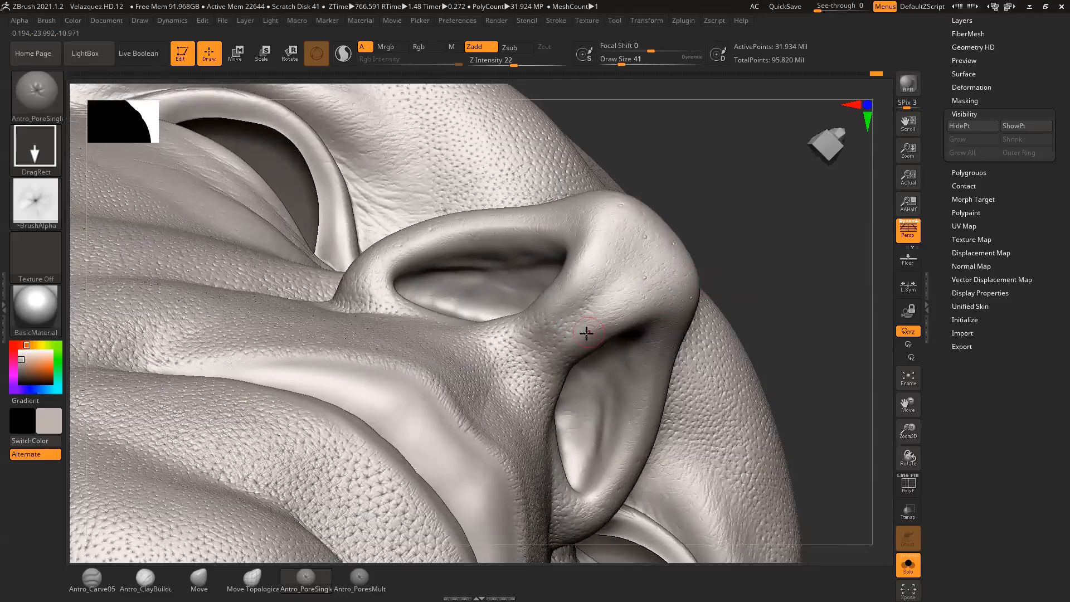
left_click_drag(755, 277, 573, 349)
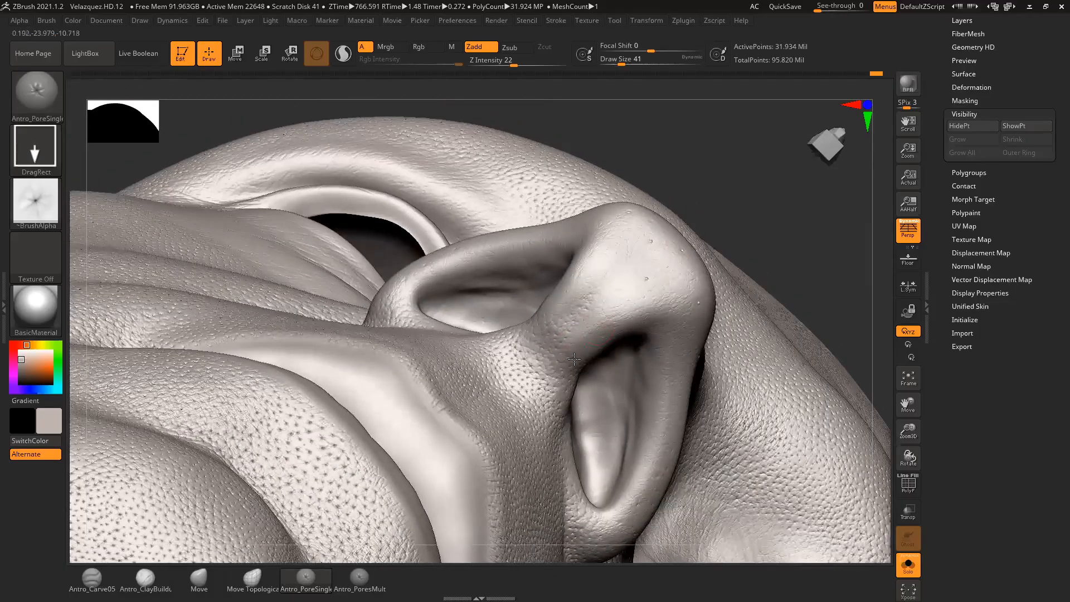
left_click_drag(788, 255, 742, 257)
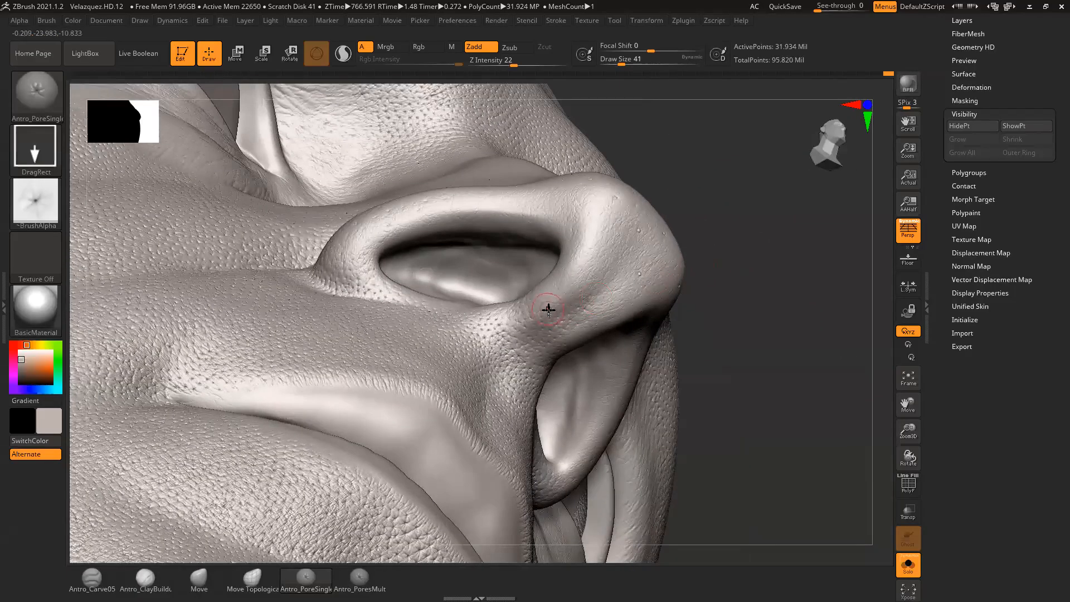
Step: Stamp pores along the columella's edges beside both nostril openings
left_click_drag(712, 249, 550, 294)
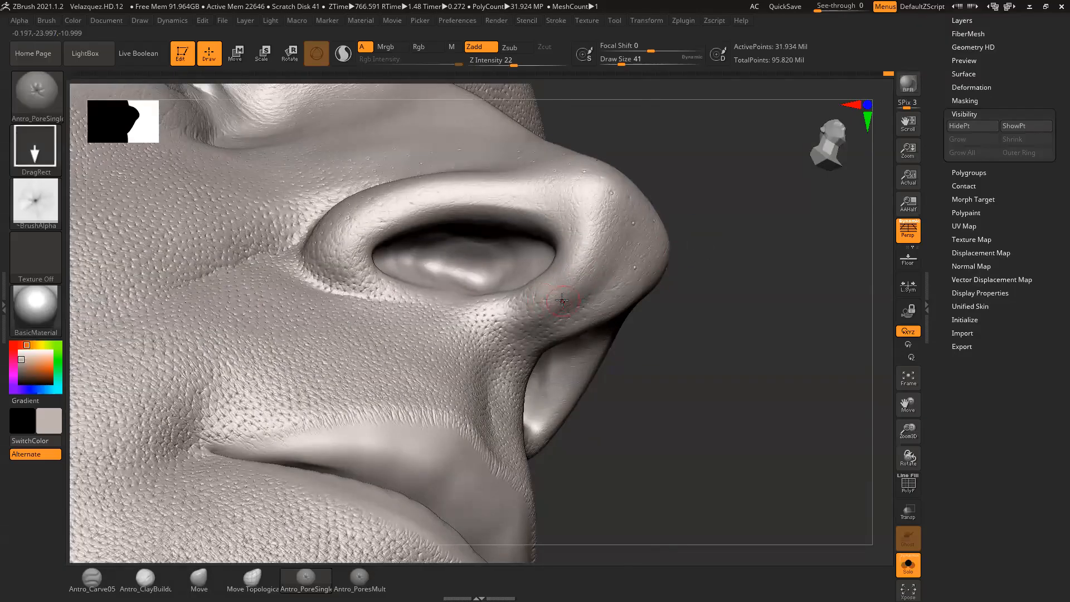
left_click_drag(721, 287, 666, 282)
left_click_drag(783, 292, 585, 331)
left_click_drag(782, 270, 608, 324)
left_click_drag(799, 254, 658, 287)
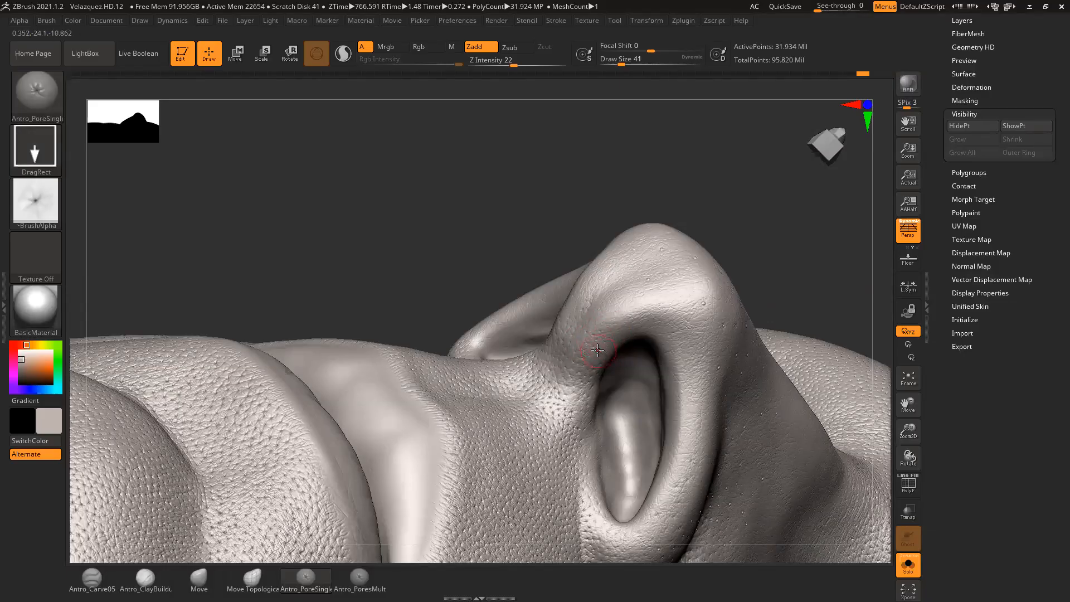
left_click_drag(769, 268, 676, 318)
left_click_drag(746, 278, 610, 326)
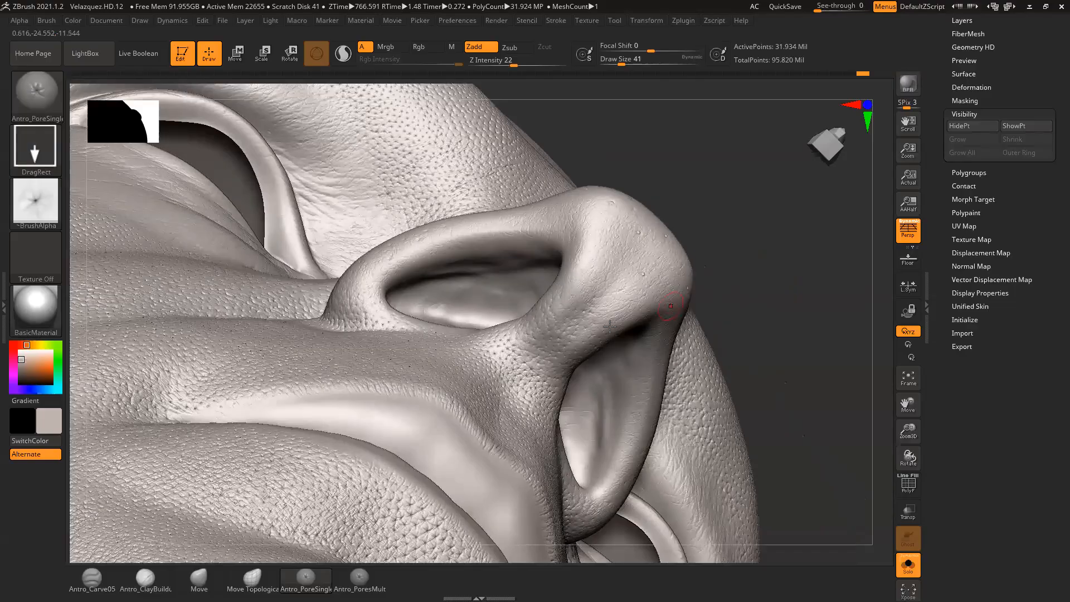
left_click_drag(753, 281, 790, 292)
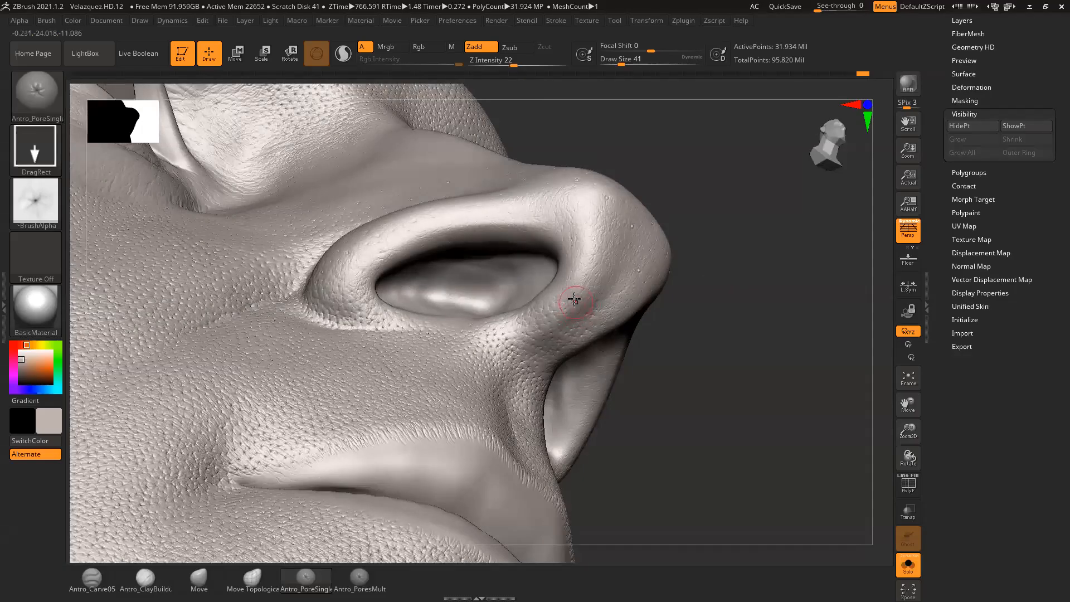
Step: Continue the pores from the upper columella onto the underside of the nose tip
left_click_drag(714, 255, 692, 246)
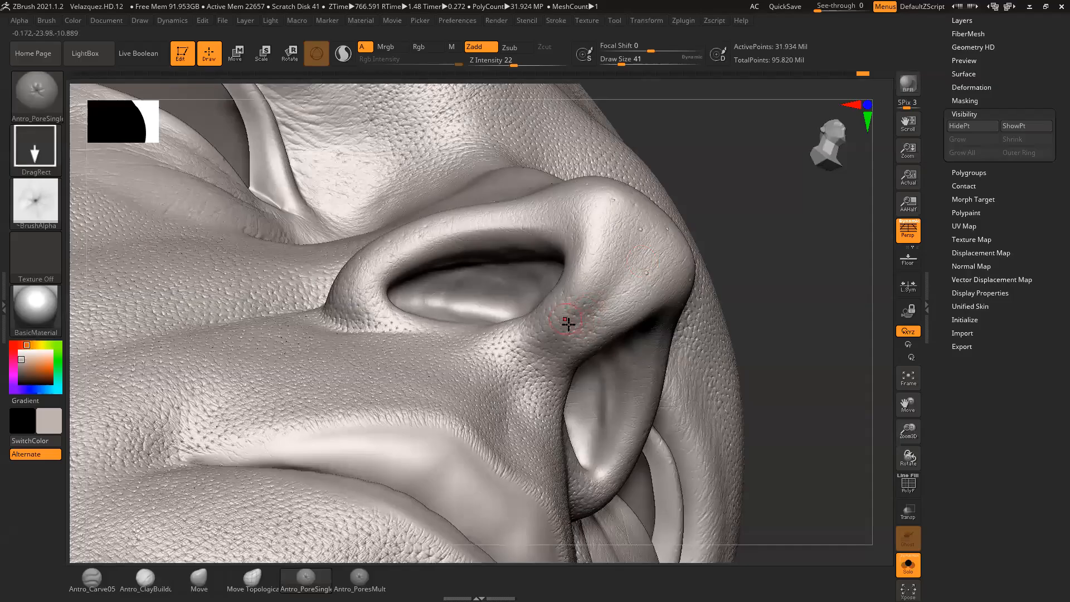
mouse_move(752, 253)
left_mouse_down()
mouse_move(772, 285)
mouse_move(587, 300)
left_mouse_up()
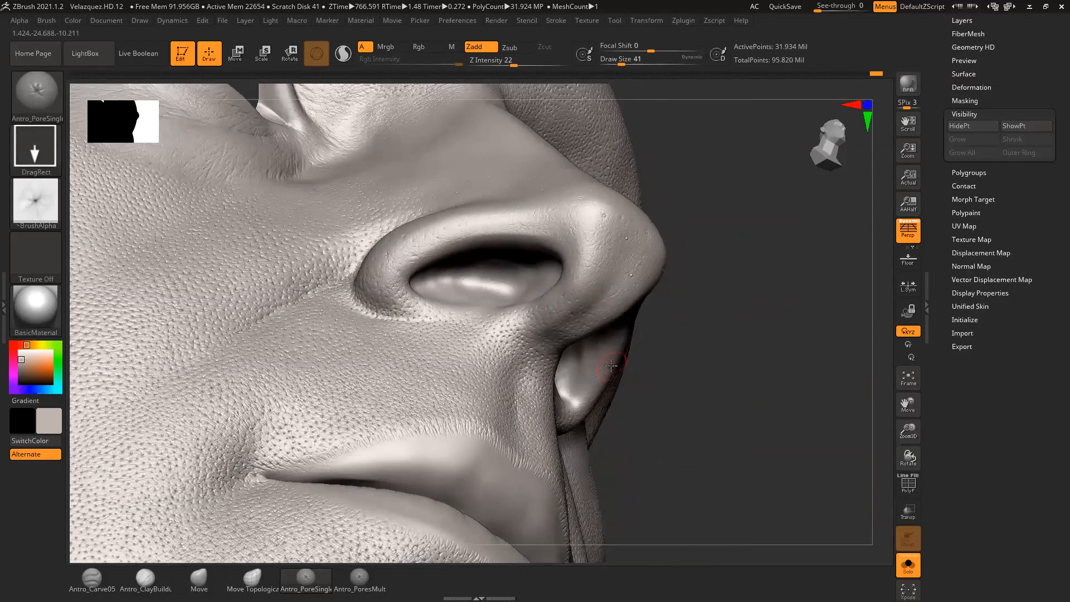
left_click_drag(700, 384, 613, 315)
left_click_drag(713, 307, 623, 292)
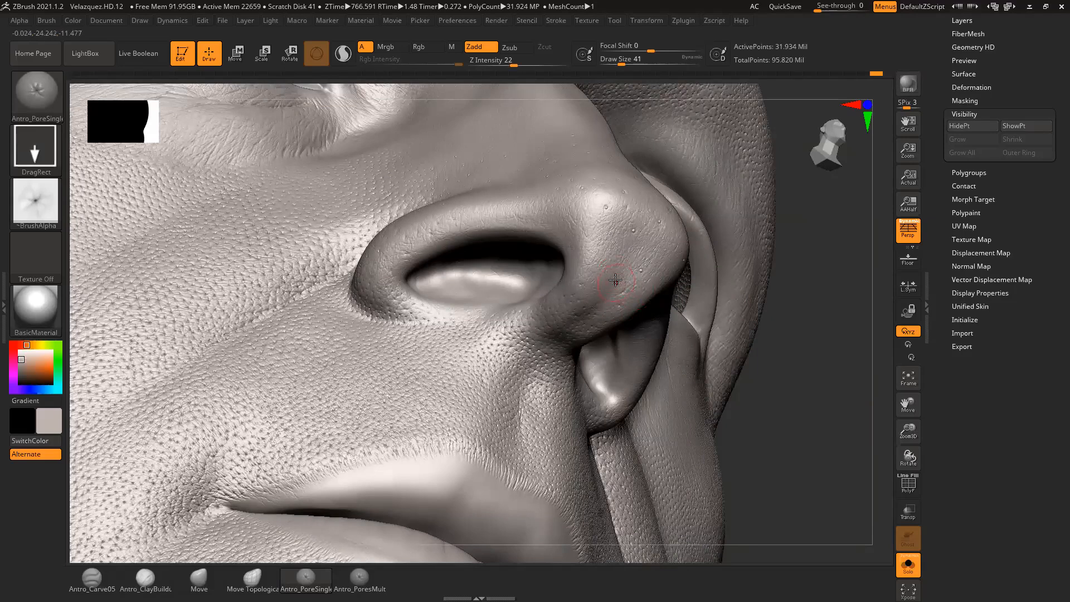
Step: Fill the underside and front of the nose tip with additional single pores
left_click_drag(783, 277, 778, 259)
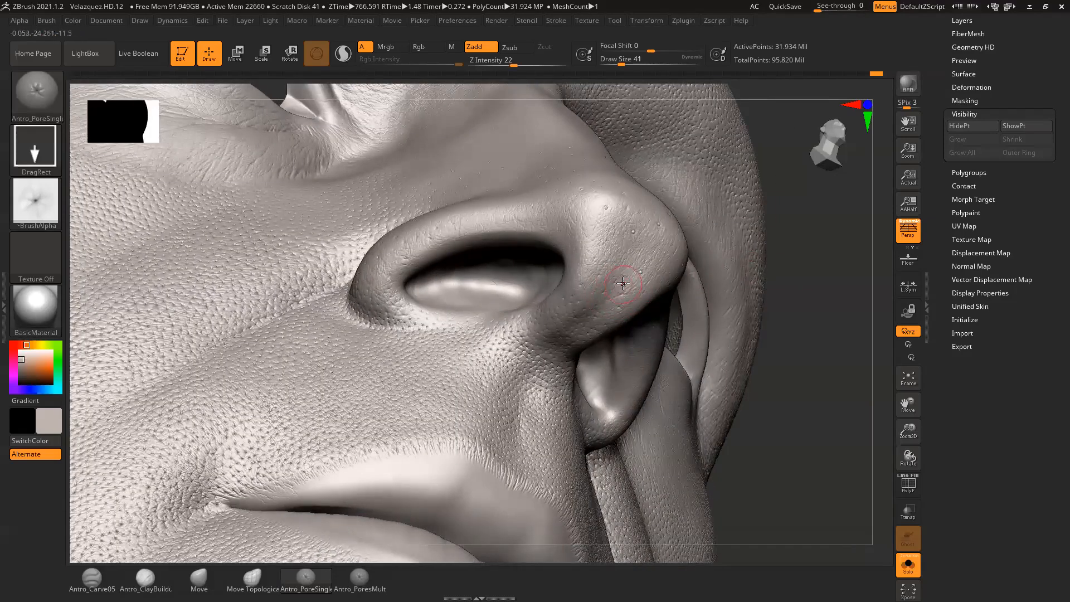
left_click_drag(758, 292, 650, 299)
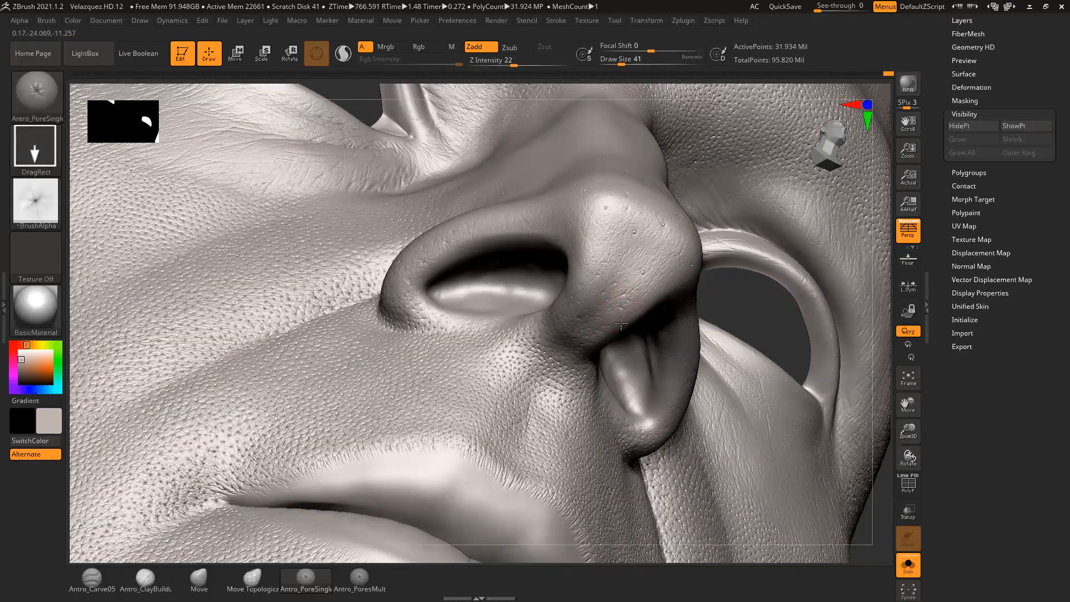
mouse_move(754, 323)
left_mouse_down()
mouse_move(747, 312)
mouse_move(612, 317)
left_mouse_up()
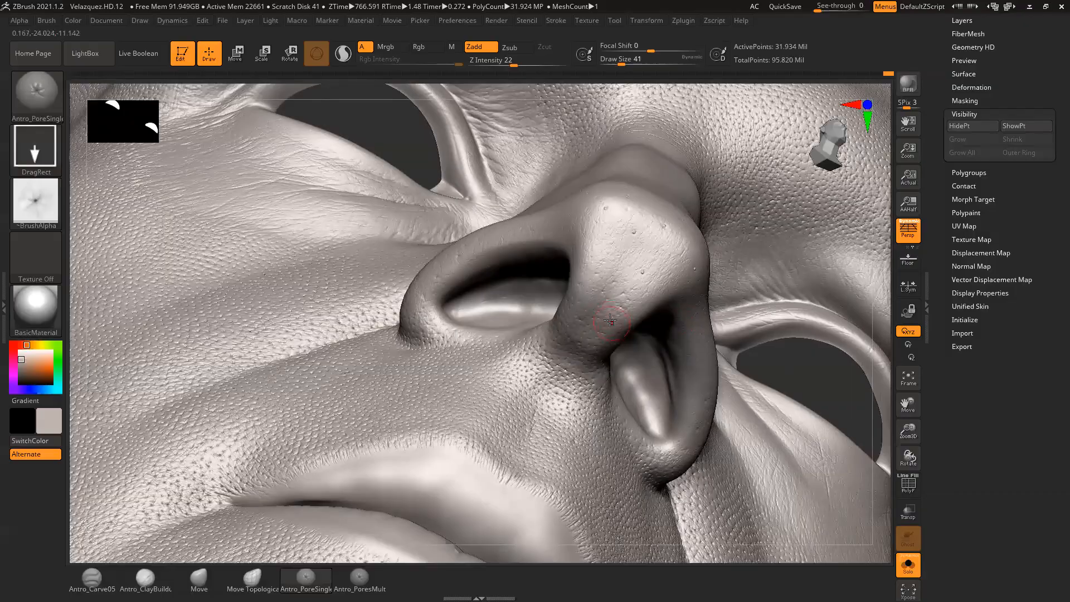
left_click_drag(869, 387, 637, 277)
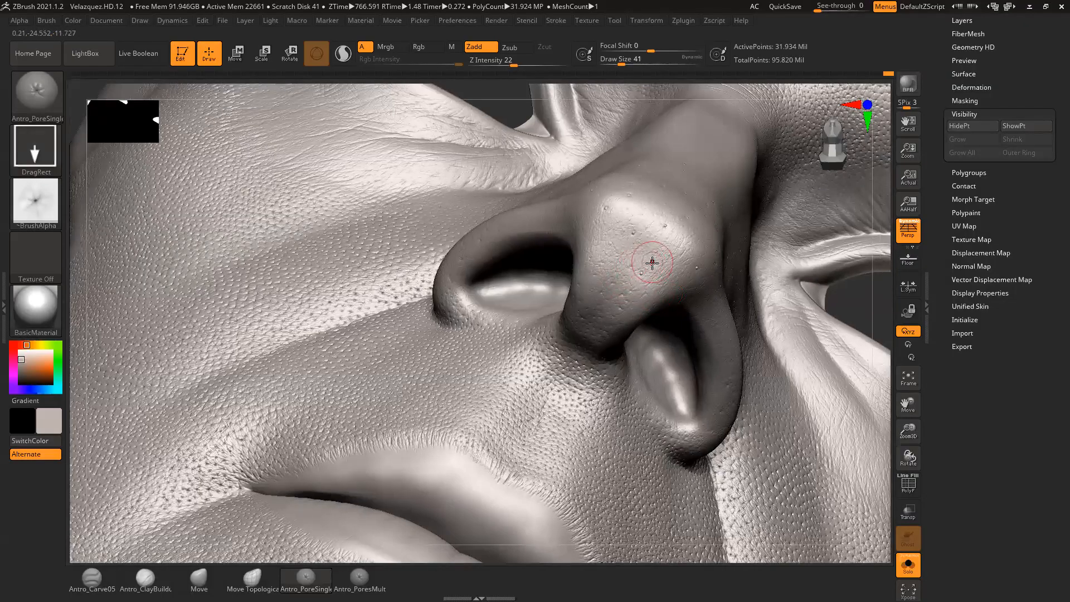
left_click_drag(870, 302, 646, 255)
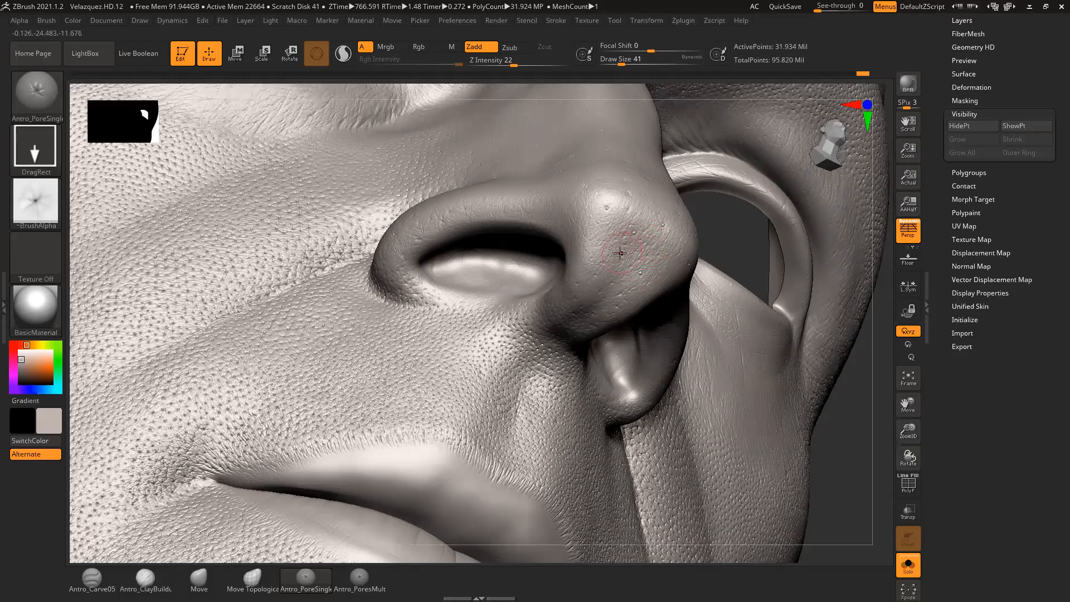
Step: Reduce the pore brush's draw size to 25 and stamp small pores along the nostril wing above the opening
left_click_drag(843, 421, 824, 511)
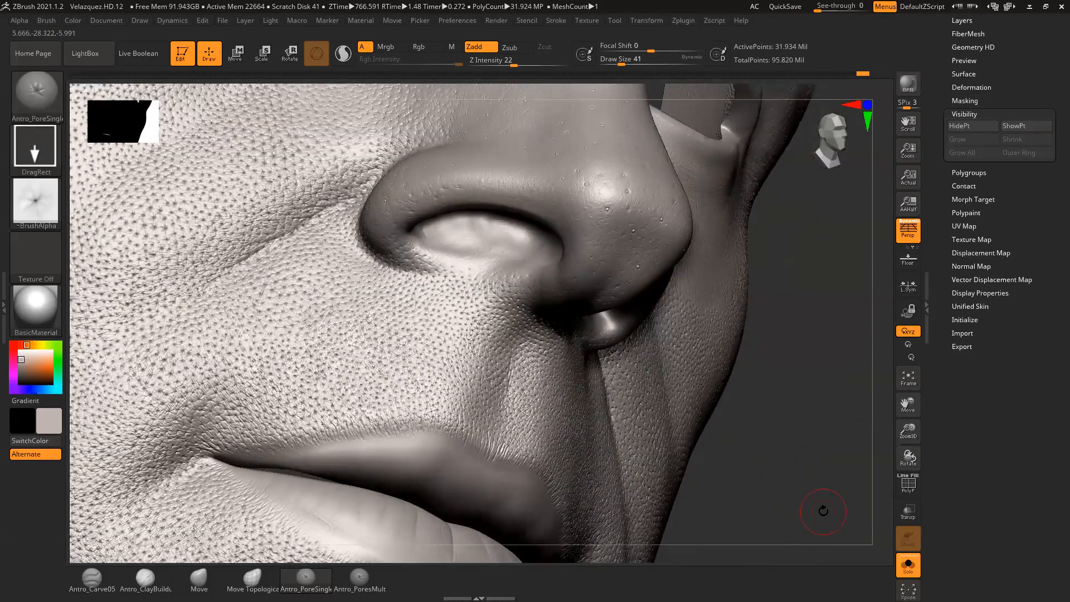
left_click_drag(812, 307, 797, 338)
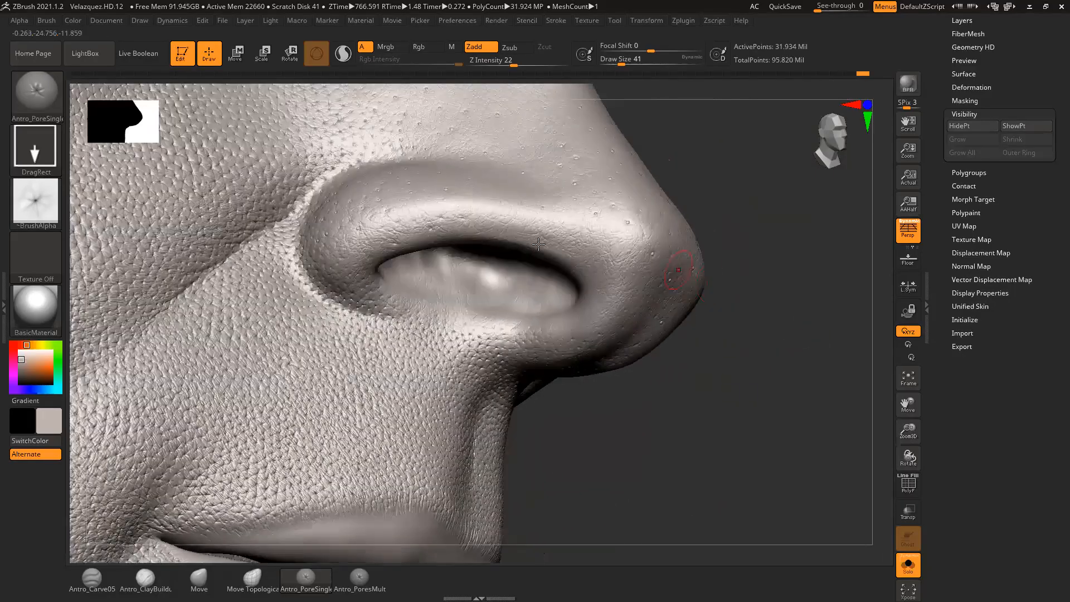
left_click_drag(754, 216, 726, 230)
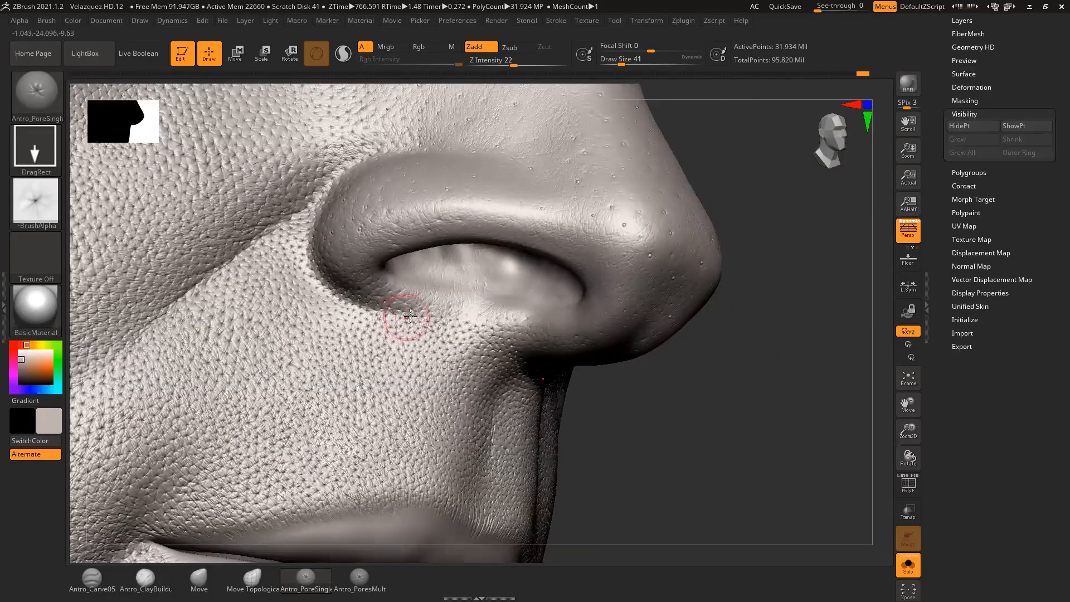
mouse_move(775, 279)
left_mouse_down()
mouse_move(729, 289)
mouse_move(691, 314)
left_mouse_up()
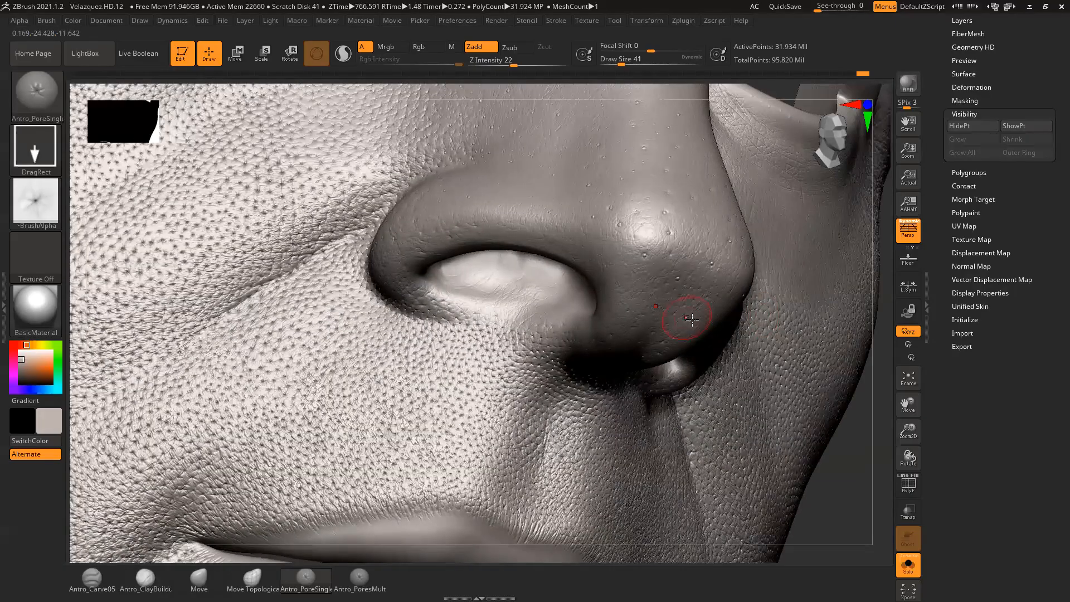
mouse_move(875, 370)
left_mouse_down()
mouse_move(802, 366)
mouse_move(730, 296)
left_mouse_up()
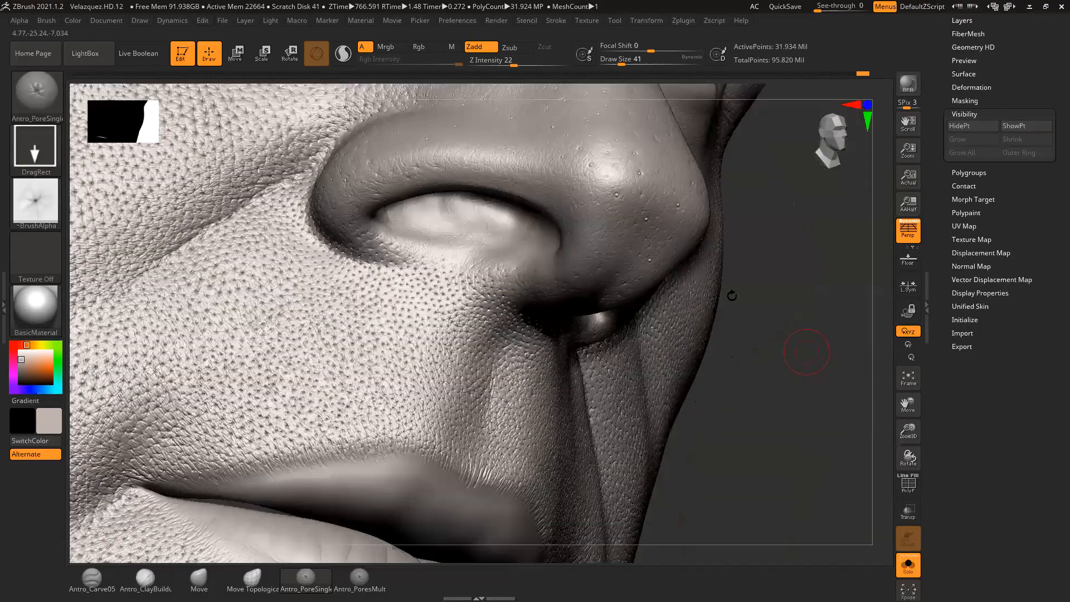
key("space")
left_click_drag(431, 174, 424, 174)
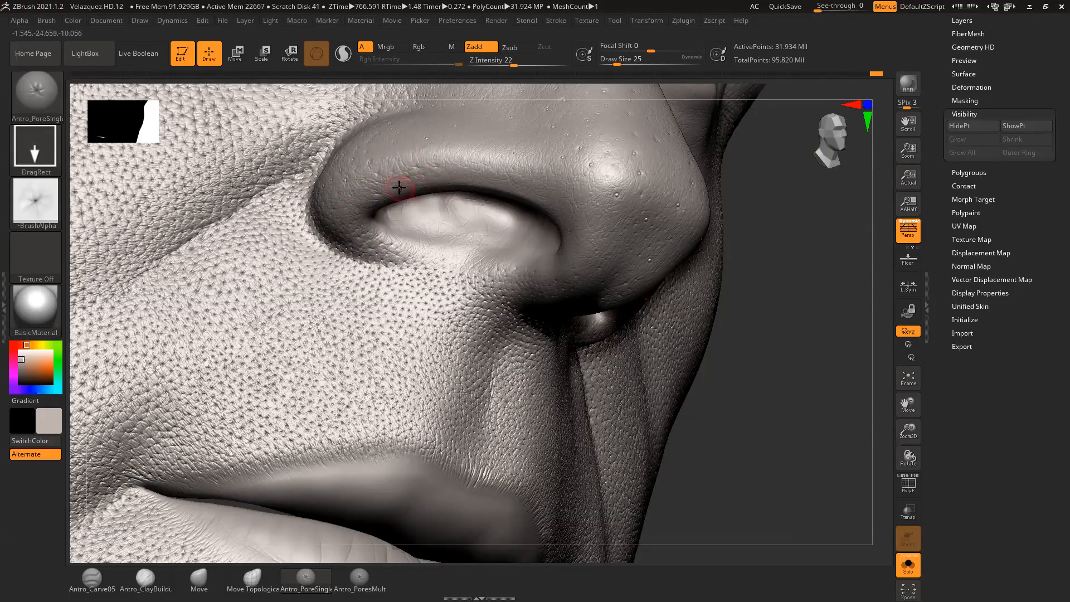
left_click_drag(806, 243, 636, 198)
left_click_drag(719, 224, 747, 252)
Step: Set the draw size to 23 and stamp fine pores on the side of the nose tip
key("space")
left_click_drag(589, 212, 585, 210)
key("space")
mouse_move(744, 227)
left_mouse_down()
mouse_move(746, 239)
mouse_move(724, 244)
mouse_move(750, 217)
left_mouse_up()
key("space")
left_click_drag(572, 231, 569, 231)
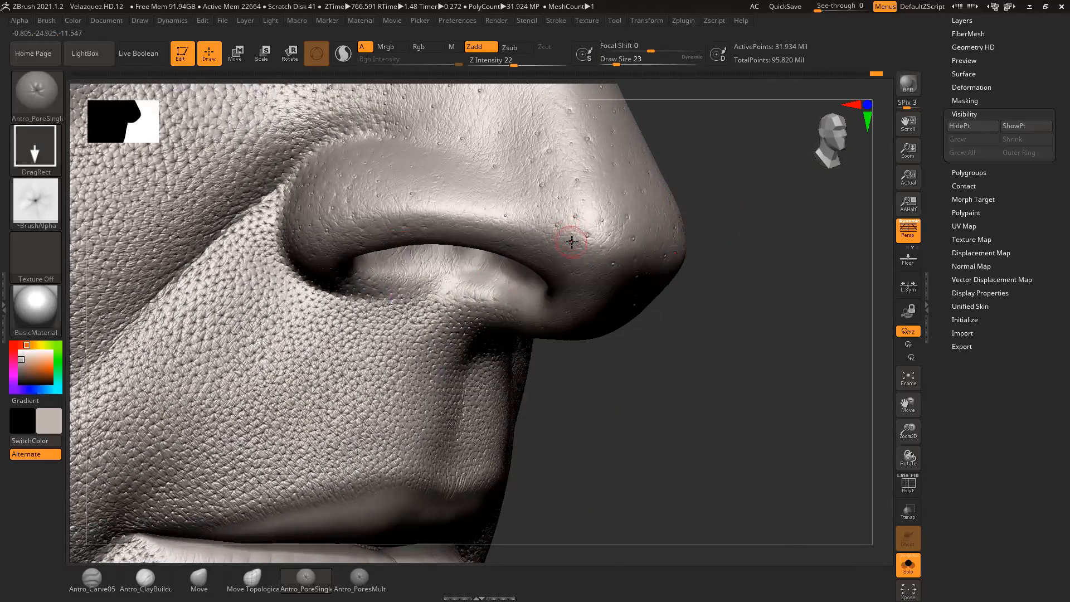
left_click_drag(722, 222, 587, 232)
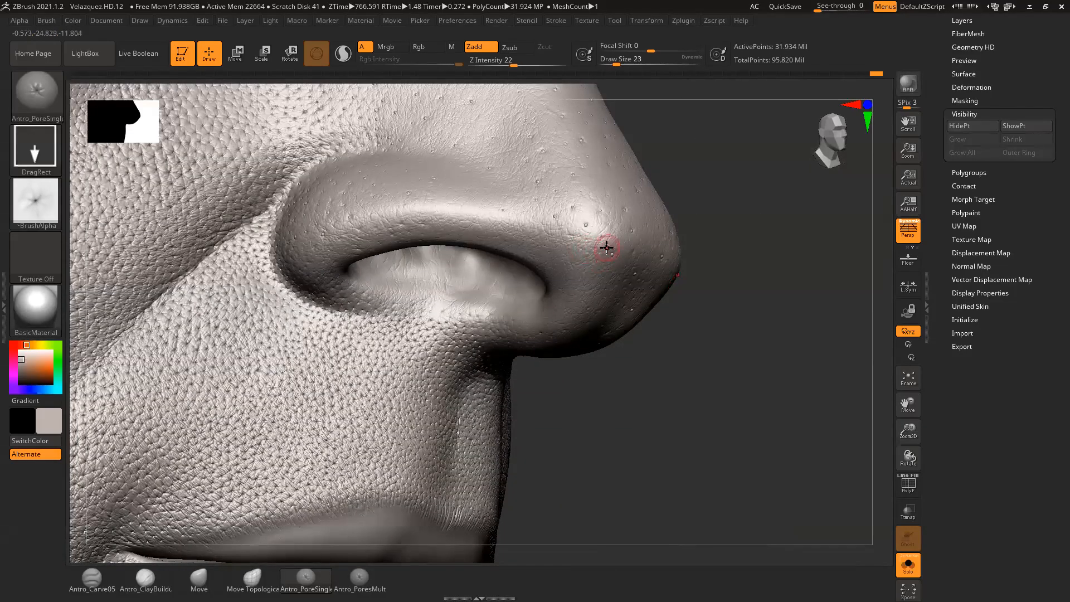
left_click_drag(710, 219, 755, 282)
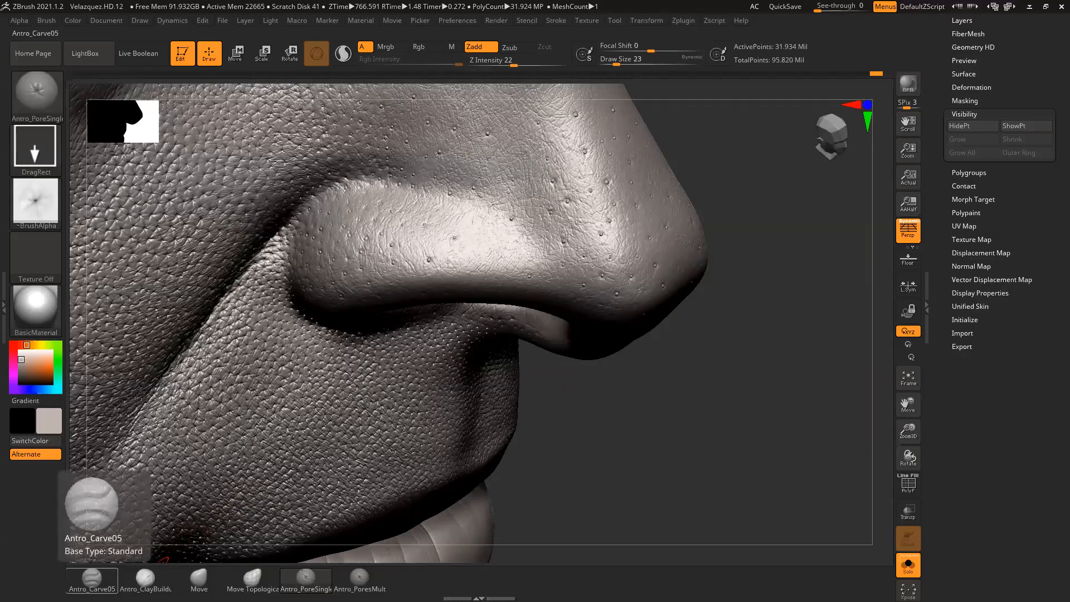
Step: Refine the nostril wing and side of the nose tip with fine Antro_Carve05 lines at draw size 23
left_click(106, 580)
left_click_drag(759, 298, 808, 367)
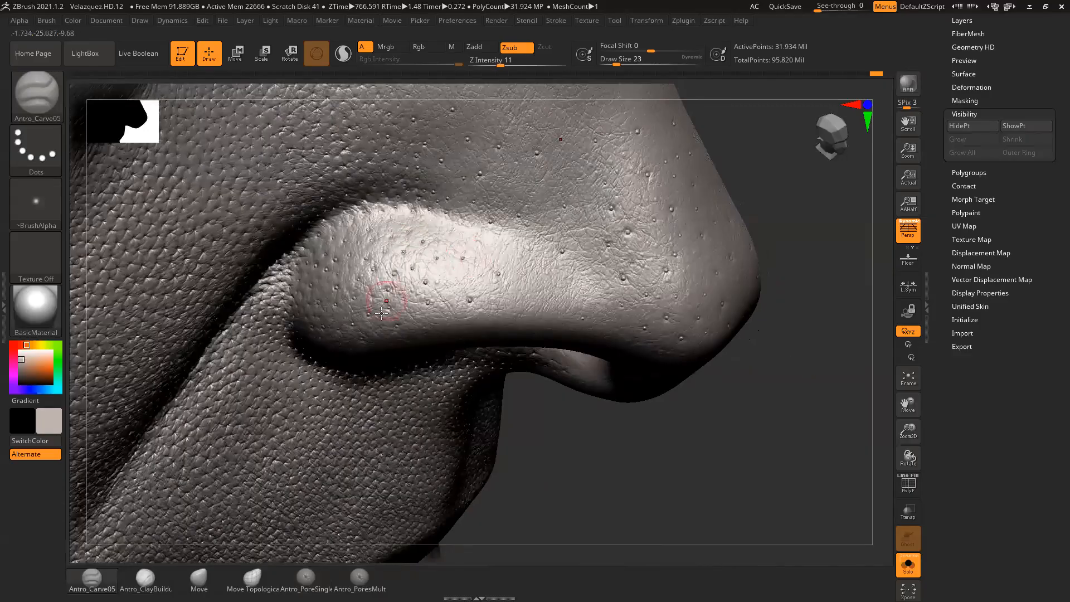
left_click_drag(581, 437, 587, 443)
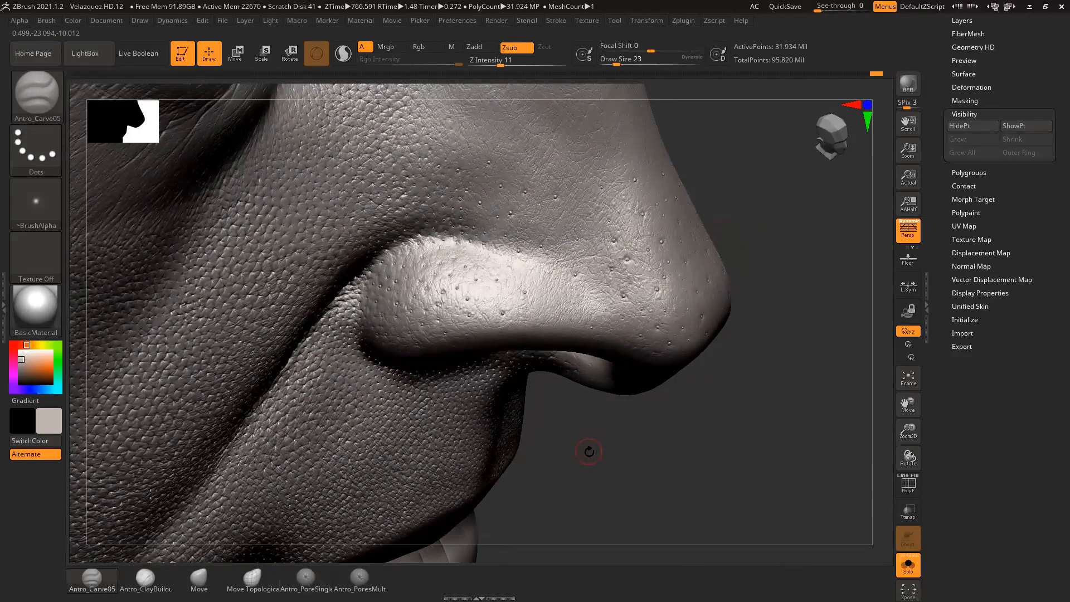
left_click_drag(655, 453, 633, 457)
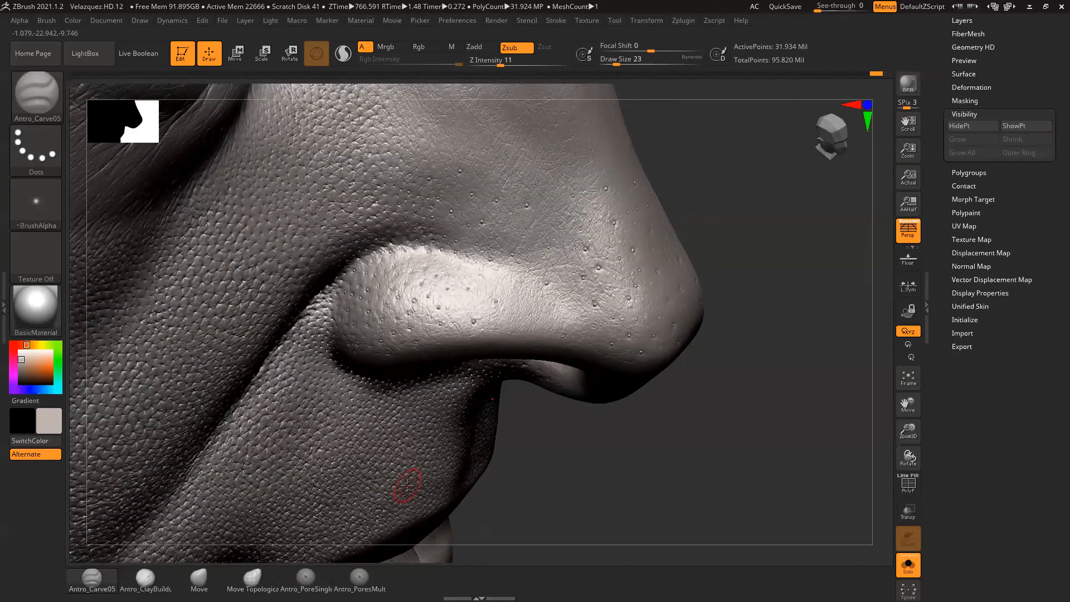
left_click_drag(724, 383, 658, 474)
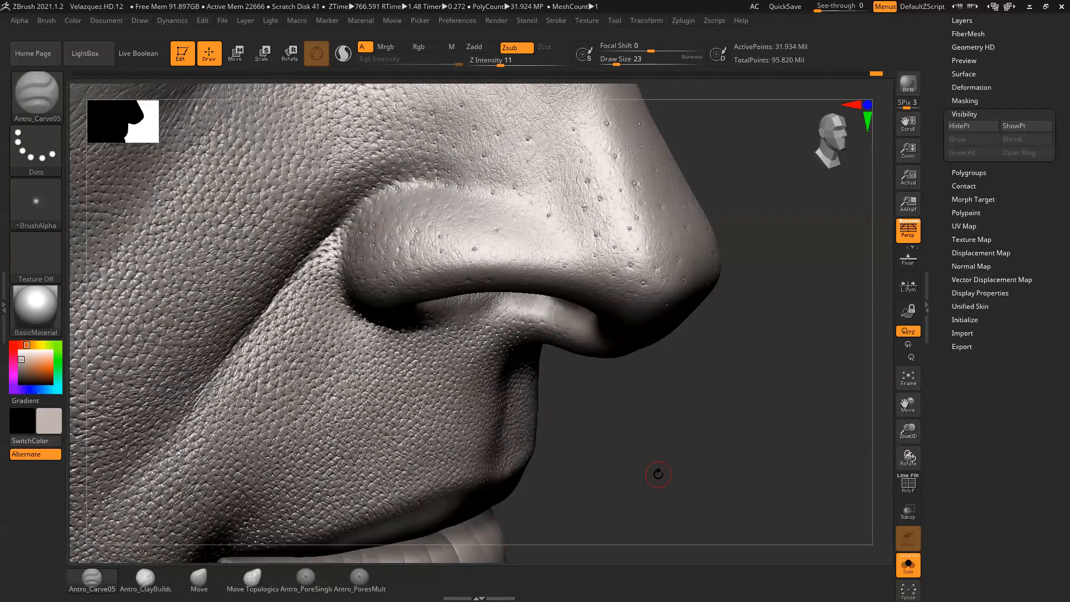
left_click_drag(699, 376, 299, 468)
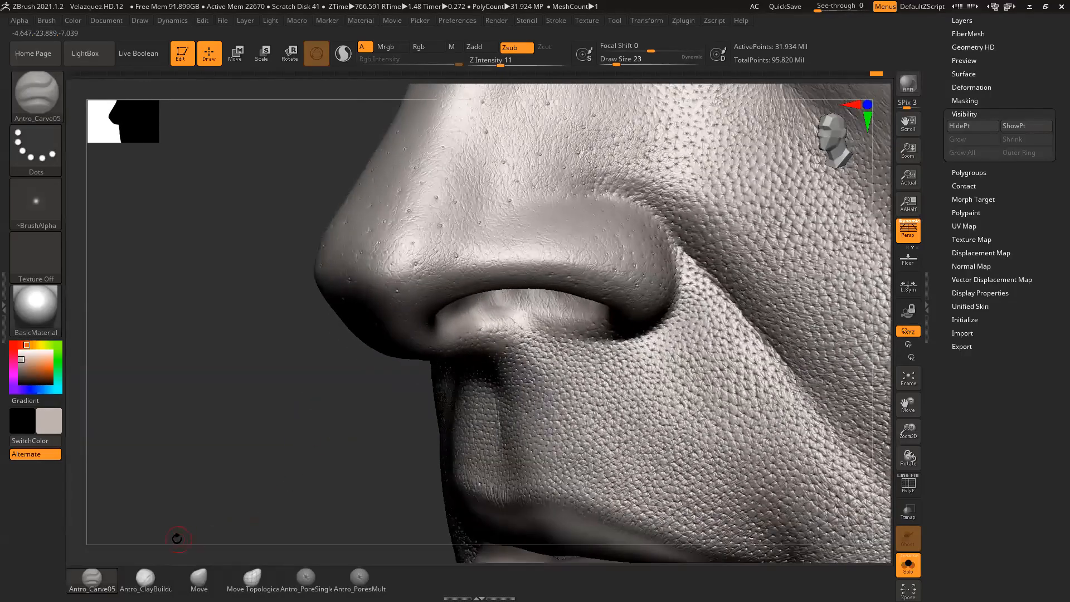
Step: Switch to the Antro_SkinRandomElastic brush and start spraying random skin texture on the columella beside the nostril opening
left_click(36, 95)
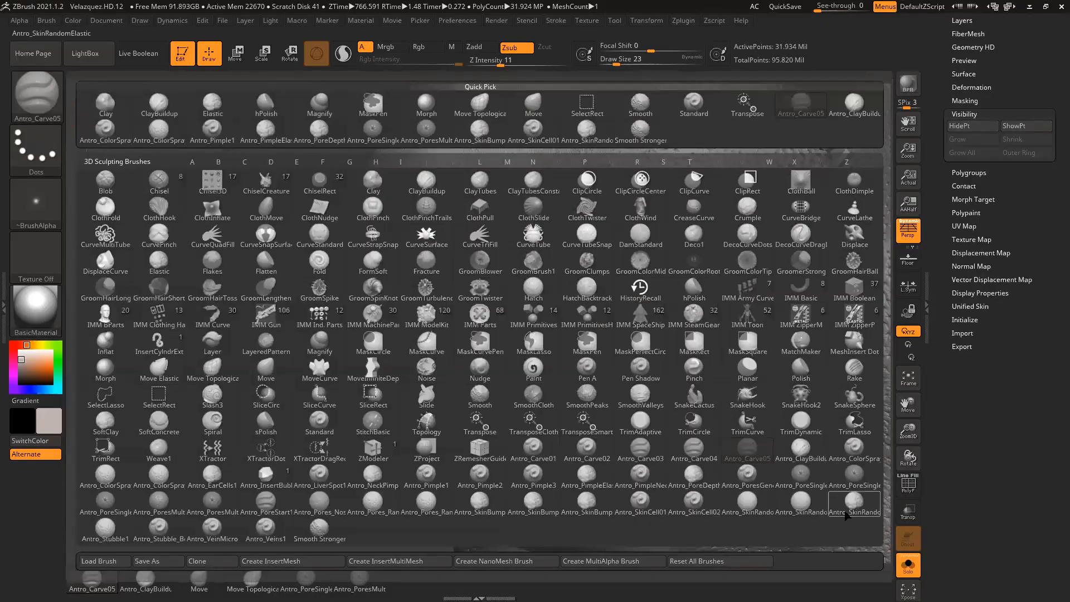
left_click(851, 509)
mouse_move(346, 477)
left_mouse_down("alt")
mouse_move(322, 445)
mouse_move(346, 440)
left_mouse_up("alt")
key("space")
left_click_drag(363, 341, 368, 340)
left_click_drag(250, 430, 224, 422)
left_click_drag(424, 285, 413, 296)
Step: Set the draw size to 41 and spray random texture along the columella and into the nostril opening
key("bracketright")
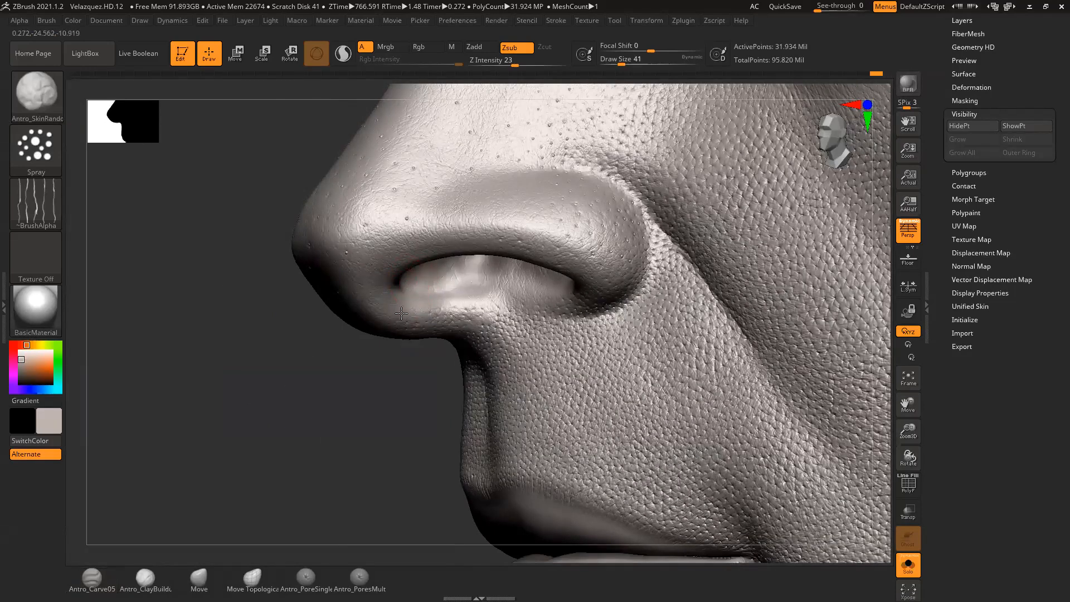
left_click_drag(431, 292, 465, 281)
left_click_drag(445, 306, 469, 268)
mouse_move(382, 370)
left_mouse_down()
mouse_move(389, 310)
mouse_move(417, 271)
left_mouse_up()
left_click_drag(409, 308, 434, 270)
mouse_move(402, 350)
left_mouse_down()
mouse_move(442, 275)
mouse_move(475, 260)
left_mouse_up()
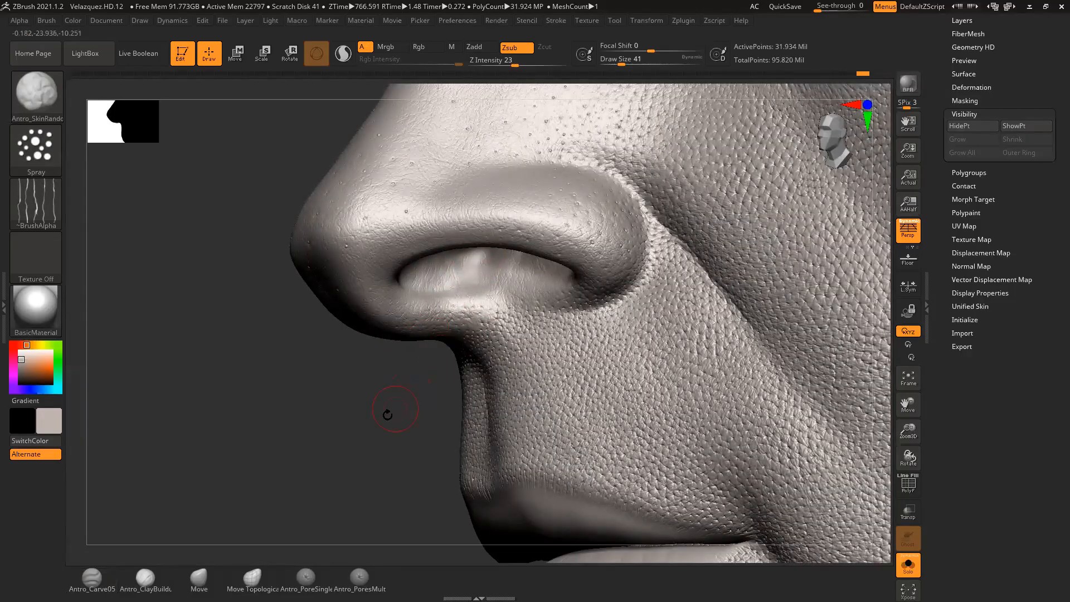
left_click_drag(388, 415, 492, 338)
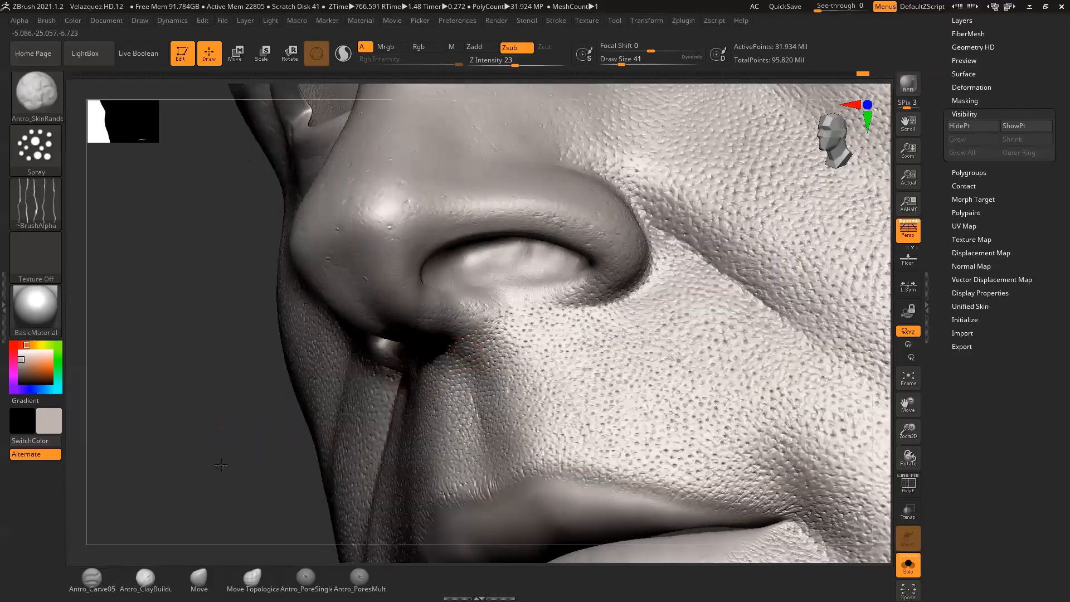
Step: Raise the brush's Z intensity to 26 and texture the columella's base and the nostril floor
left_click_drag(220, 465, 233, 461)
left_click_drag(233, 461, 247, 429, "alt")
left_click_drag(514, 64, 518, 63)
mouse_move(334, 392)
left_mouse_down("alt")
mouse_move(330, 401)
mouse_move(360, 395)
left_mouse_up("alt")
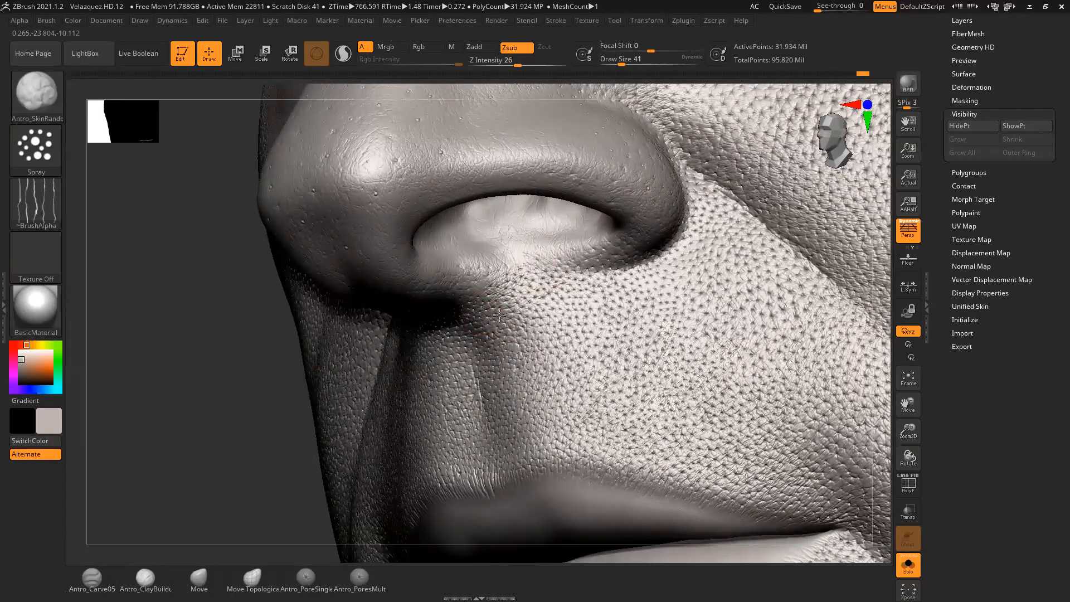
mouse_move(255, 411)
left_mouse_down()
mouse_move(256, 362)
mouse_move(256, 396)
mouse_move(244, 397)
left_mouse_up()
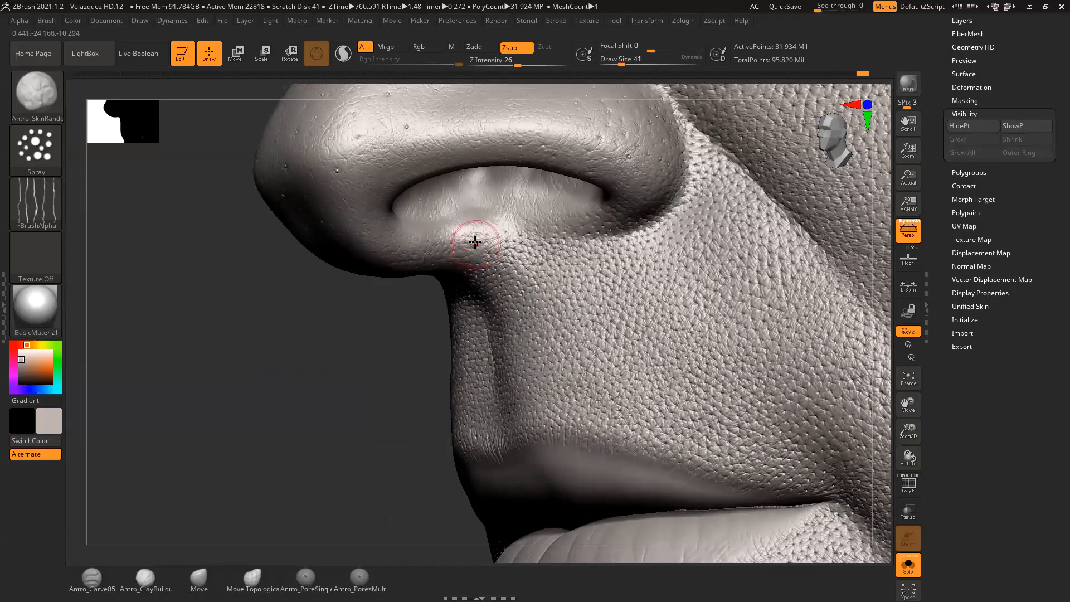
left_click_drag(438, 209, 400, 251)
left_click_drag(482, 215, 494, 251)
mouse_move(322, 391)
left_mouse_down()
mouse_move(308, 380)
mouse_move(327, 370)
left_mouse_up()
mouse_move(508, 202)
left_mouse_down()
mouse_move(494, 257)
mouse_move(511, 209)
mouse_move(546, 222)
left_mouse_up()
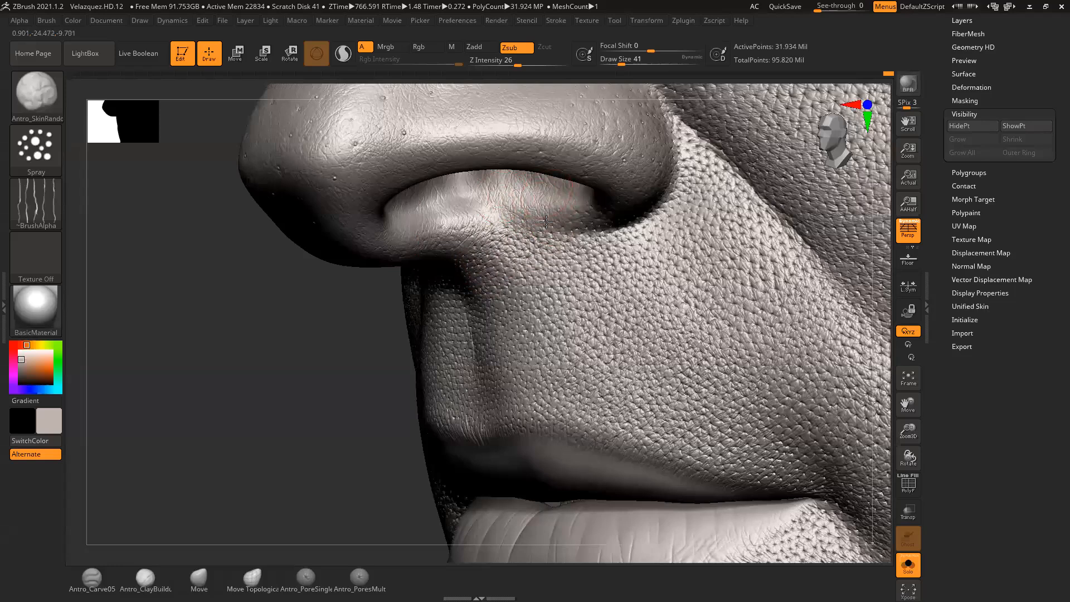
Step: Reduce the draw size to 33 and texture the outer end of the nostril floor and its inner edge
mouse_move(341, 363)
left_mouse_down()
mouse_move(222, 394)
mouse_move(214, 378)
mouse_move(331, 303)
left_mouse_up()
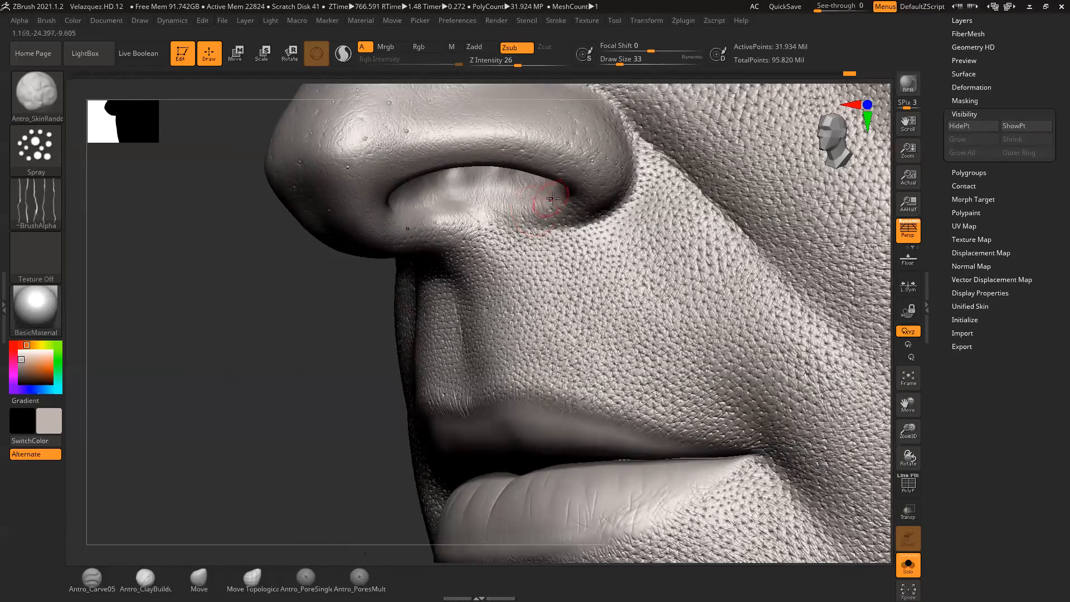
mouse_move(549, 219)
left_mouse_down()
mouse_move(569, 223)
mouse_move(563, 210)
left_mouse_up()
left_click_drag(312, 393, 306, 366)
key("space")
mouse_move(560, 220)
left_mouse_down()
mouse_move(549, 223)
mouse_move(587, 232)
mouse_move(561, 223)
left_mouse_up()
mouse_move(564, 221)
left_mouse_down()
mouse_move(582, 211)
mouse_move(558, 206)
mouse_move(569, 203)
left_mouse_up()
key("space")
key("space")
mouse_move(569, 204)
left_mouse_down()
mouse_move(585, 197)
mouse_move(580, 177)
mouse_move(536, 165)
left_mouse_up()
Step: Set the draw size to 44 and spray random texture over the underside of the nose tip and front nostril rim
mouse_move(344, 306)
left_mouse_down()
mouse_move(256, 401)
mouse_move(298, 380)
left_mouse_up()
key("space")
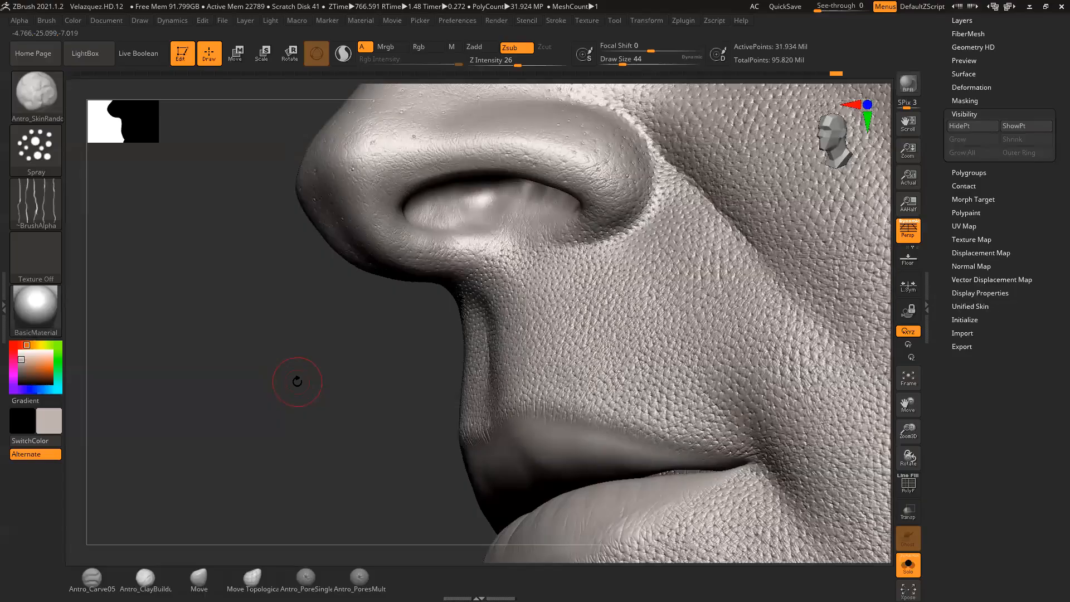
key("space")
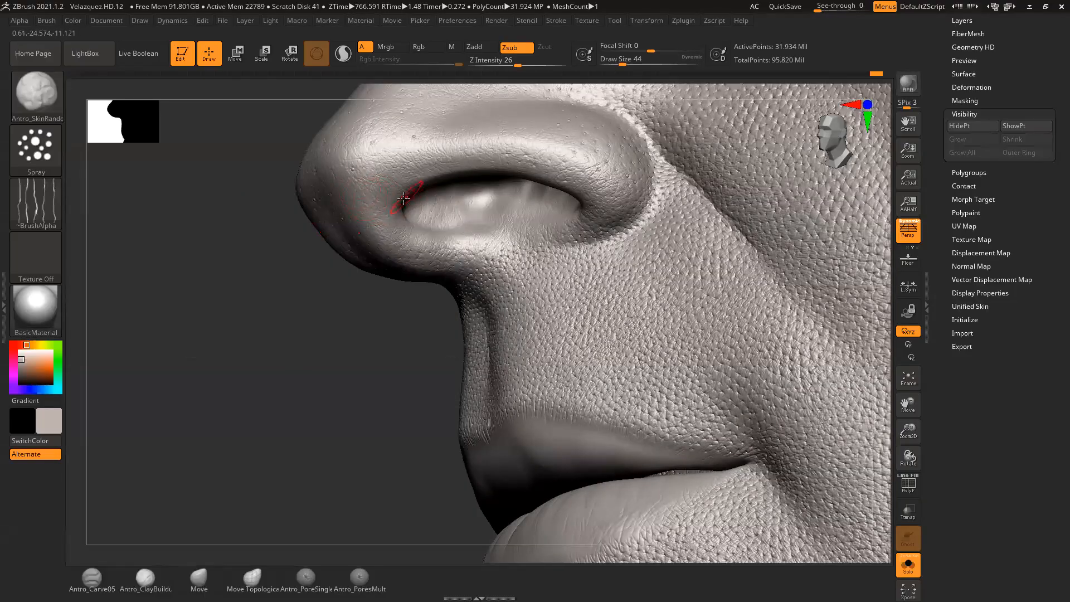
mouse_move(332, 269)
left_mouse_down()
mouse_move(365, 267)
mouse_move(362, 244)
left_mouse_up()
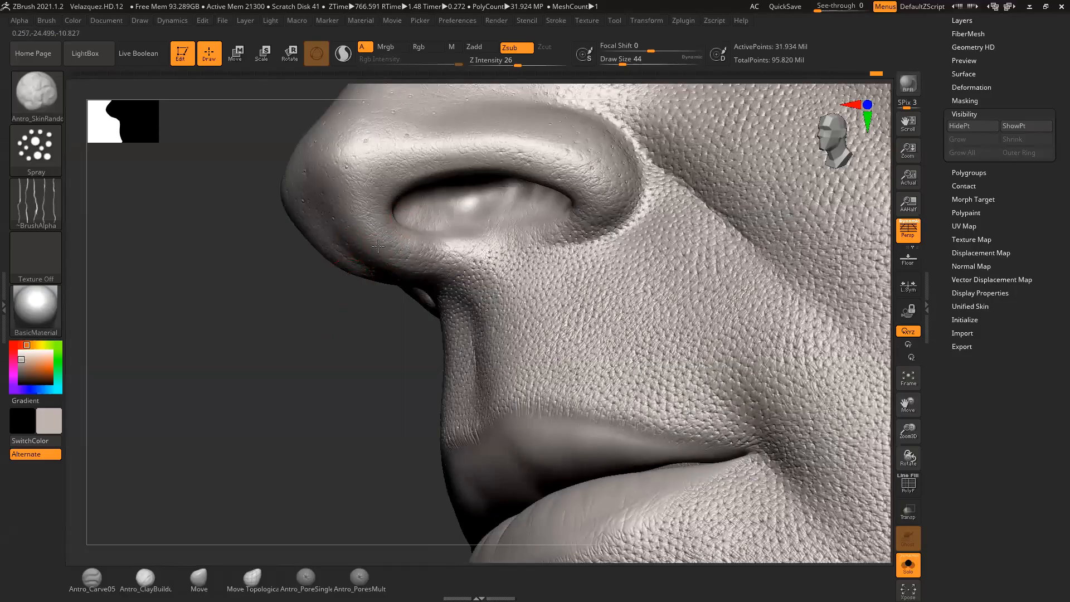
mouse_move(351, 277)
left_mouse_down()
mouse_move(336, 310)
mouse_move(348, 334)
mouse_move(410, 259)
left_mouse_up()
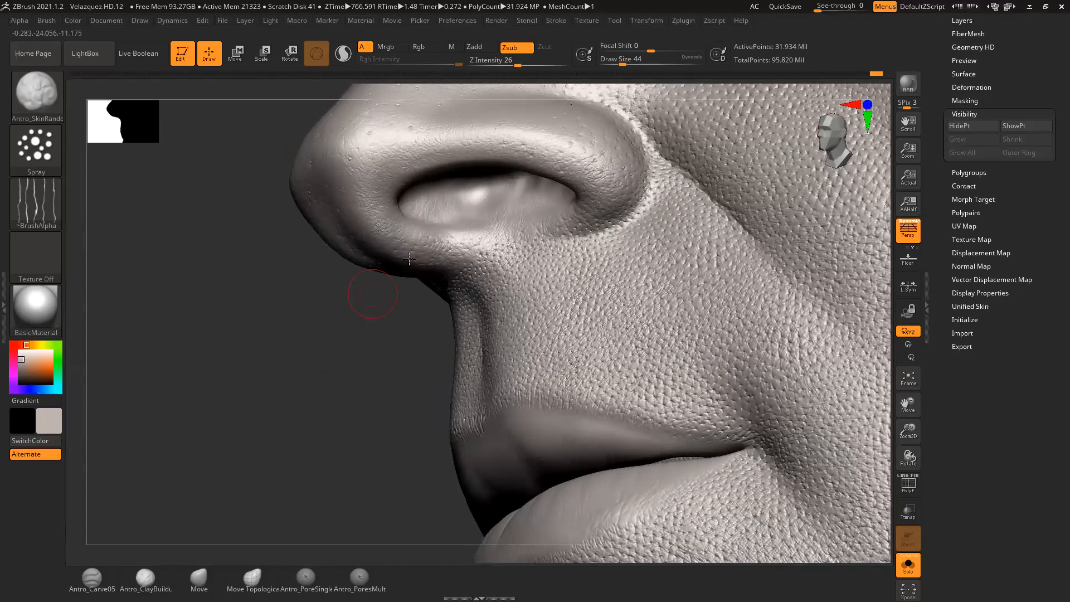
mouse_move(339, 331)
left_mouse_down()
mouse_move(338, 375)
mouse_move(364, 260)
left_mouse_up()
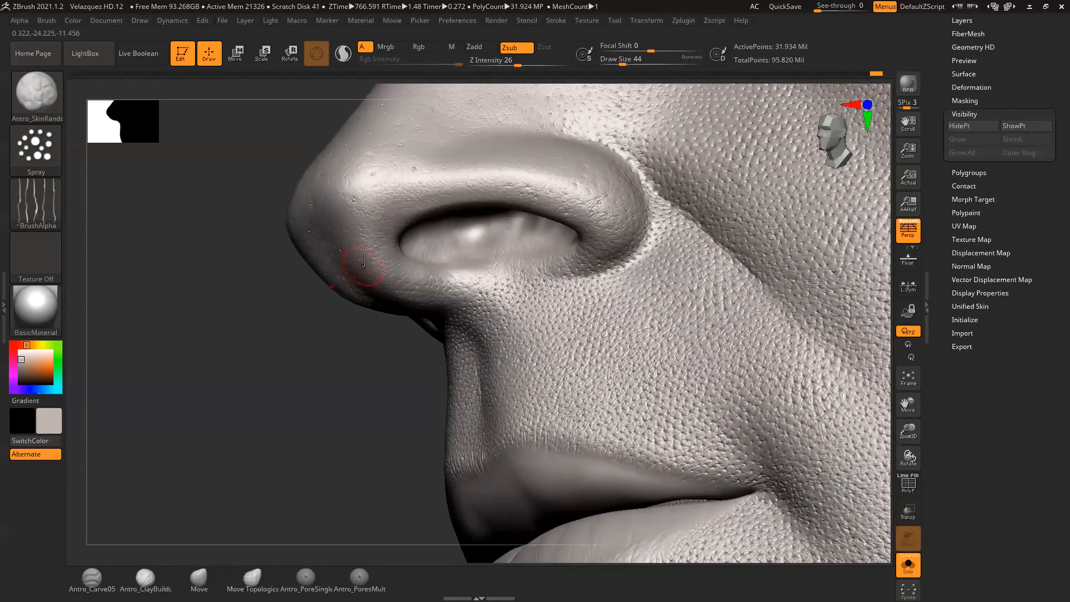
left_click_drag(342, 317, 377, 229)
left_click_drag(337, 303, 421, 219)
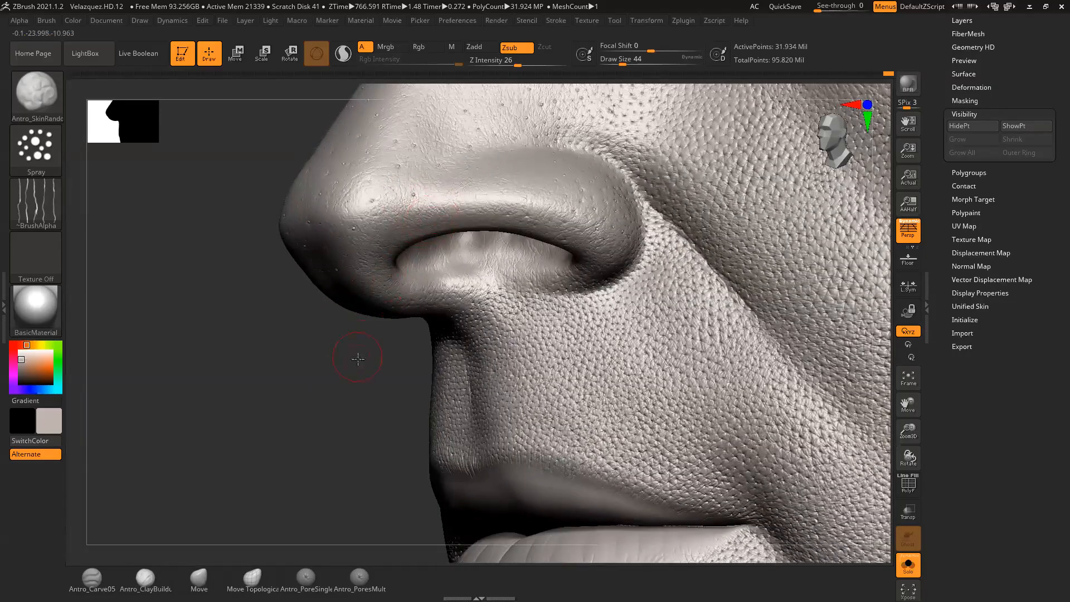
Step: Reduce the draw size to 35 and texture the rim around the front of the nostril opening
left_click_drag(359, 359, 350, 365)
key("space")
left_click_drag(389, 265, 393, 264)
left_click_drag(343, 329, 315, 385)
key("space")
left_click_drag(424, 244, 420, 244)
Step: Texture the opposite nostril wing and the crease above it, reducing the draw size to 27
mouse_move(315, 382)
left_mouse_down("alt")
mouse_move(403, 369)
mouse_move(530, 320)
mouse_move(641, 322)
mouse_move(629, 333)
left_mouse_up("alt")
mouse_move(298, 248)
left_mouse_down()
mouse_move(244, 237)
mouse_move(244, 269)
left_mouse_up()
mouse_move(274, 224)
left_mouse_down()
mouse_move(304, 296)
mouse_move(347, 283)
mouse_move(365, 212)
left_mouse_up()
mouse_move(610, 229)
left_mouse_down("alt")
mouse_move(630, 236)
mouse_move(618, 246)
mouse_move(626, 229)
mouse_move(677, 239)
left_mouse_up("alt")
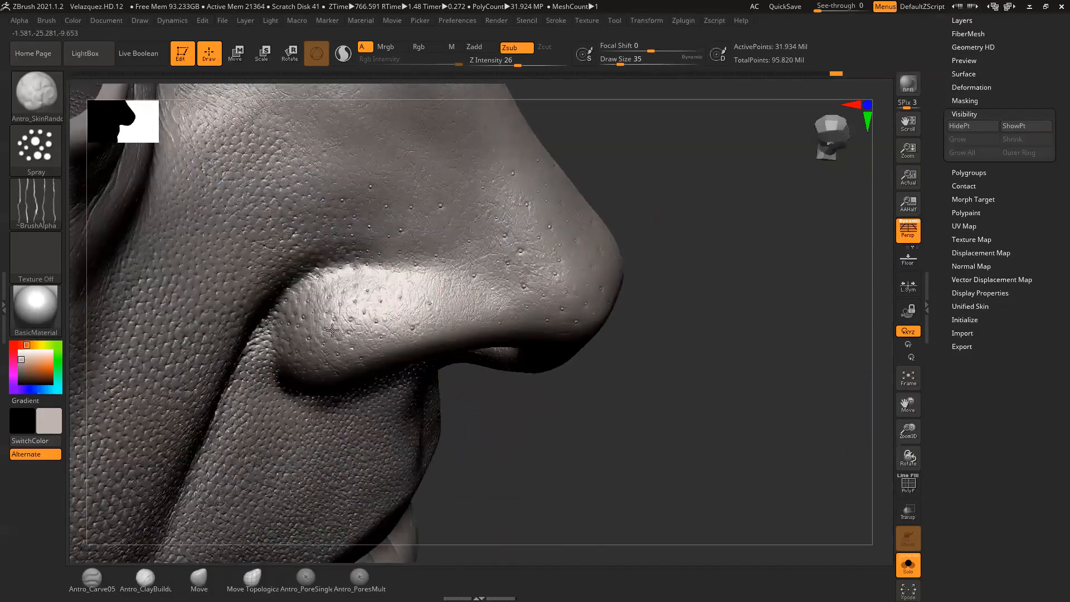
key("bracketleft")
left_click_drag(652, 262, 651, 248)
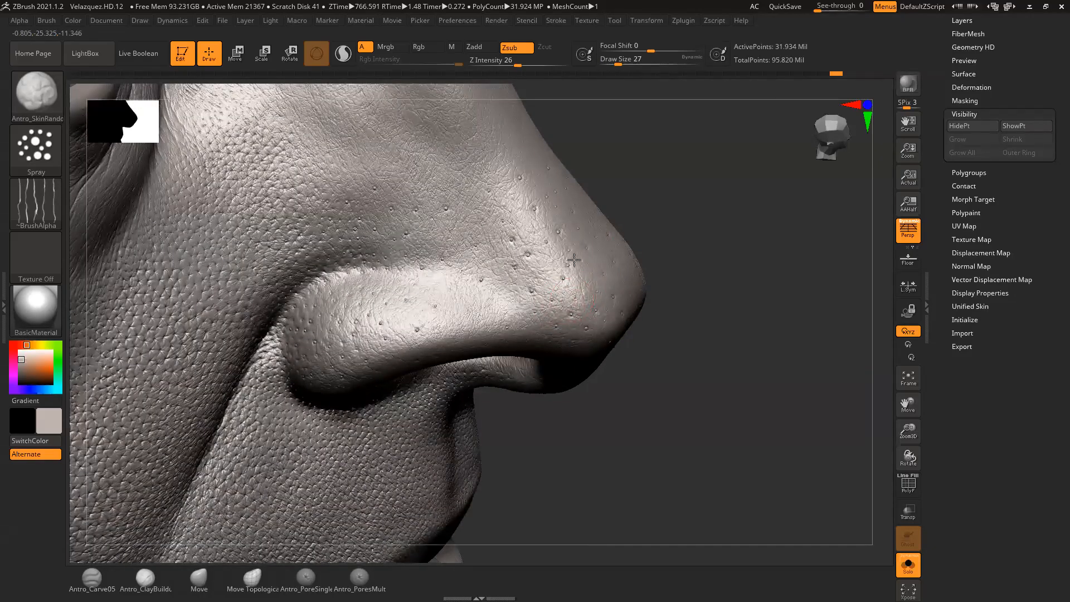
left_click_drag(672, 272, 518, 245)
left_click_drag(391, 268, 396, 238)
left_click_drag(635, 209, 671, 246, "alt")
Step: Spray random texture on the side of the nose above the wing, using draw sizes 46 and 39
key("space")
left_click_drag(436, 292, 423, 285)
key("space")
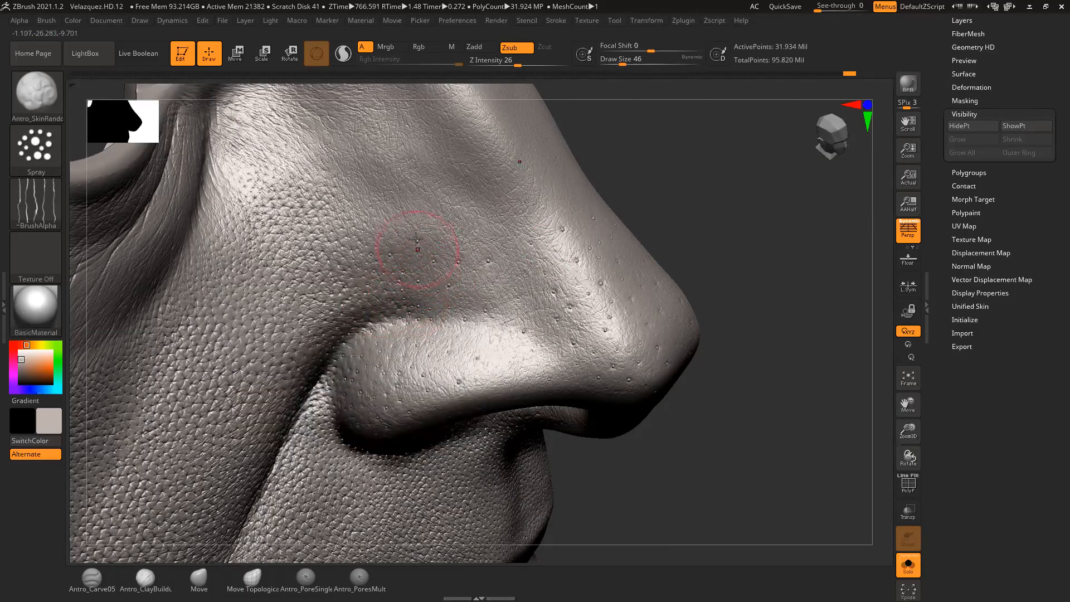
key("space")
left_click_drag(363, 279, 358, 280)
left_click_drag(686, 237, 707, 198)
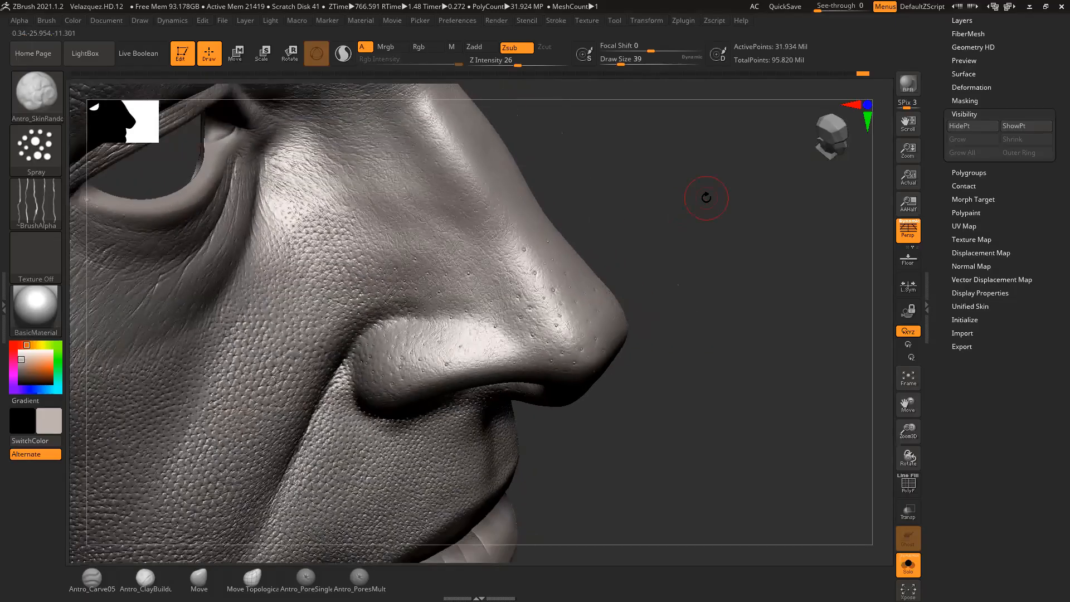
Step: Set the draw size to 33 and texture the upper side of the nose near the inner eye corner
left_click_drag(682, 266, 722, 324, "alt")
key("space")
left_click_drag(444, 182, 440, 183)
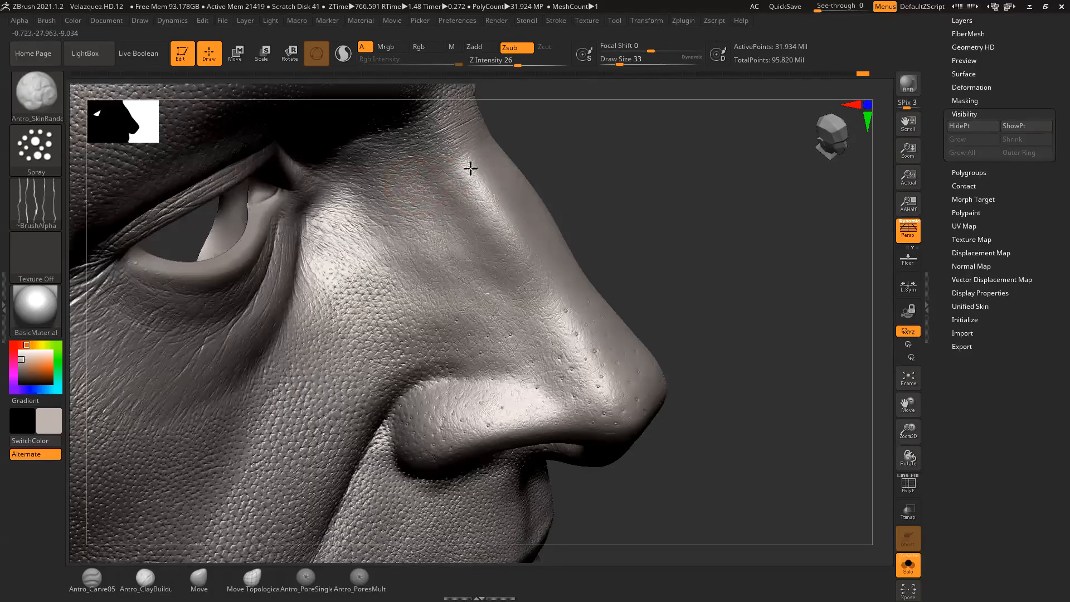
mouse_move(396, 210)
left_mouse_down()
mouse_move(492, 196)
mouse_move(507, 226)
mouse_move(436, 209)
mouse_move(422, 178)
mouse_move(413, 183)
mouse_move(449, 196)
left_mouse_up()
mouse_move(617, 194)
left_mouse_down()
mouse_move(643, 204)
mouse_move(606, 232)
left_mouse_up()
key("space")
left_click_drag(485, 234, 481, 234)
Step: Set the draw size to 31 and spray random texture over the nose bridge and the other side of the nose
mouse_move(711, 196)
left_mouse_down()
mouse_move(656, 189)
mouse_move(719, 217)
mouse_move(707, 229)
mouse_move(285, 370)
left_mouse_up()
mouse_move(293, 295)
left_mouse_down()
mouse_move(292, 345)
mouse_move(312, 301)
left_mouse_up()
key("space")
left_click_drag(490, 184, 492, 184)
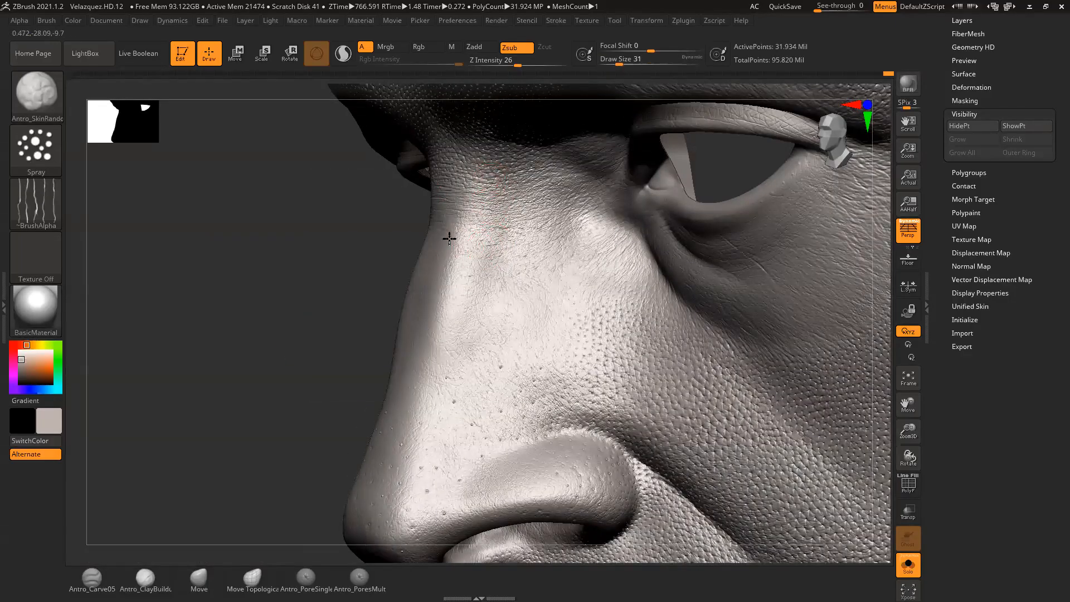
left_click_drag(334, 349, 374, 346)
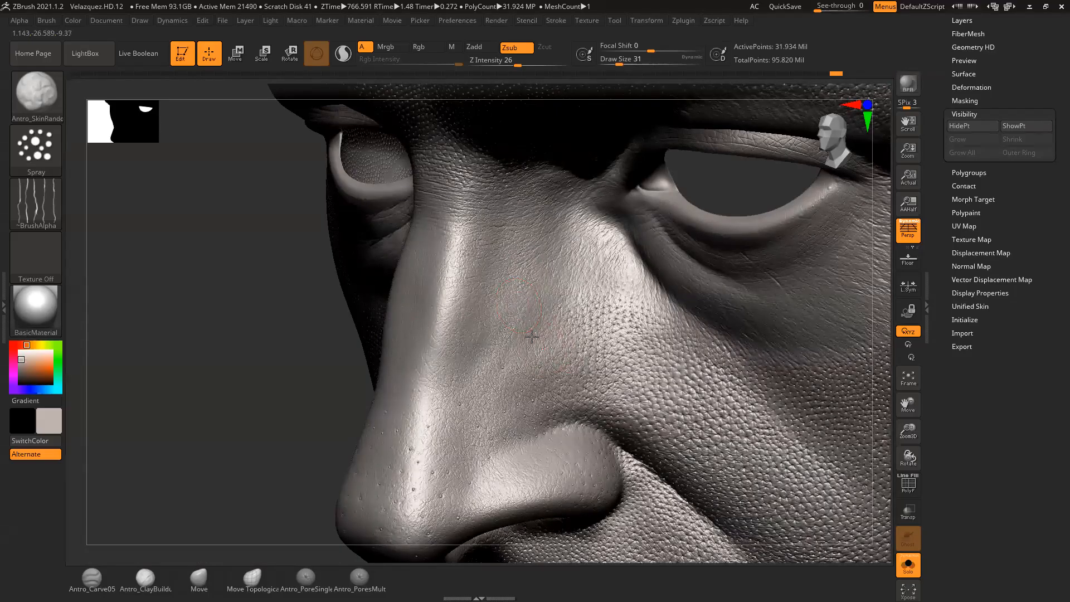
mouse_move(245, 372)
left_mouse_down()
mouse_move(223, 375)
mouse_move(231, 374)
left_mouse_up()
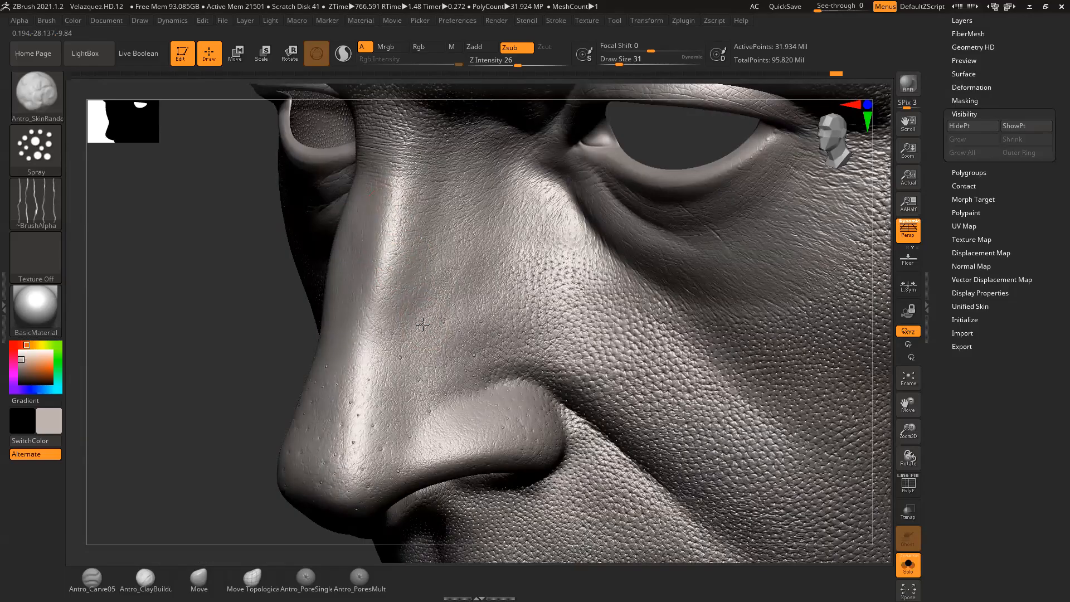
right_click_drag(348, 373, 365, 349, "alt")
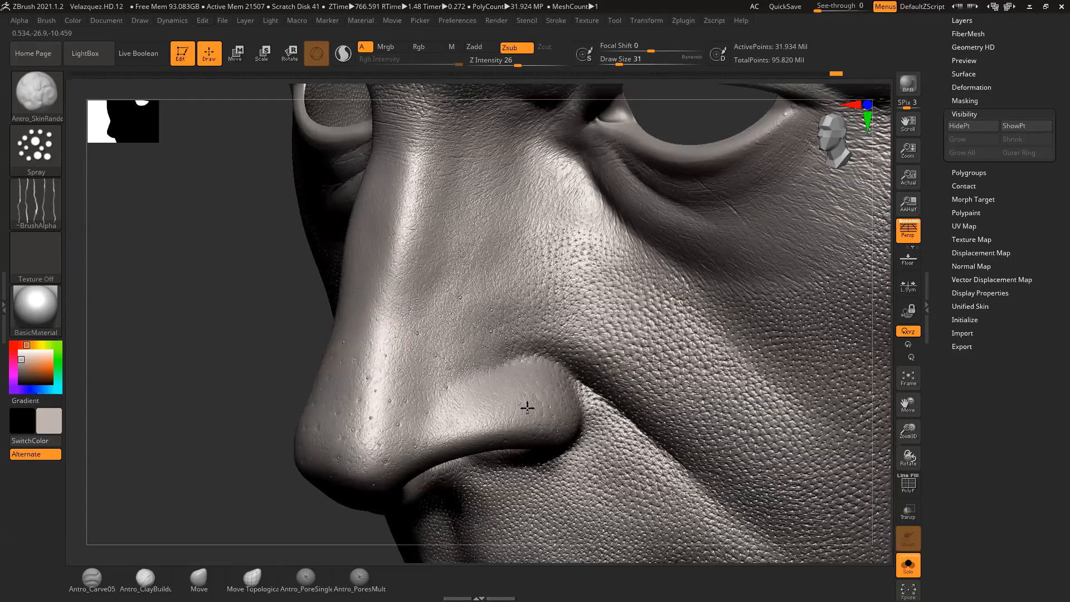
mouse_move(238, 377)
right_mouse_down()
mouse_move(210, 411)
mouse_move(218, 402)
mouse_move(201, 399)
mouse_move(227, 393)
mouse_move(676, 353)
mouse_move(700, 329)
right_mouse_up()
Step: Carve fine wrinkles below the inner eye corner with the Antro_Carve05 brush at draw size 29
left_click(92, 577)
key("space")
mouse_move(772, 310)
right_mouse_down()
mouse_move(772, 279)
mouse_move(437, 210)
right_mouse_up()
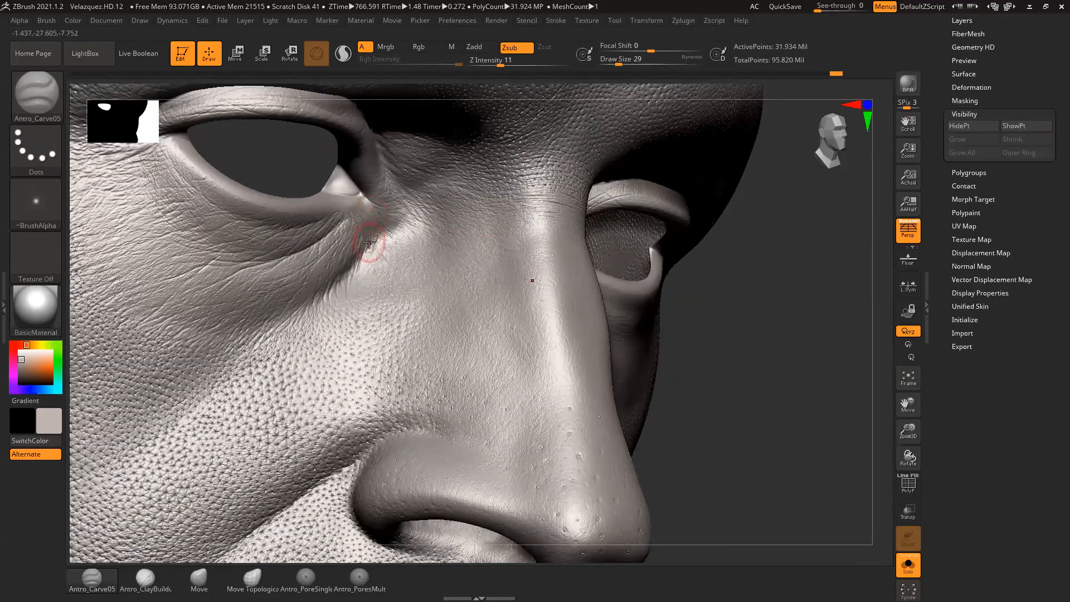
key("ctrl")
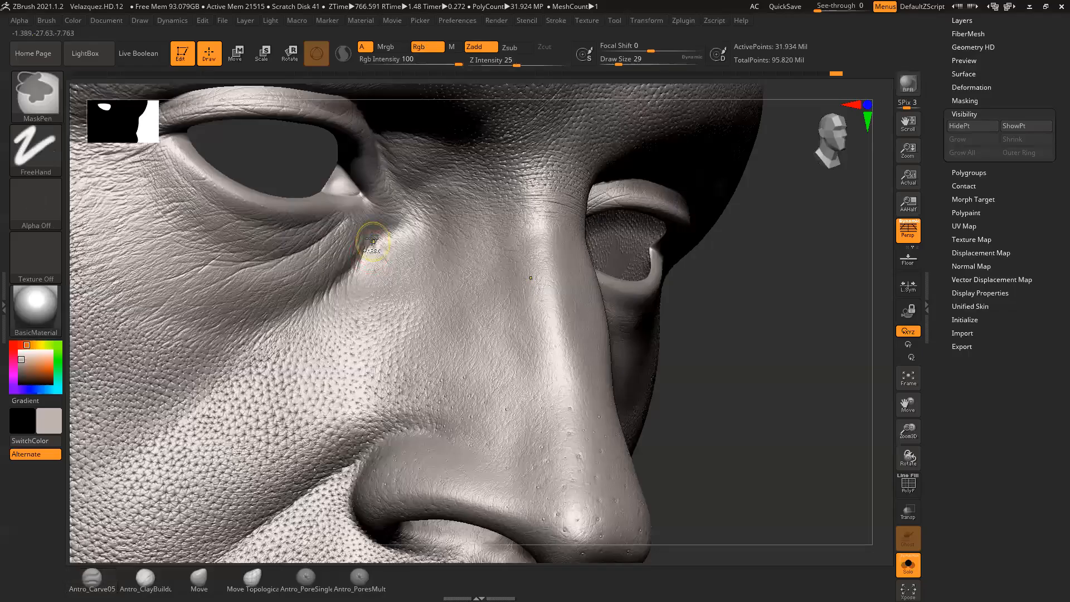
left_click_drag(374, 235, 371, 256)
key("ctrl")
Step: Set the draw size to 25 and carve fine wrinkles around and above the inner eye corner
key("space")
left_click_drag(389, 234, 387, 235)
mouse_move(749, 263)
left_mouse_down("alt")
mouse_move(746, 282)
mouse_move(696, 220)
left_mouse_up("alt")
key("space")
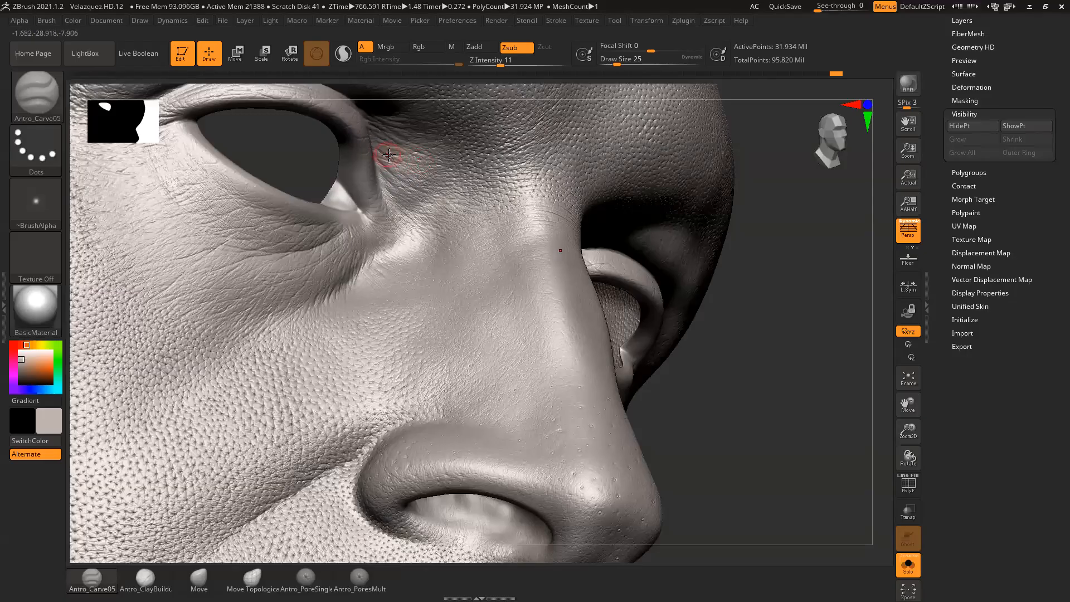
left_click_drag(392, 149, 391, 141)
left_click_drag(774, 208, 724, 208)
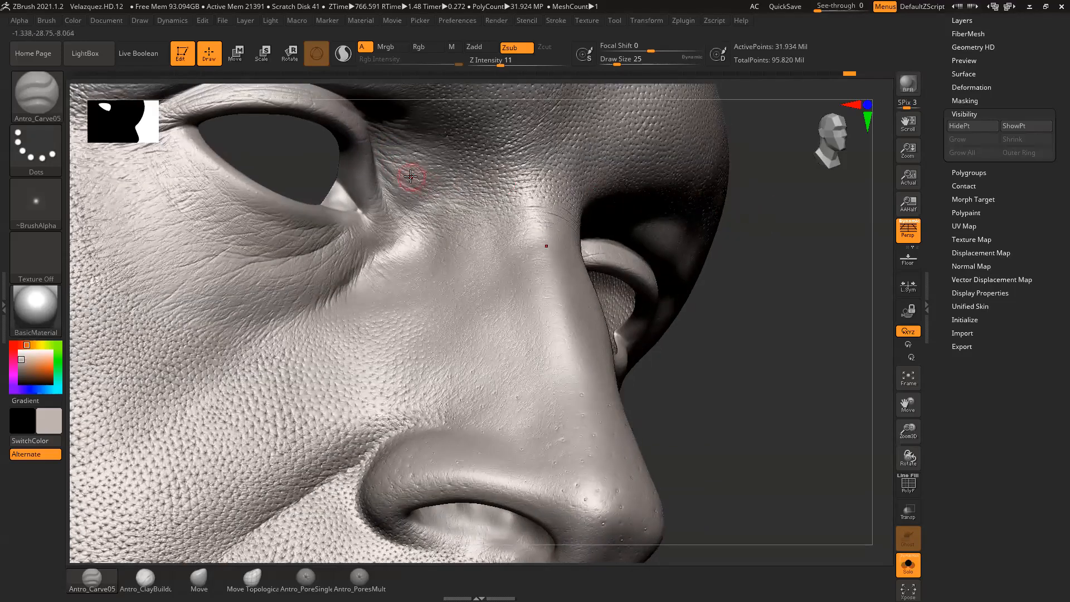
Step: Carve fine wrinkles into the skin between the inner eye corner and the nose bridge at draw size 25
left_click_drag(756, 239, 744, 248)
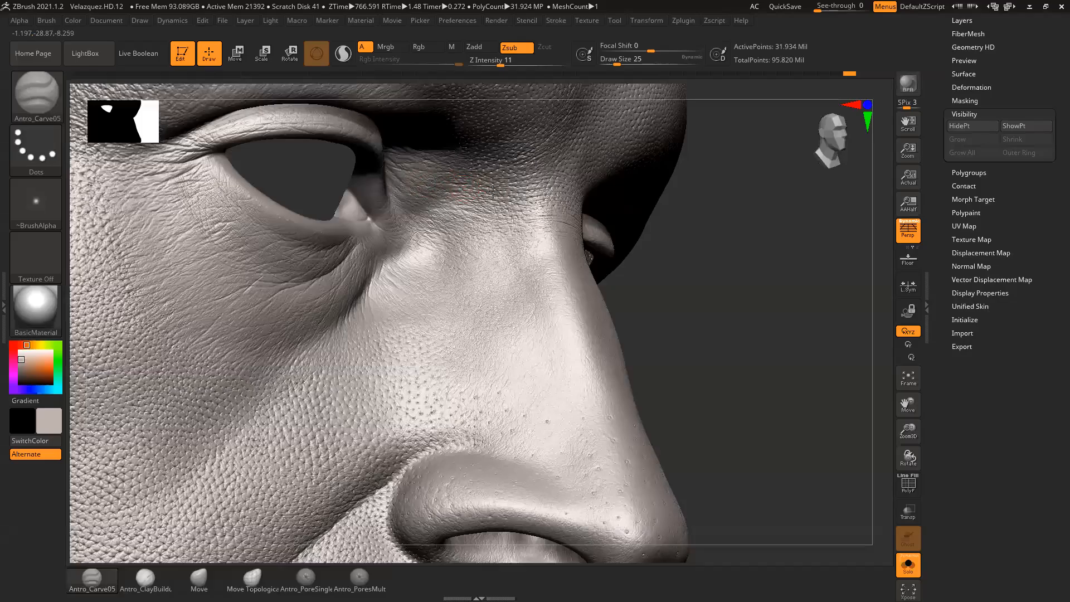
left_click_drag(452, 206, 427, 208)
left_click_drag(703, 223, 700, 240)
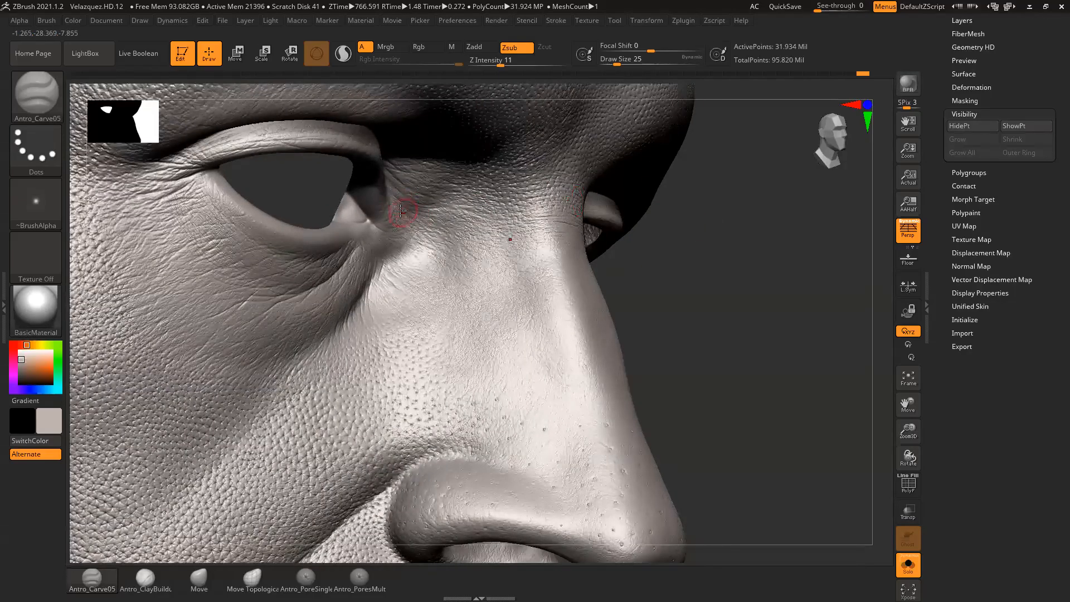
Step: Set the draw size to 27 and carve fine wrinkles beside the inner corner of the other eye
left_click_drag(690, 225, 267, 318)
left_click_drag(202, 370, 181, 352)
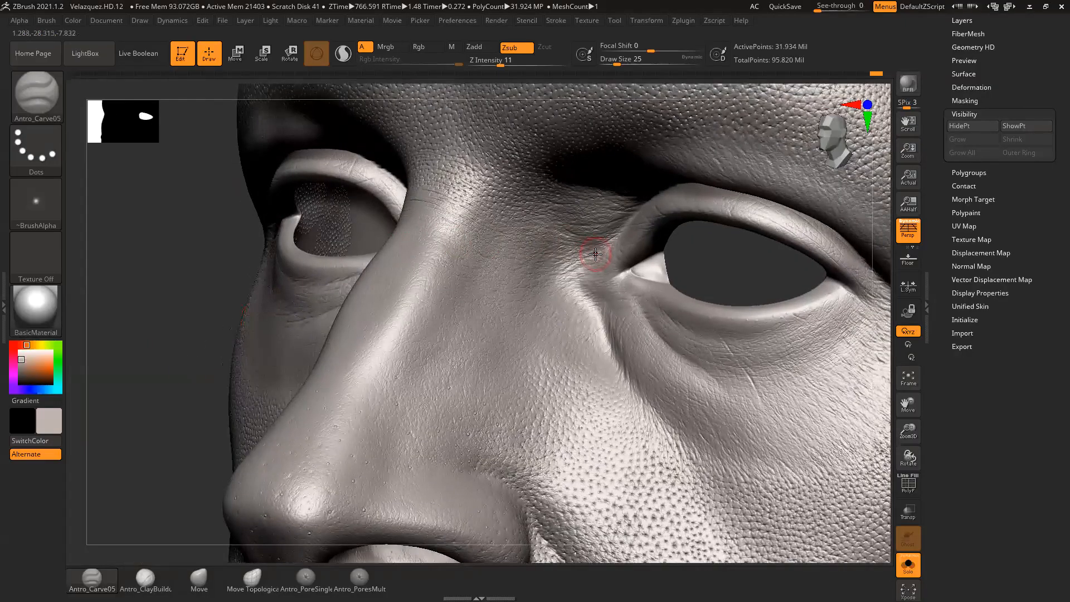
key("bracketright")
left_click_drag(681, 252, 616, 239)
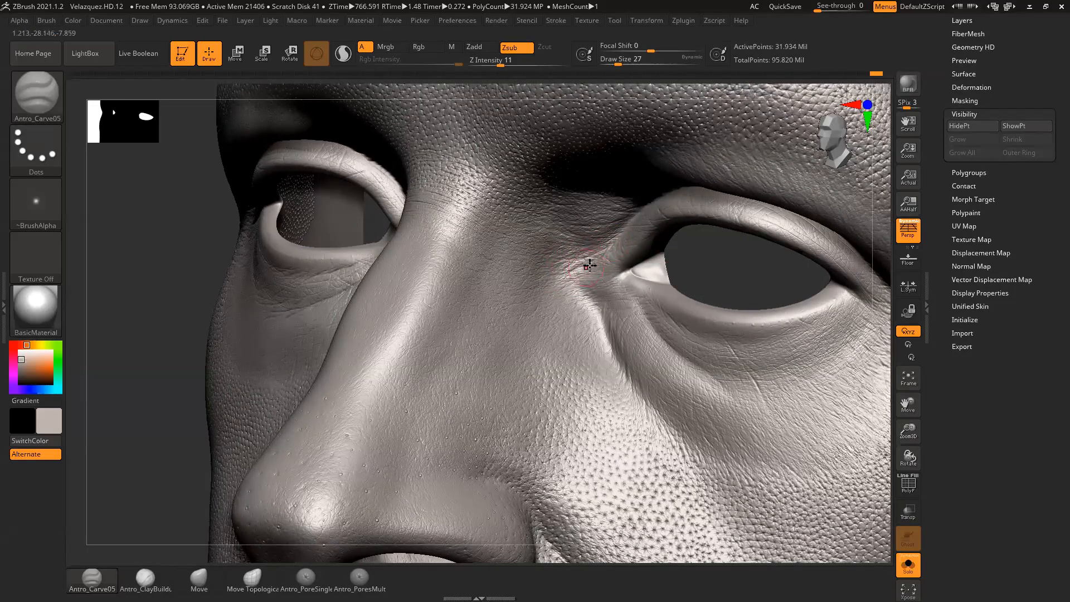
left_click_drag(702, 255, 746, 257)
left_click_drag(596, 266, 606, 261)
Step: Carve wrinkles around the first eye's inner corner and just below its lower eyelid
left_click_drag(692, 256, 388, 237)
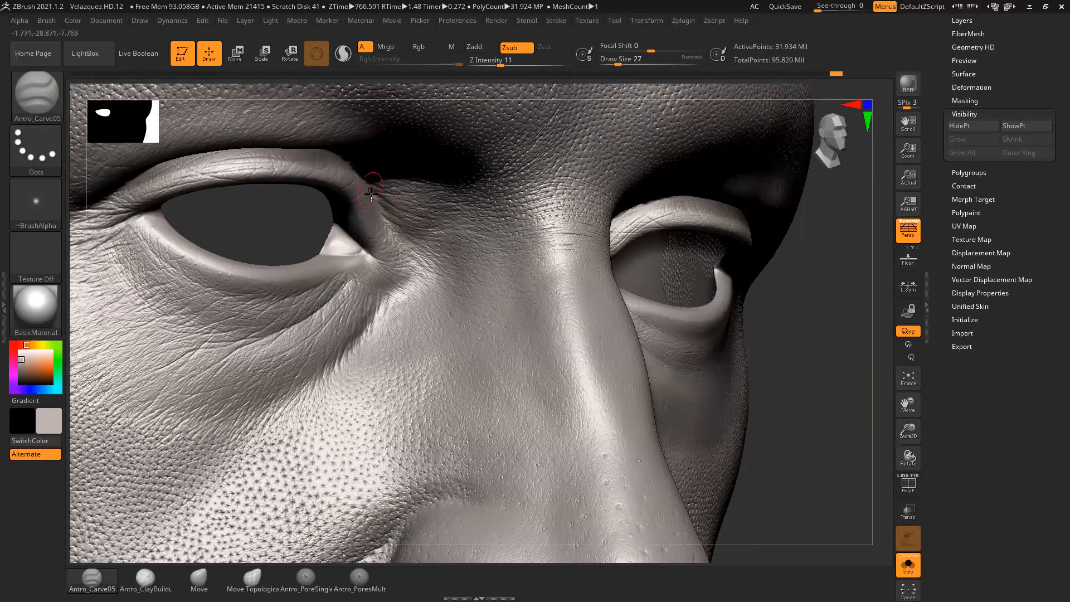
mouse_move(809, 291)
left_mouse_down()
mouse_move(781, 299)
mouse_move(805, 305)
left_mouse_up()
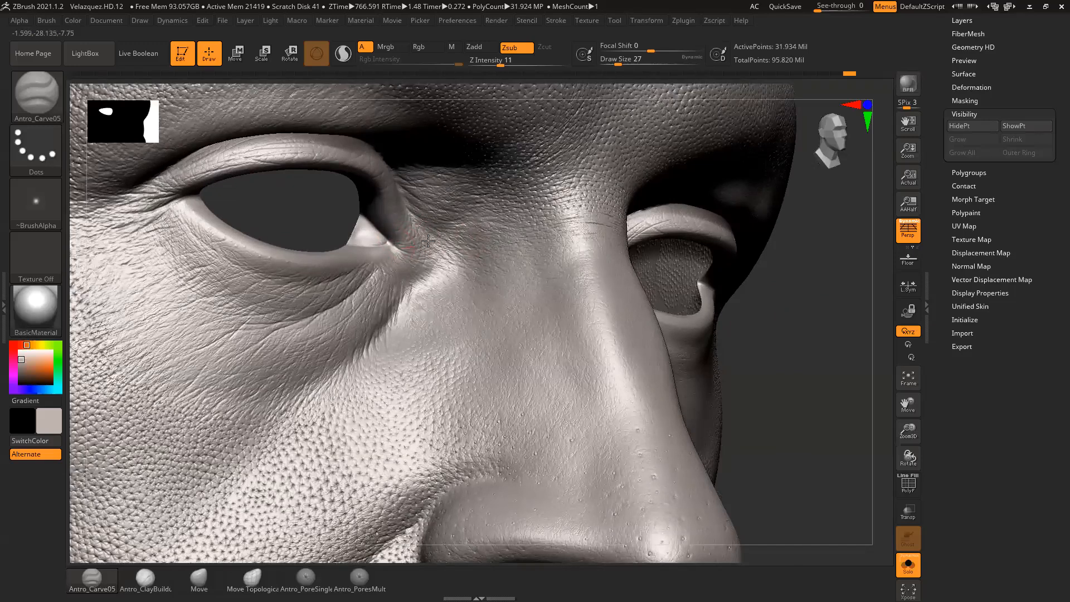
left_click_drag(767, 289, 805, 298)
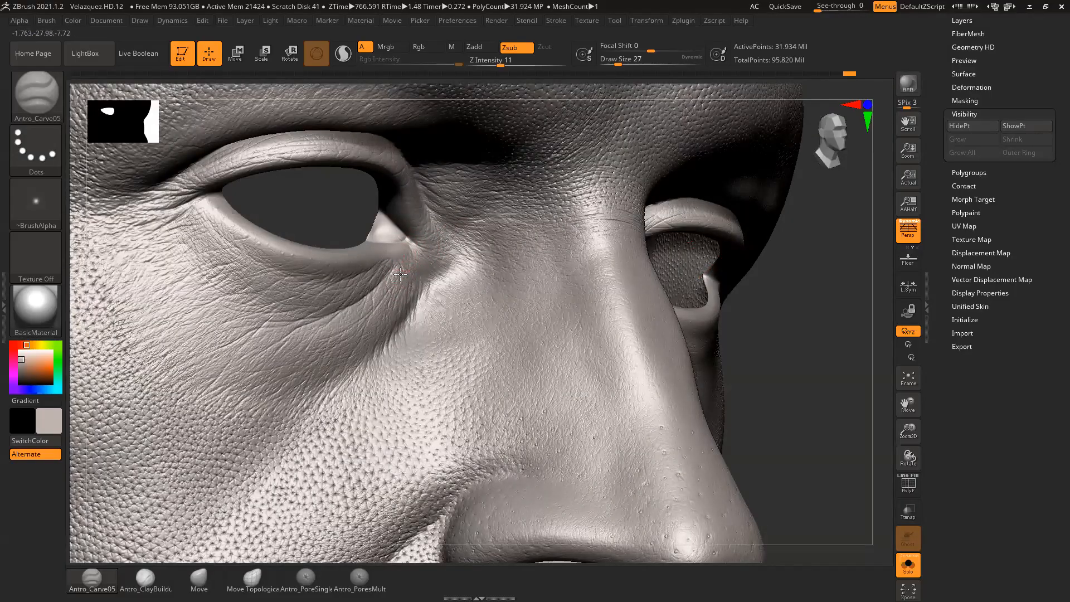
left_click_drag(394, 251, 399, 271)
left_click_drag(755, 293, 796, 288)
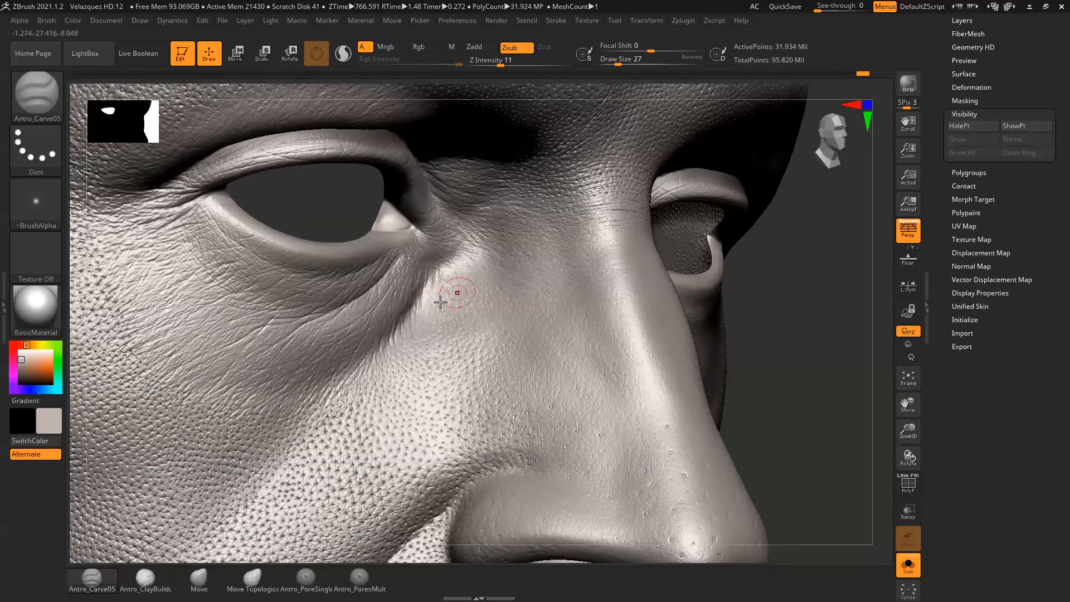
Step: Carve wrinkles along the lower edge of the eye bag toward the cheek, reducing the draw size to 25
mouse_move(424, 329)
left_mouse_down()
mouse_move(397, 331)
mouse_move(394, 356)
mouse_move(400, 338)
left_mouse_up()
left_click_drag(385, 340, 369, 372)
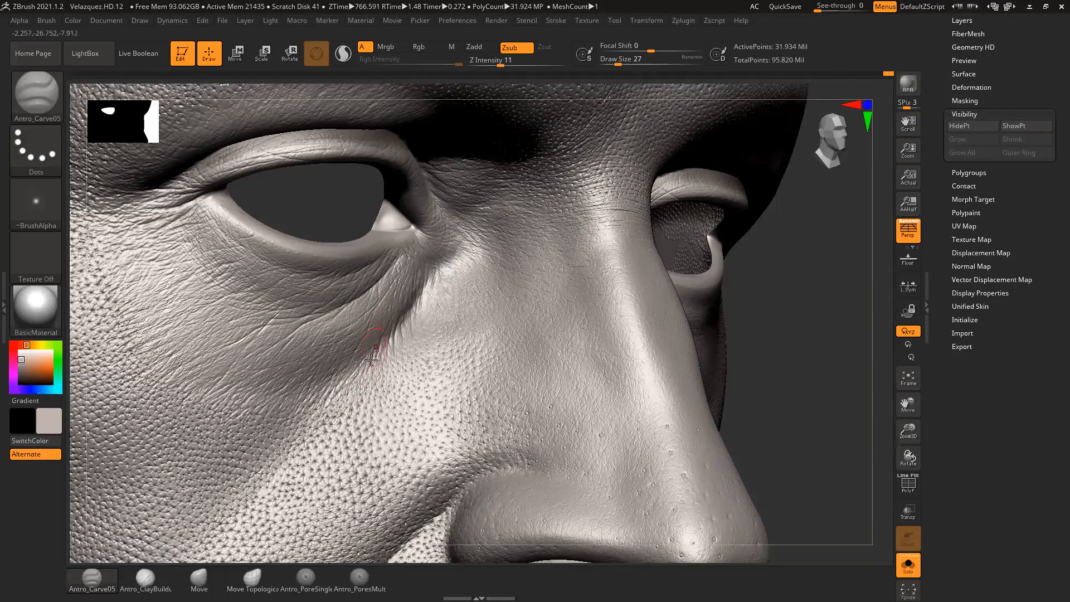
mouse_move(769, 296)
left_mouse_down()
mouse_move(800, 296)
mouse_move(780, 297)
left_mouse_up()
left_click_drag(363, 350, 328, 381)
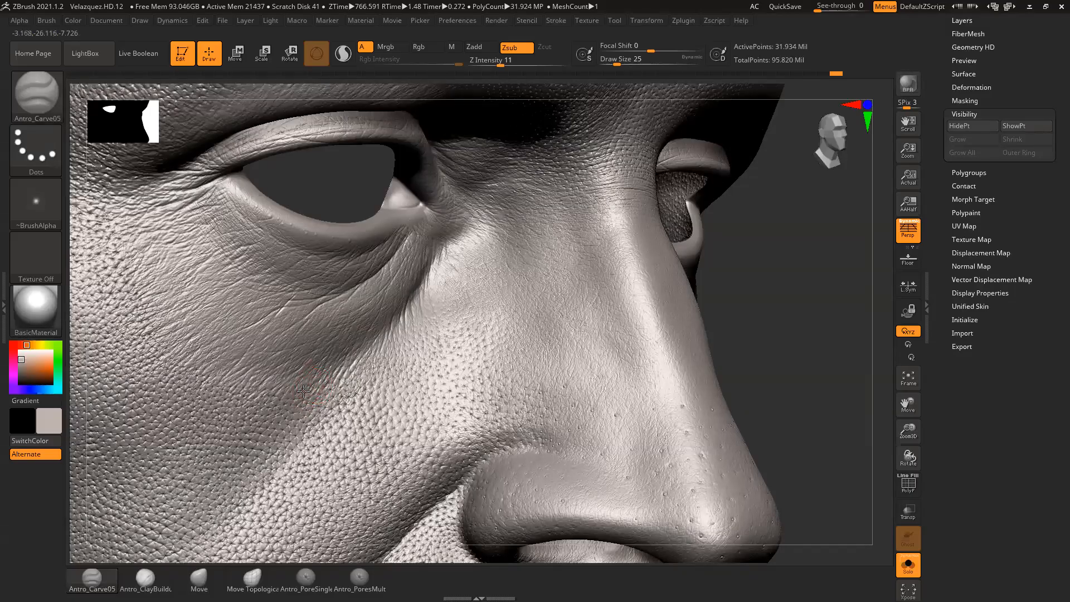
left_click_drag(338, 346, 337, 348)
left_click_drag(797, 279, 717, 279)
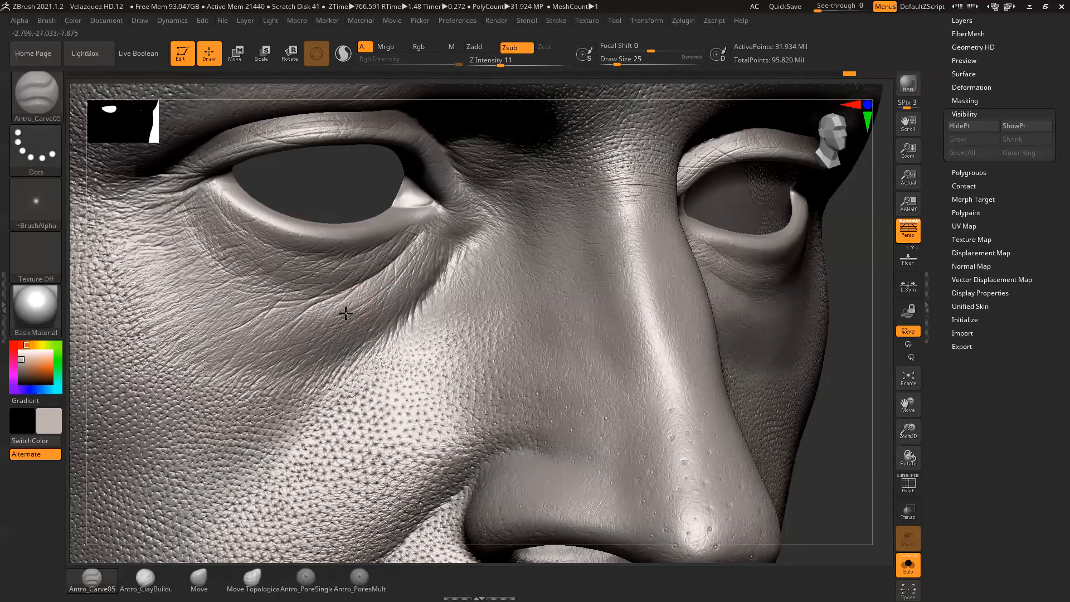
Step: Set the draw size to 20 and carve finer creases across the middle of the eye bag
key("space")
left_click_drag(349, 301, 346, 302)
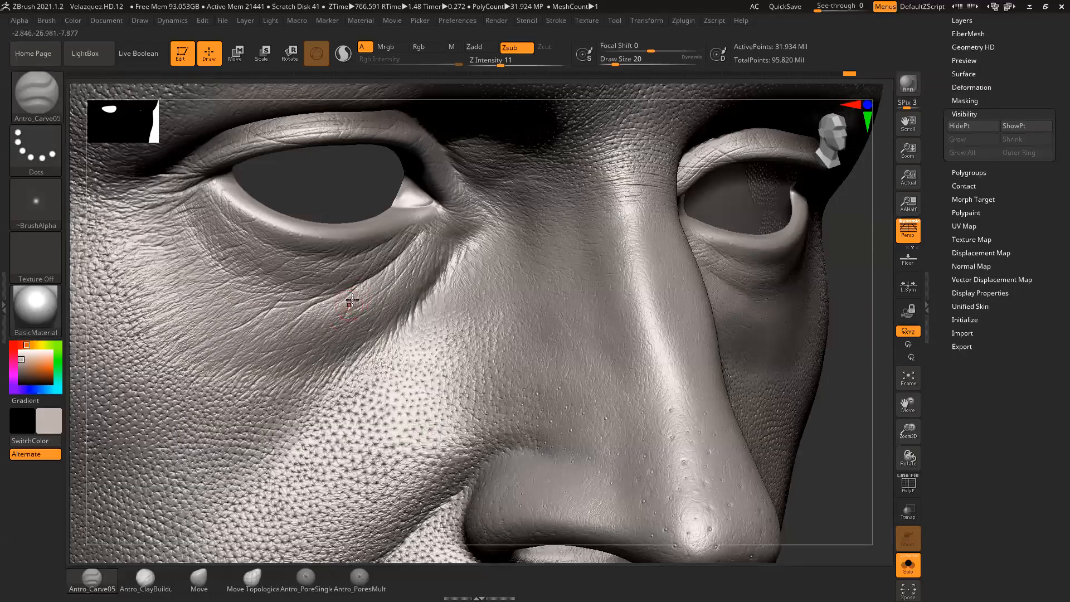
left_click_drag(367, 282, 357, 295)
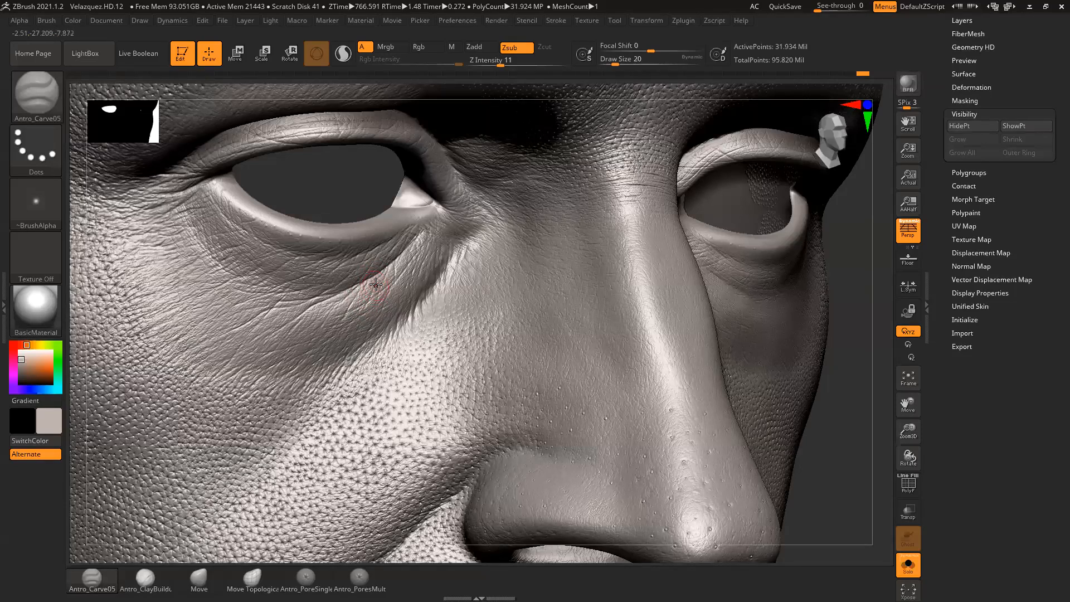
left_click_drag(330, 307, 339, 299, "shift")
Step: Set the draw size to 14 and Z Intensity to 14, and deepen the thin creases in the under-eye fold
key("bracketleft")
key("bracketleft")
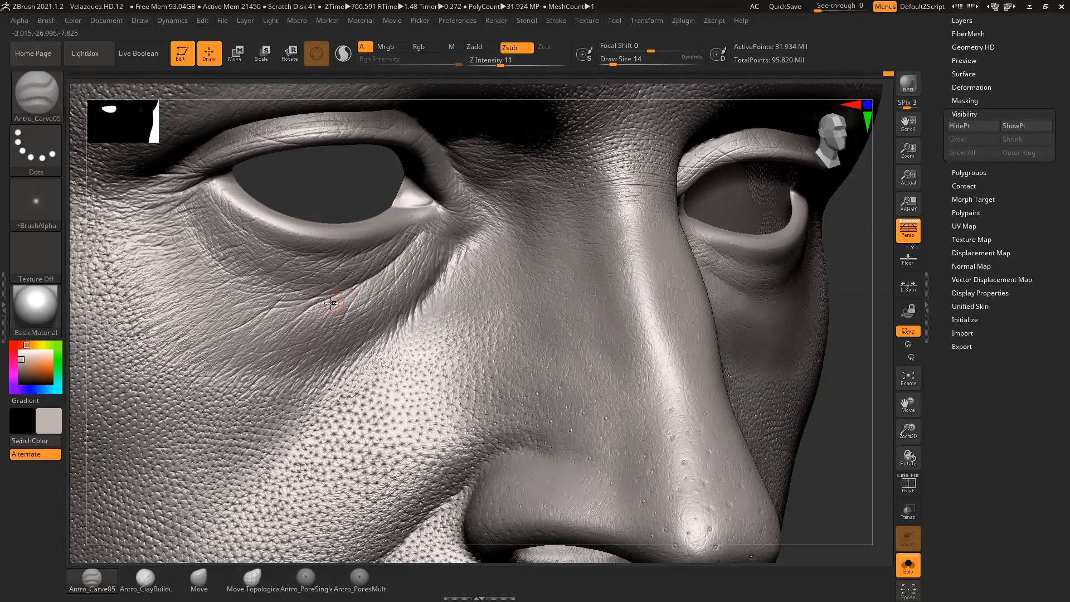
left_click(505, 64)
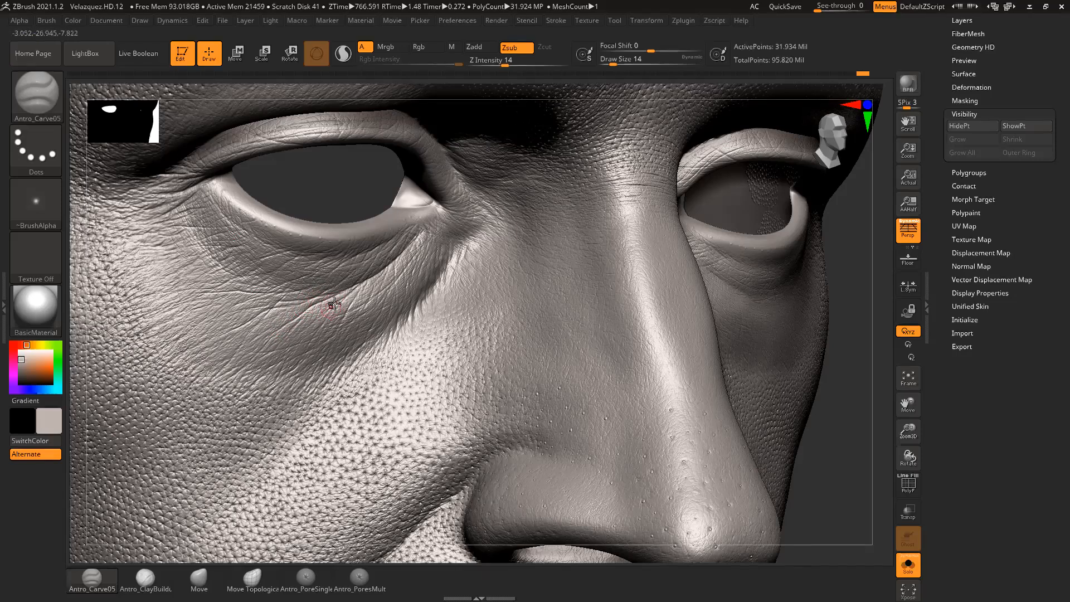
left_click_drag(324, 312, 344, 297)
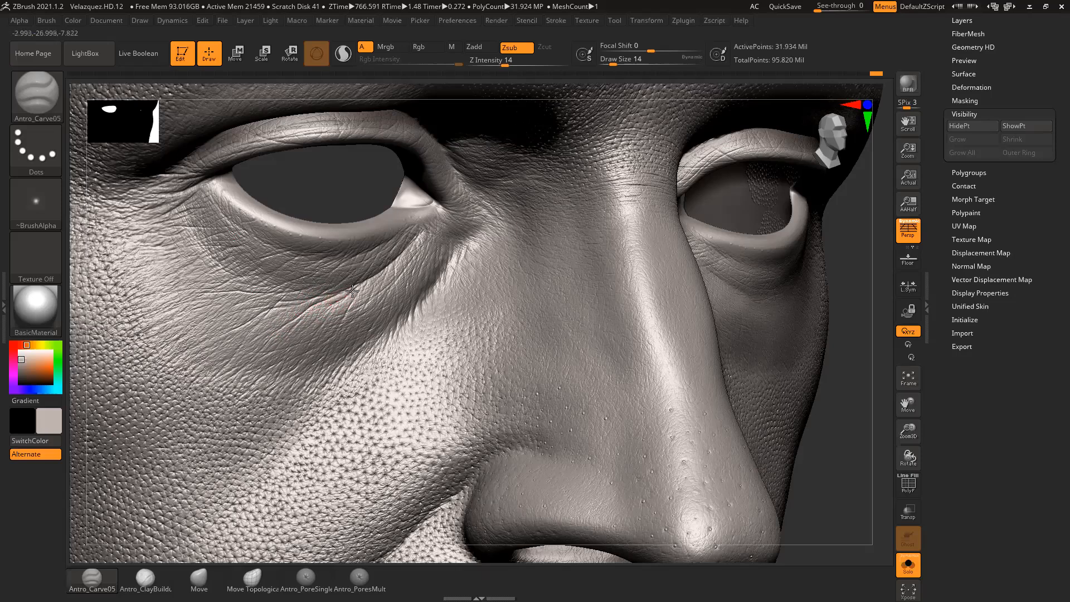
mouse_move(369, 191)
left_mouse_down()
mouse_move(327, 193)
mouse_move(387, 196)
mouse_move(378, 274)
left_mouse_up()
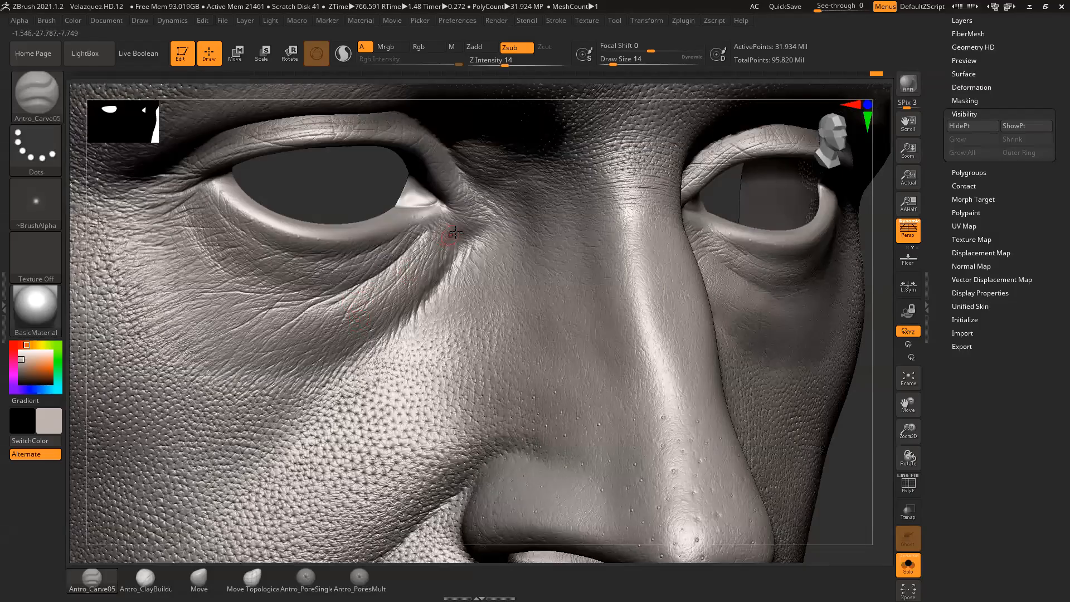
Step: Carve thin wrinkles between the first eye's inner corner and the fold running down its eye bag
left_click_drag(359, 191, 424, 220)
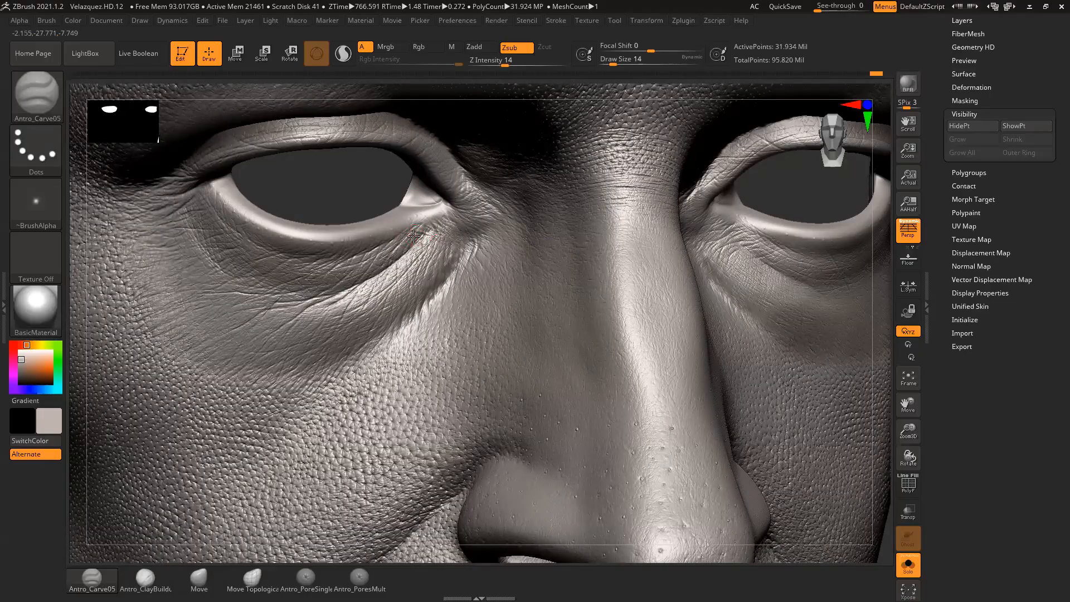
mouse_move(373, 185)
left_mouse_down()
mouse_move(421, 192)
mouse_move(435, 256)
left_mouse_up()
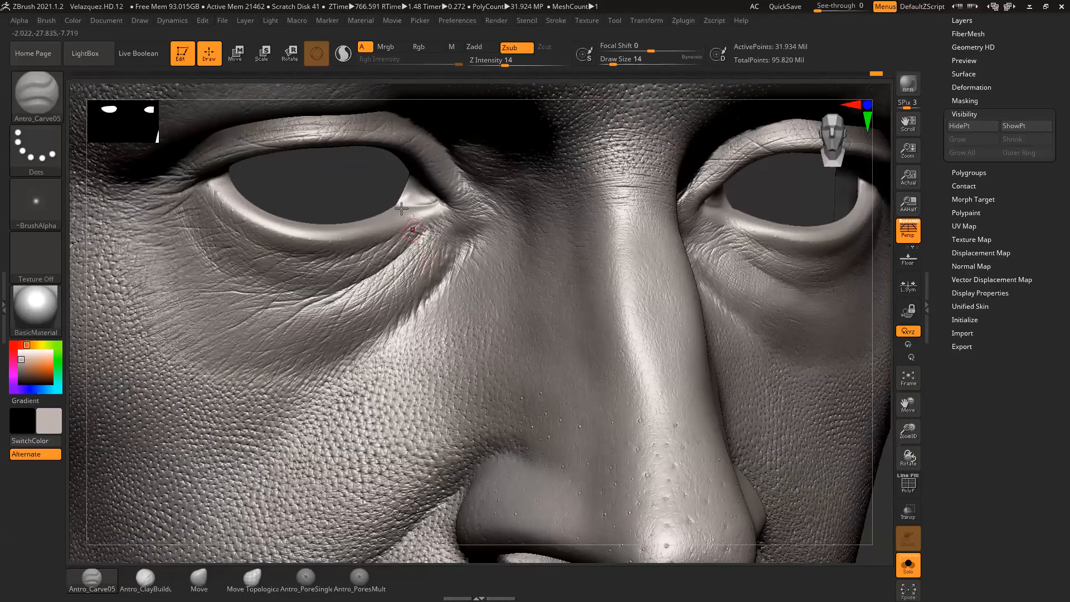
right_click_drag(401, 209, 416, 234)
left_click_drag(423, 272, 414, 310)
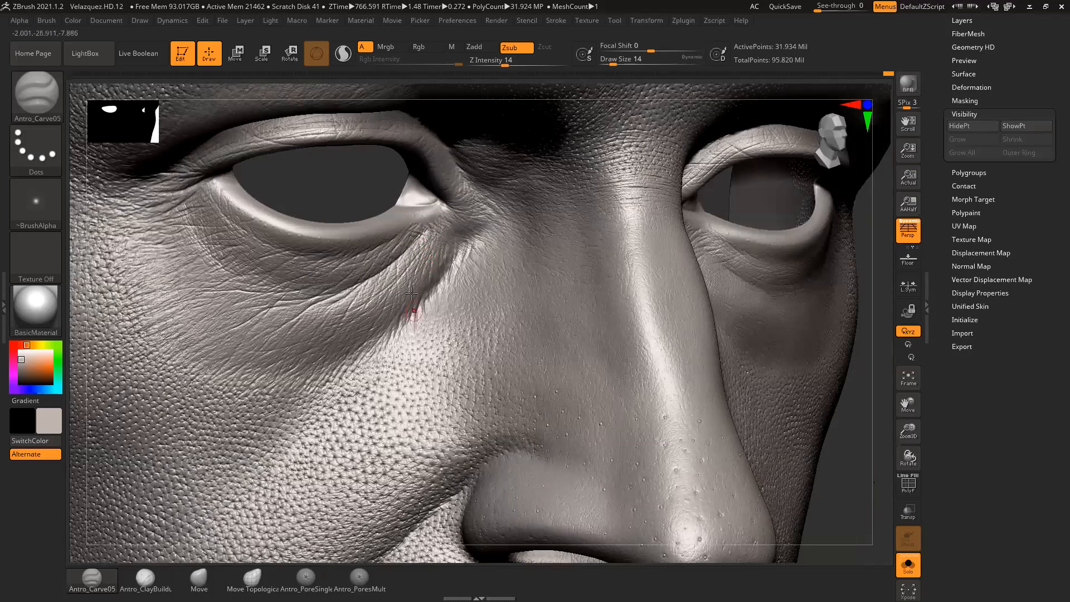
left_click_drag(379, 186, 358, 188)
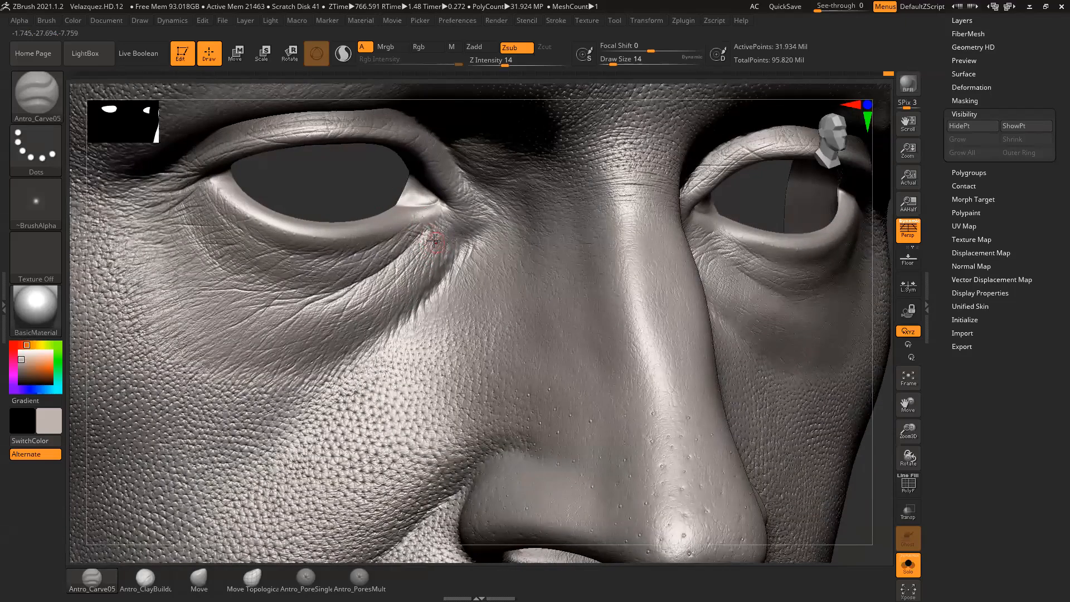
right_click_drag(435, 262, 441, 244)
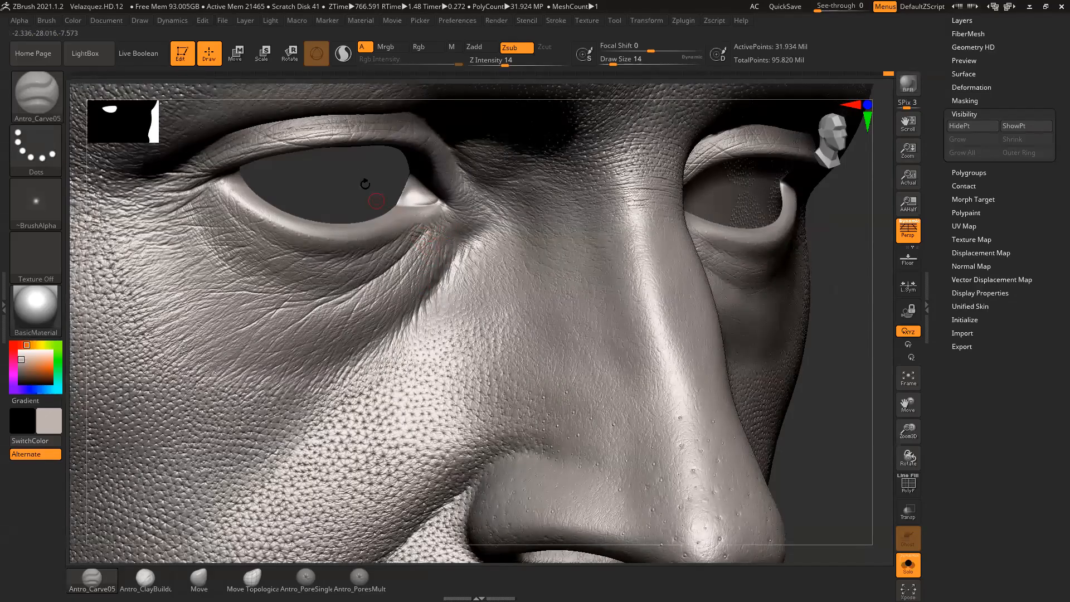
right_click_drag(377, 201, 422, 169)
Step: Carve matching thin wrinkles below and beside the inner corner of the other eye
right_click_drag(848, 397, 744, 386)
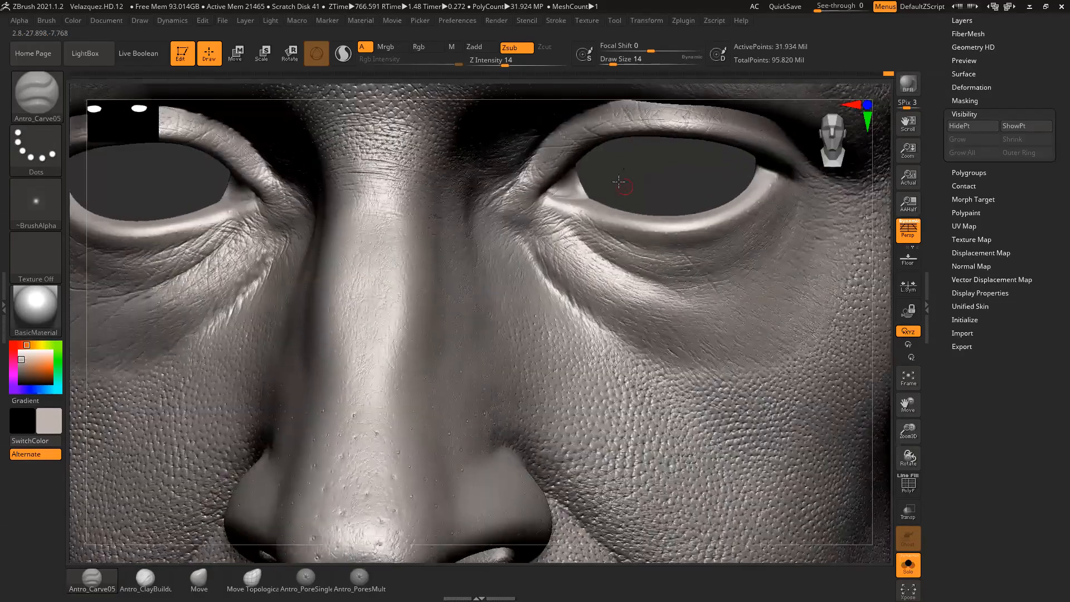
right_click_drag(621, 181, 610, 190)
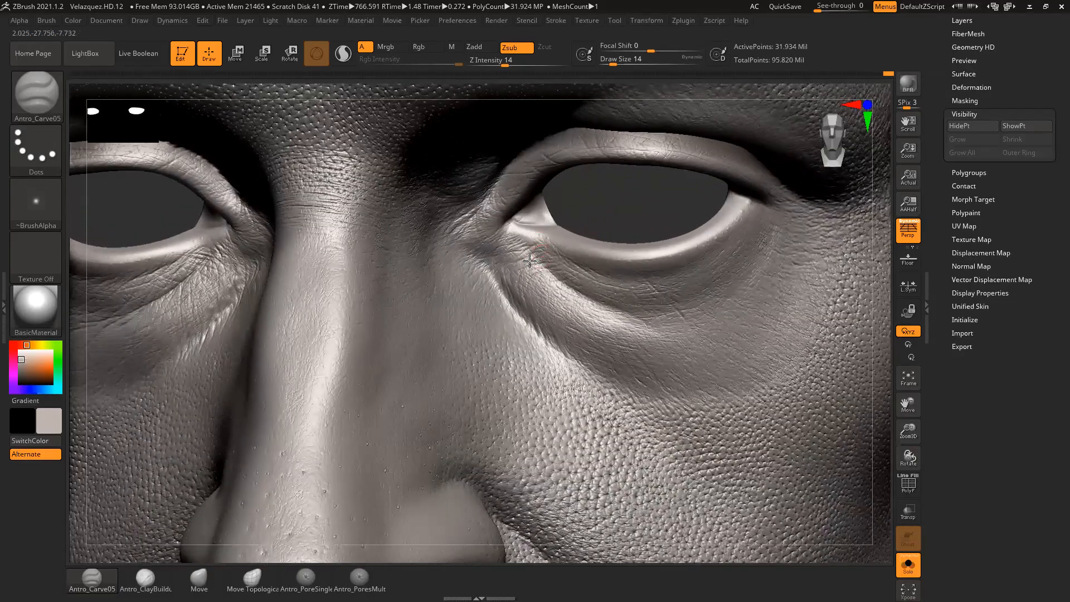
left_click_drag(509, 284, 534, 266)
right_click_drag(590, 206, 568, 208)
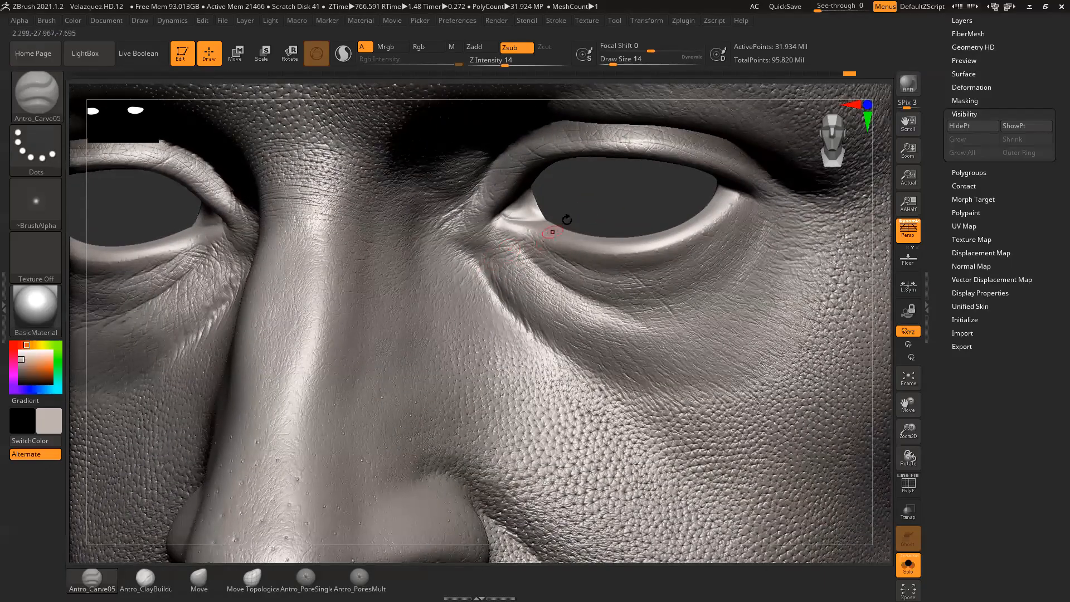
left_click_drag(580, 215, 563, 228)
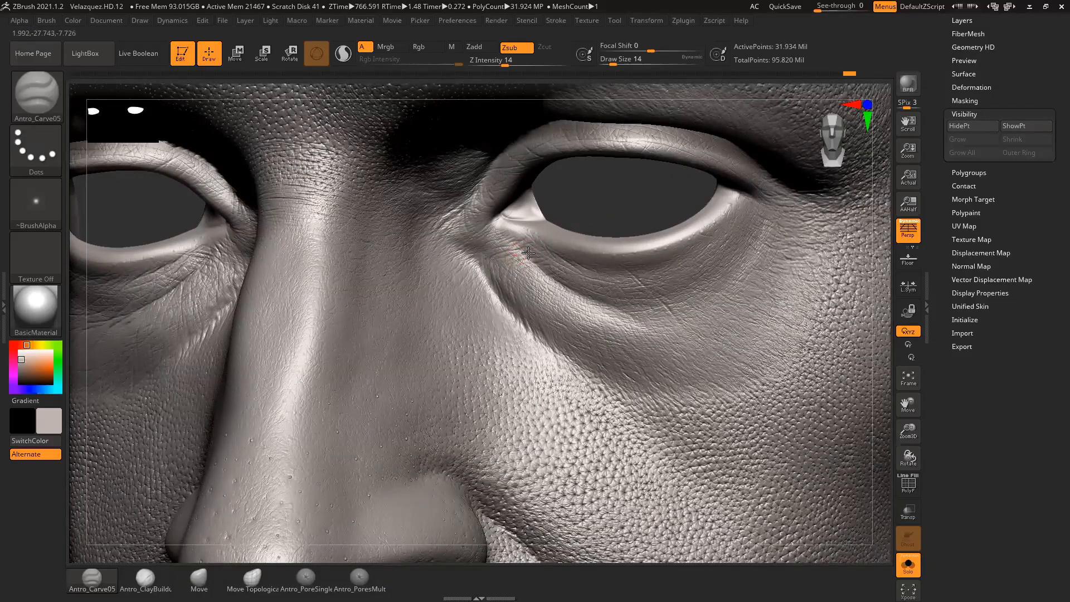
left_click_drag(603, 209, 521, 260)
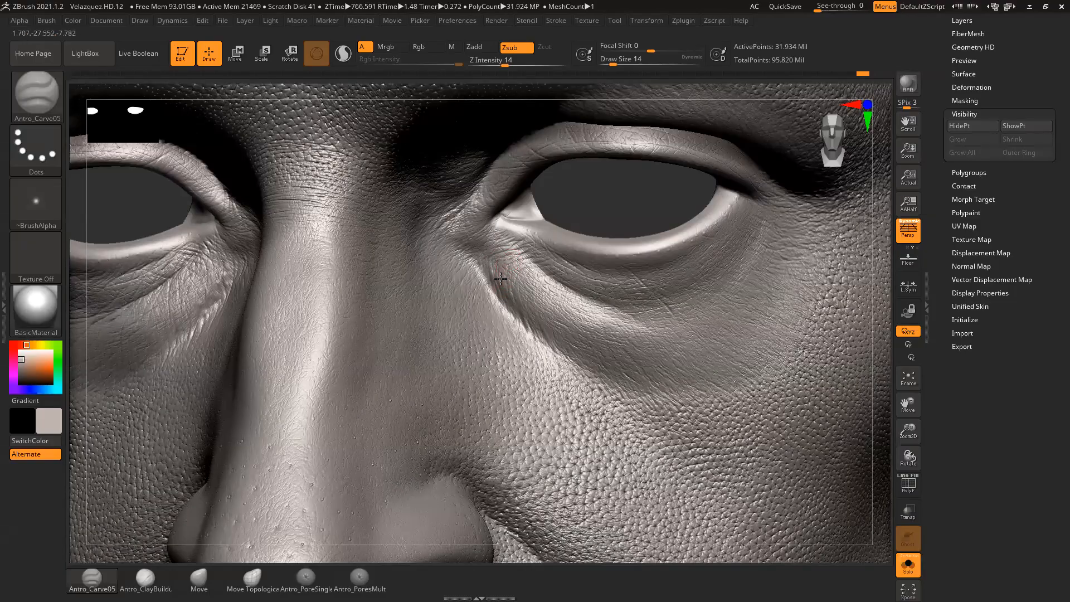
mouse_move(570, 211)
left_mouse_down()
mouse_move(559, 218)
mouse_move(590, 201)
mouse_move(580, 204)
left_mouse_up()
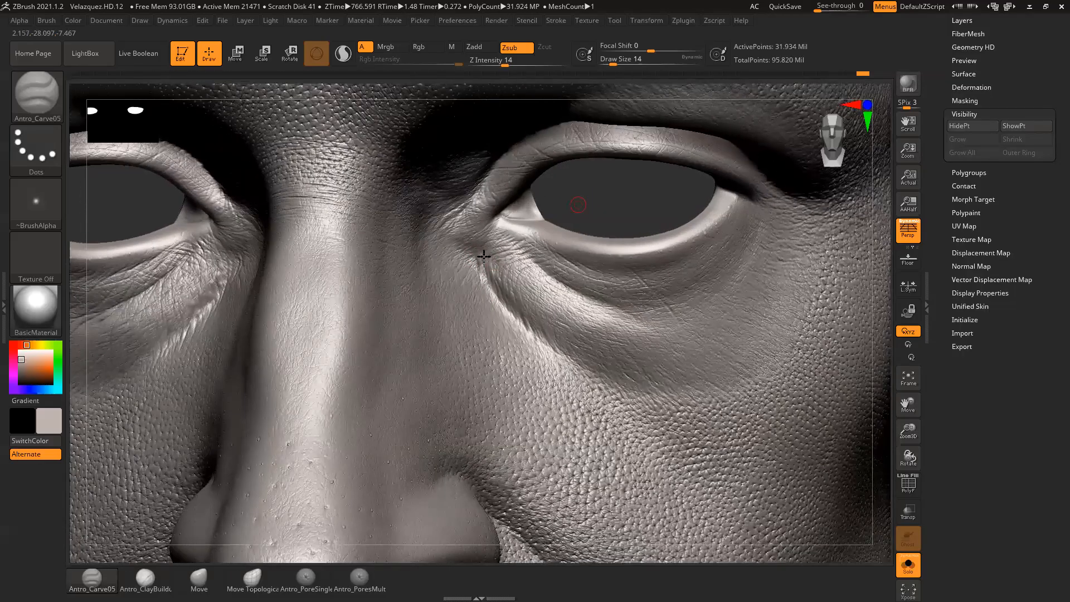
left_click_drag(491, 234, 476, 259)
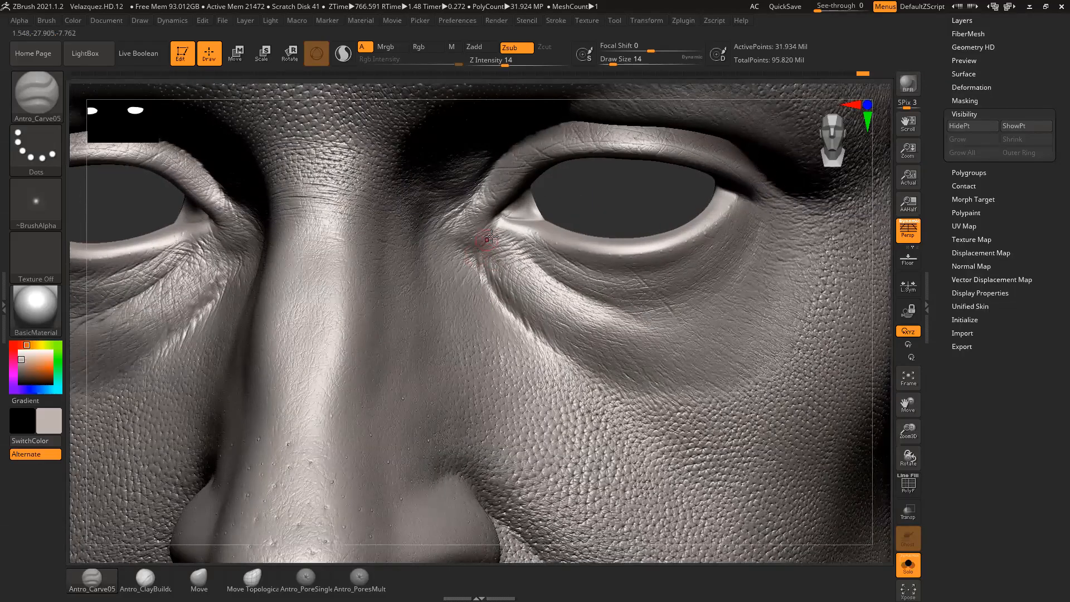
Step: Add more thin wrinkles under the first eye's inner corner, next to the side of the nose
left_click_drag(586, 198, 629, 196)
left_click_drag(185, 188, 284, 222)
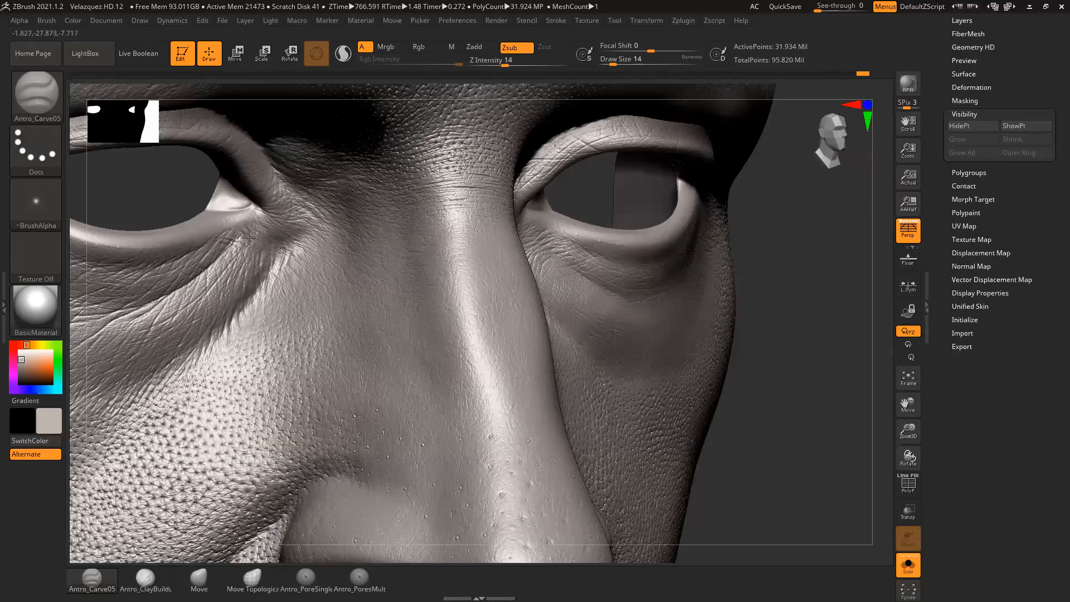
left_click_drag(199, 192, 225, 199)
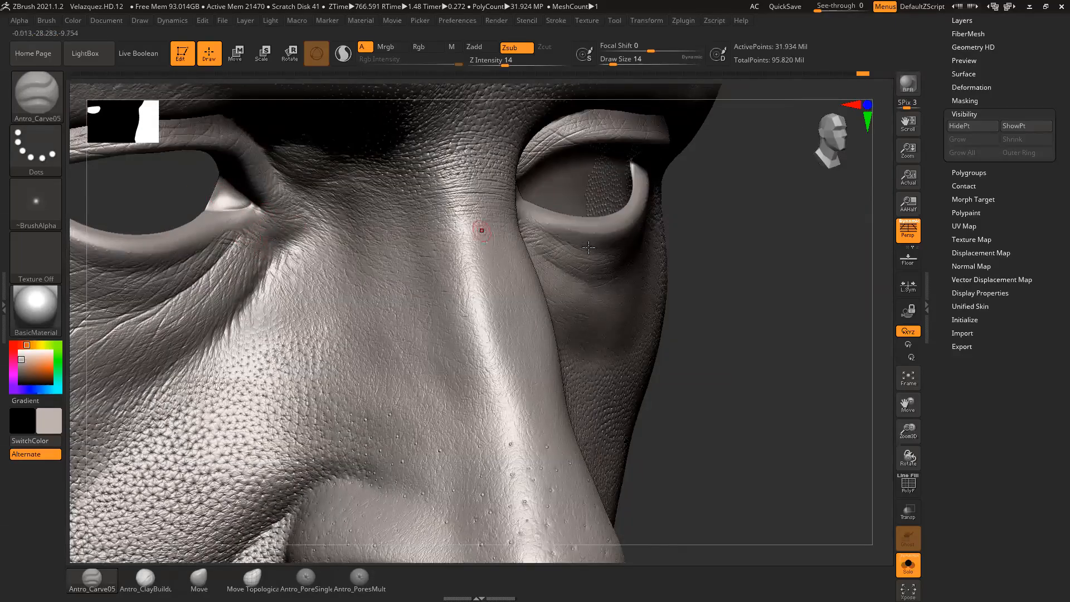
left_click_drag(750, 278, 449, 253)
mouse_move(749, 267)
left_mouse_down()
mouse_move(693, 257)
mouse_move(713, 257)
left_mouse_up()
left_click_drag(263, 265, 266, 289)
Step: Refine the thin wrinkles below both inner eye corners, working alternately on each eye
left_click_drag(755, 334, 702, 326)
left_click_drag(811, 311, 795, 326)
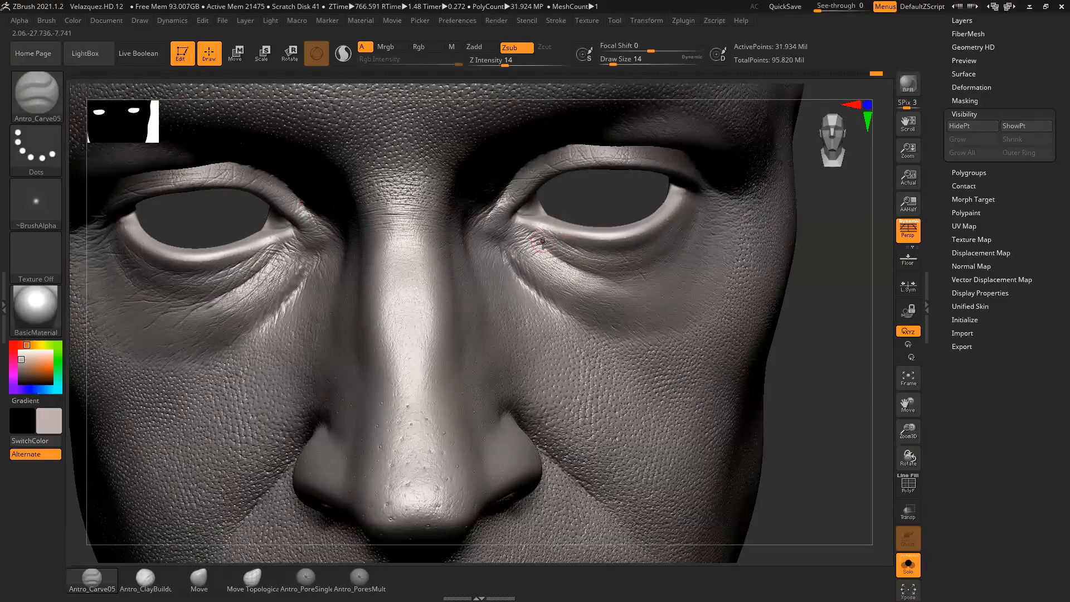
left_click_drag(594, 204, 339, 278)
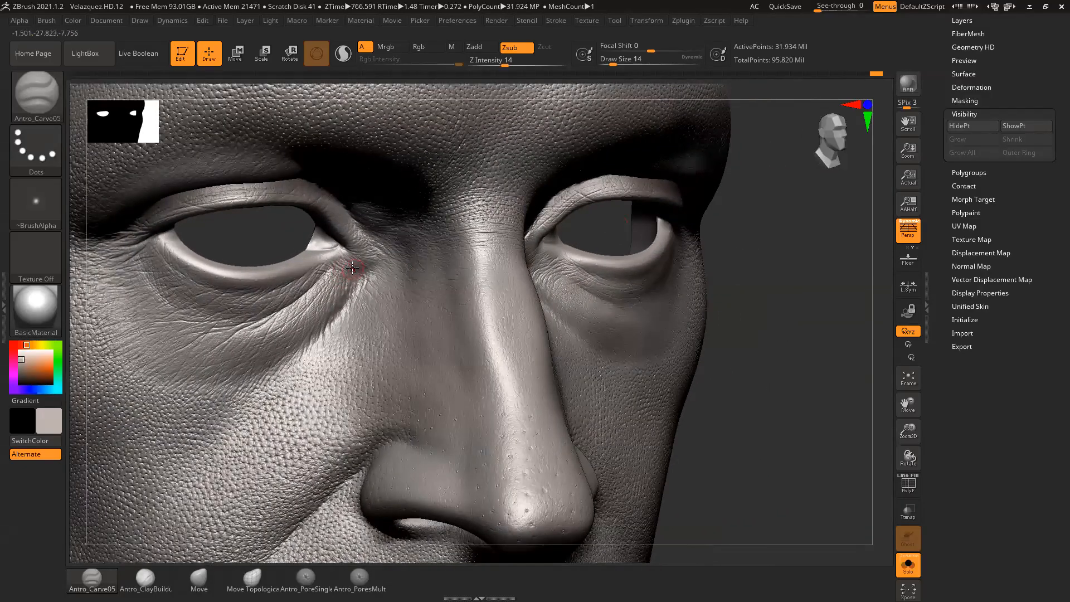
left_click_drag(354, 278, 335, 338)
left_click_drag(770, 310, 724, 282)
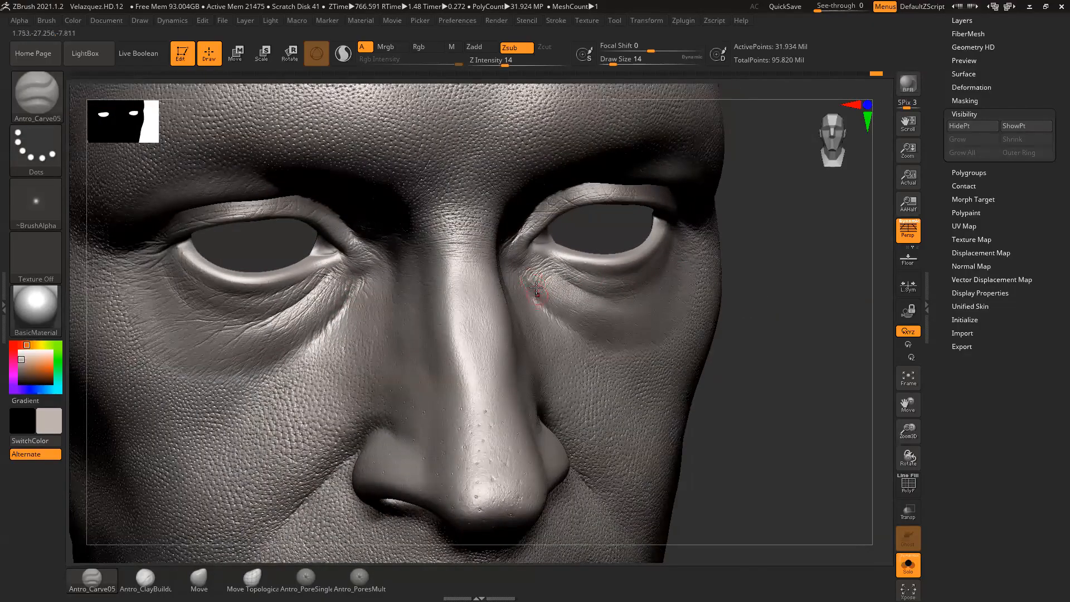
mouse_move(774, 290)
left_mouse_down()
mouse_move(750, 285)
mouse_move(798, 297)
mouse_move(769, 306)
mouse_move(542, 251)
left_mouse_up()
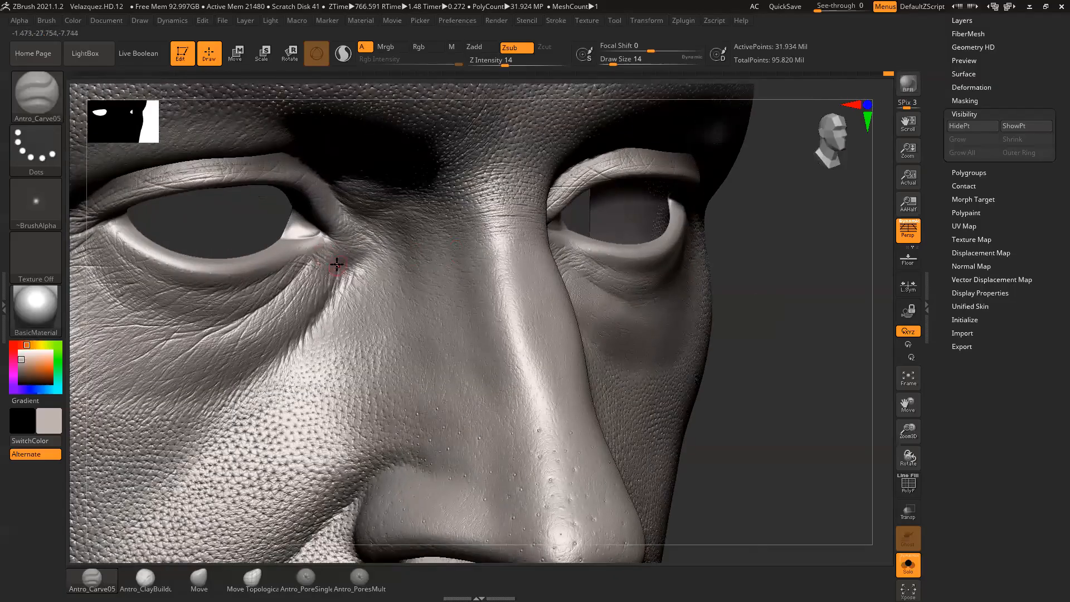
Step: Carve thin wrinkles along the lower edge of the first eye's bag, where it meets the cheek
left_click_drag(769, 285, 650, 275)
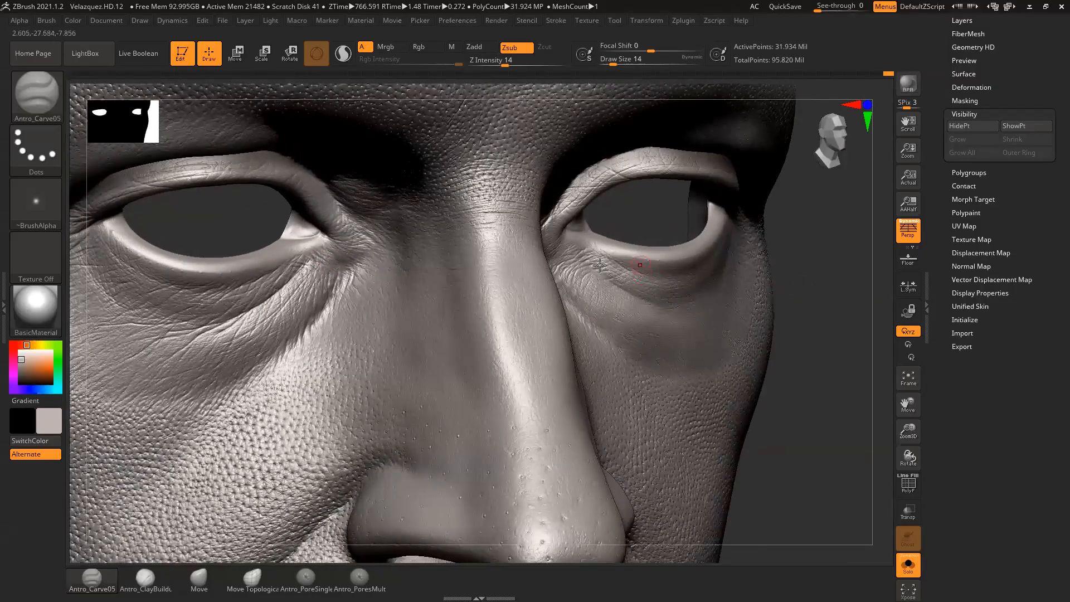
mouse_move(823, 303)
left_mouse_down()
mouse_move(819, 291)
mouse_move(792, 306)
mouse_move(799, 328)
mouse_move(807, 317)
mouse_move(775, 309)
mouse_move(824, 330)
mouse_move(725, 291)
left_mouse_up()
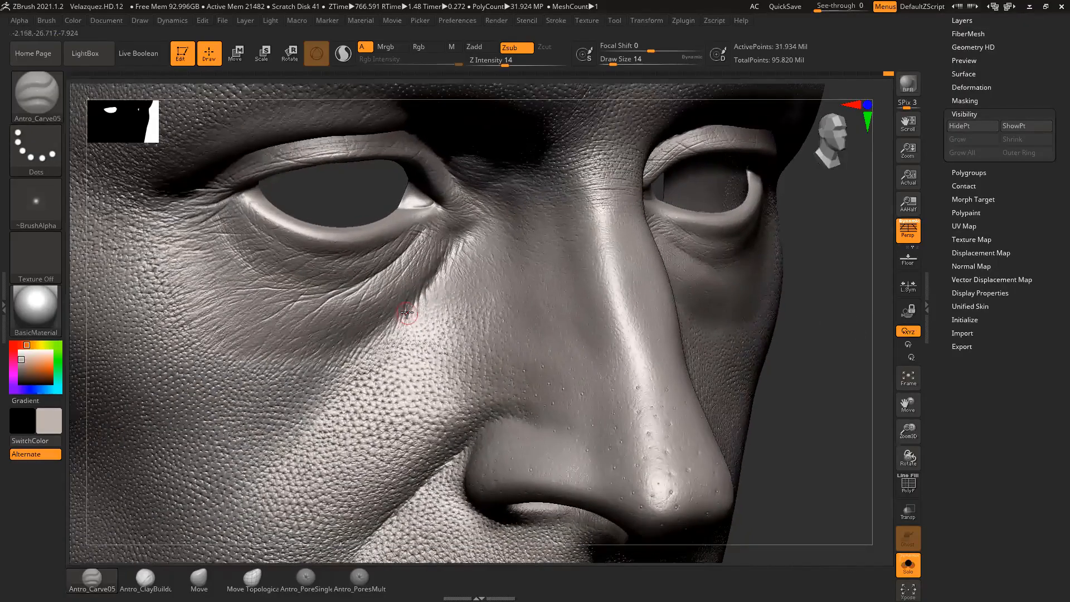
left_click_drag(813, 308, 821, 304)
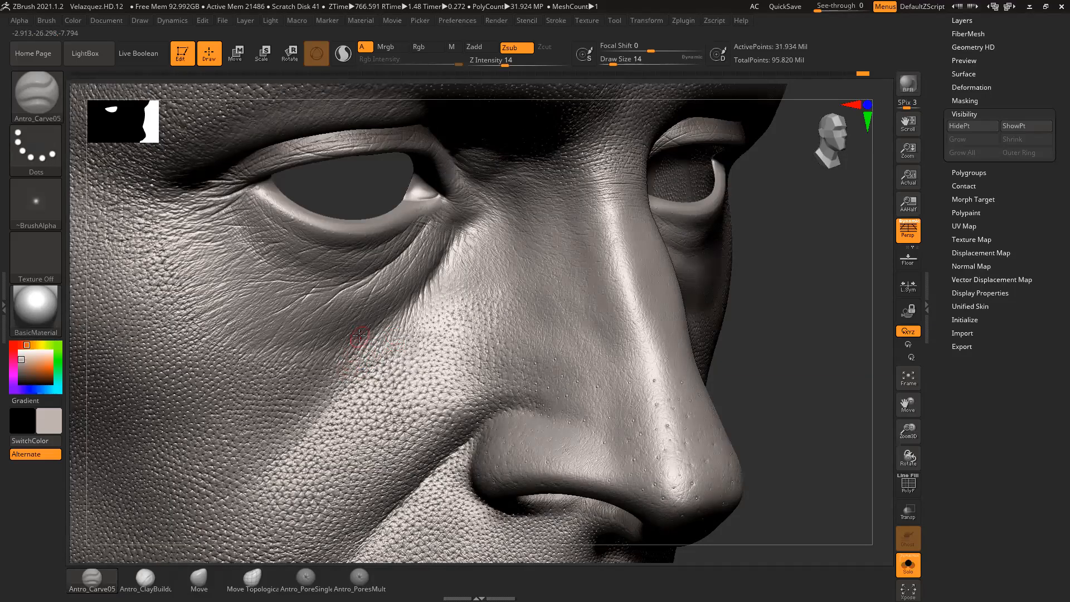
right_click_drag(467, 309, 379, 333)
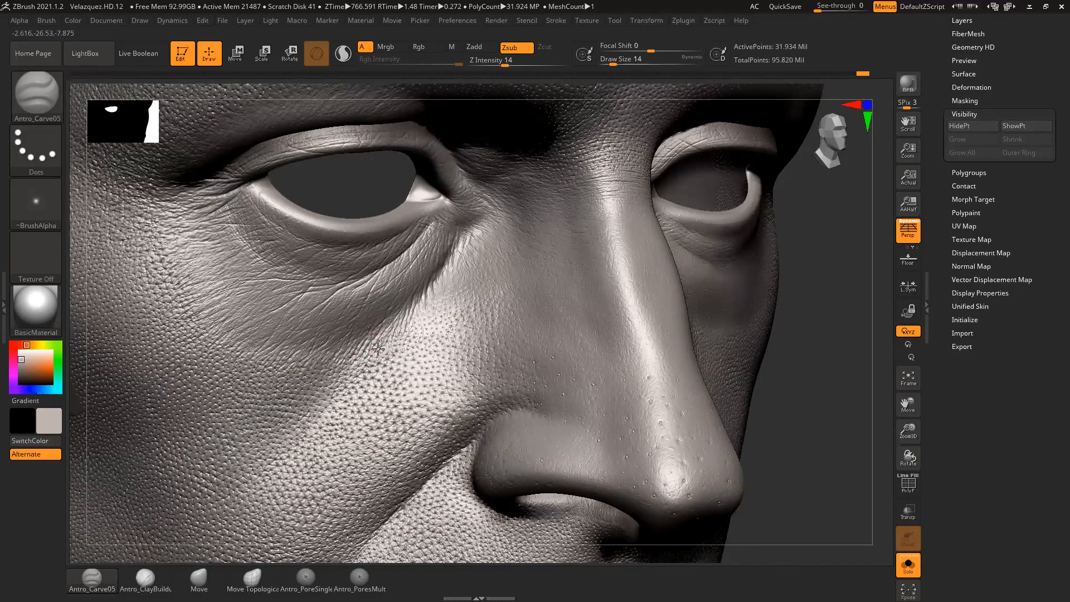
left_click_drag(827, 305, 812, 299)
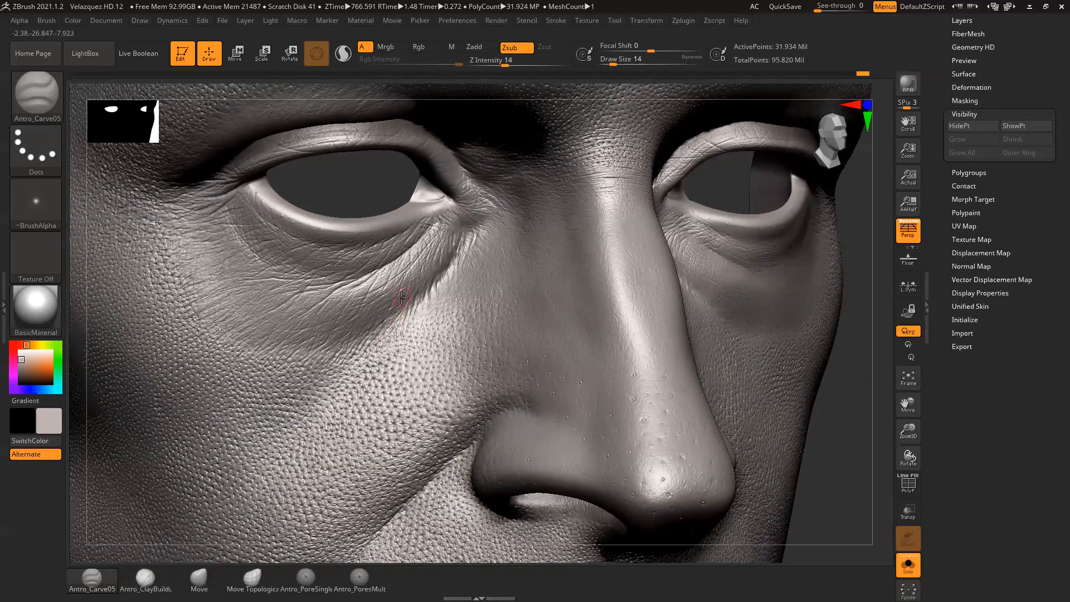
left_click_drag(859, 322, 808, 345)
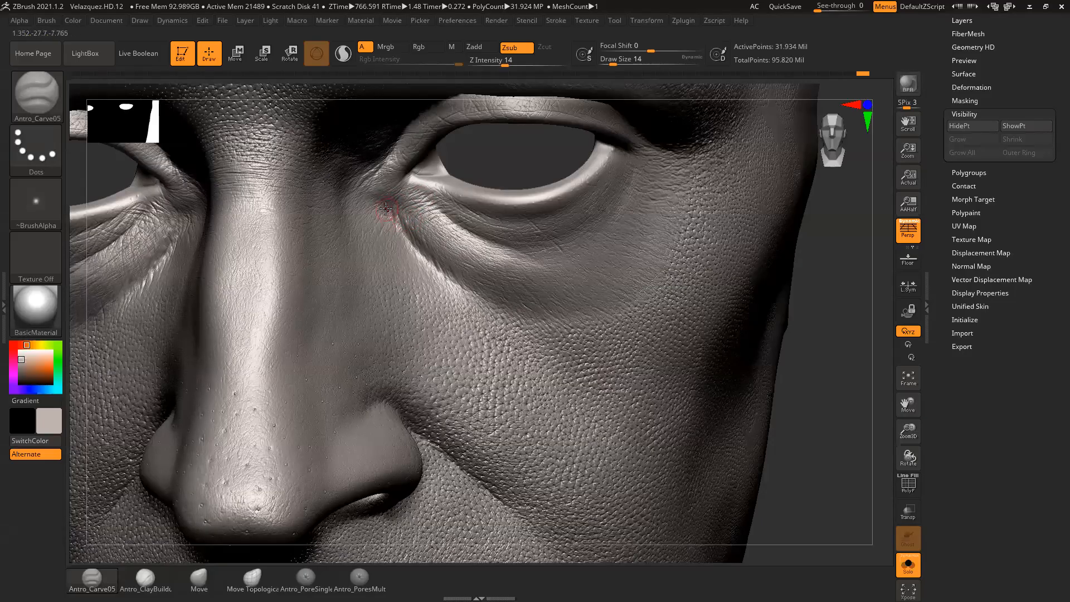
Step: Carve short thin wrinkles across the fold running down from the other eye's inner corner
left_click_drag(838, 281, 719, 225)
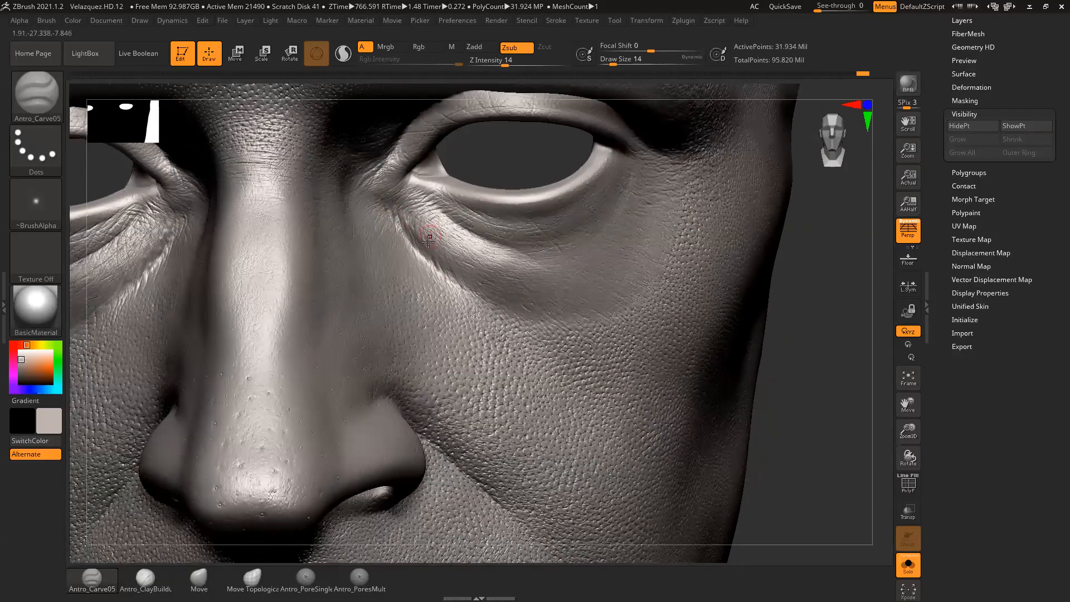
mouse_move(431, 257)
left_mouse_down()
mouse_move(444, 286)
mouse_move(436, 247)
left_mouse_up()
left_click_drag(808, 265, 474, 286)
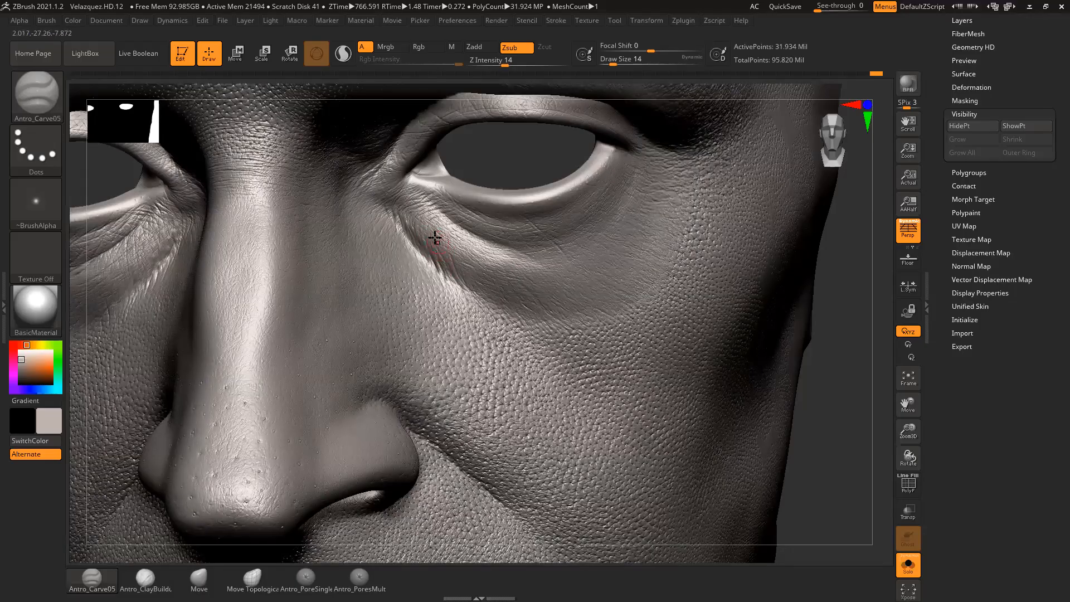
left_click_drag(820, 294, 836, 312)
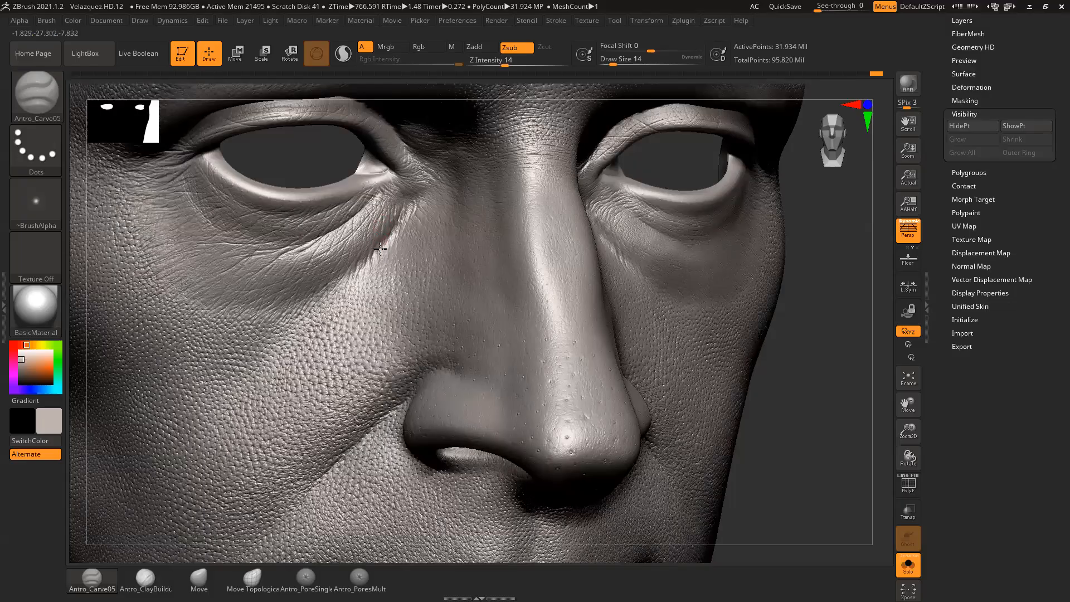
Step: Refine the wrinkles on the first eye's bag beside the nose, undoing the last unwanted stroke
left_click_drag(380, 242, 392, 234)
right_click_drag(419, 252, 411, 246)
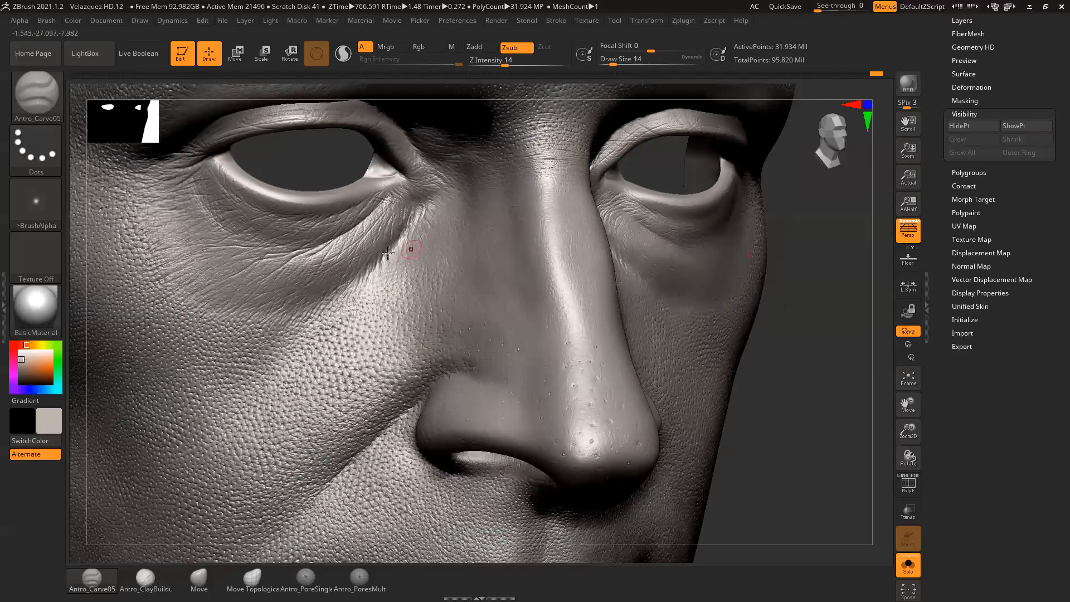
left_click_drag(395, 239, 386, 251)
mouse_move(803, 278)
right_mouse_down()
mouse_move(808, 290)
mouse_move(778, 263)
right_mouse_up()
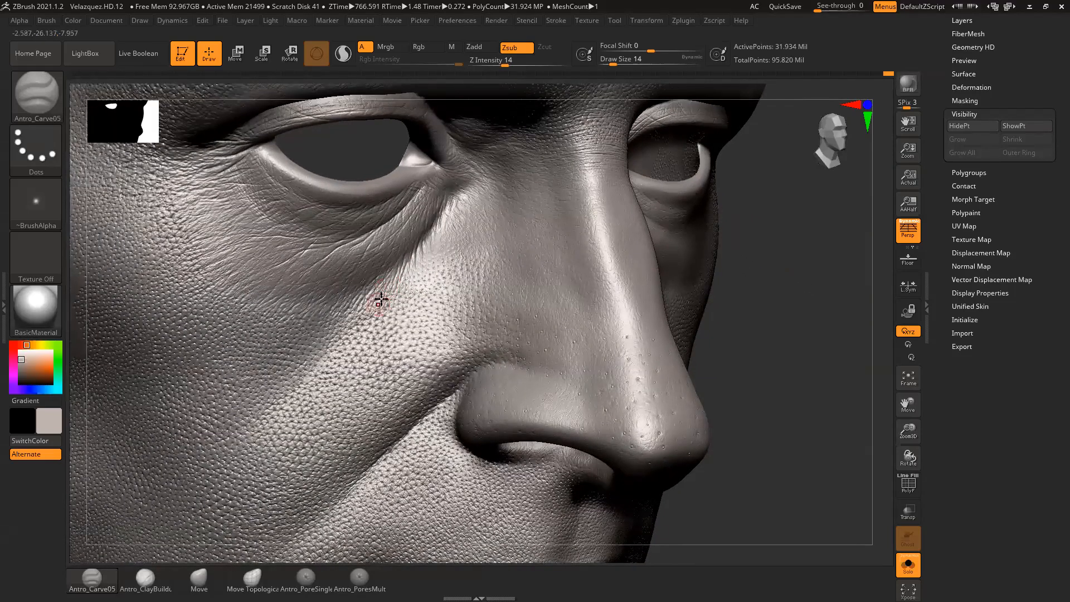
key("ctrl+z")
left_click_drag(749, 254, 611, 235)
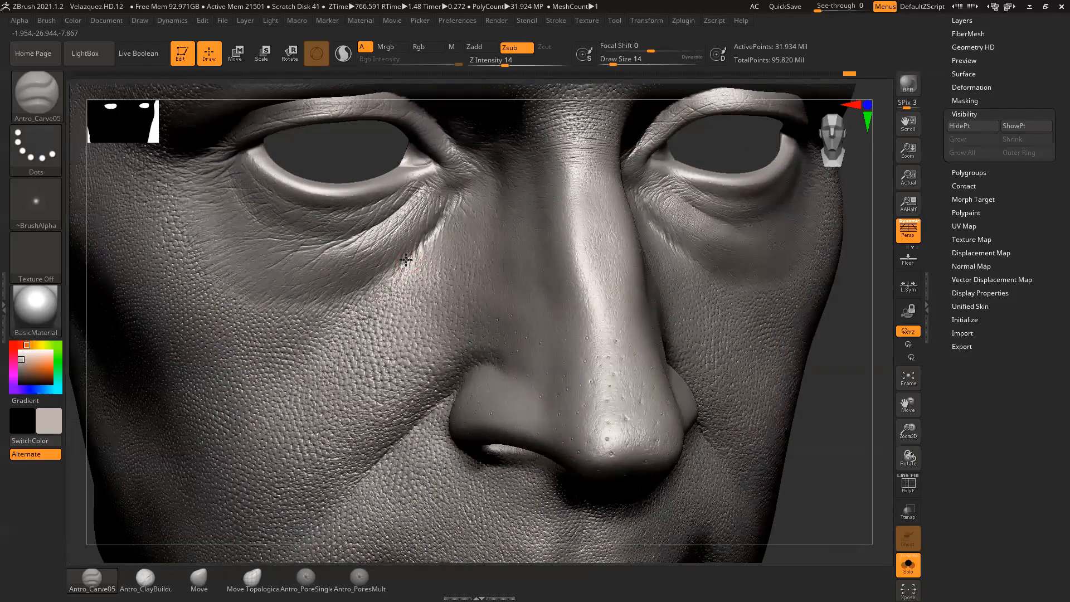
left_click_drag(849, 297, 914, 304)
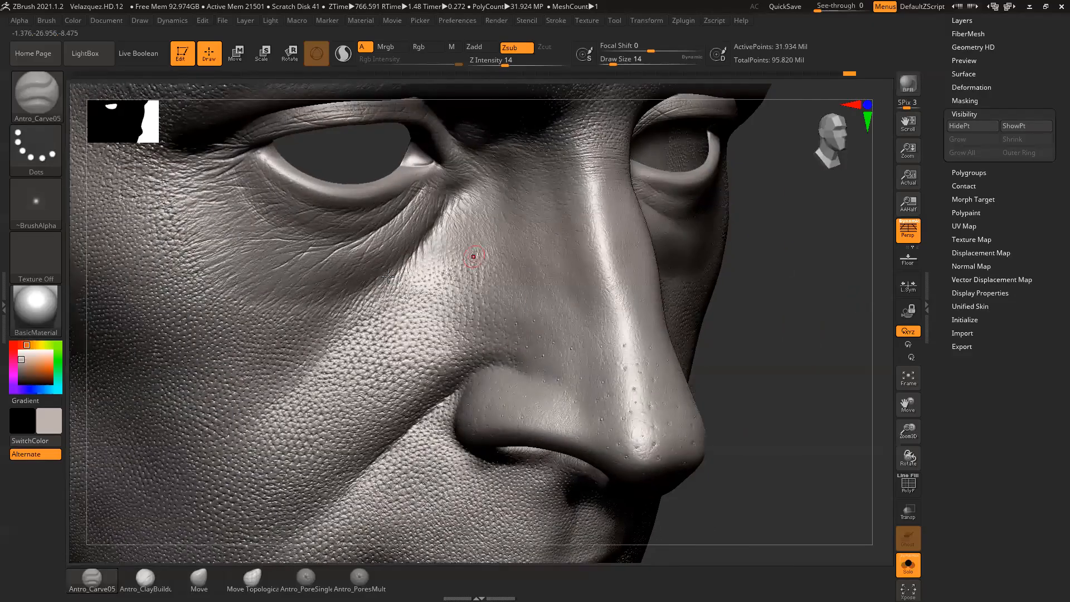
Step: Set the carving brush to draw size 8 and Z intensity 20 for finer creases around the first eye bag's lower edge
key("space")
left_click_drag(389, 279, 386, 278)
left_click_drag(505, 63, 513, 62)
left_click_drag(775, 289, 822, 310, "alt")
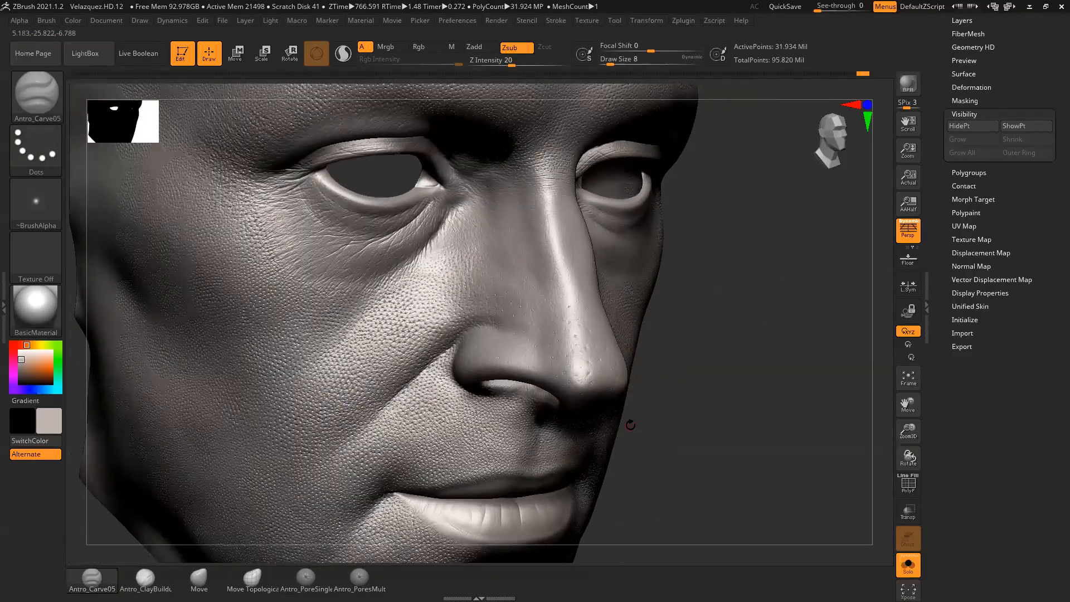
mouse_move(769, 341)
left_mouse_down()
mouse_move(742, 351)
mouse_move(767, 342)
mouse_move(740, 339)
mouse_move(802, 363)
mouse_move(770, 366)
mouse_move(791, 366)
mouse_move(817, 352)
mouse_move(804, 353)
mouse_move(815, 381)
left_mouse_up()
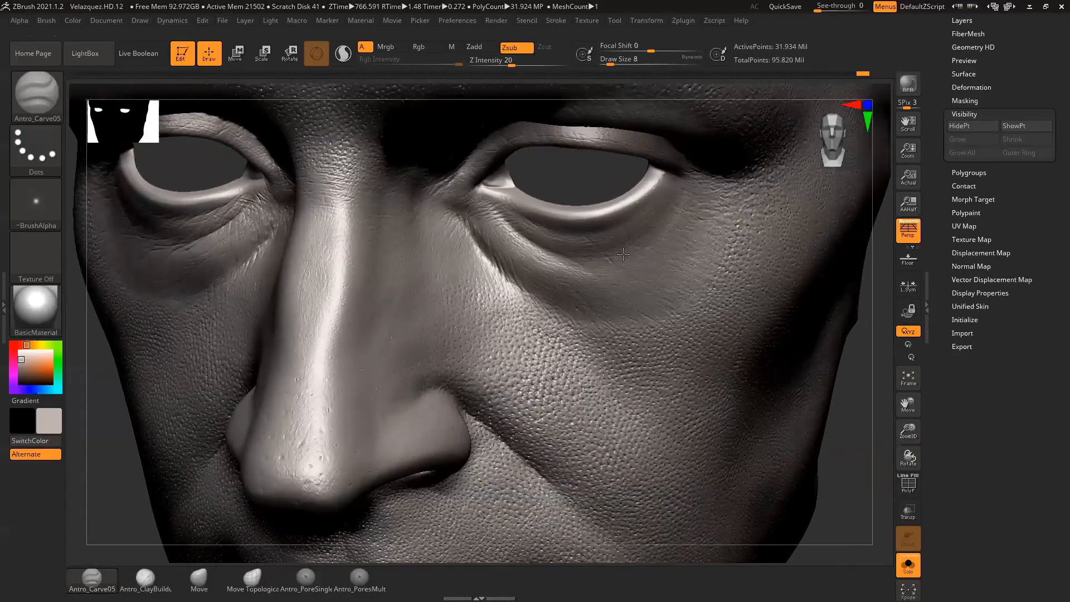
Step: Enlarge the brush to draw size 16 and carve fine wrinkles on the other eye's lower lid near its inner corner
mouse_move(599, 181)
left_mouse_down("alt")
mouse_move(663, 139)
mouse_move(545, 204)
left_mouse_up("alt")
key("bracketright")
right_click_drag(502, 216, 515, 220)
key("space")
left_click_drag(503, 219, 505, 218)
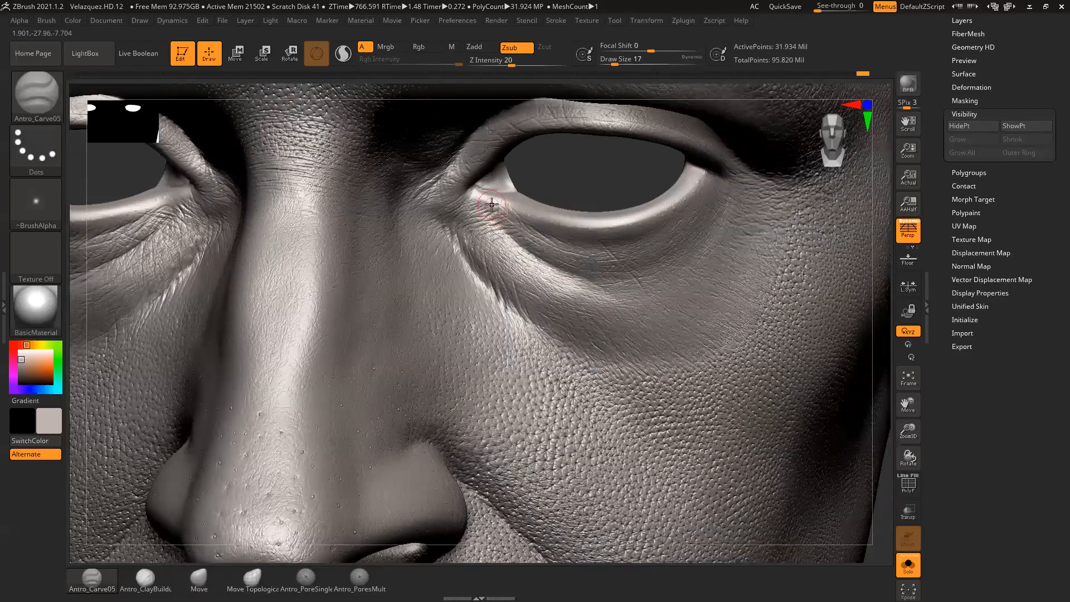
left_click_drag(568, 181, 579, 189)
key("ctrl+z")
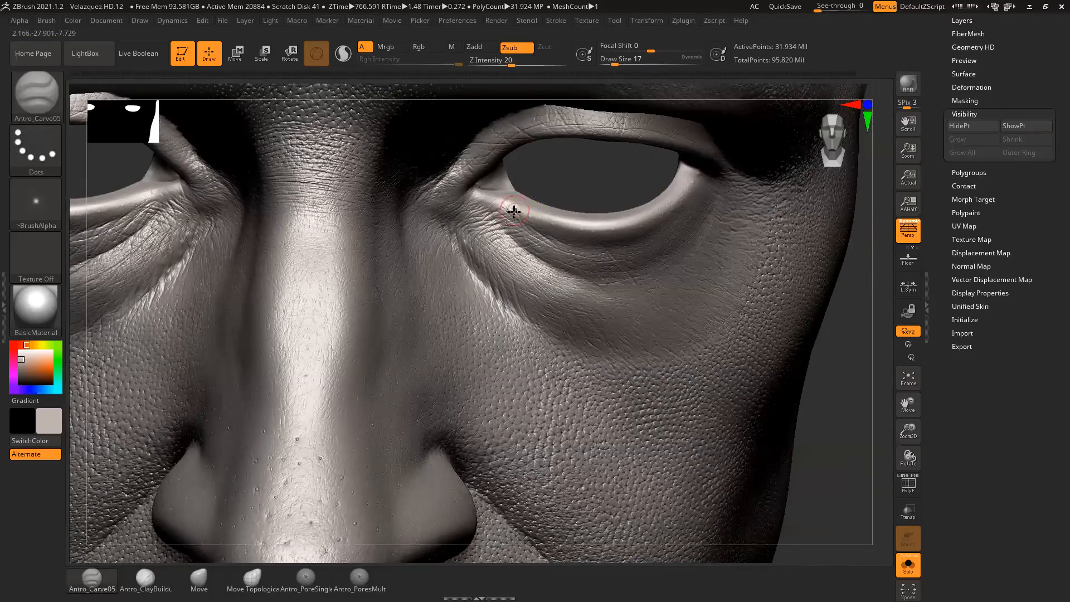
key("space")
mouse_move(513, 211)
left_mouse_down()
mouse_move(502, 204)
mouse_move(496, 218)
left_mouse_up()
left_click_drag(494, 209, 510, 224, "alt")
mouse_move(571, 181)
left_mouse_down()
mouse_move(559, 175)
mouse_move(555, 188)
left_mouse_up()
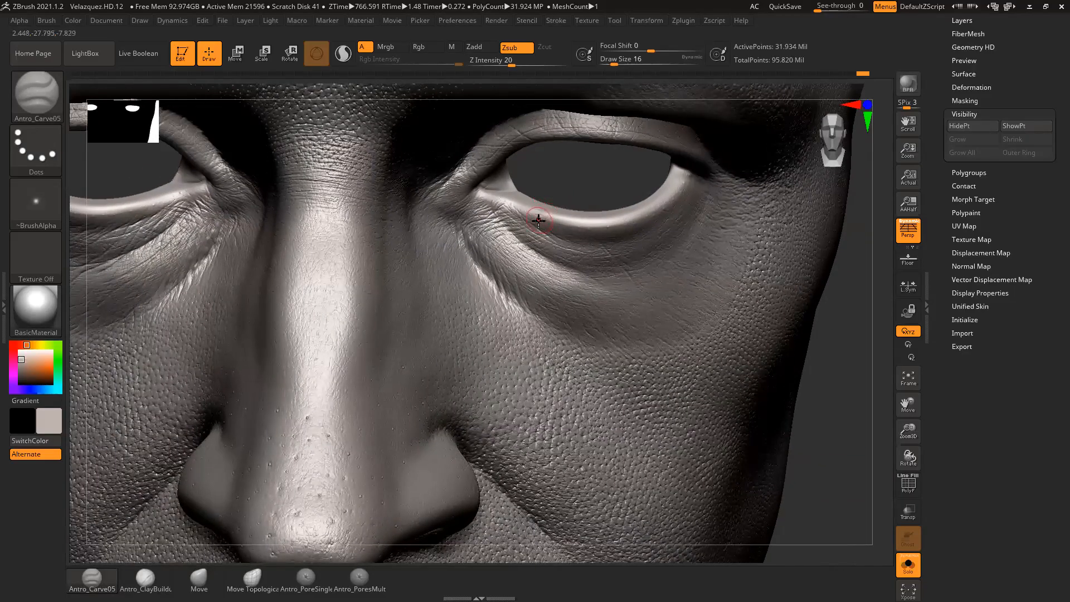
Step: Carve wrinkles on the inner part of the same eye's upper eyelid, enlarging the brush to draw size 23
mouse_move(562, 181)
left_mouse_down()
mouse_move(564, 210)
mouse_move(563, 198)
mouse_move(529, 191)
left_mouse_up()
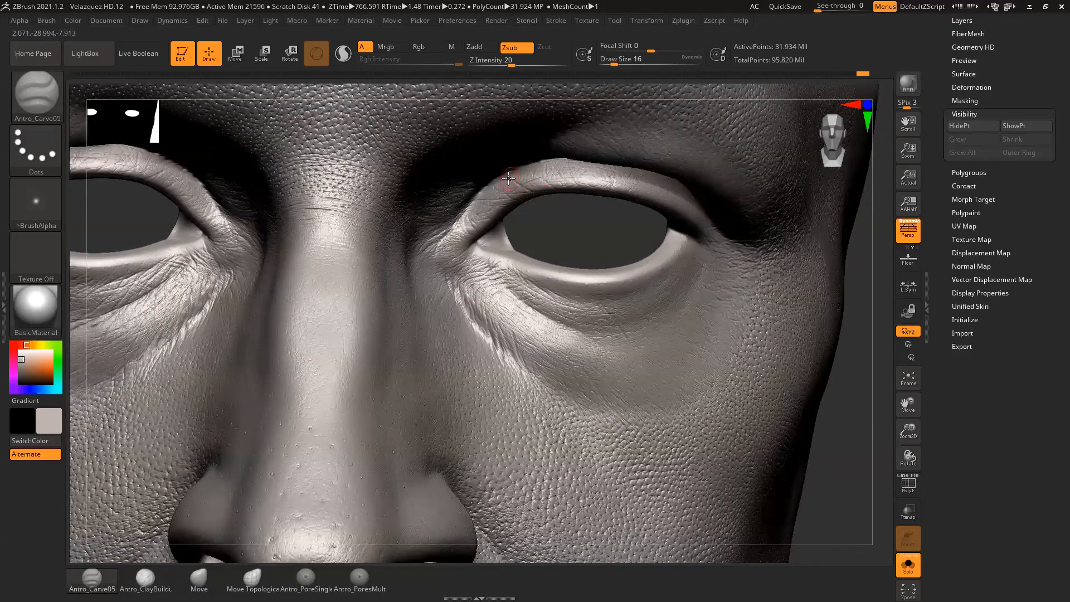
left_click_drag(524, 188, 535, 181)
mouse_move(597, 240)
left_mouse_down()
mouse_move(612, 241)
mouse_move(578, 210)
mouse_move(544, 227)
mouse_move(586, 235)
mouse_move(569, 267)
mouse_move(574, 287)
left_mouse_up()
key("space")
left_click_drag(546, 237, 550, 237)
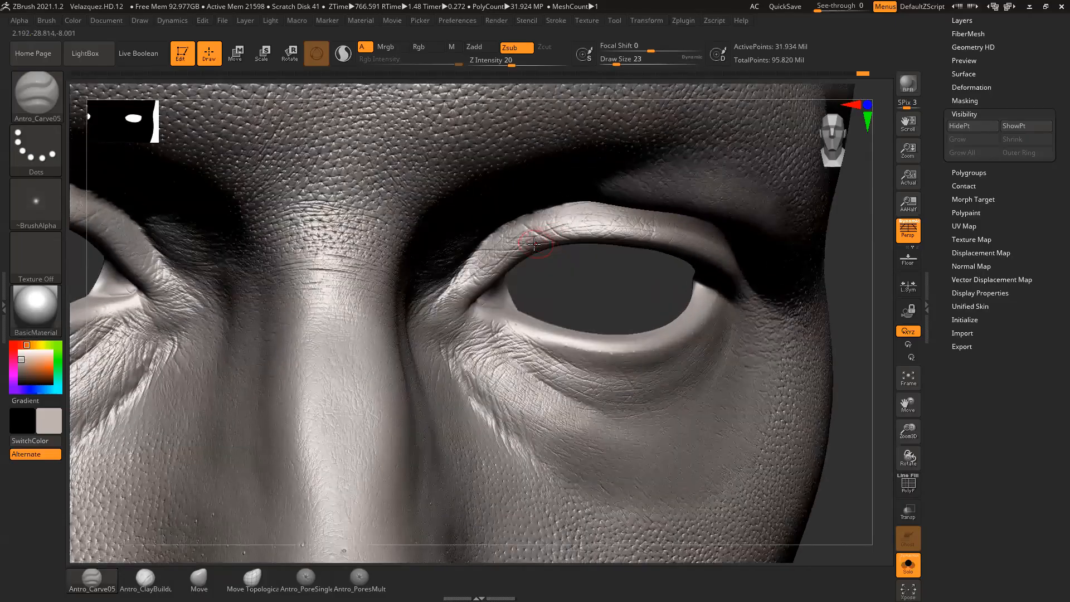
Step: Reduce the draw size to 17 and carve finer creases across the inner half of the upper eyelid
mouse_move(580, 282)
left_mouse_down()
mouse_move(569, 291)
mouse_move(565, 279)
left_mouse_up()
key("space")
left_click_drag(526, 231, 523, 232)
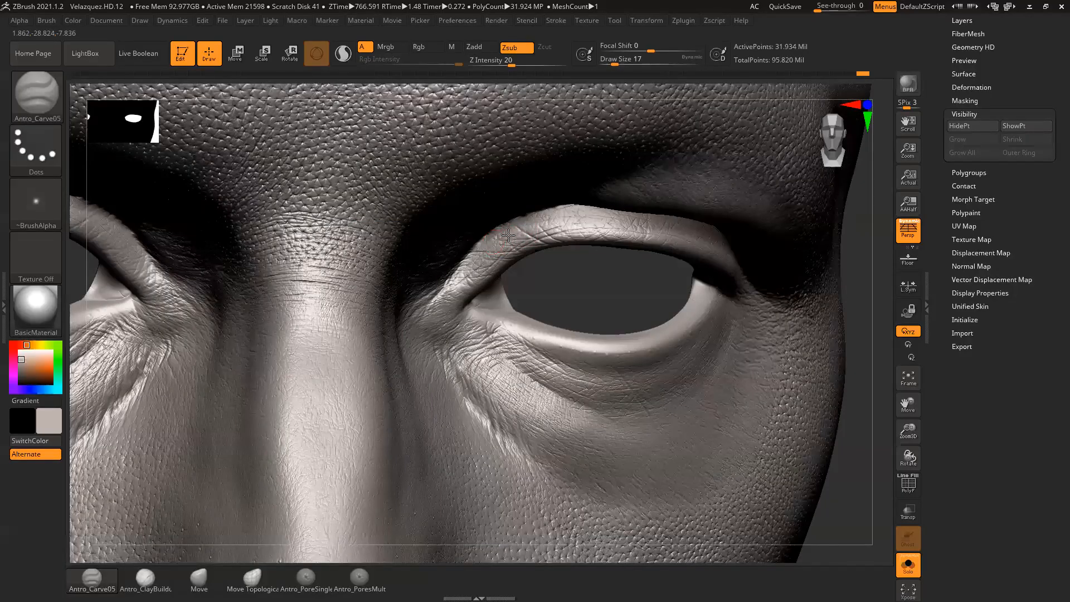
mouse_move(553, 219)
left_mouse_down()
mouse_move(600, 214)
mouse_move(547, 215)
left_mouse_up()
mouse_move(574, 291)
left_mouse_down()
mouse_move(564, 304)
mouse_move(543, 260)
left_mouse_up()
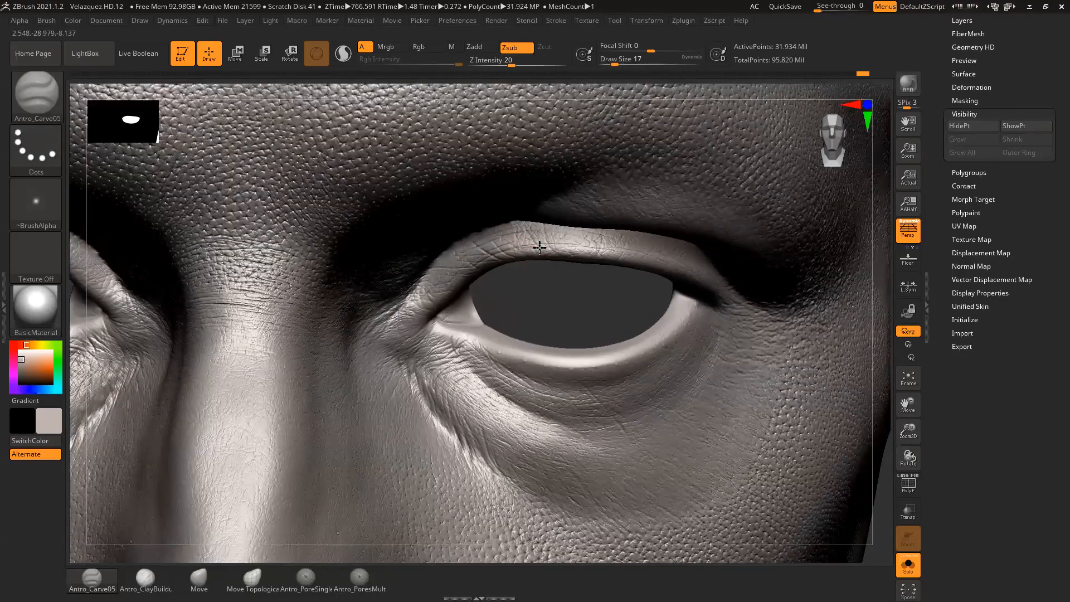
Step: Extend the fine crossing wrinkles over the middle of the upper eyelid and toward its outer corner
left_click_drag(555, 284, 542, 257)
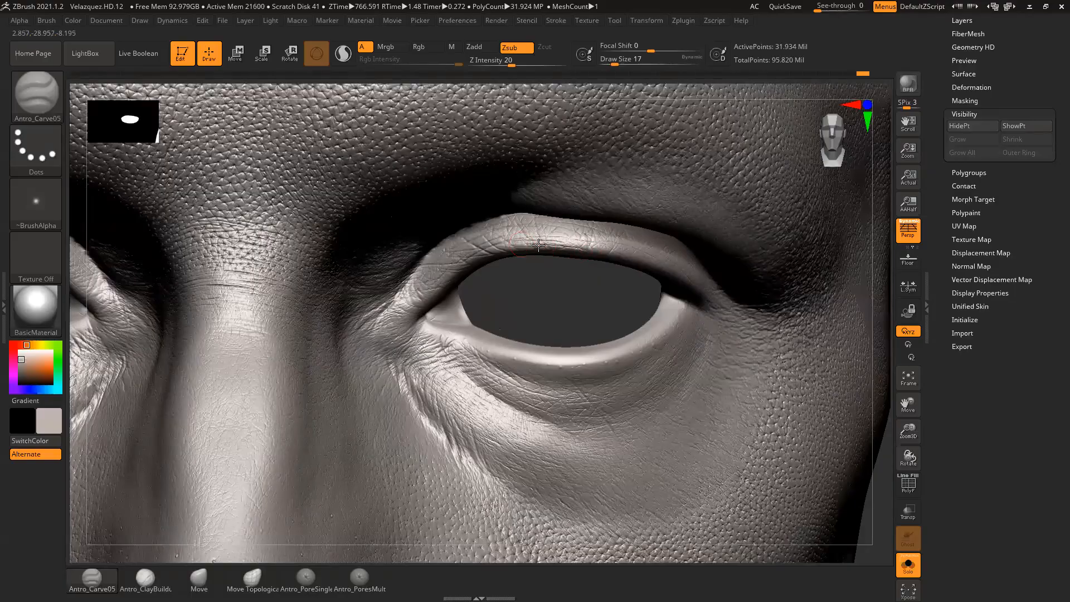
mouse_move(554, 299)
left_mouse_down()
mouse_move(521, 277)
mouse_move(527, 267)
left_mouse_up()
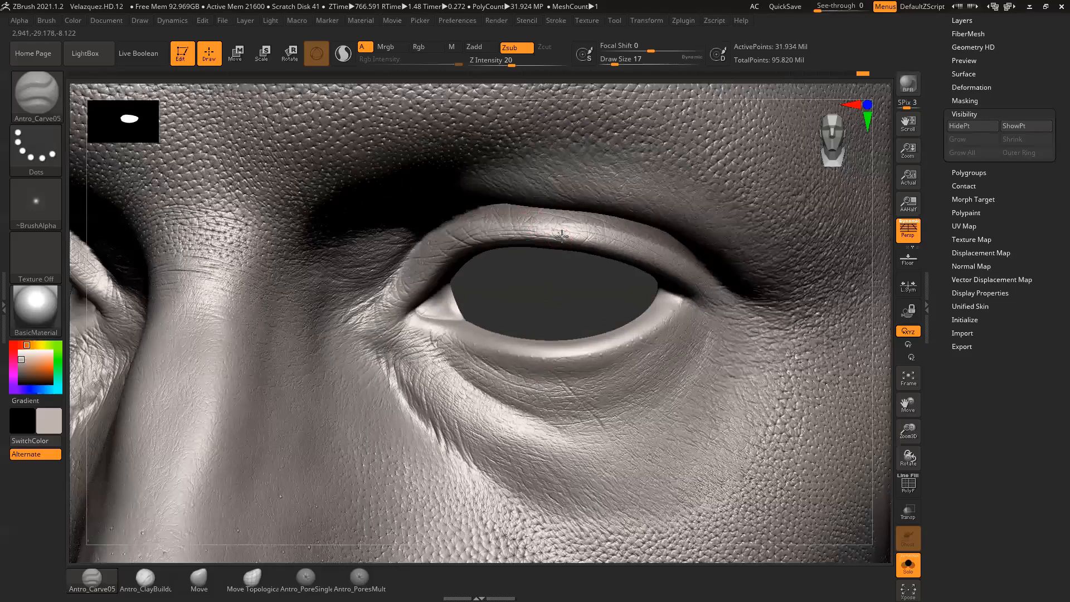
left_click_drag(564, 268, 533, 272)
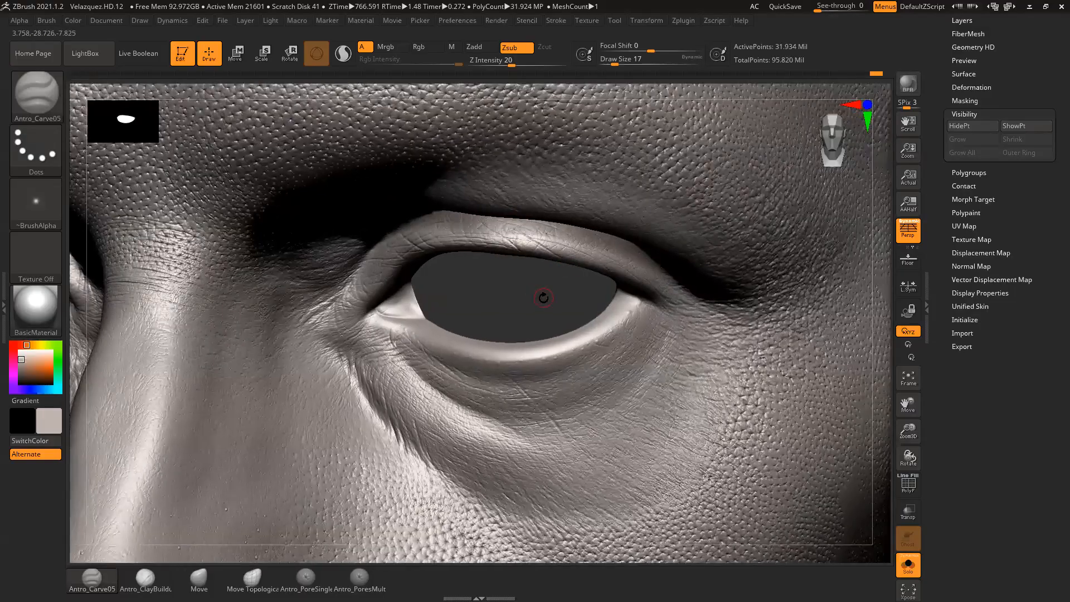
mouse_move(574, 279)
left_mouse_down()
mouse_move(544, 296)
mouse_move(551, 262)
left_mouse_up()
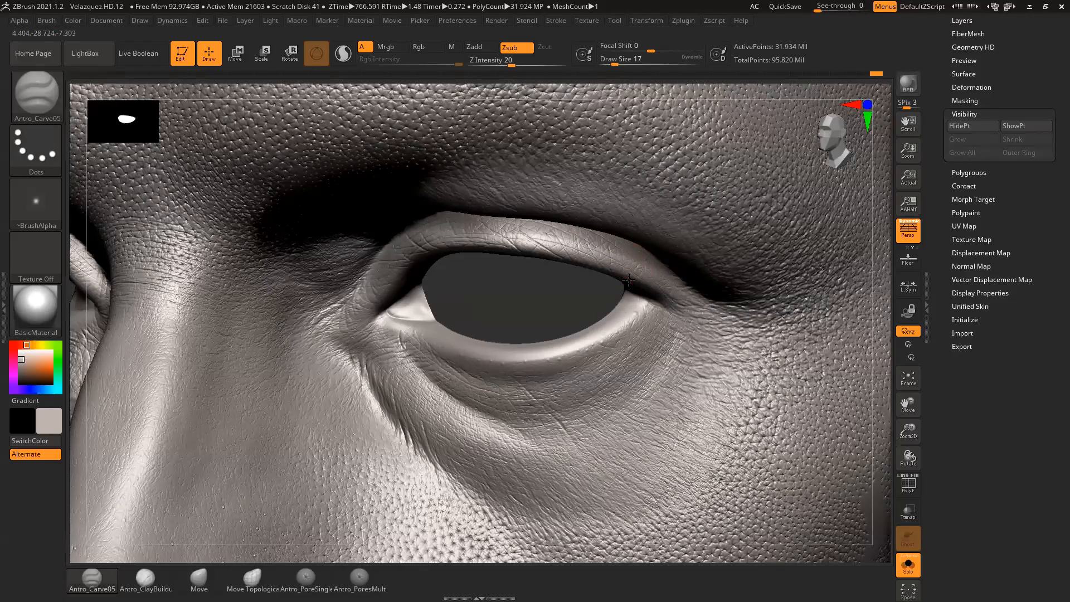
left_click_drag(547, 302, 533, 295)
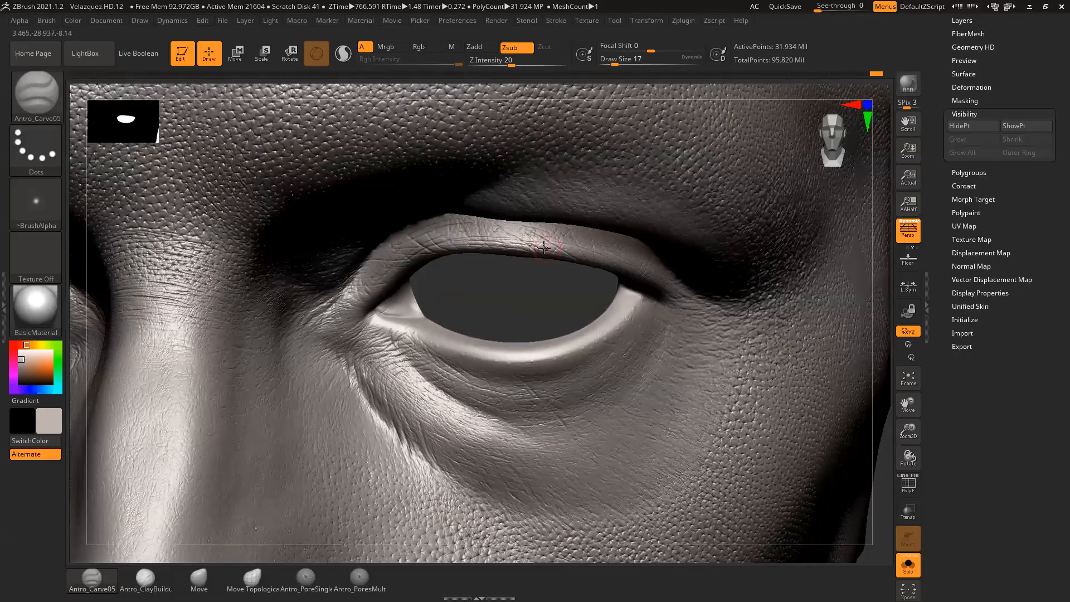
left_click_drag(519, 290, 549, 268)
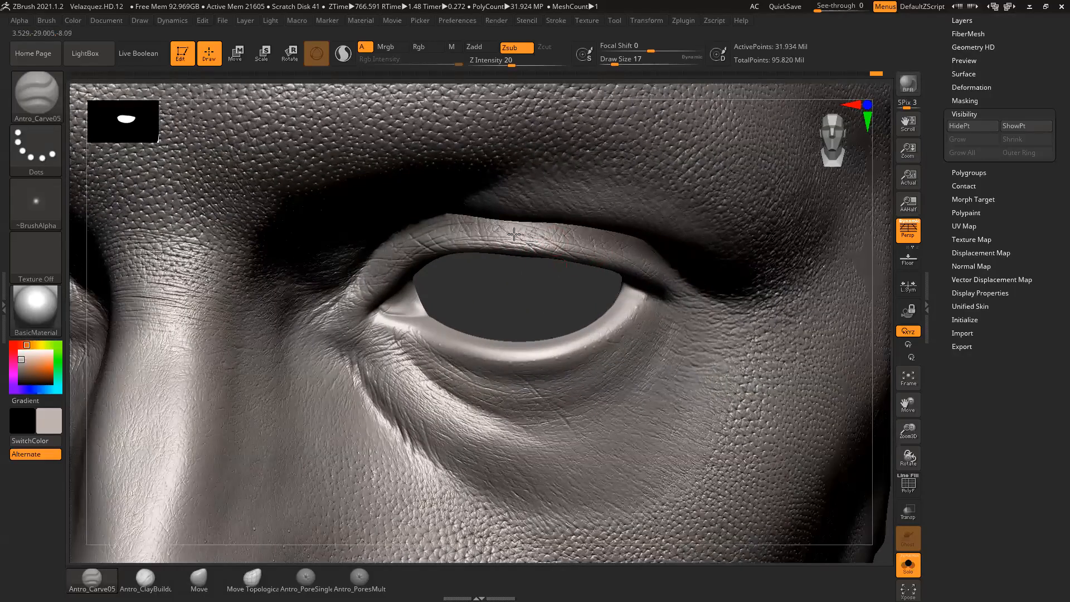
Step: Carve fine skin creases across the upper lid of the character's left eye with the Antro_Carve05 brush at draw size 17
left_click_drag(489, 289, 530, 248)
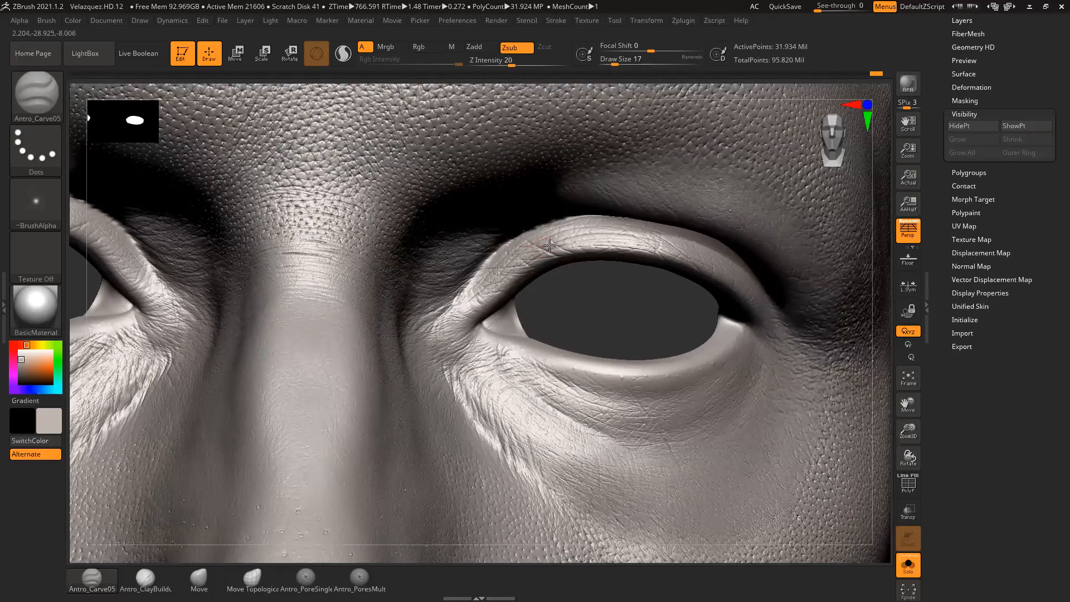
mouse_move(602, 304)
left_mouse_down()
mouse_move(580, 306)
mouse_move(626, 305)
mouse_move(430, 282)
left_mouse_up()
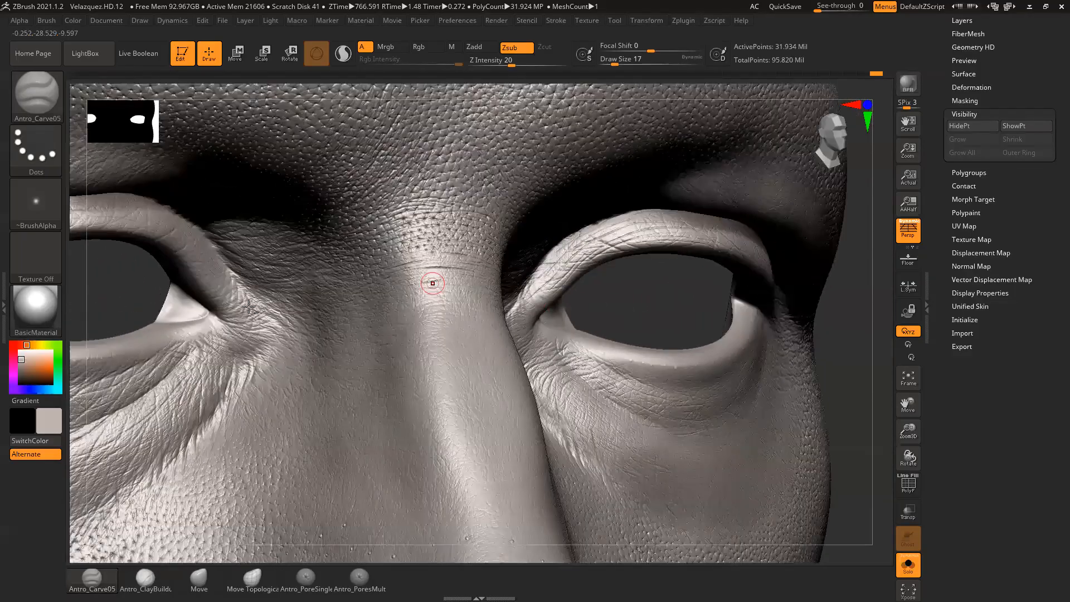
left_click_drag(339, 330, 377, 344, "alt")
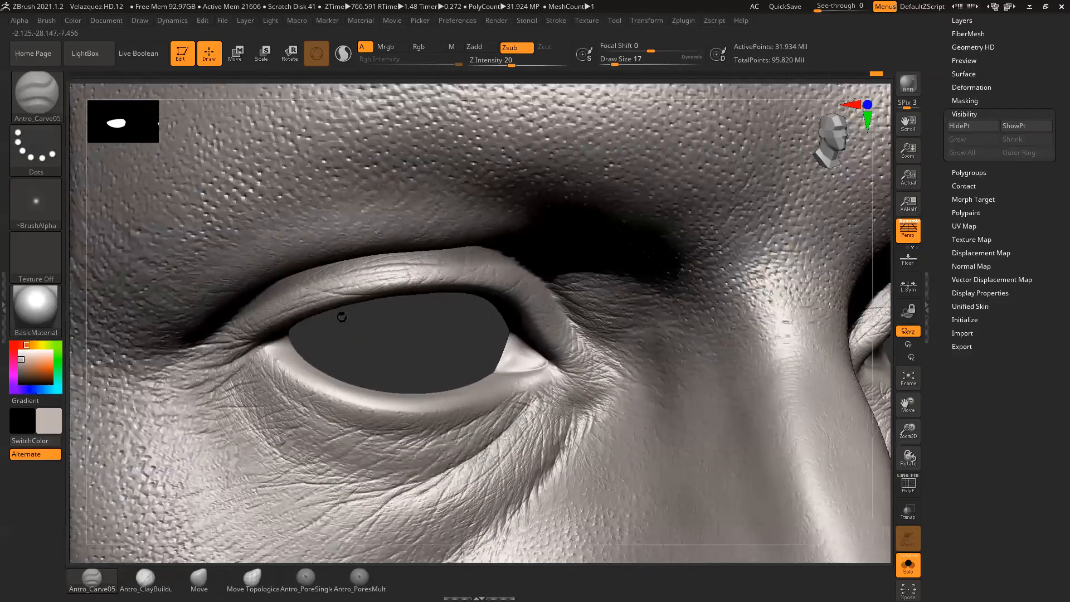
Step: Carve thin wrinkle lines along the upper lid of the character's right eye with the carve brush
left_click_drag(304, 302, 365, 285)
left_click_drag(299, 296, 383, 278)
left_click_drag(403, 319, 383, 332)
left_click_drag(325, 281, 437, 262)
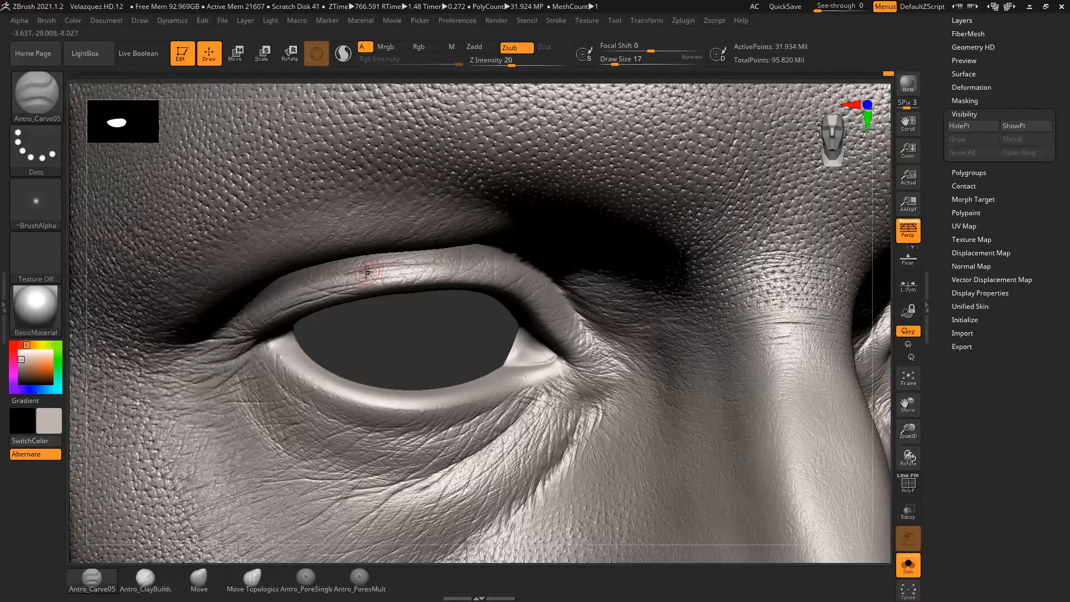
mouse_move(402, 336)
left_mouse_down()
mouse_move(393, 278)
mouse_move(420, 273)
mouse_move(450, 288)
mouse_move(447, 270)
left_mouse_up()
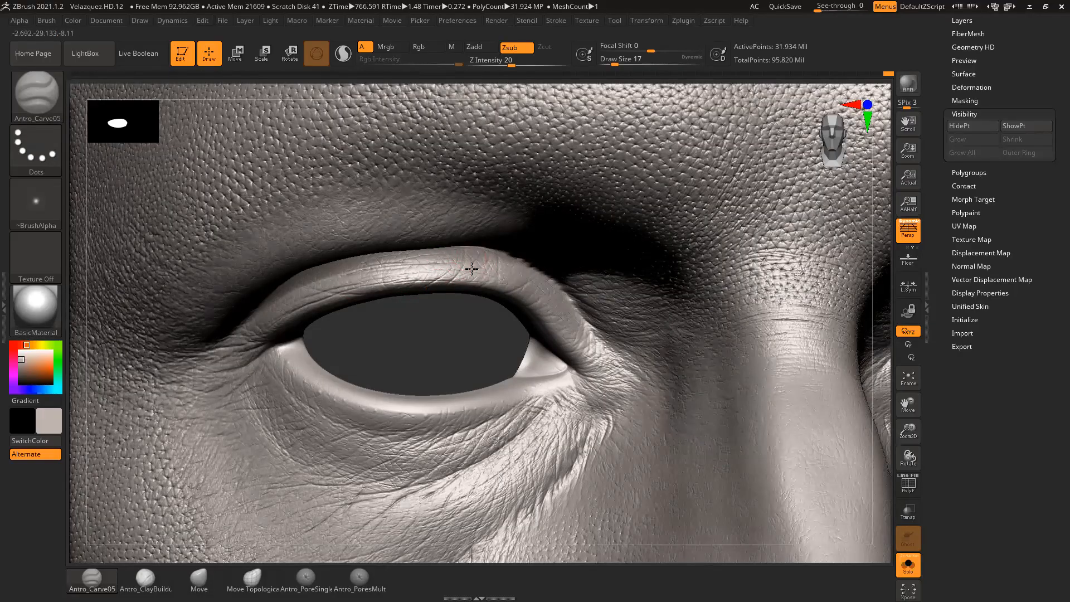
Step: Undo the last carved strokes on the upper eyelid and check both eyes from further away
key("ctrl+z")
key("ctrl+z")
key("ctrl+z")
left_click_drag(470, 317, 508, 276)
left_click_drag(471, 333, 334, 295, "alt")
left_click_drag(865, 486, 825, 455, "alt")
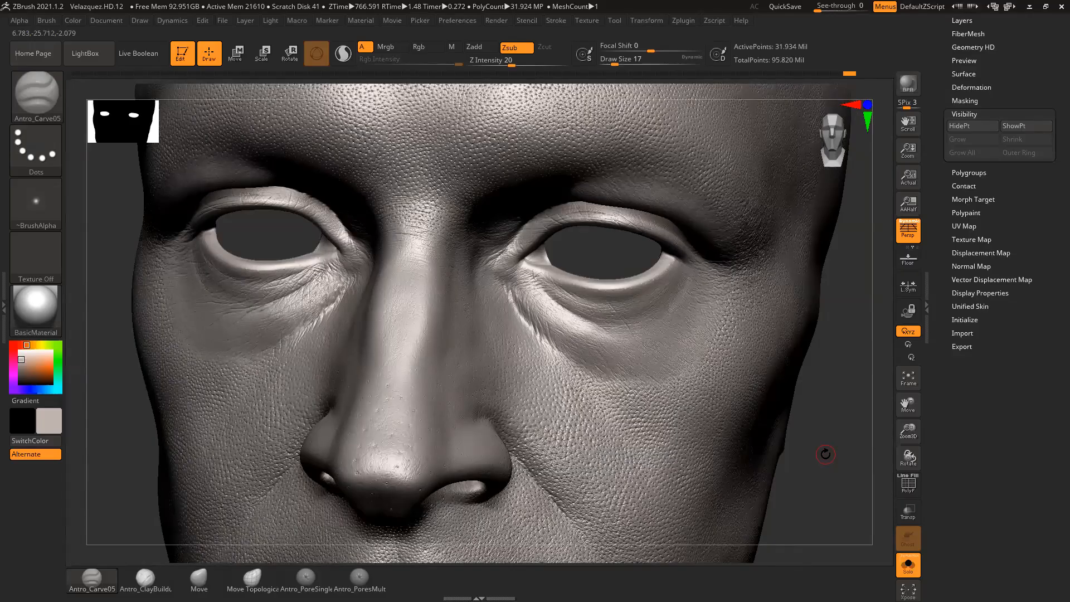
mouse_move(825, 454)
left_mouse_down()
mouse_move(795, 437)
mouse_move(806, 459)
mouse_move(871, 411)
left_mouse_up()
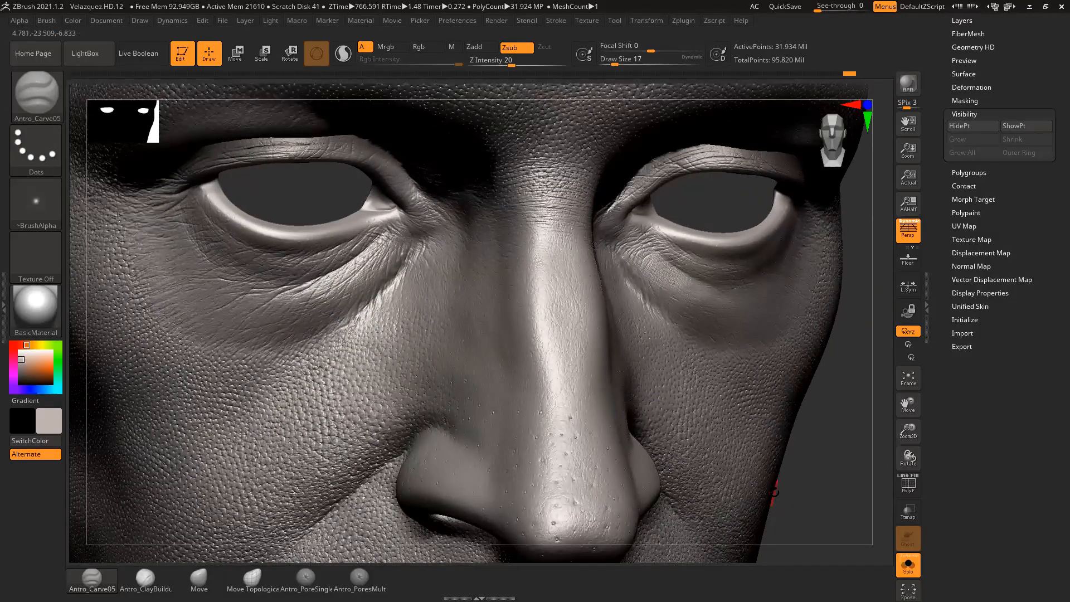
Step: Choose the Move brush at draw size 35 and drop the head mesh by three subdivision levels
left_click(199, 580)
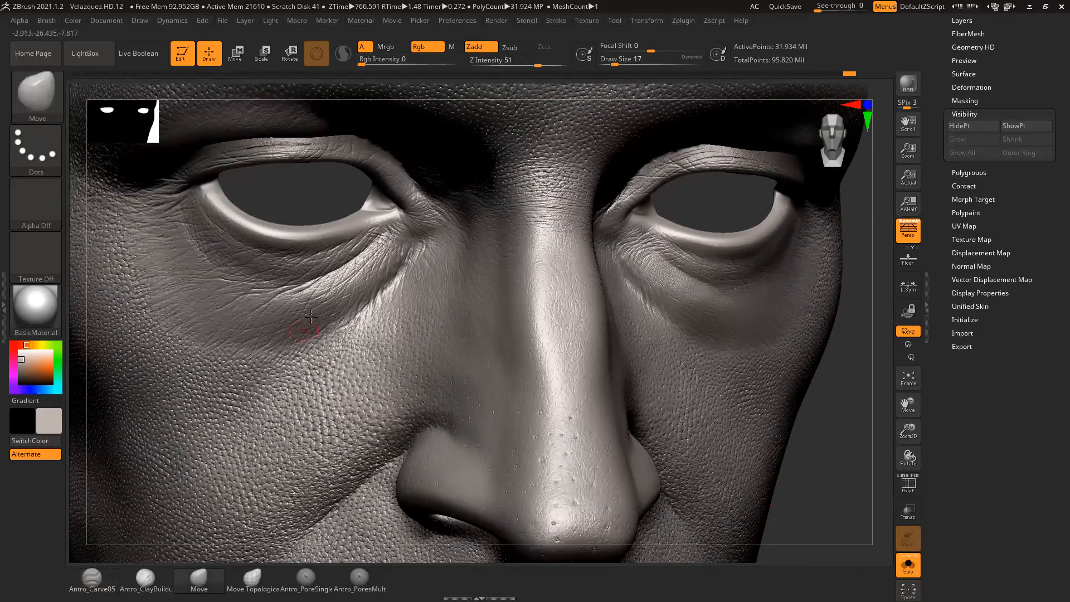
key("space")
key("ctrl")
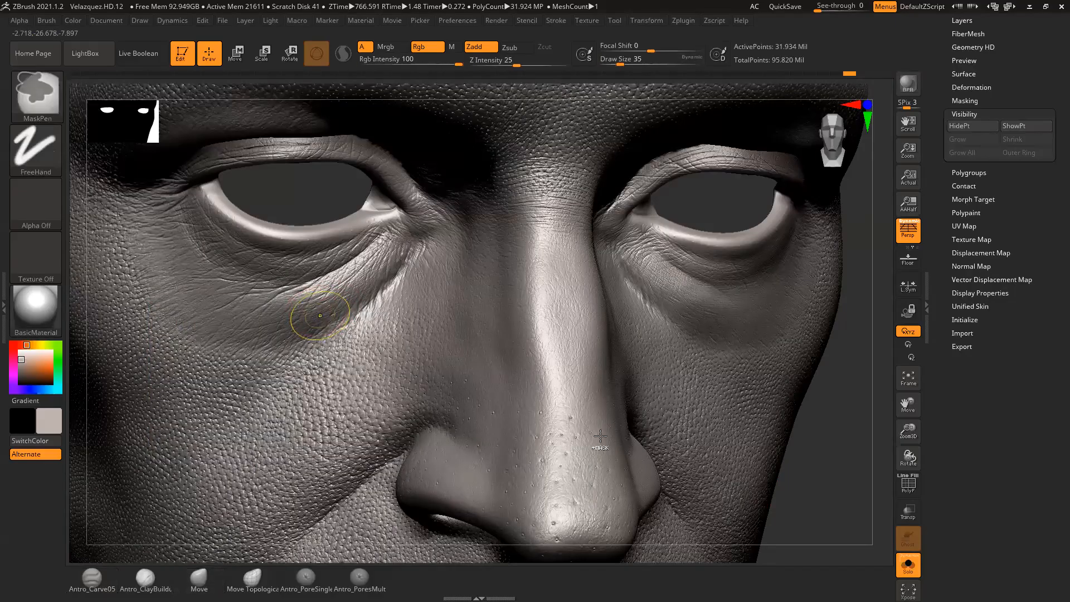
key("shift+d")
key("shift+d")
key("shift+d")
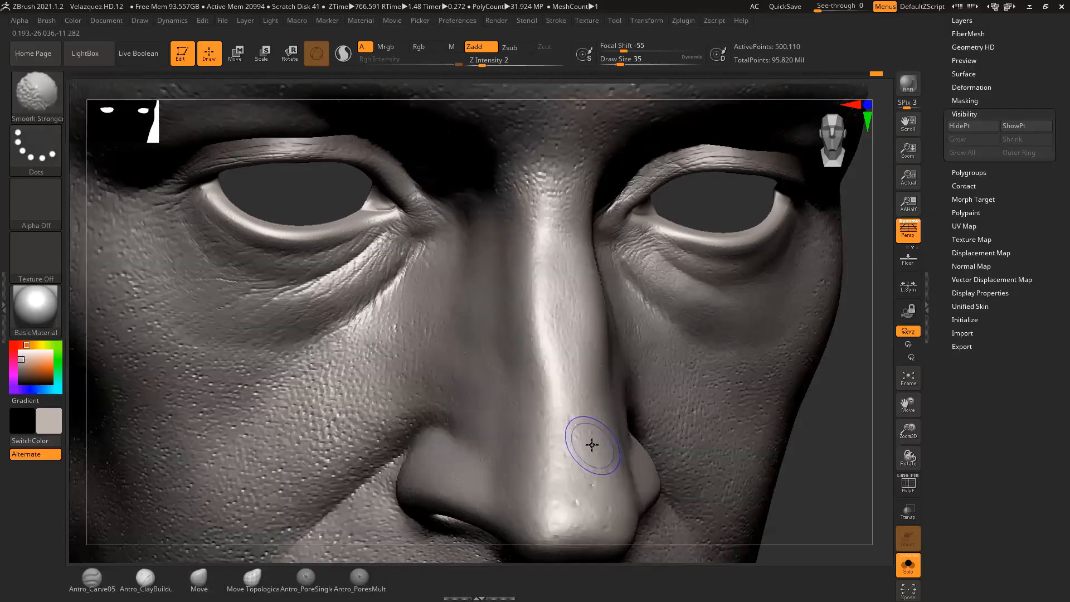
Step: Refine the volume below the left eye bag with the Antro_ClayBuildup brush at draw size 27, undoing one smoothing stroke
left_click(145, 580)
mouse_move(829, 442)
left_mouse_down("alt")
mouse_move(860, 440)
mouse_move(843, 437)
left_mouse_up("alt")
key("space")
left_click(370, 292)
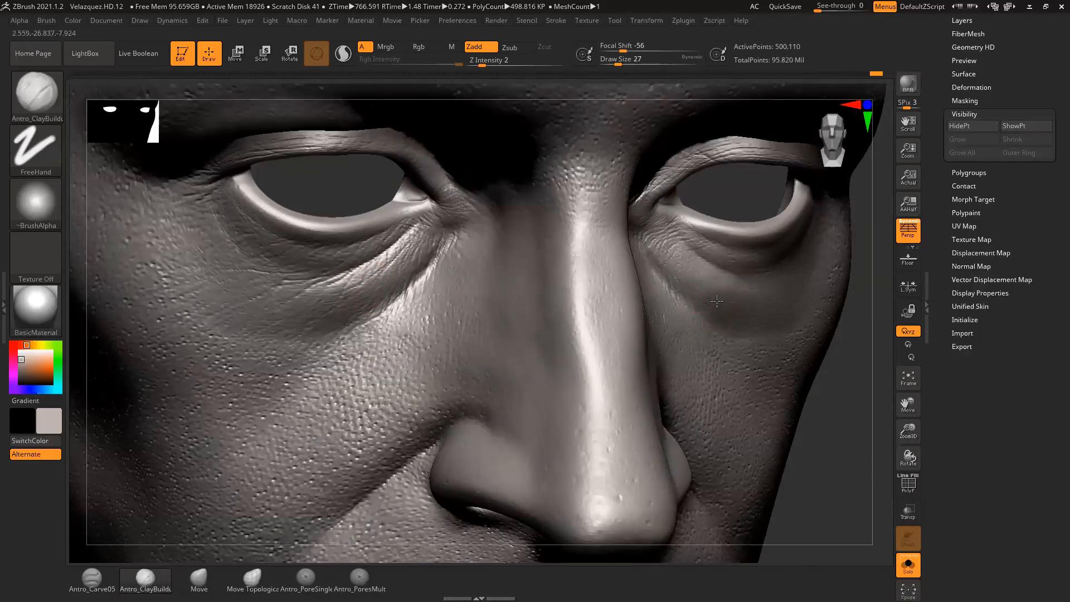
left_click_drag(735, 295, 738, 298, "shift")
key("ctrl+z")
left_click_drag(859, 370, 723, 282)
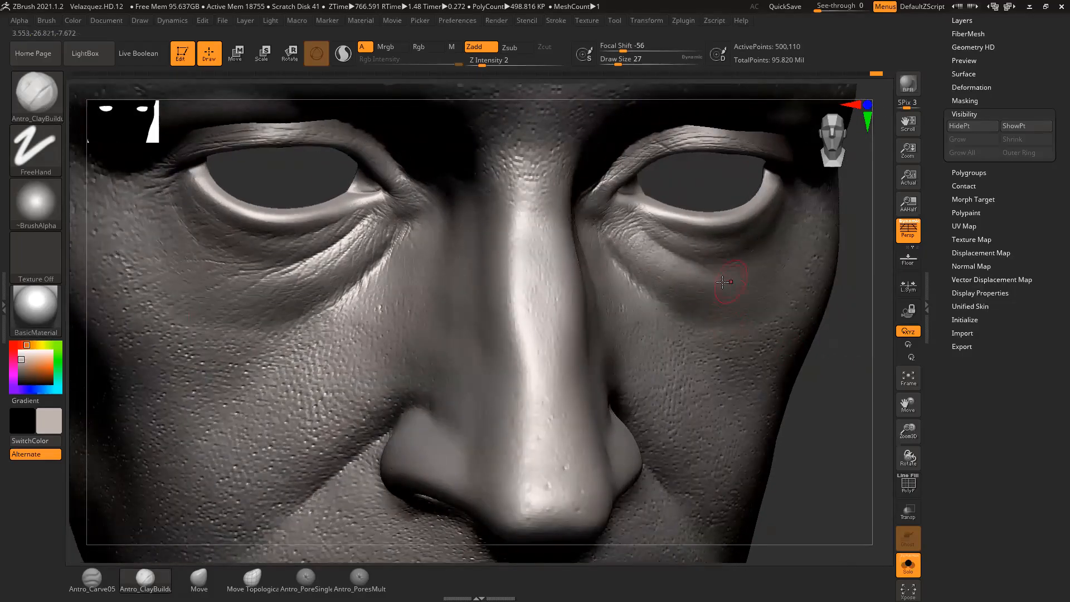
Step: Blend the lower eye bag into the upper cheek with the clay brush at draw size 35
mouse_move(829, 346)
left_mouse_down()
mouse_move(833, 366)
mouse_move(878, 353)
left_mouse_up()
key("space")
left_click_drag(702, 294, 719, 290)
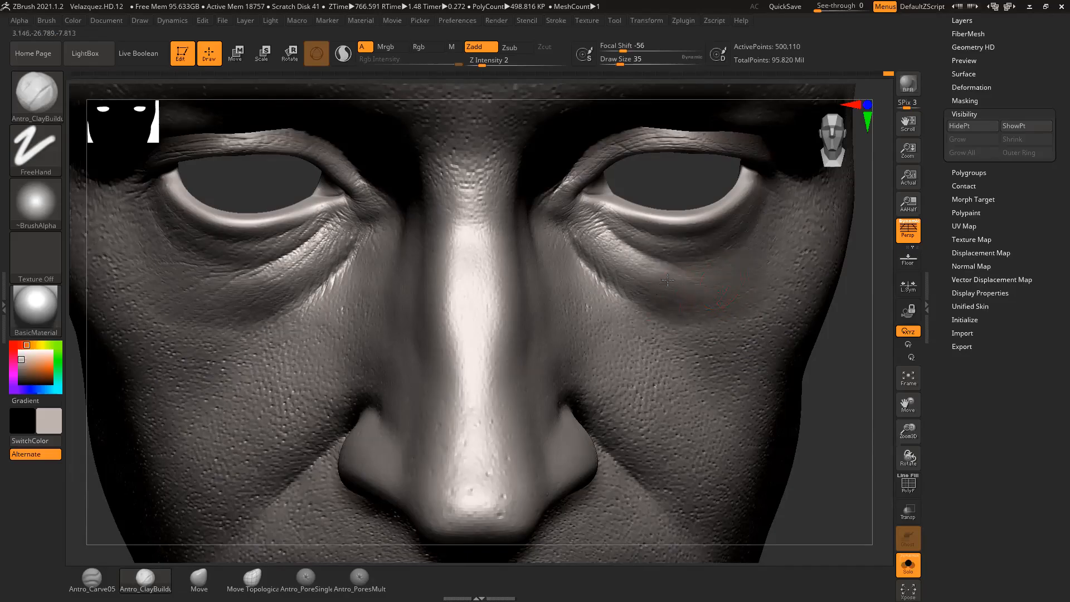
left_click_drag(858, 403, 670, 293)
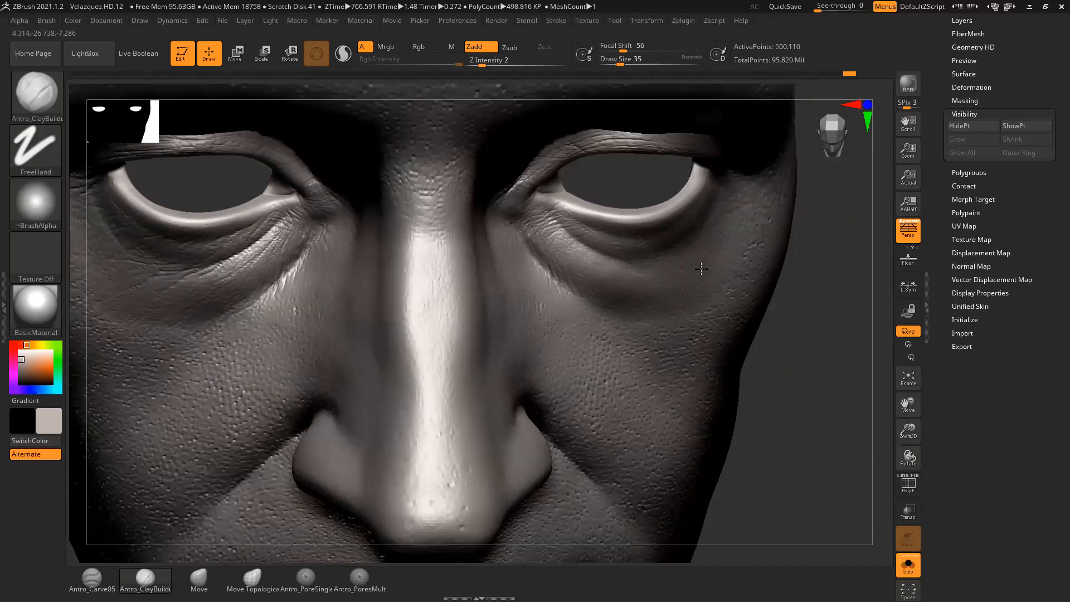
left_click_drag(809, 303, 813, 298)
left_click_drag(813, 314, 722, 305)
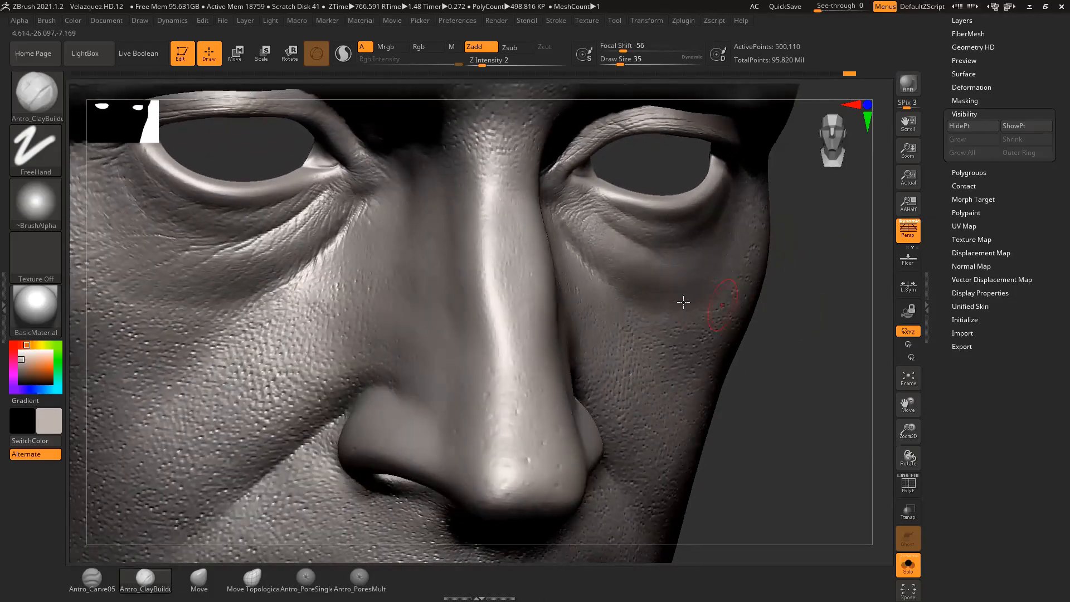
left_click_drag(619, 261, 614, 278)
Step: Shape the lower edge of the left eye bag with the clay brush at draw size 20
mouse_move(787, 324)
left_mouse_down("alt")
mouse_move(800, 346)
mouse_move(755, 403)
mouse_move(787, 399)
left_mouse_up("alt")
key("space")
left_click_drag(668, 277, 662, 280)
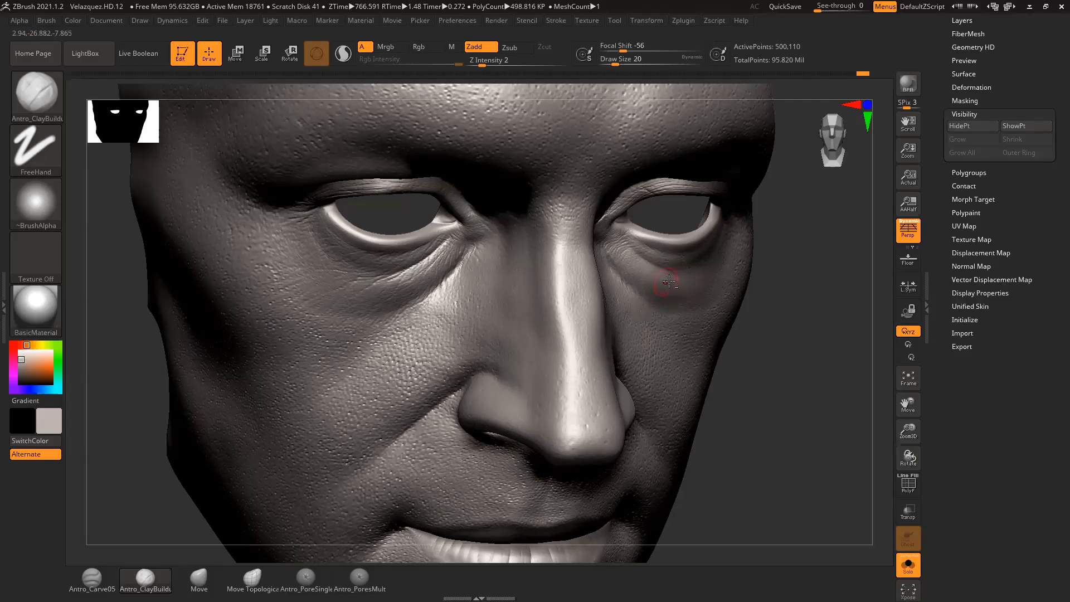
left_click_drag(792, 323, 791, 317)
Step: Build up the outer part of the left under-eye area with the clay brush at draw size 25
key("space")
left_click_drag(684, 294, 703, 280)
left_click_drag(792, 268, 797, 256)
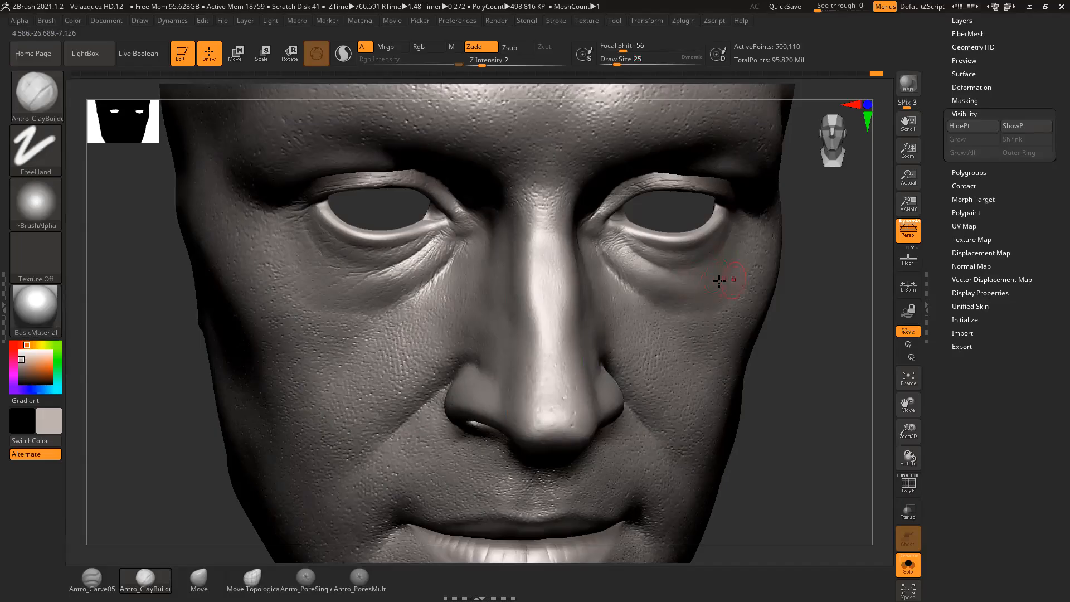
mouse_move(786, 295)
left_mouse_down()
mouse_move(799, 302)
mouse_move(779, 316)
mouse_move(719, 279)
mouse_move(719, 294)
left_mouse_up()
Step: Sculpt the cheek and the inner trough beneath the left eye with the clay brush at draw size 35
key("space")
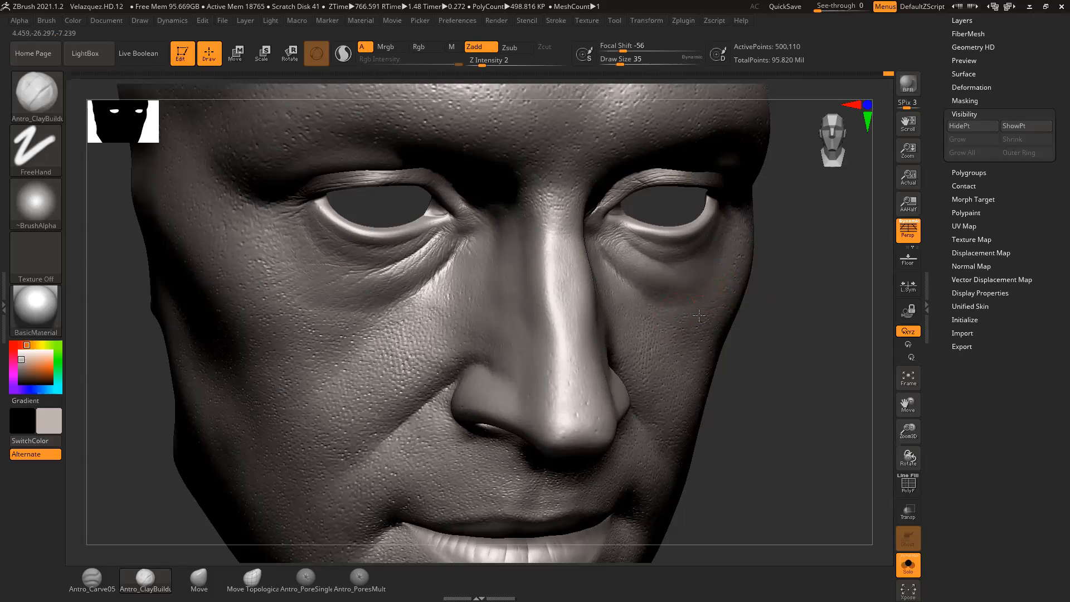
mouse_move(792, 326)
left_mouse_down()
mouse_move(789, 334)
mouse_move(847, 348)
mouse_move(786, 323)
left_mouse_up()
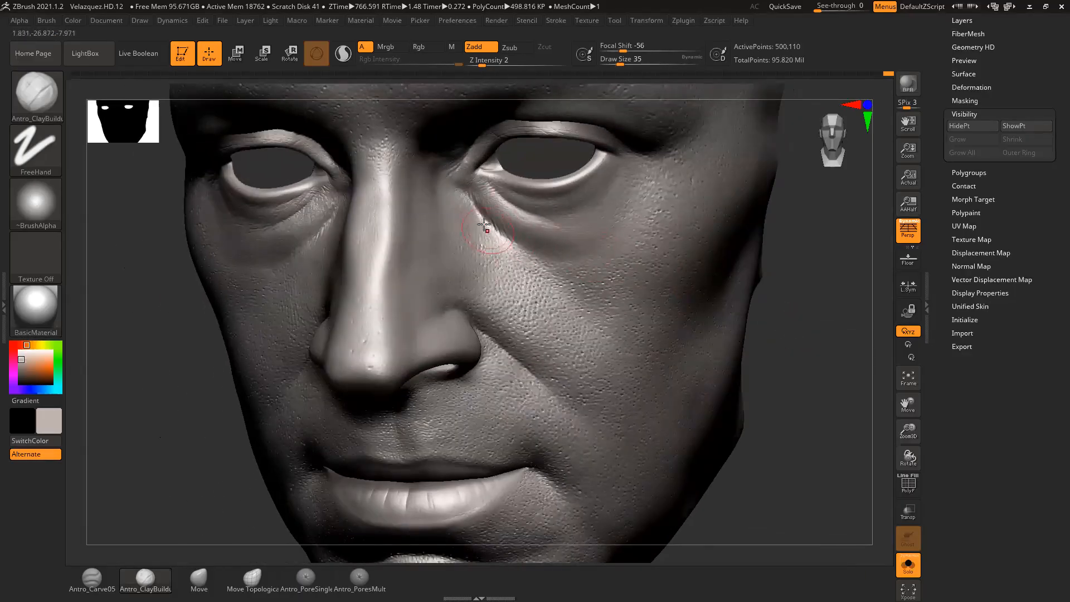
left_click_drag(765, 271, 705, 262)
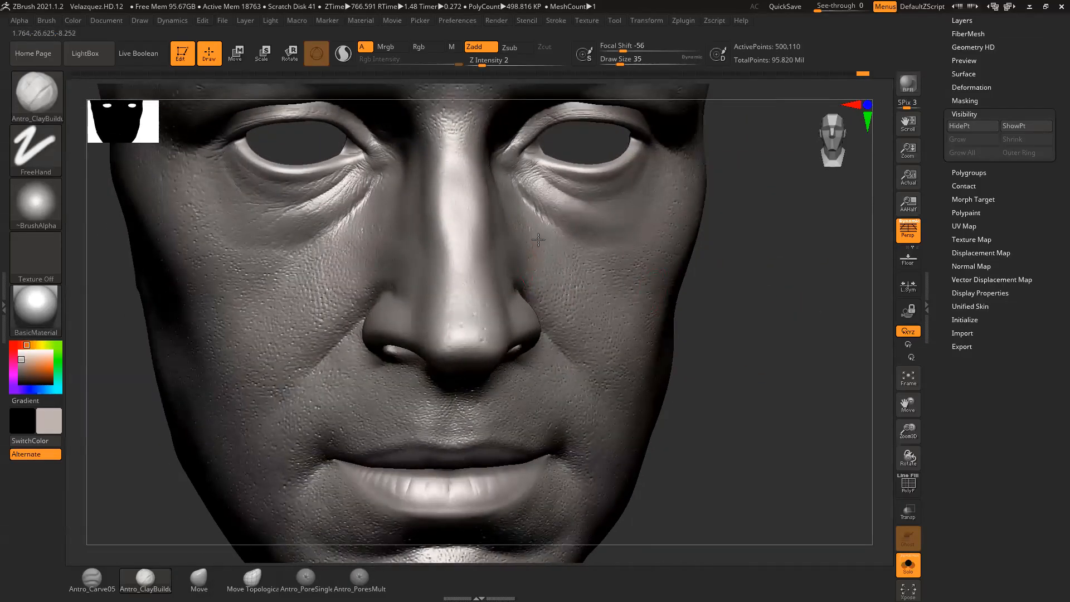
left_click_drag(735, 325, 713, 309)
Step: Refine the area between the inner eye corner and the side of the nose with a resized clay brush at draw size 25
key("s")
left_click_drag(486, 230, 482, 229)
left_click_drag(703, 291, 737, 295)
key("s")
left_click_drag(731, 229, 784, 237)
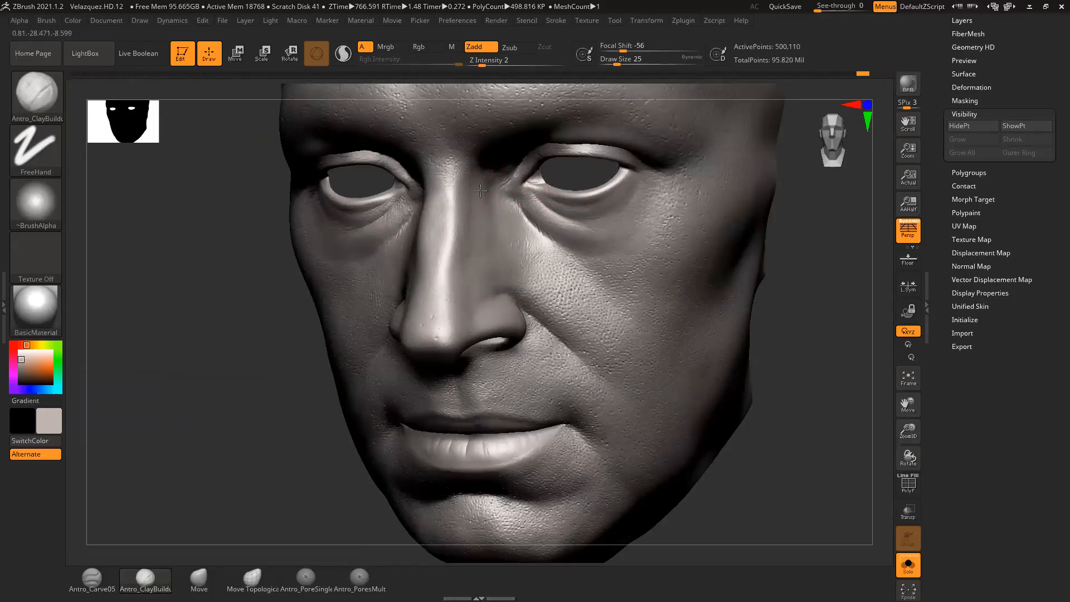
Step: Sculpt the side of the nose bridge beside the right inner eye corner, working from three-quarter views
mouse_move(796, 298)
left_mouse_down()
mouse_move(809, 316)
mouse_move(845, 319)
left_mouse_up()
key("s")
left_click(441, 182)
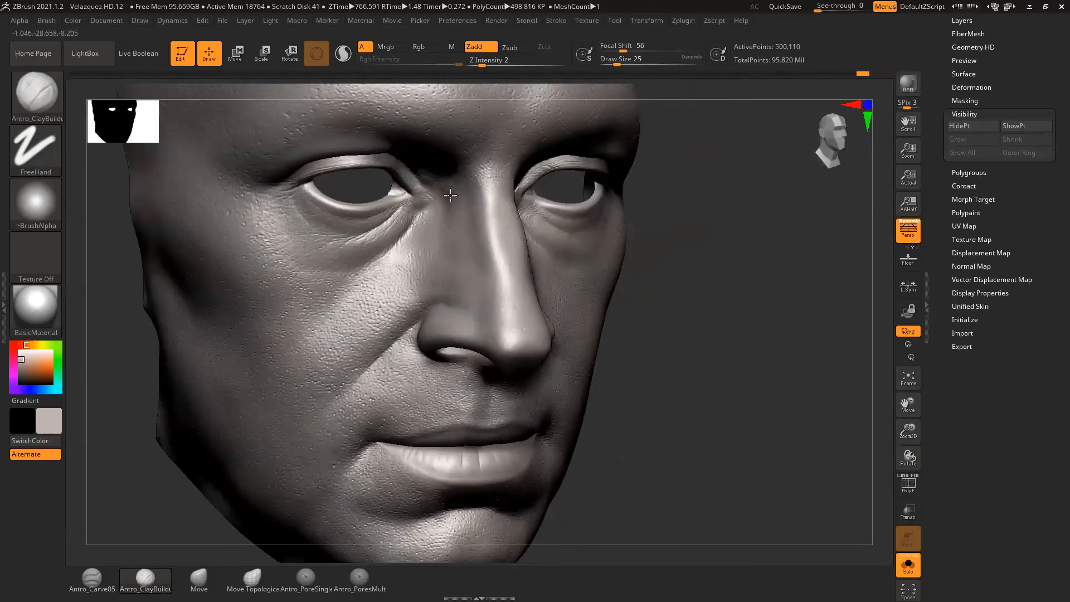
left_click_drag(647, 208, 608, 204)
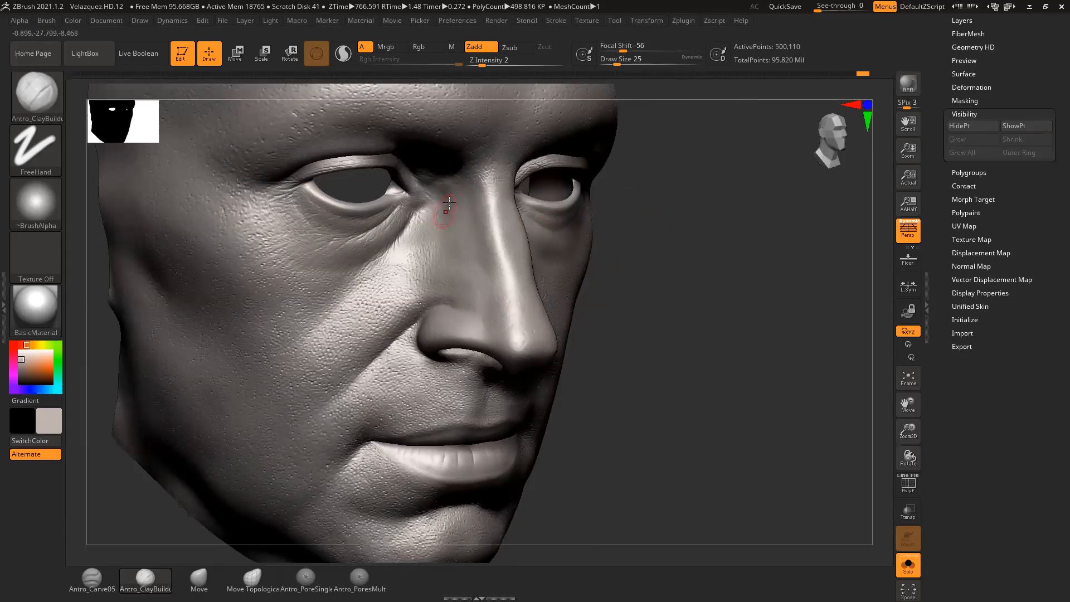
left_click_drag(692, 275, 668, 402)
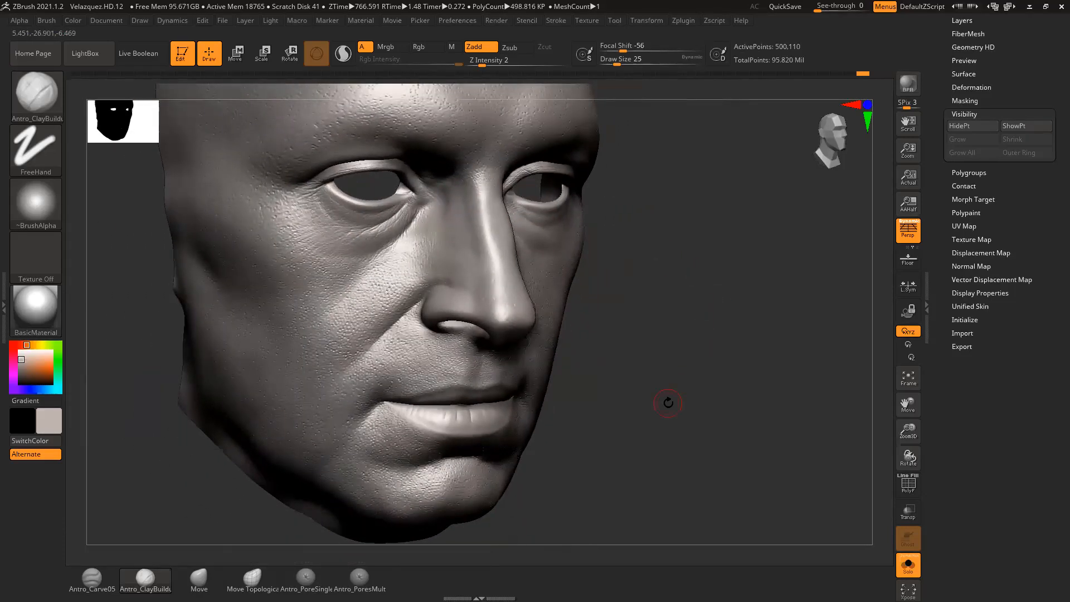
mouse_move(669, 403)
left_mouse_down()
mouse_move(680, 355)
mouse_move(577, 290)
mouse_move(686, 335)
mouse_move(867, 353)
mouse_move(297, 385)
mouse_move(271, 366)
left_mouse_up()
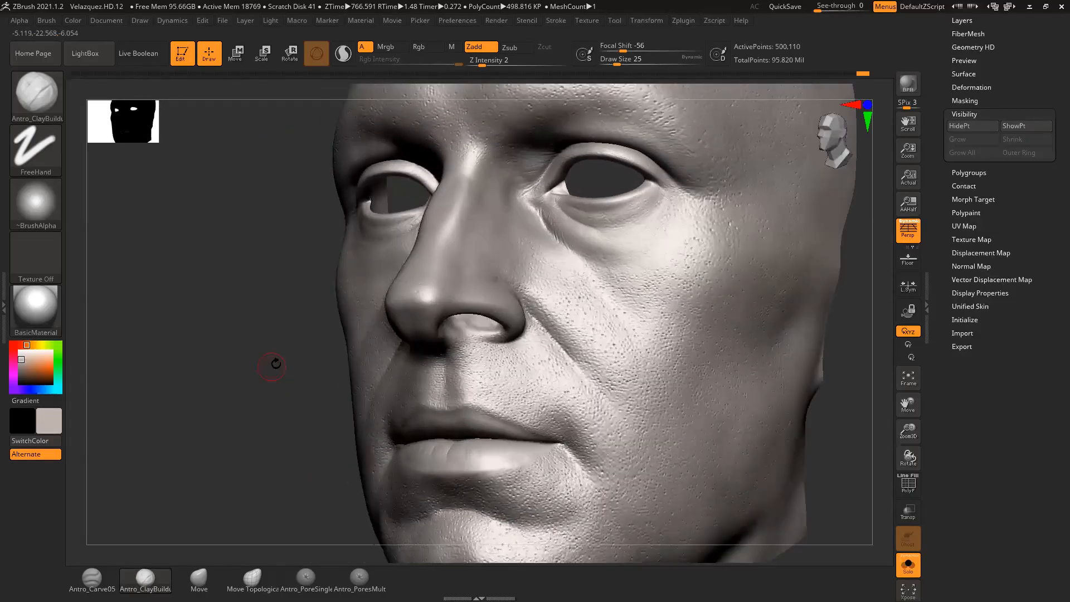
Step: Smooth the hollow above the inner eye corner and rework it with the clay brush at draw size 27
left_click_drag(539, 154, 533, 169, "shift")
key("space")
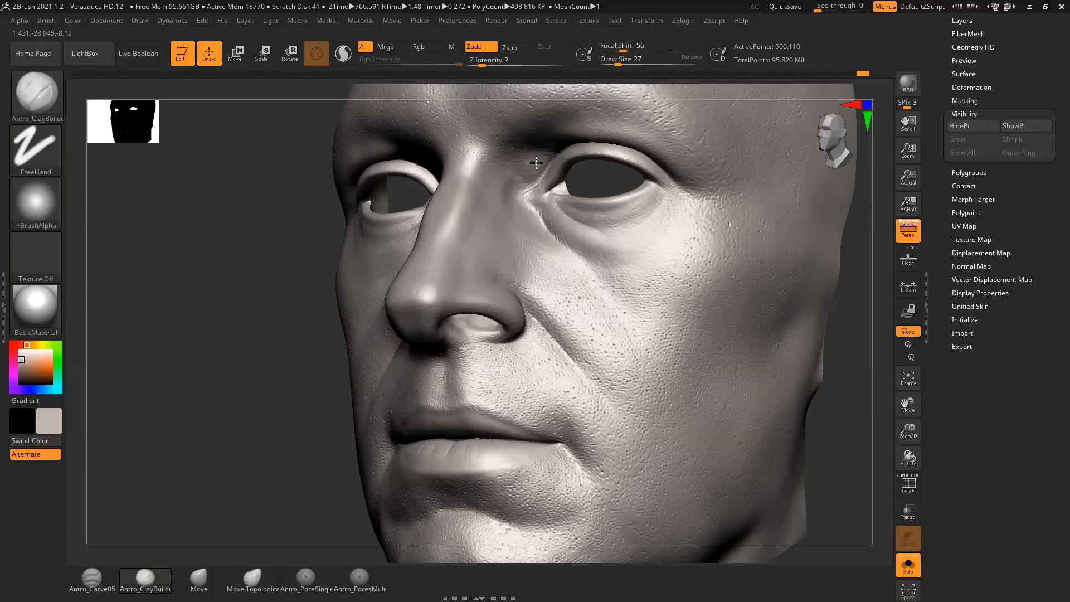
left_click_drag(282, 294, 317, 283)
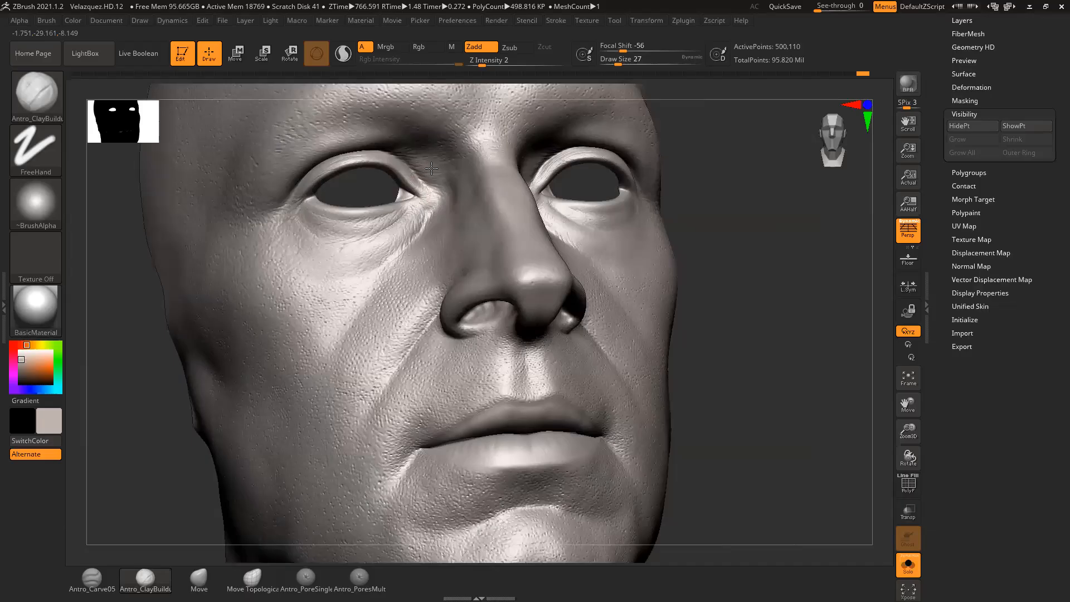
left_click_drag(420, 162, 430, 165)
left_click_drag(665, 175, 485, 179)
Step: Refine the transition from the eye sockets to the nose bridge with the clay brush at draw size 20
key("[")
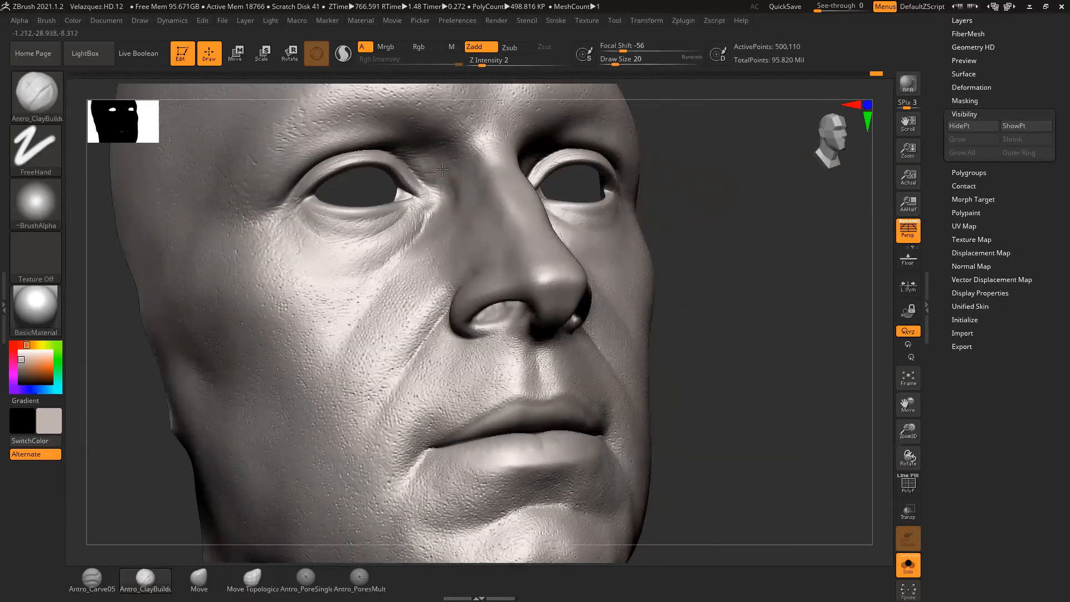
left_click_drag(684, 171, 524, 160)
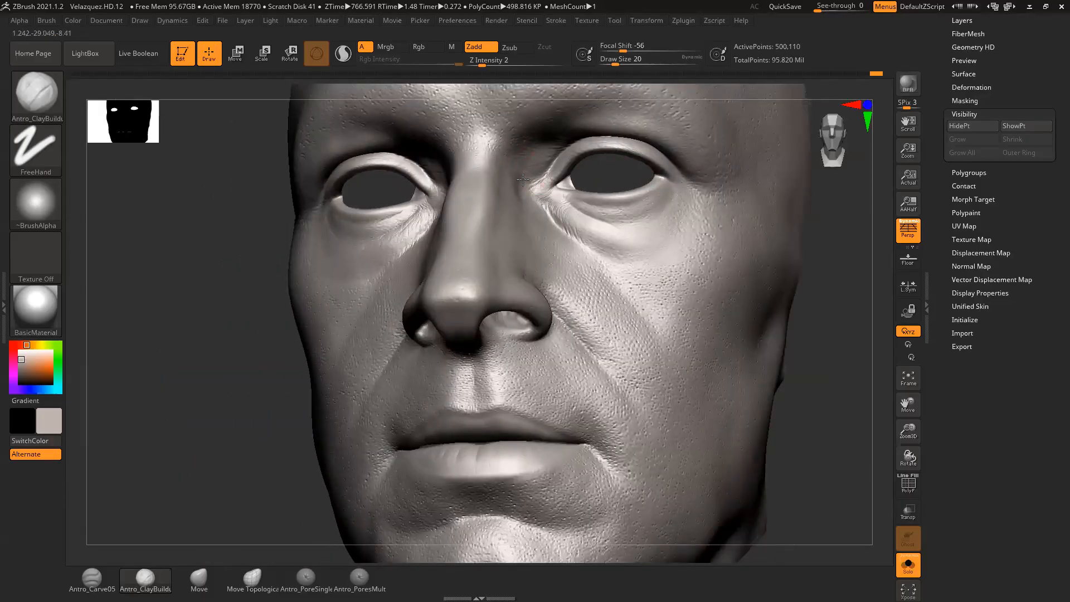
left_click_drag(819, 245, 494, 195)
left_click_drag(803, 207, 652, 208)
left_click_drag(187, 373, 700, 227)
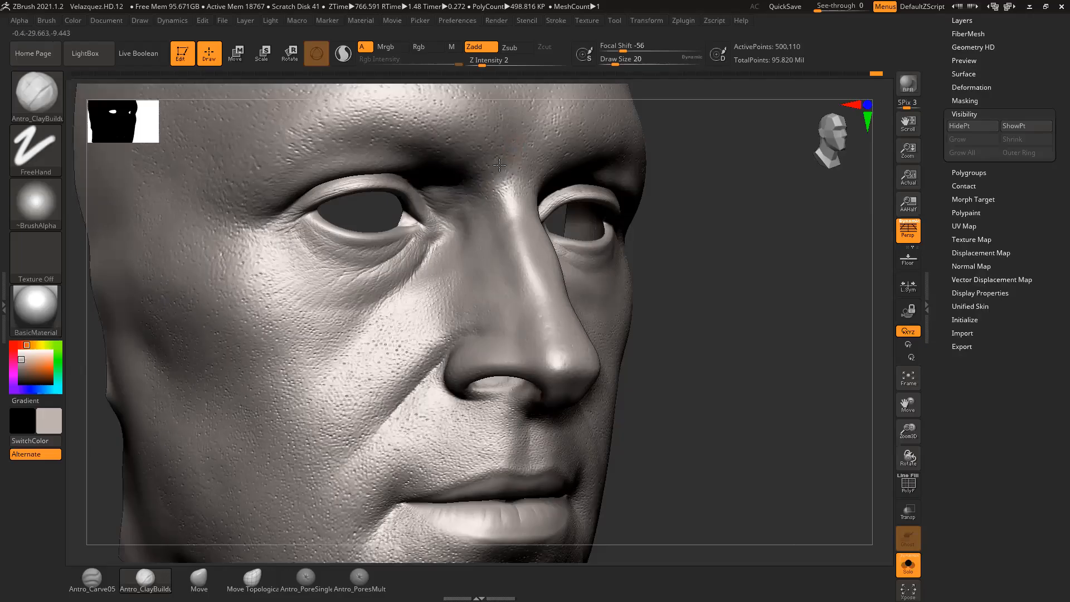
Step: Sculpt the area between the brows above the nose root with the clay brush at draw size 16
left_click_drag(706, 225, 696, 239)
key("[")
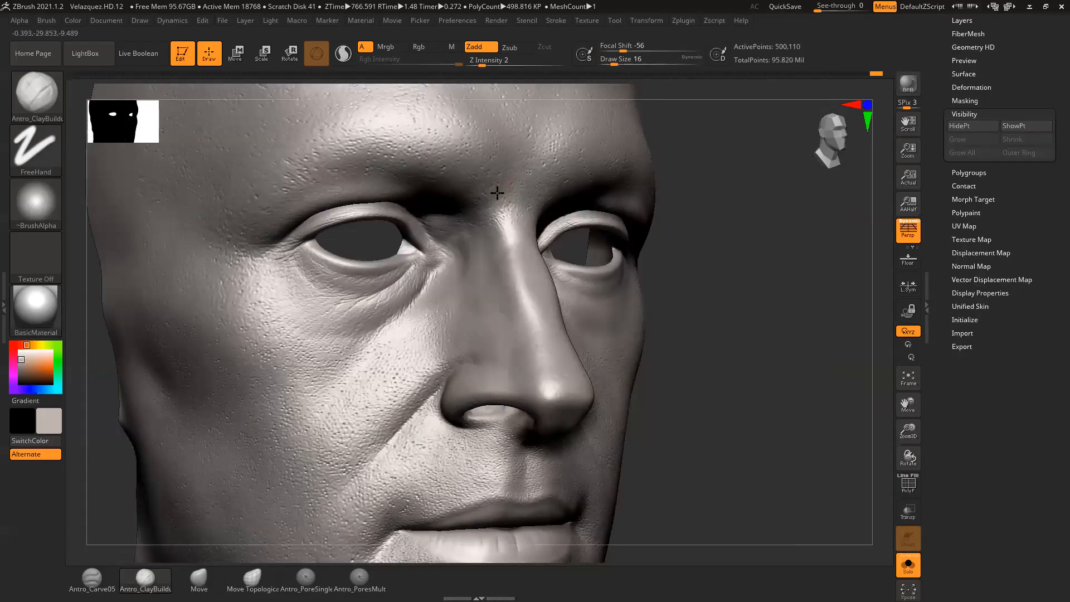
left_click_drag(690, 198, 673, 211)
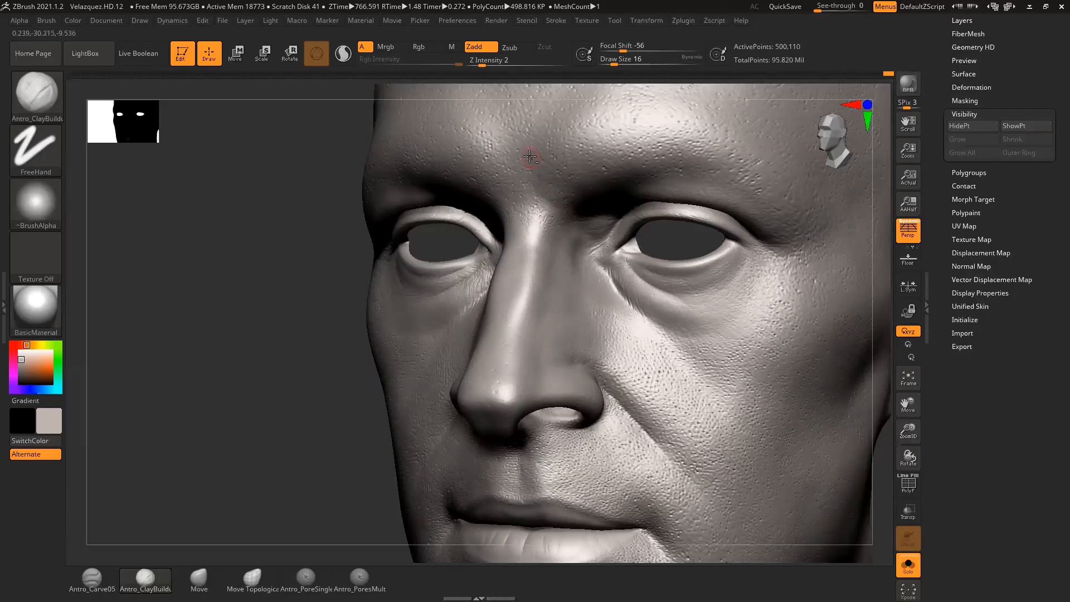
left_click_drag(320, 397, 416, 384)
Step: Shape the inner brow and nose root beside the right eye with the clay brush at draw size 20
mouse_move(770, 381)
left_mouse_down("alt")
mouse_move(759, 351)
mouse_move(741, 372)
mouse_move(763, 382)
mouse_move(745, 377)
mouse_move(752, 423)
mouse_move(764, 387)
mouse_move(605, 277)
left_mouse_up("alt")
key("space")
left_click_drag(497, 191, 499, 187)
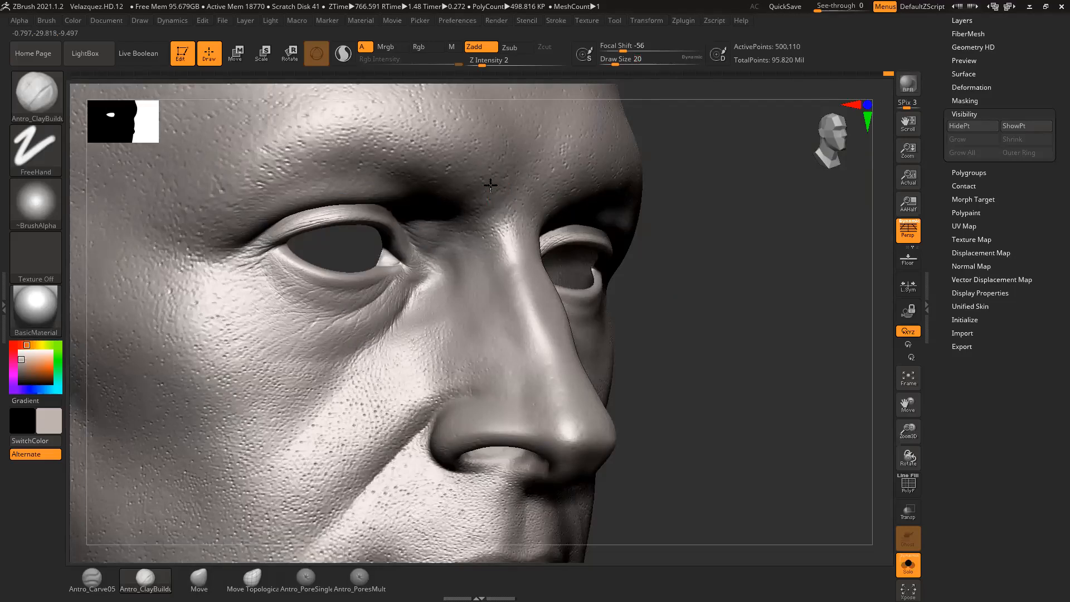
left_click_drag(494, 205, 496, 201)
left_click_drag(666, 204, 687, 227)
Step: Refine the hollow between the right inner brow and the nose bridge with the clay brush reduced to draw size 13
key("space")
left_click_drag(467, 281, 465, 282)
key("space")
left_click_drag(509, 207, 507, 206)
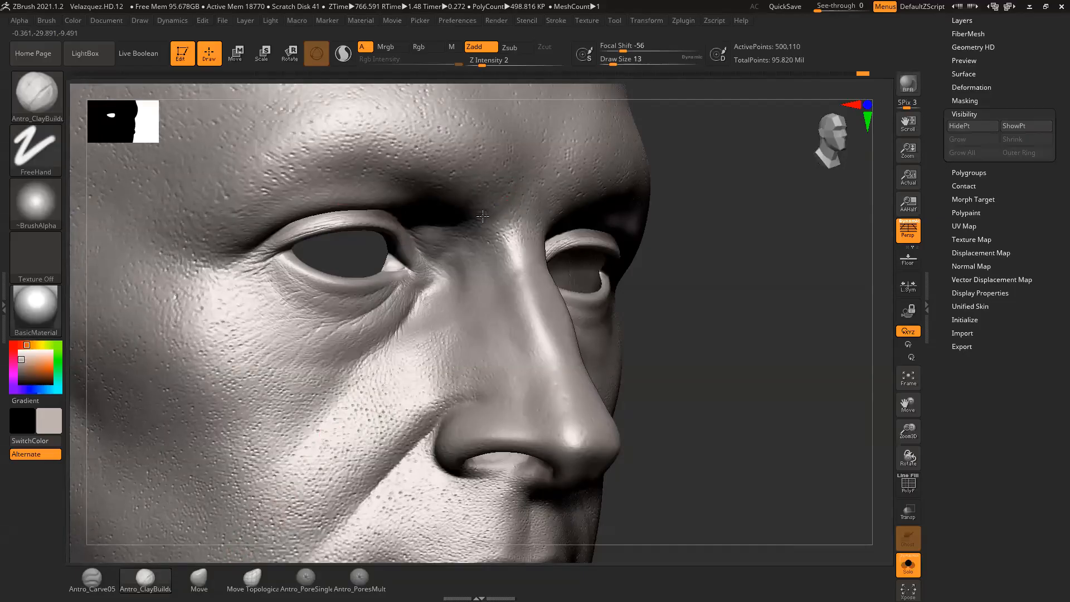
left_click_drag(697, 232, 582, 212)
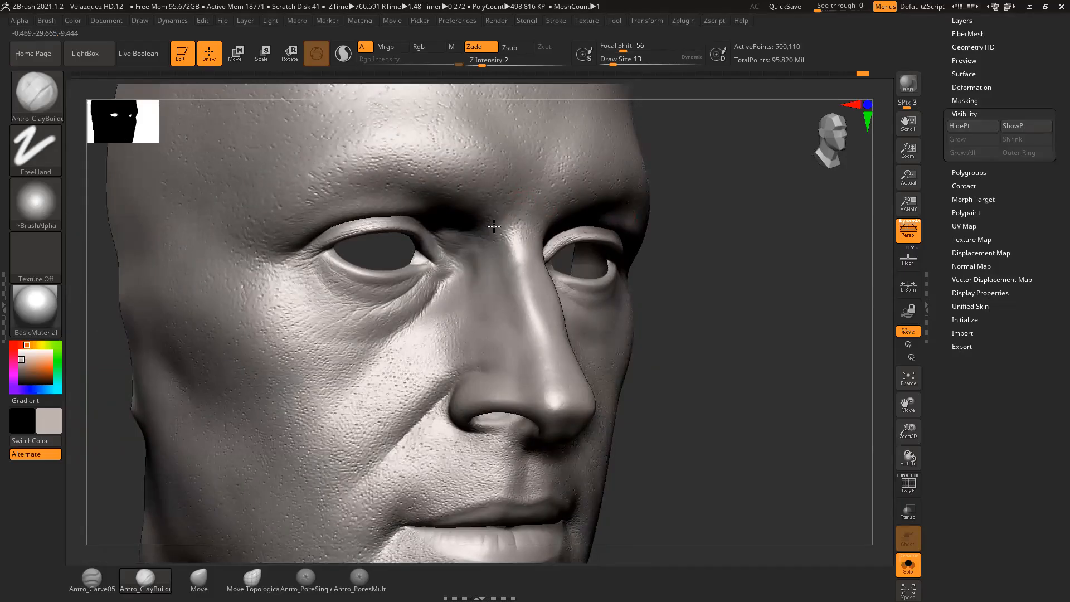
Step: Refine the nose root and the hollow beside the right inner brow with the clay brush at draw size 16
mouse_move(709, 262)
left_mouse_down()
mouse_move(779, 303)
mouse_move(740, 294)
mouse_move(754, 312)
mouse_move(767, 308)
mouse_move(770, 331)
mouse_move(788, 323)
left_mouse_up()
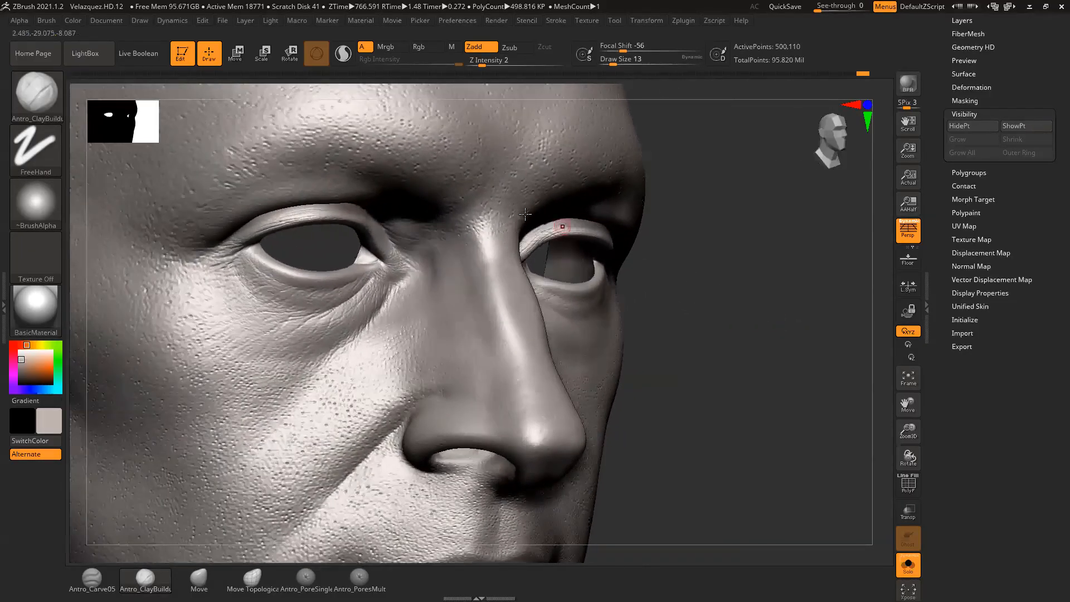
right_click(481, 188)
left_click(481, 188)
mouse_move(481, 191)
left_mouse_down("alt")
mouse_move(483, 158)
mouse_move(462, 225)
left_mouse_up("alt")
mouse_move(683, 163)
left_mouse_down()
mouse_move(693, 167)
mouse_move(671, 158)
left_mouse_up()
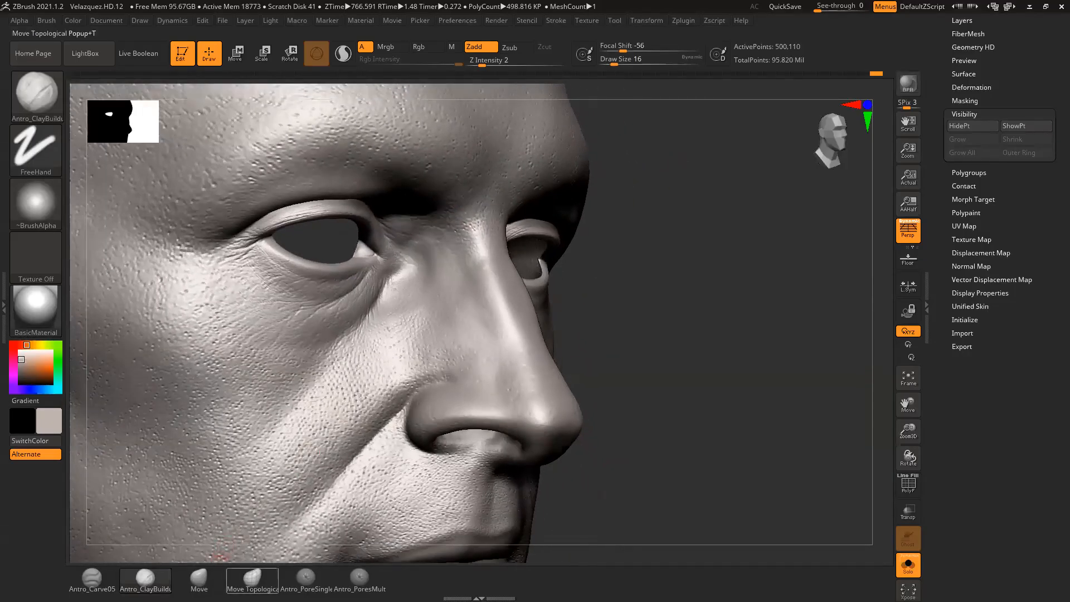
Step: Carve fine skin detail around the nose root with the Antro_Carve05 brush at Z Intensity 6 and draw size 37
left_click(92, 579)
mouse_move(700, 363)
left_mouse_down()
mouse_move(731, 306)
mouse_move(724, 296)
left_mouse_up()
left_click_drag(511, 64, 496, 65)
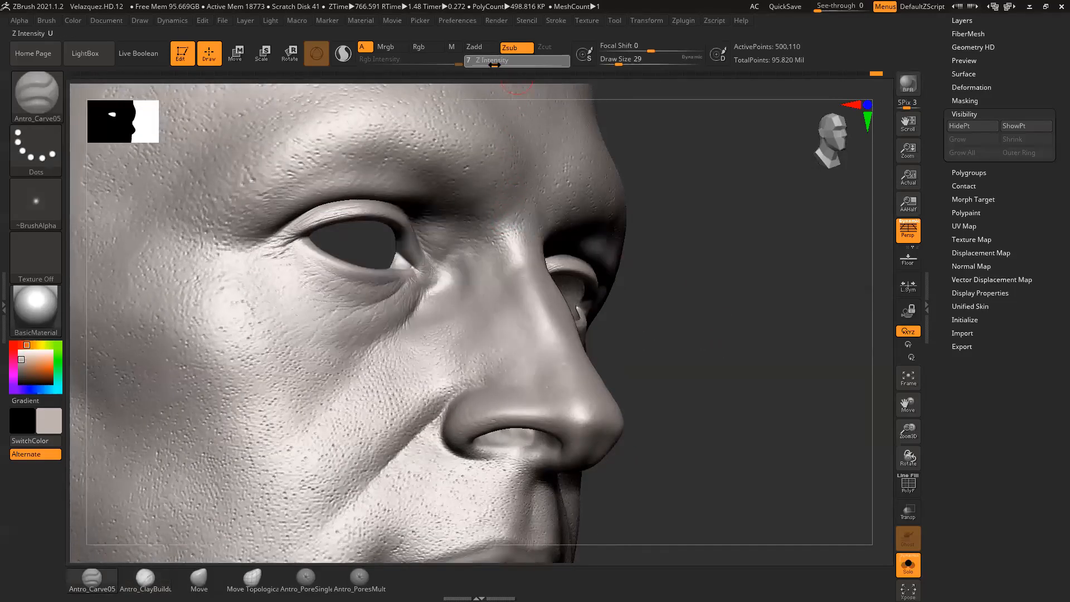
left_click_drag(683, 200, 697, 197, "alt")
key("space")
left_click_drag(515, 204, 520, 204)
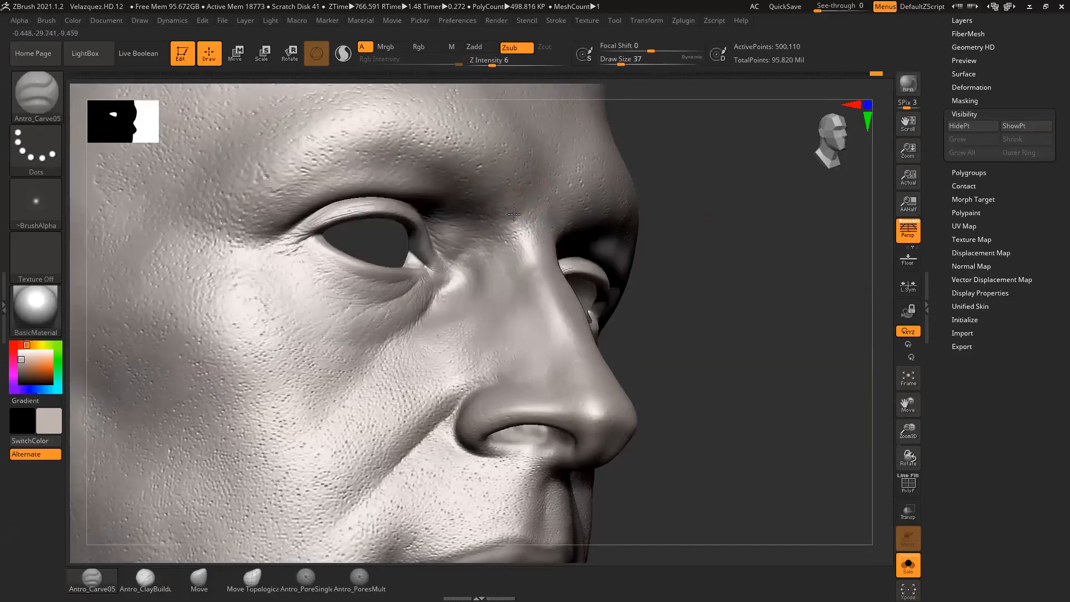
key("ctrl")
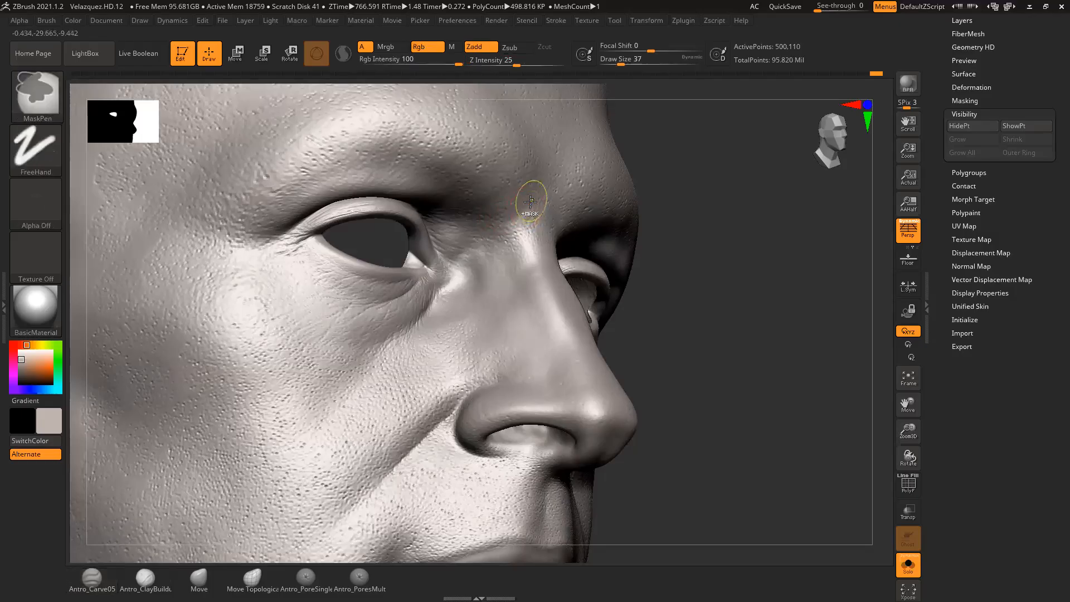
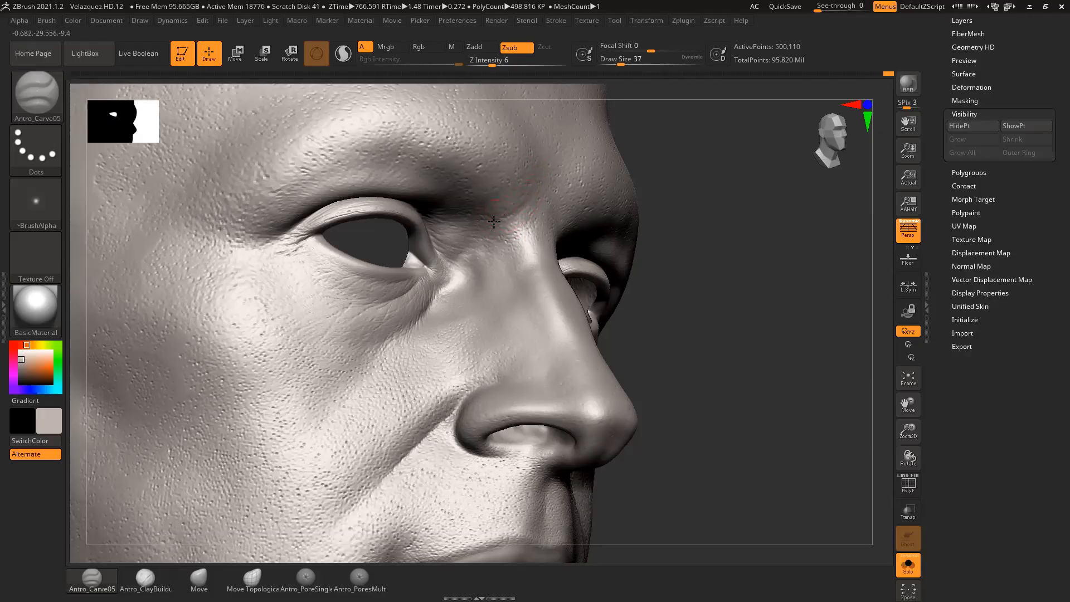
Step: Carve skin creases between the brows on both sides of the nose root, keeping draw size 37
left_click_drag(775, 326, 607, 315)
left_click_drag(140, 316, 437, 167)
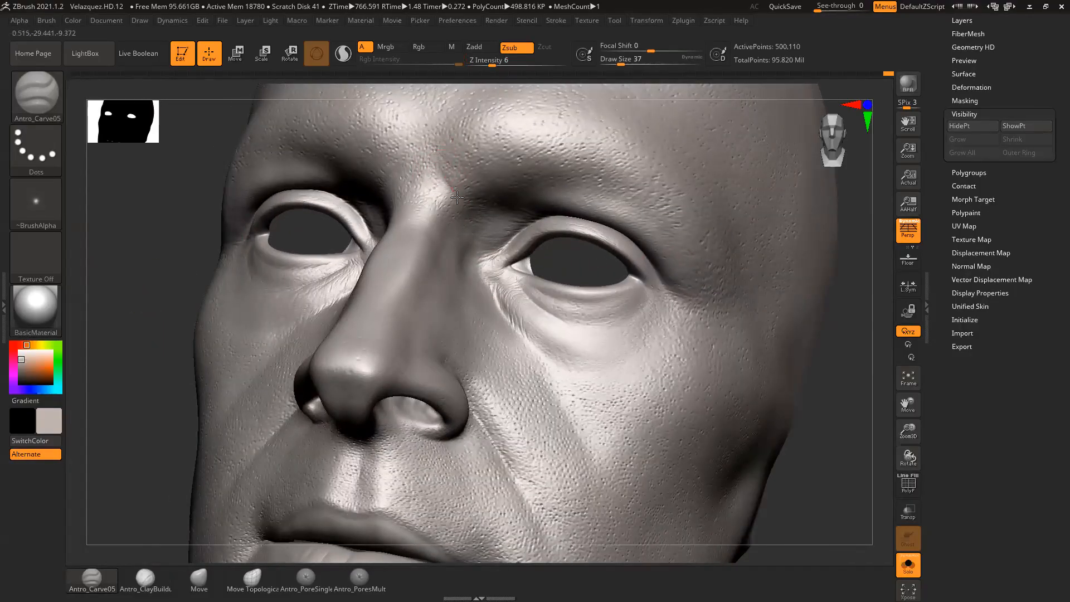
left_click_drag(845, 344, 839, 423)
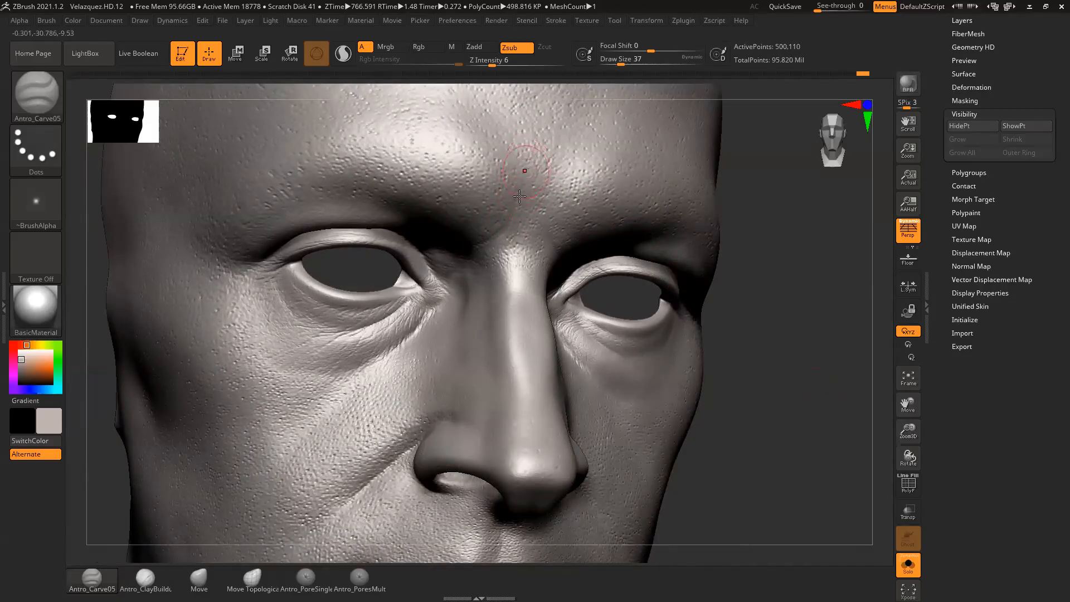
left_click_drag(808, 305, 702, 278)
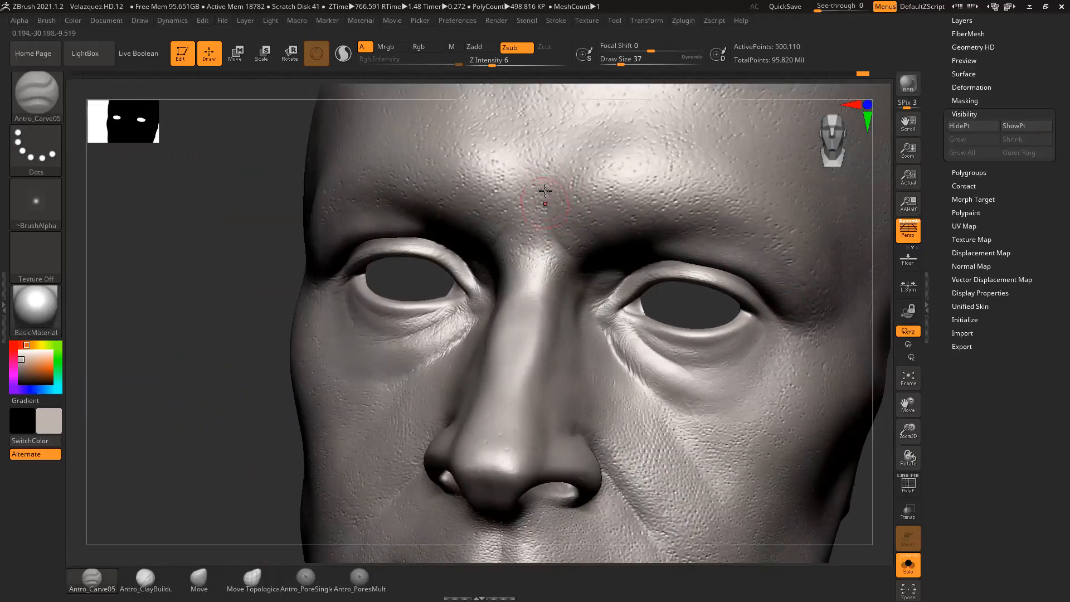
Step: Carve finer creases across the top of the nose bridge with the carve brush at draw size 31
left_click_drag(760, 328, 736, 336)
key("space")
left_click_drag(545, 252, 543, 251)
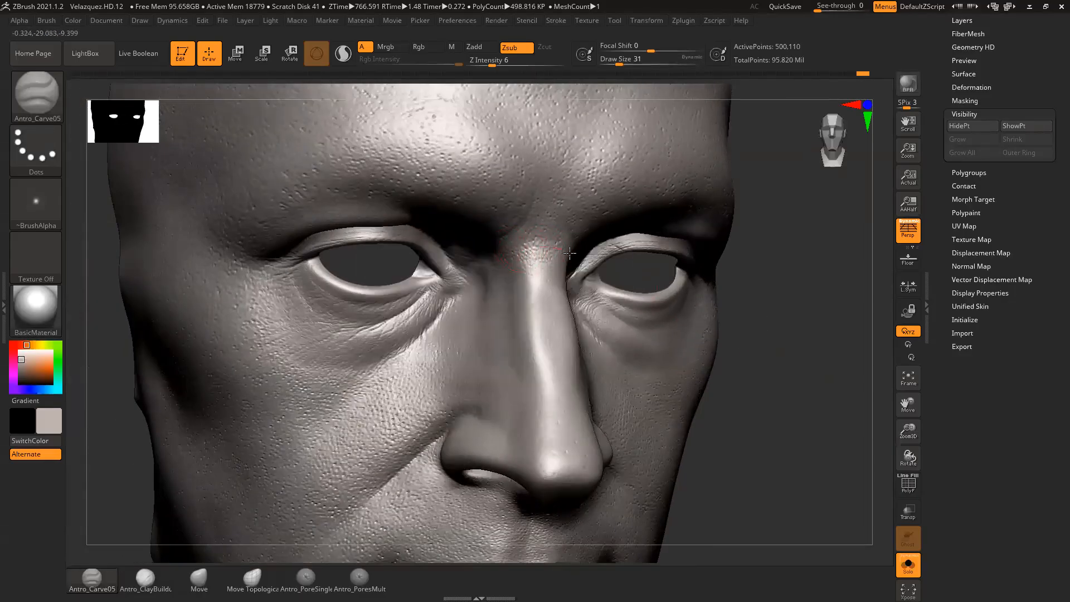
left_click_drag(780, 261, 591, 253)
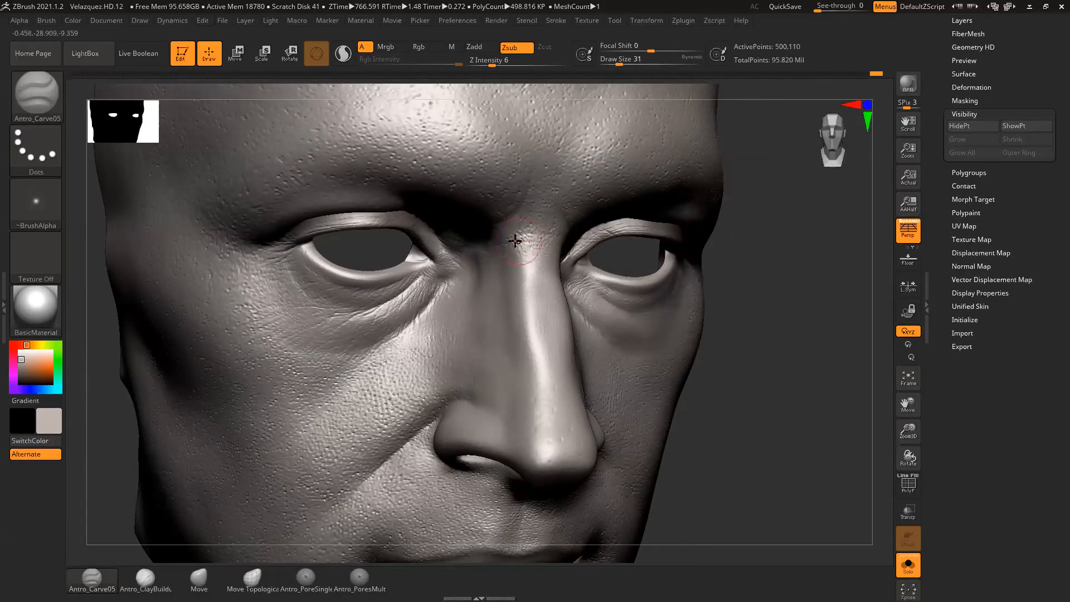
left_click_drag(746, 267, 670, 250)
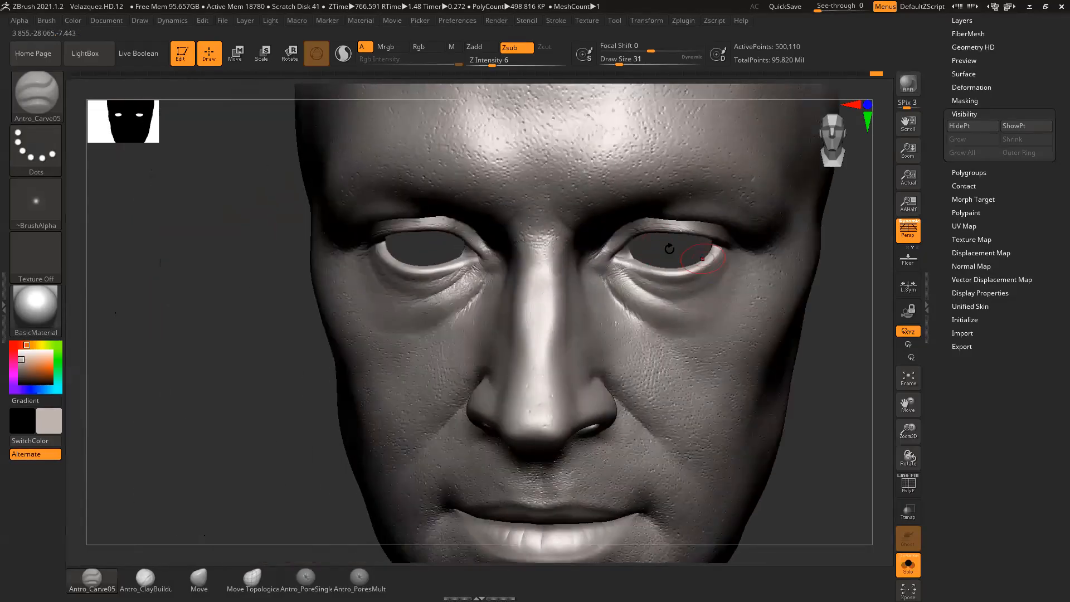
Step: Add carved skin detail to the right inner brow above the eye socket, keeping draw size 31
left_click_drag(243, 431, 236, 403)
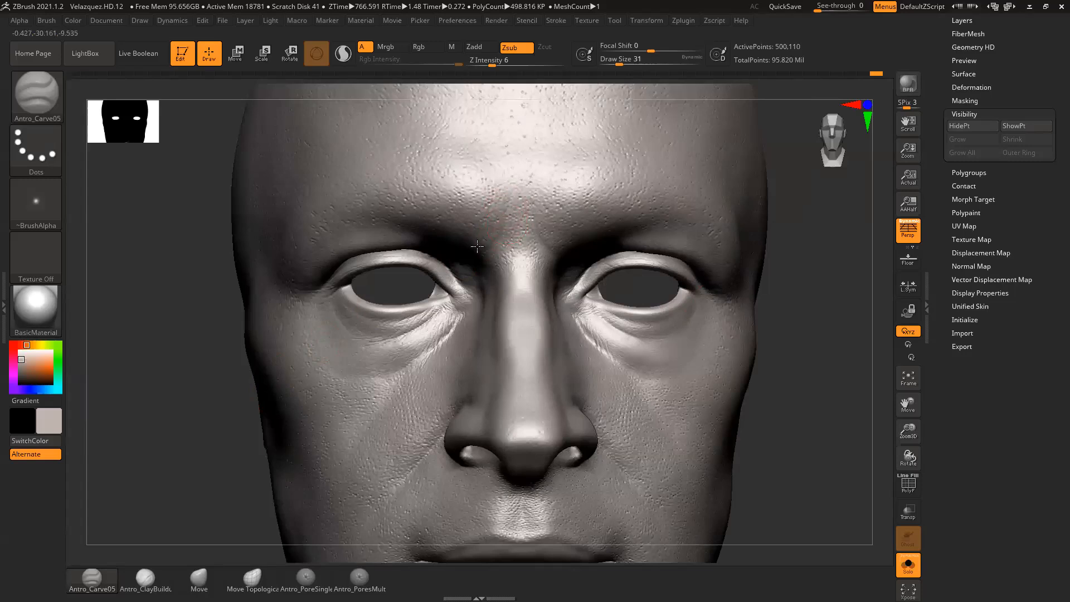
left_click_drag(817, 263, 498, 226)
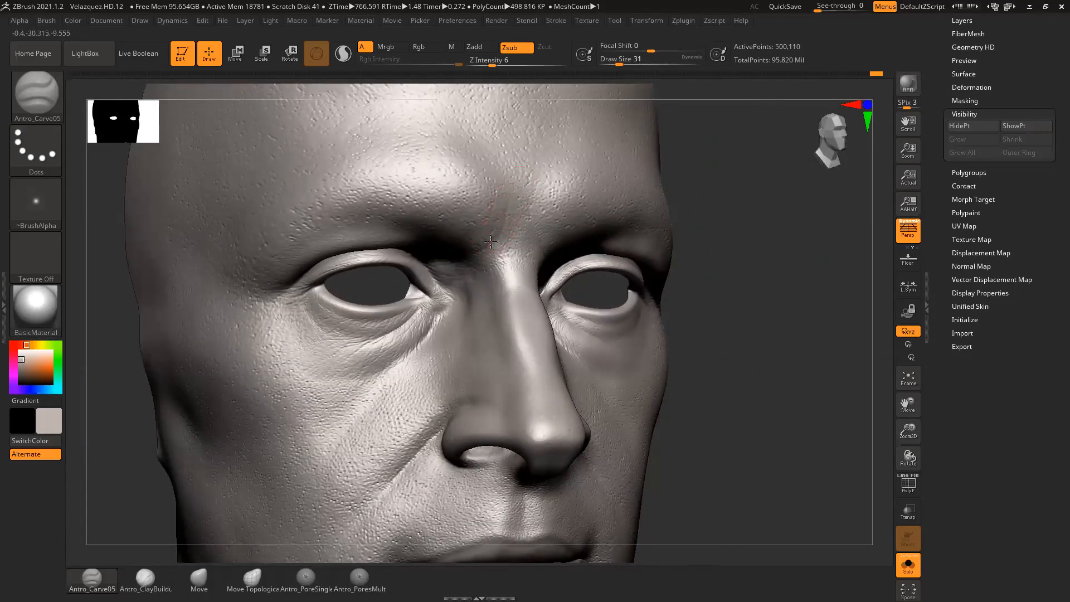
left_click_drag(687, 246, 707, 260)
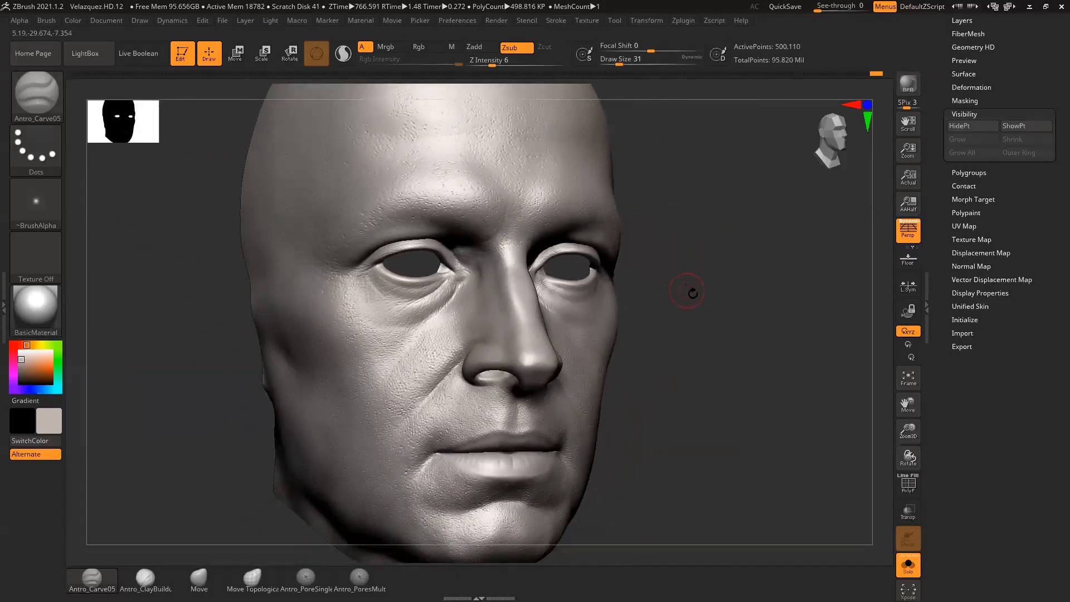
left_click_drag(705, 279, 728, 277)
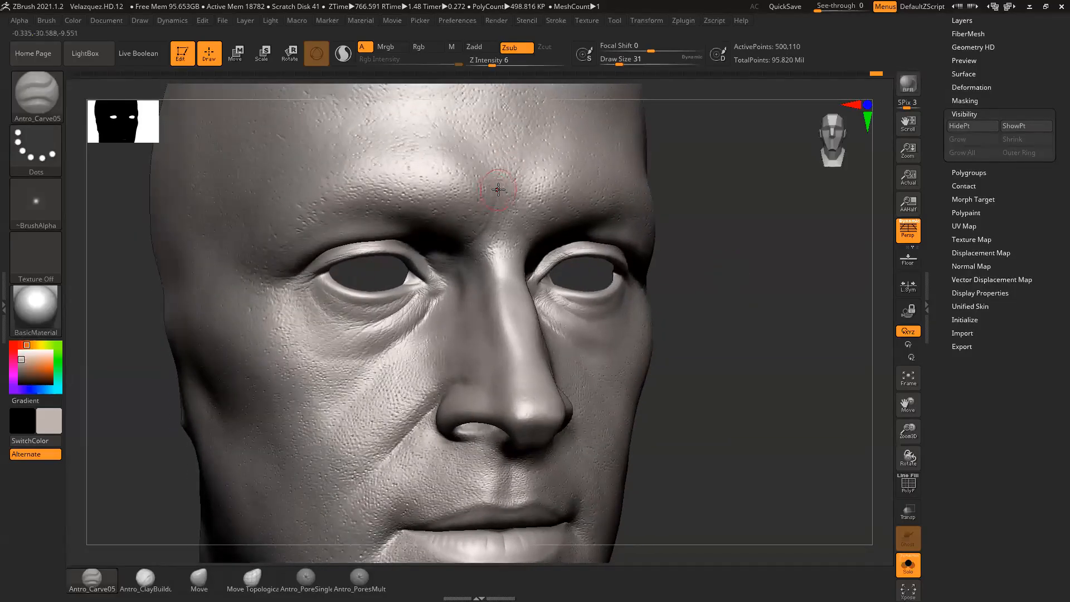
Step: Carve a vertical frown line between the brows with the carve brush at draw size 31
left_click_drag(497, 183, 497, 216)
left_click_drag(494, 174, 493, 214)
mouse_move(724, 190)
left_mouse_down()
mouse_move(782, 223)
mouse_move(694, 218)
mouse_move(753, 230)
mouse_move(748, 251)
left_mouse_up()
left_click_drag(700, 296, 412, 321)
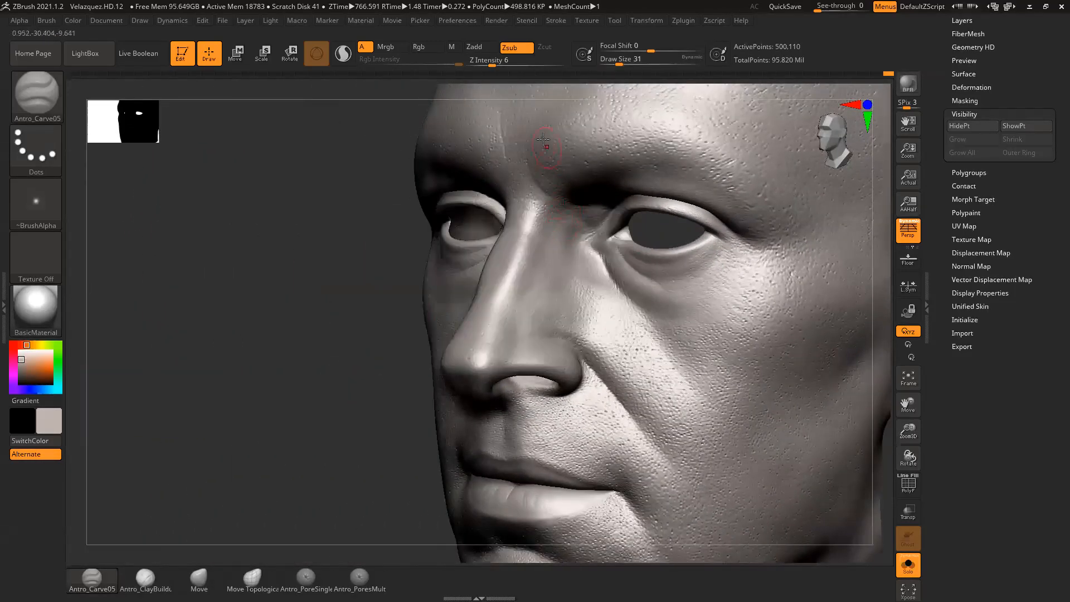
Step: Carve lightly between the nose root and the left inner eye corner at Z Intensity 2 and draw size 37
left_click_drag(488, 63, 482, 63)
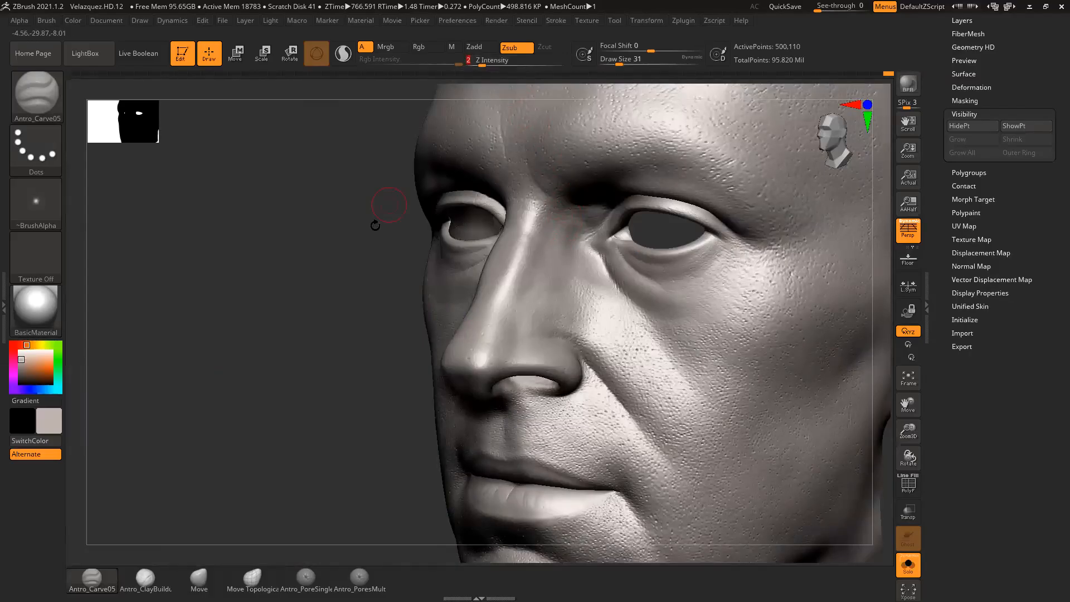
left_click_drag(296, 333, 275, 323)
key("space")
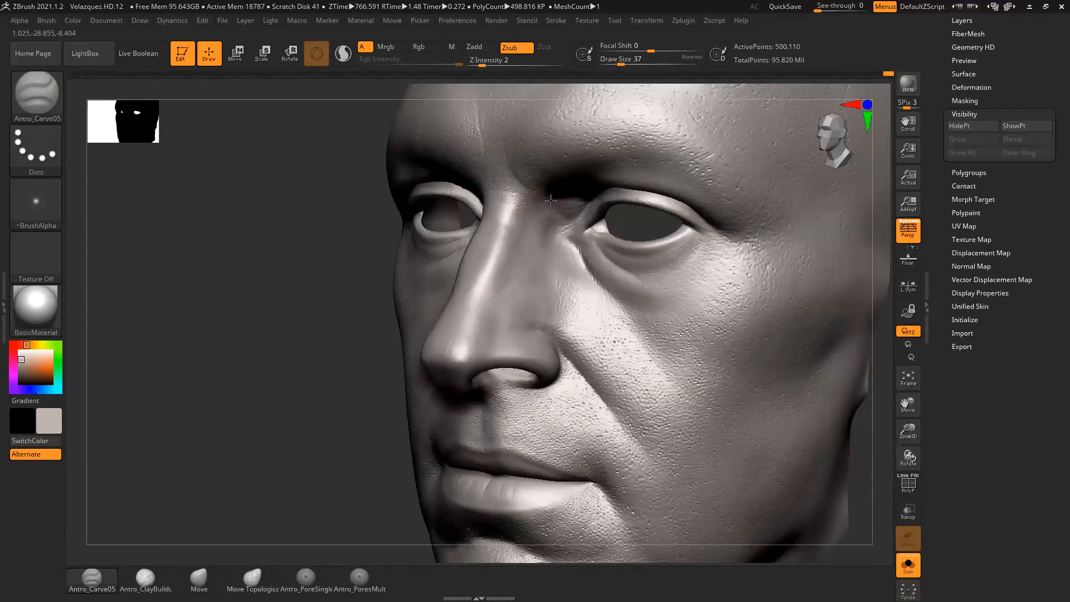
mouse_move(552, 200)
left_mouse_down()
mouse_move(530, 223)
mouse_move(552, 198)
left_mouse_up()
Step: Carve subtle forms between the right inner eye corner and the nose bridge at draw size 51
key("space")
left_click_drag(322, 353, 331, 314, "alt")
left_click_drag(402, 274, 660, 241)
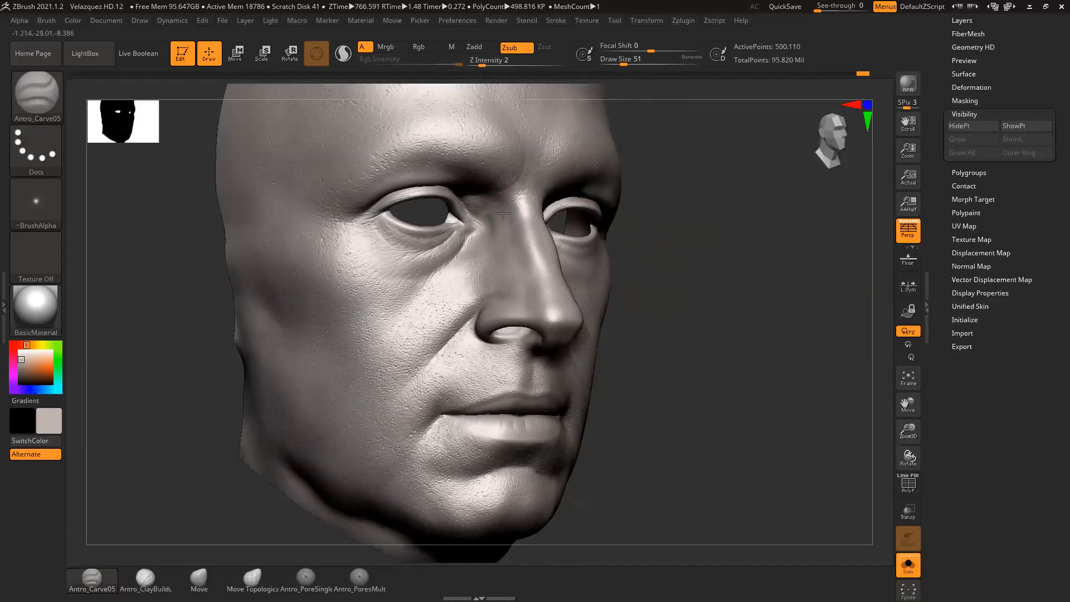
left_click_drag(491, 200, 491, 197)
left_click_drag(693, 253, 558, 208)
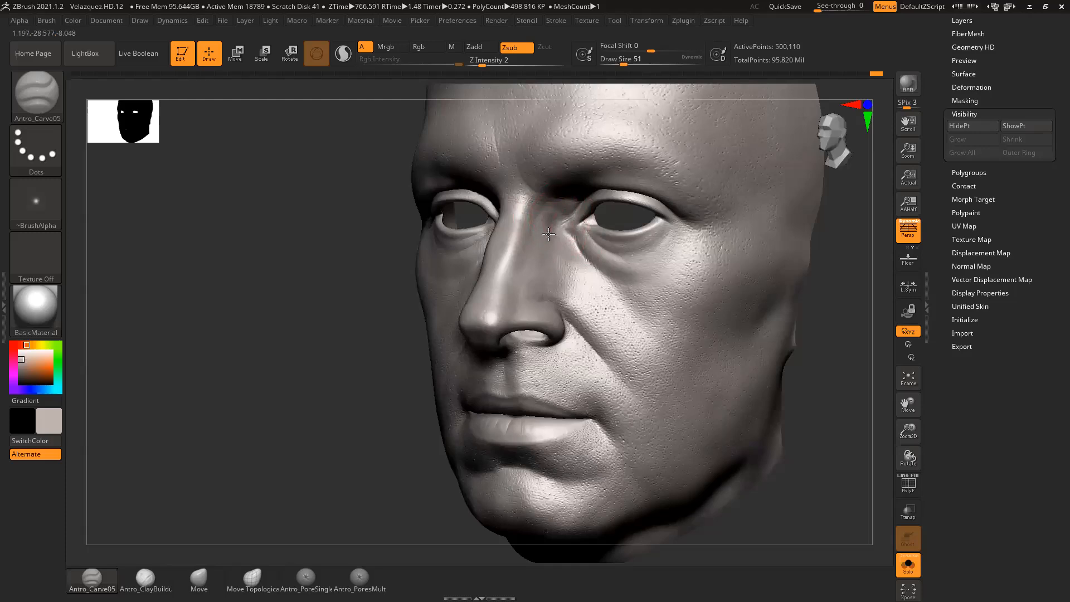
Step: Refine the upper sides of the nose beside both inner eye corners with the carve brush at draw size 51
left_click_drag(549, 231, 552, 237)
left_click_drag(295, 370, 686, 274)
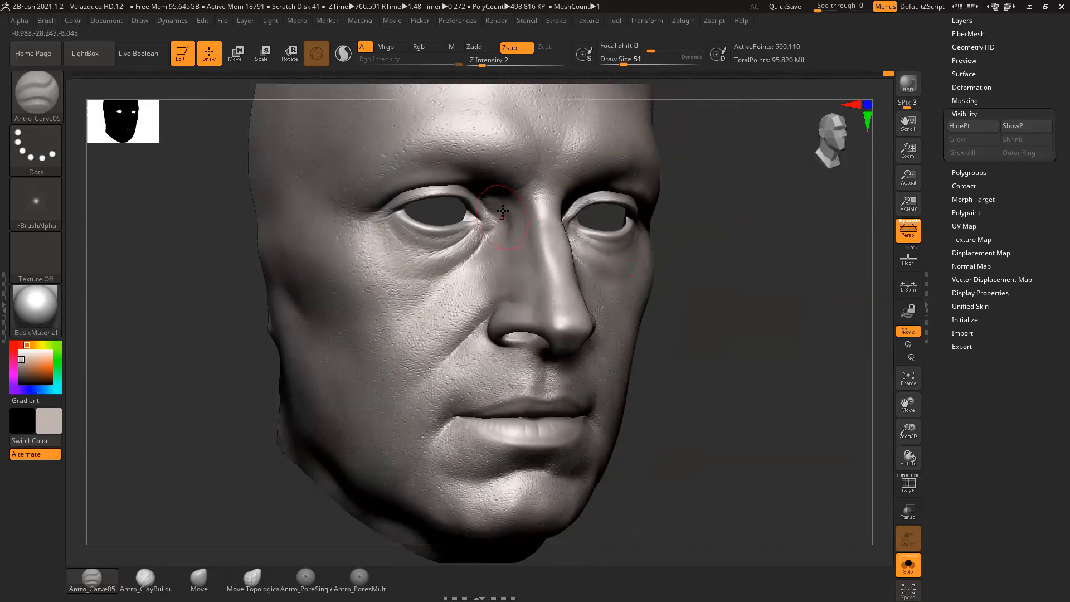
right_click_drag(502, 211, 581, 216)
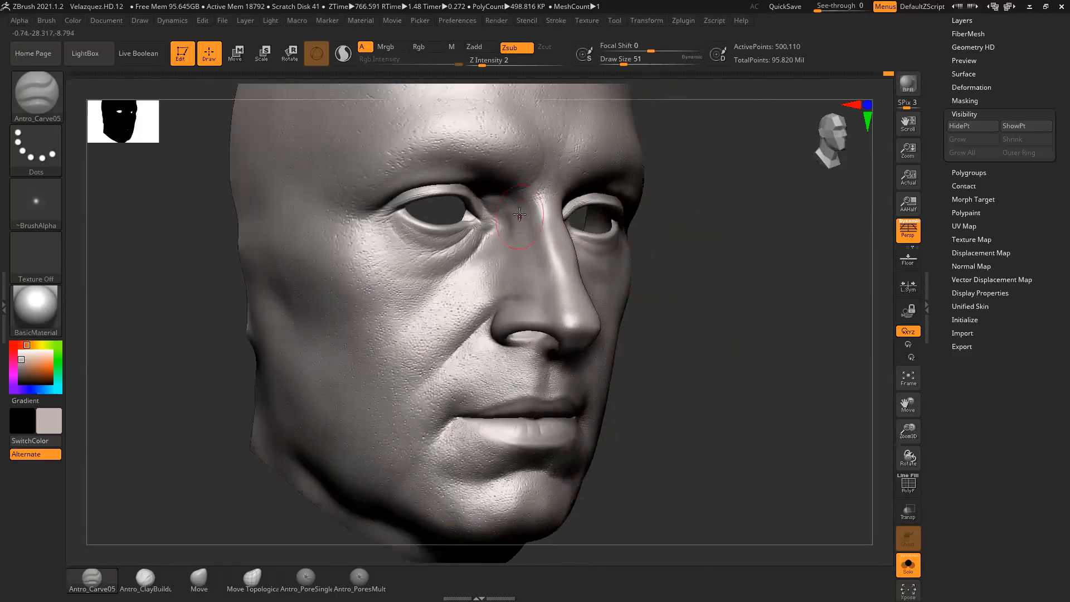
left_click_drag(698, 255, 658, 252)
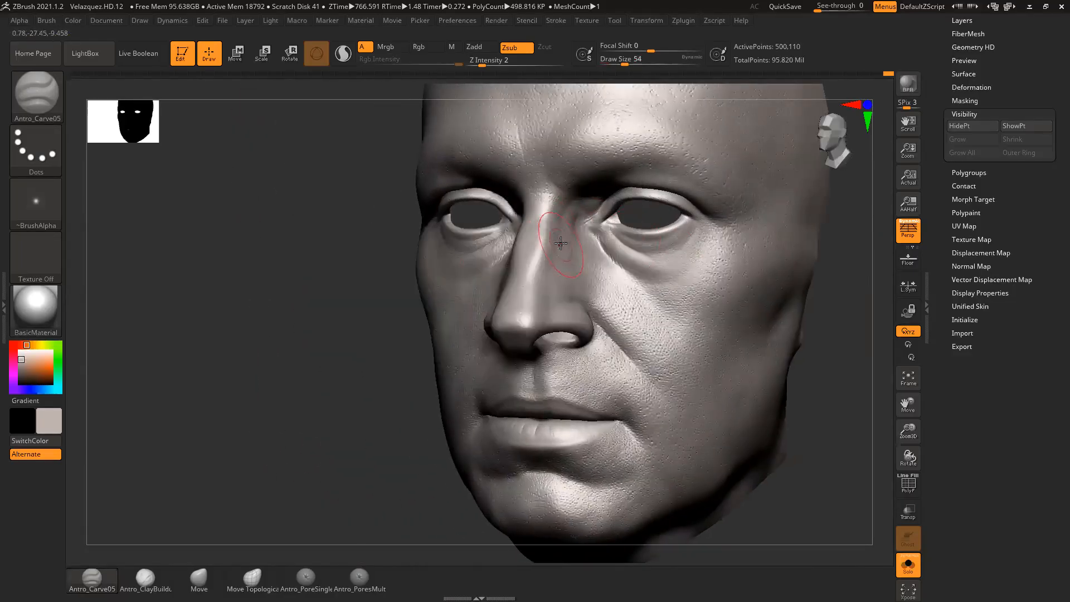
Step: Carve soft surface variation along the left side of the nose with the carve brush at draw size 54
left_click_drag(554, 266, 546, 275)
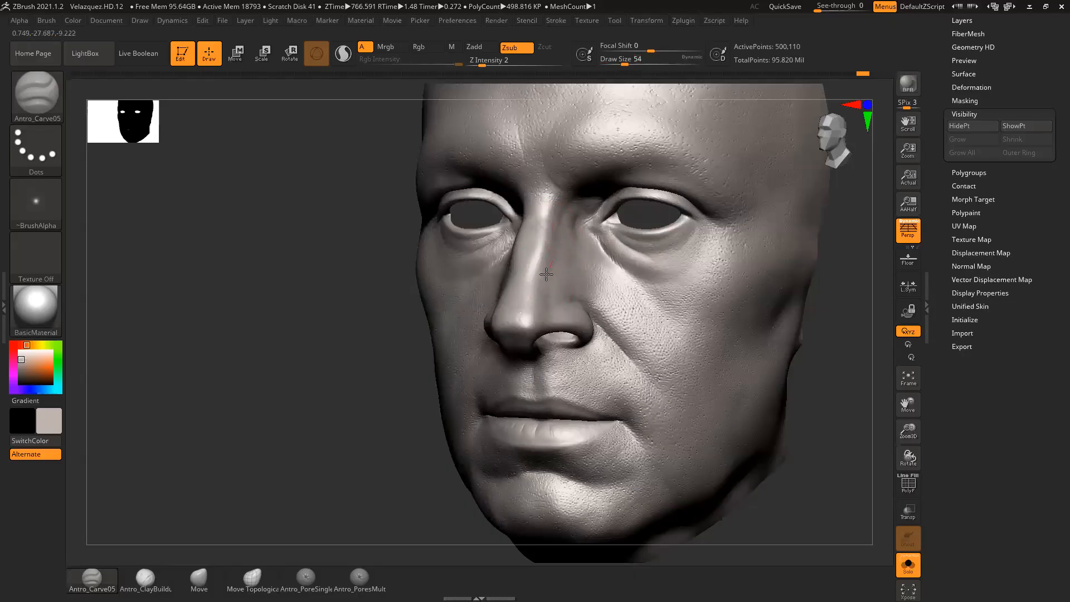
left_click_drag(323, 391, 400, 354)
key("space")
left_click_drag(539, 260, 550, 247)
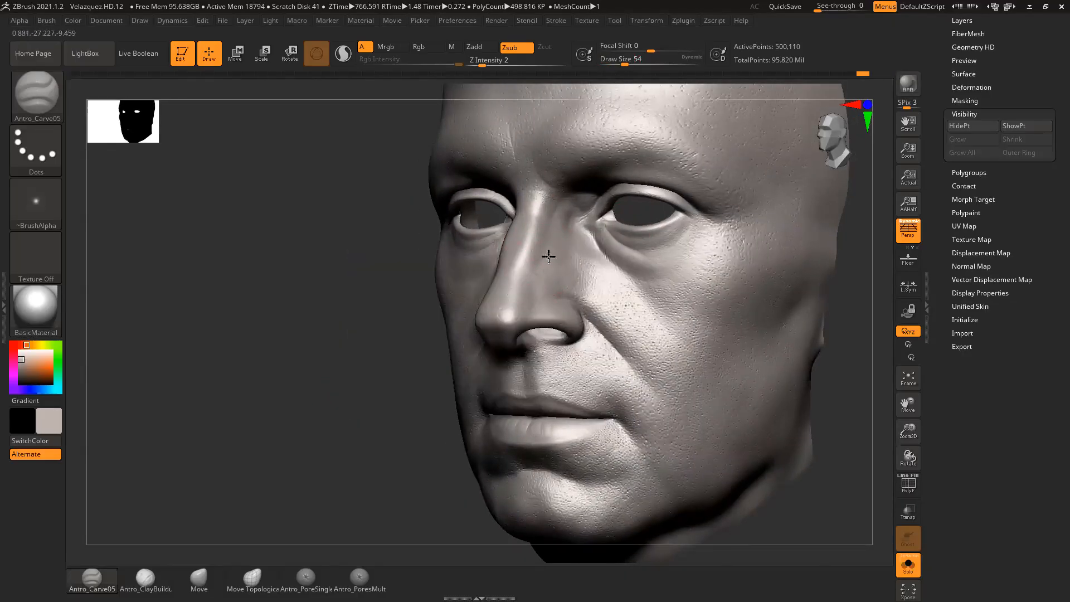
left_click_drag(334, 383, 429, 378)
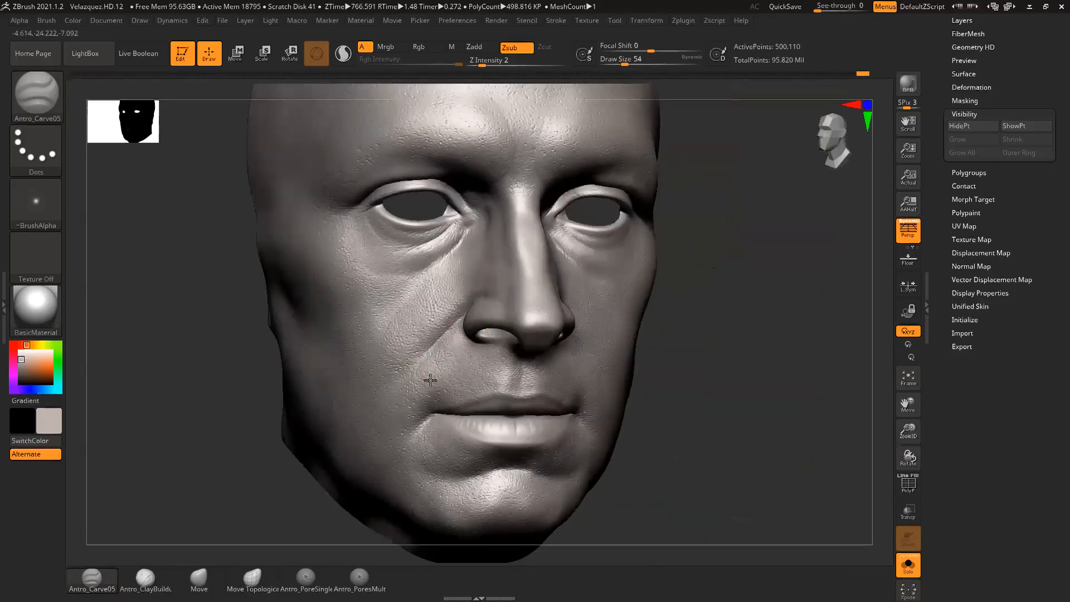
mouse_move(690, 294)
left_mouse_down()
mouse_move(716, 300)
mouse_move(703, 299)
left_mouse_up()
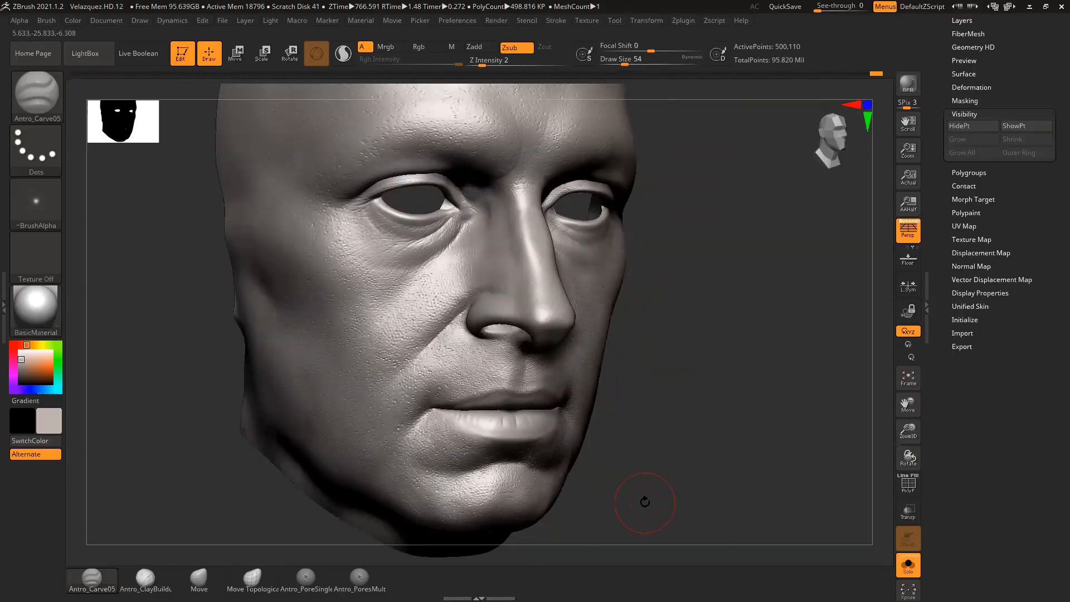
Step: Refine both inner eye sockets and the area between the brows with light carve strokes at draw size 54
left_click_drag(697, 350, 725, 361)
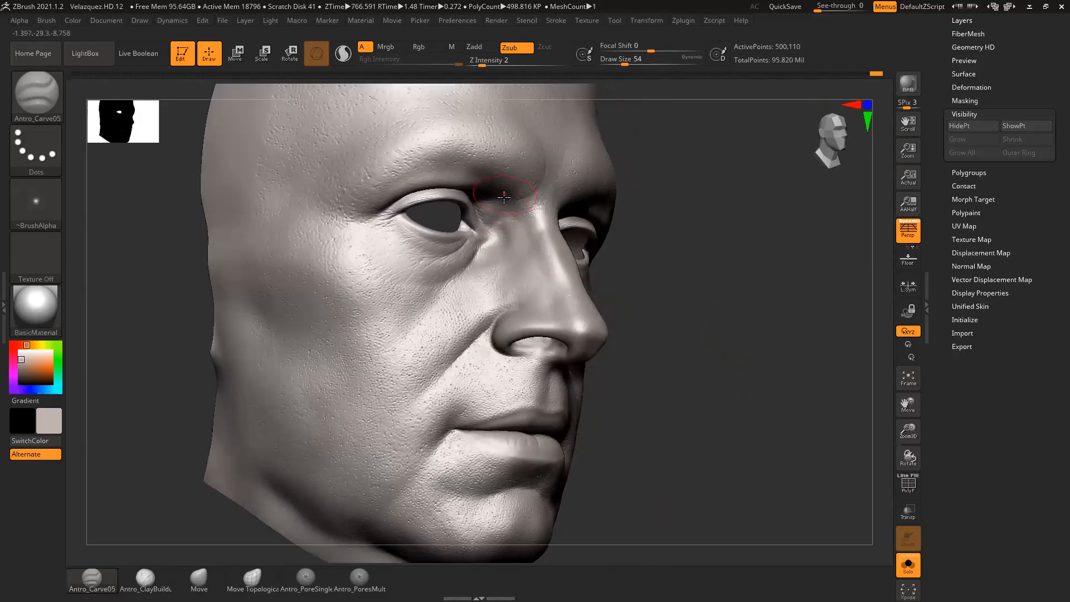
left_click_drag(727, 287, 689, 292)
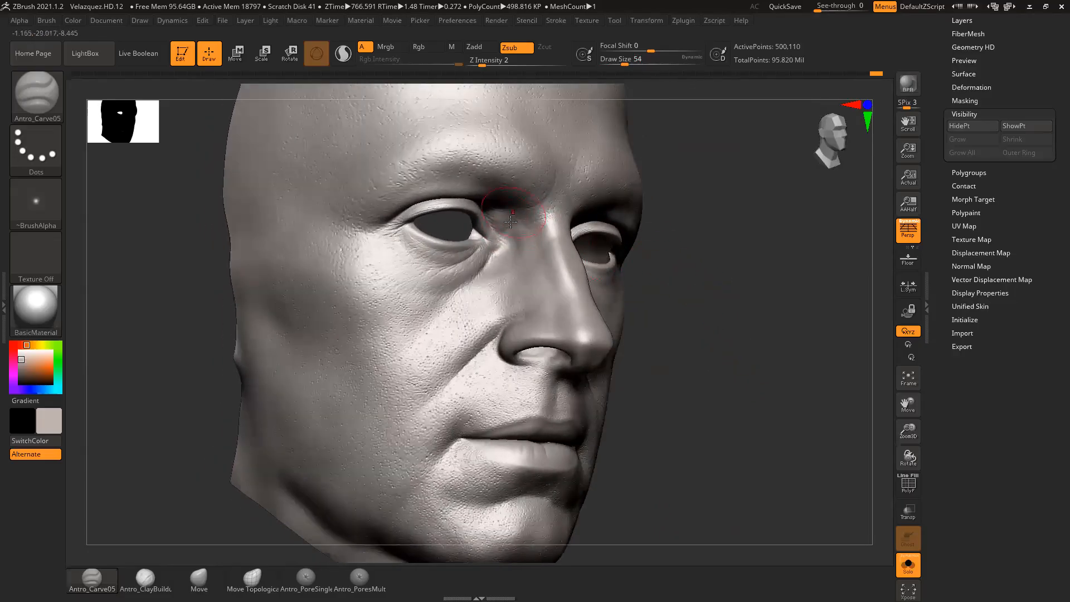
left_click_drag(755, 322, 648, 328)
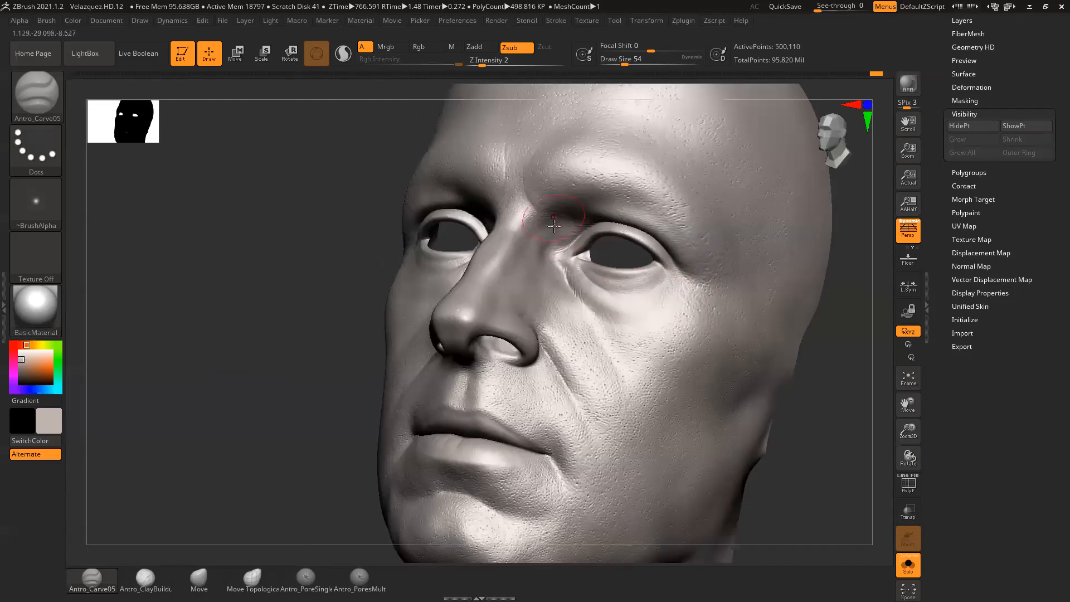
left_click_drag(828, 334, 664, 282)
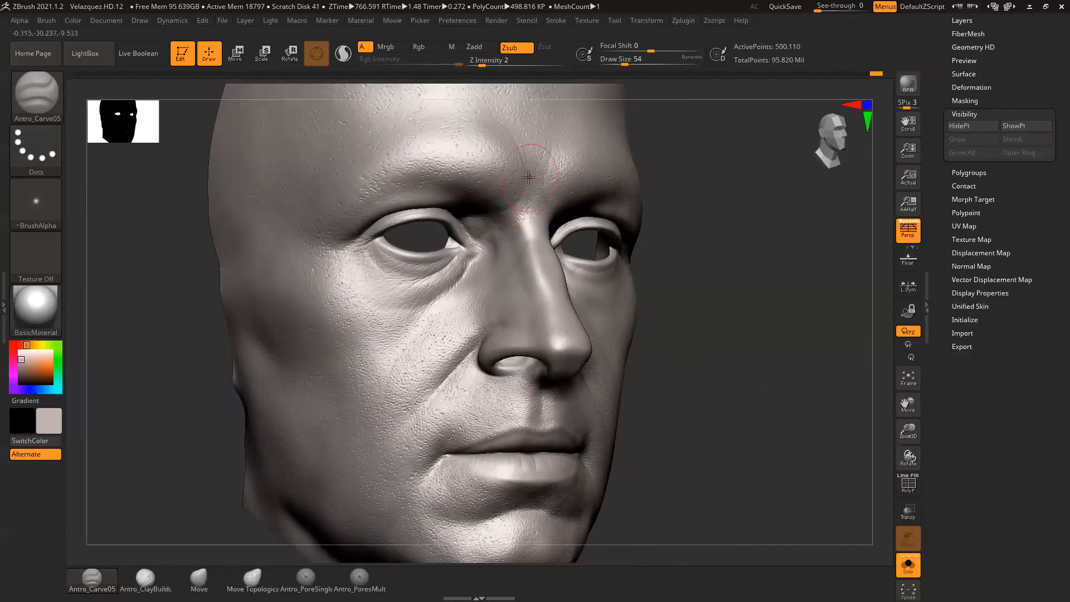
mouse_move(713, 252)
left_mouse_down()
mouse_move(748, 274)
mouse_move(701, 268)
left_mouse_up()
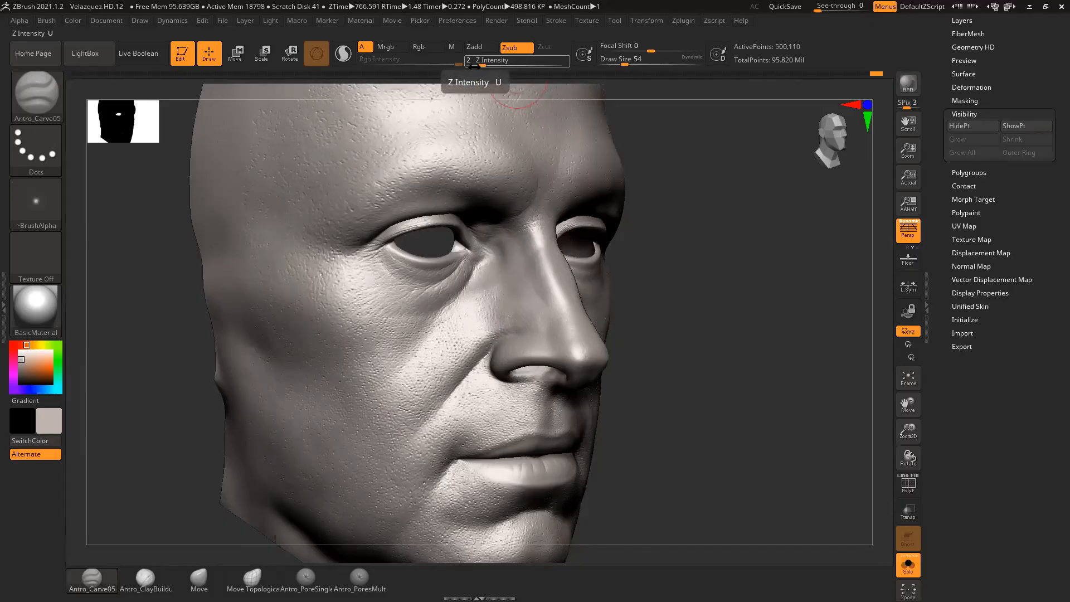
Step: Carve subtle forms into the cheeks with the subtractive carve brush at draw size 77 and Z intensity 2
mouse_move(650, 308)
left_mouse_down()
mouse_move(656, 294)
mouse_move(669, 295)
left_mouse_up()
key("space")
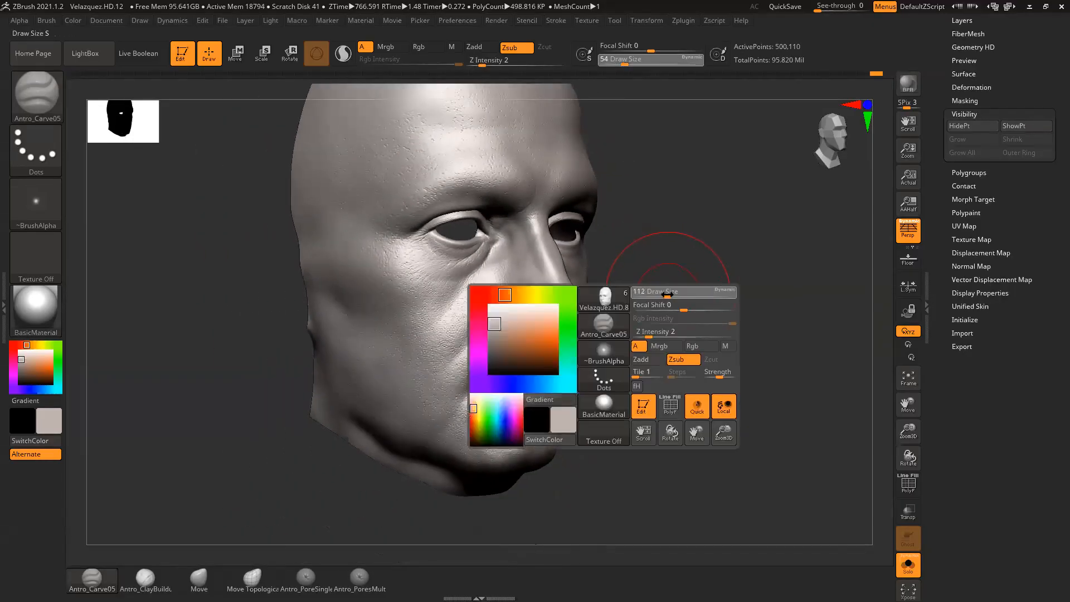
mouse_move(737, 318)
left_mouse_down()
mouse_move(714, 318)
mouse_move(745, 353)
left_mouse_up()
key("space")
left_click_drag(549, 303, 544, 303)
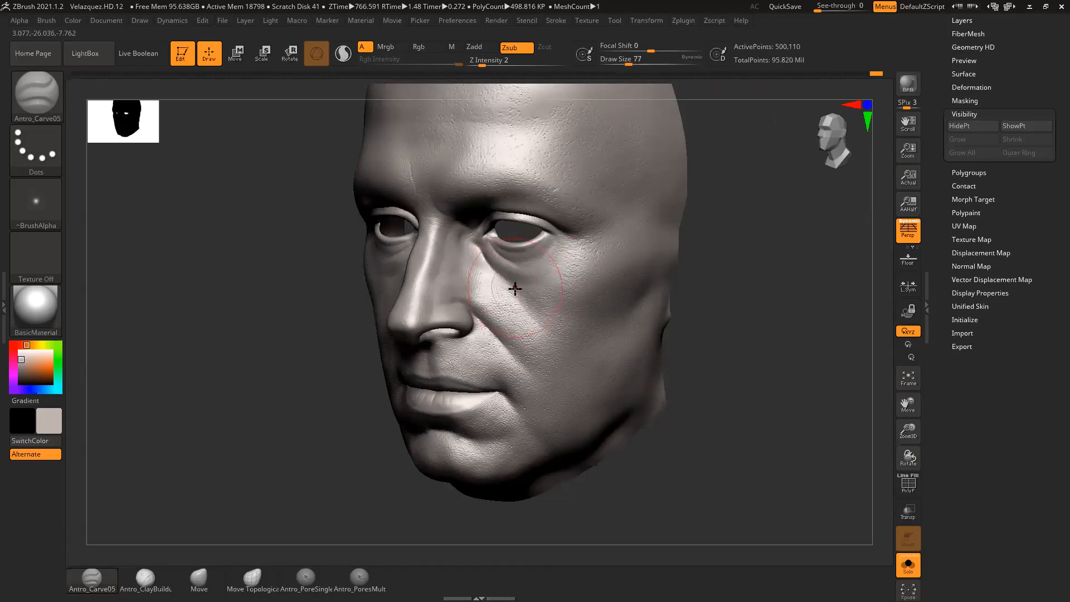
Step: Carve soft surface variation across the character's left cheek in subtractive mode at draw size 108 and Z intensity 1
key("space")
left_click_drag(553, 333, 559, 333)
left_click_drag(473, 62, 469, 62)
left_click_drag(714, 292, 774, 298)
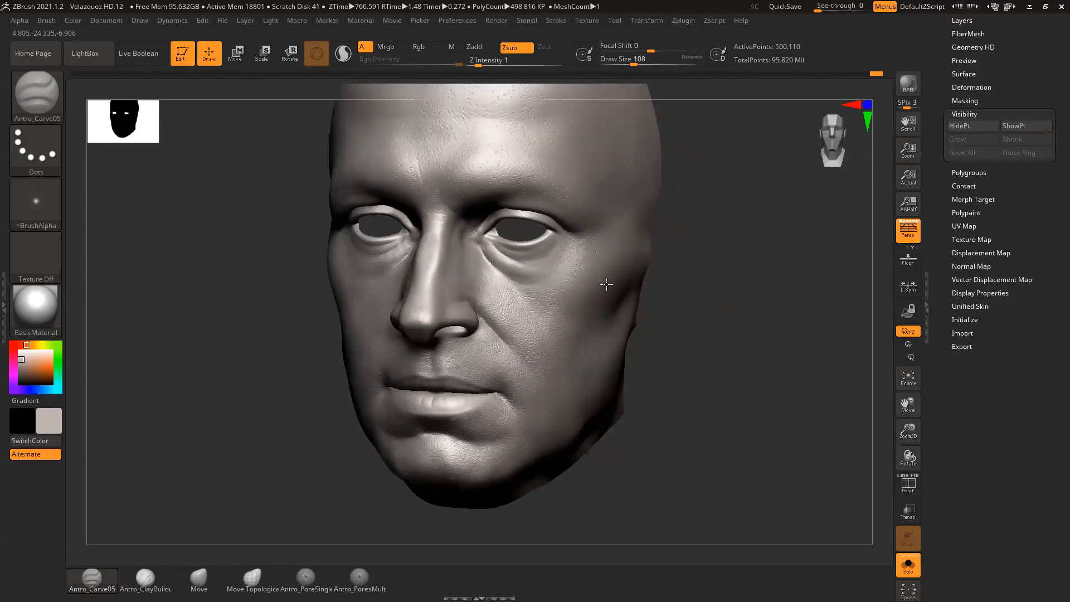
left_click_drag(576, 332, 602, 309)
left_click_drag(736, 297, 678, 301)
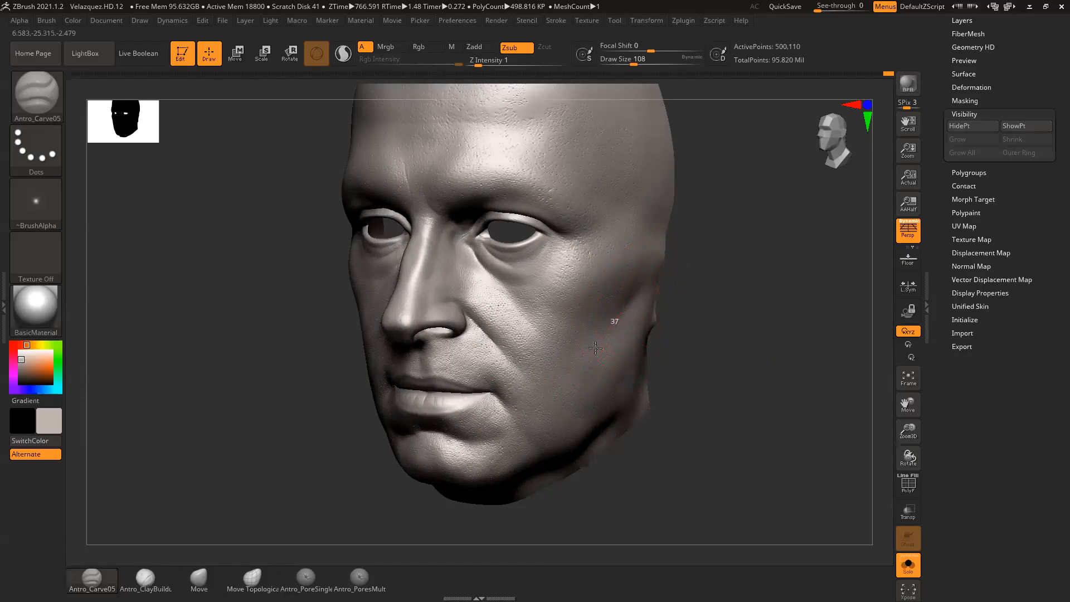
Step: Carve light strokes down the character's right outer cheek below the temple at draw size 108
mouse_move(623, 328)
right_mouse_down()
mouse_move(624, 312)
mouse_move(707, 318)
mouse_move(721, 342)
mouse_move(678, 320)
right_mouse_up()
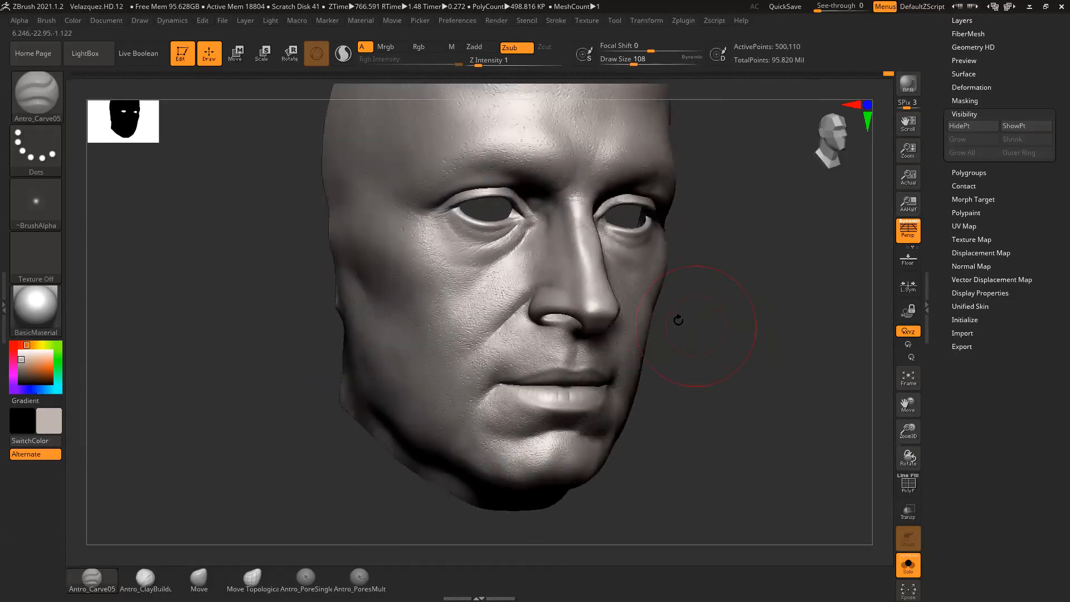
left_click_drag(374, 299, 393, 358)
left_click_drag(356, 265, 373, 308)
mouse_move(689, 327)
right_mouse_down()
mouse_move(724, 339)
mouse_move(669, 301)
right_mouse_up()
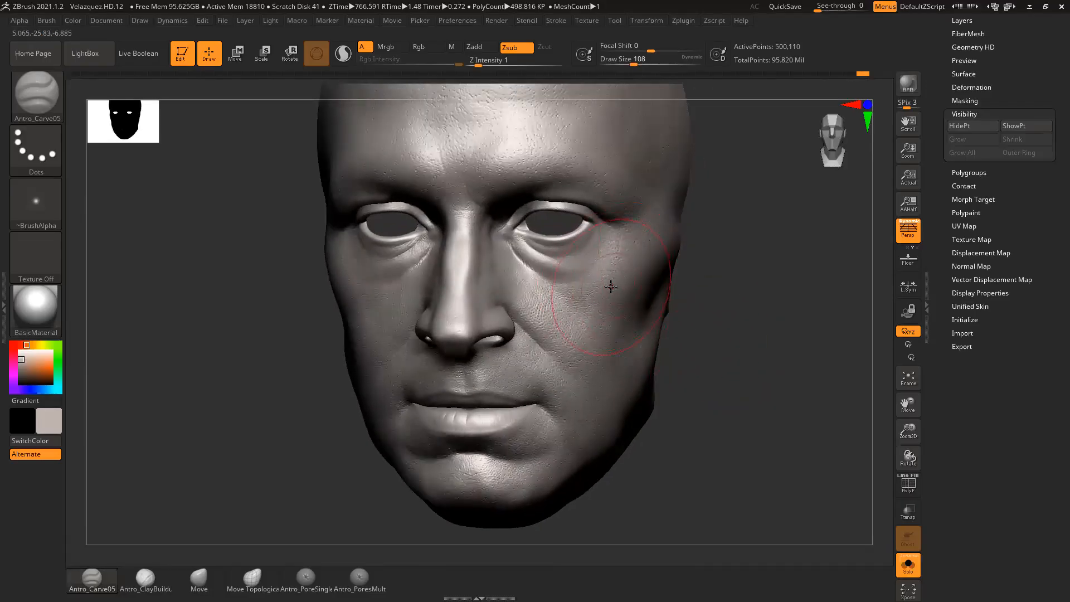
Step: Switch the carve brush to additive mode and build up the character's left cheek at draw size 145 and Z intensity 4
key("space")
left_click_drag(612, 287, 614, 287)
mouse_move(730, 257)
right_mouse_down()
mouse_move(738, 282)
mouse_move(725, 279)
mouse_move(724, 245)
right_mouse_up()
left_click(475, 47)
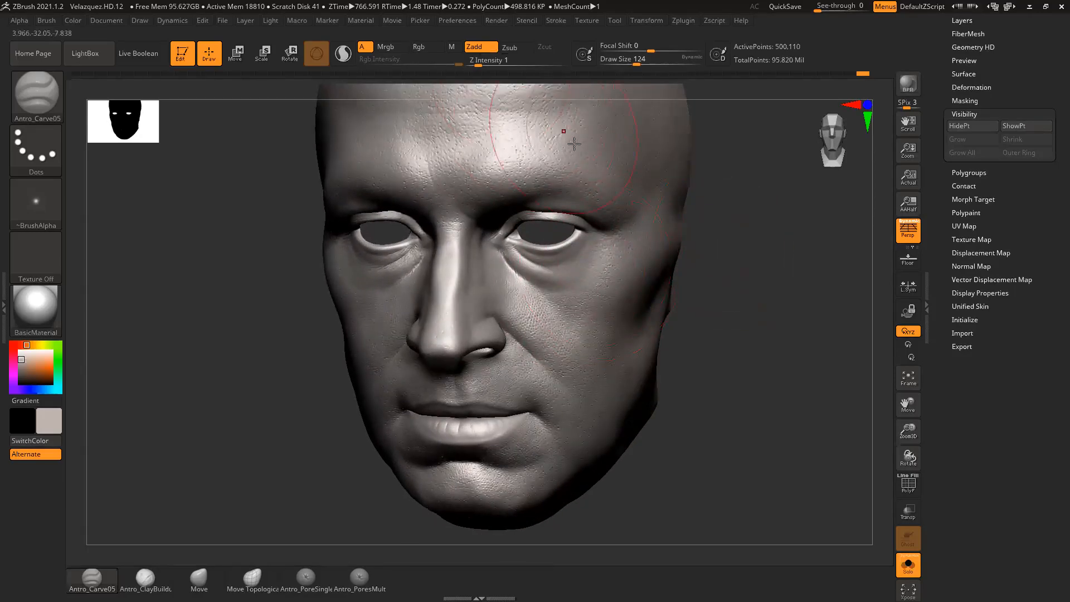
key("space")
left_click_drag(612, 290, 616, 290)
left_click(483, 62)
left_click_drag(487, 63, 488, 63)
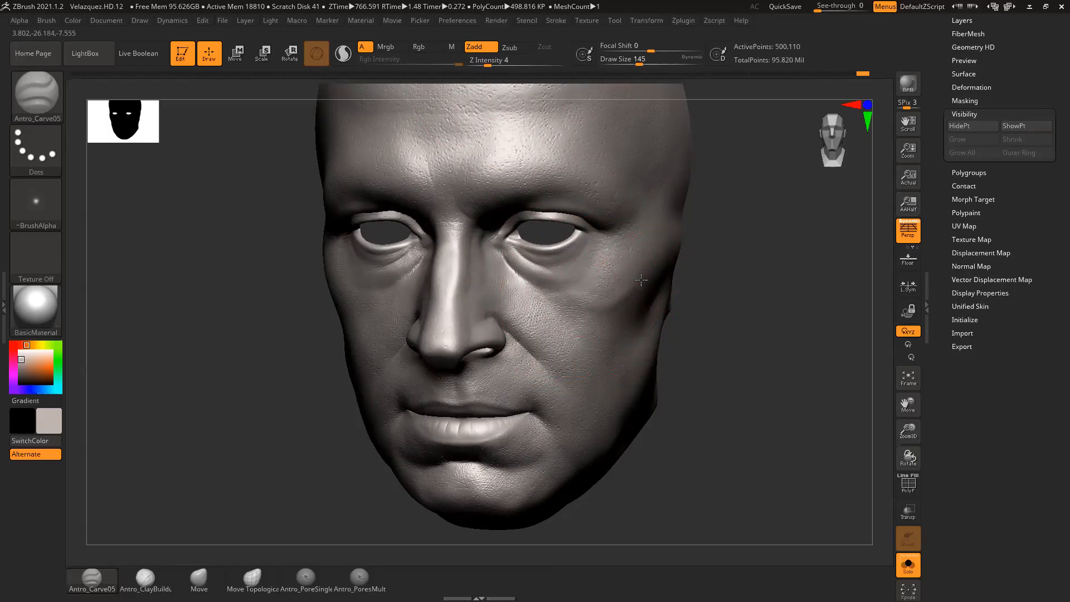
left_click_drag(635, 285, 579, 302)
mouse_move(711, 284)
left_mouse_down()
mouse_move(757, 296)
mouse_move(528, 148)
left_mouse_up()
Step: Reduce the carve brush to draw size 112 for working on the character's left cheek
mouse_move(487, 62)
left_mouse_down()
mouse_move(478, 62)
mouse_move(489, 61)
left_mouse_up()
key("space")
left_click_drag(566, 313, 560, 312)
left_click_drag(750, 303, 688, 305)
Step: Try a stronger additive stroke down the character's left outer cheek at Z intensity 9
left_click_drag(489, 64, 498, 65)
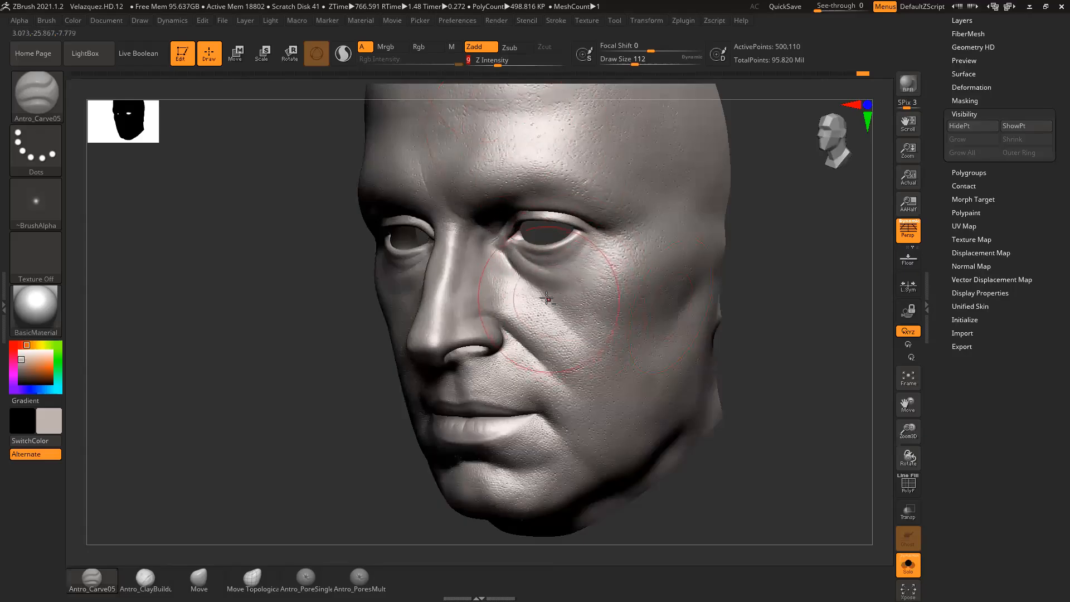
left_click_drag(684, 300, 663, 353)
key("ctrl+z")
key("ctrl+z")
Step: Refine both cheeks below the eyes with light additive strokes at Z intensity 1 and draw size 112
left_click_drag(497, 62, 483, 62)
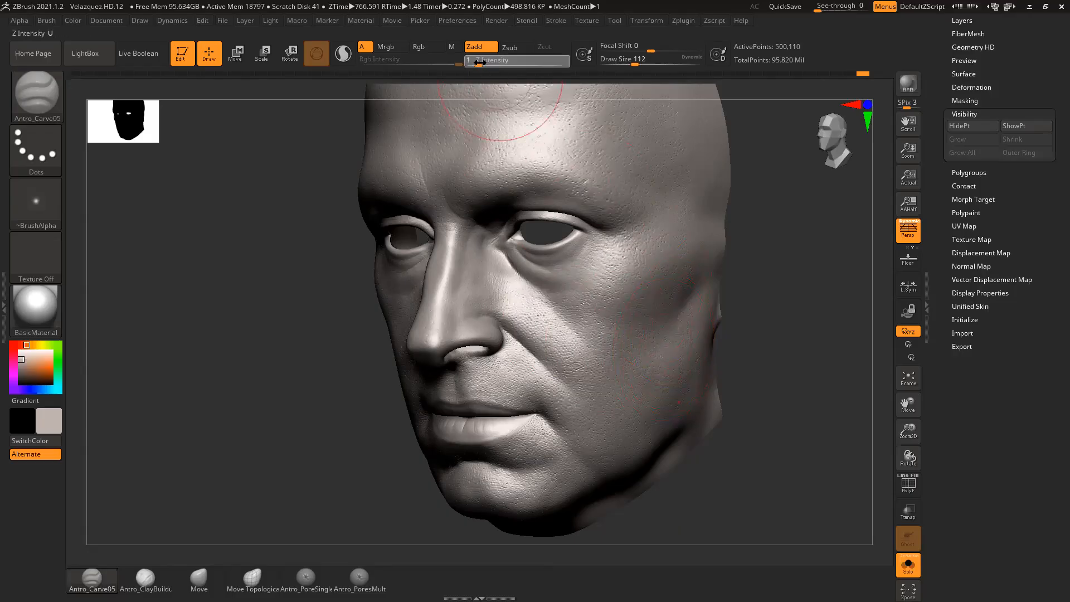
left_click_drag(753, 245, 803, 267)
key("s")
mouse_move(731, 266)
left_mouse_down()
mouse_move(754, 265)
mouse_move(708, 269)
left_mouse_up()
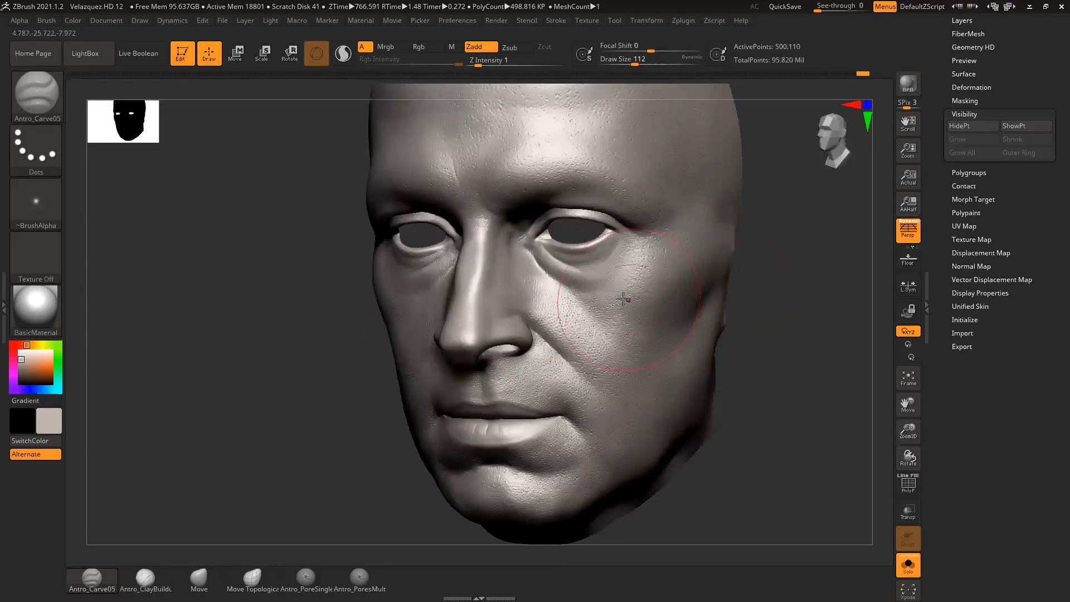
mouse_move(588, 291)
left_mouse_down()
mouse_move(643, 314)
mouse_move(608, 296)
mouse_move(656, 300)
left_mouse_up()
mouse_move(688, 275)
left_mouse_down()
mouse_move(654, 311)
mouse_move(670, 289)
left_mouse_up()
left_click_drag(785, 283, 806, 289, "shift")
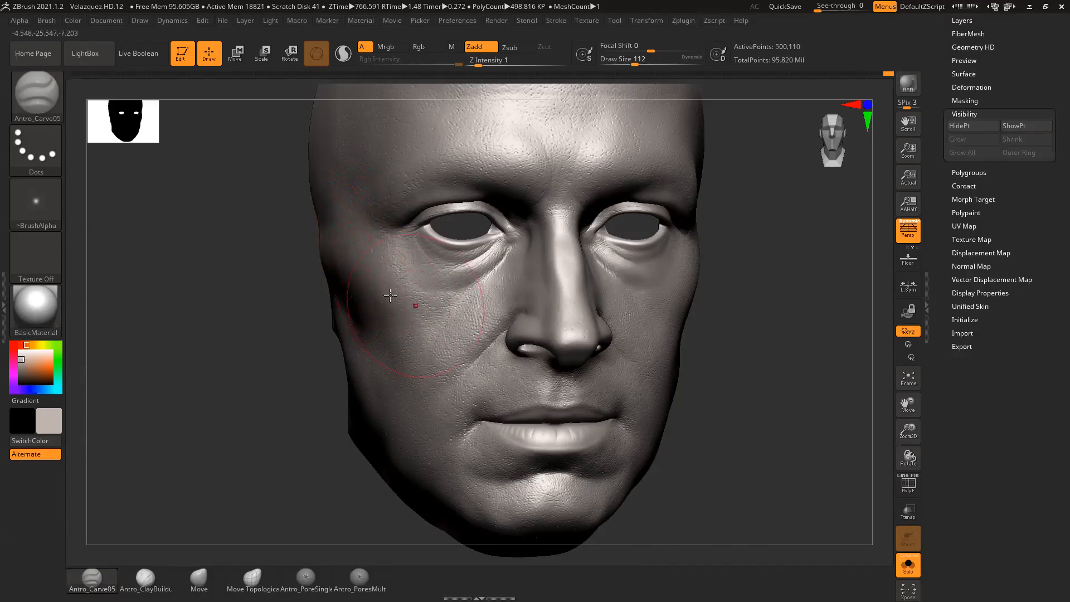
left_click_drag(715, 332, 783, 328)
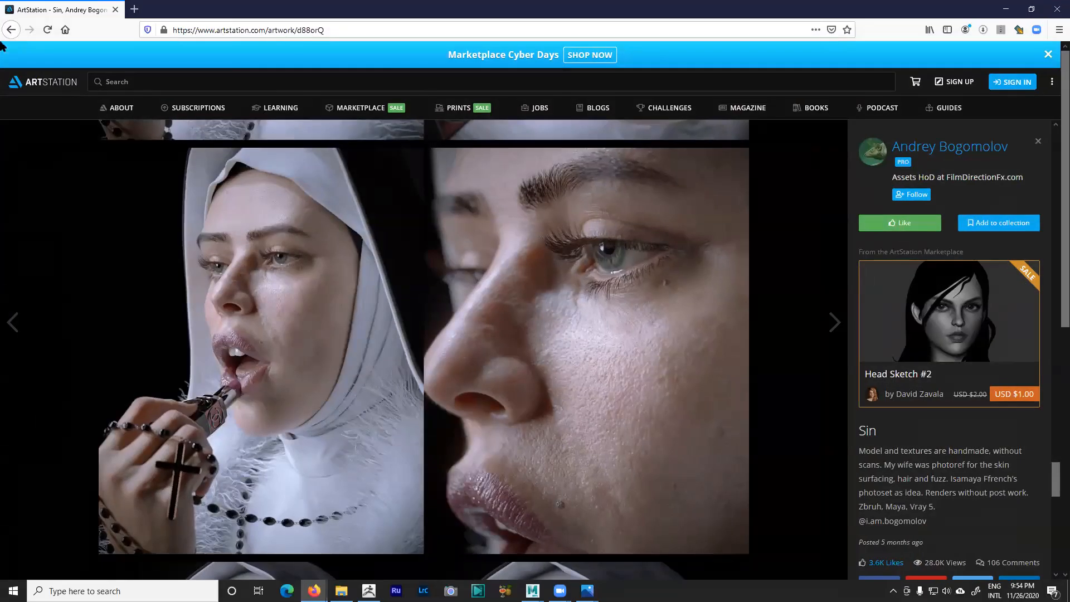
Step: Switch to the web browser, open instagram.com and go to the life-cast sculptor's profile
left_click(330, 28)
type("instagram.com/")
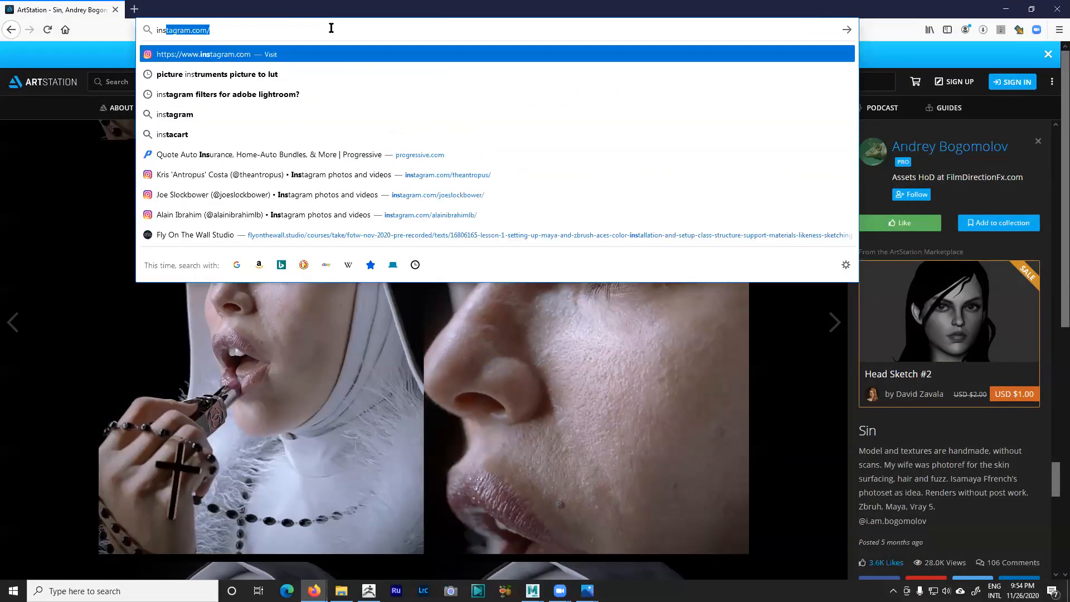
key("Return")
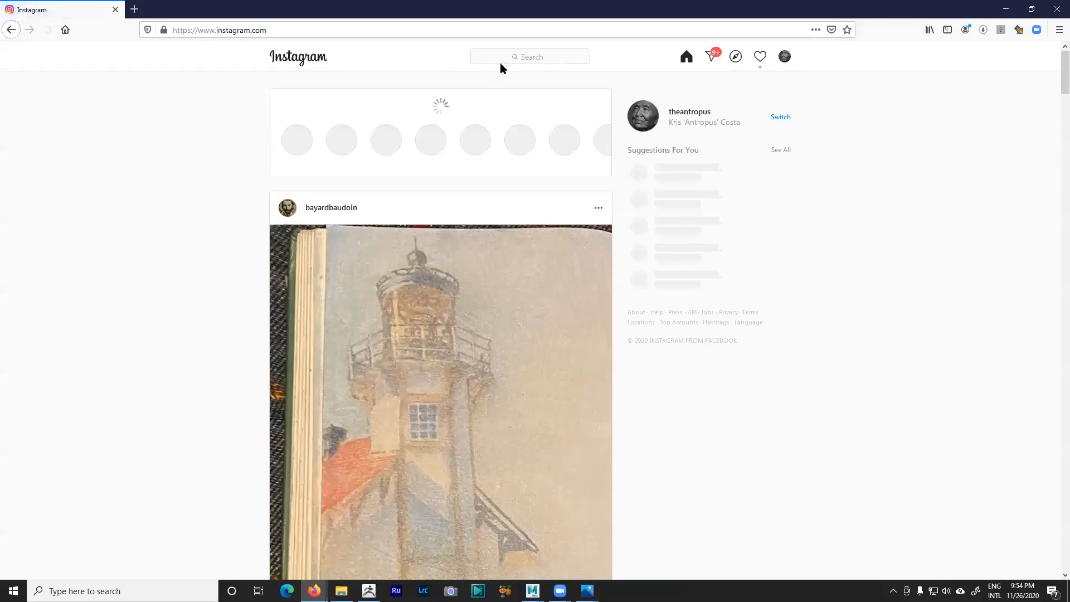
left_click(504, 57)
type("joes")
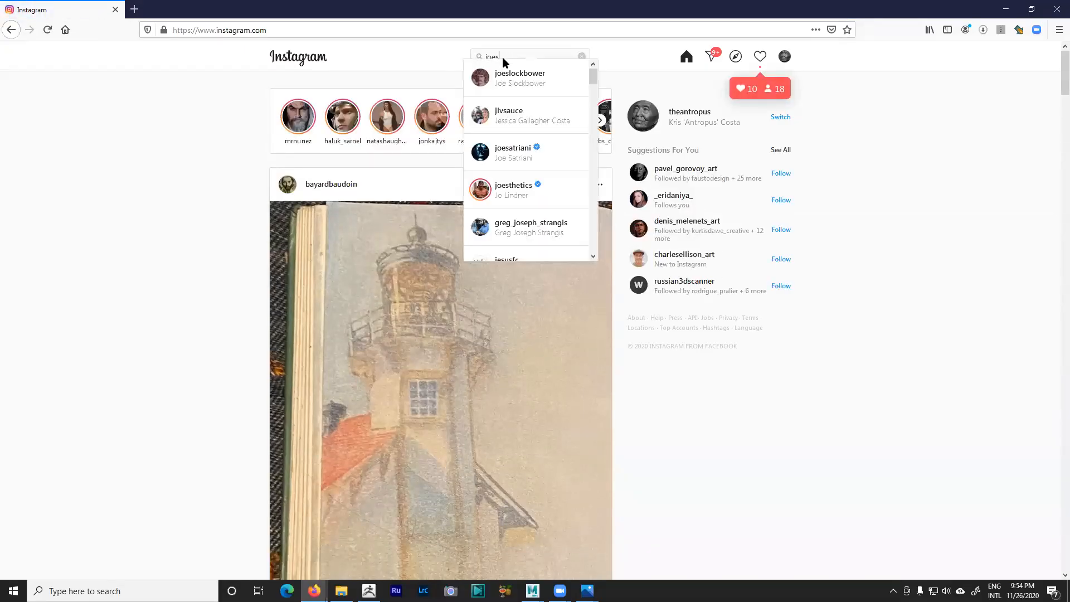
left_click(535, 73)
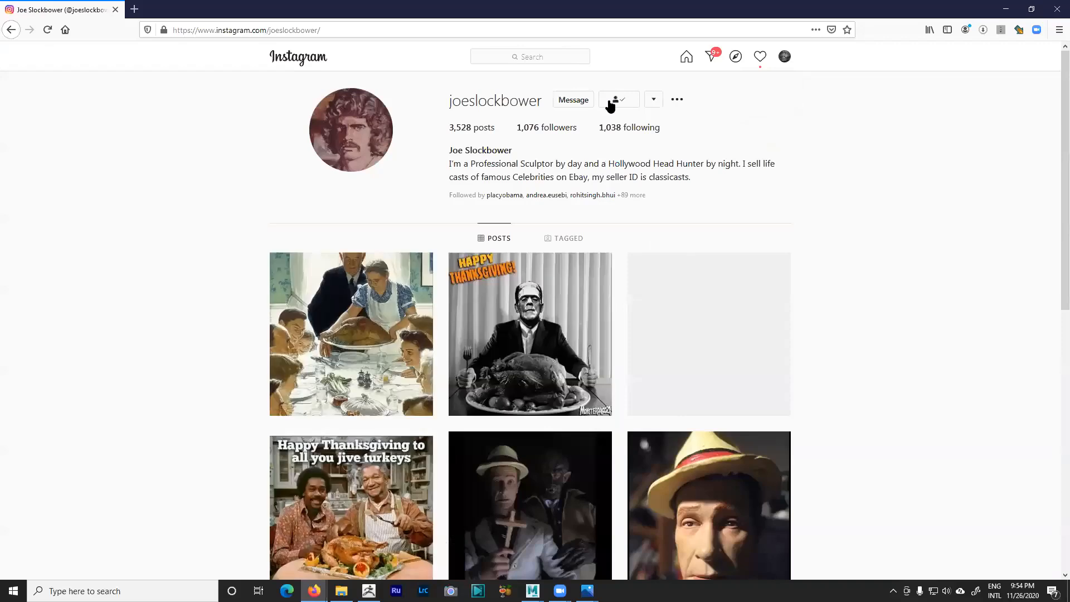
Step: Browse the profile's life-cast posts and preview the front view of the male face cast
scroll(701, 280, "down", 5)
scroll(701, 280, "down", 8)
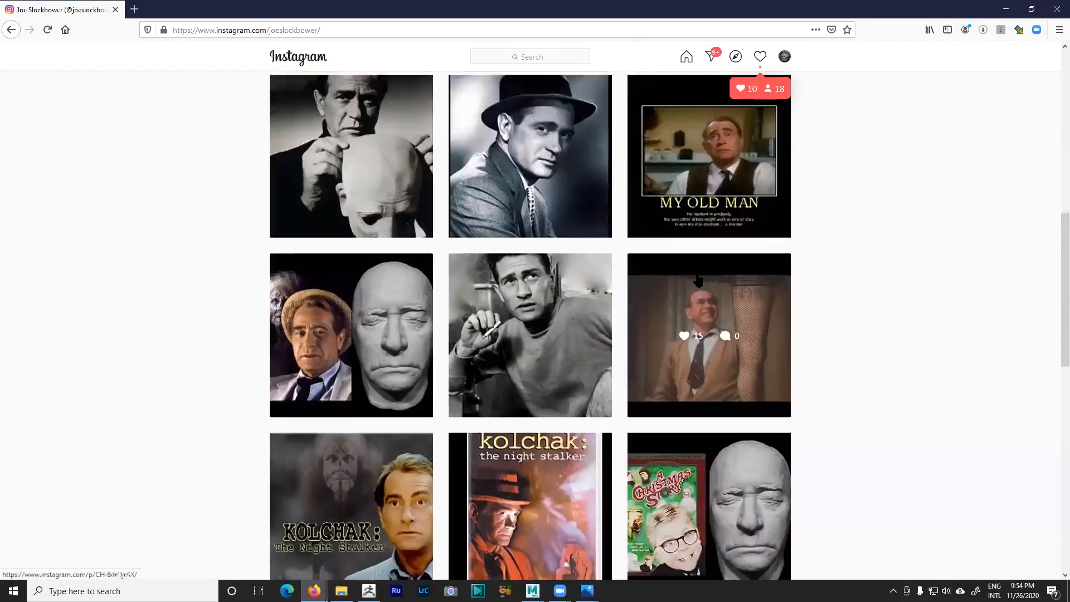
scroll(696, 275, "down", 1)
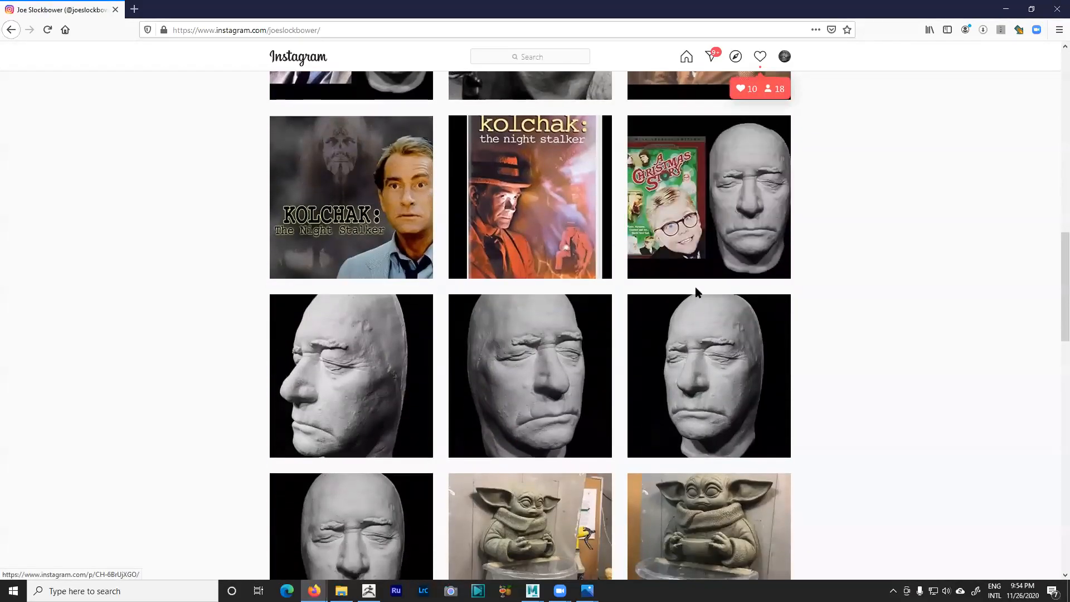
scroll(694, 284, "down", 4)
scroll(718, 326, "down", 15)
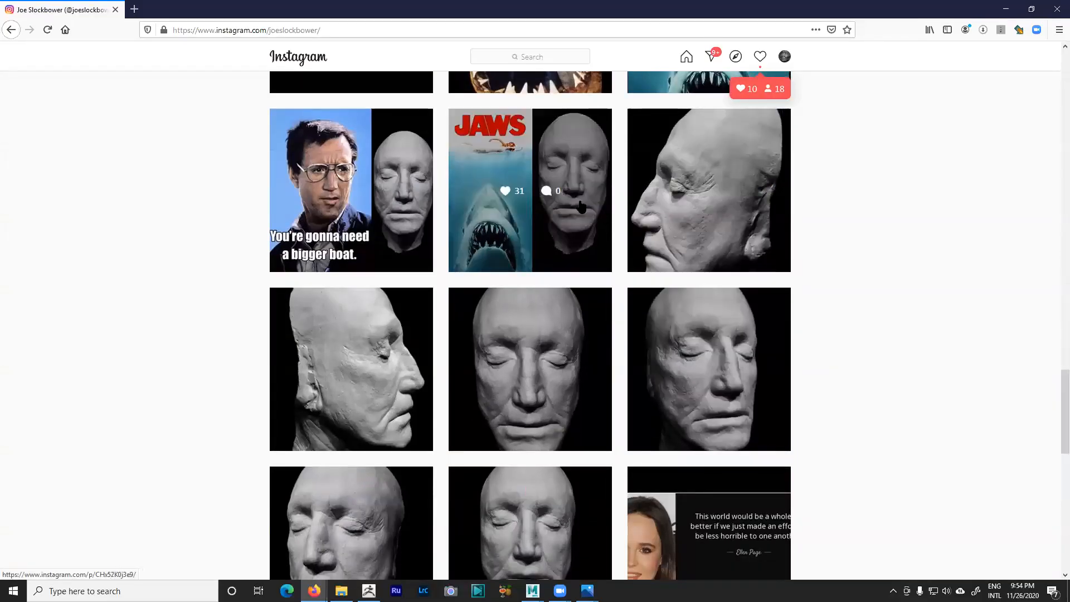
left_click(556, 357)
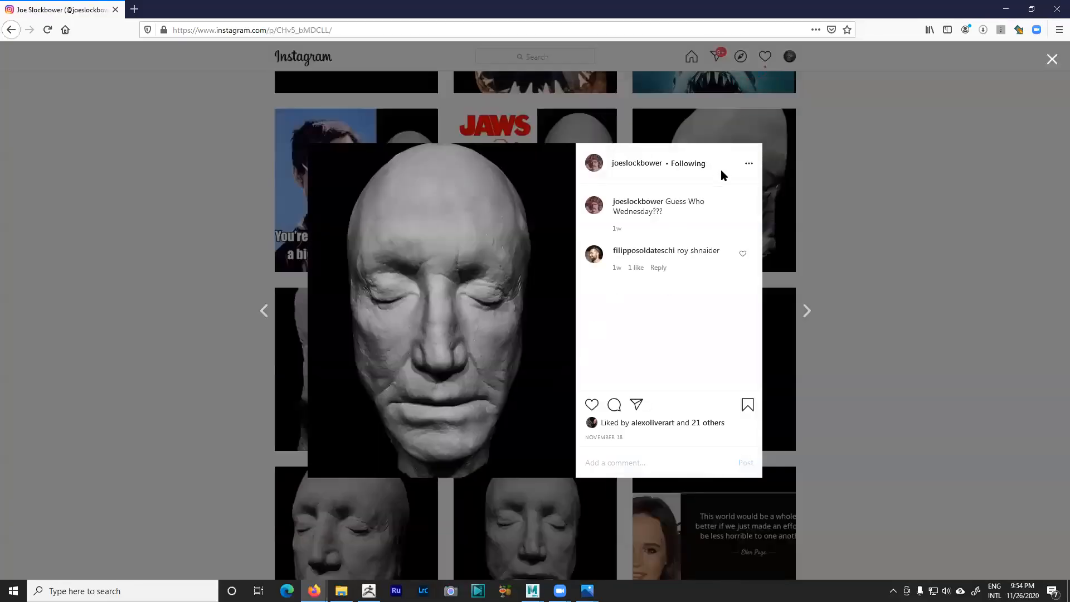
left_click(889, 170)
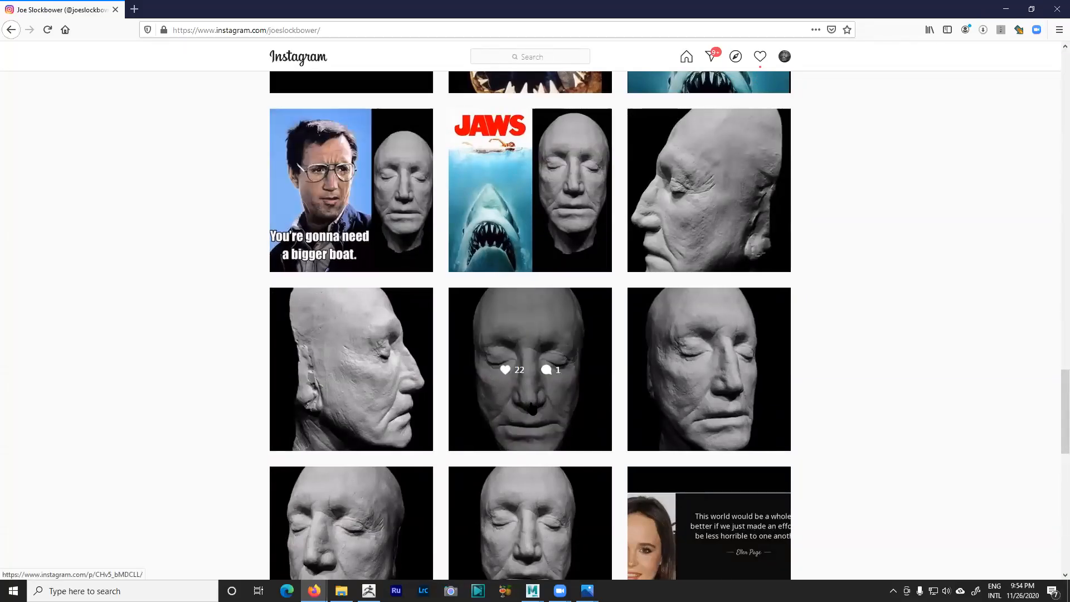
Step: Reopen the front-view face cast, examine its cheek and skin forms at 150% zoom, and return to ZBrush
left_click(530, 369)
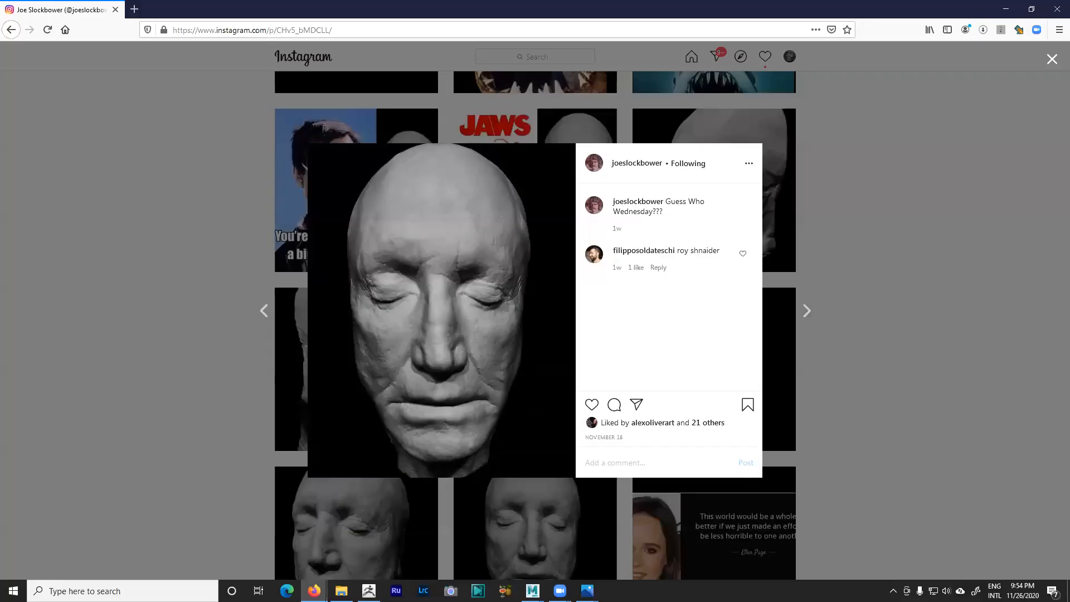
scroll(500, 353, "up", 4, "ctrl")
middle_click(503, 362)
middle_click(503, 339)
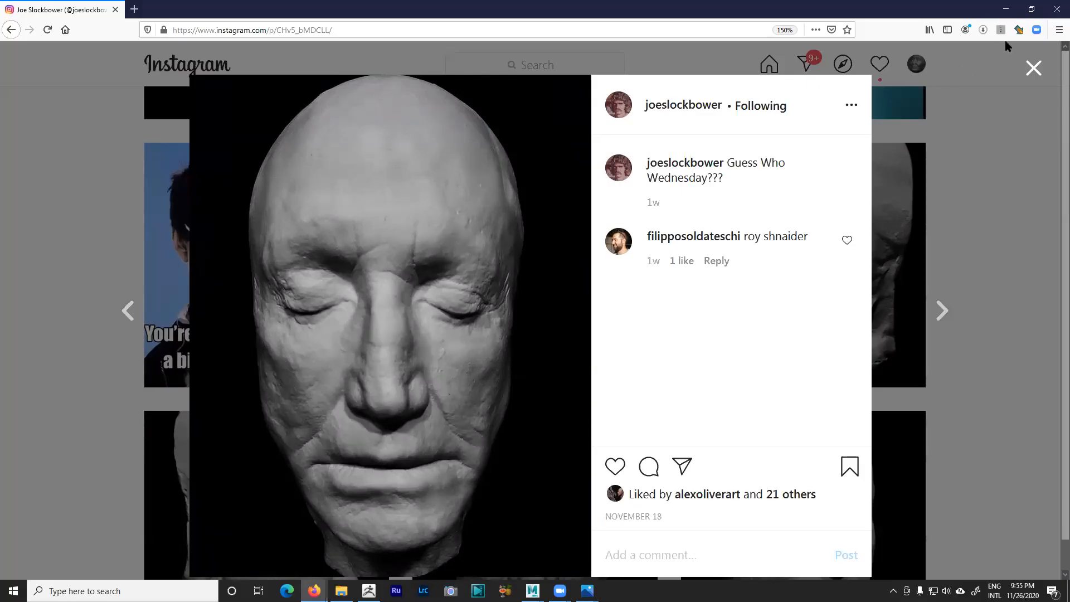
left_click(1033, 69)
left_click(1004, 7)
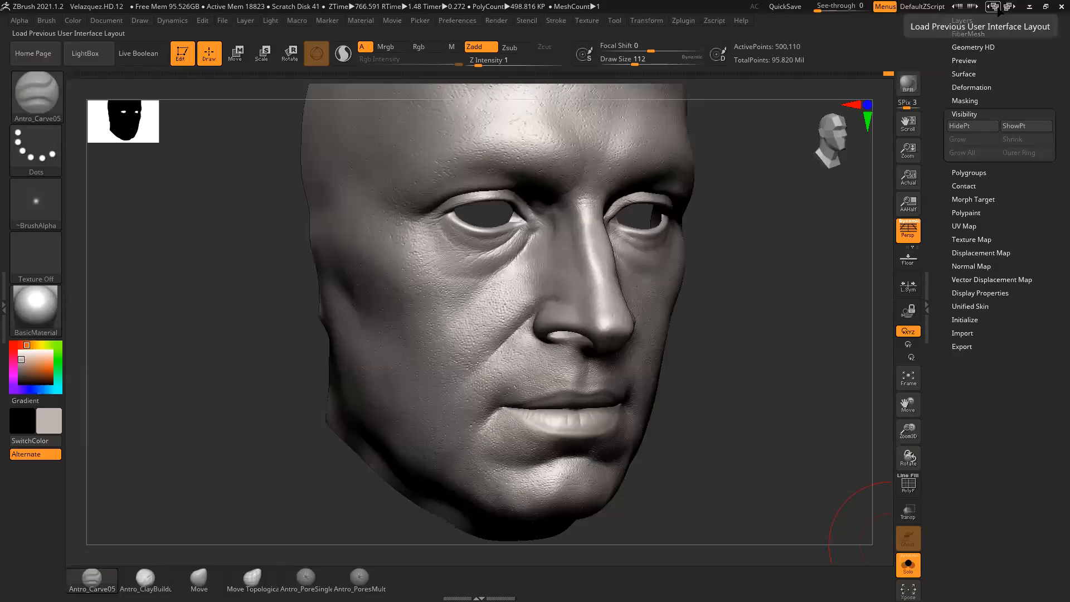
Step: Refine the character's right cheek below the eye with the additive carve brush at draw size 87
mouse_move(740, 334)
left_mouse_down()
mouse_move(784, 335)
mouse_move(752, 363)
mouse_move(730, 351)
mouse_move(776, 362)
mouse_move(754, 358)
mouse_move(760, 366)
mouse_move(833, 344)
left_mouse_up()
key("space")
left_click(755, 349)
key("space")
left_click(416, 303)
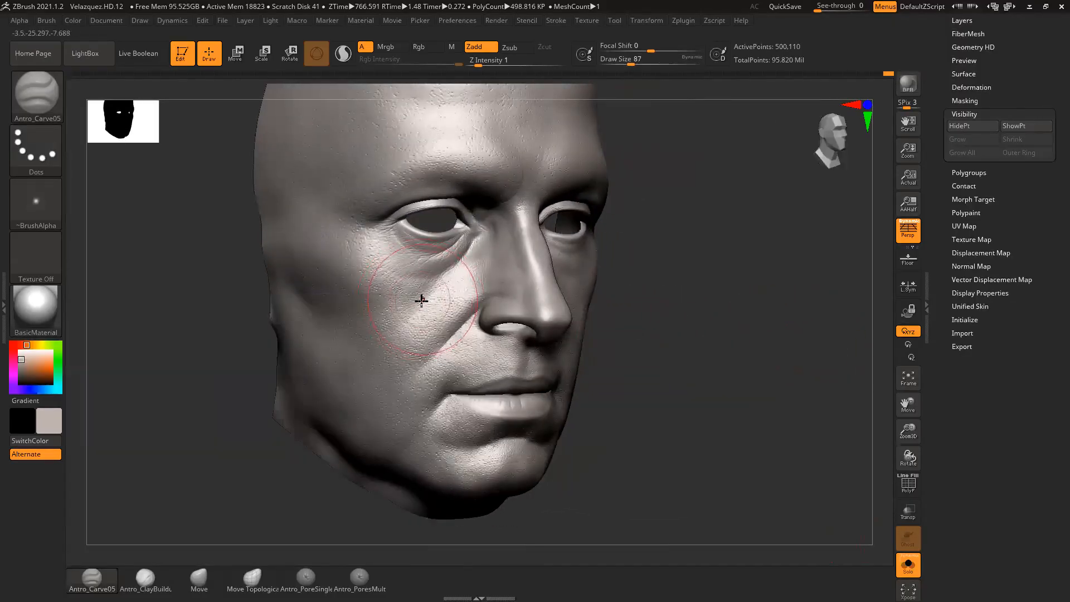
Step: Carve subtle dips into both cheeks in subtractive mode at draw size 128 and Z intensity 1
key("alt")
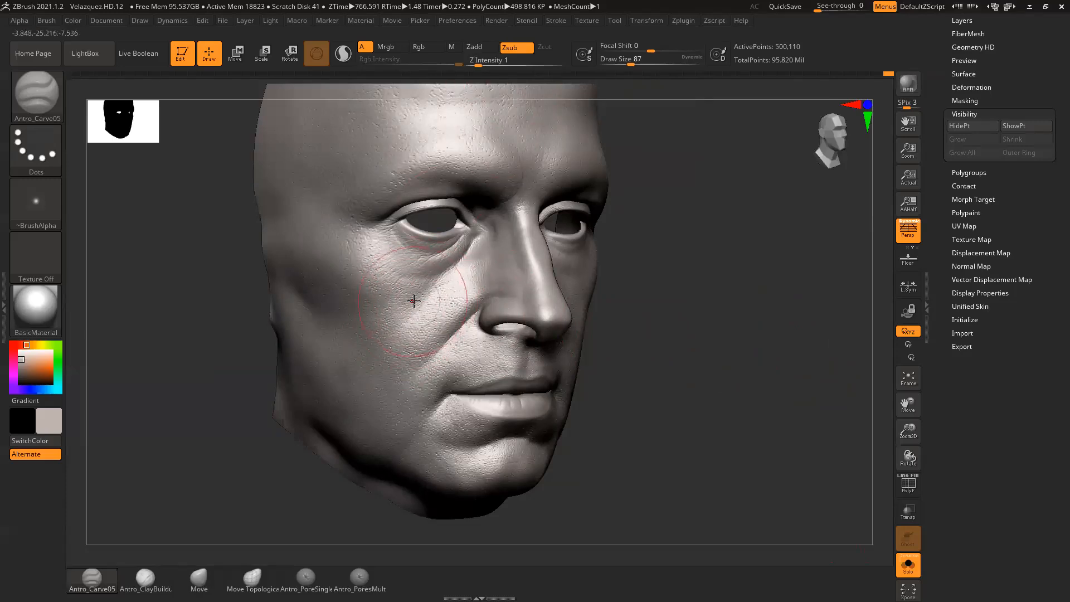
key("space")
left_click(403, 320)
left_click_drag(688, 336, 543, 286)
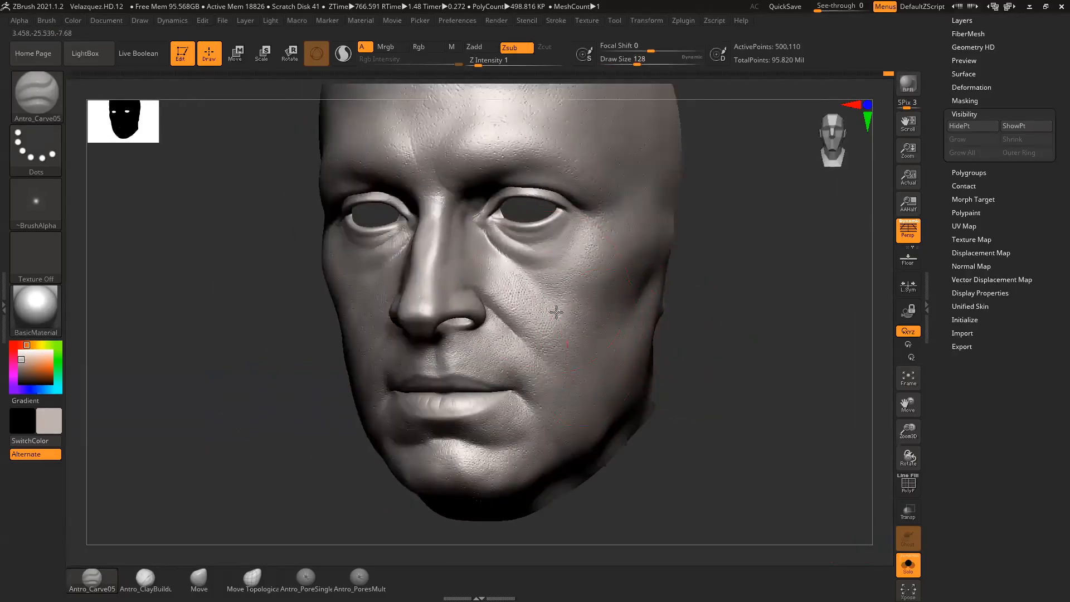
Step: Carve light surface variation from the character's left cheek down past the mouth corner at draw size 128
left_click_drag(746, 326, 598, 332)
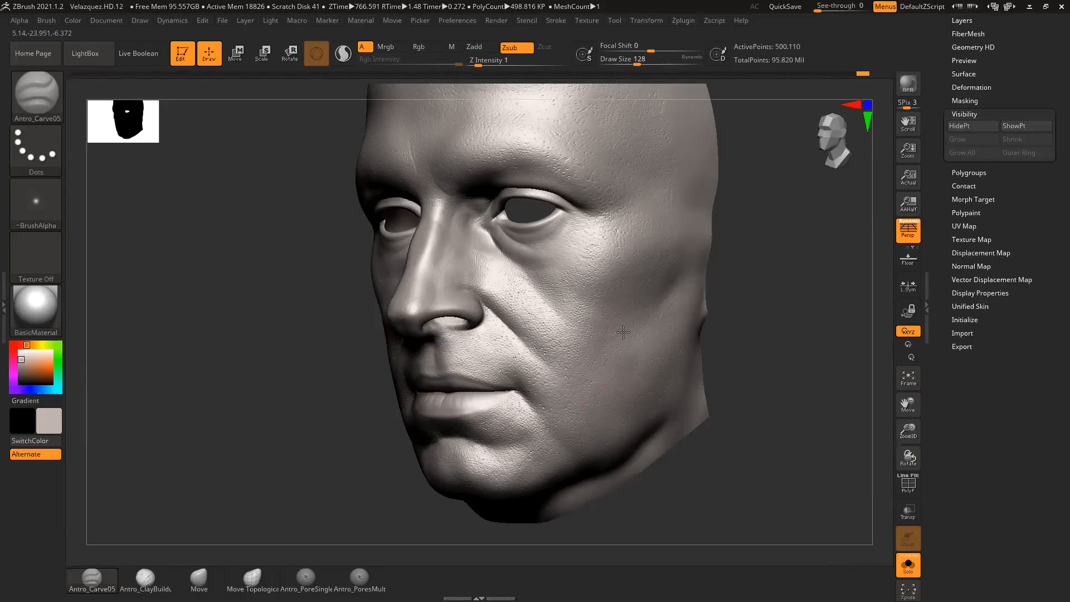
mouse_move(738, 310)
left_mouse_down()
mouse_move(779, 303)
mouse_move(719, 305)
left_mouse_up()
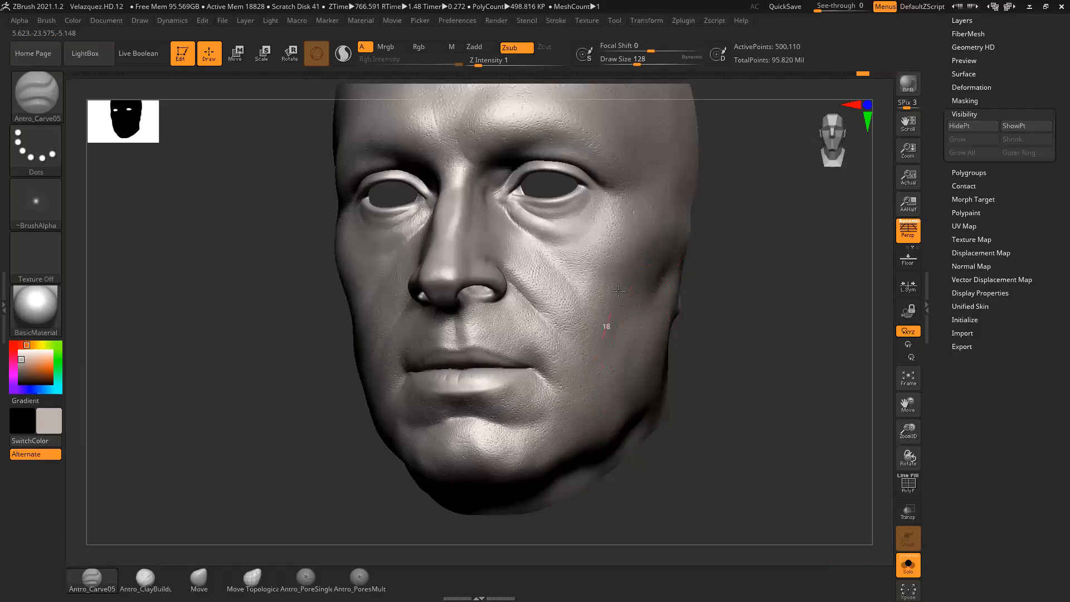
mouse_move(547, 313)
left_mouse_down()
mouse_move(568, 344)
mouse_move(578, 394)
left_mouse_up()
mouse_move(724, 376)
left_mouse_down()
mouse_move(705, 354)
mouse_move(715, 356)
left_mouse_up()
Step: Carve subtle forms around the character's left mouth corner at draw size 101
key("space")
left_click_drag(552, 357, 549, 358)
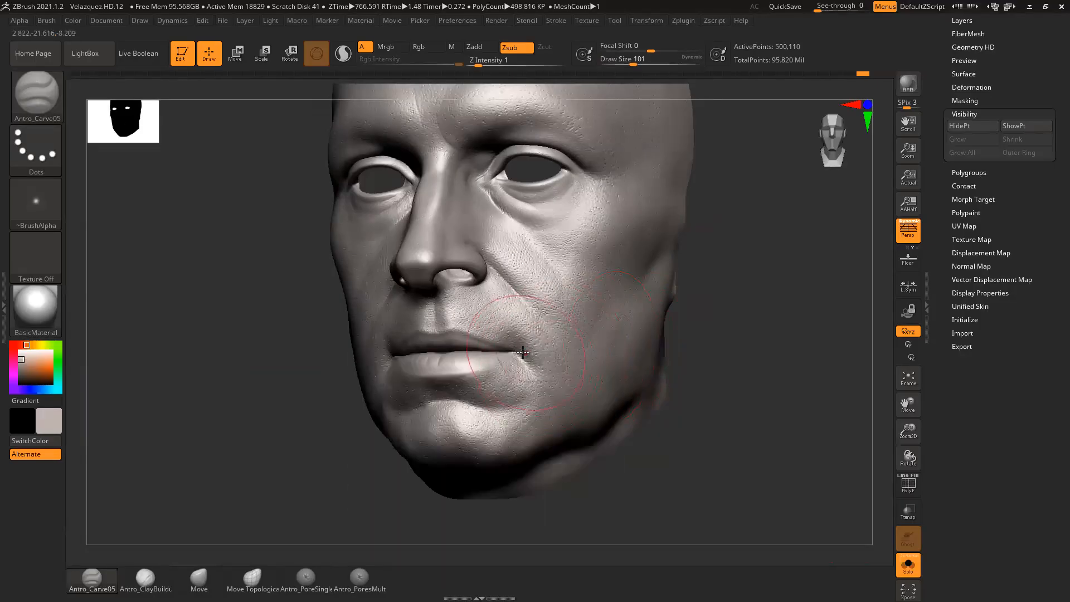
mouse_move(704, 375)
left_mouse_down()
mouse_move(695, 353)
mouse_move(618, 343)
left_mouse_up()
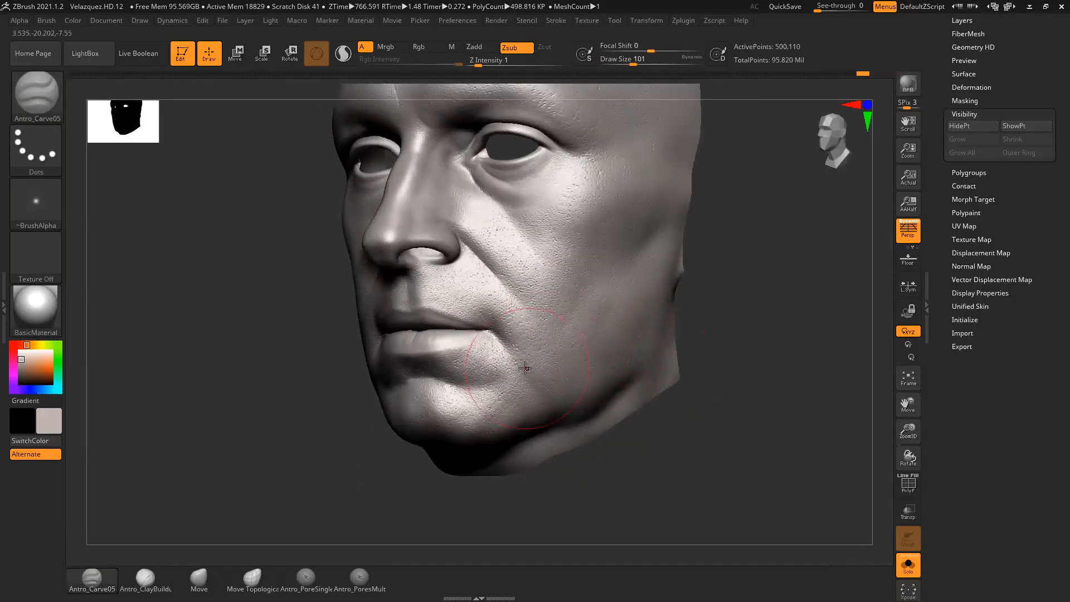
Step: Refine the character's left lower cheek and jawline with light subtractive strokes at draw size 101
left_click_drag(700, 385, 520, 385)
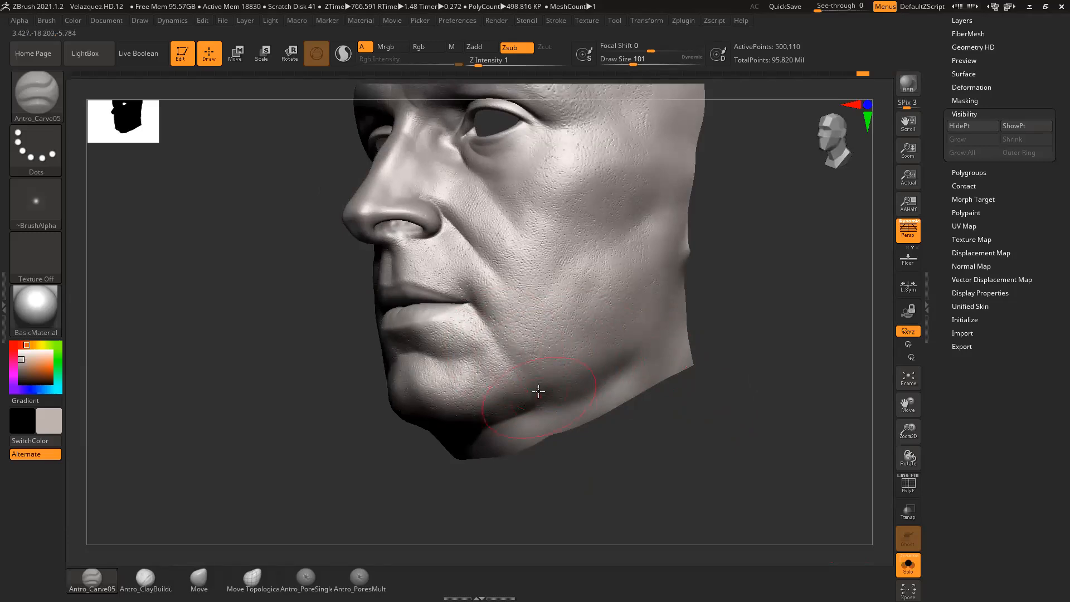
key("ctrl")
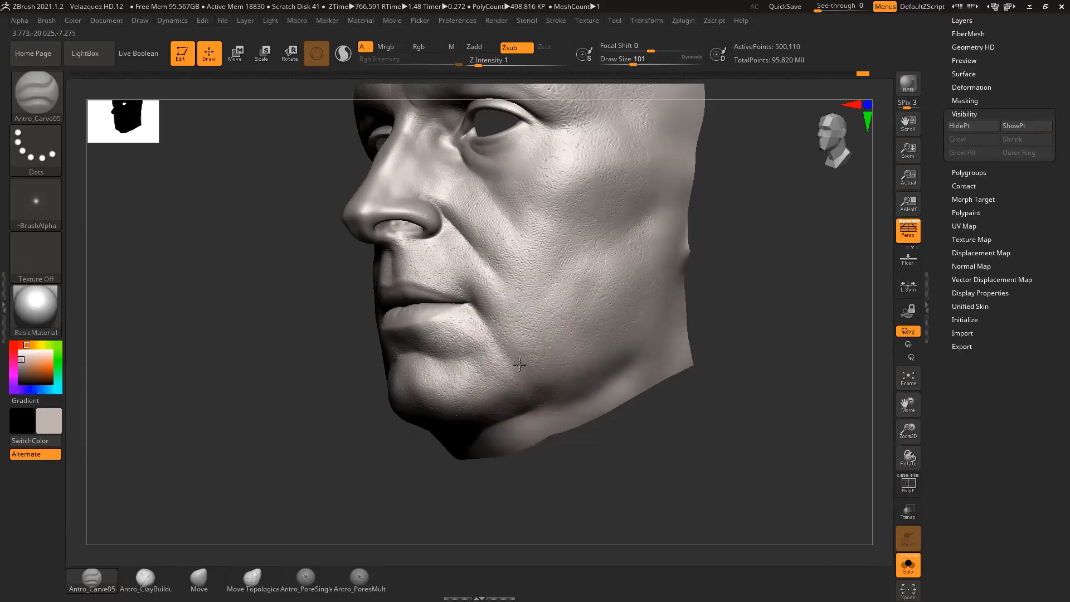
left_click_drag(659, 417, 671, 393)
mouse_move(550, 383)
left_mouse_down()
mouse_move(589, 347)
mouse_move(532, 381)
left_mouse_up()
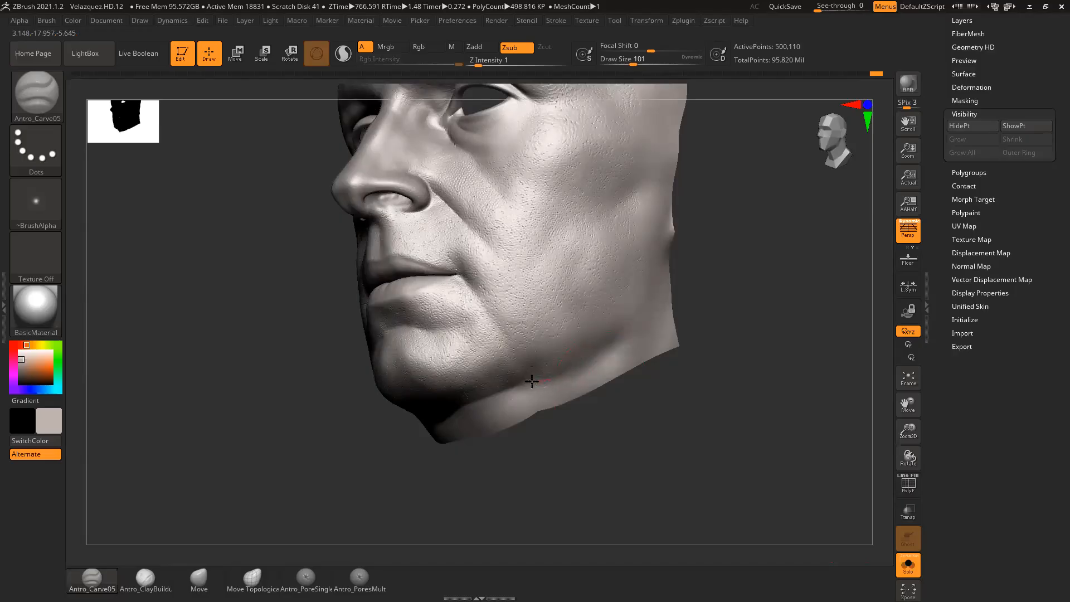
Step: Carve light surface variation below the character's right mouth corner and toward the chin at draw size 74
mouse_move(691, 390)
left_mouse_down()
mouse_move(726, 390)
mouse_move(722, 404)
mouse_move(751, 396)
mouse_move(704, 376)
left_mouse_up()
key("s")
left_click_drag(477, 298, 473, 294)
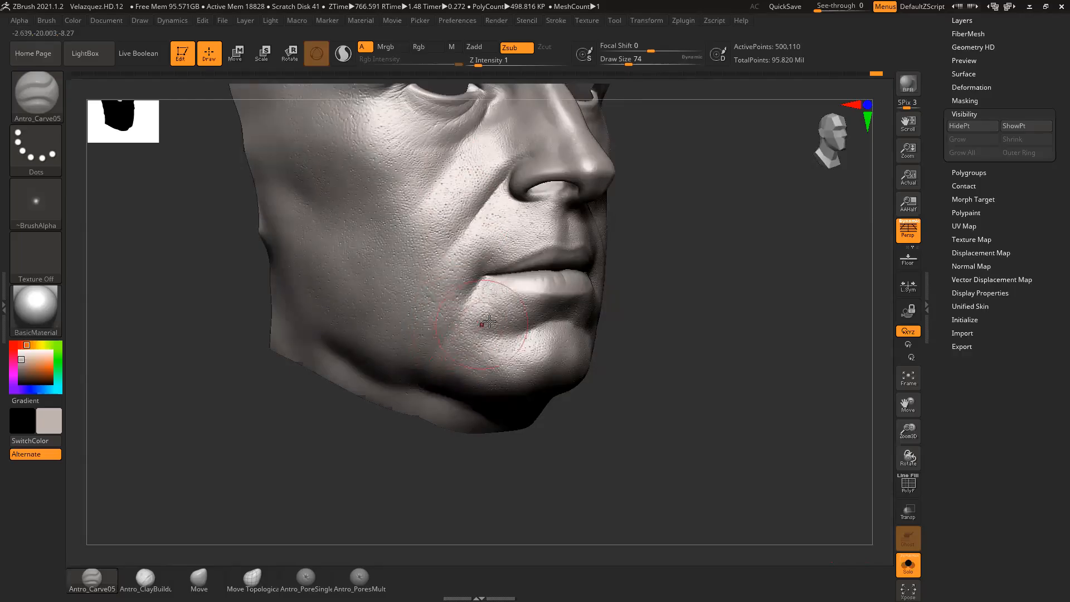
left_click_drag(640, 320, 633, 336)
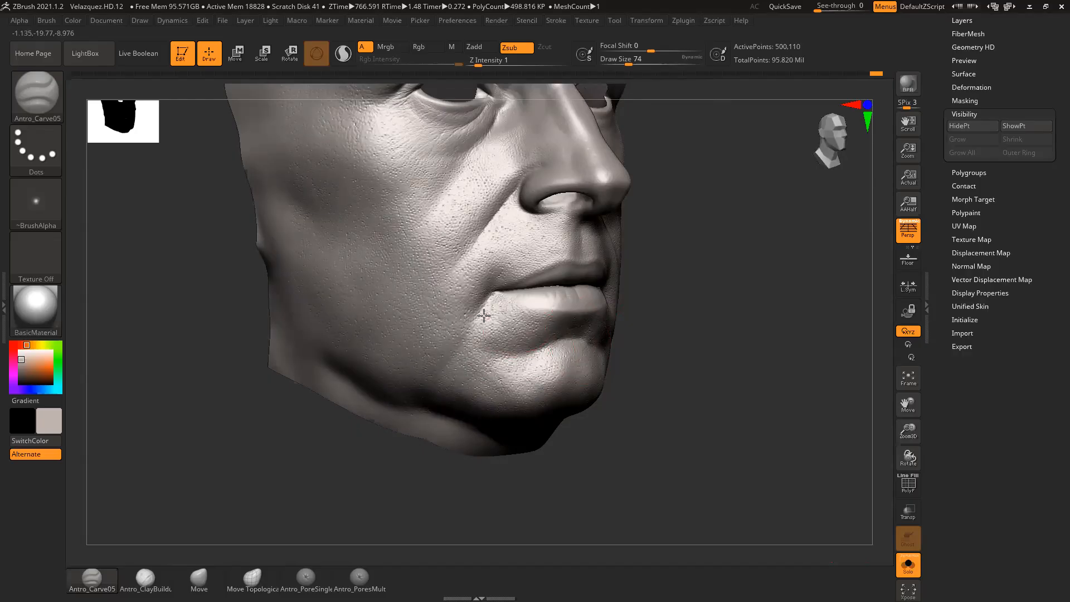
left_click_drag(753, 323, 687, 324)
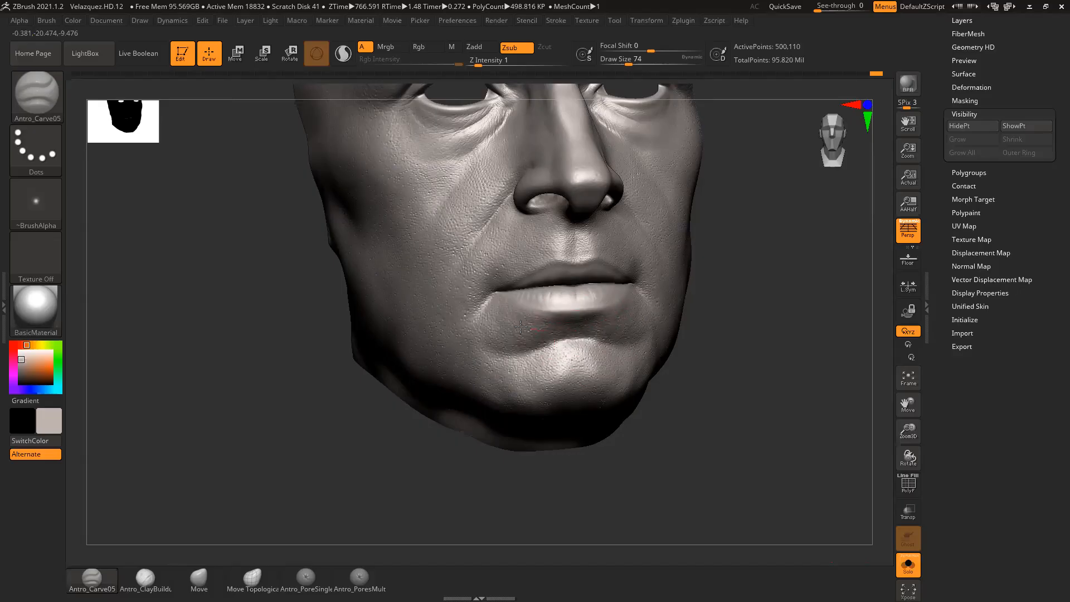
left_click_drag(743, 363, 655, 387, "alt")
left_click_drag(728, 408, 635, 563, "alt")
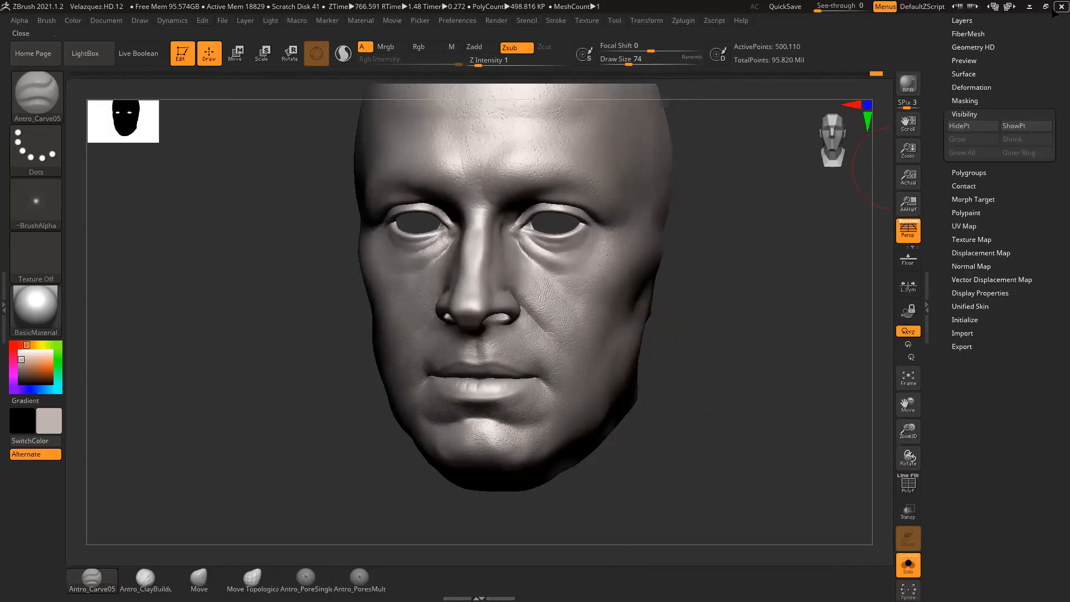
Step: Switch to the Instagram life-cast gallery in Firefox and examine the male face casts for facial forms and skin texture
left_click(1029, 7)
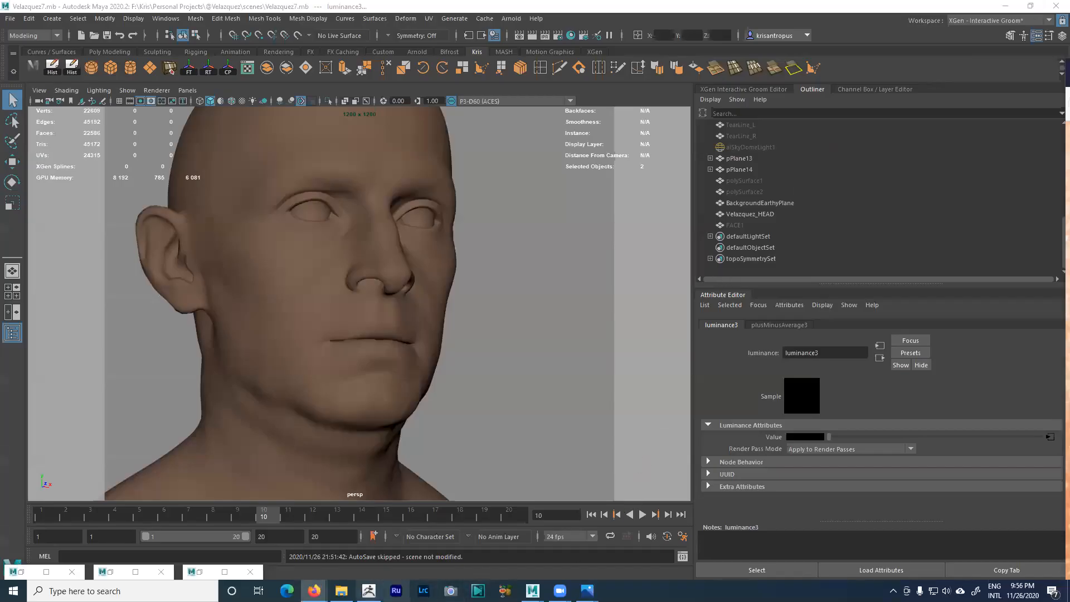
mouse_move(314, 590)
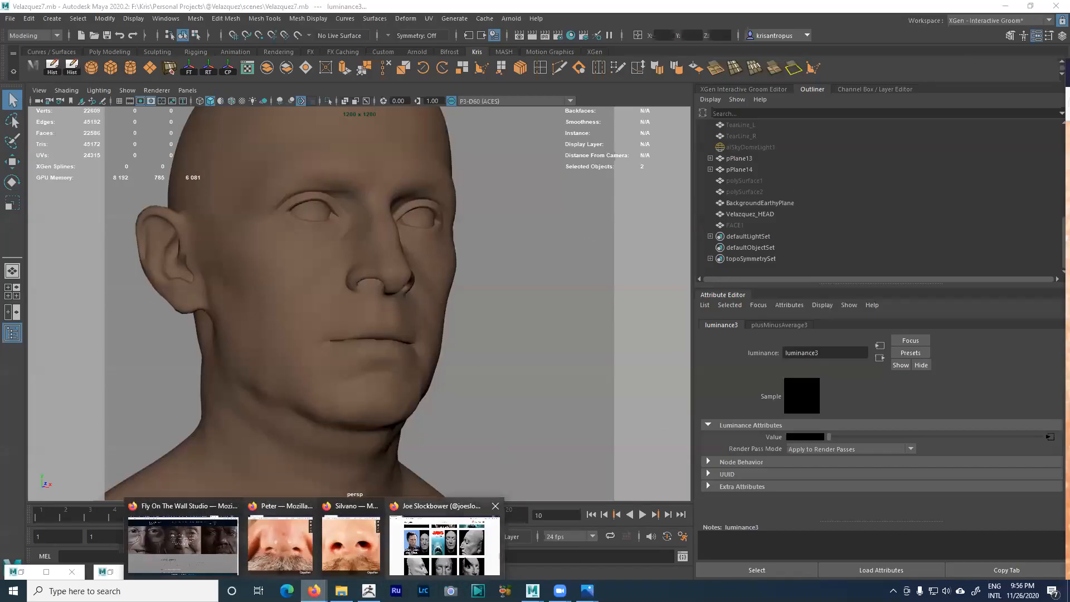
left_click(444, 544)
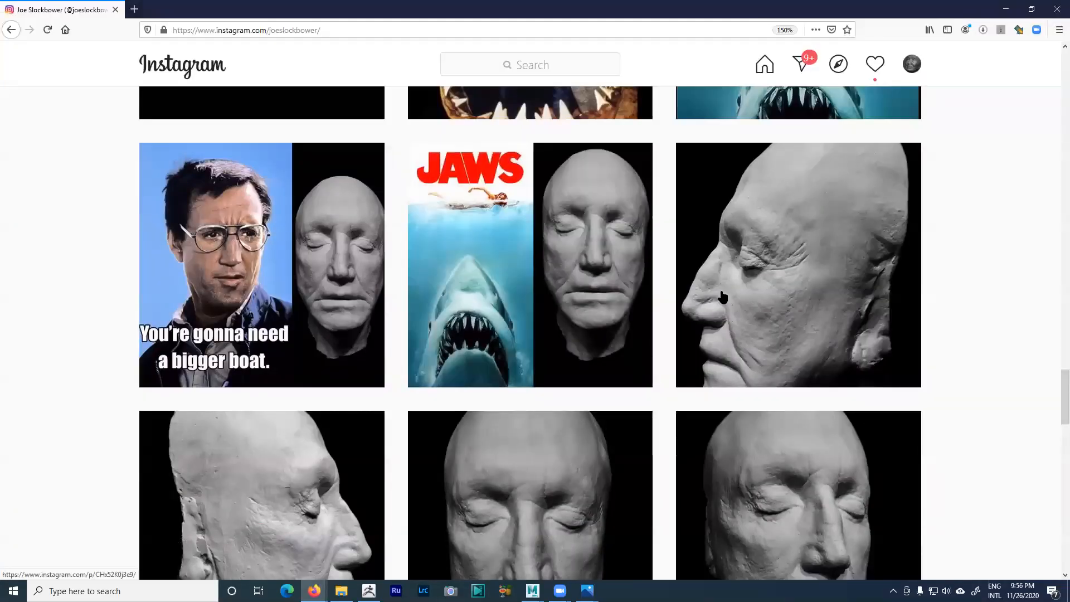
scroll(678, 401, "down", 5)
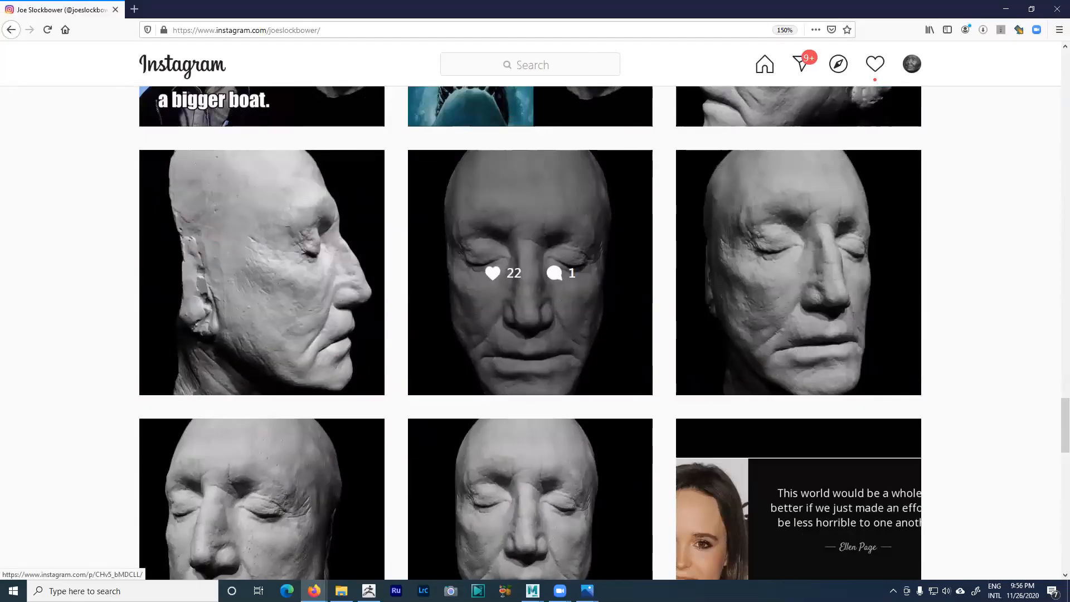
scroll(530, 334, "down", 3)
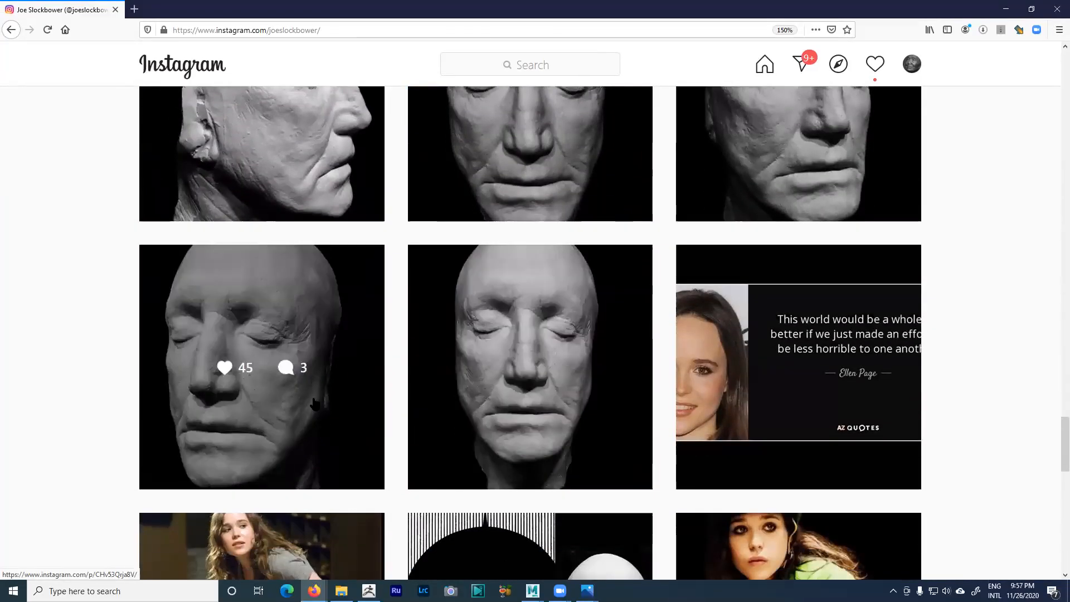
scroll(341, 276, "up", 3)
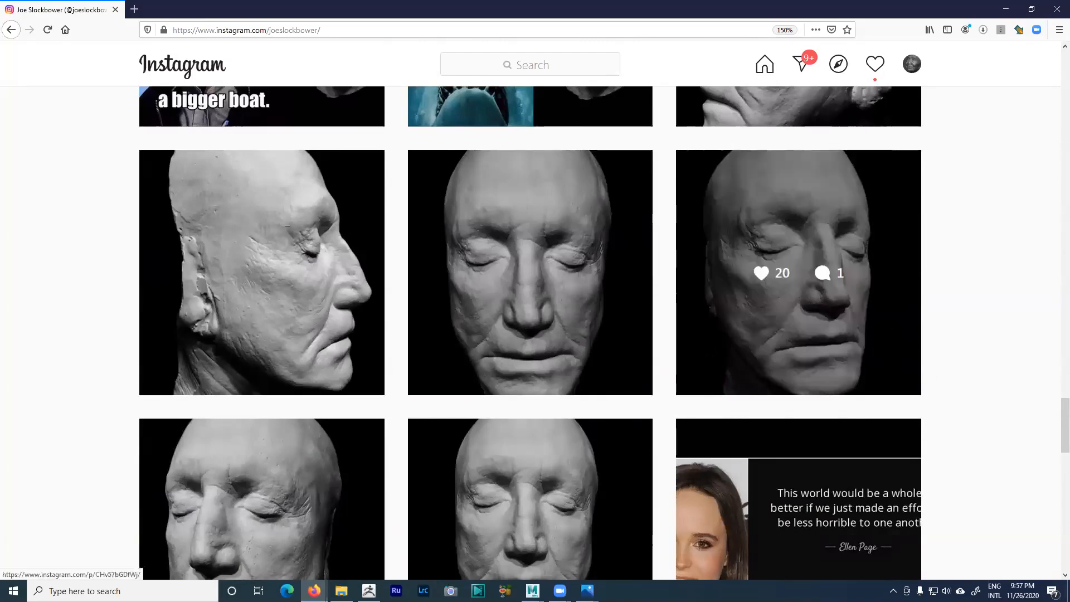
scroll(590, 387, "down", 1)
scroll(591, 387, "down", 3)
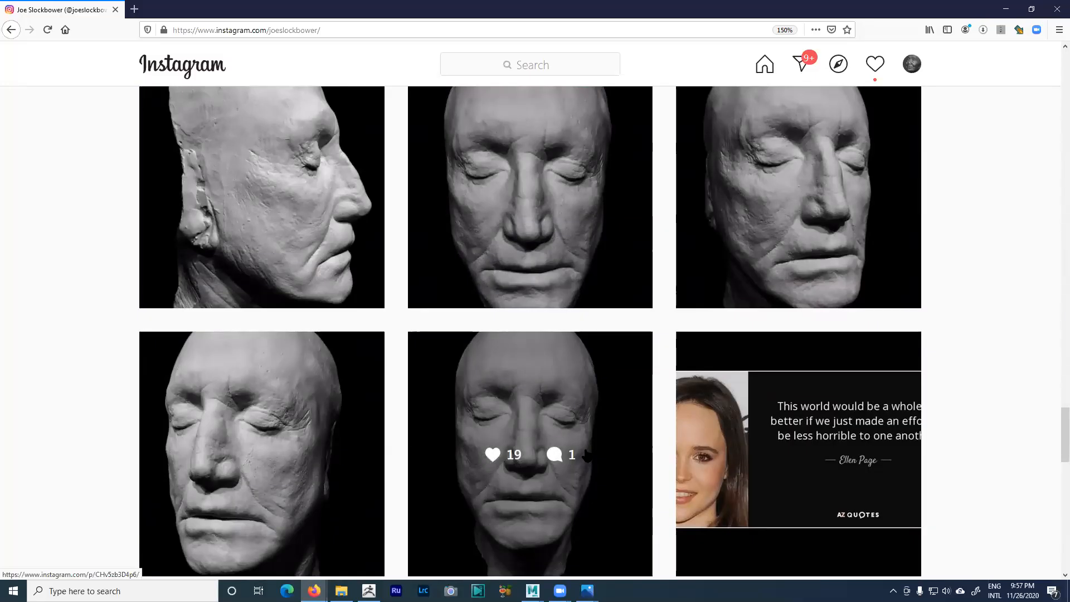
scroll(577, 468, "down", 5)
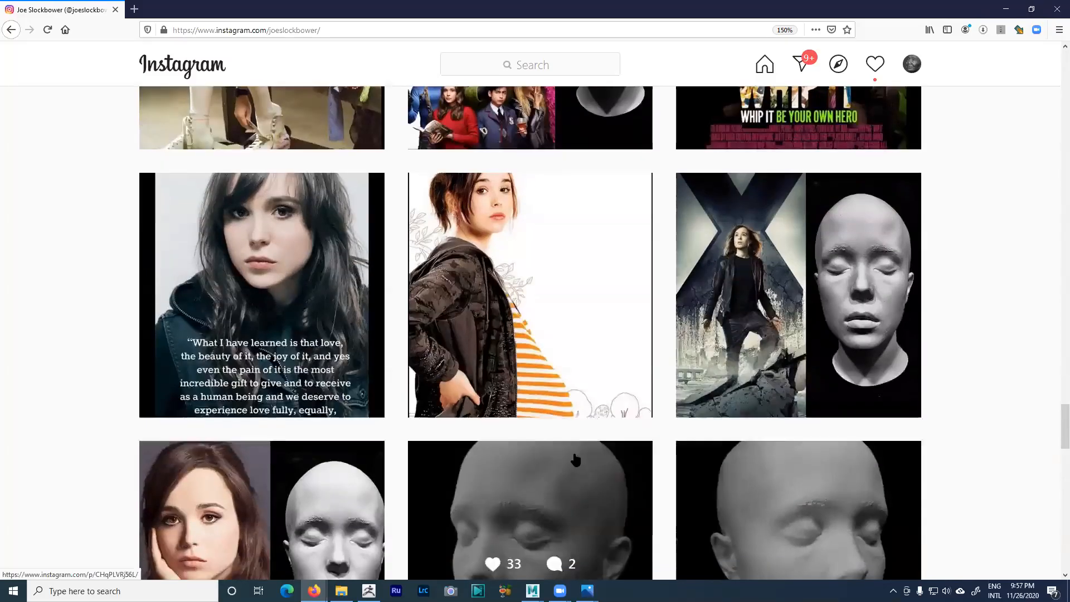
Step: Browse further down to the female life casts, open the Salma Hayek comparison post, and return to ZBrush
scroll(574, 454, "up", 3)
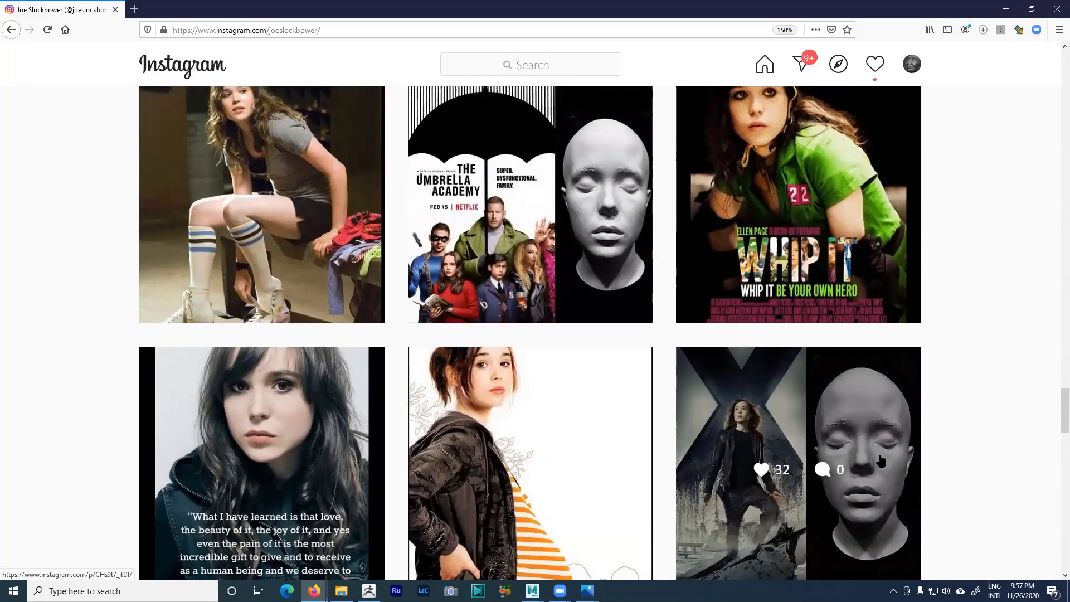
scroll(863, 496, "down", 5)
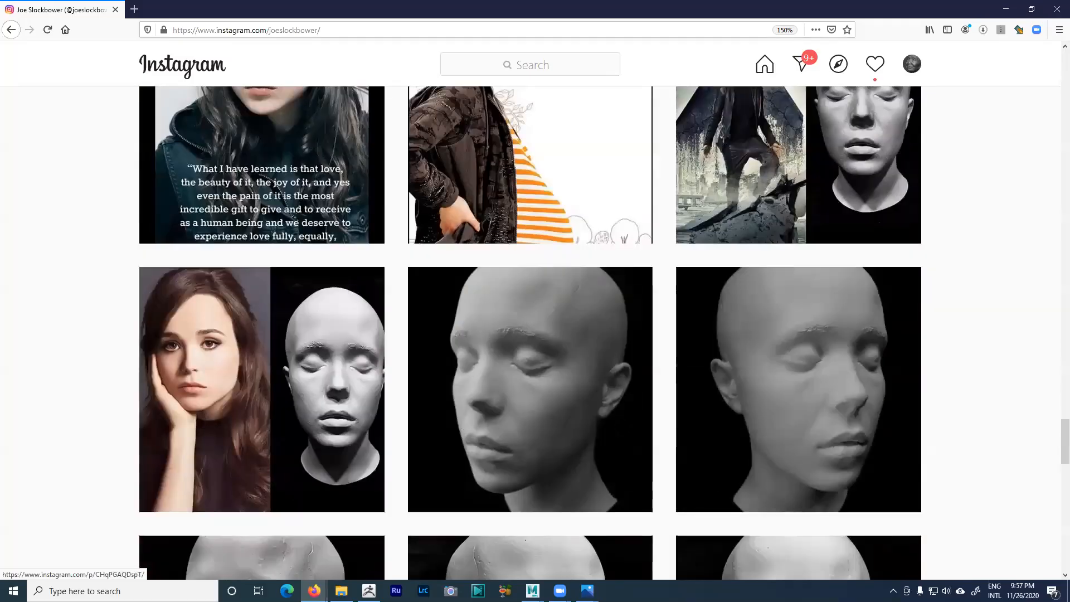
scroll(583, 437, "down", 15)
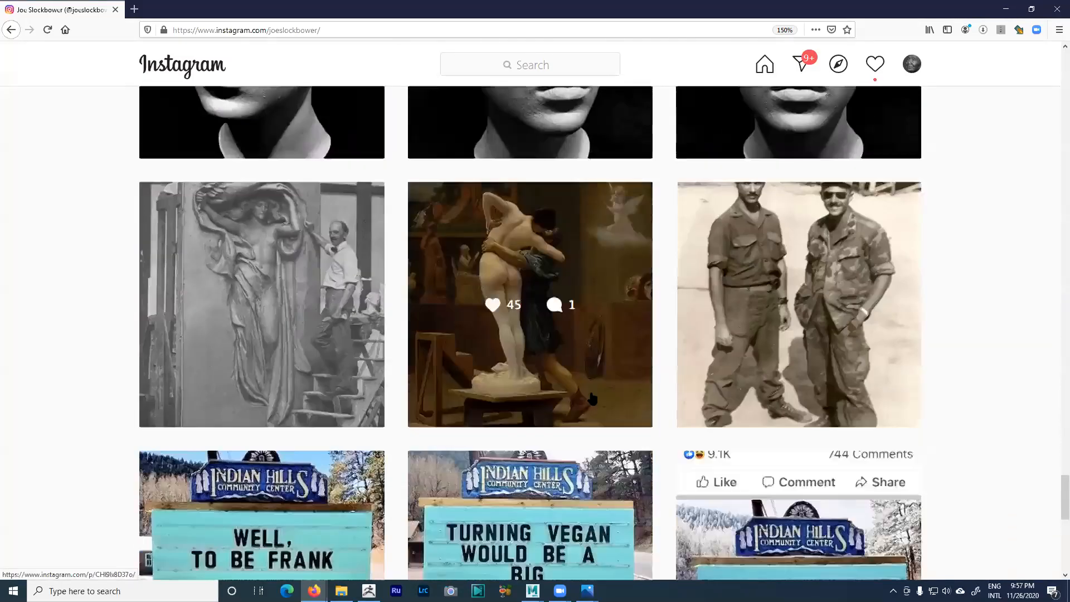
scroll(592, 393, "down", 17)
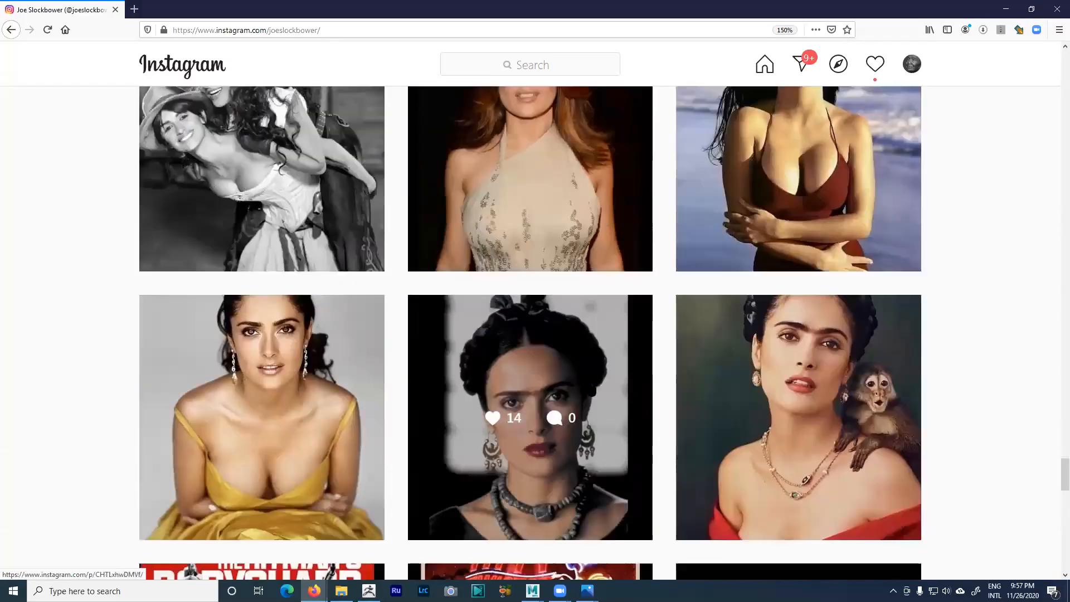
scroll(589, 384, "down", 9)
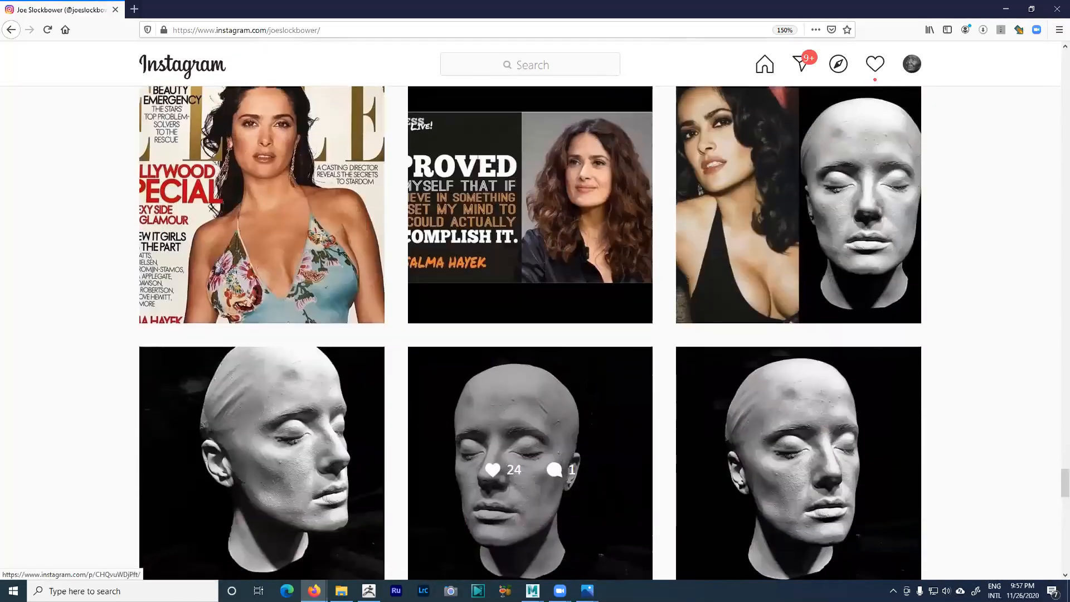
scroll(557, 334, "up", 4)
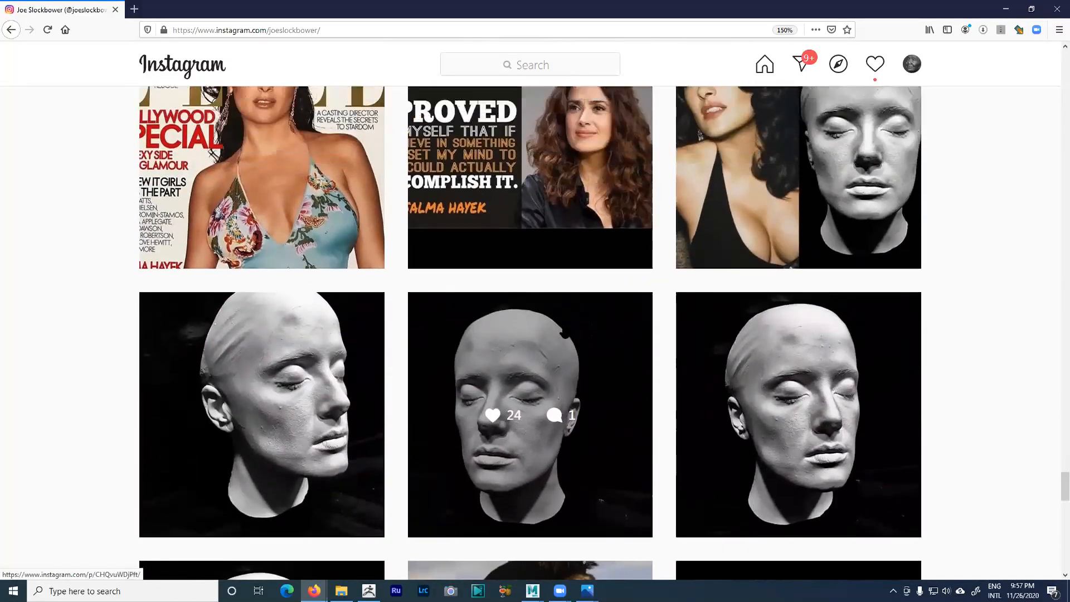
left_click(865, 321)
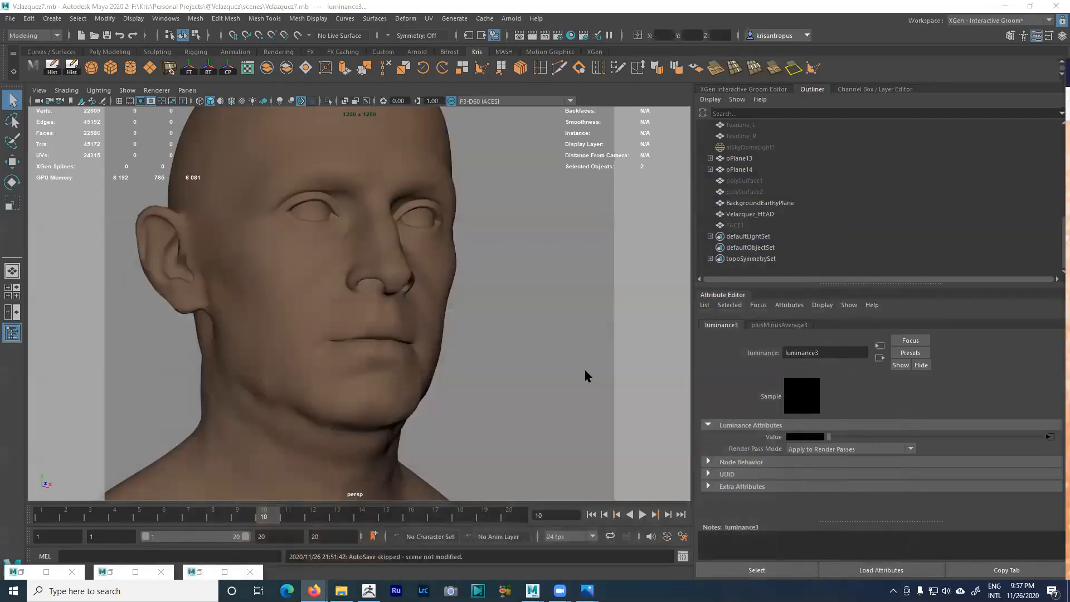
left_click(586, 375)
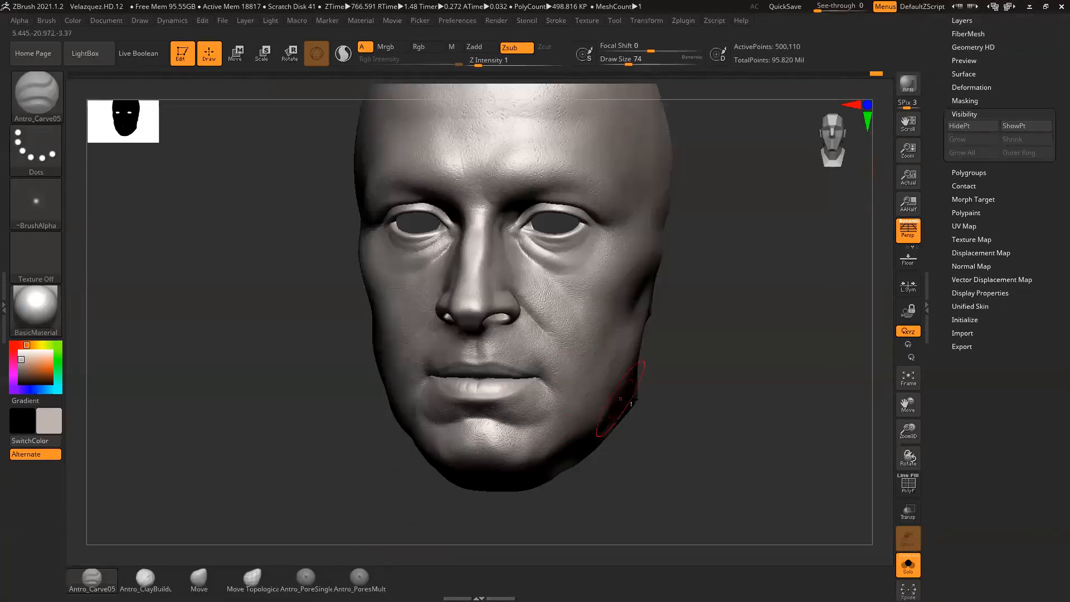
Step: Try to carve both sides of the lower lip's edge more strongly at Z intensity 7
left_click_drag(685, 379, 711, 422, "alt")
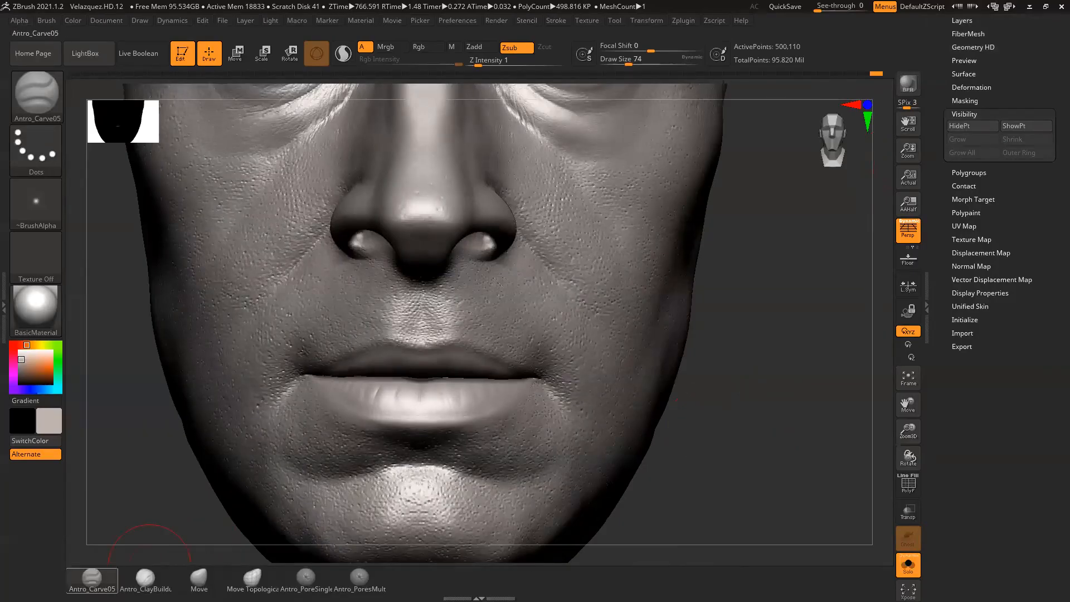
left_click(487, 61)
left_click_drag(485, 60, 495, 61)
left_click_drag(790, 314, 821, 310, "alt")
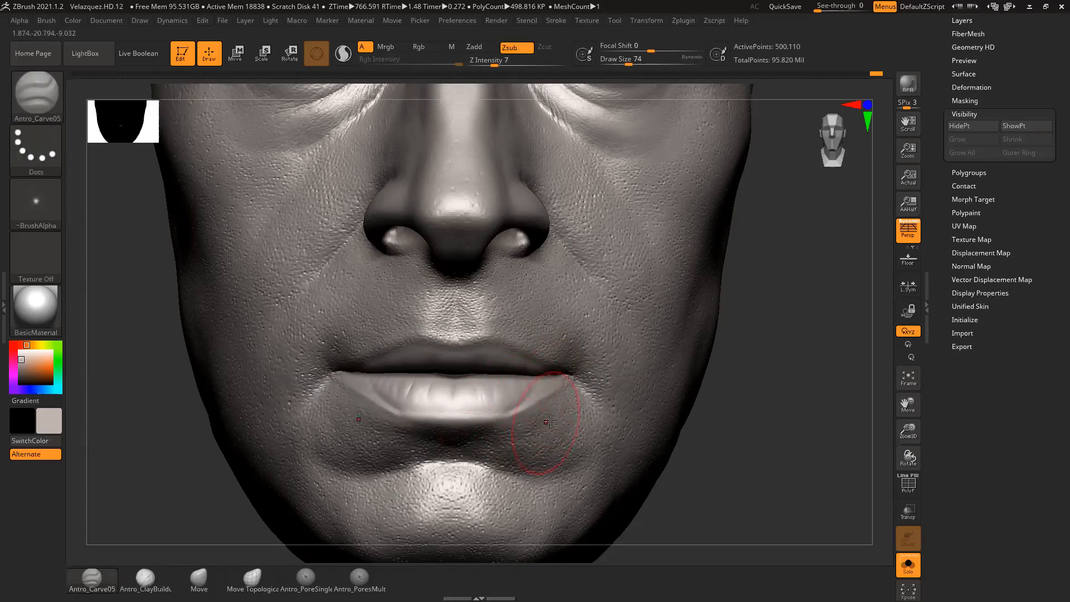
left_click_drag(778, 403, 554, 378)
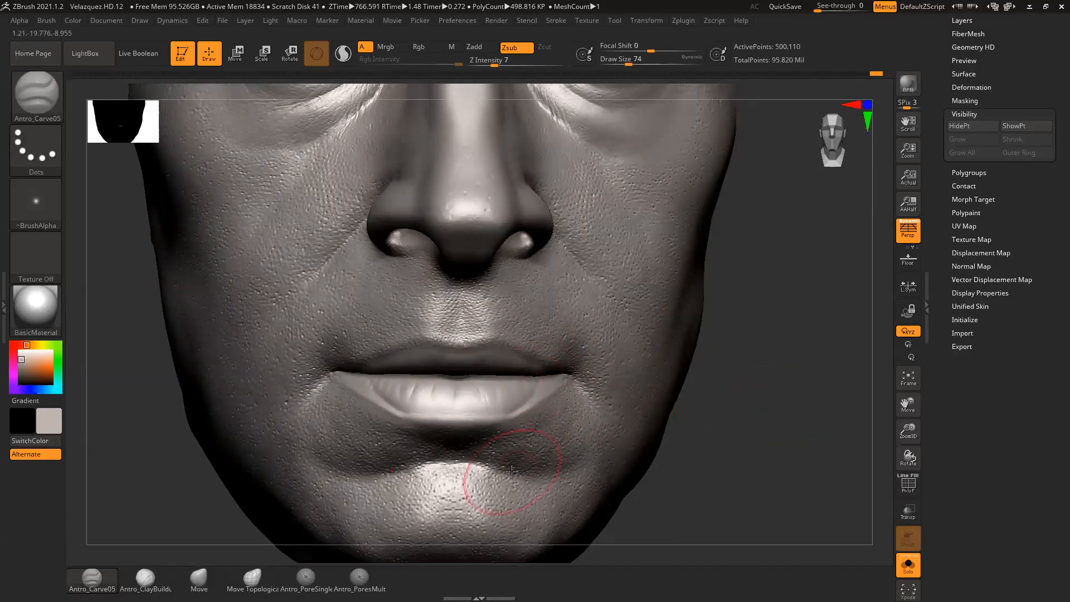
Step: Switch to the open life-cast post in Firefox, examine the lip and mouth-corner forms, and return to ZBrush
left_click(1029, 6)
left_click(314, 591)
left_click(446, 538)
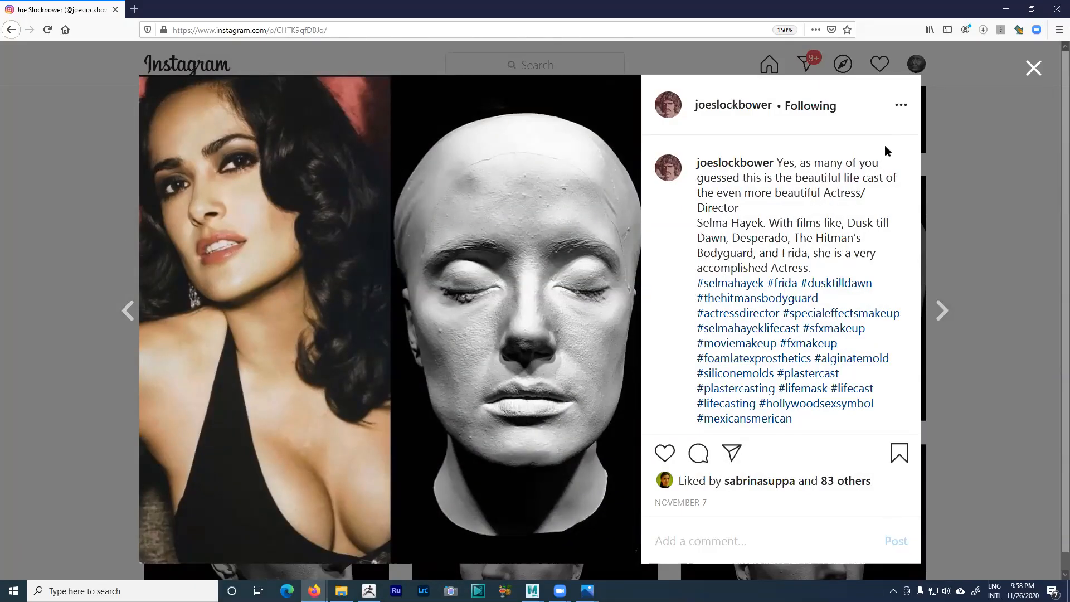
left_click(1007, 9)
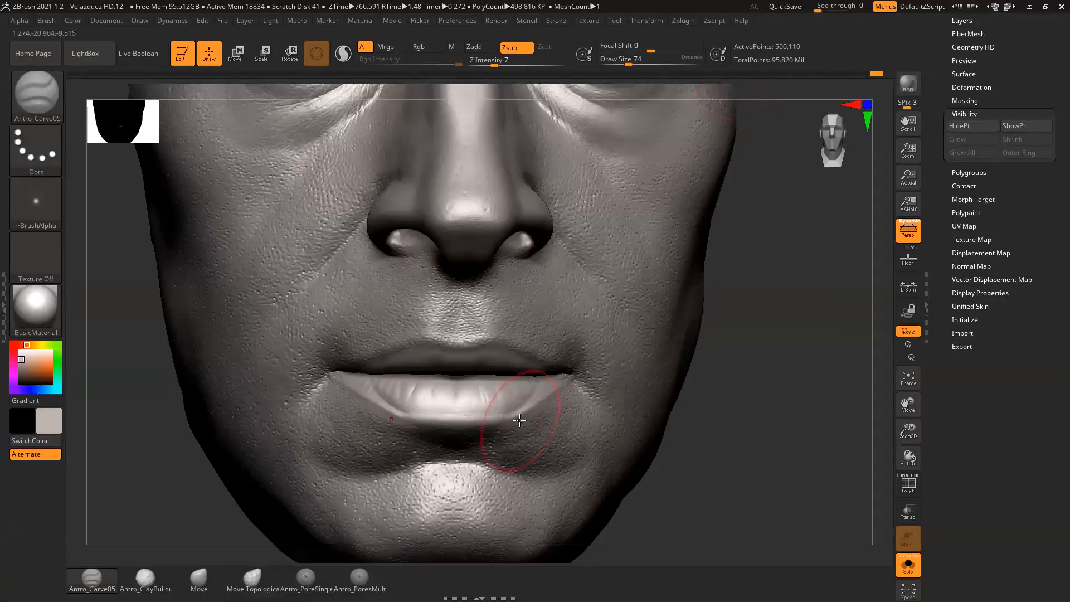
Step: Undo the strong lower-lip carving and recarve the lip's edge toward the mouth corners at Z intensity 5
left_click_drag(519, 420, 521, 425, "shift")
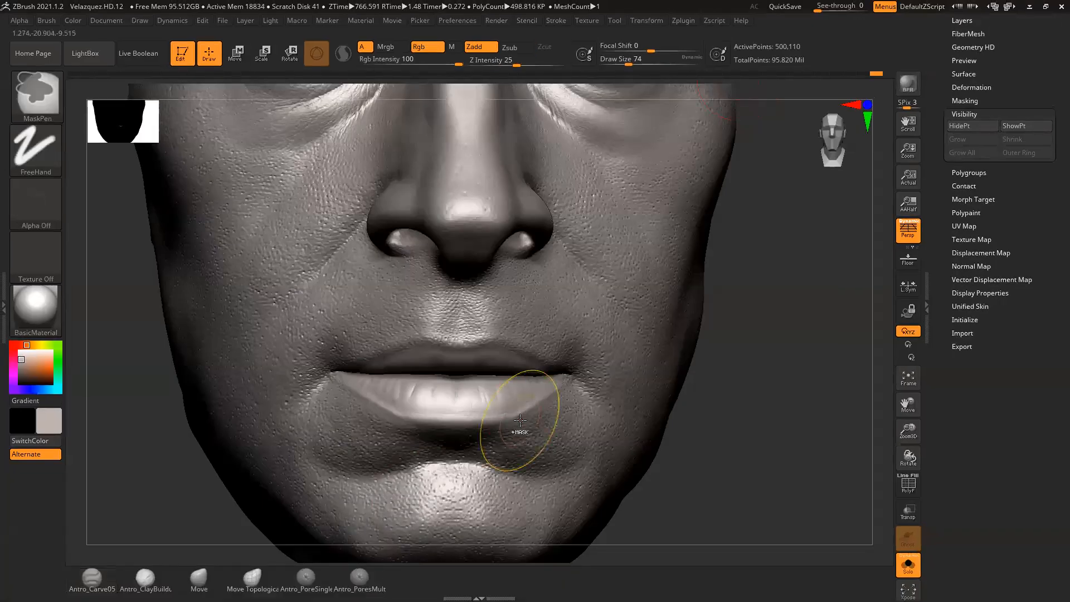
left_click_drag(771, 454, 744, 452)
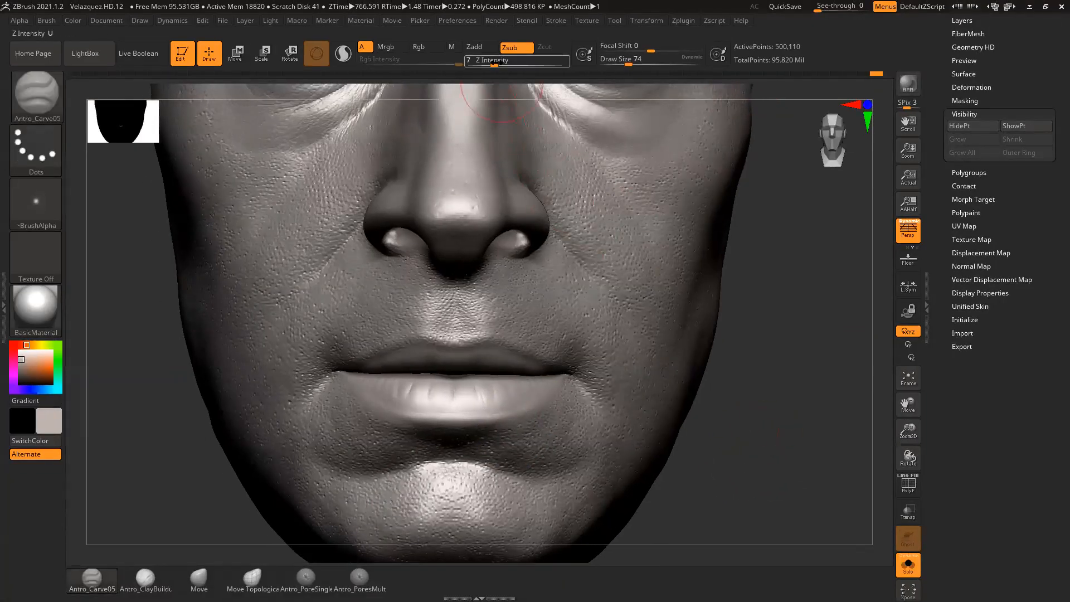
left_click(491, 63)
mouse_move(798, 369)
left_mouse_down()
mouse_move(794, 354)
mouse_move(766, 351)
left_mouse_up()
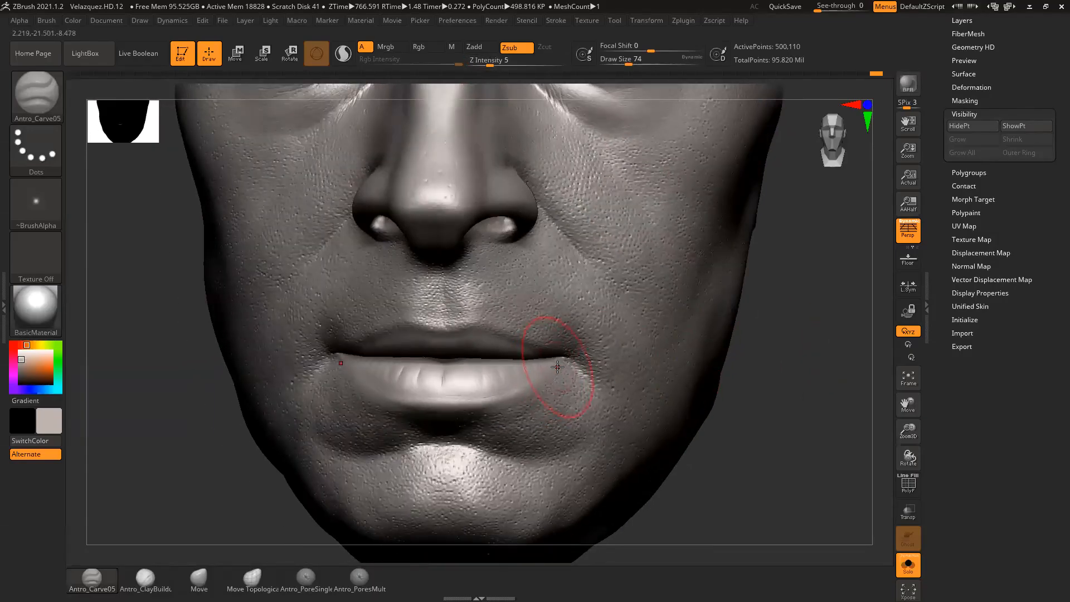
left_click_drag(564, 360, 558, 366)
left_click_drag(506, 397, 499, 403)
left_click_drag(528, 365, 522, 388)
Step: Soften the carving along the lower lip's outer edge with light subtractive strokes at Z intensity 2
left_click_drag(490, 65, 482, 65)
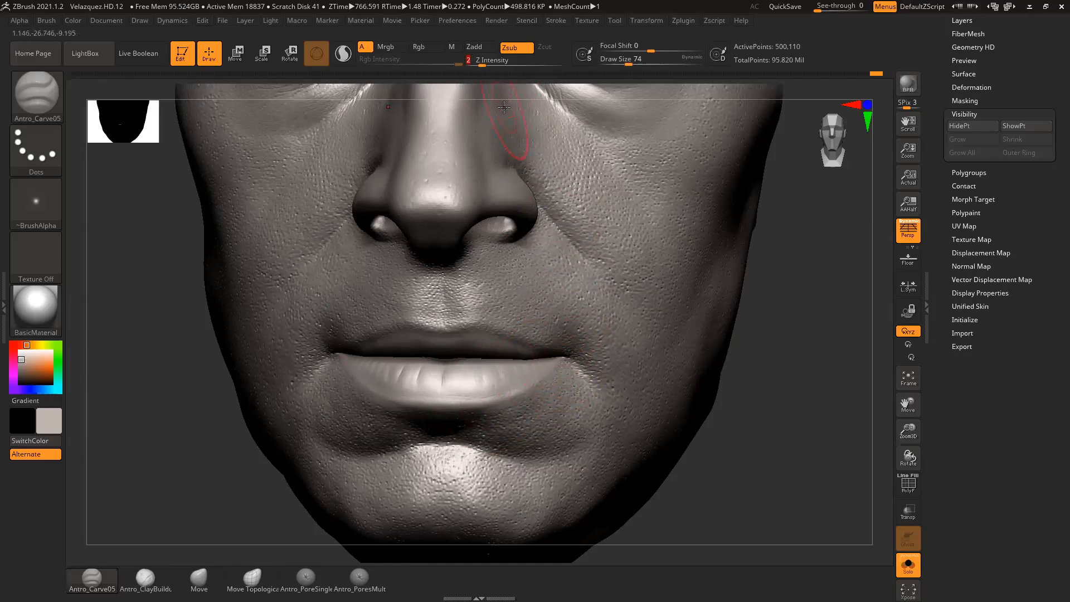
left_click_drag(537, 378, 488, 403)
mouse_move(752, 390)
left_mouse_down()
mouse_move(769, 394)
mouse_move(743, 381)
mouse_move(751, 371)
mouse_move(755, 408)
mouse_move(746, 408)
left_mouse_up()
left_click_drag(772, 361, 739, 457, "alt")
left_click_drag(740, 418, 643, 282, "alt")
mouse_move(672, 448)
left_mouse_down("alt")
mouse_move(680, 382)
mouse_move(686, 390)
mouse_move(673, 404)
mouse_move(656, 397)
mouse_move(718, 391)
mouse_move(671, 399)
mouse_move(717, 453)
mouse_move(685, 442)
left_mouse_up("alt")
key("space")
left_click_drag(452, 333, 449, 333)
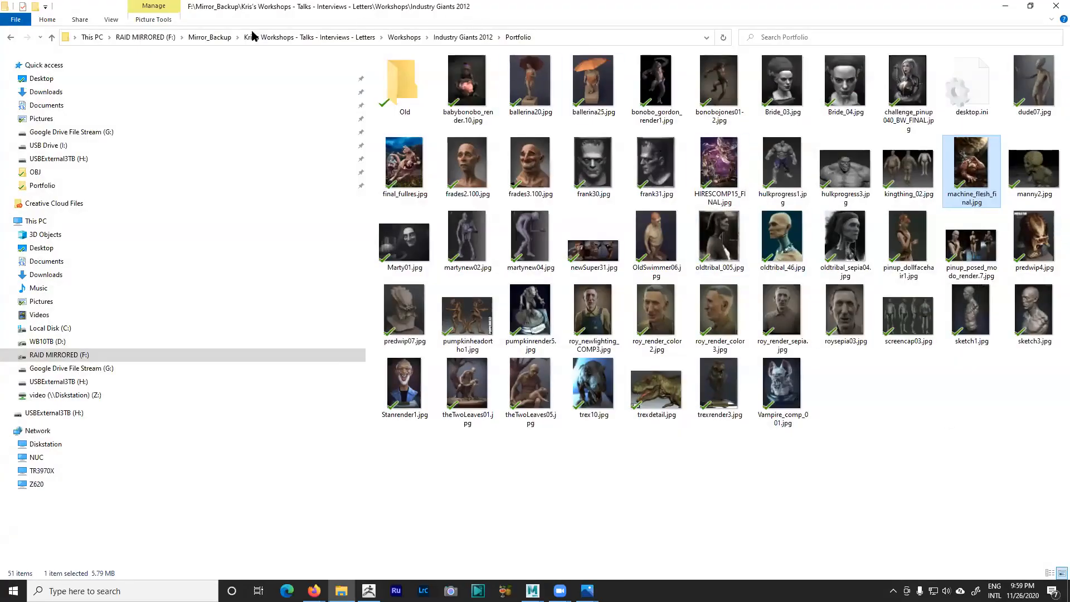
left_click(156, 38)
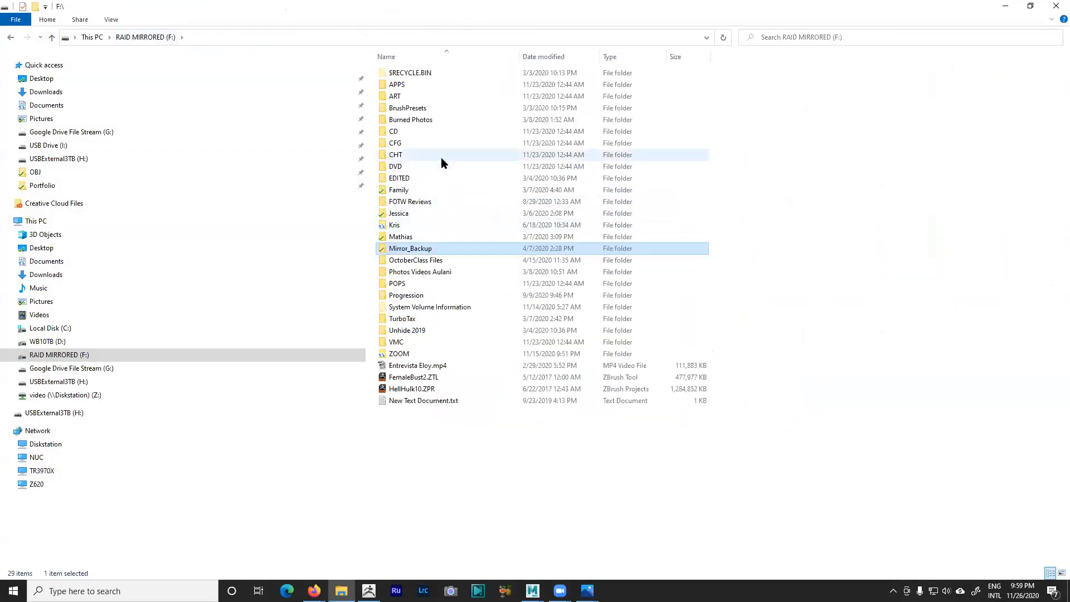
double_click(414, 226)
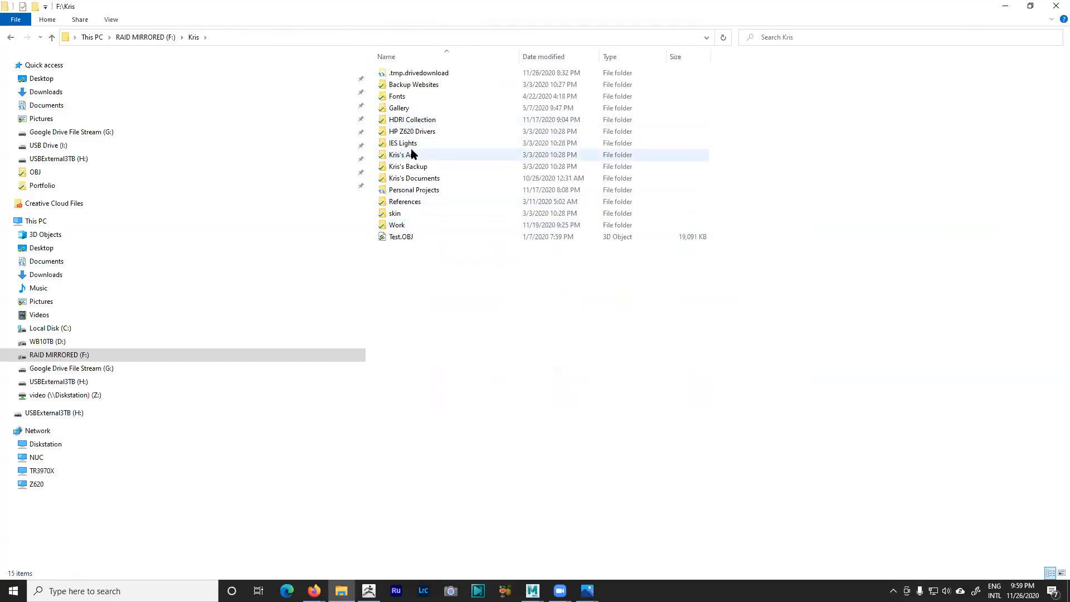
double_click(426, 190)
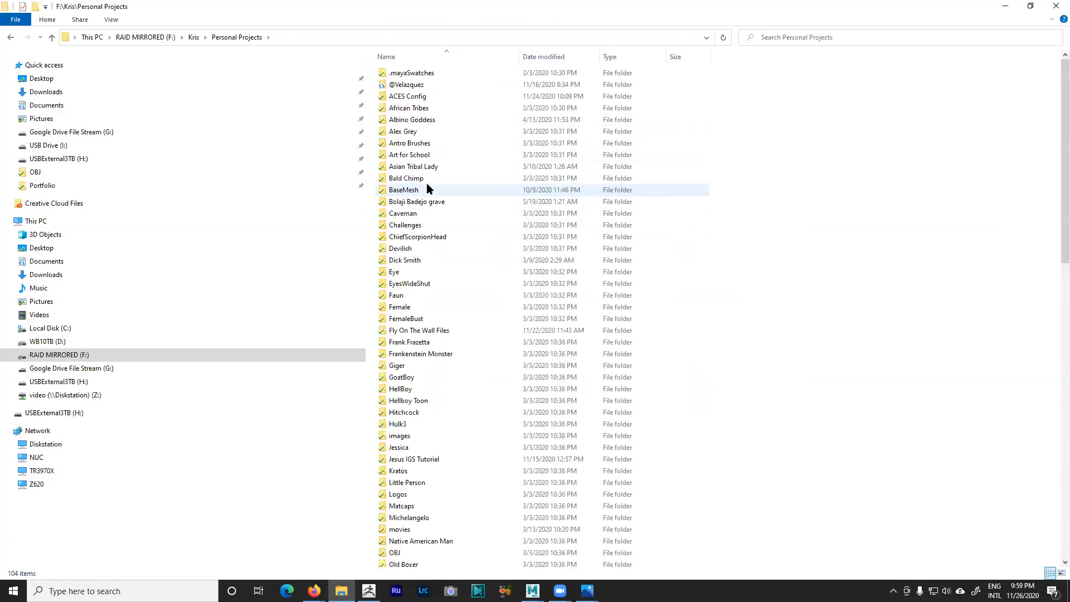
left_click(406, 85)
double_click(406, 86)
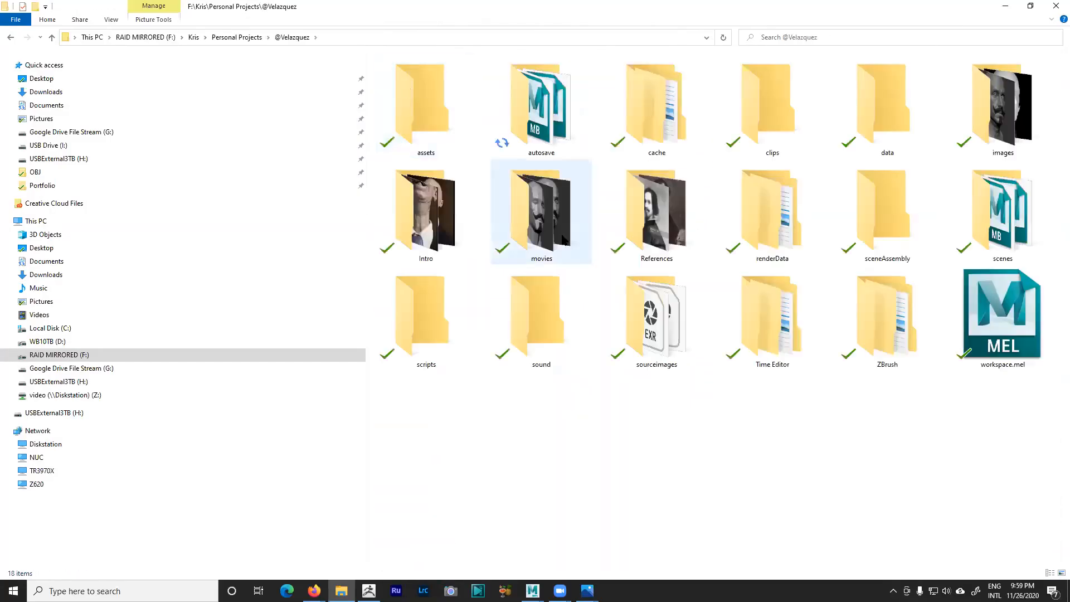
double_click(671, 243)
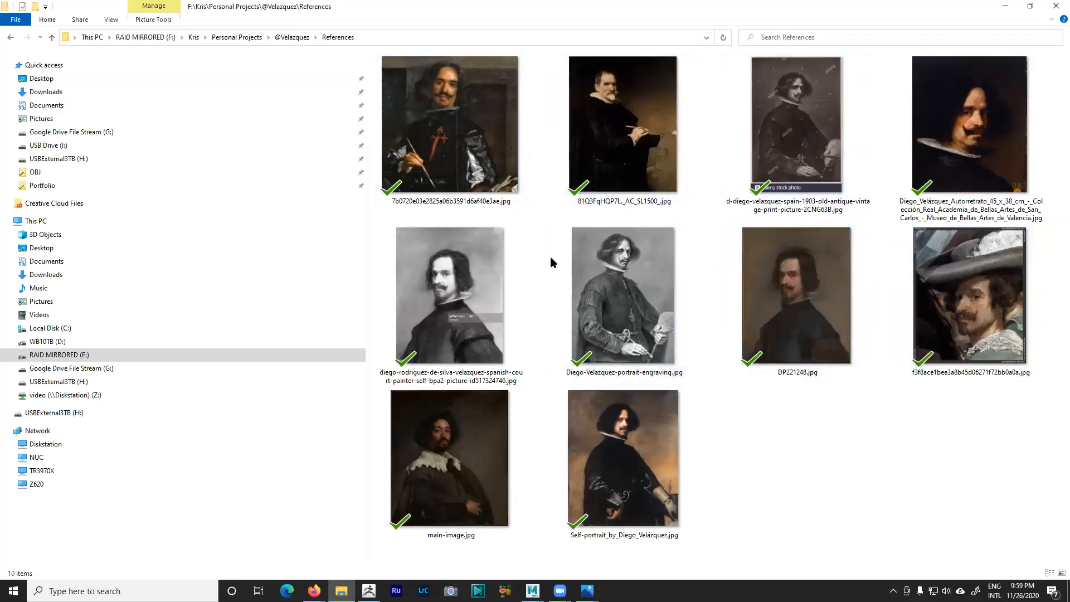
Step: Open the first portrait in Photos and browse forward to the Velázquez Autorretrato from the Museo de Bellas Artes de Valencia
left_click(489, 151)
double_click(488, 150)
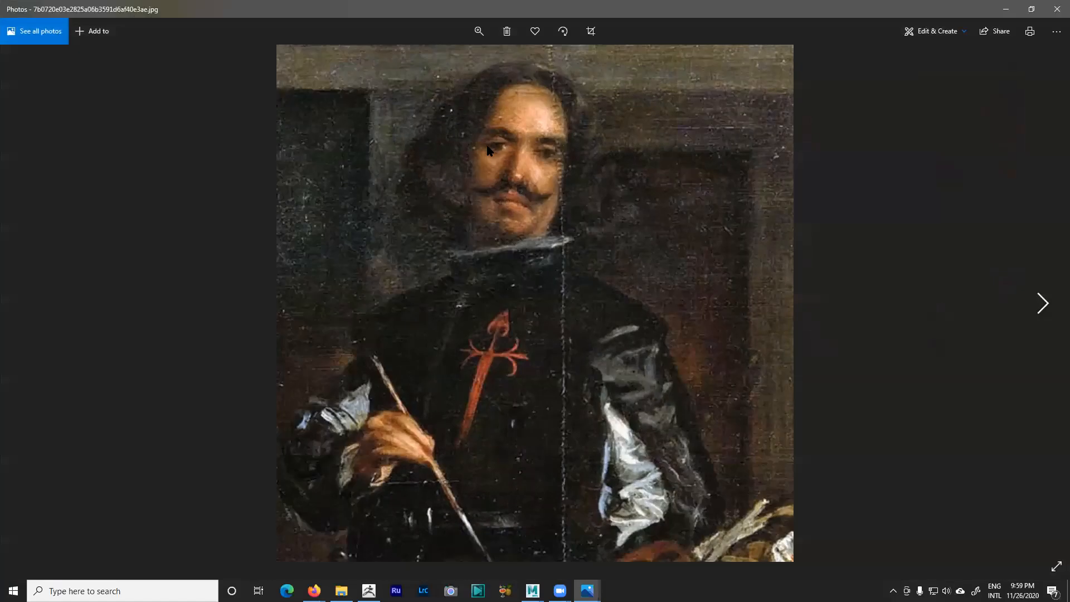
left_click(1041, 307)
left_click(1040, 307)
left_click(1041, 306)
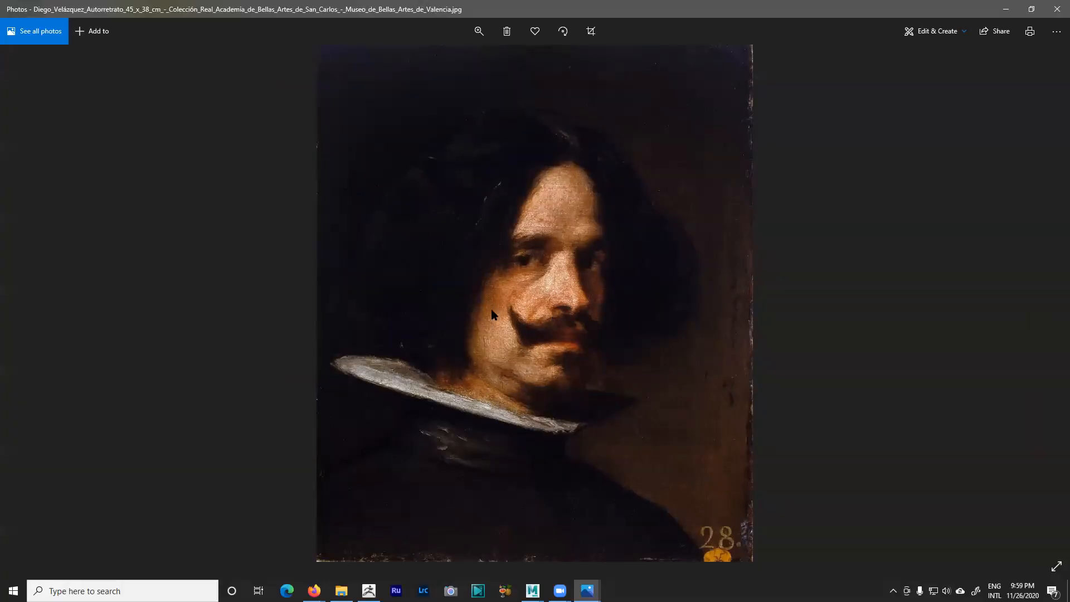
Step: Shrink the Photos window, move the self-portrait onto the second monitor, and minimize File Explorer to return to ZBrush
left_click(1031, 9)
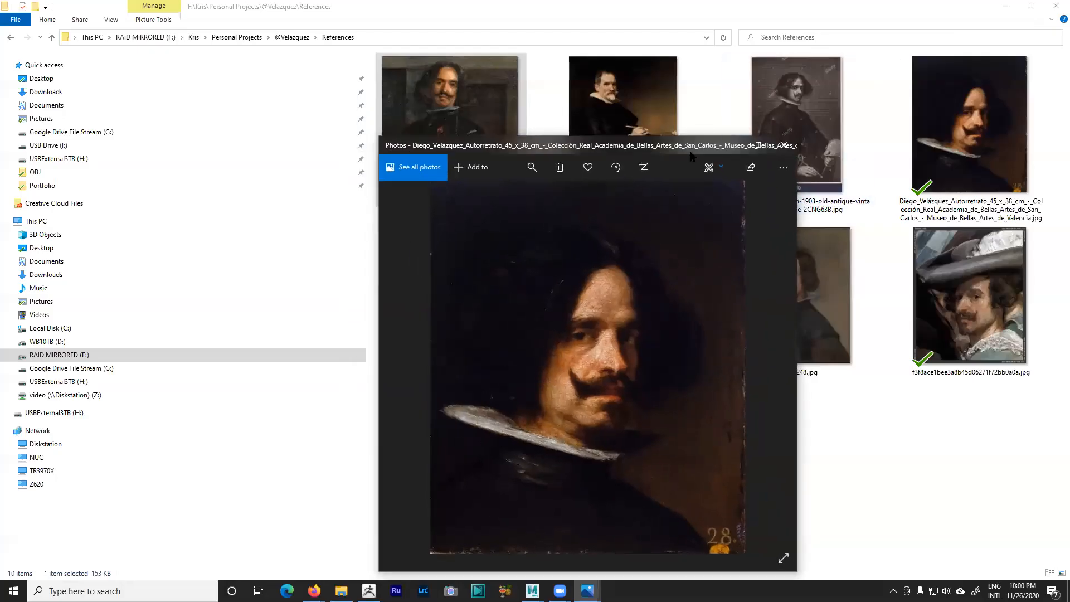
left_click_drag(699, 151, 1069, 150)
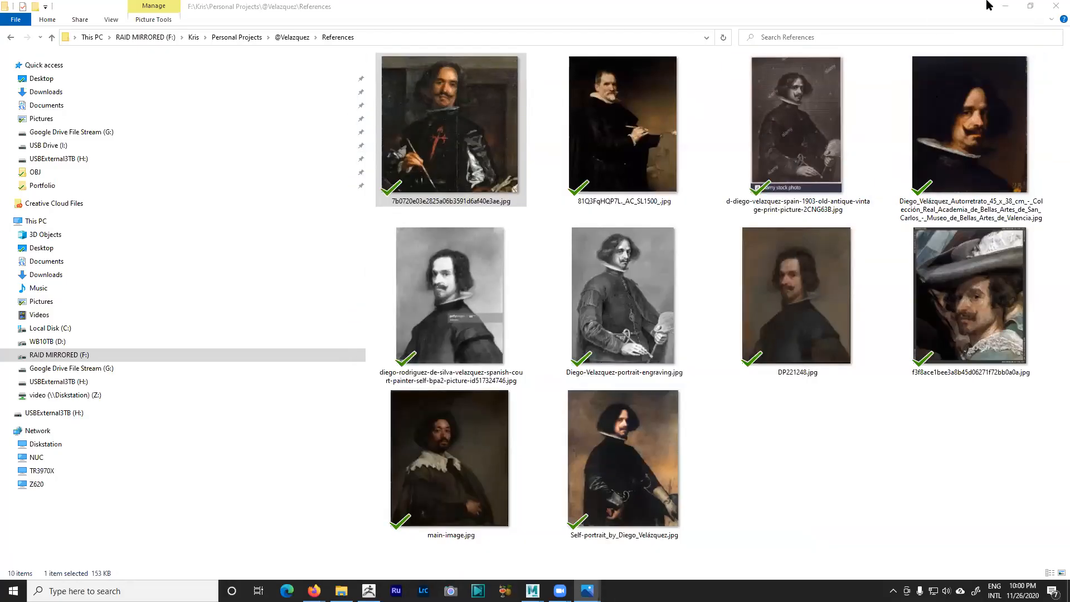
left_click(1004, 6)
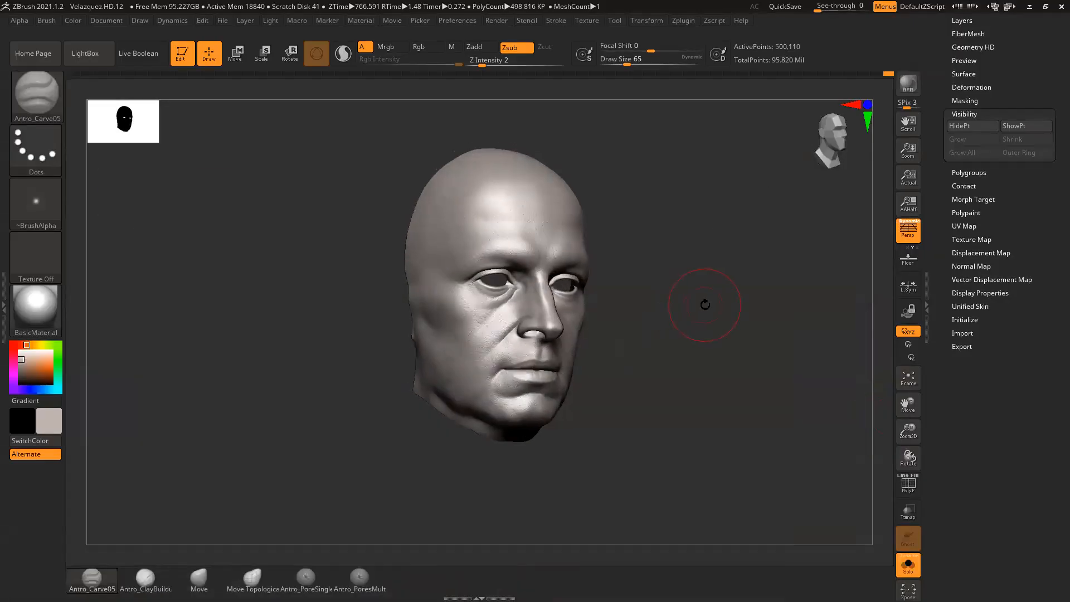
Step: Build up the cheek beside the nasolabial fold with light additive Antro_Carve05 strokes at draw size 51 and Z intensity 2
mouse_move(660, 378)
left_mouse_down()
mouse_move(683, 425)
mouse_move(695, 424)
left_mouse_up()
key("space")
left_click_drag(500, 330, 497, 330)
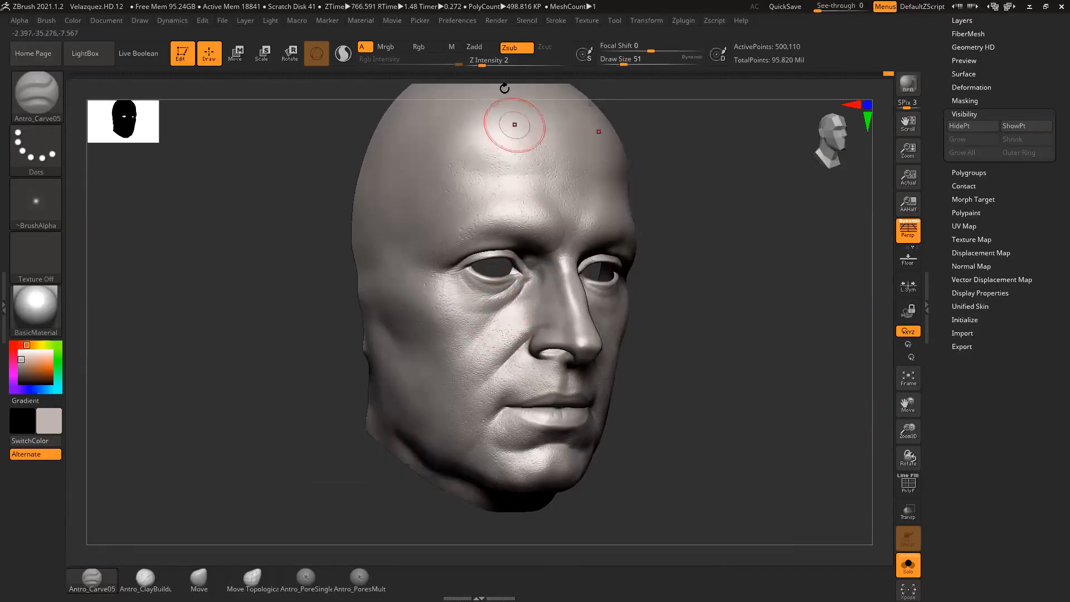
left_click(486, 48)
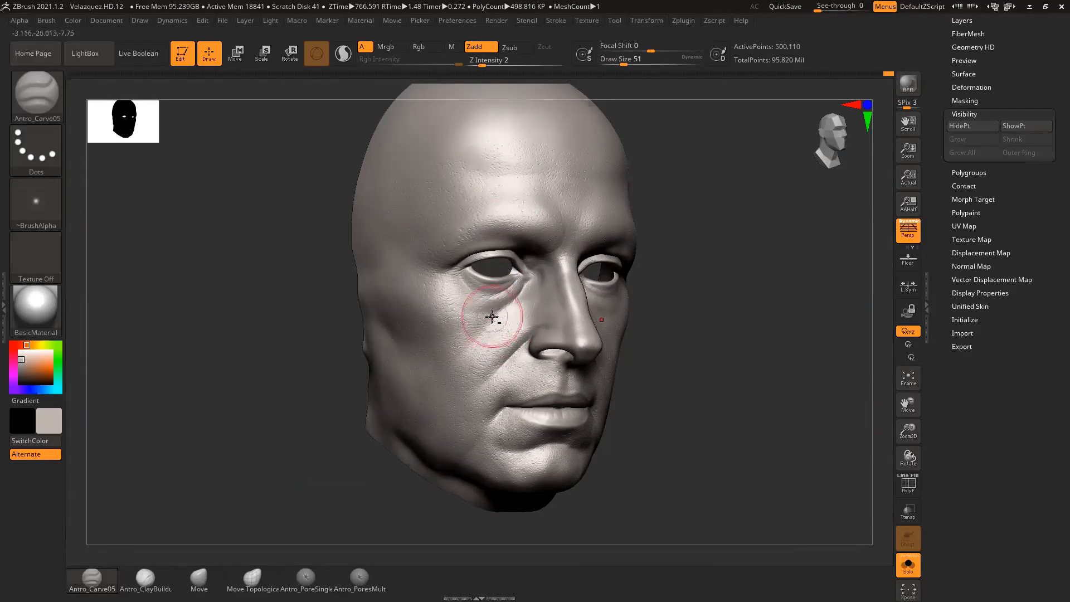
left_click_drag(466, 344, 480, 330)
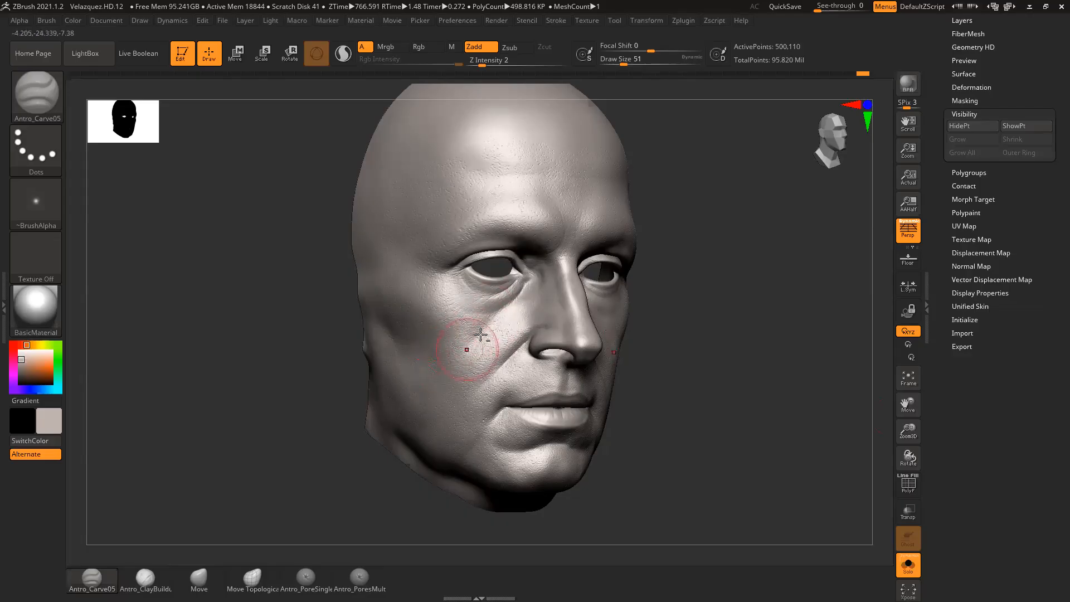
Step: Try to raise a fold just above the nostril wing with additive Antro_Carve05 strokes at Z intensity 12
left_click_drag(673, 342, 709, 346)
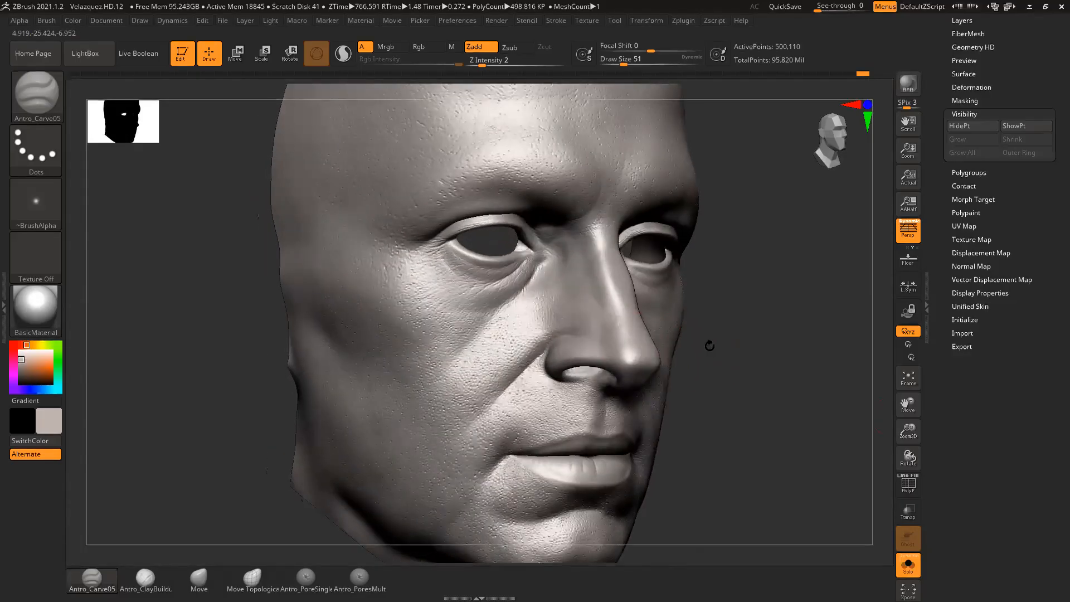
left_click_drag(716, 307, 560, 347)
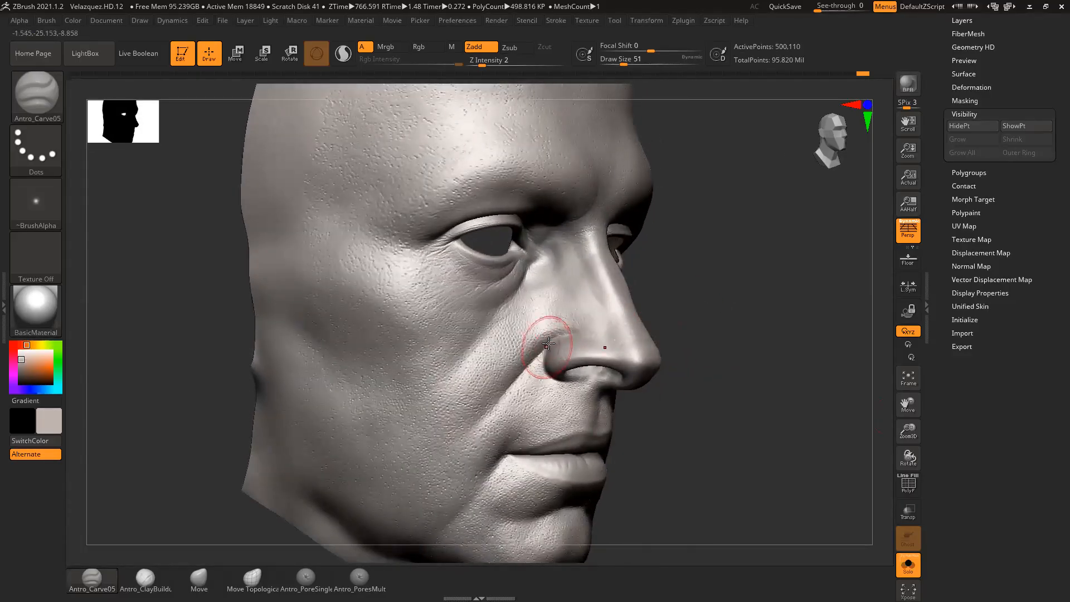
left_click_drag(675, 323, 731, 348)
left_click(494, 62)
mouse_move(750, 287)
left_mouse_down()
mouse_move(769, 293)
mouse_move(762, 300)
mouse_move(747, 279)
left_mouse_up()
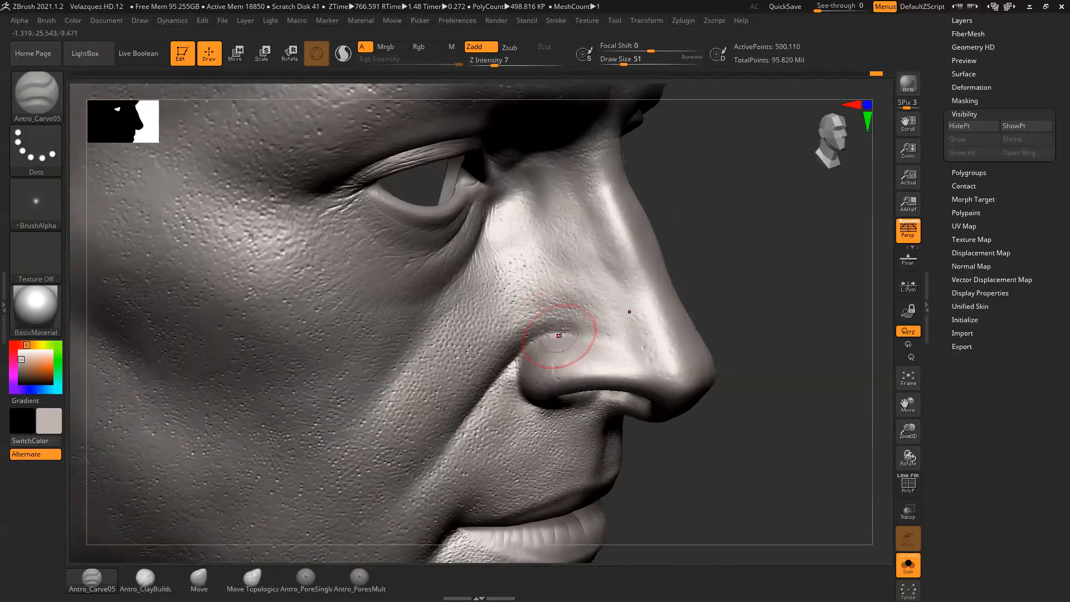
left_click(503, 63)
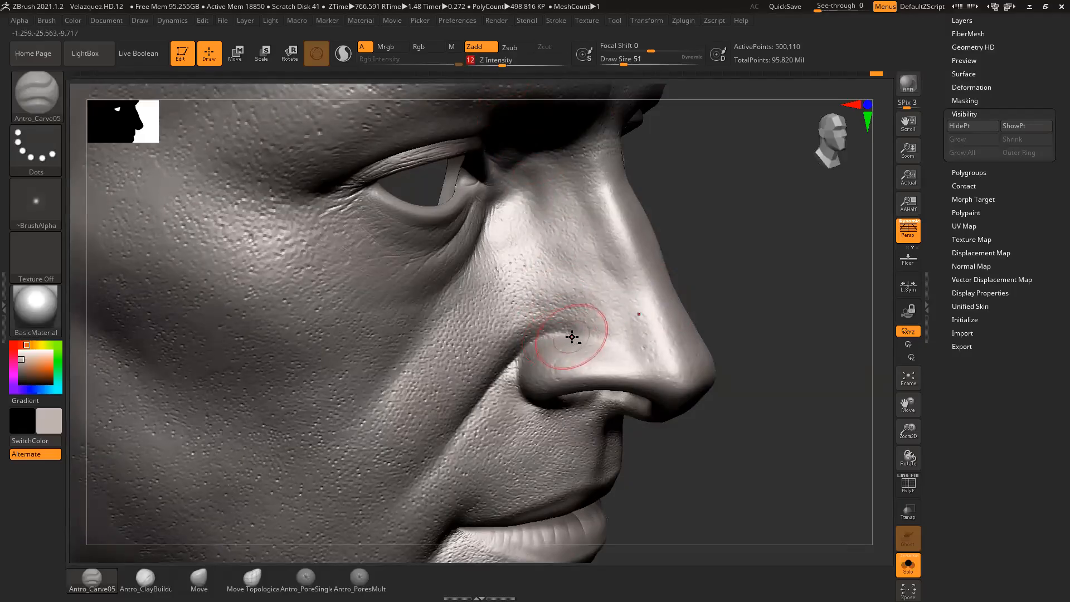
left_click_drag(566, 332, 547, 335)
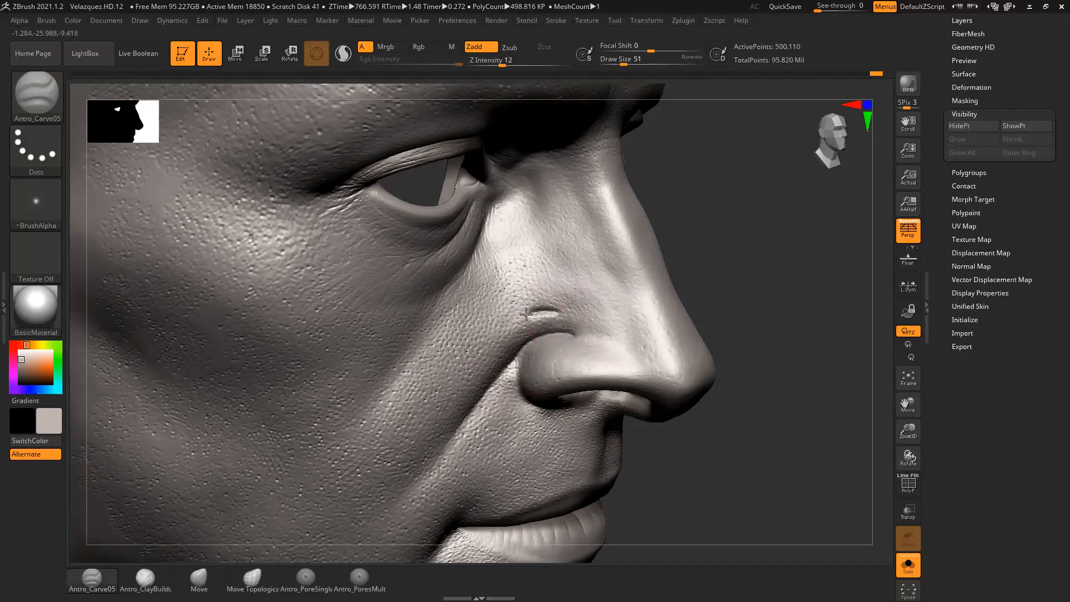
key("ctrl")
left_click_drag(732, 305, 745, 311)
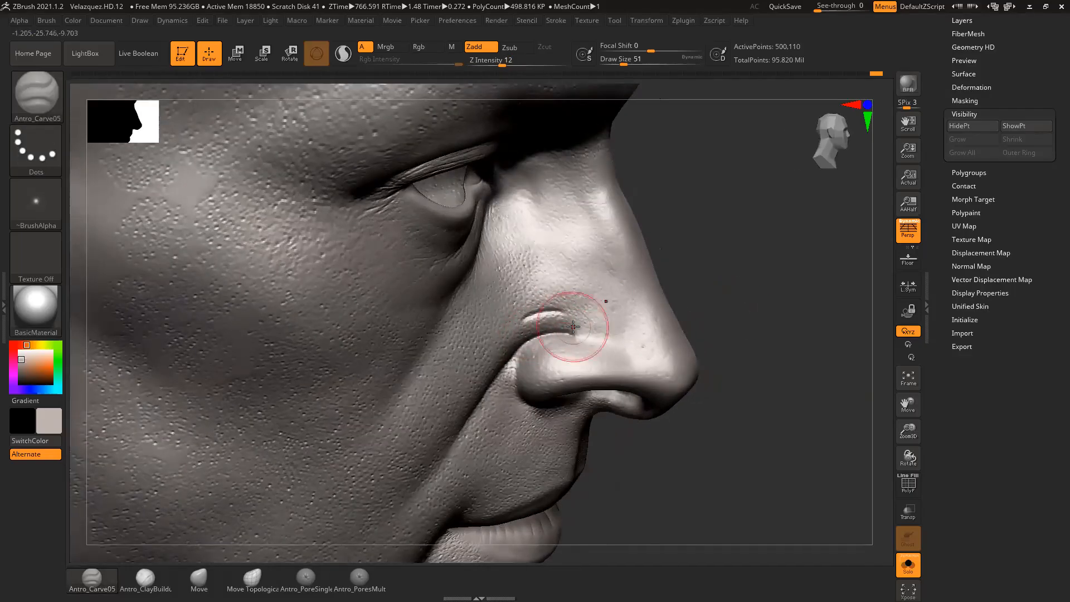
Step: Try to smooth the raised fold above the nostril wing, and undo the strokes made there
left_click_drag(567, 325, 571, 326, "shift")
left_click_drag(739, 298, 755, 332)
key("ctrl")
key("ctrl")
left_click_drag(705, 268, 701, 256)
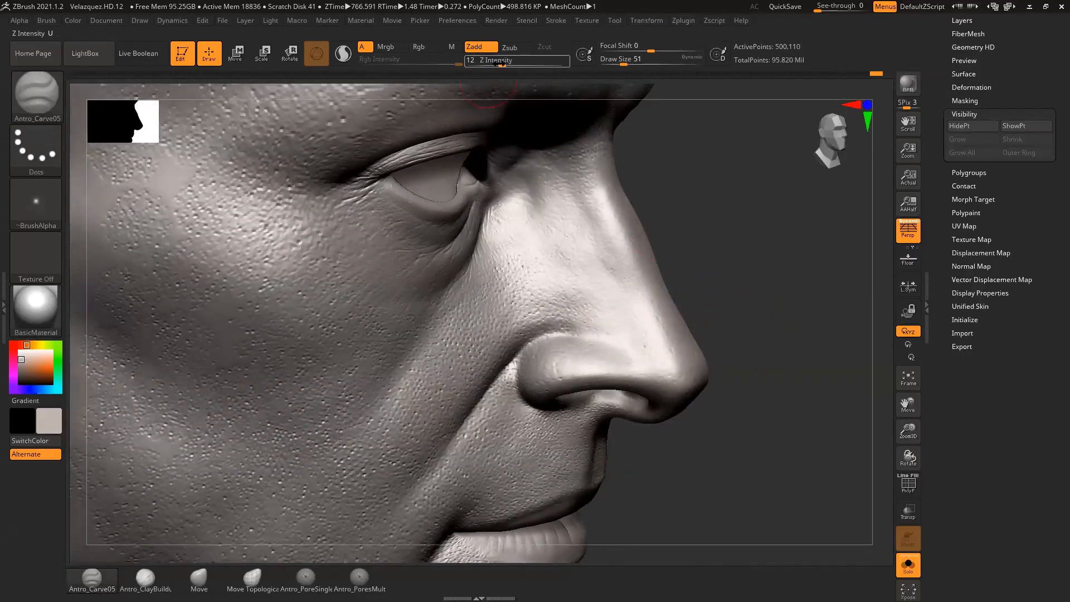
Step: Build up the skin above the nostril wing with softer additive strokes at Z intensity 4, and lower the intensity to 2
left_click_drag(498, 64, 489, 64)
left_click_drag(686, 175, 760, 235)
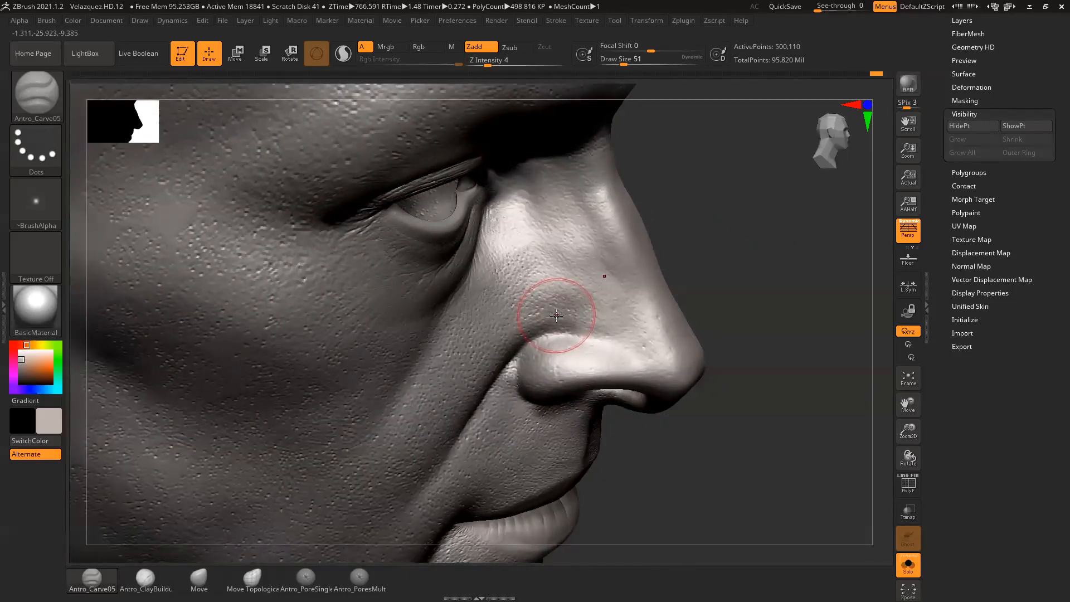
left_click_drag(549, 317, 538, 320)
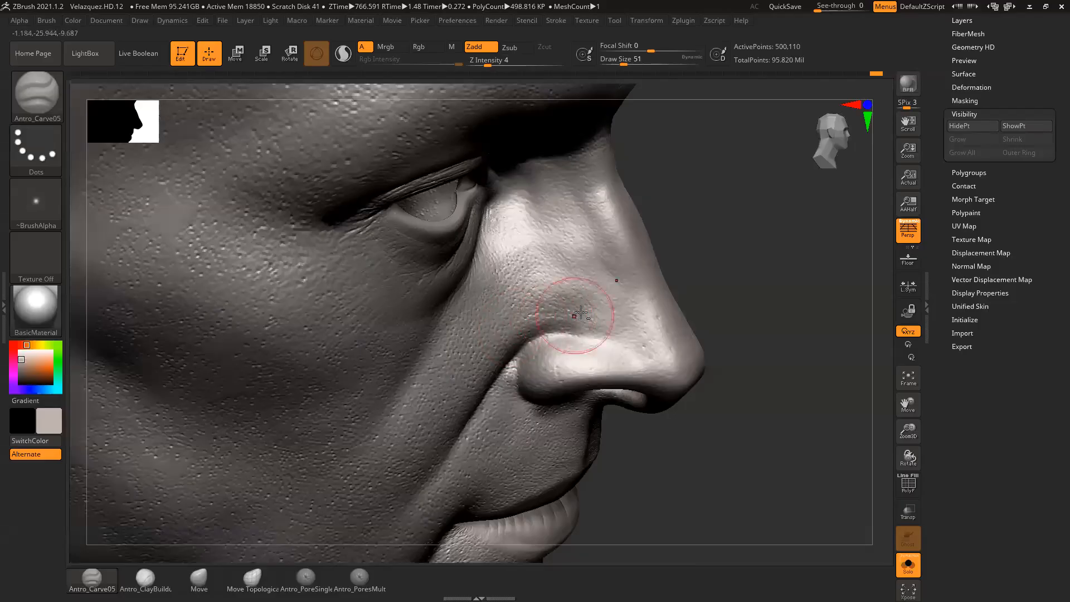
left_click_drag(488, 65, 480, 65)
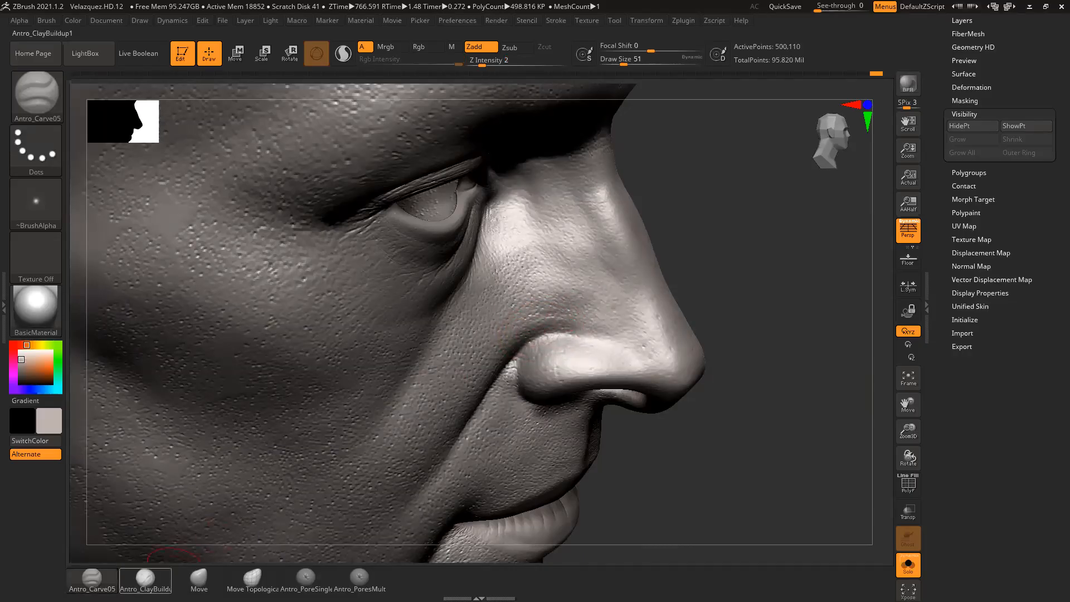
Step: Refine the crease above the nostril wing with the Antro_ClayBuildup brush at draw size 18 and Z intensity 2
left_click(145, 580)
key("space")
left_click_drag(557, 340, 534, 329)
key("space")
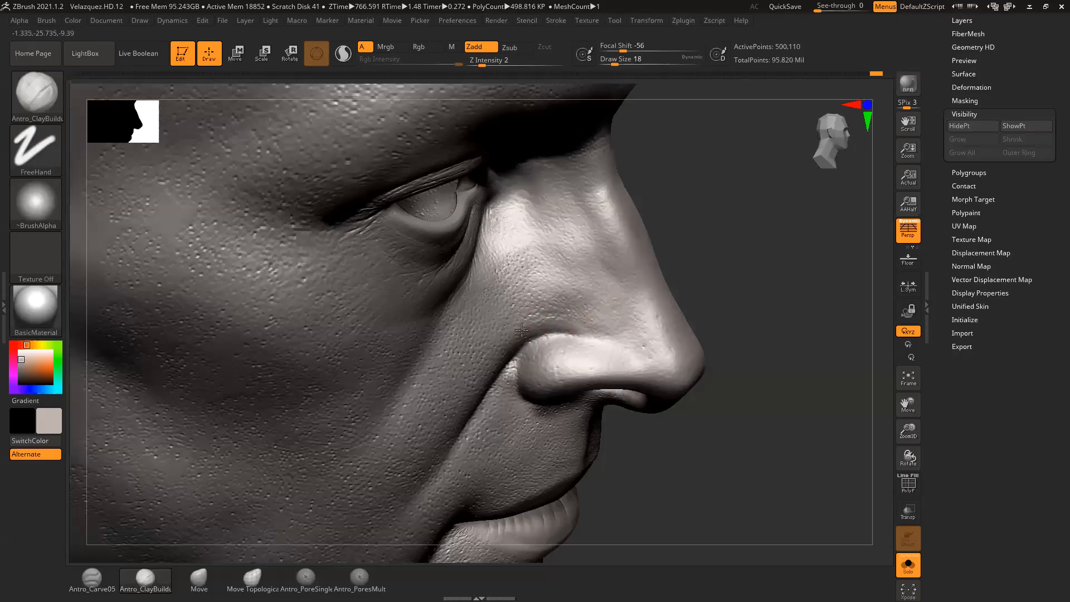
left_click_drag(710, 294, 520, 332)
right_click_drag(576, 314, 663, 306)
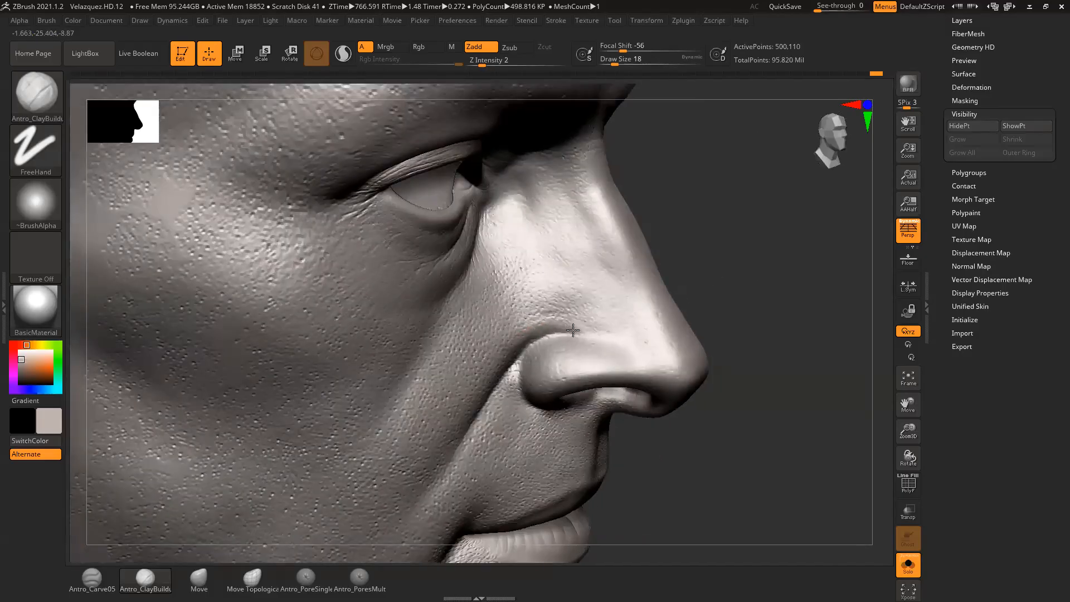
Step: Add finer clay strokes to the side of the nose above the nostril wing at draw size 9
left_click_drag(726, 279, 749, 283)
key("space")
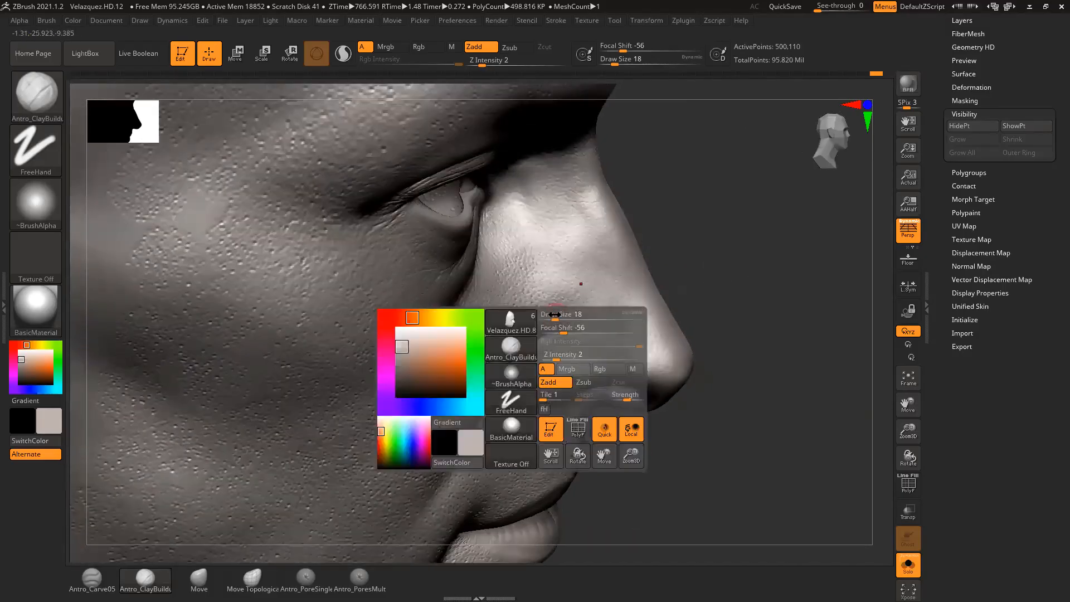
left_click(549, 317)
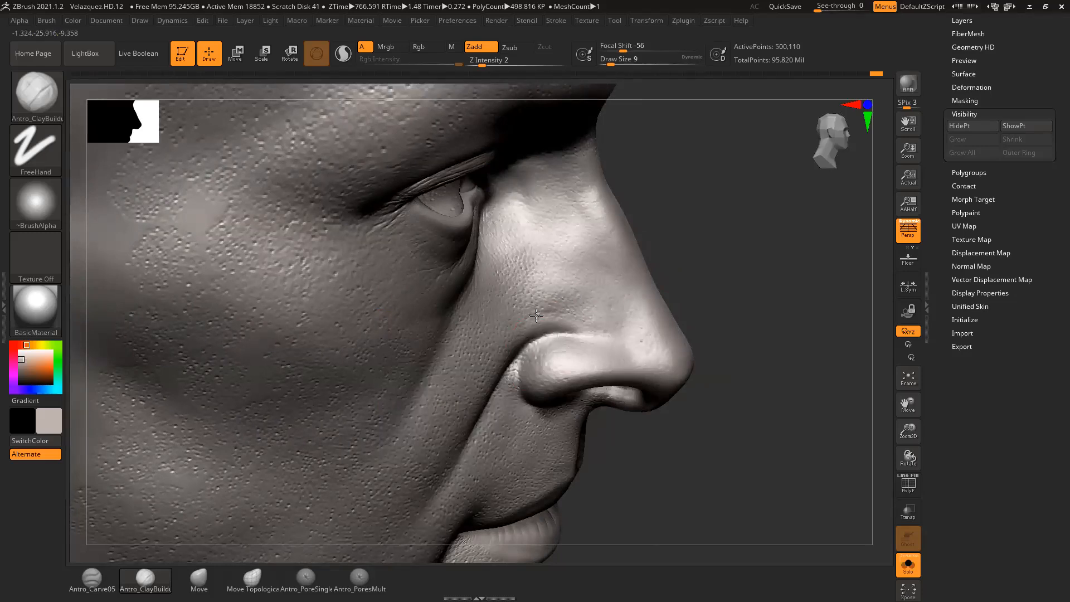
right_click_drag(536, 315, 616, 289)
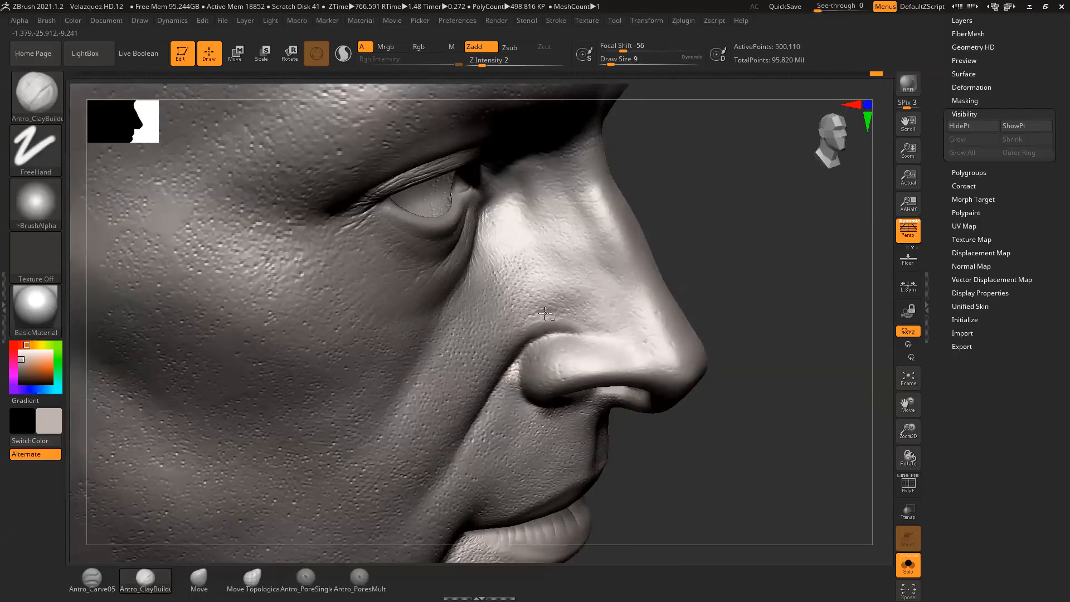
left_click_drag(682, 274, 669, 282)
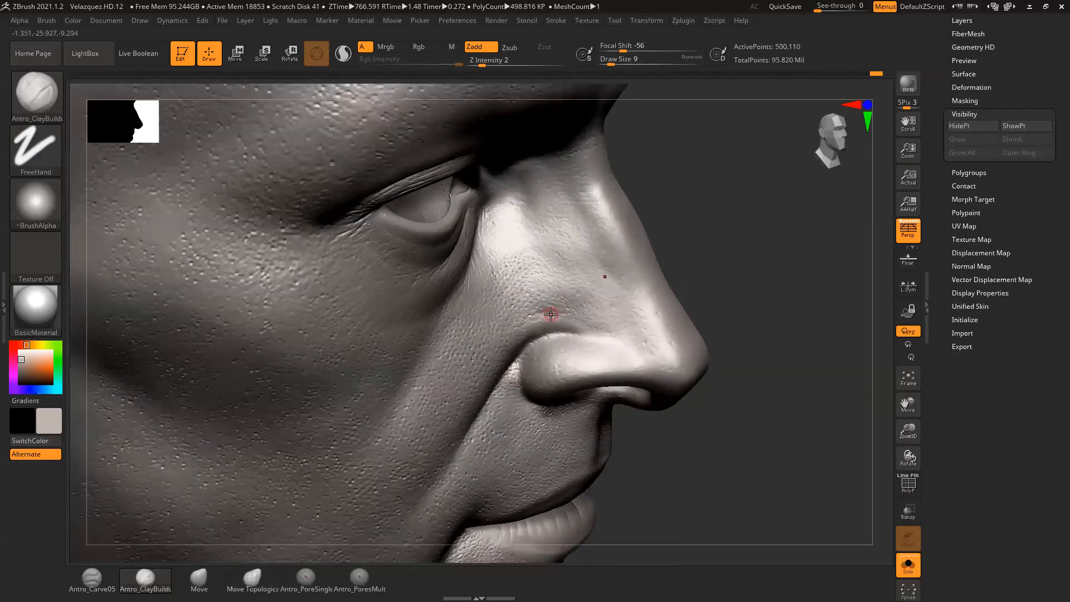
Step: Smooth the crease around the top and back of the nostril wing, using a draw size of 16
key("shift")
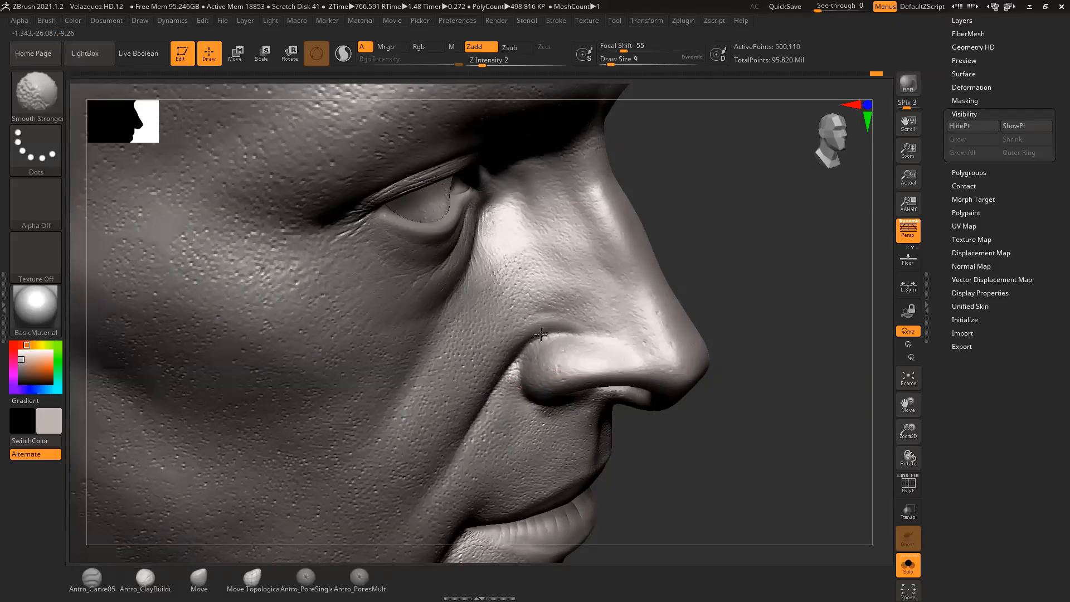
mouse_move(571, 332)
left_mouse_down("shift")
mouse_move(588, 313)
mouse_move(576, 319)
mouse_move(562, 306)
left_mouse_up("shift")
key("space")
left_click_drag(519, 342, 537, 346, "shift")
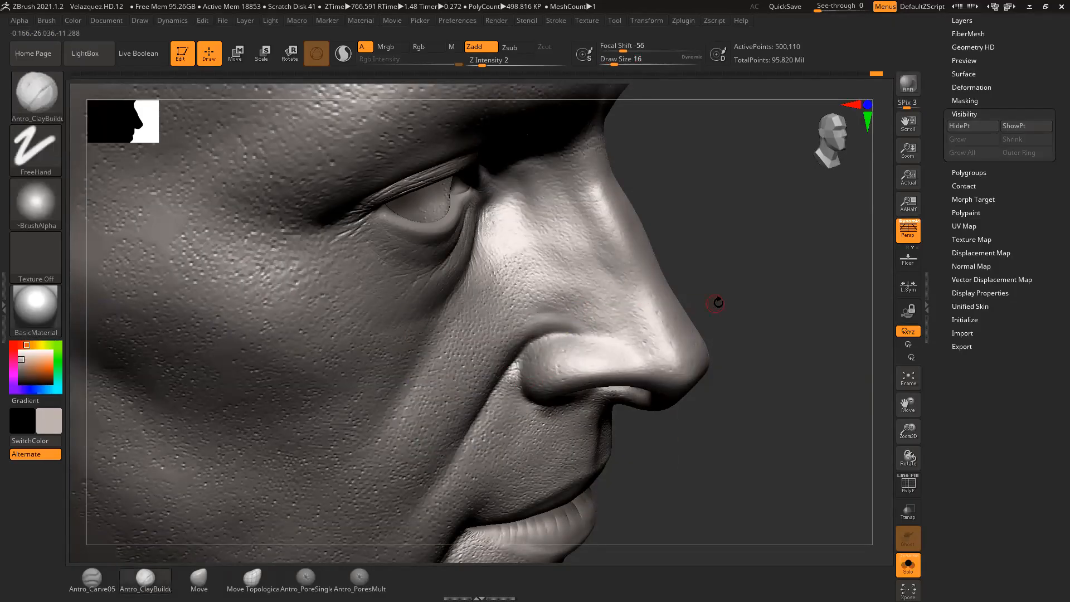
left_click_drag(718, 303, 739, 295)
left_click_drag(549, 330, 520, 346, "shift")
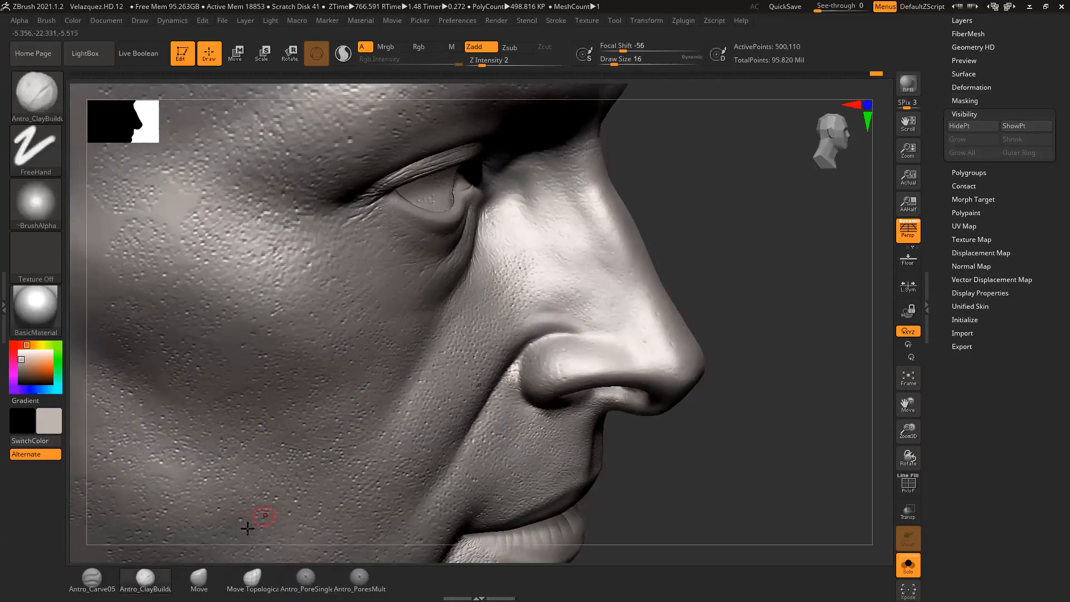
Step: Adjust the shape of the crease behind the nostril wing with the Move brush at draw size 22
left_click(199, 579)
key("space")
left_click_drag(534, 342, 537, 343)
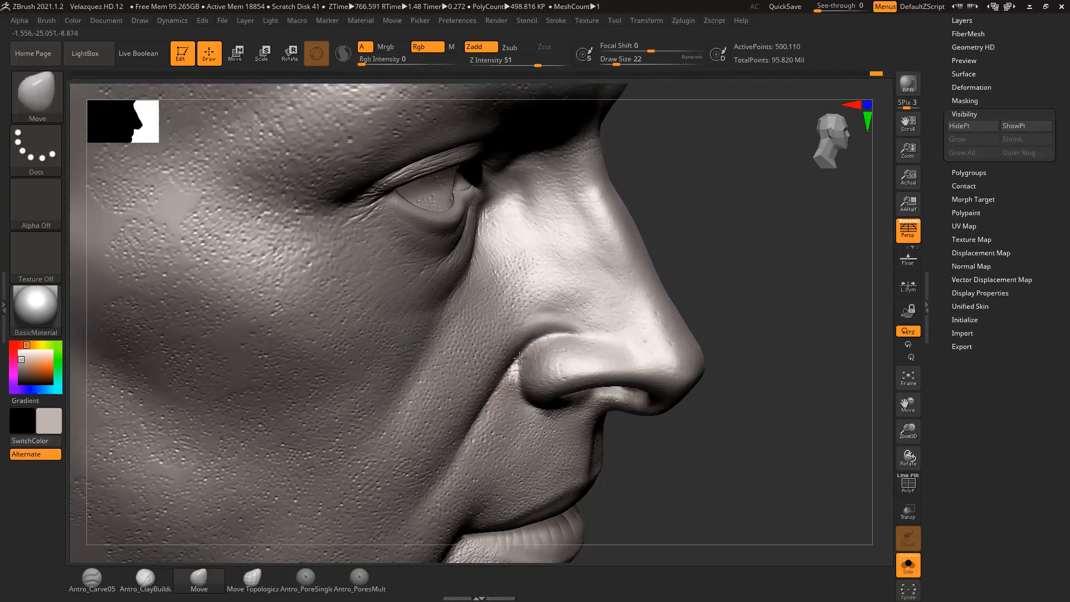
Step: Raise the head to its highest subdivision level and examine the pore detail around the nose and eyes
key("a")
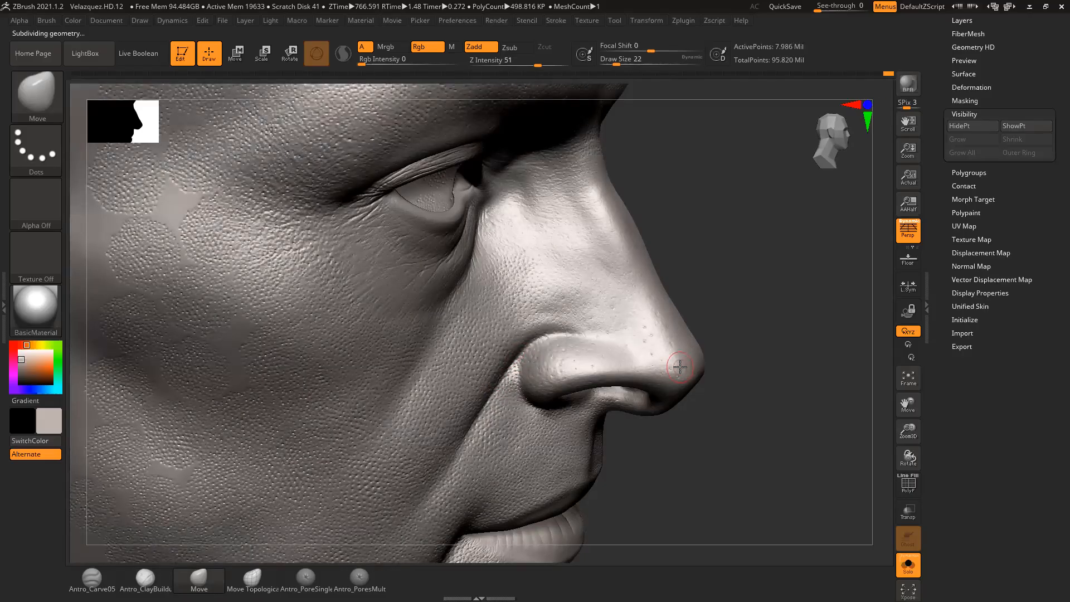
mouse_move(722, 467)
left_mouse_down()
mouse_move(719, 459)
mouse_move(722, 471)
left_mouse_up()
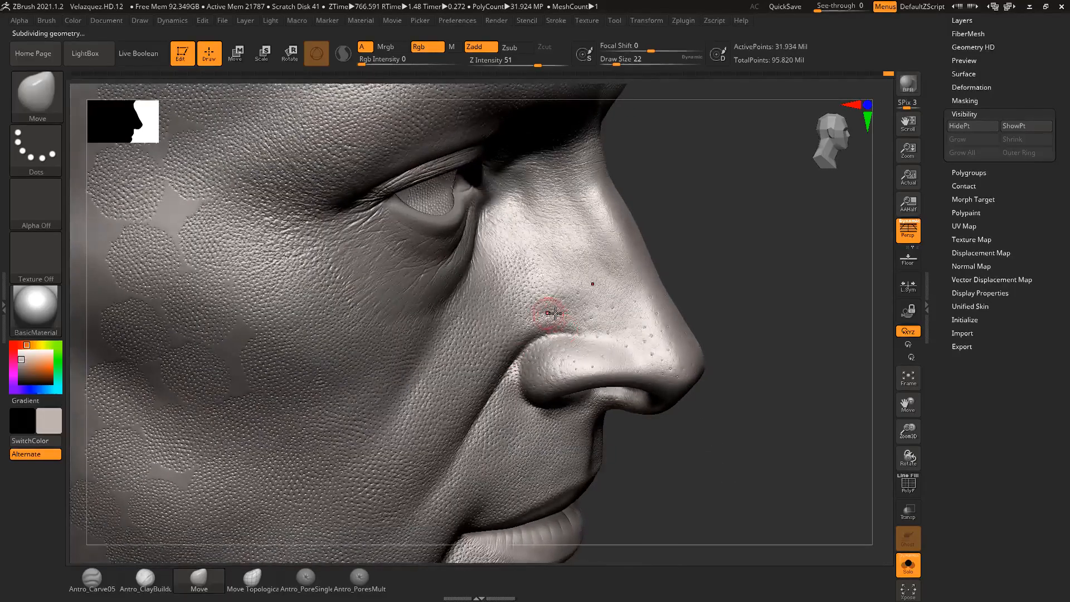
left_click_drag(722, 429, 766, 430)
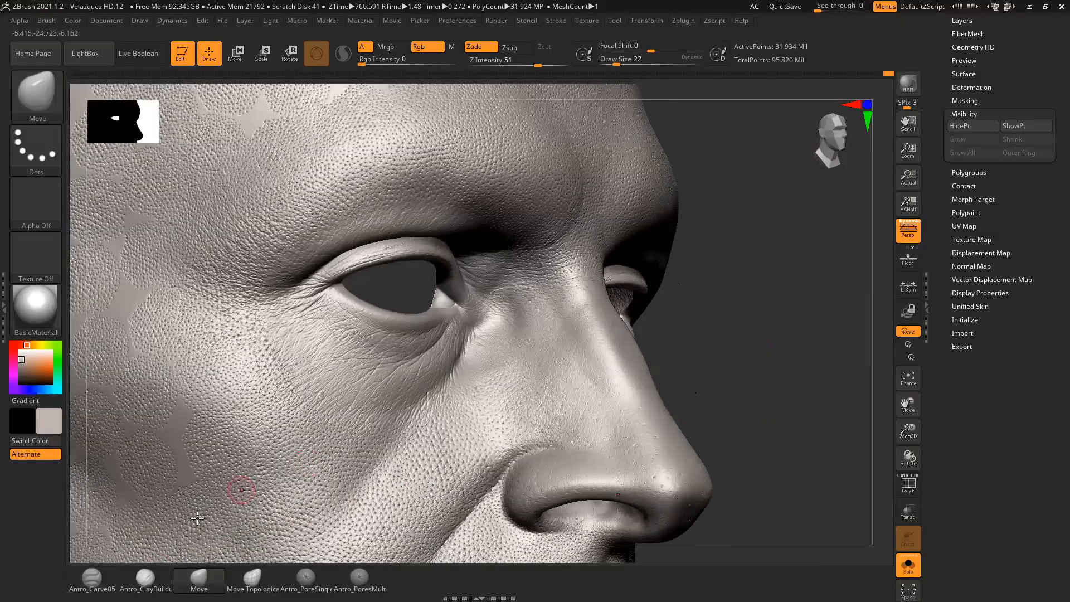
Step: Carve subtle skin lines between the inner eye corner and the nose root with the Antro_Carve05 brush at draw size 23 and Z intensity 2
left_click(92, 578)
mouse_move(736, 375)
left_mouse_down()
mouse_move(707, 395)
mouse_move(550, 291)
left_mouse_up()
key("space")
left_click_drag(560, 349, 562, 349)
mouse_move(787, 324)
left_mouse_down()
mouse_move(795, 303)
mouse_move(748, 327)
left_mouse_up()
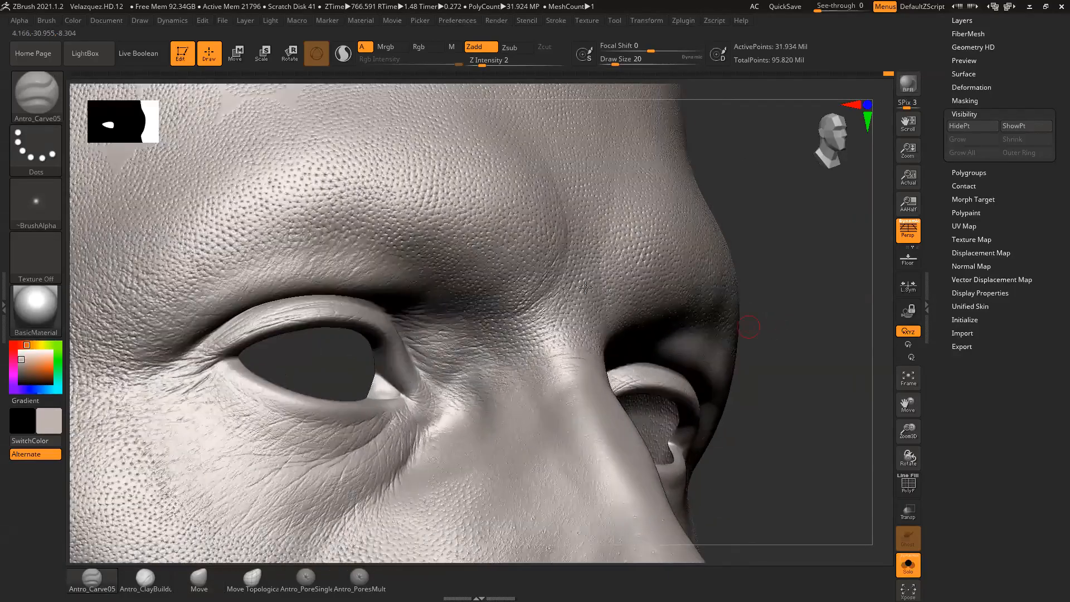
key("space")
left_click_drag(542, 283, 545, 282)
mouse_move(770, 256)
left_mouse_down()
mouse_move(744, 263)
mouse_move(685, 241)
left_mouse_up()
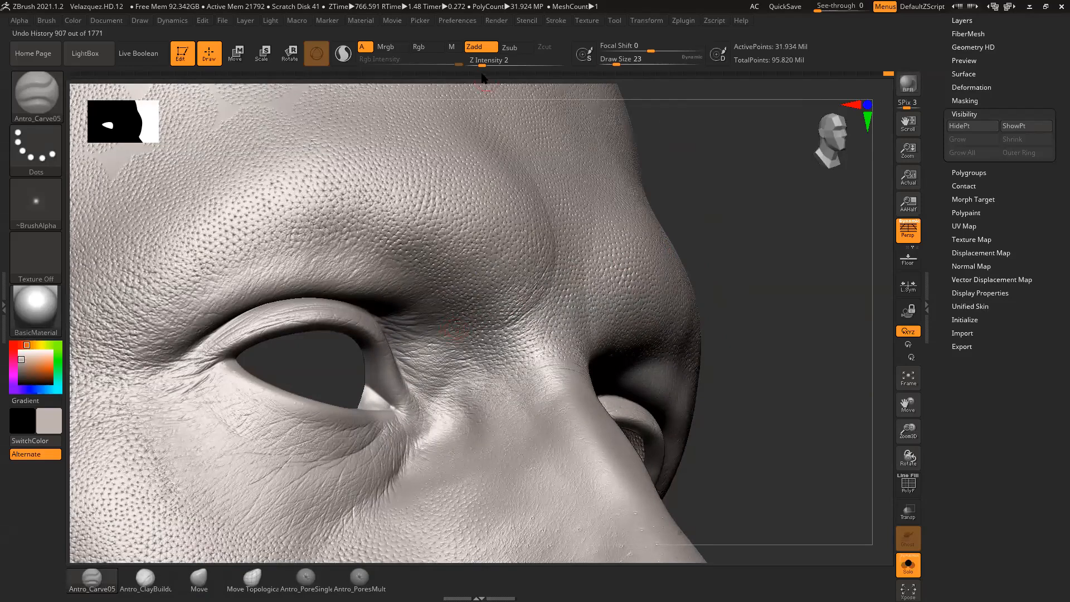
Step: Carve stronger fine creases around the inner brow and nose root with Z intensity 14 and draw size 25
left_click_drag(482, 63, 488, 64)
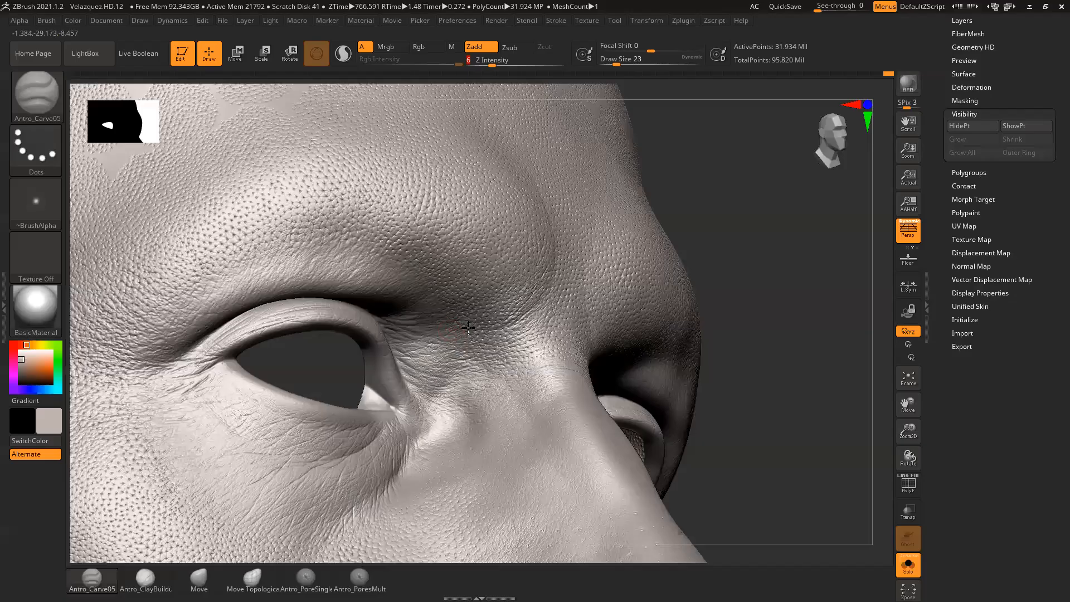
left_click_drag(492, 65, 504, 65)
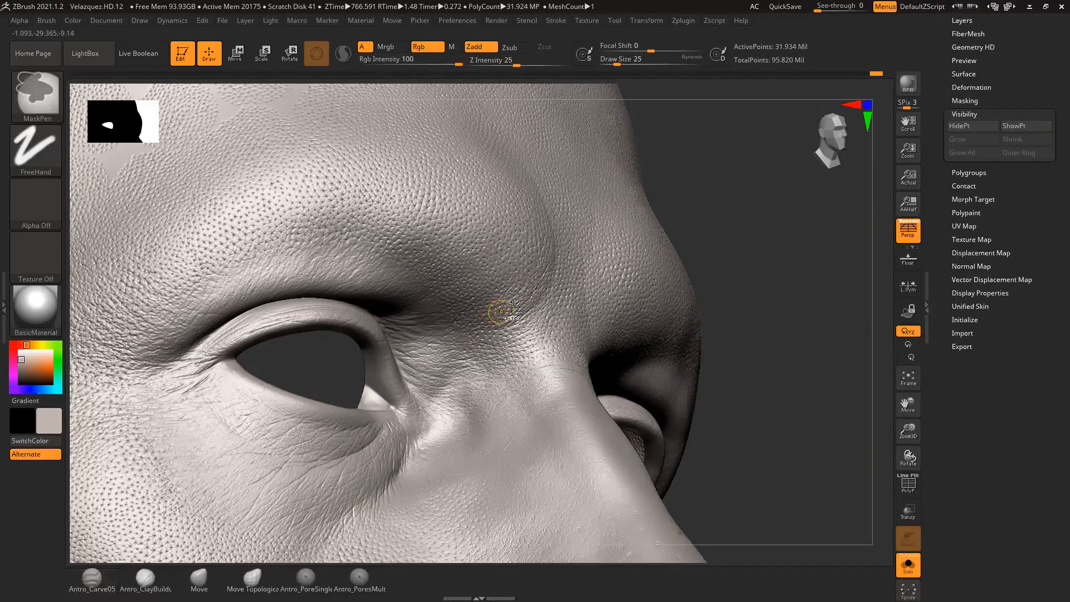
left_click_drag(757, 318, 760, 312)
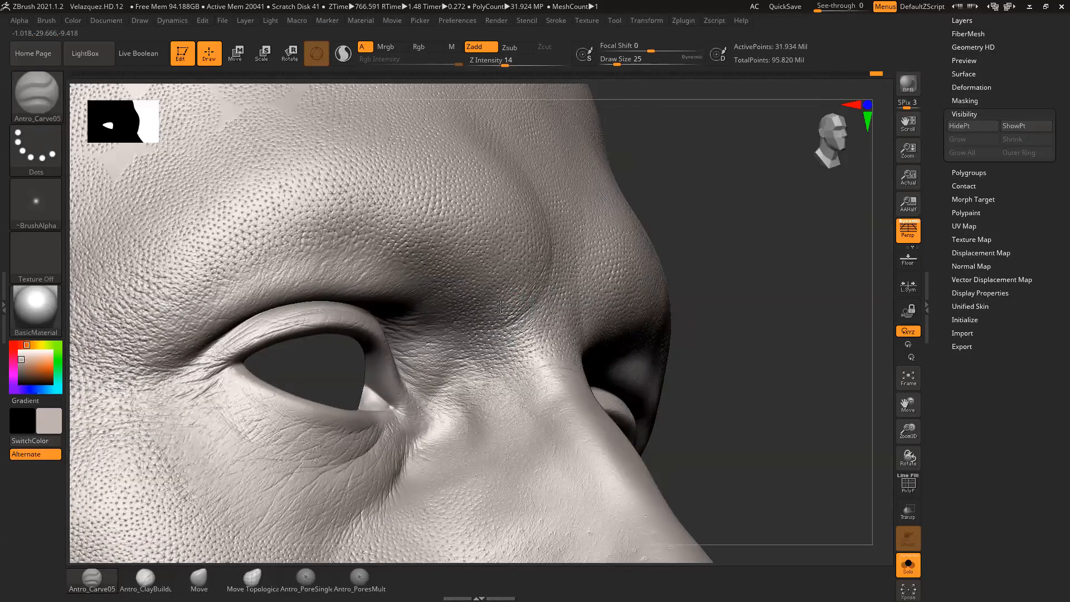
left_click_drag(712, 269, 612, 284)
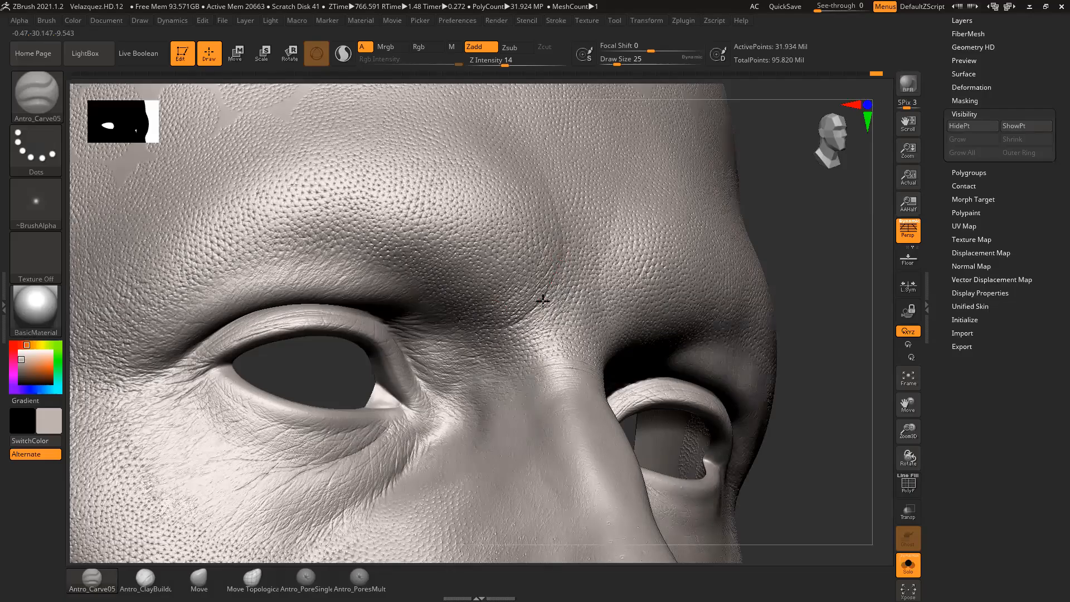
mouse_move(786, 295)
left_mouse_down()
mouse_move(784, 306)
mouse_move(705, 291)
left_mouse_up()
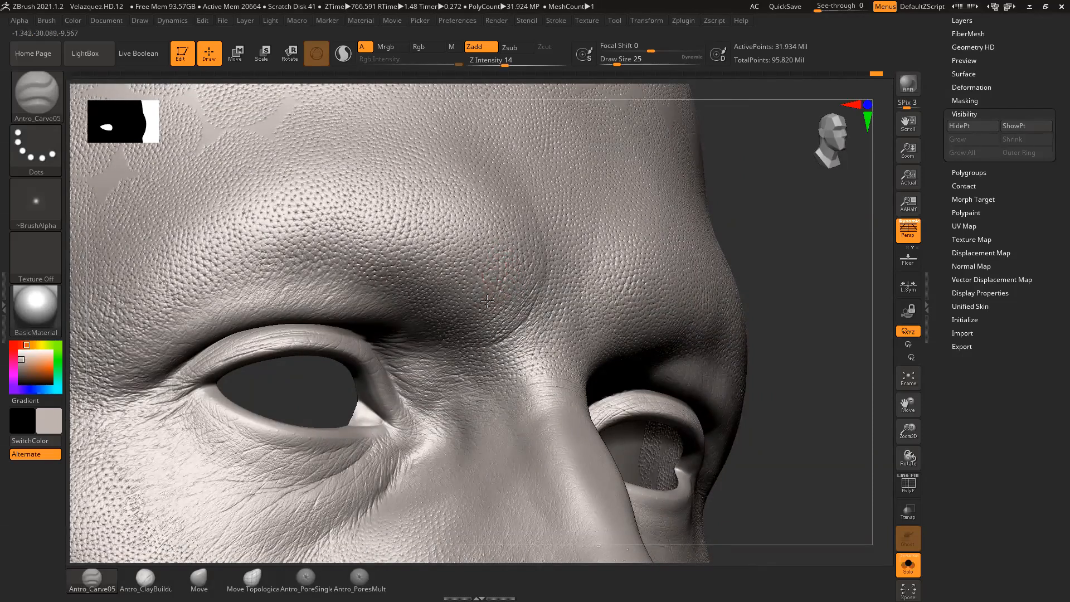
Step: Try long diagonal and horizontal carved lines across the forehead at Z intensity 25 and undo them all
right_click_drag(473, 319, 660, 546)
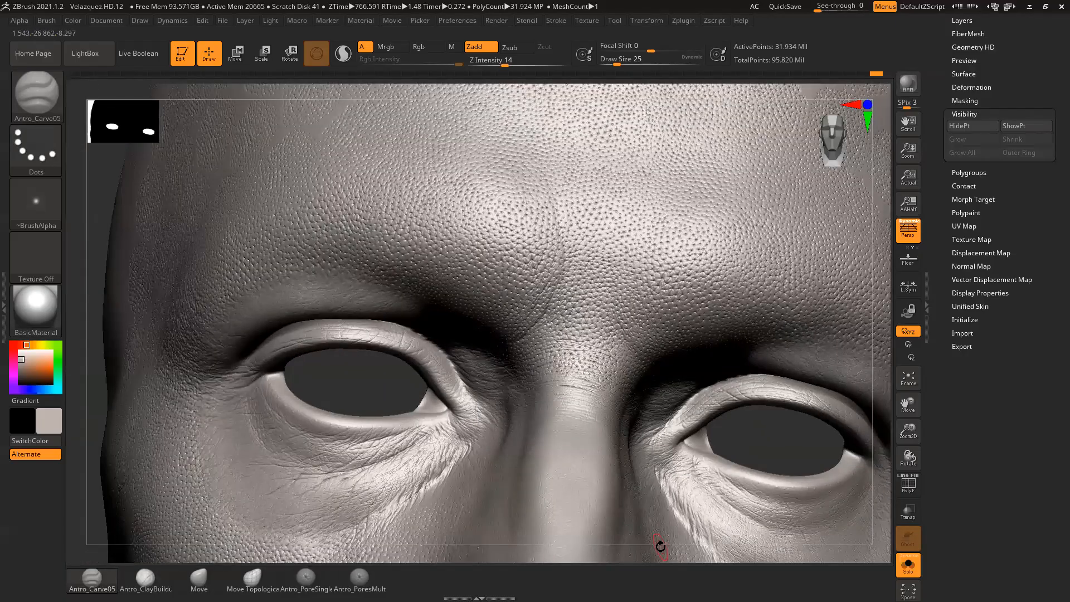
left_click_drag(882, 328, 873, 363, "alt")
left_click_drag(874, 303, 874, 351)
left_click_drag(874, 351, 836, 377, "alt")
left_click(517, 63)
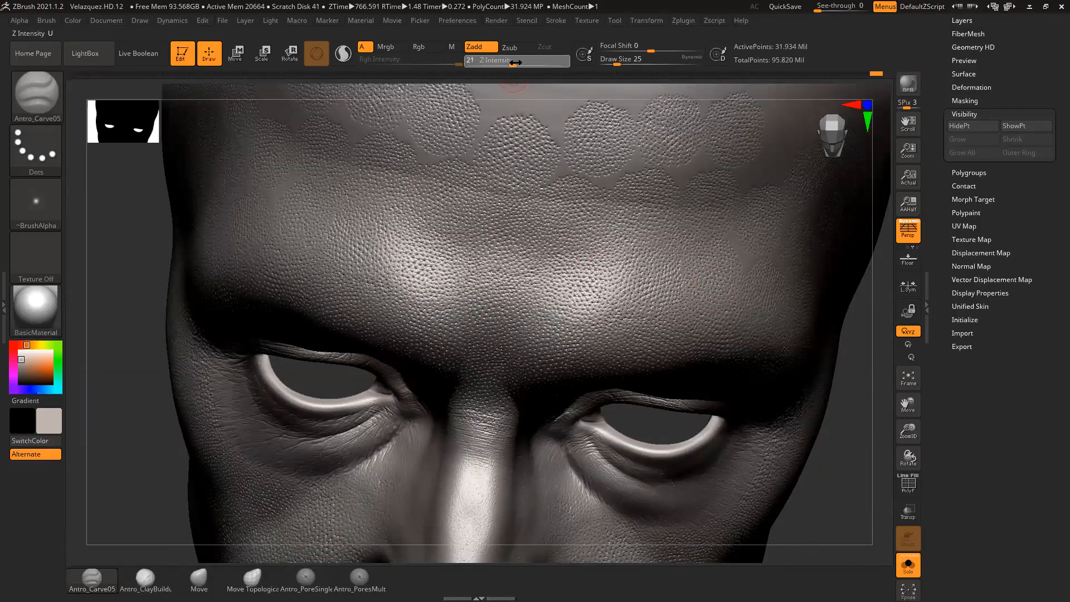
left_click_drag(622, 226, 559, 327)
mouse_move(651, 234)
left_mouse_down()
mouse_move(582, 334)
mouse_move(639, 305)
mouse_move(616, 346)
left_mouse_up()
key("ctrl")
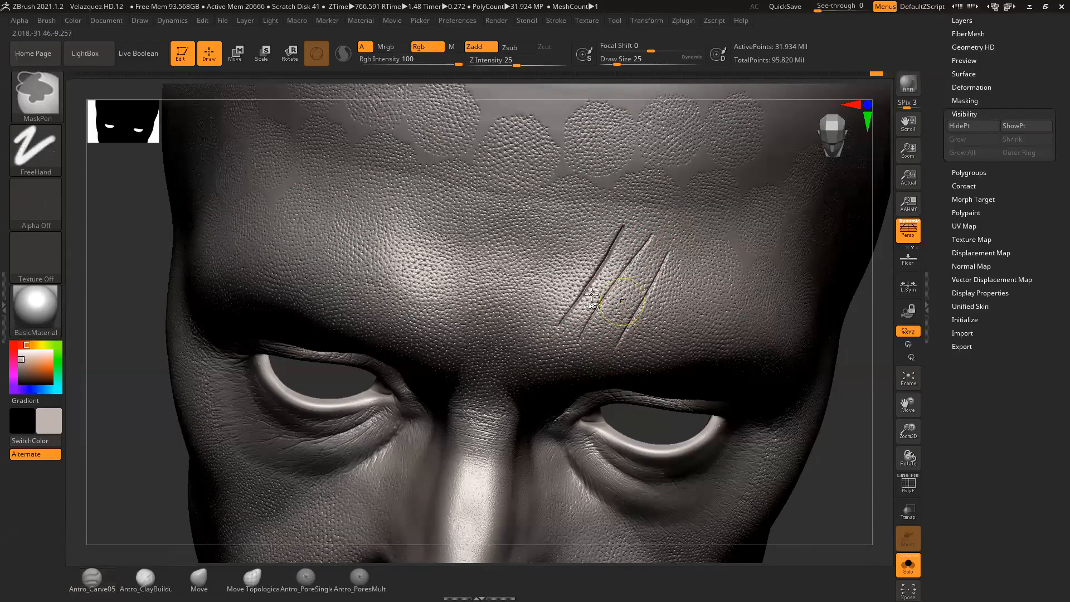
key("ctrl+z")
mouse_move(346, 226)
left_mouse_down()
mouse_move(460, 254)
mouse_move(638, 273)
left_mouse_up()
key("ctrl")
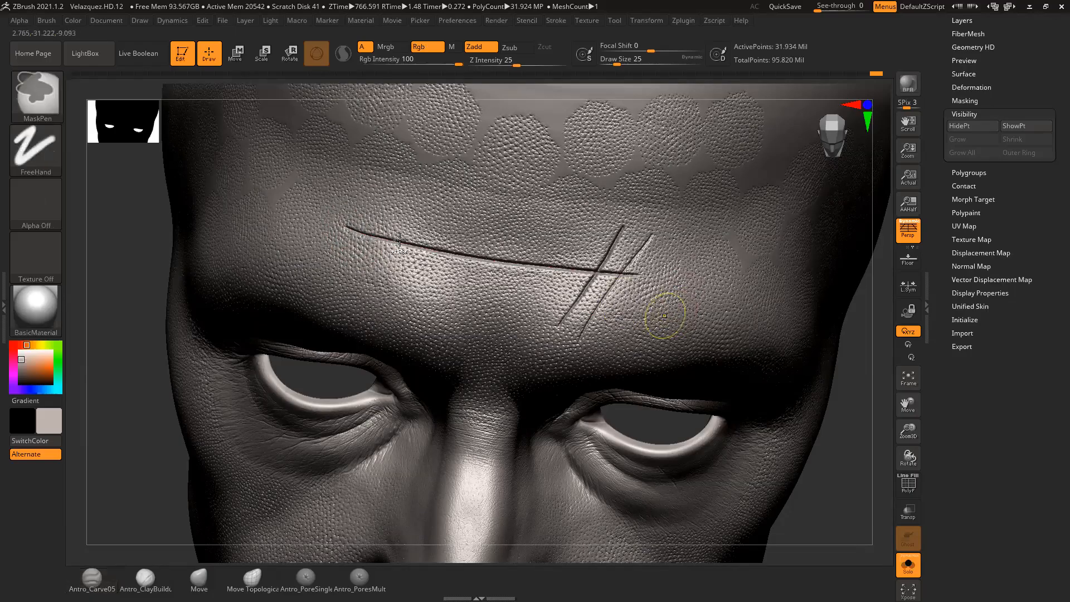
key("ctrl+z")
key("ctrl")
key("ctrl+z")
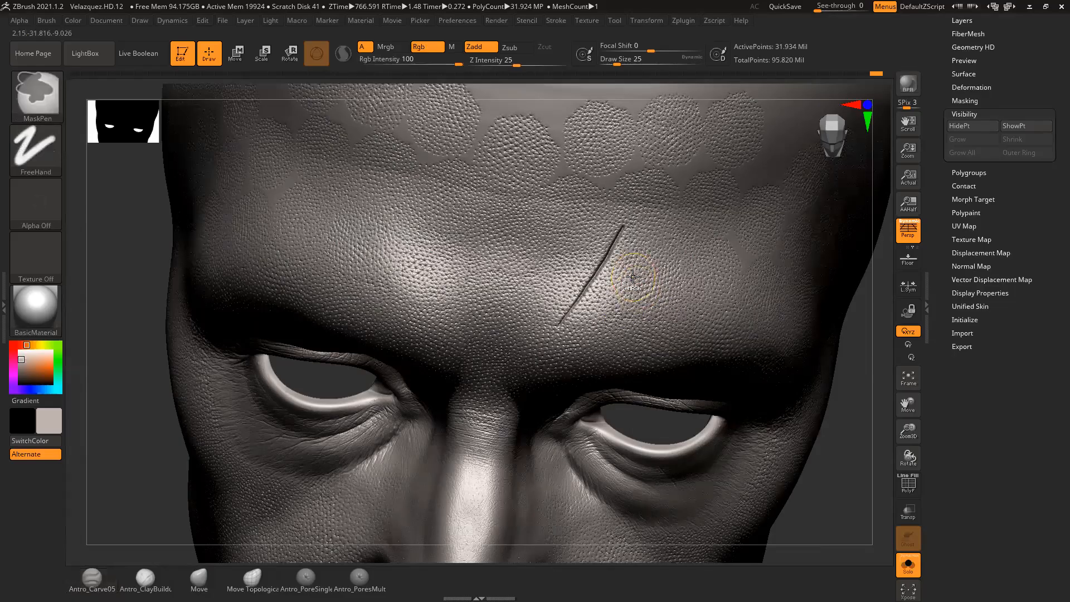
key("ctrl+z")
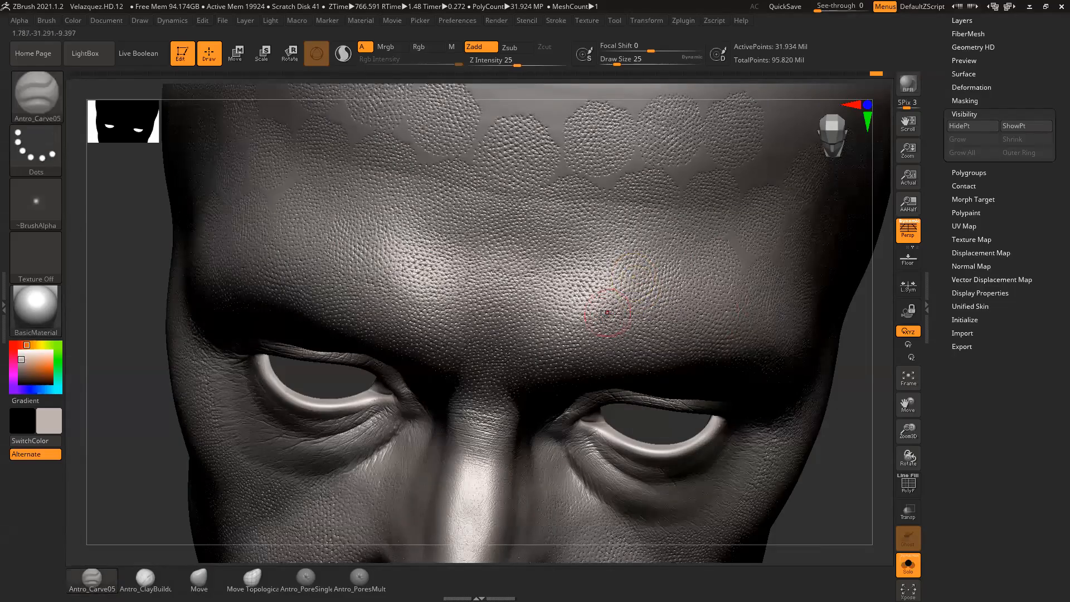
Step: Carve a fine diagonal crease at the inner end of the far eyebrow, using draw size 16 and Z intensity 14
left_click_drag(858, 386, 831, 336)
key("s")
left_click_drag(561, 264, 552, 263)
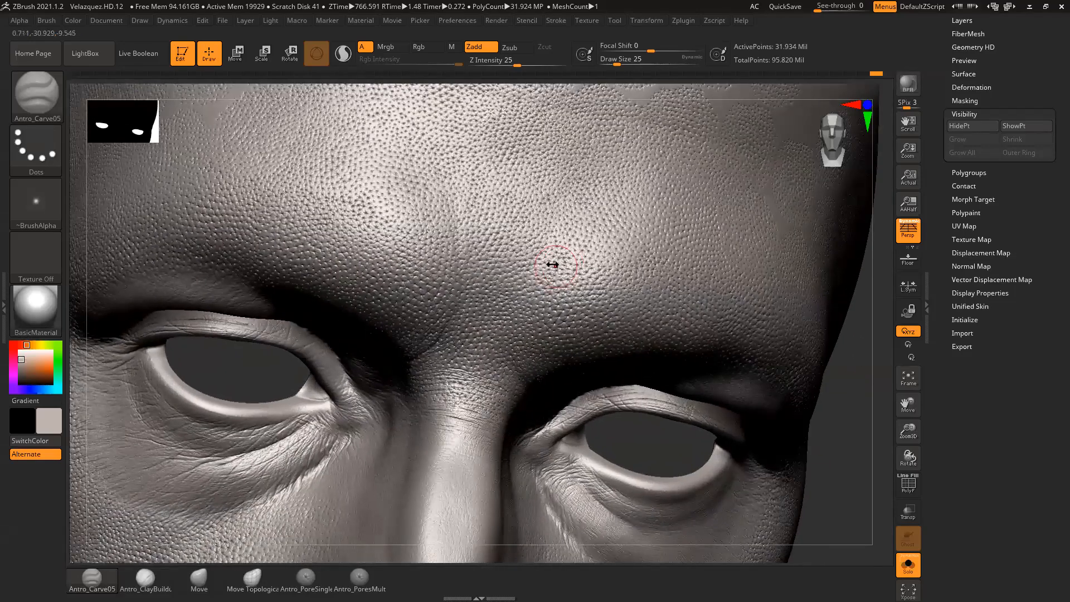
left_click_drag(517, 63, 505, 62)
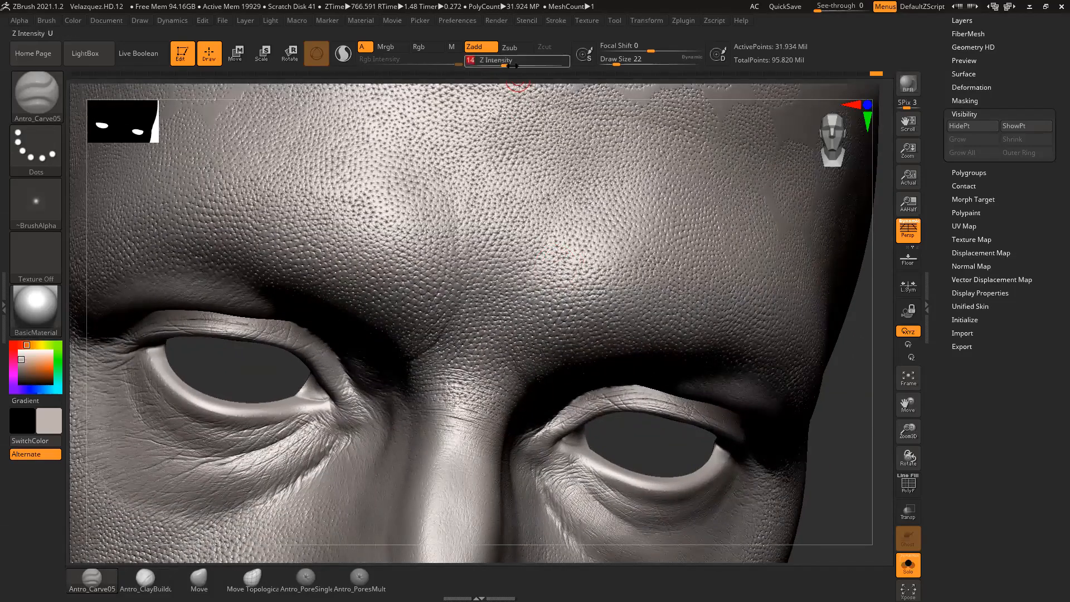
left_click_drag(861, 329, 876, 348)
mouse_move(116, 393)
left_mouse_down()
mouse_move(134, 379)
mouse_move(114, 386)
mouse_move(124, 411)
left_mouse_up()
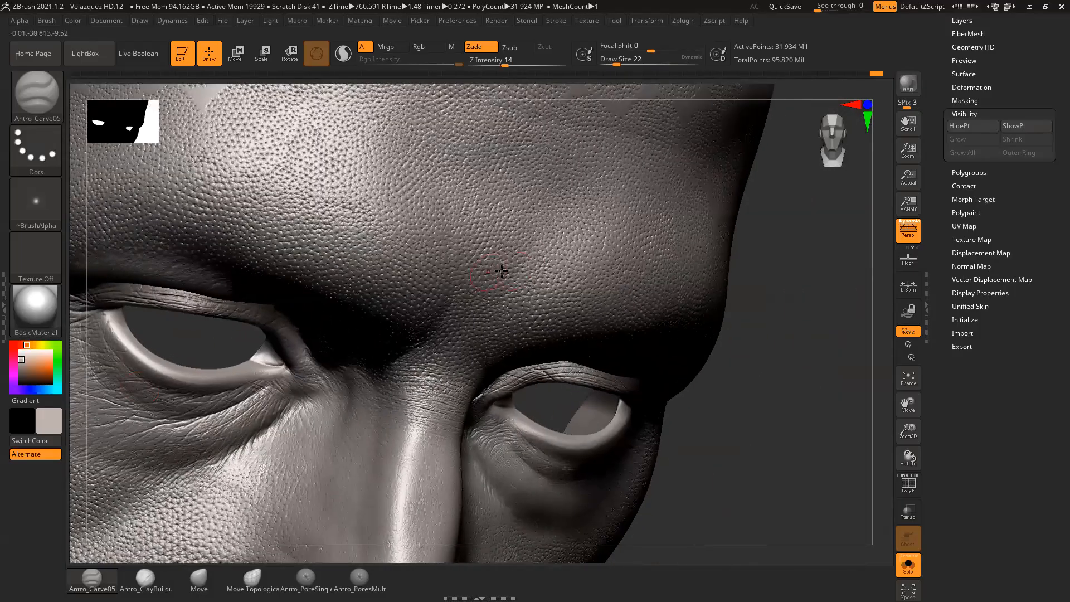
key("bracketleft")
key("bracketleft")
key("bracketleft")
left_click_drag(519, 271, 507, 298, "alt")
left_click_drag(760, 291, 816, 281)
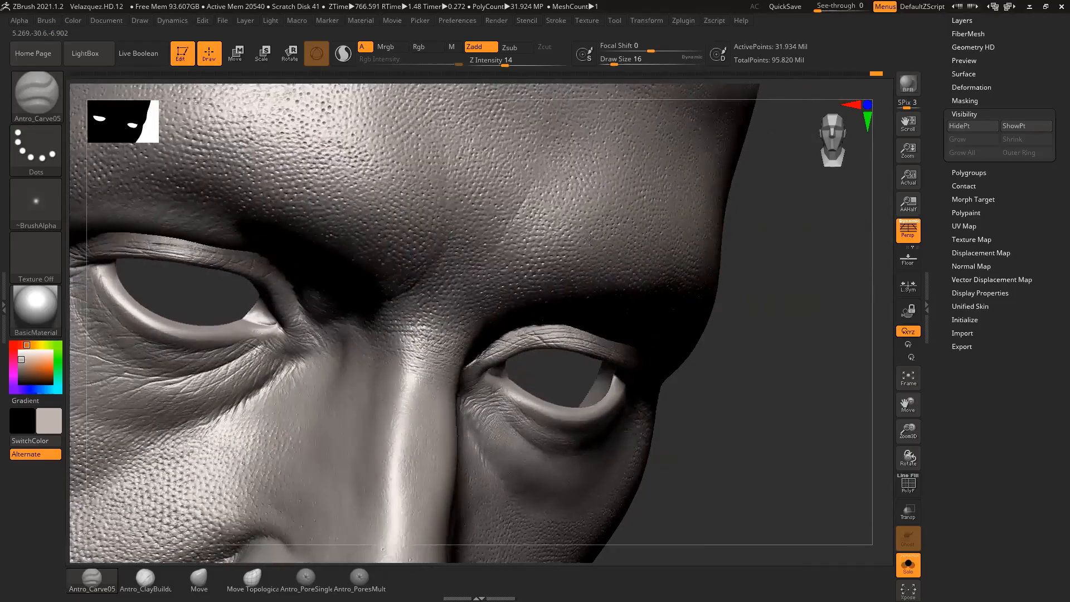
Step: Deepen the diagonal frown crease and extend it from the inner brow down toward the nose root
left_click_drag(741, 257, 672, 262)
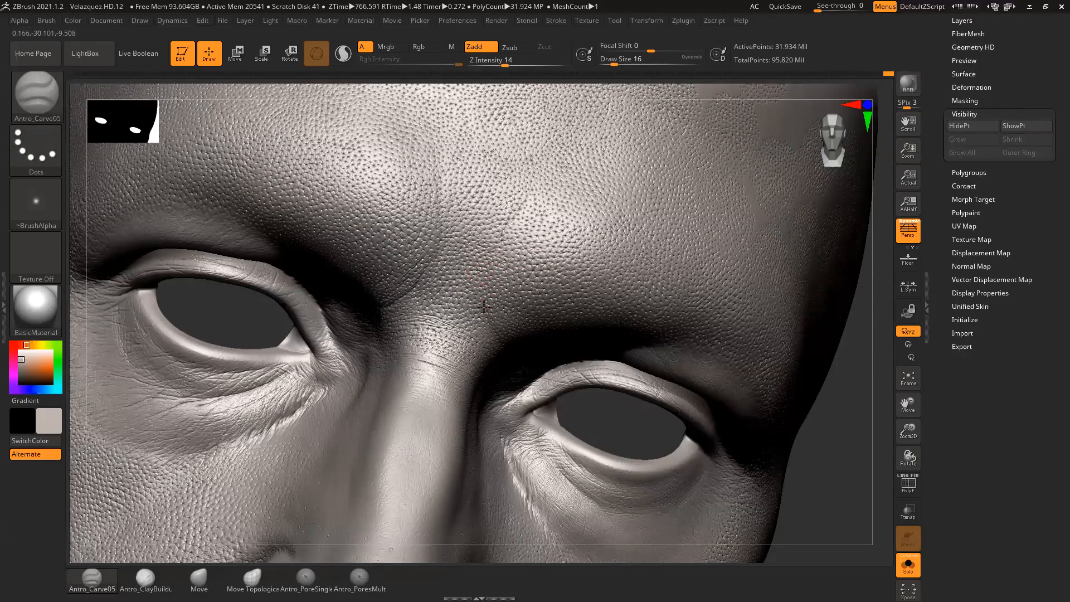
left_click_drag(860, 363, 824, 361)
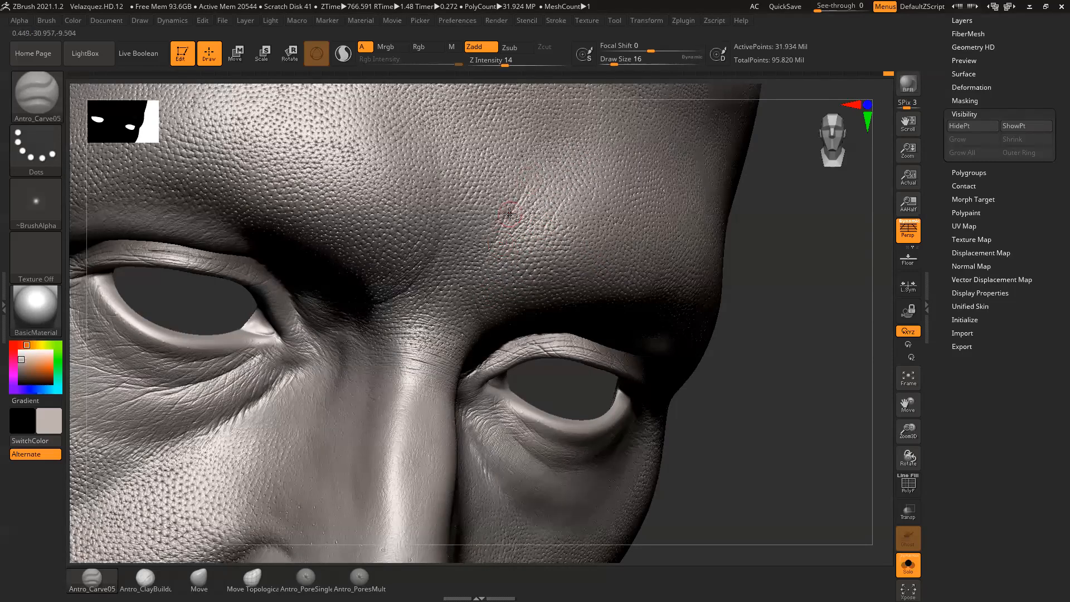
left_click_drag(505, 214, 494, 241)
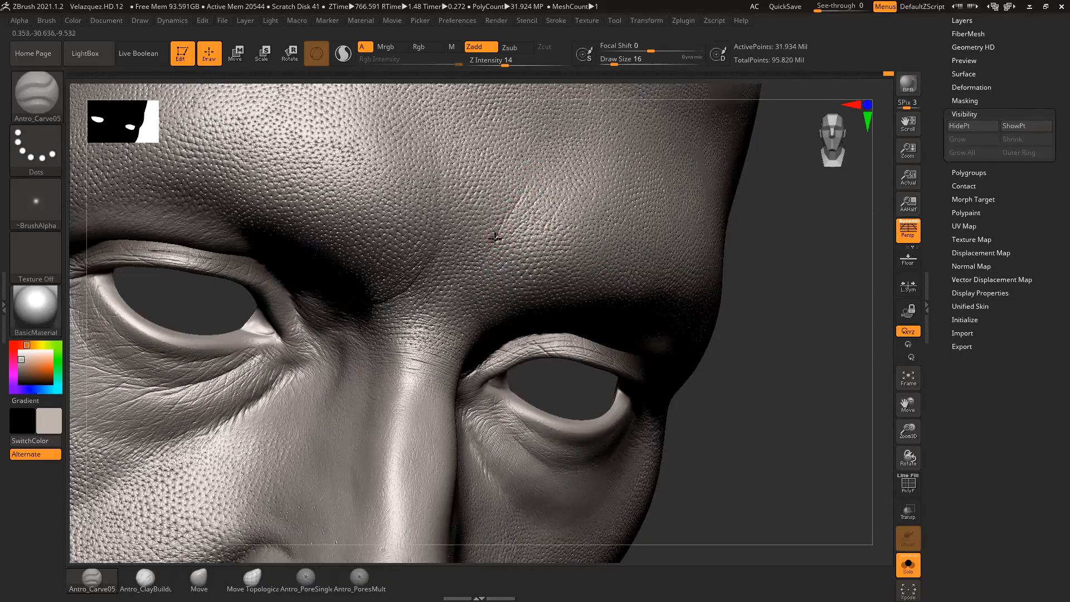
left_click_drag(771, 249, 633, 208)
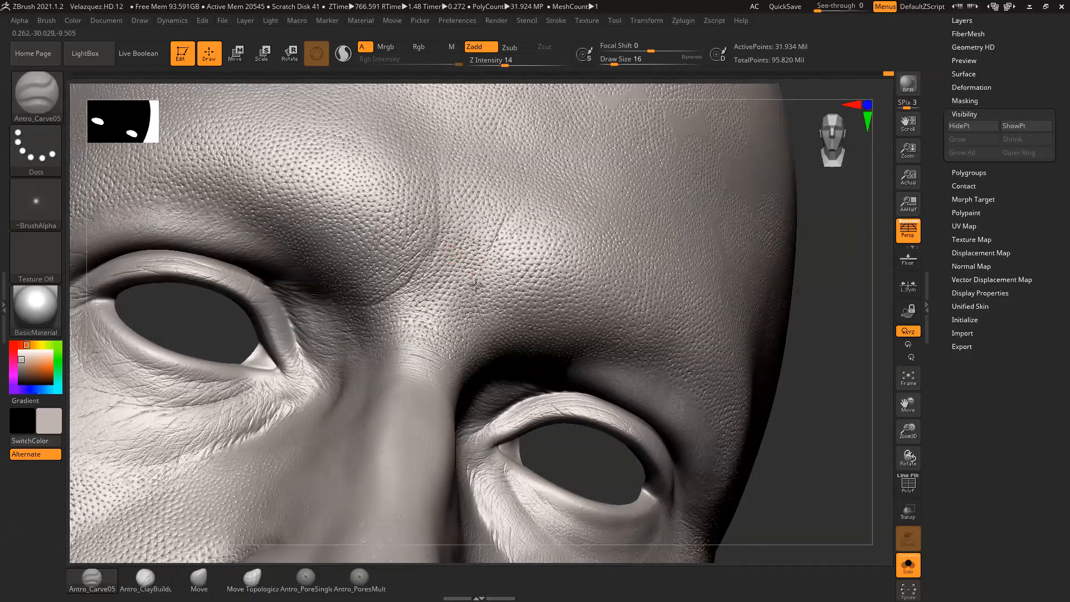
left_click_drag(831, 306, 748, 246)
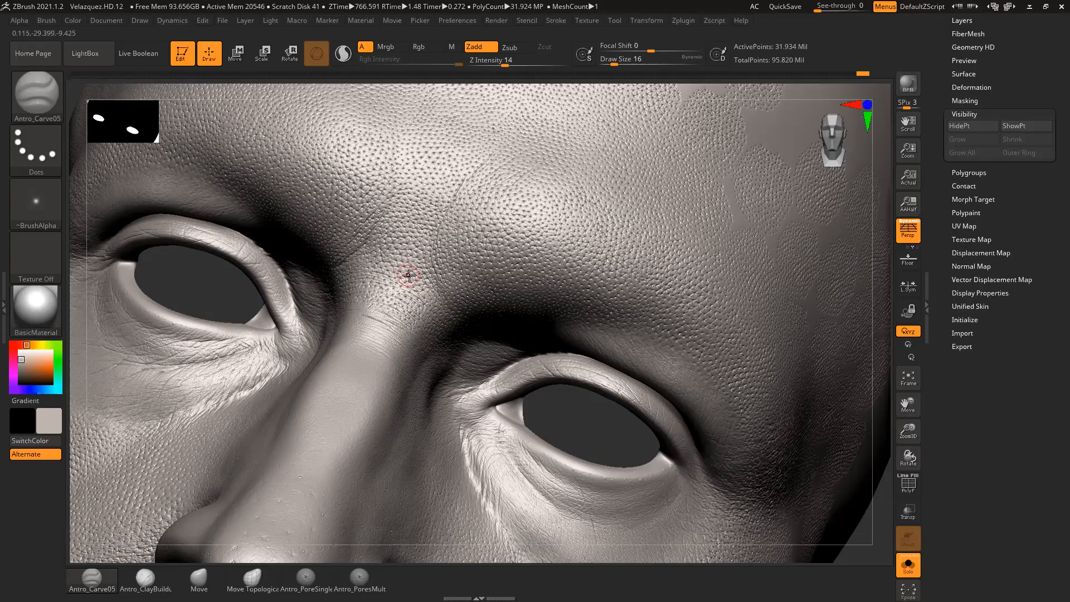
Step: Carve fine wrinkles where the area between the eyebrows meets the nose root, keeping draw size 16
mouse_move(871, 338)
left_mouse_down()
mouse_move(869, 394)
mouse_move(714, 310)
left_mouse_up()
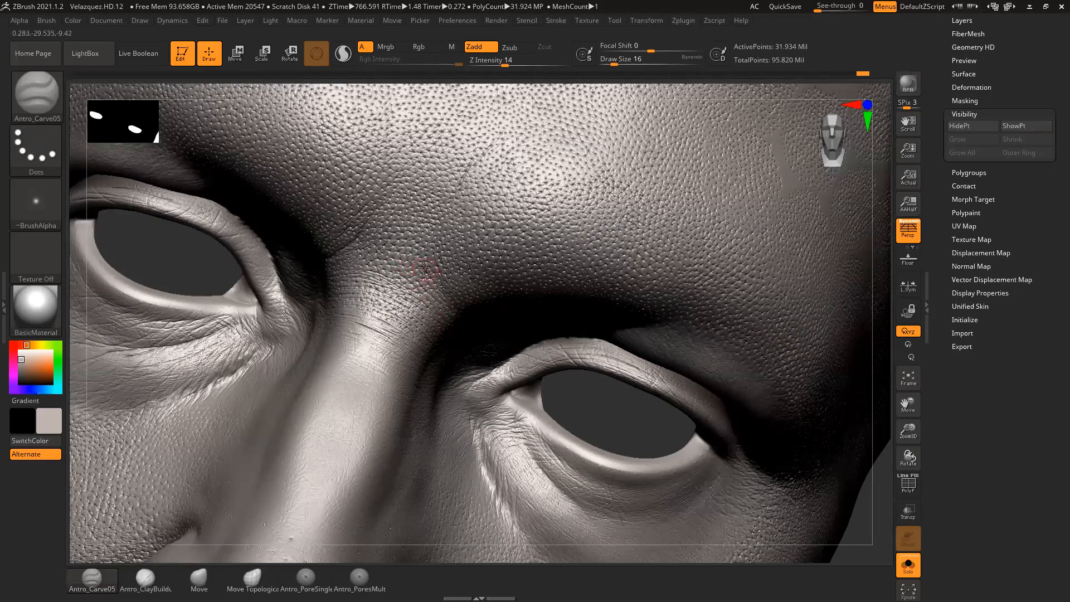
mouse_move(422, 263)
left_mouse_down()
mouse_move(447, 301)
mouse_move(428, 273)
left_mouse_up()
left_click_drag(880, 346, 744, 299)
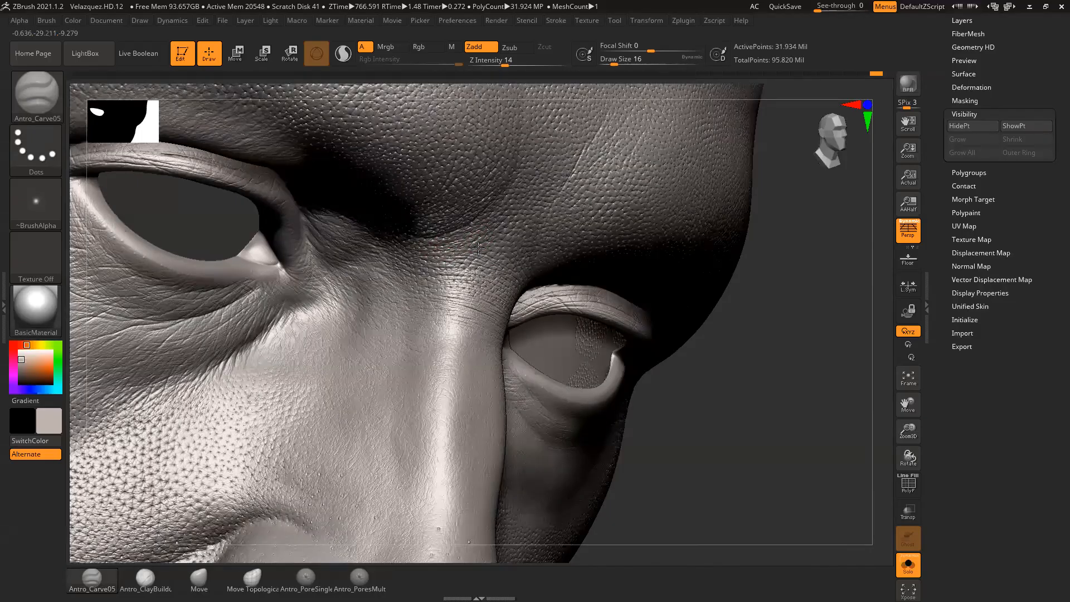
mouse_move(780, 327)
left_mouse_down()
mouse_move(781, 341)
mouse_move(720, 304)
left_mouse_up()
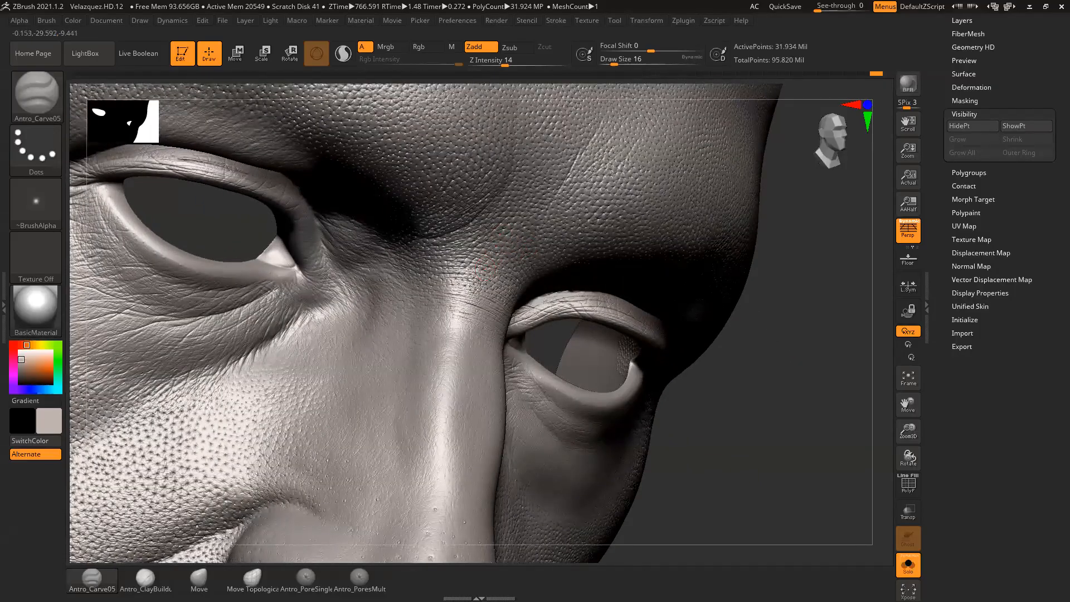
mouse_move(762, 308)
left_mouse_down()
mouse_move(838, 317)
mouse_move(513, 273)
left_mouse_up()
mouse_move(791, 312)
left_mouse_down()
mouse_move(807, 311)
mouse_move(748, 319)
left_mouse_up()
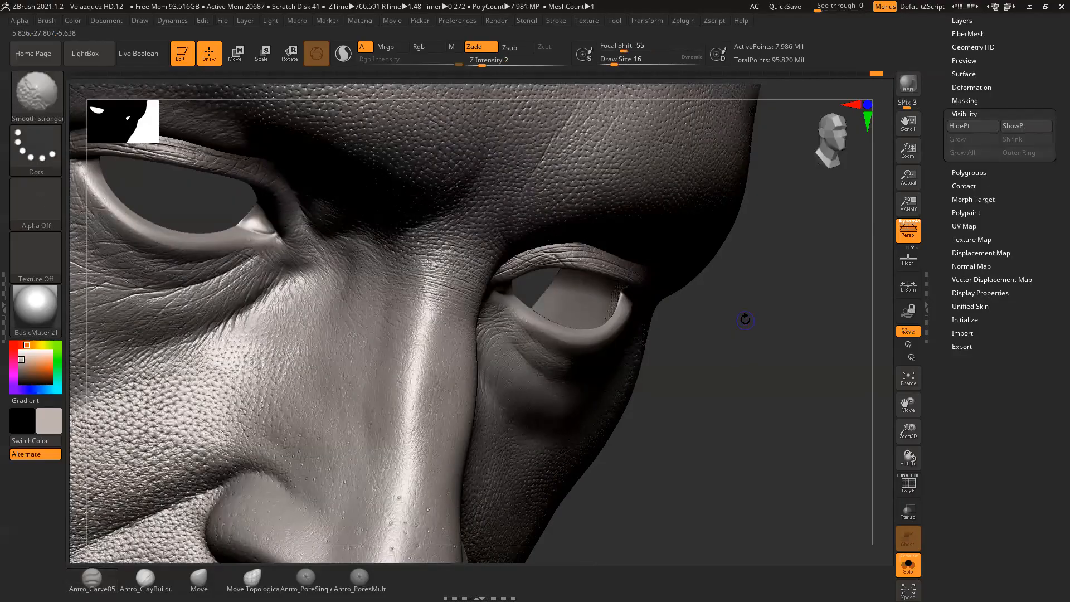
Step: Soften the nose root with the Smooth Stronger brush at a lower subdivision level and return to the highest level
mouse_move(446, 270)
left_mouse_down("shift")
mouse_move(432, 269)
mouse_move(446, 257)
mouse_move(436, 246)
left_mouse_up("shift")
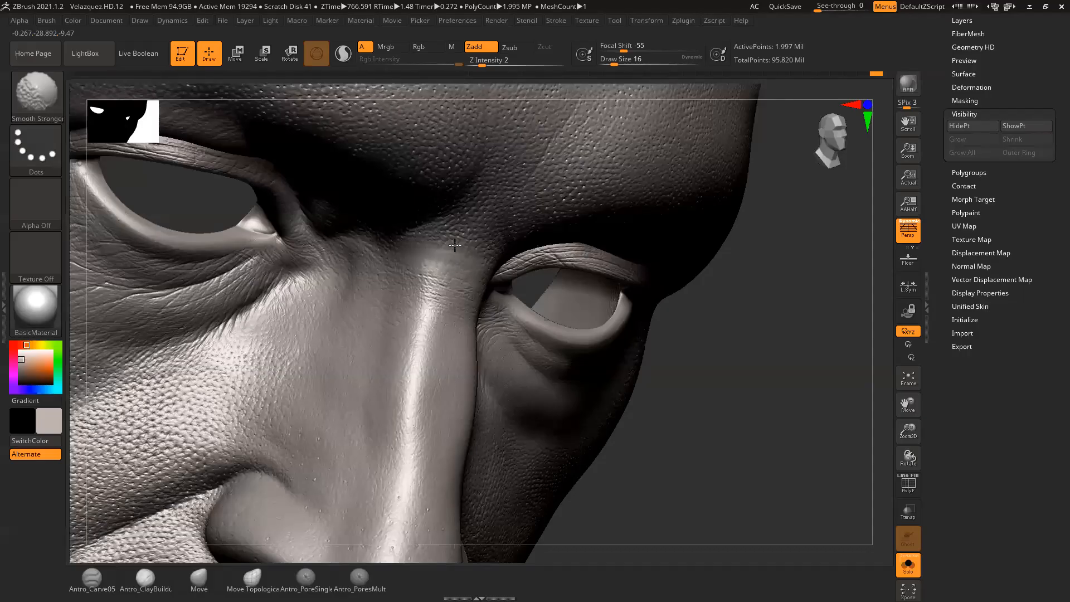
left_click_drag(468, 255, 490, 256, "shift")
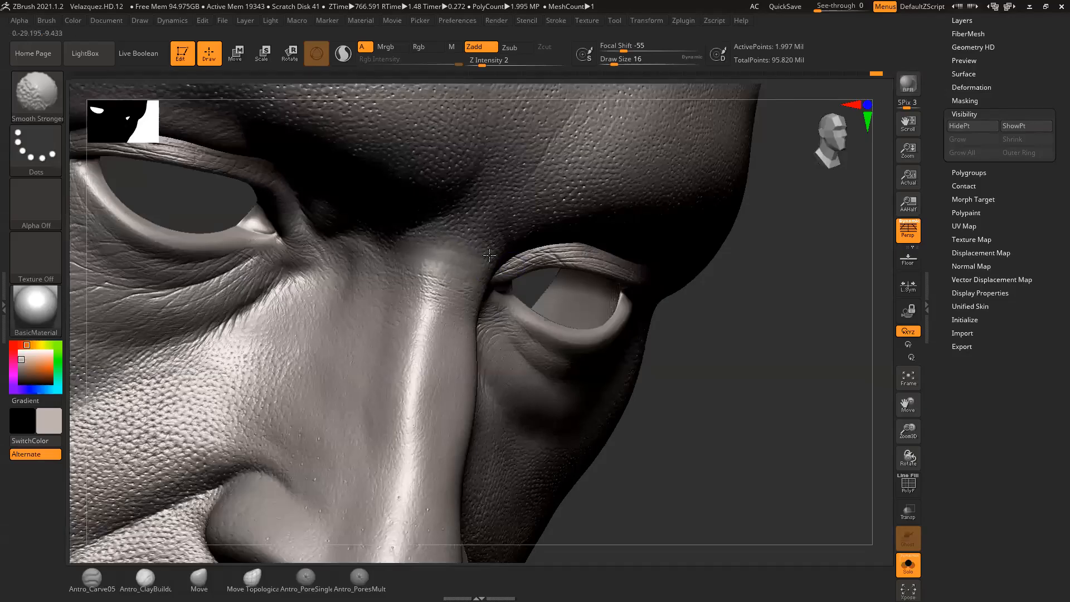
key("a")
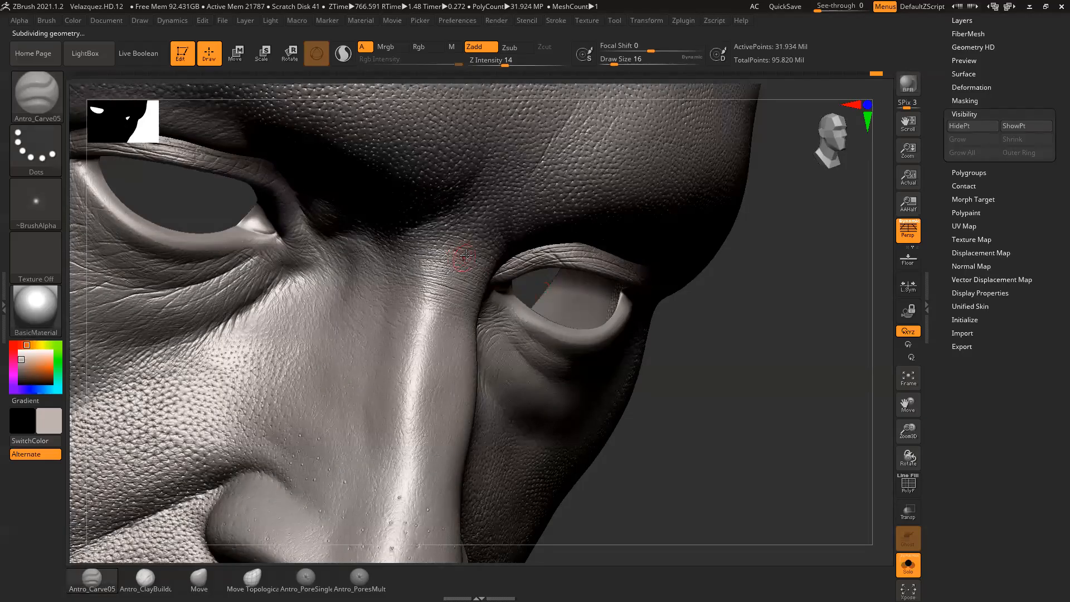
Step: Carve fine horizontal creases across the nose root toward the inner corner of the far eye
left_click_drag(746, 304, 469, 254)
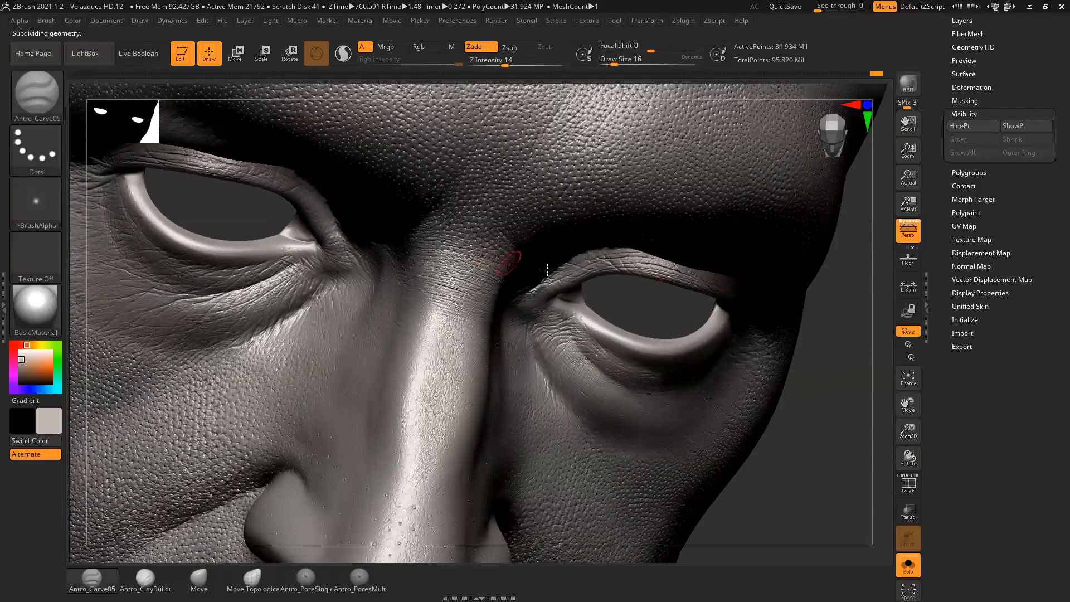
left_click_drag(836, 339, 546, 271)
mouse_move(744, 310)
left_mouse_down()
mouse_move(736, 290)
mouse_move(752, 308)
mouse_move(715, 318)
mouse_move(747, 329)
mouse_move(731, 318)
left_mouse_up()
Step: Carve short skin lines between the upper eyelid and eyebrow at draw size 20, undoing and redoing the unwanted strokes
key("space")
left_click_drag(518, 202, 522, 201)
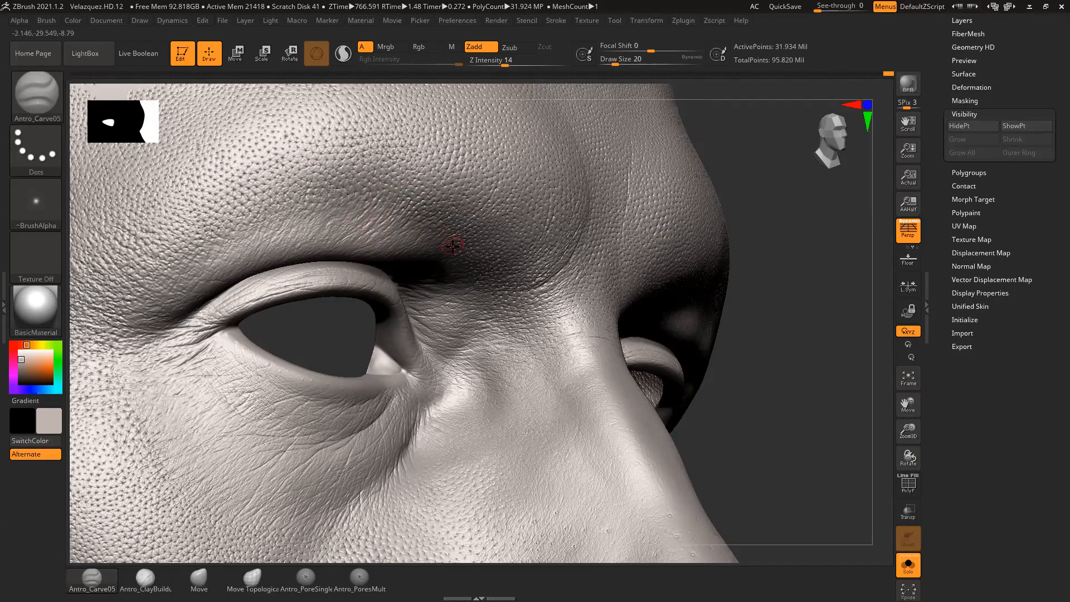
key("ctrl+z")
key("ctrl+z")
left_click_drag(771, 243, 736, 248)
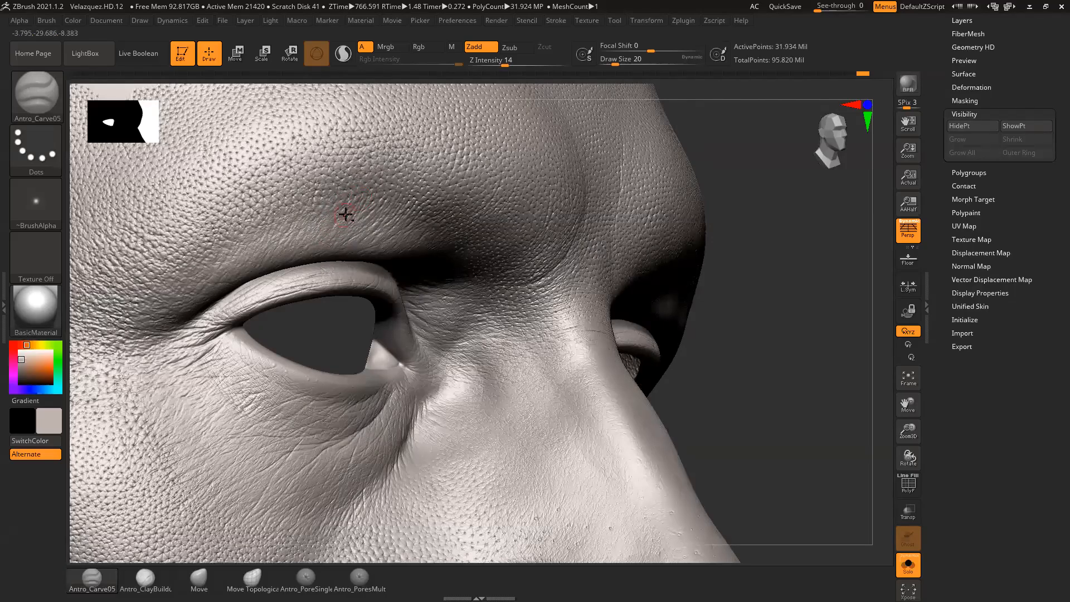
left_click(375, 216)
Step: Switch the head to a lower subdivision level for refining the broader facial forms
right_click_drag(715, 181, 697, 260, "ctrl")
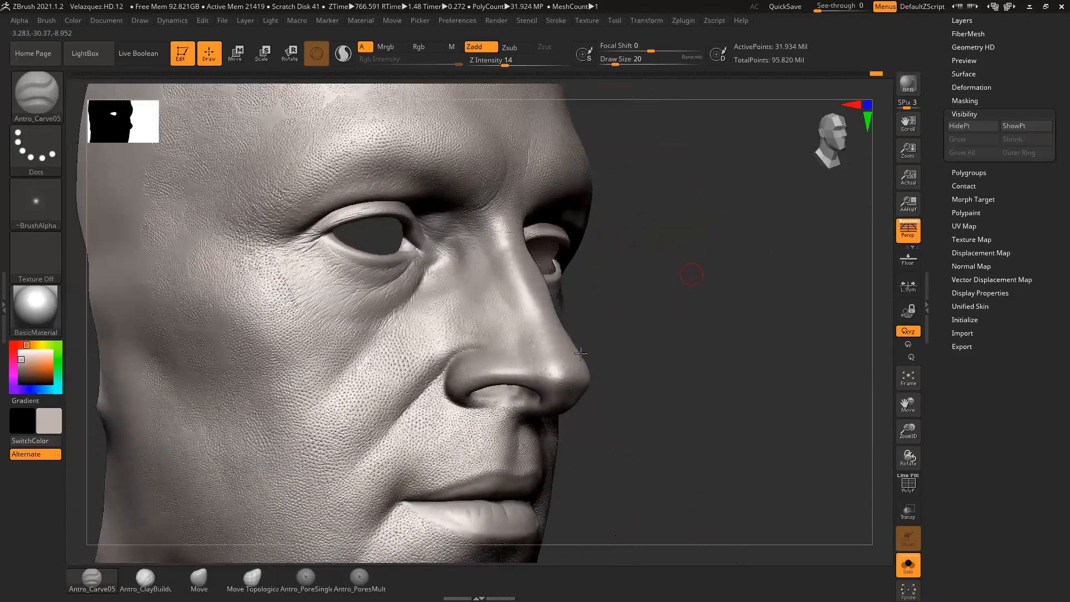
left_click_drag(636, 327, 662, 337)
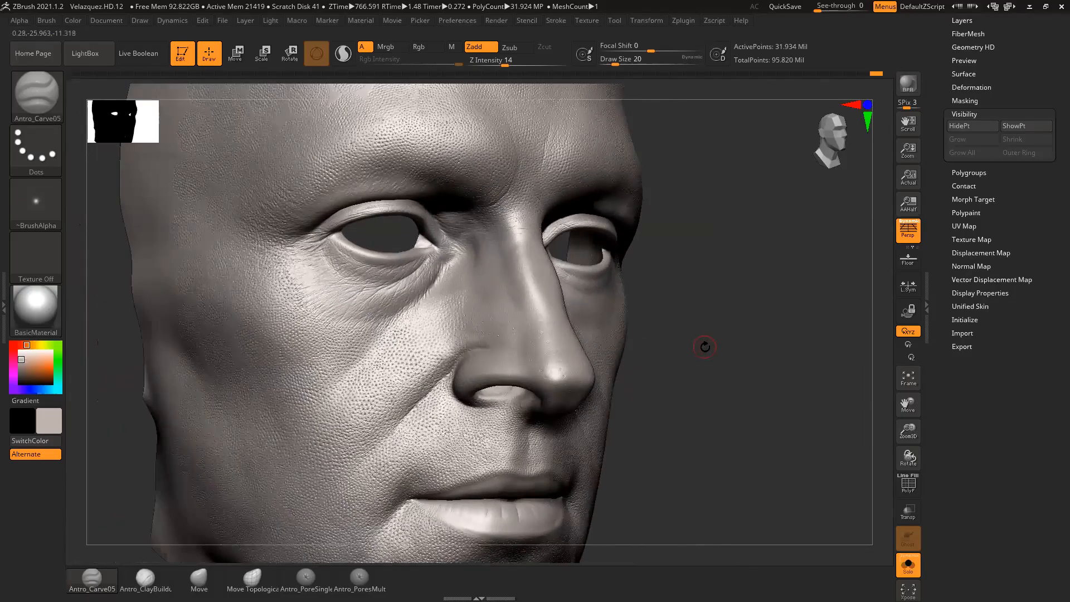
key("shift")
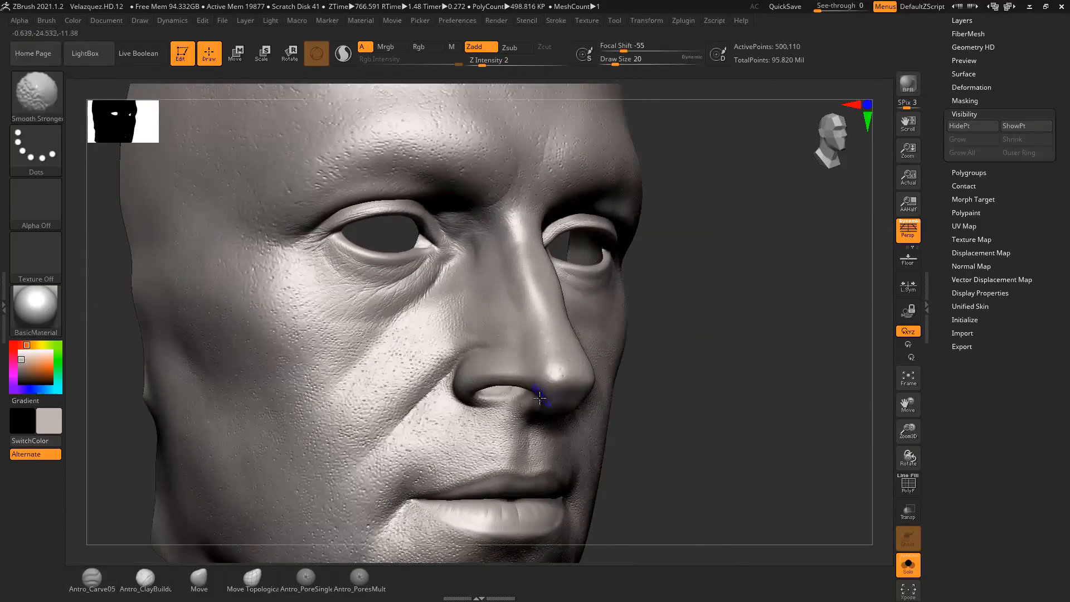
left_click_drag(695, 368, 666, 348)
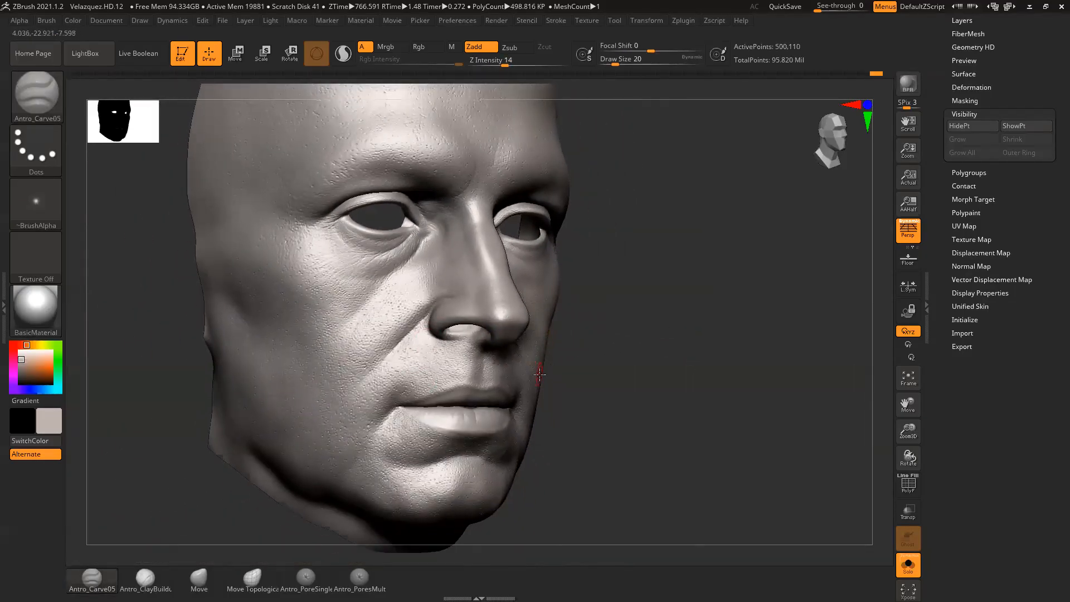
mouse_move(633, 329)
left_mouse_down()
mouse_move(645, 346)
mouse_move(693, 336)
mouse_move(667, 351)
mouse_move(767, 351)
left_mouse_up()
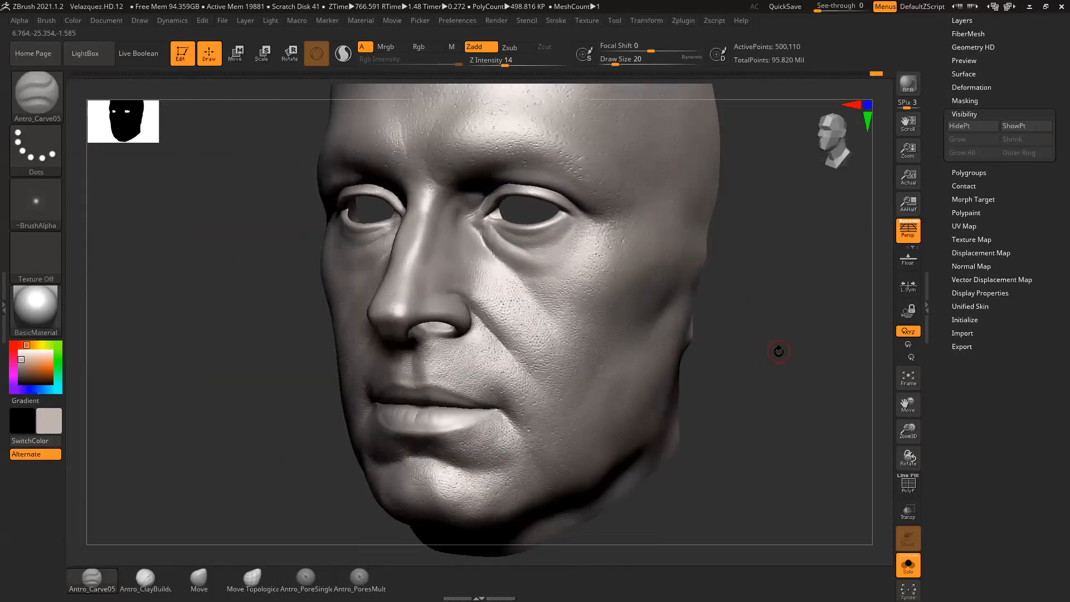
Step: Set Antro_Carve05 to Z Intensity 1 and draw size 35, and lightly carve the nose side beside the inner eye corner
key("space")
left_click_drag(480, 217, 482, 217)
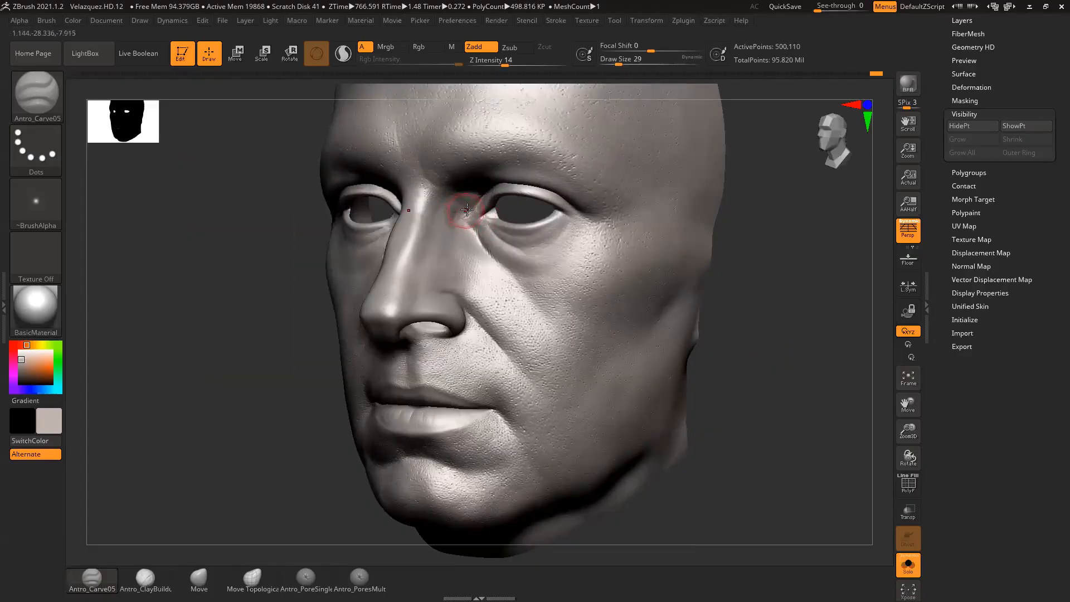
type("2")
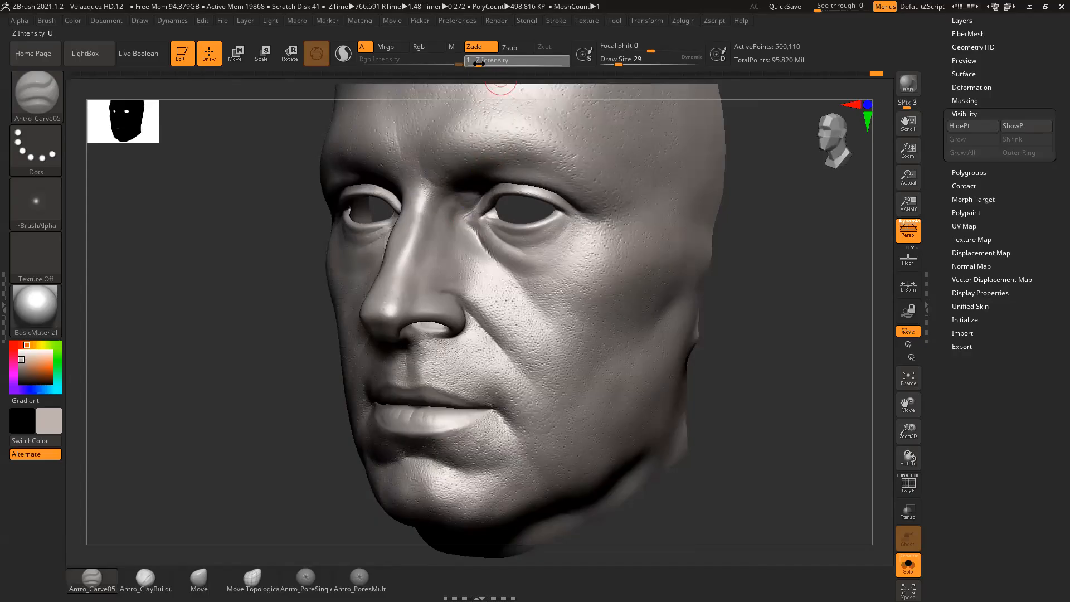
key("space")
left_click_drag(453, 217, 459, 216)
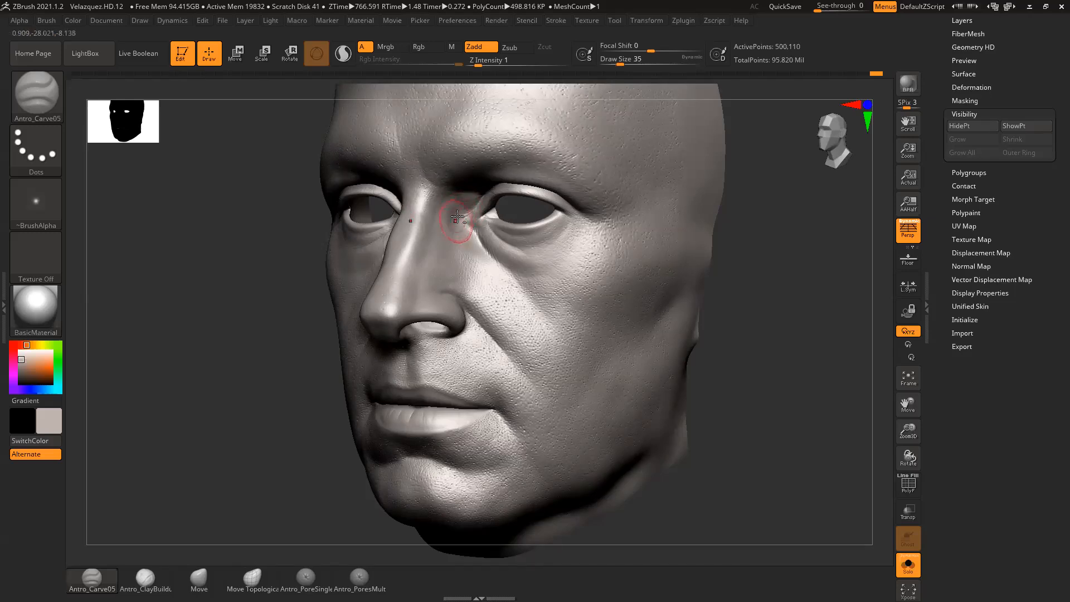
left_click_drag(450, 234, 450, 238, "alt")
Step: Refine the side of the nose bridge with faint Antro_Carve05 strokes and raise the draw size to 41
left_click_drag(731, 215, 719, 205)
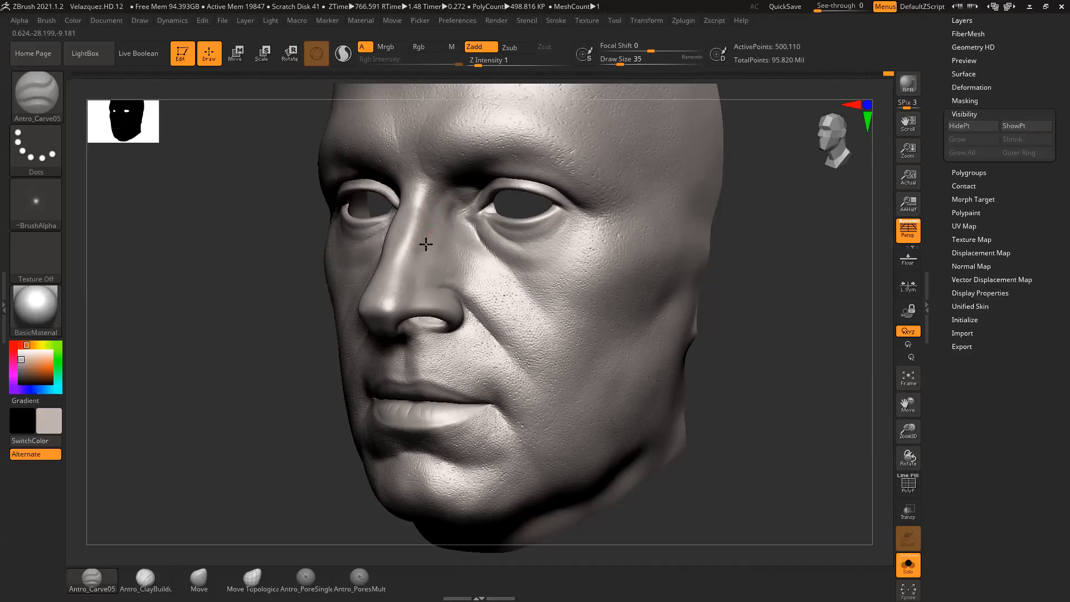
left_click_drag(748, 209, 735, 216)
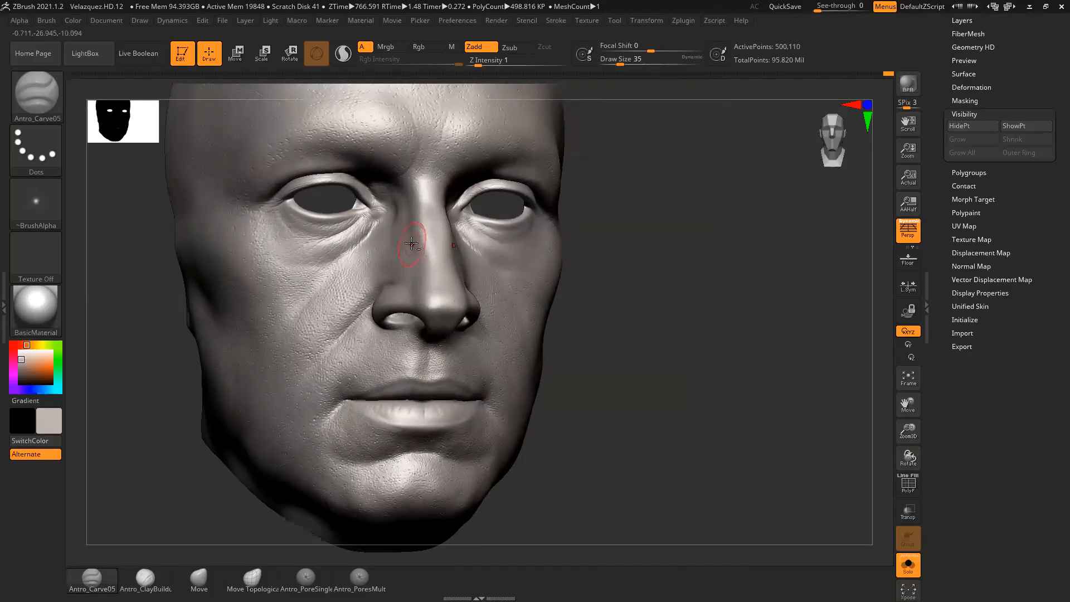
mouse_move(633, 206)
left_mouse_down()
mouse_move(642, 232)
mouse_move(623, 232)
mouse_move(621, 220)
left_mouse_up()
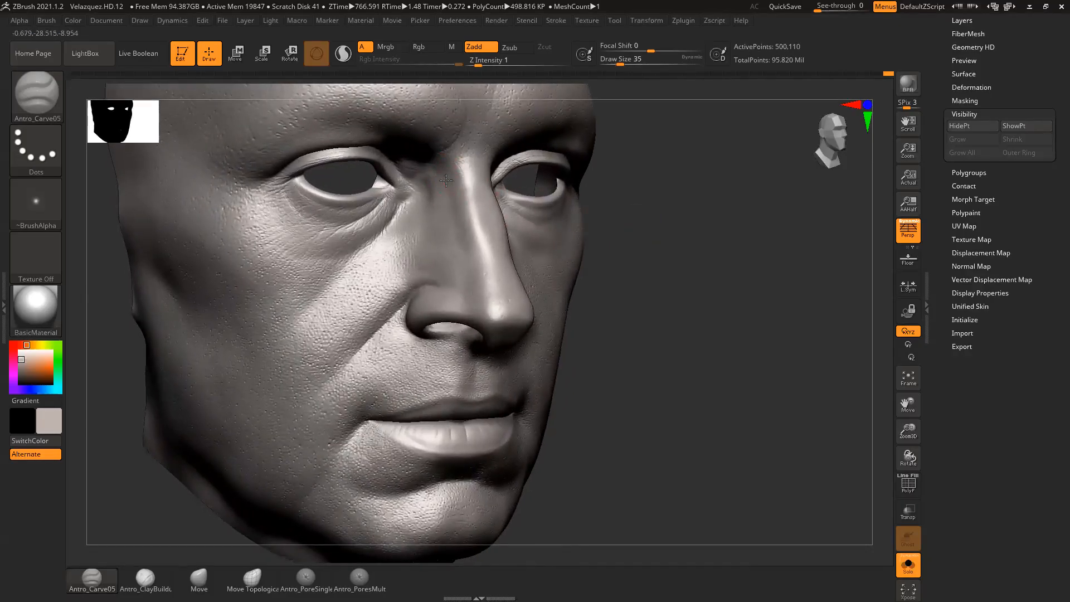
mouse_move(451, 203)
left_mouse_down()
mouse_move(454, 186)
mouse_move(454, 209)
left_mouse_up()
left_click_drag(618, 208, 647, 237)
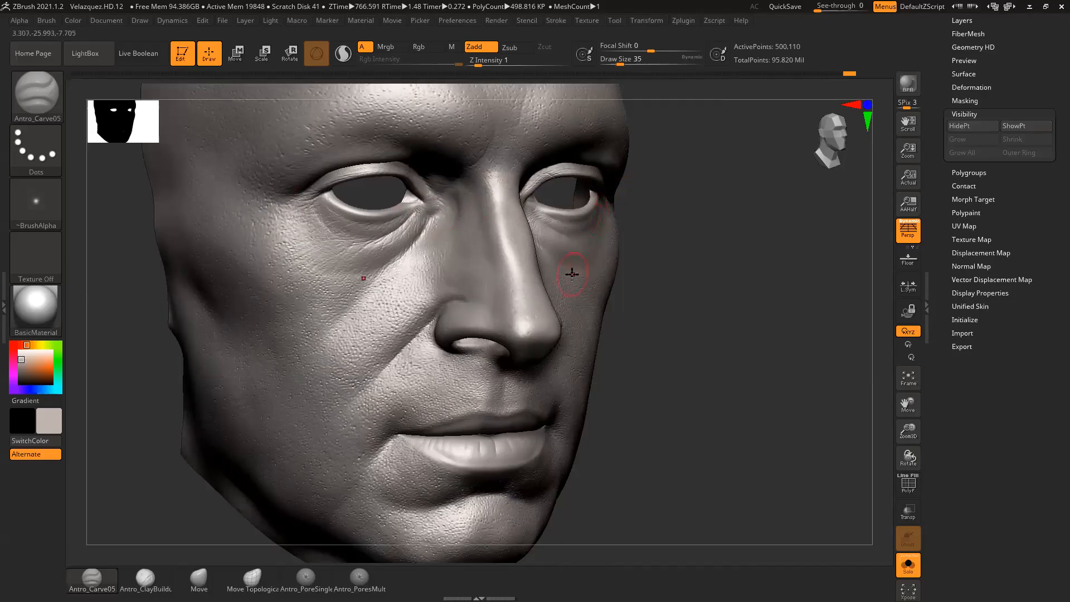
mouse_move(719, 262)
left_mouse_down()
mouse_move(700, 268)
mouse_move(699, 281)
mouse_move(663, 274)
mouse_move(681, 262)
mouse_move(676, 276)
mouse_move(642, 276)
mouse_move(674, 258)
mouse_move(640, 226)
left_mouse_up()
key("space")
left_click_drag(686, 270, 693, 279, "alt")
key("space")
left_click_drag(530, 249, 533, 248)
mouse_move(650, 253)
left_mouse_down()
mouse_move(707, 251)
mouse_move(690, 232)
mouse_move(706, 253)
mouse_move(714, 236)
mouse_move(693, 255)
left_mouse_up()
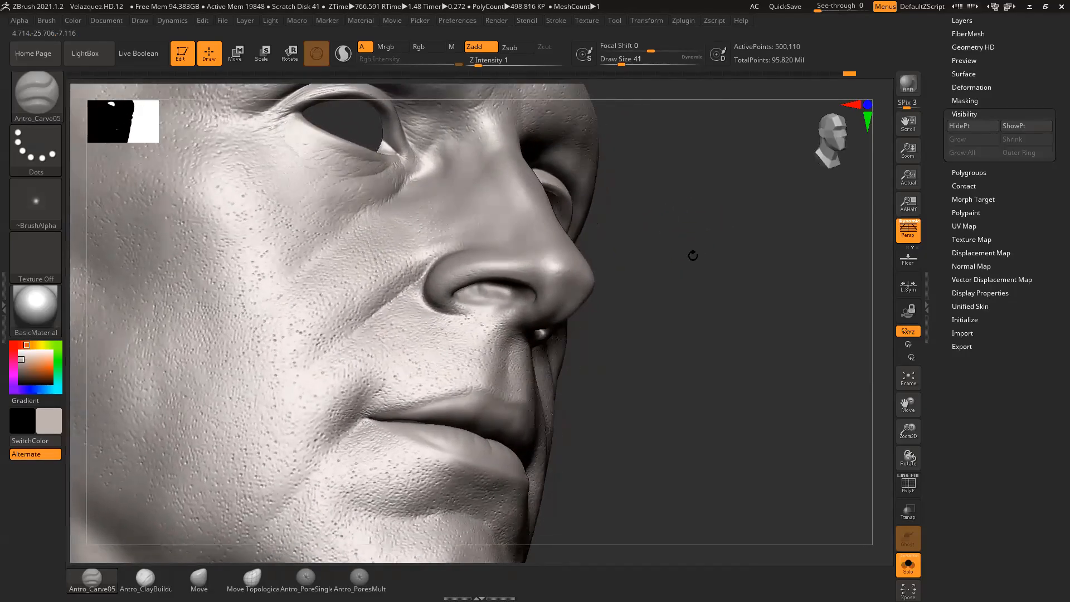
Step: Adjust the nostril wing and opening with the Move brush at draw sizes 31 and 39
left_click(200, 580)
mouse_move(659, 317)
left_mouse_down("alt")
mouse_move(612, 328)
mouse_move(603, 316)
left_mouse_up("alt")
key("space")
left_click_drag(600, 313, 593, 313)
mouse_move(640, 310)
left_mouse_down()
mouse_move(646, 281)
mouse_move(653, 291)
left_mouse_up()
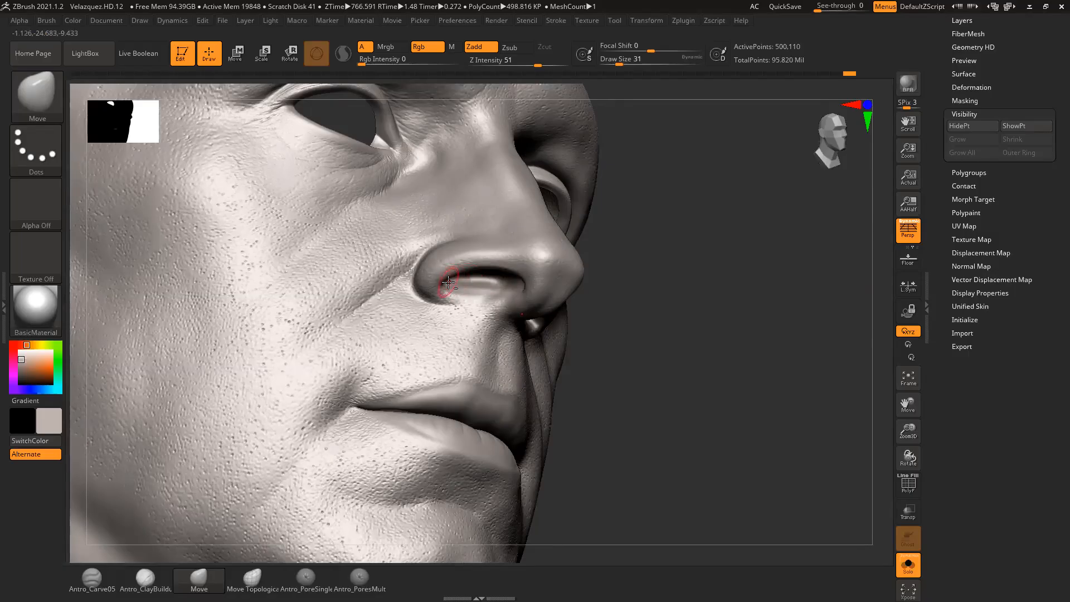
left_click_drag(664, 255, 658, 221)
left_click_drag(718, 243, 711, 188)
key("space")
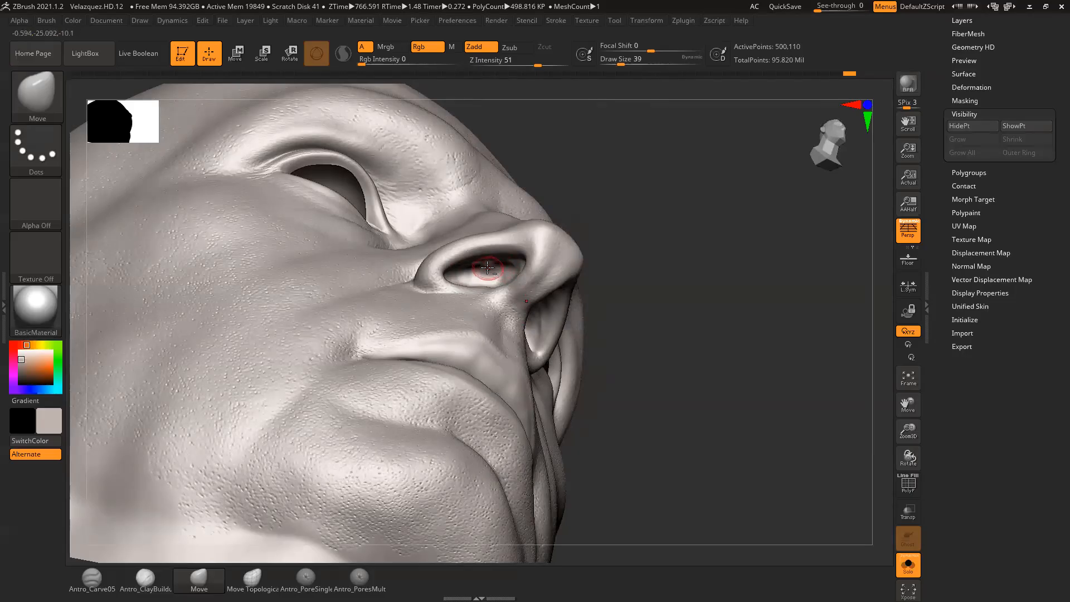
left_click_drag(662, 269, 705, 320)
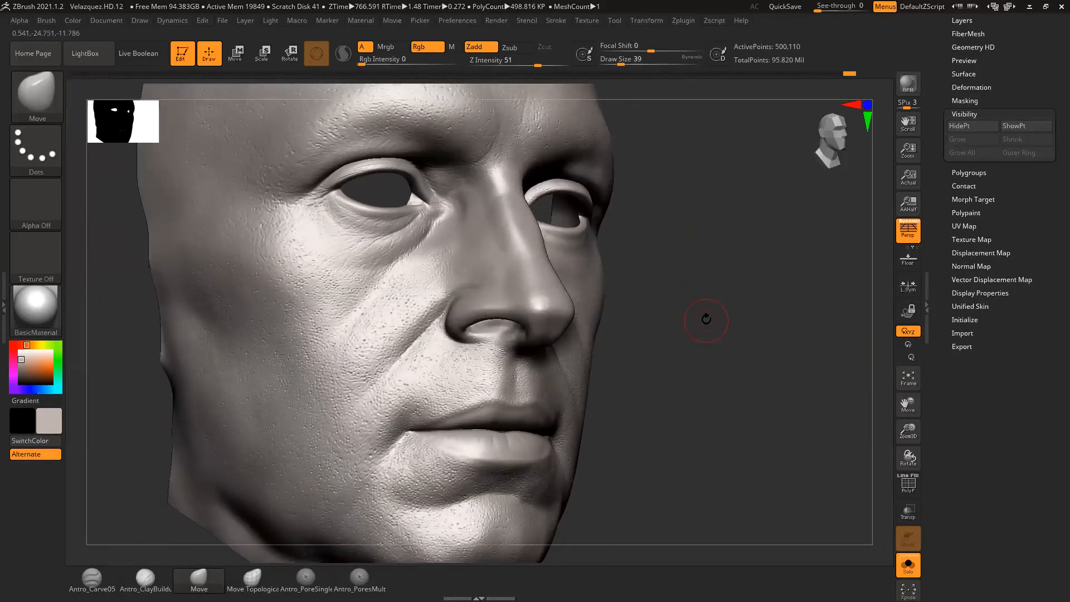
Step: Return to the Antro_Carve05 brush, keep its Dots stroke and assign Alpha 39
left_click(92, 579)
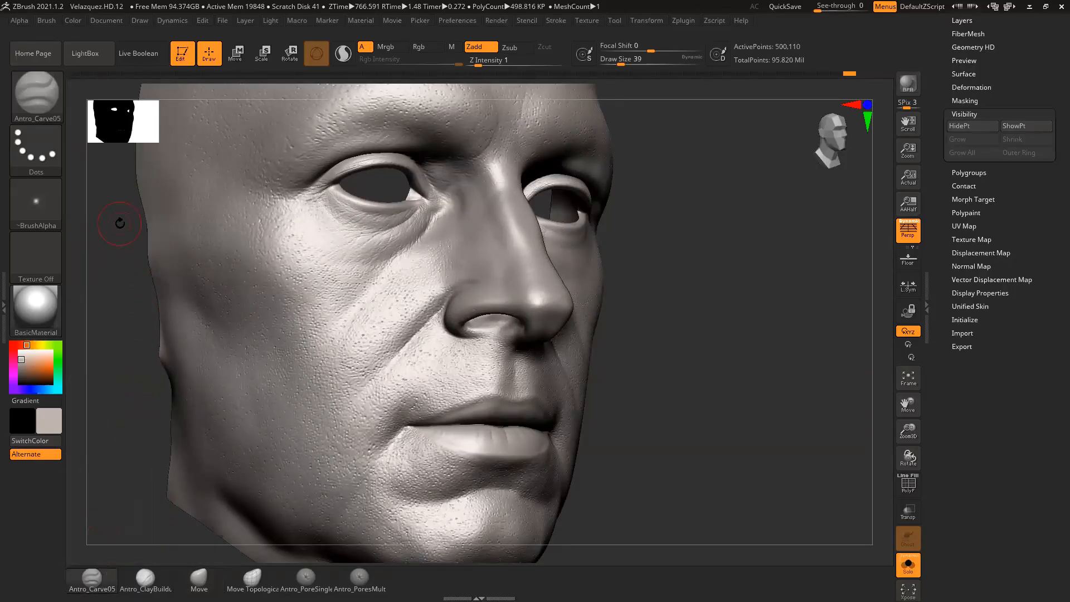
left_click(50, 109)
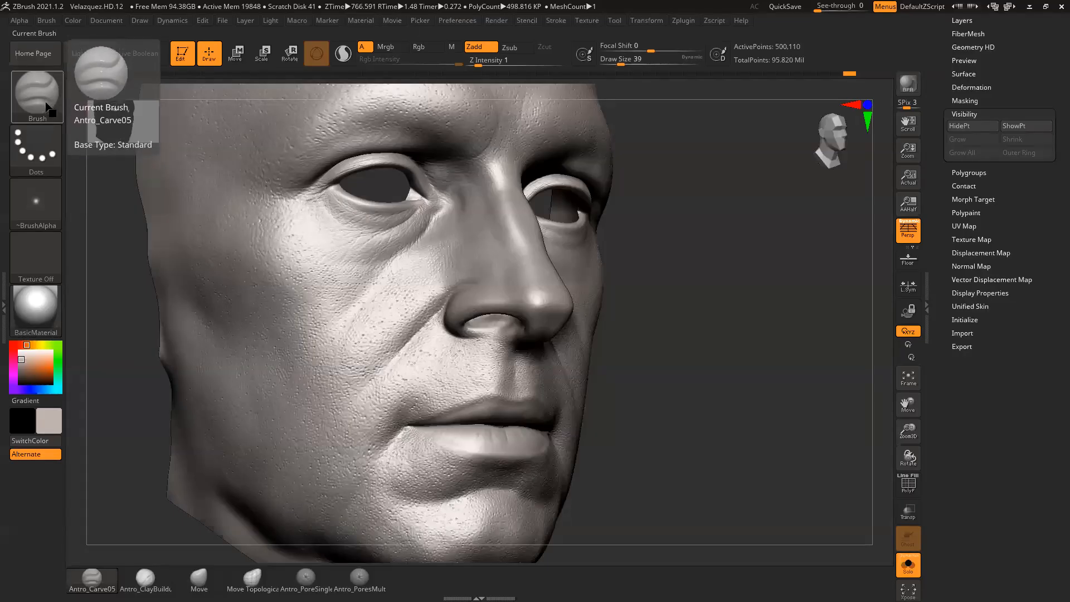
left_click(48, 107)
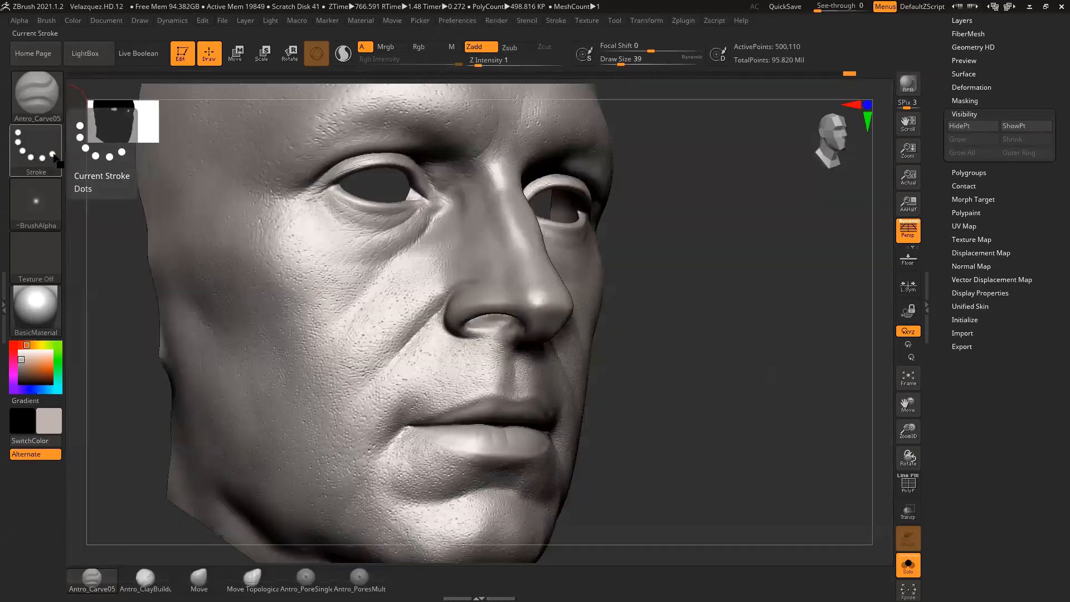
left_click(36, 149)
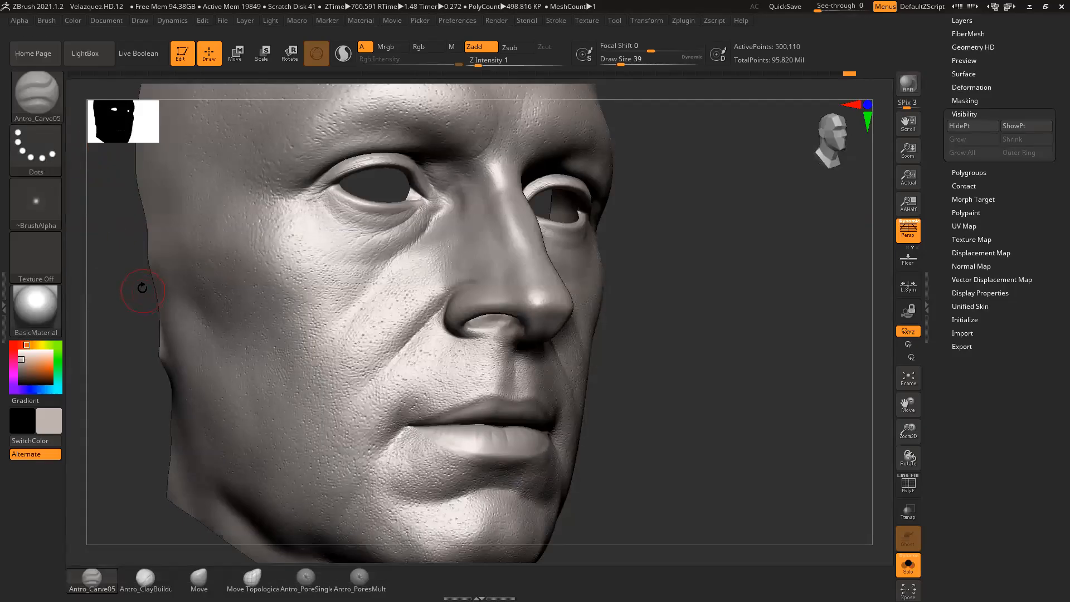
left_click(47, 162)
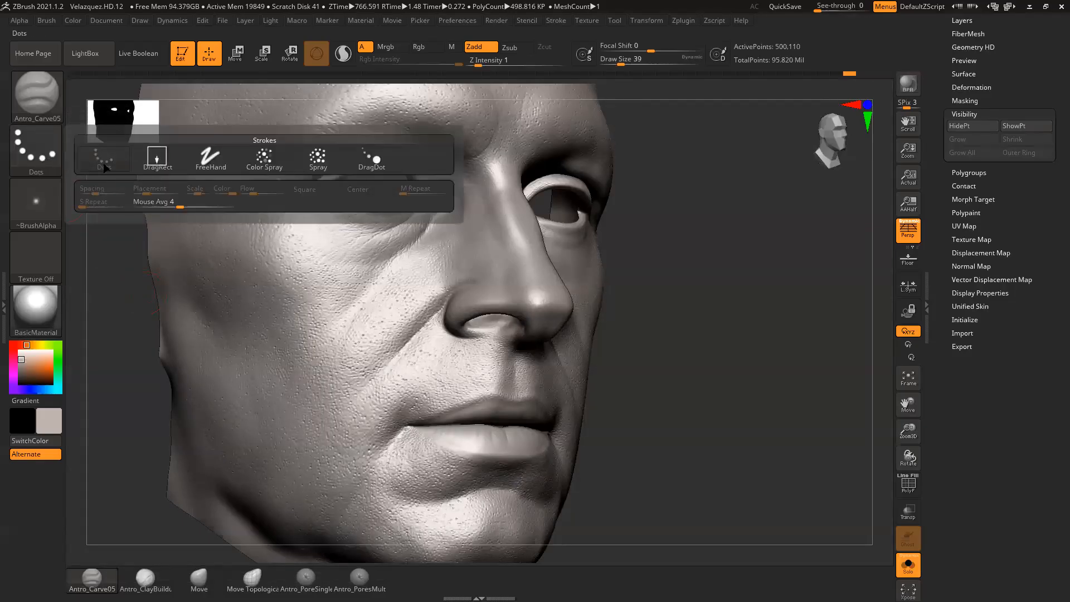
left_click(48, 207)
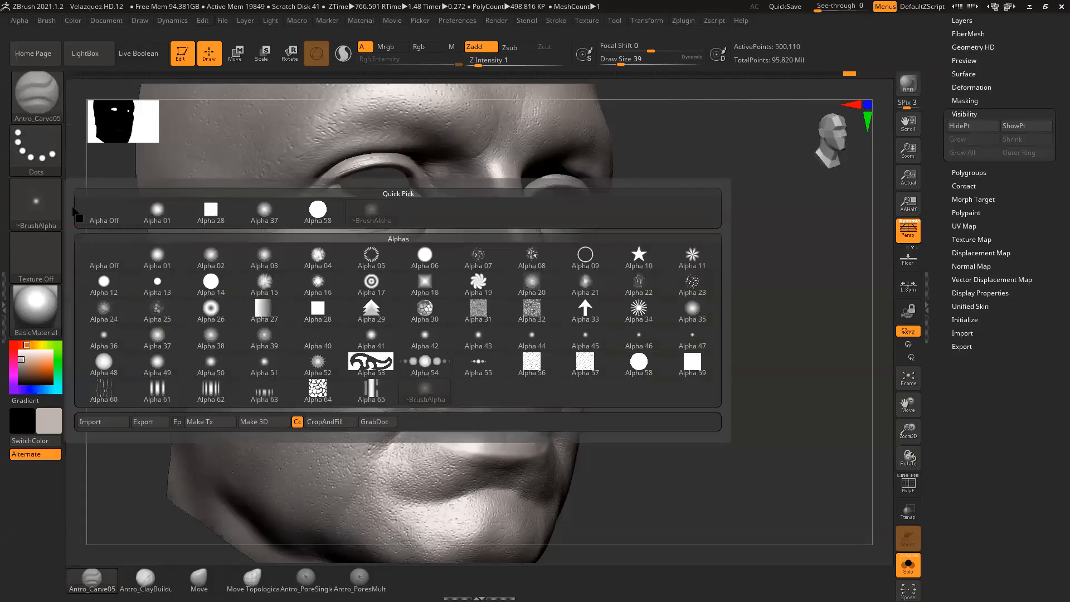
left_click(264, 337)
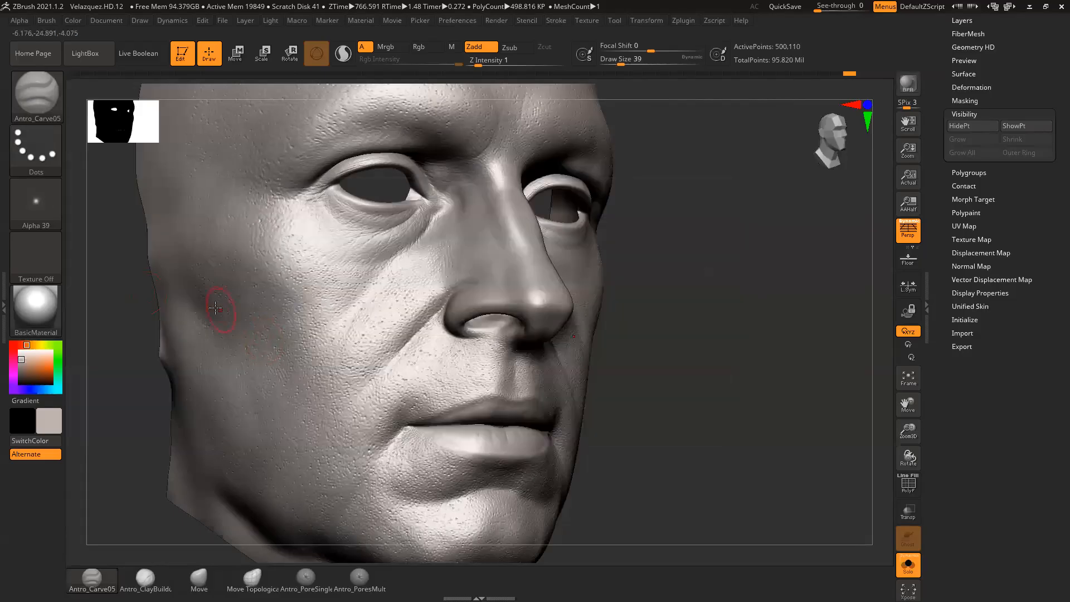
Step: Inspect Alpha 39's adjustment curve and the brush's Lazy Mouse stroke settings
left_click(20, 21)
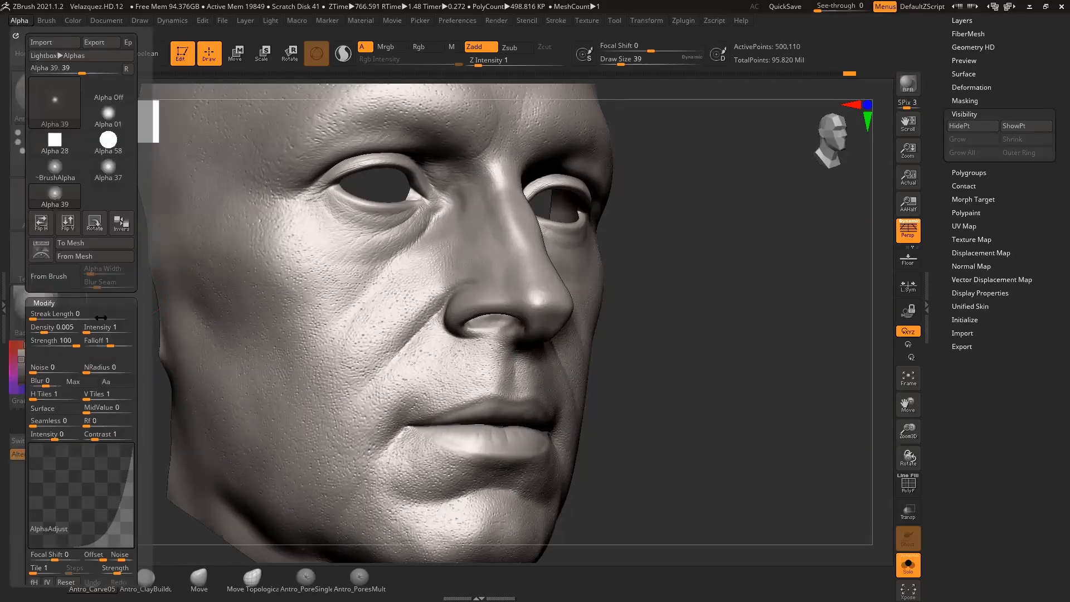
scroll(125, 413, "down", 3)
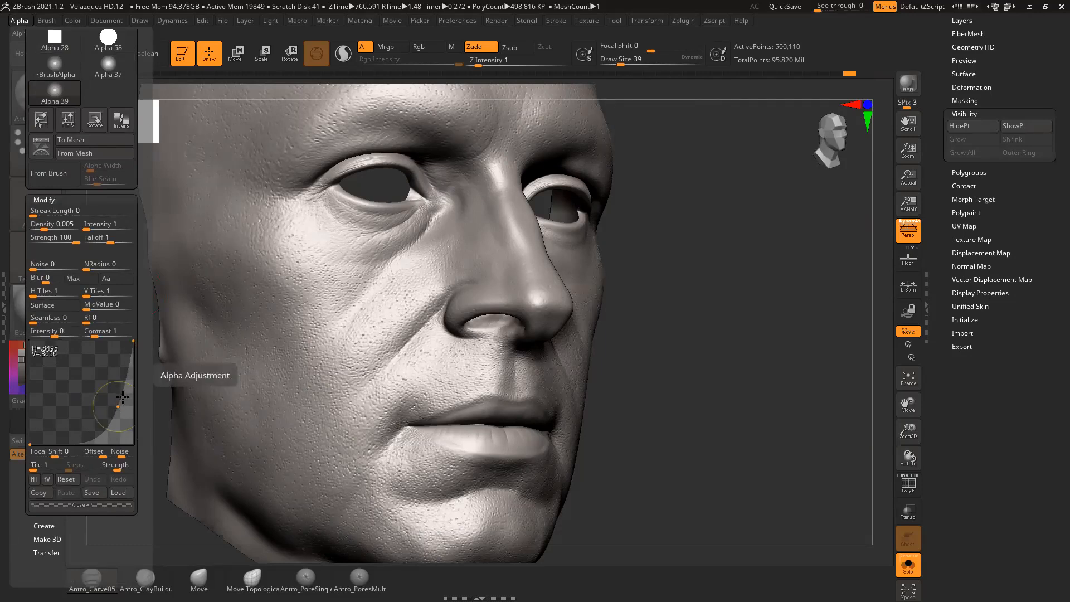
left_click(555, 20)
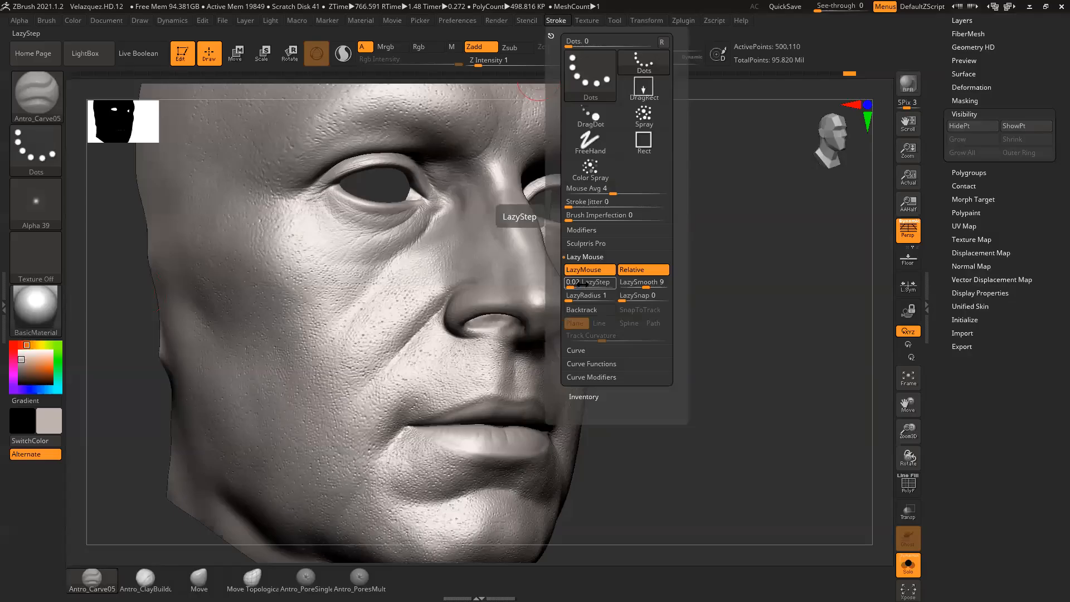
Step: Set the carve brush to draw size 46 and lightly work the cheek beside the nasolabial fold
mouse_move(740, 273)
left_mouse_down()
mouse_move(729, 300)
mouse_move(485, 246)
left_mouse_up()
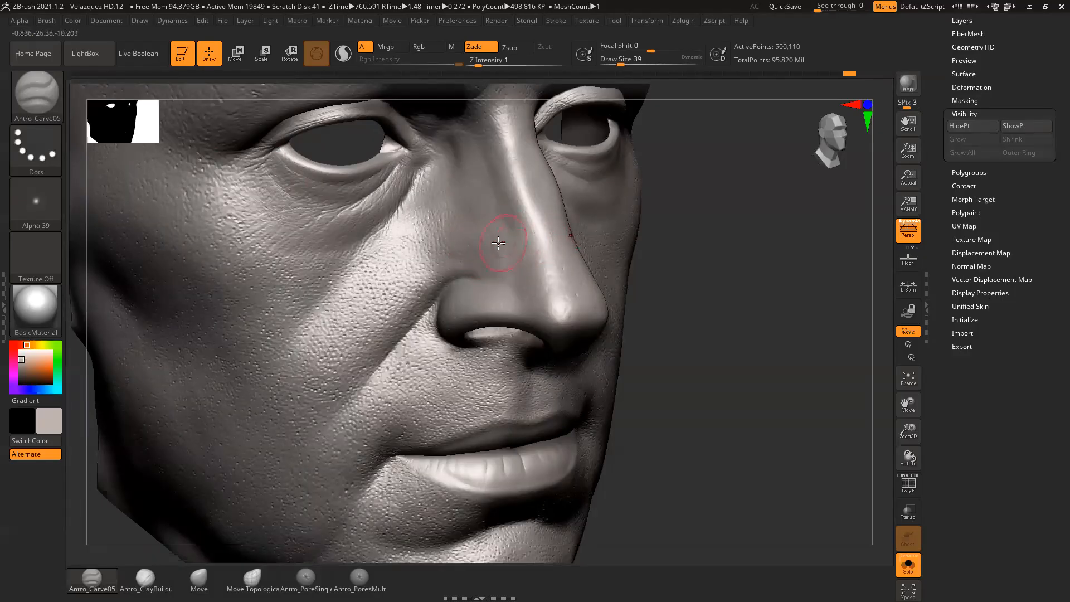
mouse_move(714, 254)
left_mouse_down()
mouse_move(714, 240)
mouse_move(700, 248)
mouse_move(712, 262)
left_mouse_up()
mouse_move(705, 269)
left_mouse_down("alt")
mouse_move(705, 259)
mouse_move(691, 264)
left_mouse_up("alt")
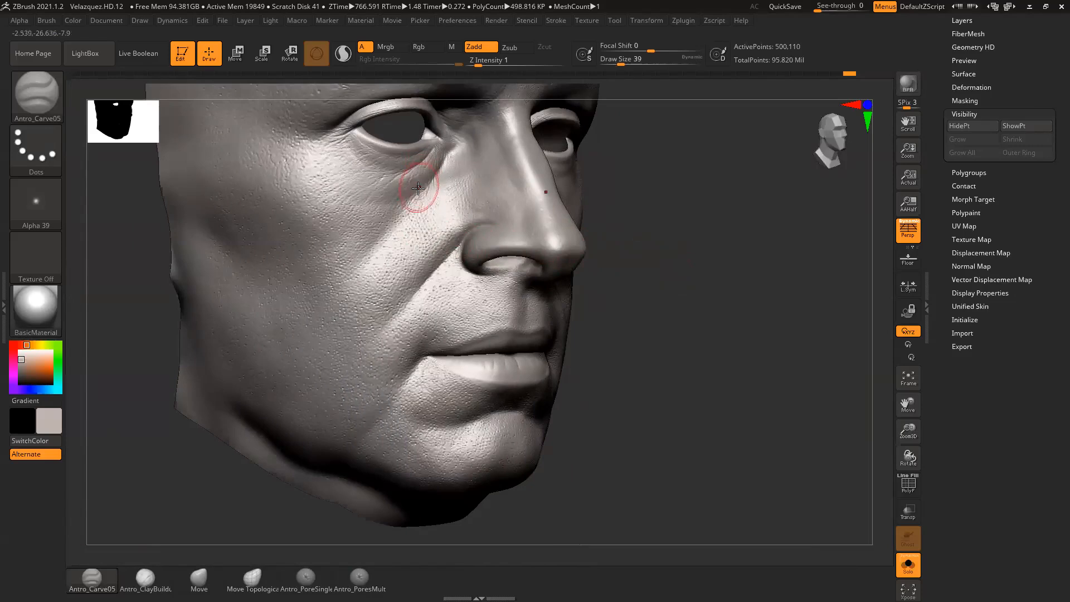
key("space")
left_click_drag(467, 248, 469, 248)
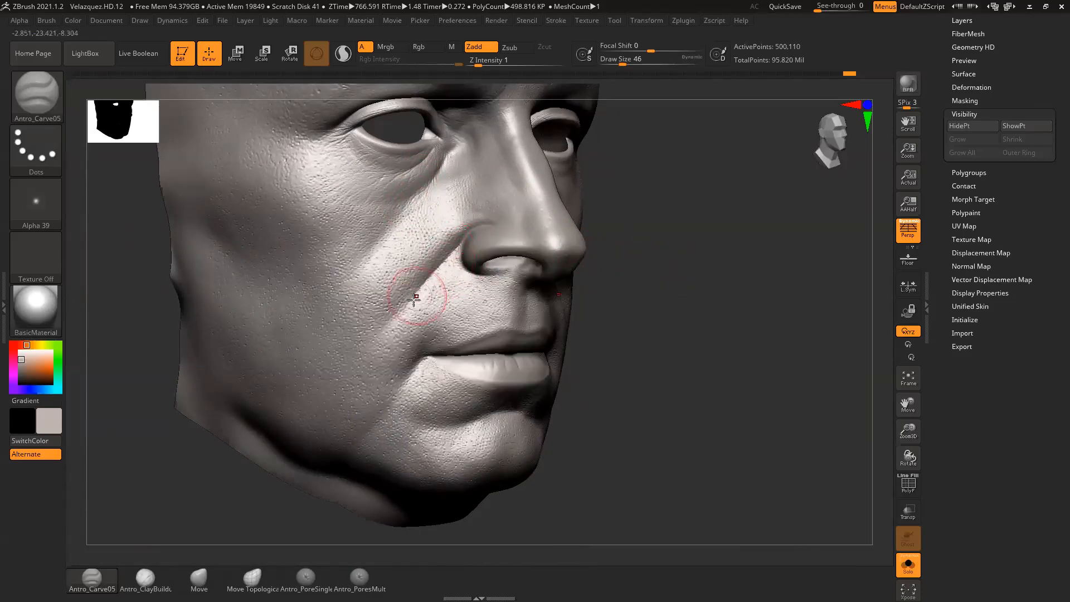
mouse_move(619, 249)
left_mouse_down()
mouse_move(617, 232)
mouse_move(613, 279)
left_mouse_up()
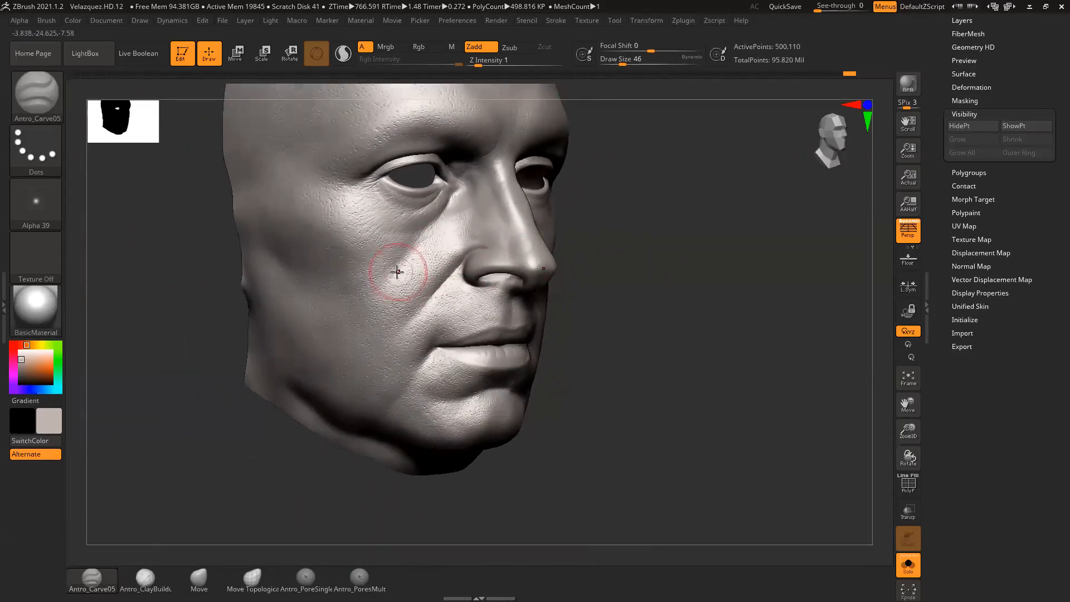
Step: Undo the last cheek stroke and carve a faint diagonal form across the cheek toward the nose
key("space")
left_click_drag(393, 274, 396, 273)
key("ctrl+z")
left_click_drag(580, 264, 601, 266)
left_click_drag(395, 273, 433, 236)
left_click_drag(602, 257, 628, 267)
Step: Raise the draw size to 59 and sculpt subtle folds below the lower eyelid and onto the upper cheek
key("space")
left_click_drag(491, 253, 492, 253)
mouse_move(601, 245)
left_mouse_down()
mouse_move(628, 261)
mouse_move(624, 277)
mouse_move(695, 268)
mouse_move(675, 263)
left_mouse_up()
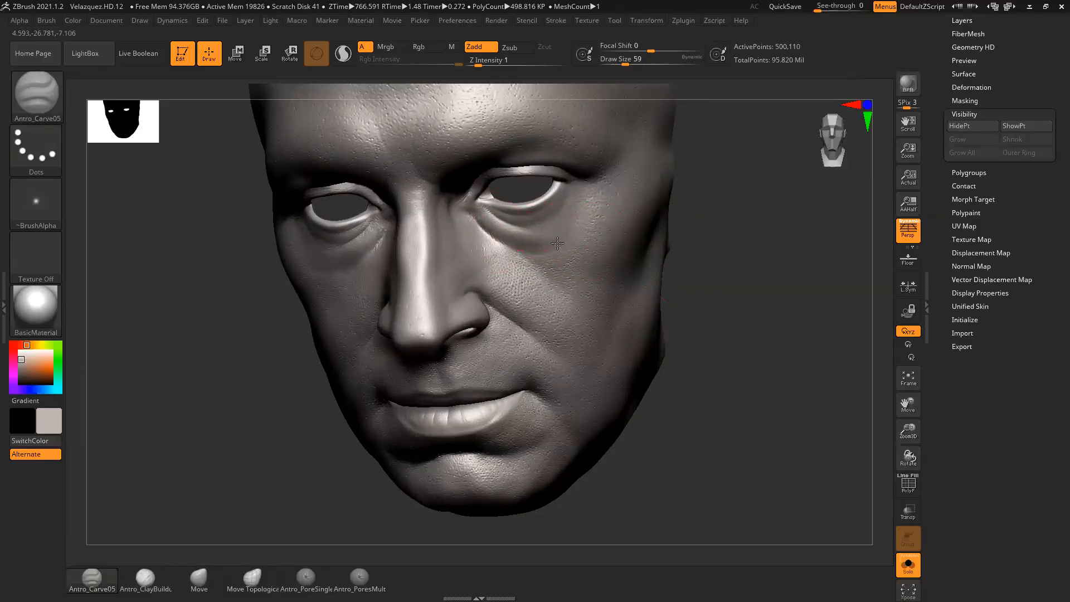
left_click_drag(540, 254, 573, 232)
mouse_move(530, 224)
left_mouse_down()
mouse_move(513, 232)
mouse_move(497, 221)
mouse_move(559, 214)
left_mouse_up()
mouse_move(547, 223)
left_mouse_down()
mouse_move(563, 216)
mouse_move(535, 235)
mouse_move(568, 235)
left_mouse_up()
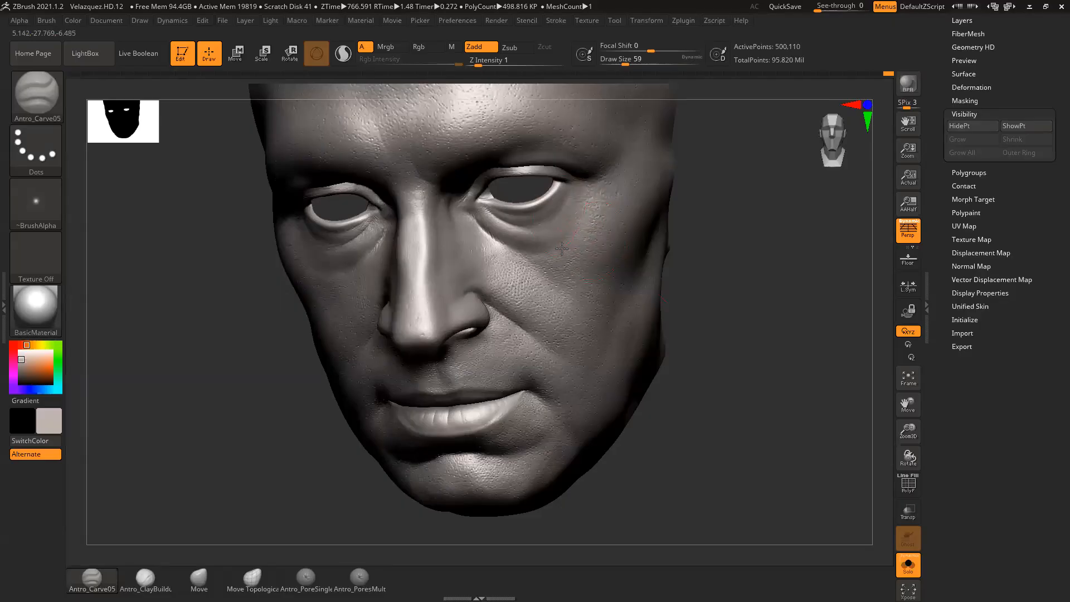
Step: Switch to the Move brush at draw size 35, try adjusting the inner eye corner and undo the attempt
mouse_move(677, 245)
left_mouse_down()
mouse_move(707, 243)
mouse_move(699, 263)
mouse_move(663, 277)
mouse_move(665, 290)
mouse_move(655, 234)
mouse_move(681, 265)
mouse_move(645, 256)
left_mouse_up()
left_click_drag(343, 351, 358, 389, "alt")
left_click_drag(280, 364, 287, 369)
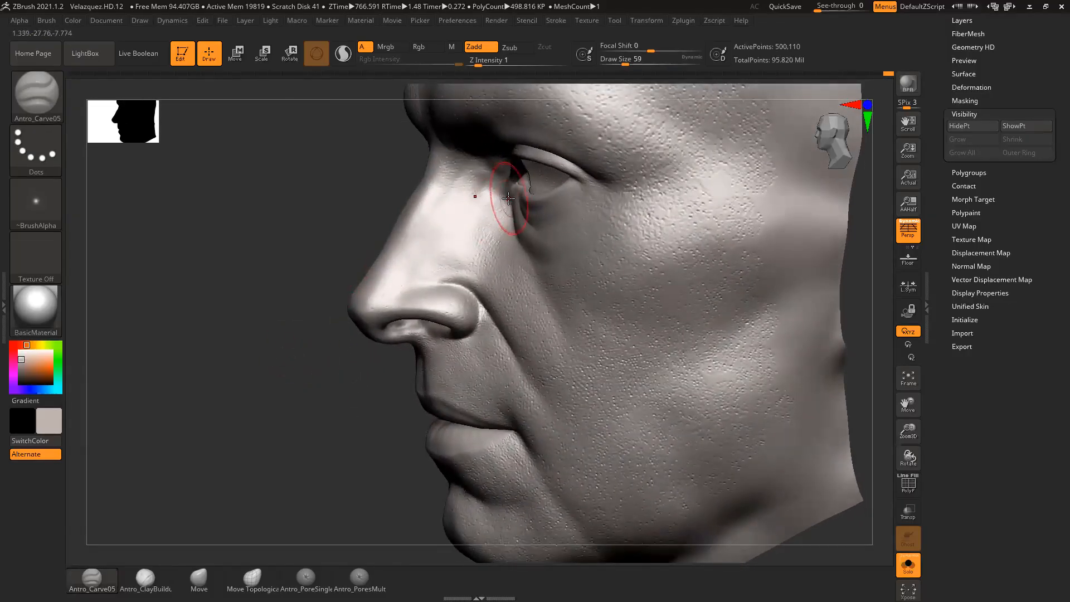
mouse_move(286, 282)
left_mouse_down()
mouse_move(676, 255)
mouse_move(725, 239)
left_mouse_up()
left_click(199, 580)
key("space")
left_click(503, 196)
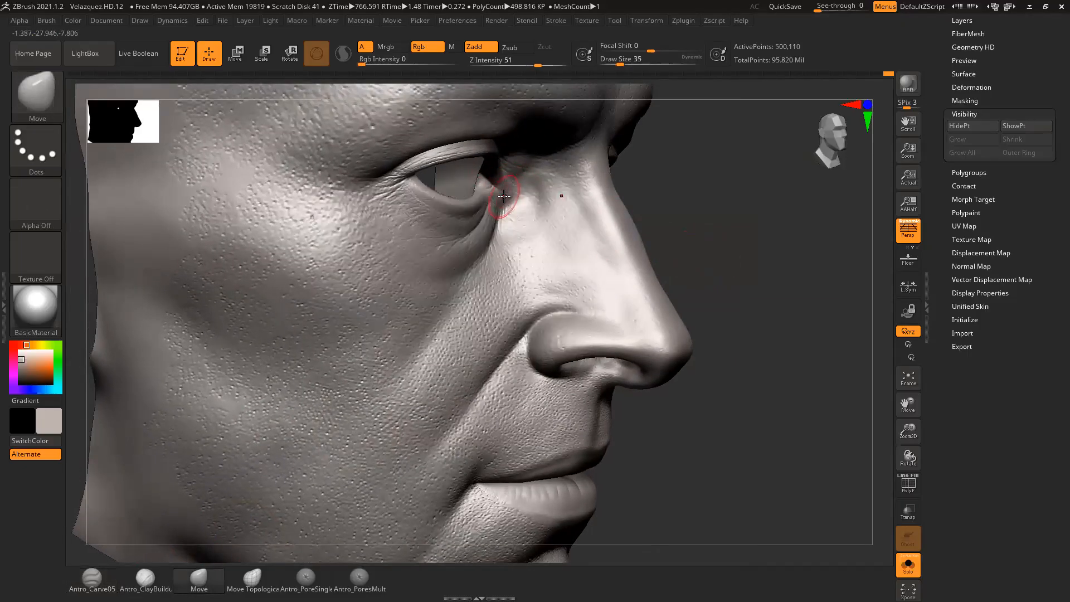
key("ctrl")
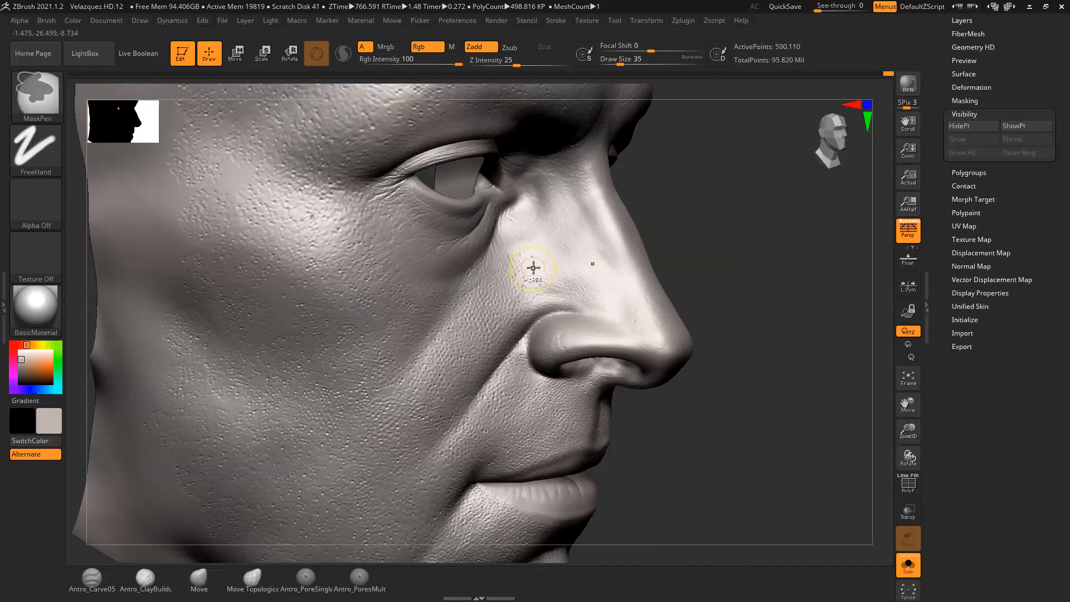
key("ctrl+z")
Step: Reduce the Move brush to draw size 29 and refine the inner eye corner beside the nose bridge
key("space")
left_click(503, 195)
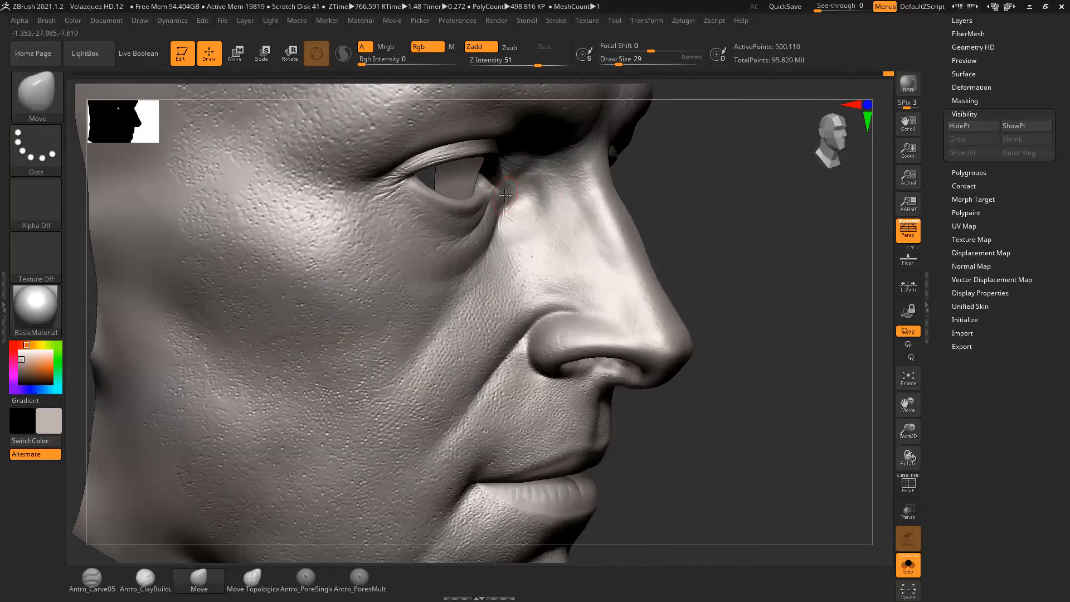
left_click_drag(681, 180, 759, 269)
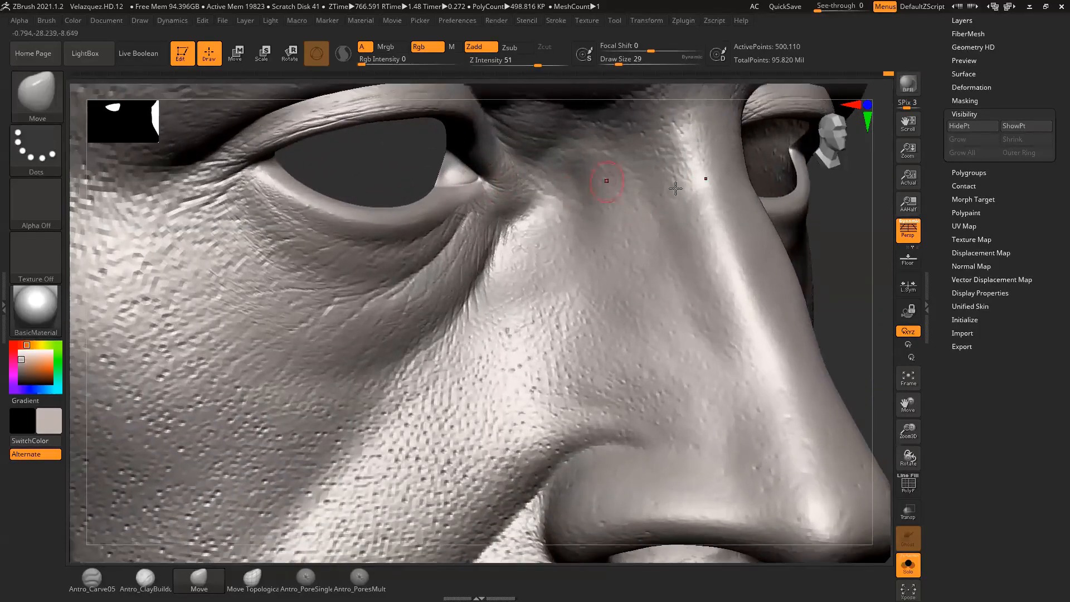
left_click_drag(852, 269, 810, 217)
left_click_drag(364, 167, 362, 120, "alt")
left_click_drag(809, 276, 717, 263, "alt")
Step: Raise the draw size to 51 and switch back to the Antro_Carve05 brush
key("space")
left_click_drag(559, 245, 564, 245)
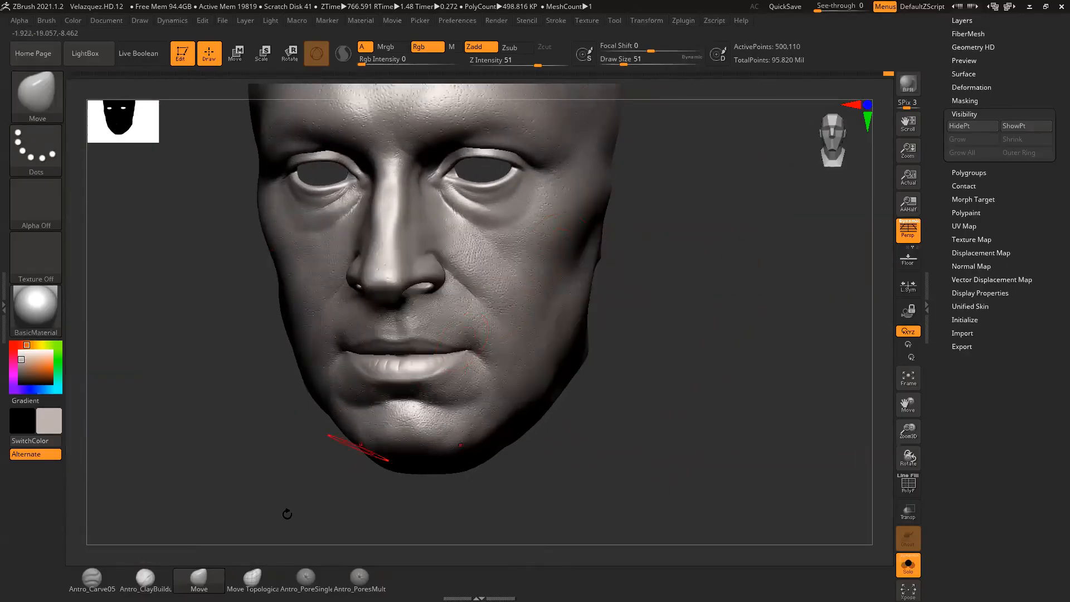
left_click(108, 579)
mouse_move(645, 321)
left_mouse_down()
mouse_move(666, 325)
mouse_move(669, 366)
mouse_move(661, 353)
mouse_move(543, 344)
mouse_move(609, 328)
mouse_move(686, 349)
mouse_move(626, 351)
mouse_move(652, 328)
mouse_move(649, 317)
left_mouse_up()
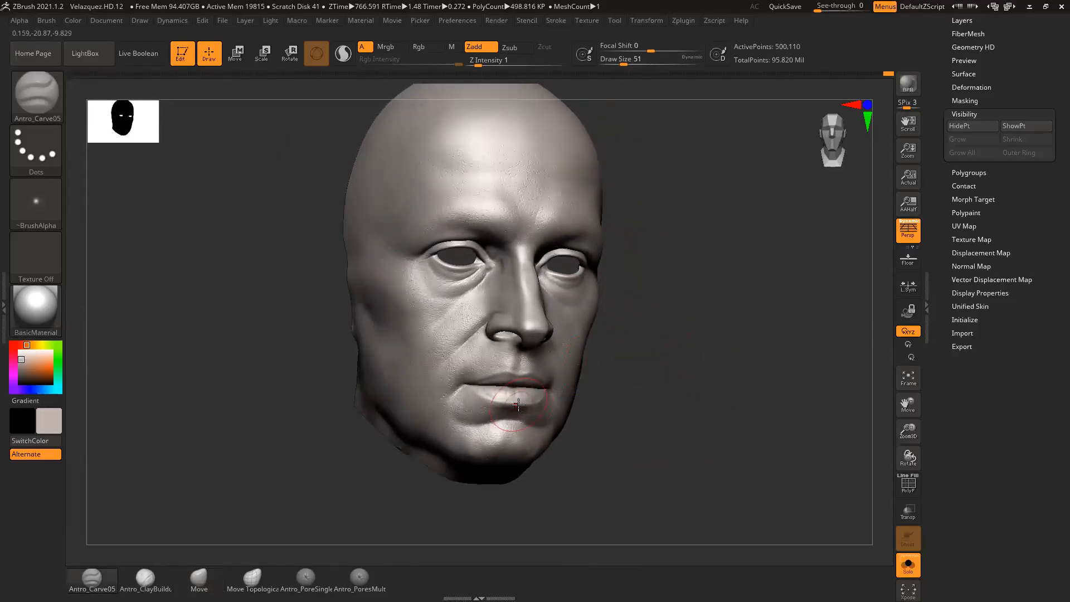
Step: Place a canvas snapshot of the Velazquez16 subtool beside the model as reference and reactivate Velazquez.HD.8
scroll(951, 106, "up", 5)
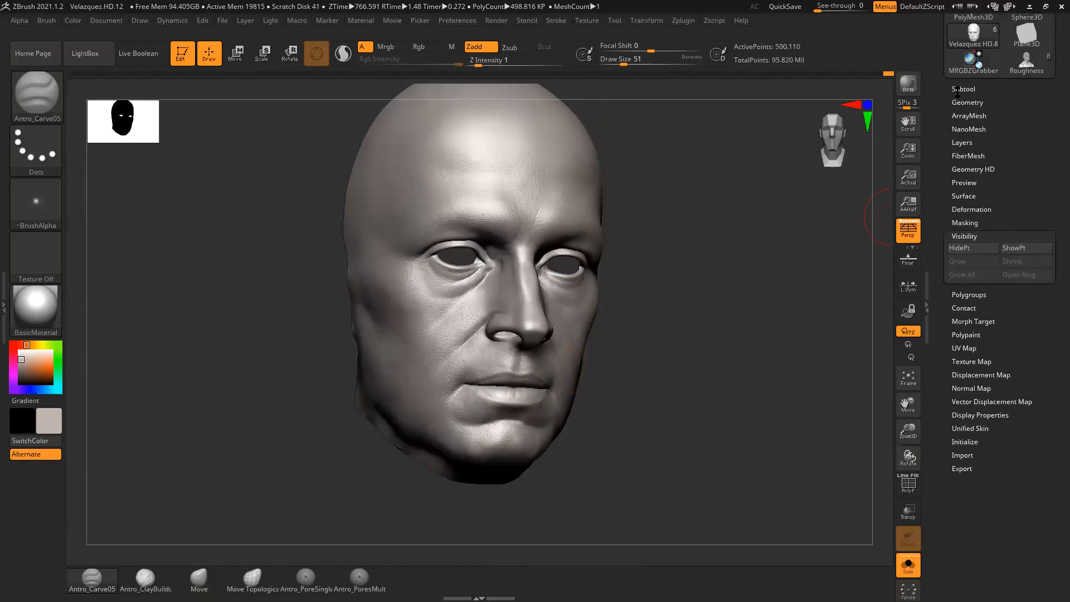
left_click(957, 89)
left_click_drag(950, 114, 950, 162)
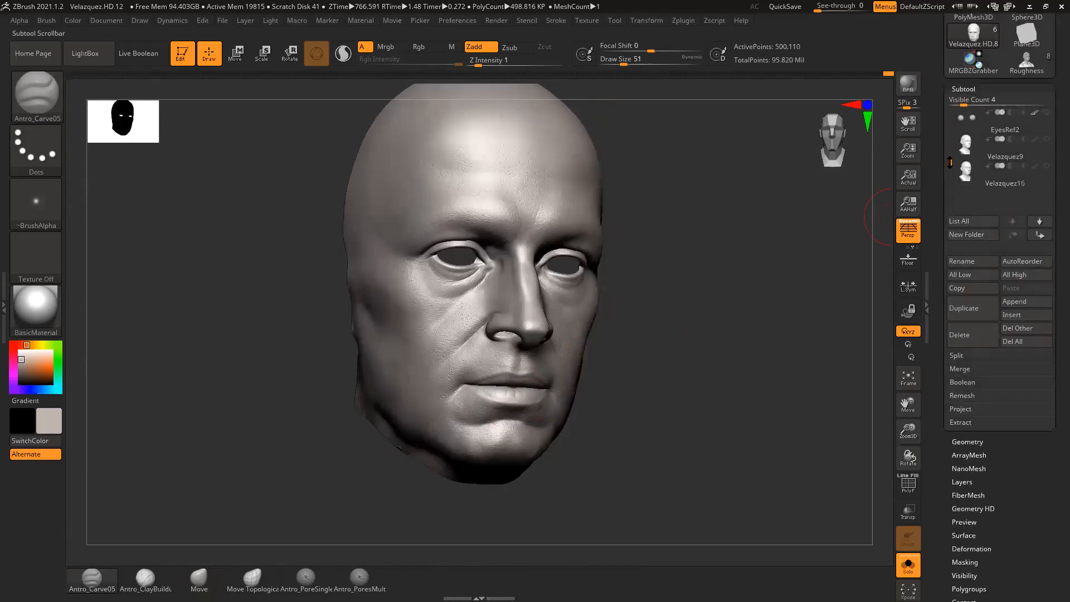
left_click(992, 173)
mouse_move(772, 245)
left_mouse_down()
mouse_move(760, 236)
mouse_move(774, 232)
mouse_move(753, 254)
mouse_move(567, 241)
left_mouse_up()
key("shift")
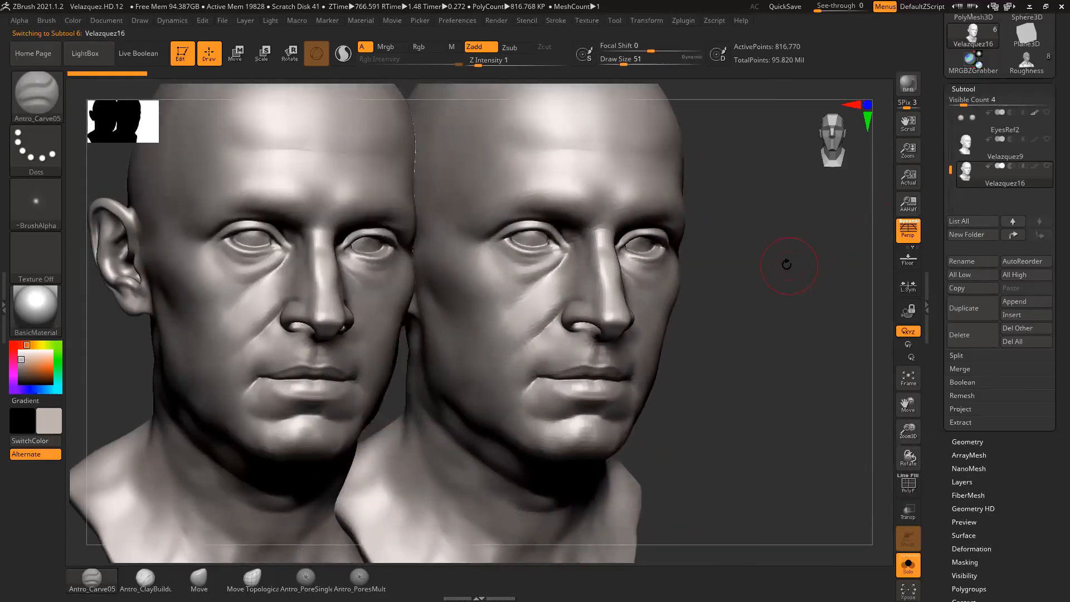
left_click_drag(787, 259, 902, 261)
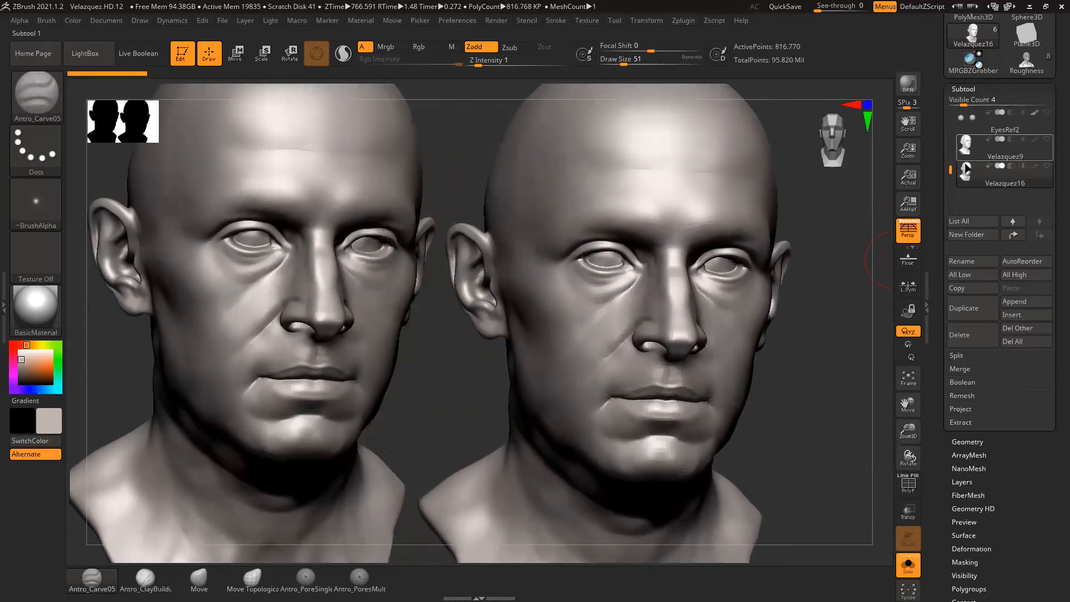
left_click_drag(951, 170, 945, 100)
left_click(966, 119)
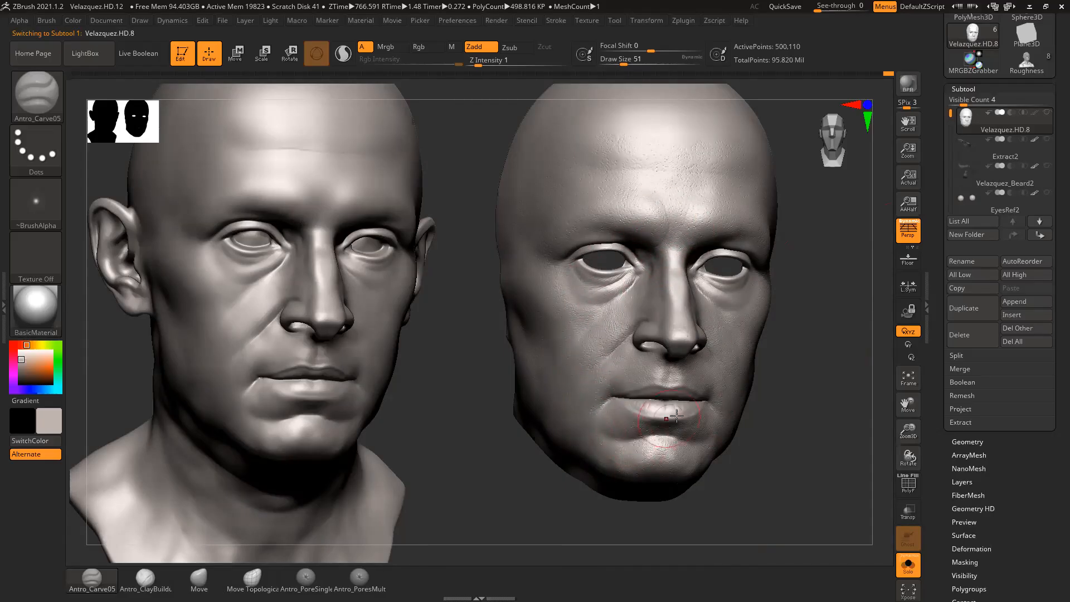
Step: Compare the Velazquez9 and Velazquez16 subtools beside the snapshot and return to Velazquez.HD.8
left_click_drag(949, 113, 947, 155)
mouse_move(966, 178)
left_click(967, 145)
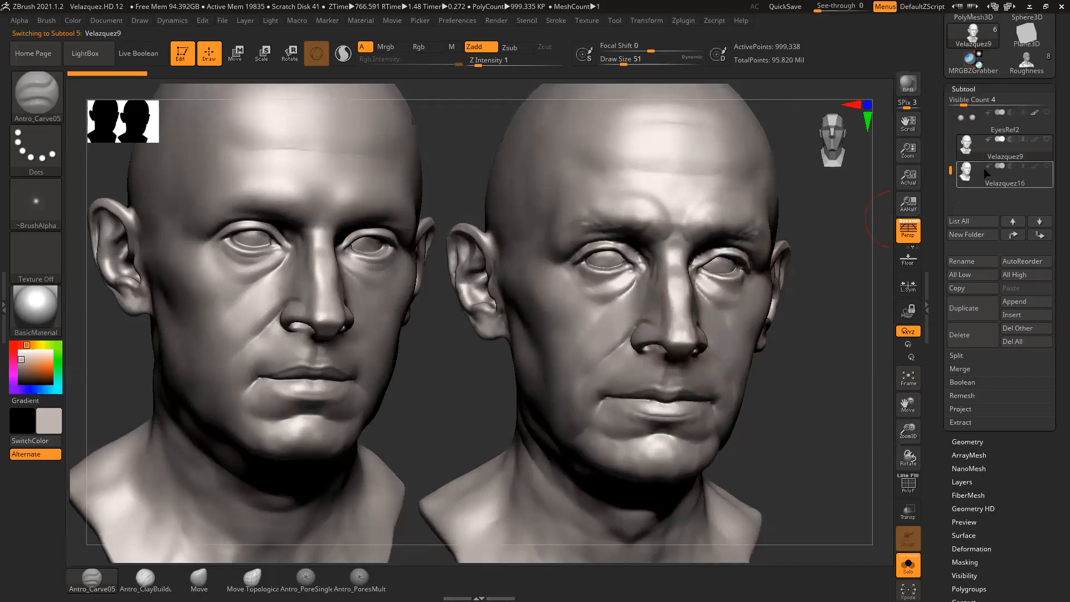
left_click(969, 173)
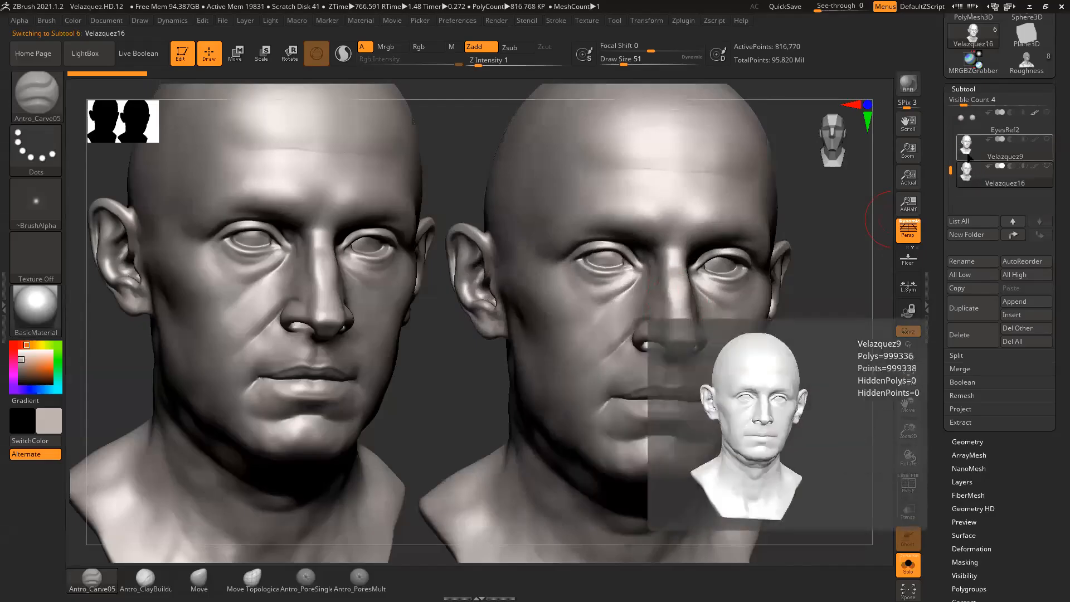
left_click(964, 147)
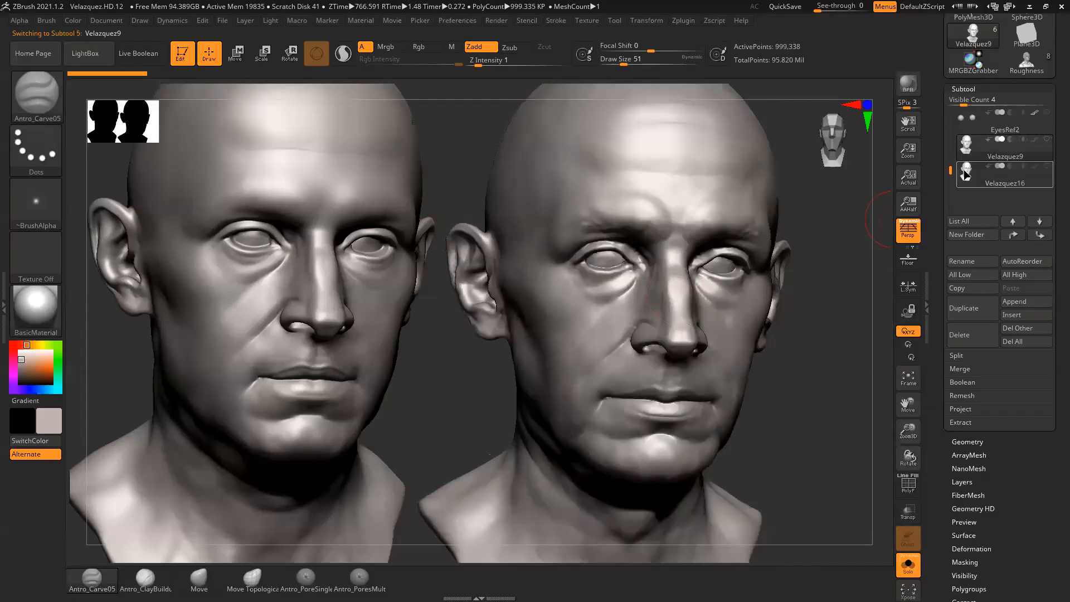
left_click(964, 173)
left_click_drag(950, 168, 954, 106)
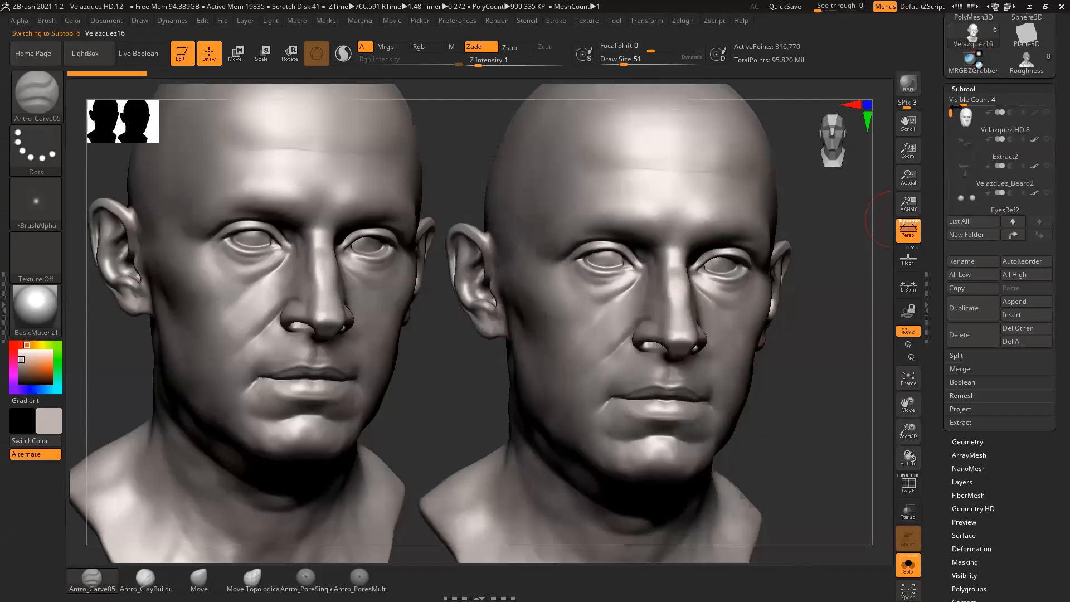
left_click(965, 118)
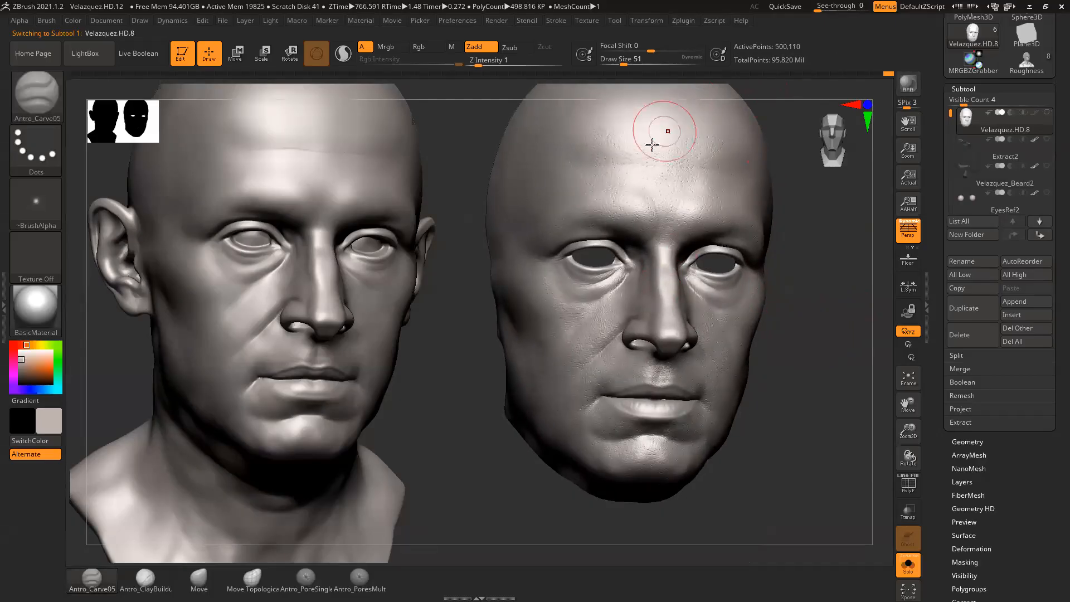
Step: Enlarge the carve brush to draw size 71 and carve lightly inward on the cheek below the eye
key("space")
left_click(668, 295)
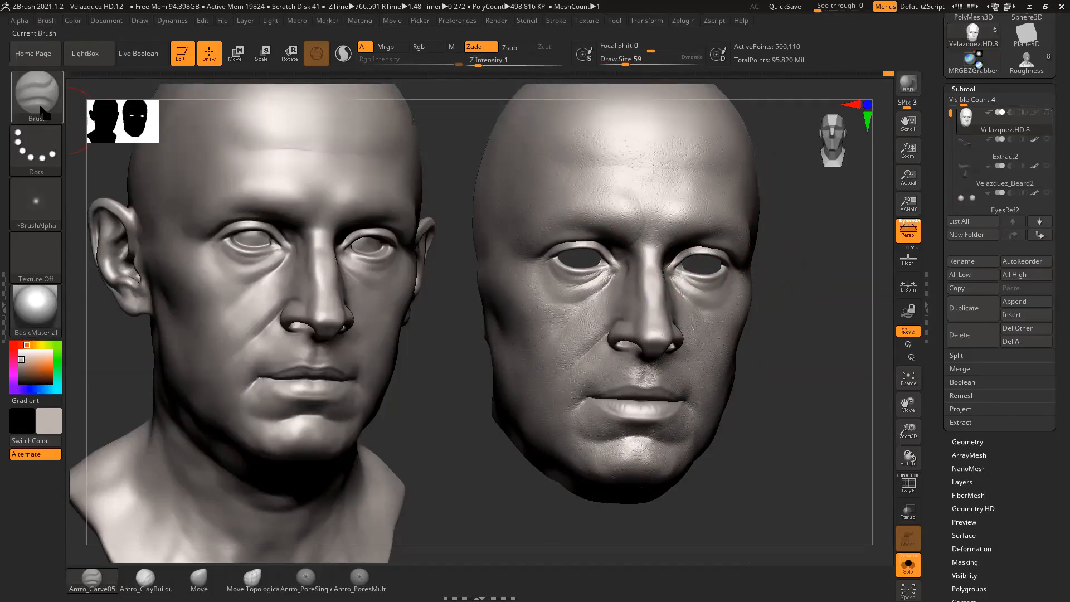
mouse_move(792, 325)
left_mouse_down("alt")
mouse_move(779, 327)
mouse_move(832, 329)
left_mouse_up("alt")
key("space")
left_click(567, 313)
mouse_move(580, 315)
left_mouse_down("alt")
mouse_move(565, 316)
mouse_move(569, 309)
left_mouse_up("alt")
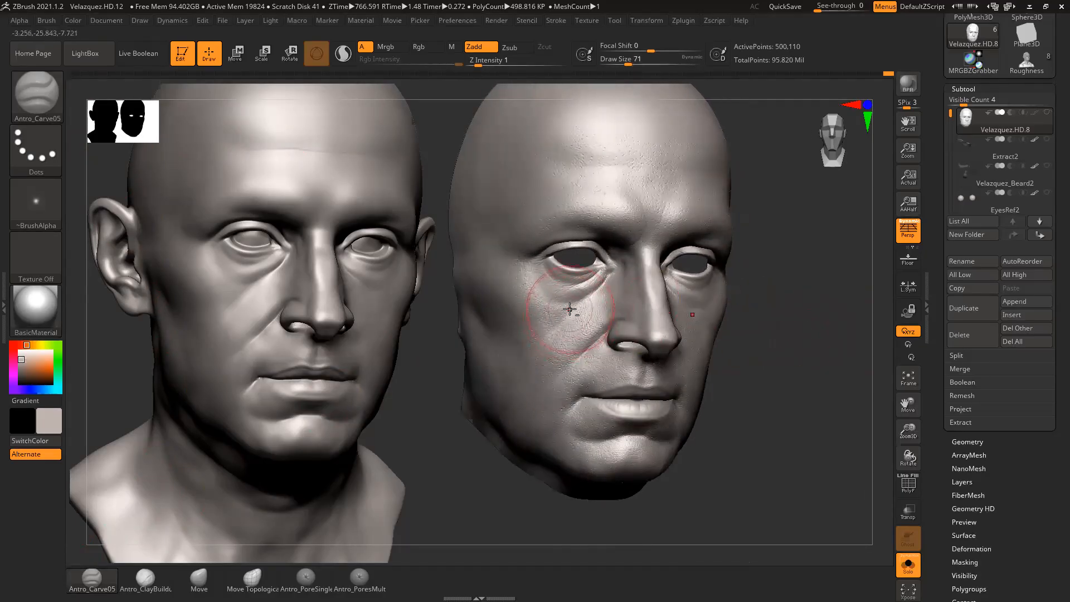
left_click_drag(507, 361, 503, 366, "alt")
Step: Set the carve brush to Z Intensity 2 and draw size 44 for work on the forehead
left_click(478, 62)
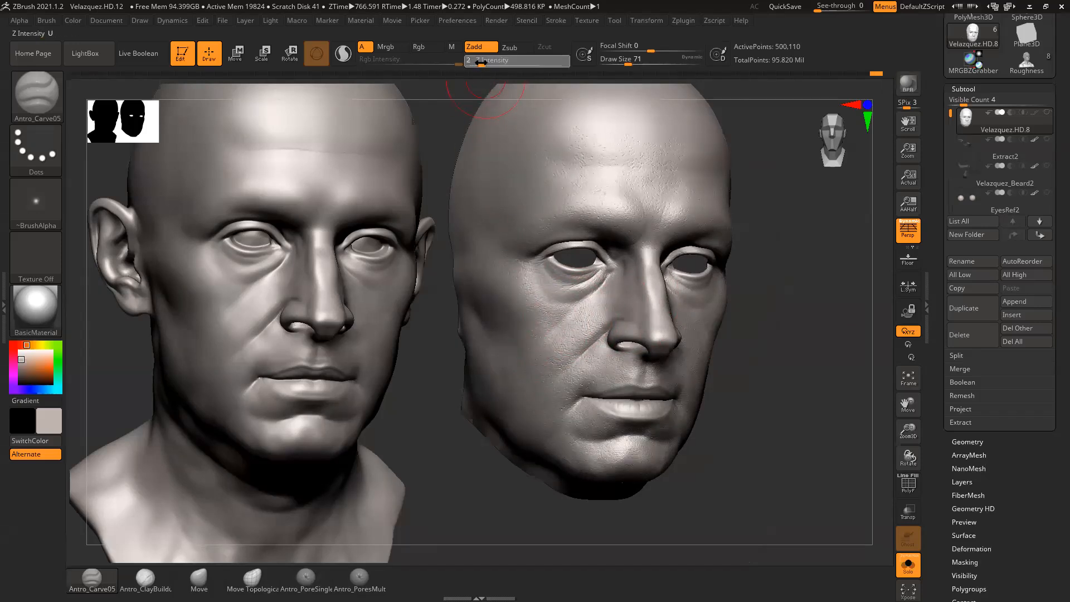
type("2")
key("Return")
left_click_drag(764, 239, 793, 299)
key("space")
left_click_drag(615, 252, 608, 248)
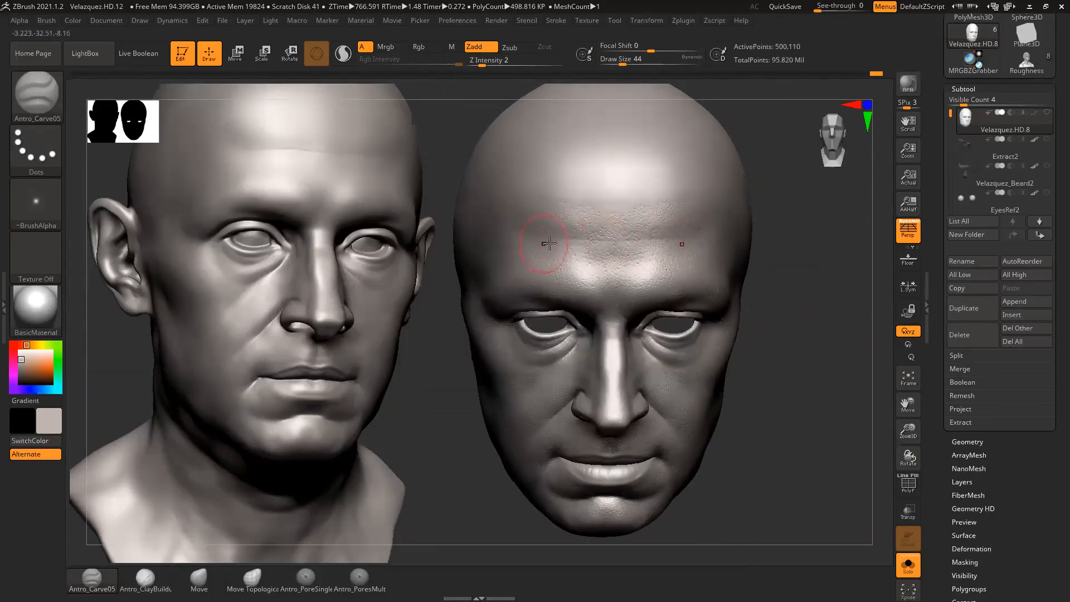
Step: Carve a horizontal crease across the middle of the forehead and soften it by smoothing
left_click_drag(815, 257, 803, 269)
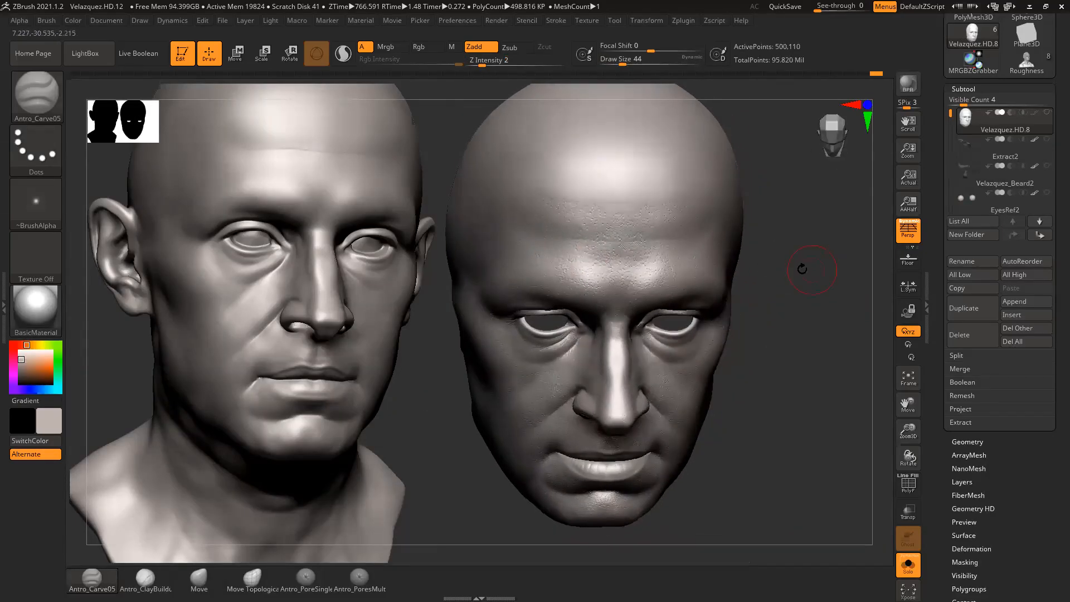
mouse_move(540, 244)
left_mouse_down()
mouse_move(590, 249)
mouse_move(569, 243)
left_mouse_up()
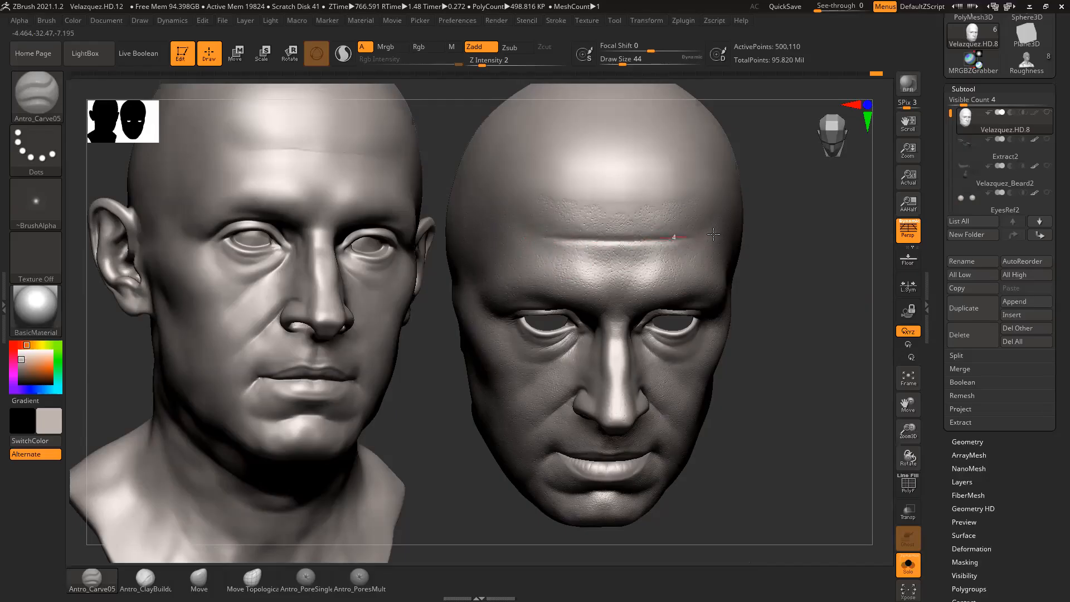
left_click_drag(627, 239, 691, 247, "shift")
Step: Raise the draw size to 71 and sculpt broad, subtle folds across the forehead and between the eyebrows
key("space")
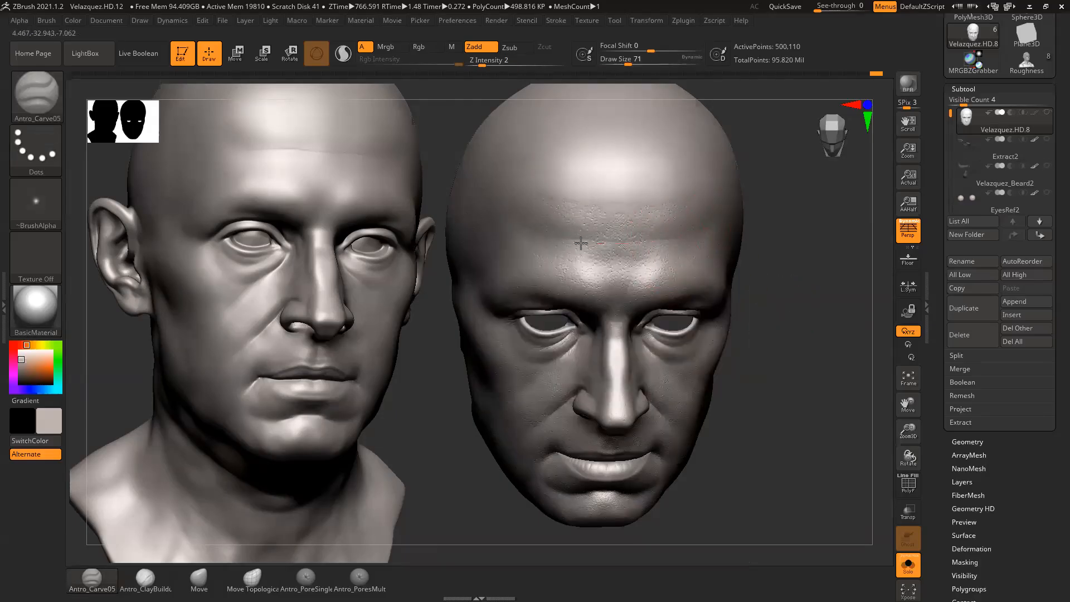
mouse_move(687, 233)
left_mouse_down()
mouse_move(608, 240)
mouse_move(653, 239)
left_mouse_up()
mouse_move(770, 258)
left_mouse_down()
mouse_move(693, 232)
mouse_move(632, 276)
left_mouse_up()
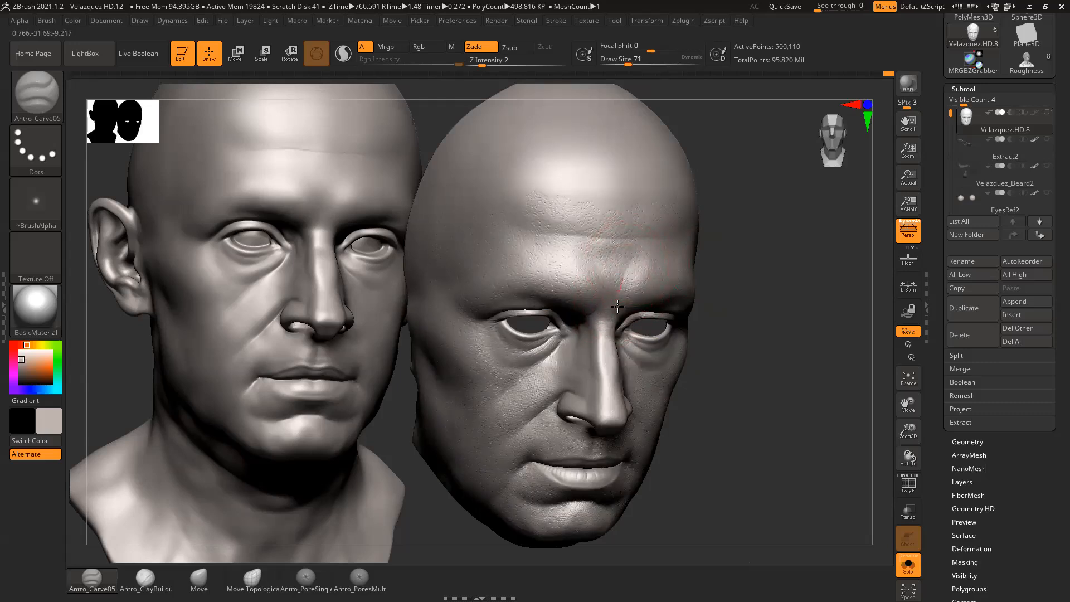
left_click_drag(747, 281, 793, 283)
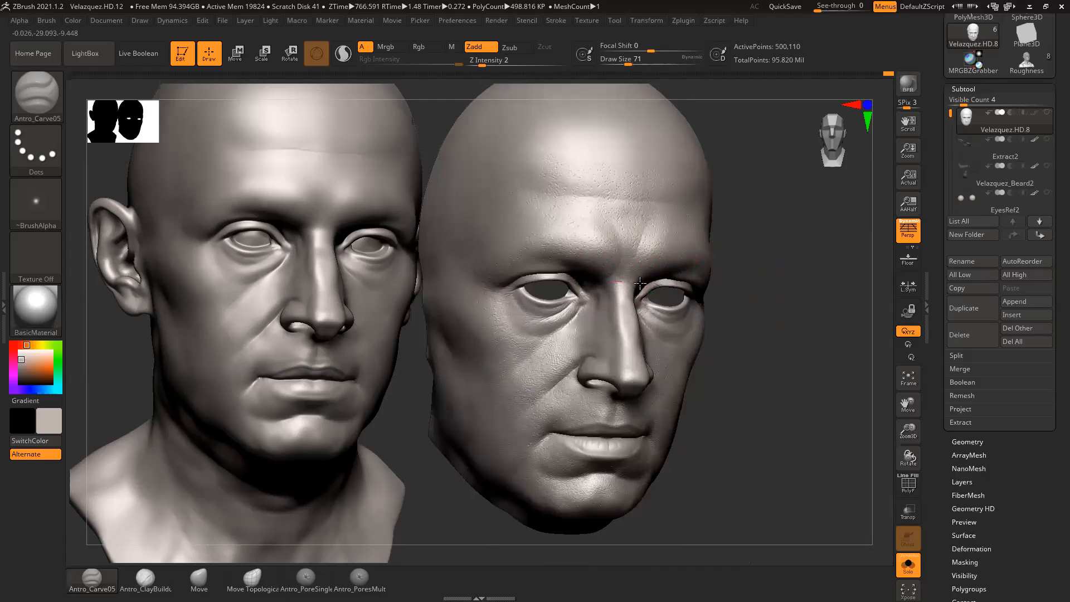
left_click_drag(753, 269, 820, 279)
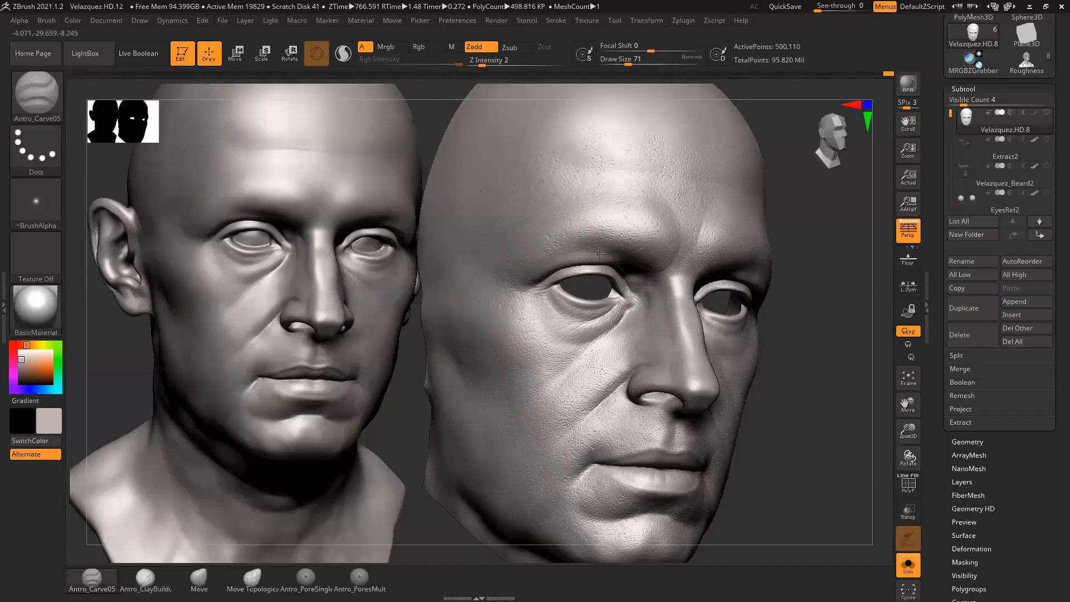
Step: Build subtle forms along the brow ridge and the fold above the upper eyelid
left_click_drag(570, 244, 624, 267)
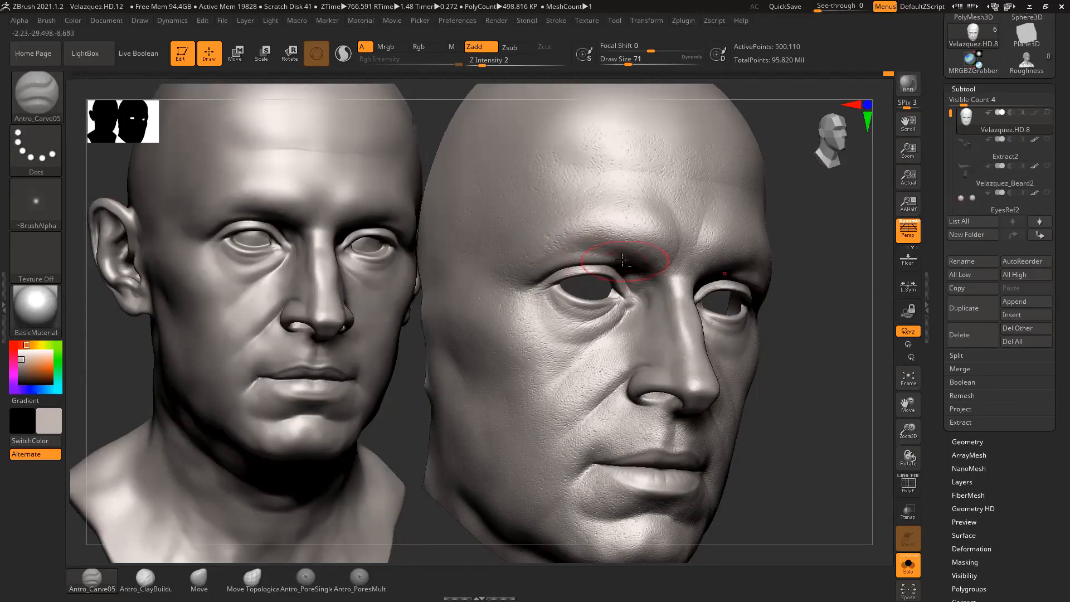
left_click_drag(825, 291, 840, 282)
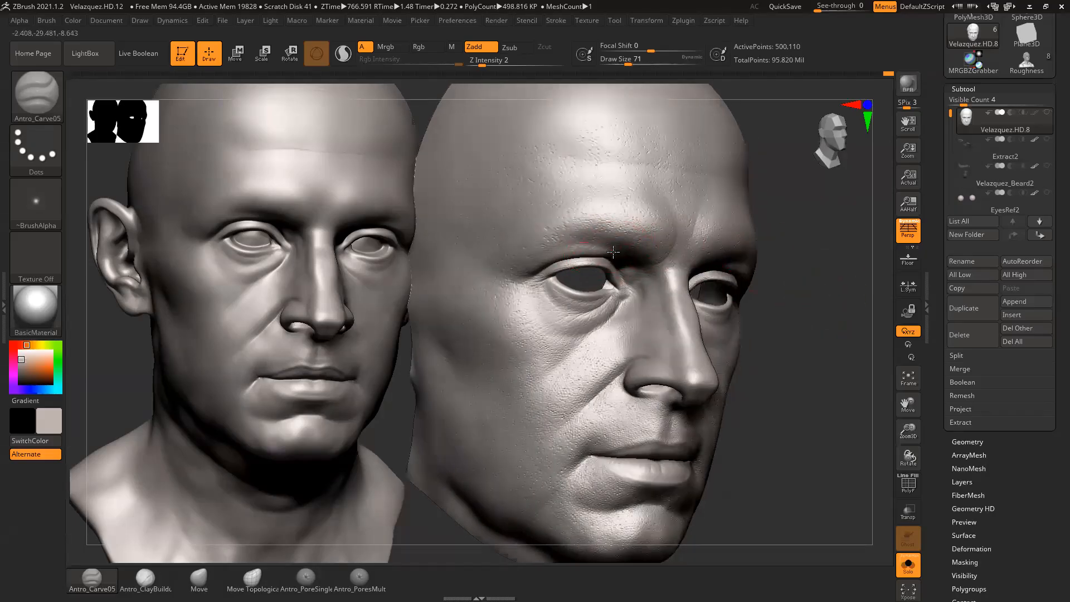
left_click_drag(613, 250, 626, 259)
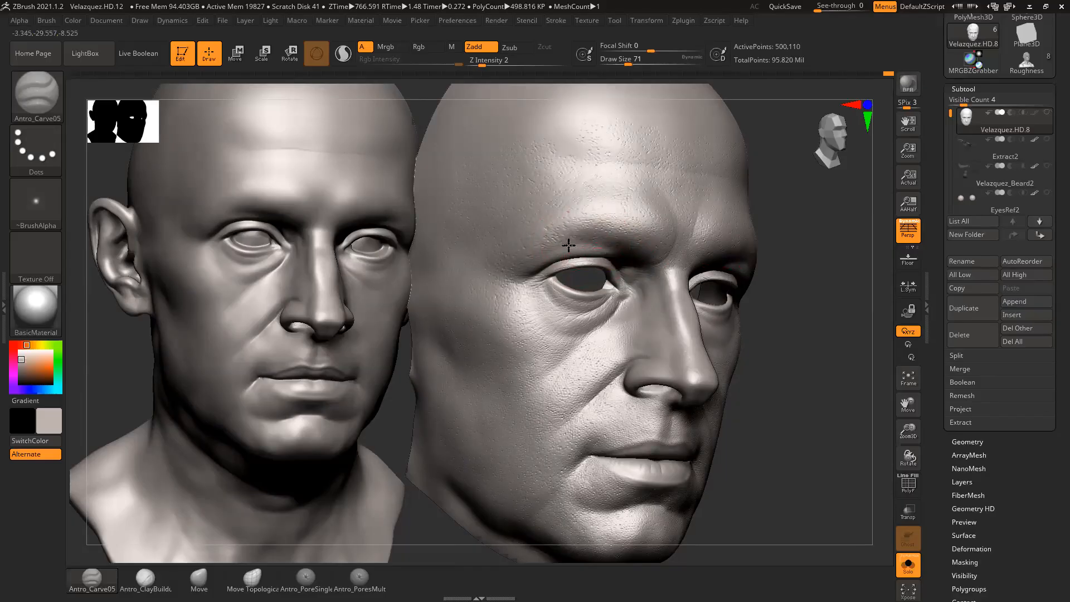
left_click_drag(770, 270, 819, 321)
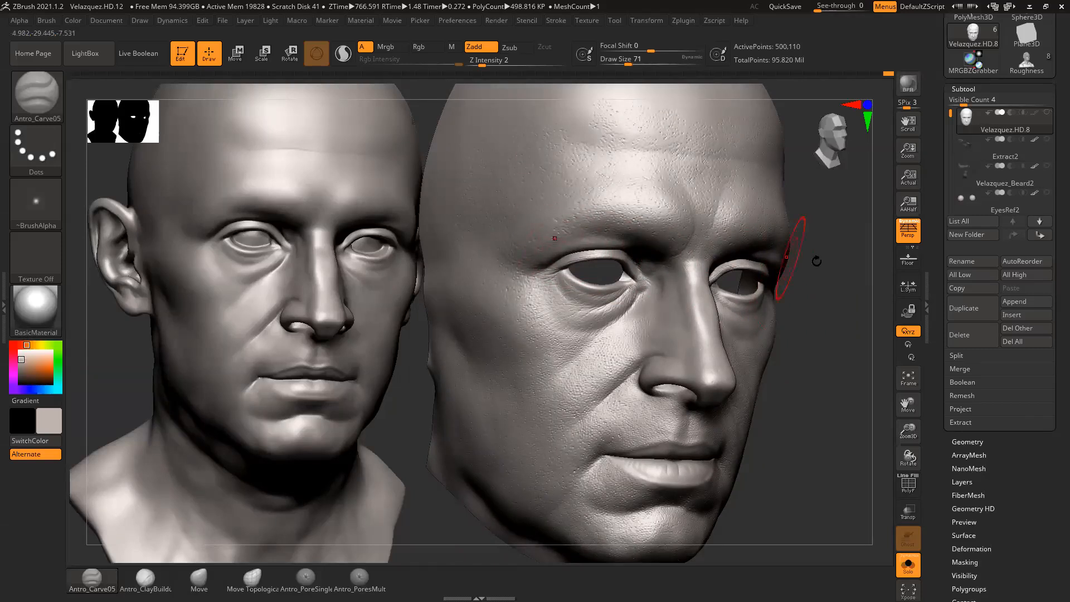
left_click_drag(817, 261, 839, 261)
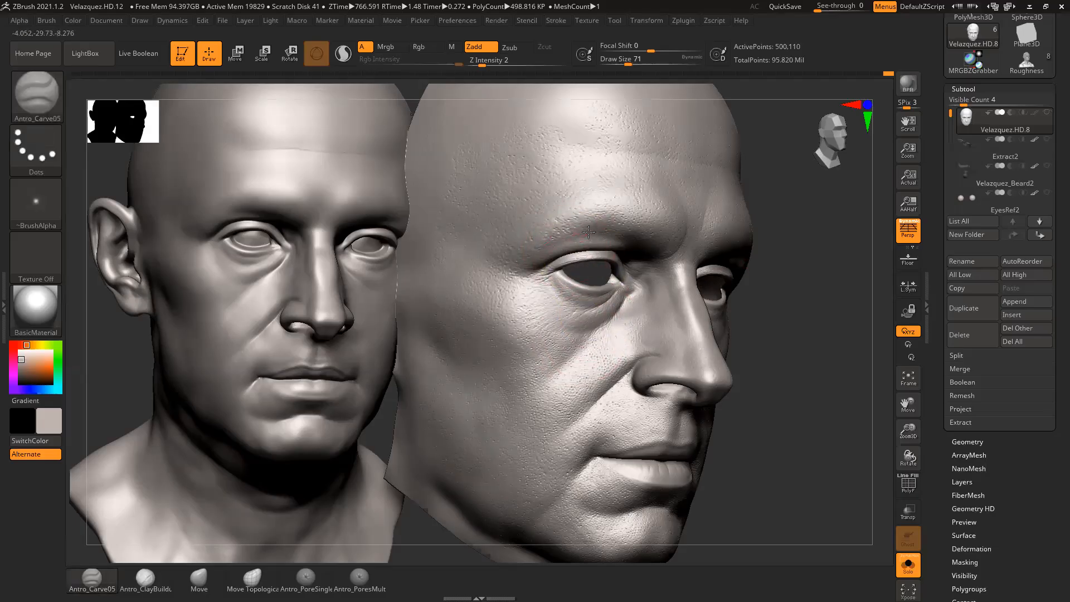
left_click_drag(782, 293, 736, 285)
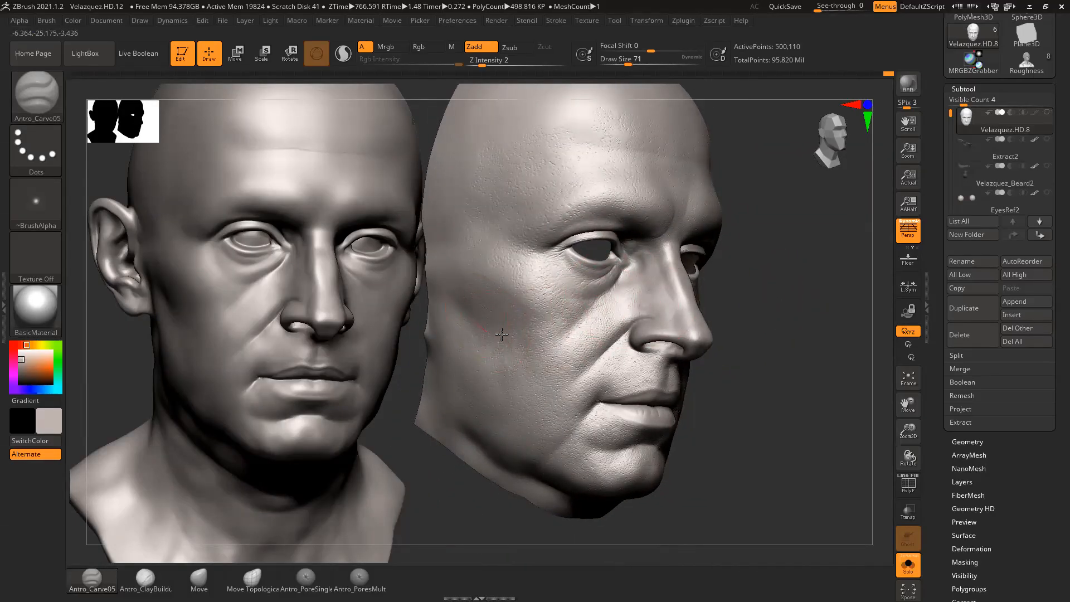
Step: Set the carve brush to draw size 104 and Z Intensity 10, and try bold guide lines along the cheekbone and towards the mouth corner
left_click_drag(716, 317, 790, 319)
key("space")
left_click_drag(661, 313, 667, 312)
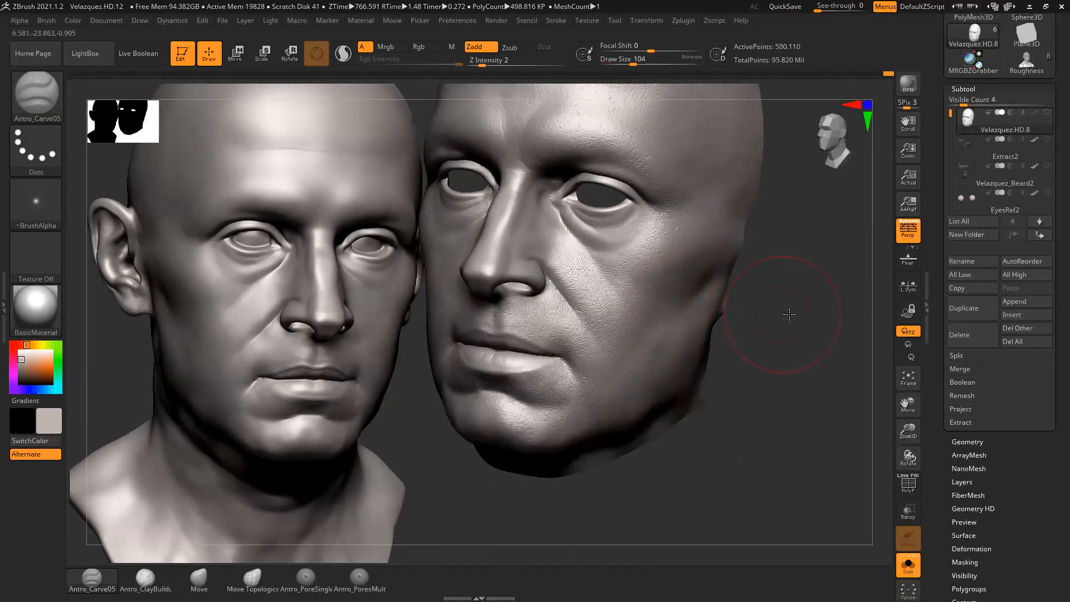
left_click_drag(782, 314, 793, 316, "alt")
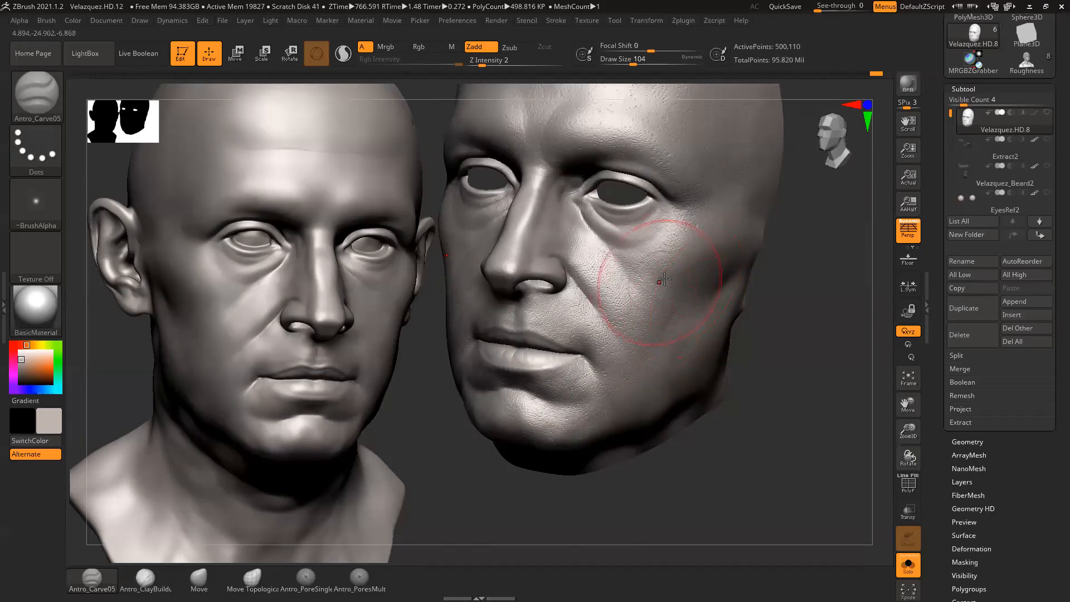
left_click(498, 63)
mouse_move(635, 257)
left_mouse_down()
mouse_move(672, 292)
mouse_move(691, 279)
left_mouse_up()
key("ctrl+z")
mouse_move(622, 252)
left_mouse_down()
mouse_move(652, 281)
mouse_move(725, 253)
left_mouse_up()
key("ctrl")
left_click_drag(683, 284, 609, 363)
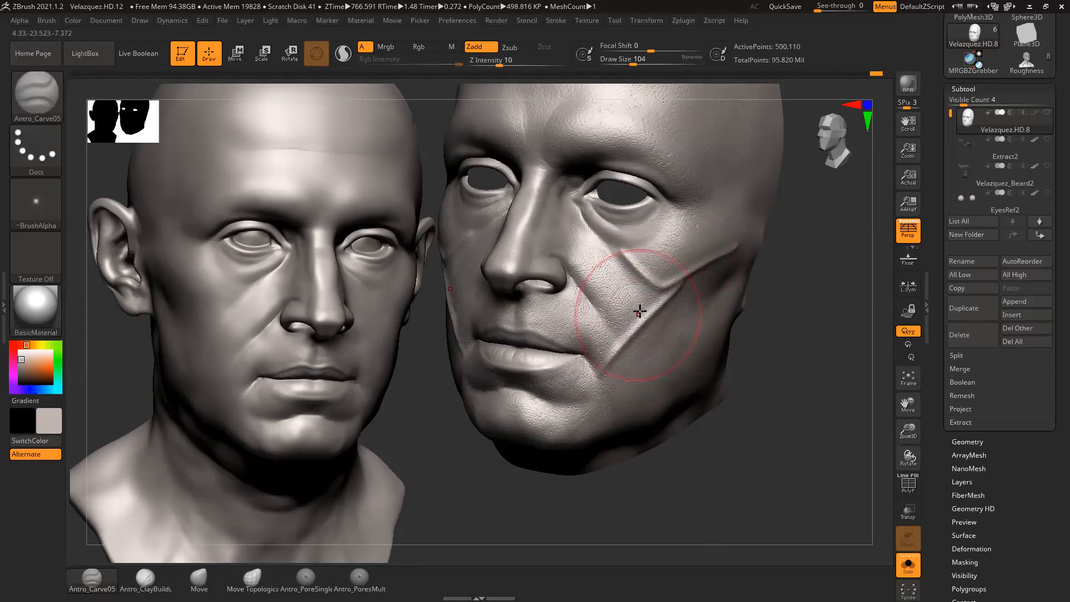
Step: Try a second diagonal line parallel to the cheek fold, then undo all the guide lines on the cheek
left_click_drag(641, 283, 613, 336)
left_click_drag(639, 285, 612, 340)
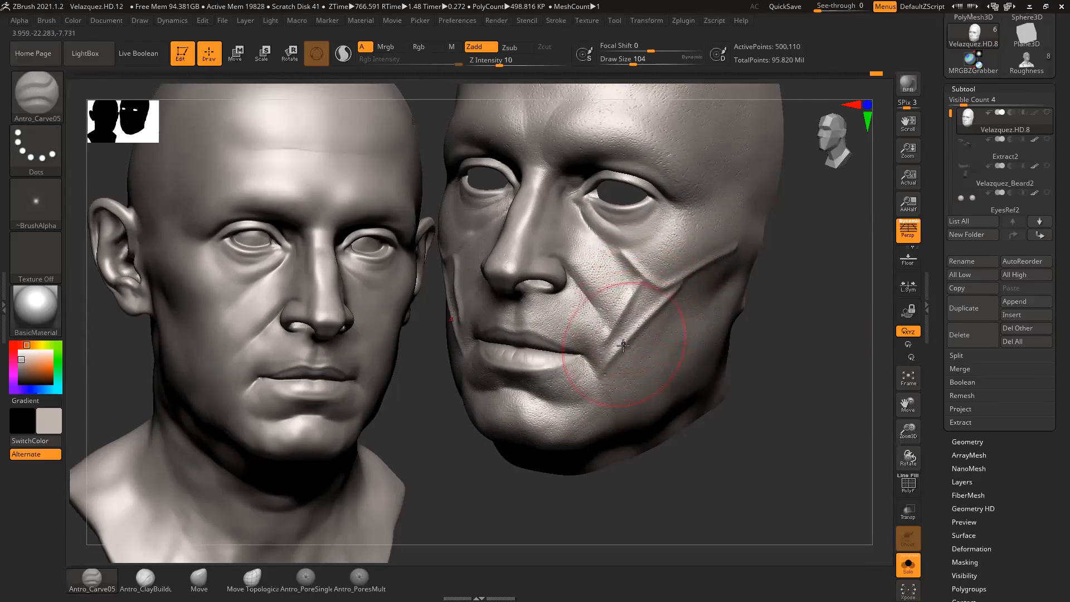
key("ctrl+z")
key("ctrl+z")
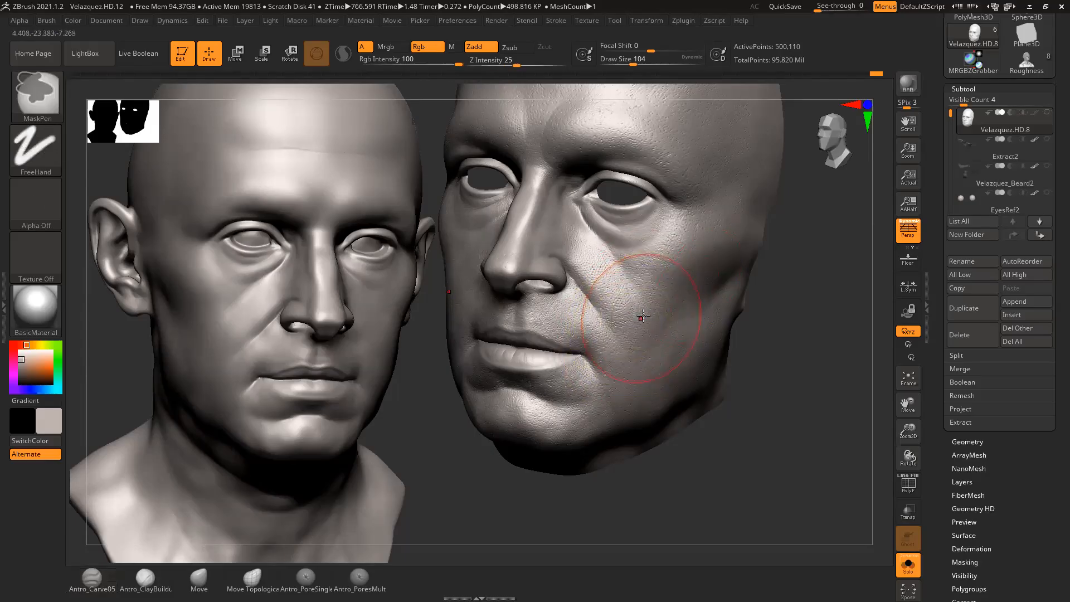
Step: Try a single diagonal line down the cheek towards the mouth corner, then undo it
left_click_drag(635, 314, 603, 361)
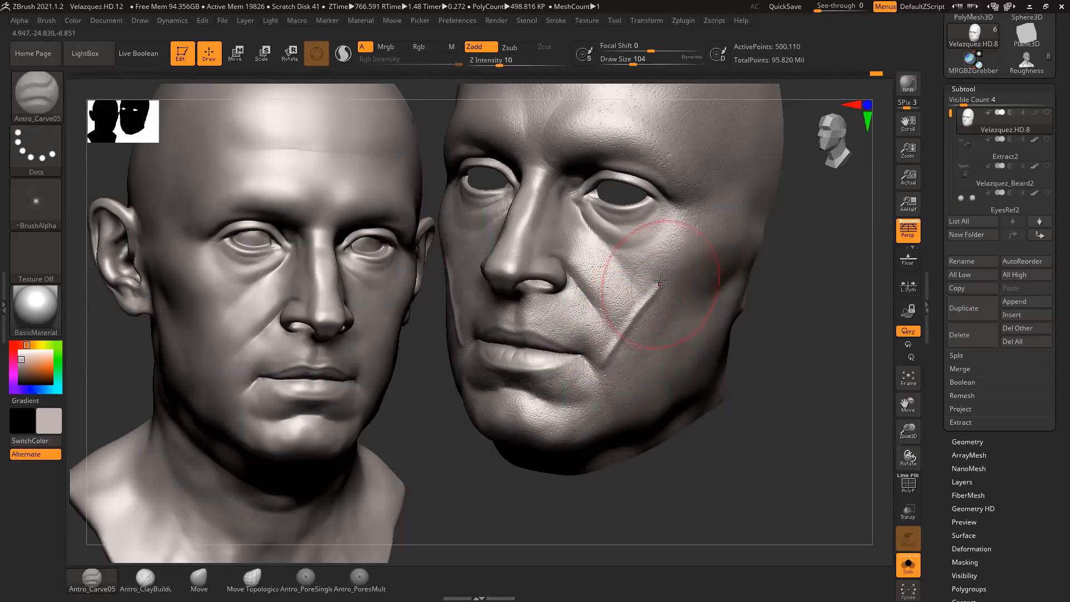
left_click_drag(786, 320, 688, 313)
key("ctrl+z")
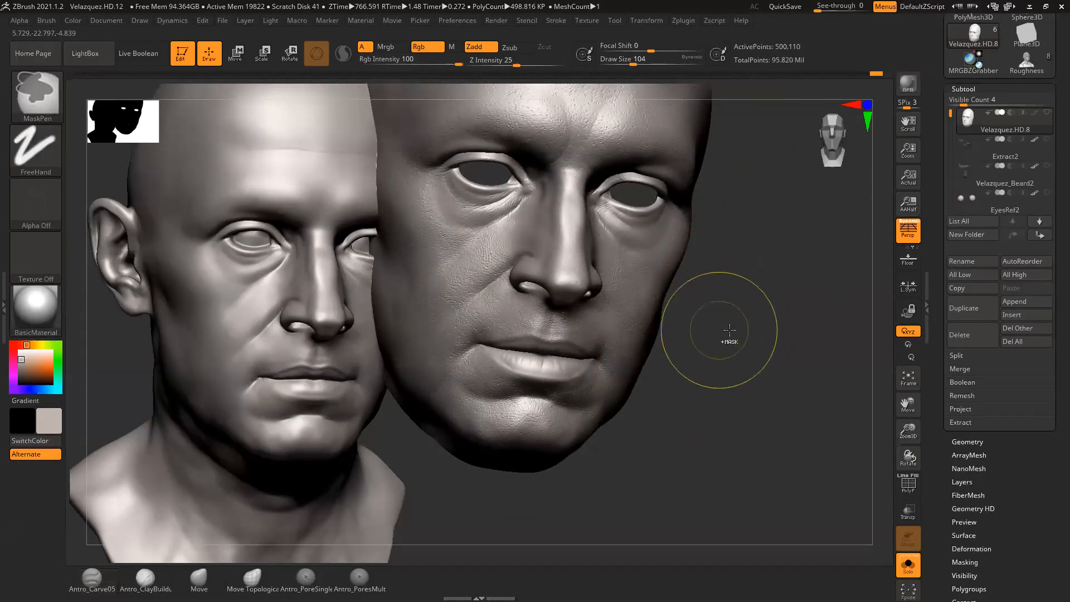
Step: Set the carve brush to Z Intensity 2 and draw size 49, and sculpt subtle forms on the cheek beside the nasolabial fold
left_click_drag(756, 336, 765, 327)
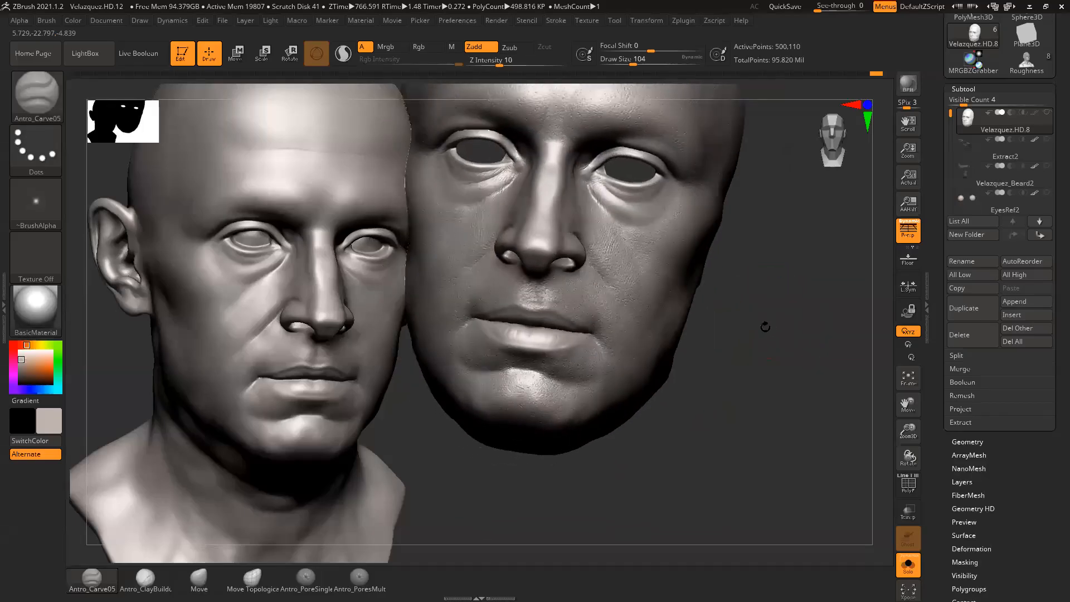
left_click_drag(500, 65, 483, 66)
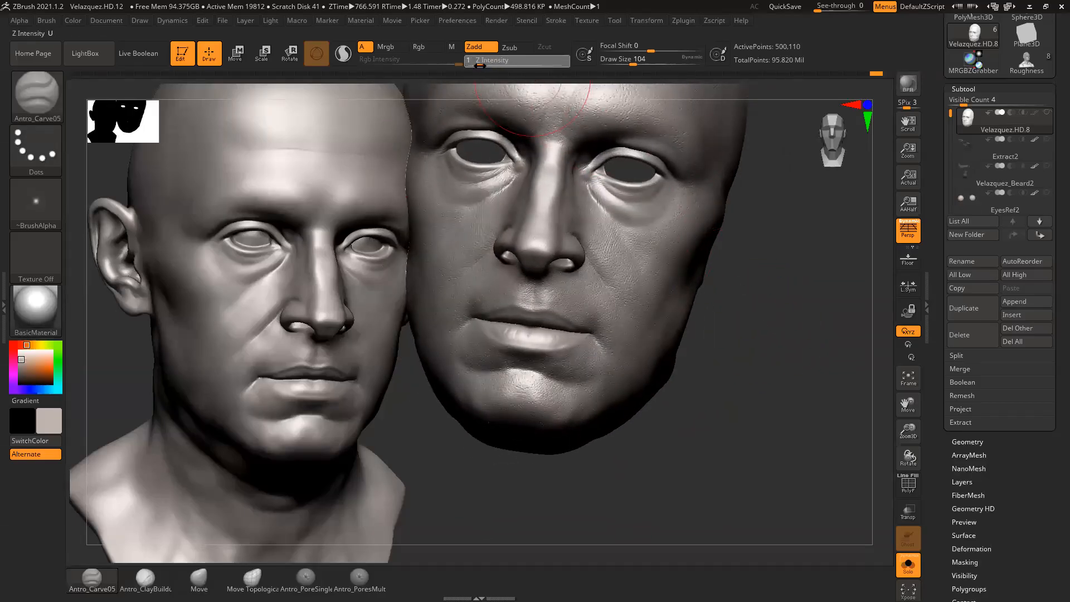
mouse_move(732, 295)
left_mouse_down()
mouse_move(797, 305)
mouse_move(808, 327)
left_mouse_up()
key("space")
left_click_drag(604, 268, 596, 266)
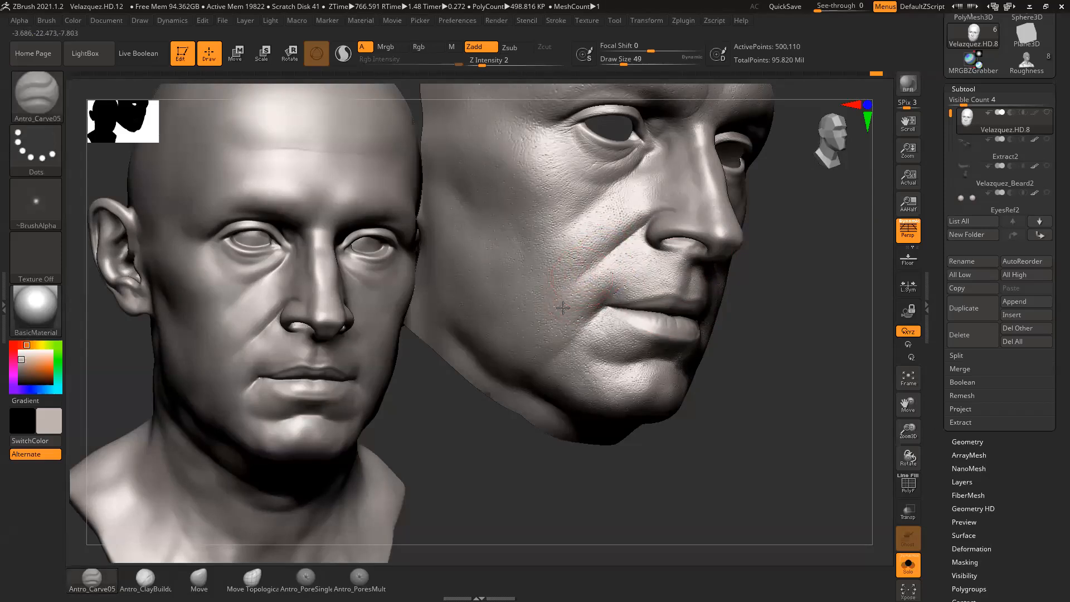
Step: Raise the draw size to 62 and build soft transitions across the lower cheek and around the mouth corner
key("space")
left_click_drag(574, 291, 580, 292)
left_click_drag(778, 324, 602, 258)
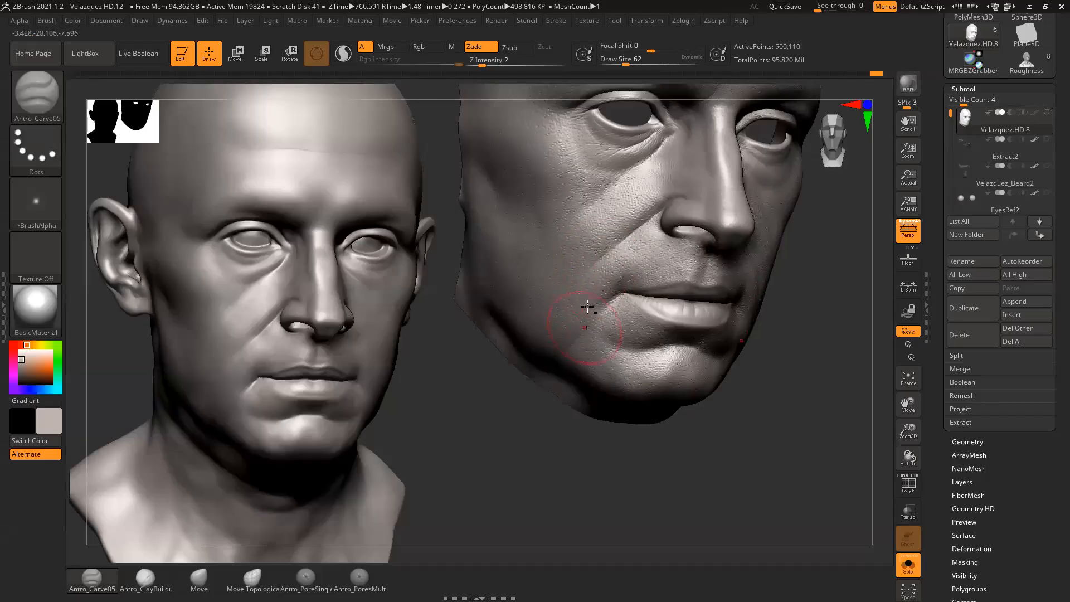
left_click_drag(780, 298, 867, 301)
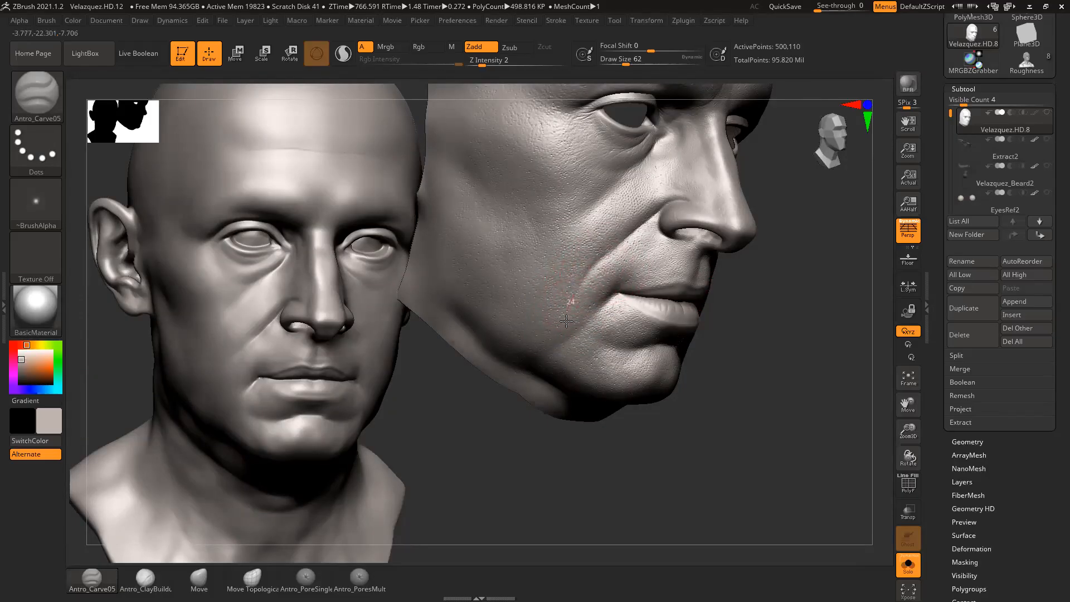
Step: Reduce the draw size to 39 and refine the folds under the eye and on the inner cheek
left_click_drag(764, 292, 774, 337)
key("s")
left_click_drag(592, 262, 588, 262)
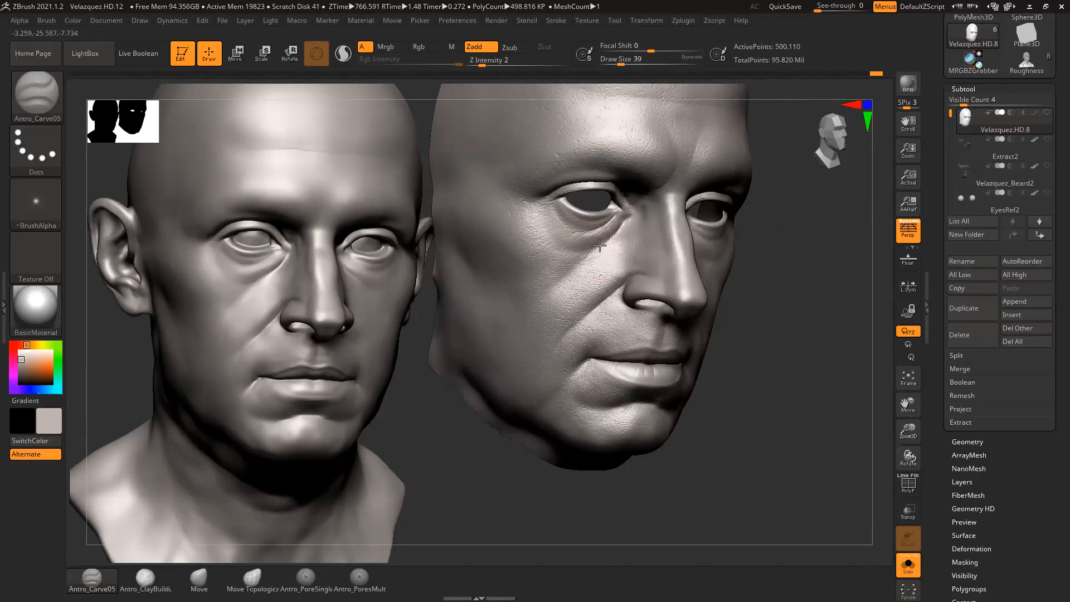
left_click_drag(728, 257, 781, 312)
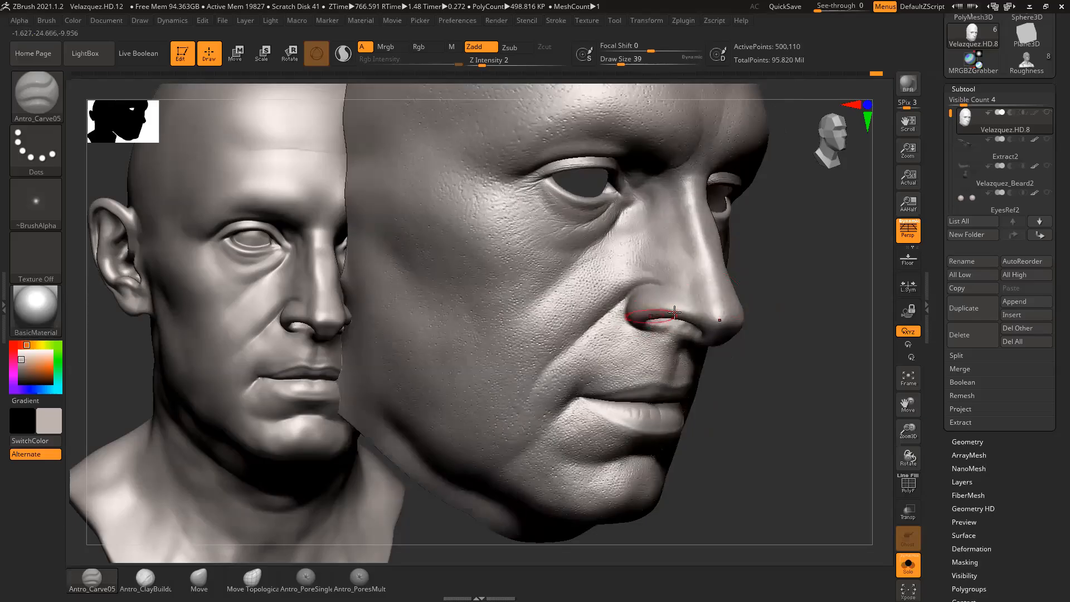
Step: Refine the nostril wing and the nostril rim with the carve brush at draw size 39
left_click(145, 578)
left_click_drag(832, 309, 768, 301)
left_click_drag(657, 297, 708, 299)
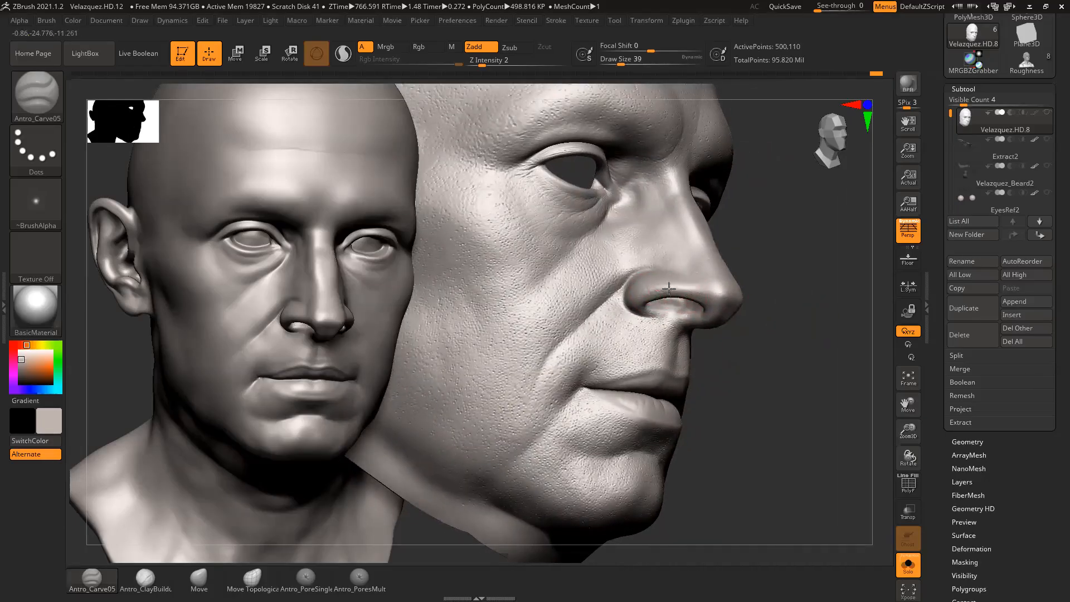
left_click_drag(787, 294, 797, 312)
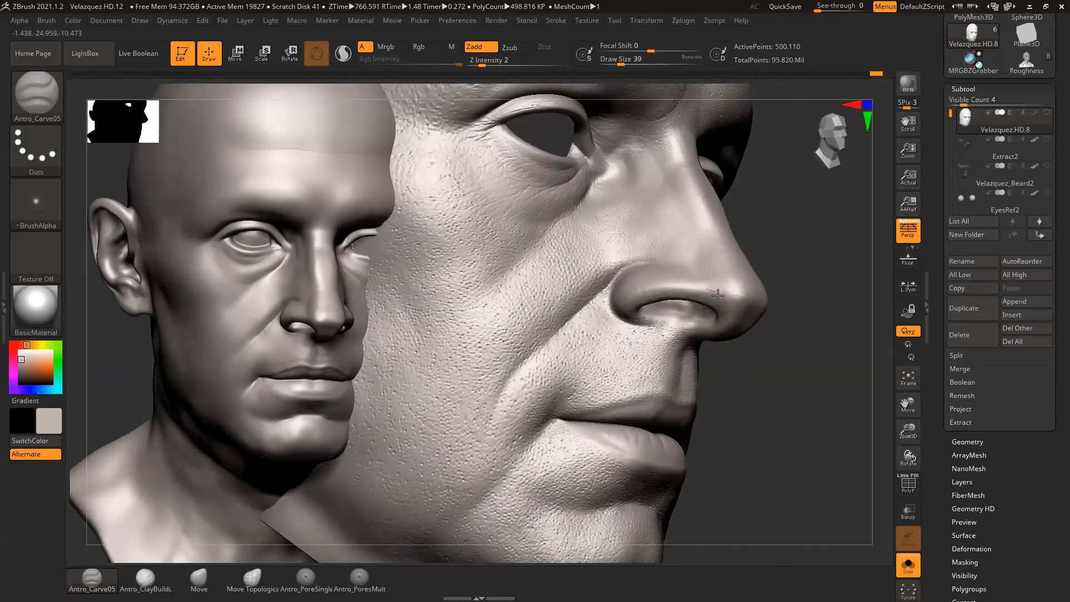
left_click_drag(792, 304, 797, 217)
left_click_drag(819, 274, 803, 240)
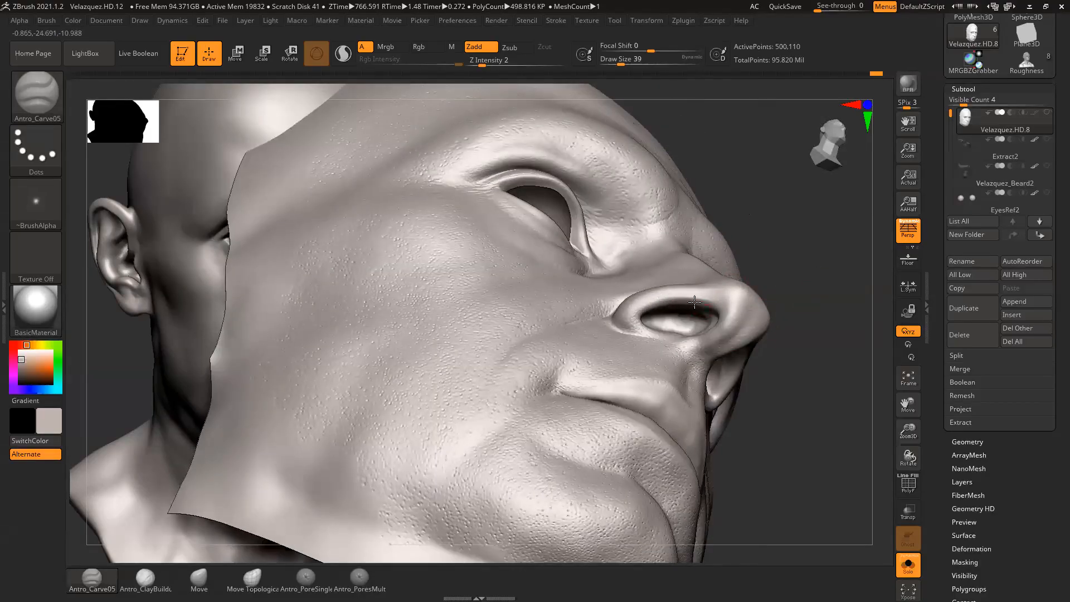
left_click_drag(711, 305, 649, 308)
Step: Raise the draw size to 44 and sculpt the underside and tip of the nose
mouse_move(792, 303)
left_mouse_down()
mouse_move(814, 332)
mouse_move(829, 325)
mouse_move(730, 311)
mouse_move(735, 336)
mouse_move(797, 304)
mouse_move(783, 282)
mouse_move(799, 306)
mouse_move(727, 305)
left_mouse_up()
key("space")
key("space")
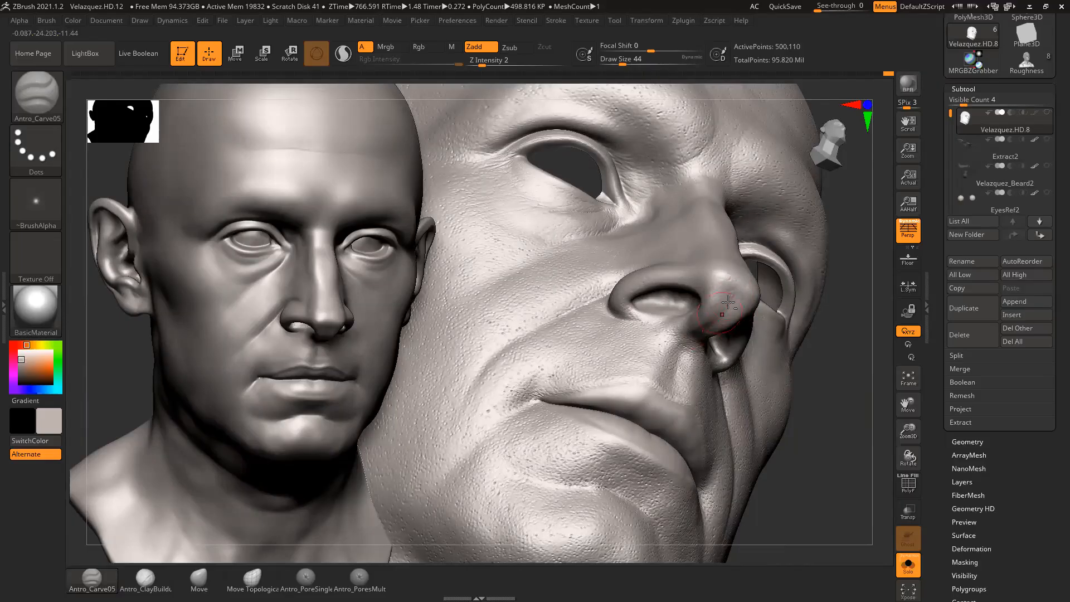
left_click_drag(857, 342, 731, 306)
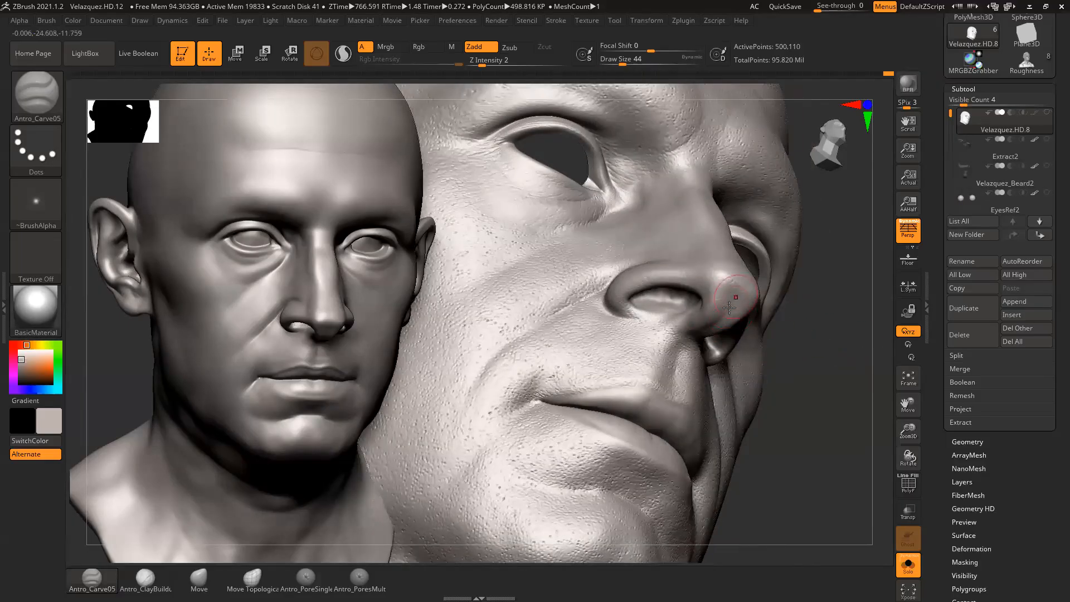
Step: Adjust the shape of the nose tip with the Move brush at draw size 35
left_click(199, 580)
key("space")
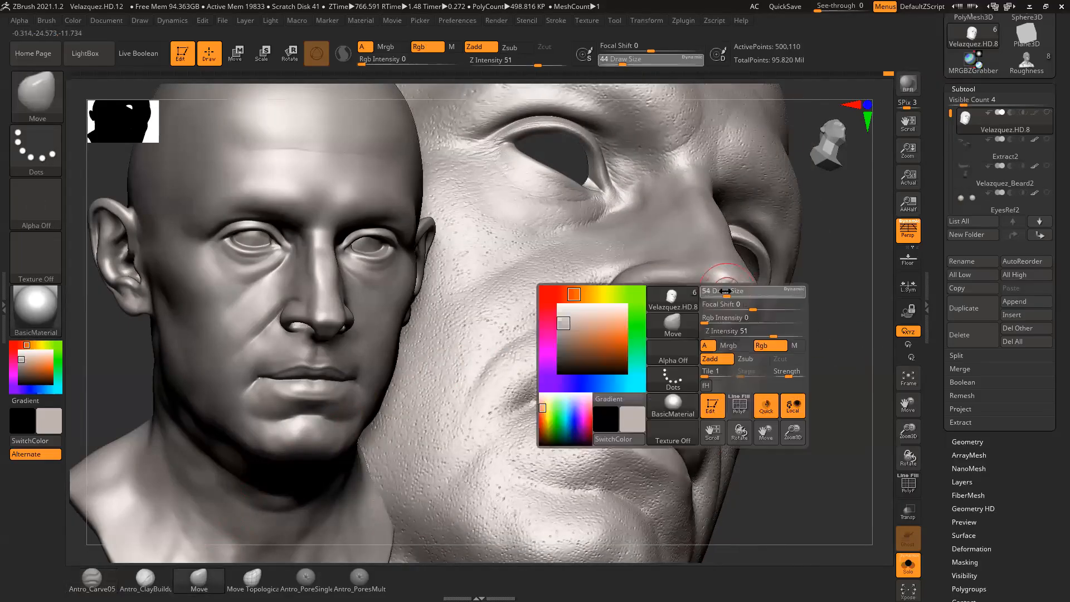
left_click_drag(723, 292, 723, 292)
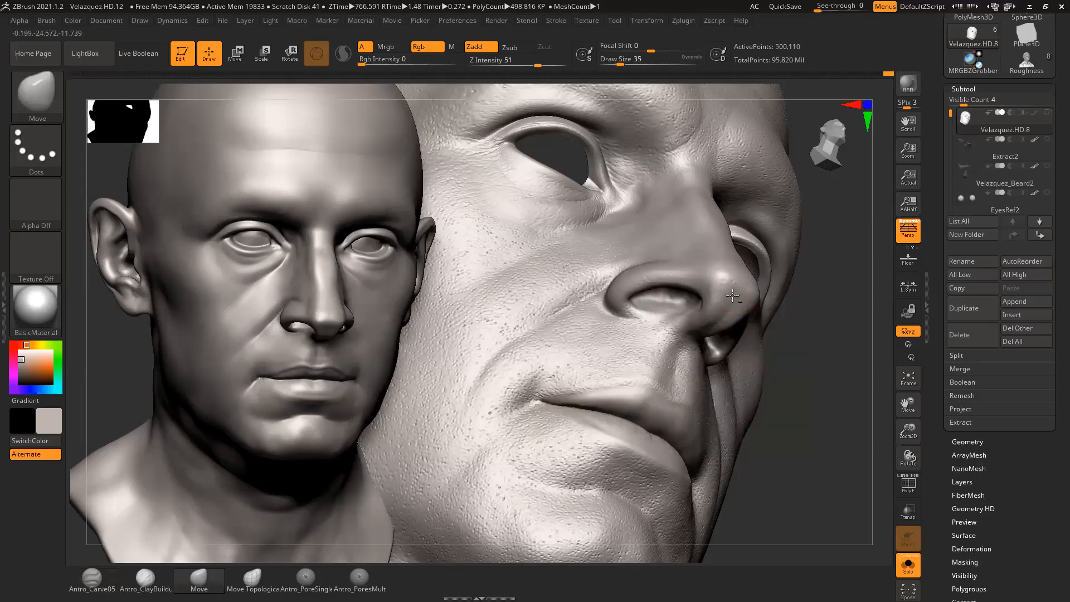
mouse_move(803, 315)
left_mouse_down()
mouse_move(811, 365)
mouse_move(833, 370)
mouse_move(771, 394)
mouse_move(795, 396)
mouse_move(814, 380)
mouse_move(795, 395)
mouse_move(547, 435)
mouse_move(517, 424)
mouse_move(552, 440)
left_mouse_up()
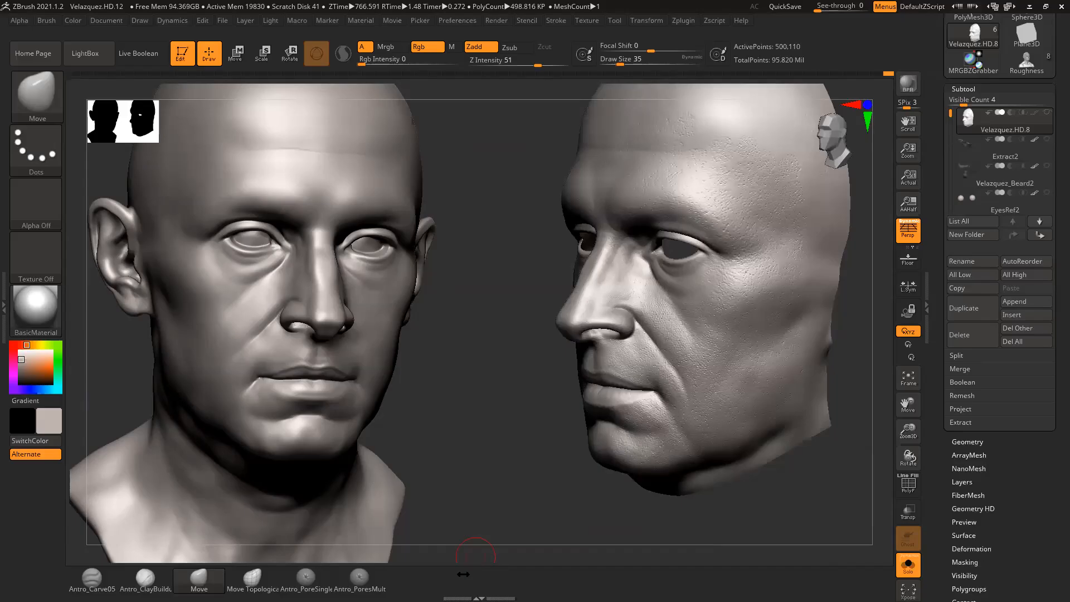
Step: Raise the face mesh by two subdivision levels to about 7.99 million active points
left_click_drag(536, 480, 512, 493)
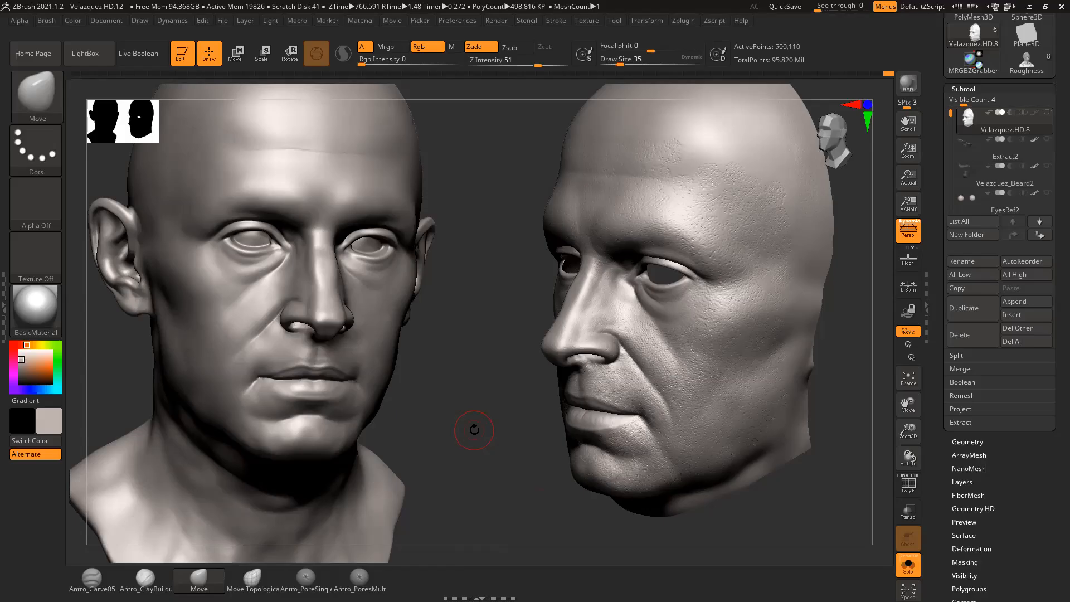
mouse_move(788, 507)
left_mouse_down()
mouse_move(805, 515)
mouse_move(793, 501)
left_mouse_up()
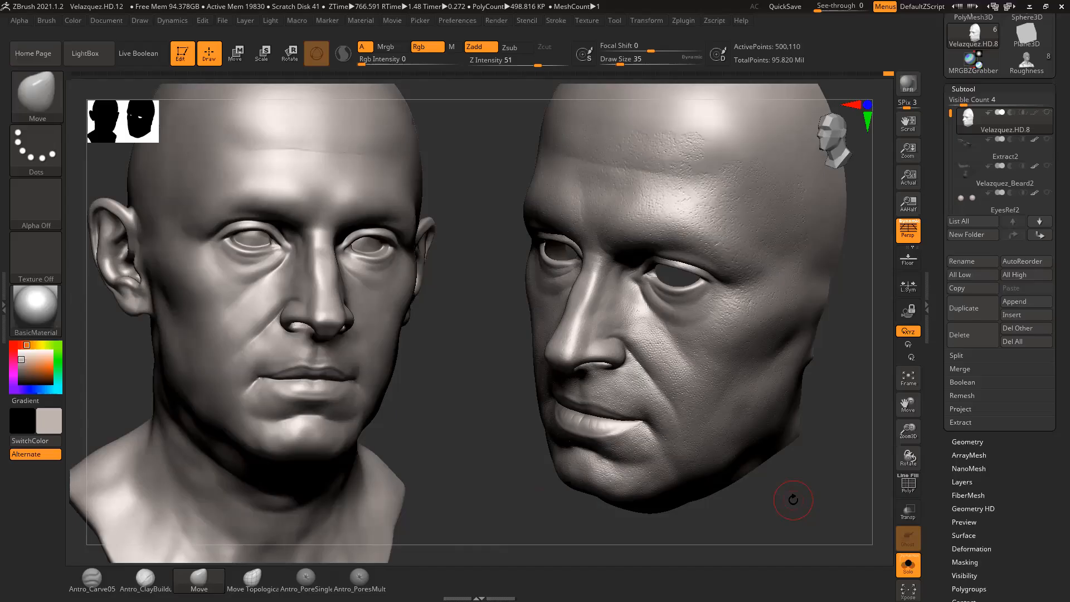
left_click_drag(793, 500, 756, 512)
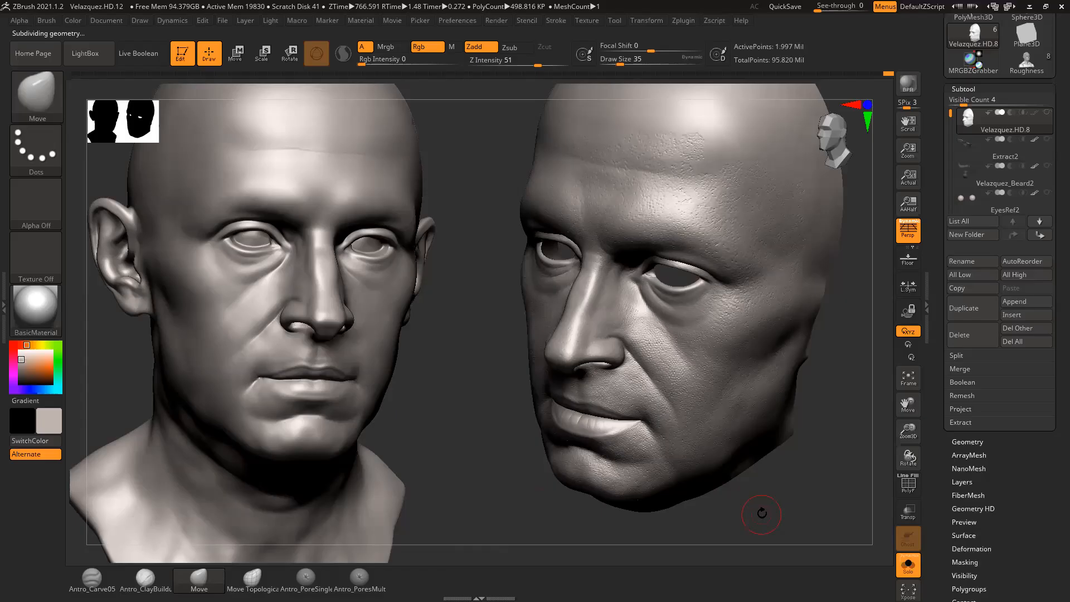
left_click_drag(767, 513, 738, 516)
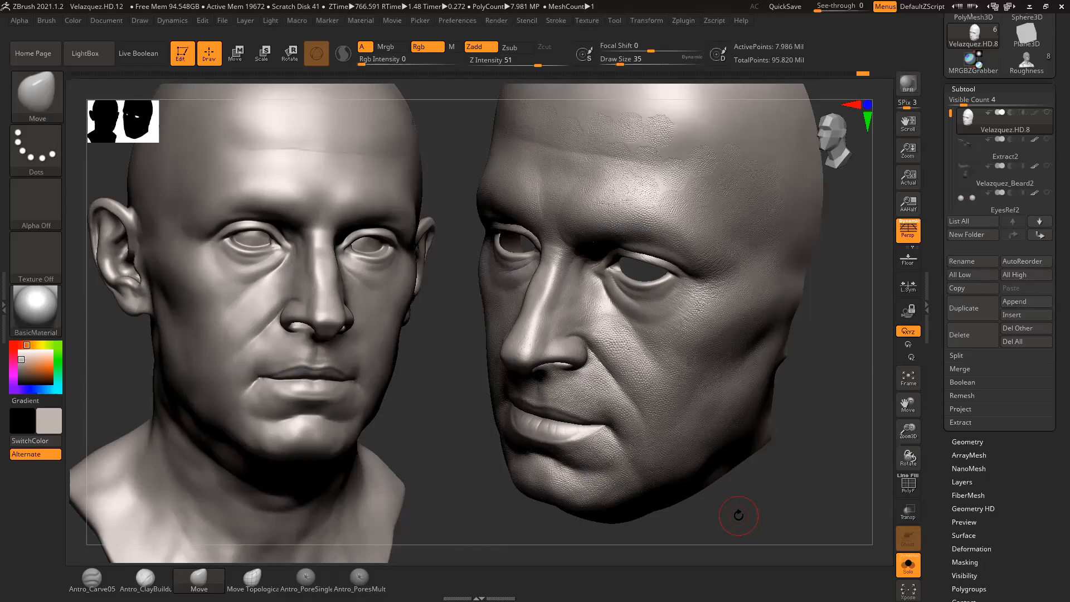
Step: Clear the leftover reference head from the canvas and keep only the active face mesh
left_click_drag(796, 449, 825, 471)
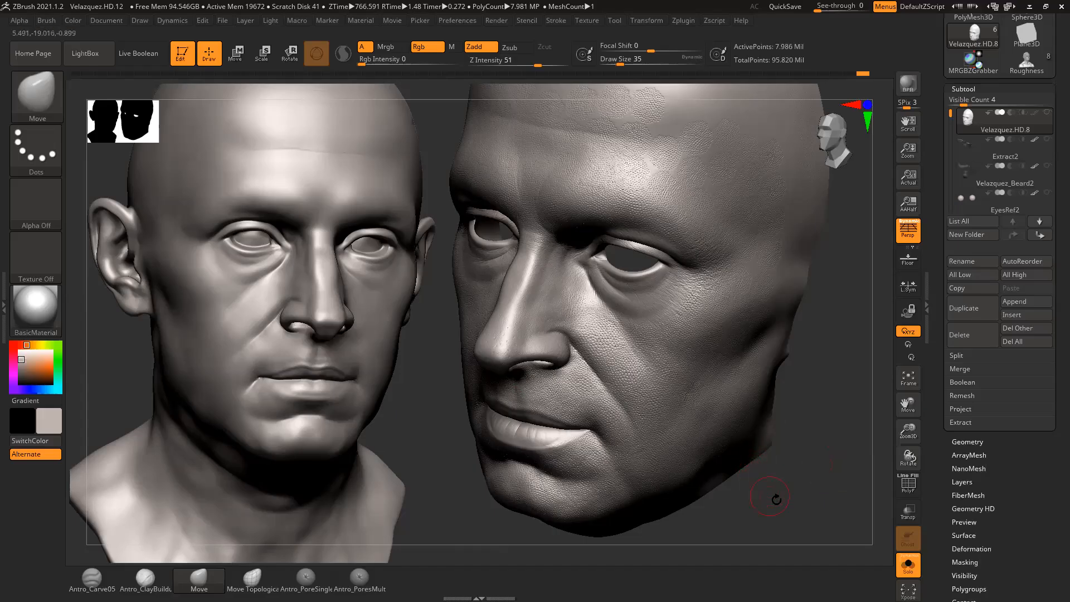
left_click_drag(777, 499, 786, 502)
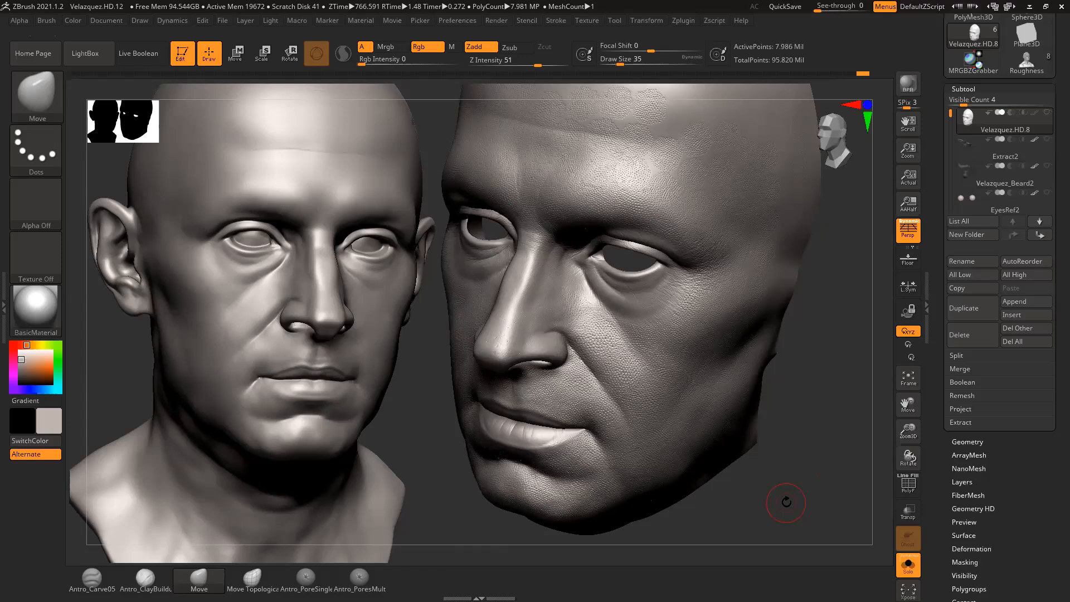
key("ctrl+n")
left_click_drag(787, 503, 714, 486)
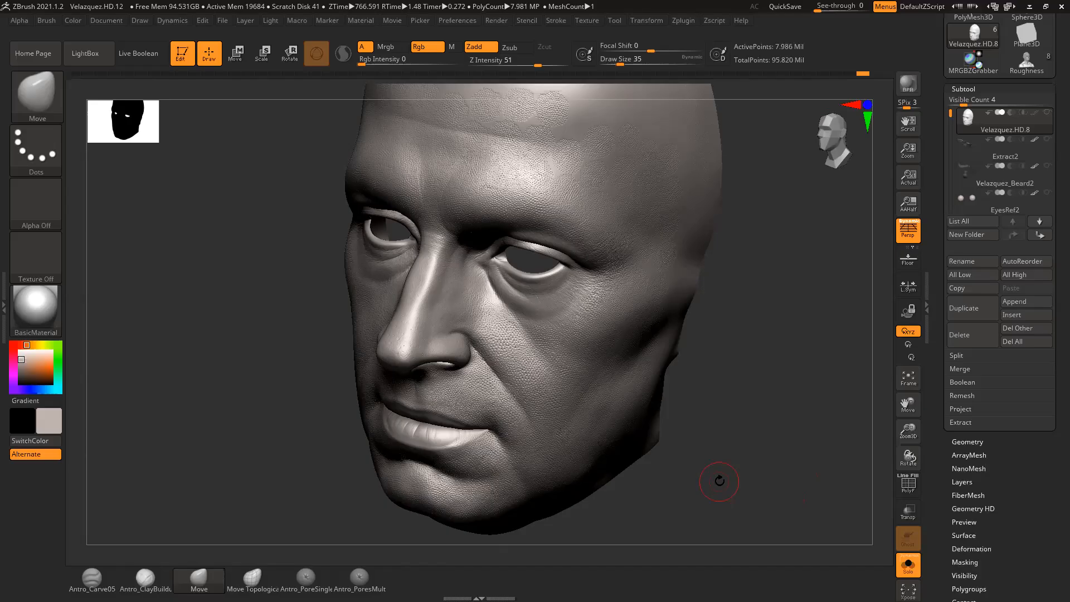
Step: Reduce the Move brush to draw size 23 for close work on the mouth and upper lip
mouse_move(719, 481)
left_mouse_down()
mouse_move(741, 447)
mouse_move(769, 433)
mouse_move(764, 440)
mouse_move(760, 396)
mouse_move(771, 377)
mouse_move(762, 411)
mouse_move(743, 401)
mouse_move(798, 424)
mouse_move(807, 410)
mouse_move(780, 419)
mouse_move(812, 476)
mouse_move(819, 385)
mouse_move(755, 352)
mouse_move(813, 361)
left_mouse_up()
key("space")
left_click_drag(497, 268, 495, 267)
mouse_move(815, 314)
left_mouse_down()
mouse_move(808, 334)
mouse_move(786, 329)
left_mouse_up()
key("space")
left_click_drag(487, 255, 485, 255)
mouse_move(794, 280)
left_mouse_down("alt")
mouse_move(823, 296)
mouse_move(767, 279)
left_mouse_up("alt")
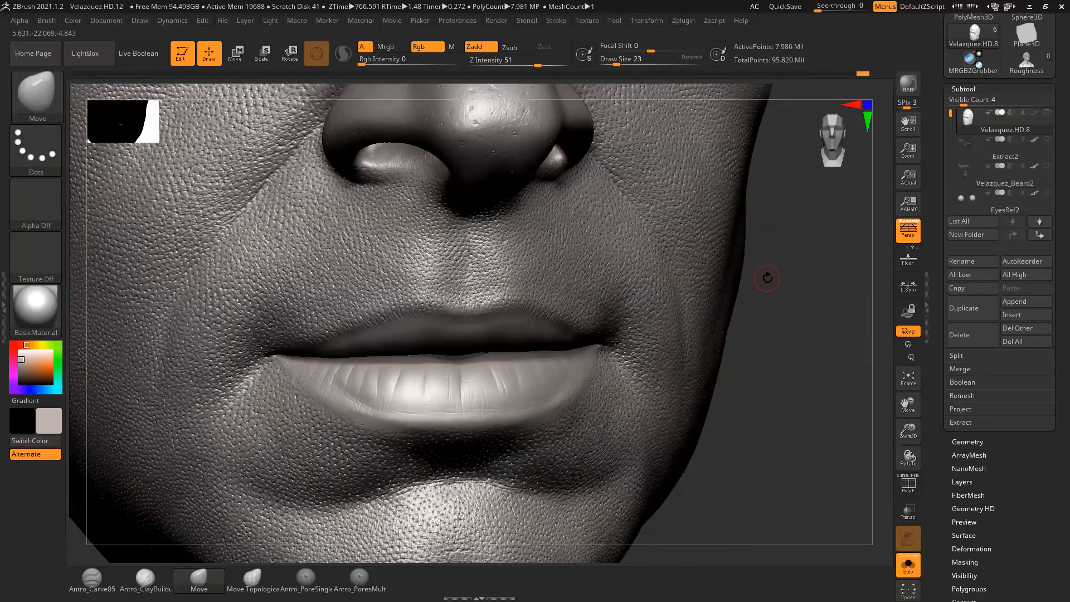
Step: Set the Move brush to draw size 20 and try to reshape the middle of the philtrum
left_click_drag(822, 277, 828, 265)
key("space")
left_click(478, 232)
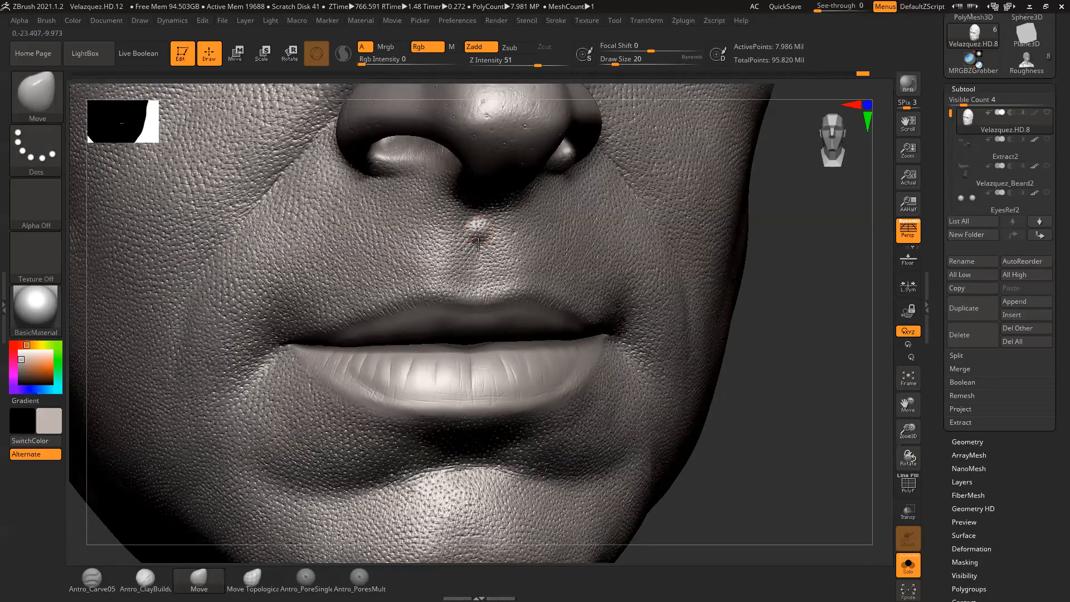
Step: Carve fine forms down the centre of the philtrum with the Antro_Carve05 brush at draw size 12
left_click(109, 579)
key("space")
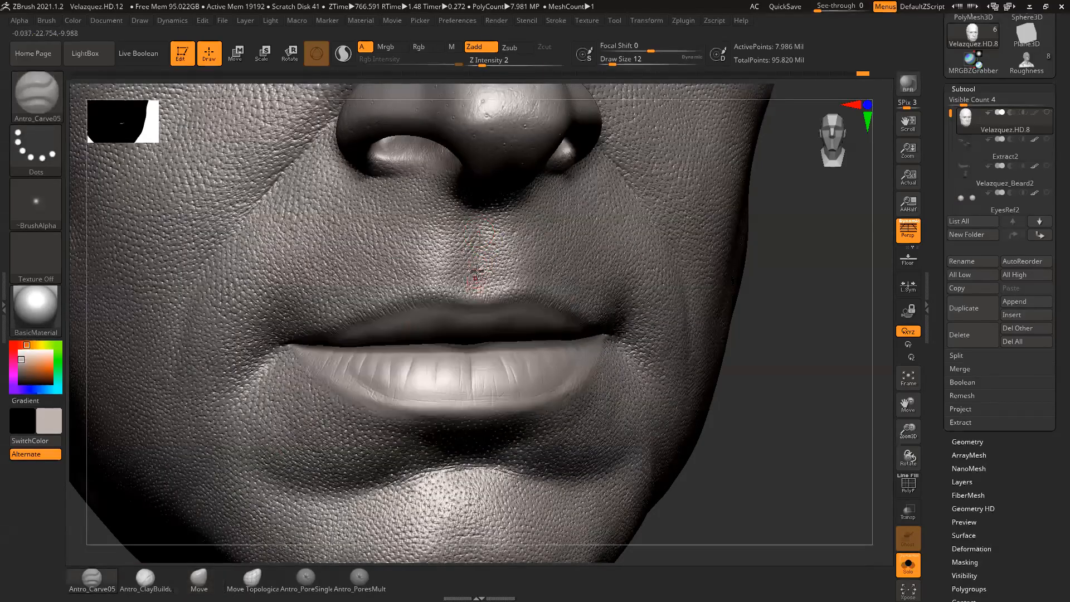
left_click_drag(757, 253, 660, 241)
Step: Set the carve brush to draw size 16 and Z Intensity 3, and refine the philtrum down to the upper lip
key("space")
left_click(478, 282)
left_click(484, 63)
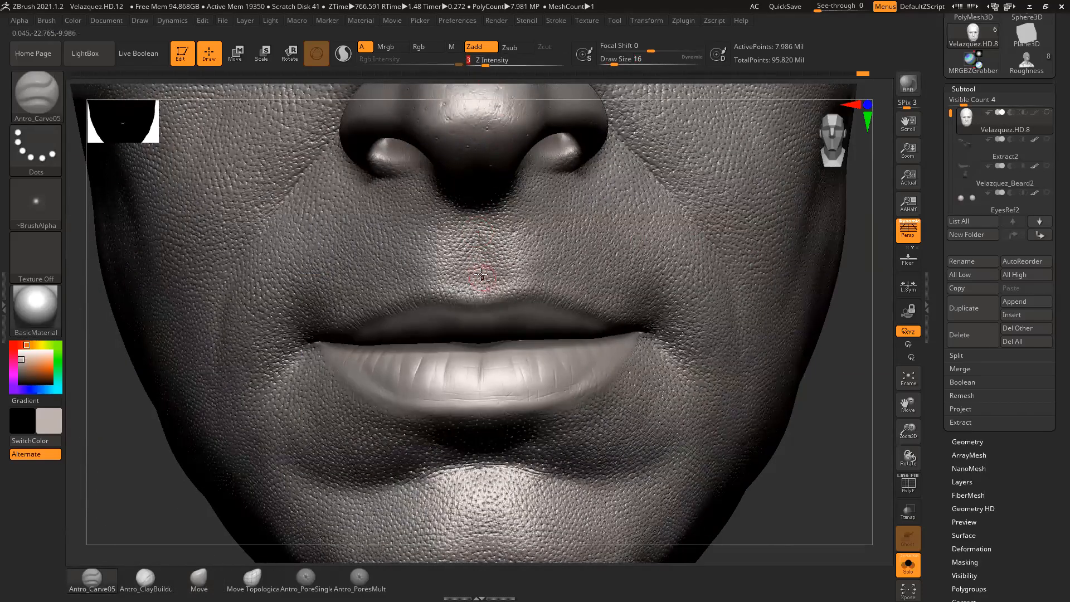
key("Return")
left_click_drag(478, 261, 479, 297)
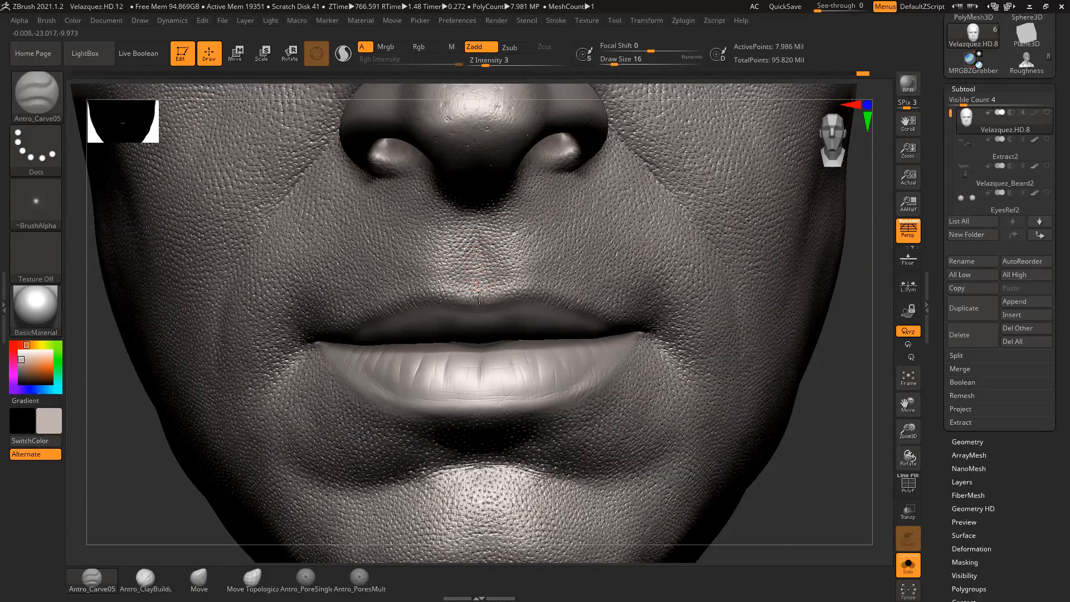
right_click_drag(807, 250, 814, 261)
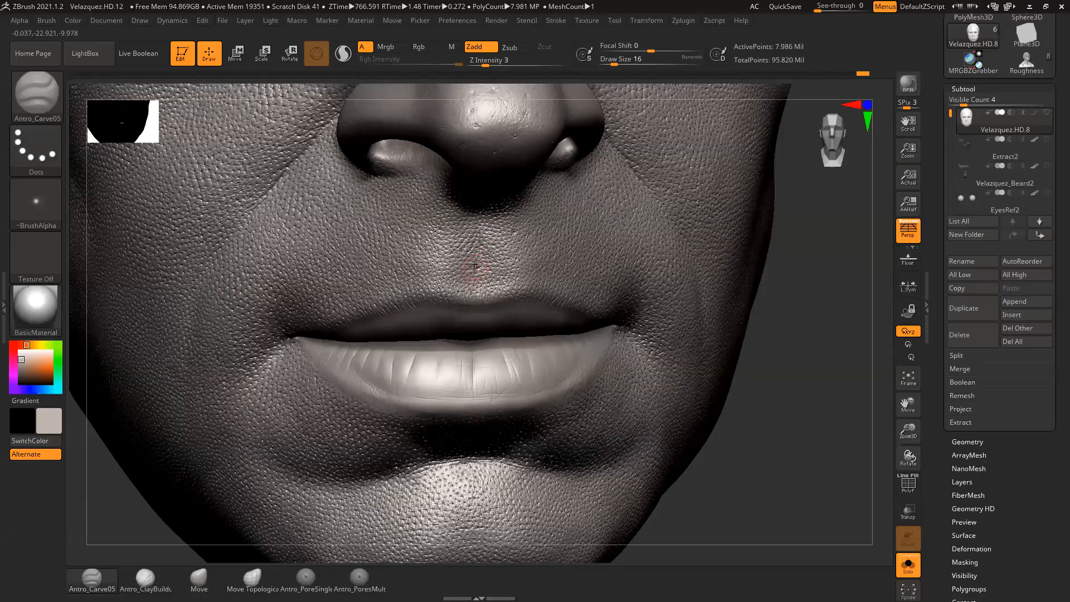
left_click_drag(469, 286, 471, 269)
Step: Examine the whole face from three-quarter views to judge the sculpted folds and skin detail
mouse_move(796, 284)
left_mouse_down()
mouse_move(804, 276)
mouse_move(791, 260)
mouse_move(793, 306)
mouse_move(774, 272)
mouse_move(770, 324)
mouse_move(762, 296)
mouse_move(741, 357)
left_mouse_up()
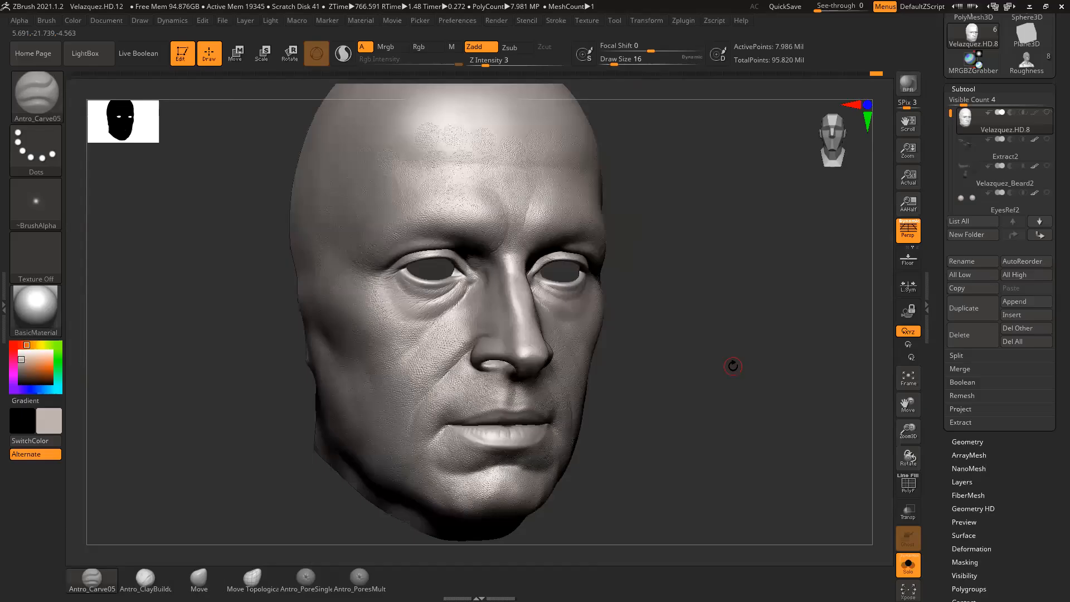
mouse_move(776, 377)
left_mouse_down()
mouse_move(770, 397)
mouse_move(772, 386)
left_mouse_up()
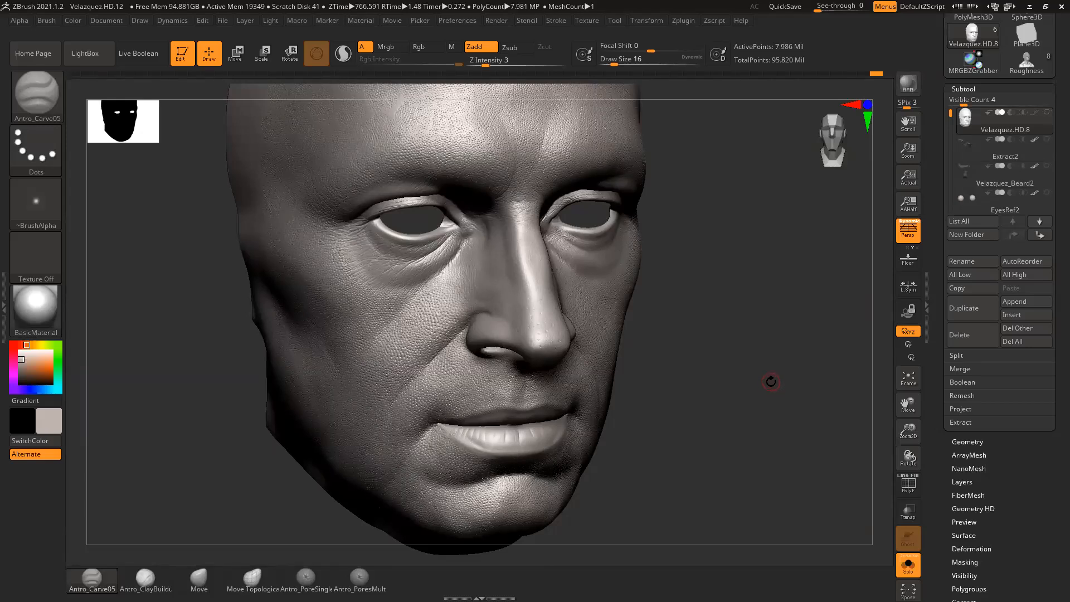
left_click_drag(775, 377, 751, 354)
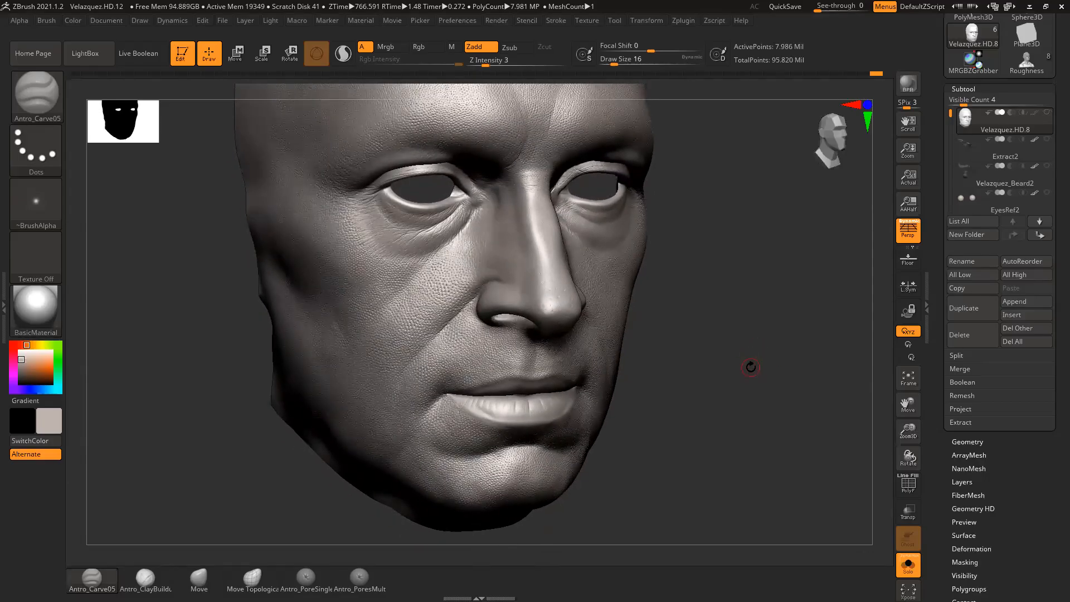
left_click_drag(786, 378, 769, 370)
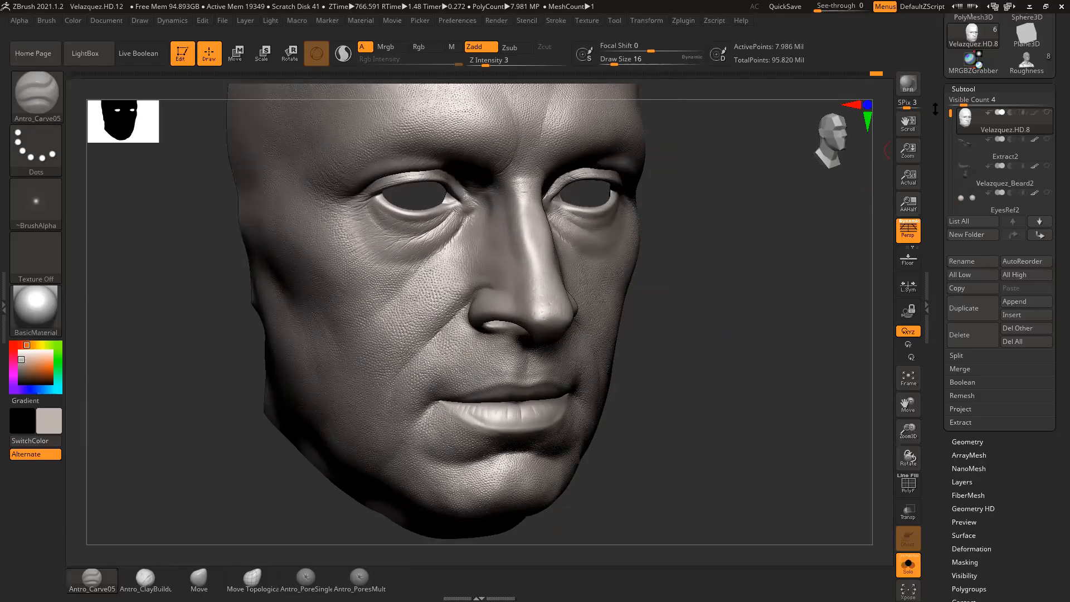
scroll(941, 210, "up", 4)
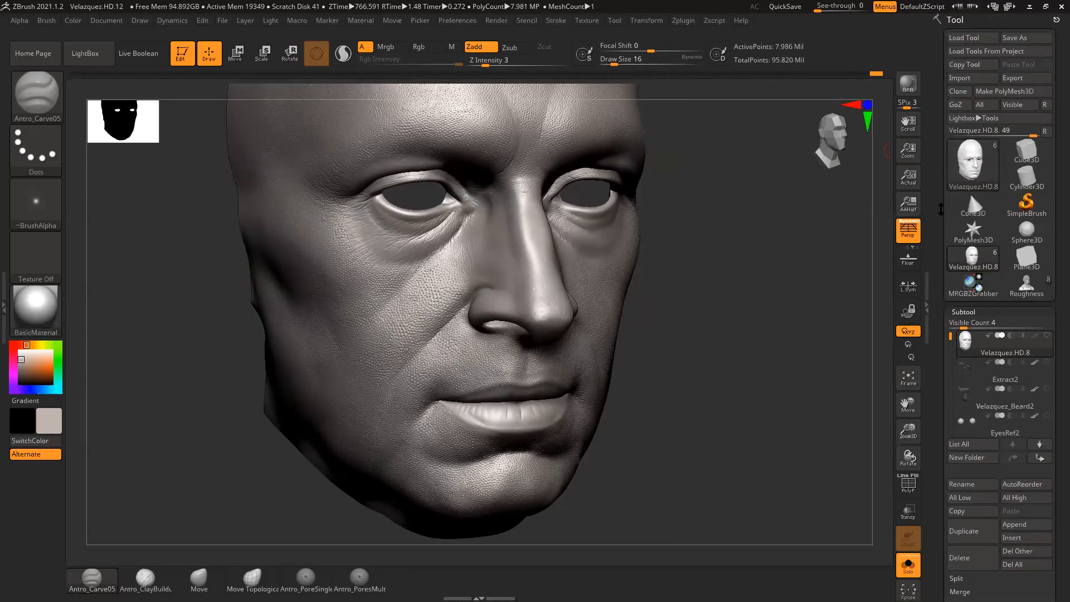